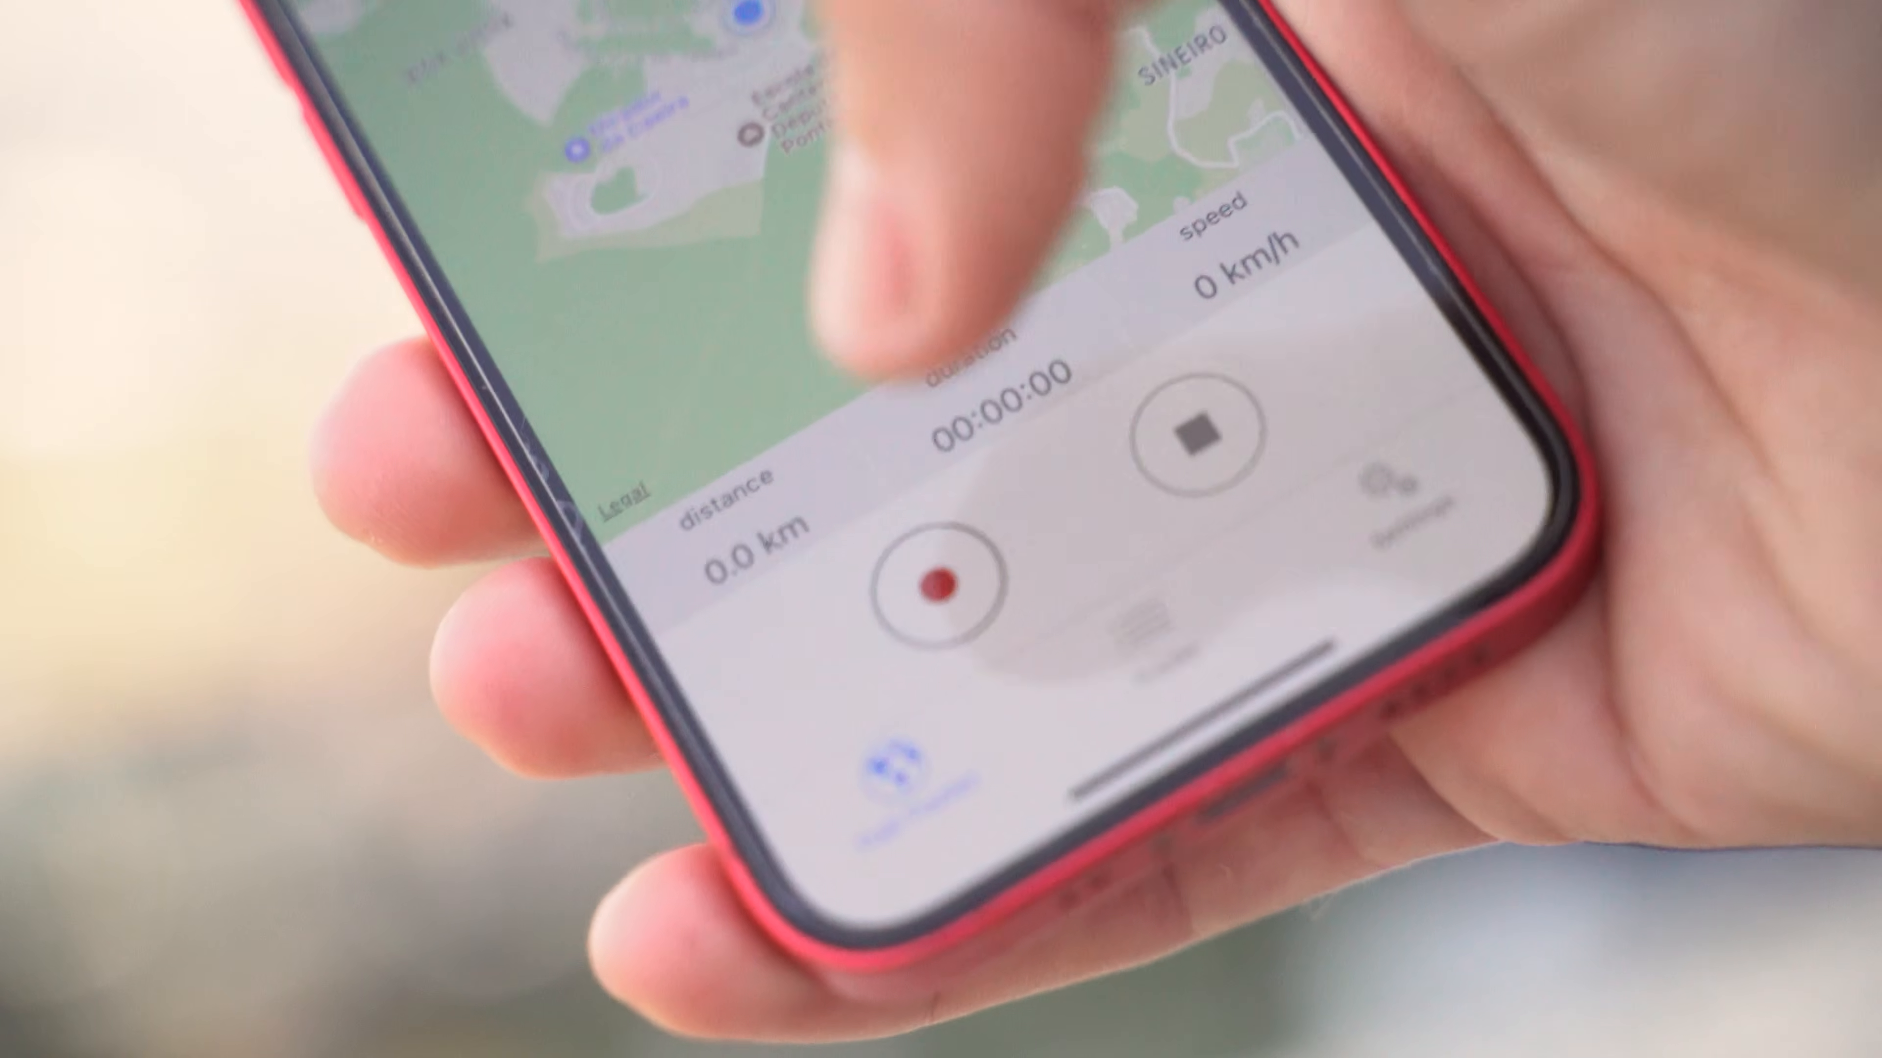
# - Start logging a new track in Trail Tracker so the duration timer starts counting
pyautogui.click(936, 585)
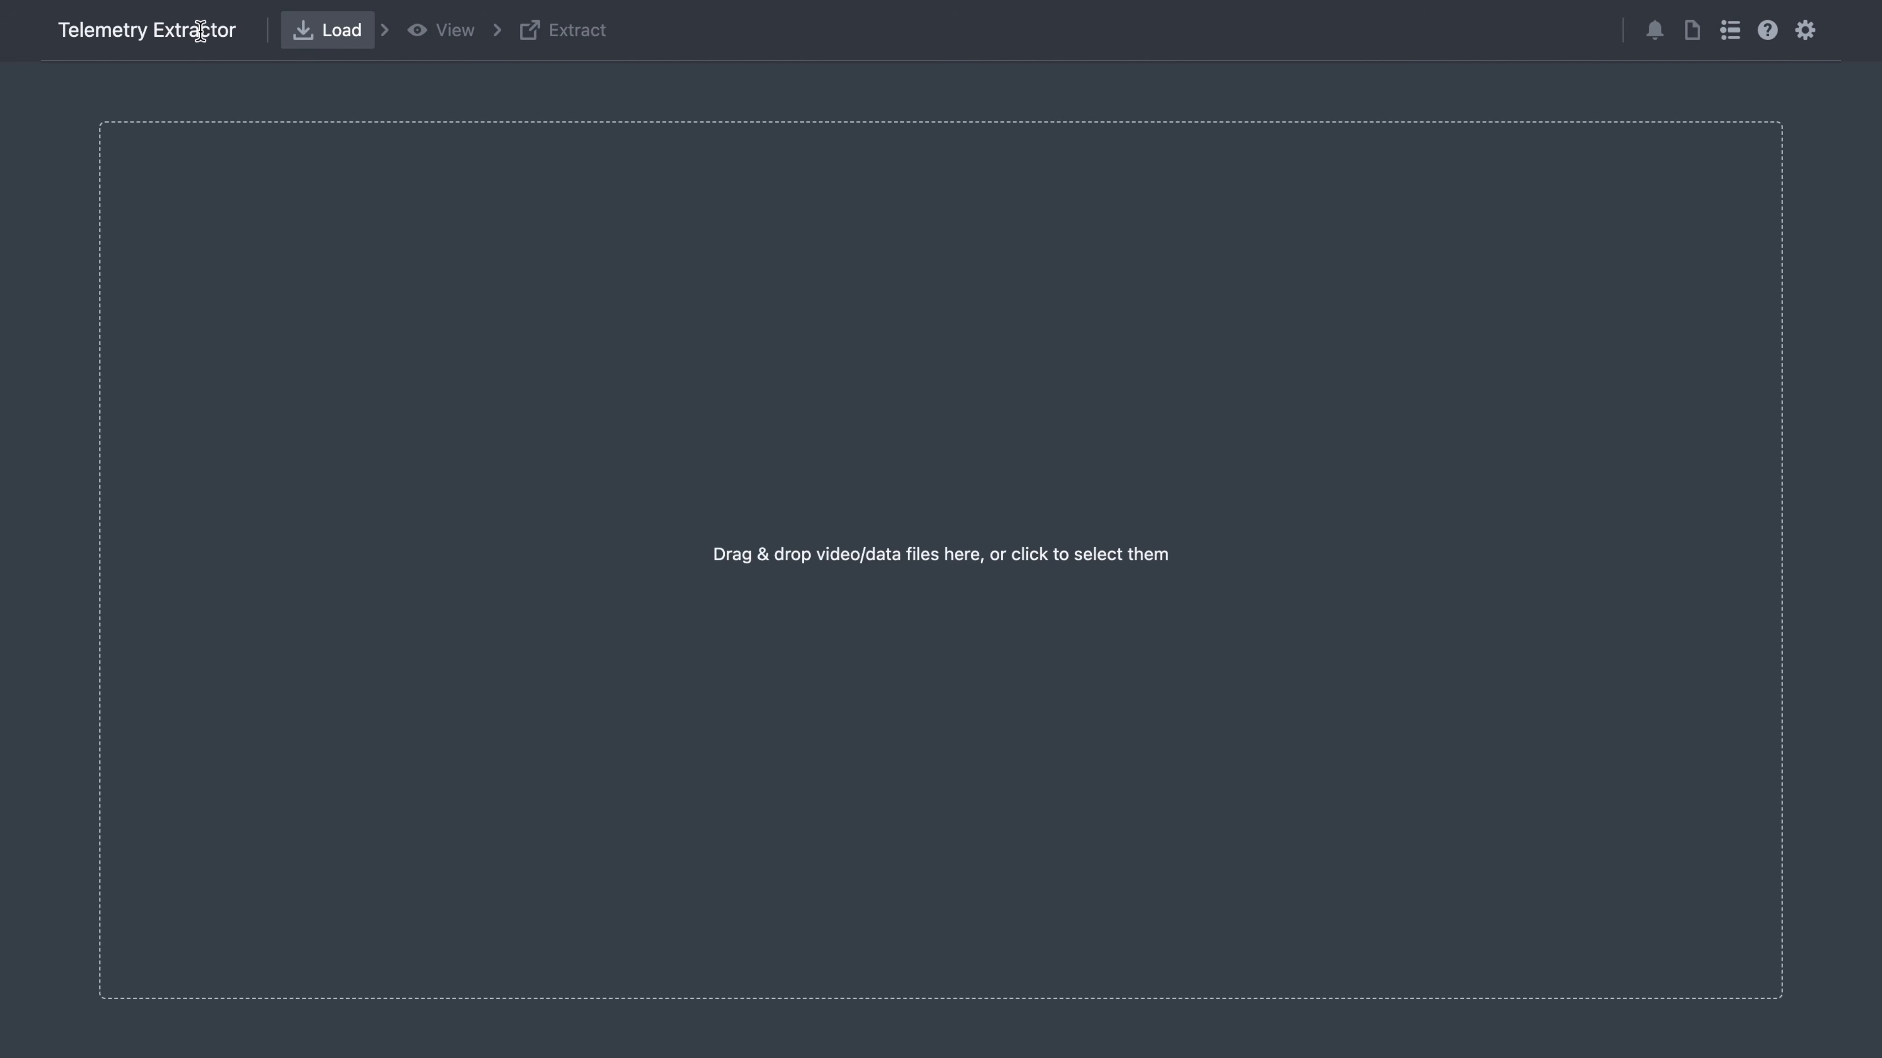
# - Add DJI_0021.MP4, DJI_0022.MP4 and DJI_0023.MP4 from Finder to the extractor's drop area
pyautogui.click(334, 46)
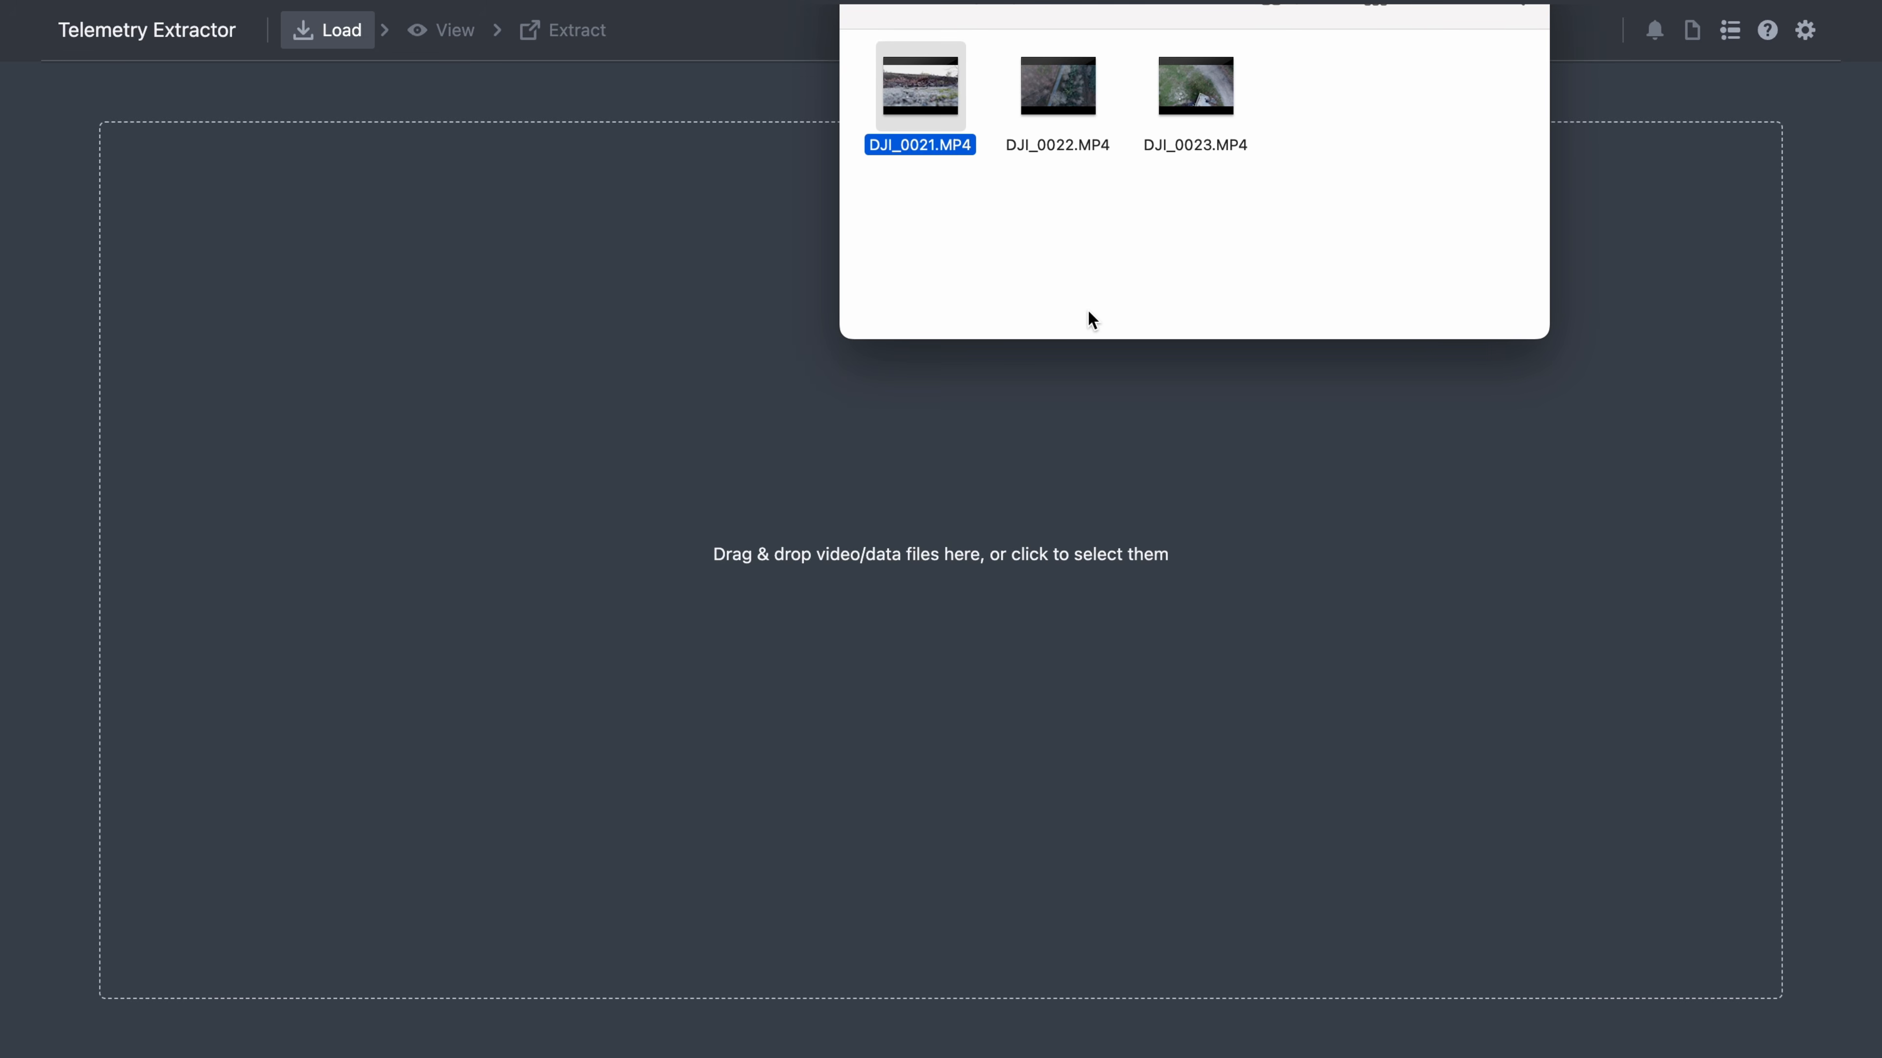
pyautogui.moveTo(1252, 218); pyautogui.dragTo(847, 94)
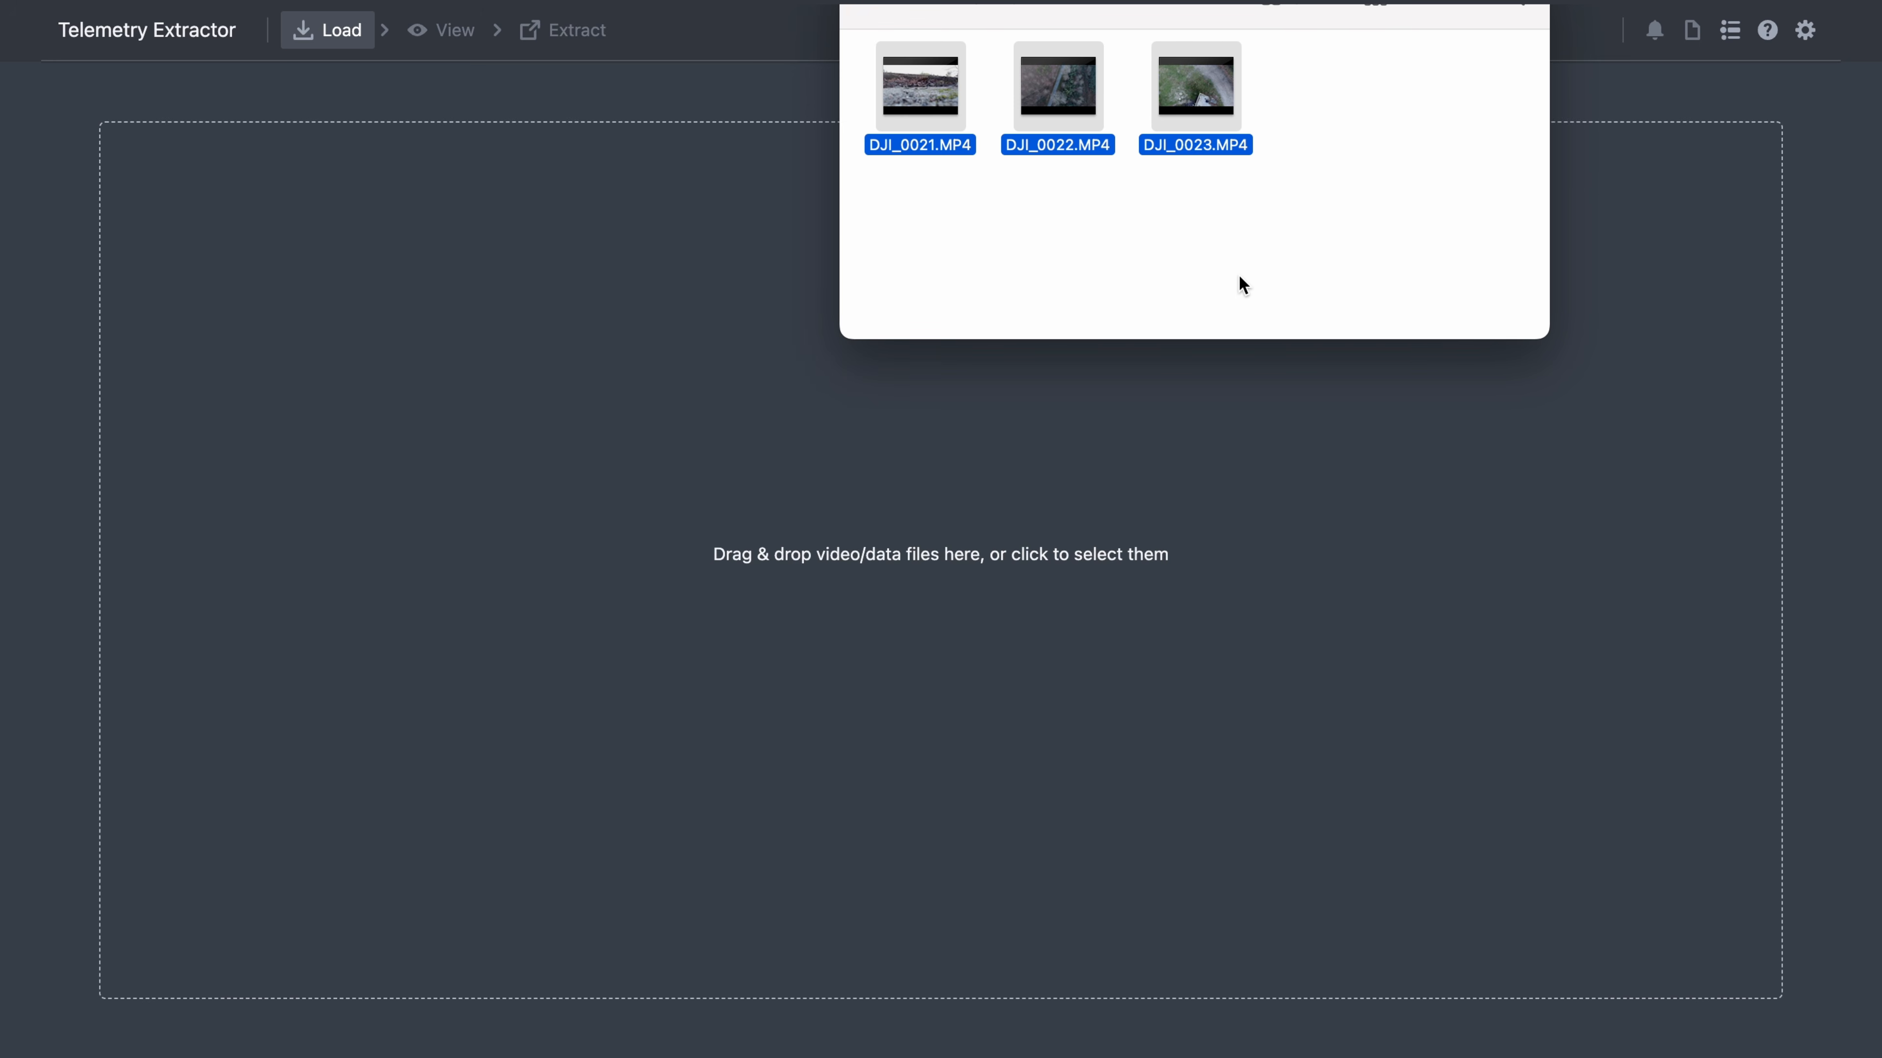
pyautogui.moveTo(926, 89); pyautogui.dragTo(632, 69)
pyautogui.click(638, 5)
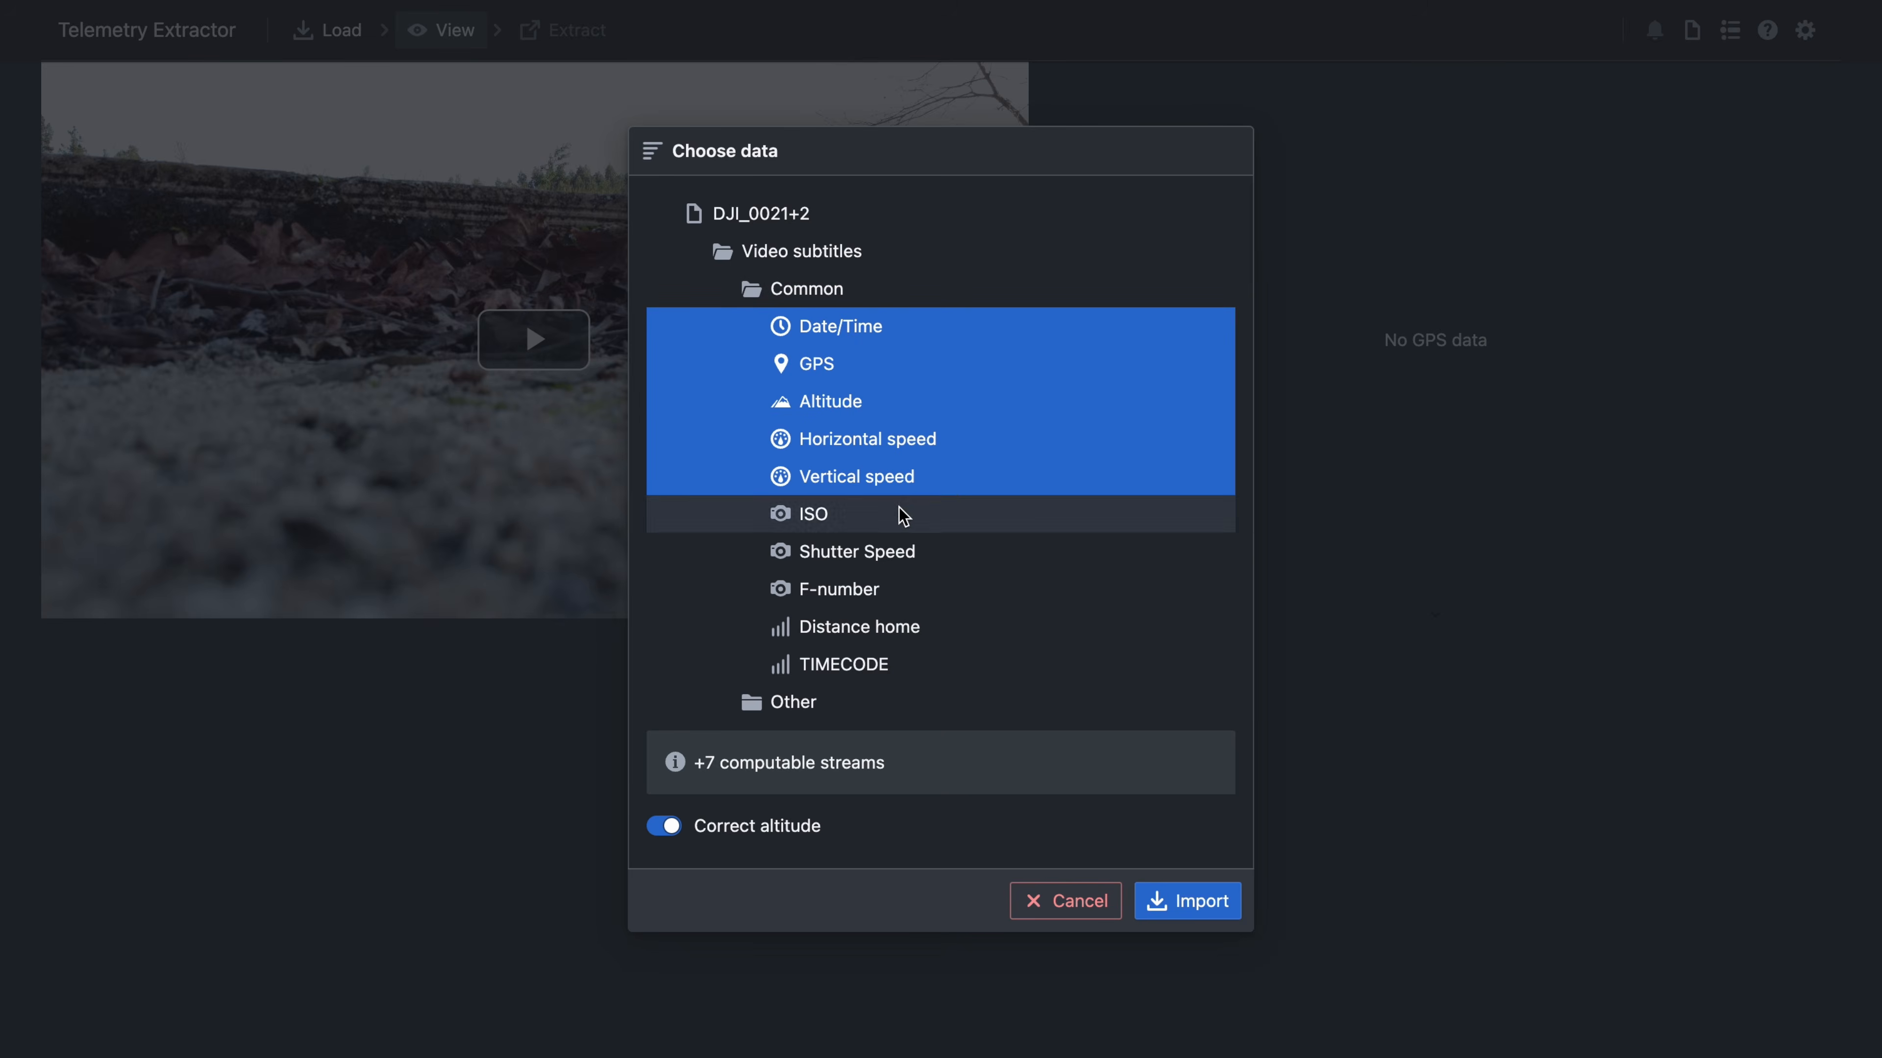
# - Select the Date/Time, GPS, Altitude, Horizontal speed and Vertical speed subtitle streams
pyautogui.click(903, 480)
pyautogui.click(968, 500)
pyautogui.click(935, 439)
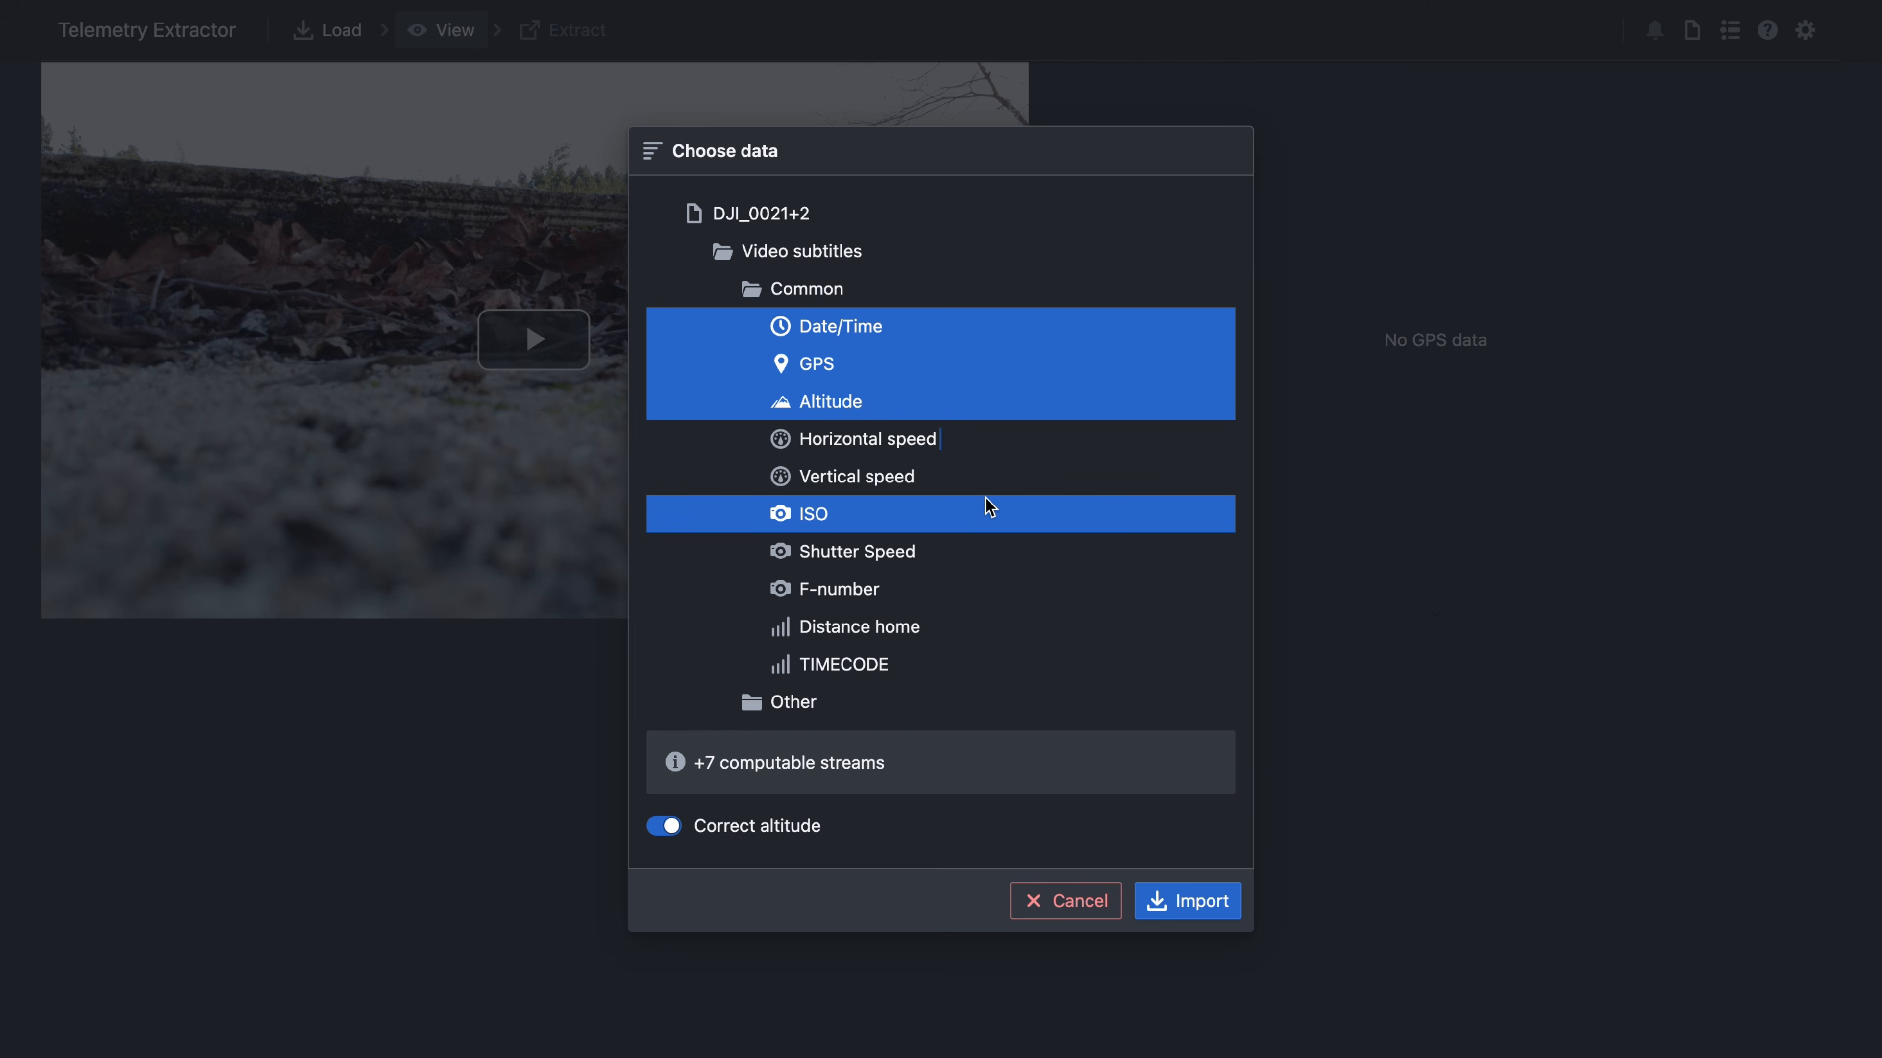
pyautogui.click(870, 363)
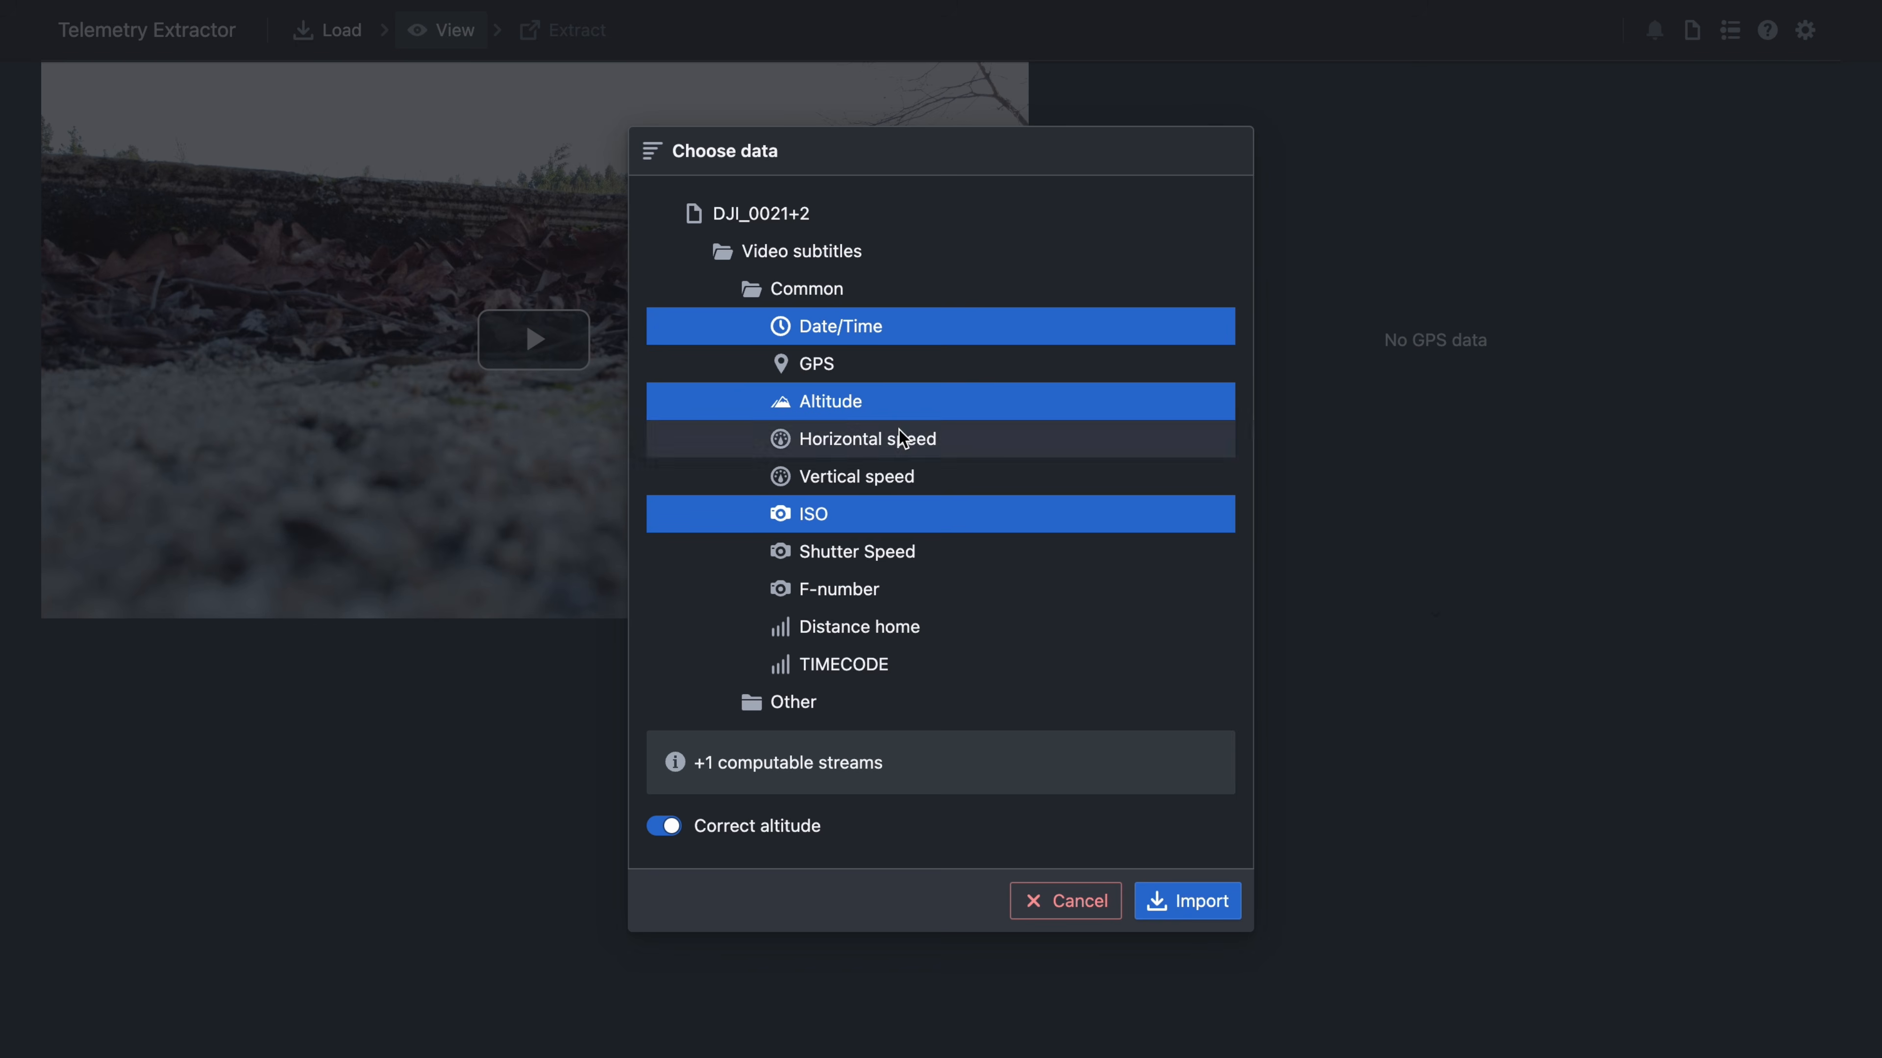
pyautogui.click(852, 363)
pyautogui.click(803, 438)
pyautogui.click(852, 514)
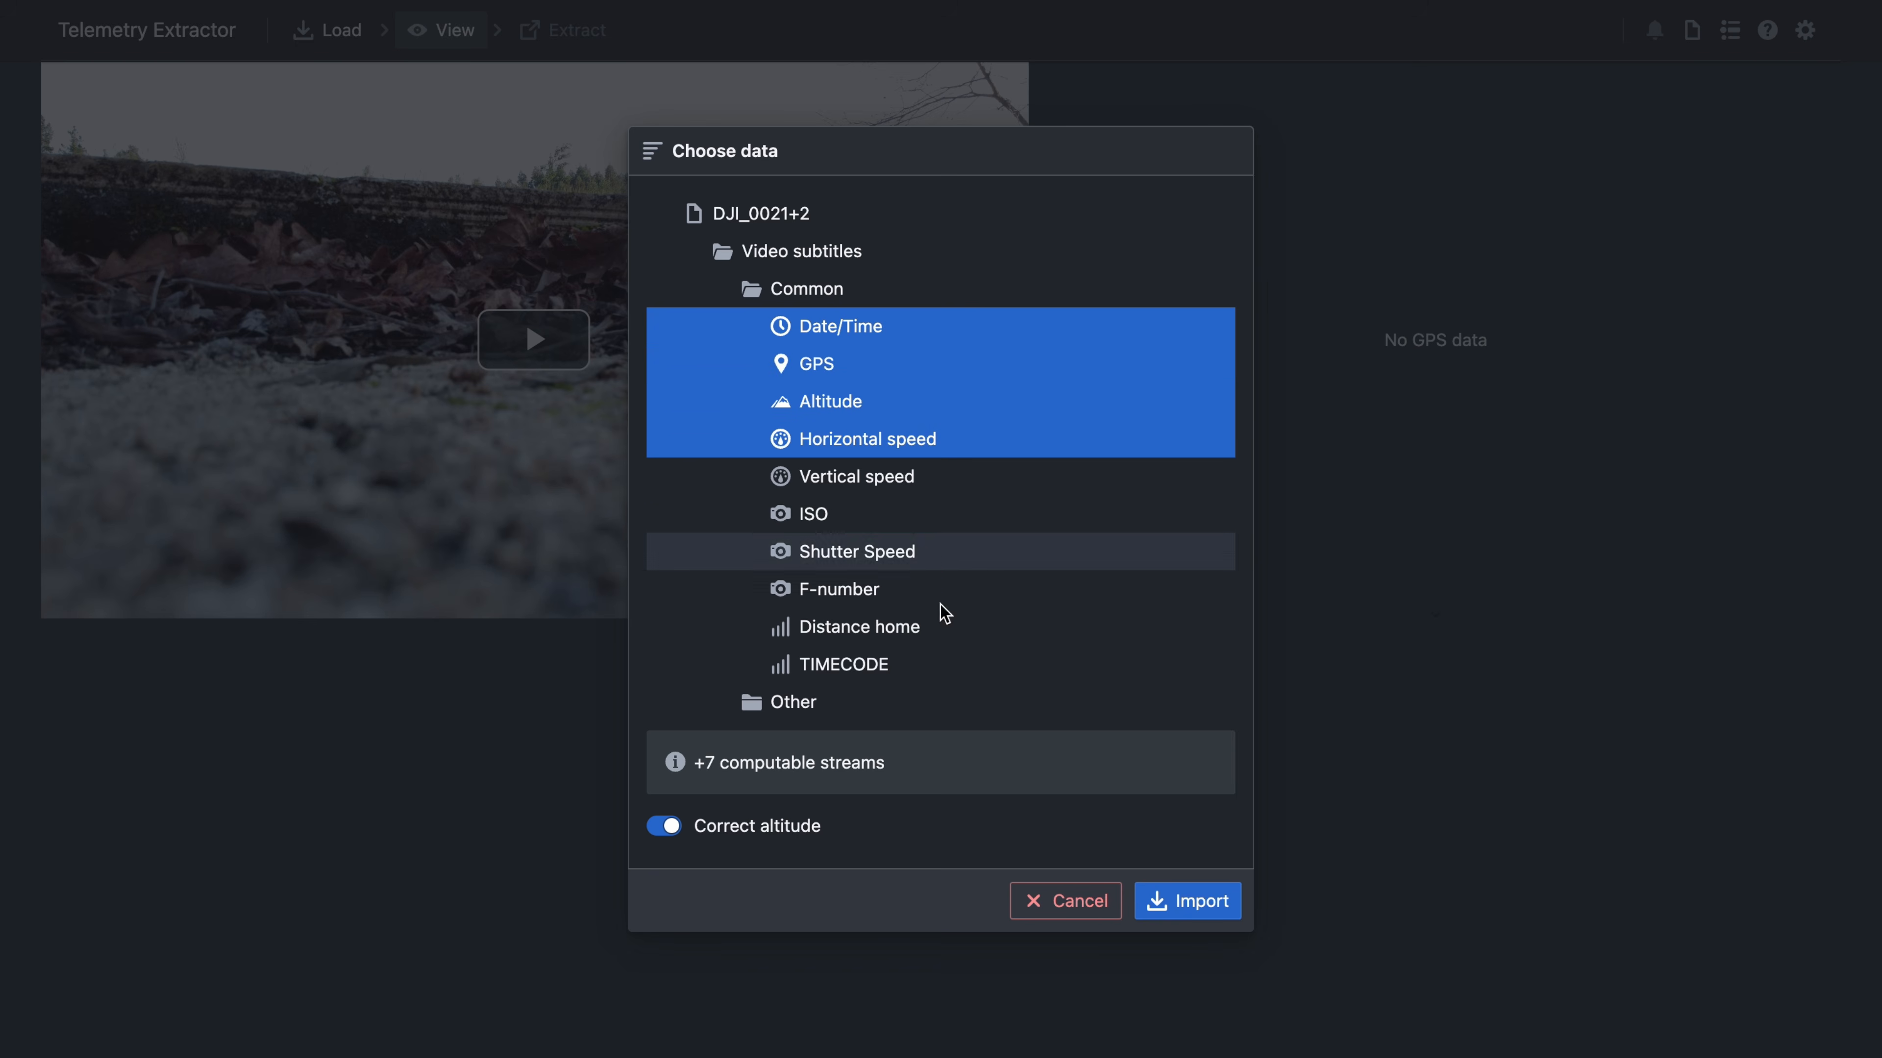
pyautogui.moveTo(818, 768)
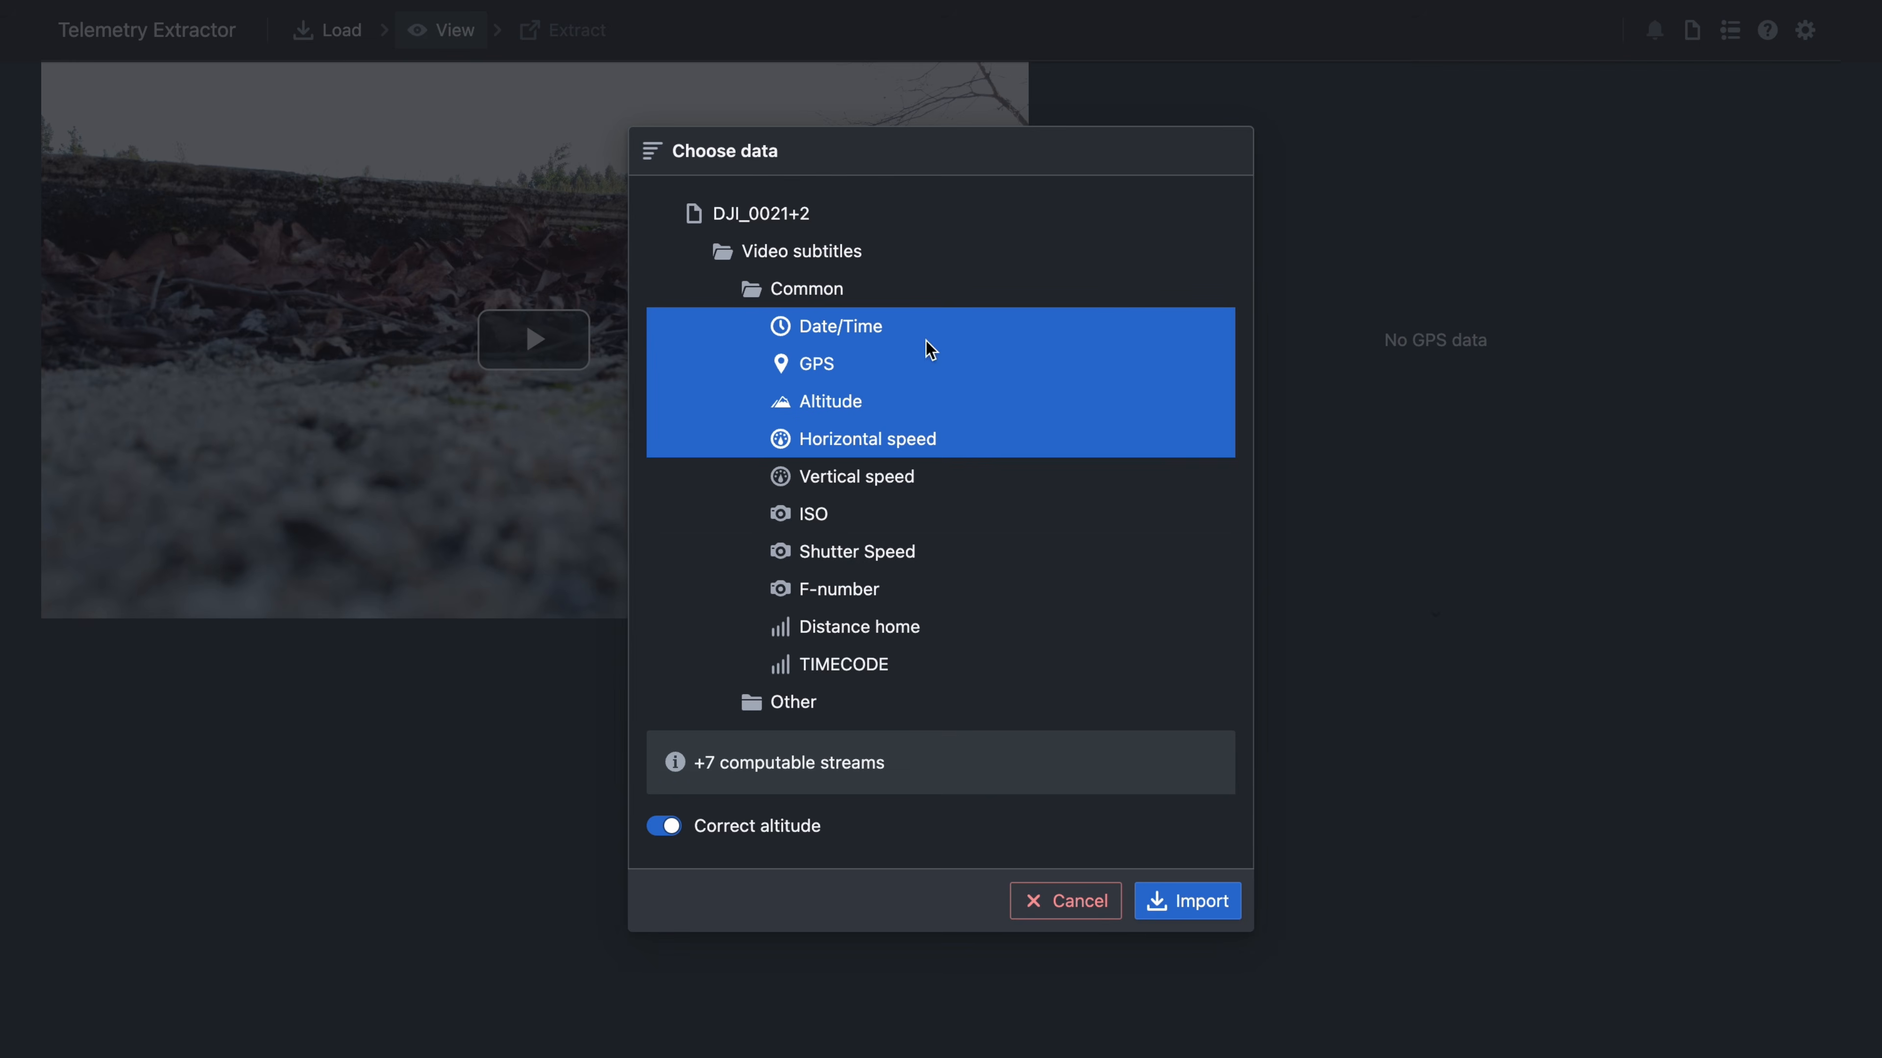
pyautogui.click(834, 493)
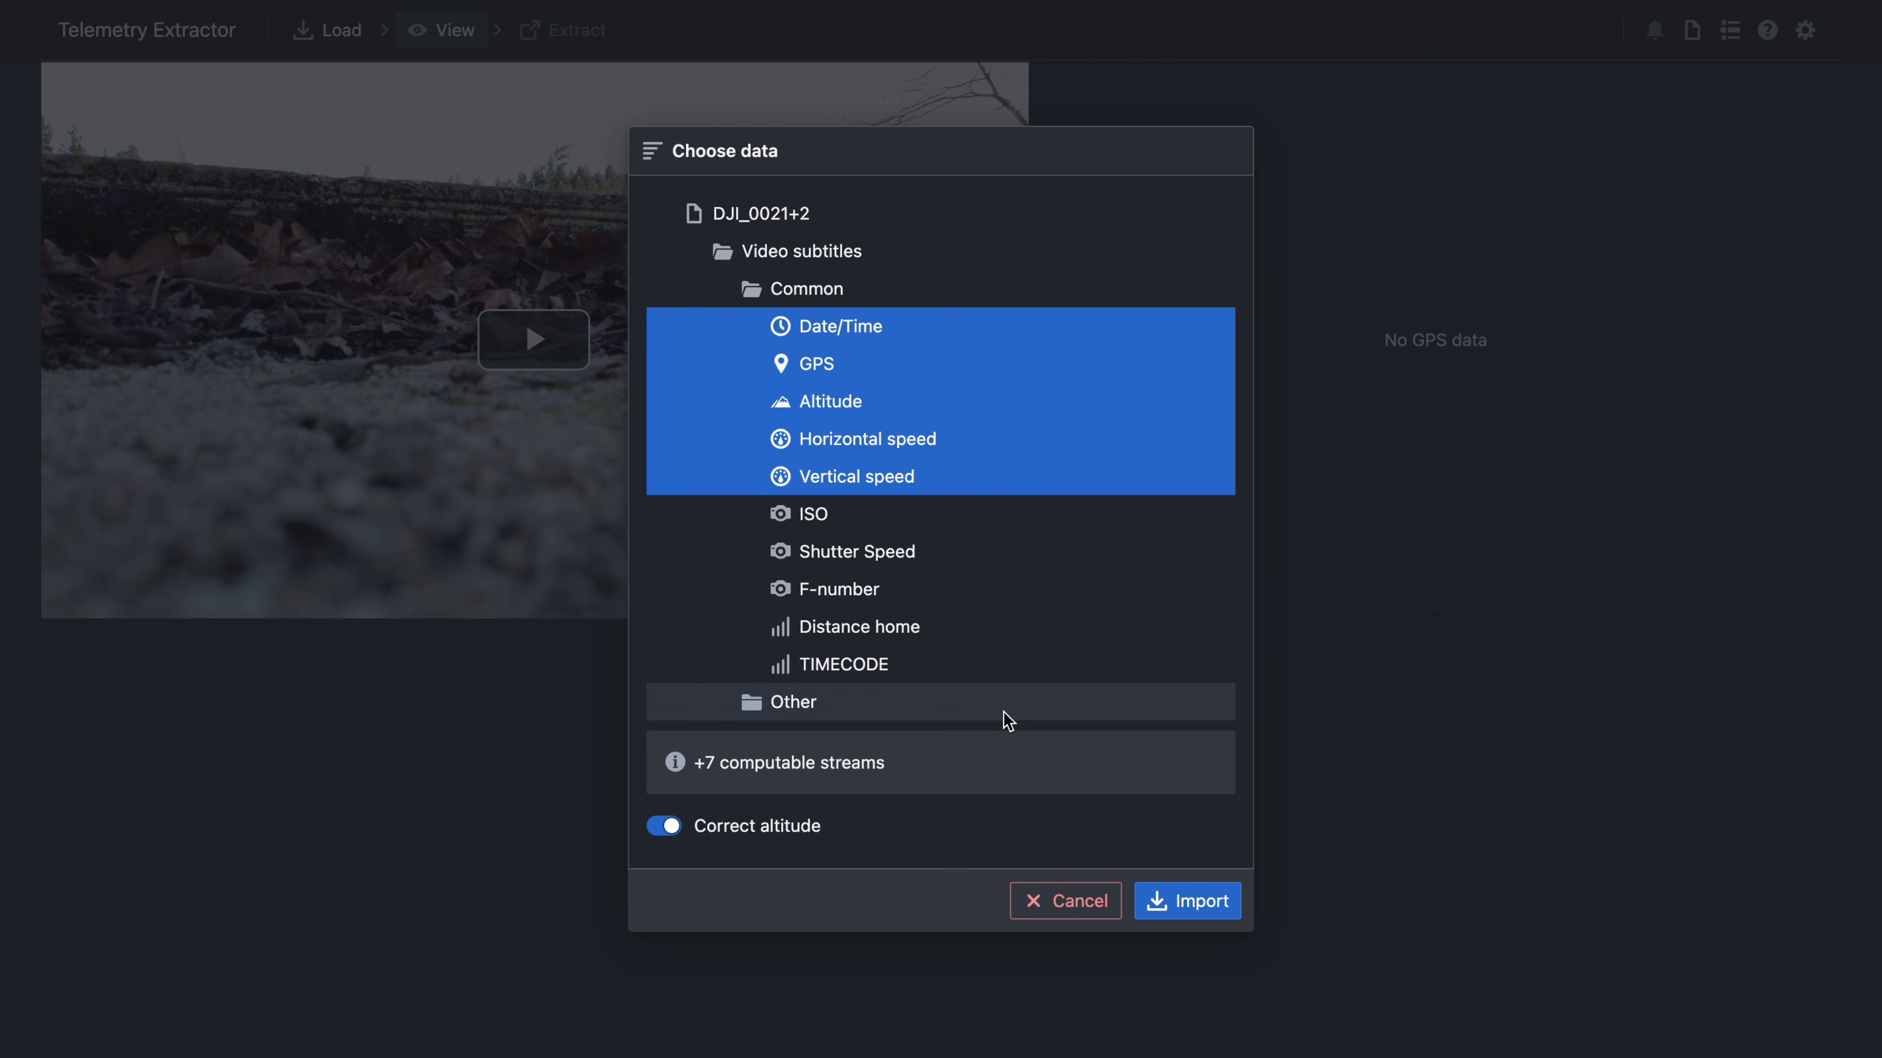
# - Switch off Correct altitude and import the selected streams
pyautogui.moveTo(761, 834)
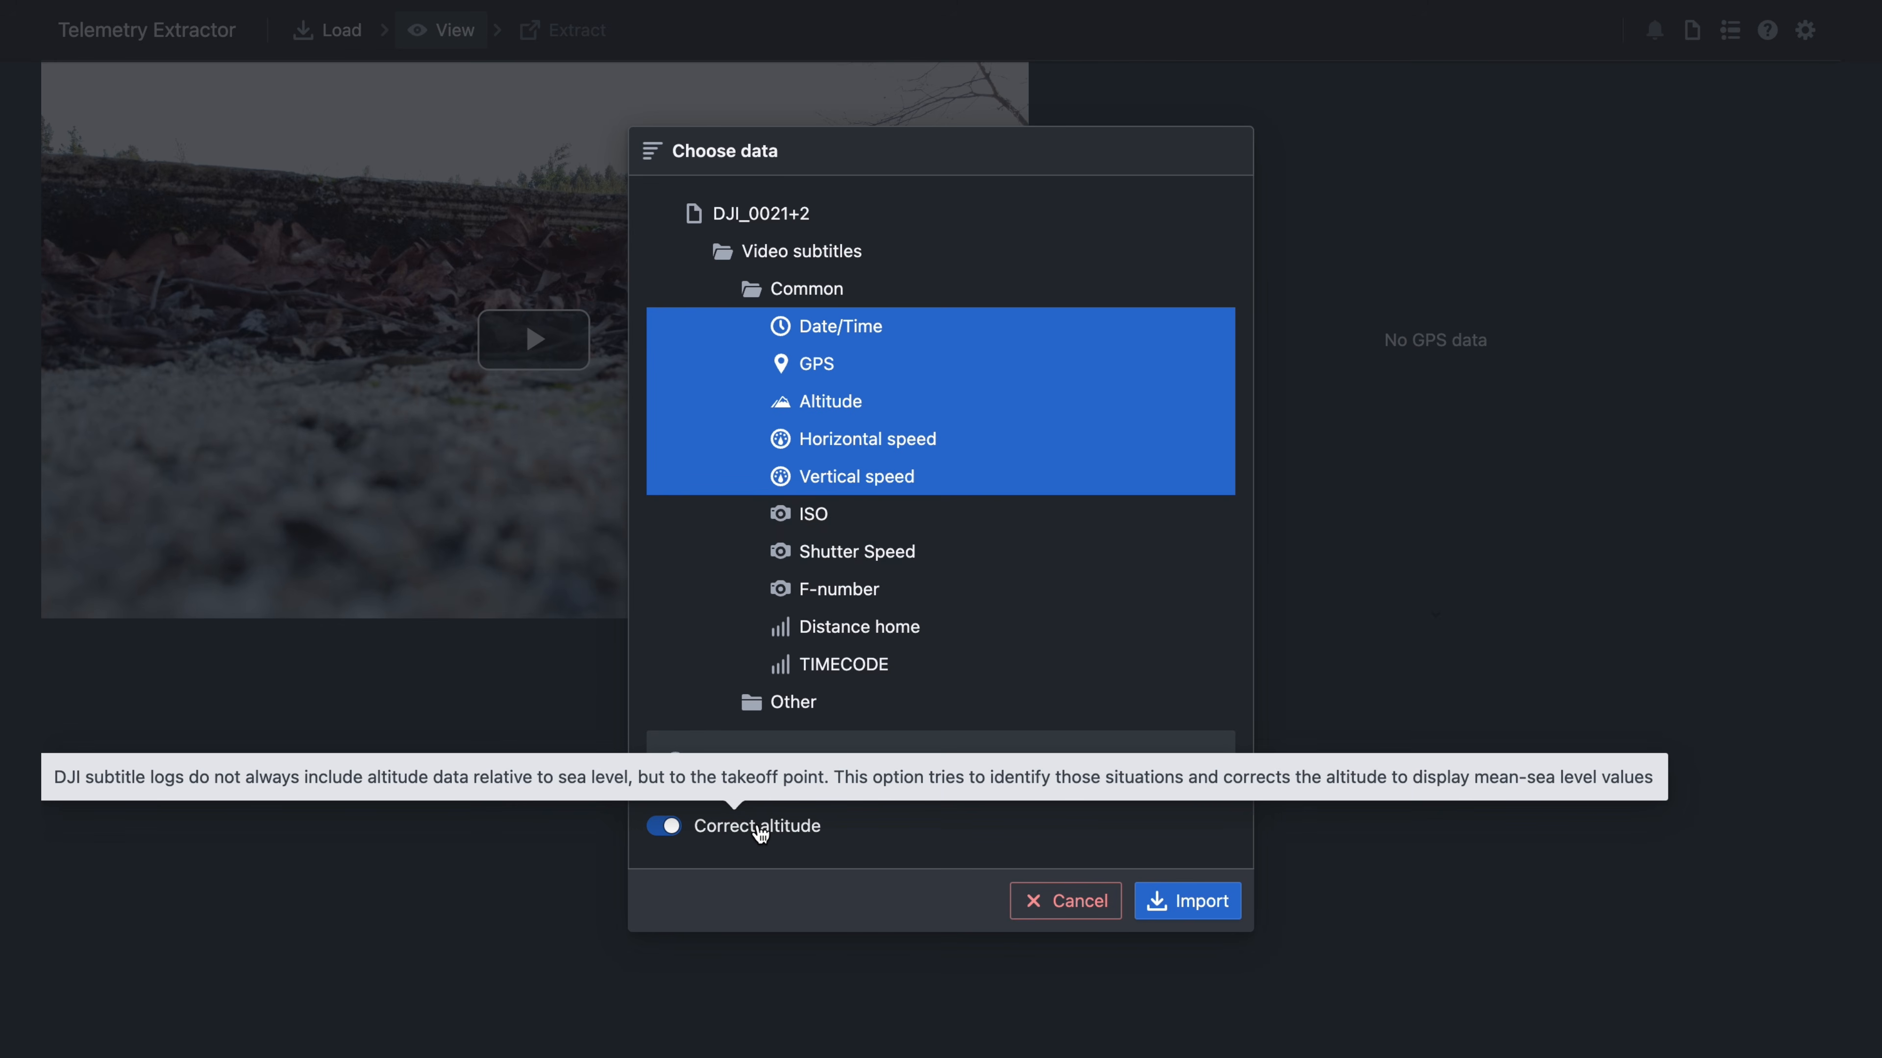
pyautogui.click(761, 834)
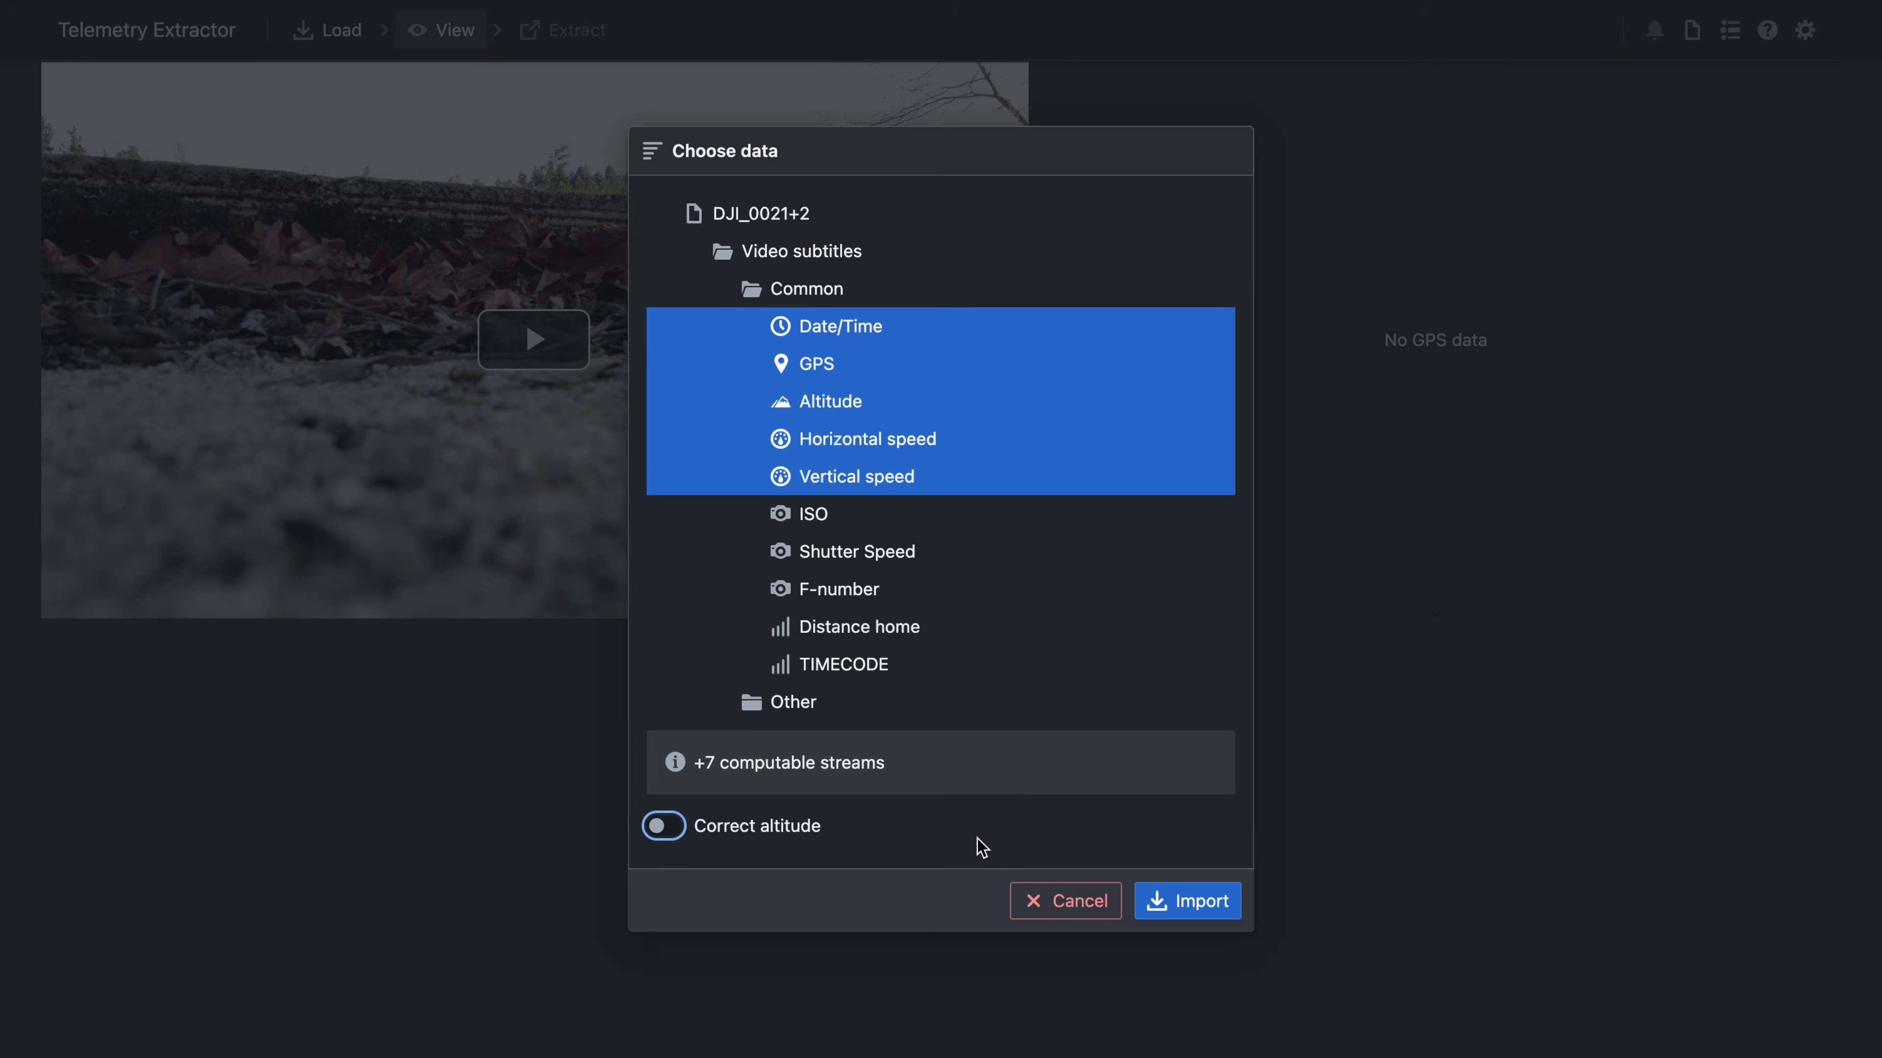
pyautogui.click(1180, 899)
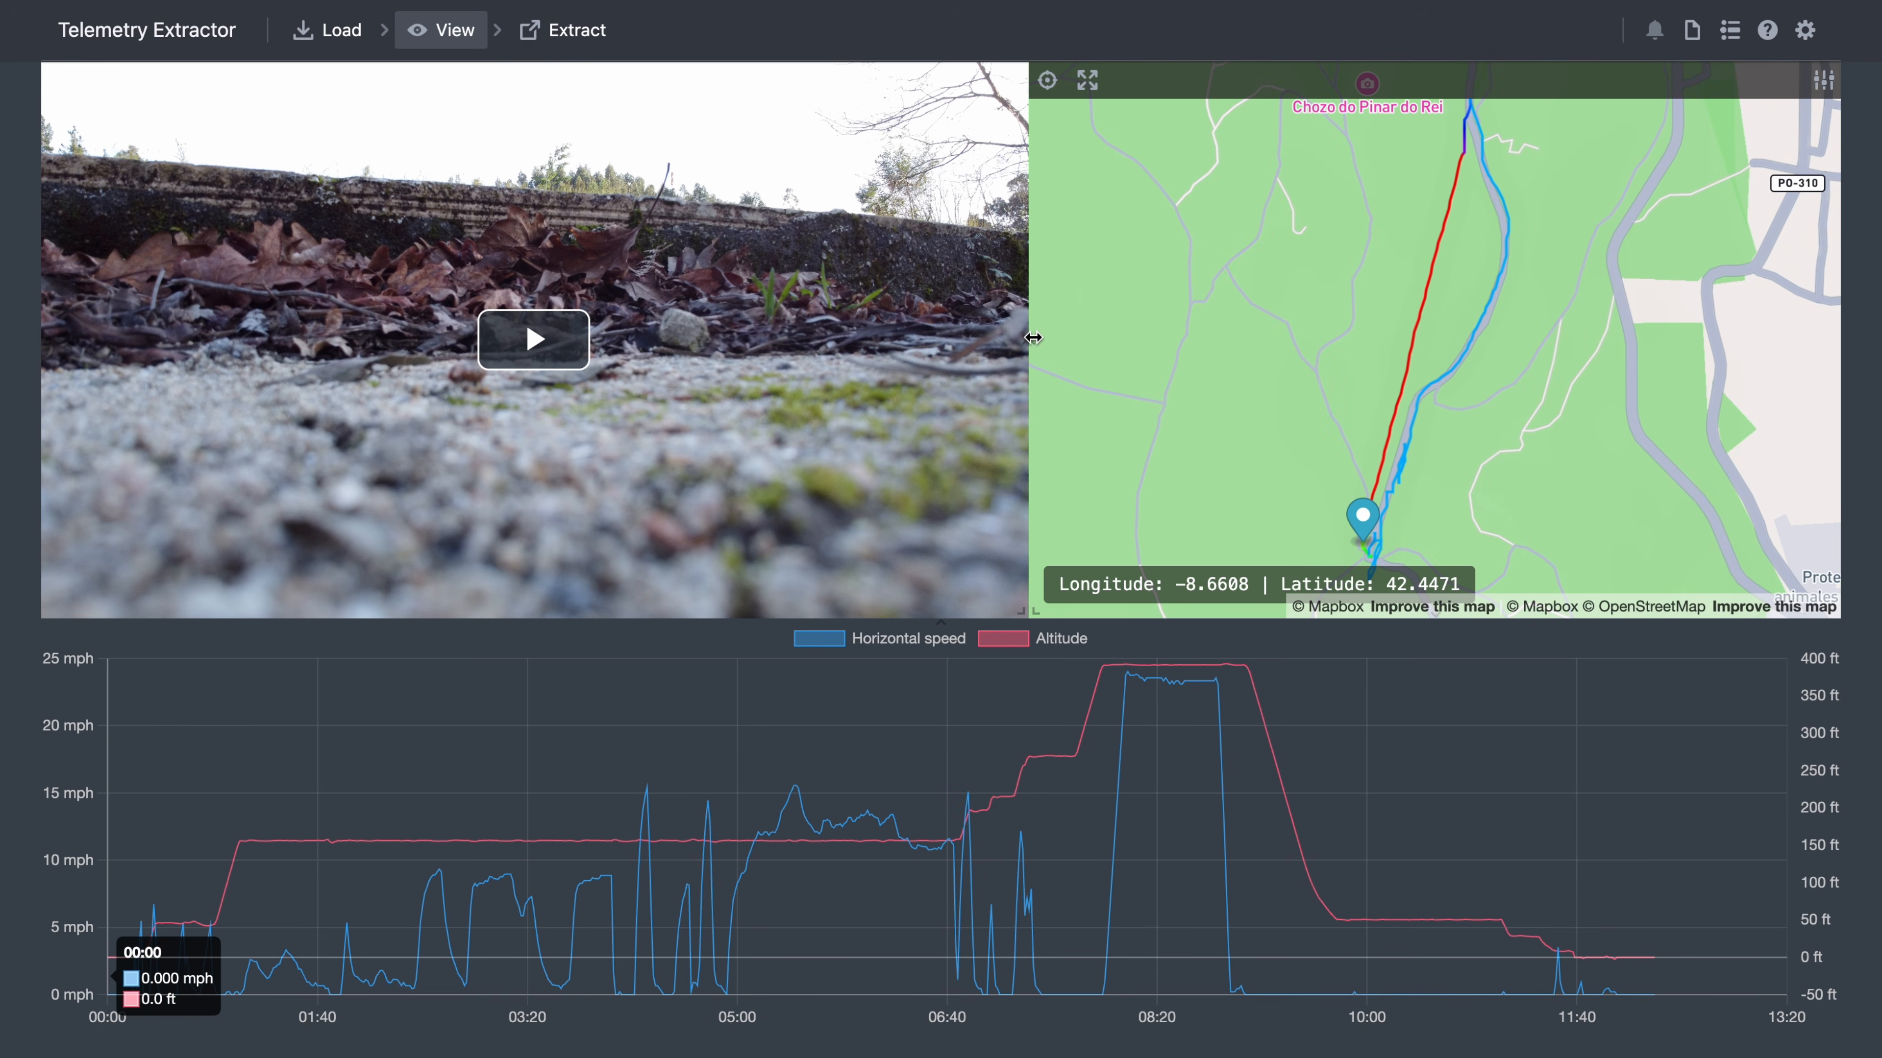
# - Resize the video, map and chart panels, then play the footage from about 2:32
pyautogui.moveTo(992, 339); pyautogui.dragTo(1031, 350)
pyautogui.moveTo(942, 624)
pyautogui.mouseDown()
pyautogui.moveTo(954, 814)
pyautogui.moveTo(950, 482)
pyautogui.moveTo(936, 612)
pyautogui.mouseUp()
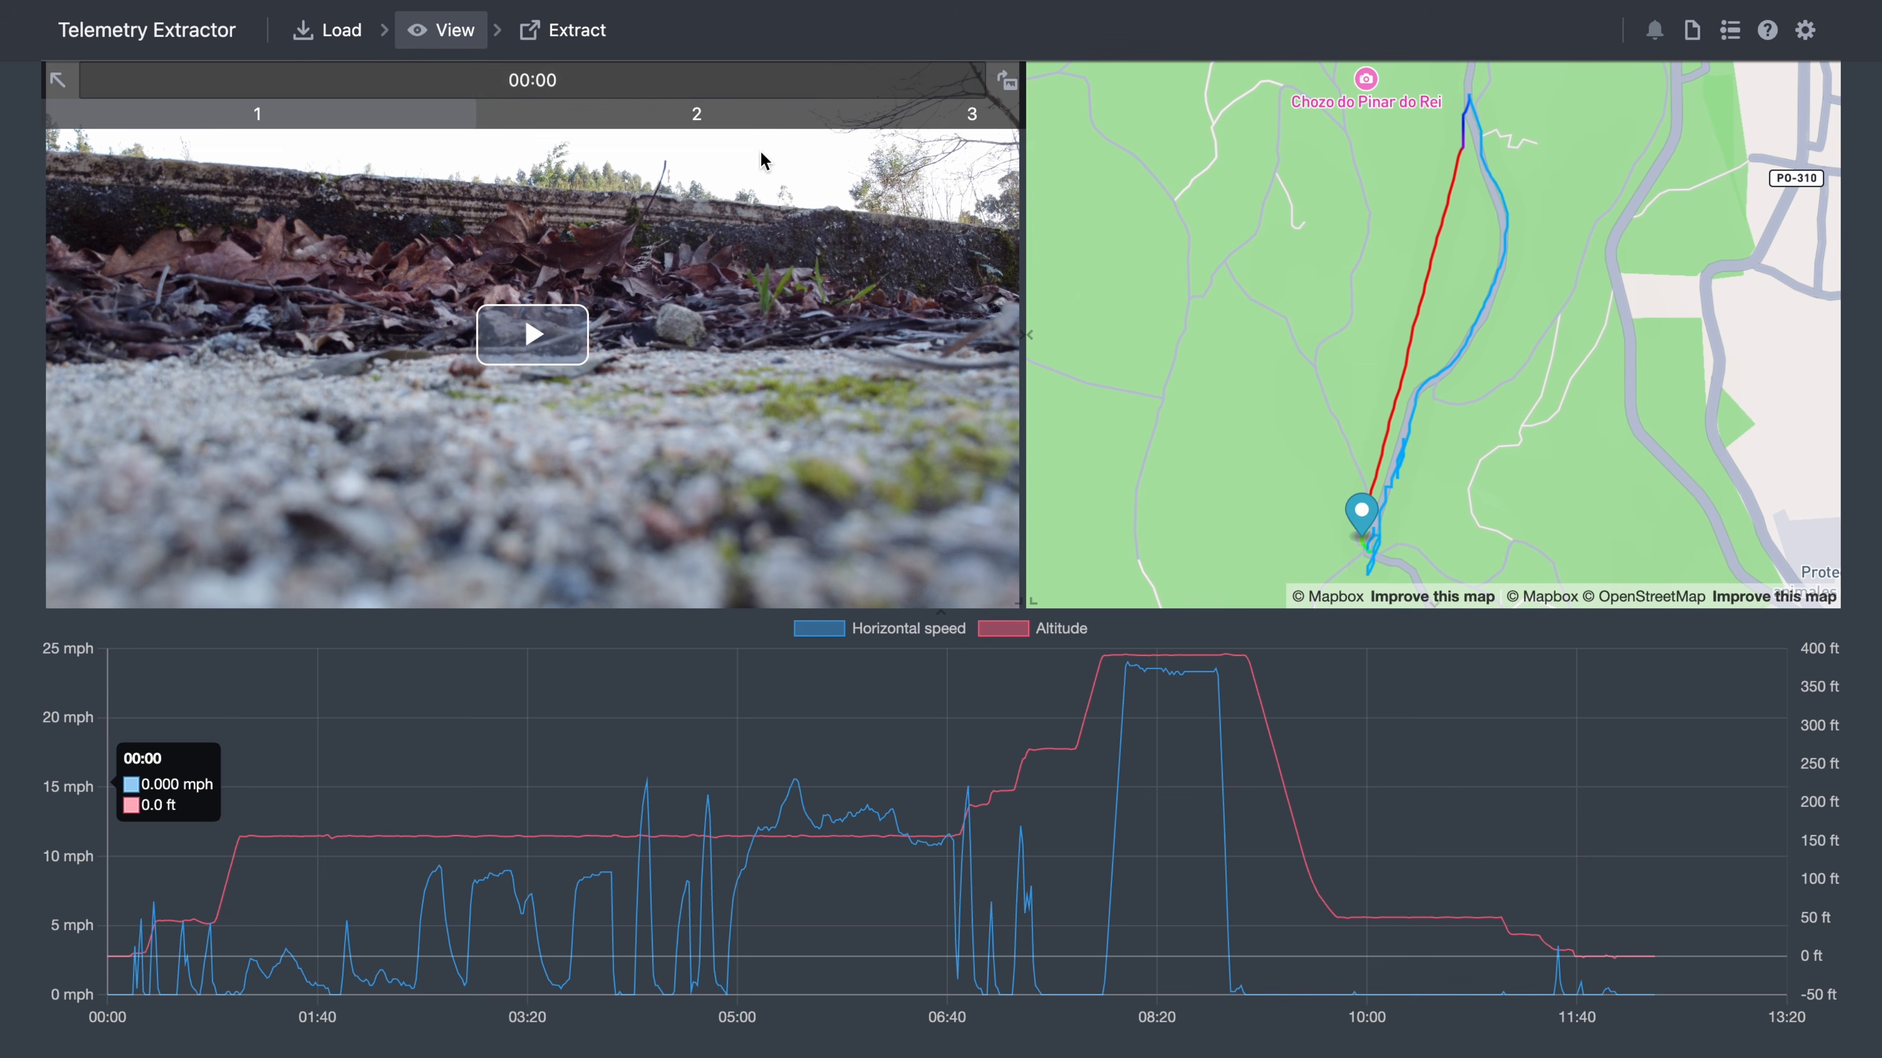
pyautogui.click(552, 337)
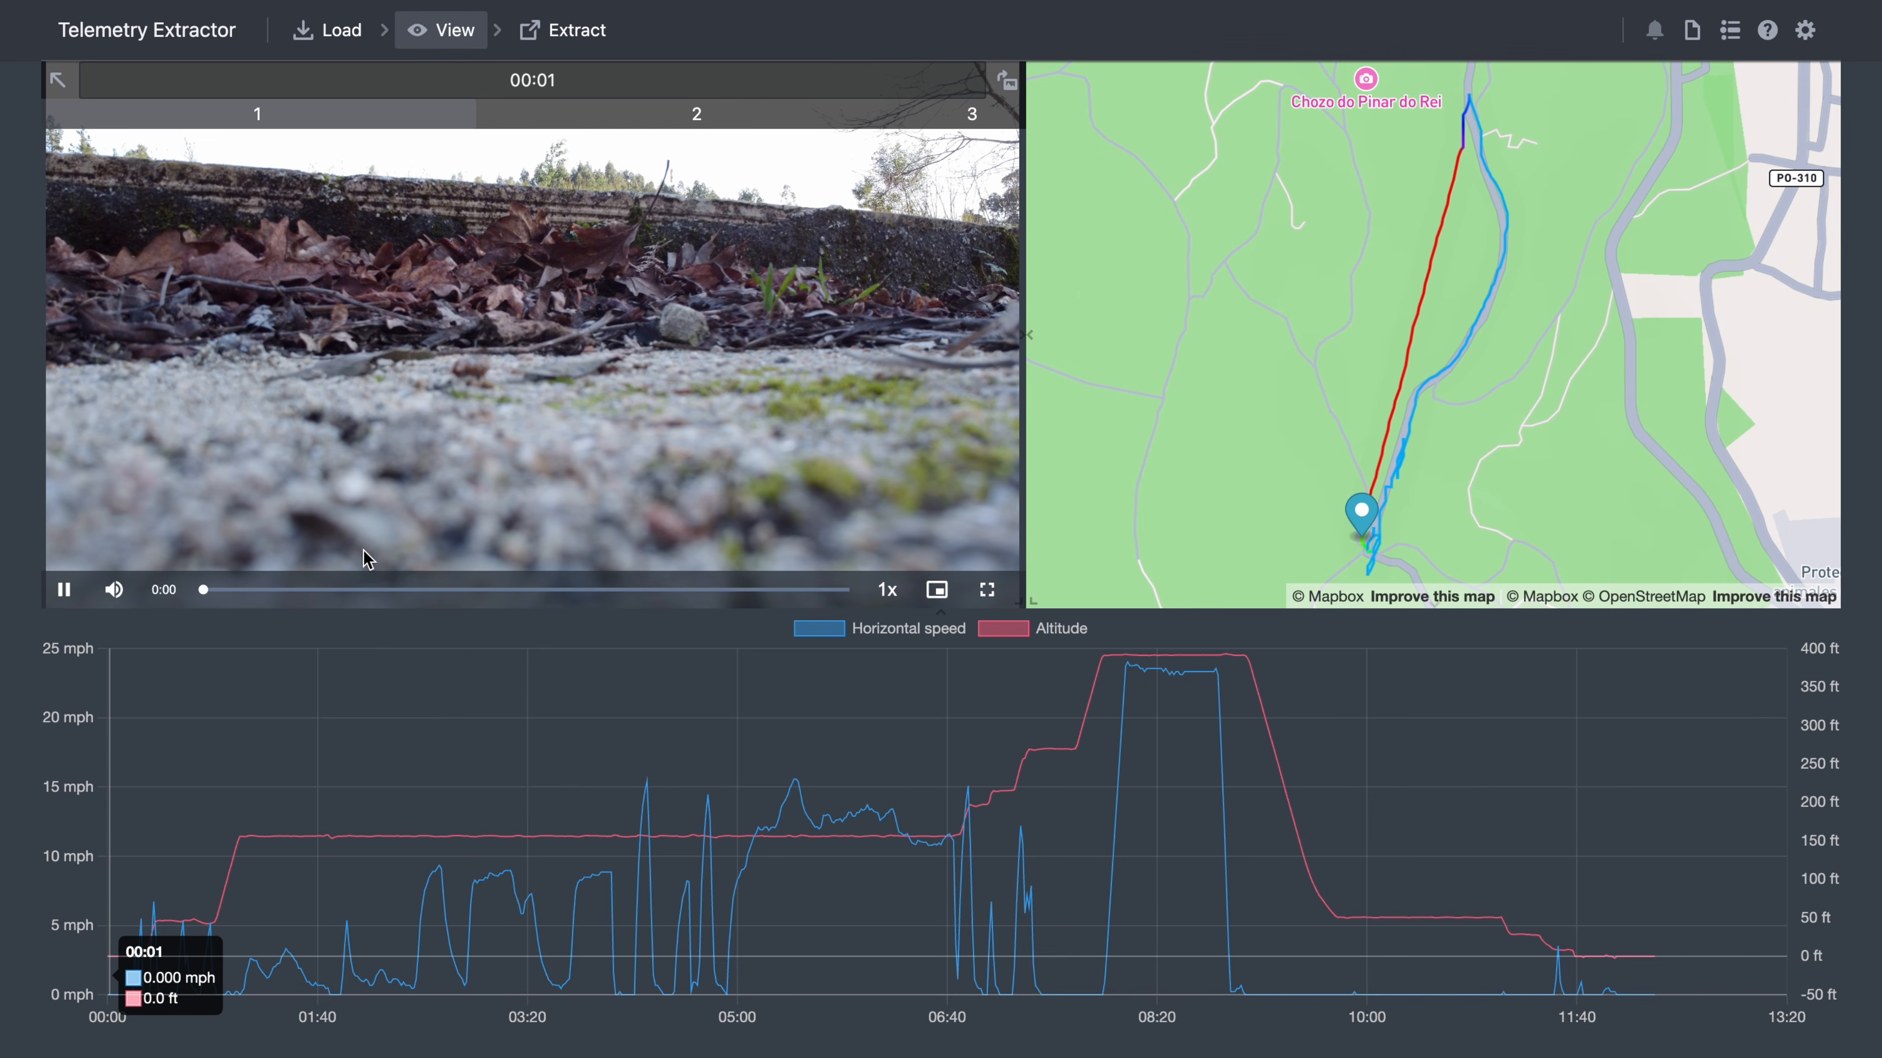
pyautogui.click(357, 590)
pyautogui.click(498, 590)
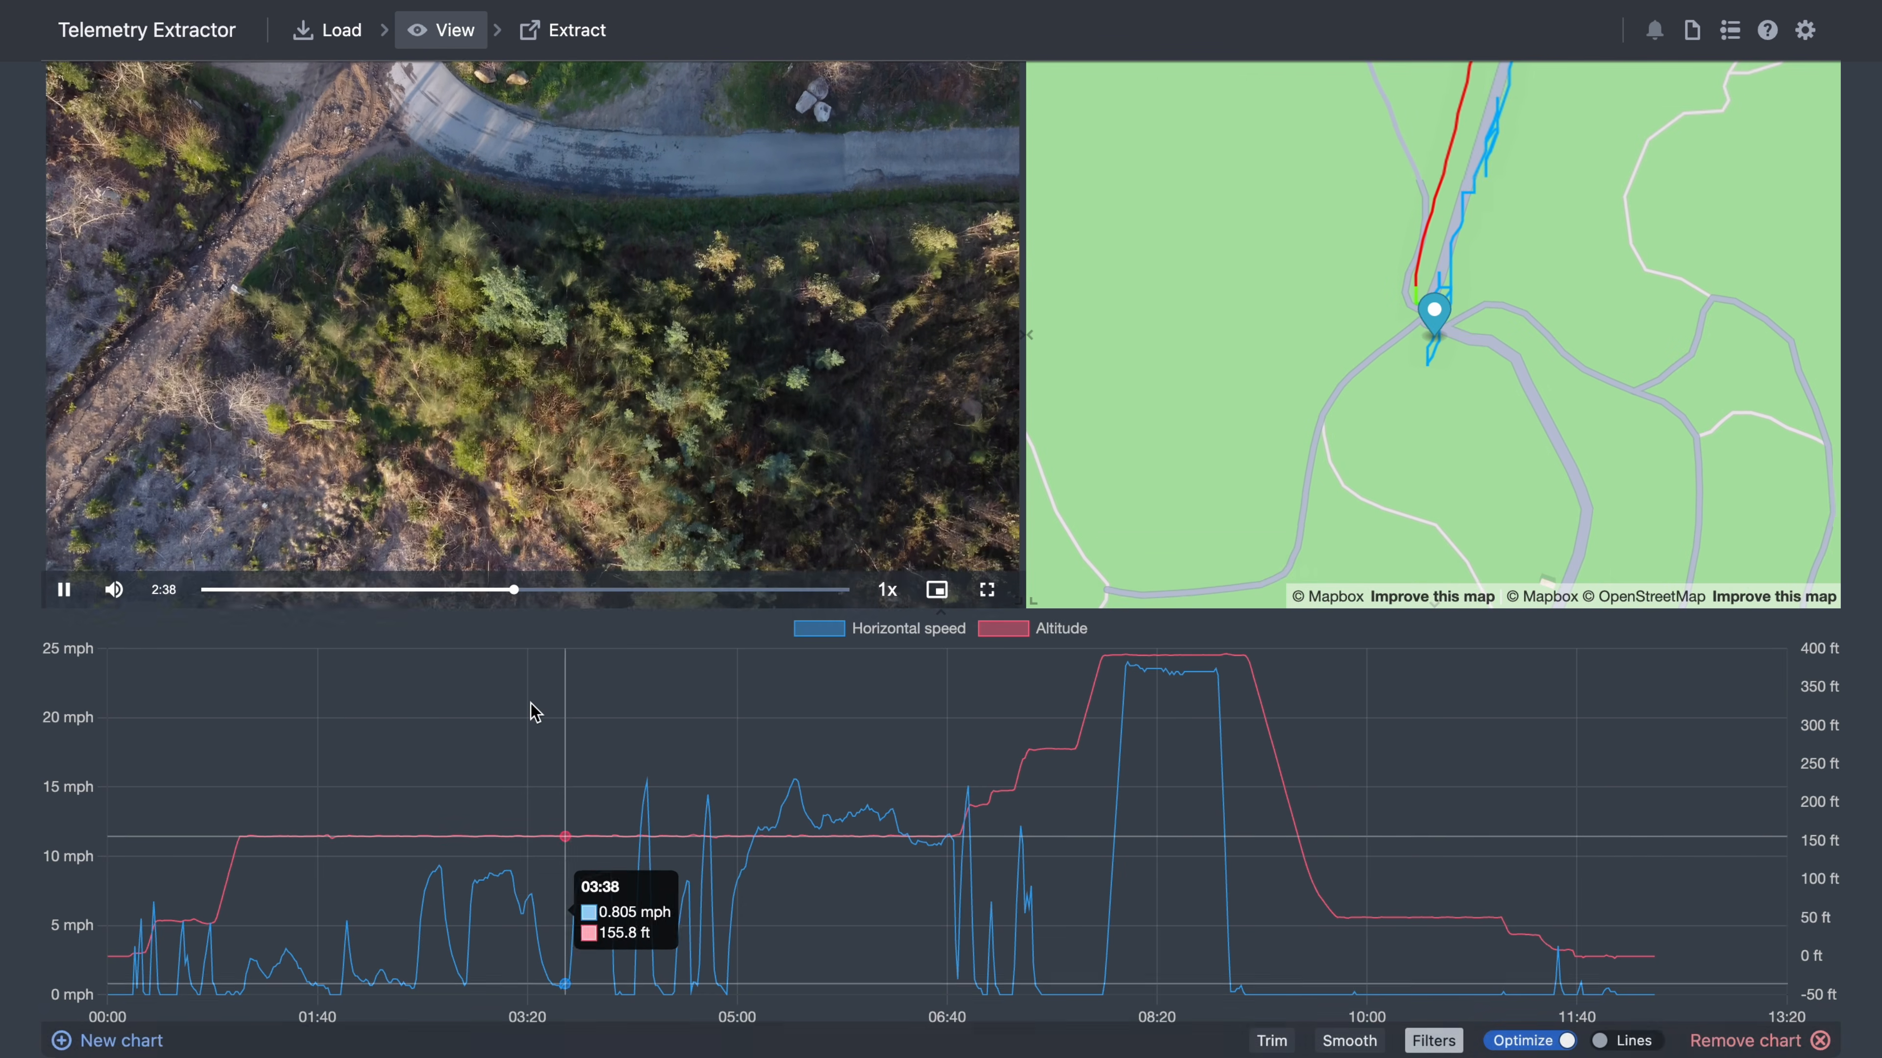
pyautogui.moveTo(887, 591)
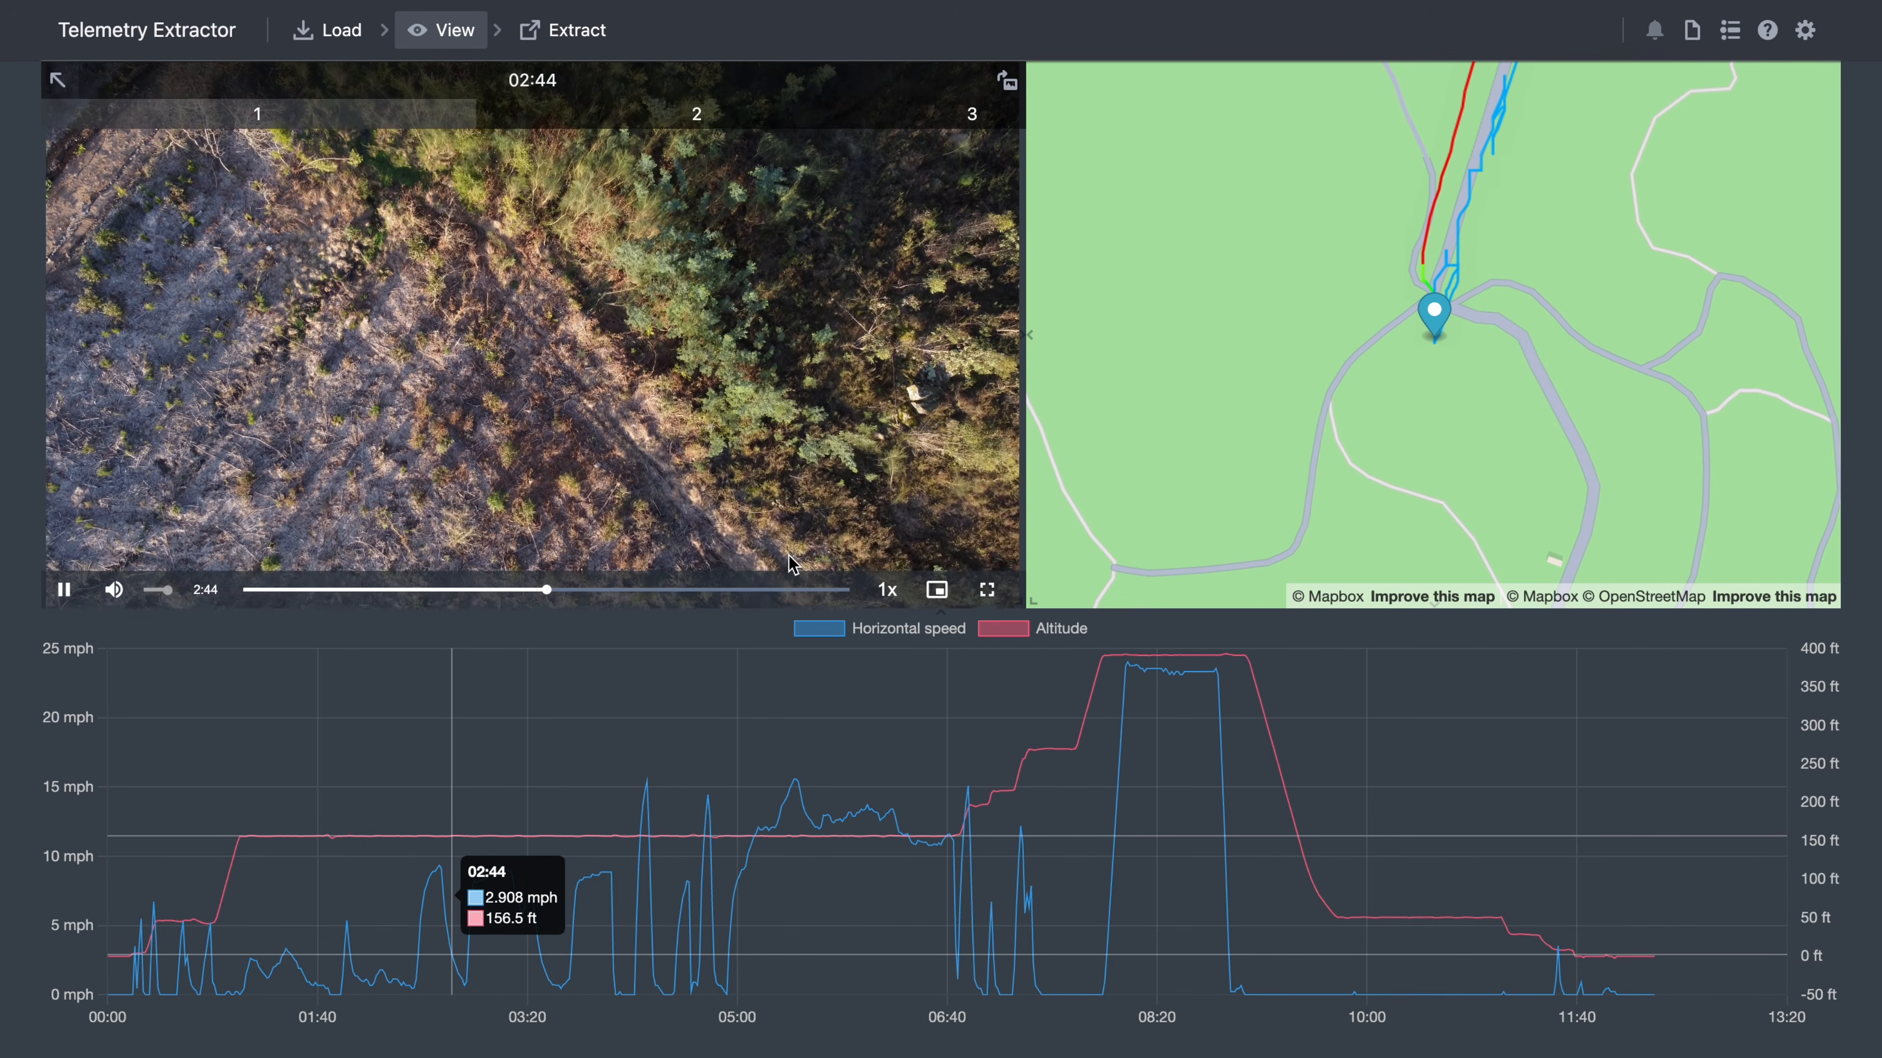
pyautogui.click(987, 590)
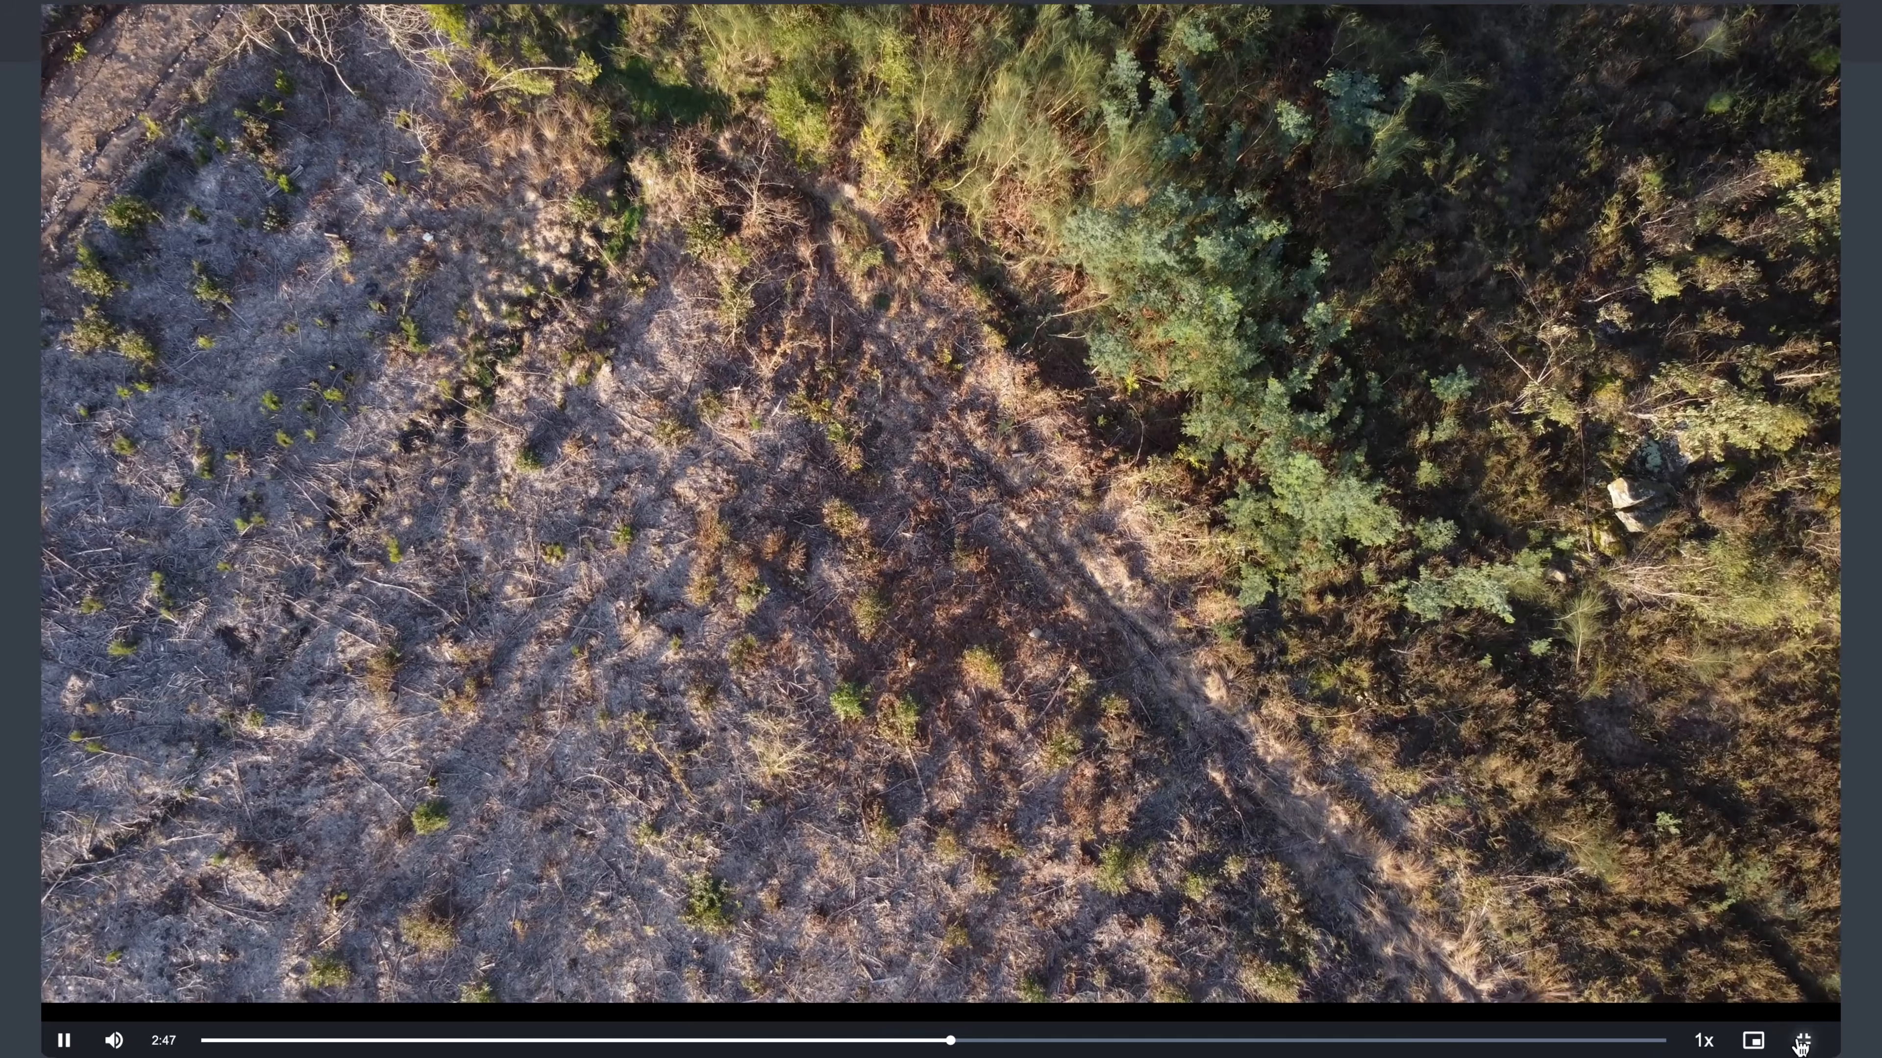
pyautogui.click(1800, 1044)
pyautogui.click(936, 589)
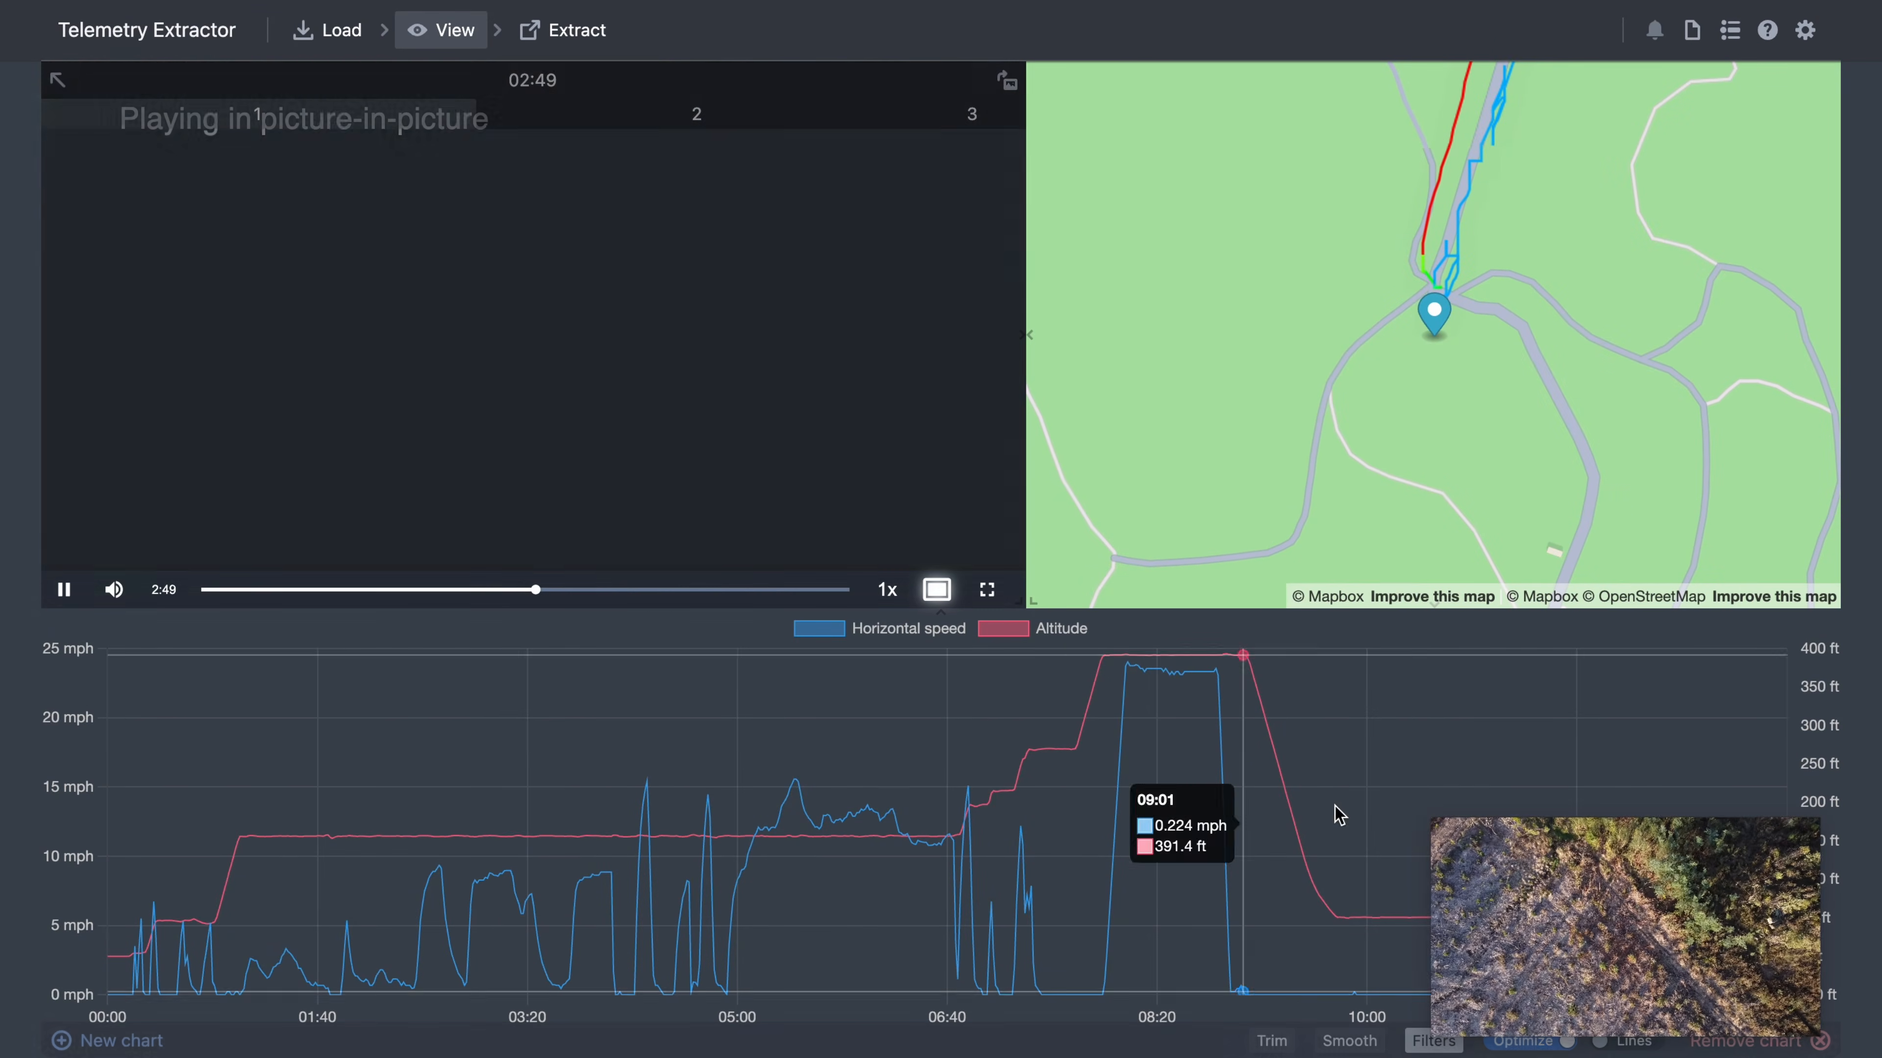
pyautogui.moveTo(1552, 891); pyautogui.dragTo(363, 282)
pyautogui.moveTo(625, 425); pyautogui.dragTo(1327, 862)
pyautogui.moveTo(1072, 487); pyautogui.dragTo(1126, 435)
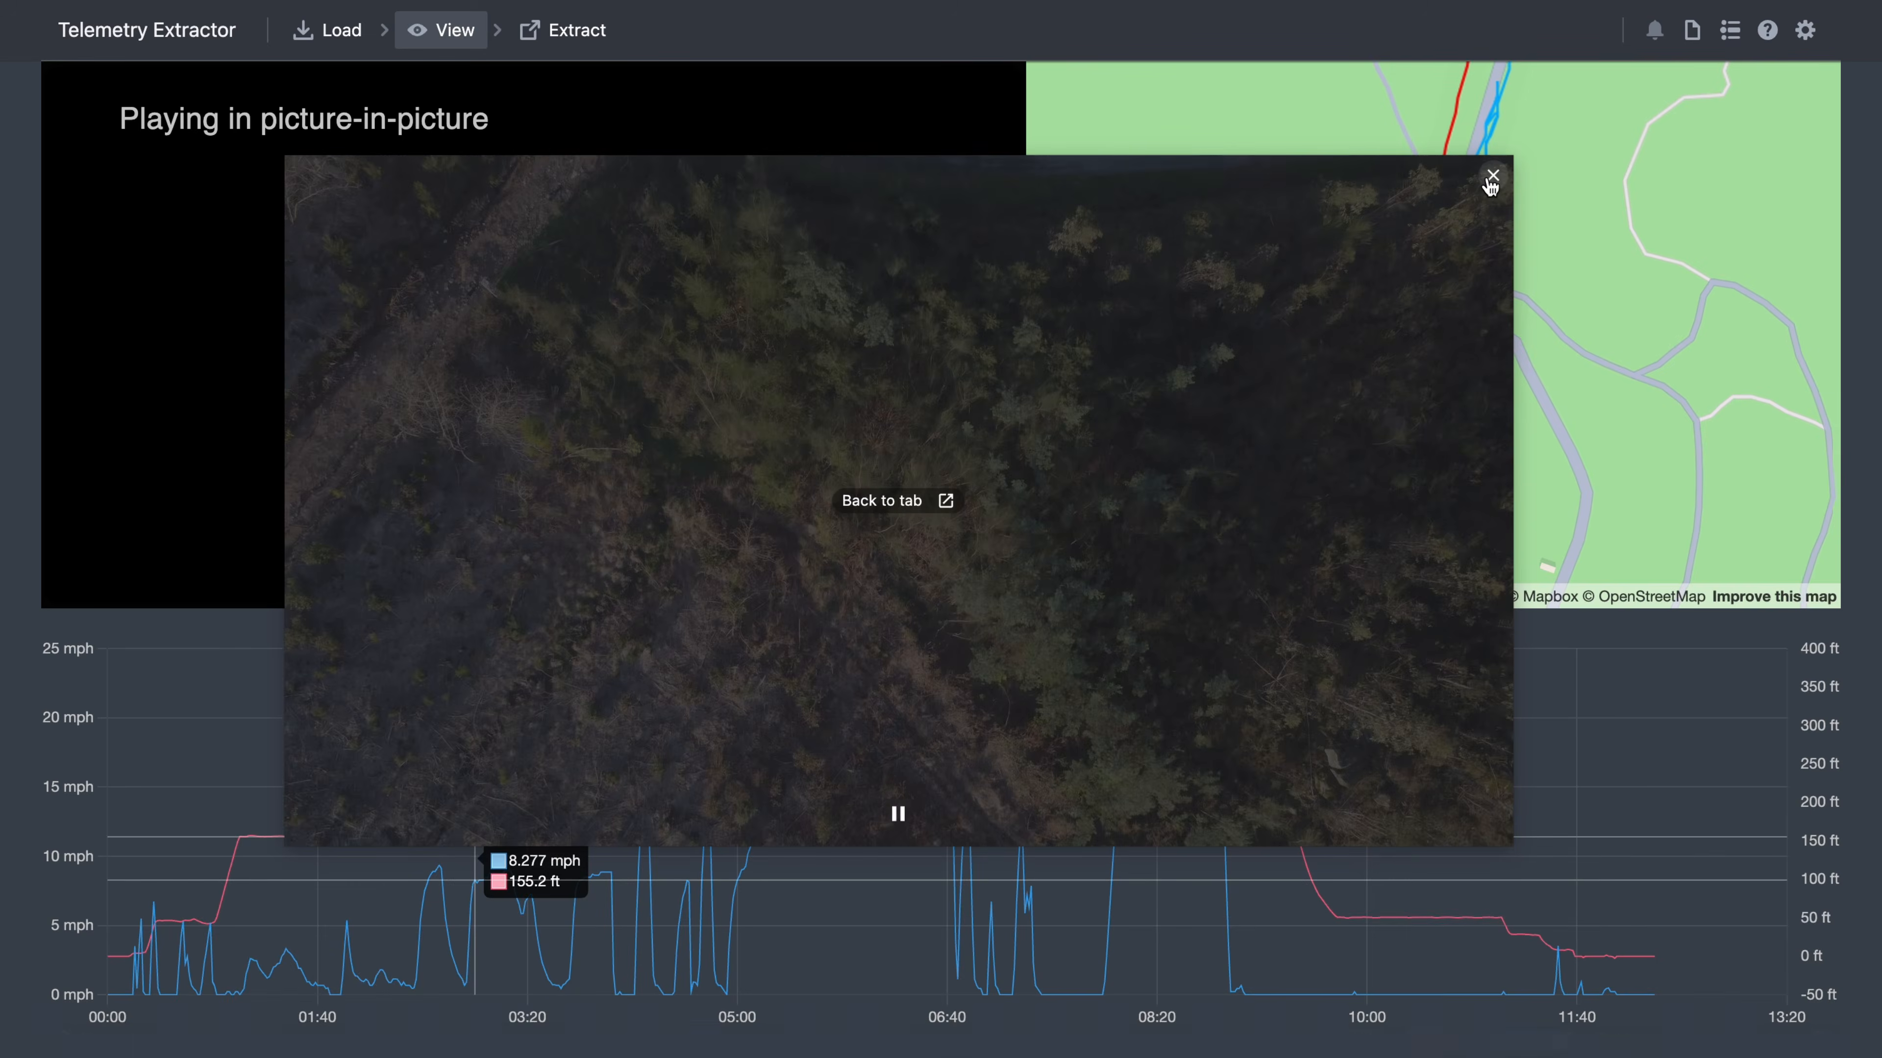
pyautogui.click(1492, 174)
pyautogui.click(65, 593)
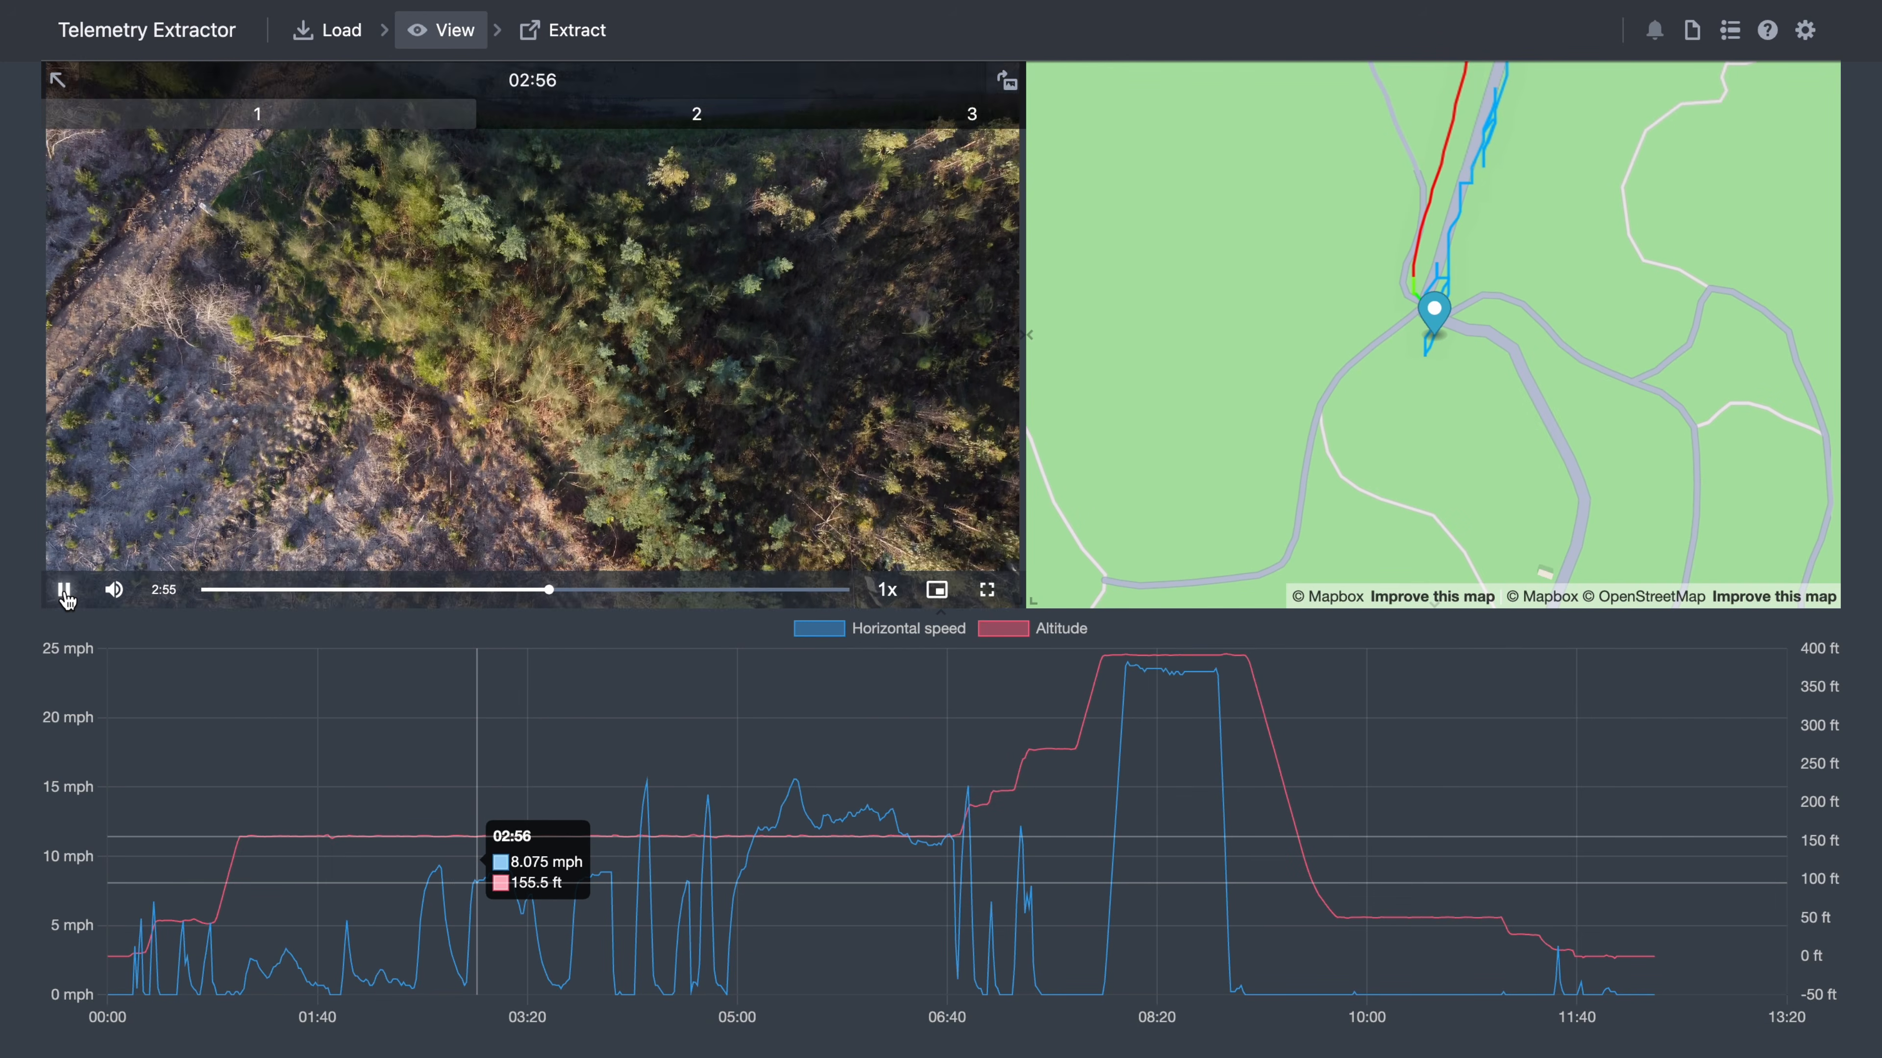
pyautogui.click(697, 113)
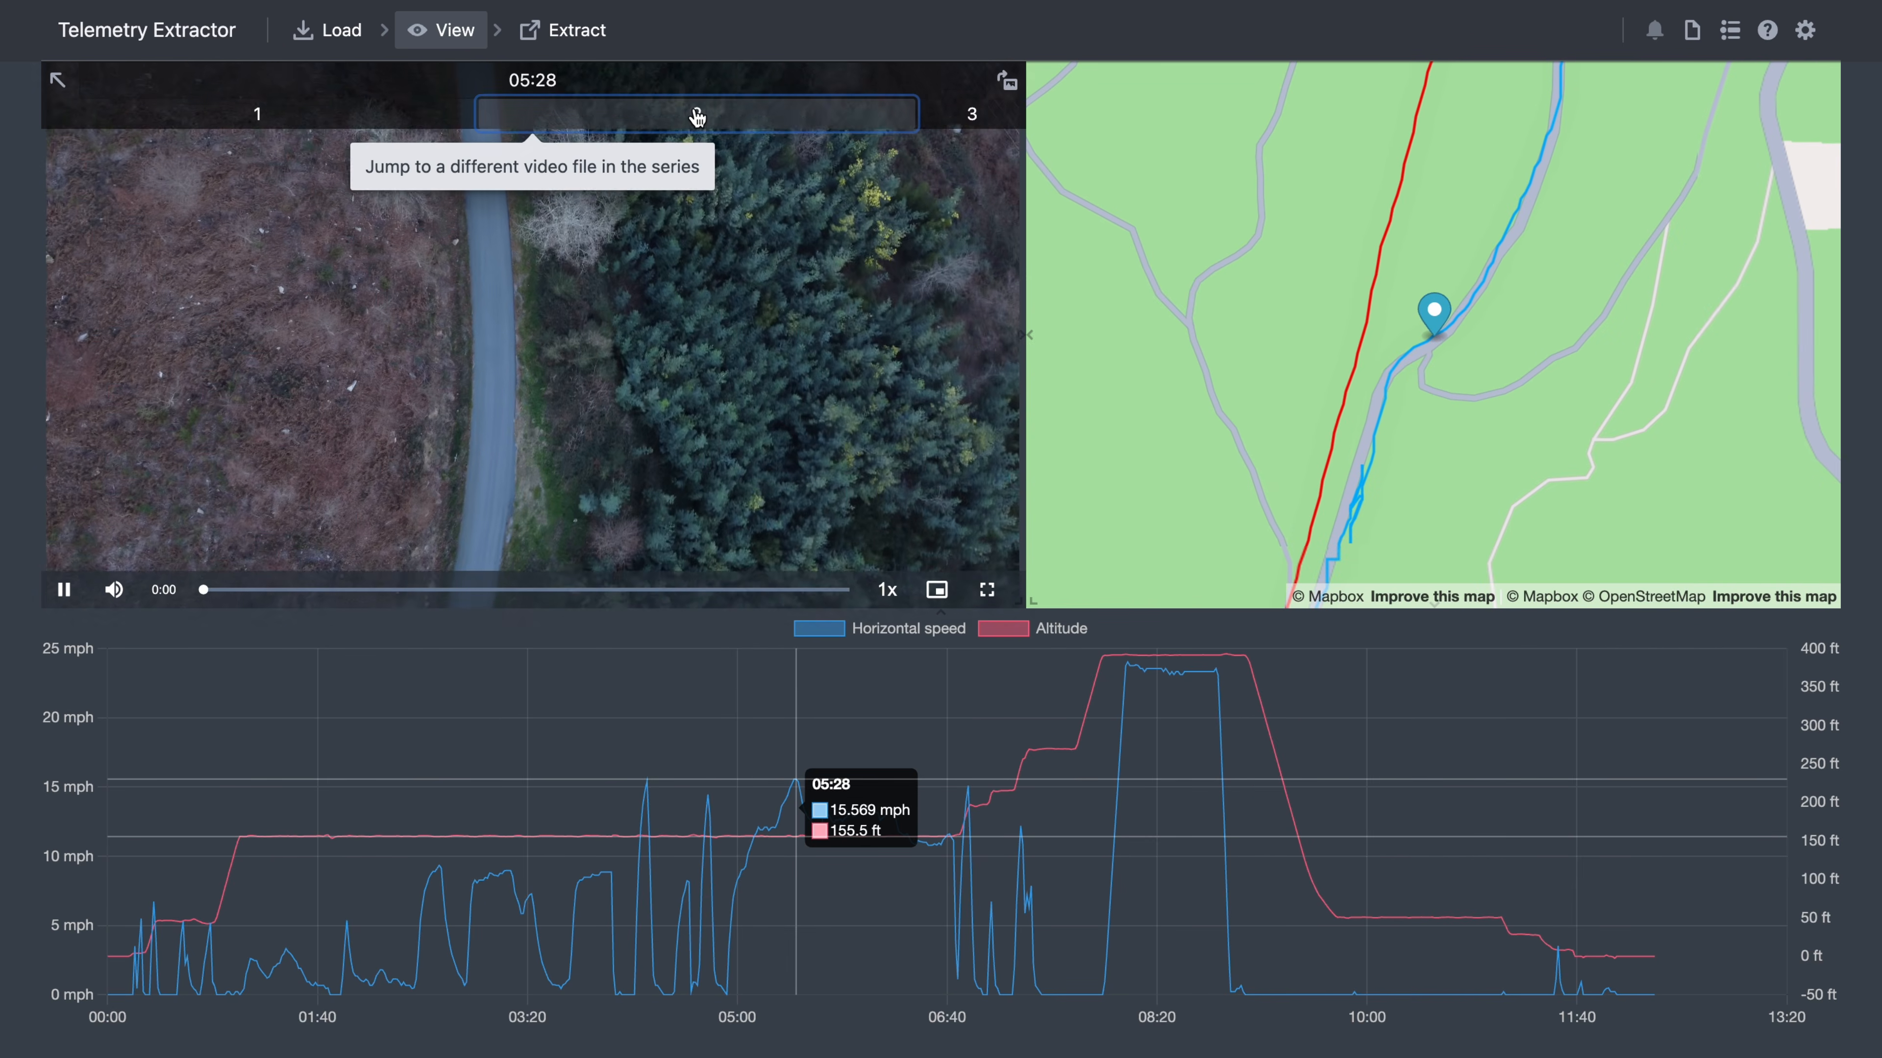
# - Return to the second drone clip and pause it at 05:30
pyautogui.click(990, 132)
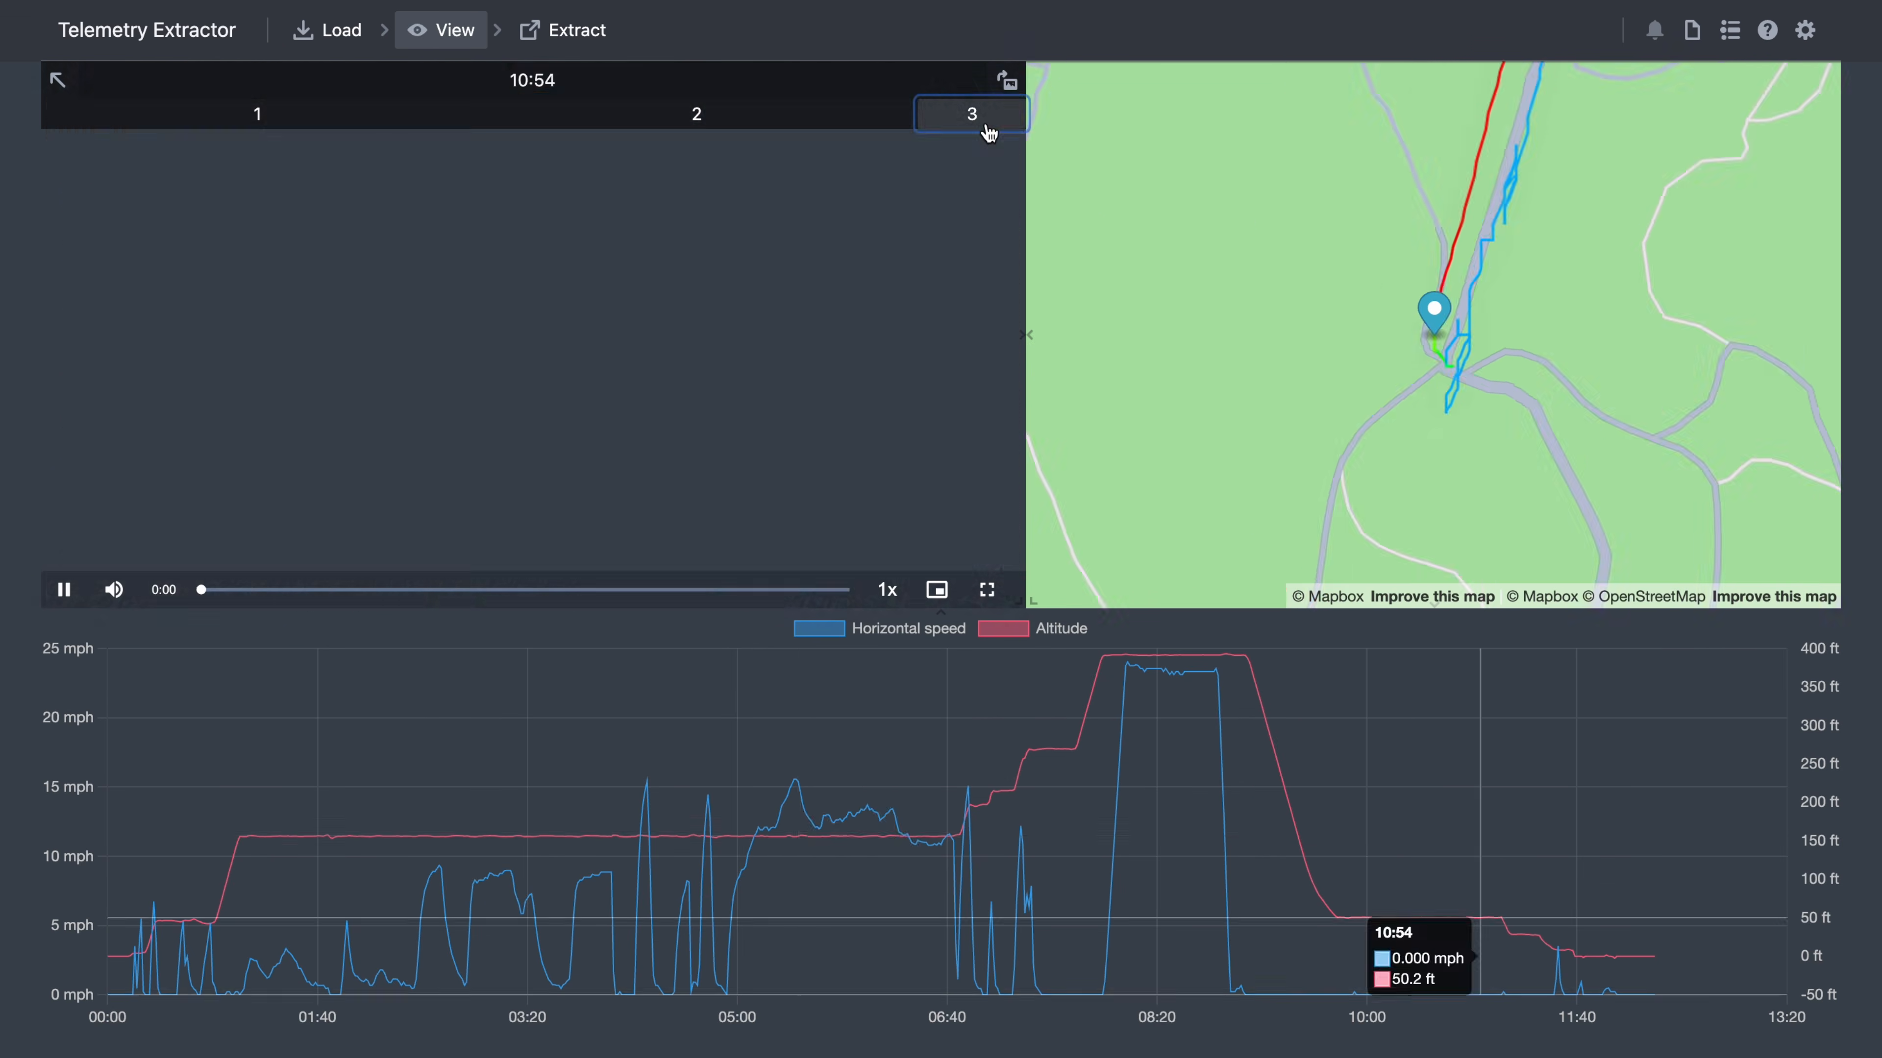
pyautogui.click(703, 123)
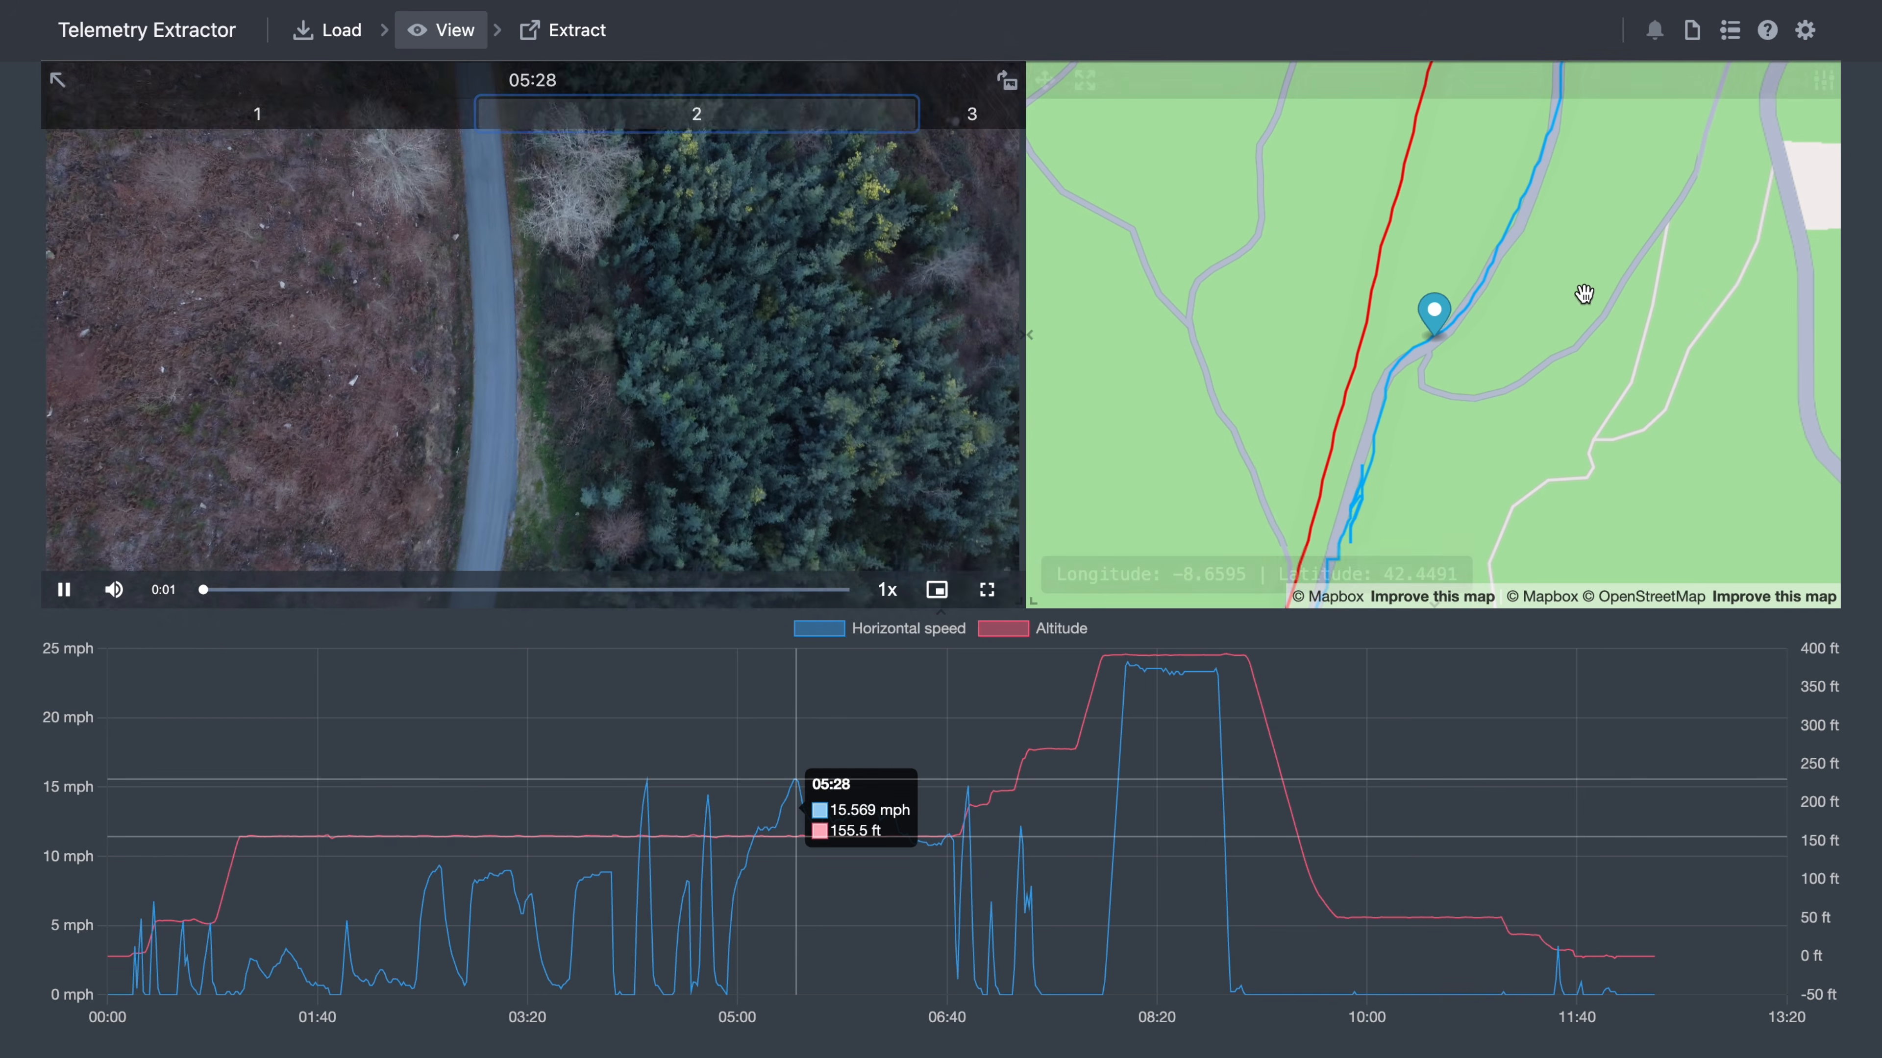
pyautogui.click(64, 589)
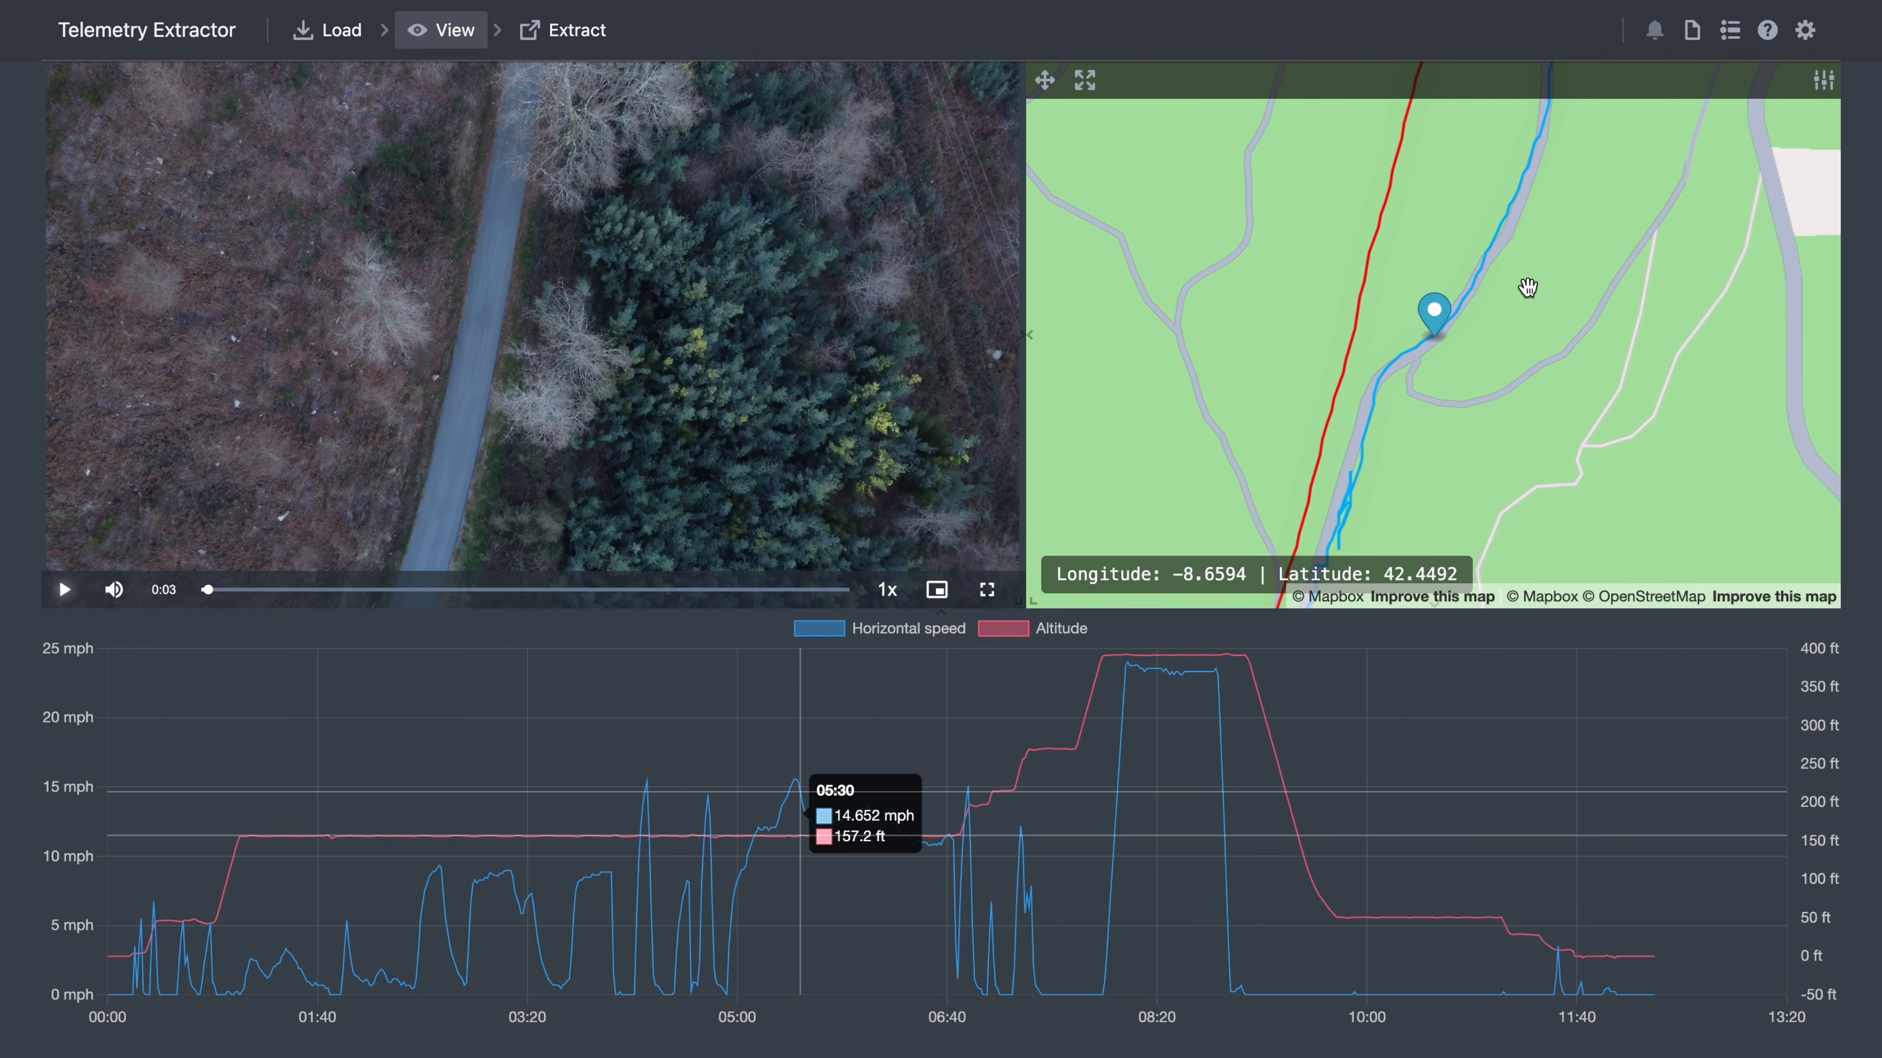
# - Zoom, pan and tilt the map into a close 3D view of the track
pyautogui.scroll(-5, 1529, 283)
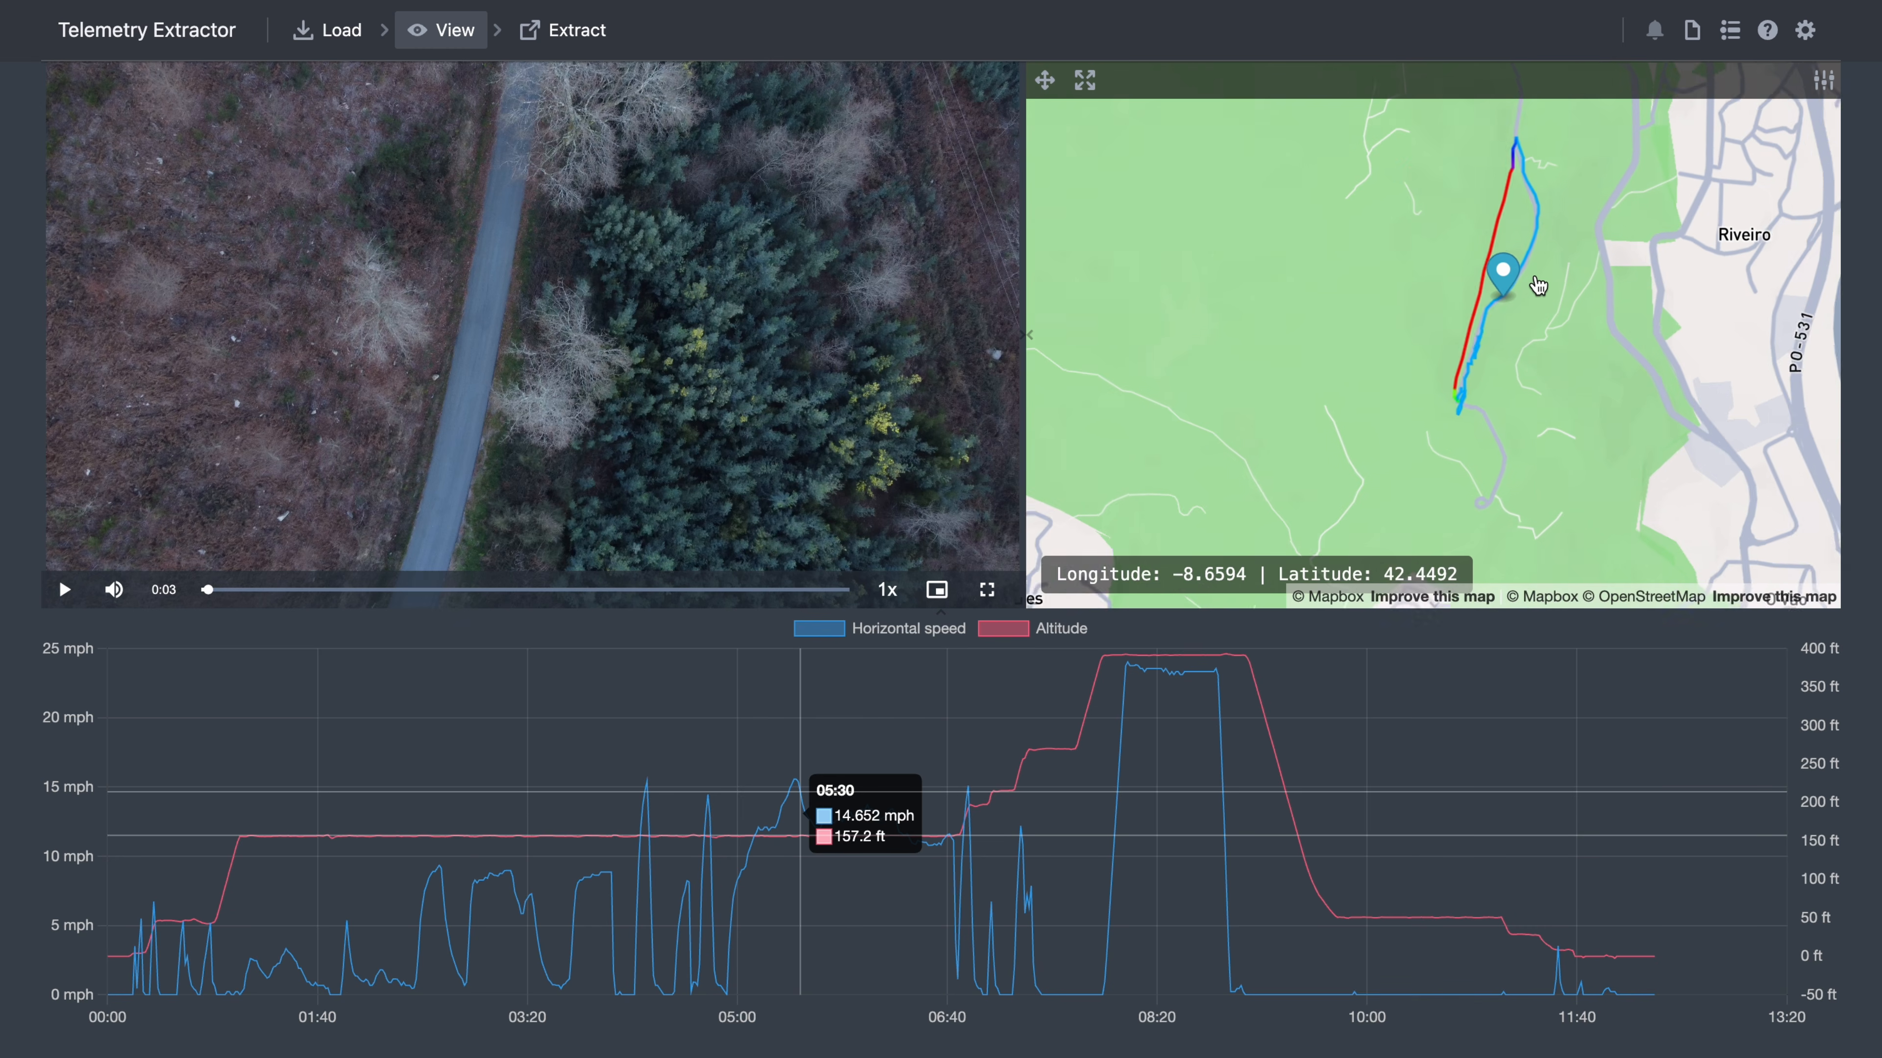
pyautogui.moveTo(1554, 253); pyautogui.dragTo(1462, 155)
pyautogui.moveTo(1385, 326); pyautogui.dragTo(1491, 289)
pyautogui.scroll(5, 1445, 346)
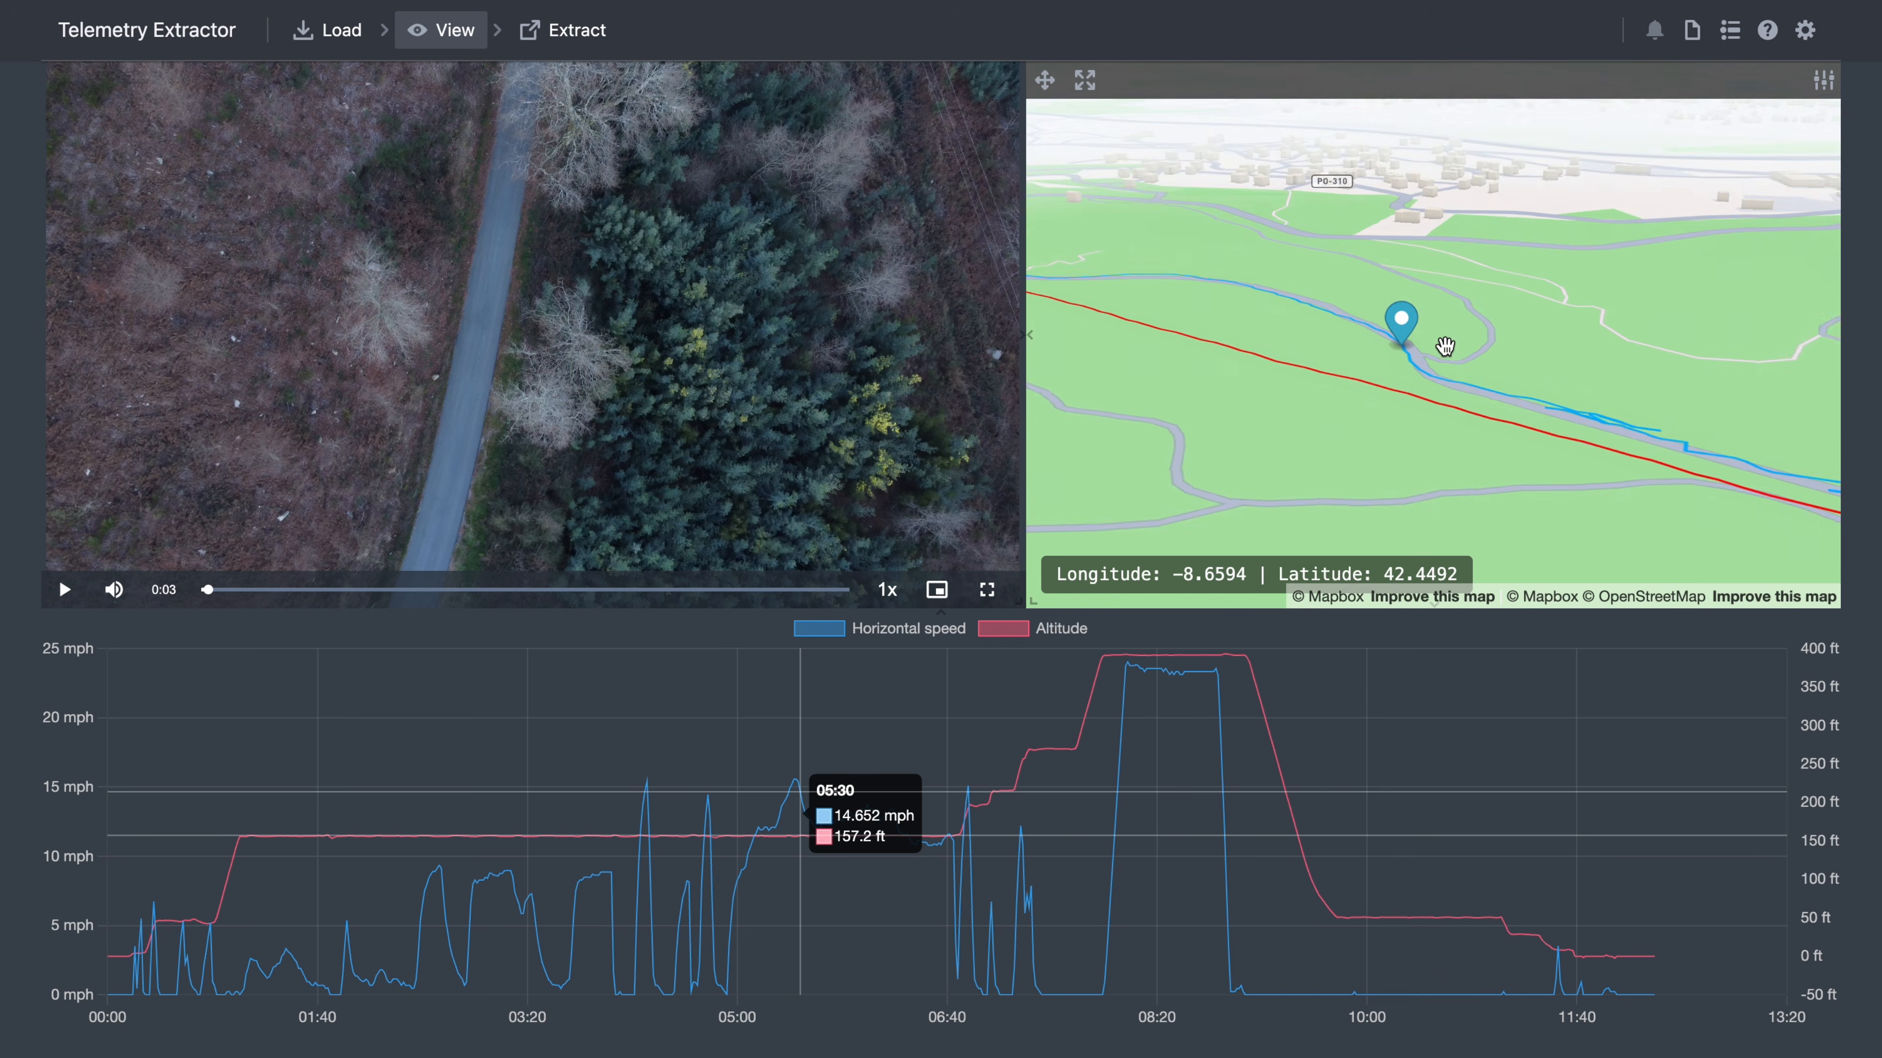
pyautogui.scroll(2, 1445, 346)
# - Adjust the locked zoom, try Hybrid, then settle on the Night roads style with English labels
pyautogui.click(1822, 87)
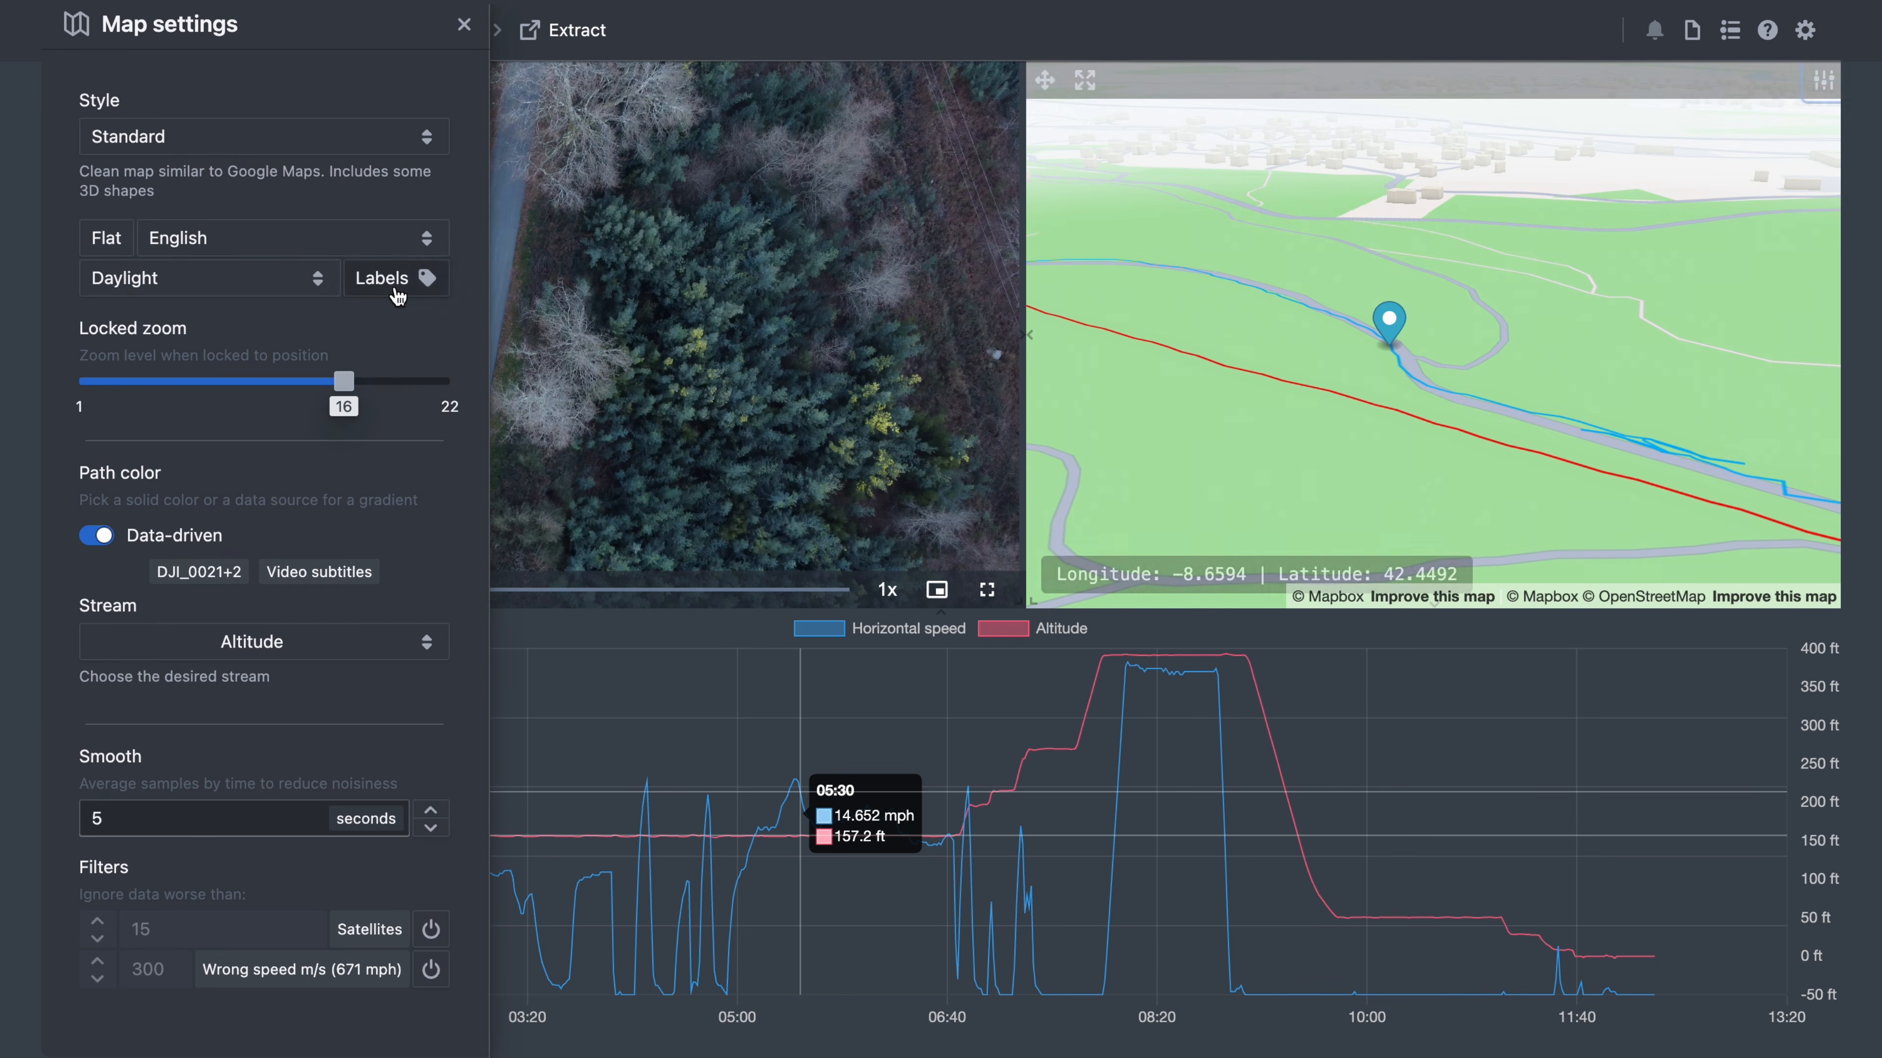
pyautogui.moveTo(337, 381)
pyautogui.mouseDown()
pyautogui.moveTo(272, 383)
pyautogui.moveTo(374, 389)
pyautogui.moveTo(356, 402)
pyautogui.mouseUp()
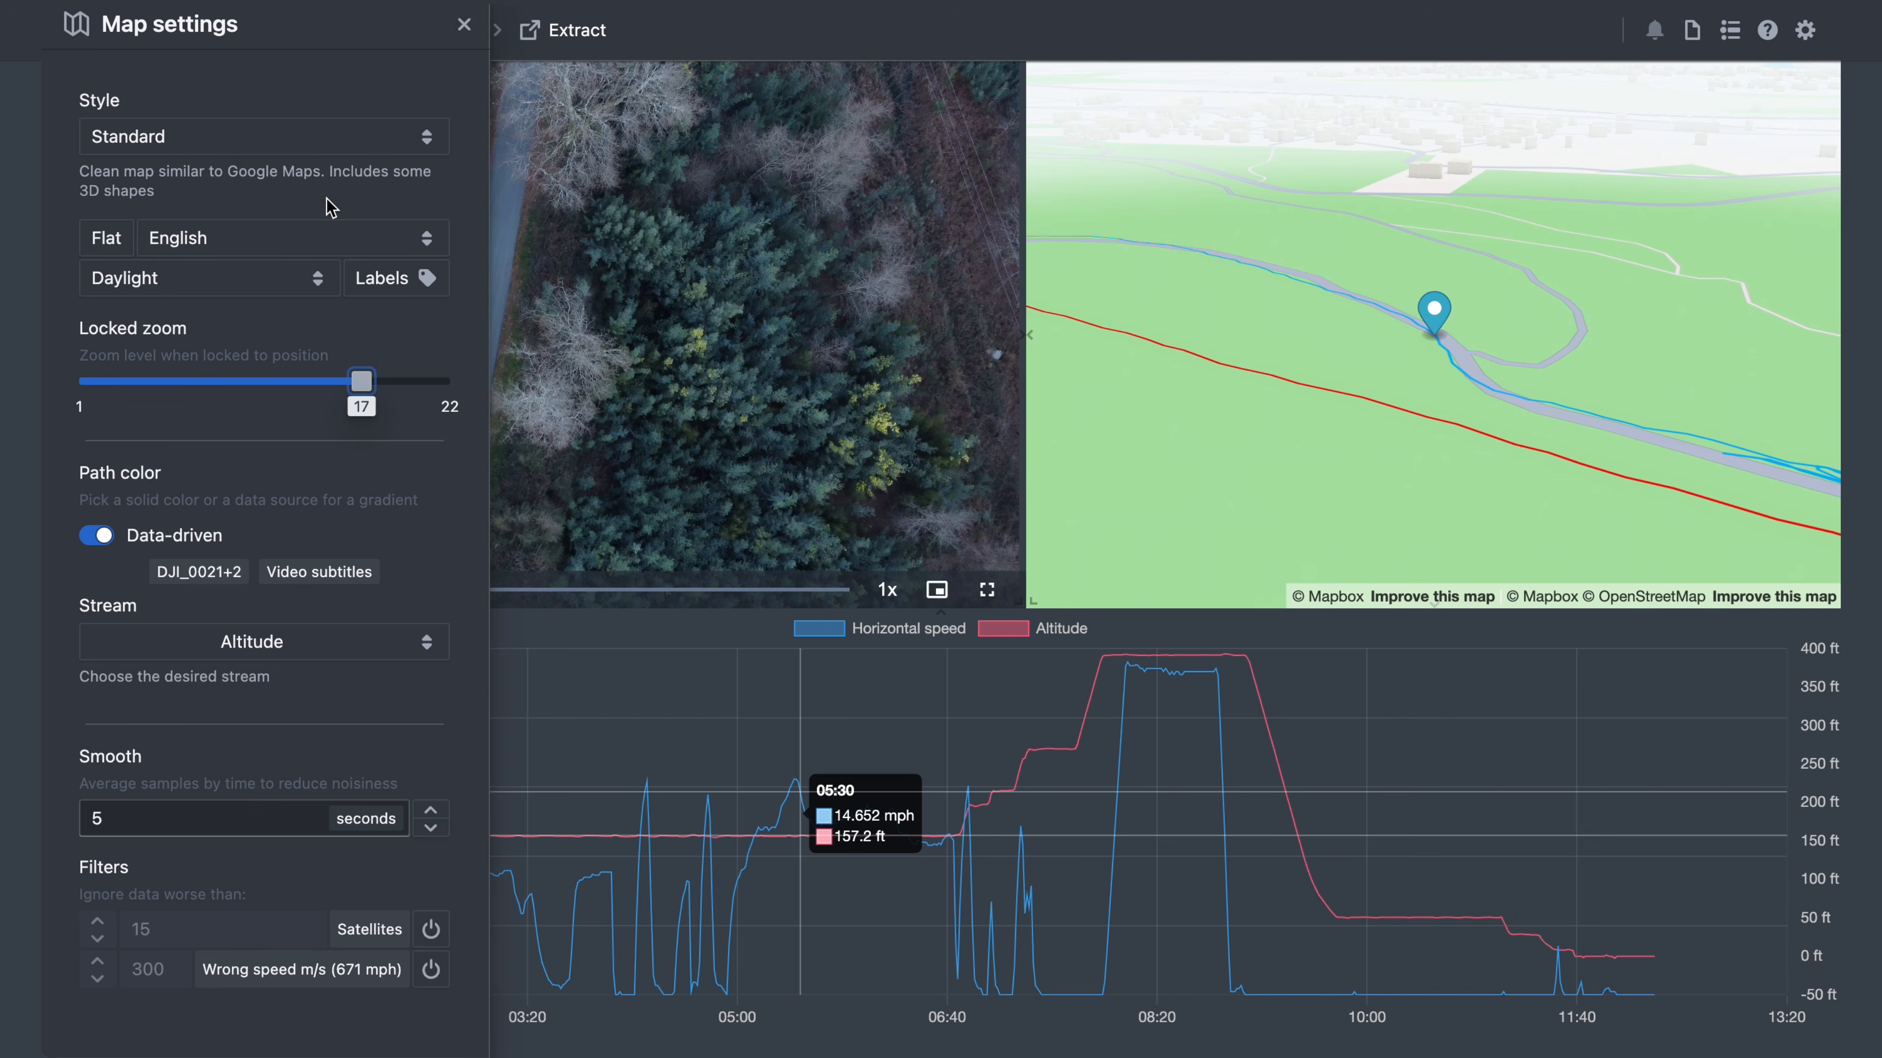
pyautogui.click(337, 137)
pyautogui.click(281, 196)
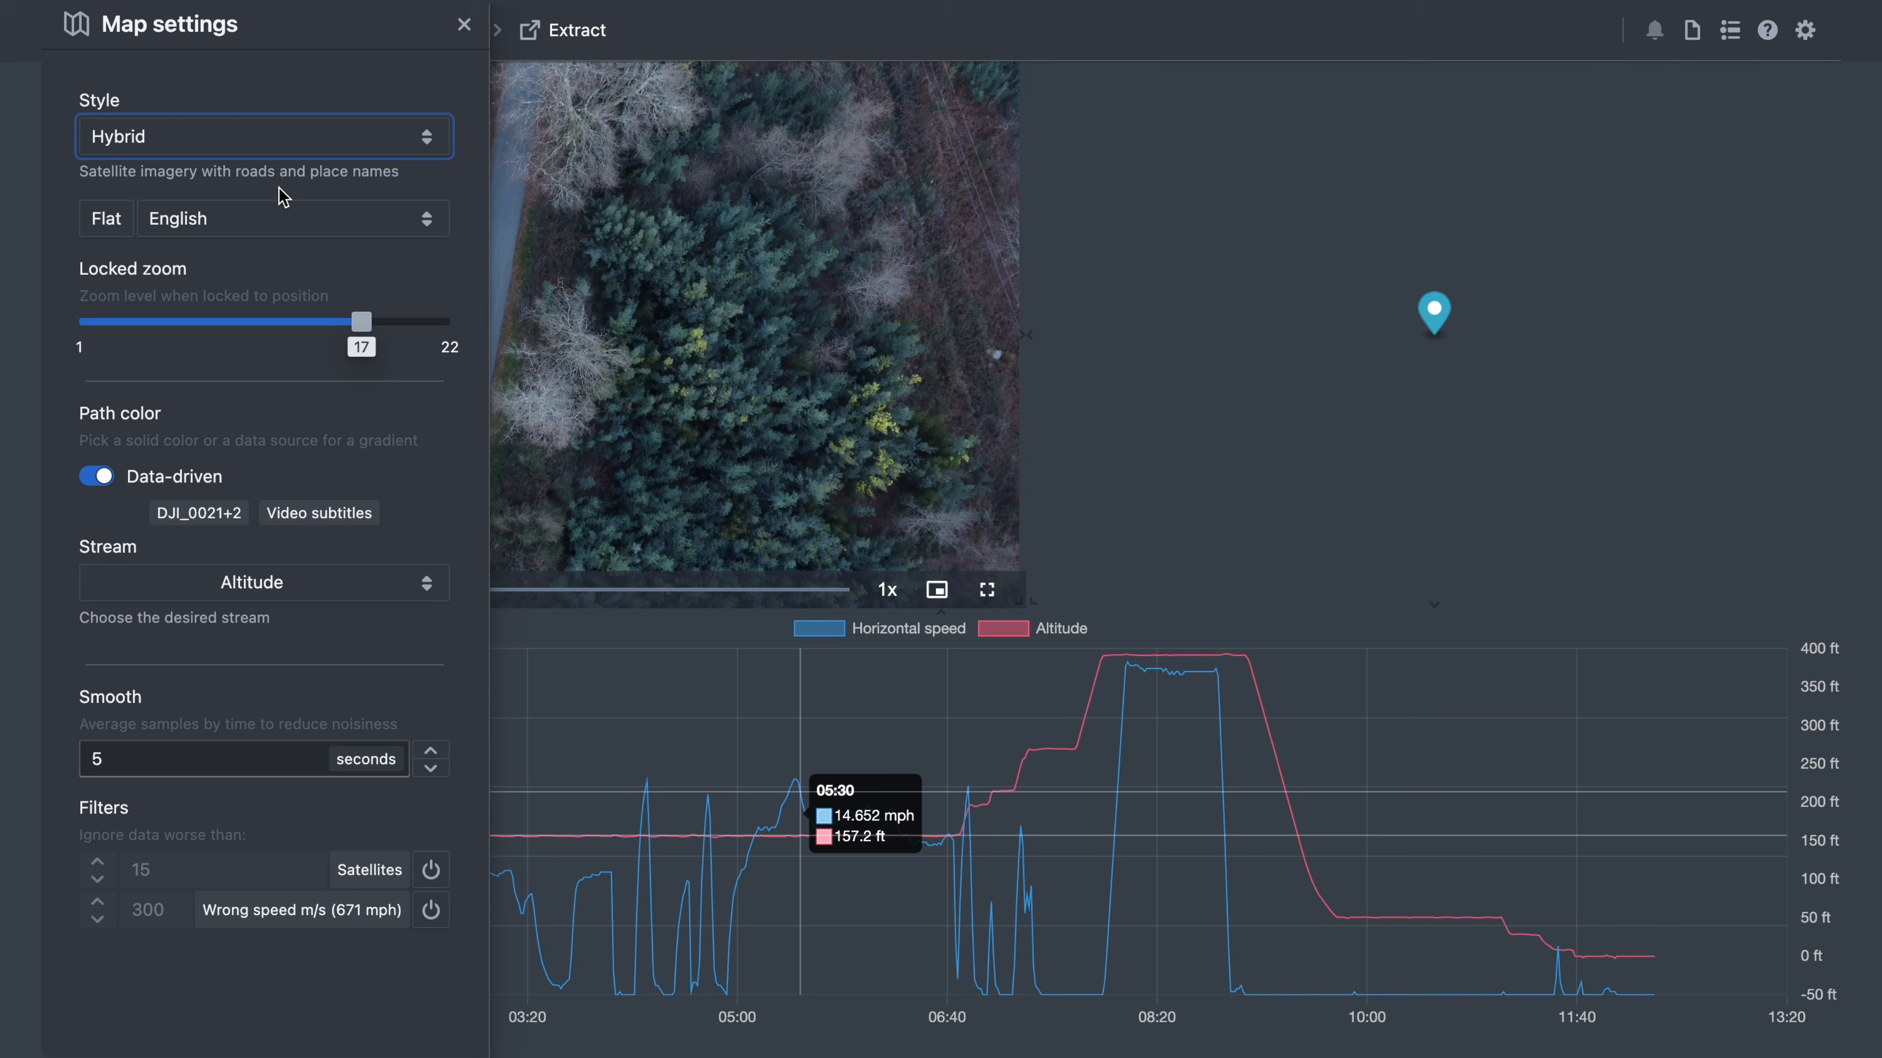
pyautogui.click(295, 150)
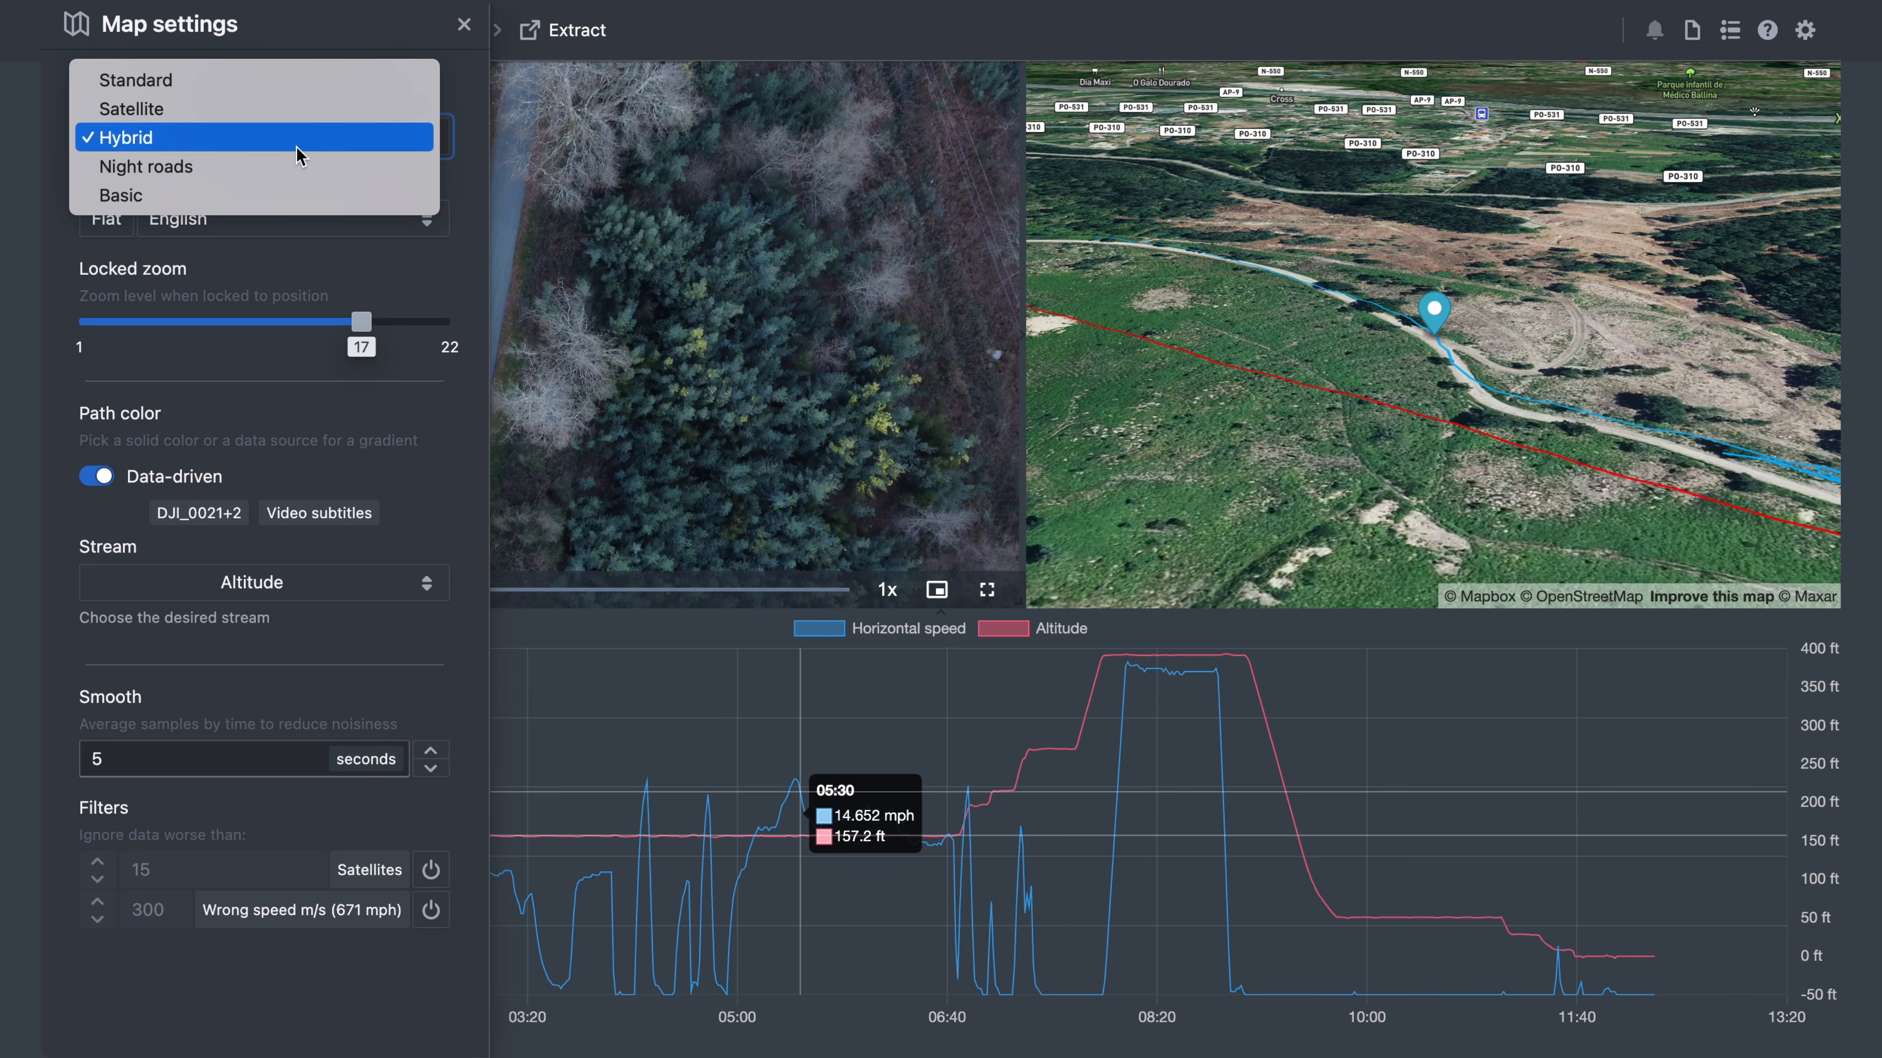
pyautogui.click(272, 169)
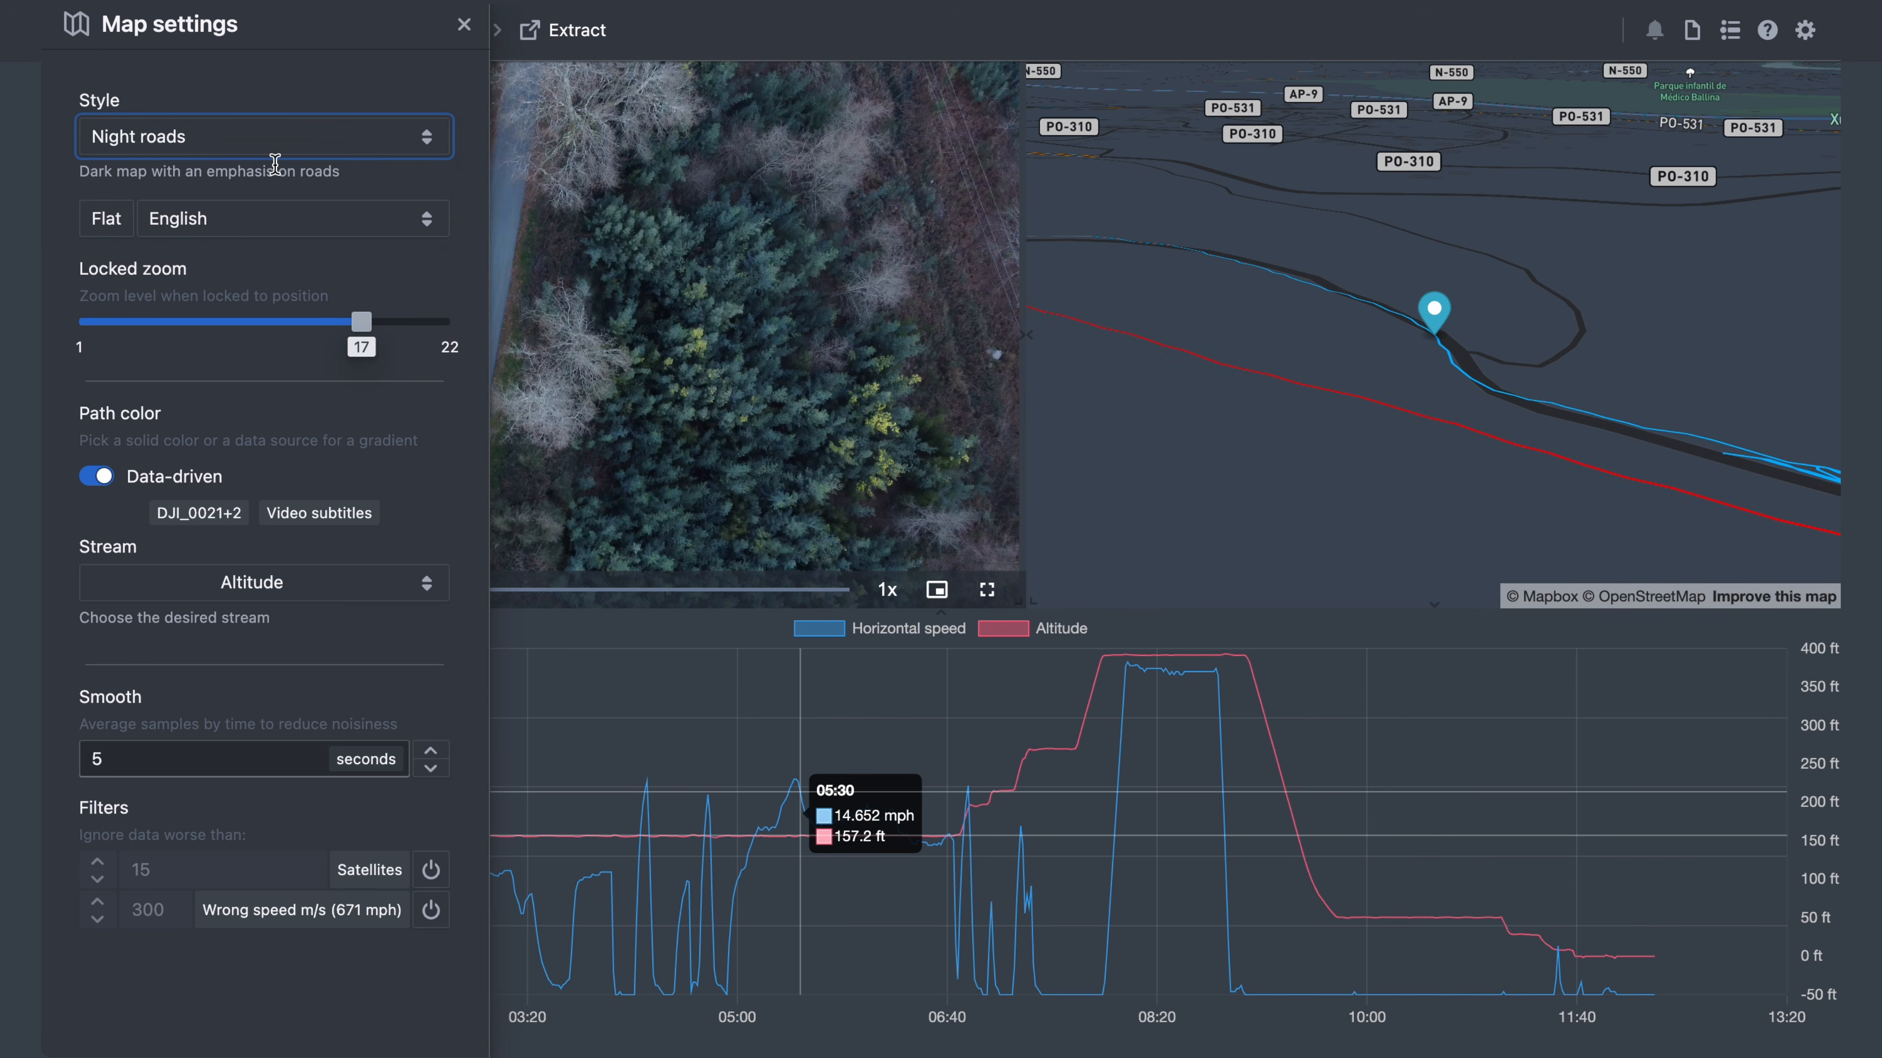
pyautogui.click(287, 220)
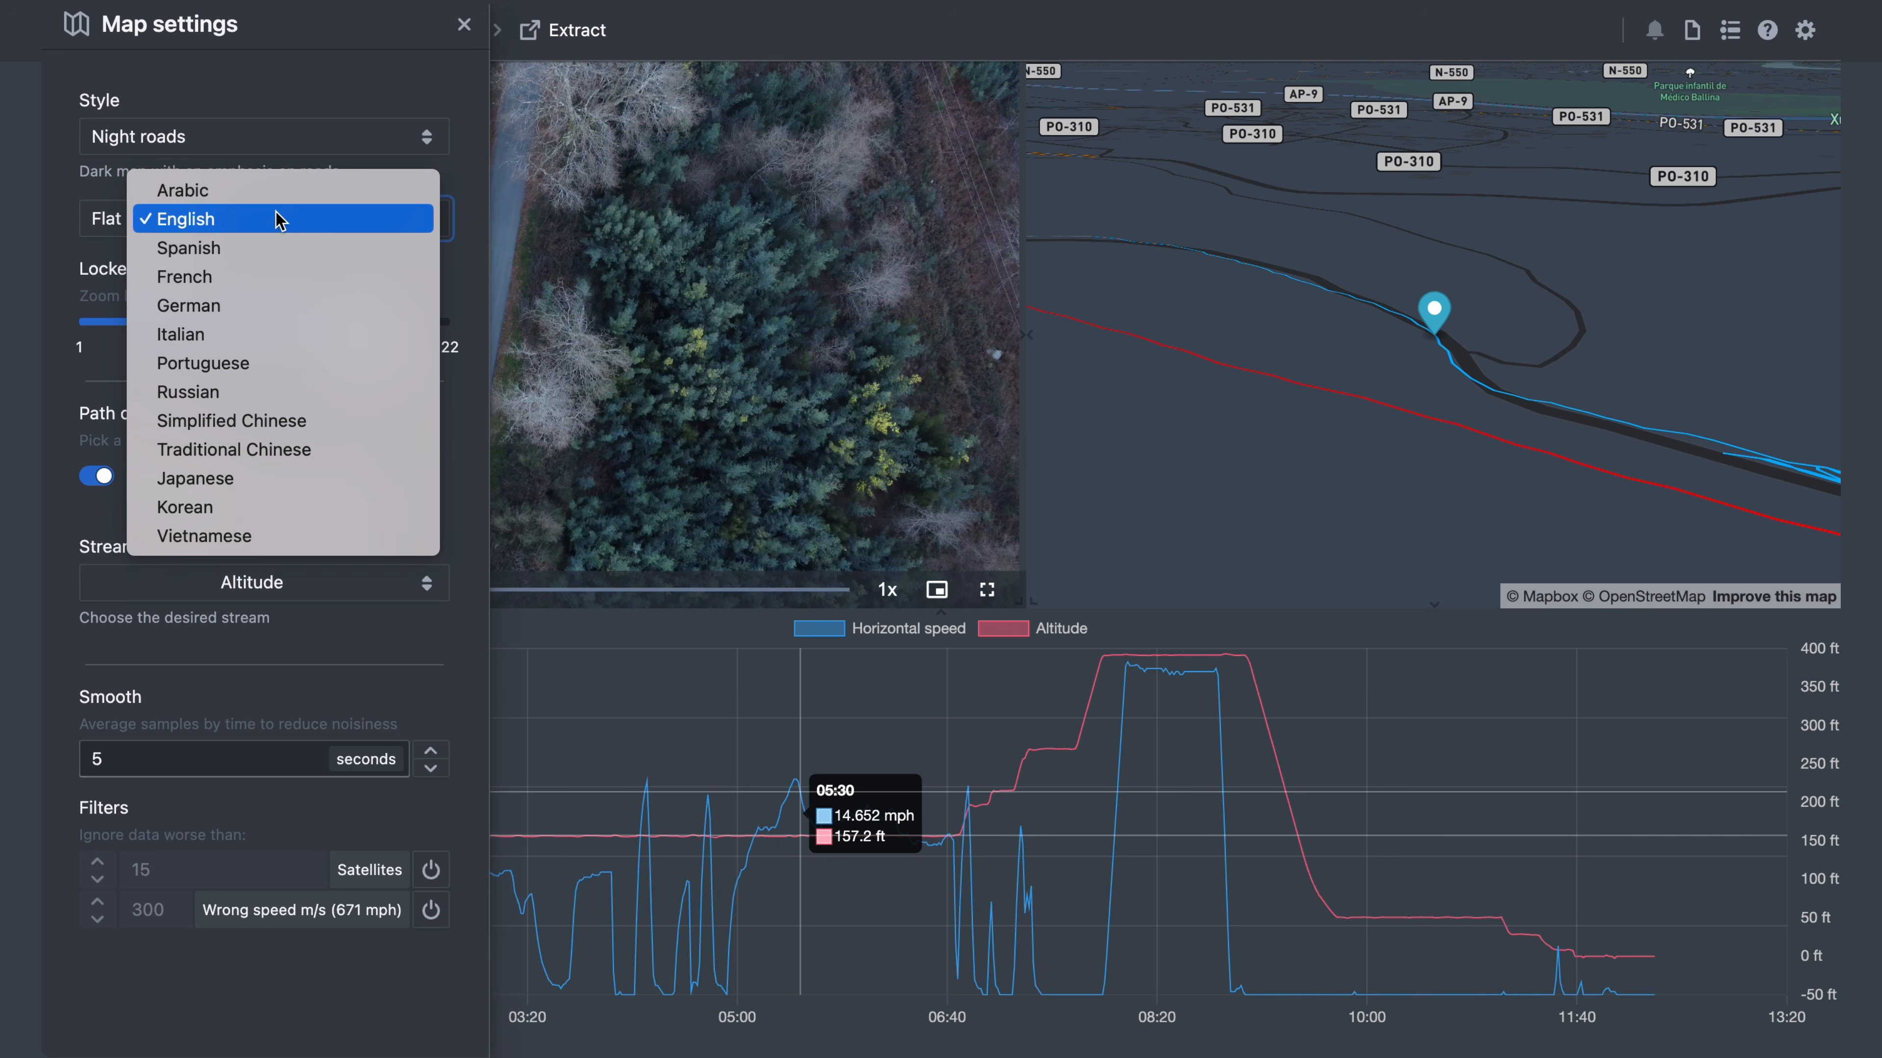
pyautogui.click(278, 220)
# - Try the 3D terrain view and a solid path colour, then keep Flat mode with data-driven colouring
pyautogui.click(114, 222)
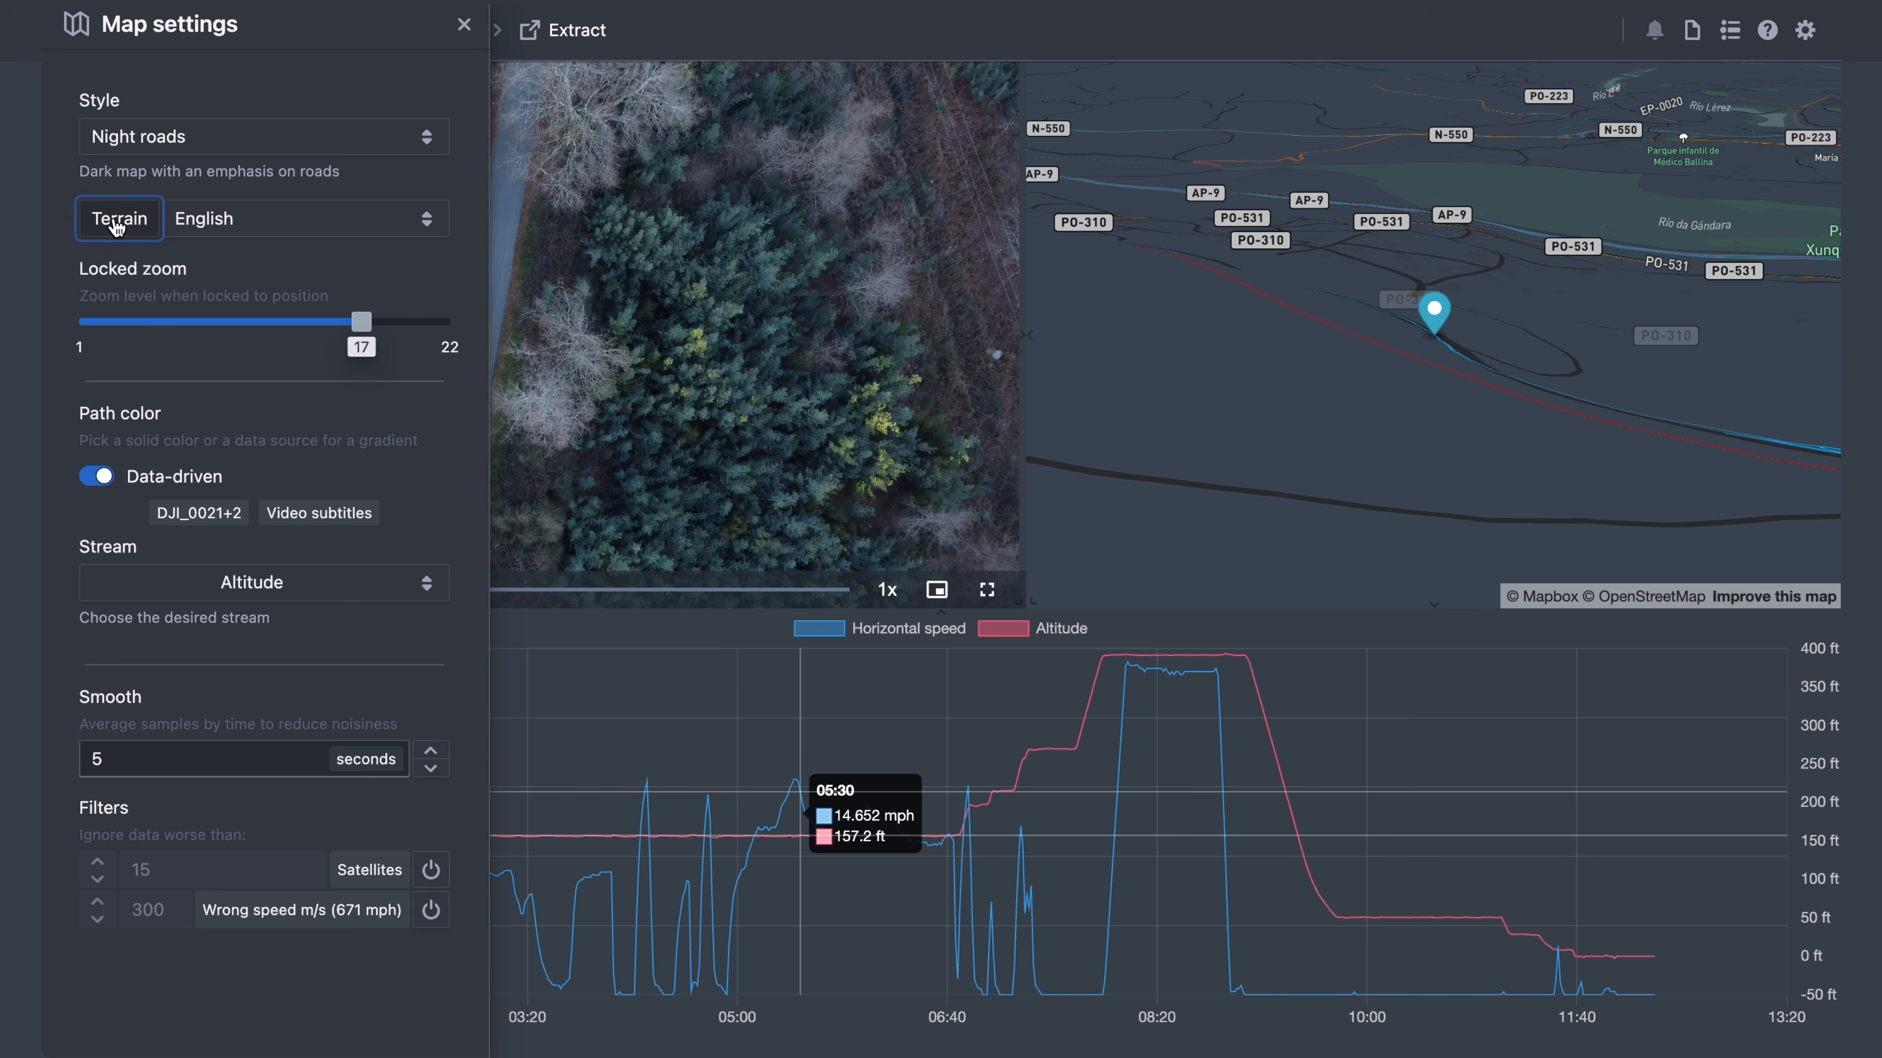
pyautogui.click(117, 224)
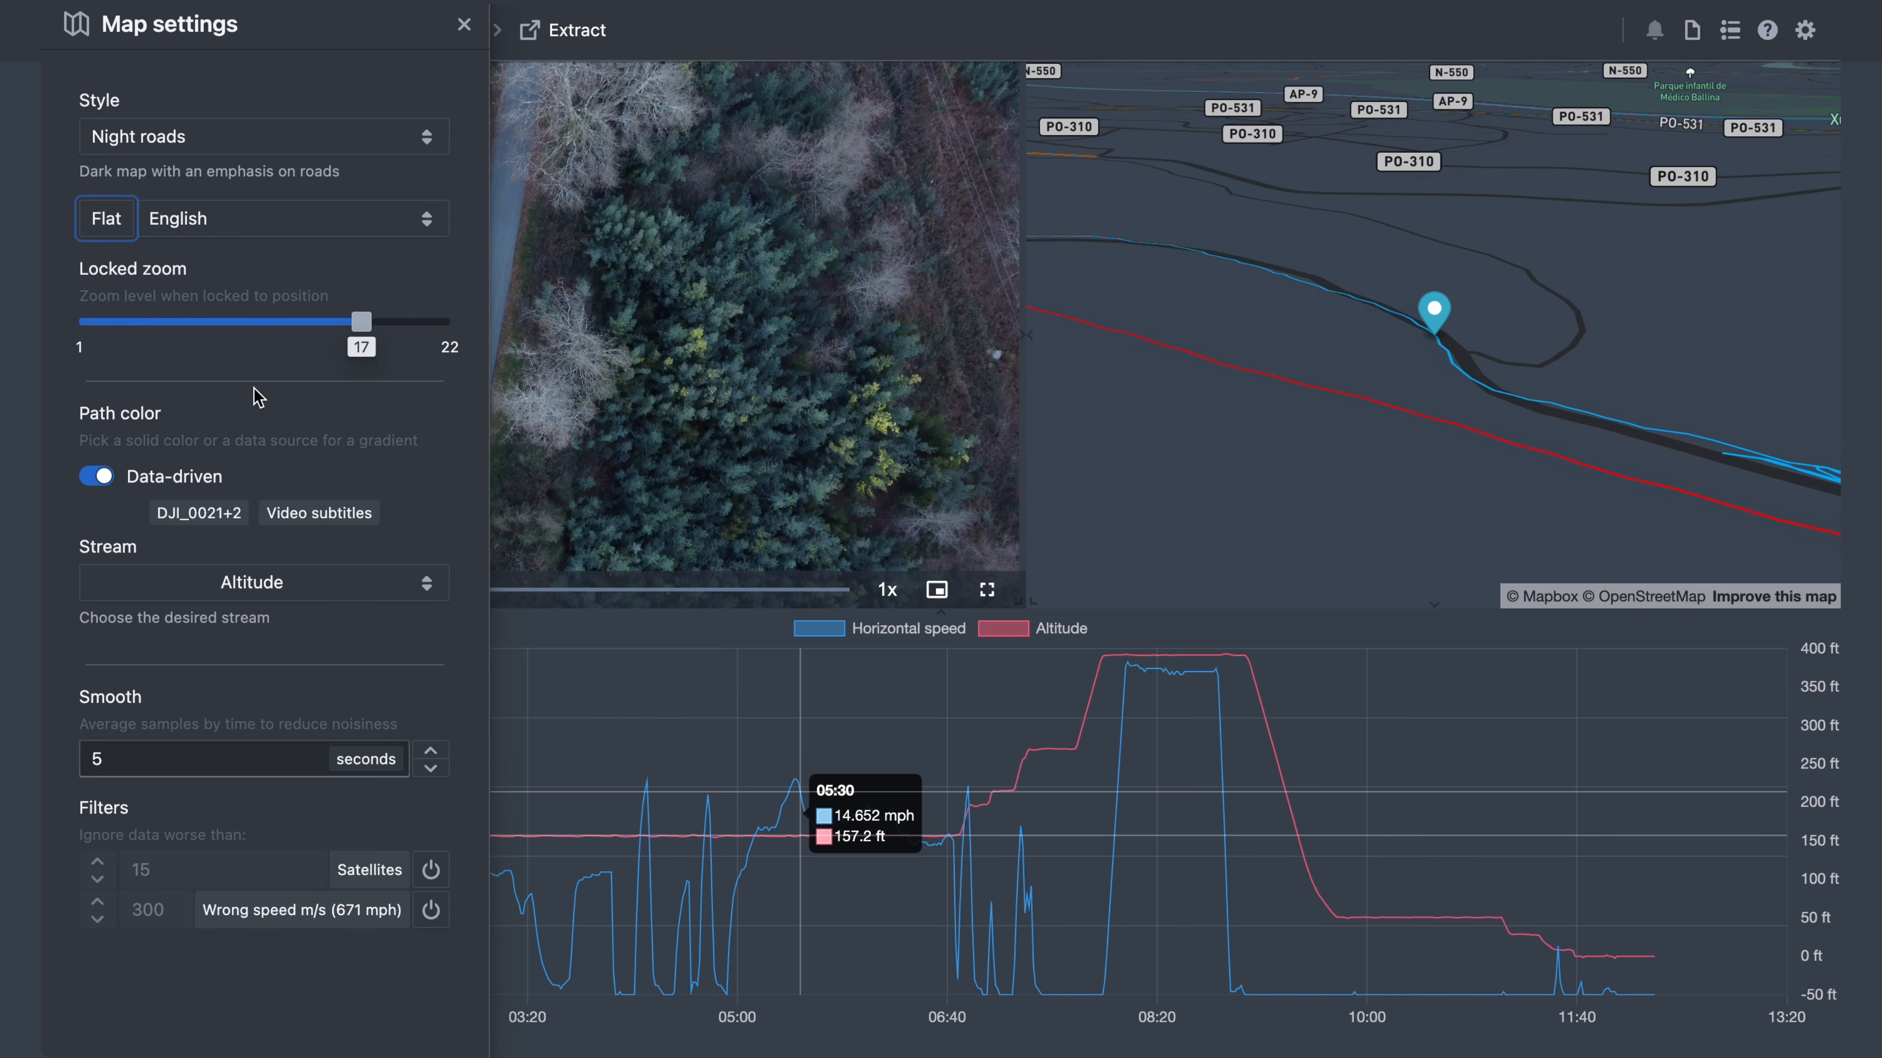
pyautogui.click(99, 479)
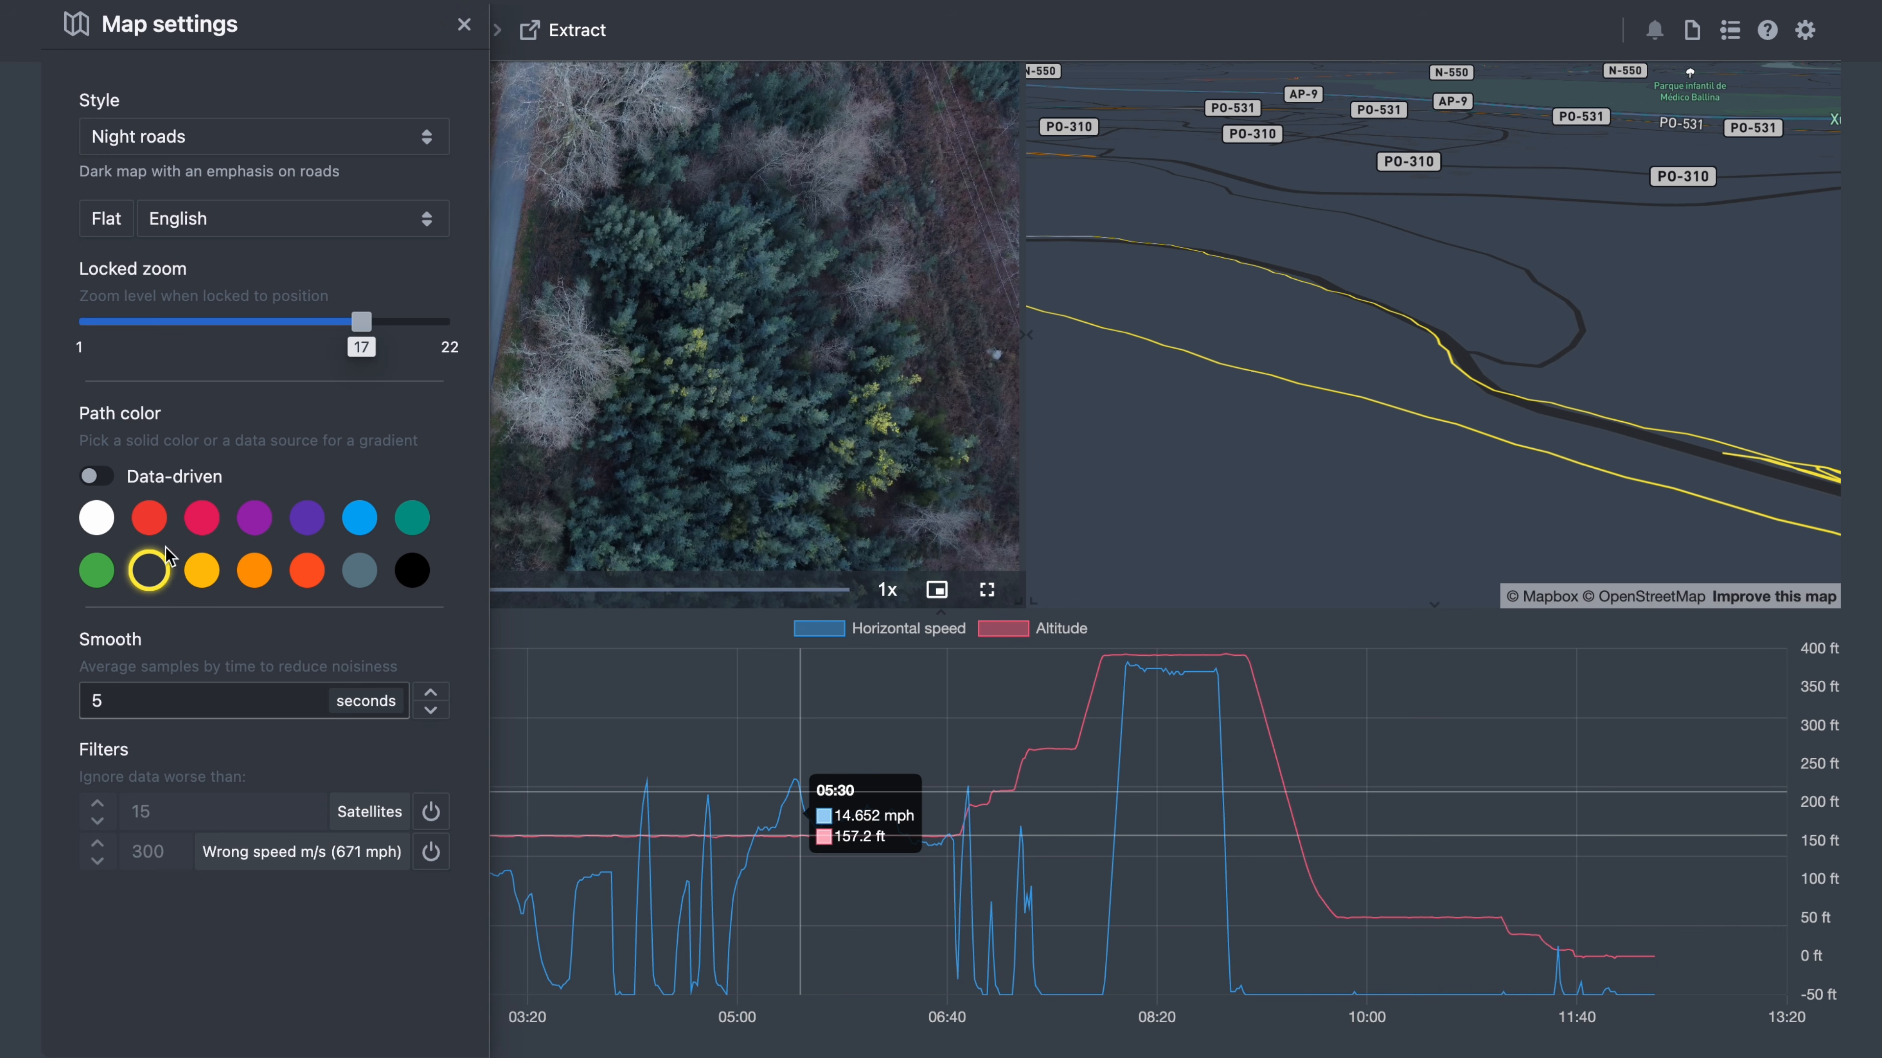
pyautogui.click(99, 478)
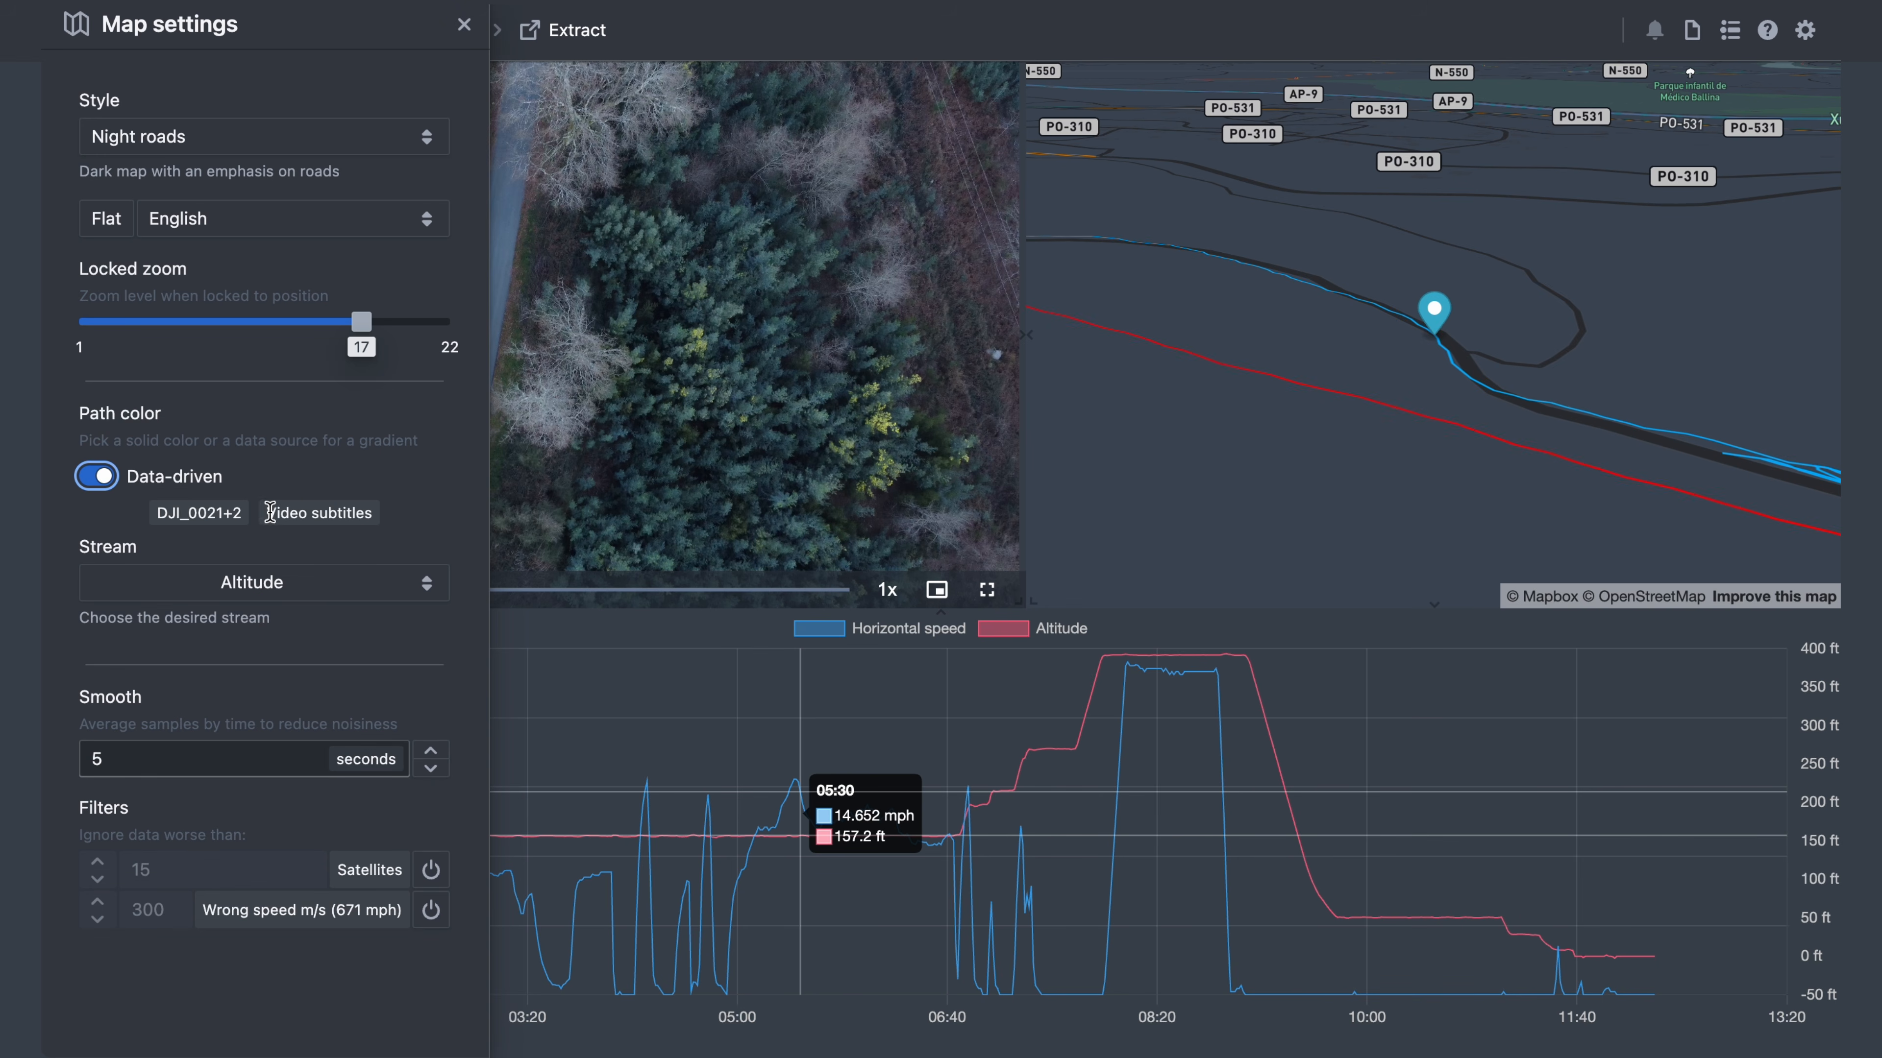
# - Fit the whole flight path on the map and colour it by Date/Time
pyautogui.click(1558, 258)
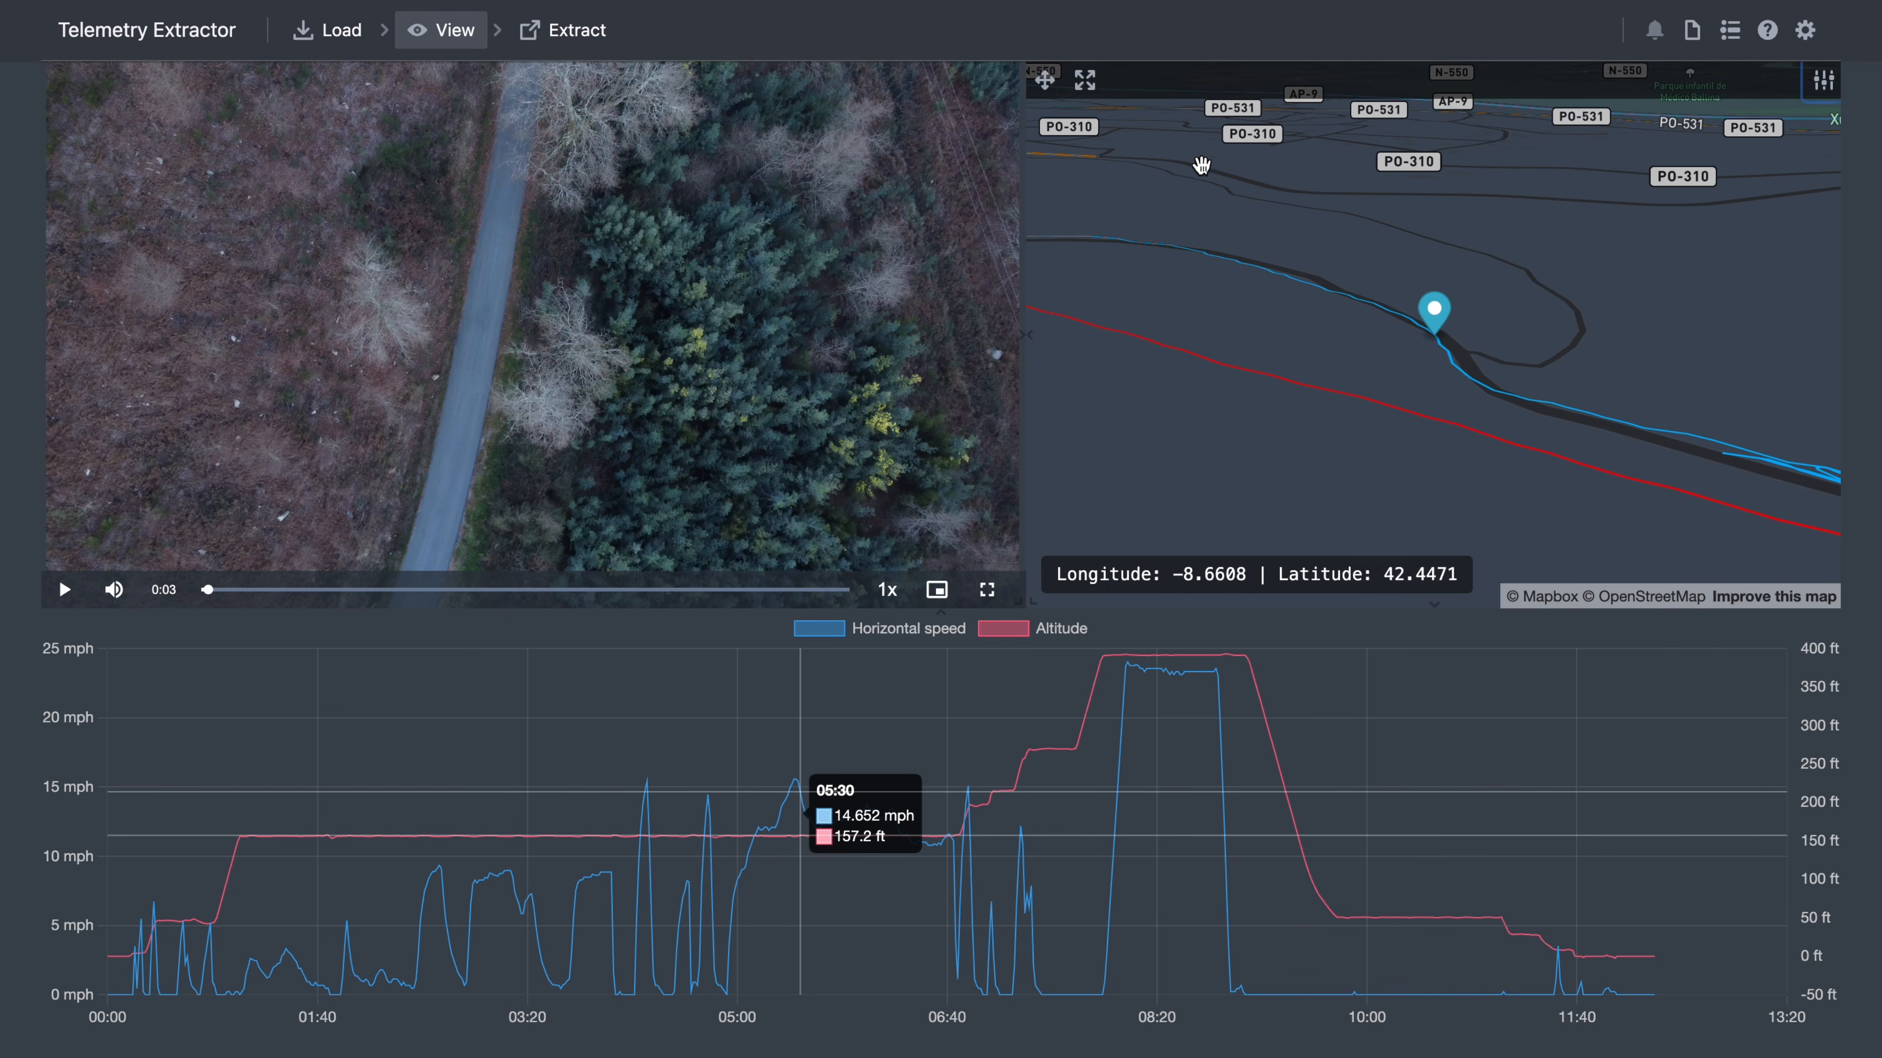
pyautogui.click(1086, 80)
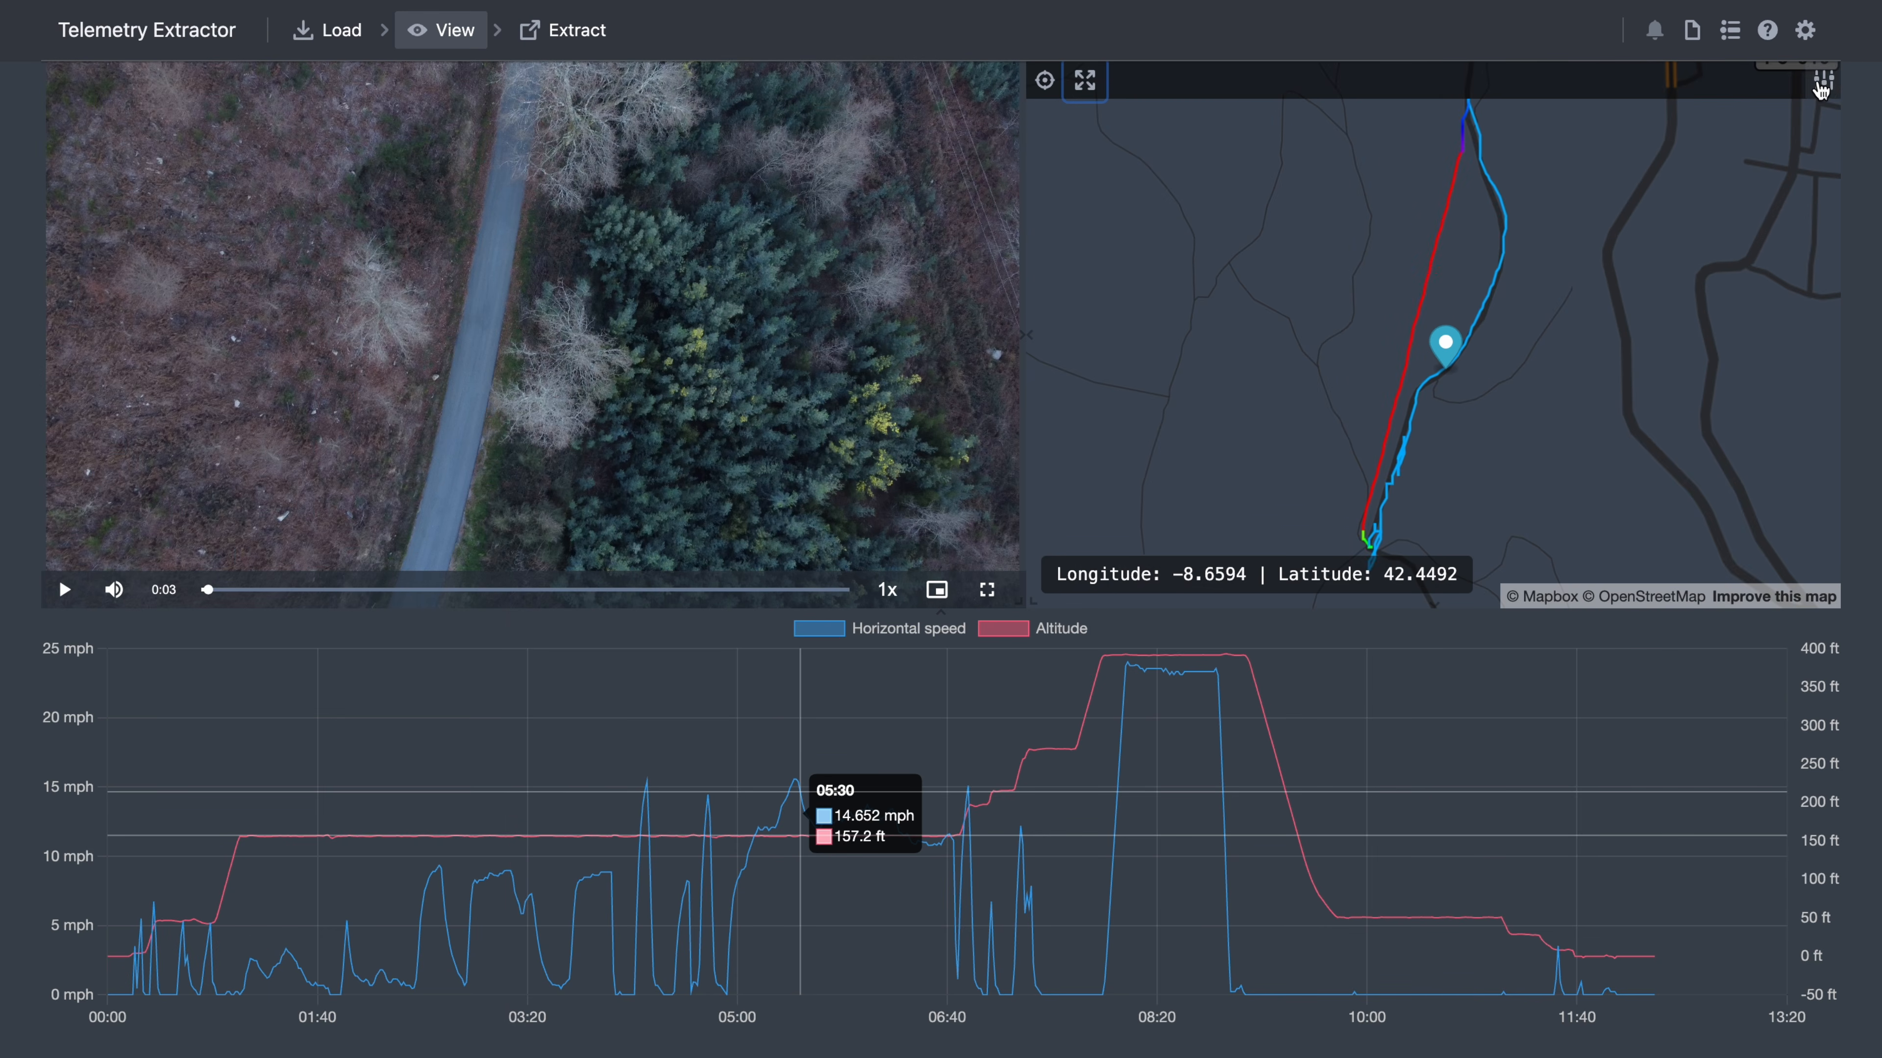
pyautogui.click(1823, 82)
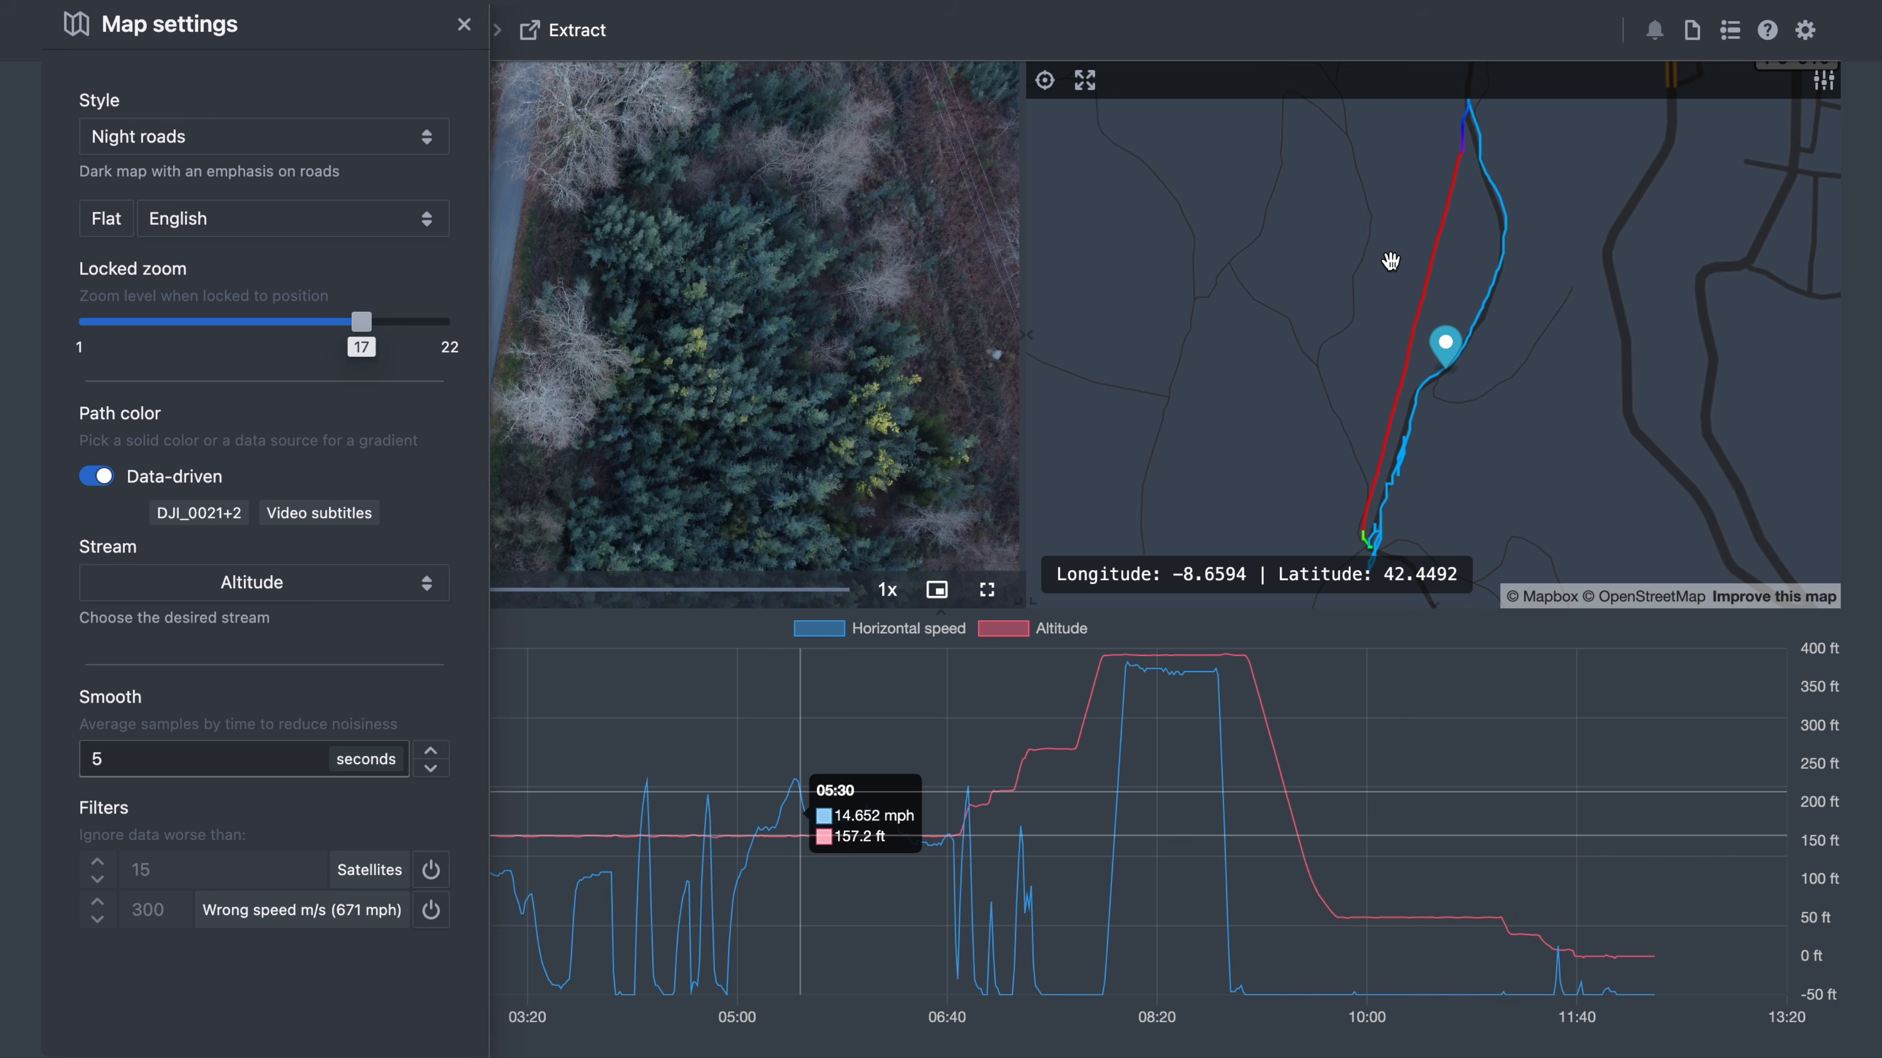
pyautogui.click(255, 583)
pyautogui.click(259, 614)
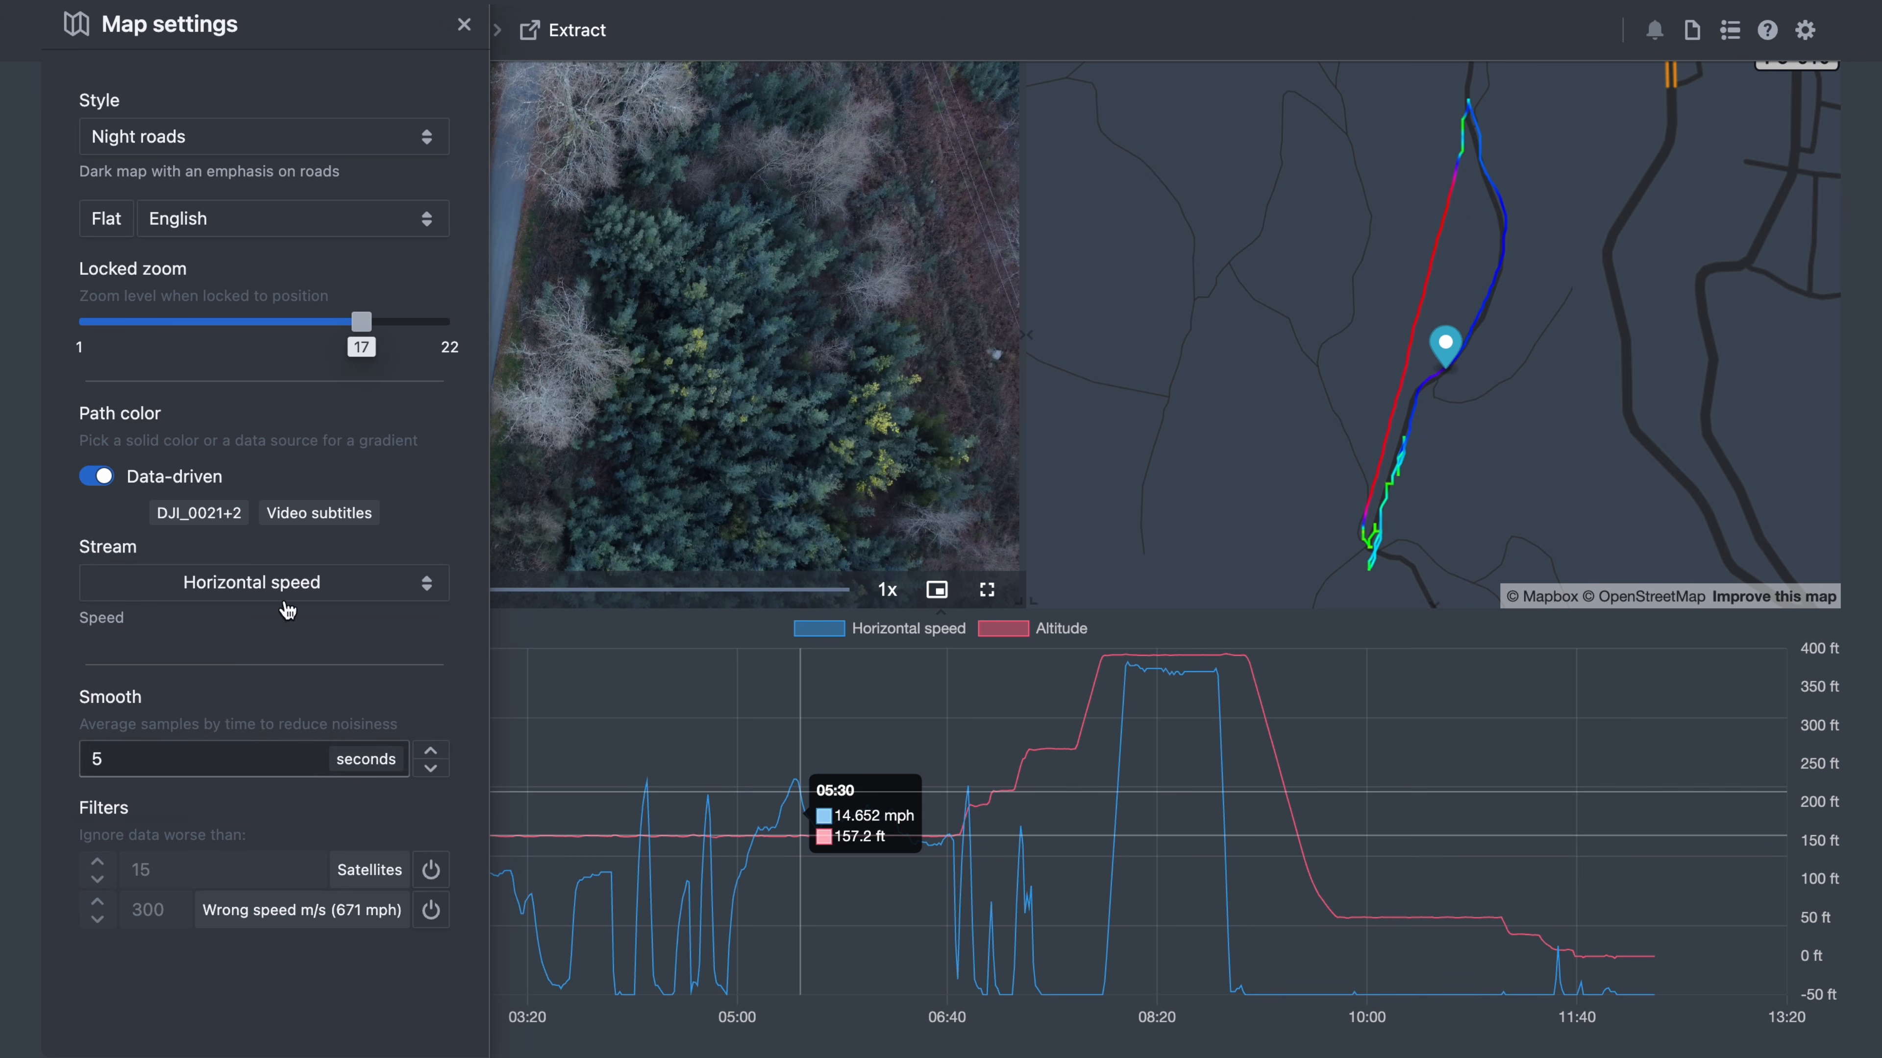
pyautogui.click(268, 583)
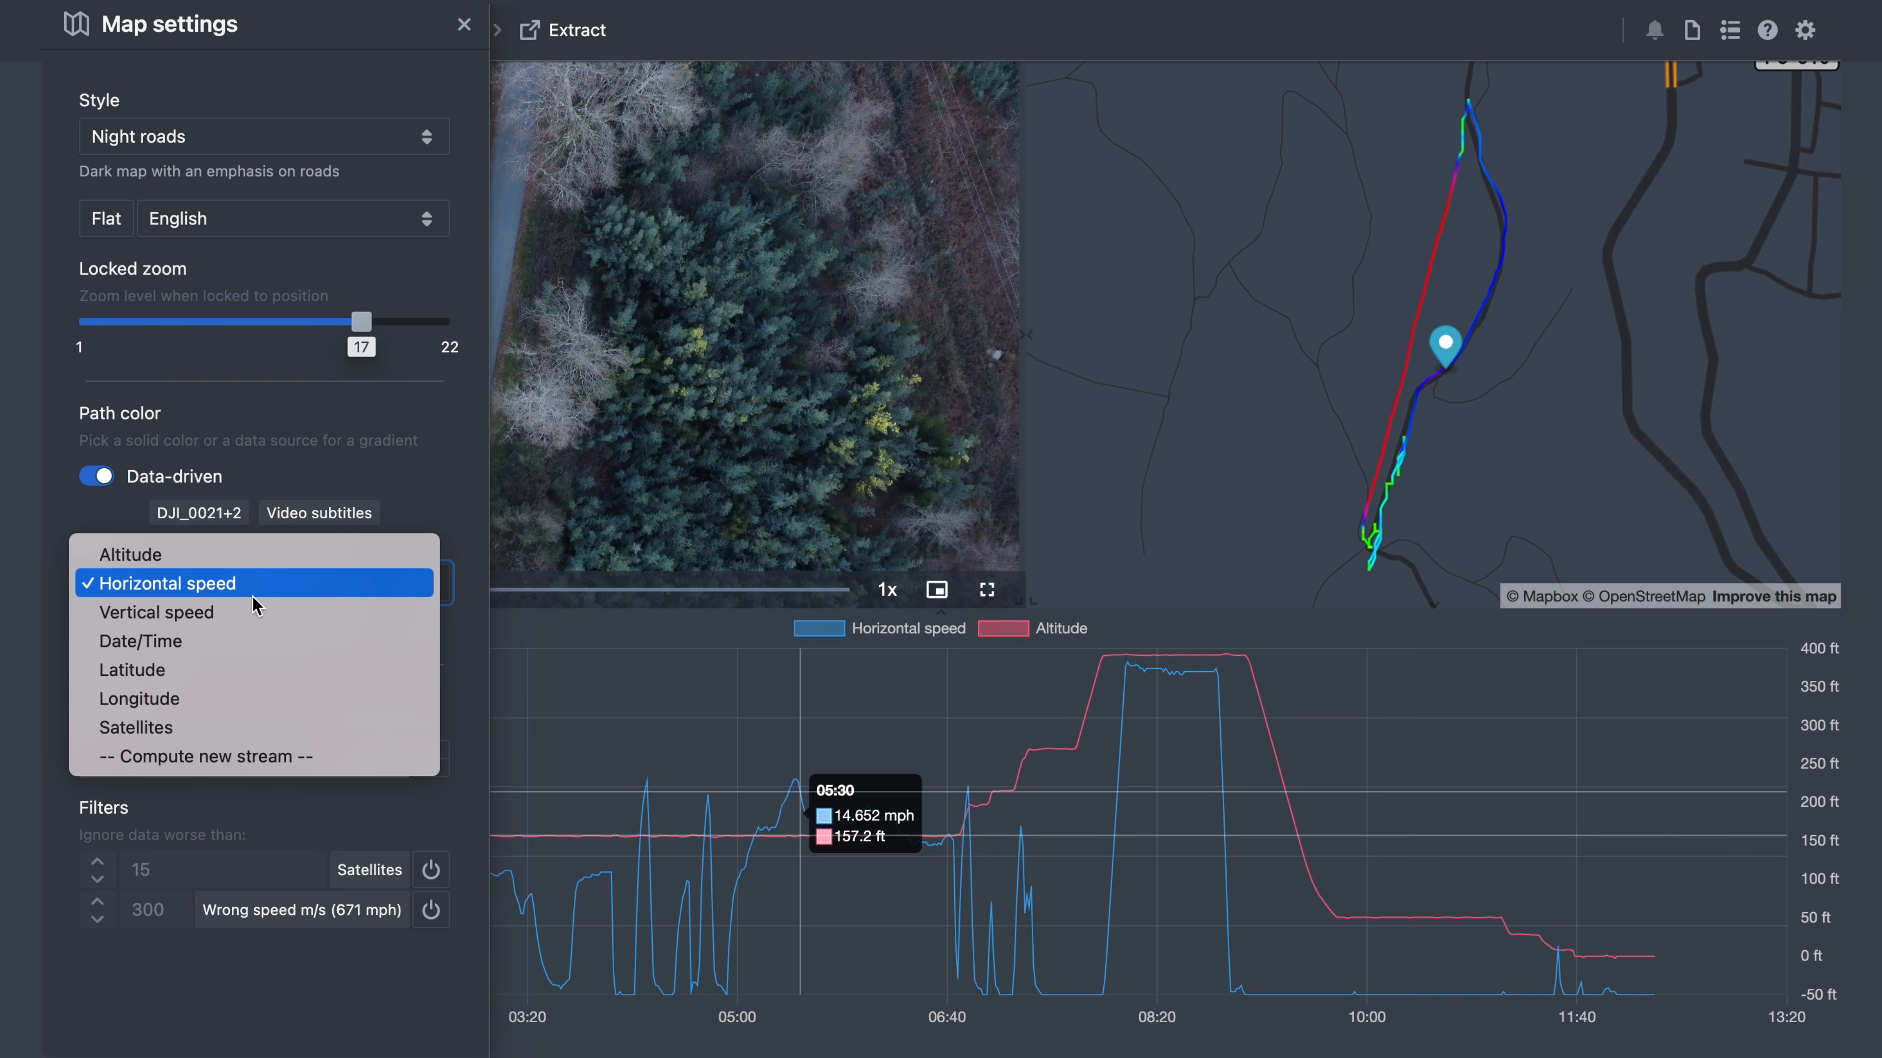
pyautogui.click(210, 642)
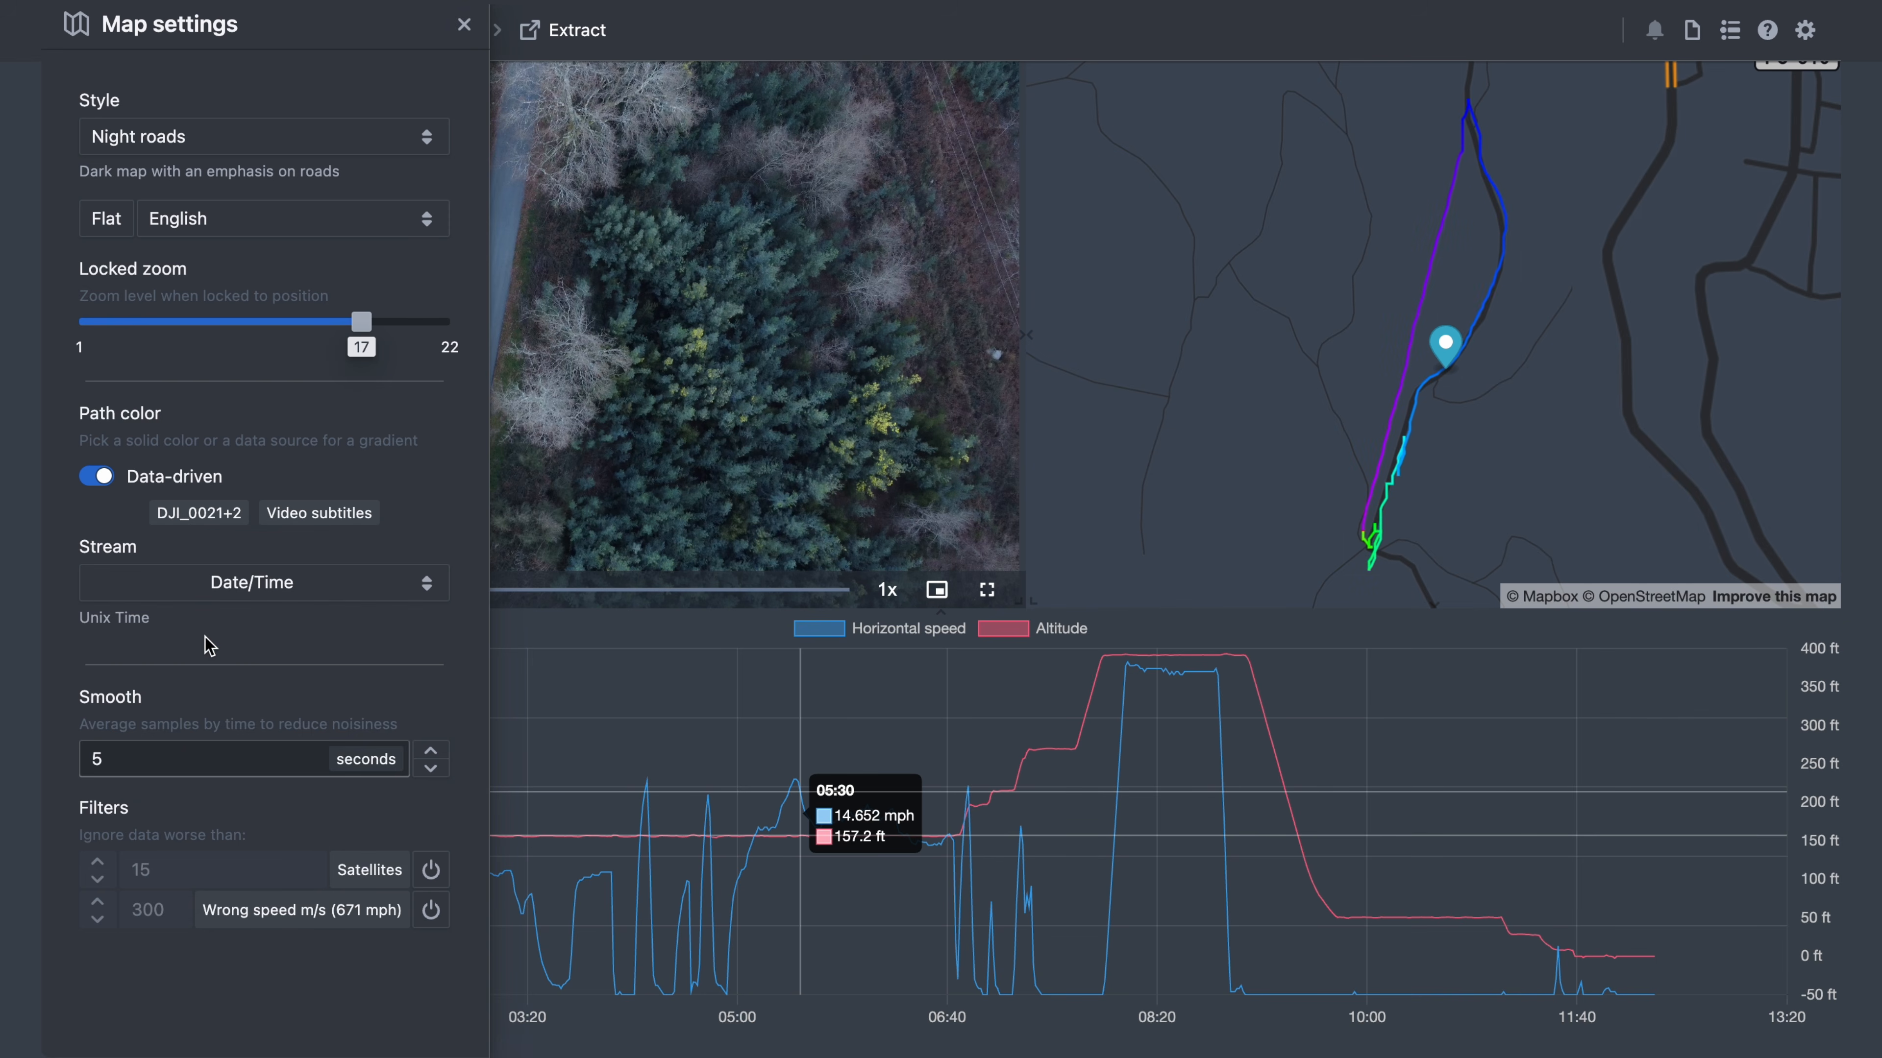
pyautogui.click(223, 584)
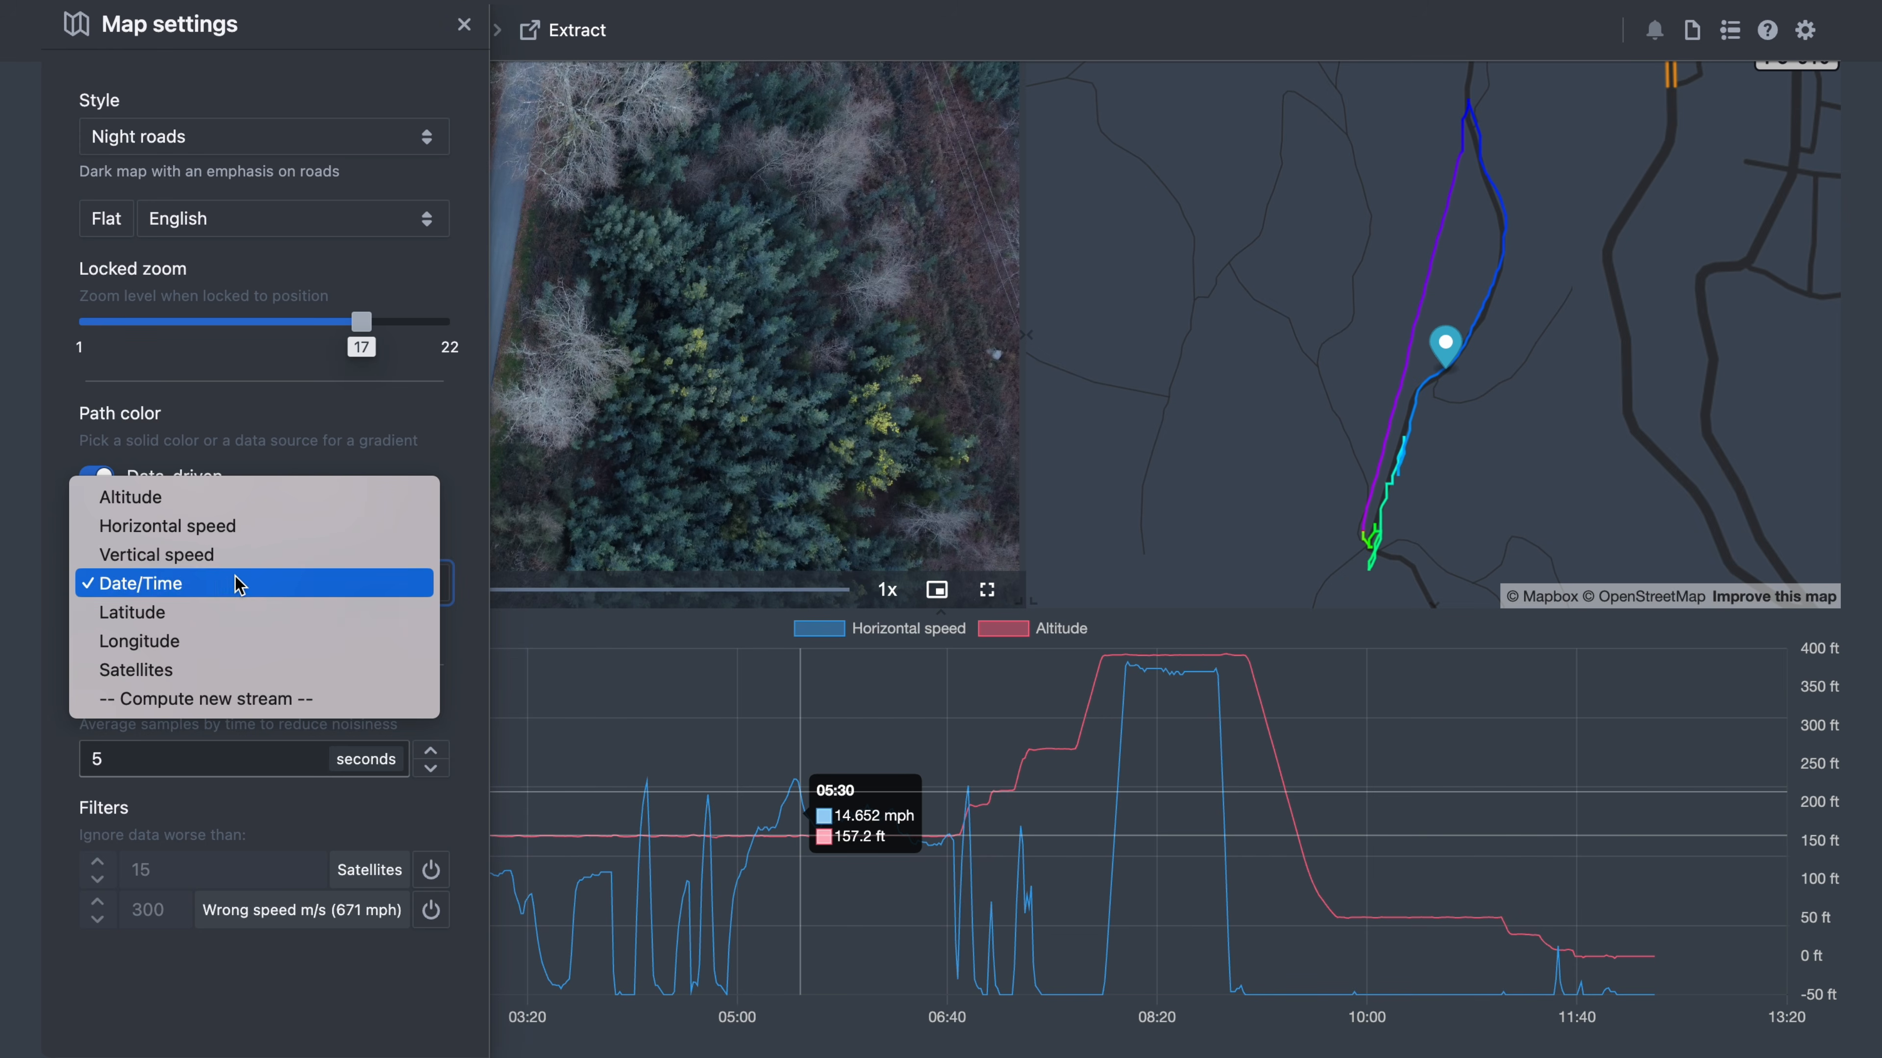
pyautogui.click(478, 454)
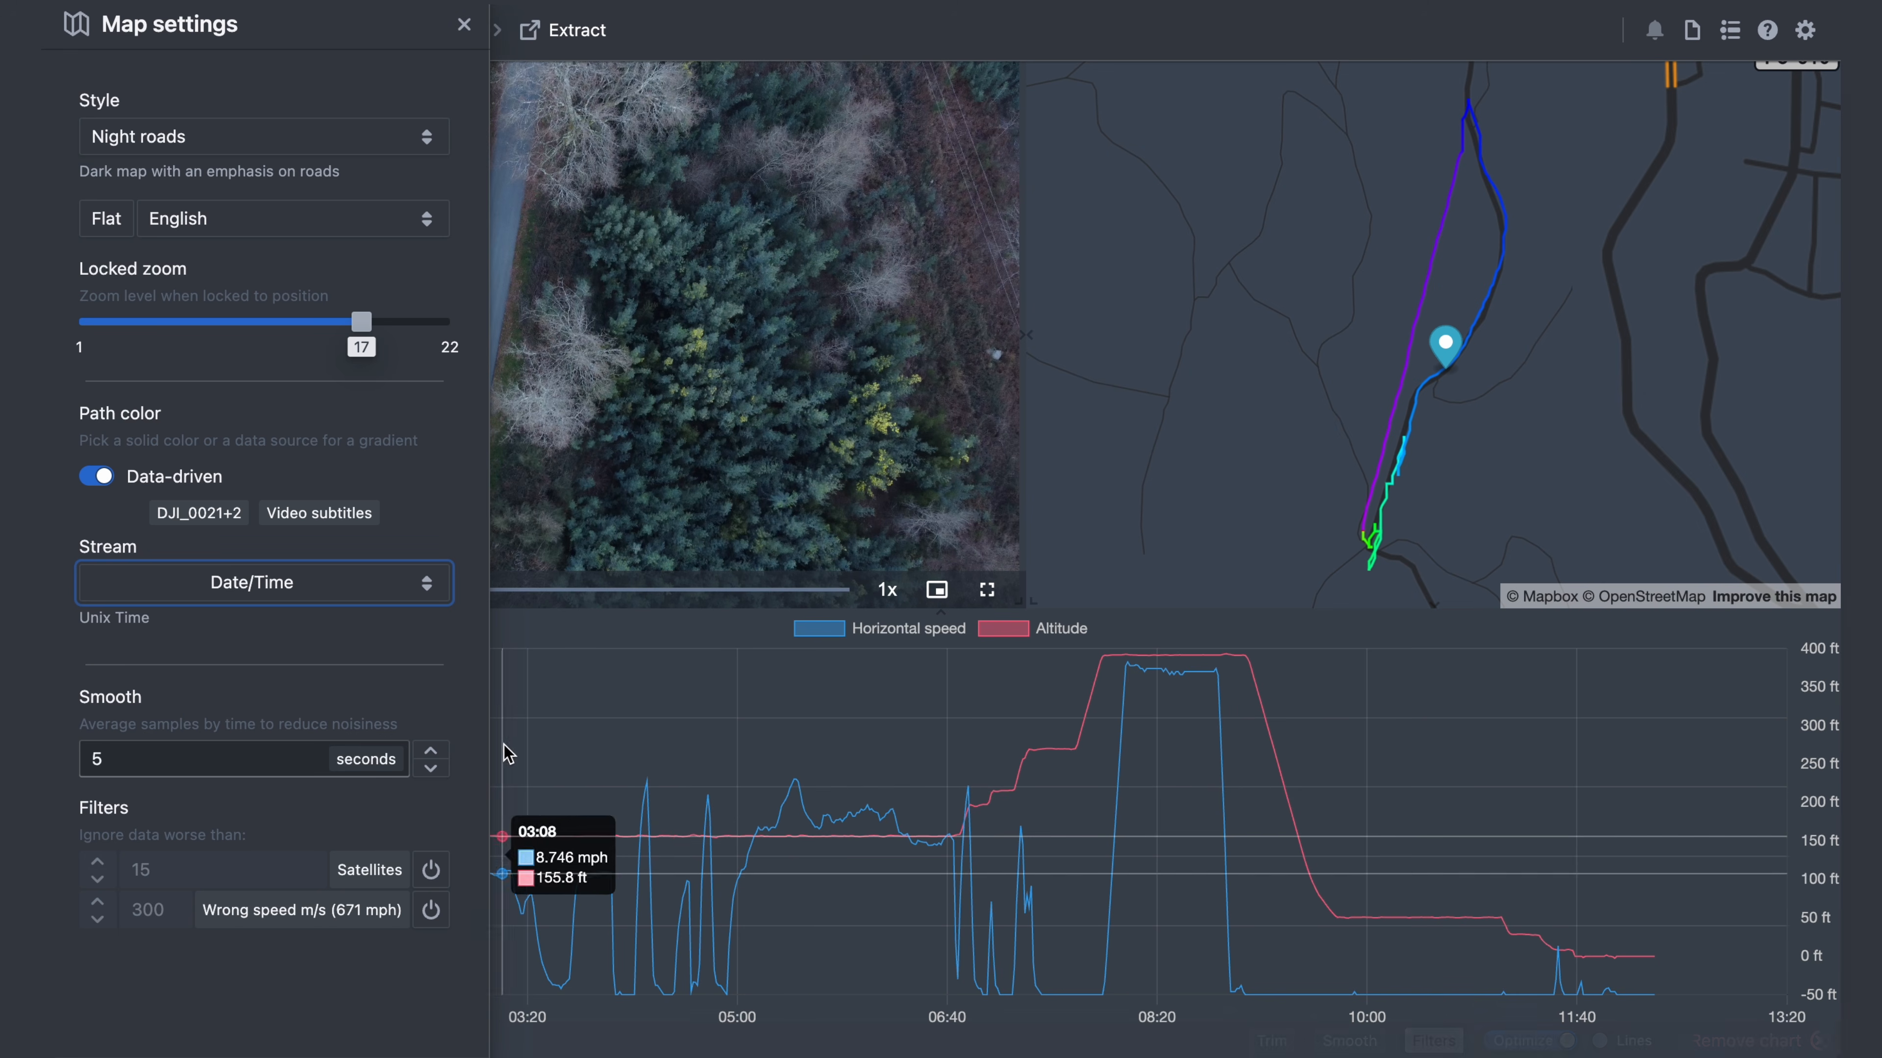
pyautogui.click(675, 657)
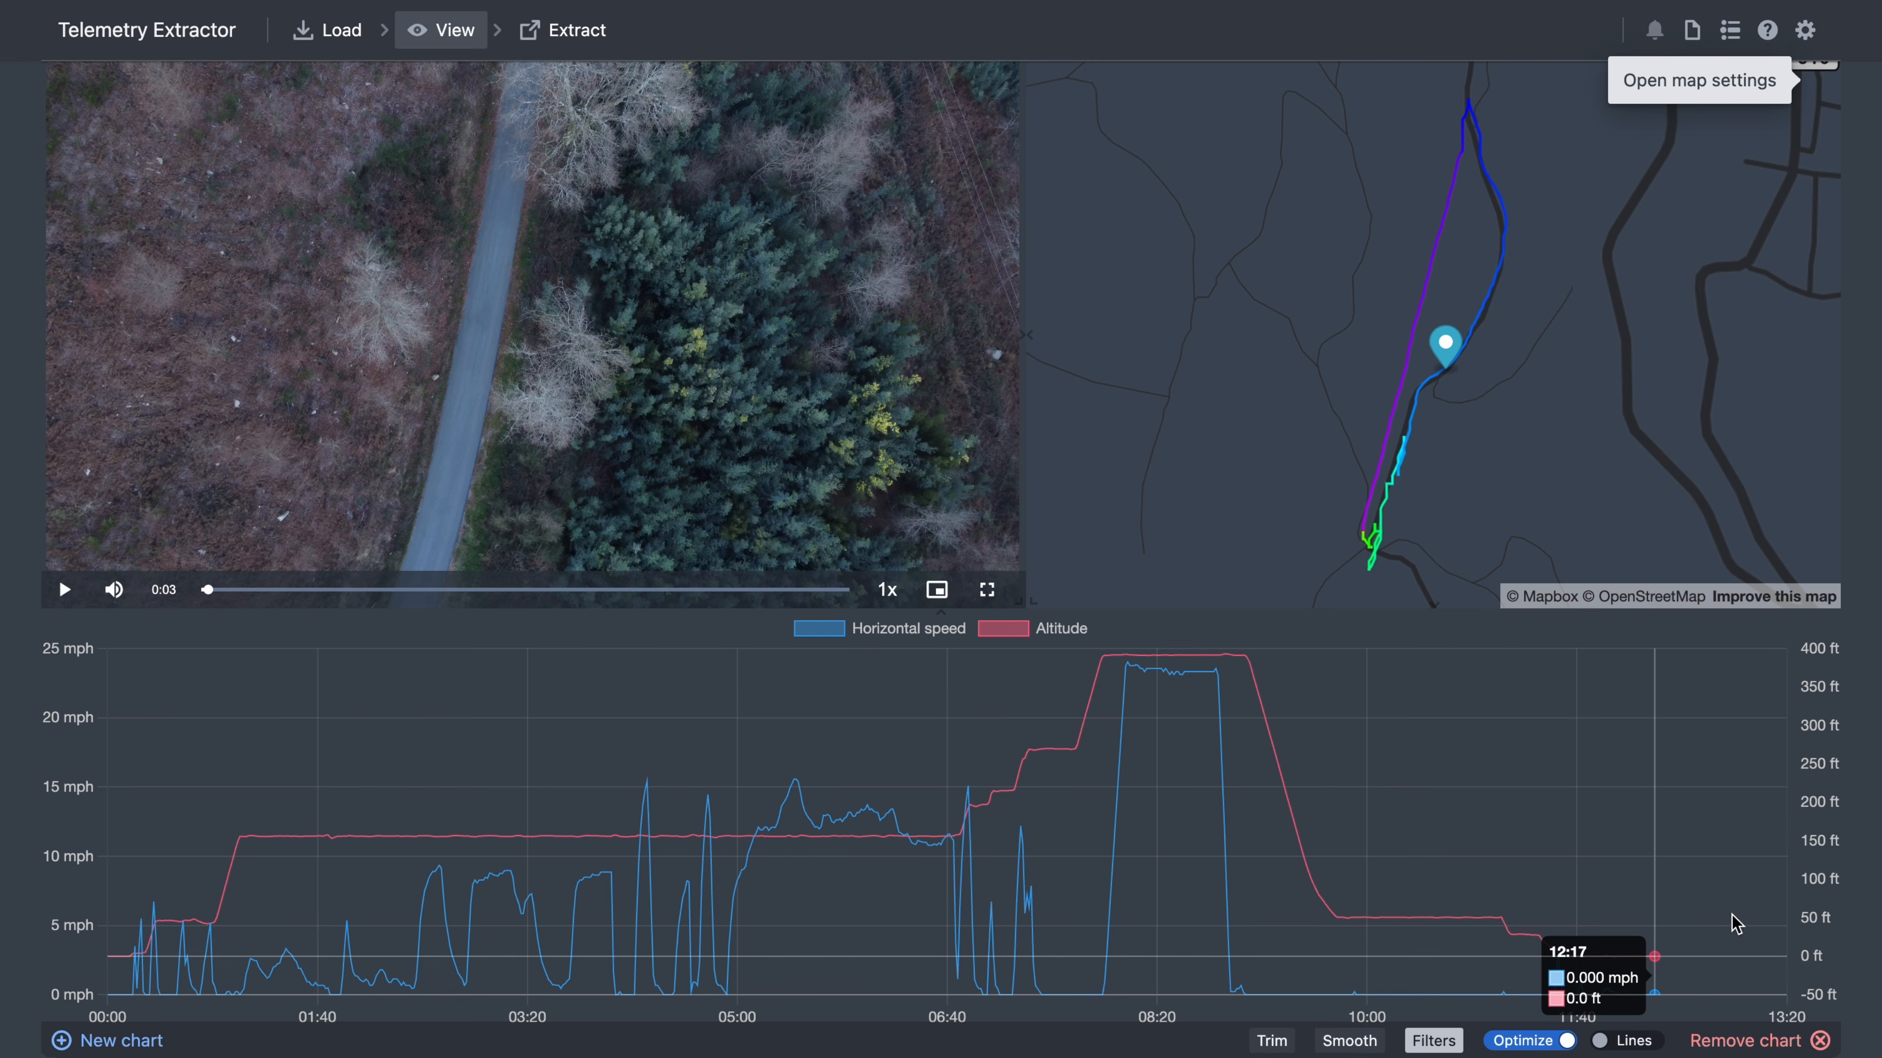
# - Seek playback by picking moments on the chart and points along the flight track
pyautogui.click(1205, 771)
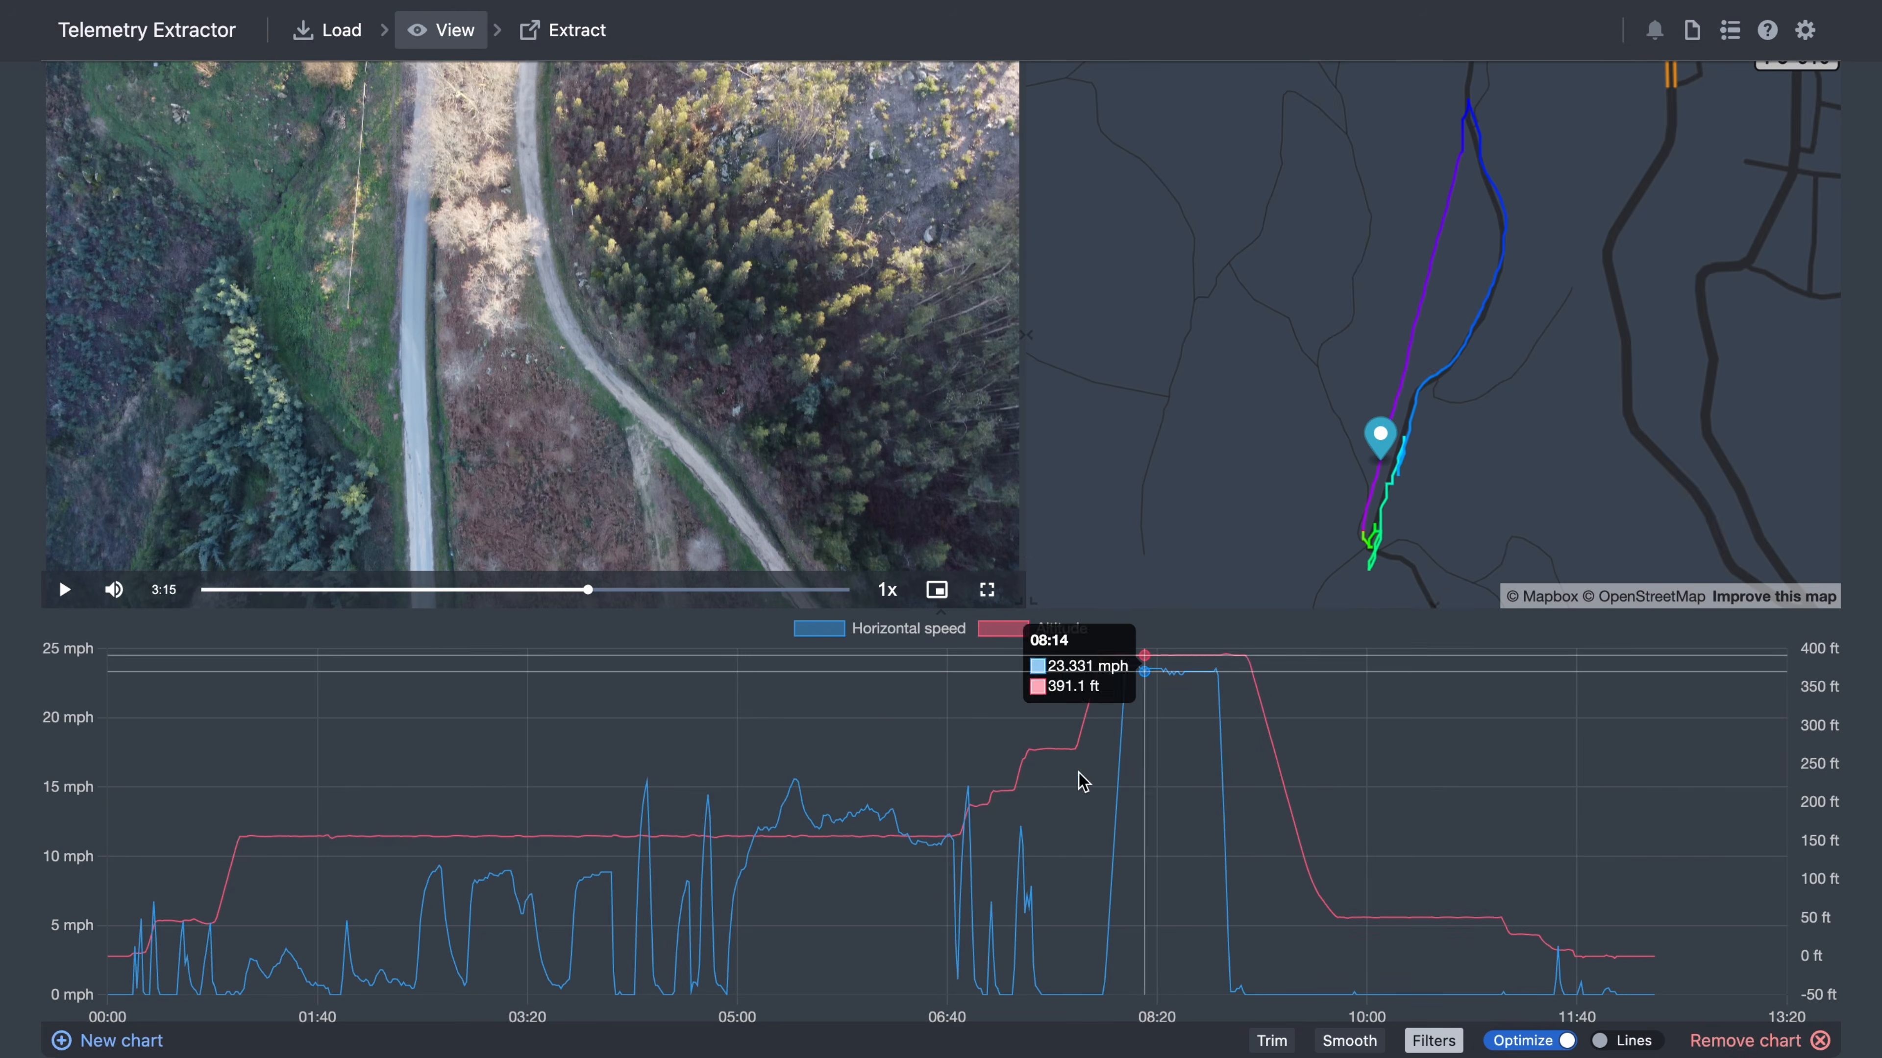
pyautogui.click(601, 789)
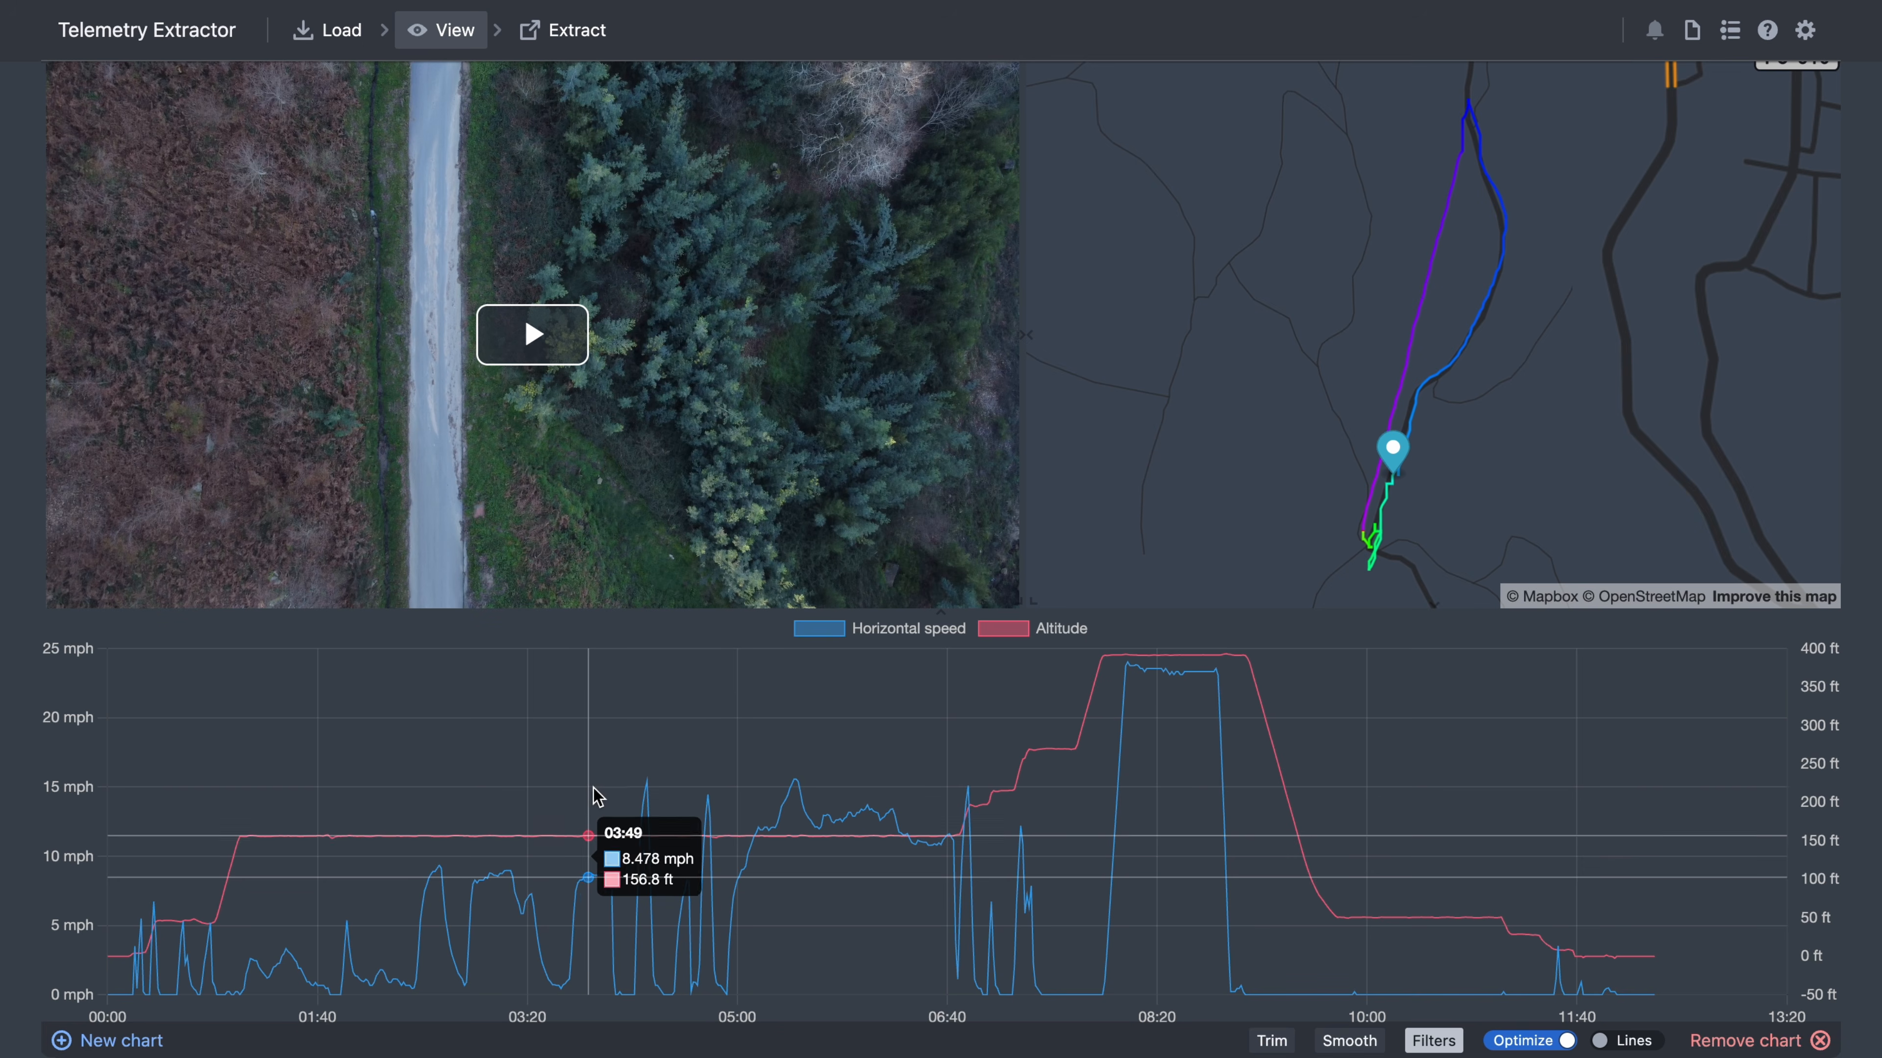
pyautogui.click(1471, 337)
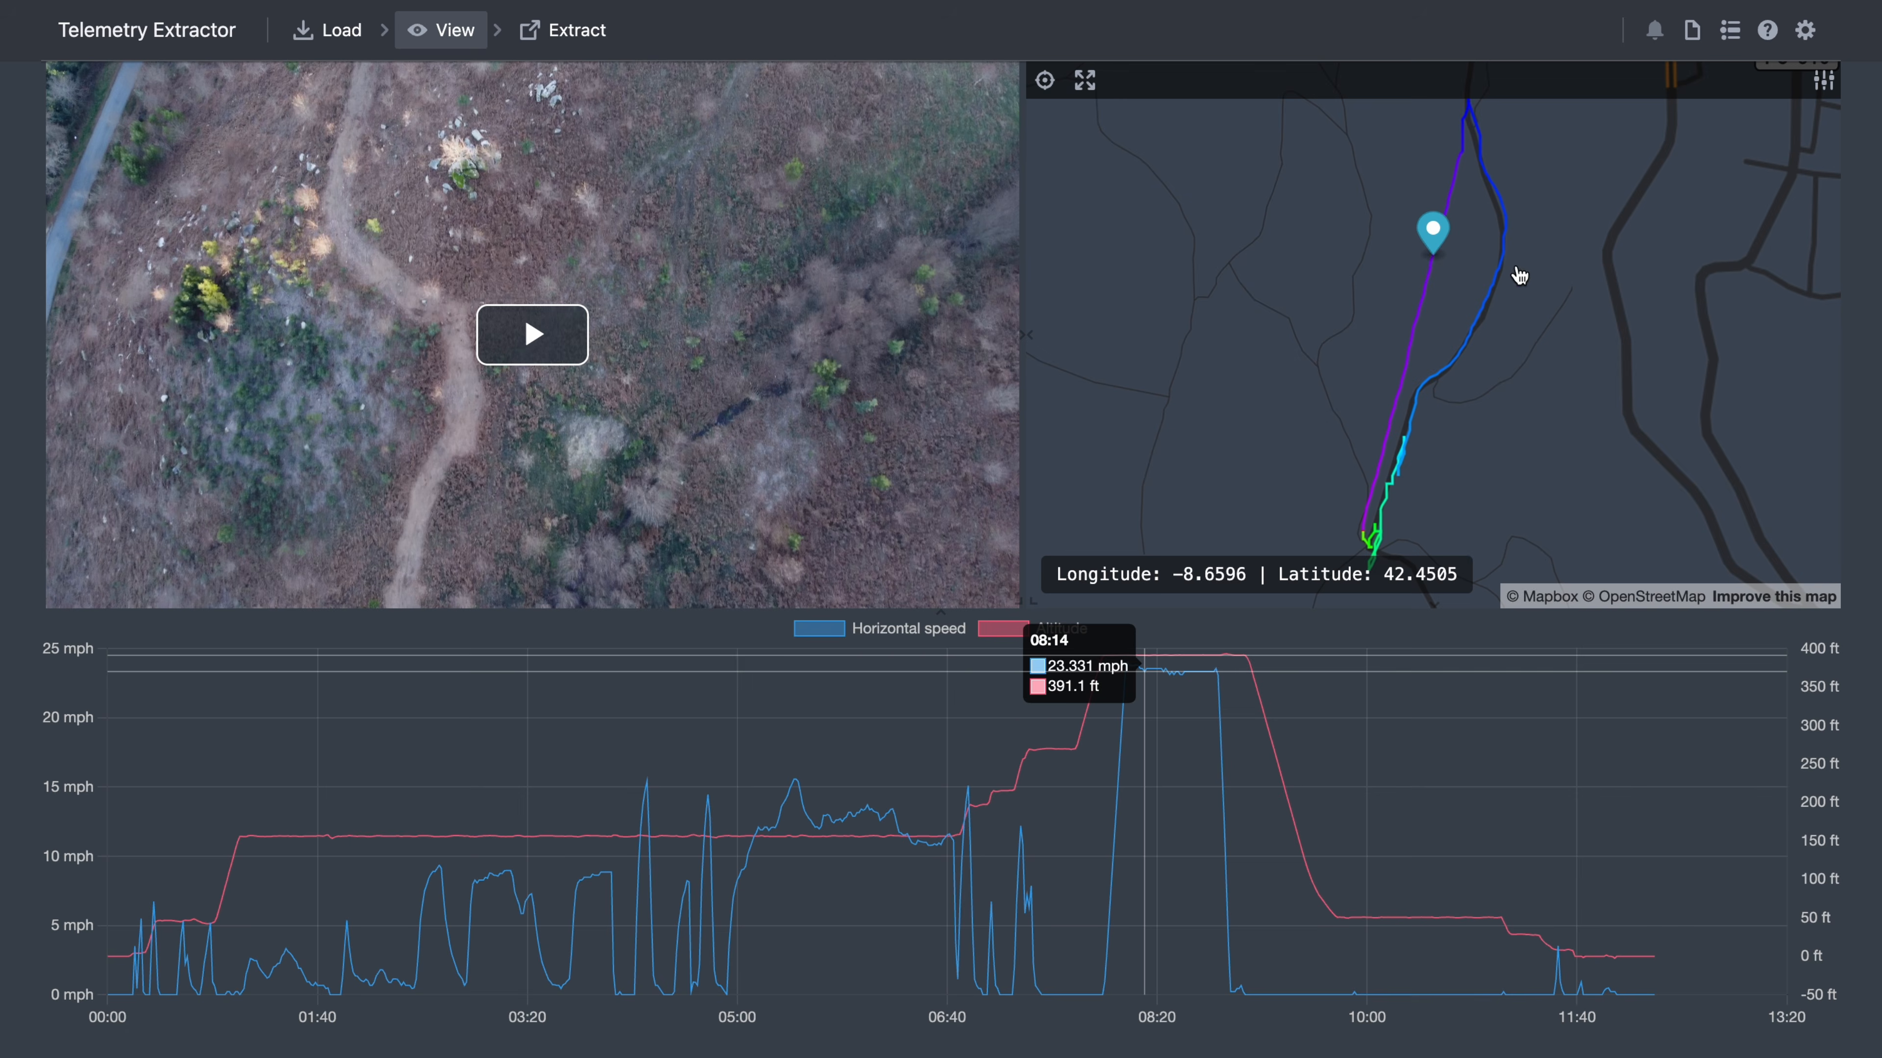
pyautogui.click(1506, 223)
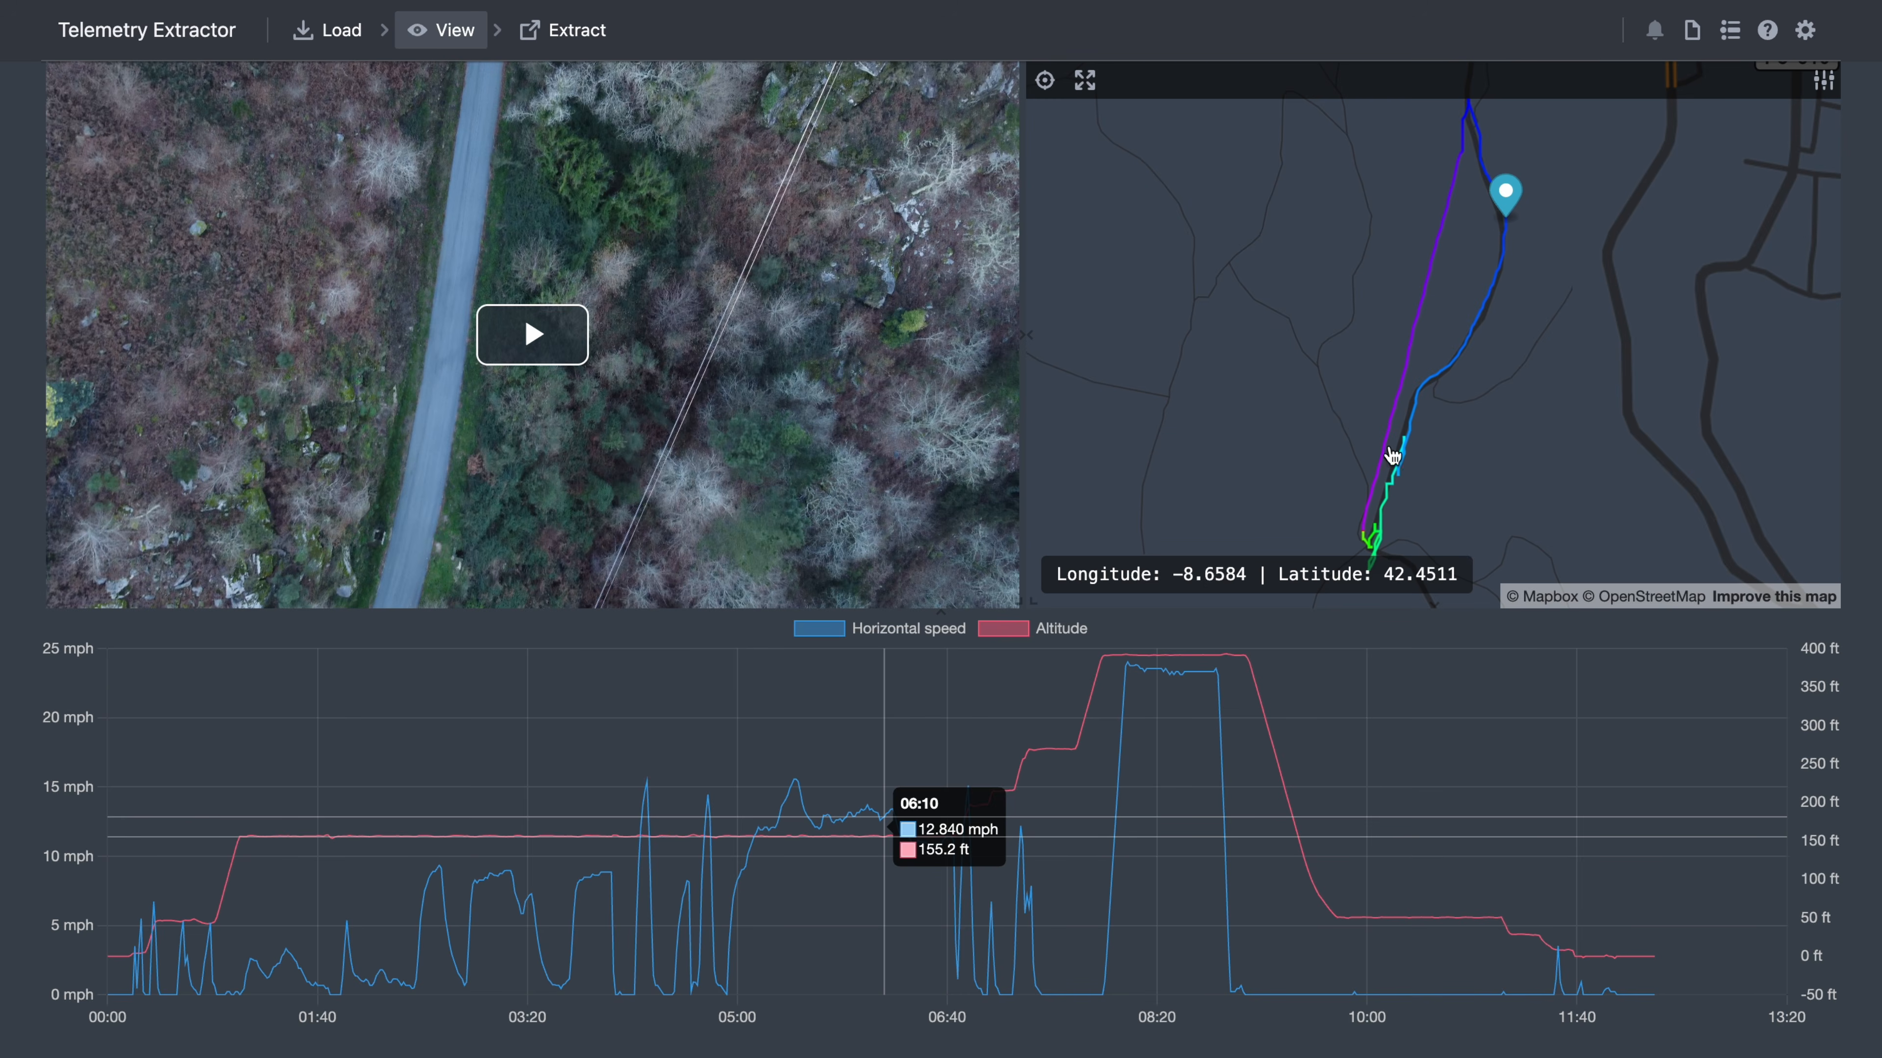
pyautogui.click(1376, 459)
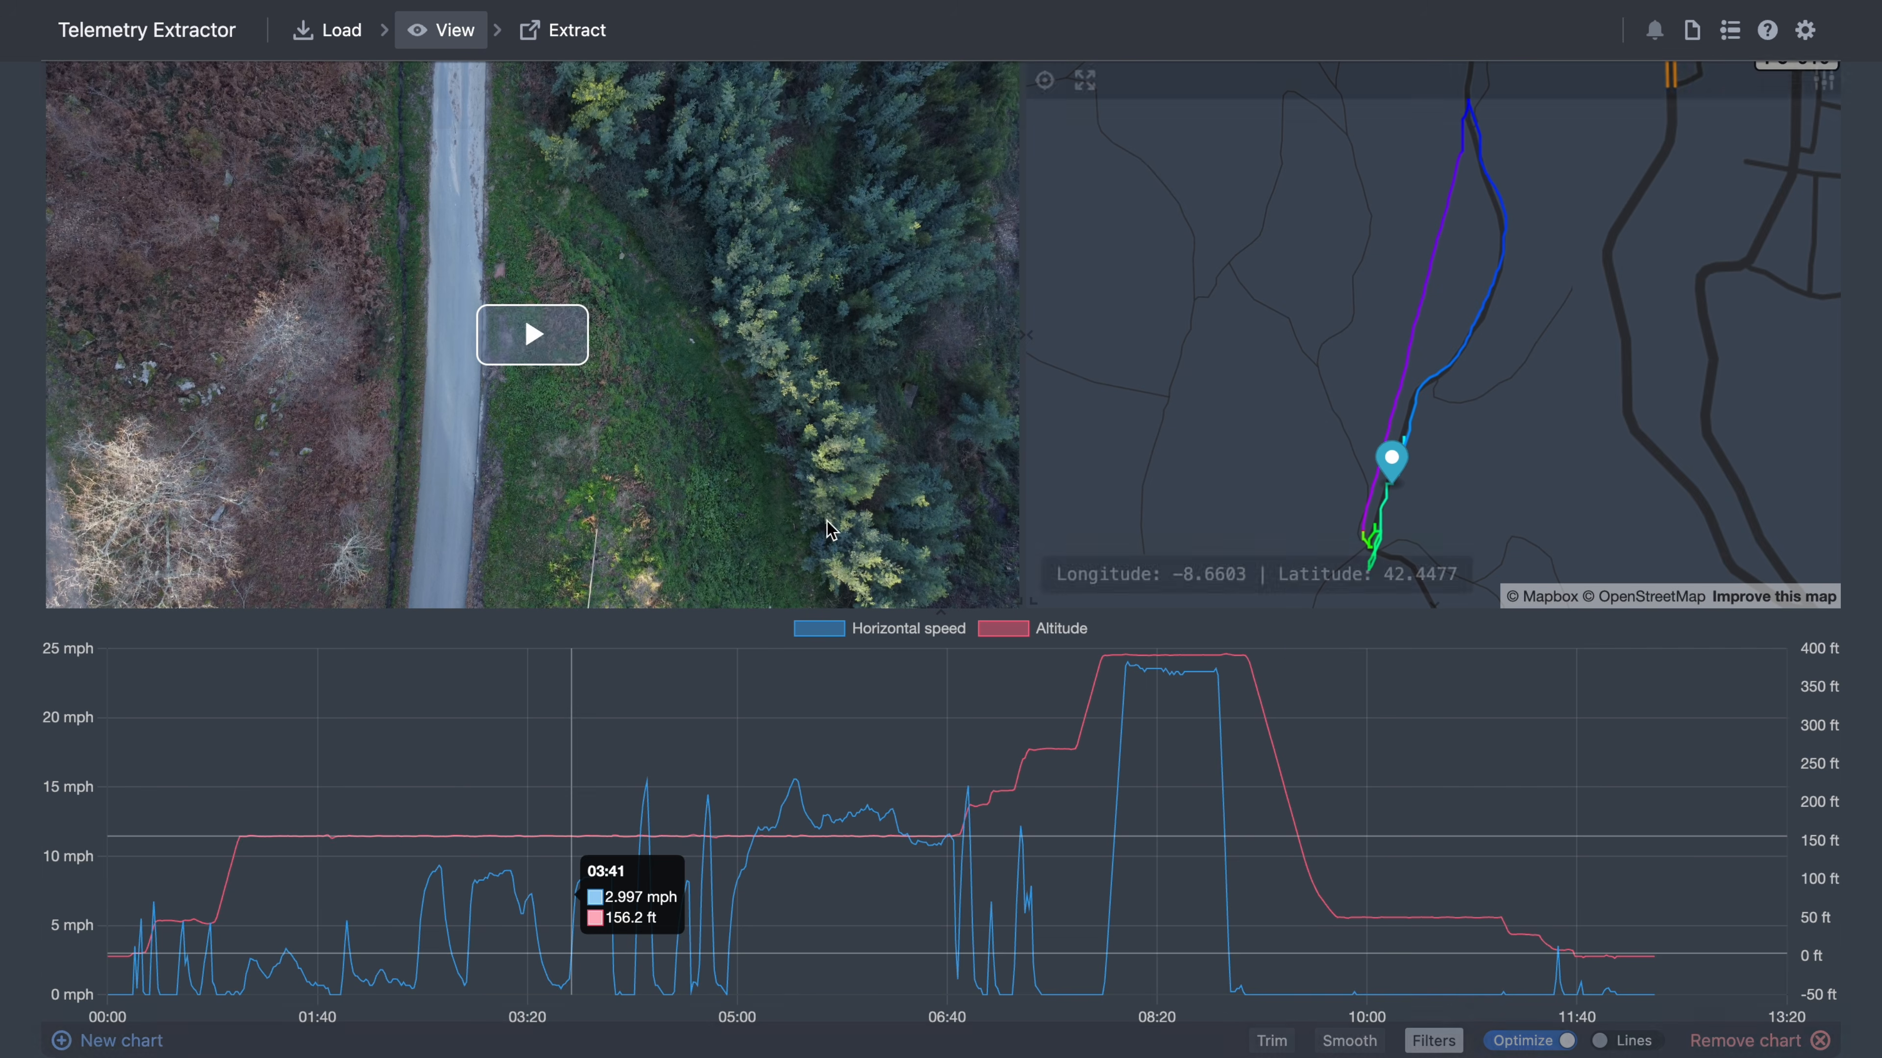
# - Create a new 2 Dimensions chart with Altitude on the horizontal axis and Satellites plotted
pyautogui.click(97, 1040)
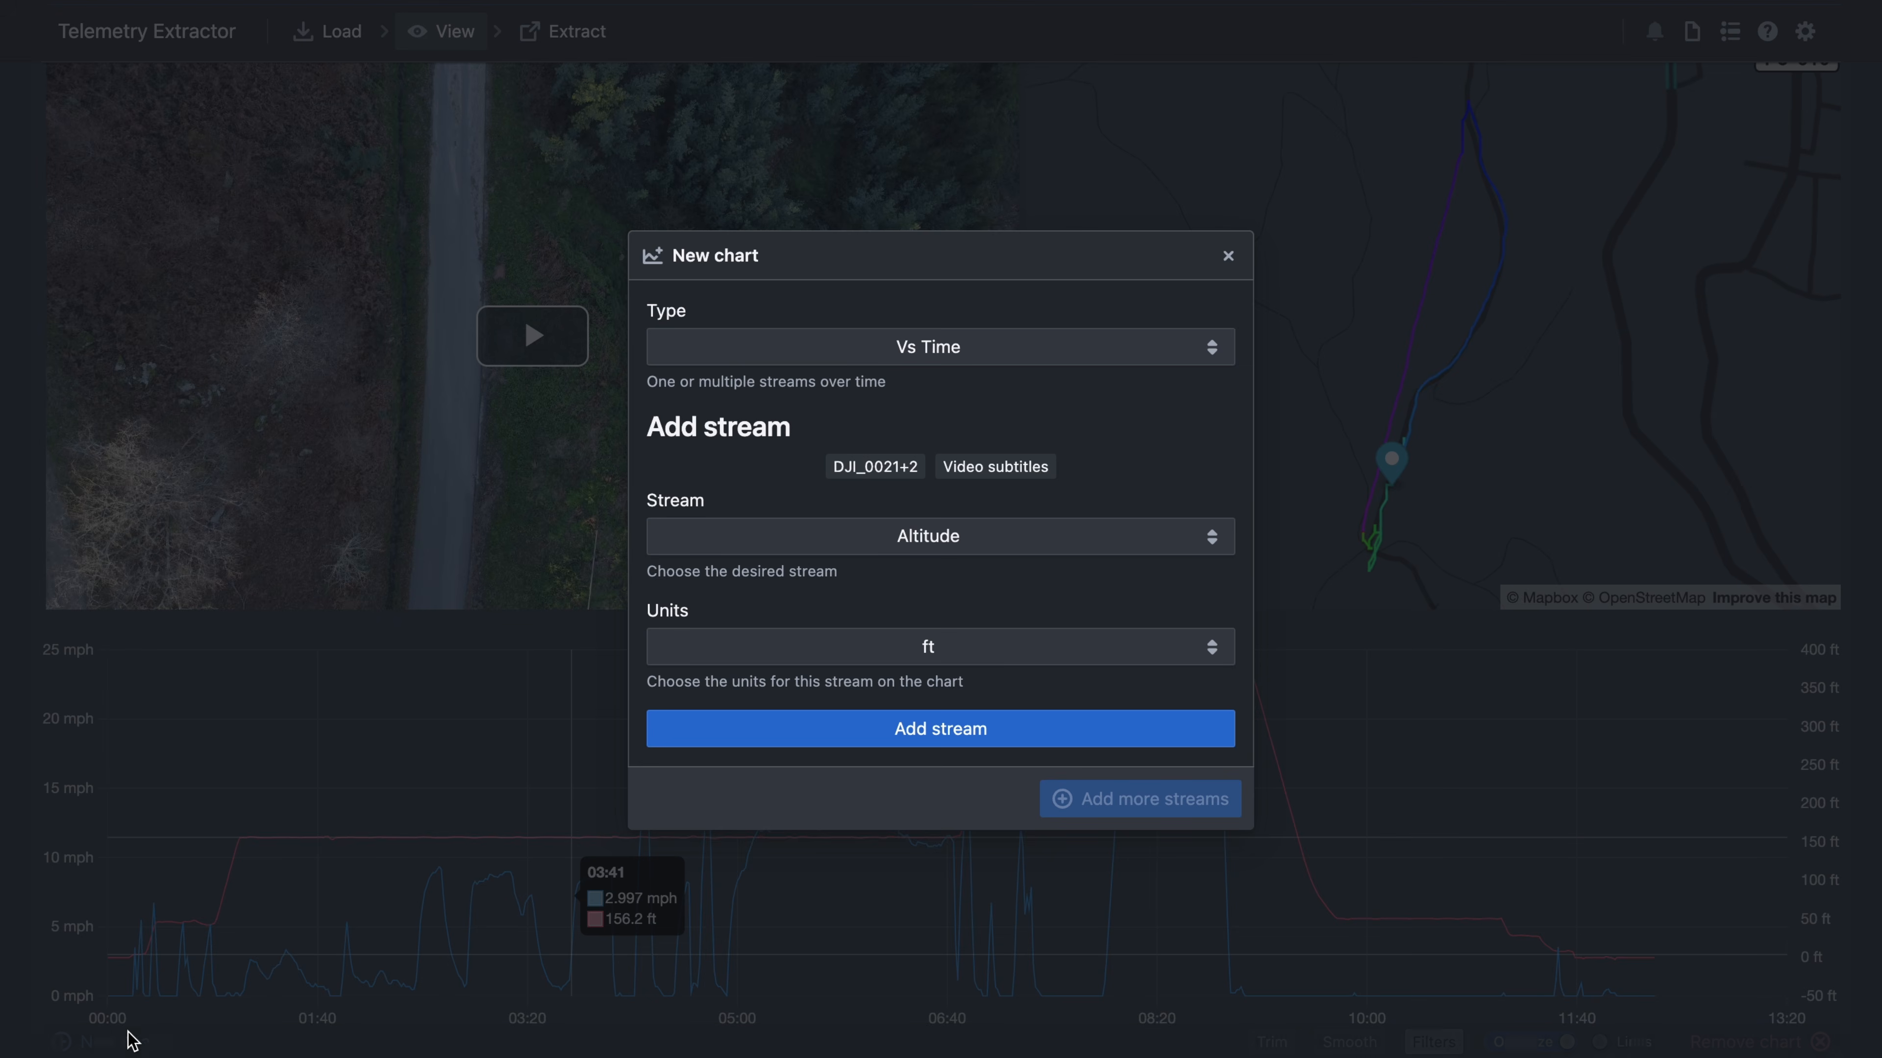
pyautogui.click(1026, 348)
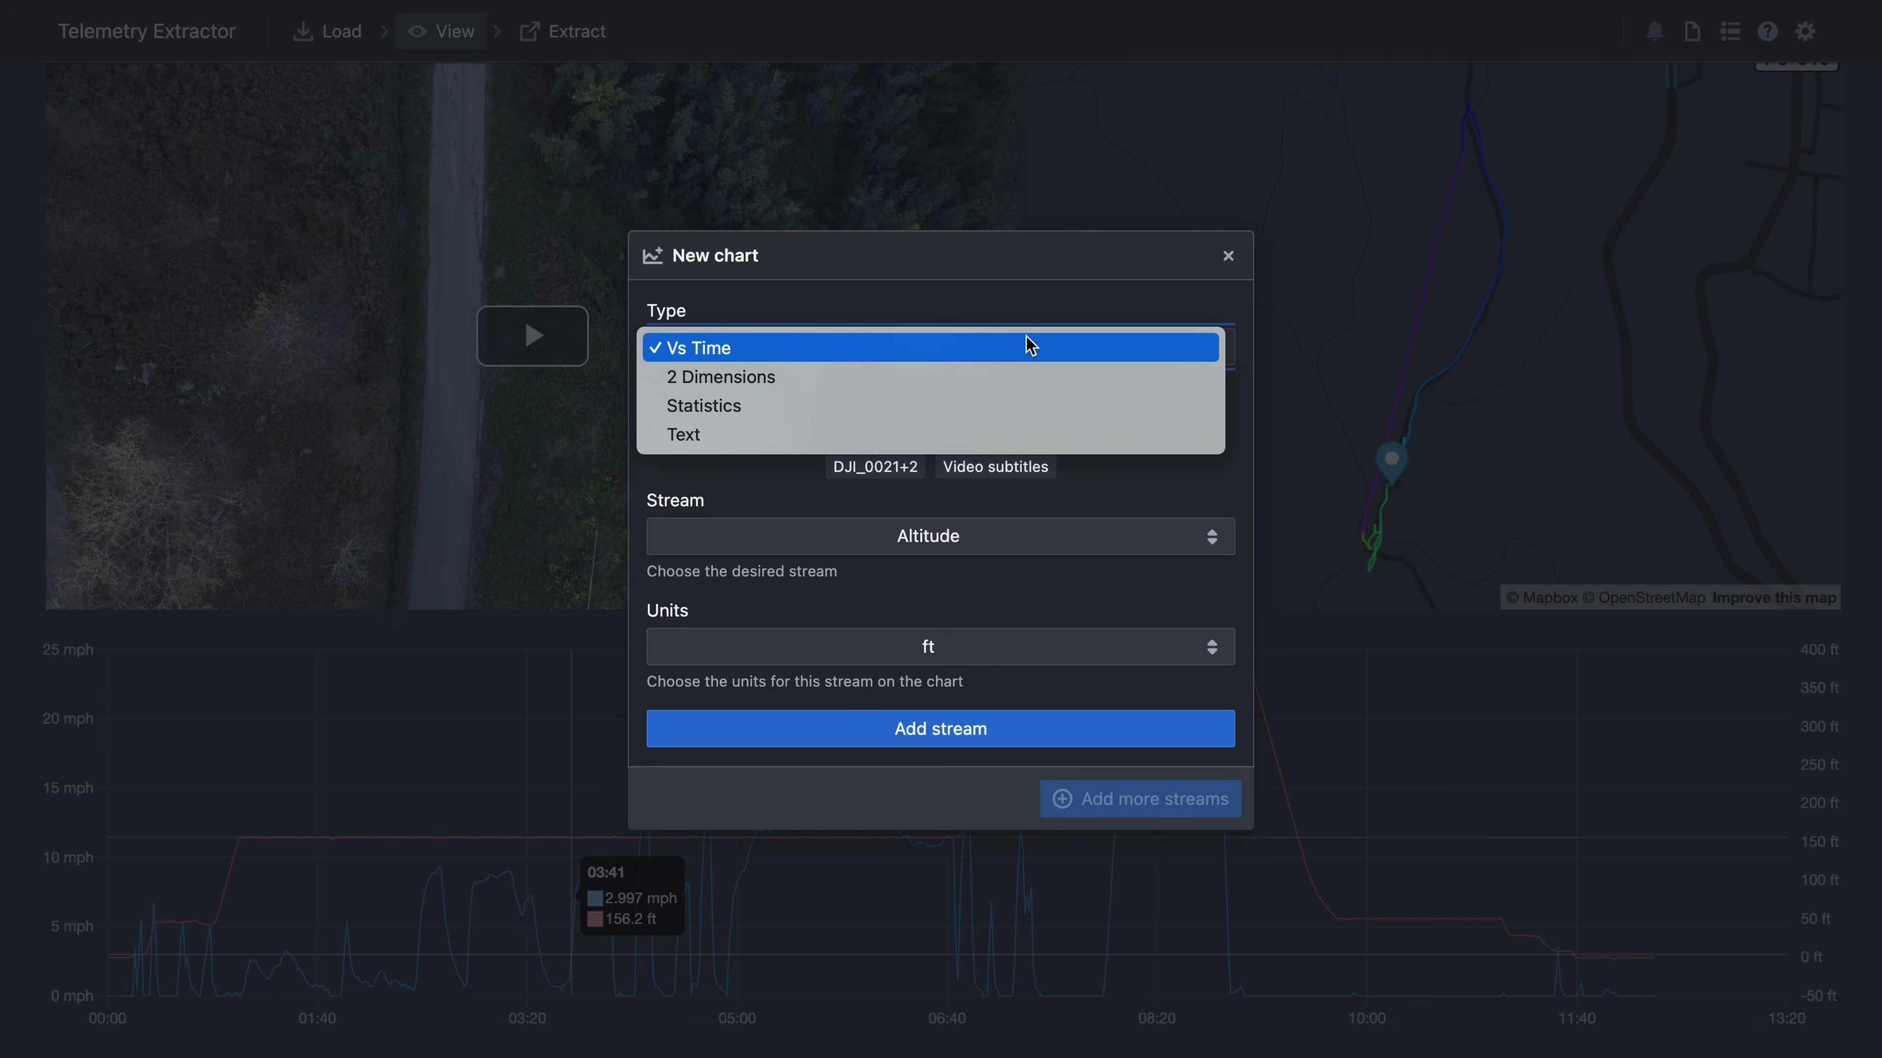
pyautogui.click(929, 374)
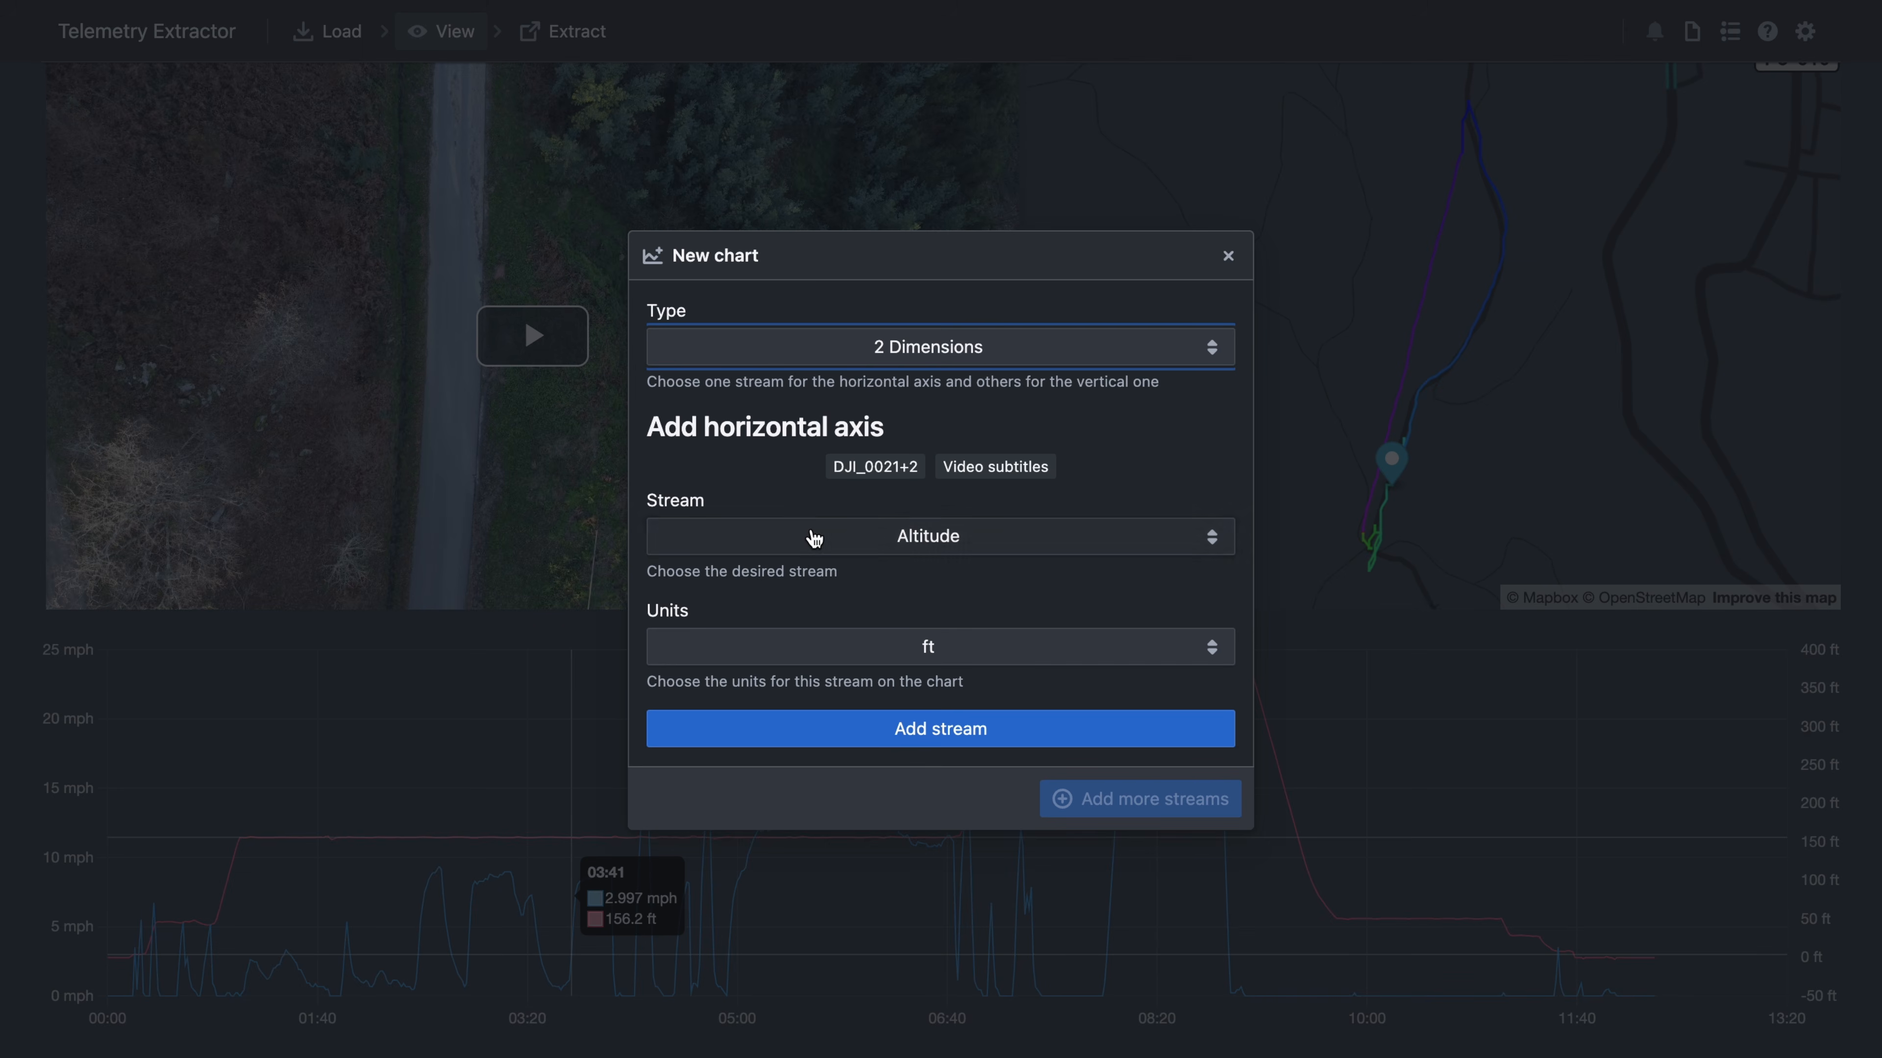
pyautogui.click(948, 733)
pyautogui.click(917, 467)
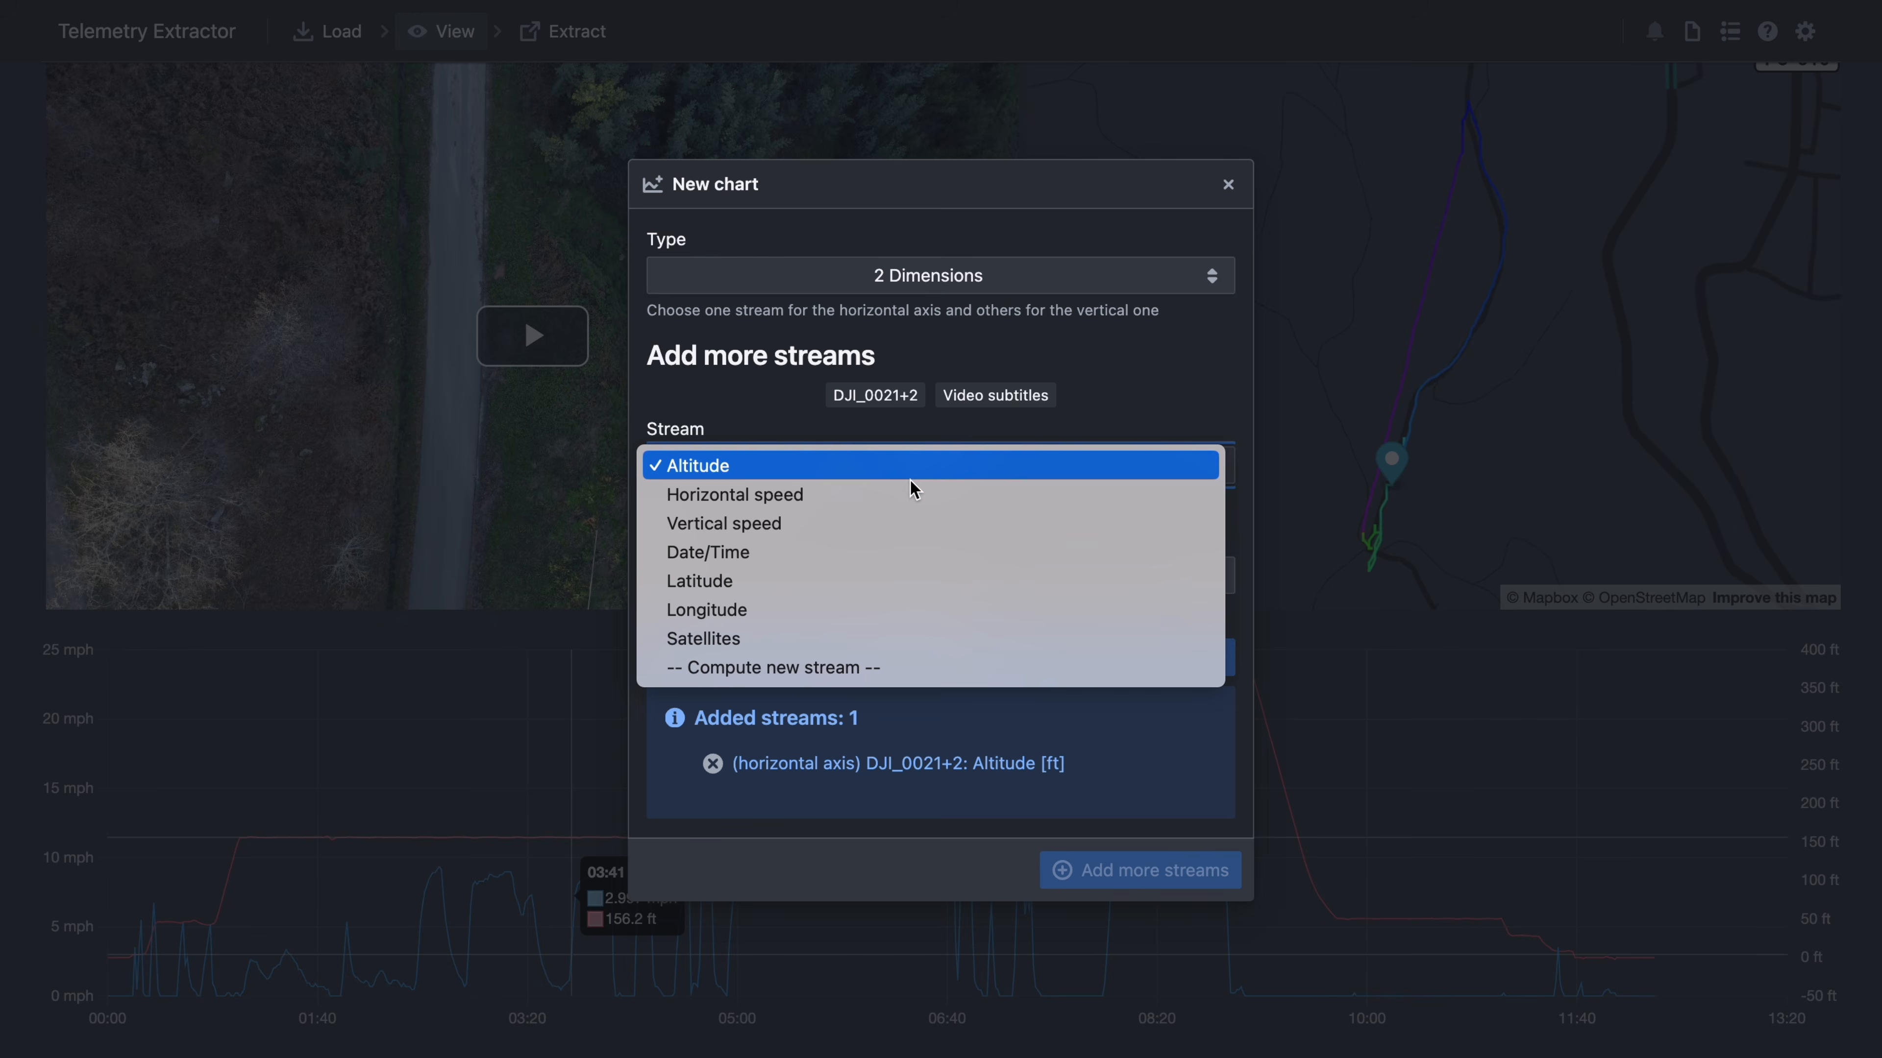
pyautogui.click(794, 638)
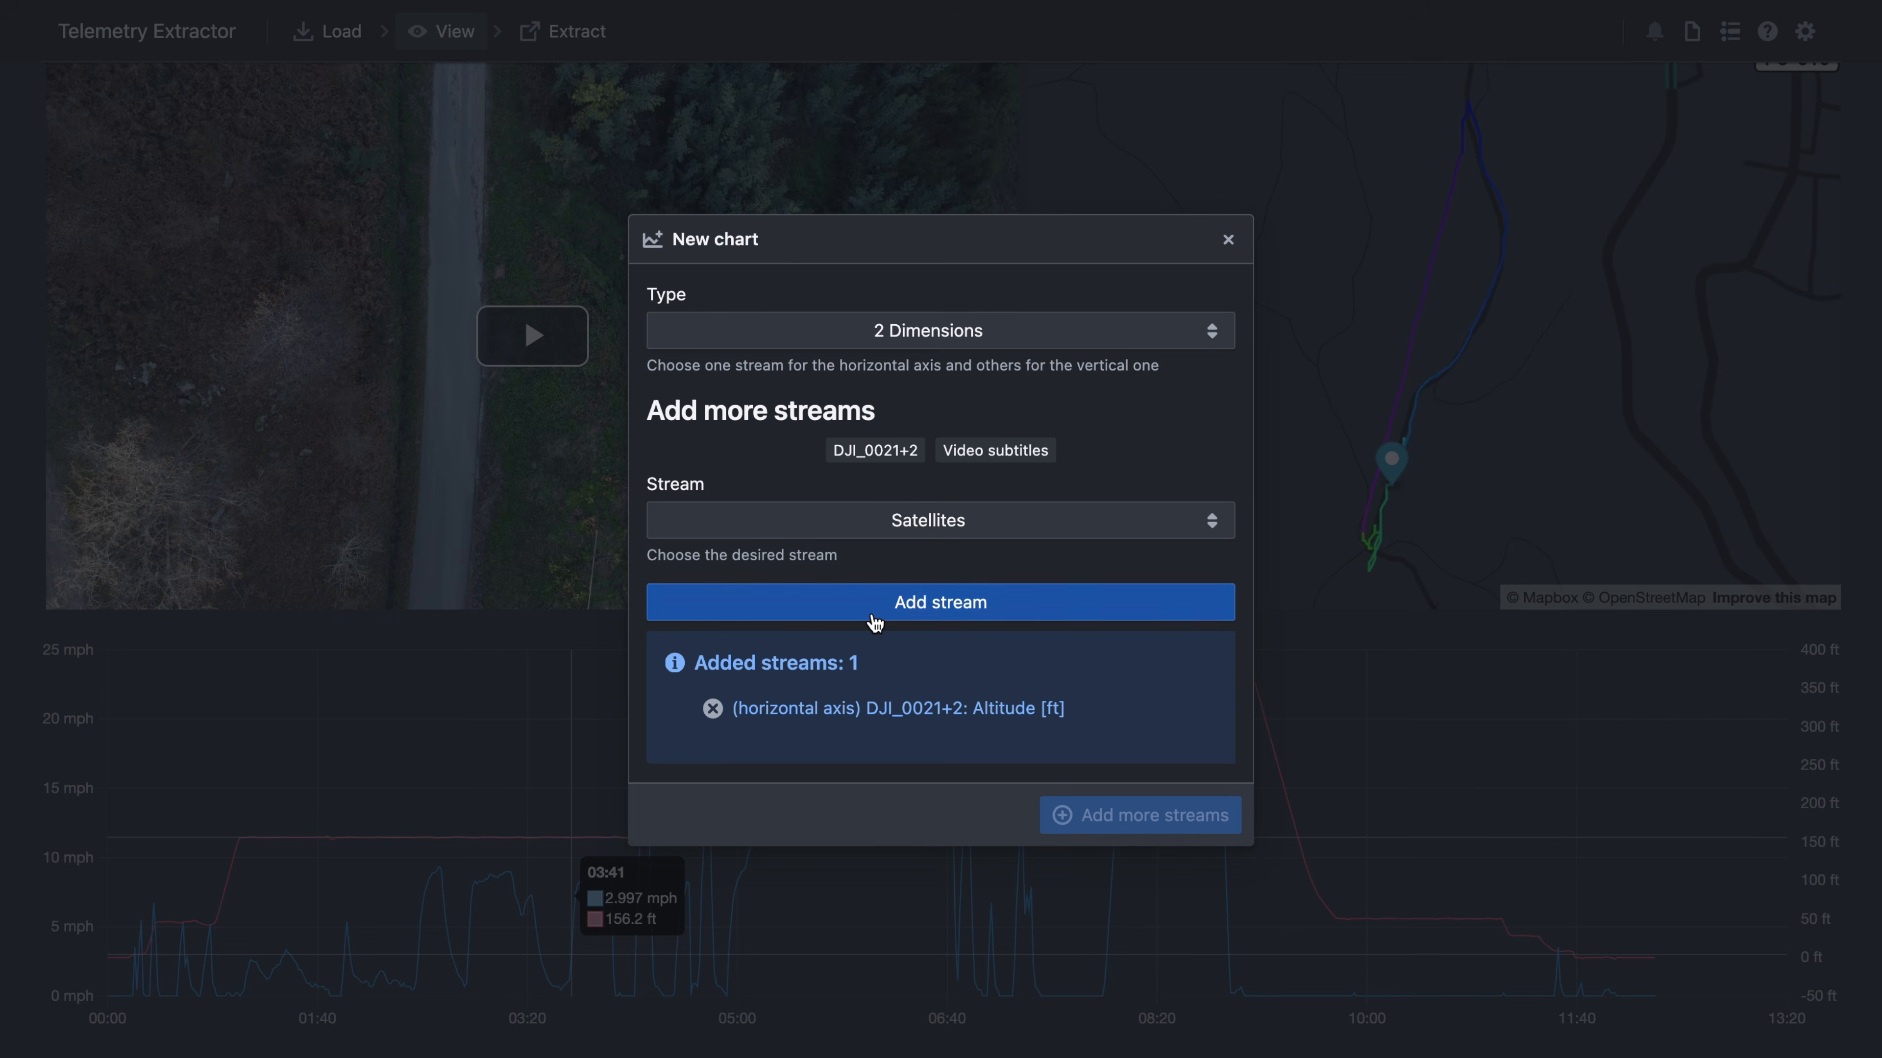
pyautogui.click(875, 615)
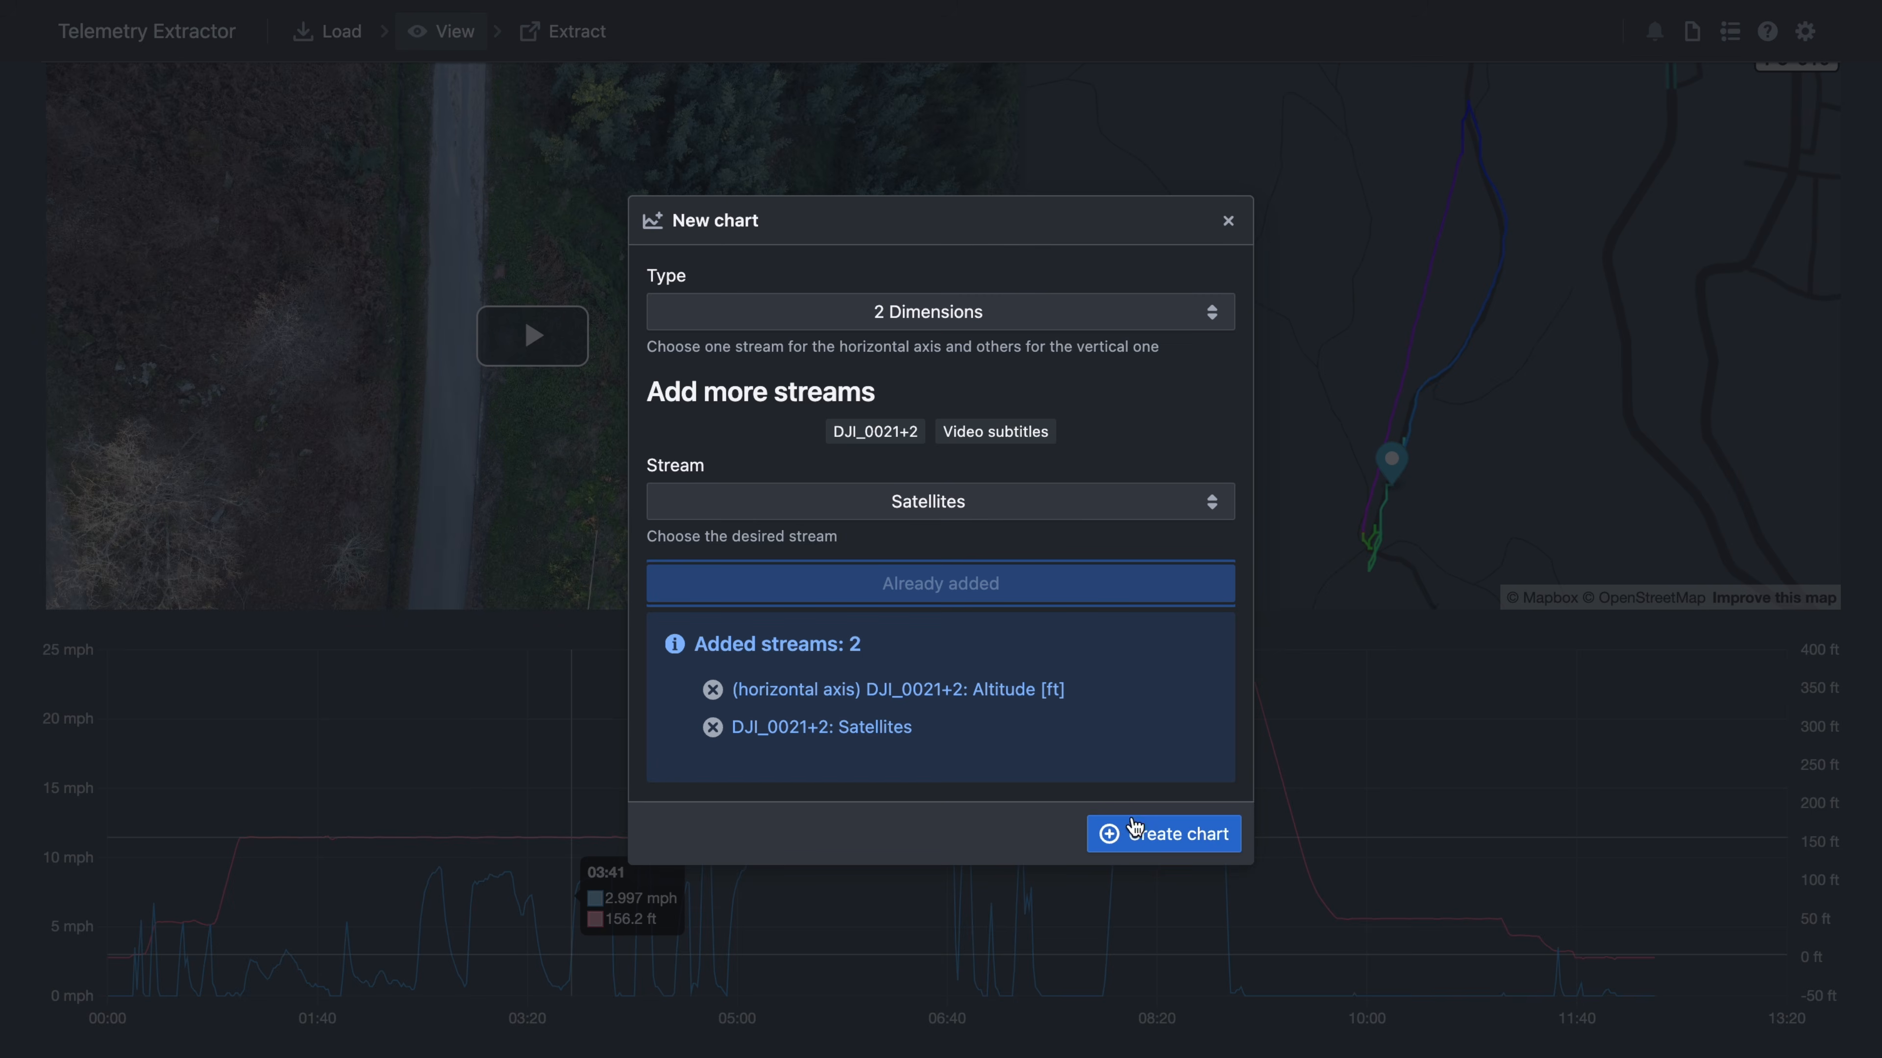
pyautogui.click(1153, 836)
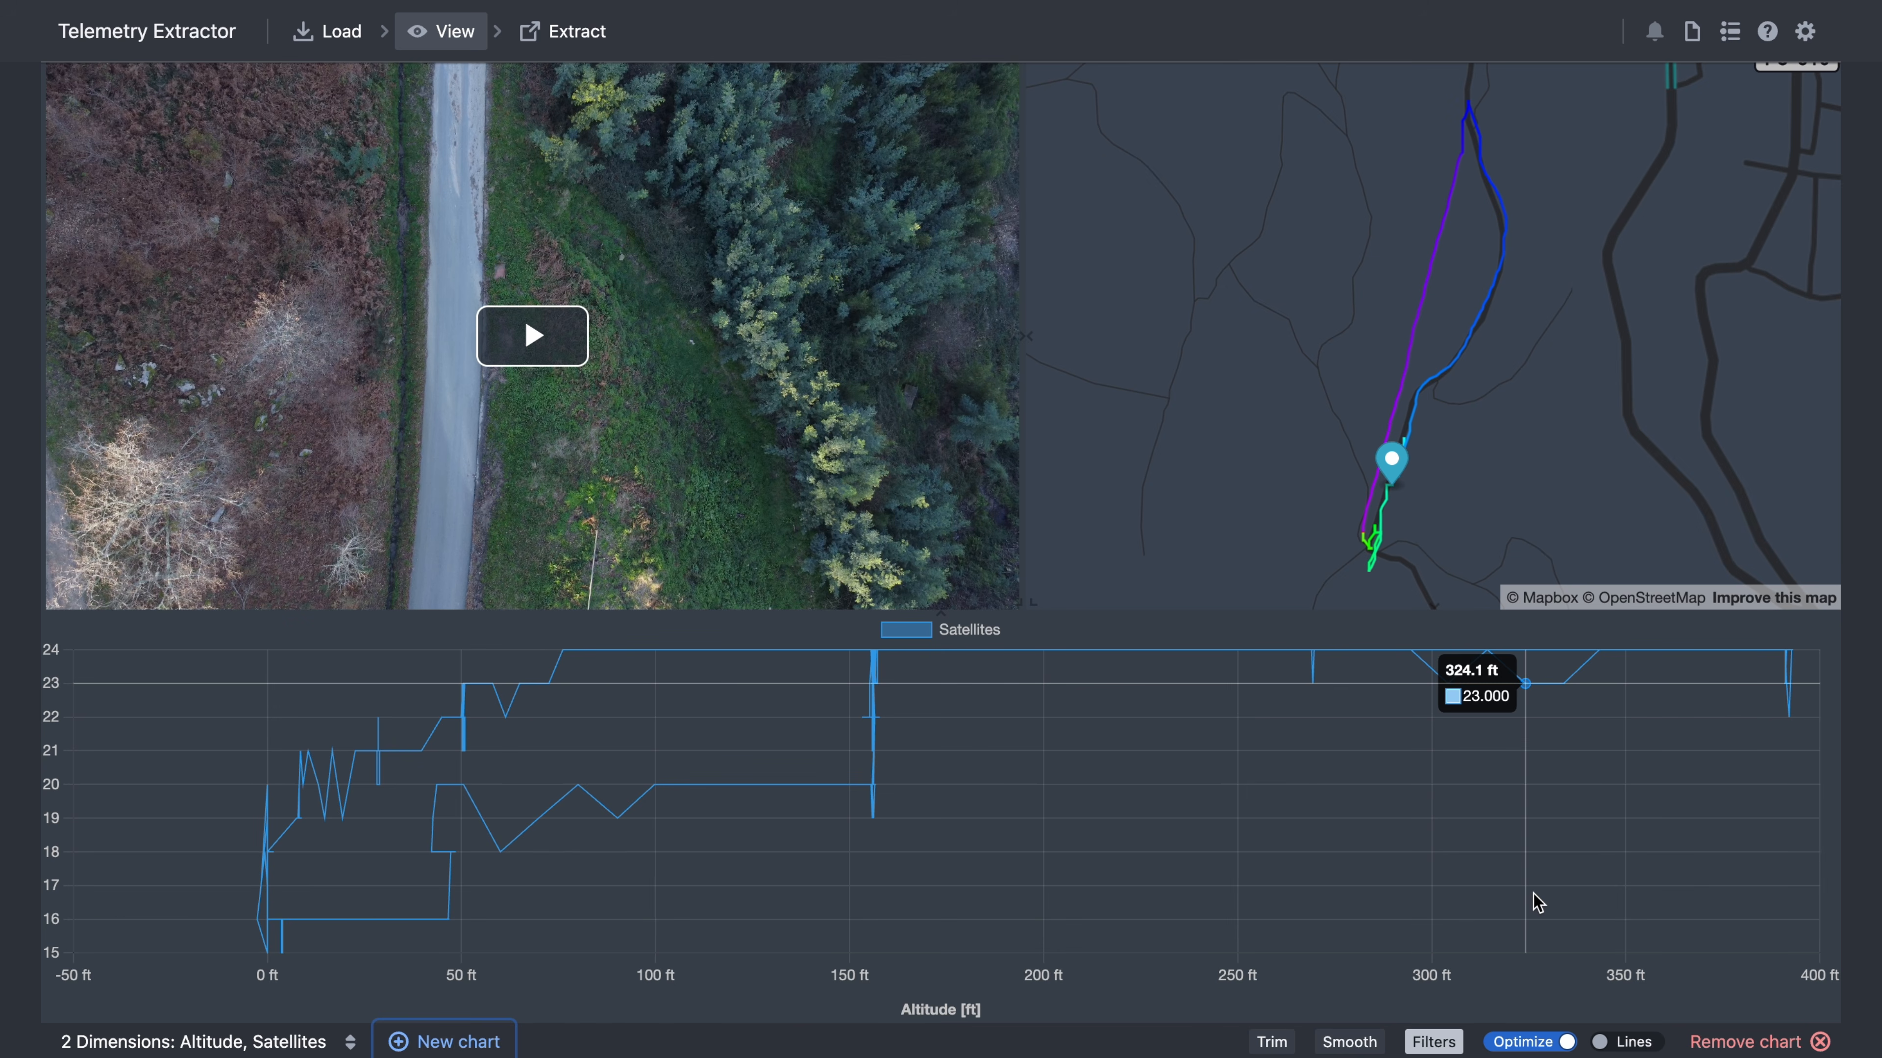
# - Preview the Satellites chart as points then lines, and return to 'Vs Time: Horizontal speed, Altitude'
pyautogui.click(1606, 1041)
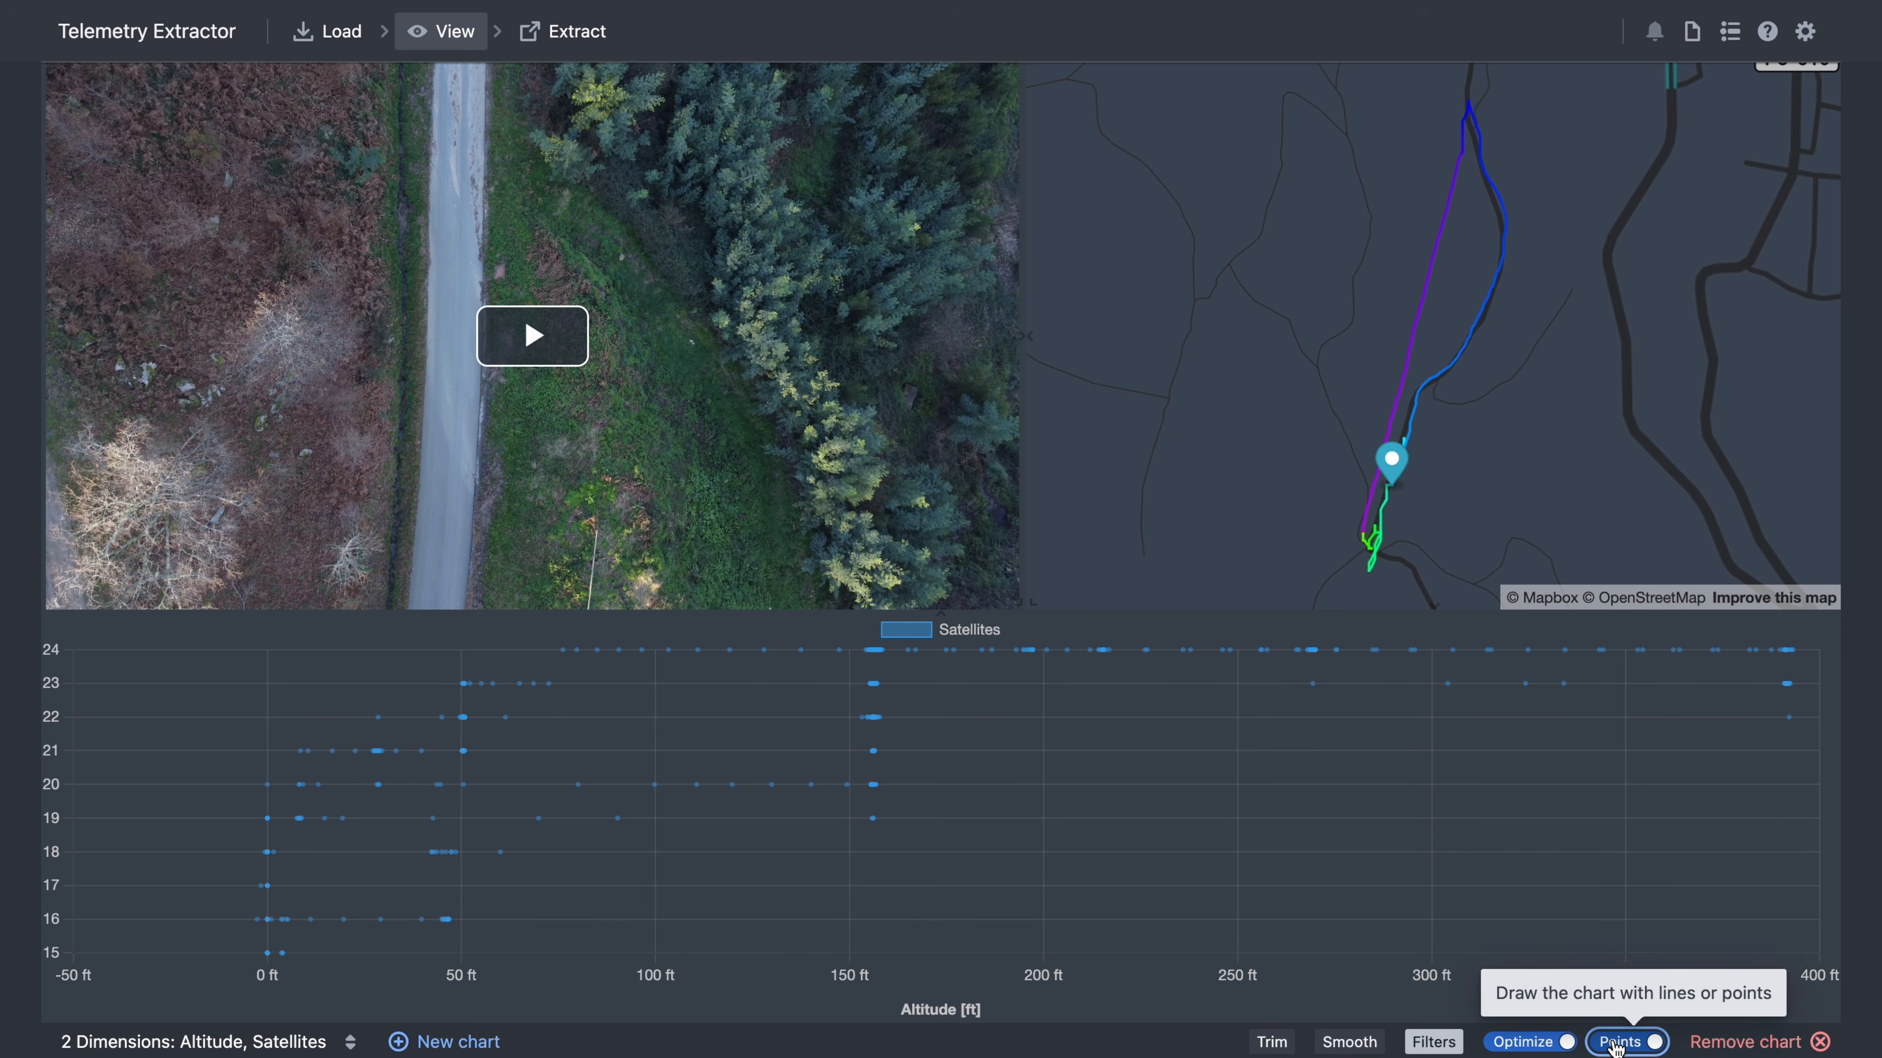
pyautogui.click(1616, 1042)
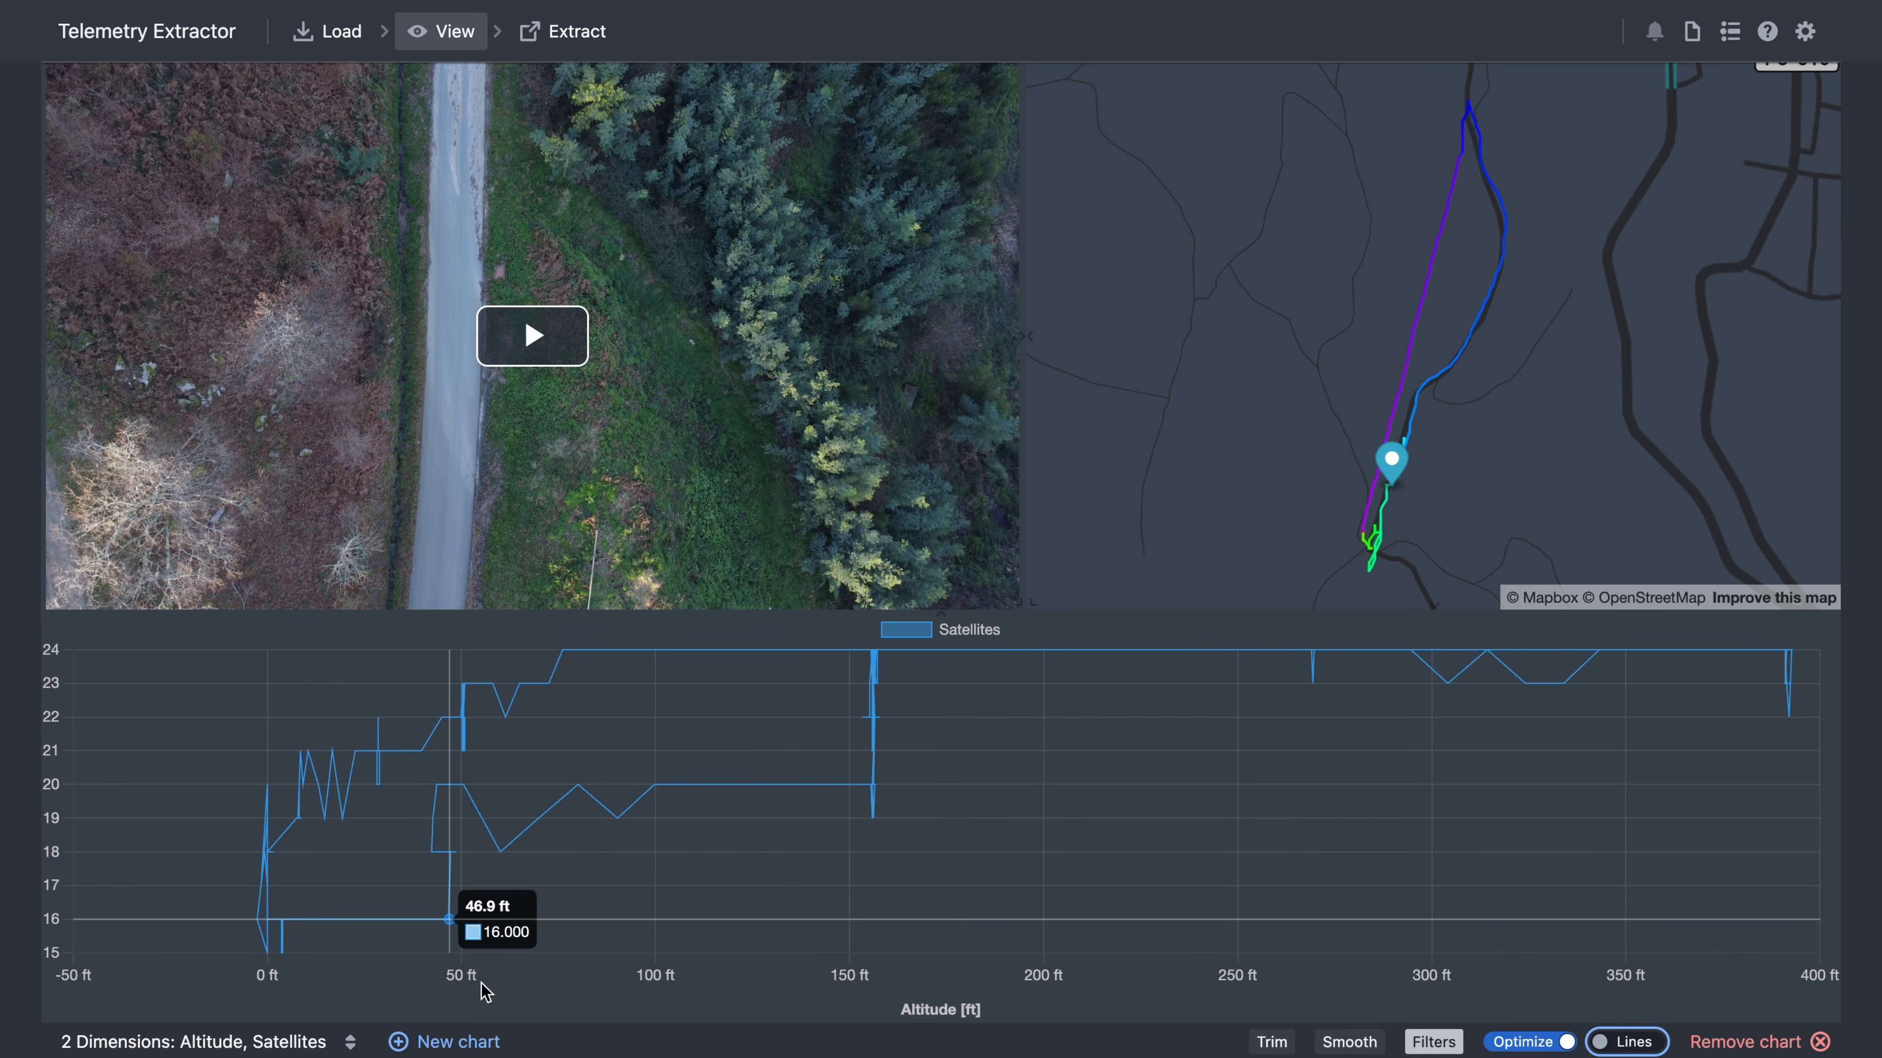
pyautogui.click(339, 1042)
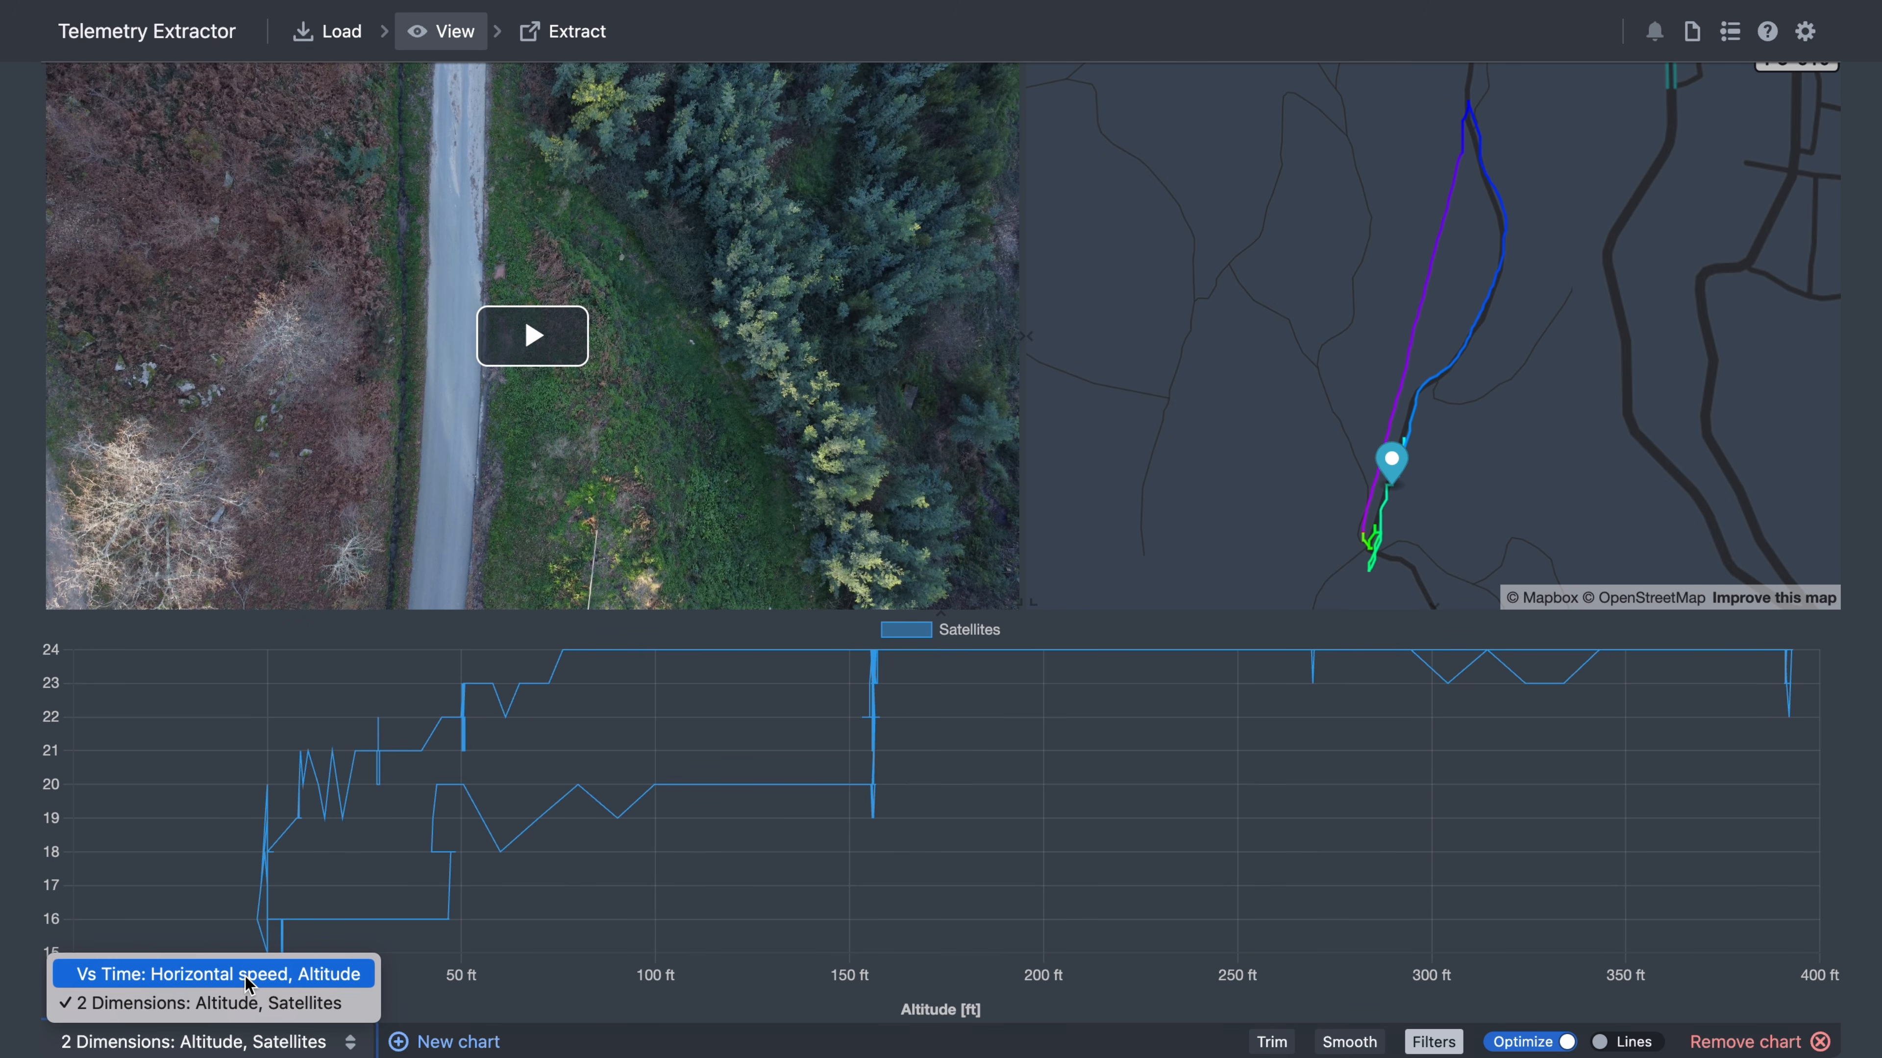
pyautogui.click(246, 983)
pyautogui.click(530, 1042)
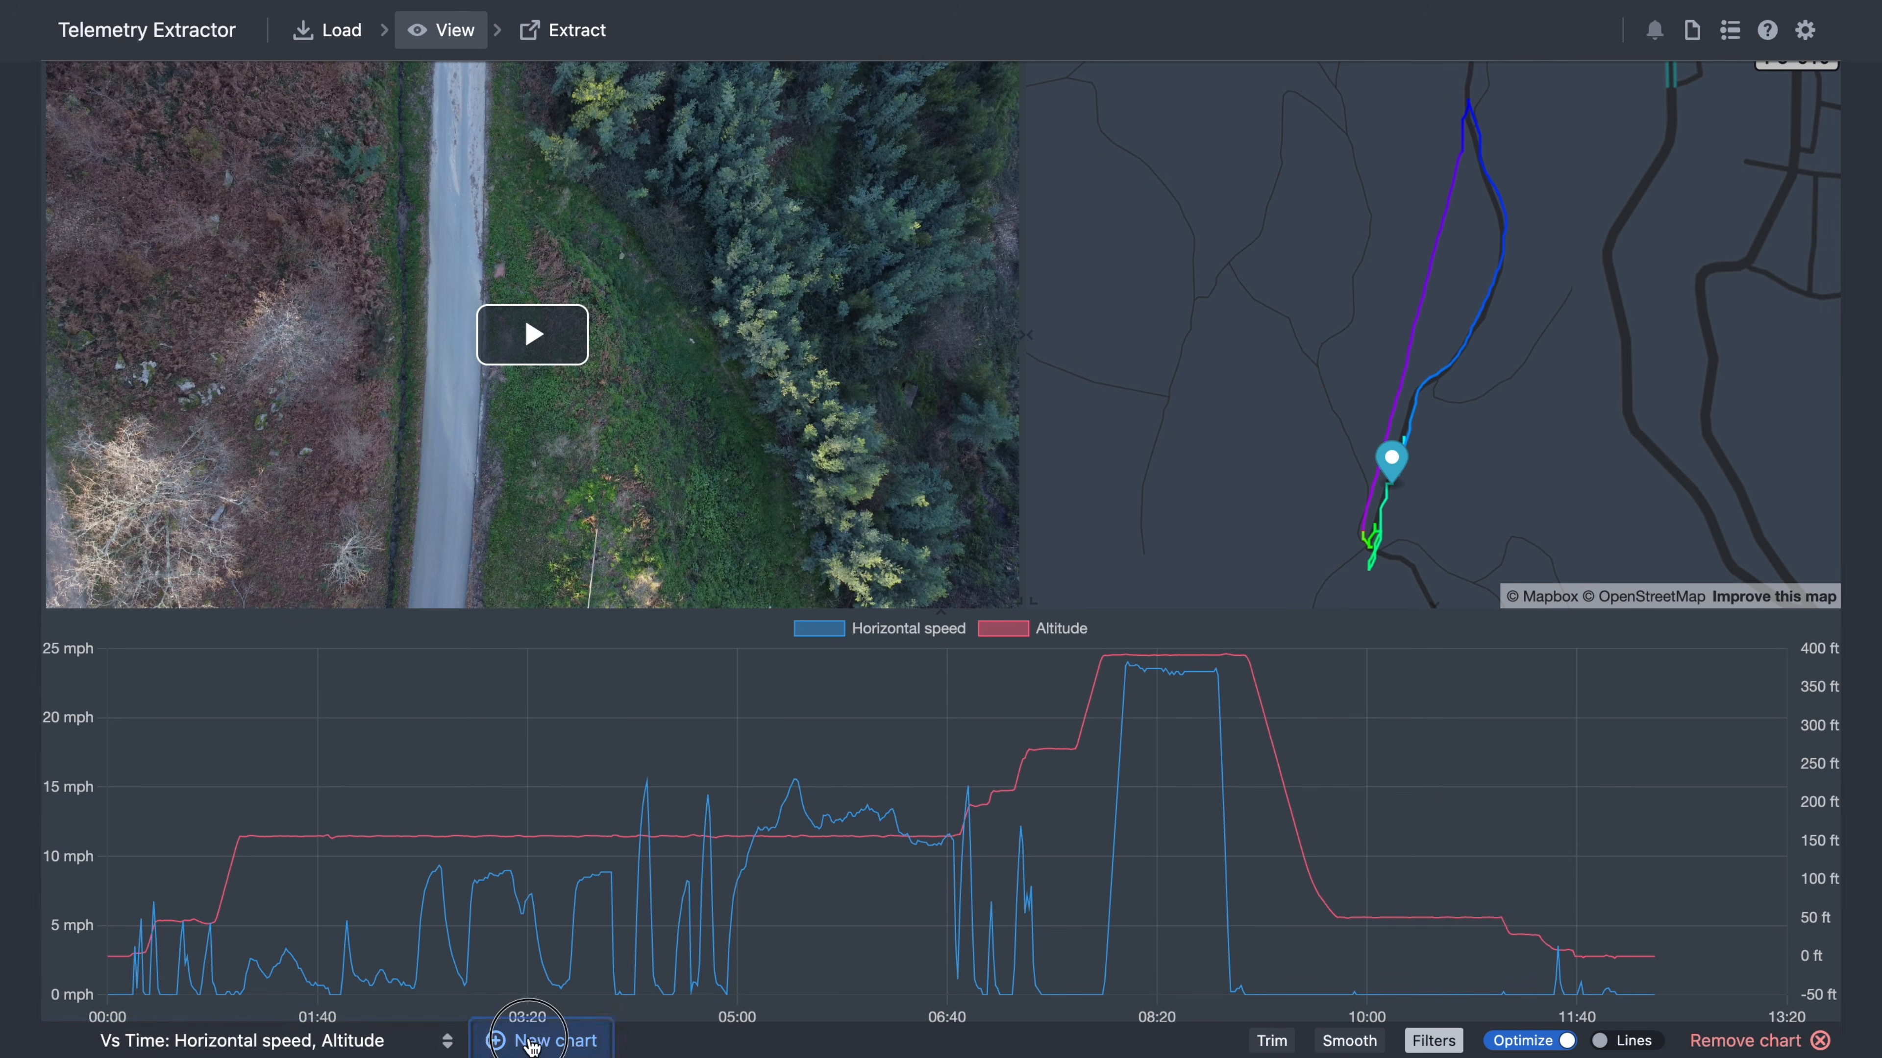
# - Make the new chart a Statistics chart with Altitude and Horizontal speed streams
pyautogui.click(966, 348)
pyautogui.click(825, 405)
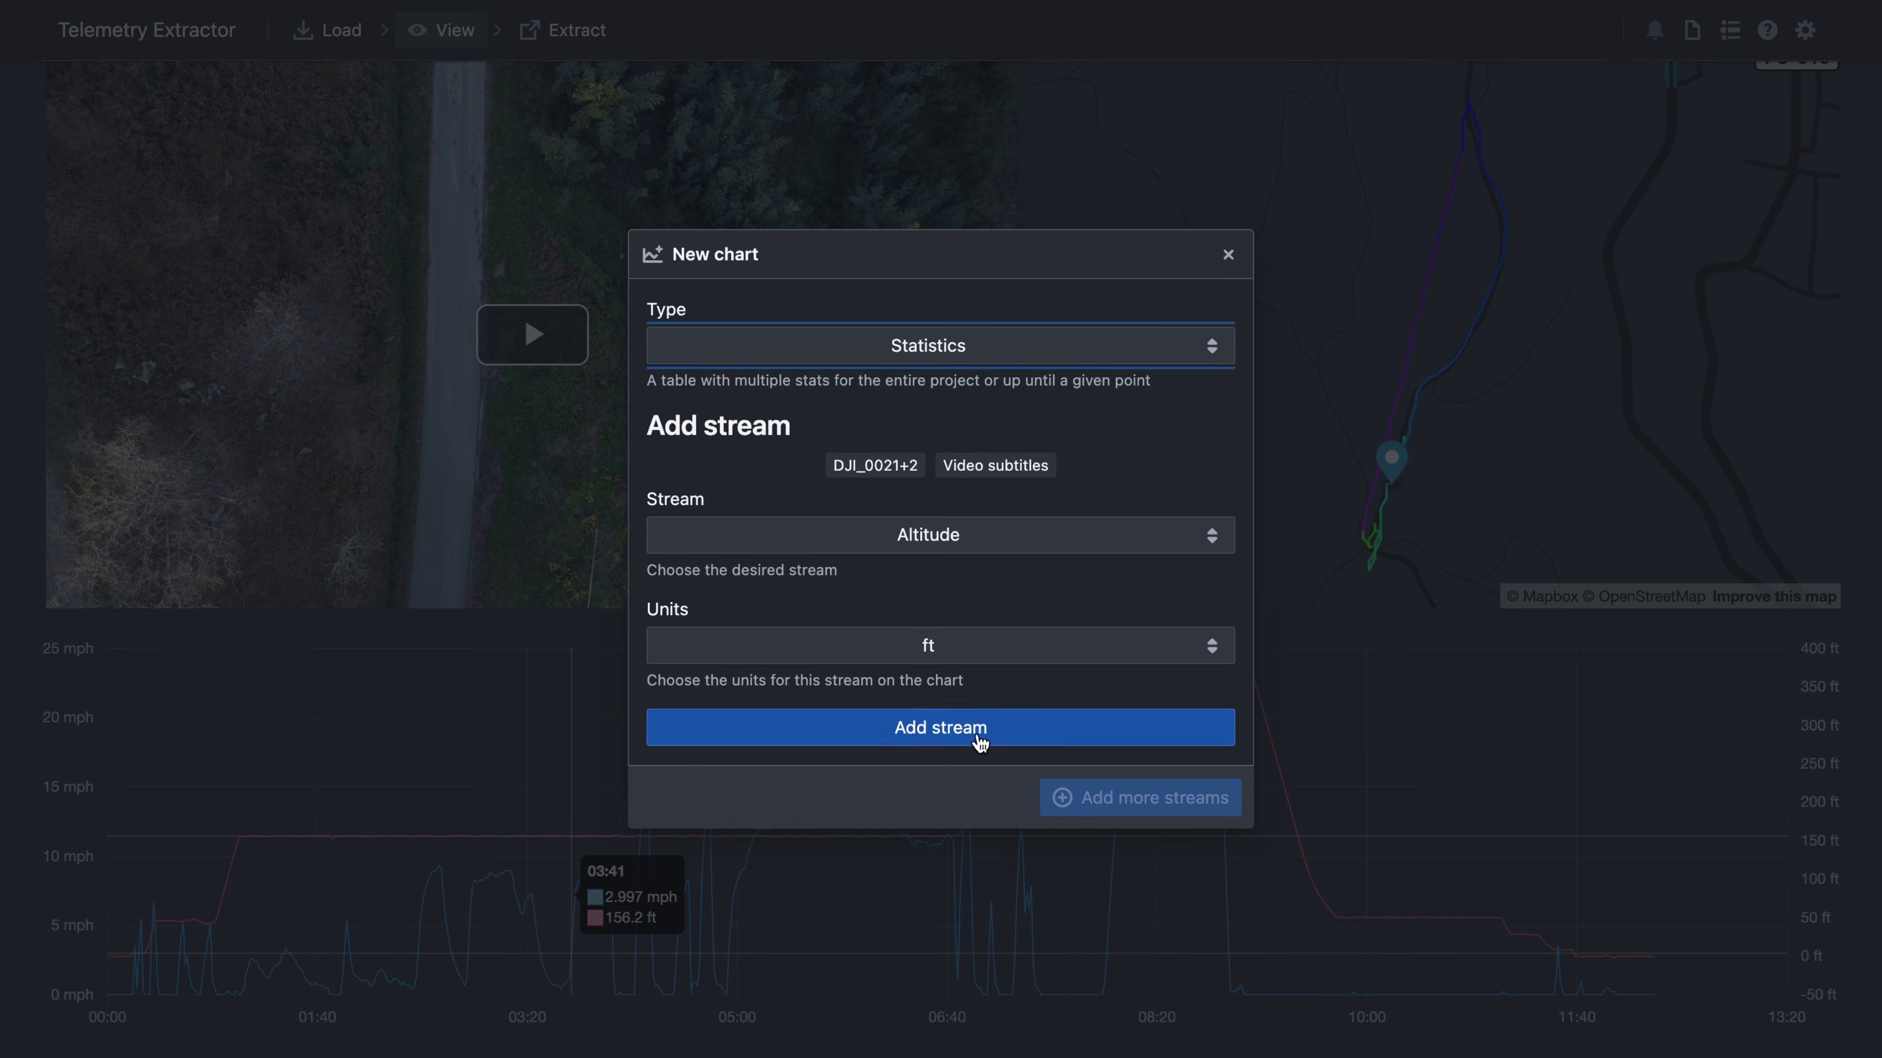
pyautogui.click(980, 741)
pyautogui.click(955, 474)
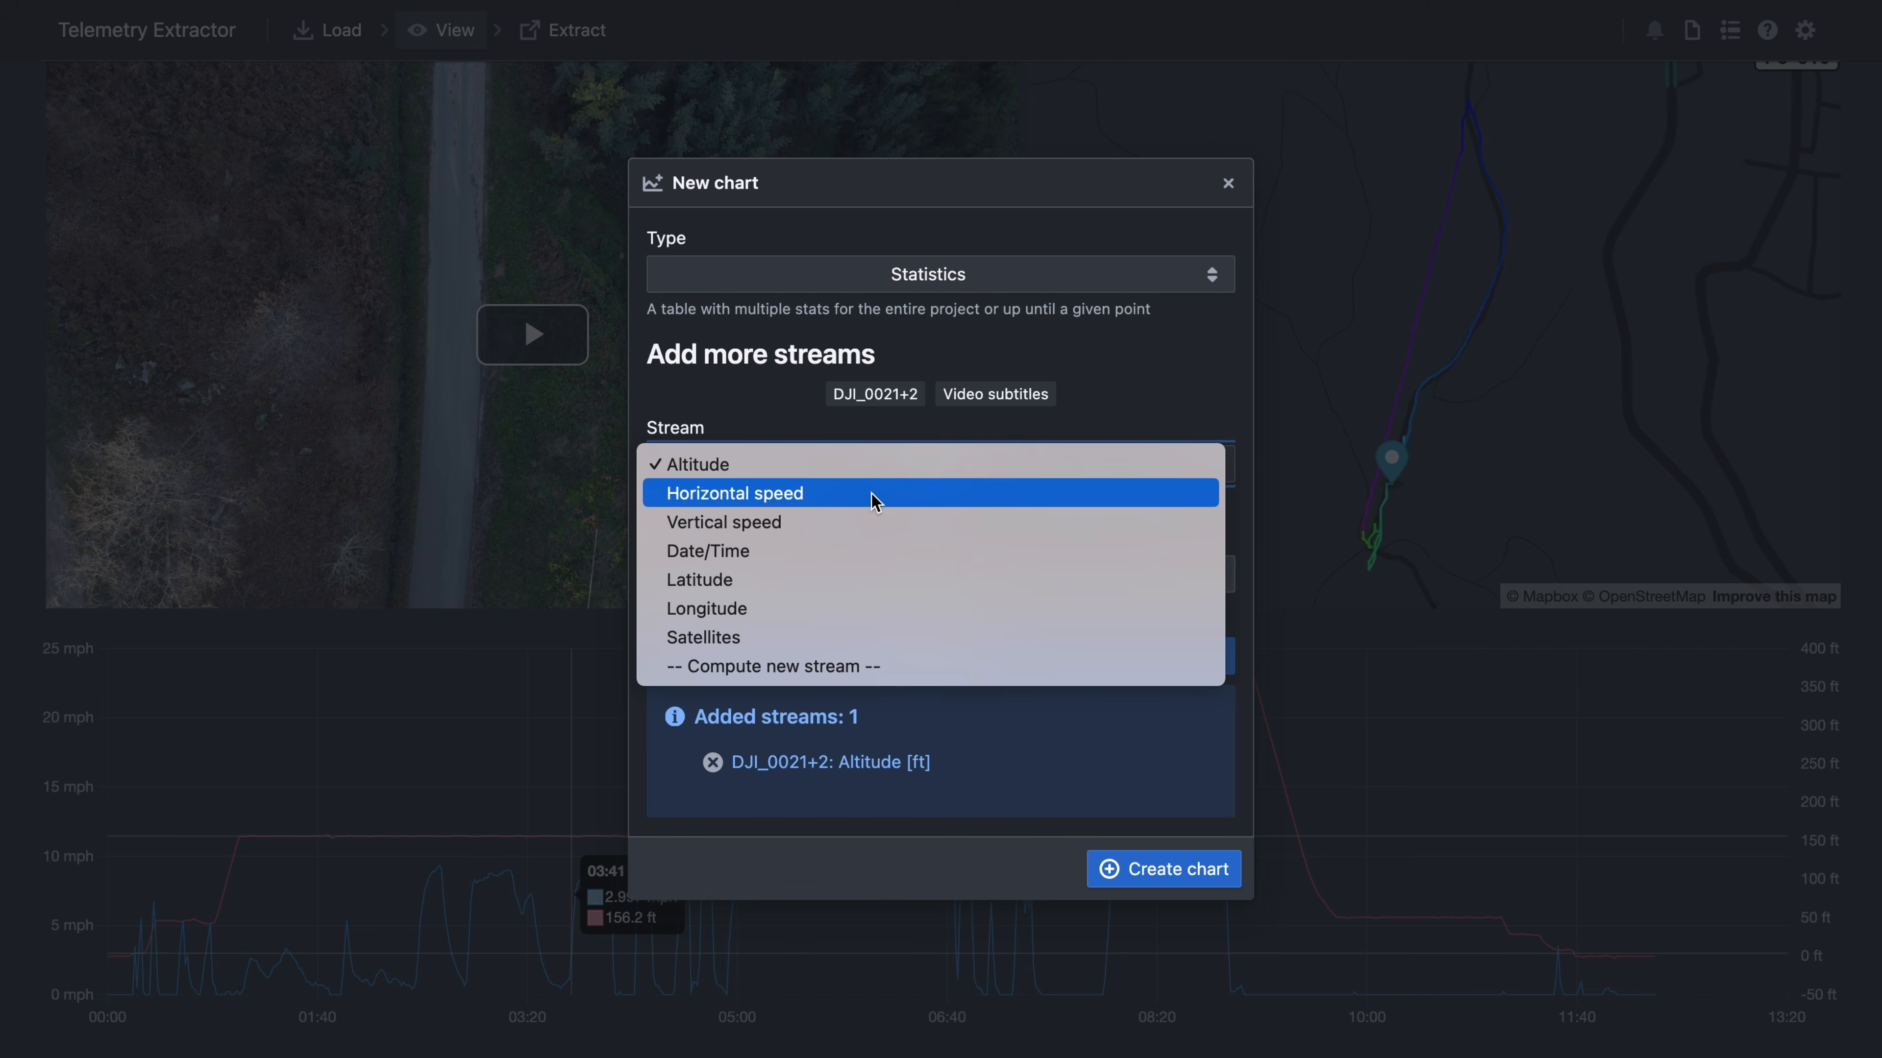
pyautogui.click(874, 495)
pyautogui.click(951, 667)
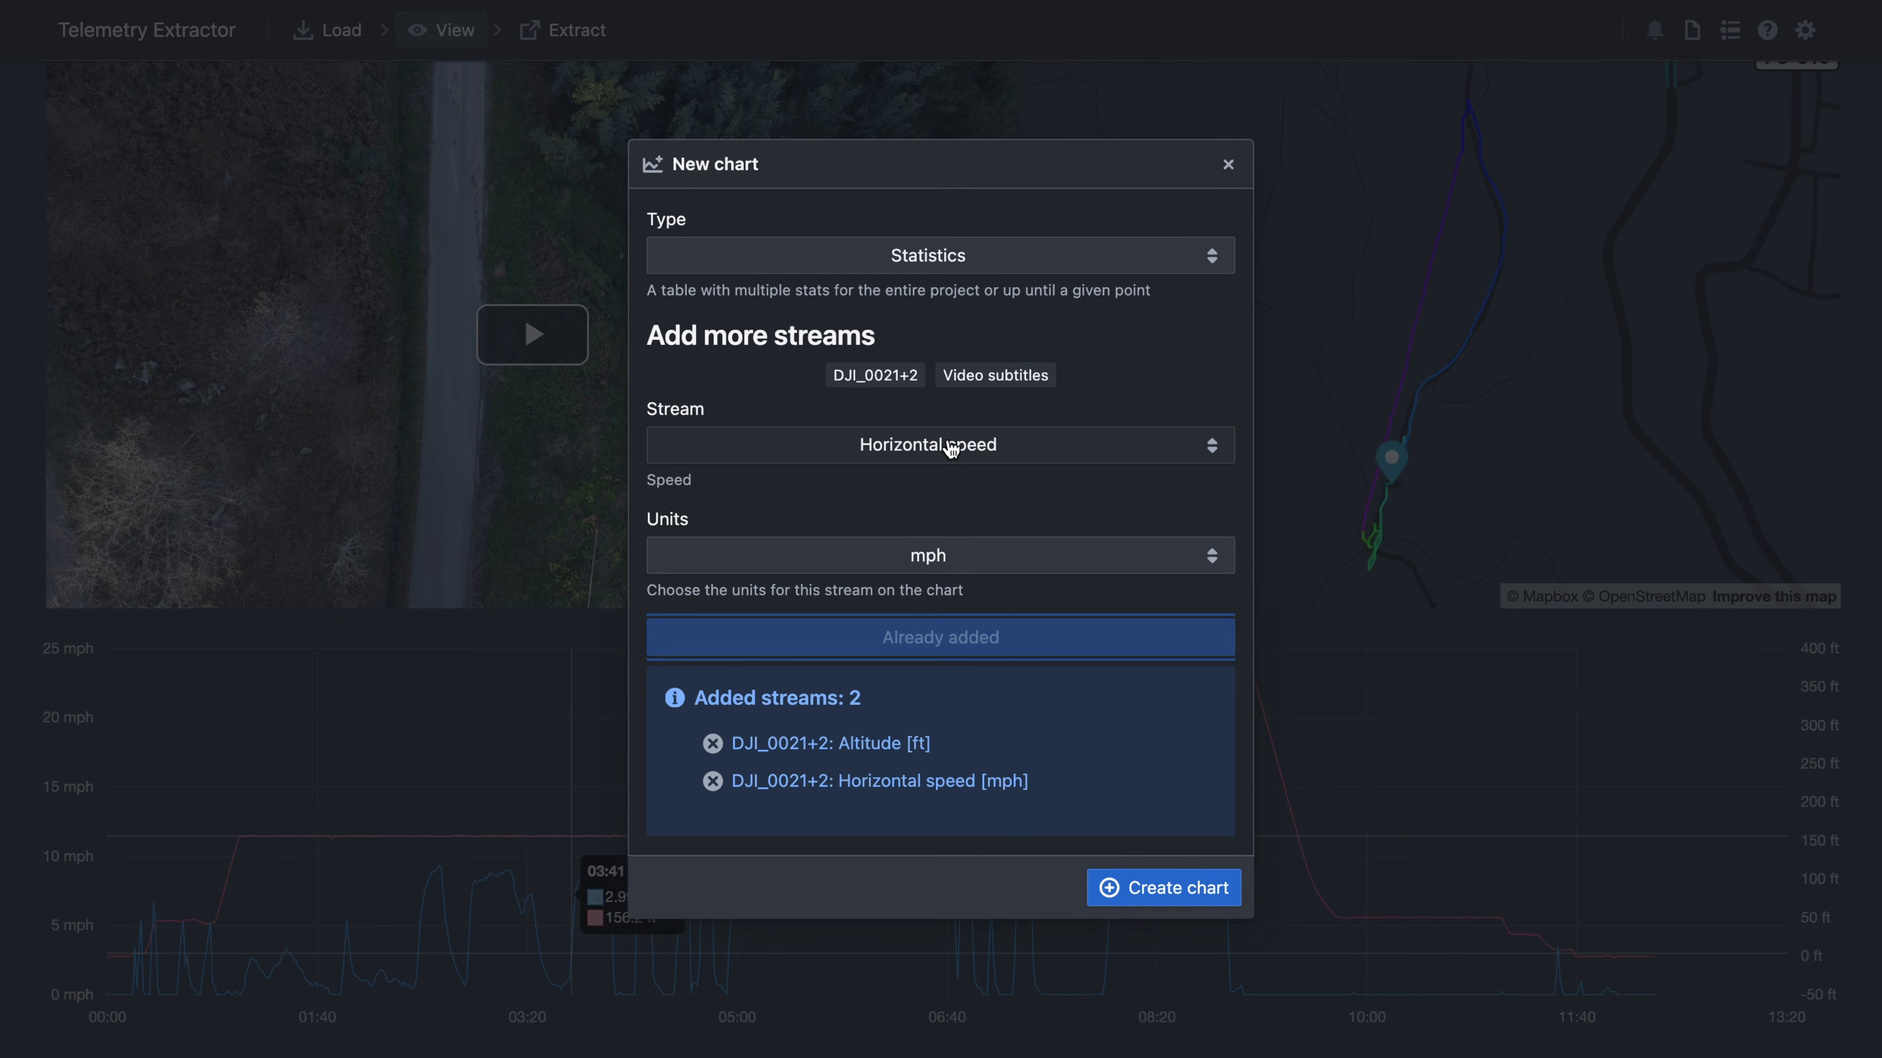
# - Add Vertical speed and Satellites as further streams and create the Statistics chart
pyautogui.click(955, 447)
pyautogui.click(885, 479)
pyautogui.click(806, 656)
pyautogui.click(835, 426)
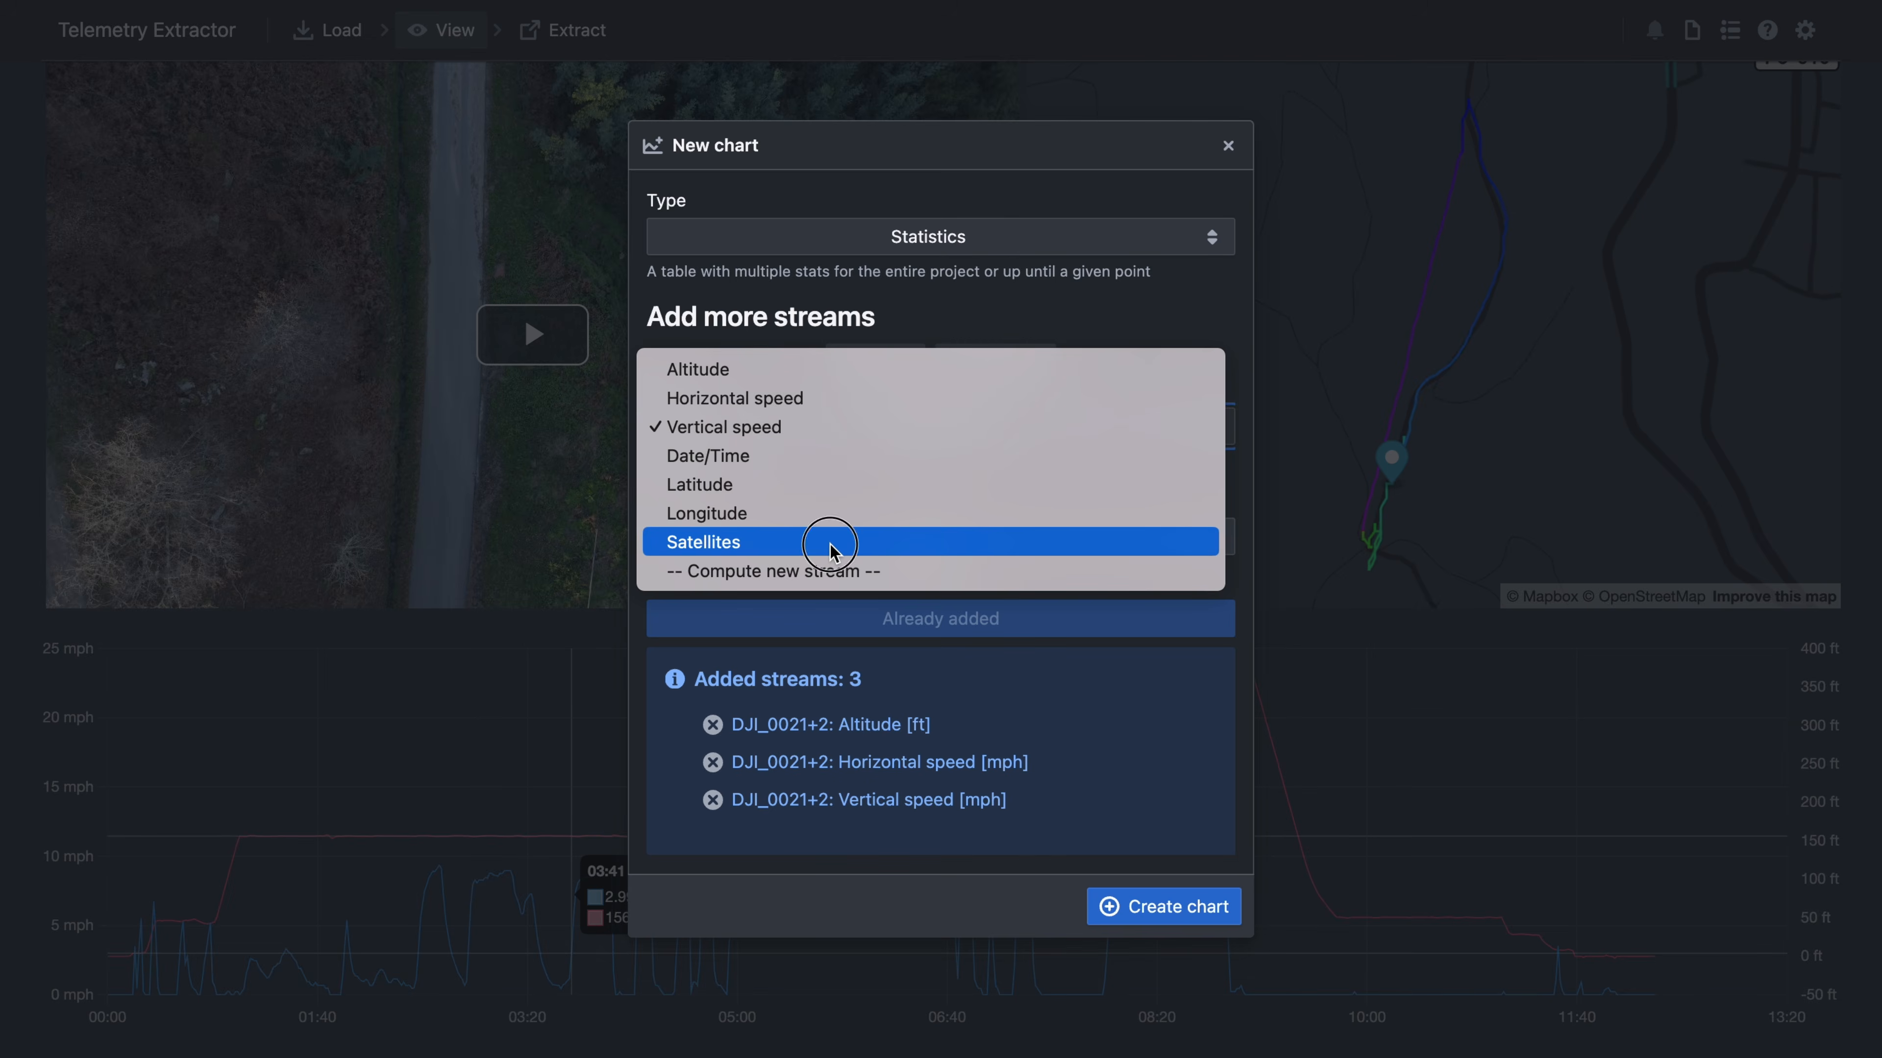
pyautogui.click(834, 542)
pyautogui.click(945, 568)
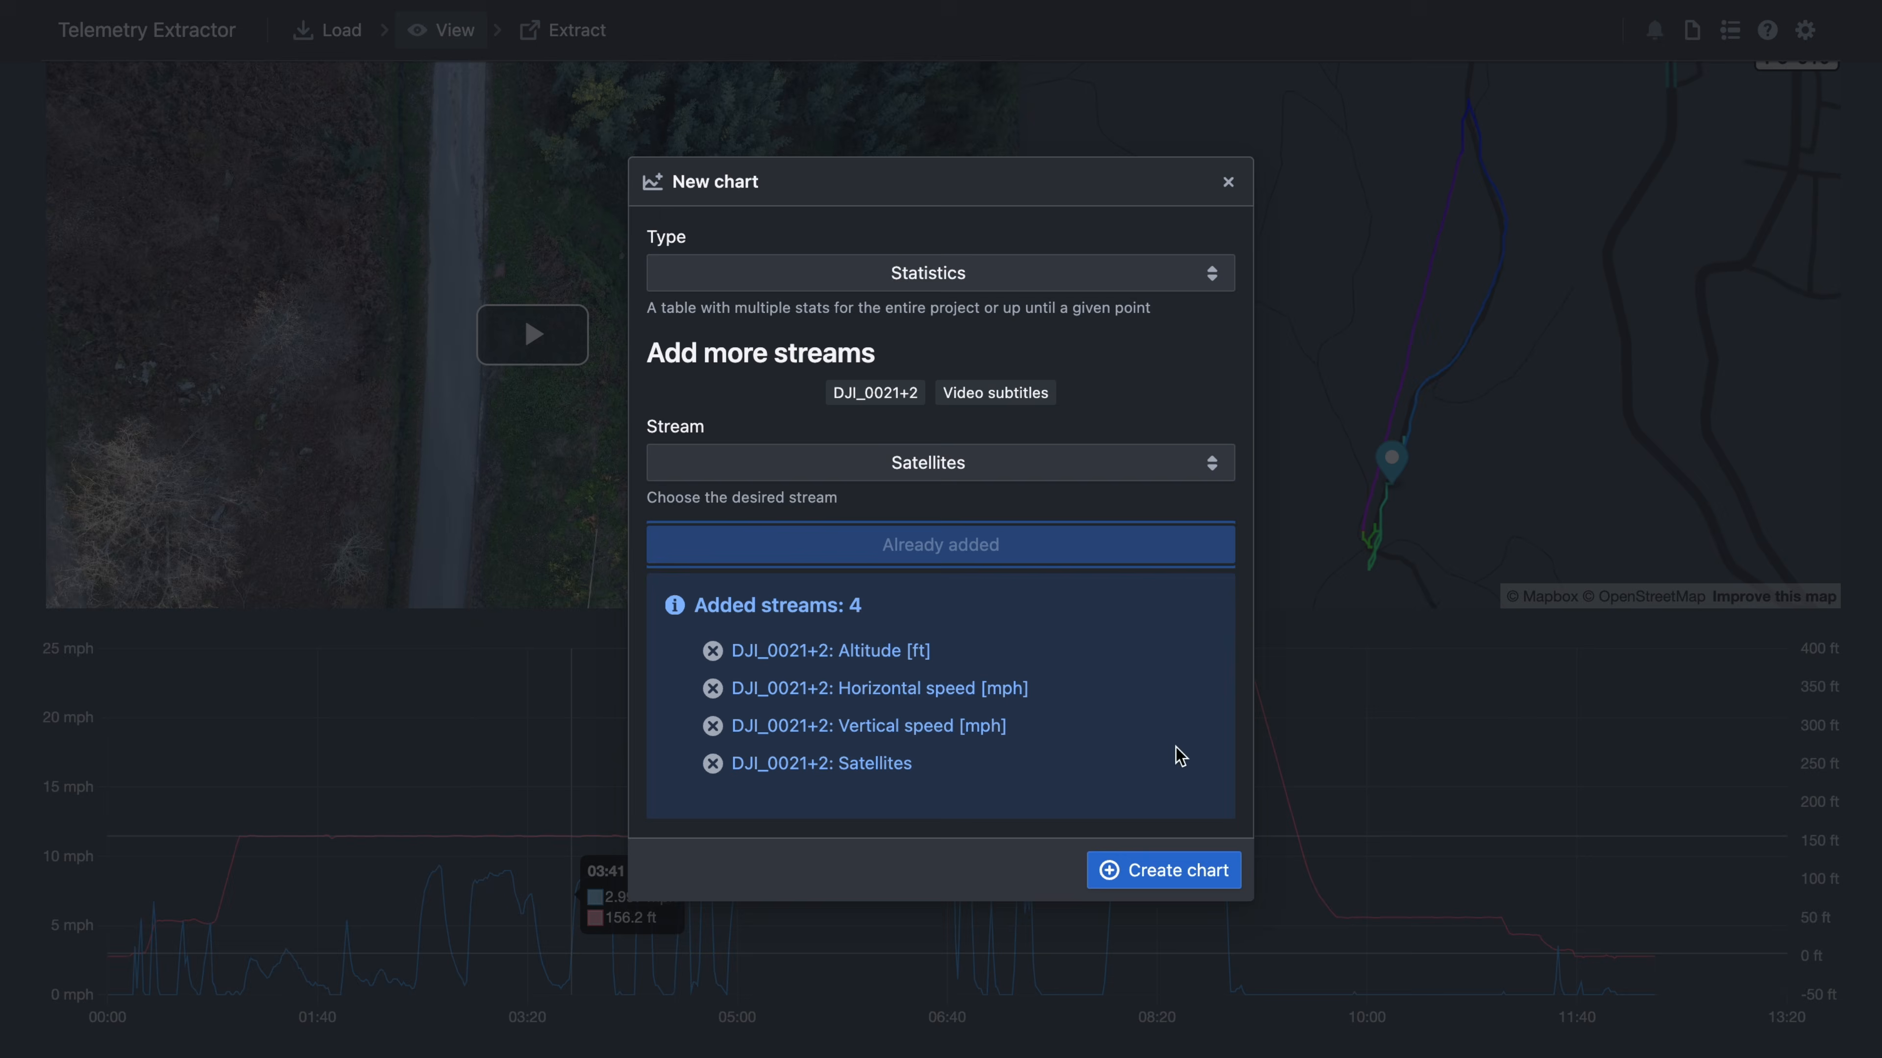
pyautogui.click(1168, 877)
# - Scrub the drone video later into the flight so the statistics update, then begin another chart
pyautogui.moveTo(521, 590); pyautogui.dragTo(726, 596)
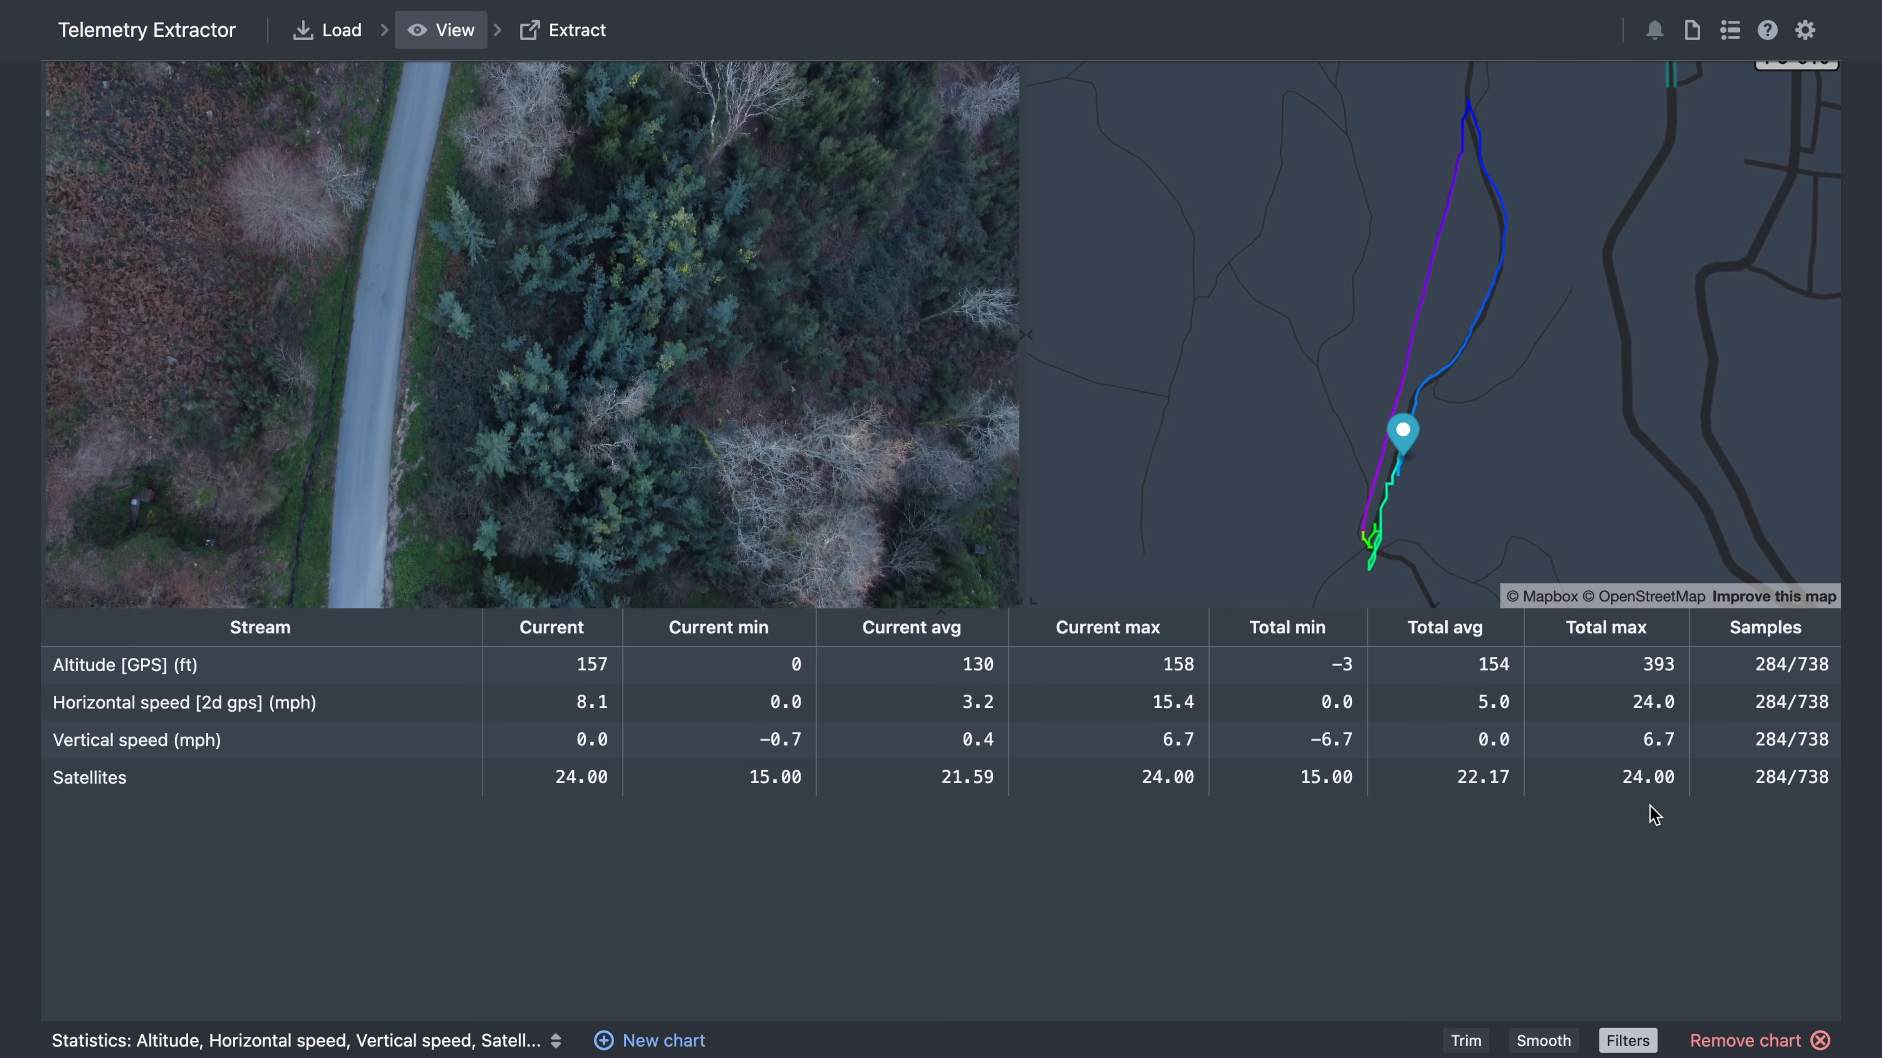
pyautogui.moveTo(1656, 710)
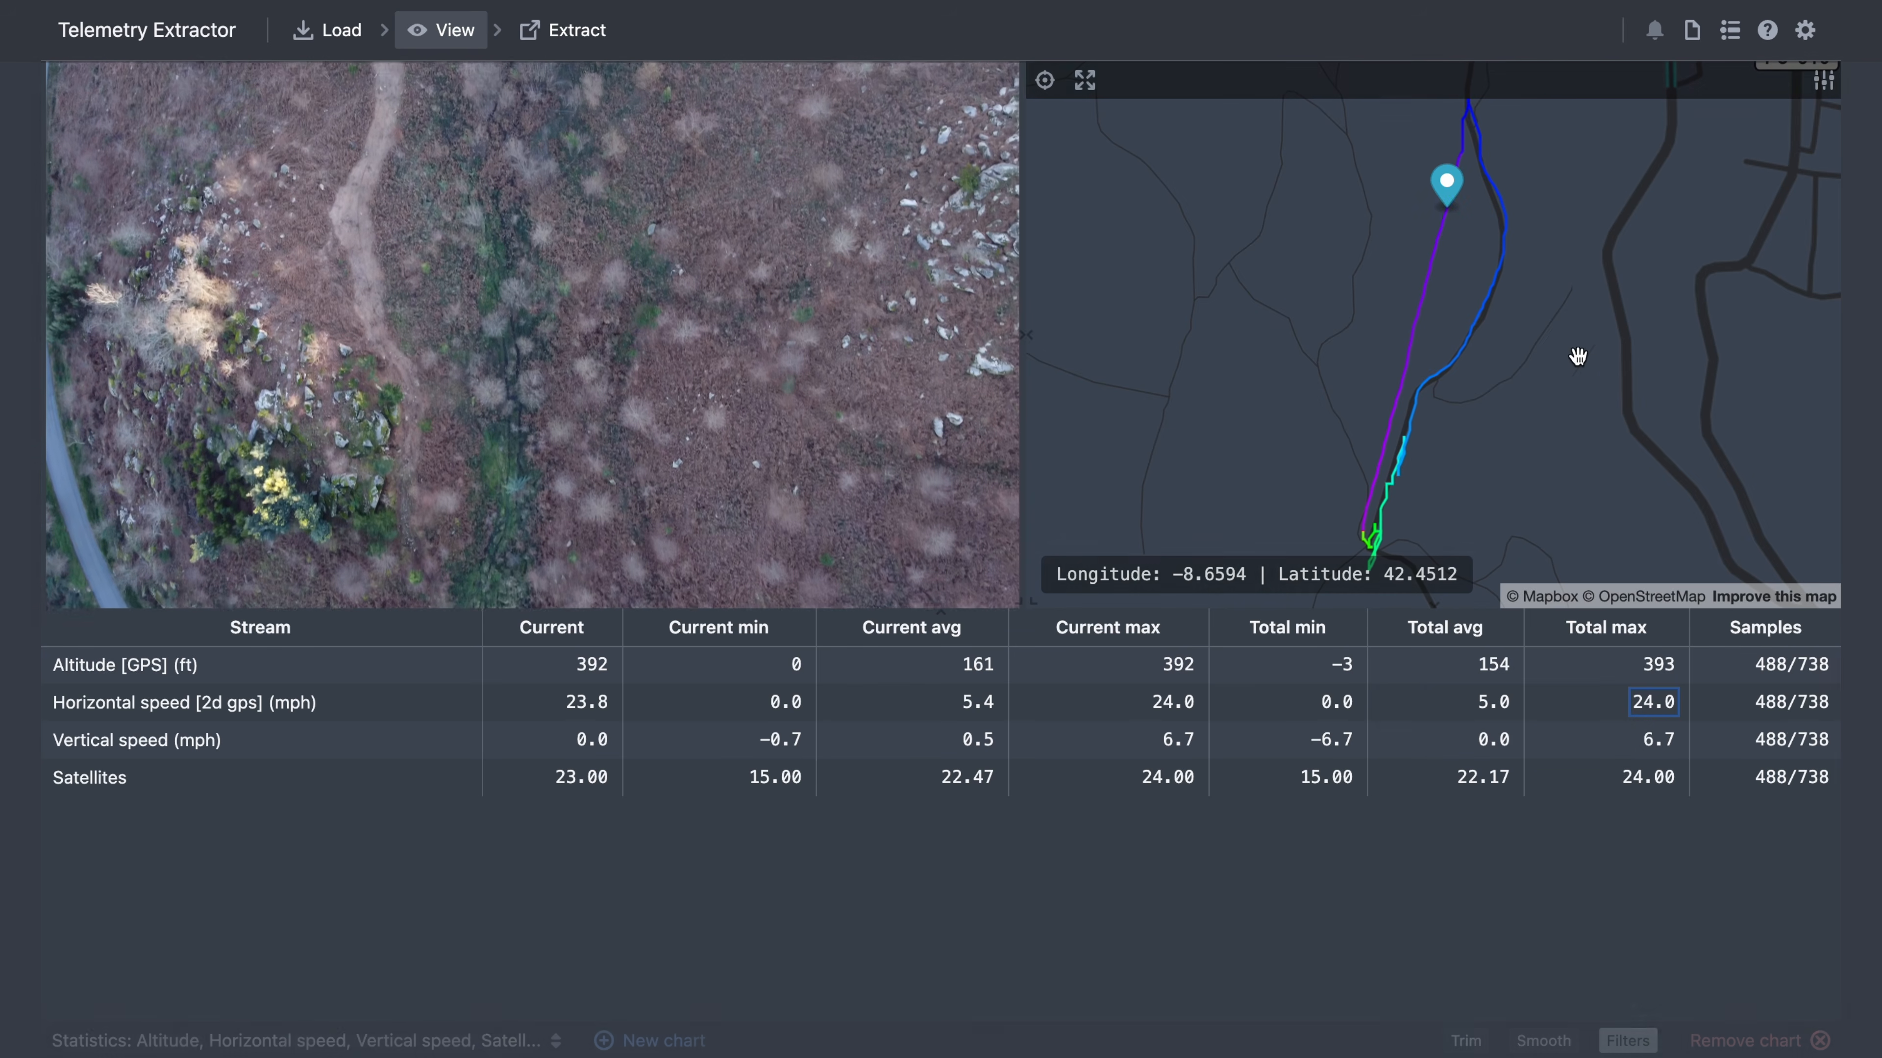
pyautogui.click(621, 1042)
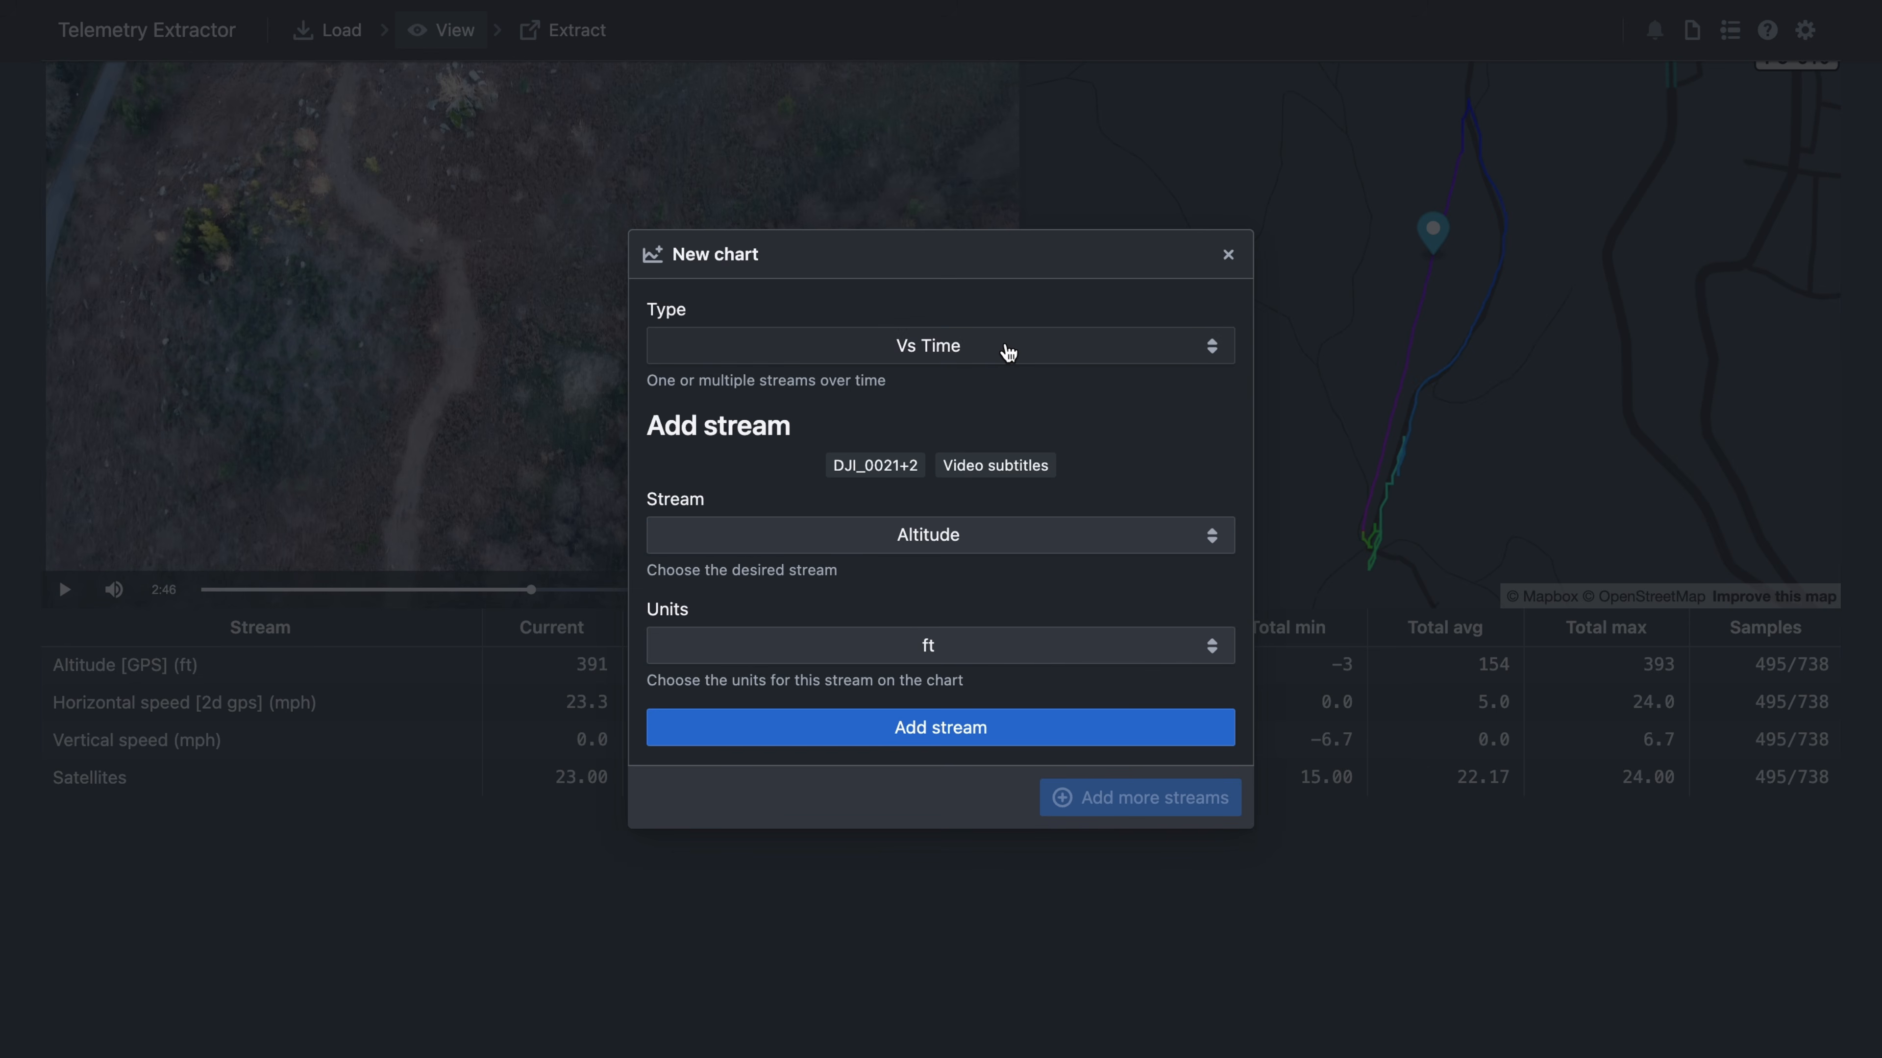
# - Keep the Vs Time chart type and compute a Bearing direction stream
pyautogui.click(1008, 352)
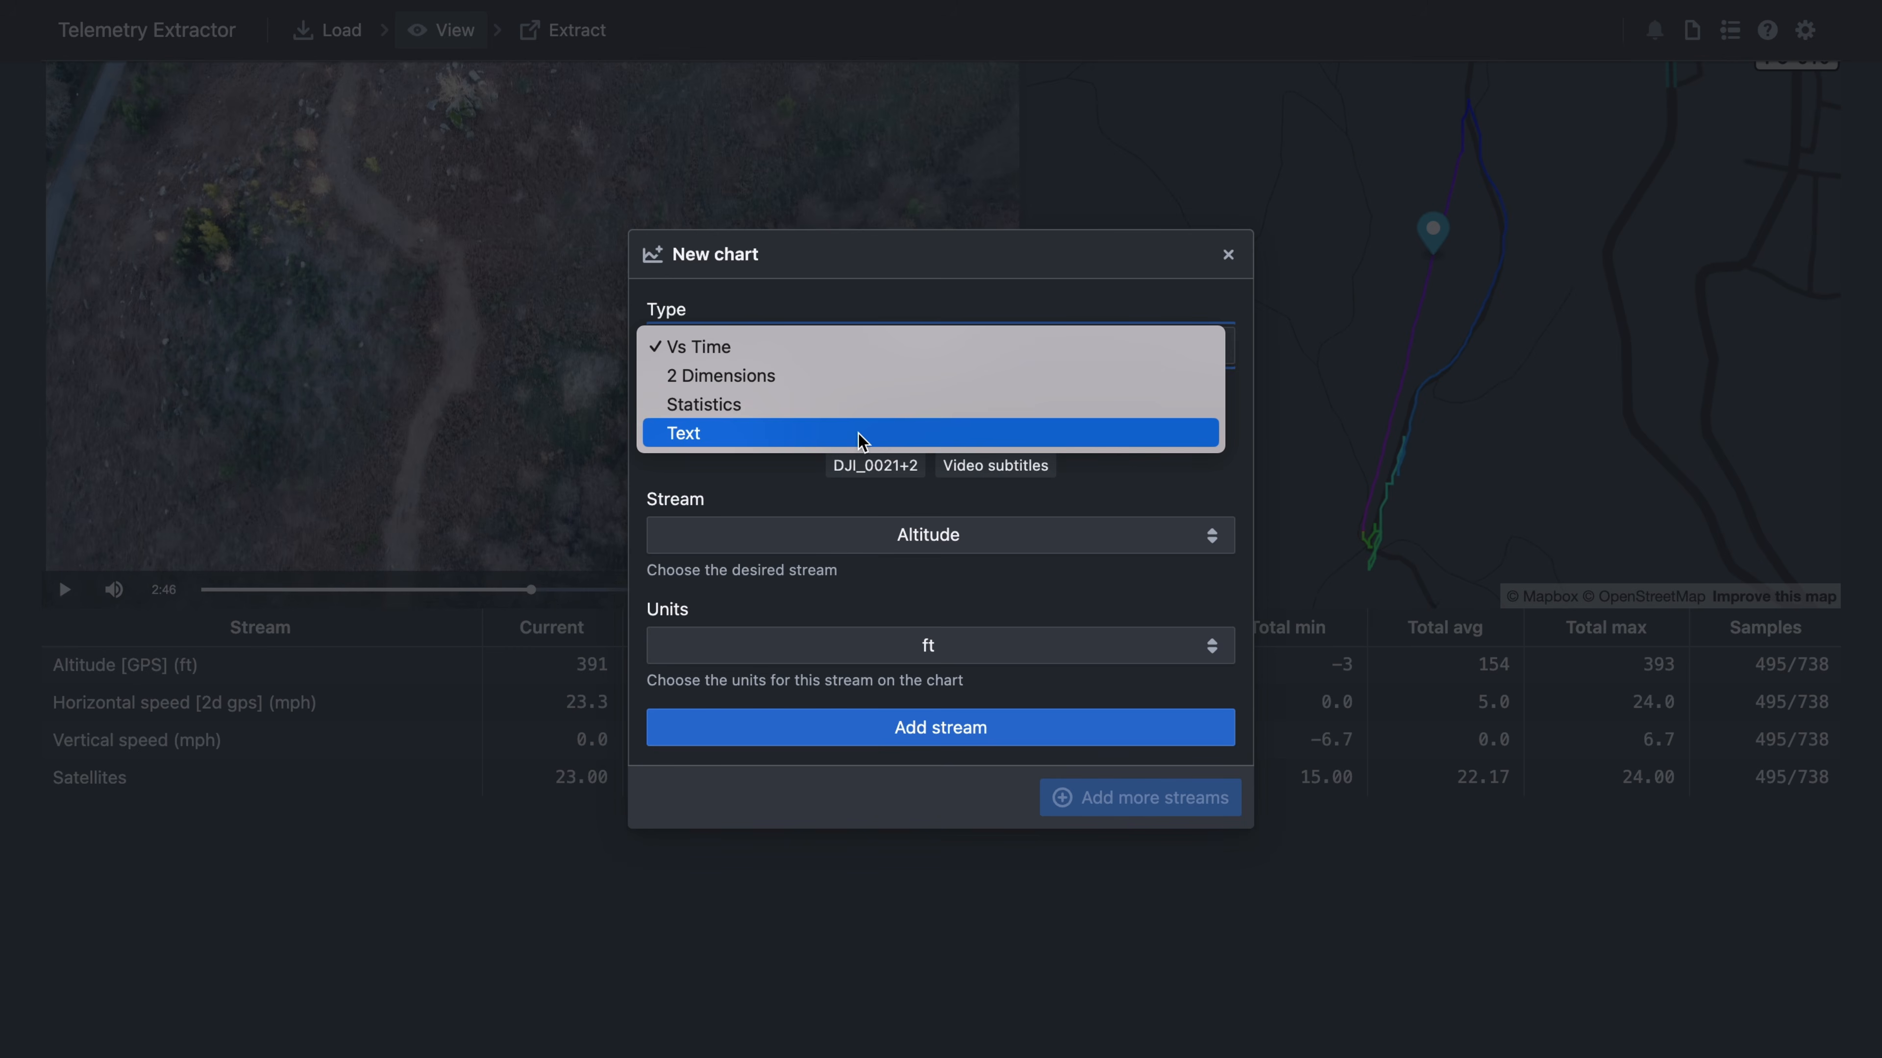
pyautogui.click(910, 271)
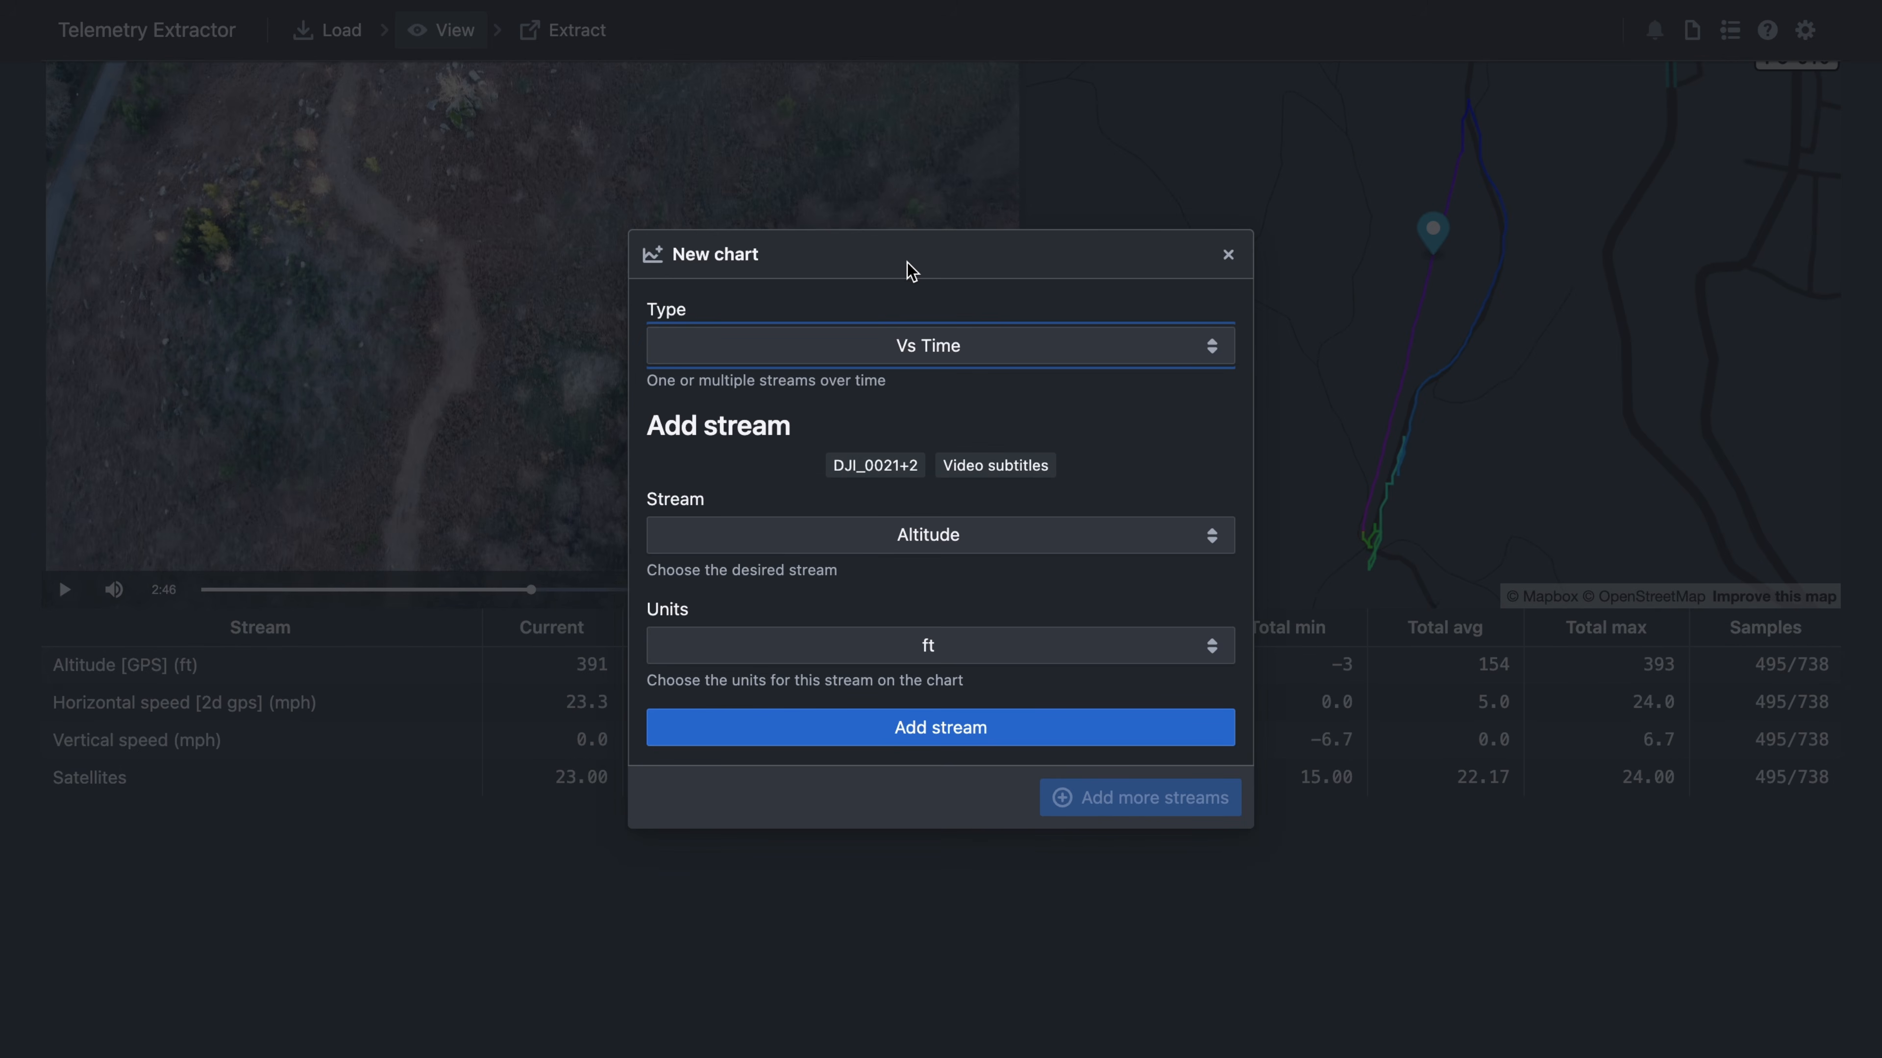
pyautogui.click(1067, 535)
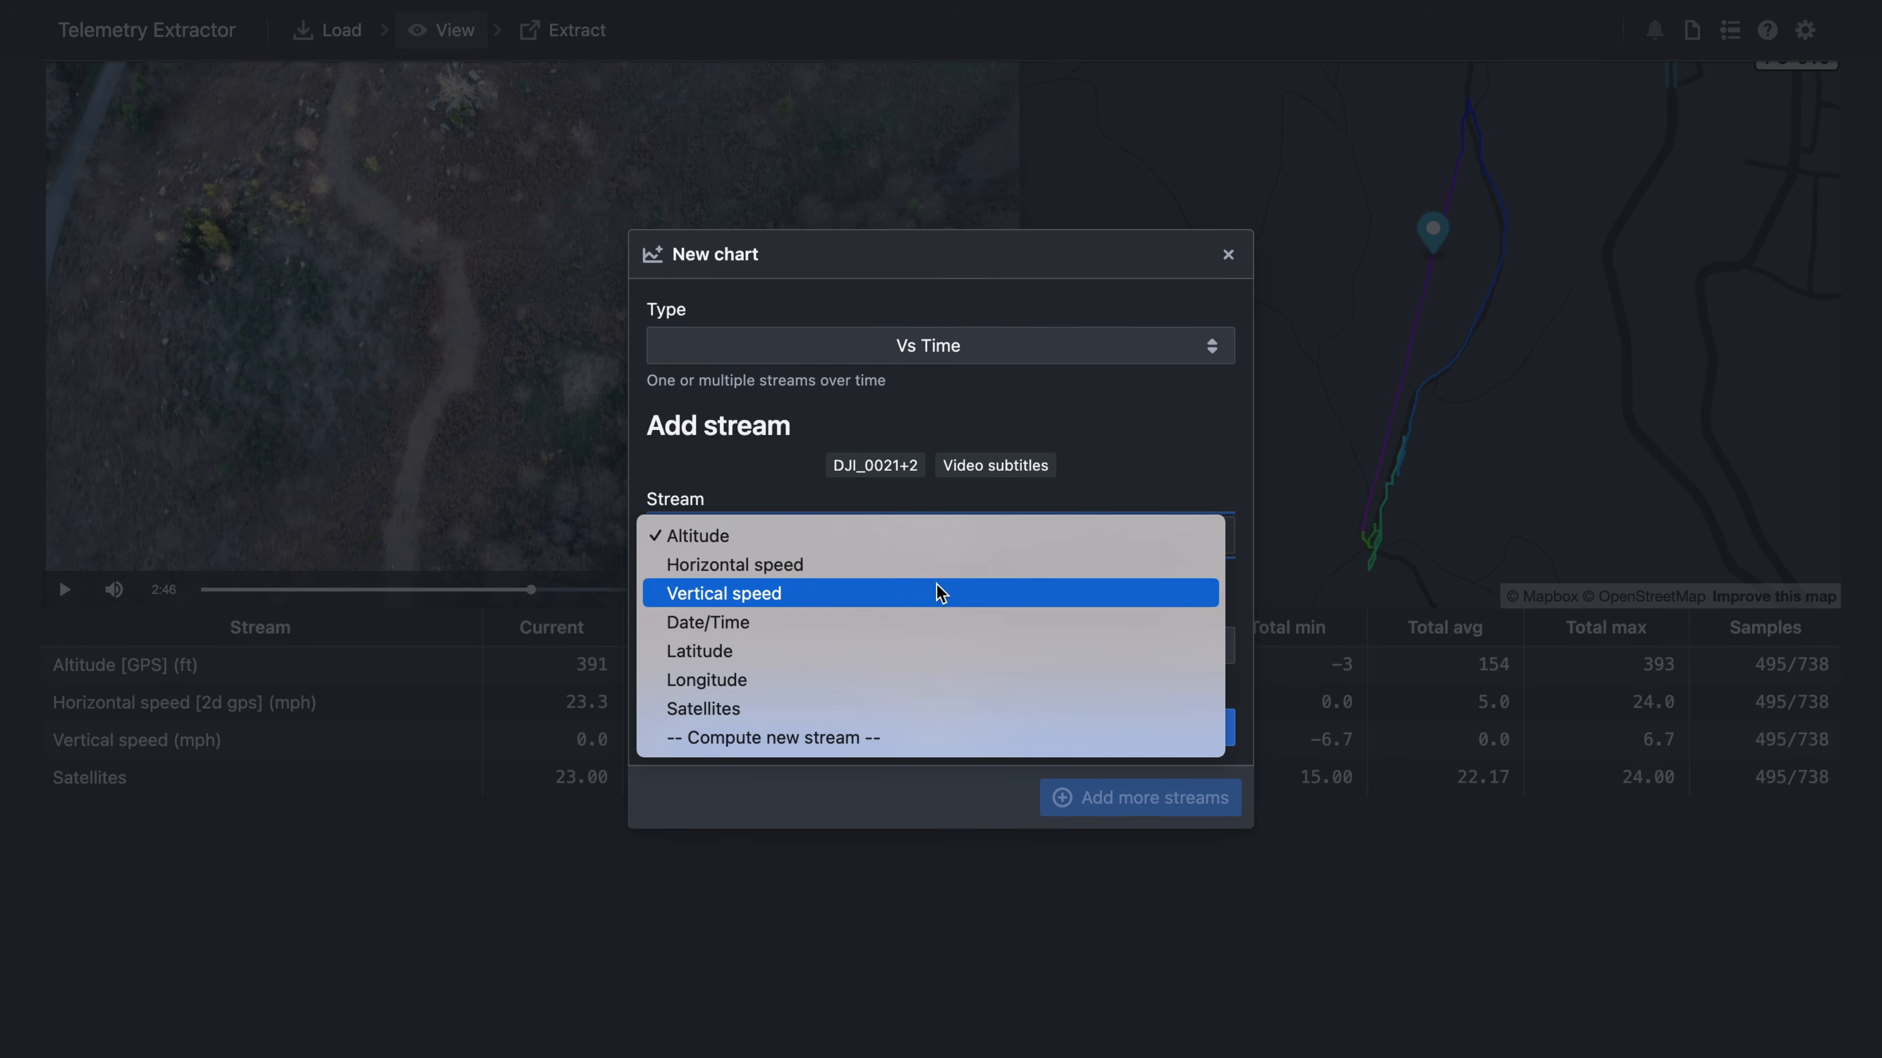
pyautogui.click(854, 738)
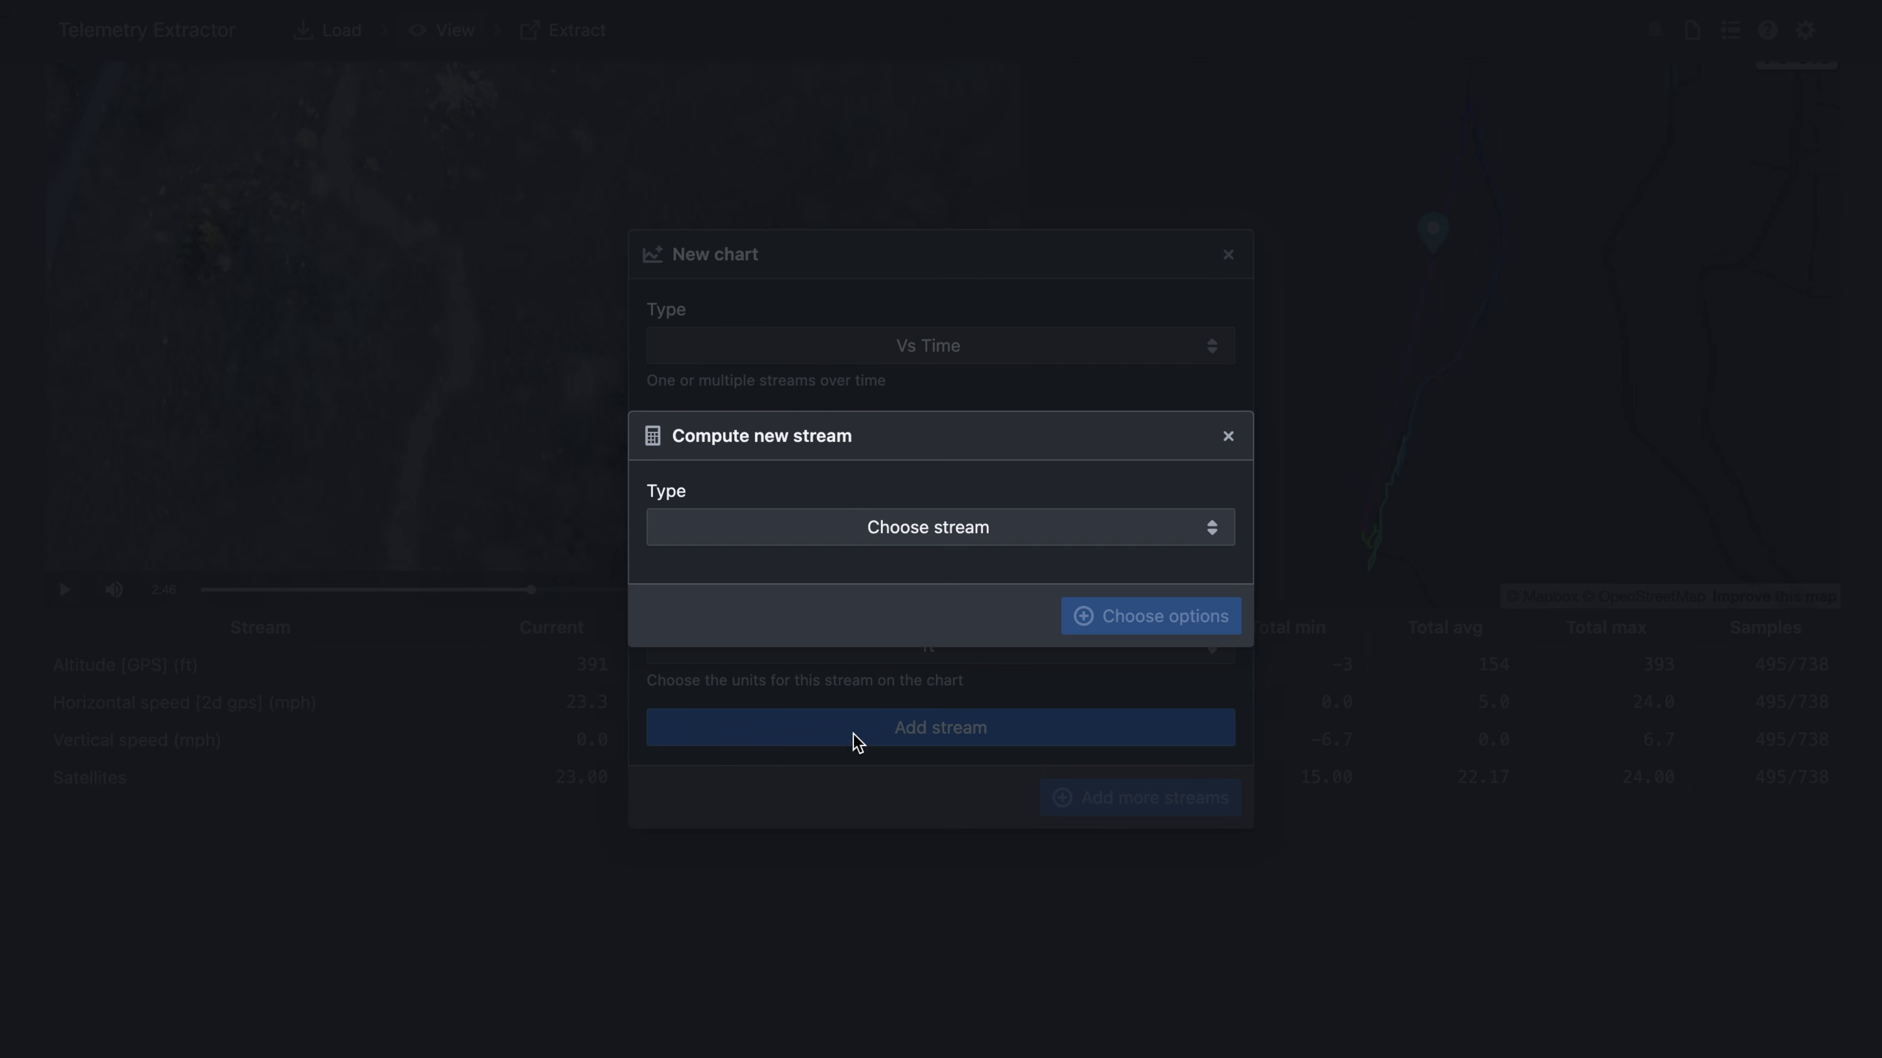
pyautogui.click(1194, 538)
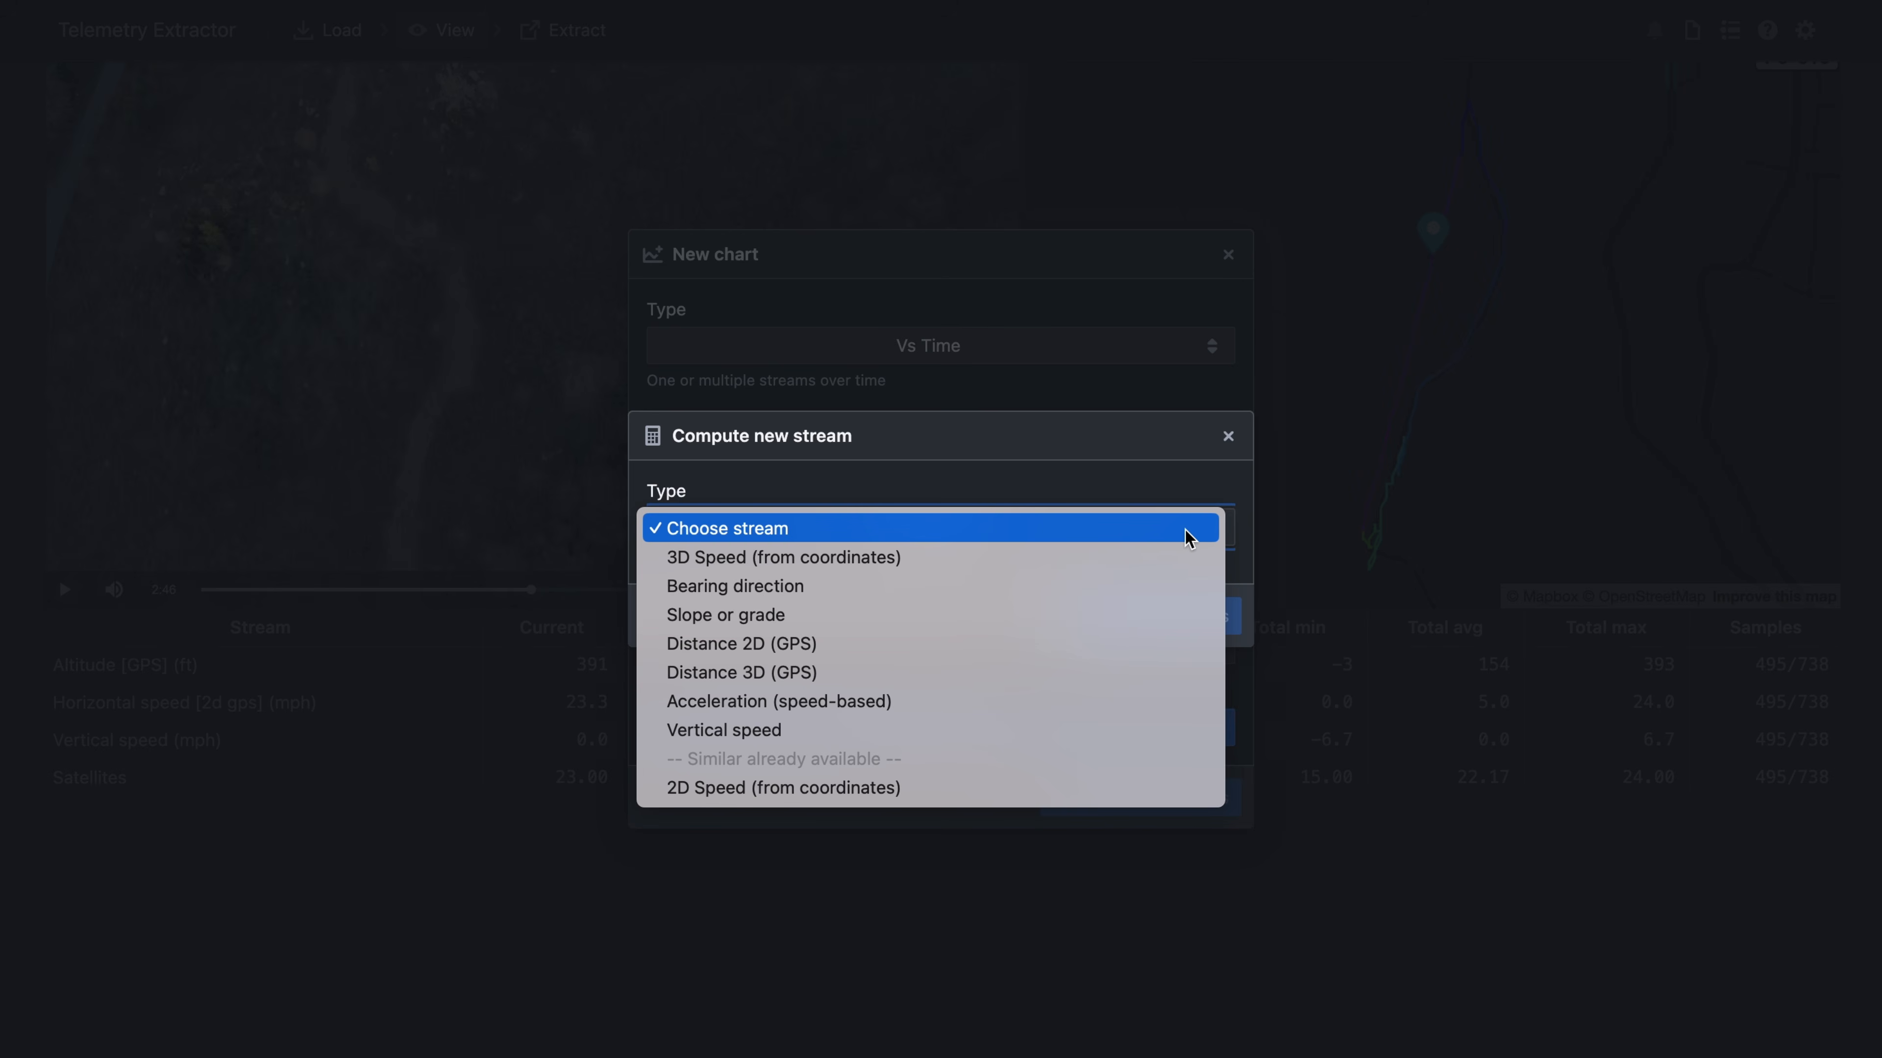
pyautogui.click(978, 586)
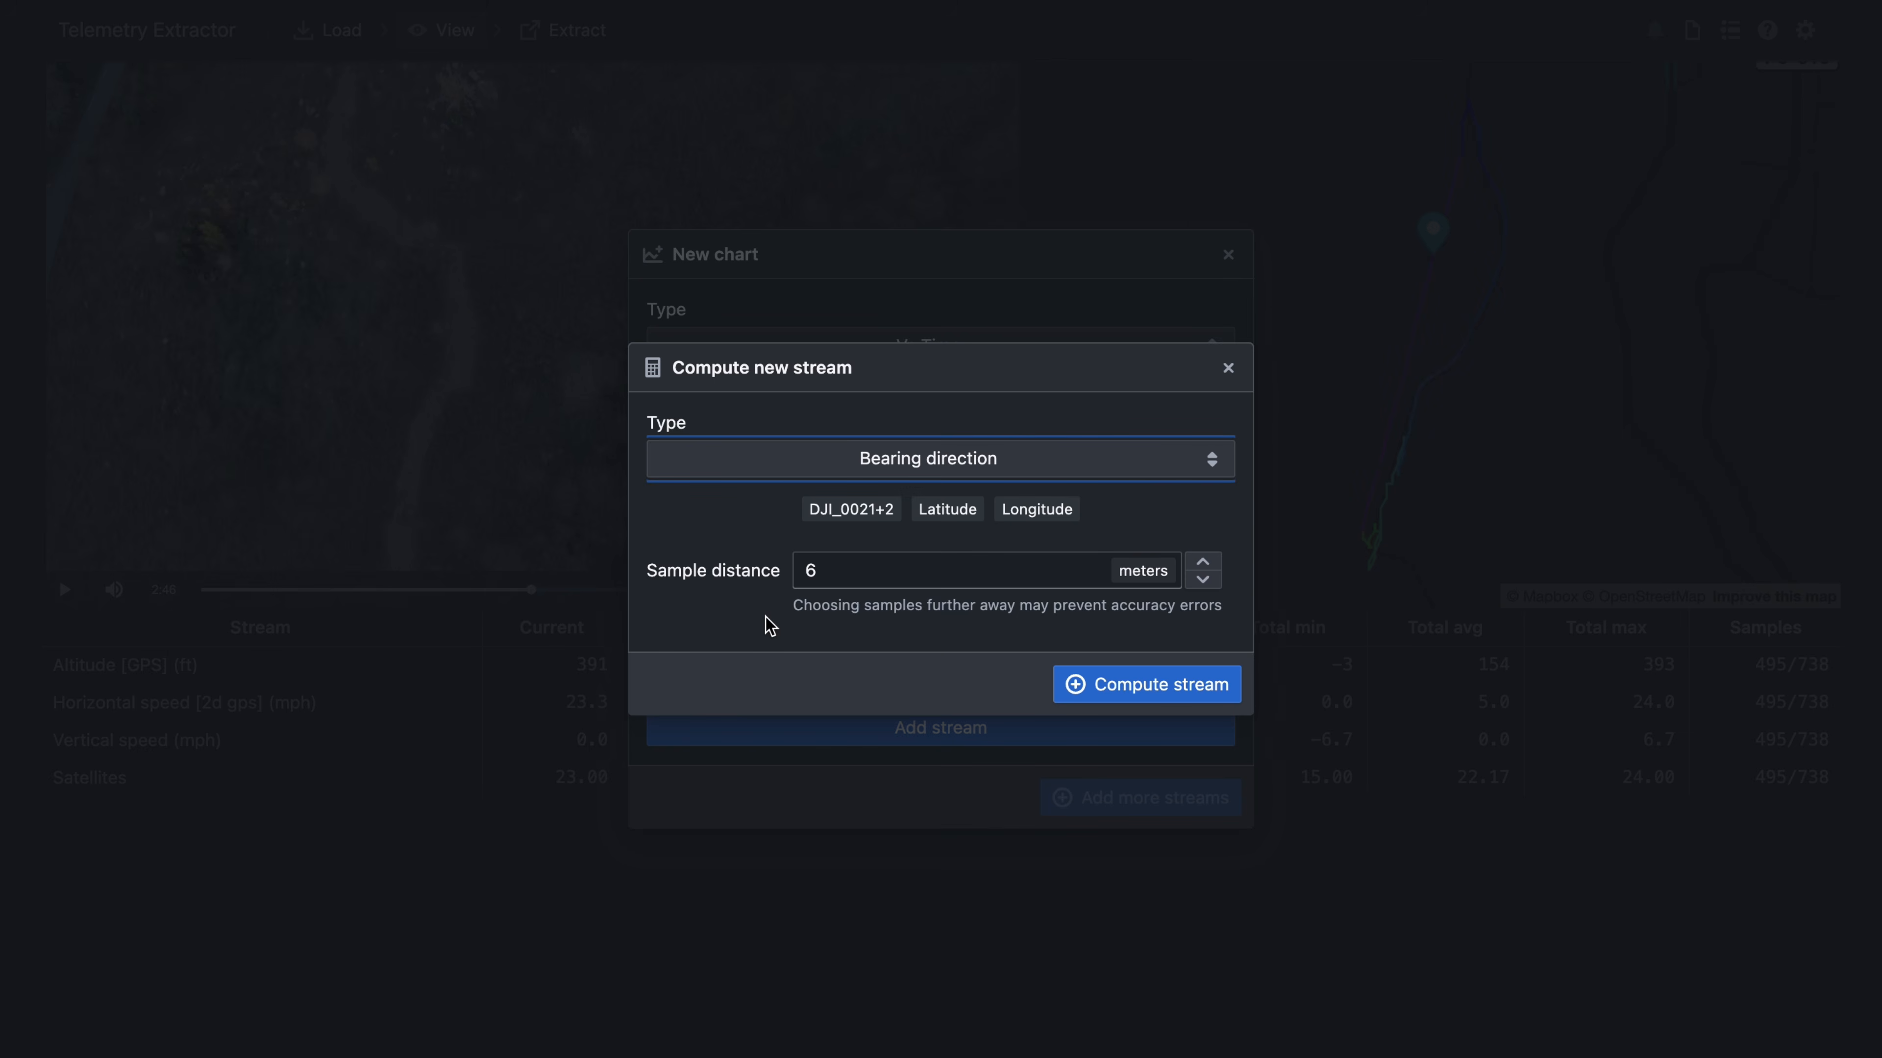
pyautogui.click(1063, 685)
# - Compute a second derived stream, Distance 3D (GPS)
pyautogui.click(949, 591)
pyautogui.click(874, 620)
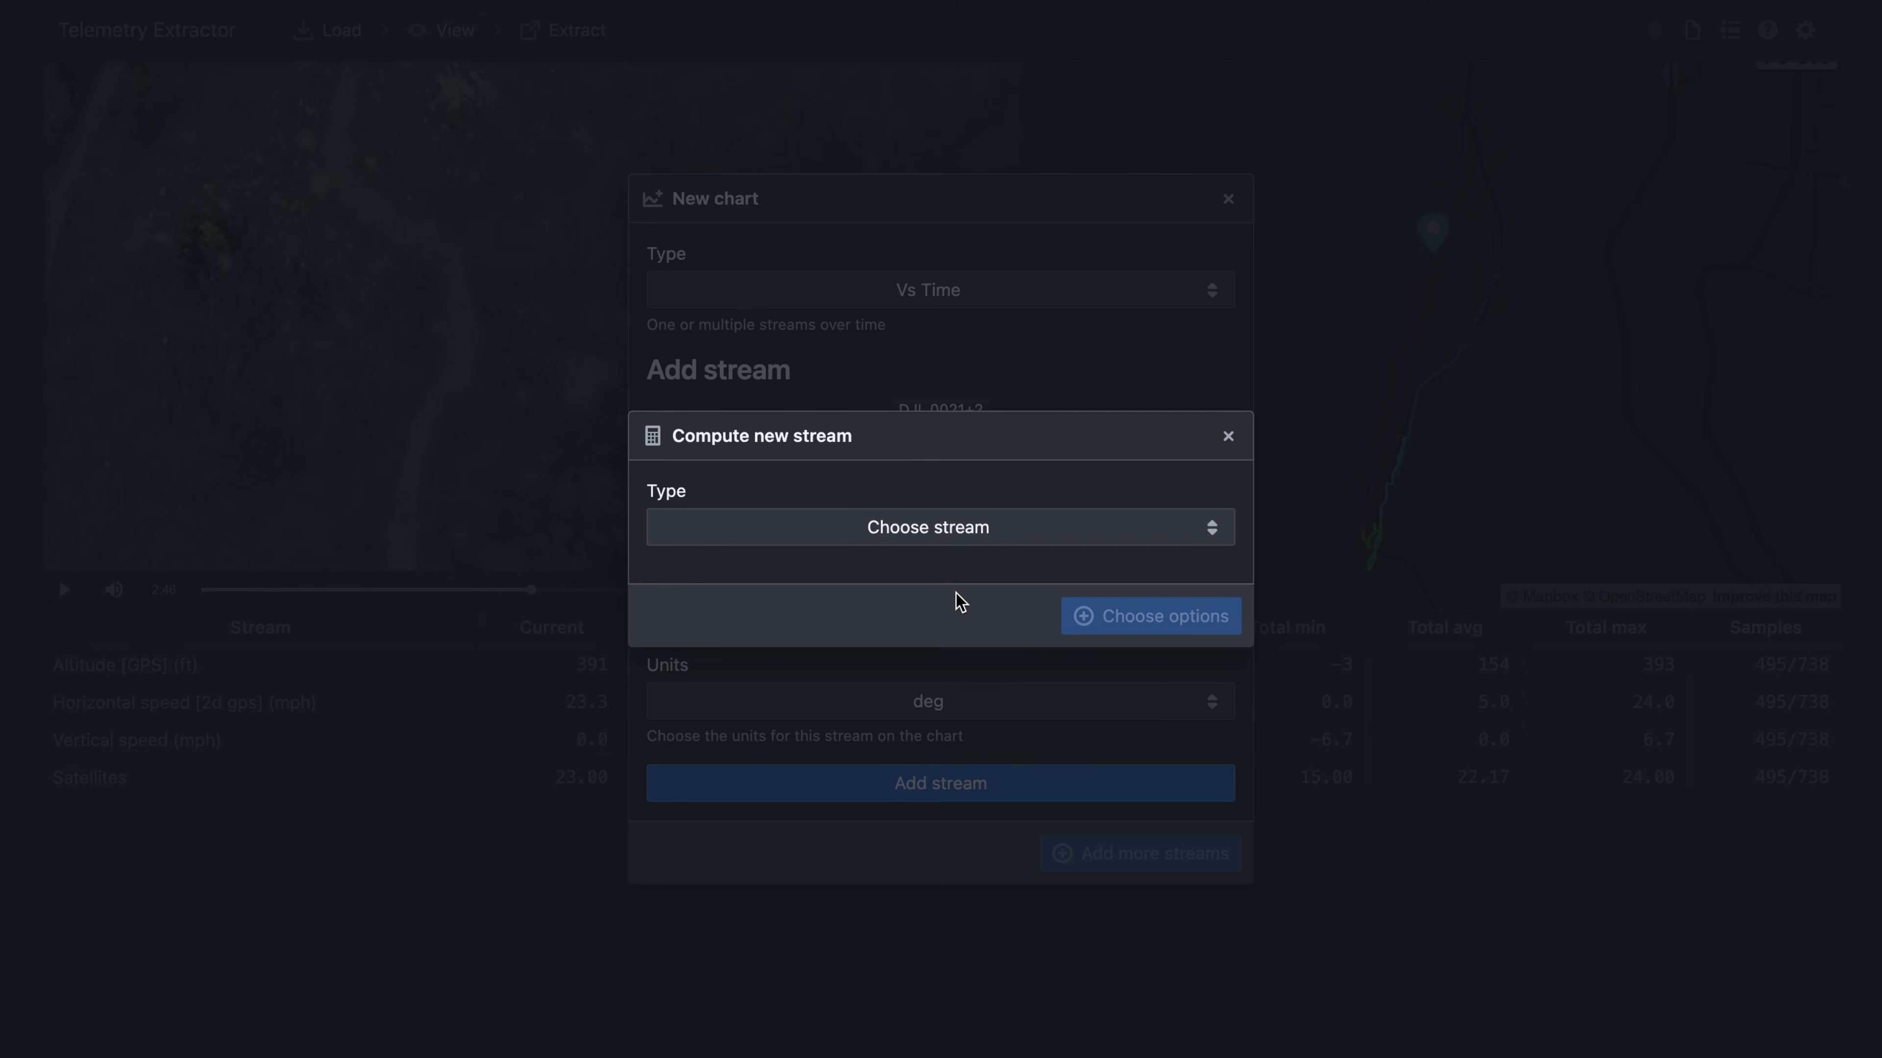
pyautogui.click(952, 531)
pyautogui.click(863, 674)
pyautogui.click(1127, 651)
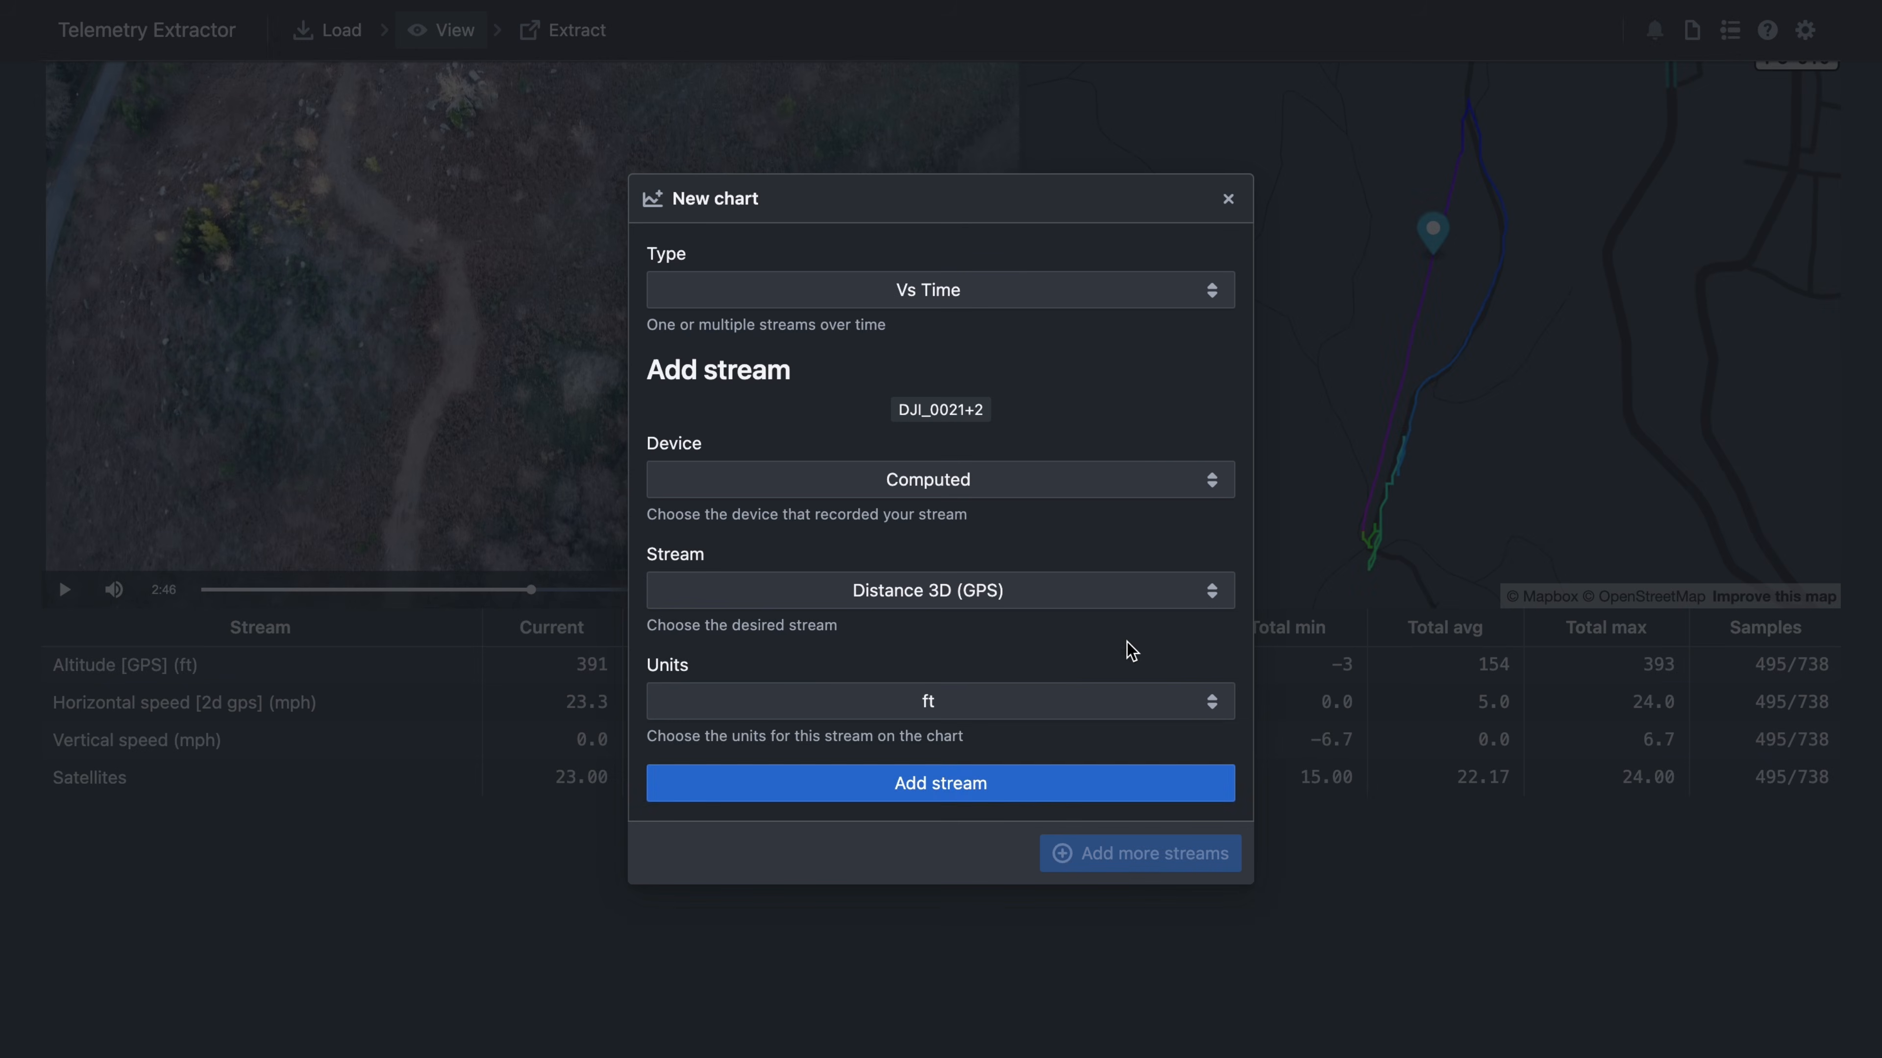
# - Add Distance 3D (GPS) and Bearing direction to the chart and create it
pyautogui.click(943, 799)
pyautogui.click(946, 516)
pyautogui.click(874, 489)
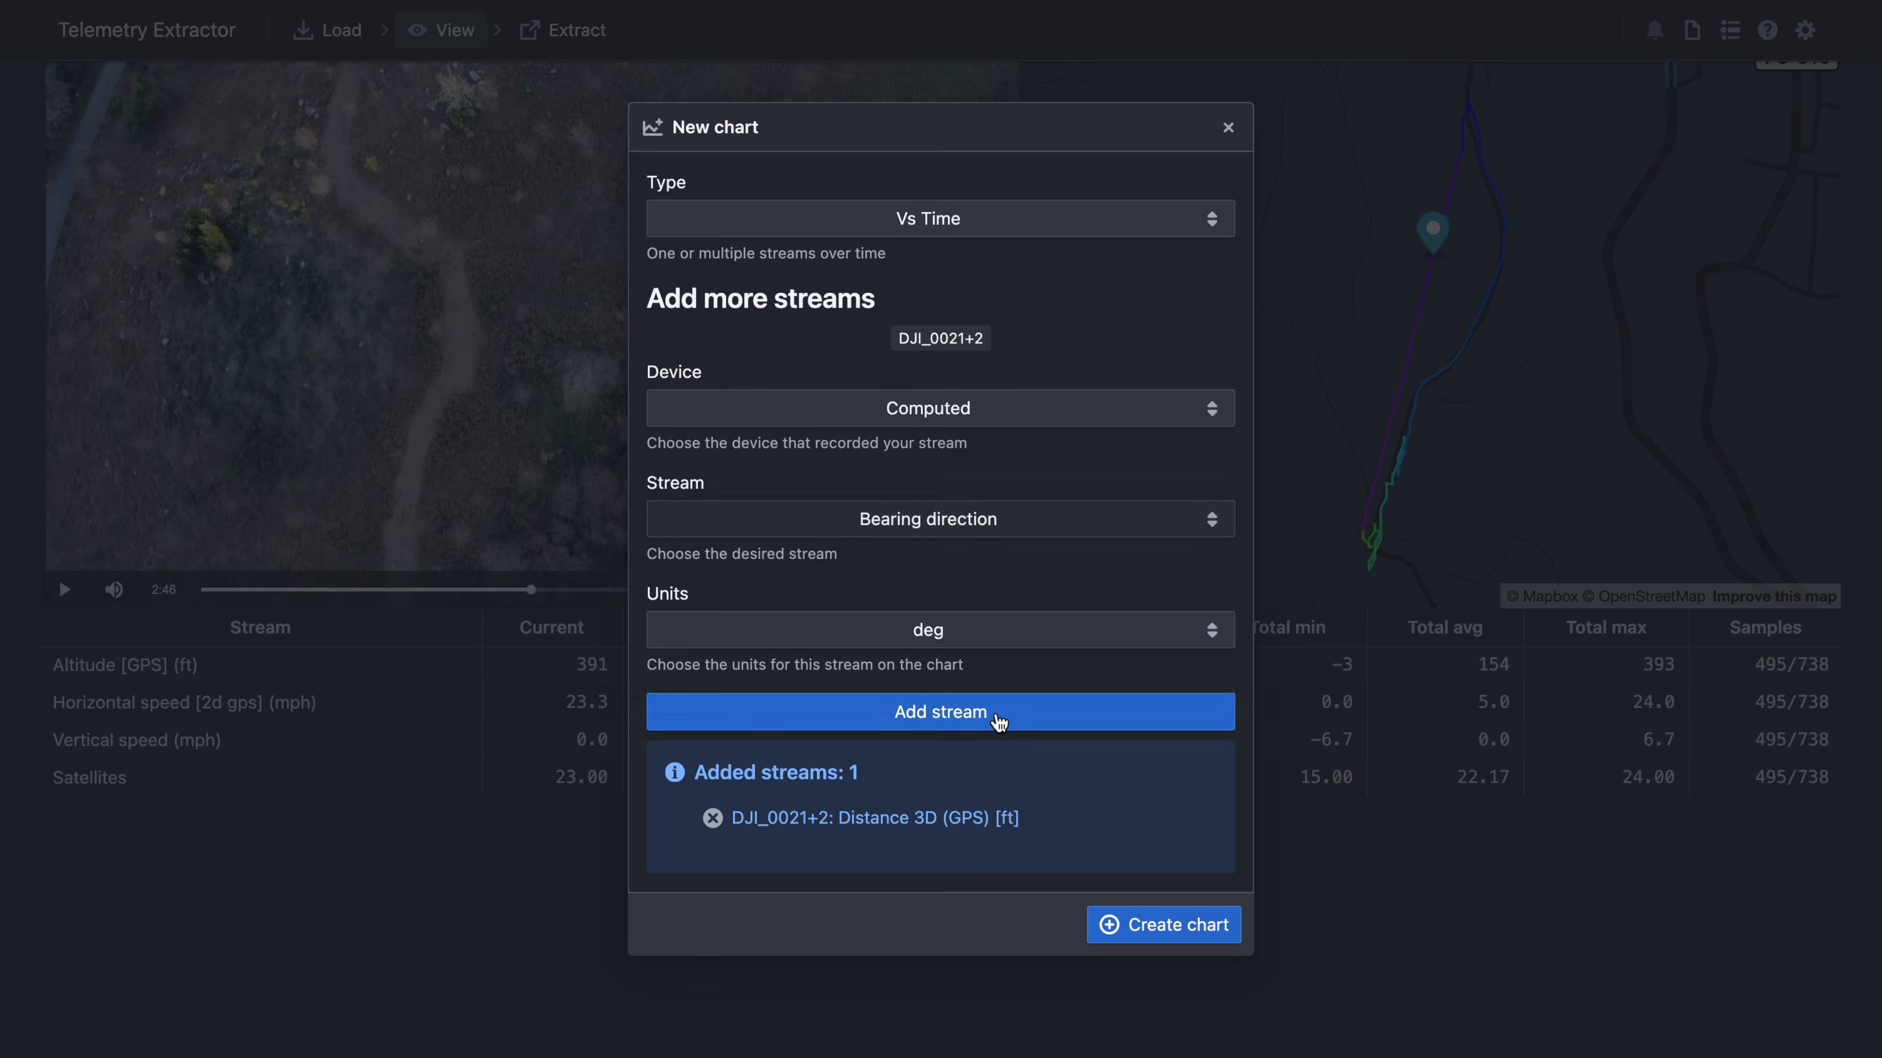
pyautogui.click(999, 715)
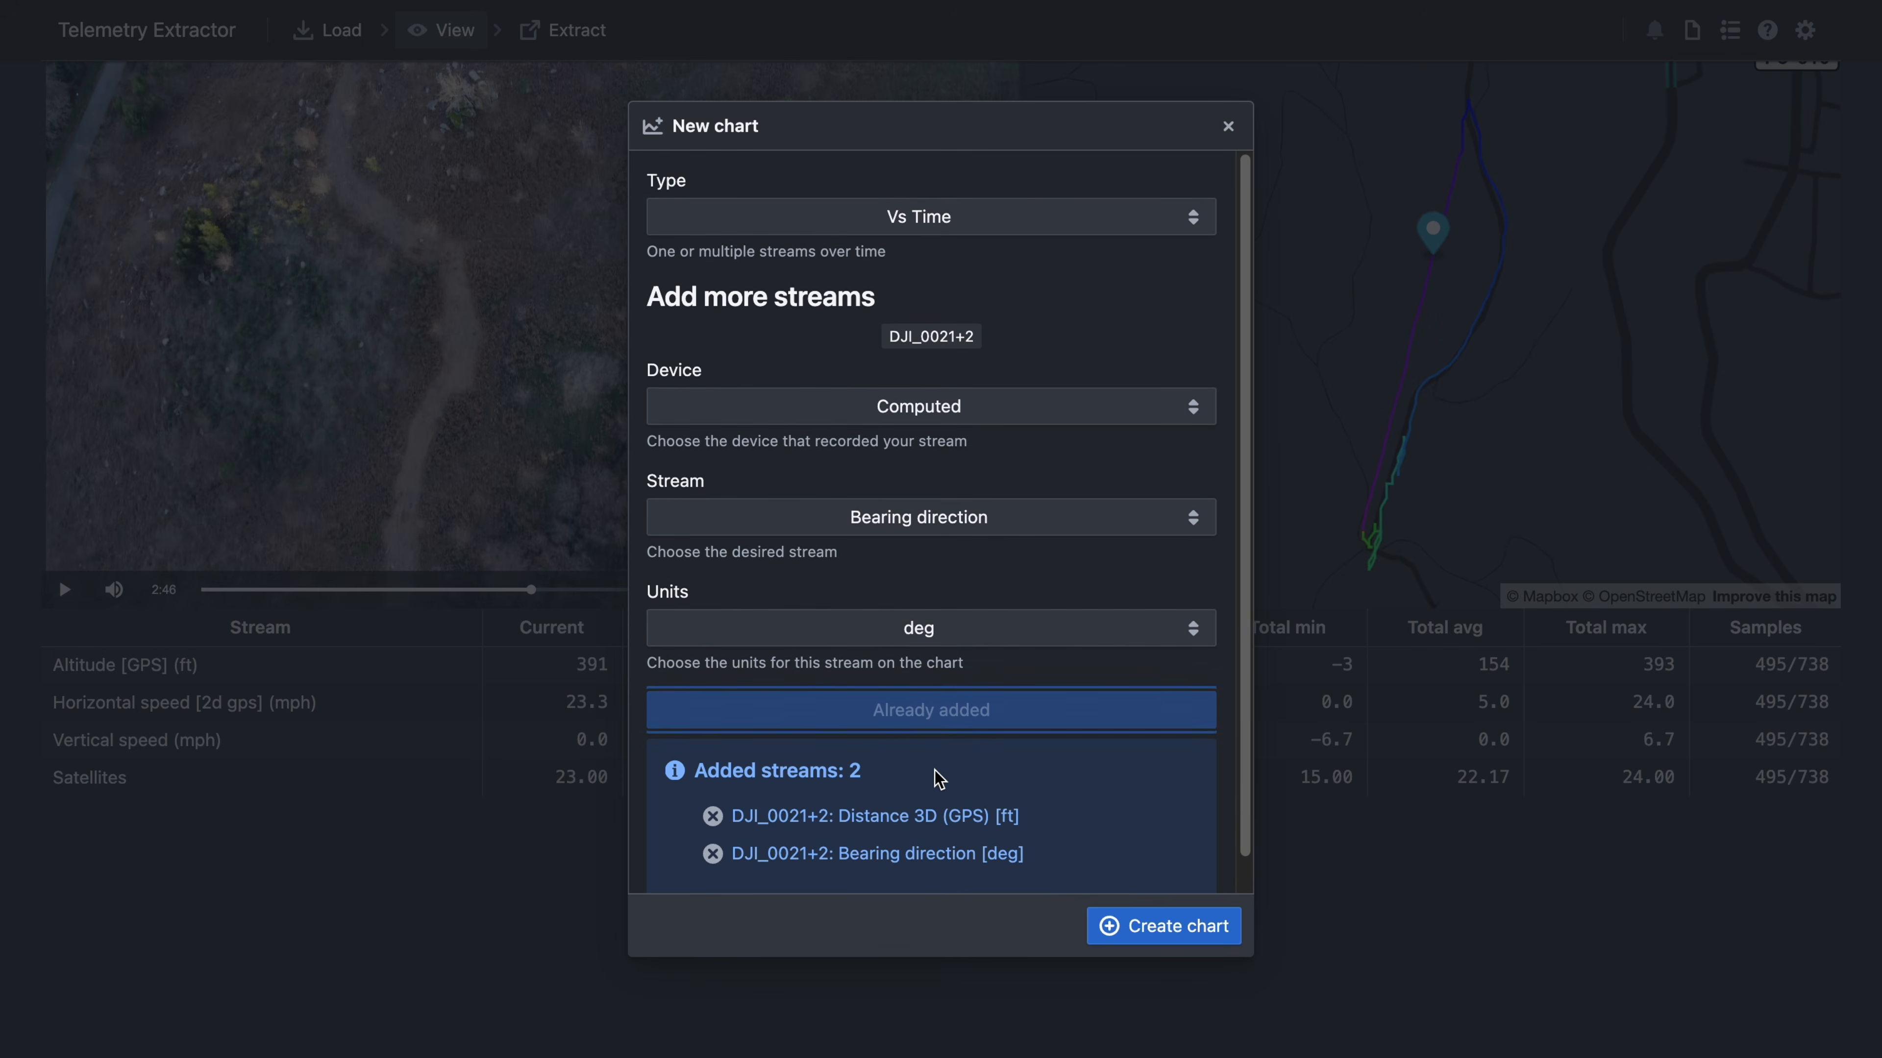
pyautogui.scroll(-1, 963, 801)
pyautogui.click(1119, 927)
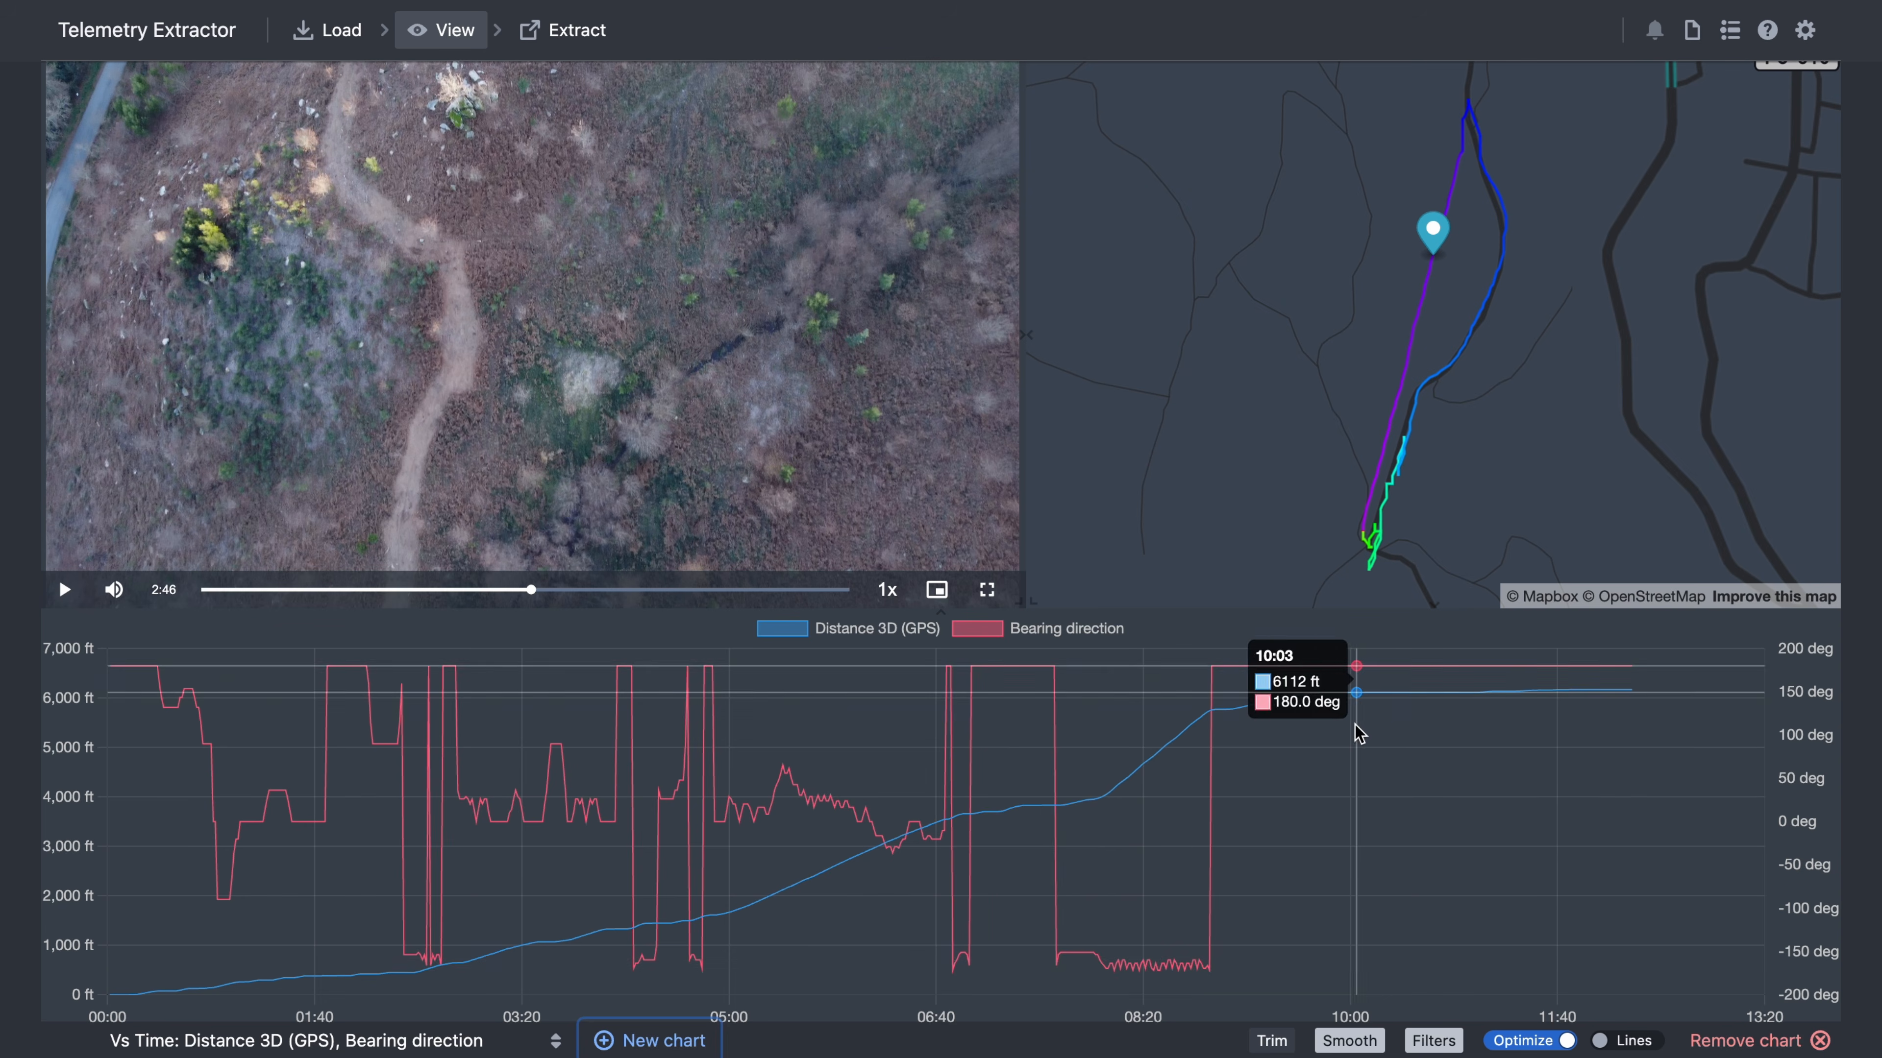
# - Seek the flight to chart points around 08:31 and 07:33, then go to the Extract step
pyautogui.click(1354, 725)
pyautogui.click(1167, 732)
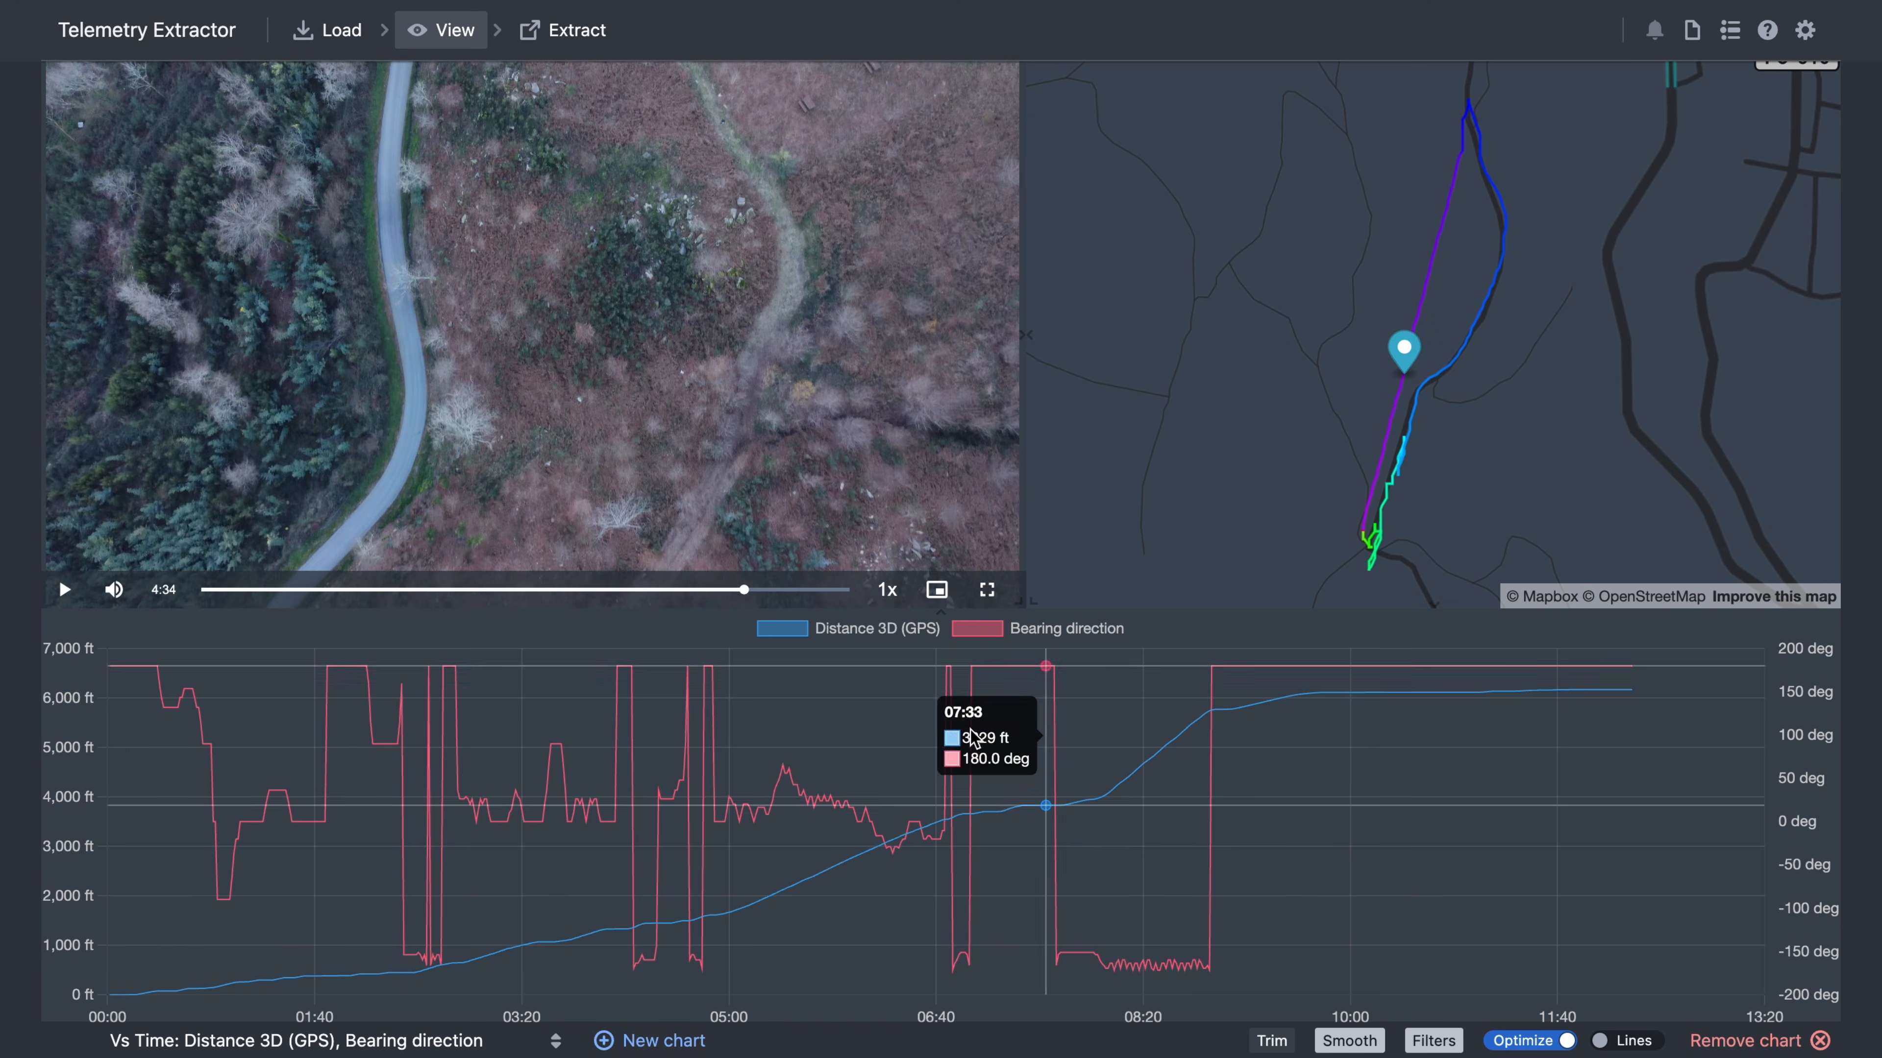
pyautogui.click(975, 737)
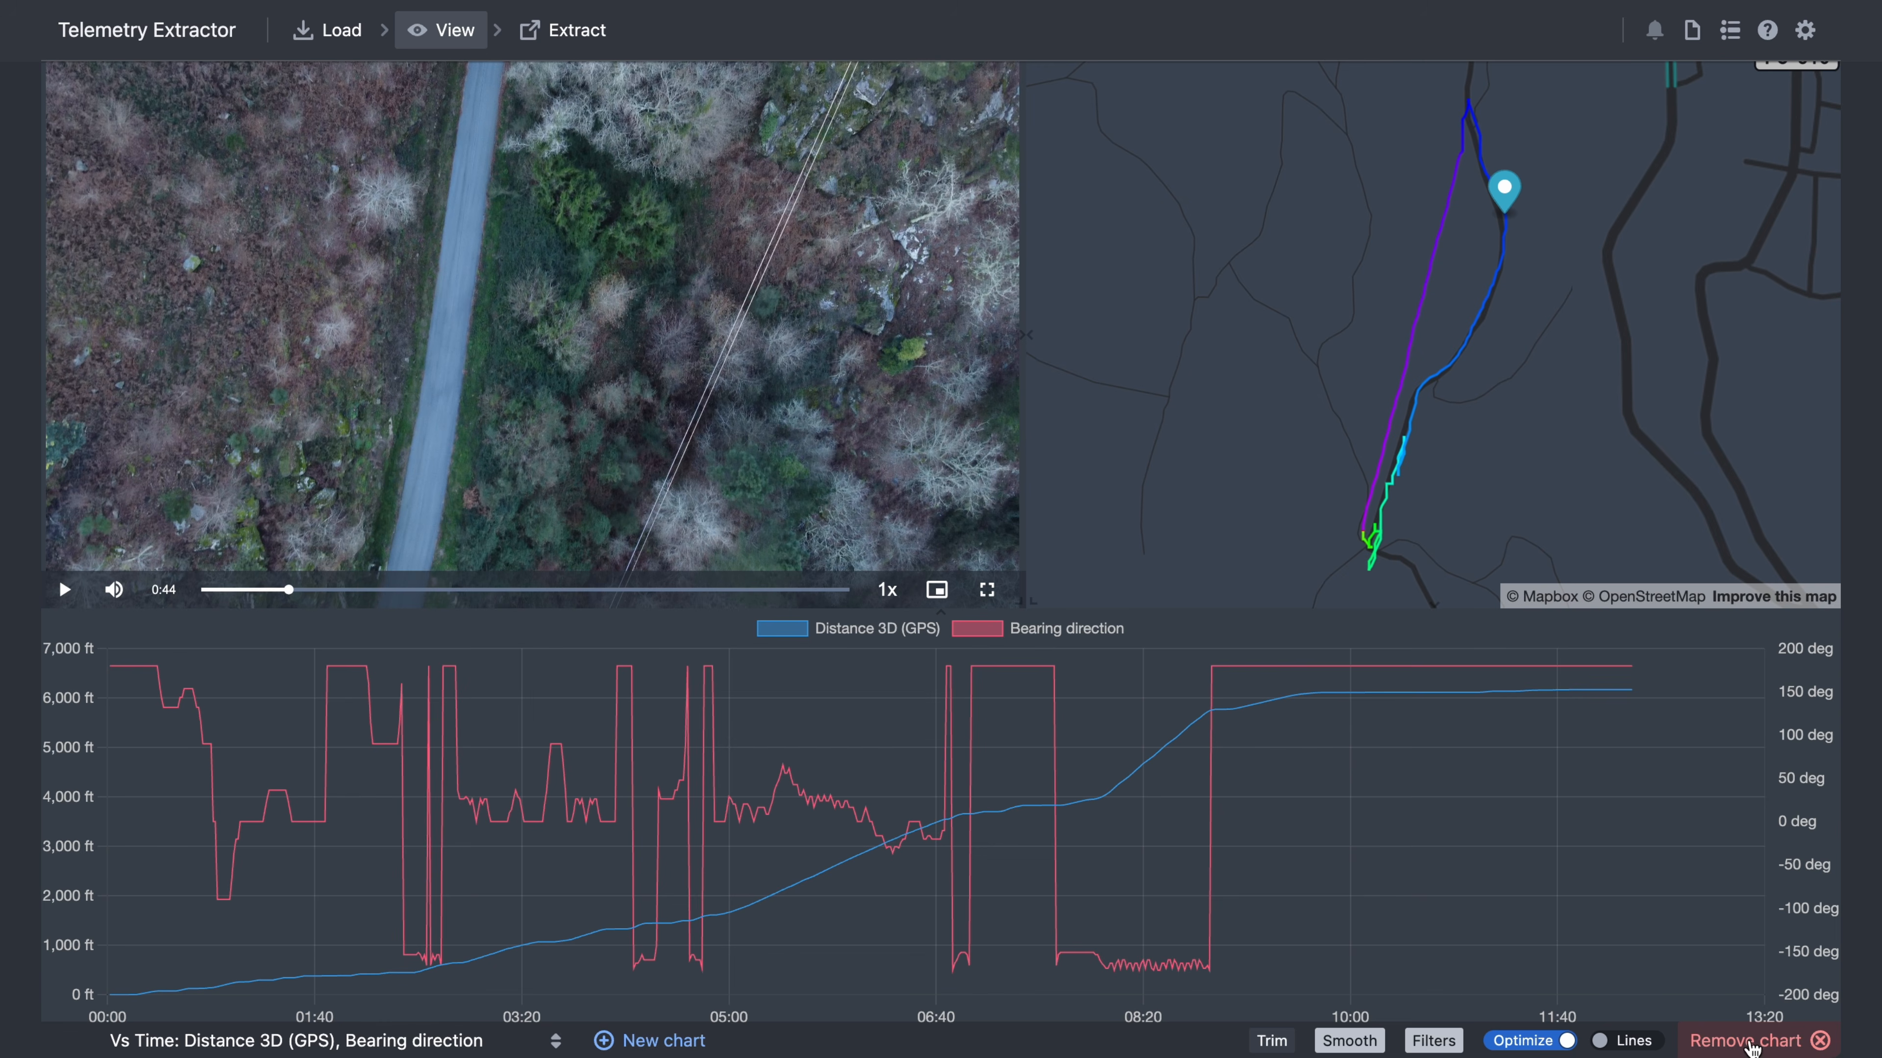
pyautogui.click(559, 22)
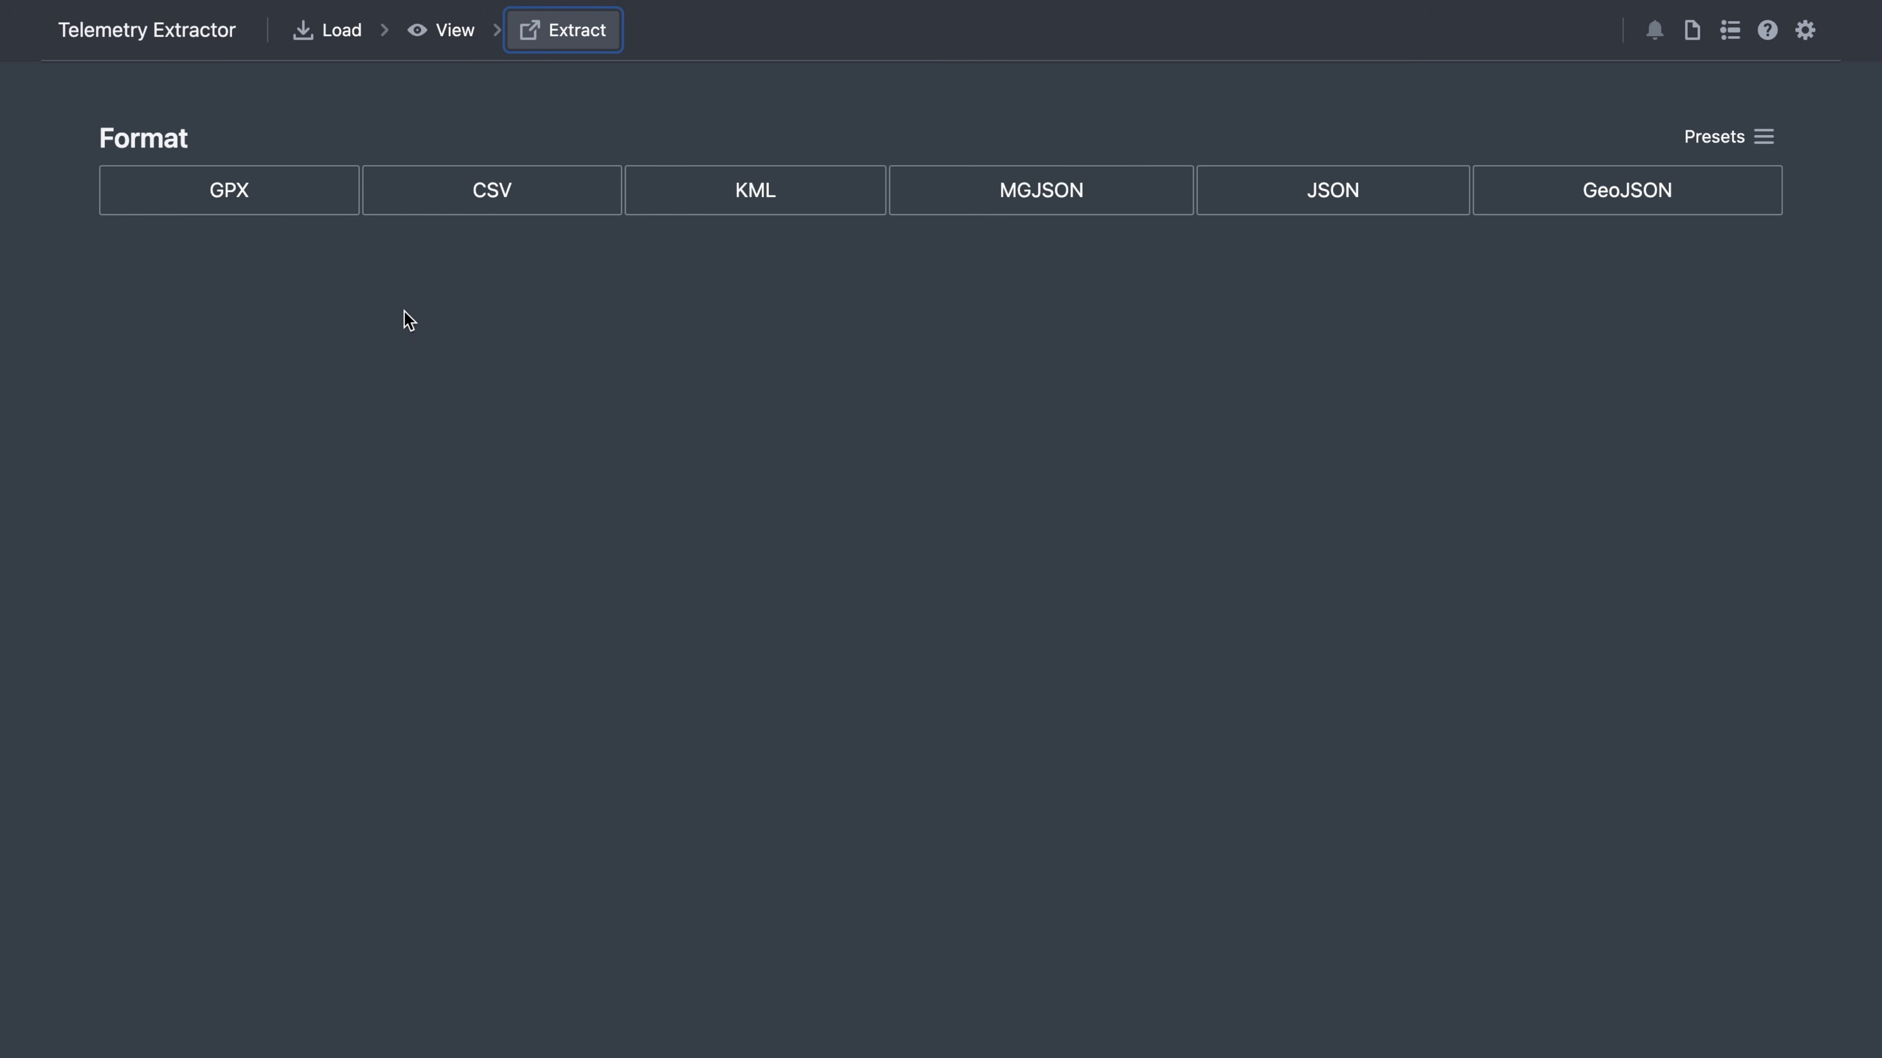
# - Choose KML format and add the suggested Horizontal speed and Bearing direction streams
pyautogui.click(824, 193)
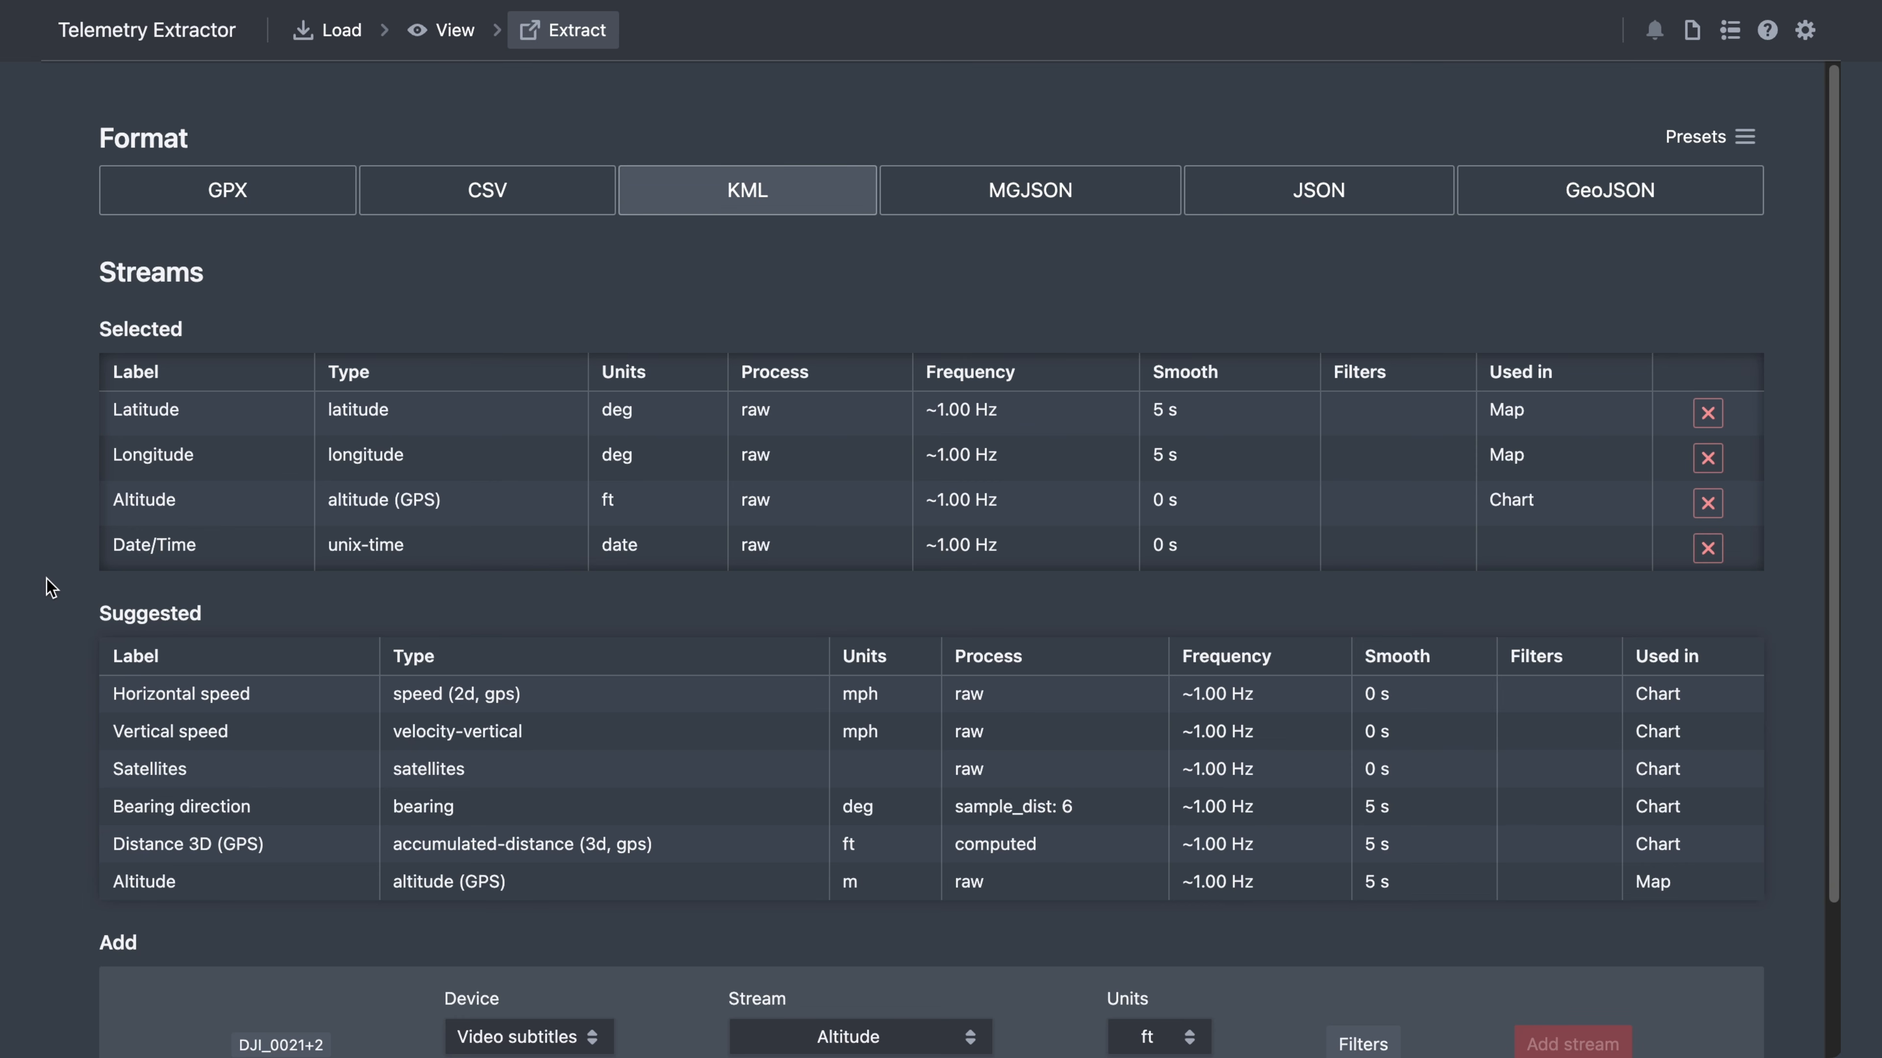
pyautogui.scroll(-3, 67, 589)
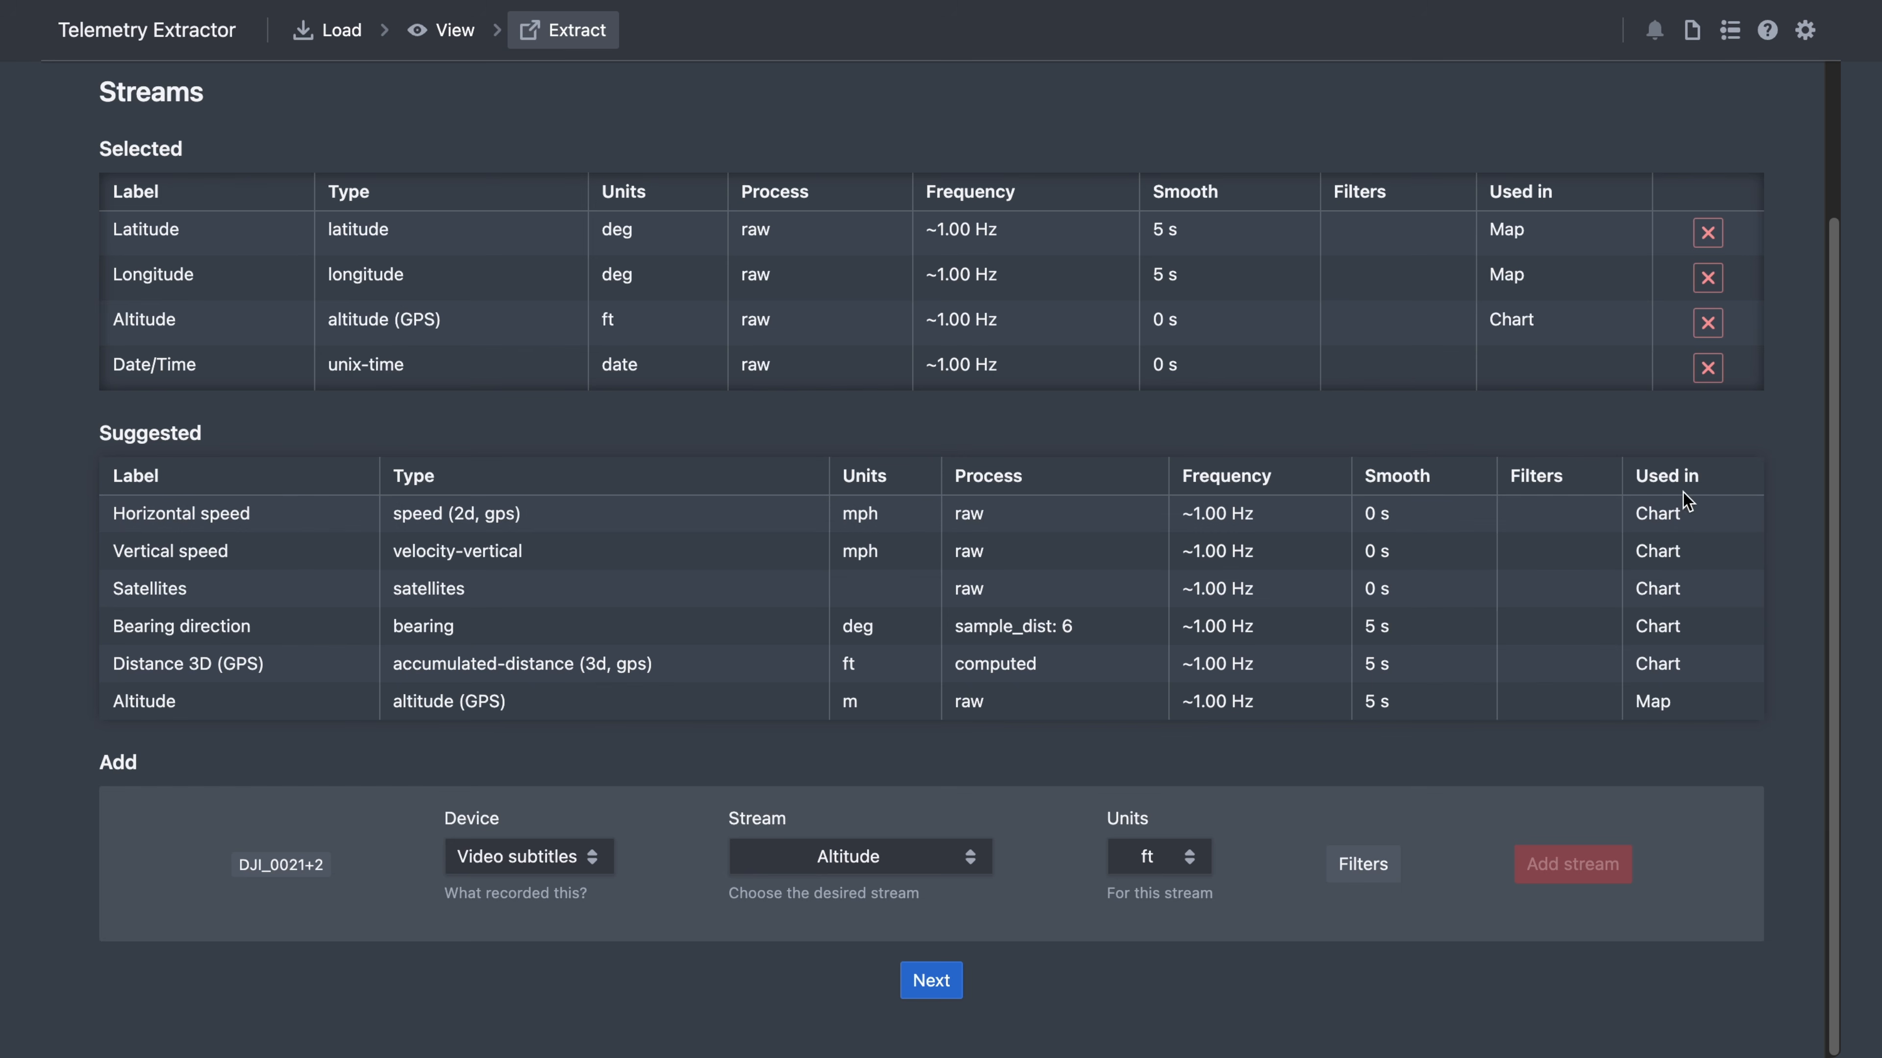
pyautogui.click(219, 515)
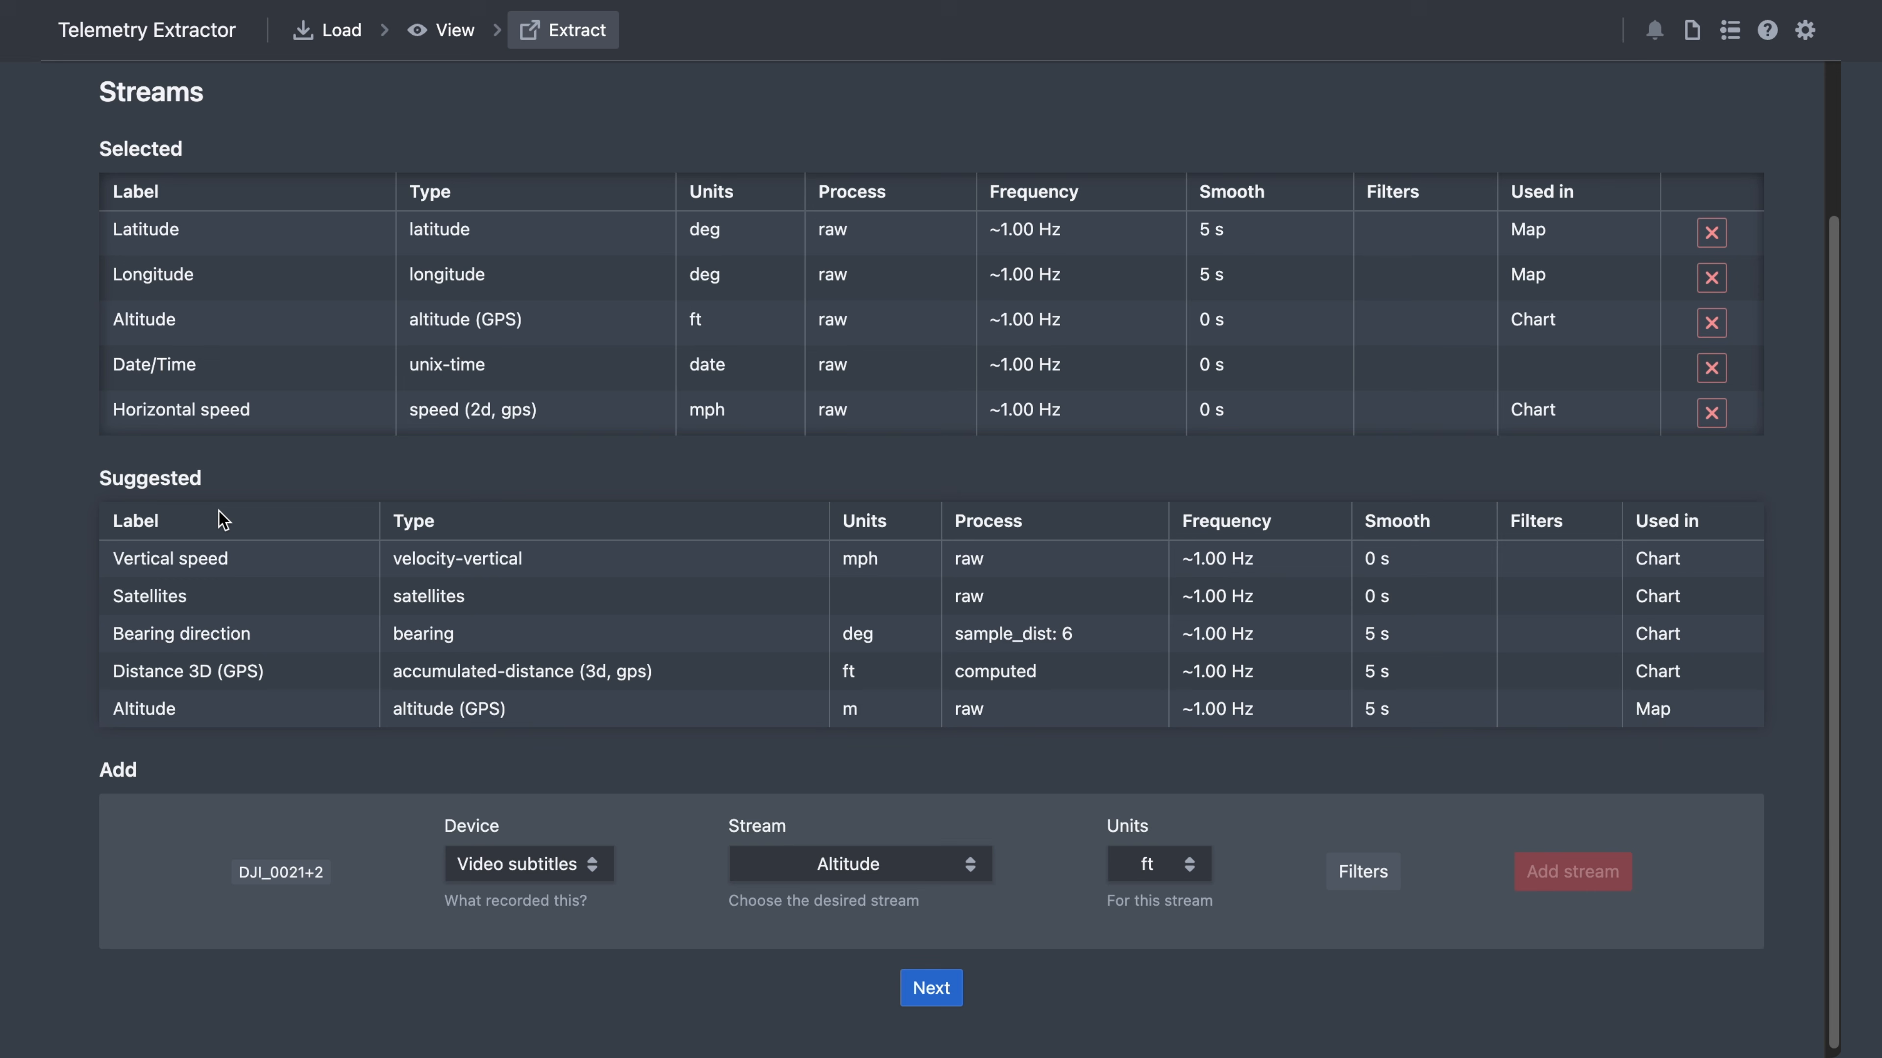
pyautogui.click(221, 636)
pyautogui.scroll(-1, 47, 700)
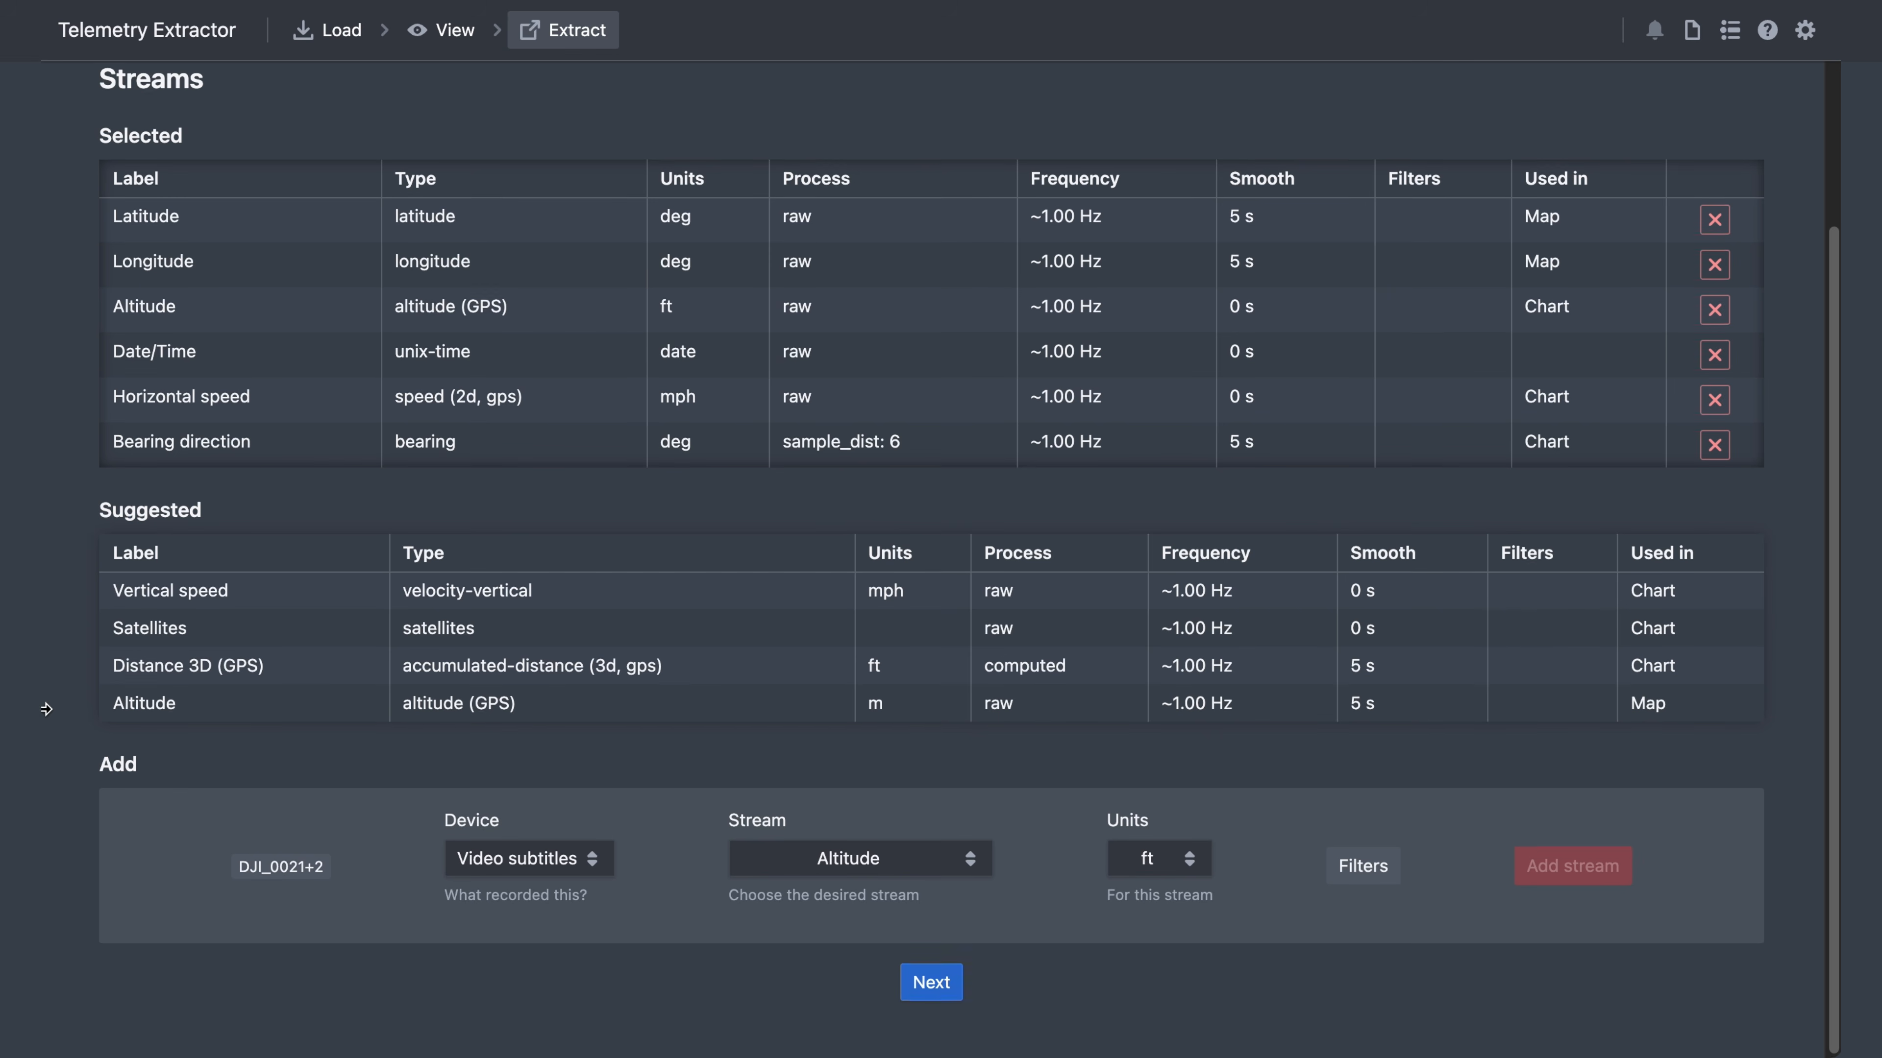
# - Add the computed Distance 3D (GPS) stream in feet and continue to export options
pyautogui.click(866, 860)
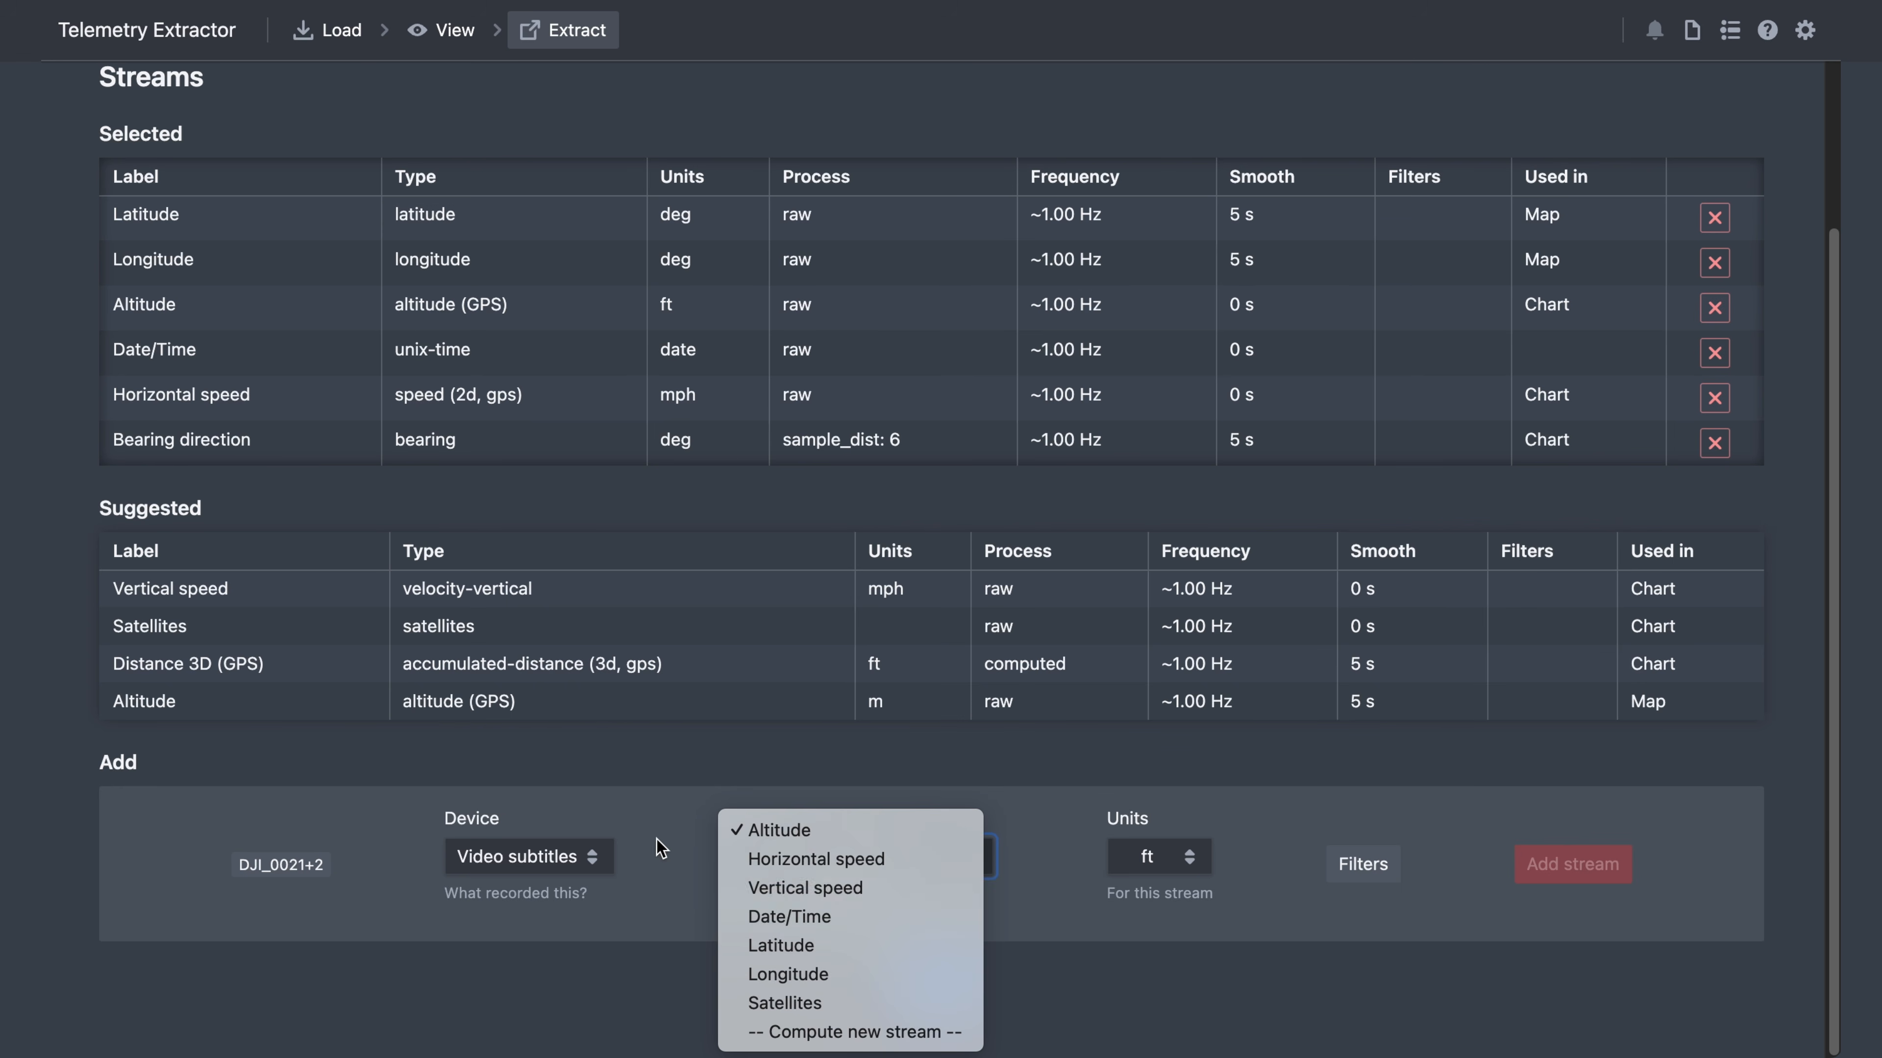
pyautogui.click(550, 856)
pyautogui.click(523, 886)
pyautogui.click(774, 859)
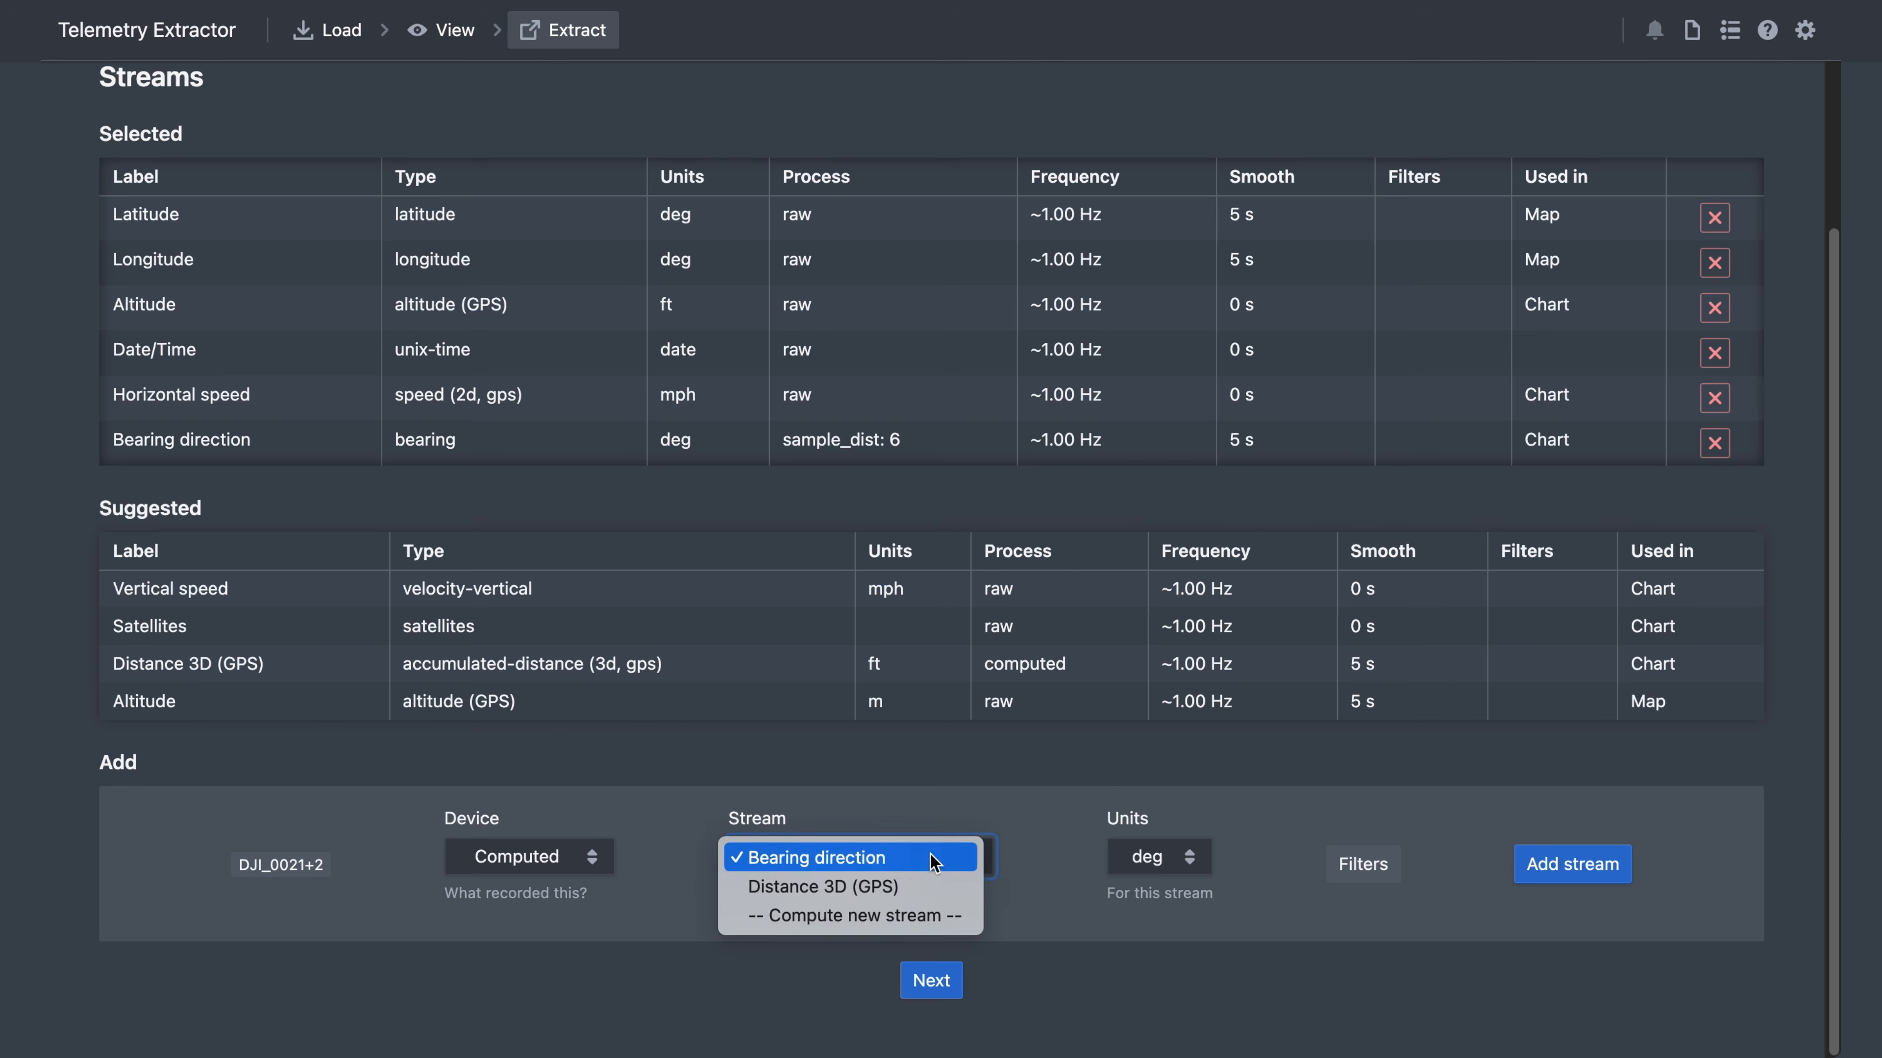
pyautogui.click(896, 886)
pyautogui.click(1156, 857)
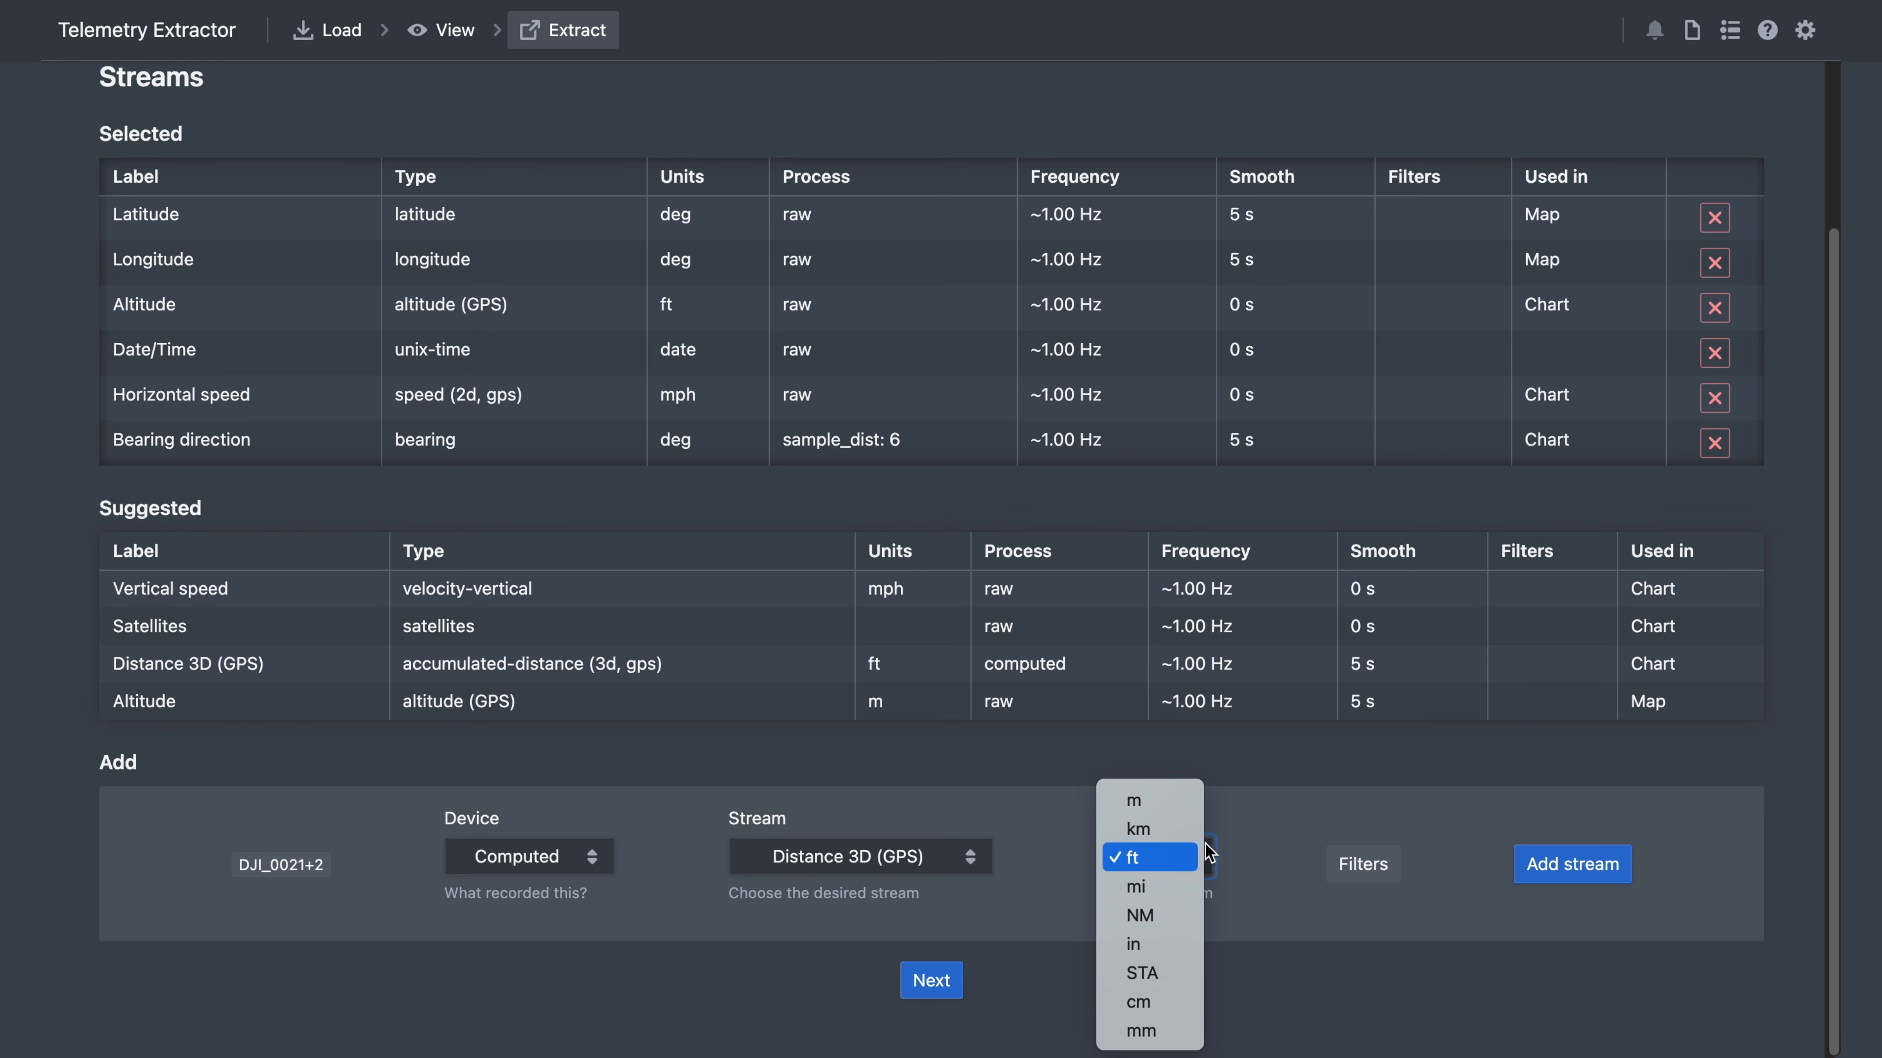
pyautogui.click(1289, 813)
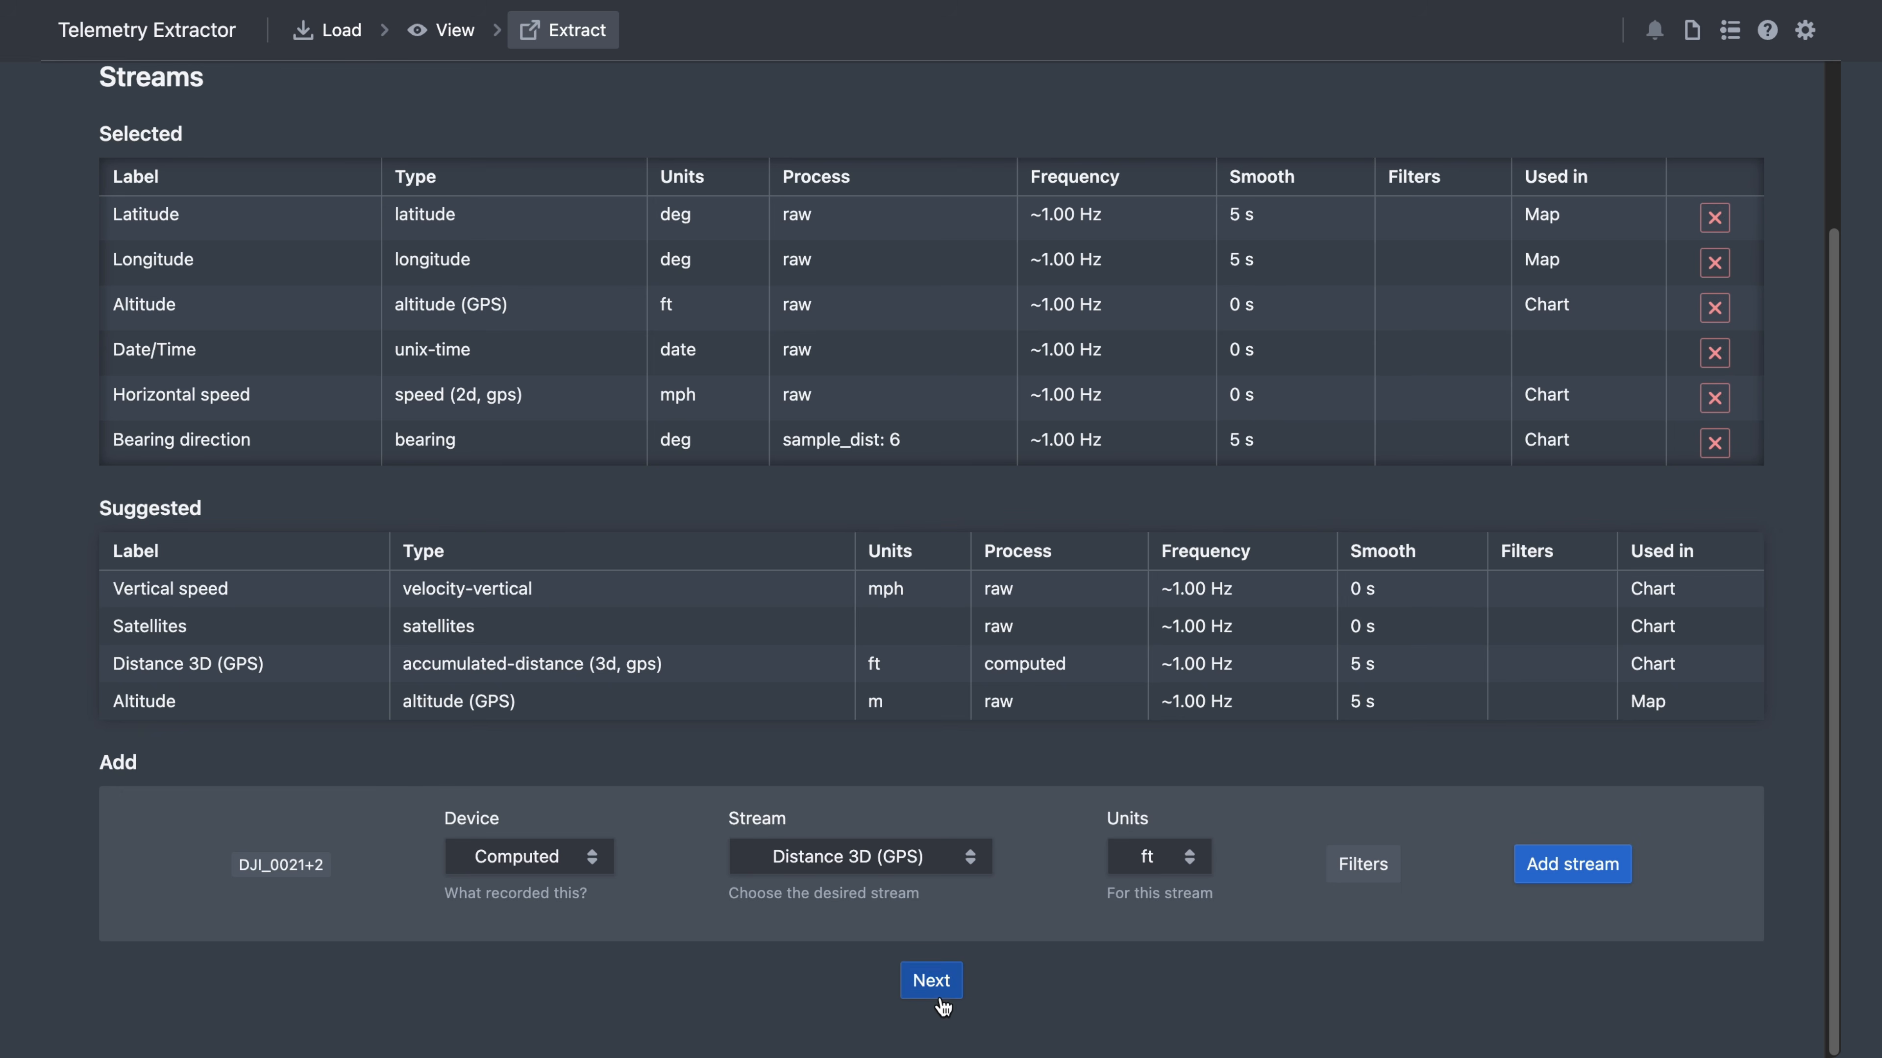
pyautogui.click(935, 989)
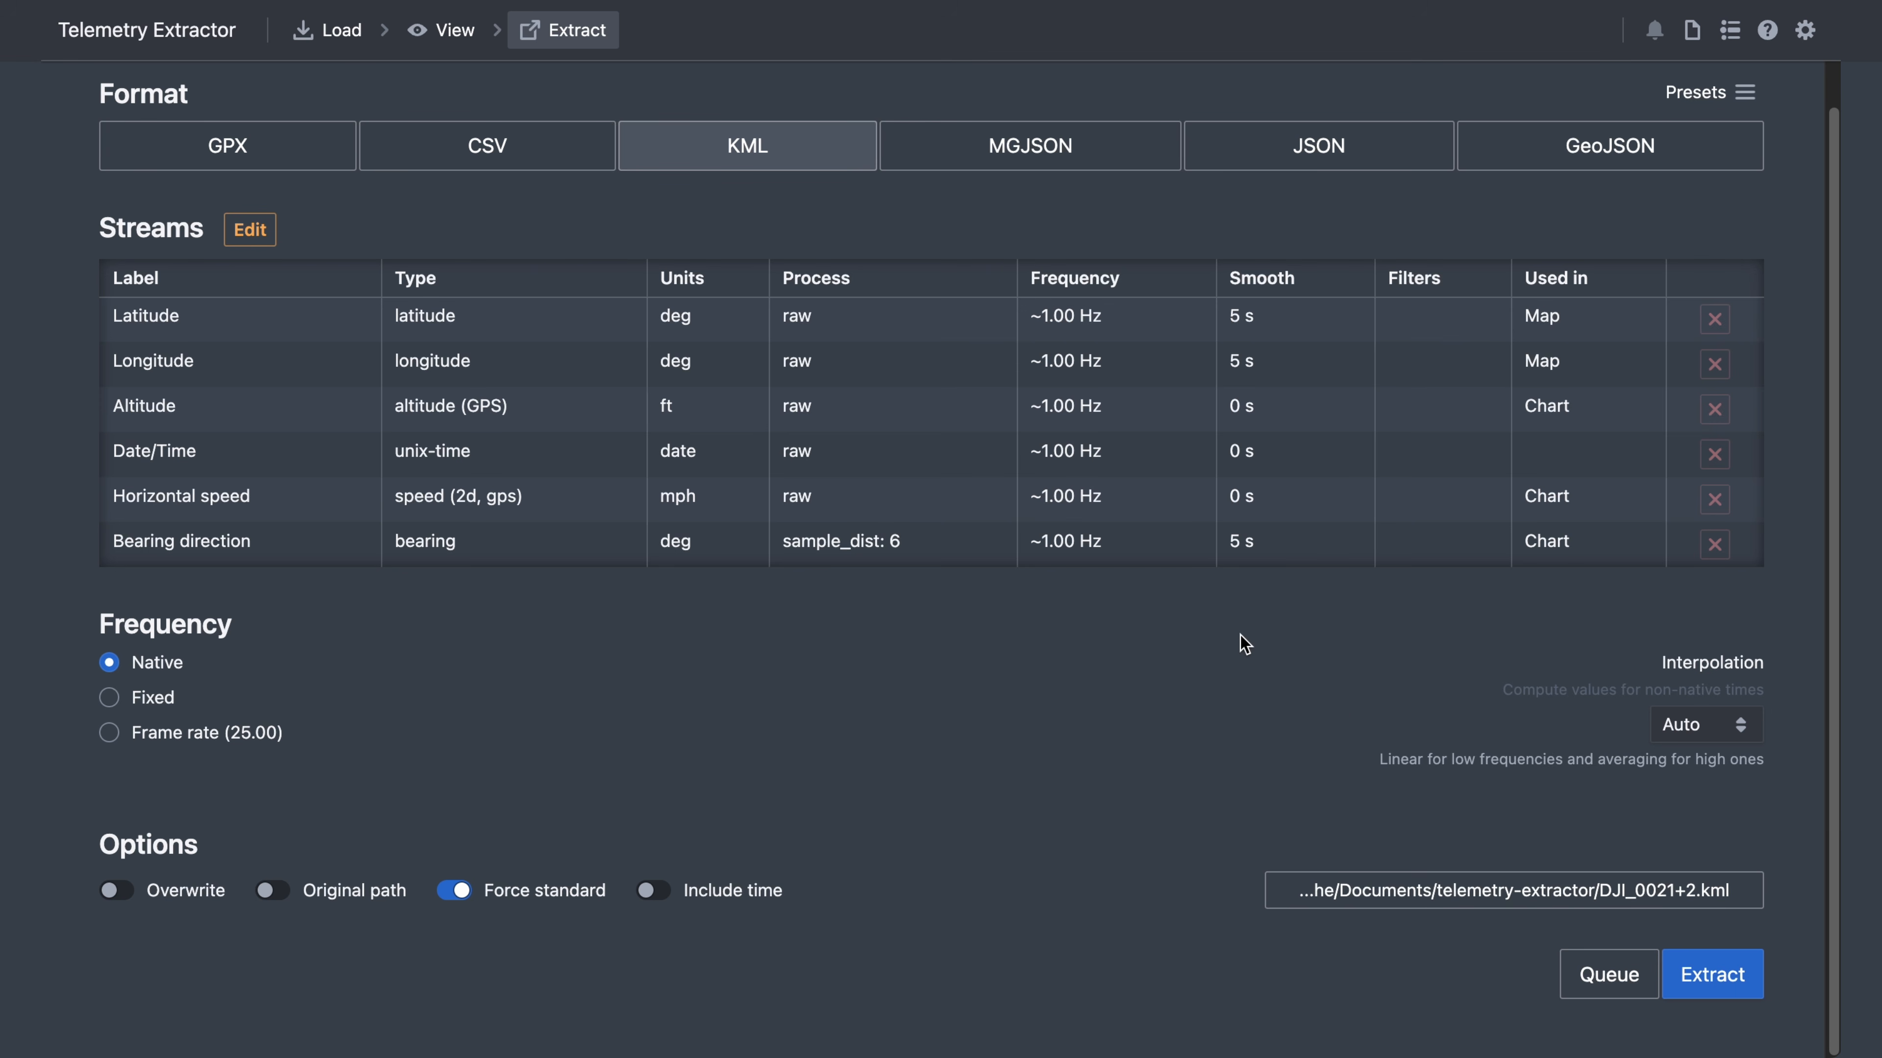
# - Keep Auto interpolation, try Fixed 0.1 Hz, then sample at Frame rate (25.00) with Original path on
pyautogui.click(1734, 728)
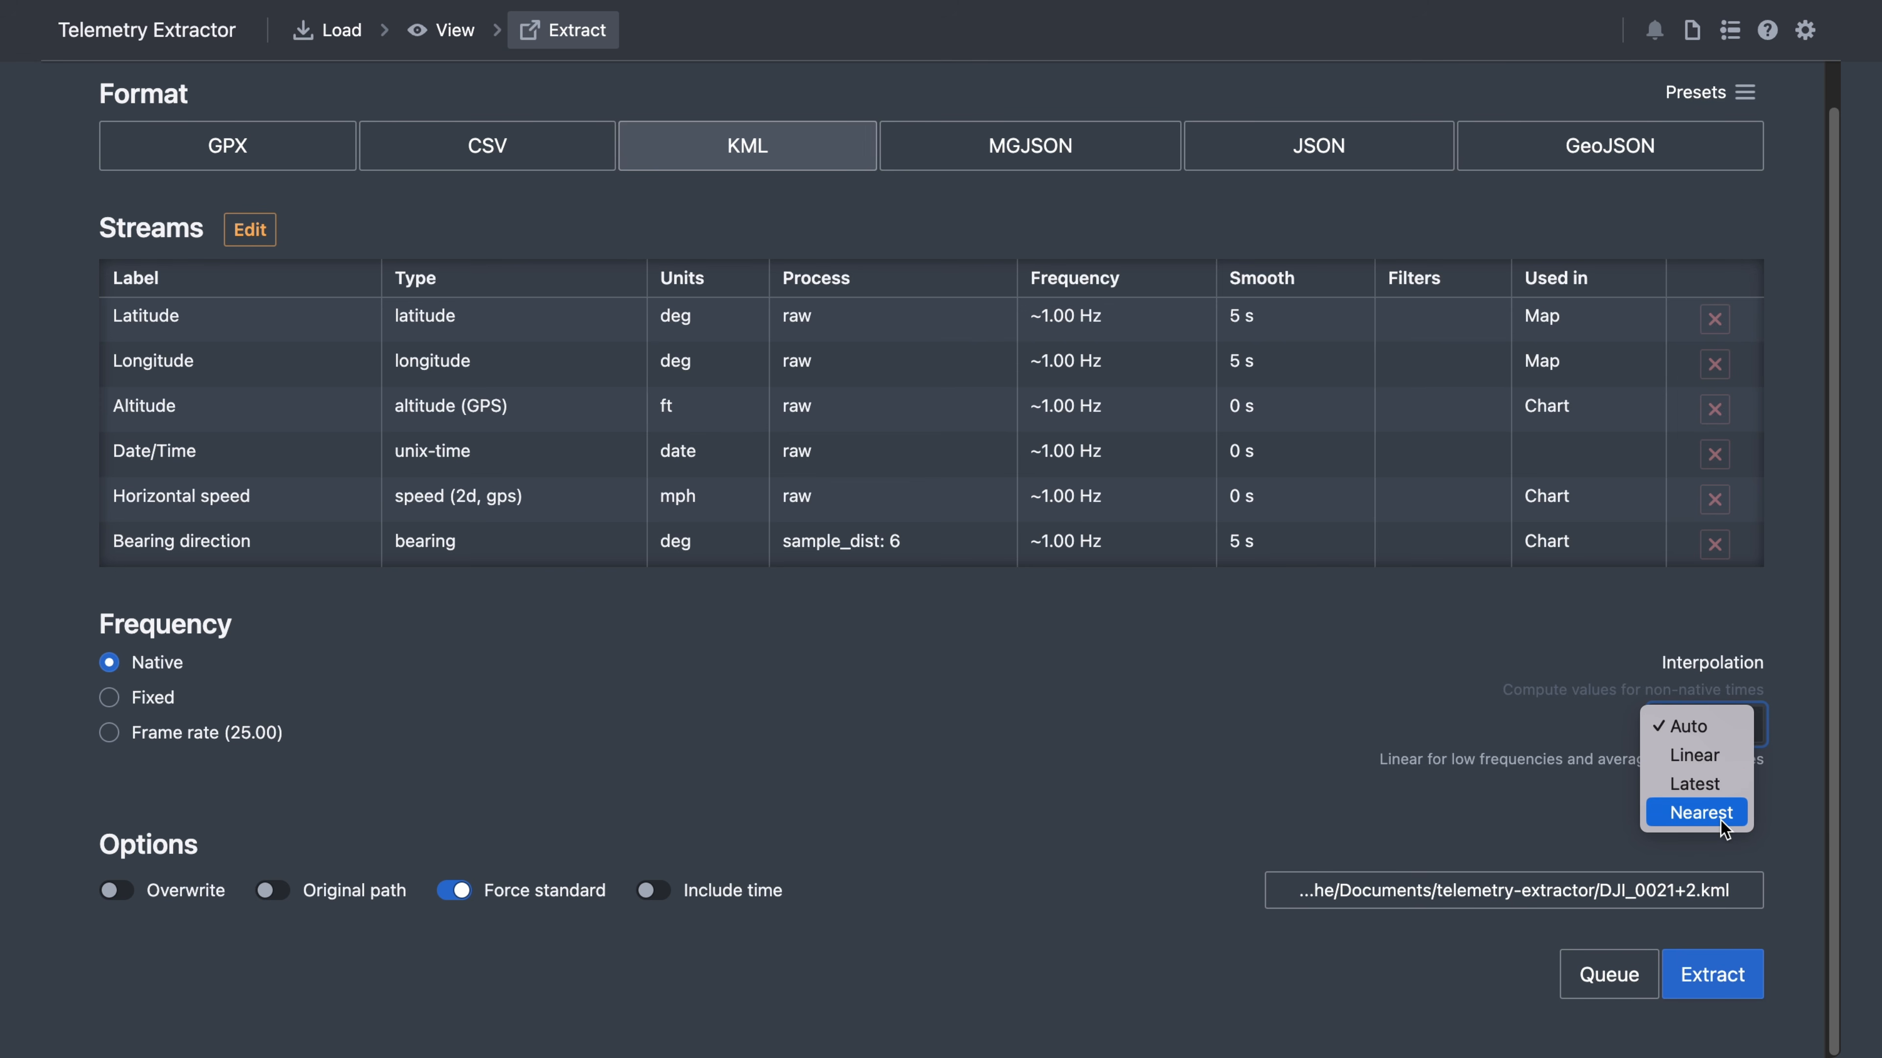
pyautogui.click(1688, 724)
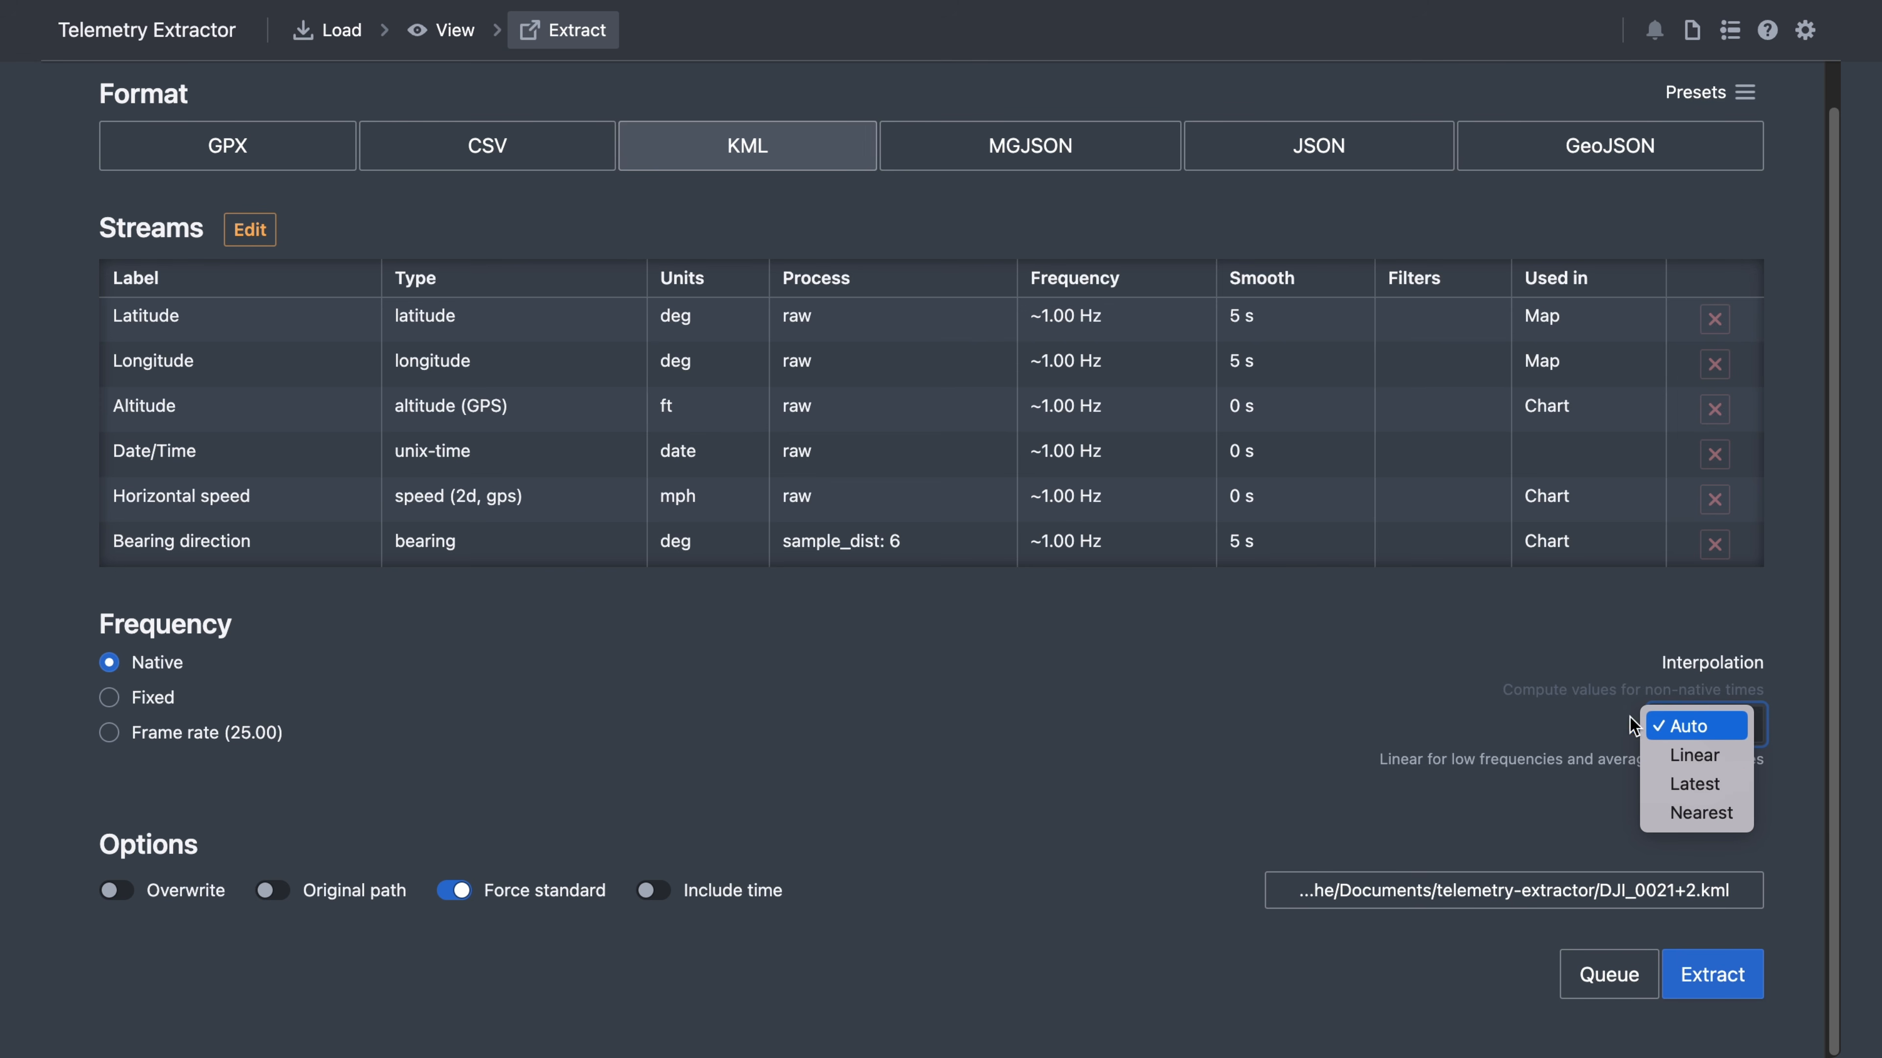
pyautogui.click(150, 700)
pyautogui.click(661, 706)
pyautogui.moveTo(661, 706)
pyautogui.mouseDown()
pyautogui.moveTo(632, 704)
pyautogui.moveTo(658, 705)
pyautogui.mouseUp()
pyautogui.press('BackSpace')
pyautogui.write('0.1')
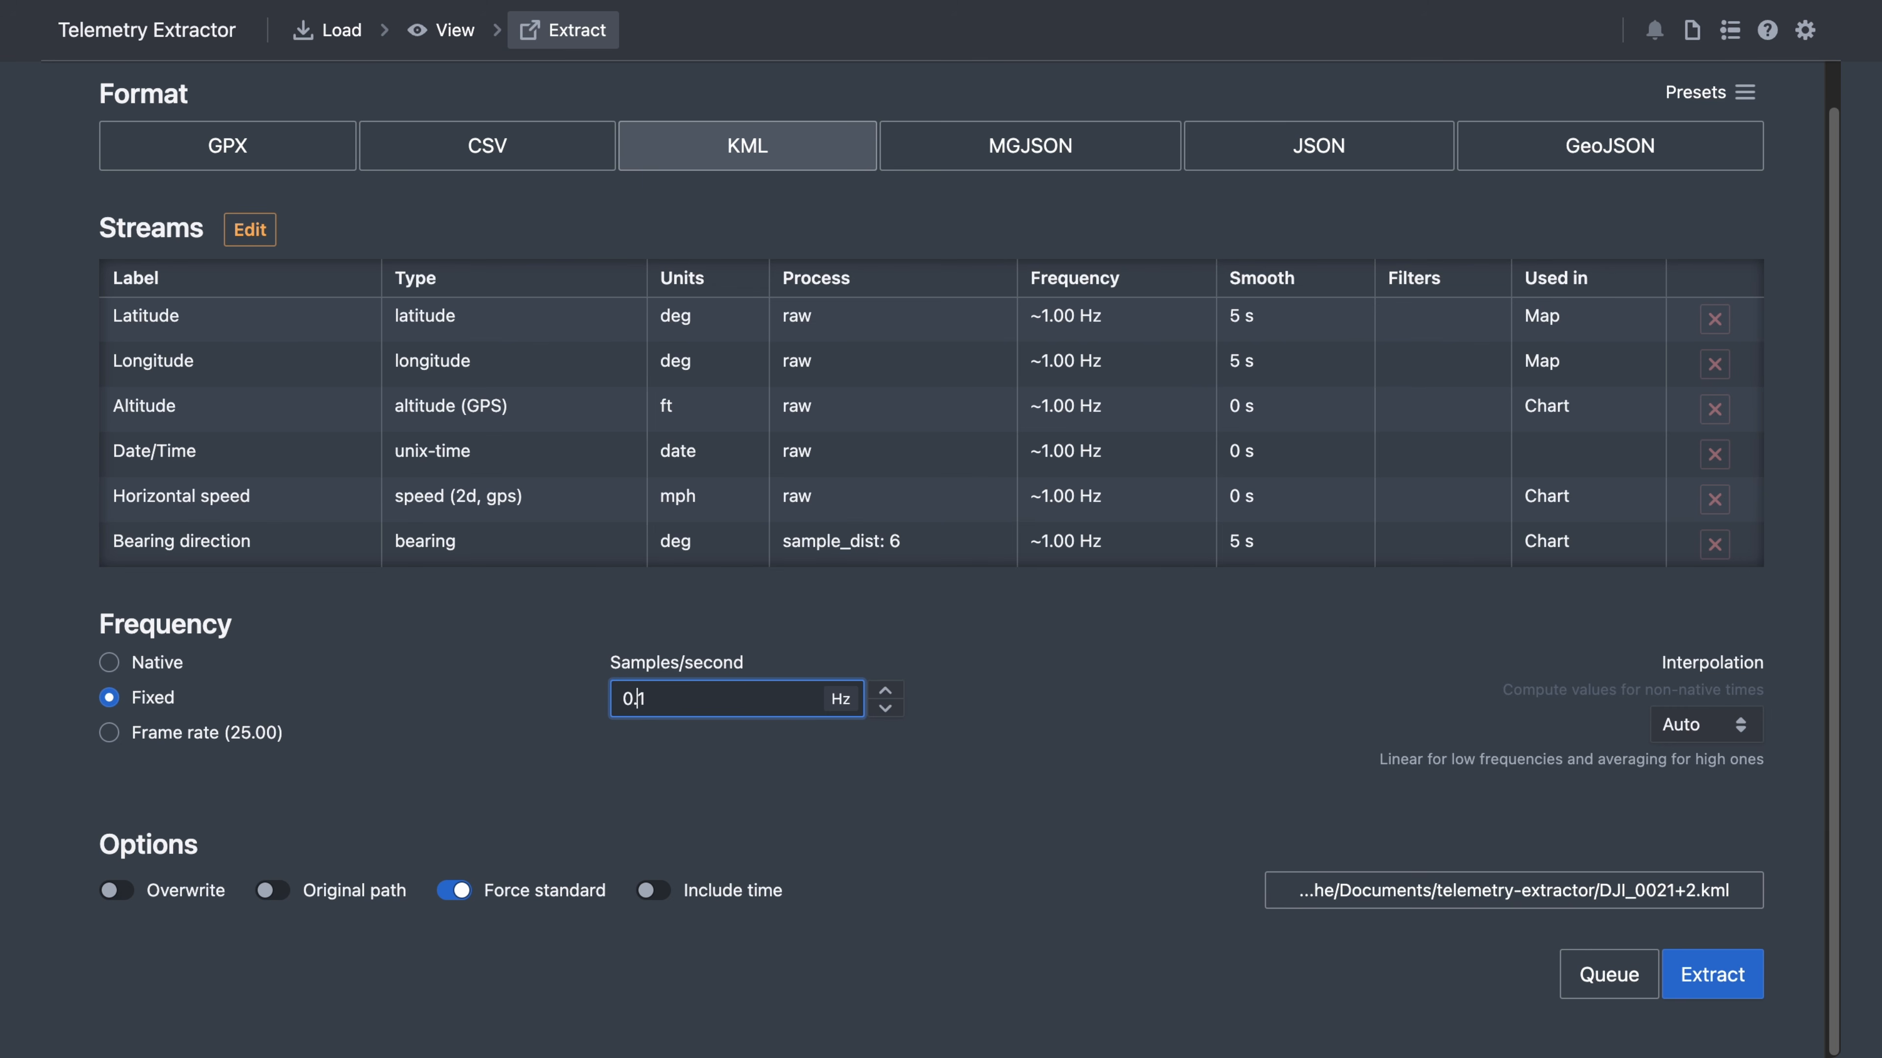
pyautogui.click(1187, 639)
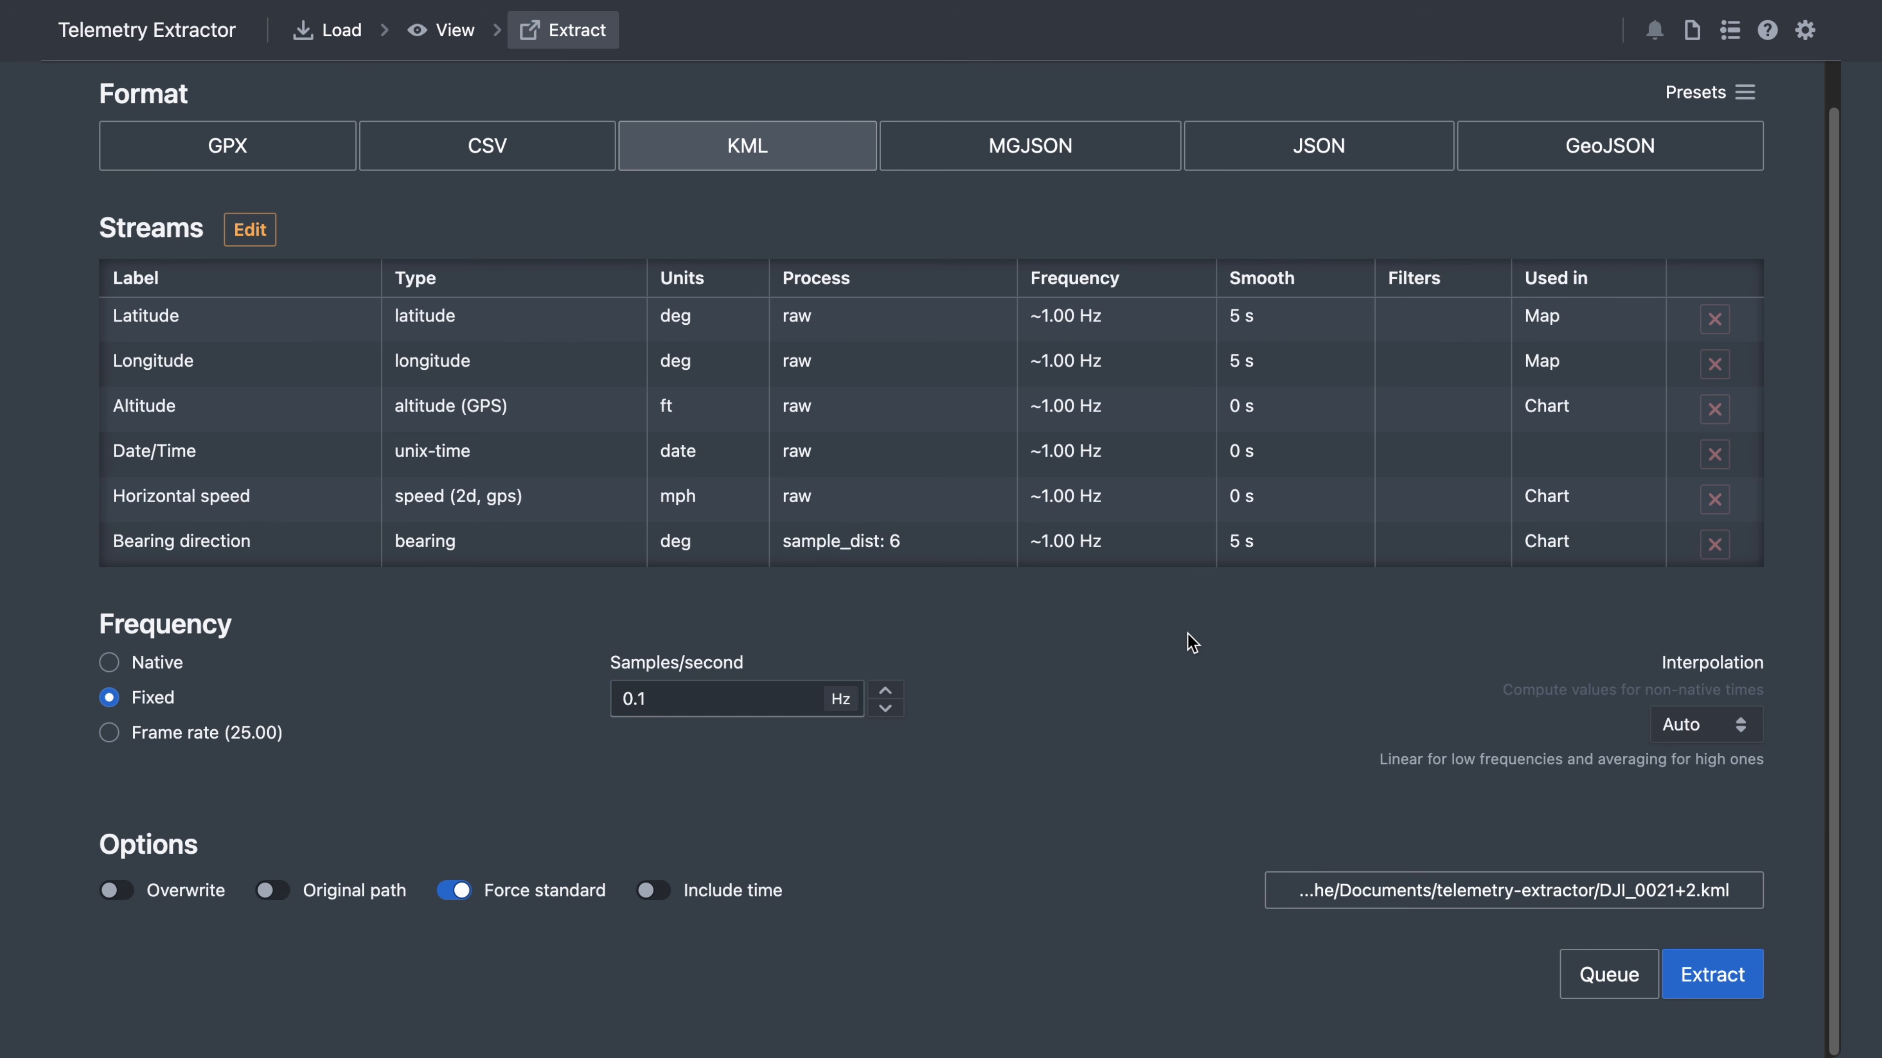
pyautogui.click(223, 736)
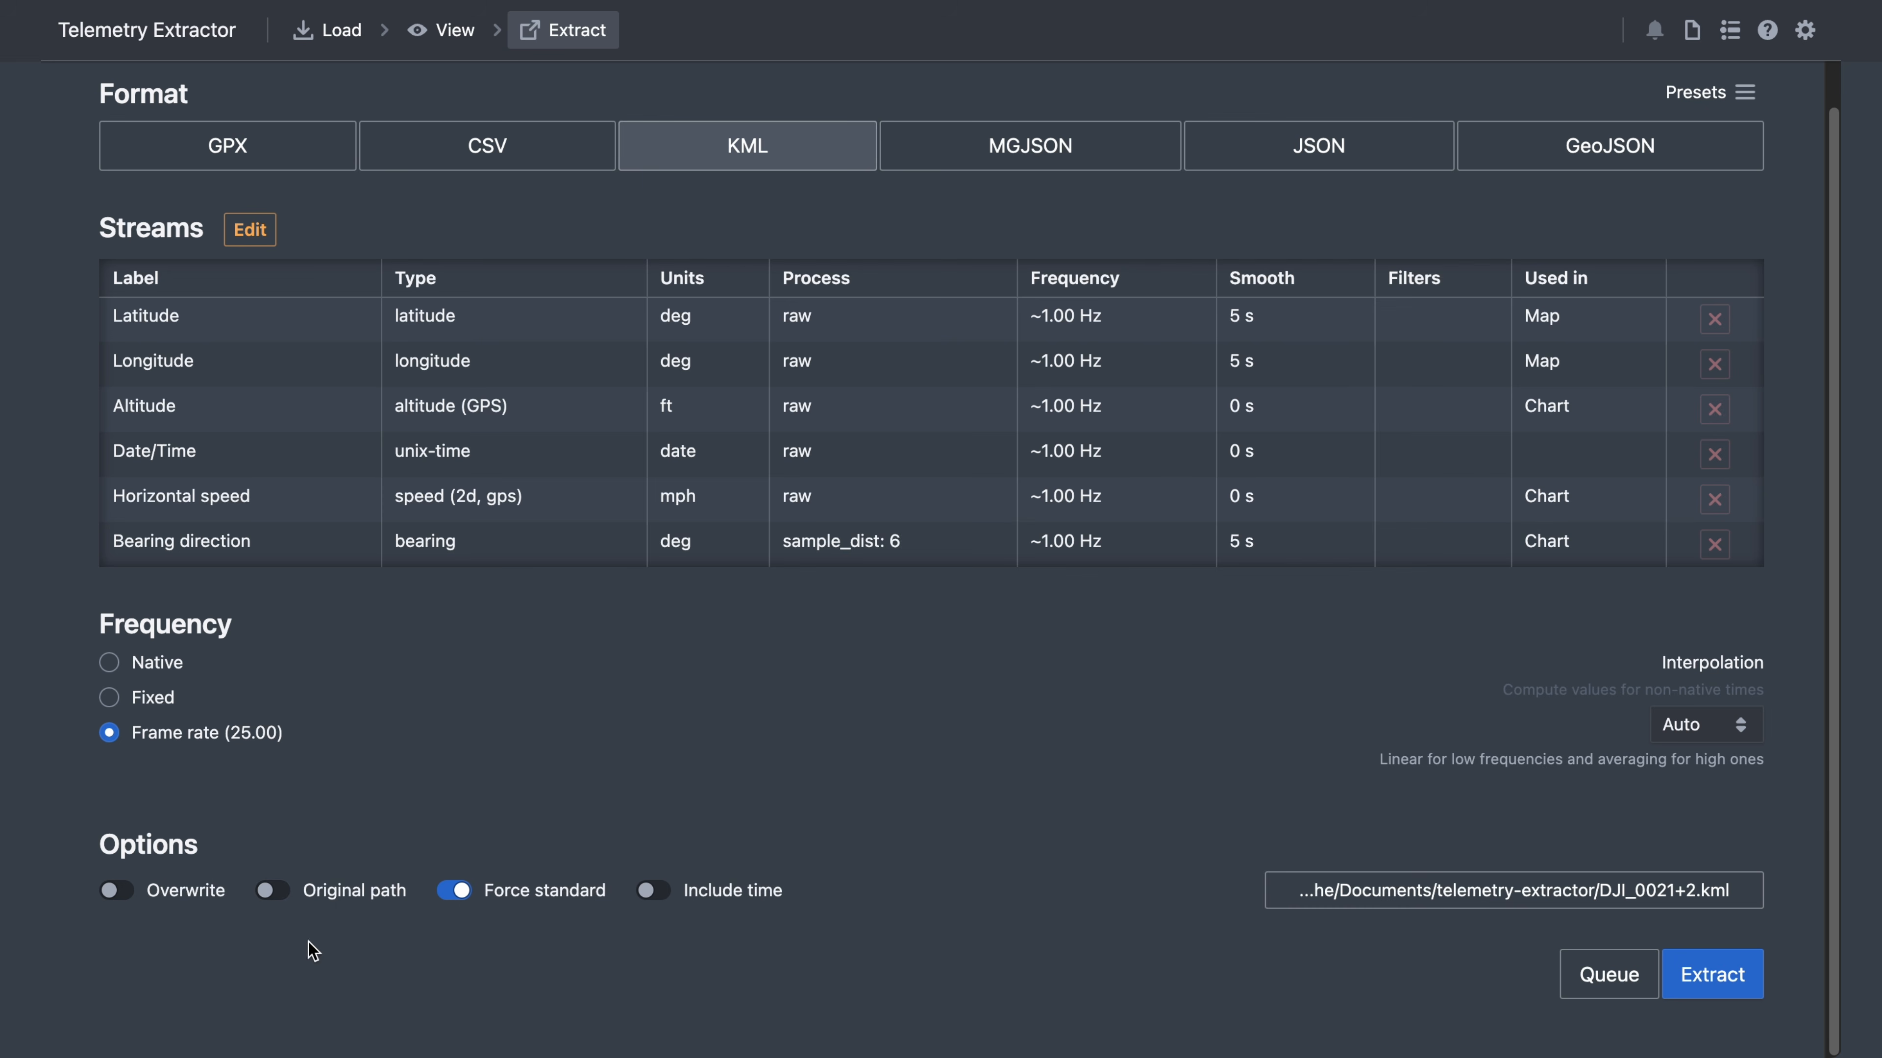
pyautogui.click(328, 899)
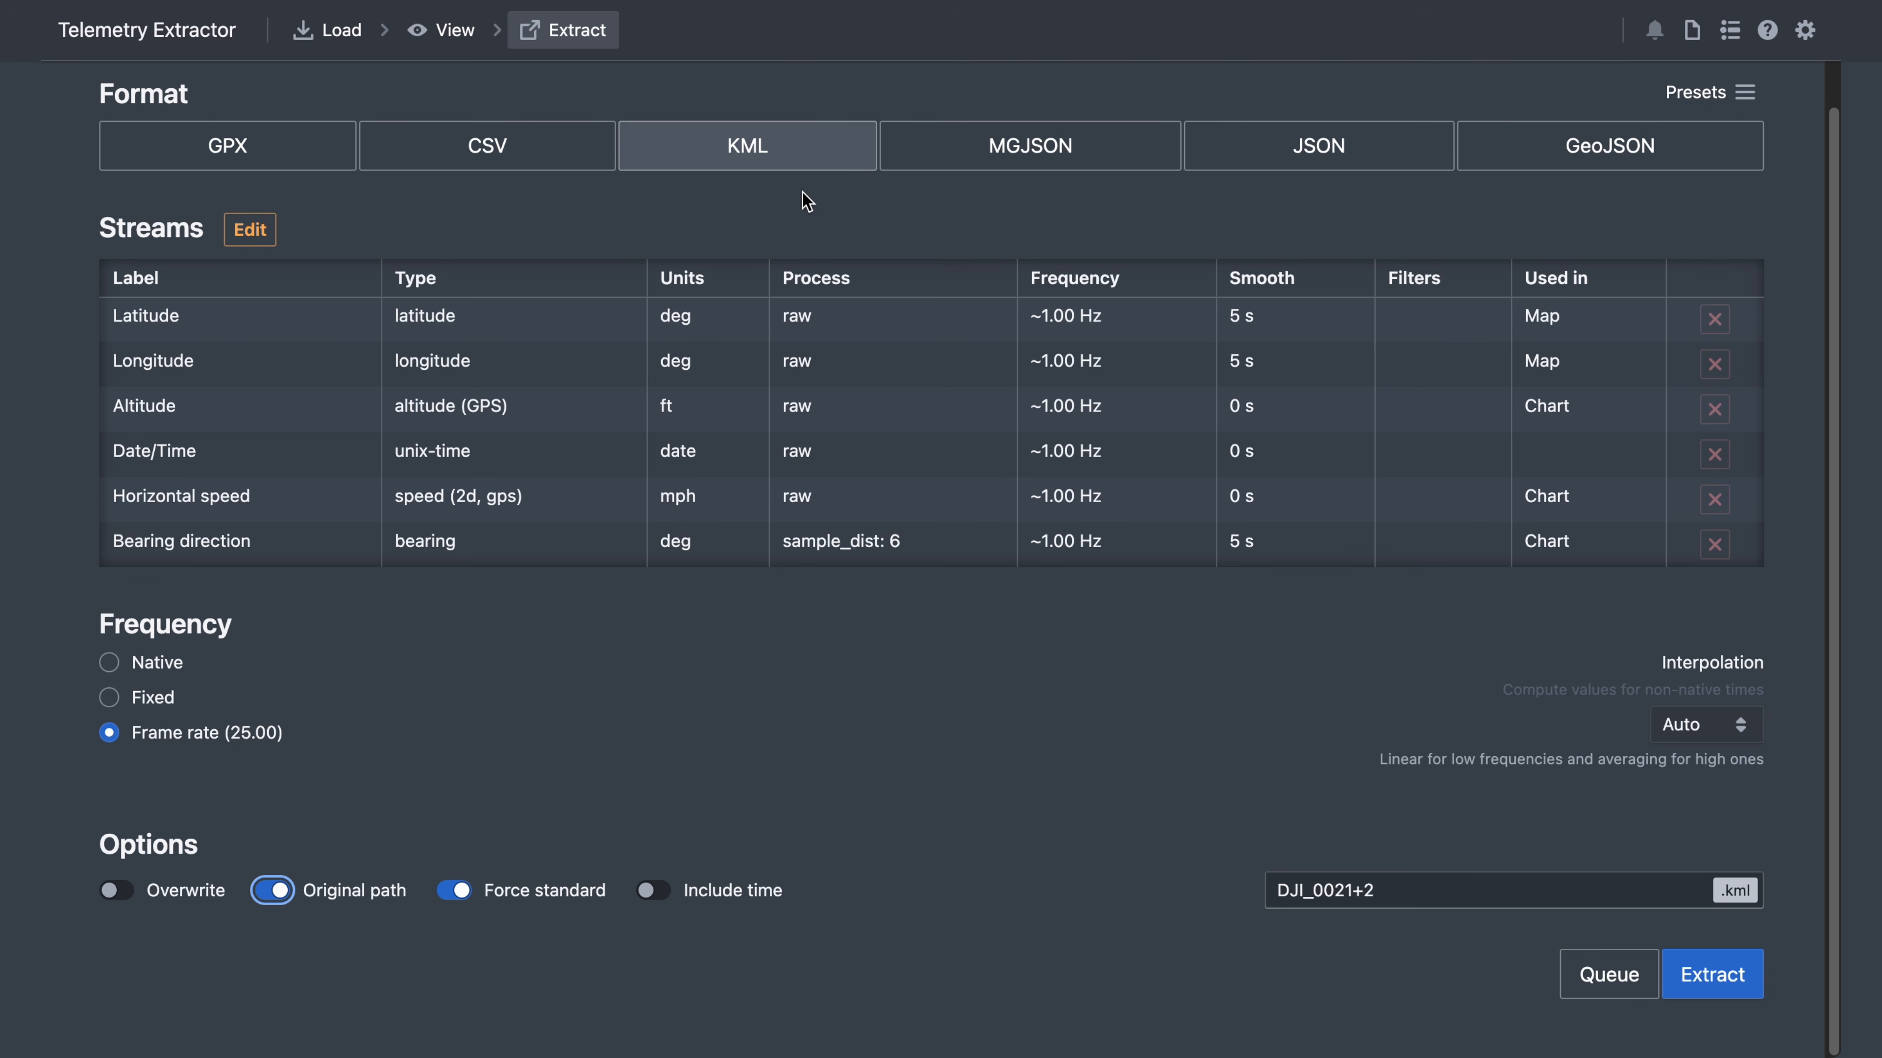
pyautogui.click(653, 892)
pyautogui.click(655, 893)
pyautogui.click(1363, 895)
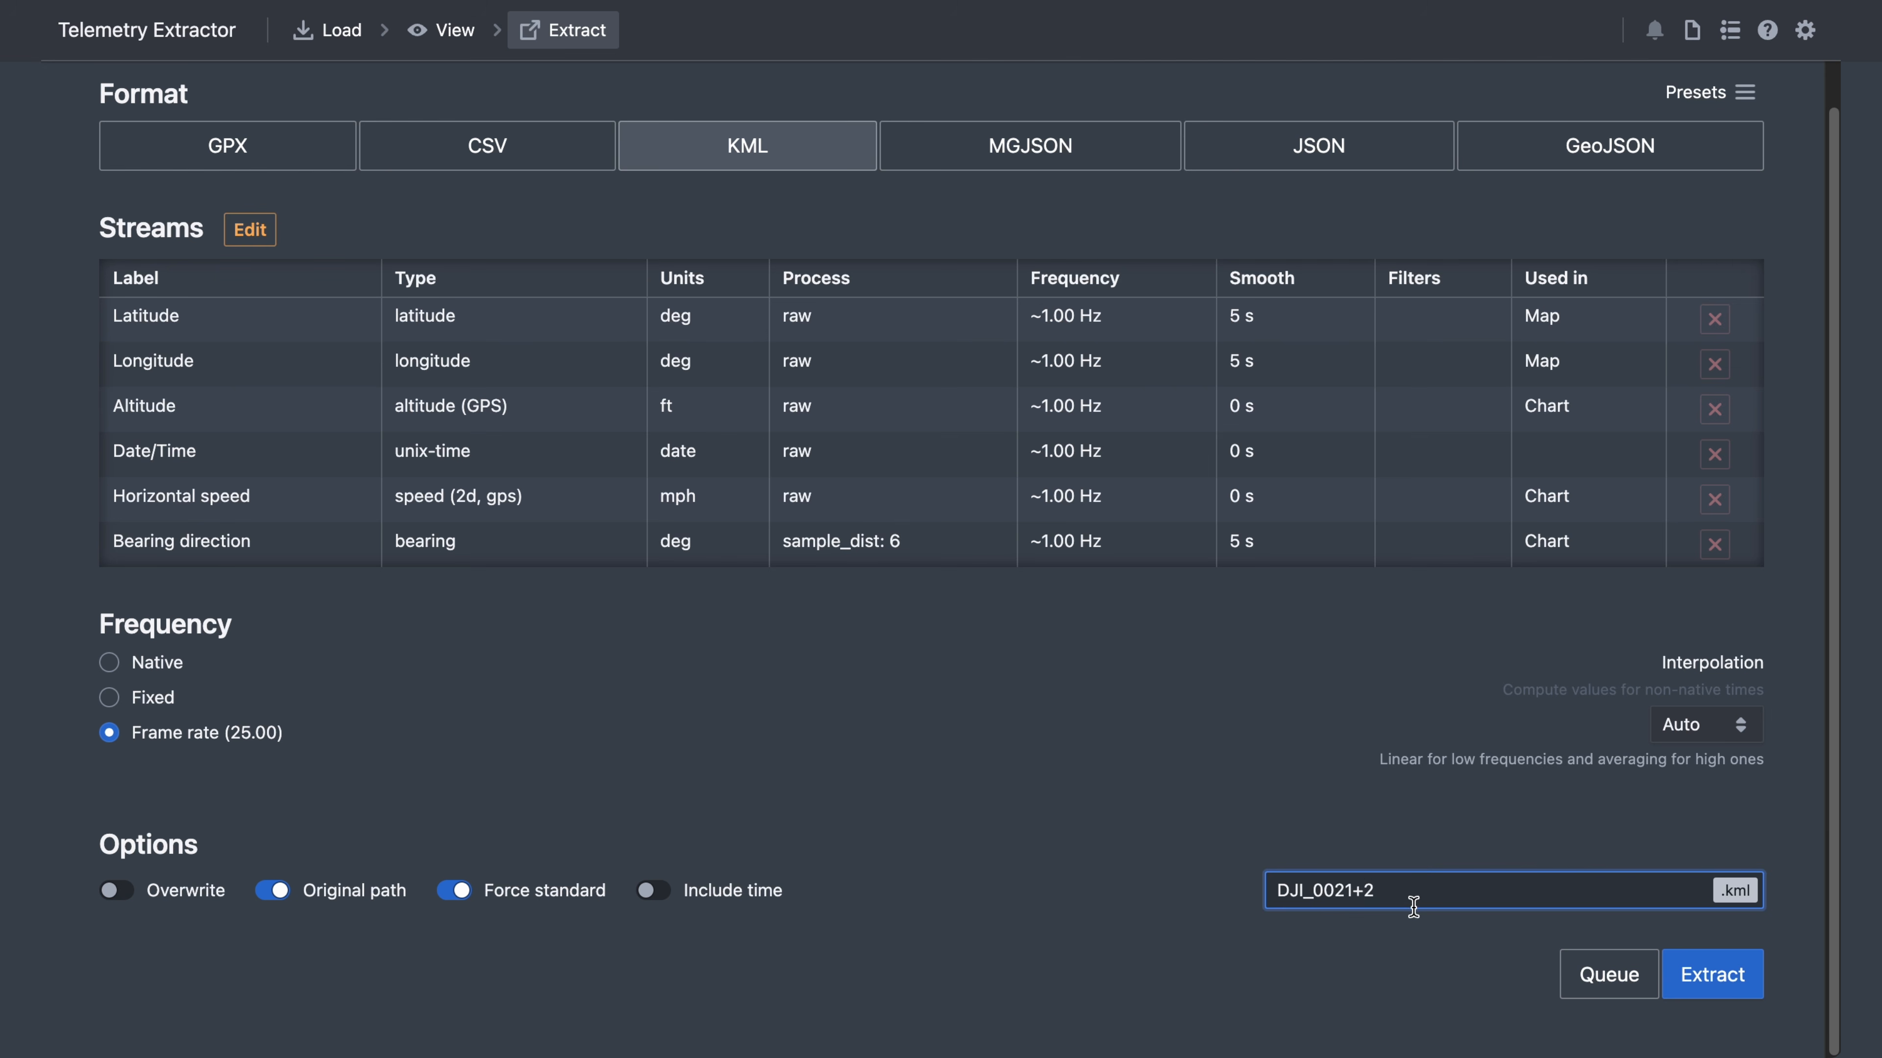
pyautogui.click(277, 897)
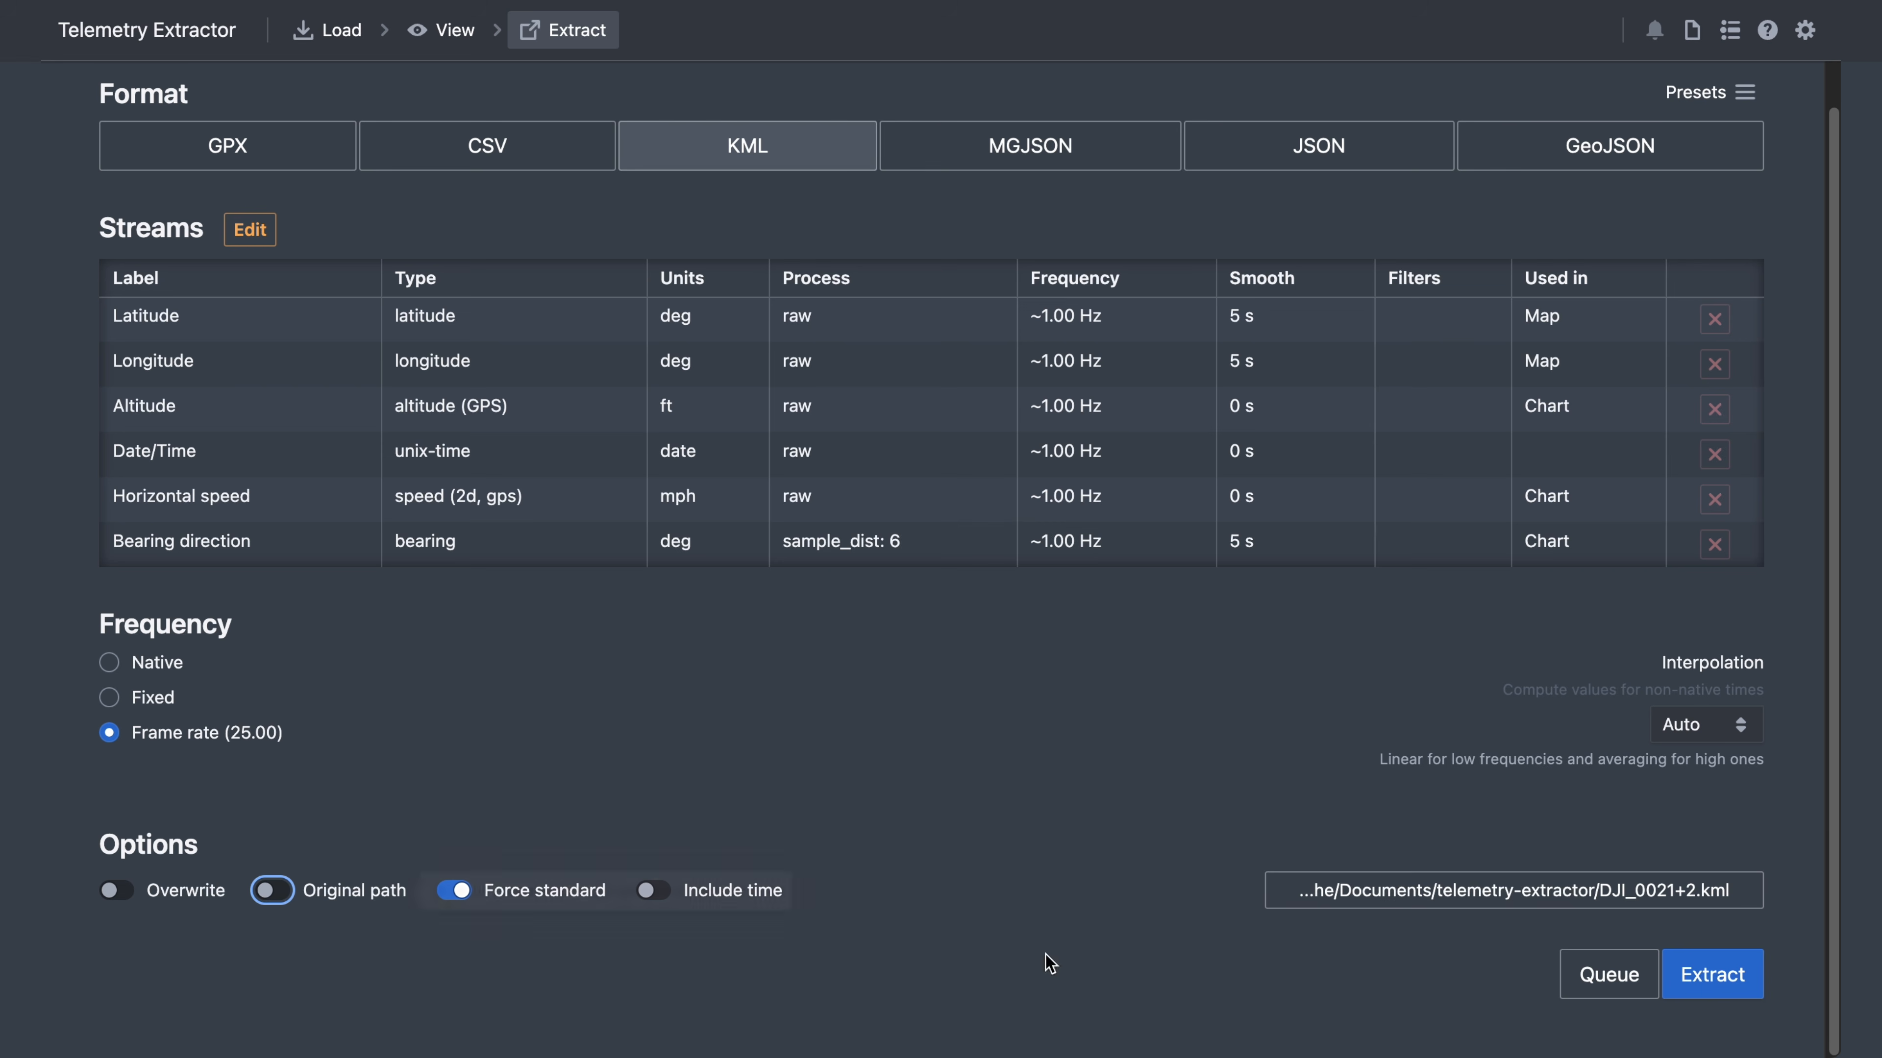
pyautogui.click(275, 893)
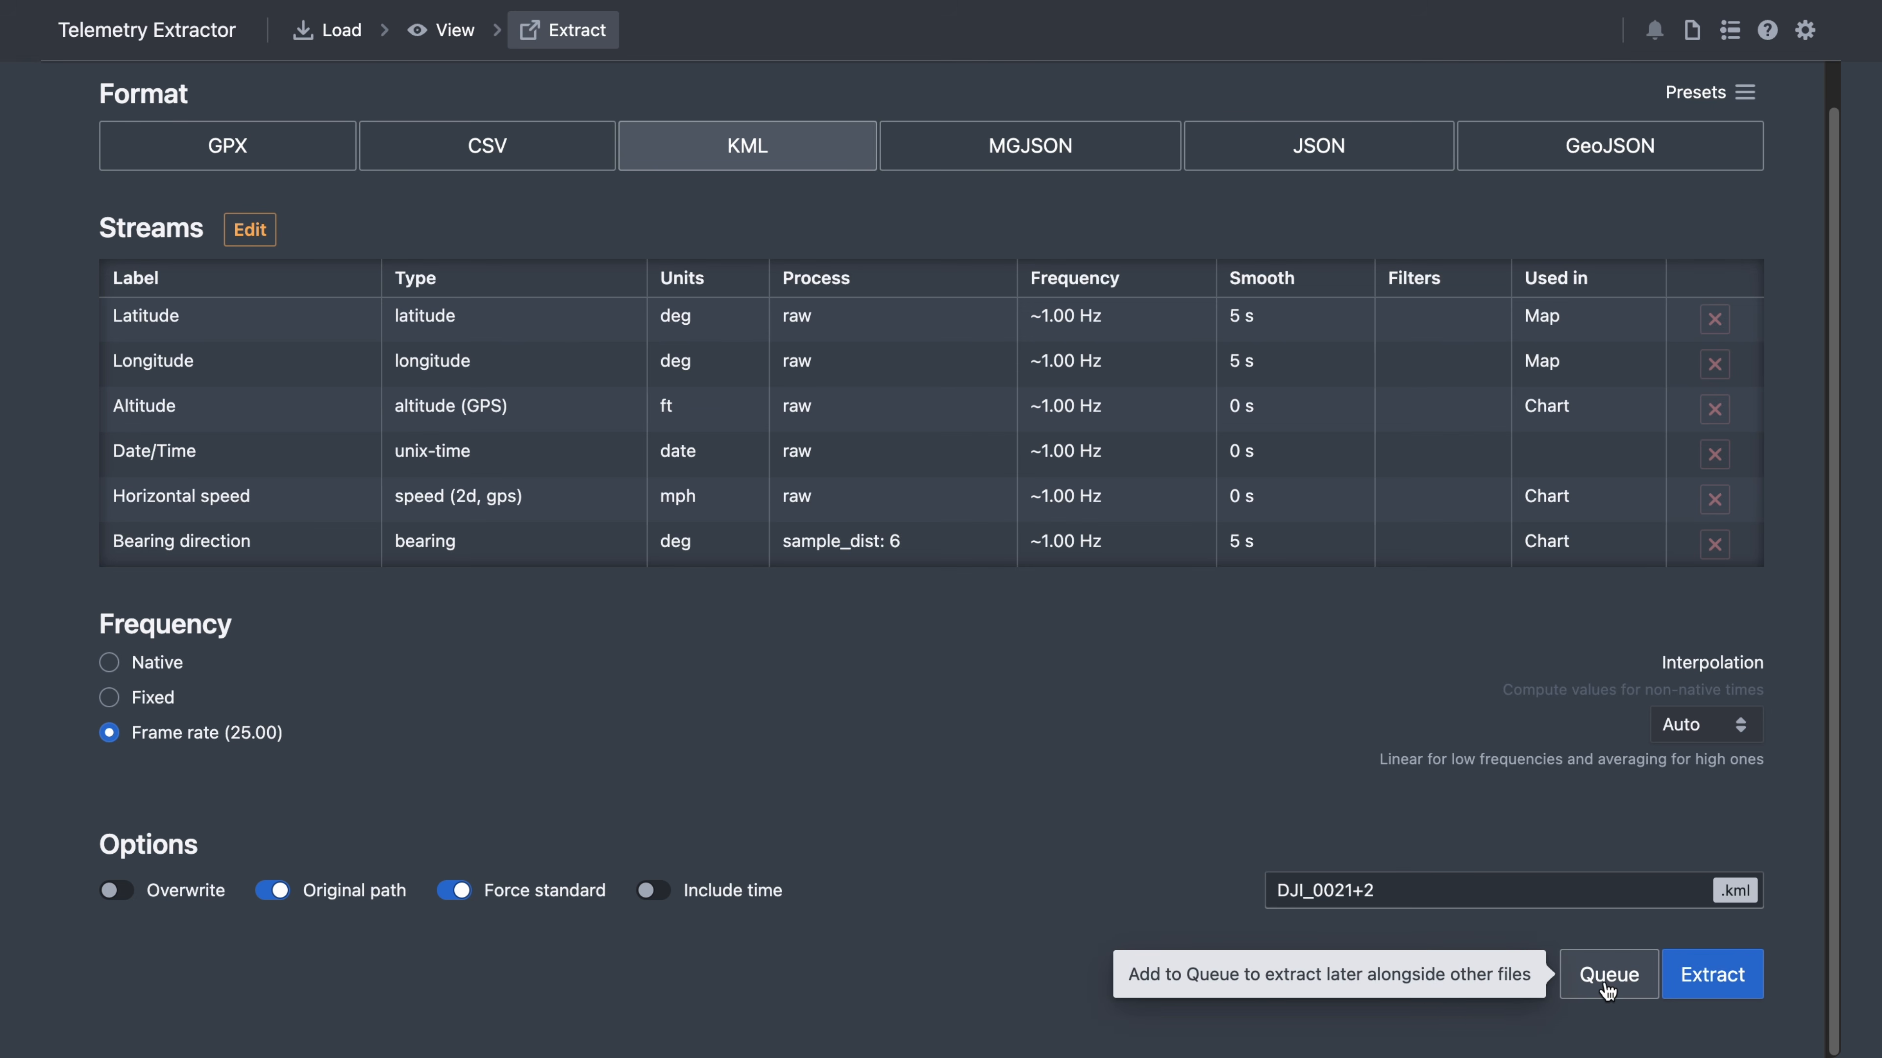
# - Extract DJI_0021+2.kml, reveal it in Finder, and load Google Earth in the browser
pyautogui.click(1703, 982)
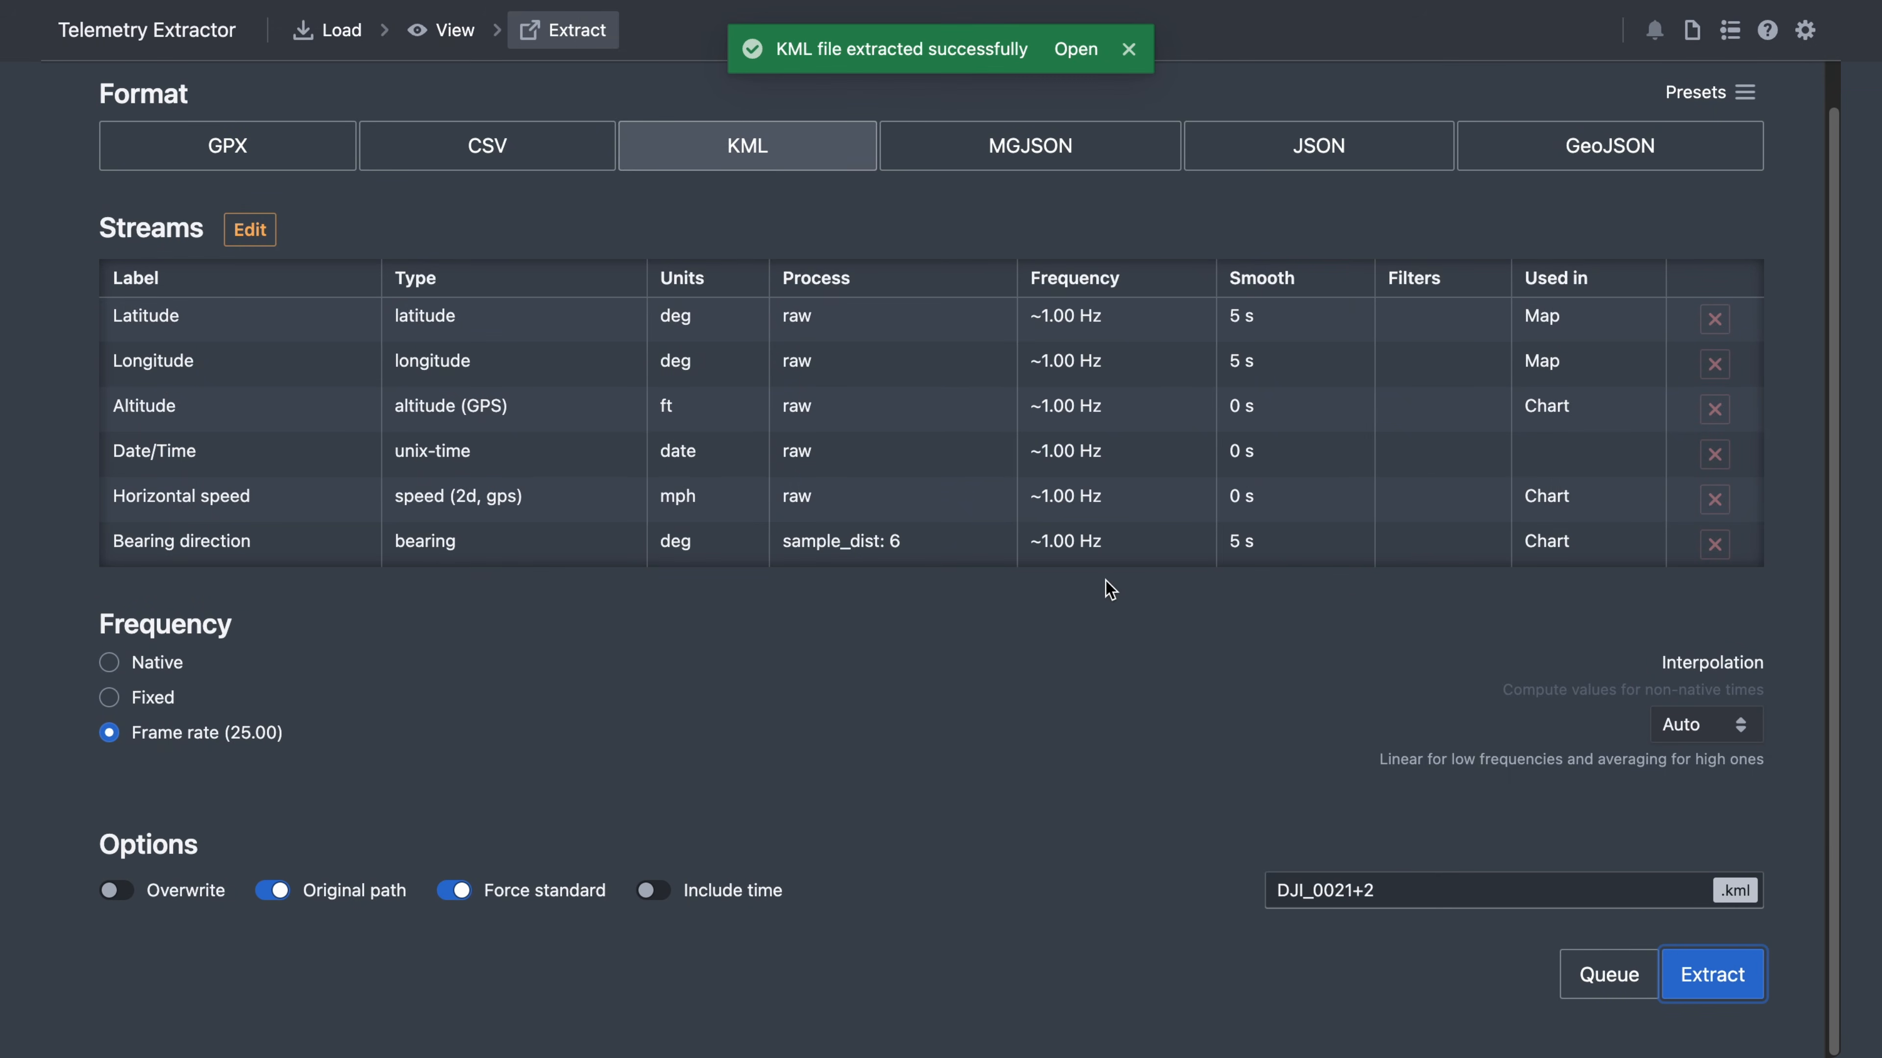
pyautogui.click(1075, 49)
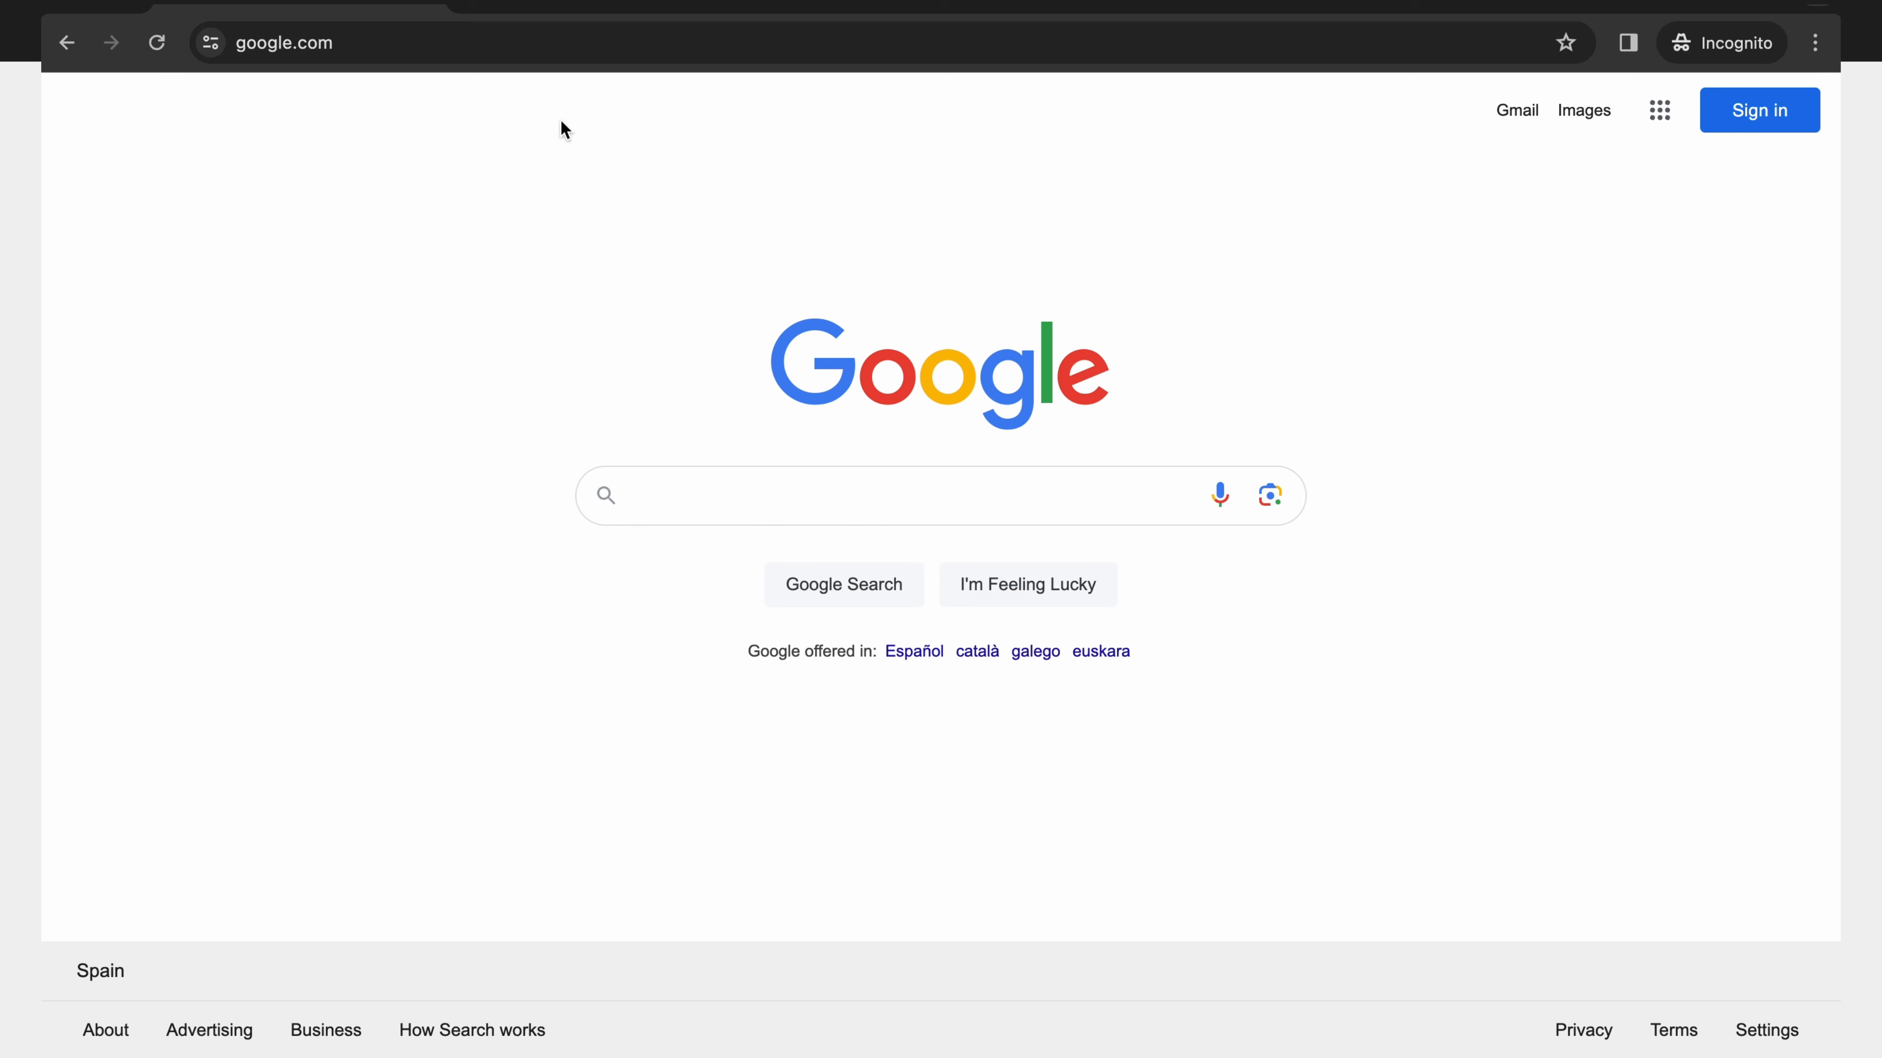
pyautogui.click(430, 44)
pyautogui.write('ear')
pyautogui.press('Return')
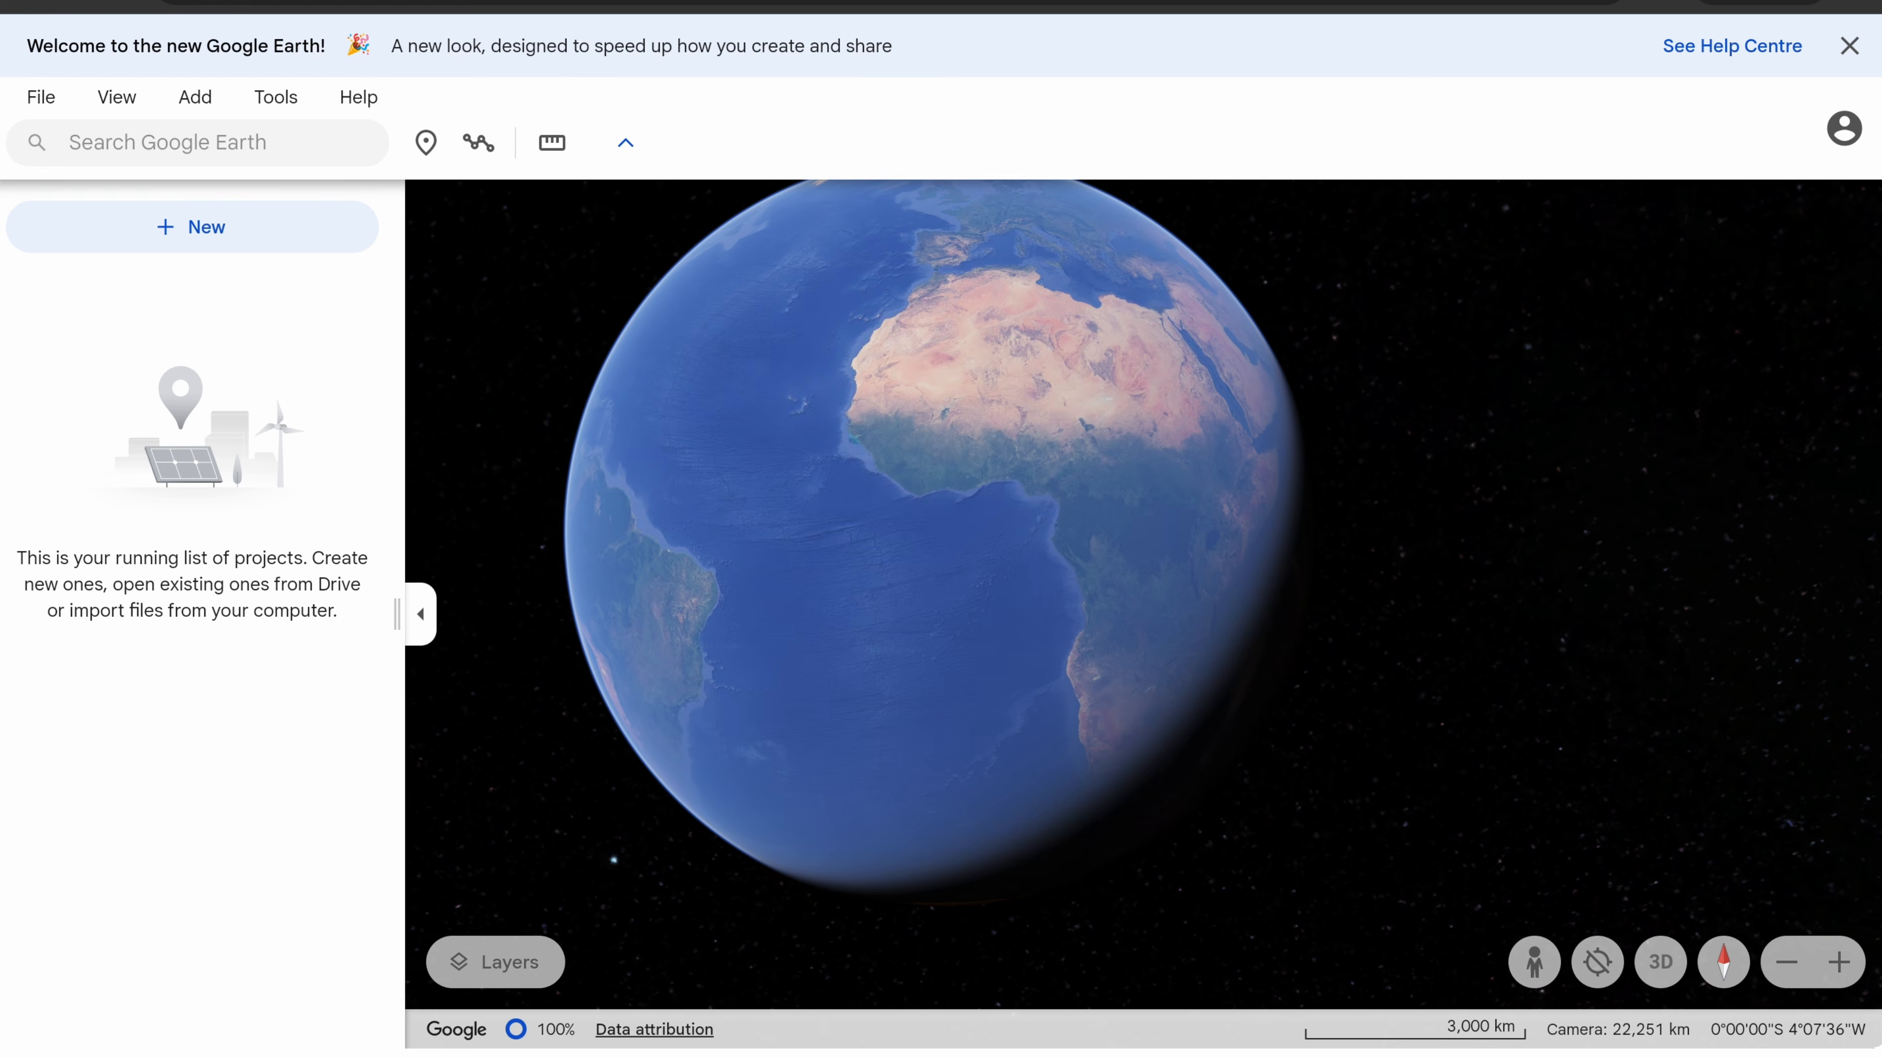
# - Import DJI_0021+2.kml from the DJI folder as a local KML file in a new project
pyautogui.click(213, 231)
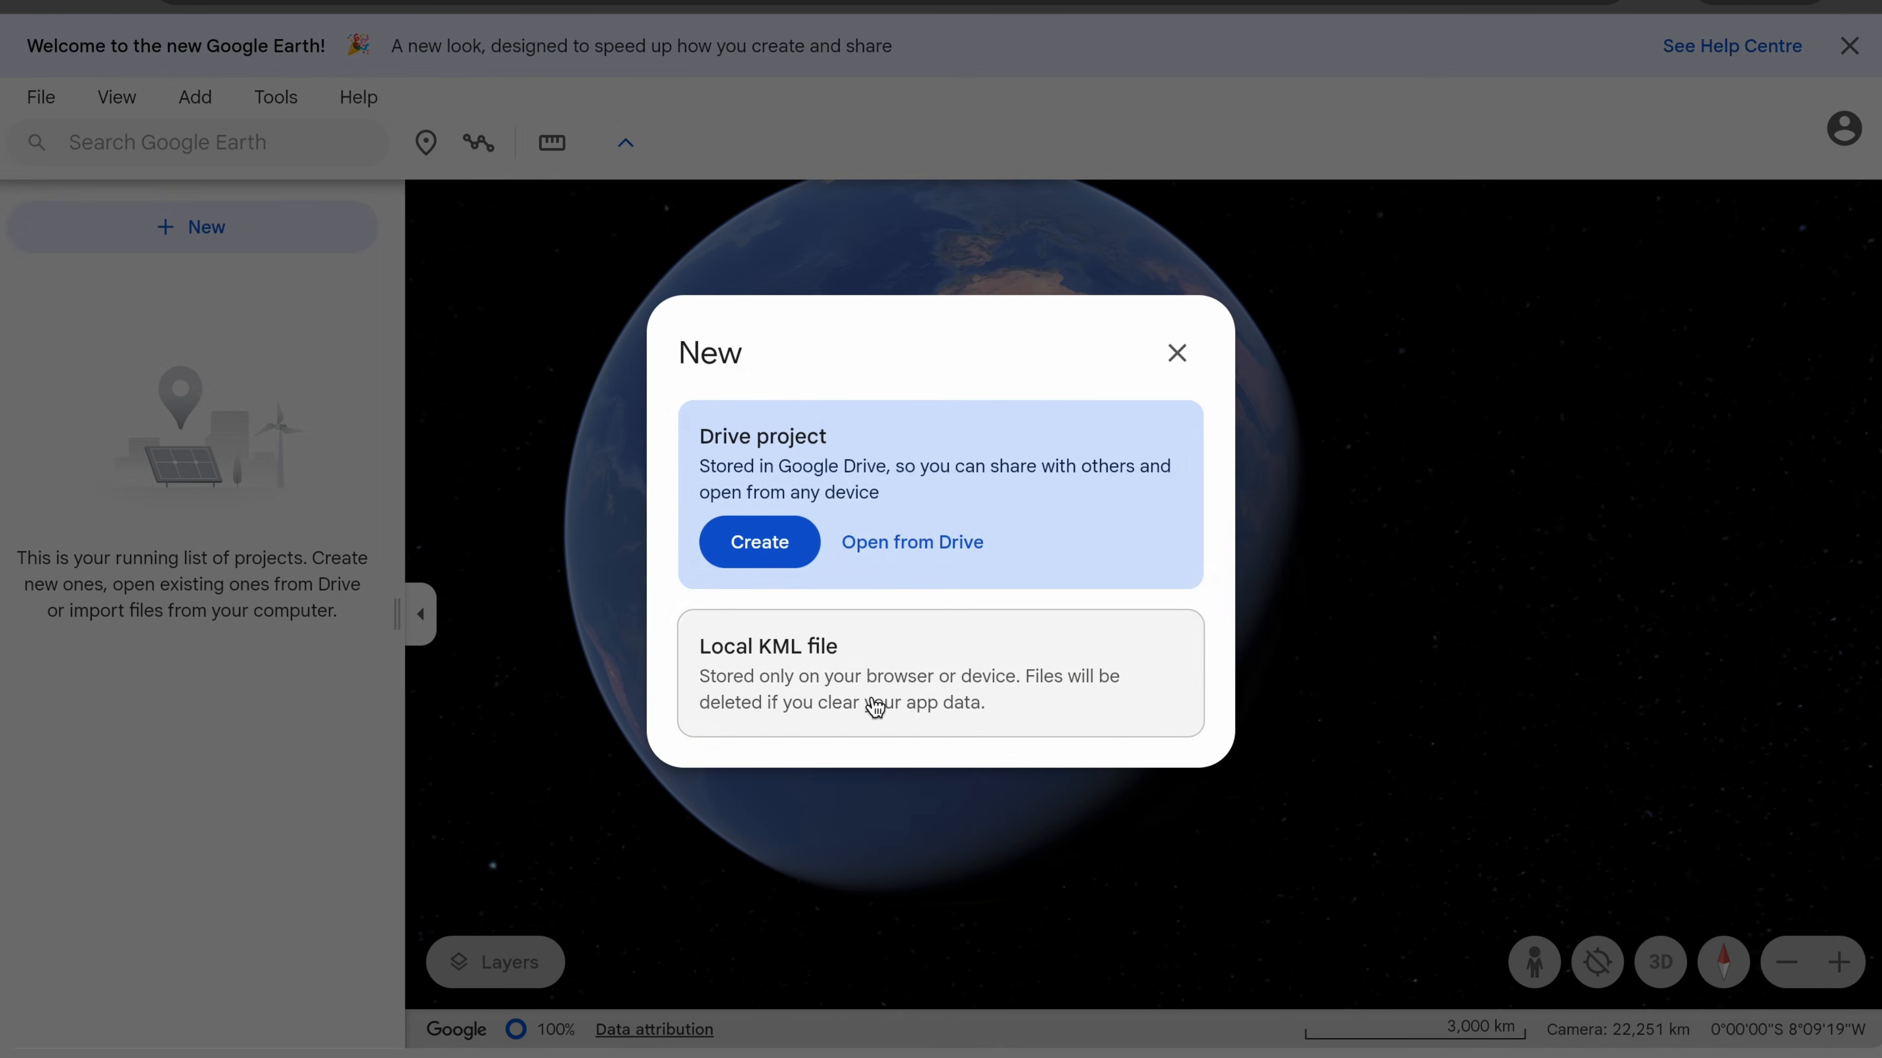
pyautogui.click(875, 708)
pyautogui.click(871, 693)
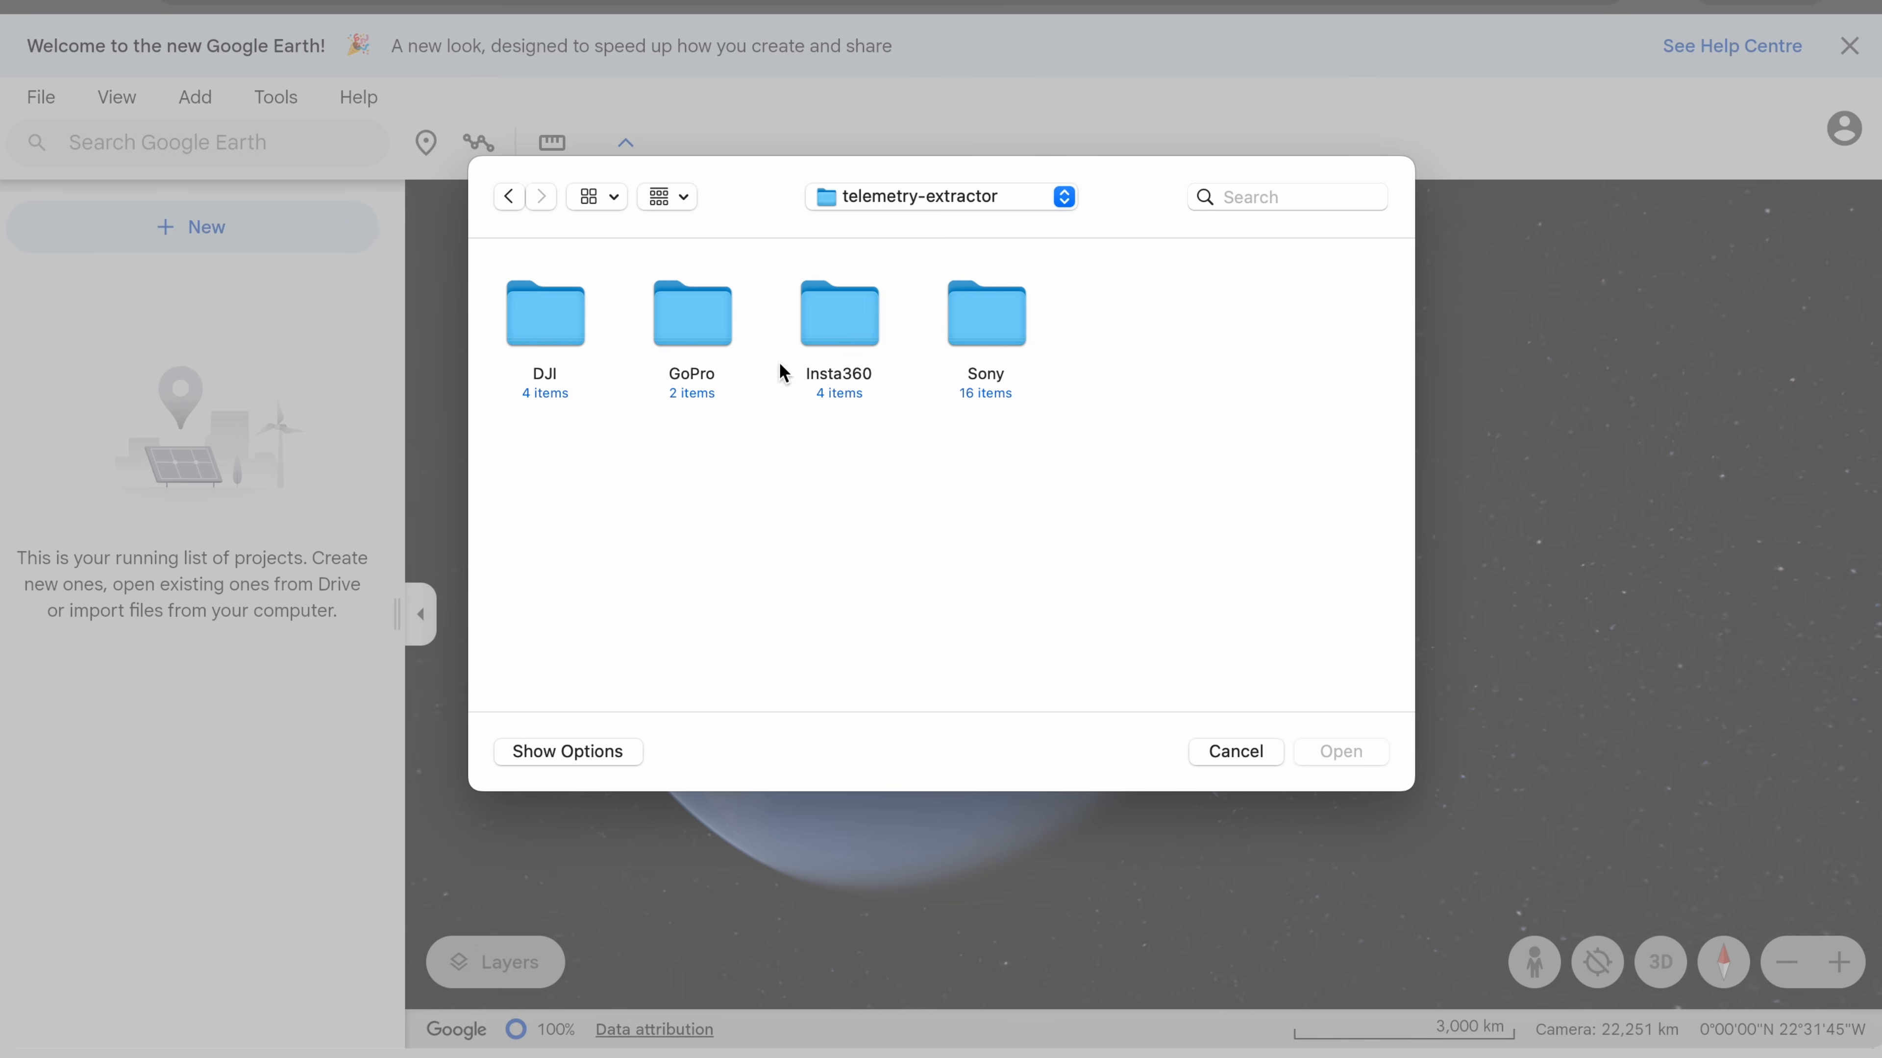
pyautogui.doubleClick(567, 312)
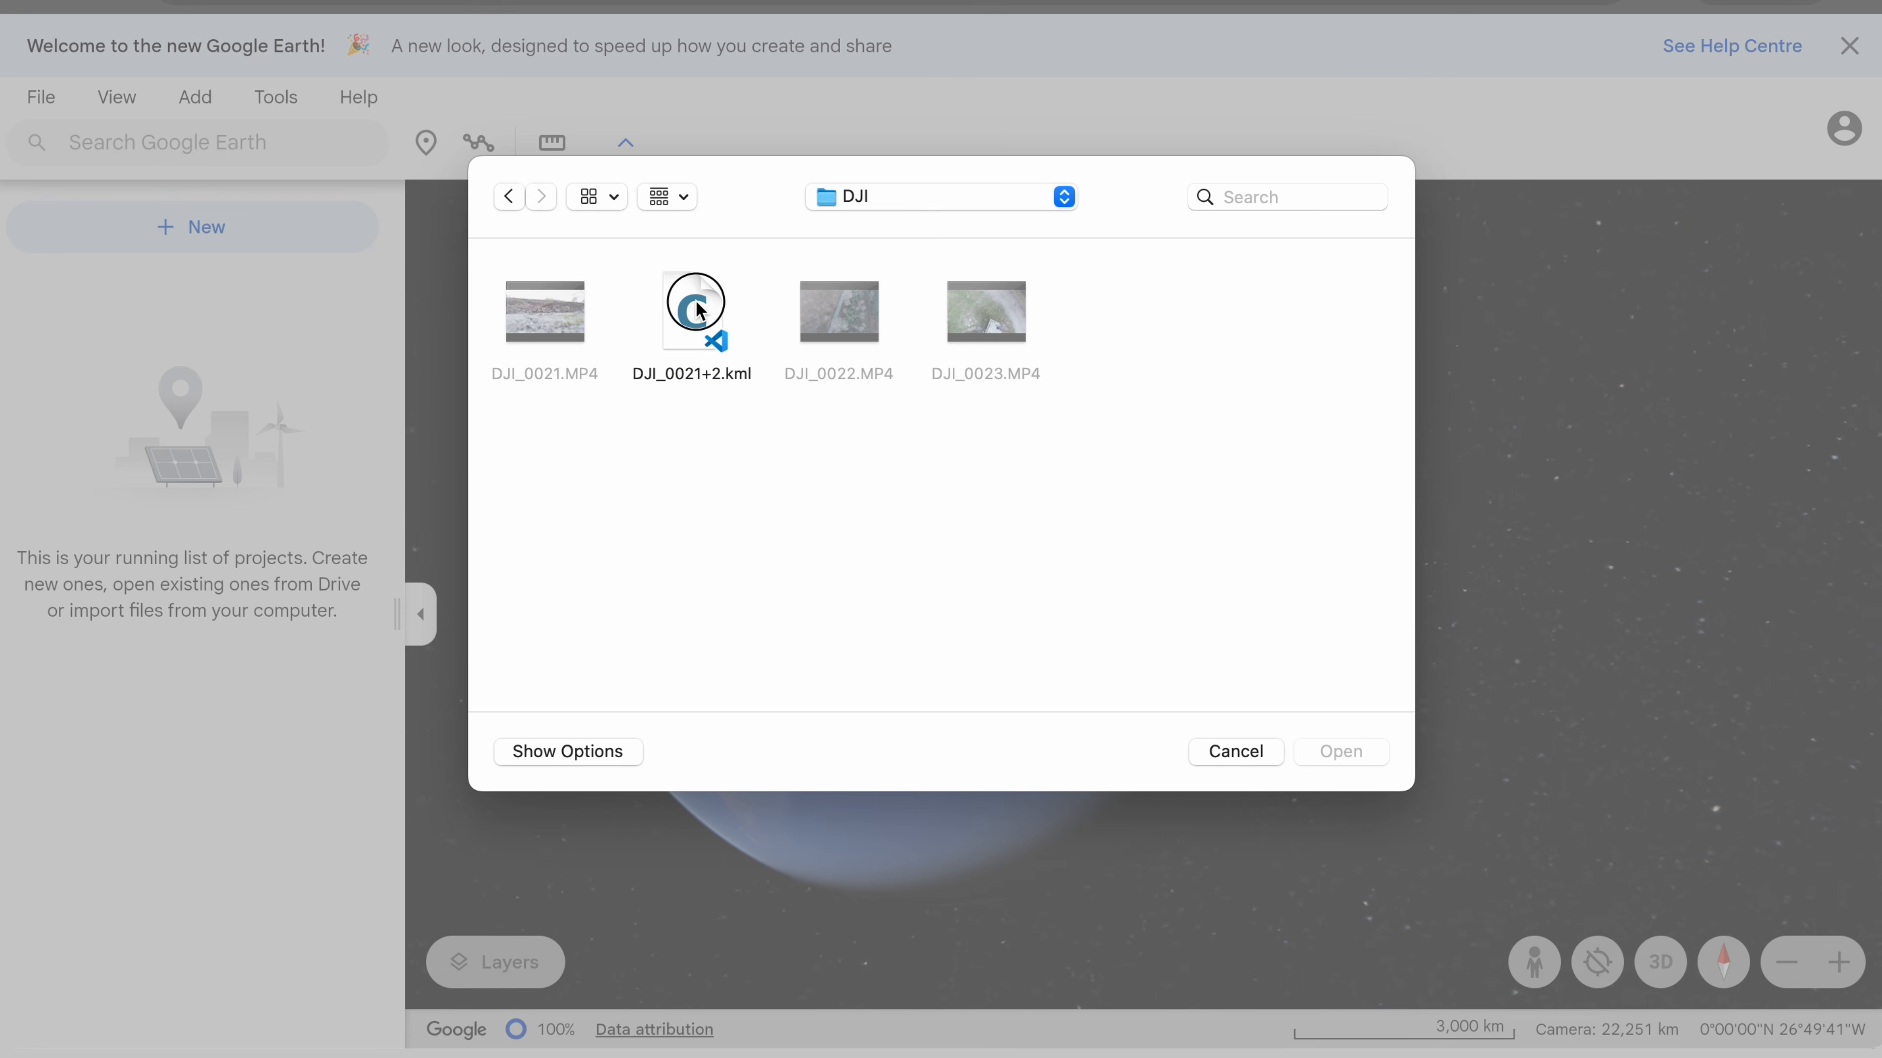
pyautogui.click(1342, 754)
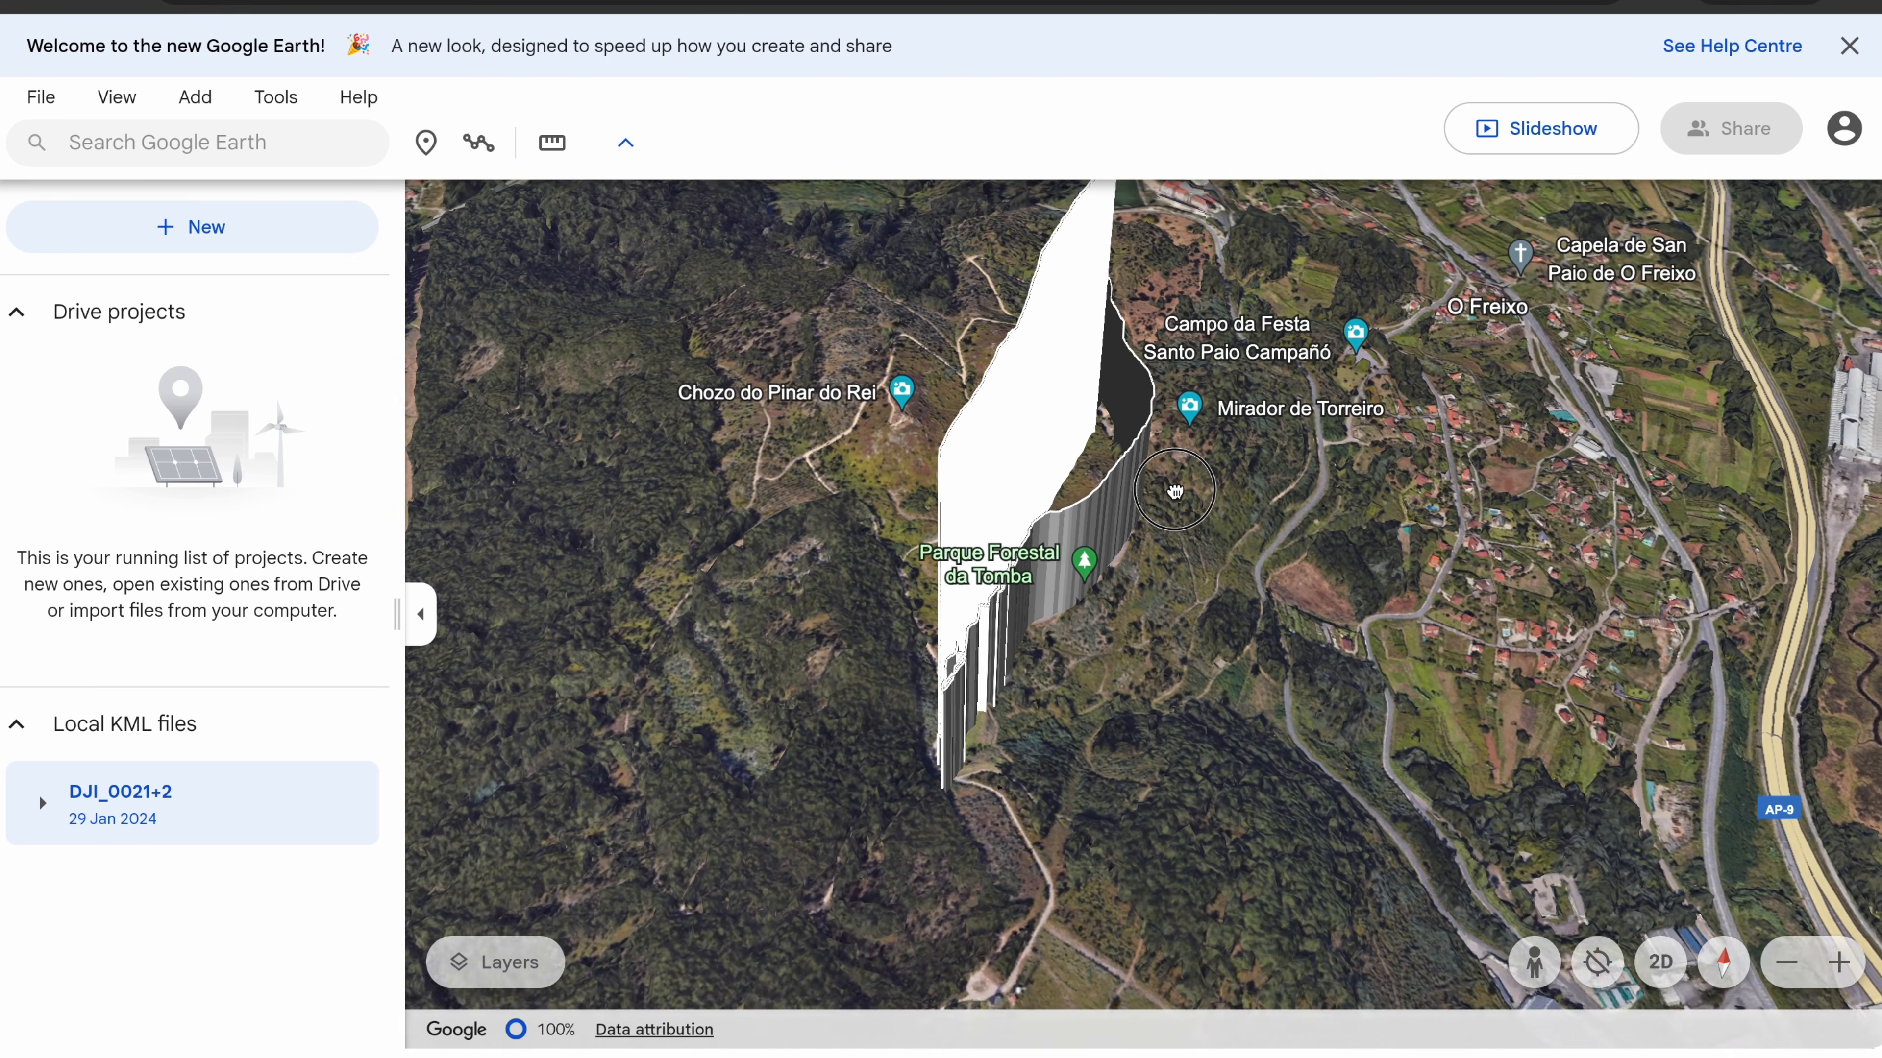
# - Orbit and zoom in on the imported flight track near Parque Forestal da Tomba
pyautogui.moveTo(1174, 491); pyautogui.dragTo(1165, 545)
pyautogui.scroll(1, 1165, 544)
pyautogui.scroll(5, 1170, 546)
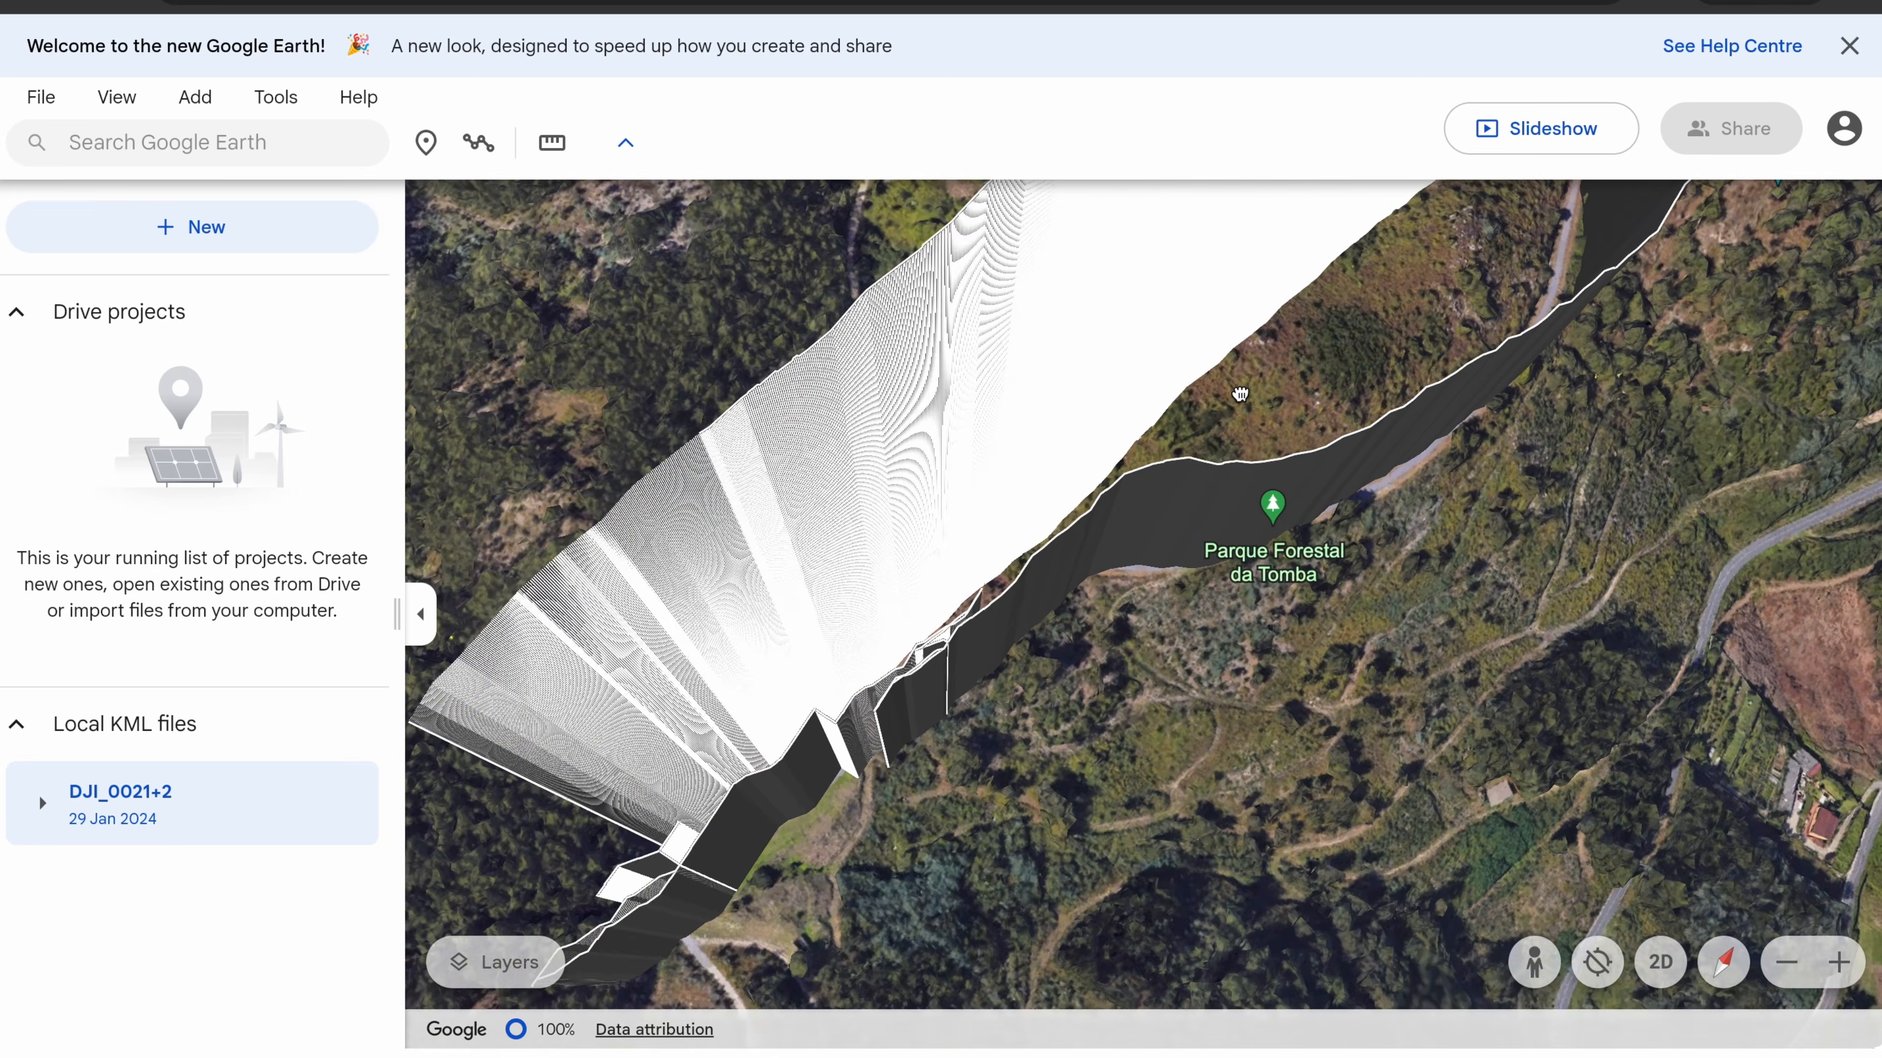
pyautogui.scroll(3, 912, 529)
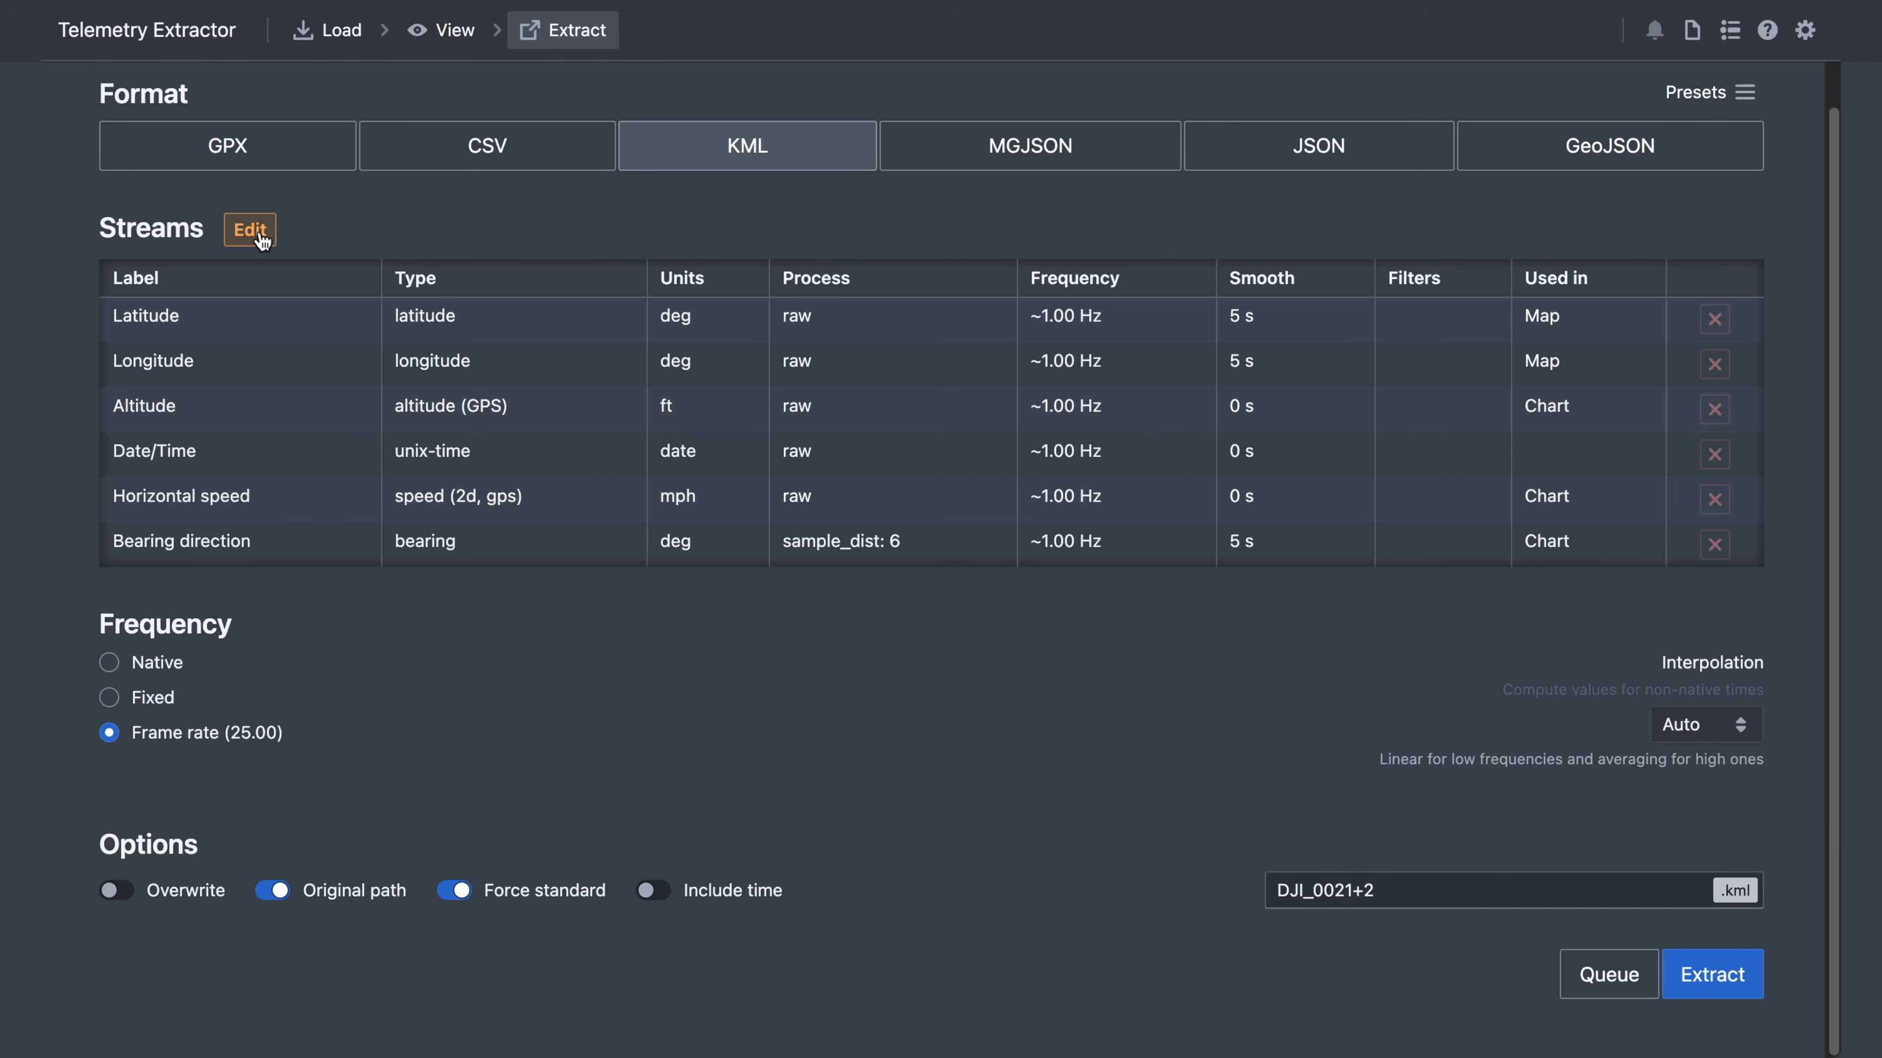
# - Remove the Altitude stream from the KML export and start a new project
pyautogui.click(251, 229)
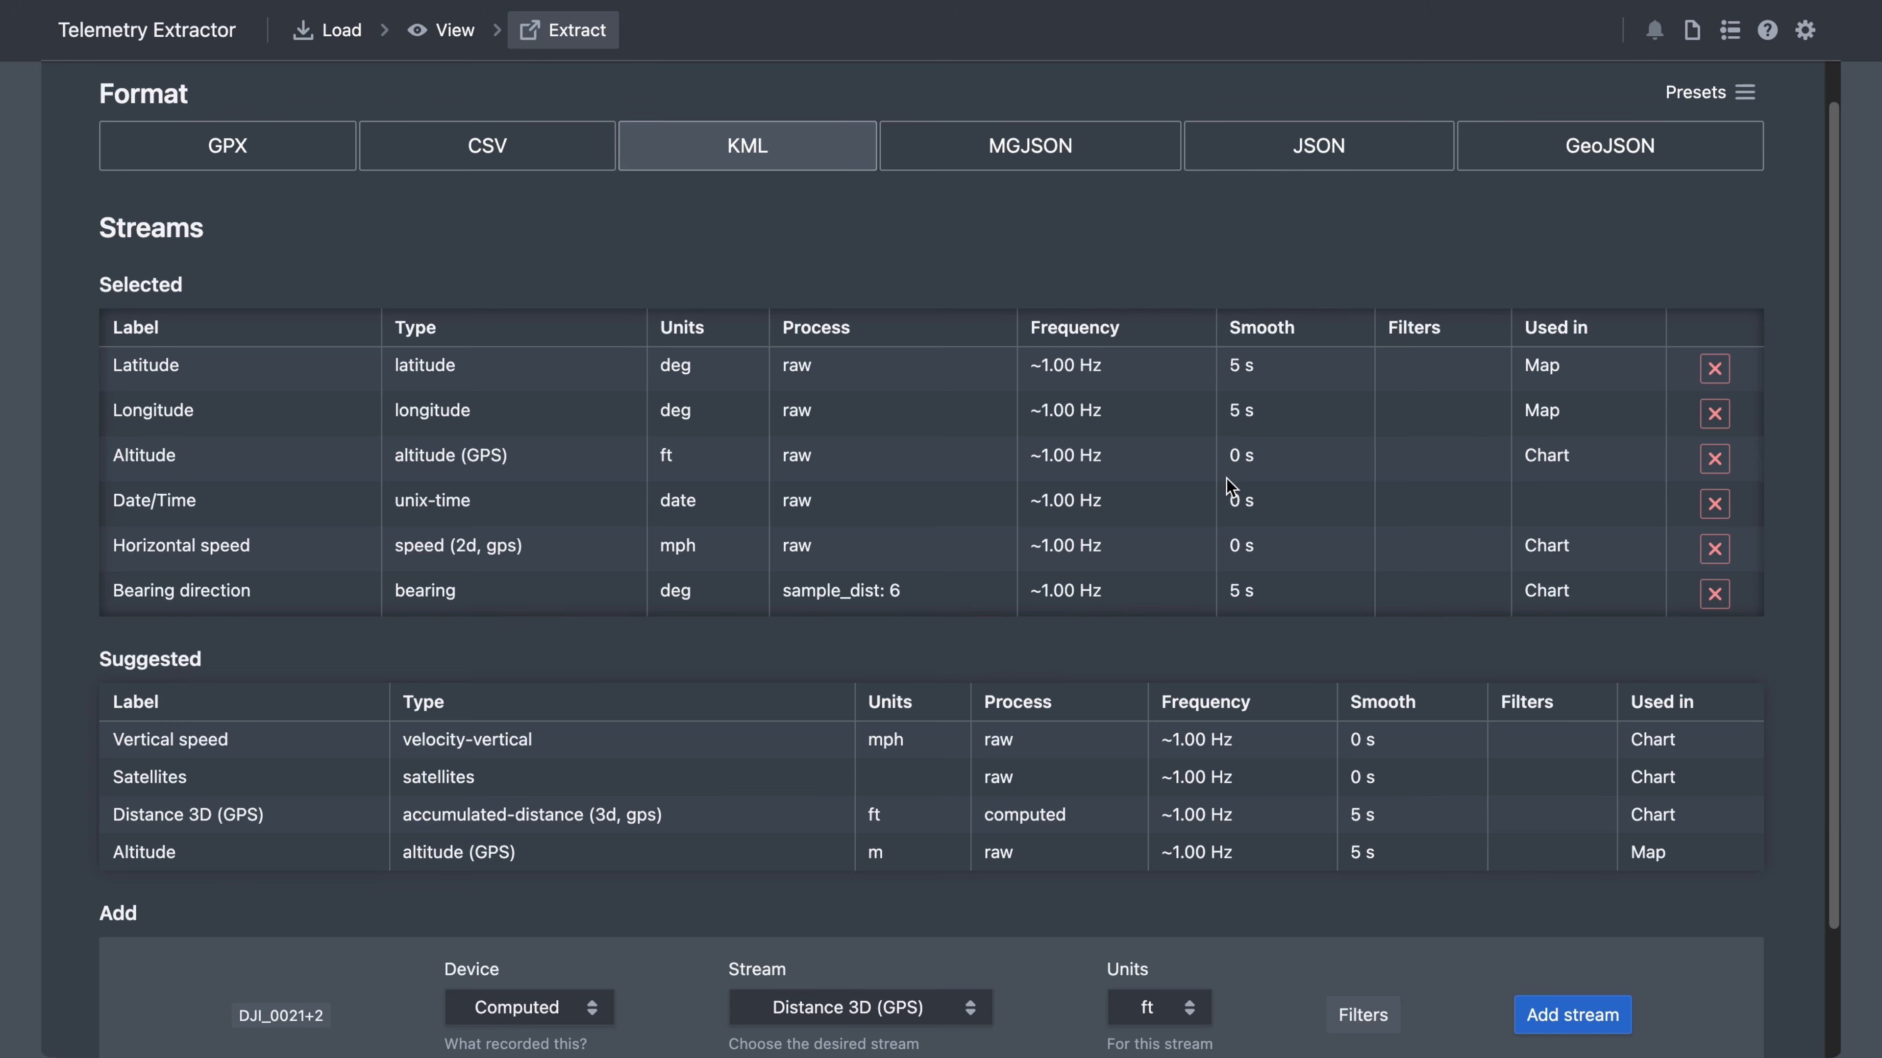
pyautogui.click(1714, 459)
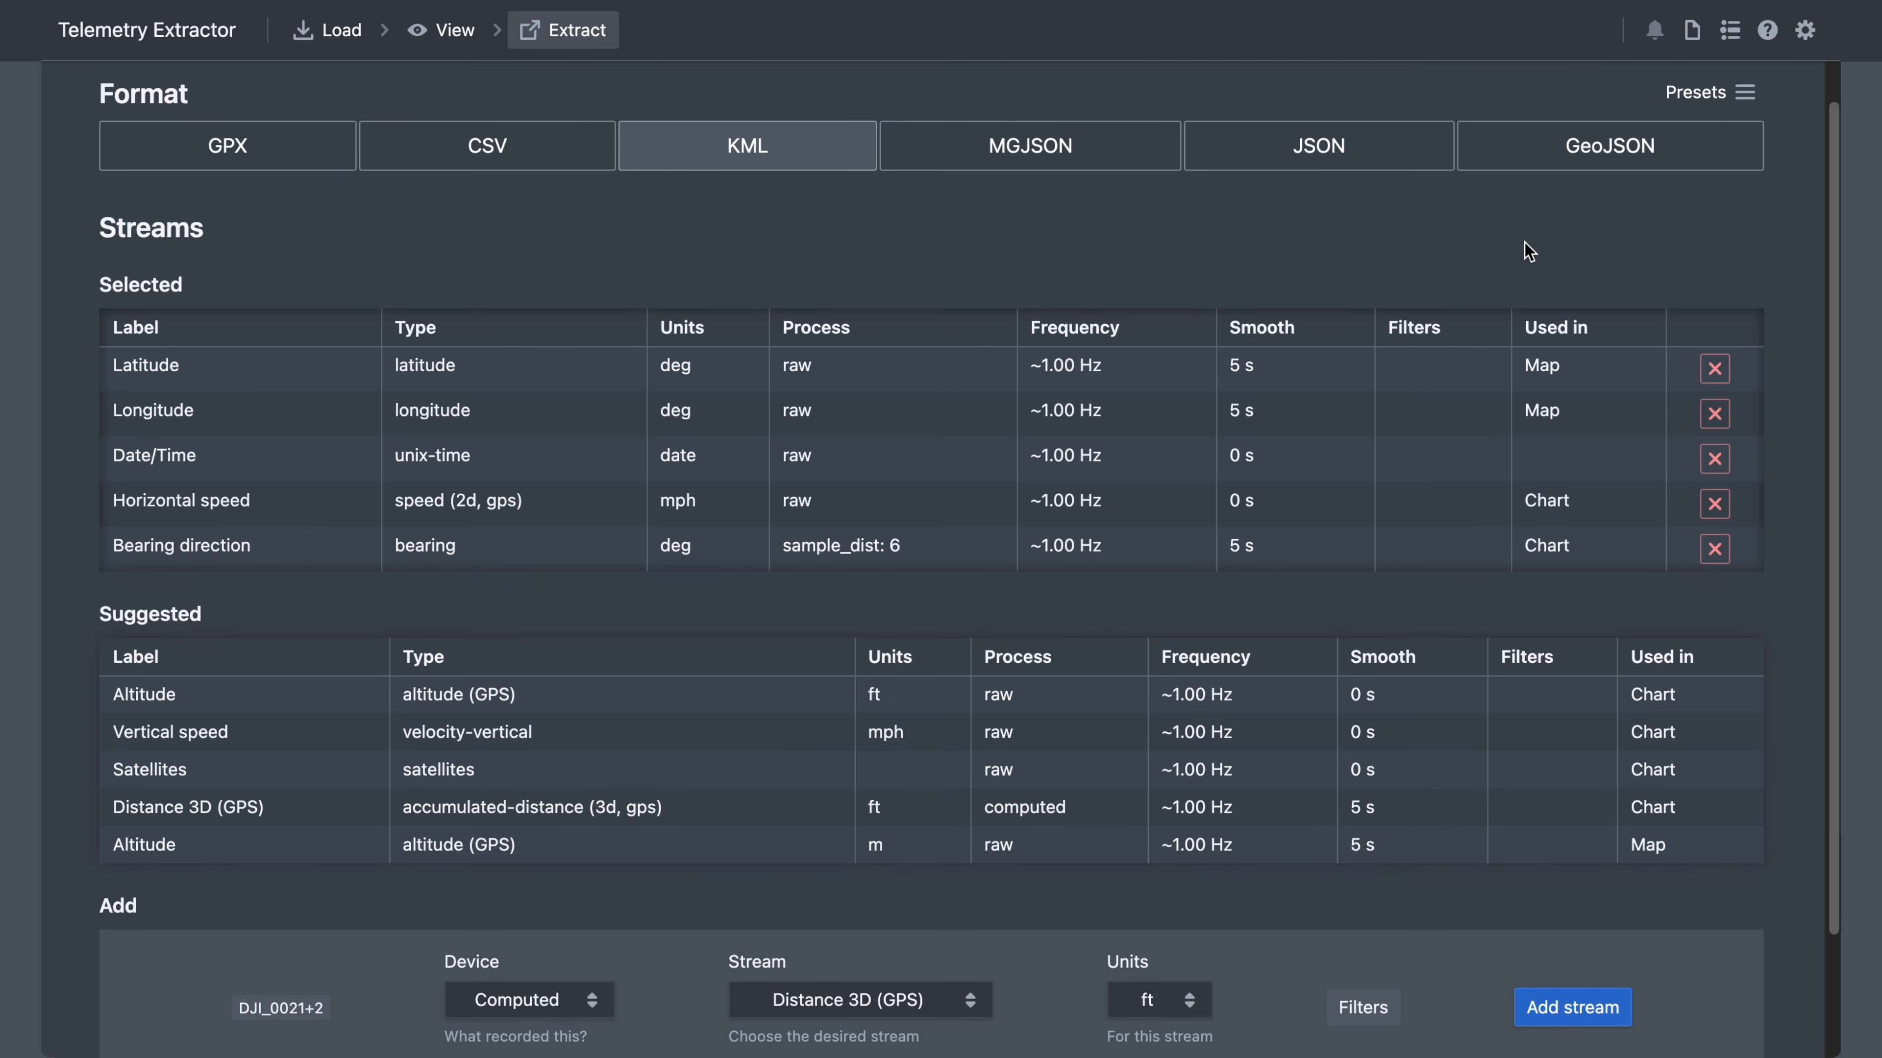
pyautogui.click(1691, 31)
# - Load both GoPro MP4 clips with Highlight tags enabled and import their data streams
pyautogui.click(1165, 596)
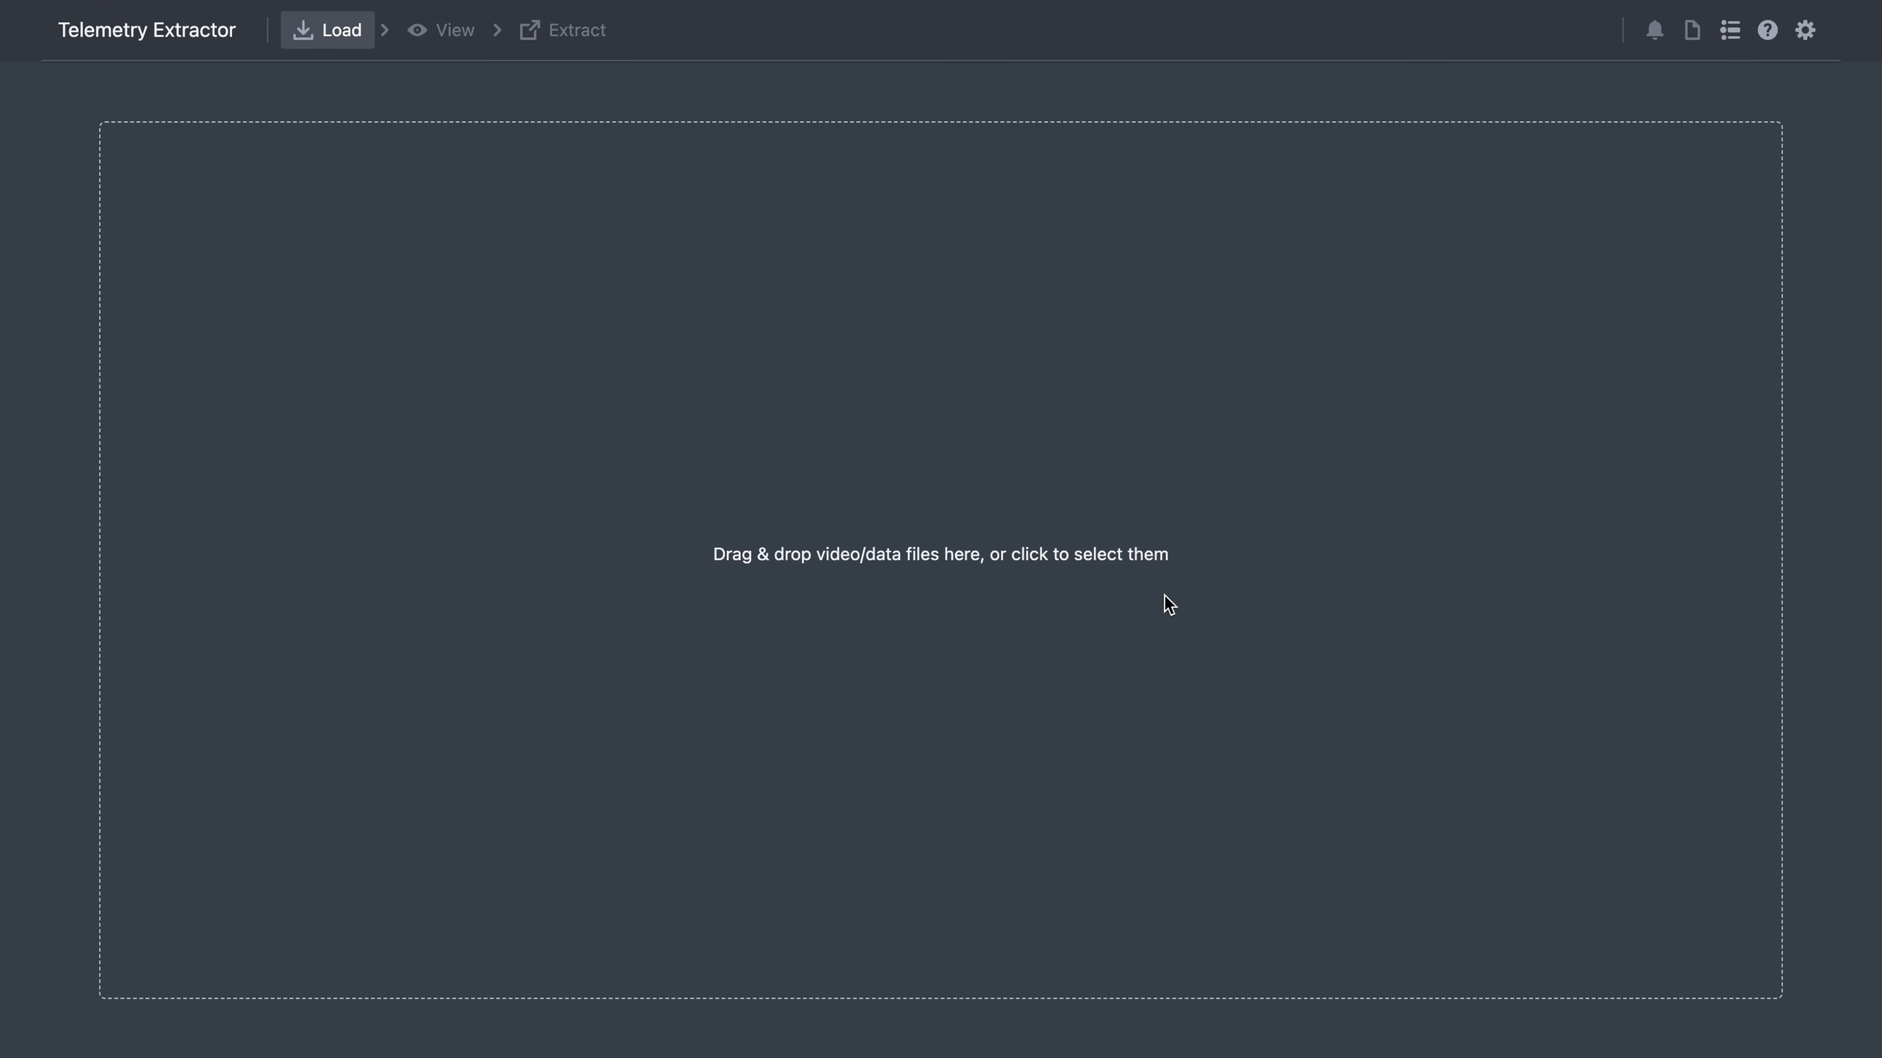
pyautogui.click(1165, 596)
pyautogui.click(974, 10)
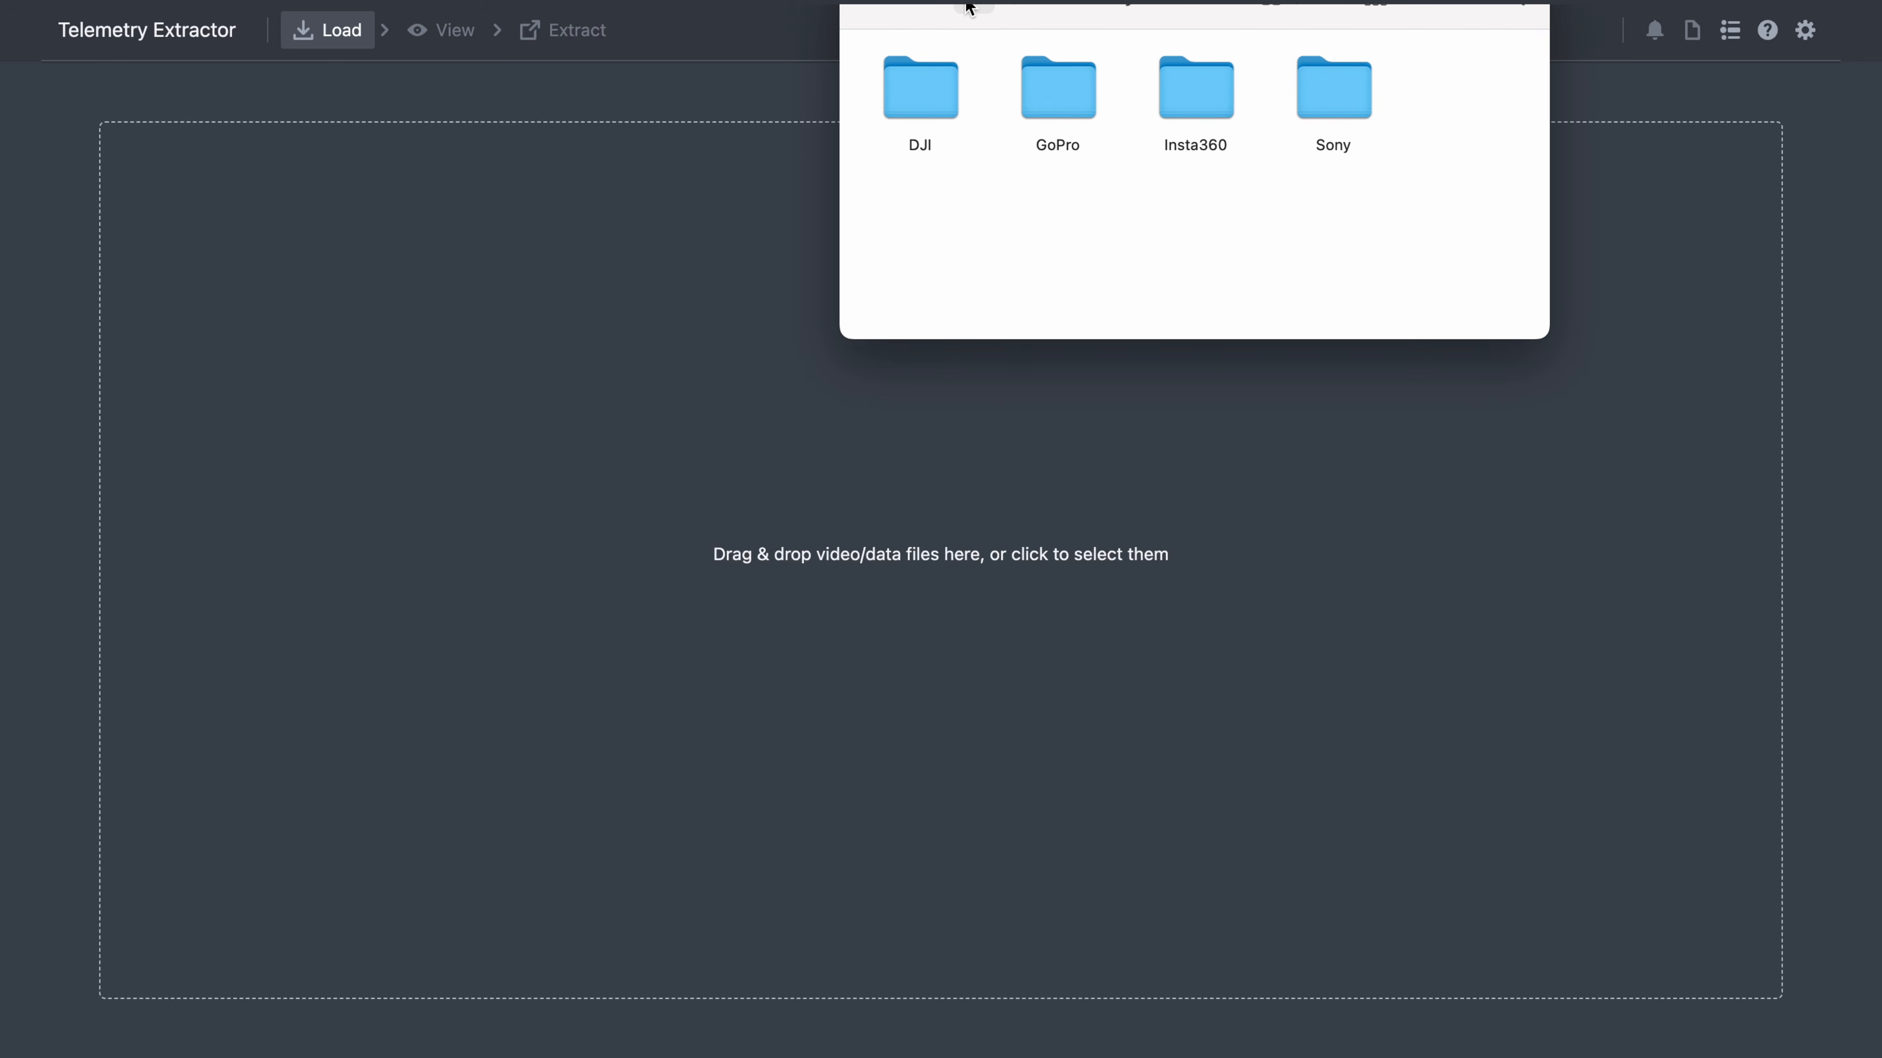
pyautogui.doubleClick(1064, 88)
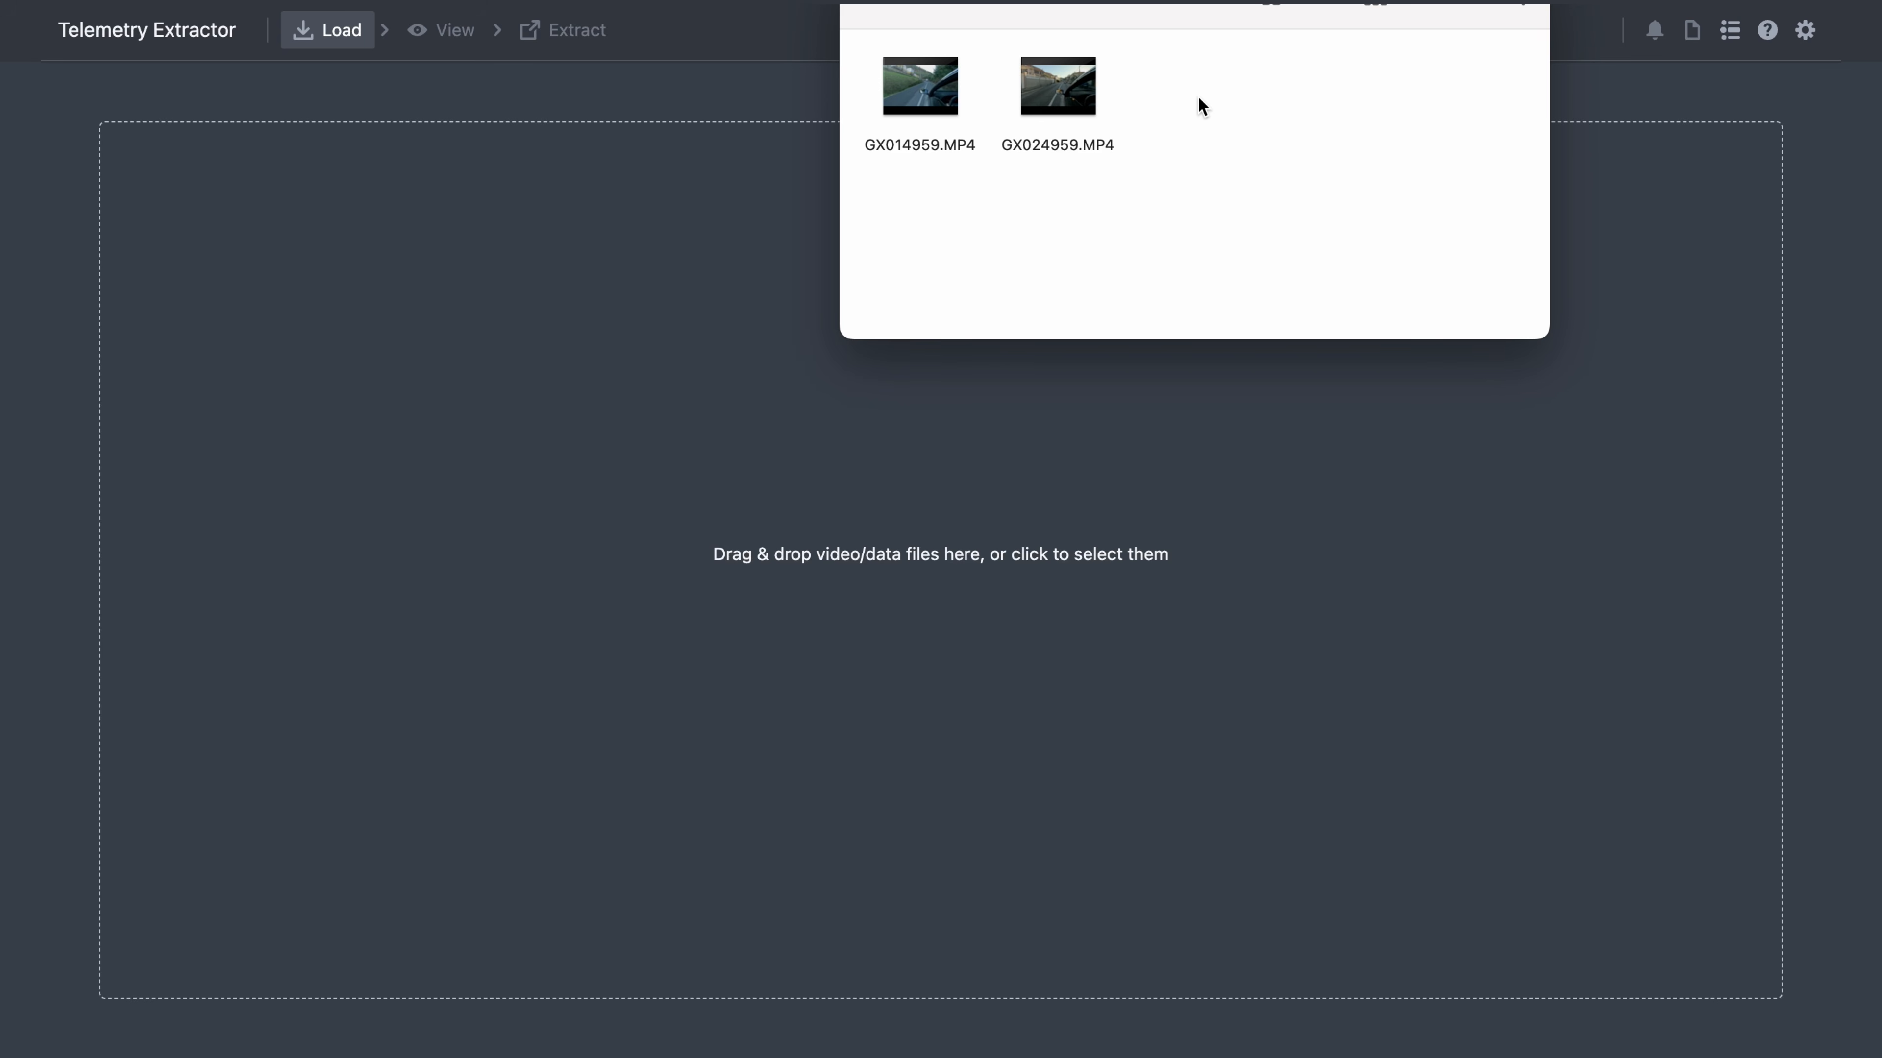
pyautogui.moveTo(1198, 154); pyautogui.dragTo(615, 489)
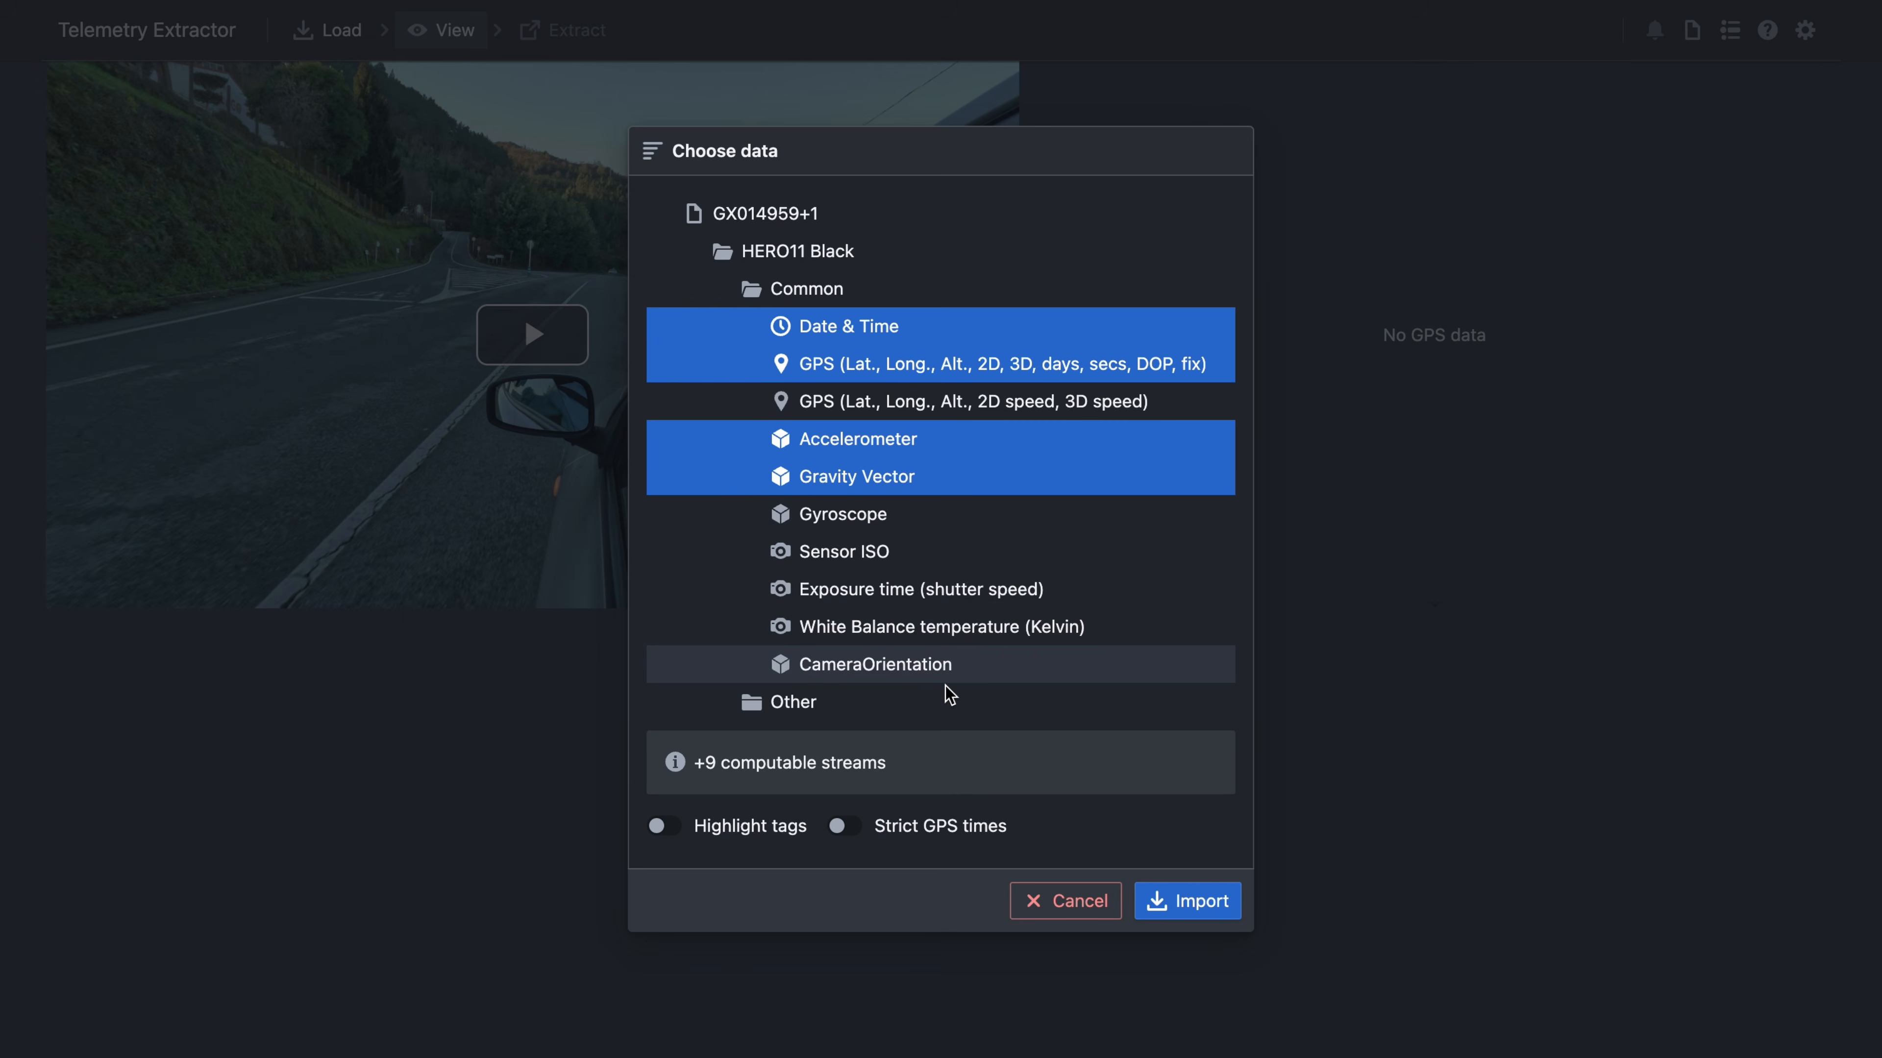
pyautogui.click(715, 828)
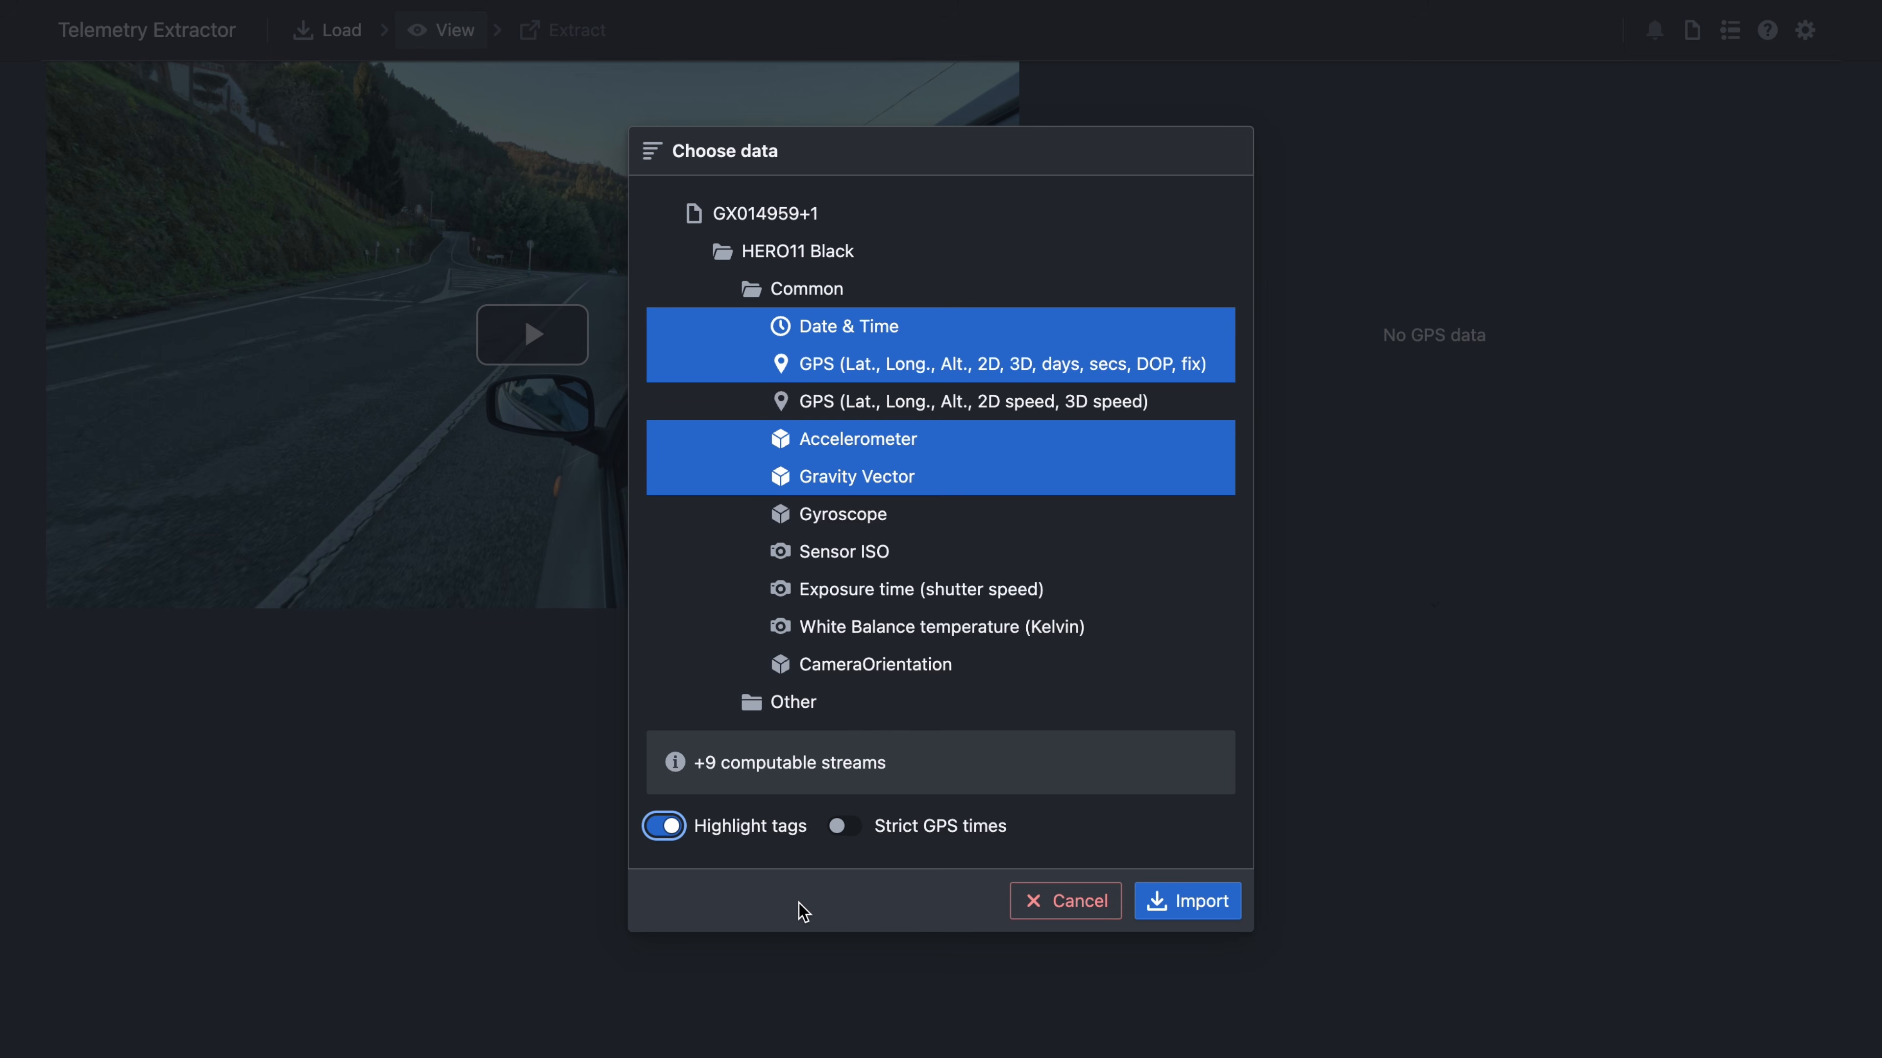
pyautogui.click(1194, 908)
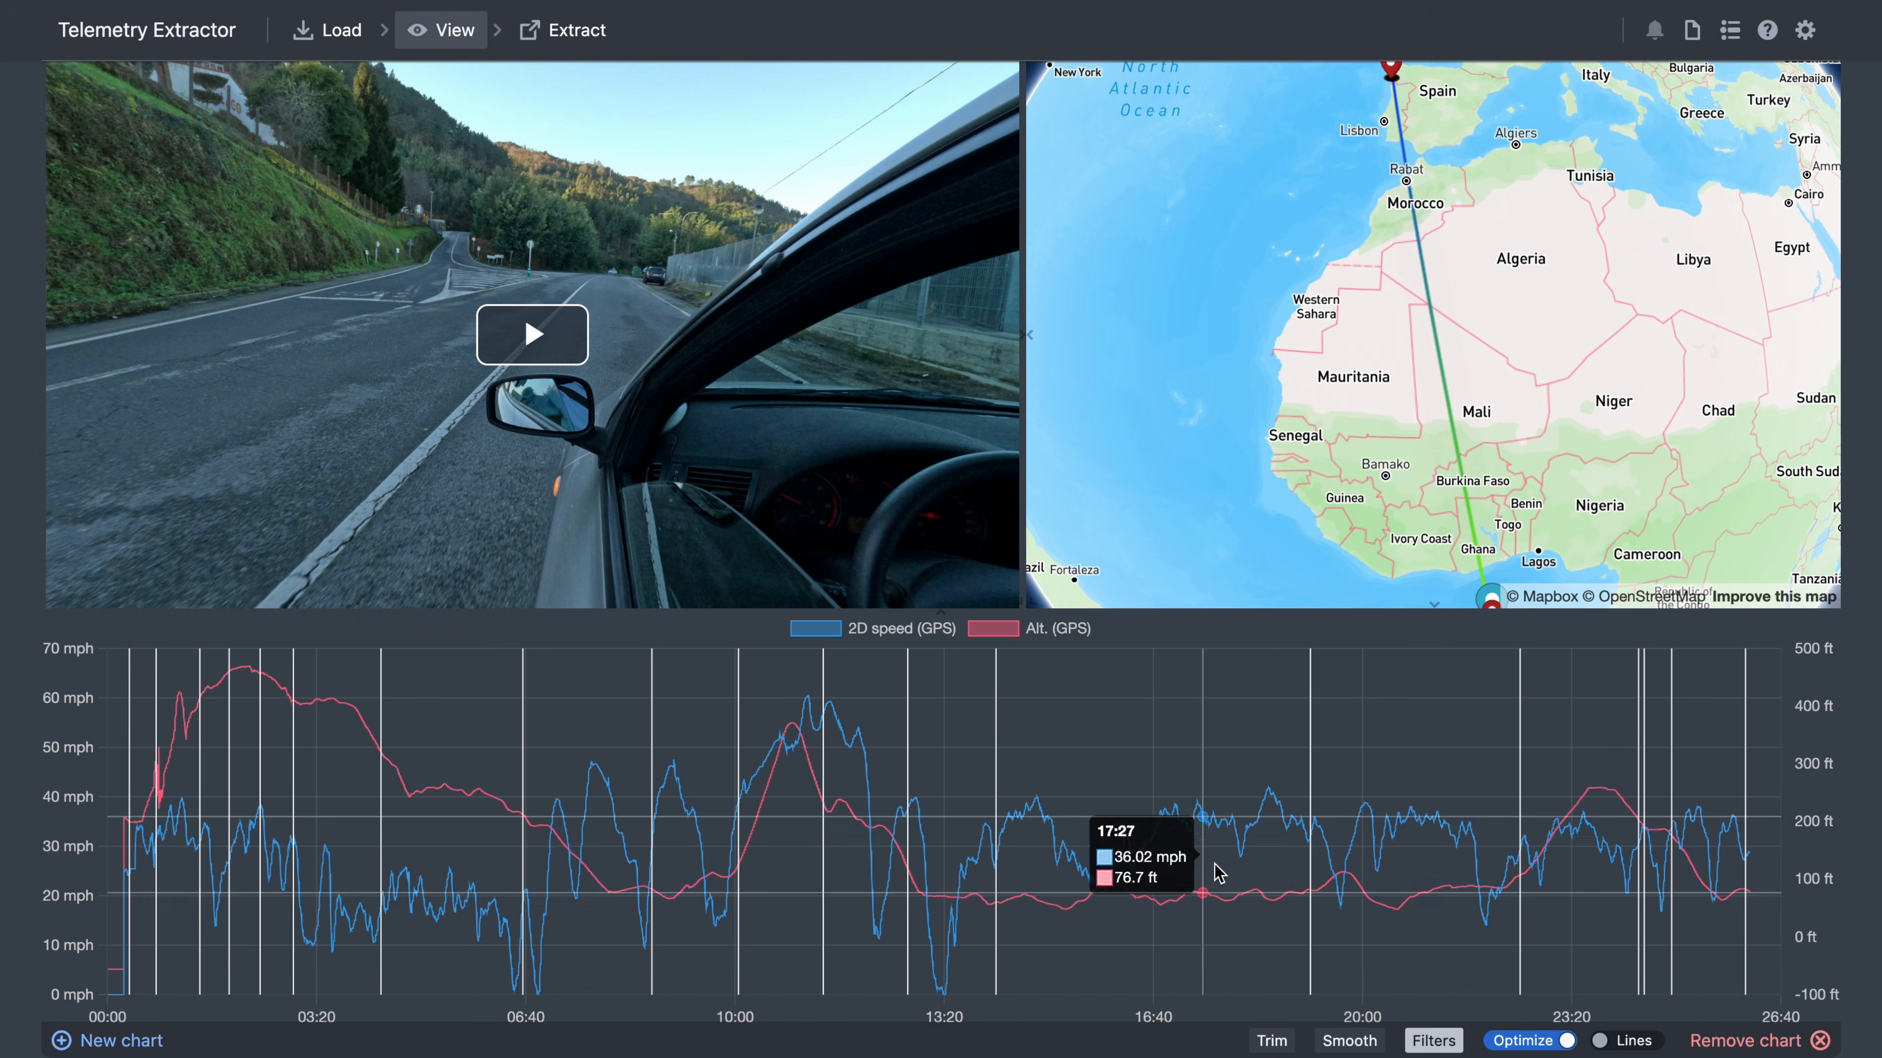
# - Enable the Dilution of Precision filter in map settings and fit the map to the route
pyautogui.moveTo(1467, 237); pyautogui.dragTo(1481, 407)
pyautogui.moveTo(1455, 356); pyautogui.dragTo(1385, 75)
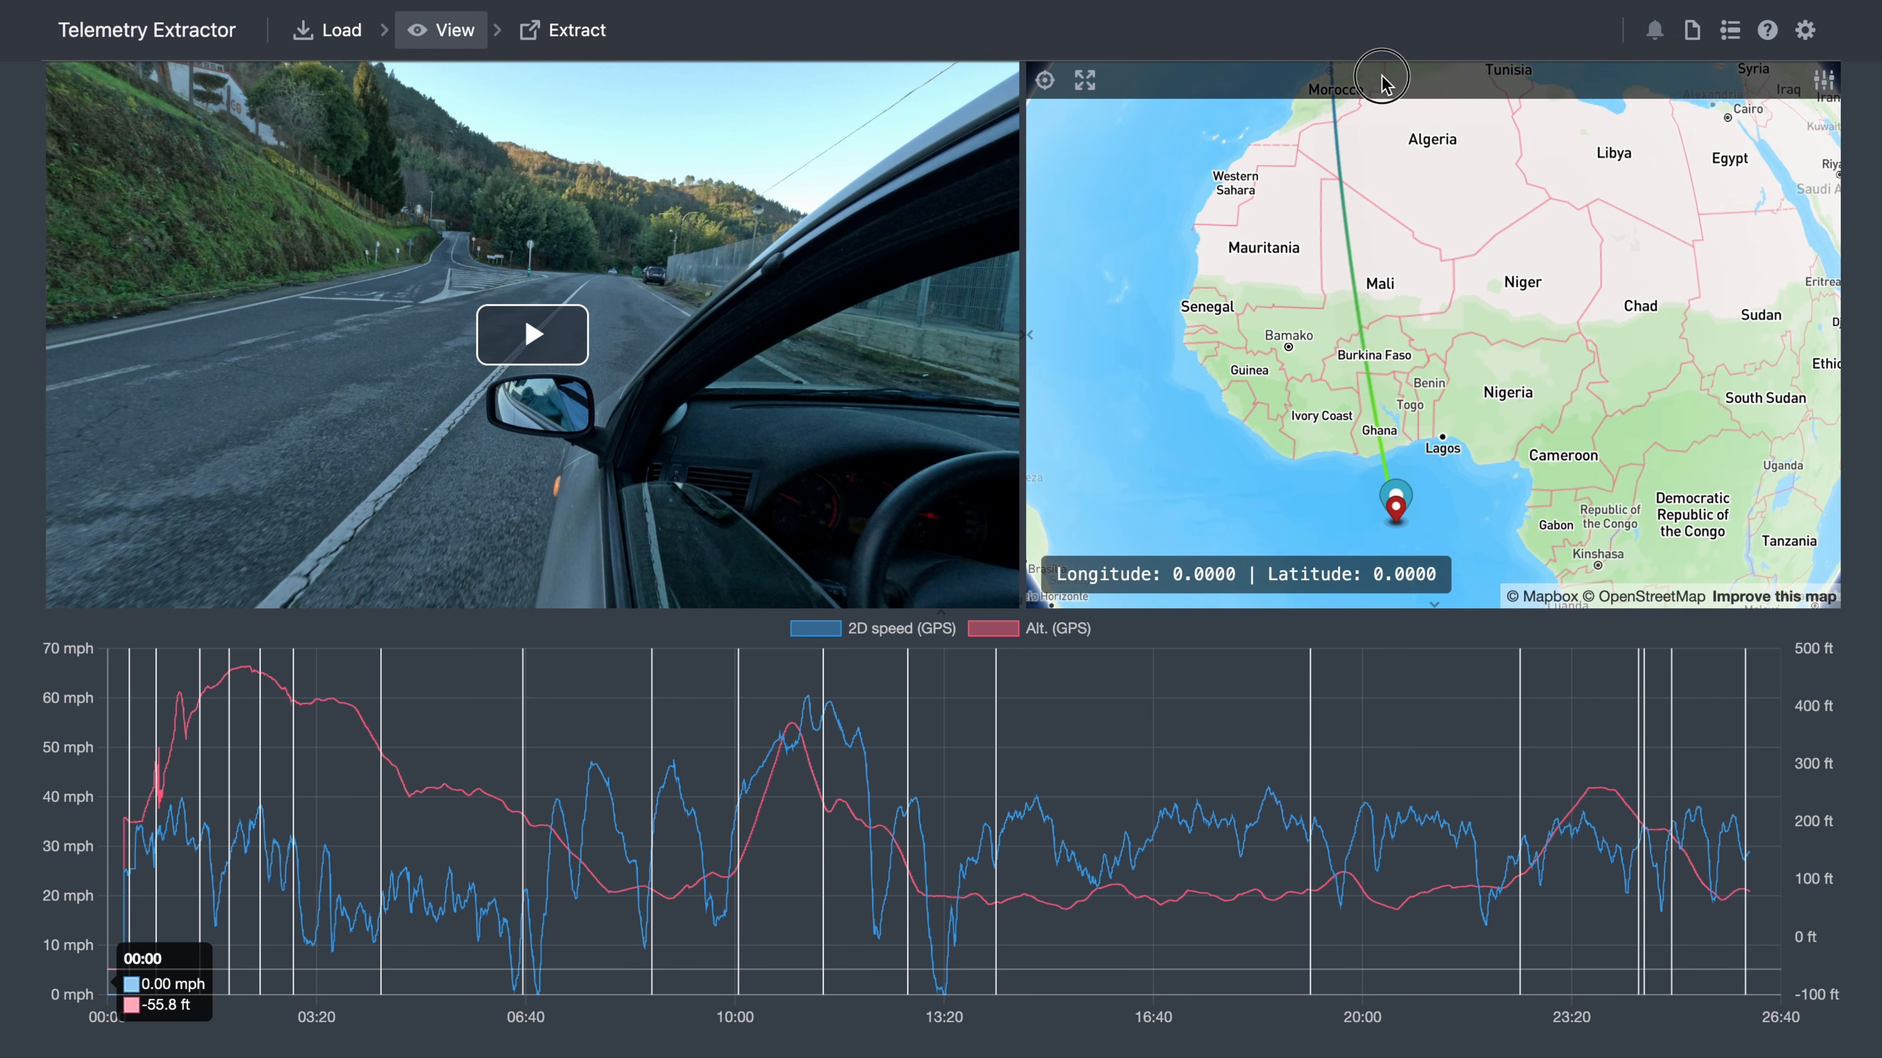
pyautogui.moveTo(1456, 412)
pyautogui.mouseDown()
pyautogui.moveTo(1538, 454)
pyautogui.moveTo(1456, 392)
pyautogui.mouseUp()
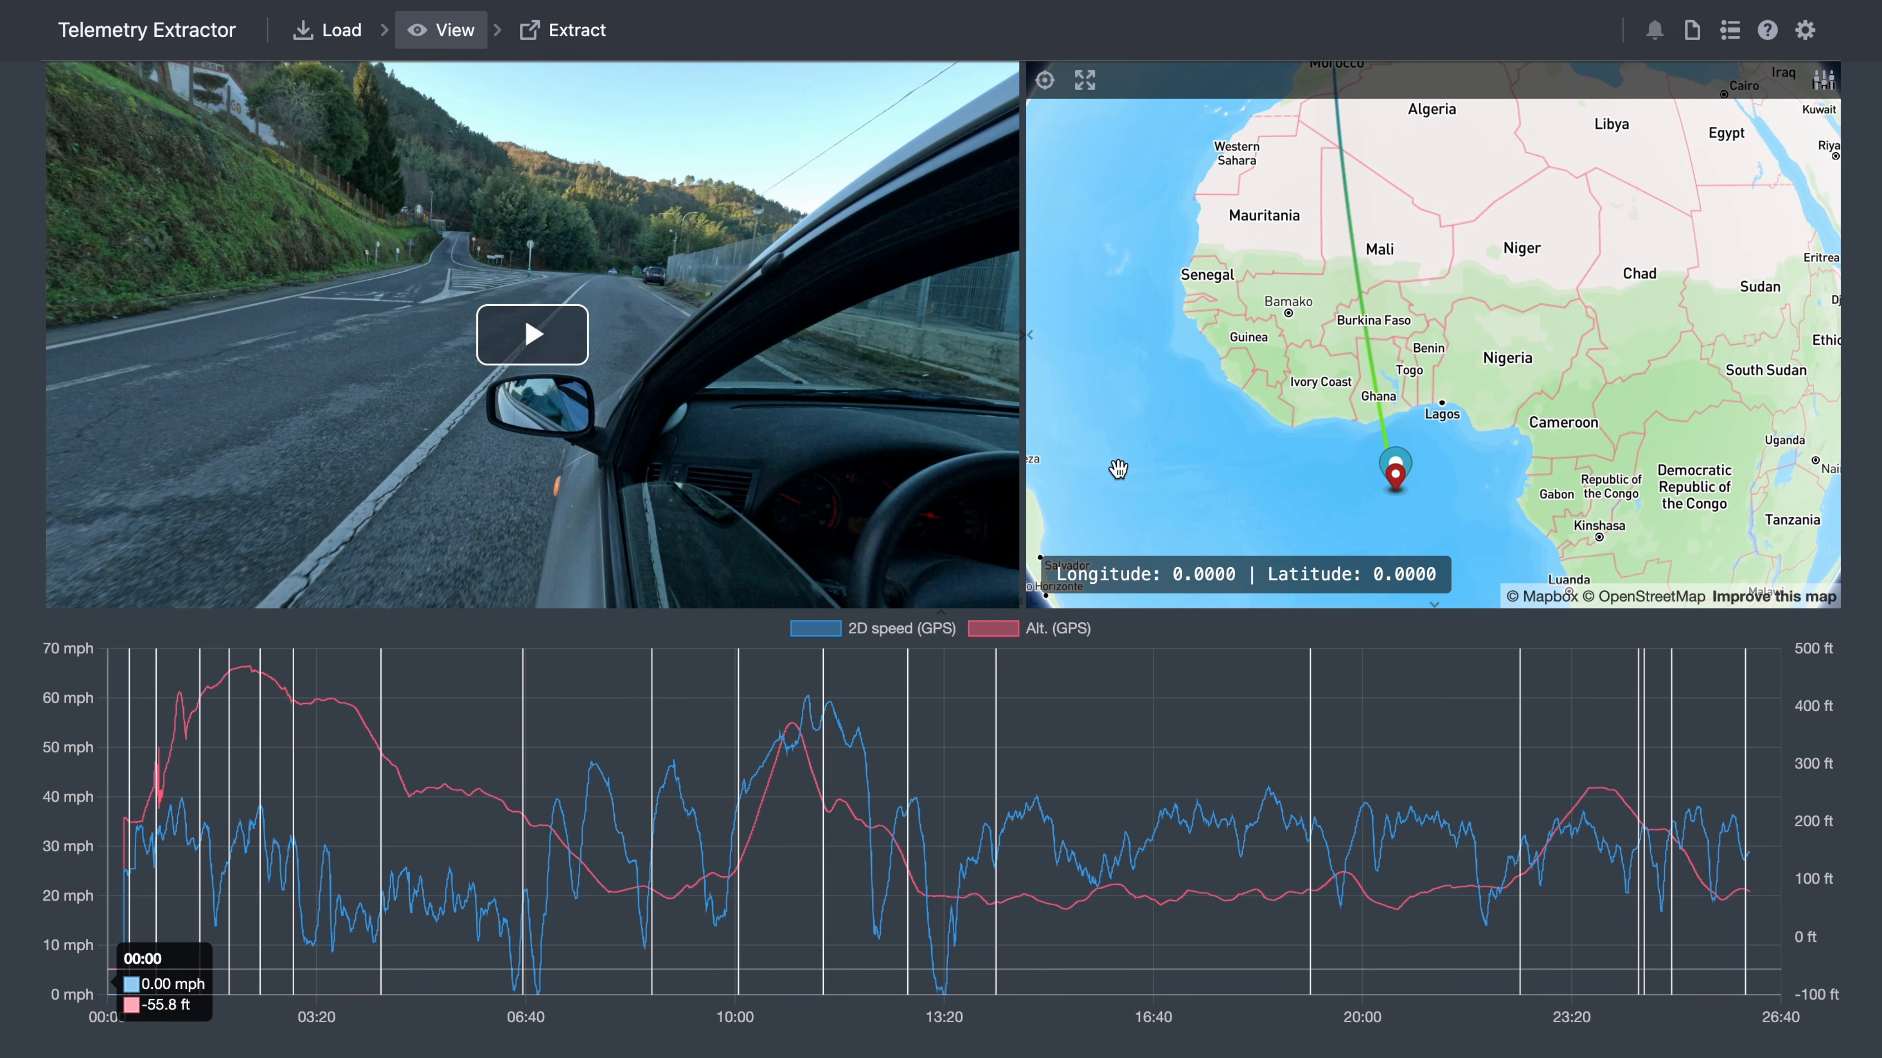
pyautogui.click(1807, 98)
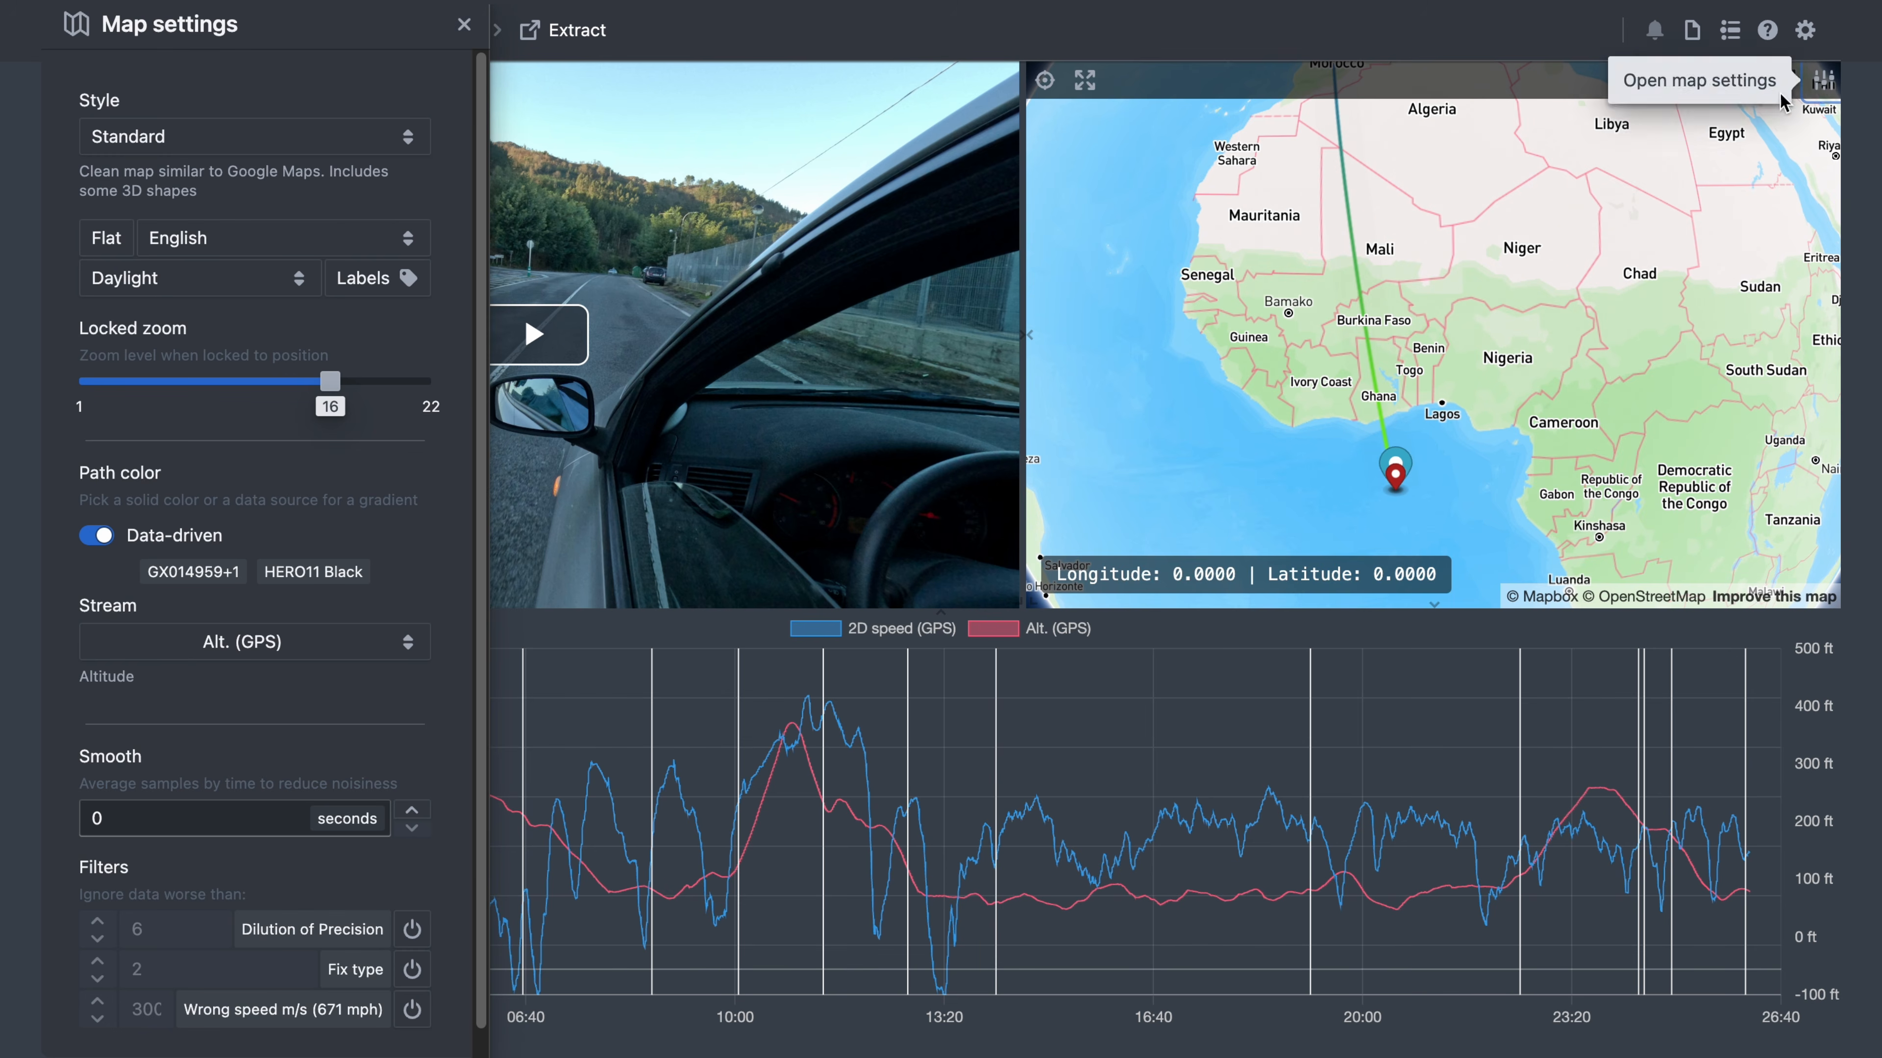
pyautogui.scroll(-1, 380, 751)
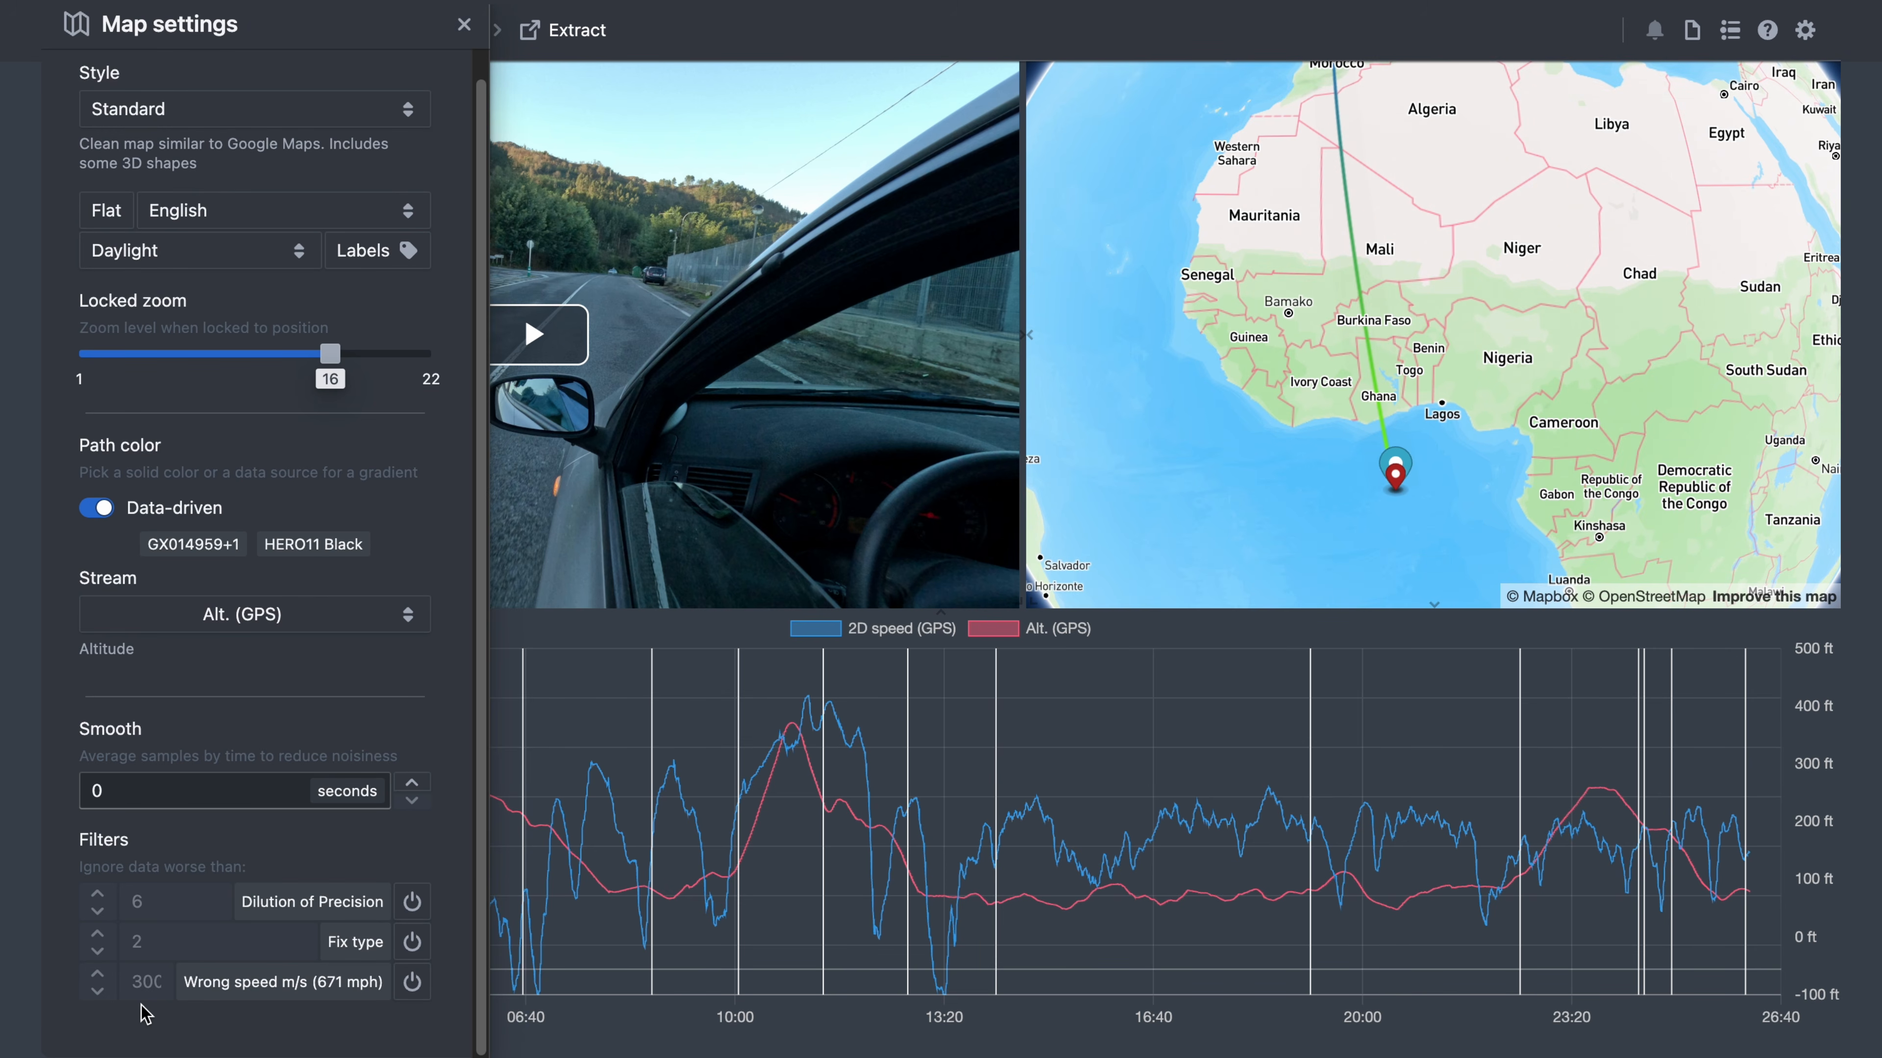
pyautogui.moveTo(298, 898)
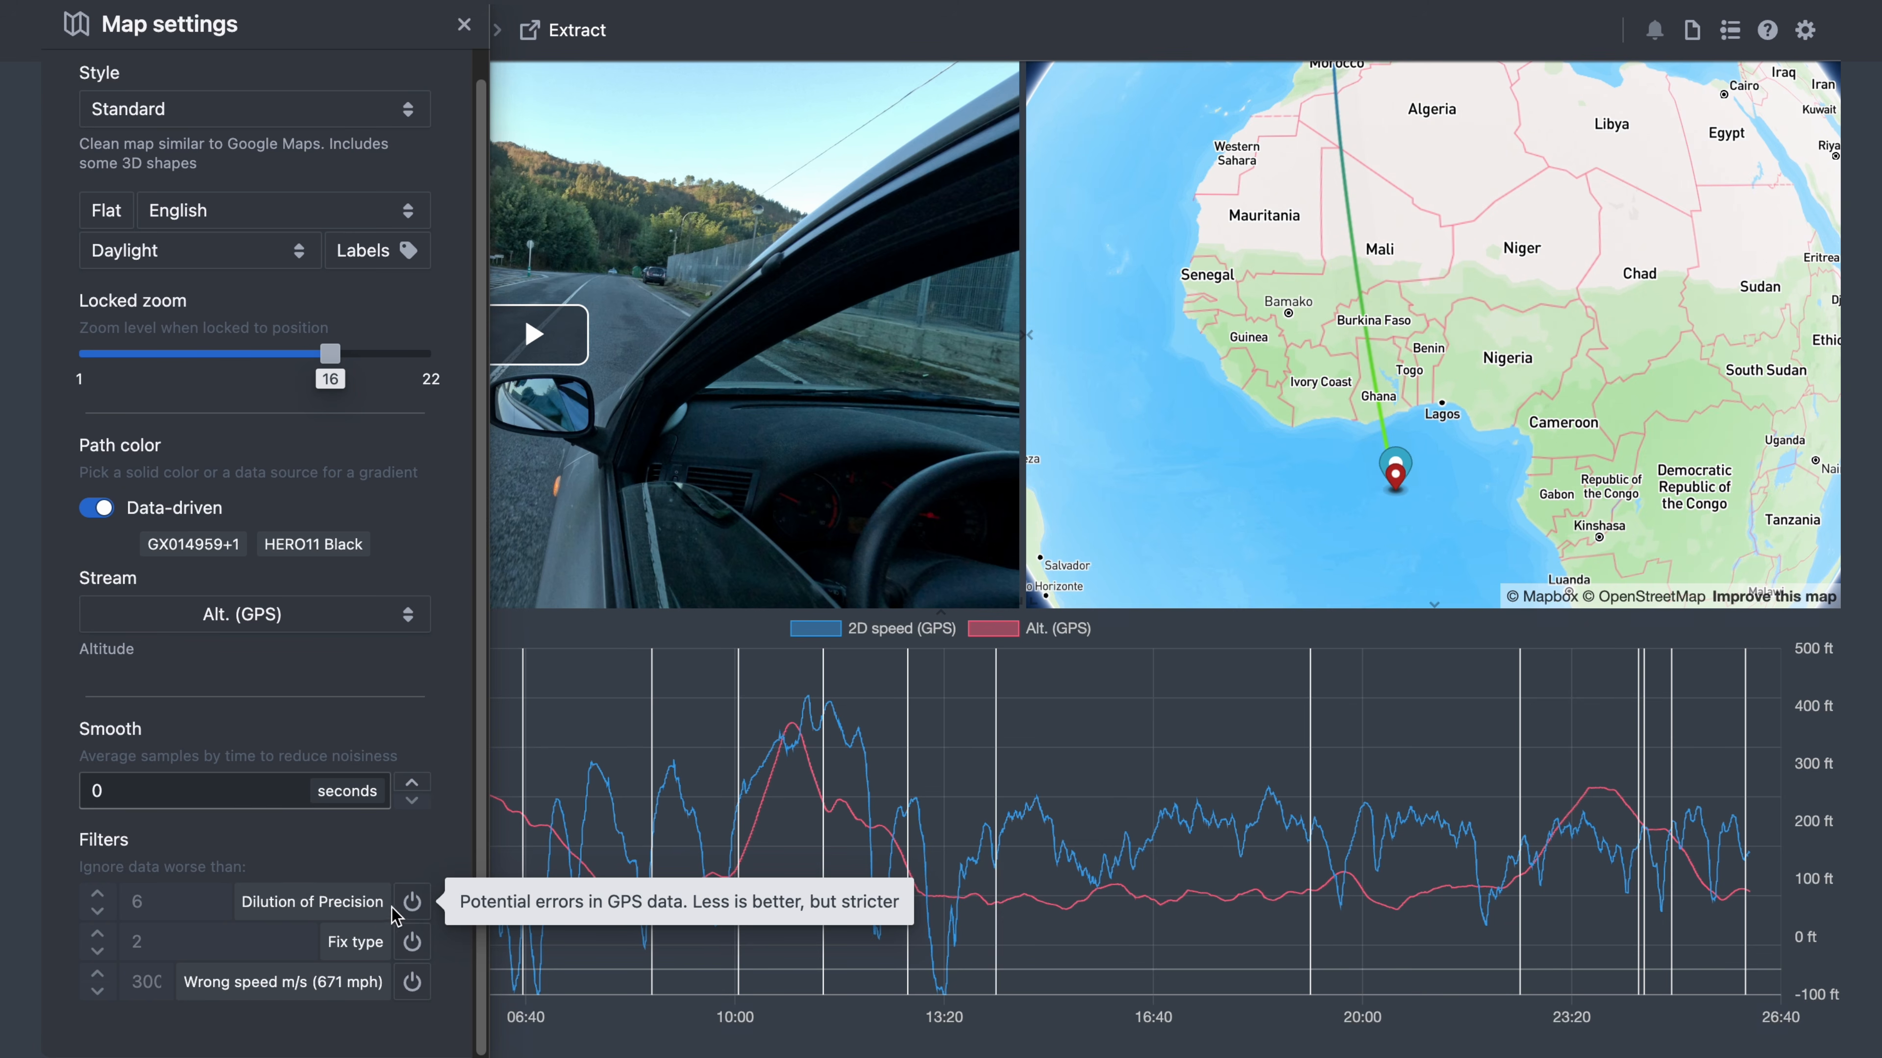
pyautogui.click(413, 910)
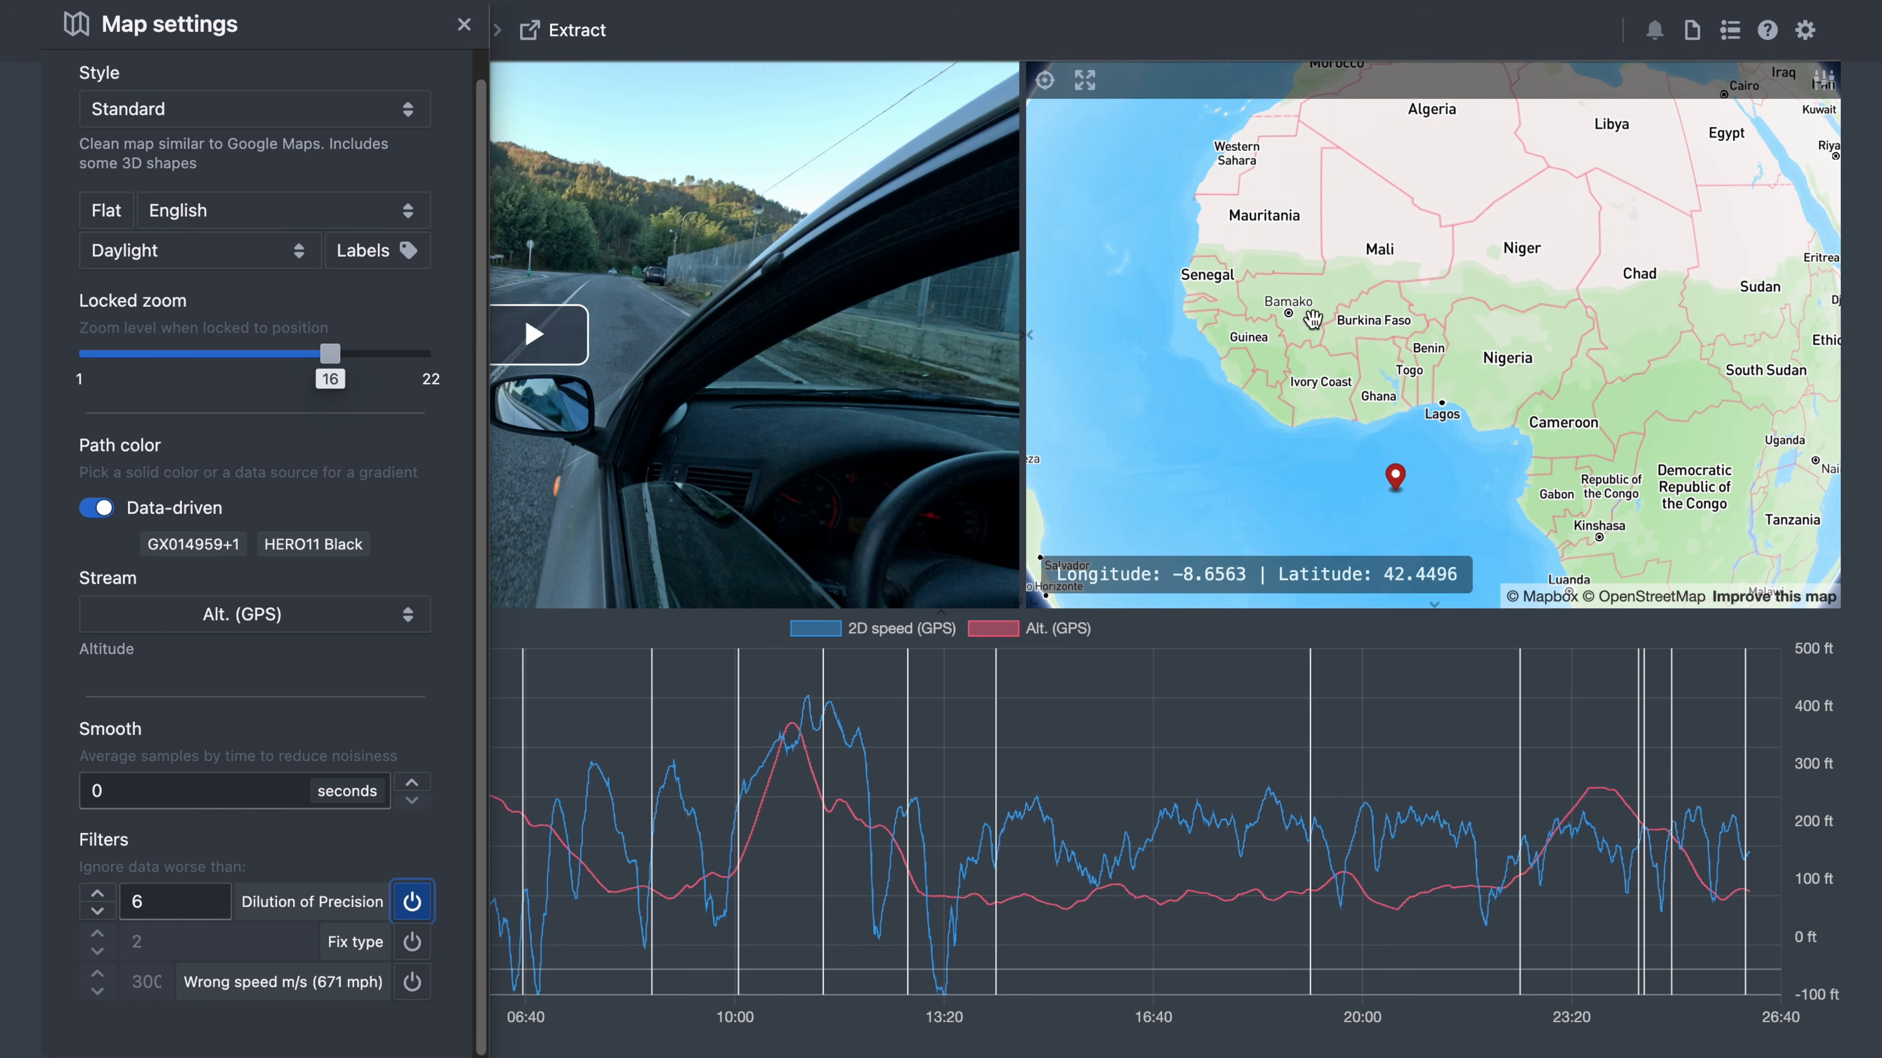
pyautogui.click(1086, 83)
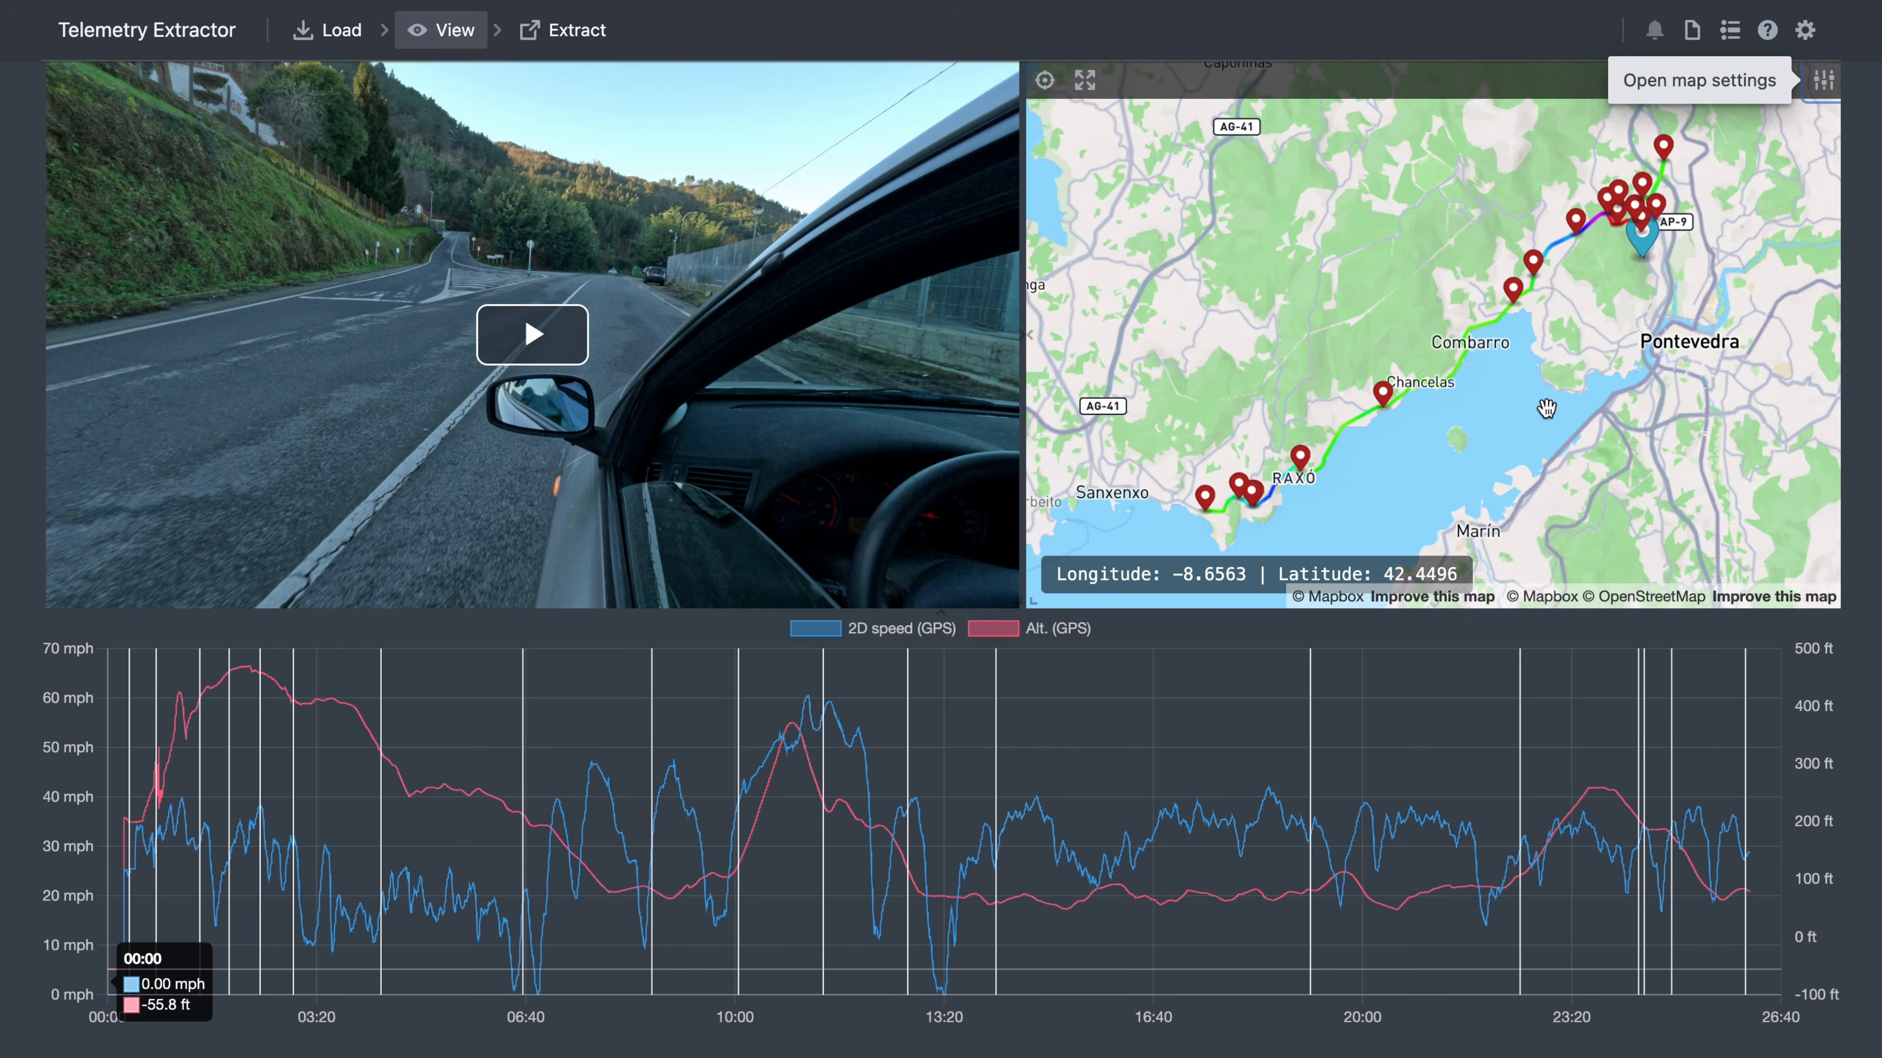
# - Switch off the Dilution of Precision filter and switch on the Wrong speed filter at 300 m/s
pyautogui.moveTo(1545, 413)
pyautogui.mouseDown()
pyautogui.moveTo(1549, 513)
pyautogui.moveTo(1550, 382)
pyautogui.mouseUp()
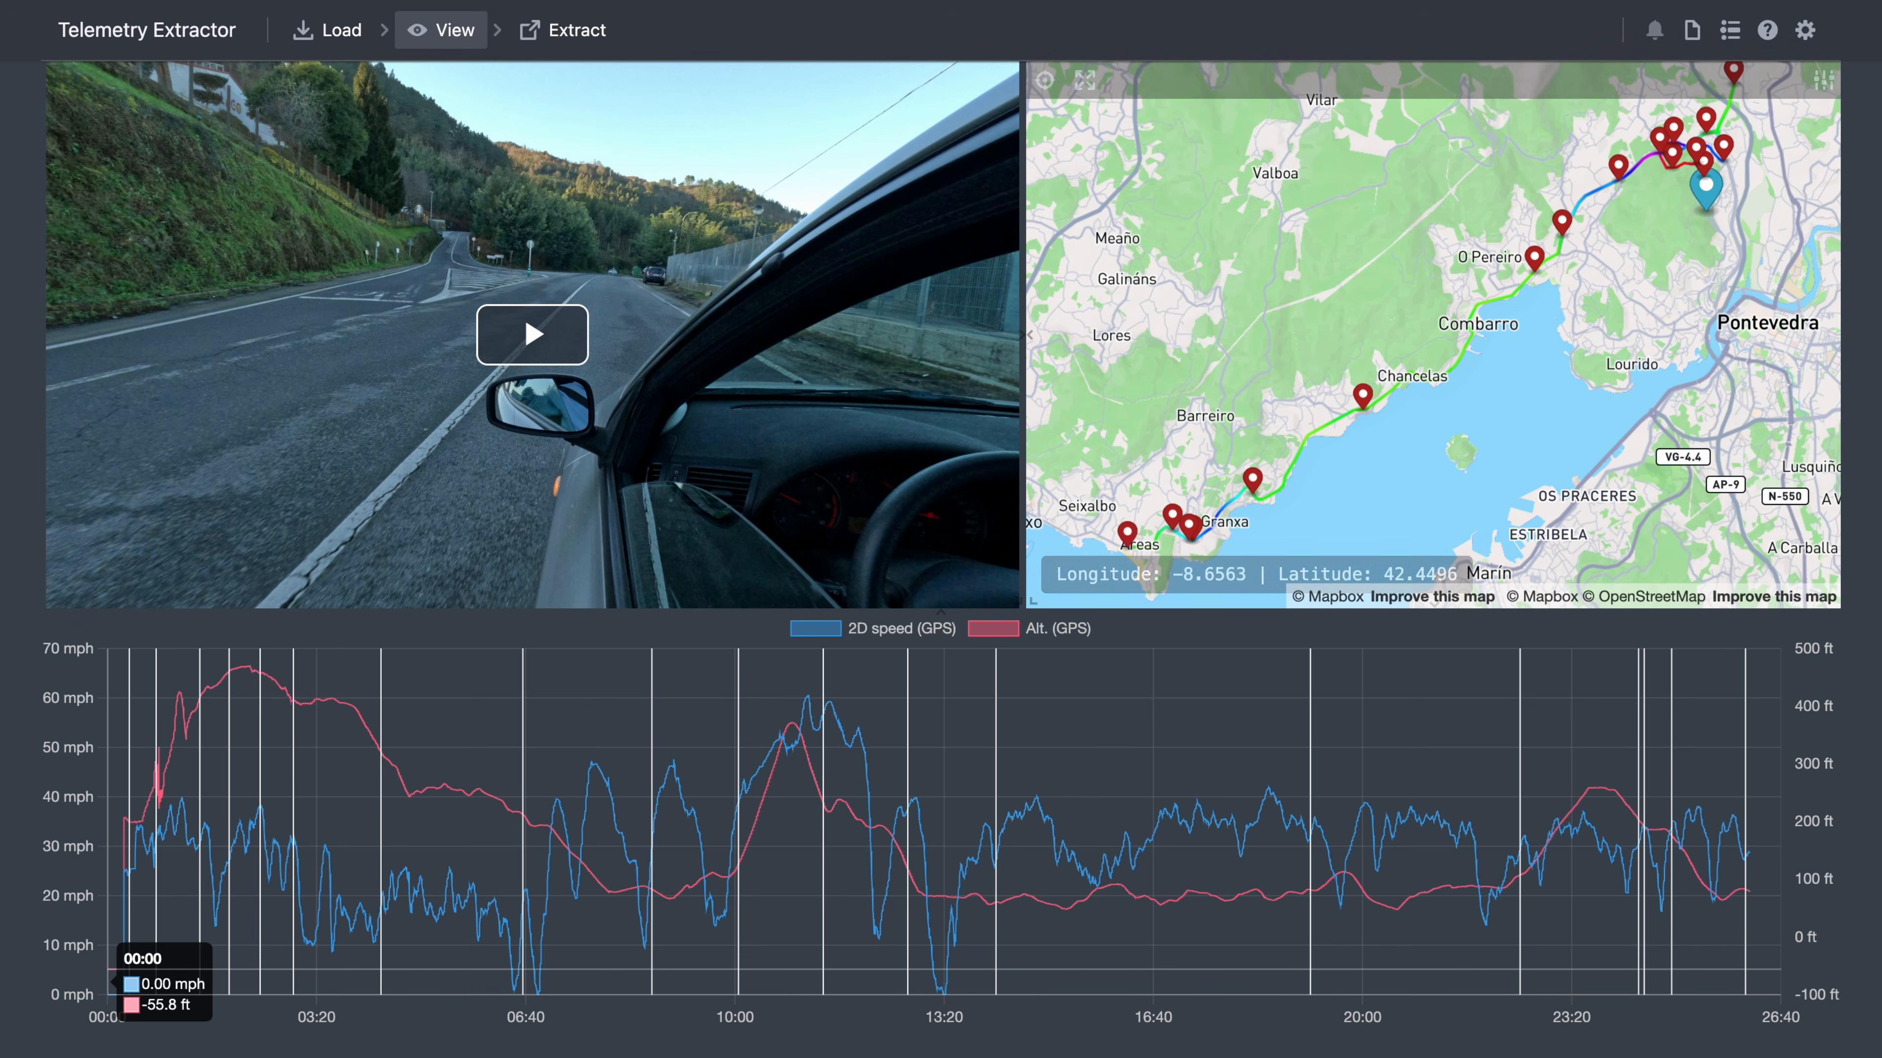
pyautogui.click(1824, 81)
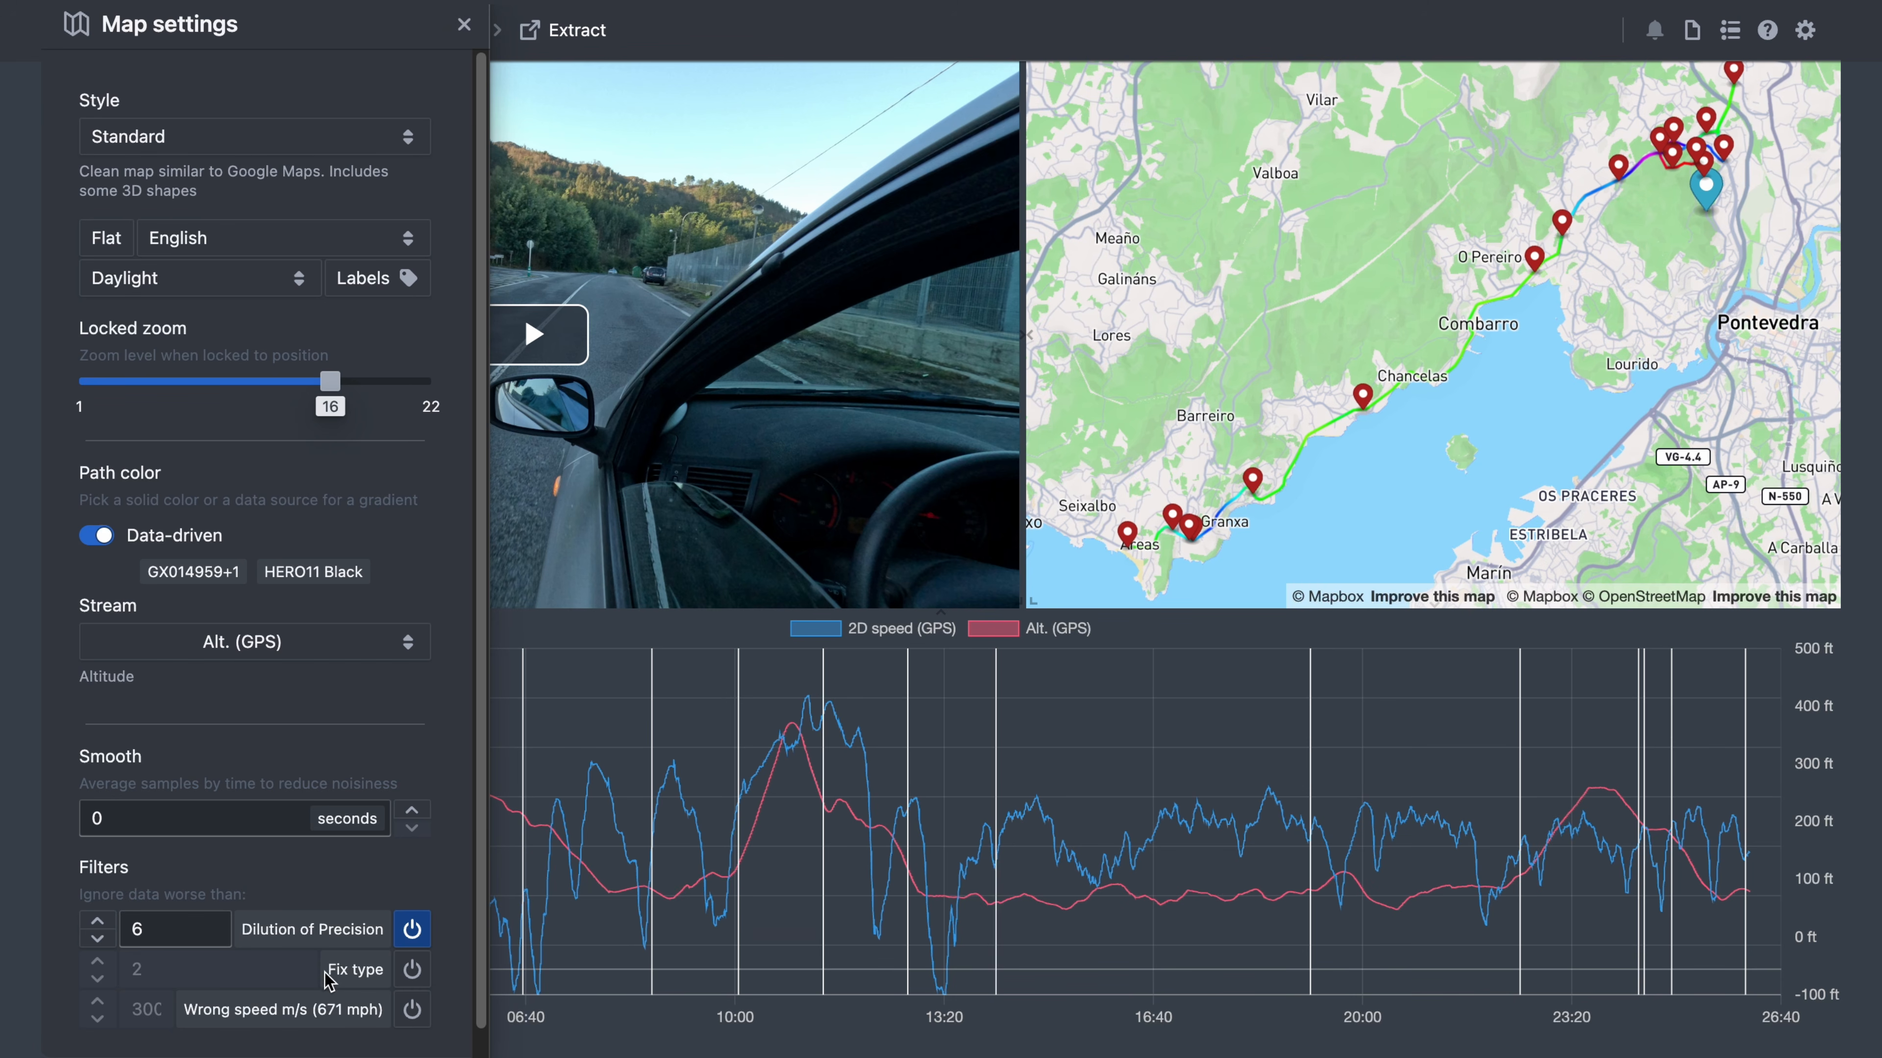
pyautogui.moveTo(279, 1025)
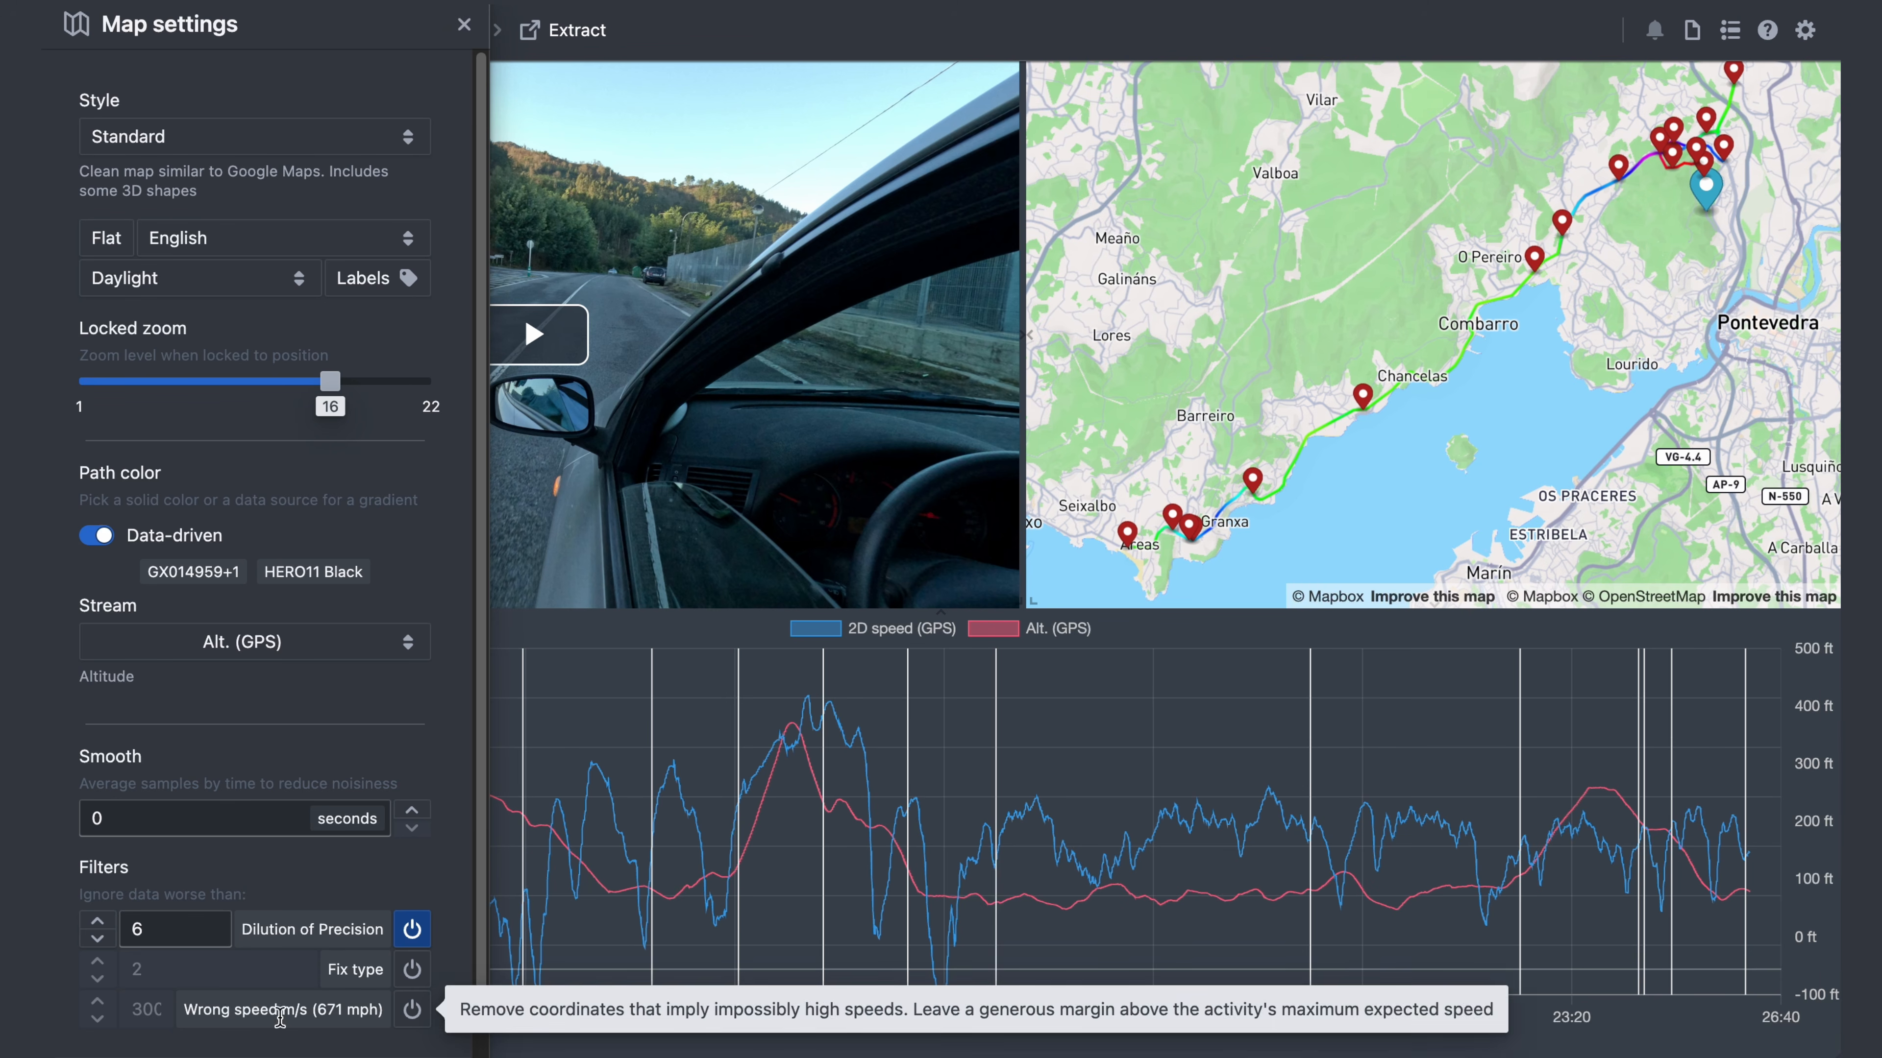
pyautogui.click(412, 929)
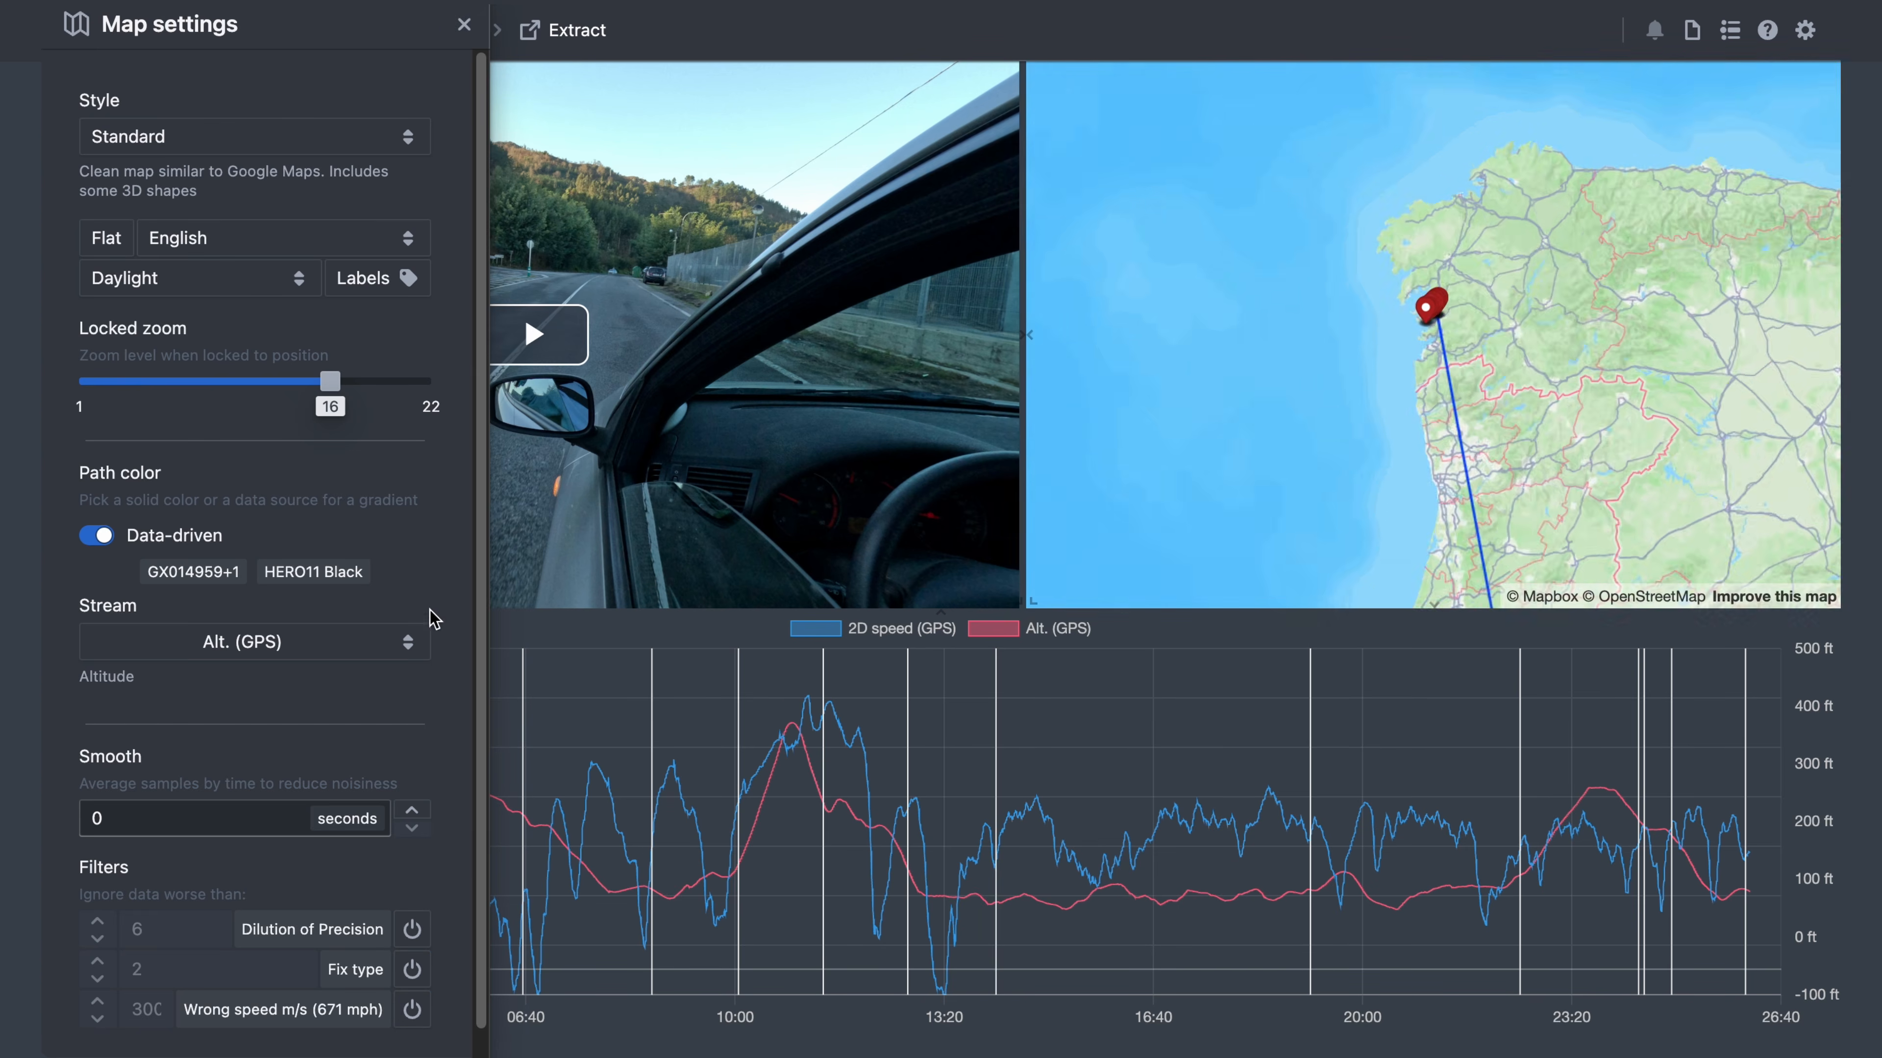
pyautogui.scroll(-1, 354, 804)
pyautogui.moveTo(151, 992)
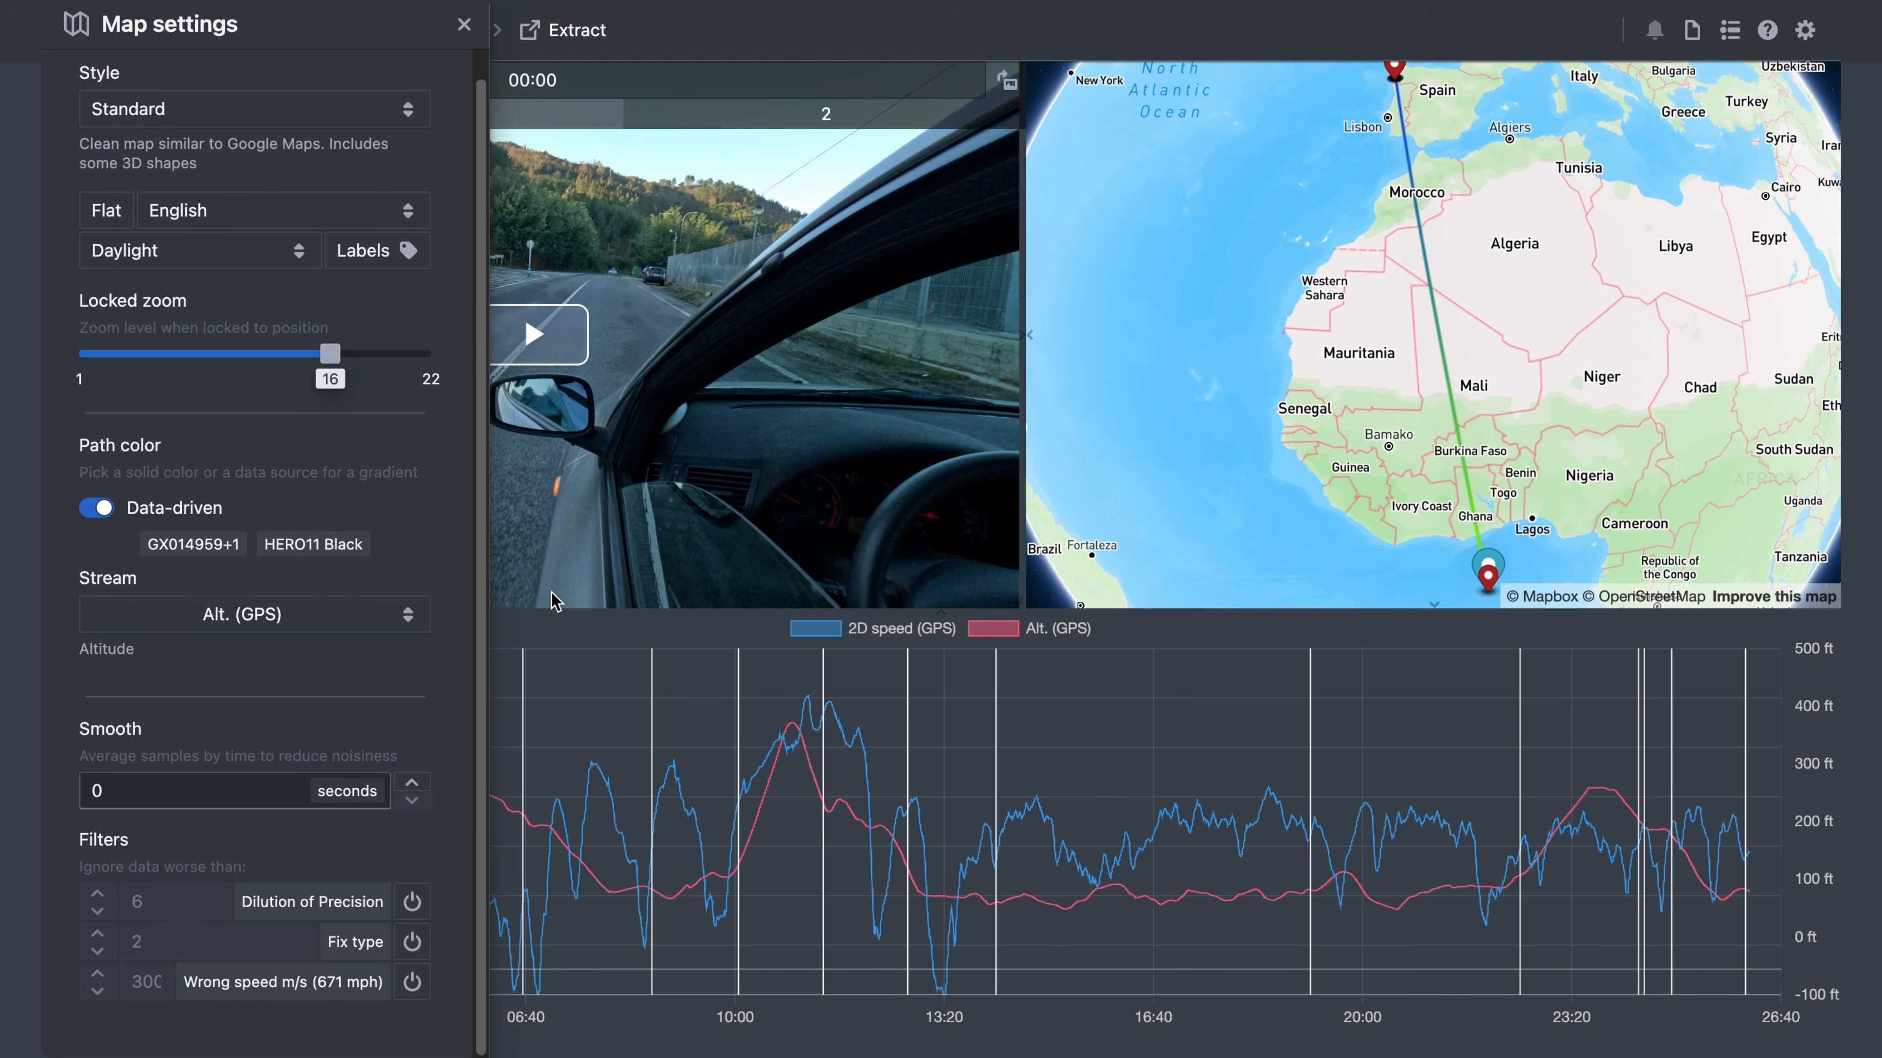
pyautogui.click(414, 984)
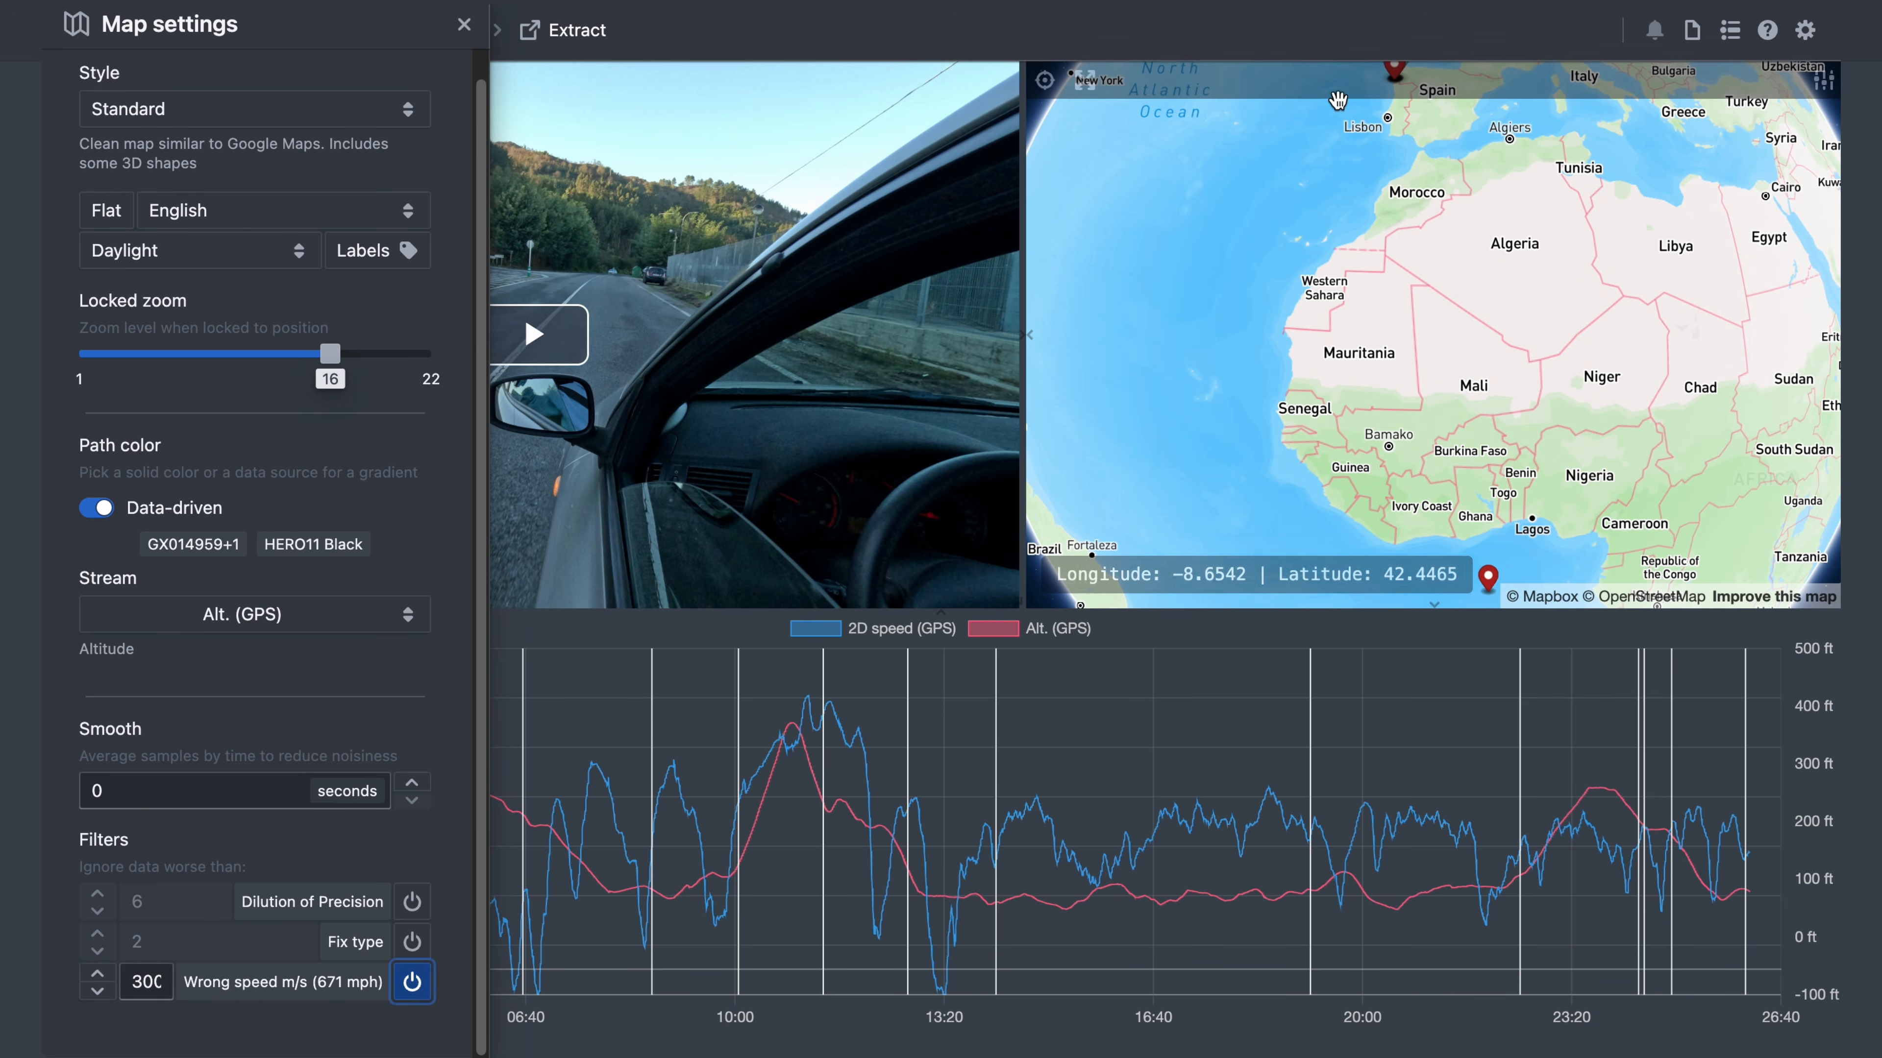
pyautogui.click(1091, 87)
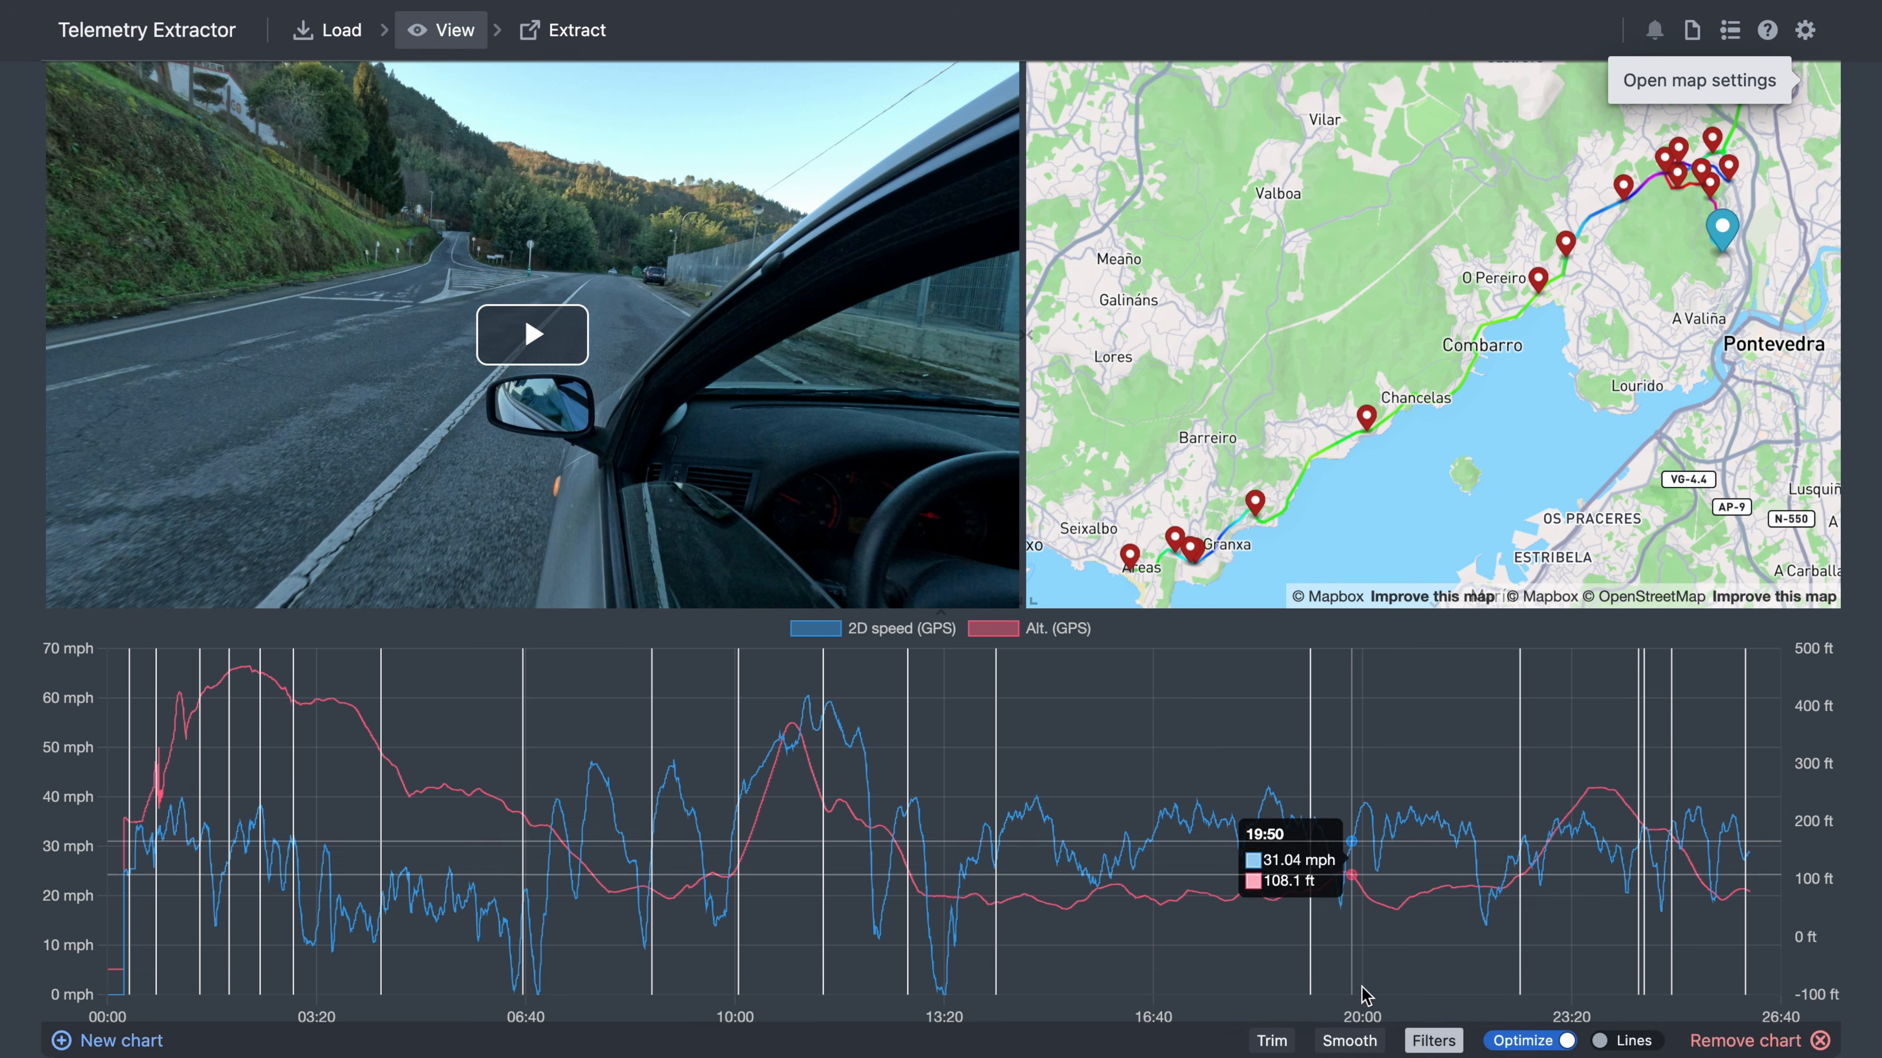
# - Seek the video to the Chancelas, O Pereiro, Granxa and Pontevedra map pins
pyautogui.click(1433, 1041)
pyautogui.click(1433, 1041)
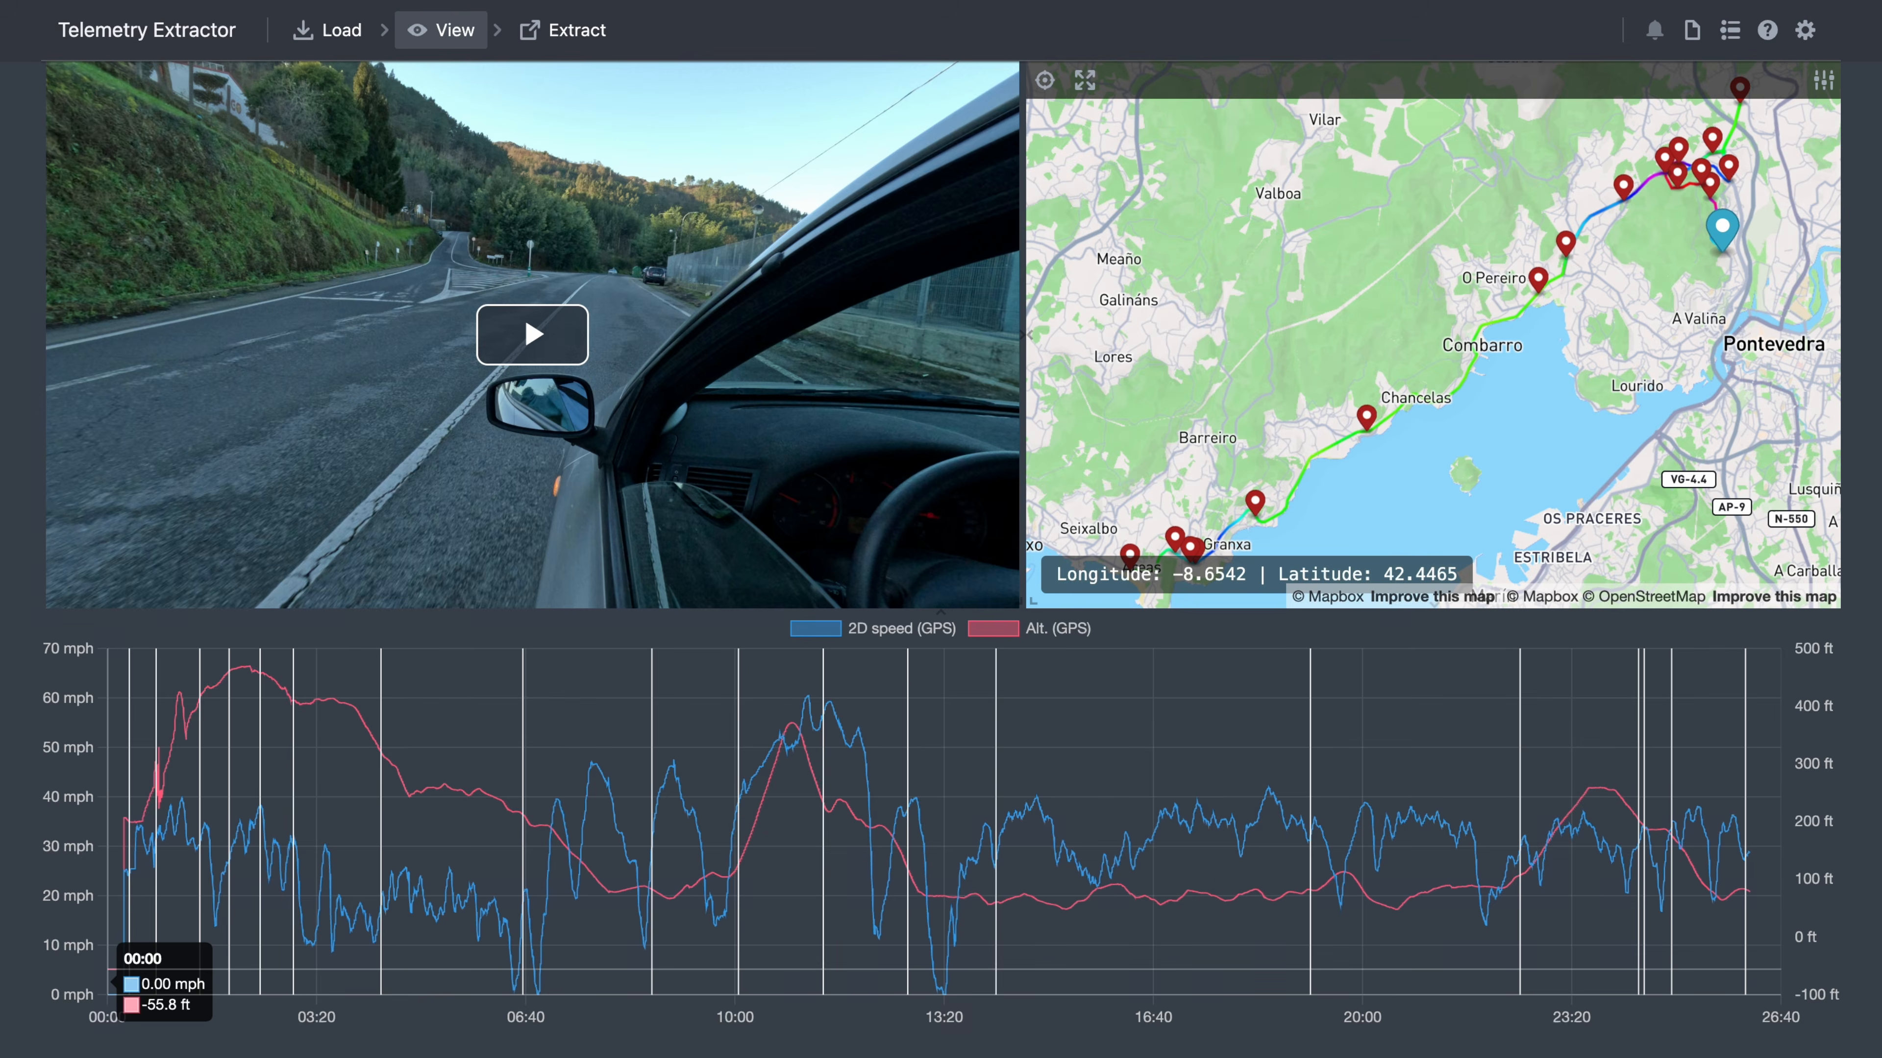
pyautogui.click(1367, 418)
pyautogui.click(1533, 280)
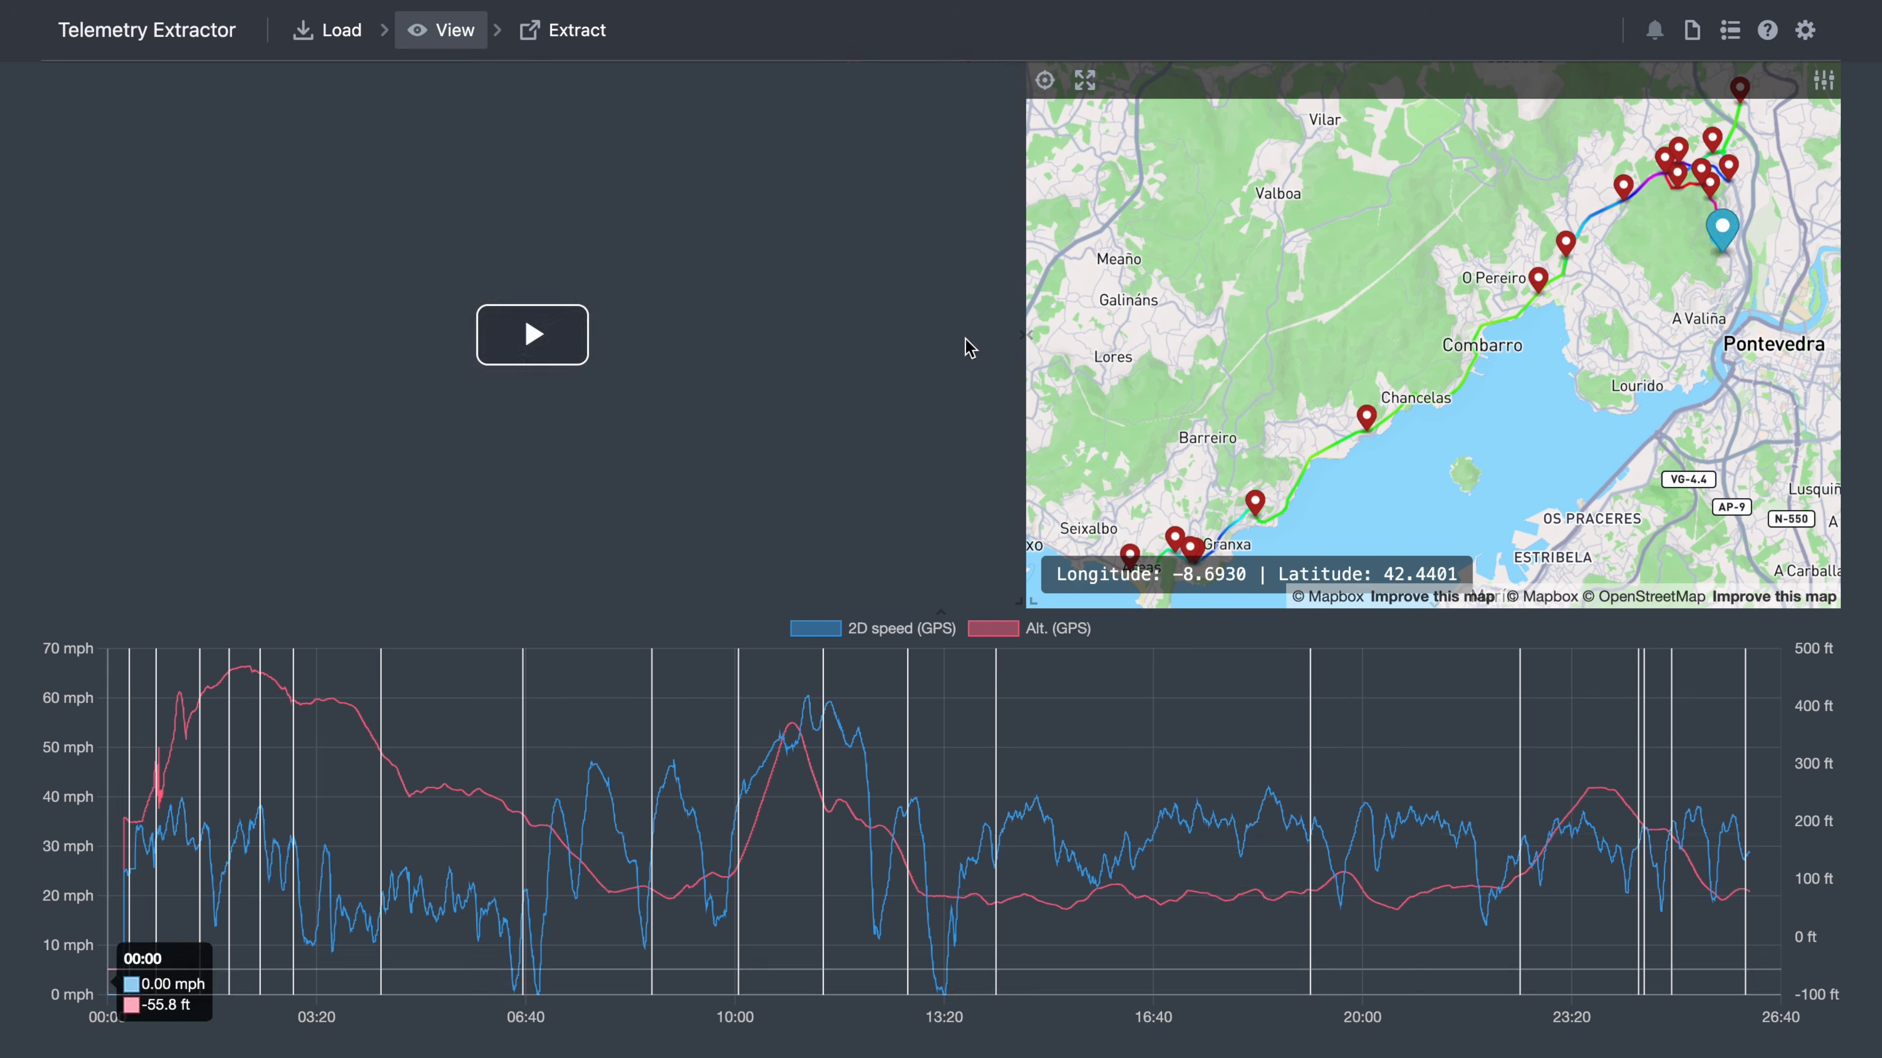
pyautogui.click(1254, 502)
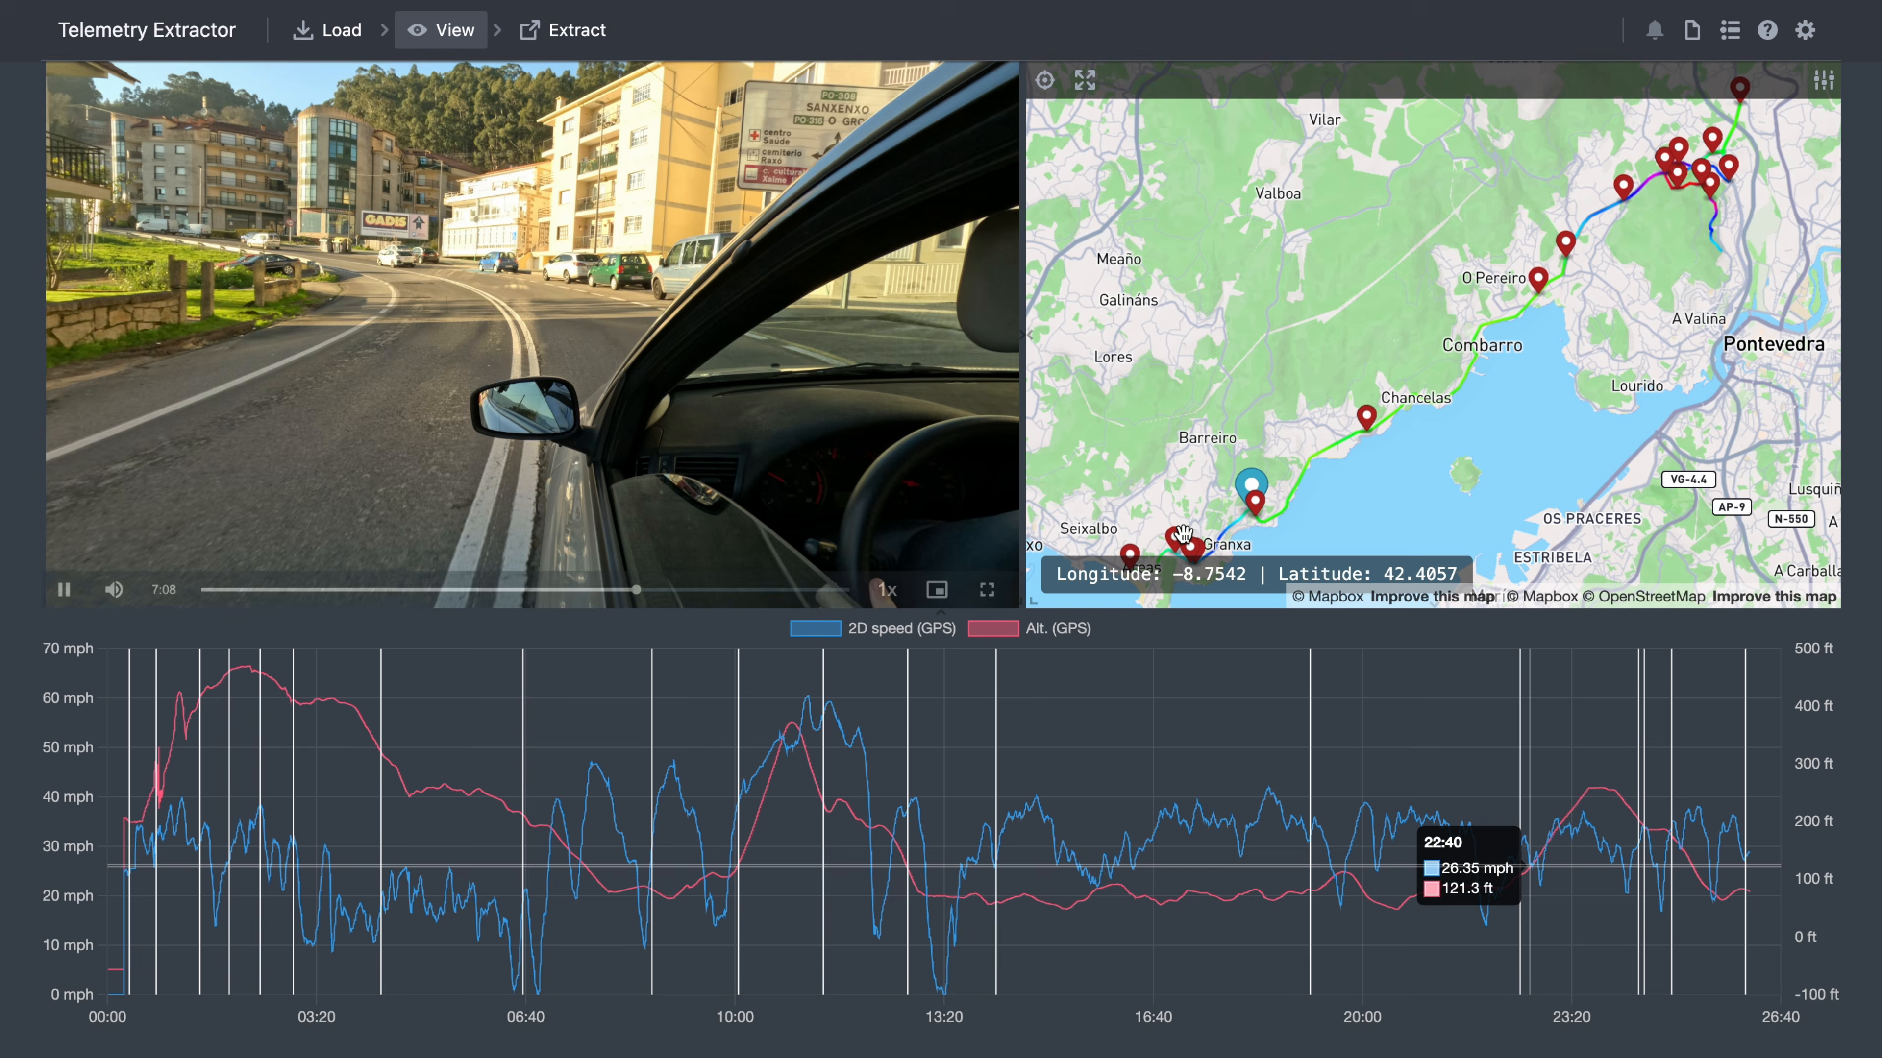
pyautogui.click(1183, 533)
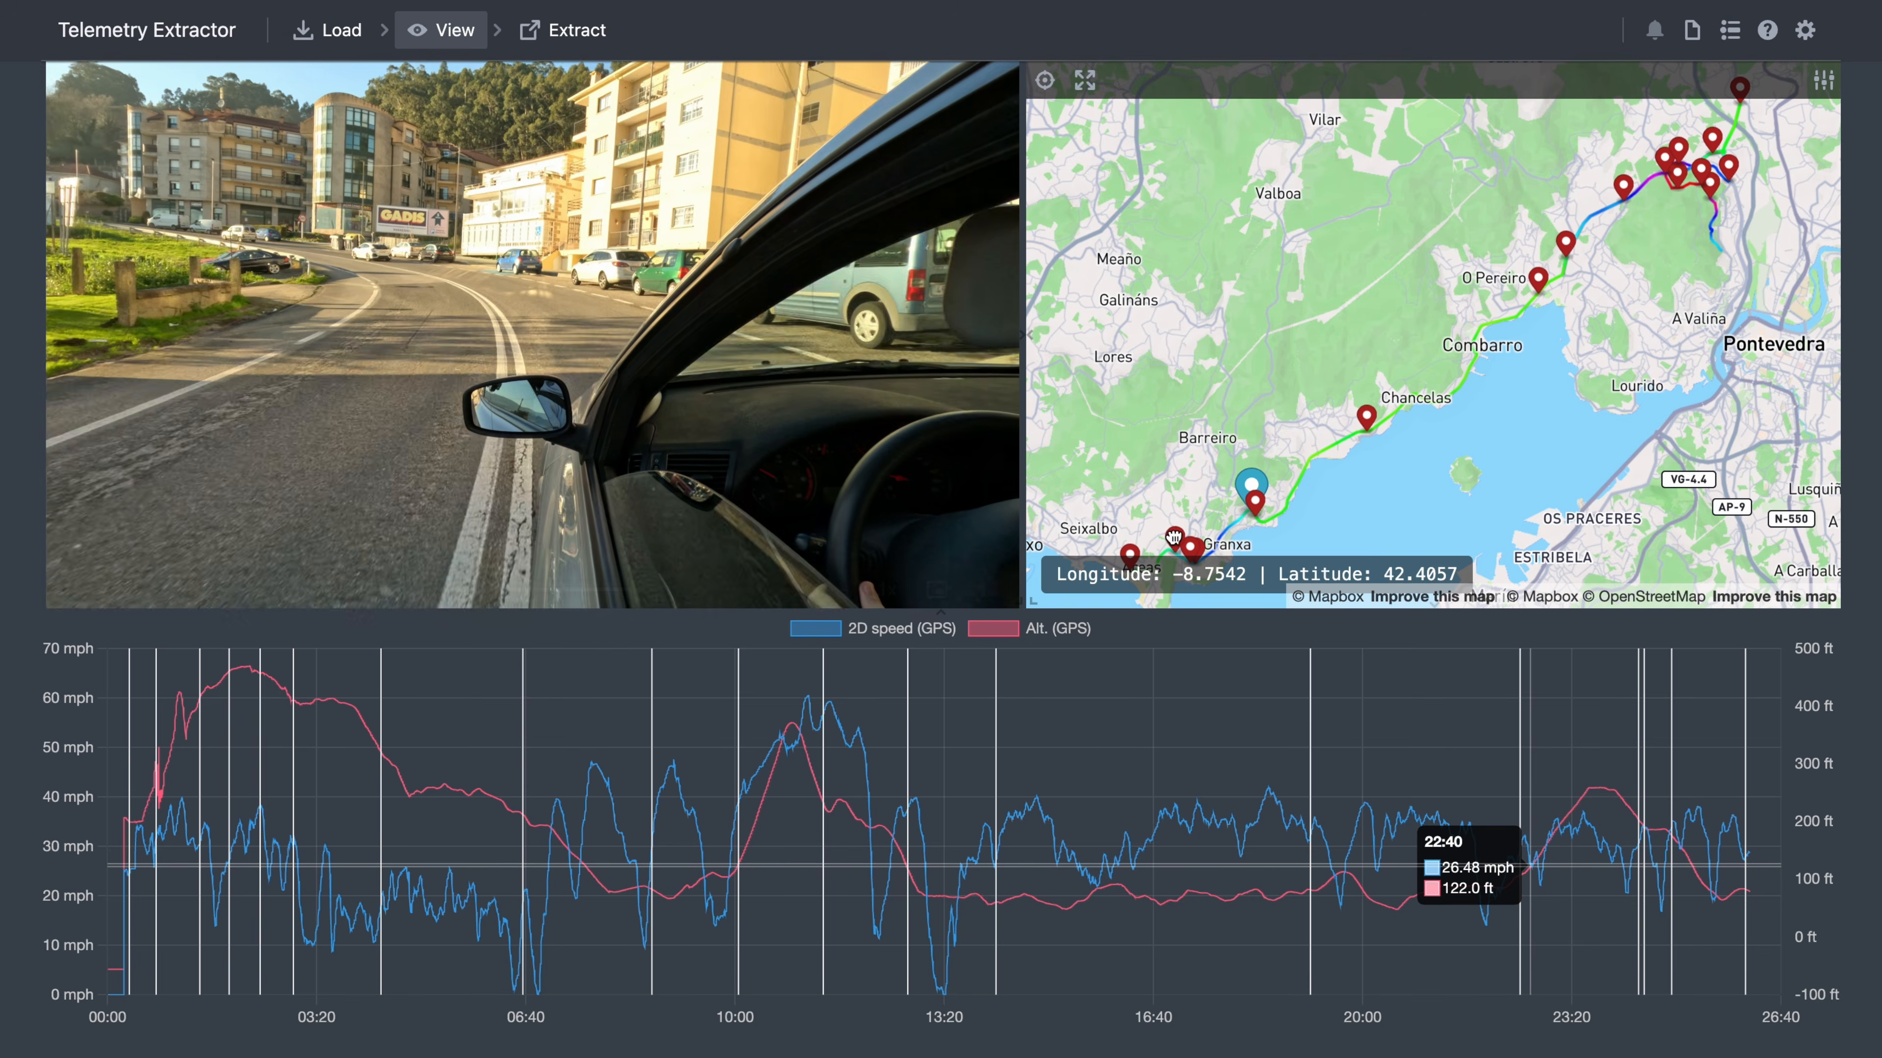
pyautogui.click(1663, 169)
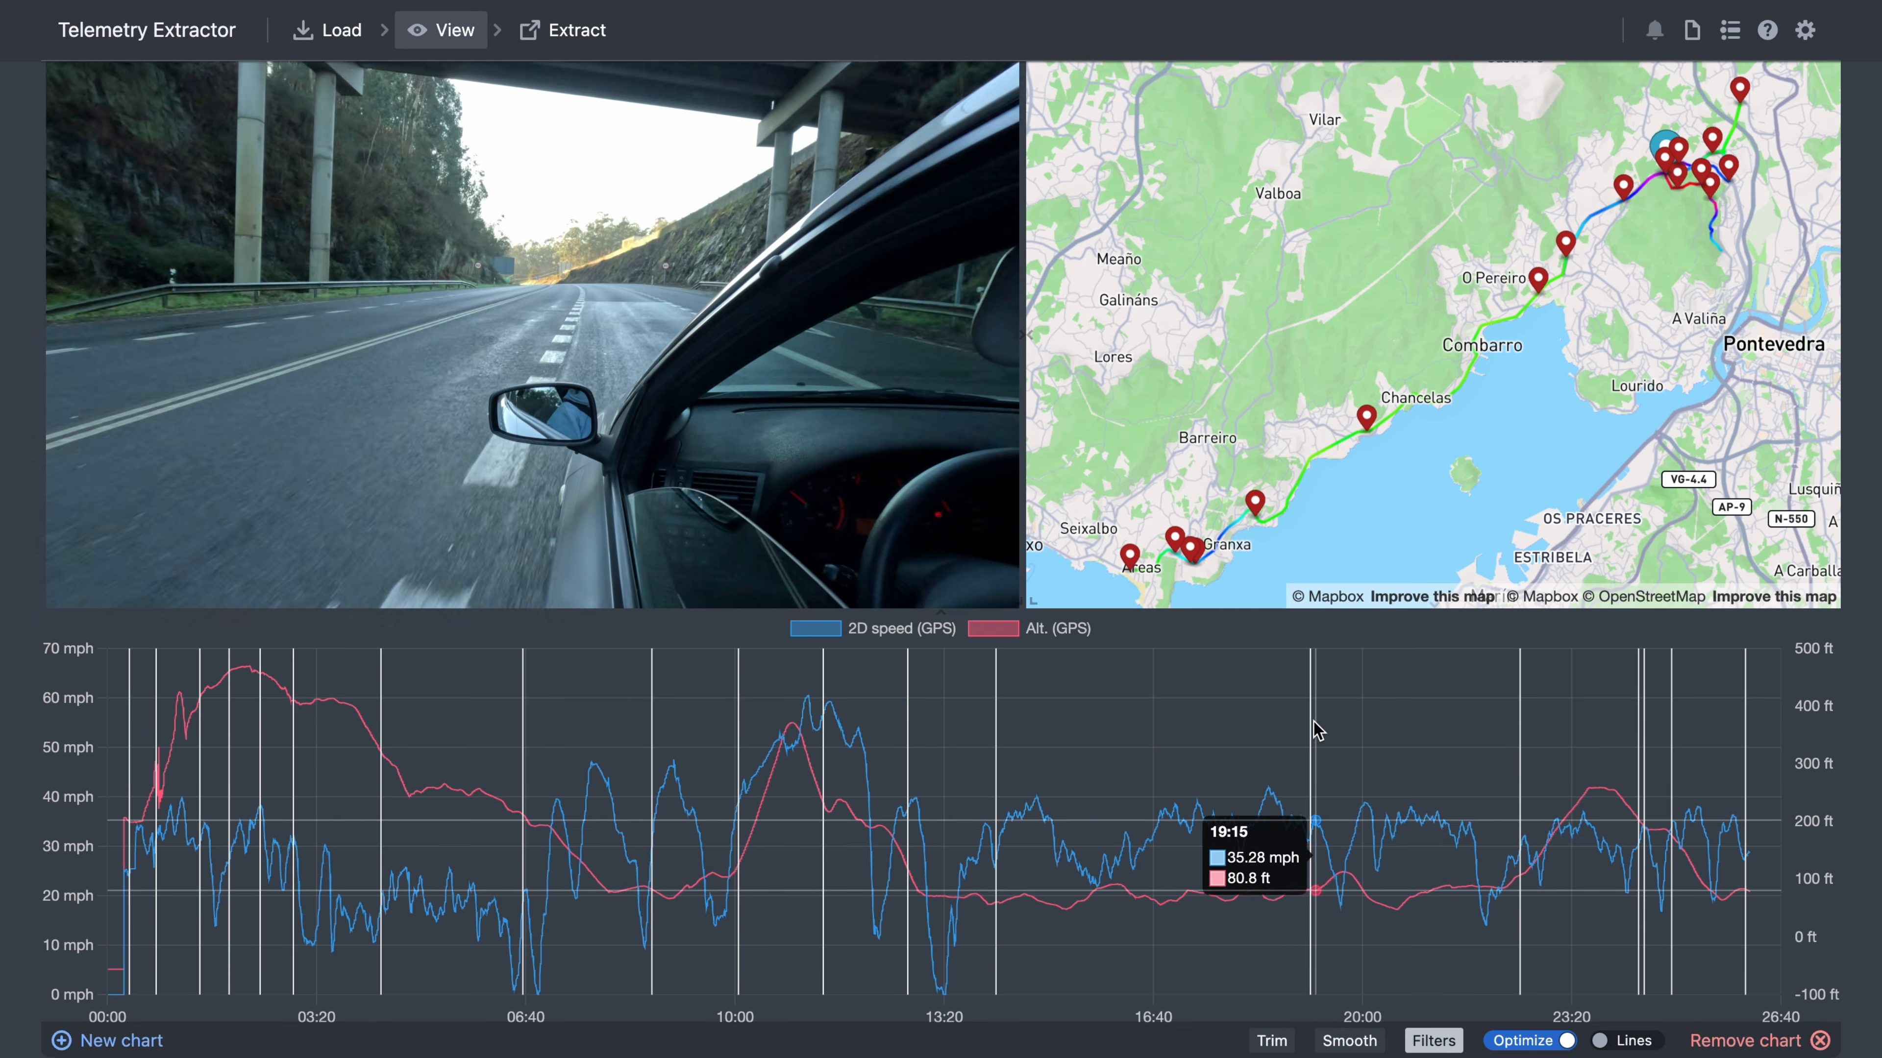
# - Seek the video from the chart to about 19:15 and 02:03, then start a new chart
pyautogui.click(1315, 730)
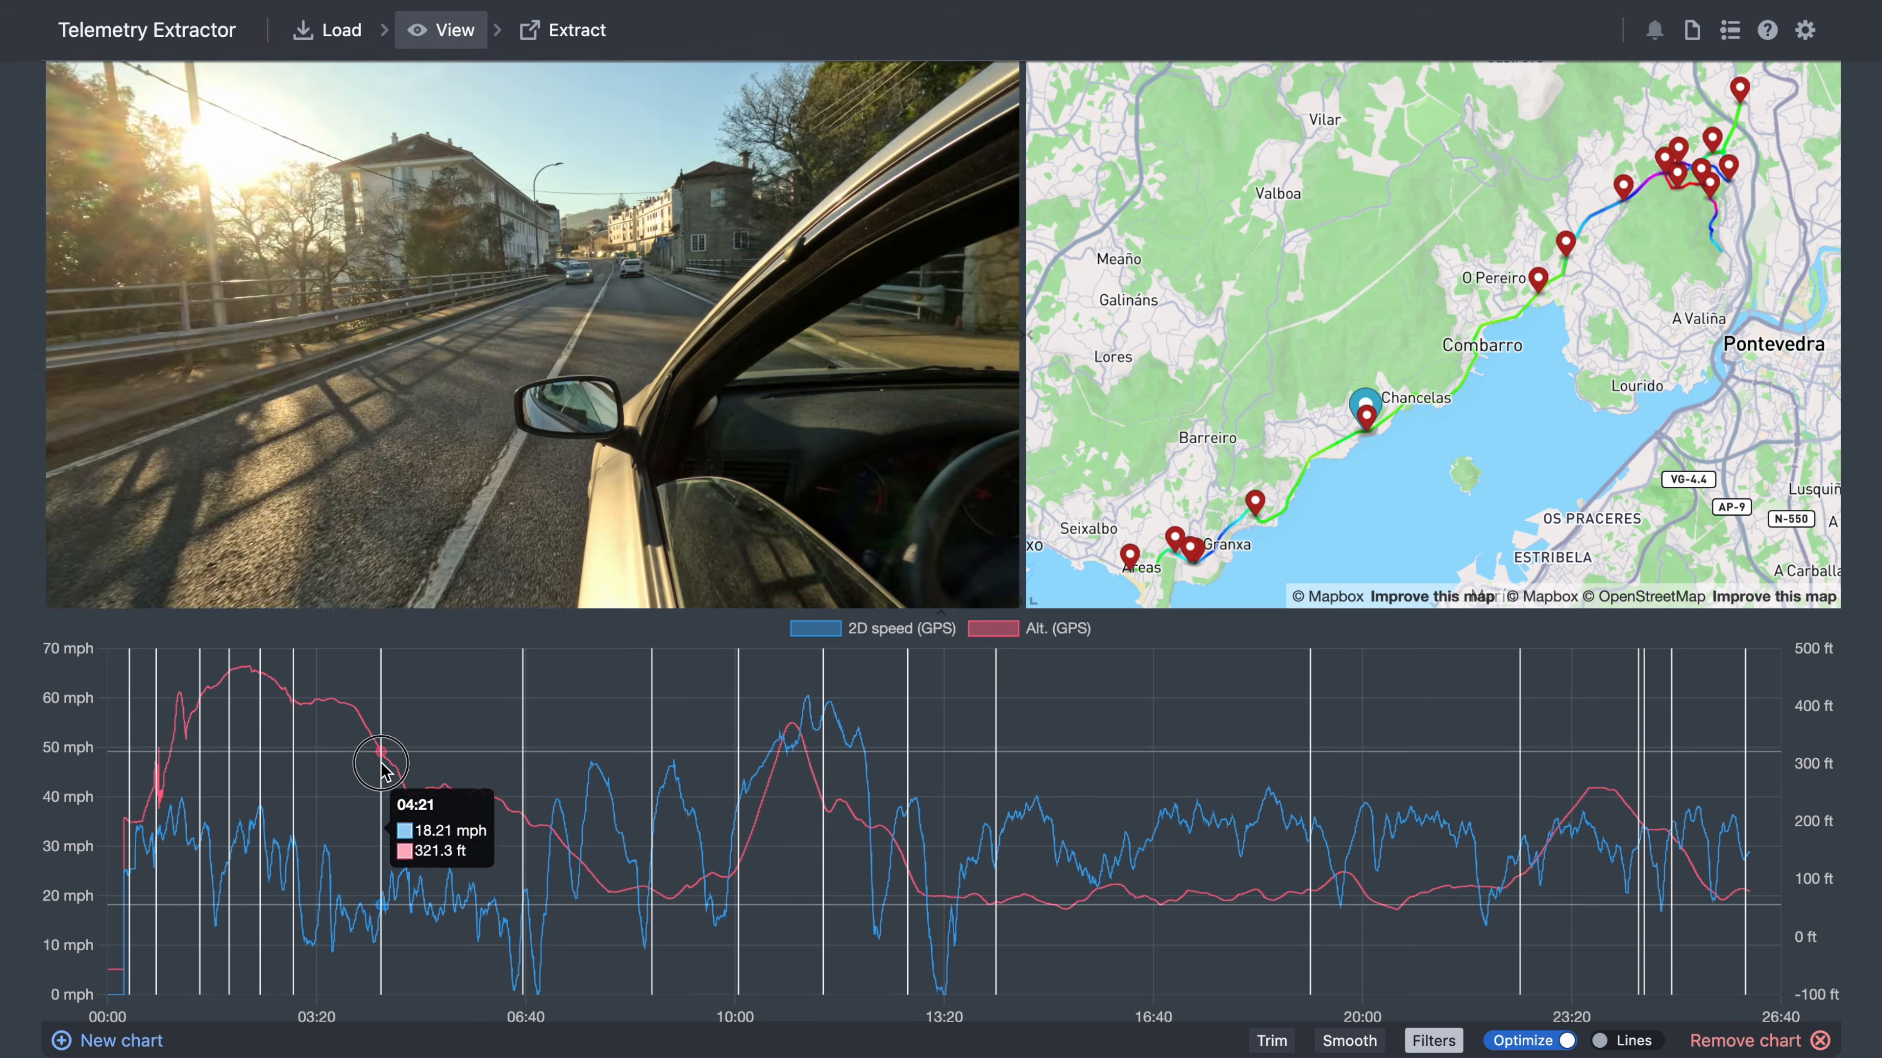
pyautogui.click(235, 838)
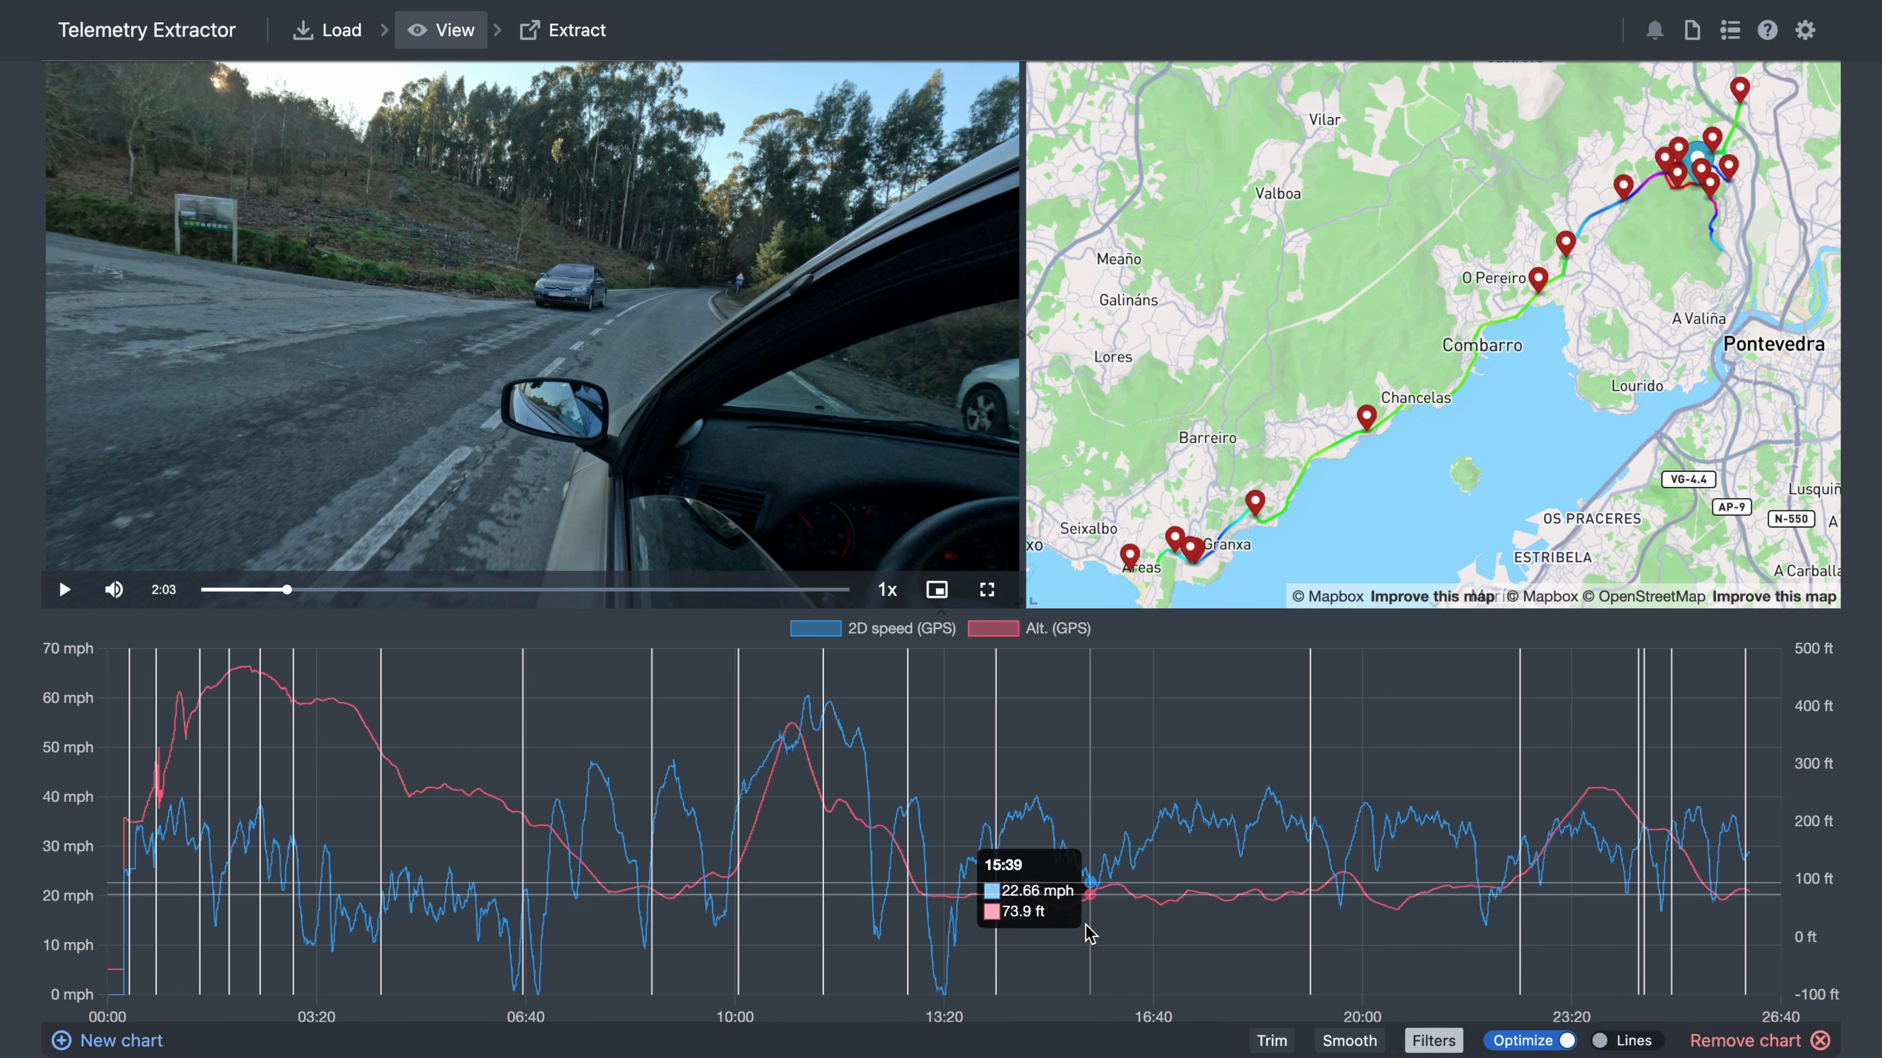
pyautogui.click(65, 1041)
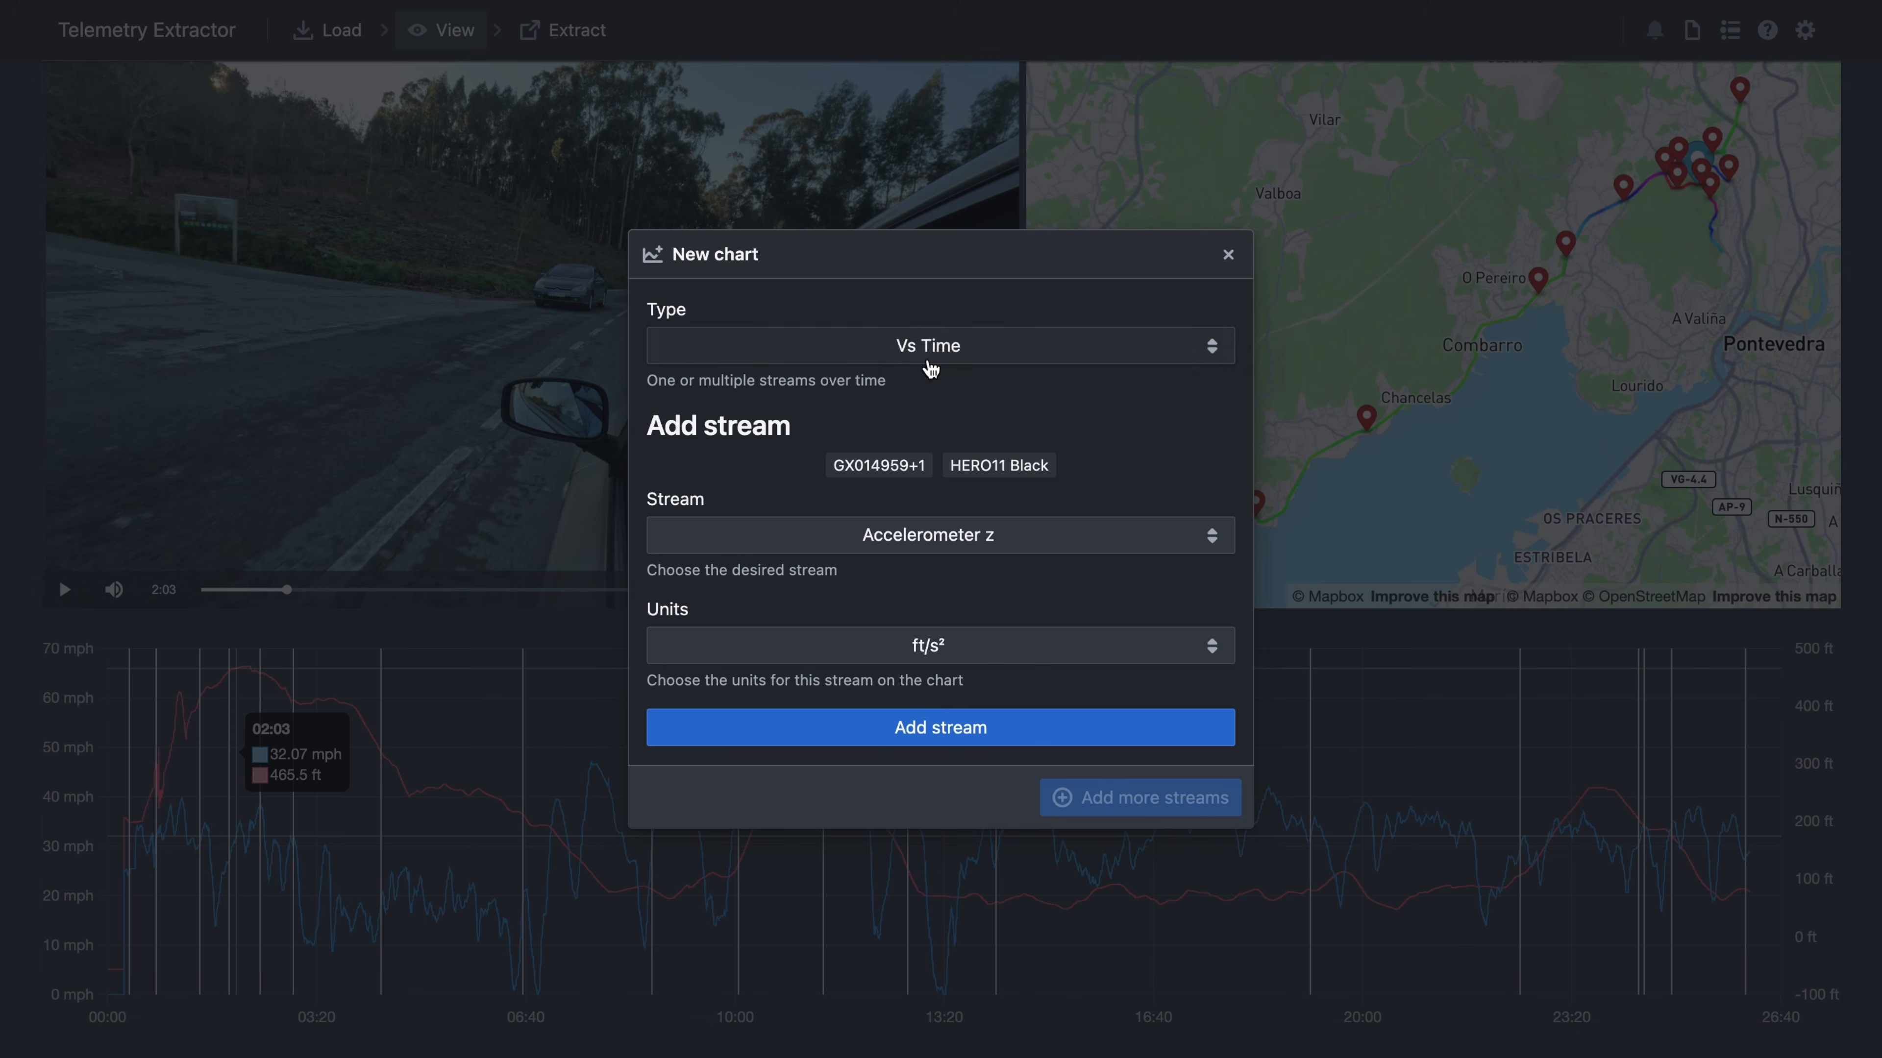
# - Create a Vs Time chart of the Accelerometer z, x and y streams
pyautogui.click(973, 729)
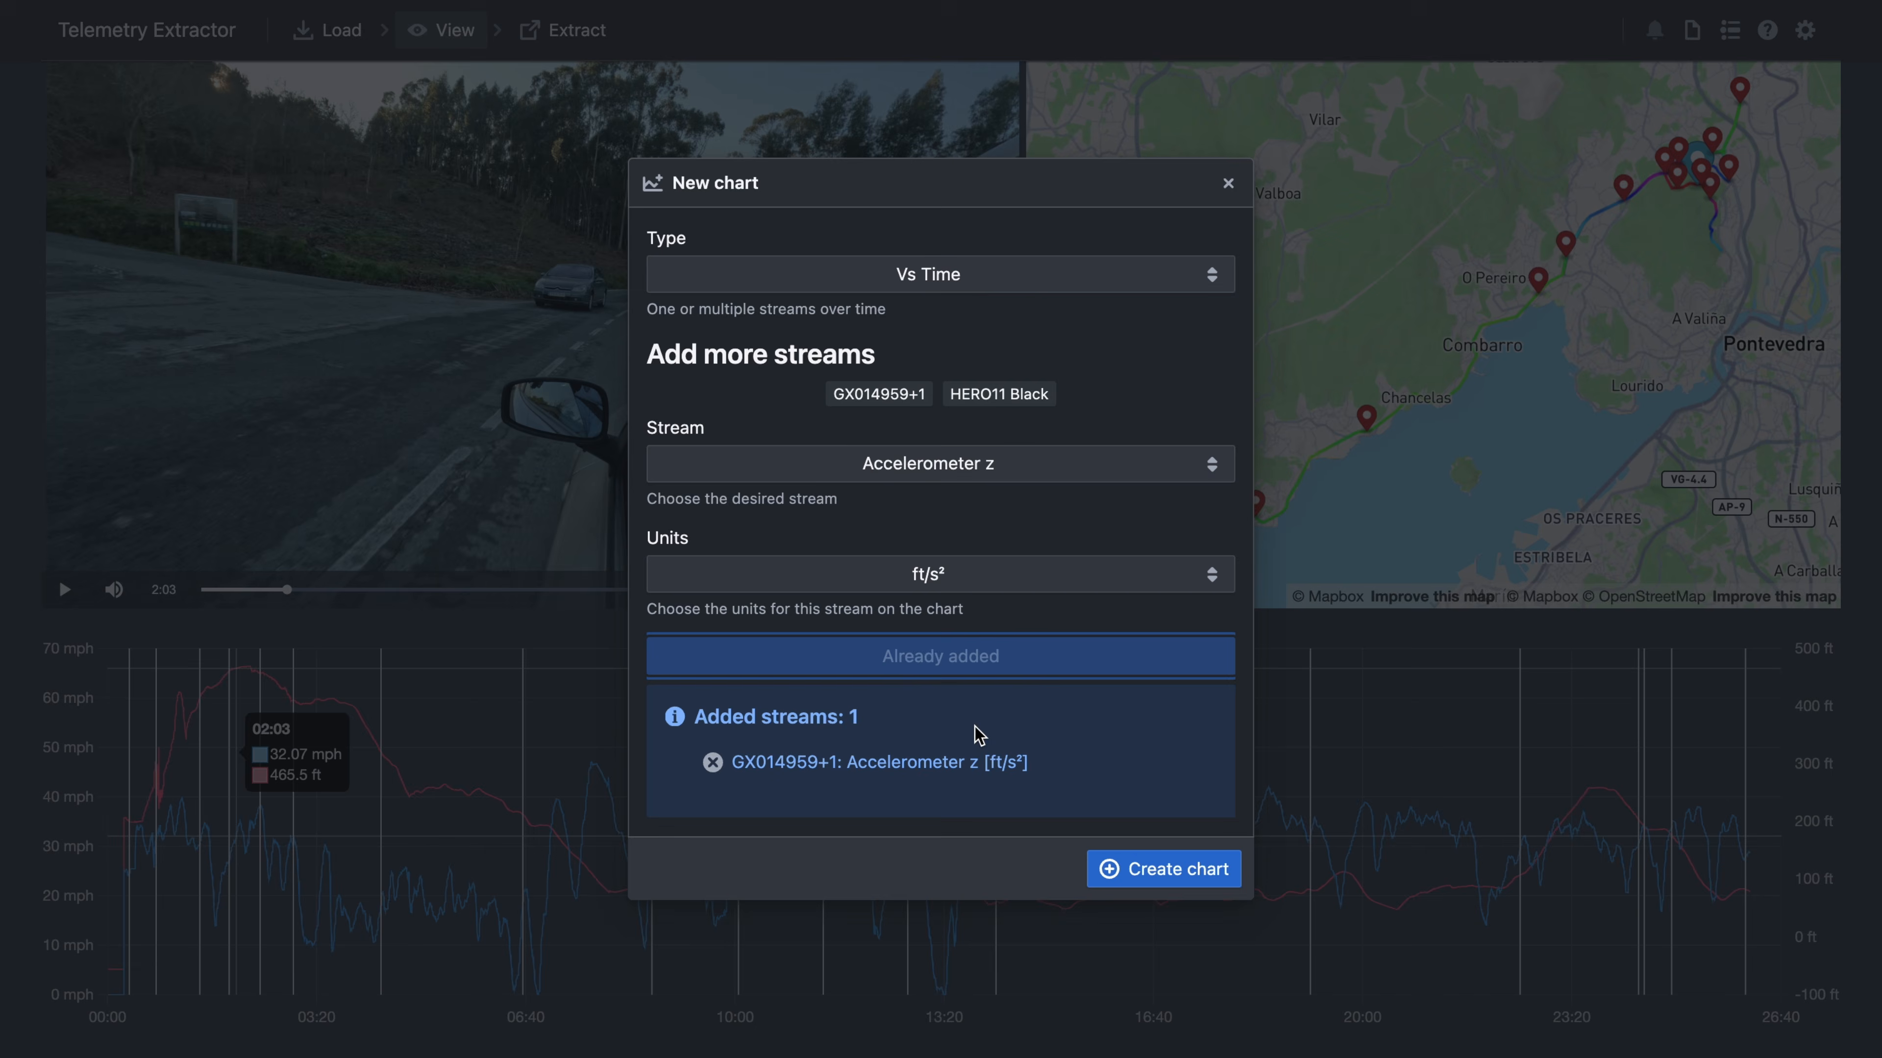
pyautogui.click(952, 473)
pyautogui.click(917, 495)
pyautogui.click(930, 667)
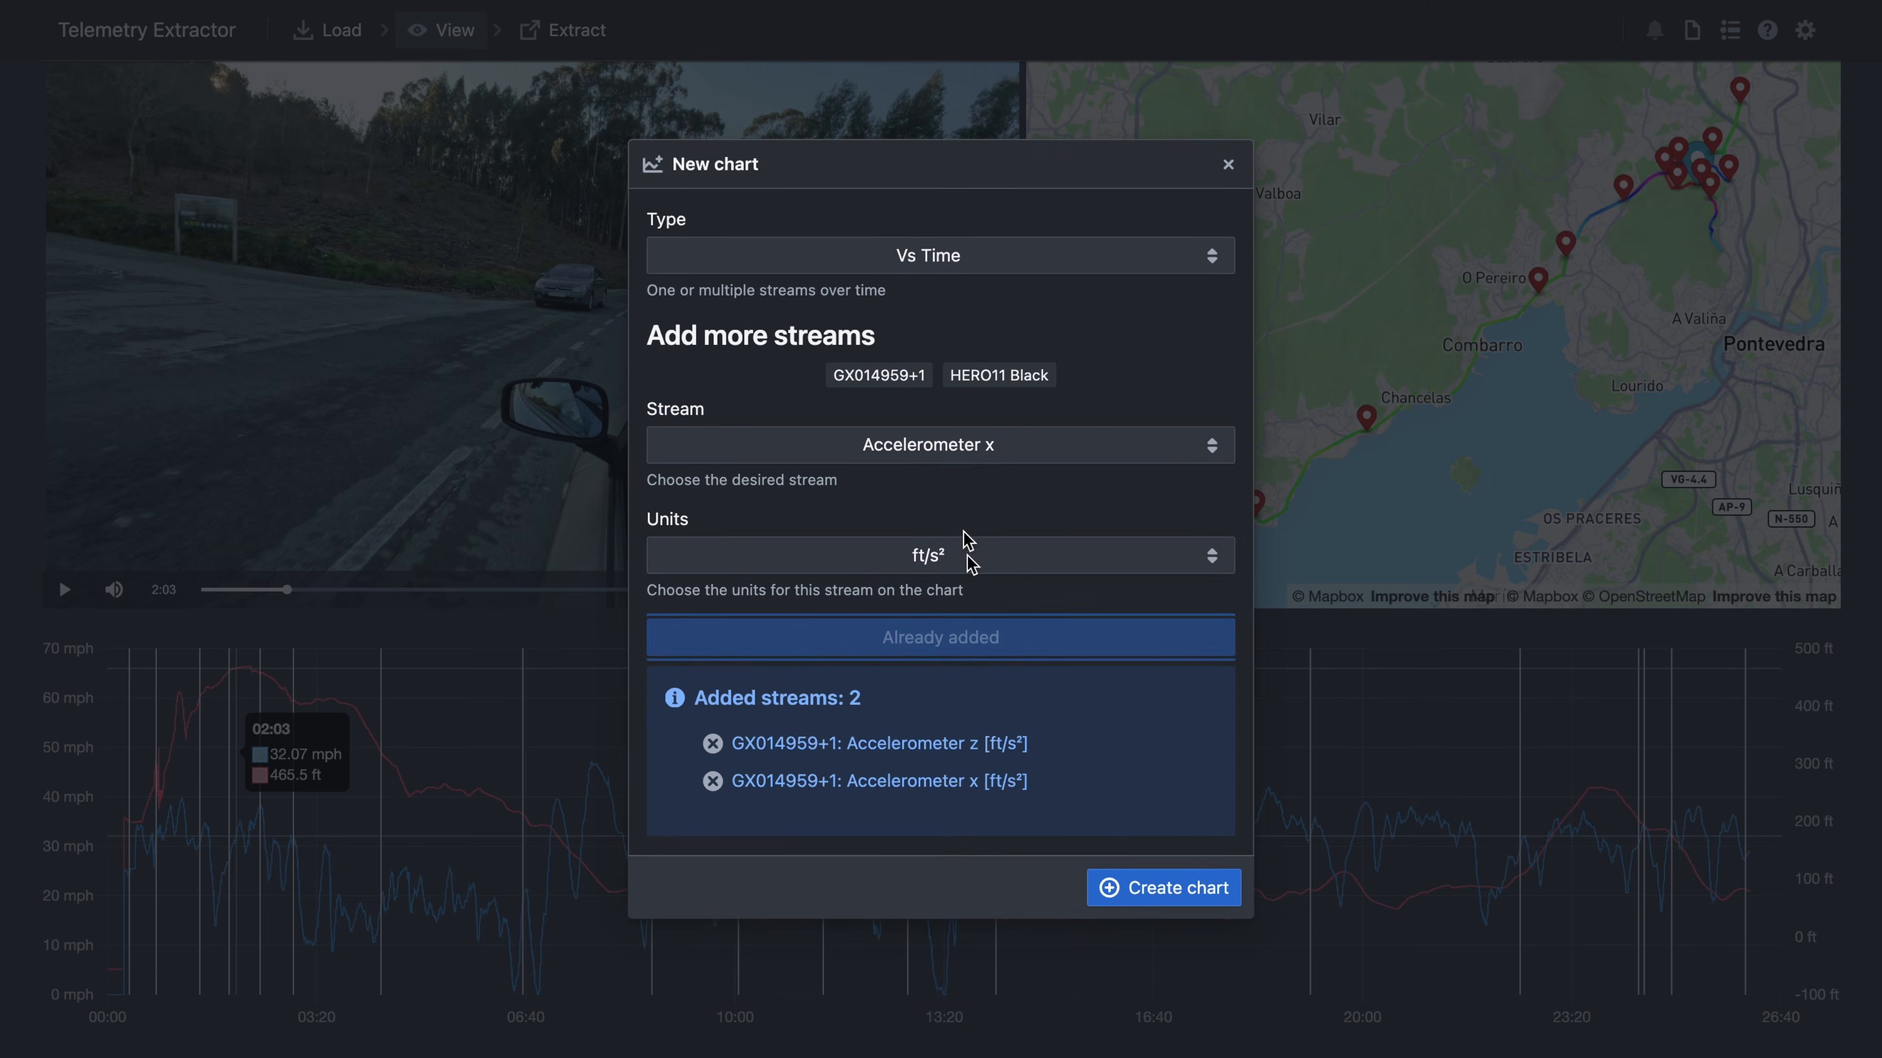
pyautogui.click(949, 453)
pyautogui.click(860, 479)
pyautogui.click(987, 638)
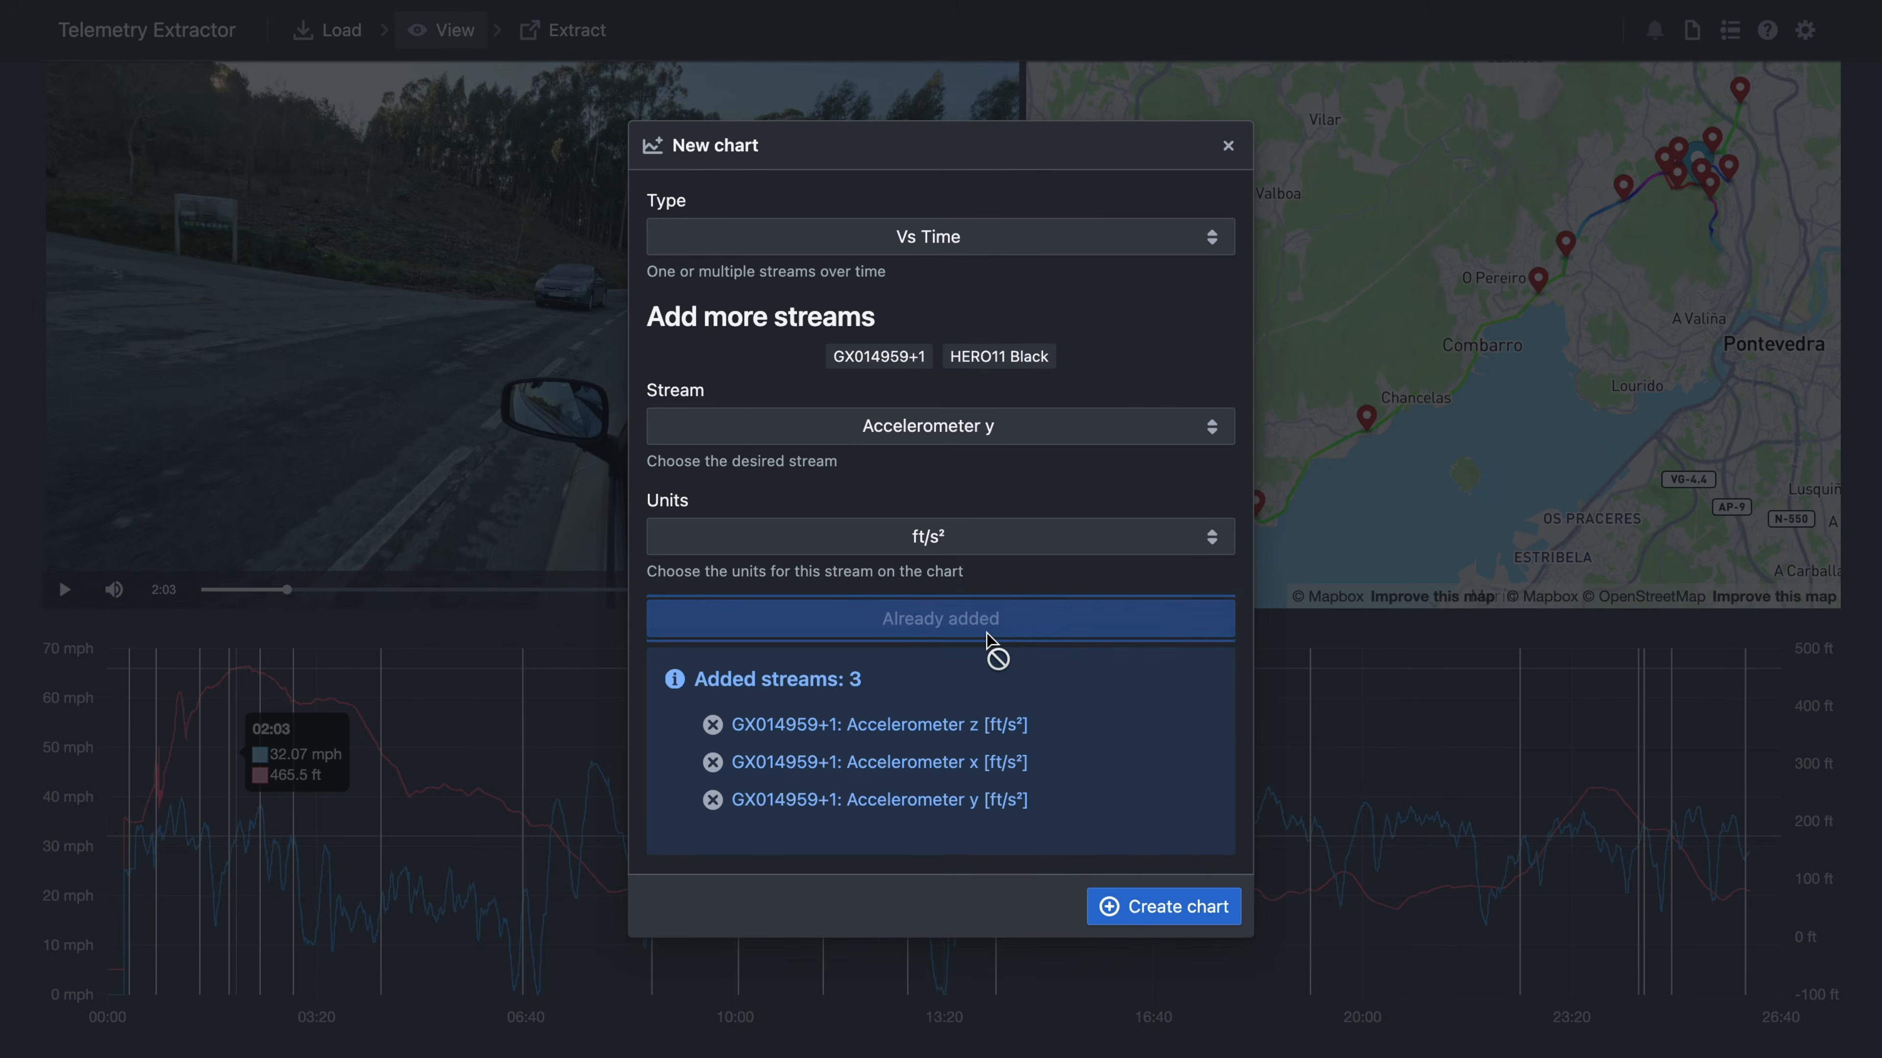
pyautogui.click(1188, 908)
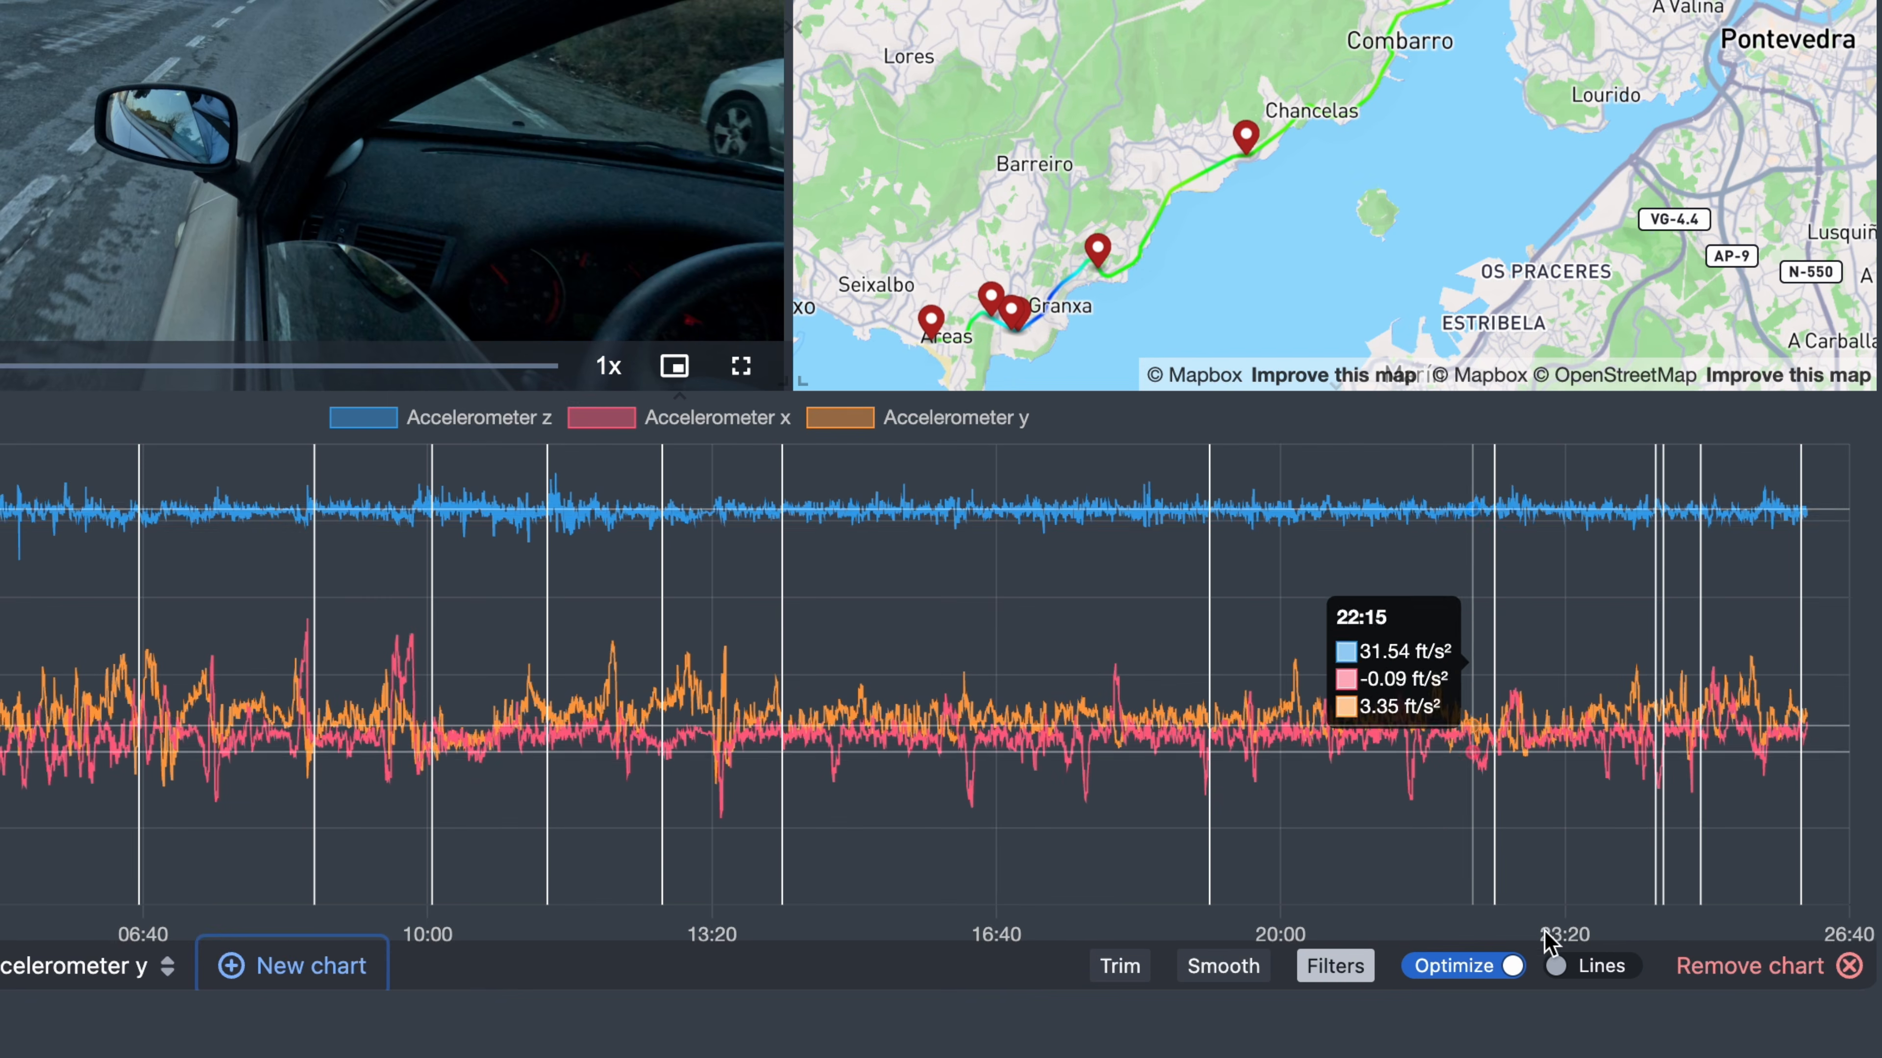
# - Keep the accelerometer chart drawn as lines and set its smoothing to 10 seconds
pyautogui.click(1612, 1043)
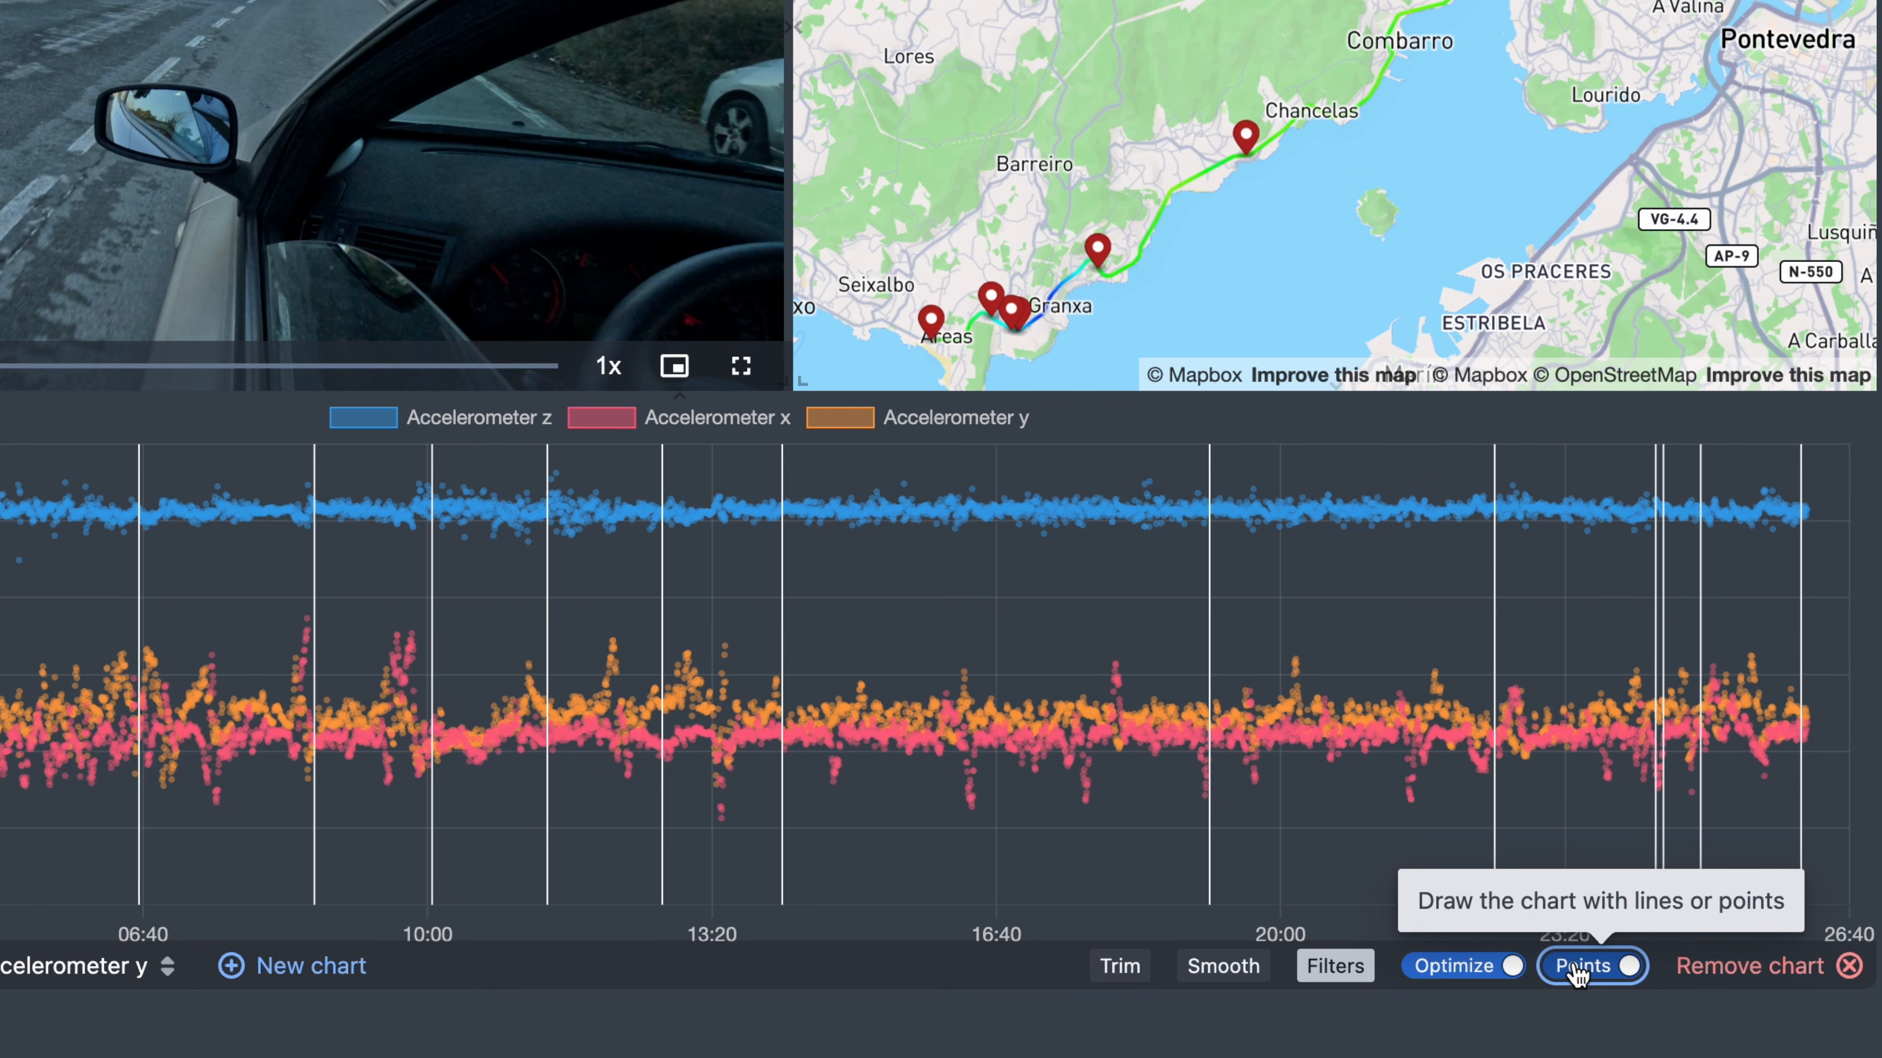
pyautogui.click(1578, 971)
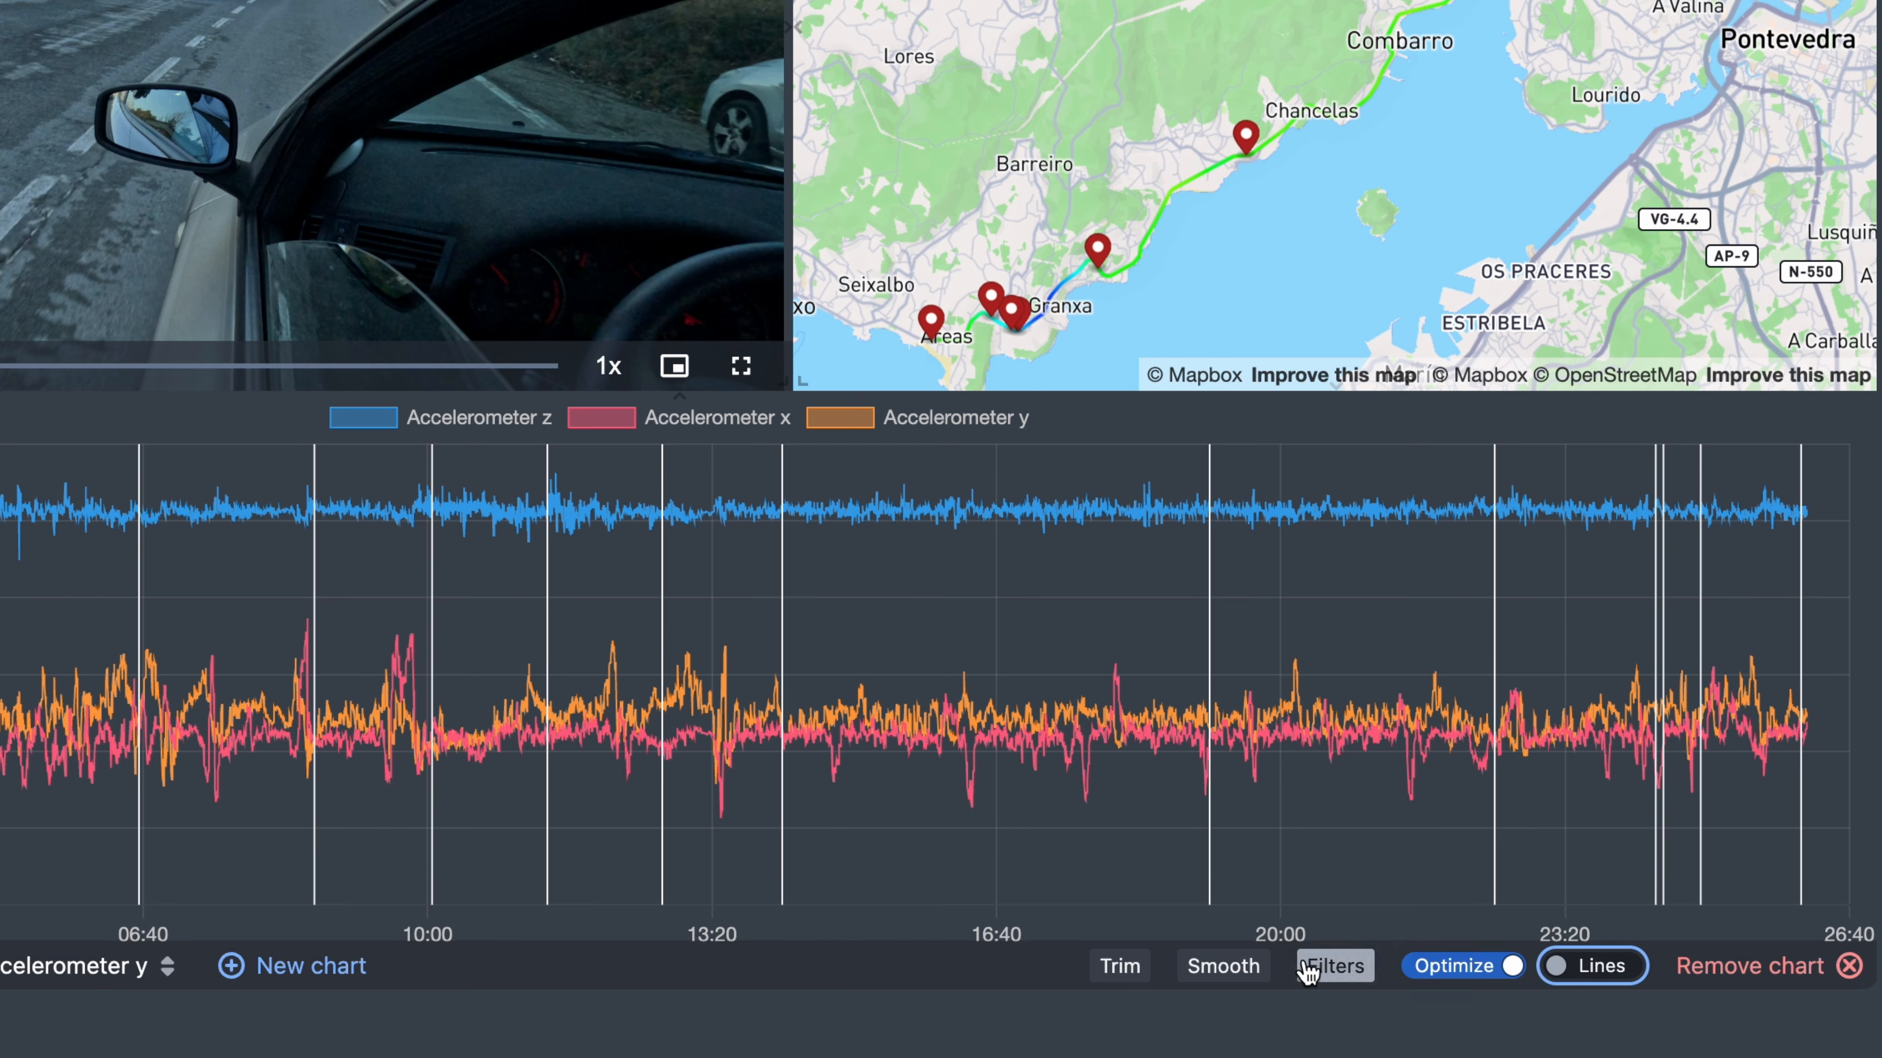
pyautogui.click(1218, 977)
pyautogui.click(1420, 894)
pyautogui.click(1420, 893)
pyautogui.click(1420, 893)
pyautogui.click(1420, 893)
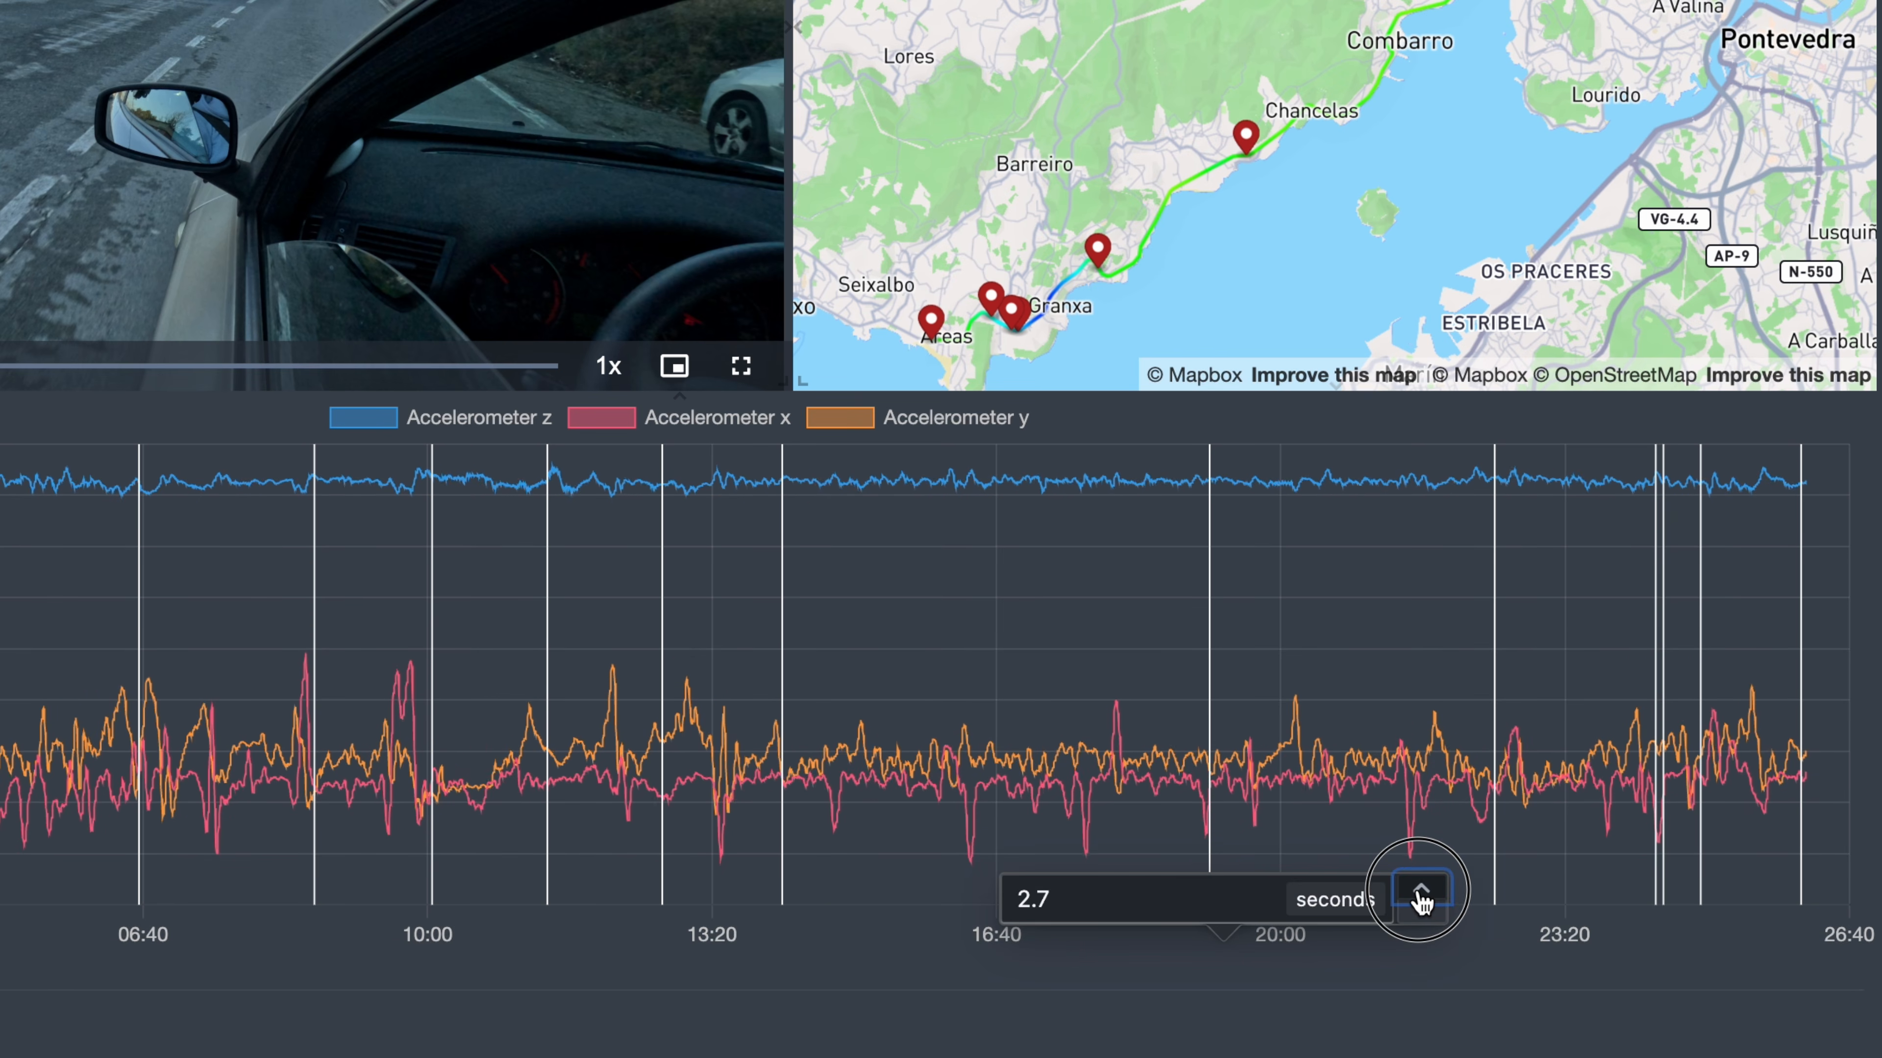
pyautogui.moveTo(1074, 900); pyautogui.dragTo(916, 891)
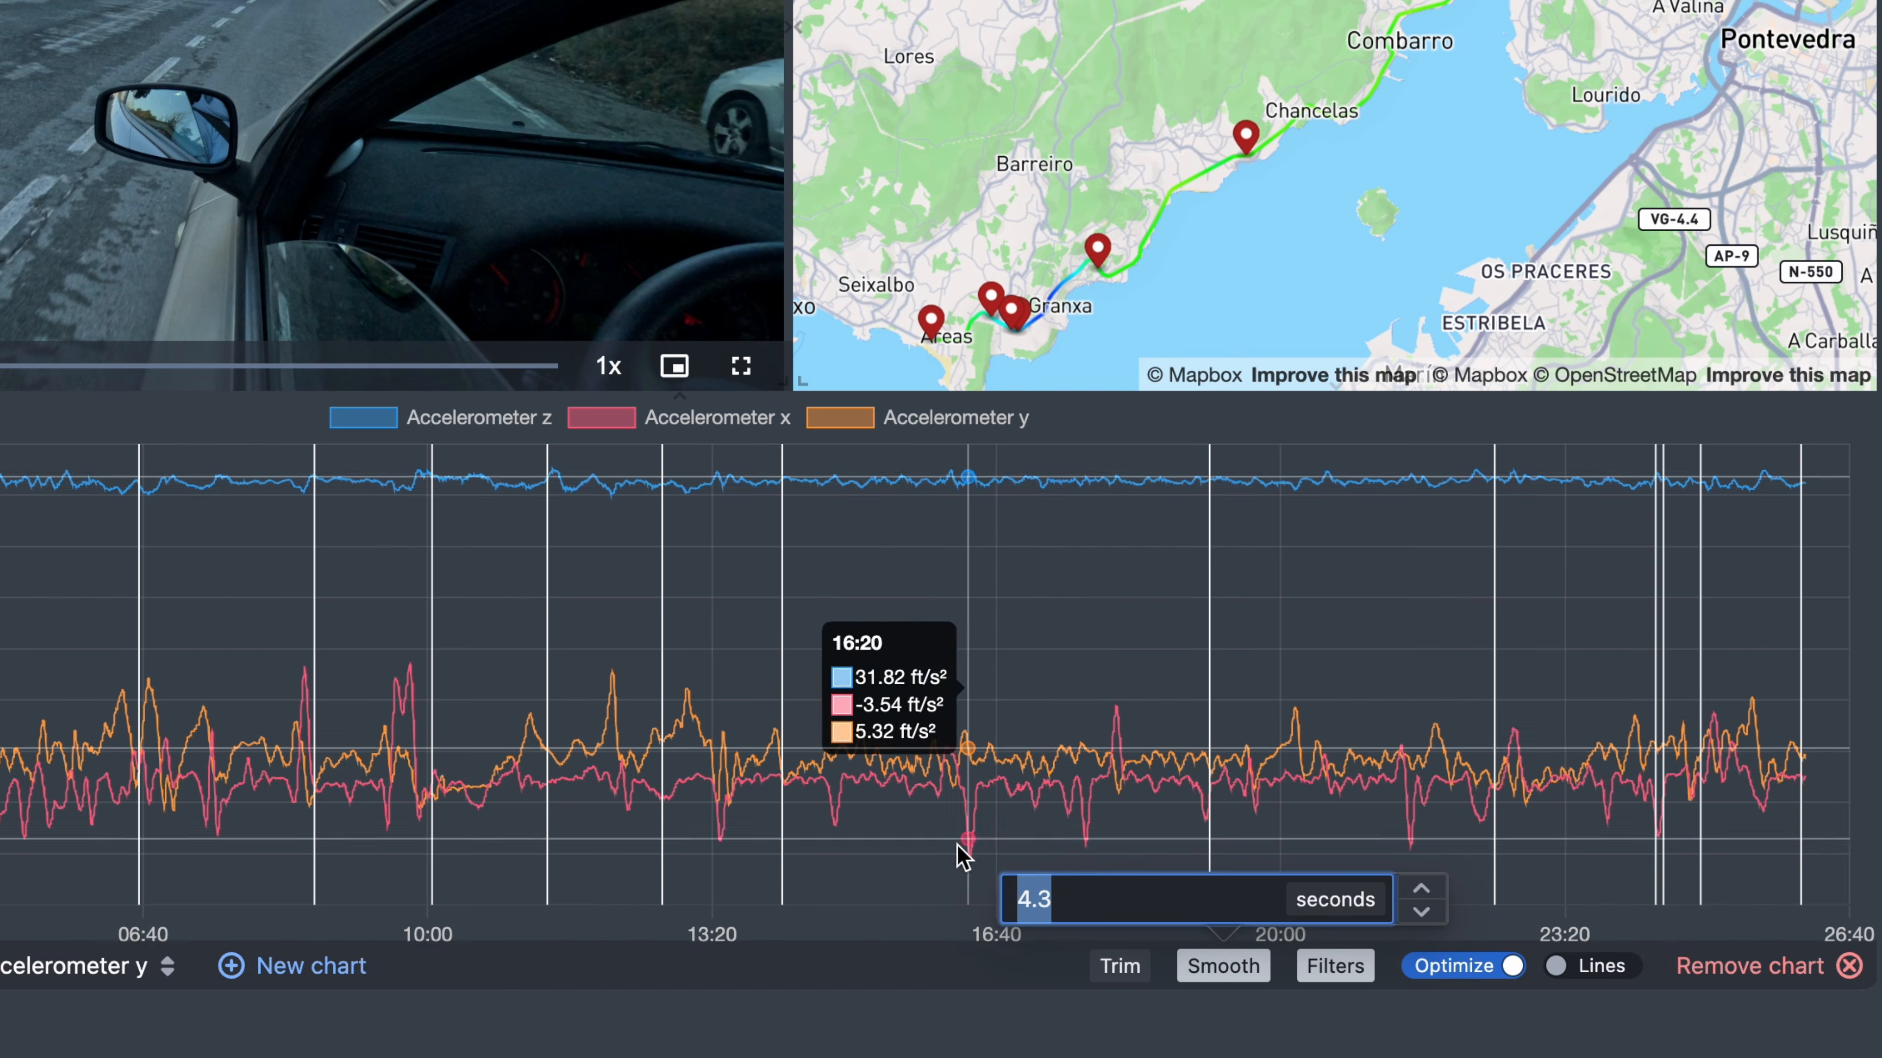
pyautogui.write('0')
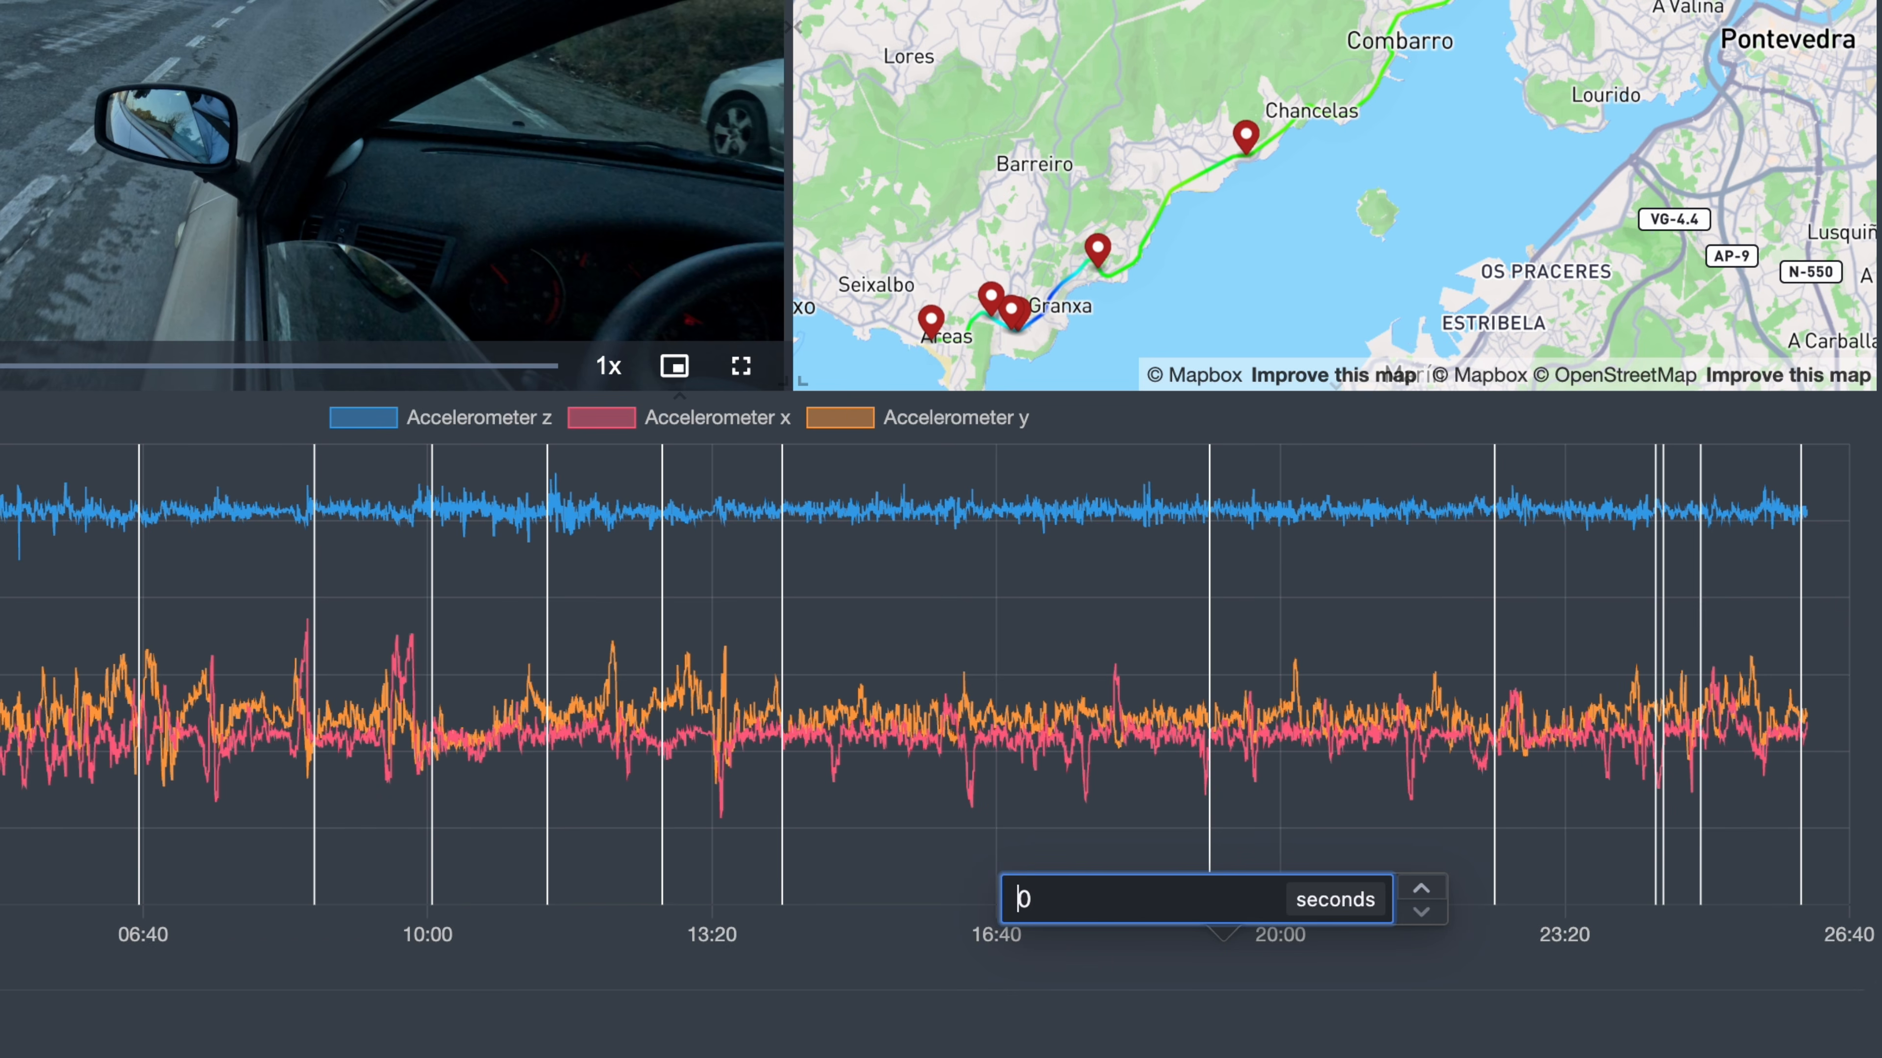
pyautogui.press('Left')
pyautogui.write('1')
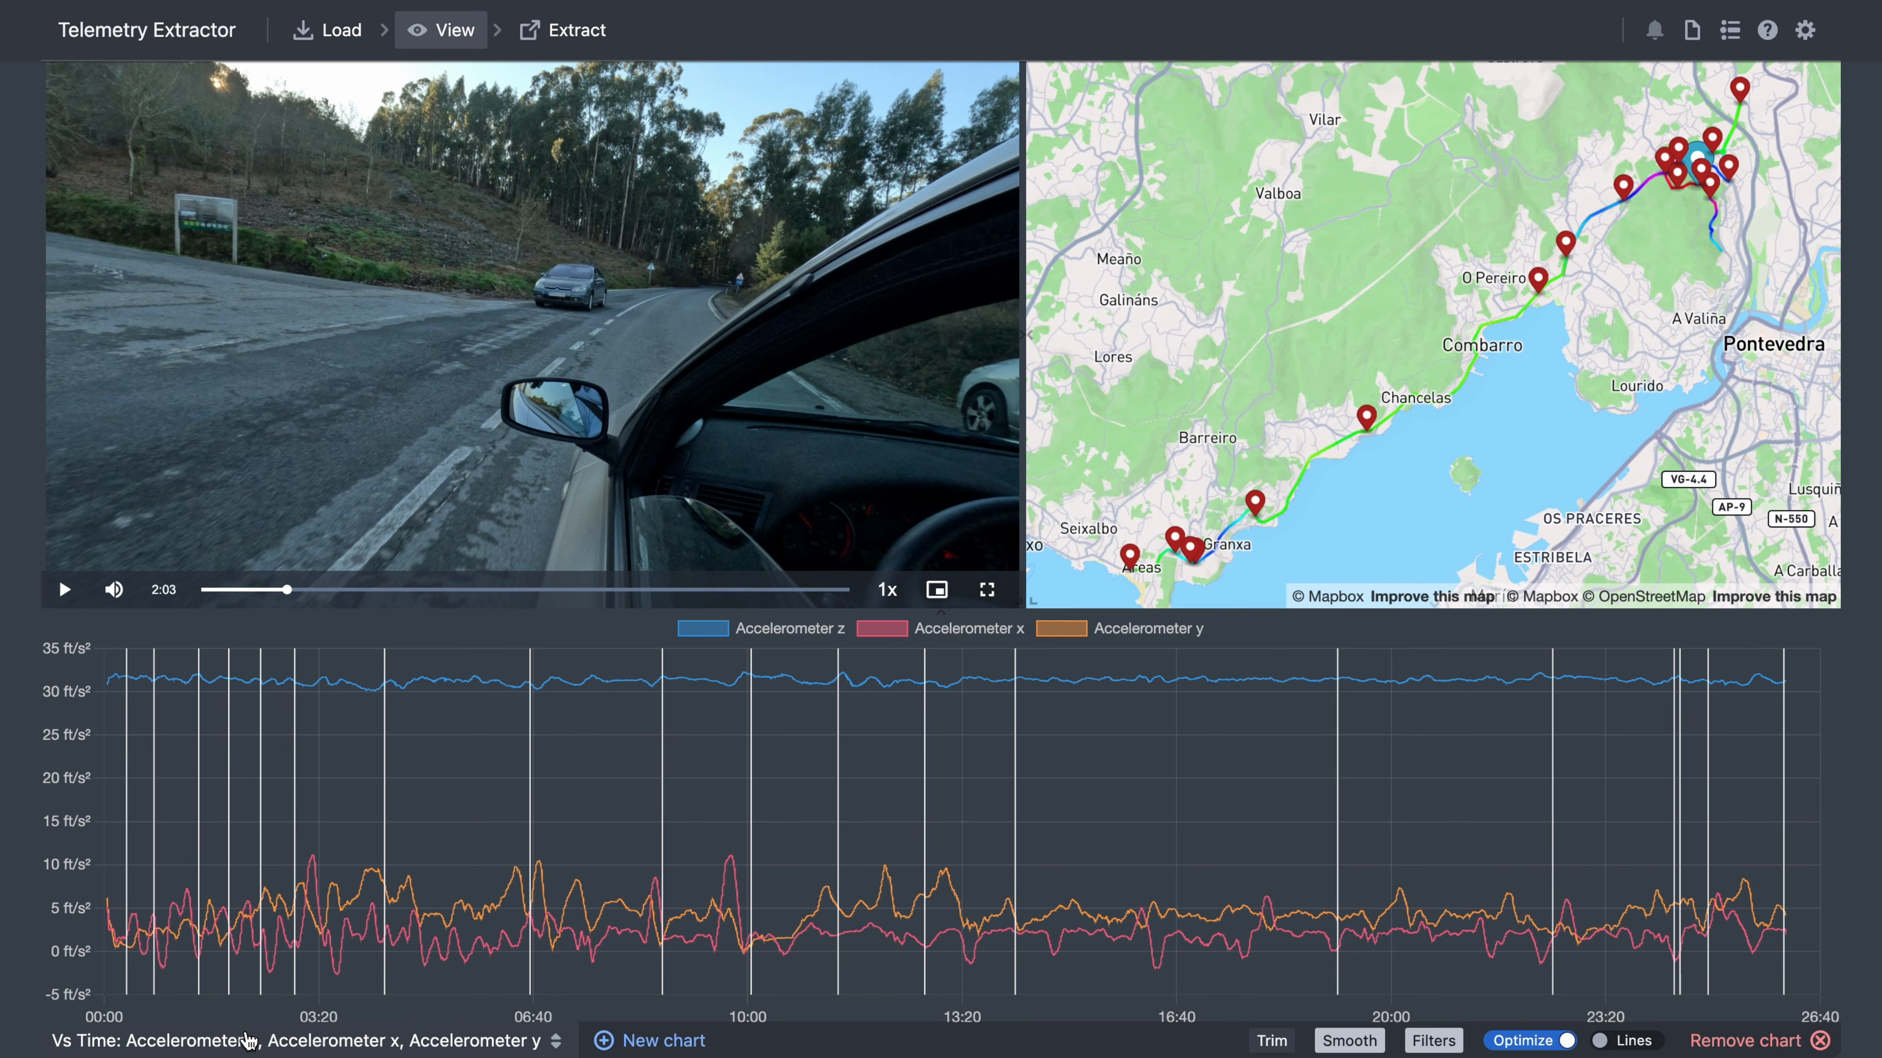
# - Switch back to the 2D speed/Alt. chart and move its trim start to about 13:20
pyautogui.click(74, 967)
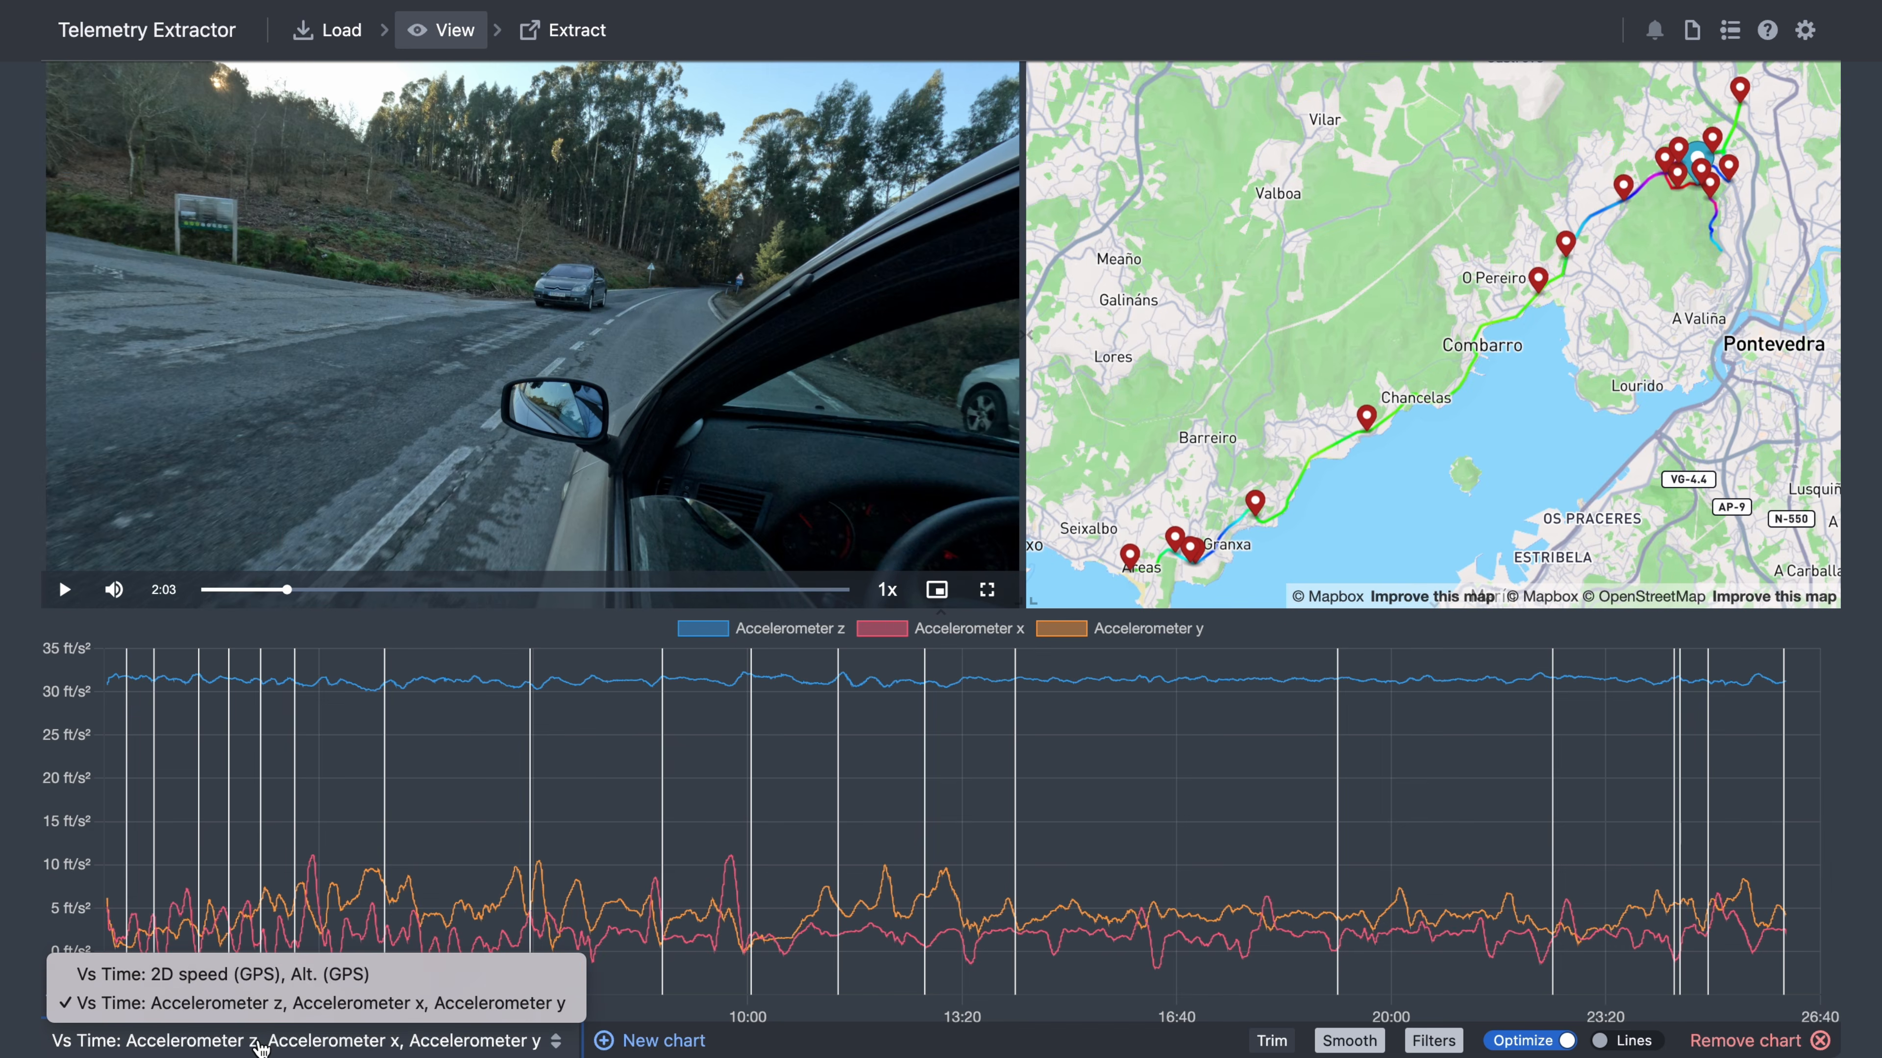
pyautogui.click(287, 977)
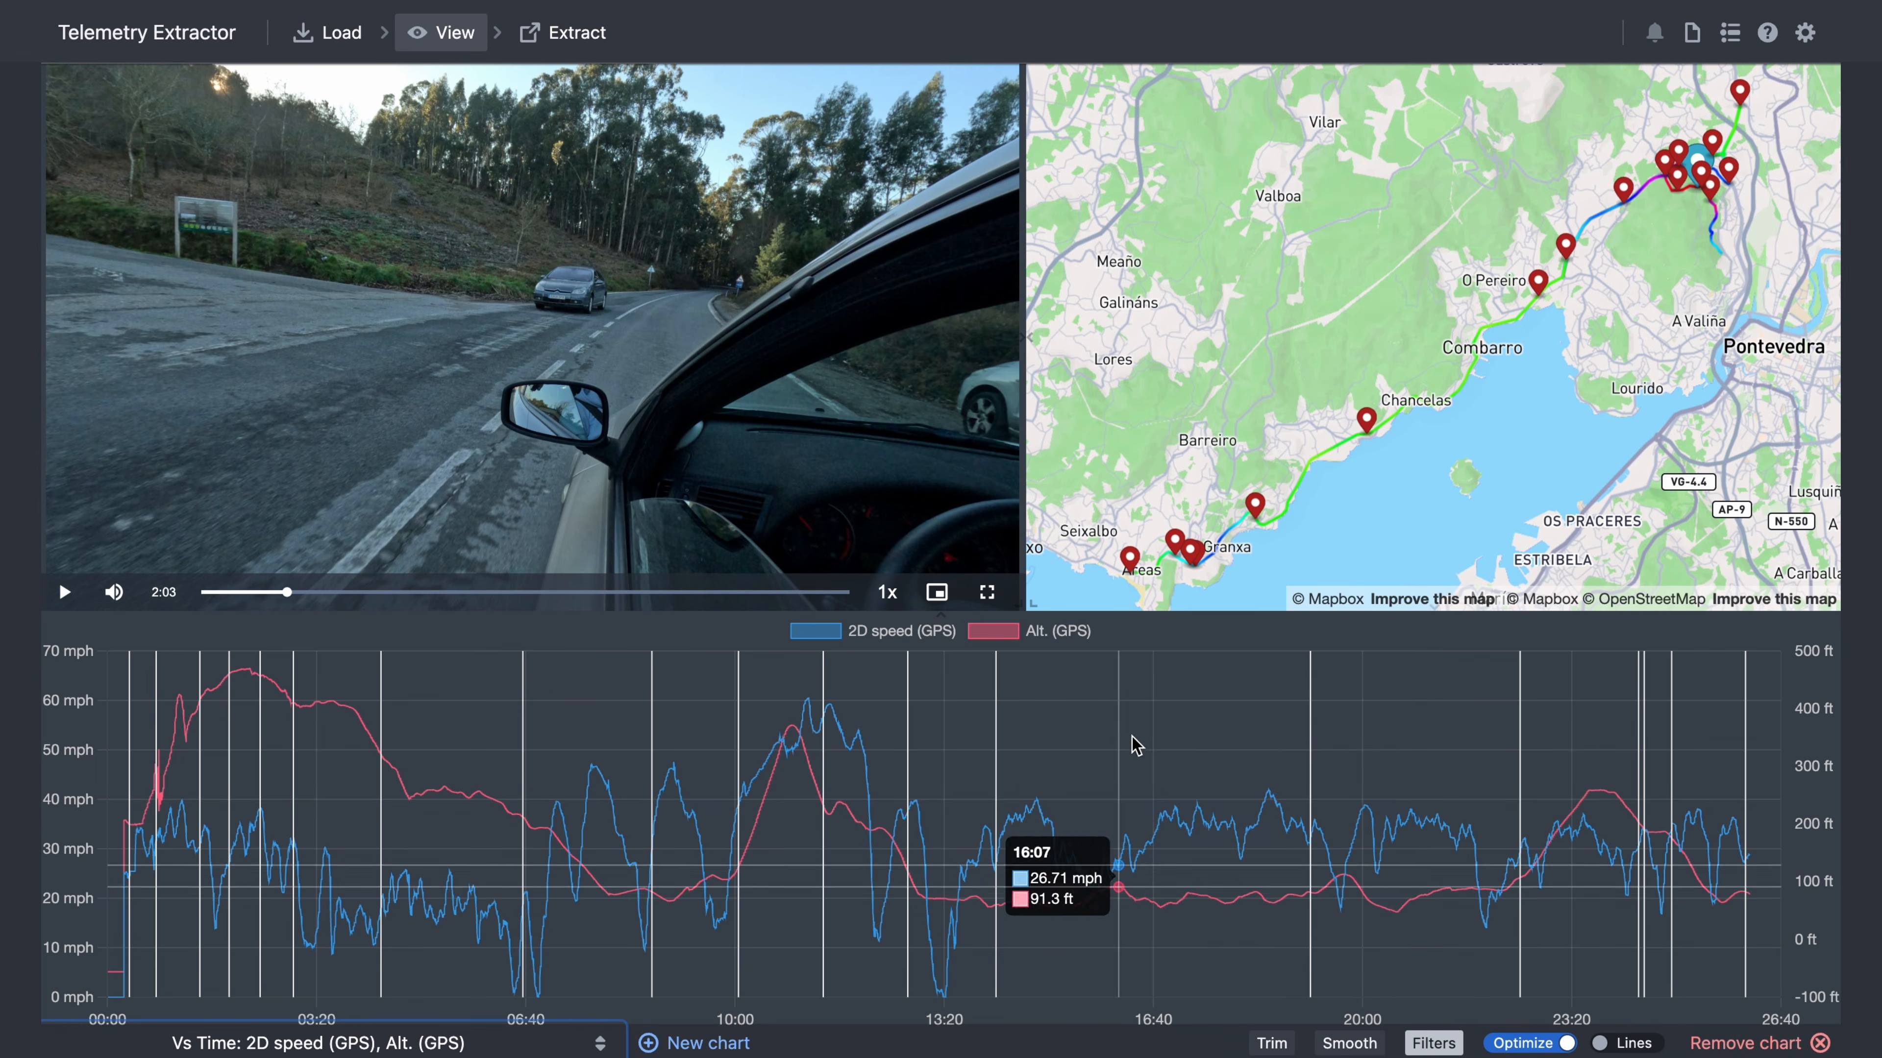
pyautogui.click(1267, 1042)
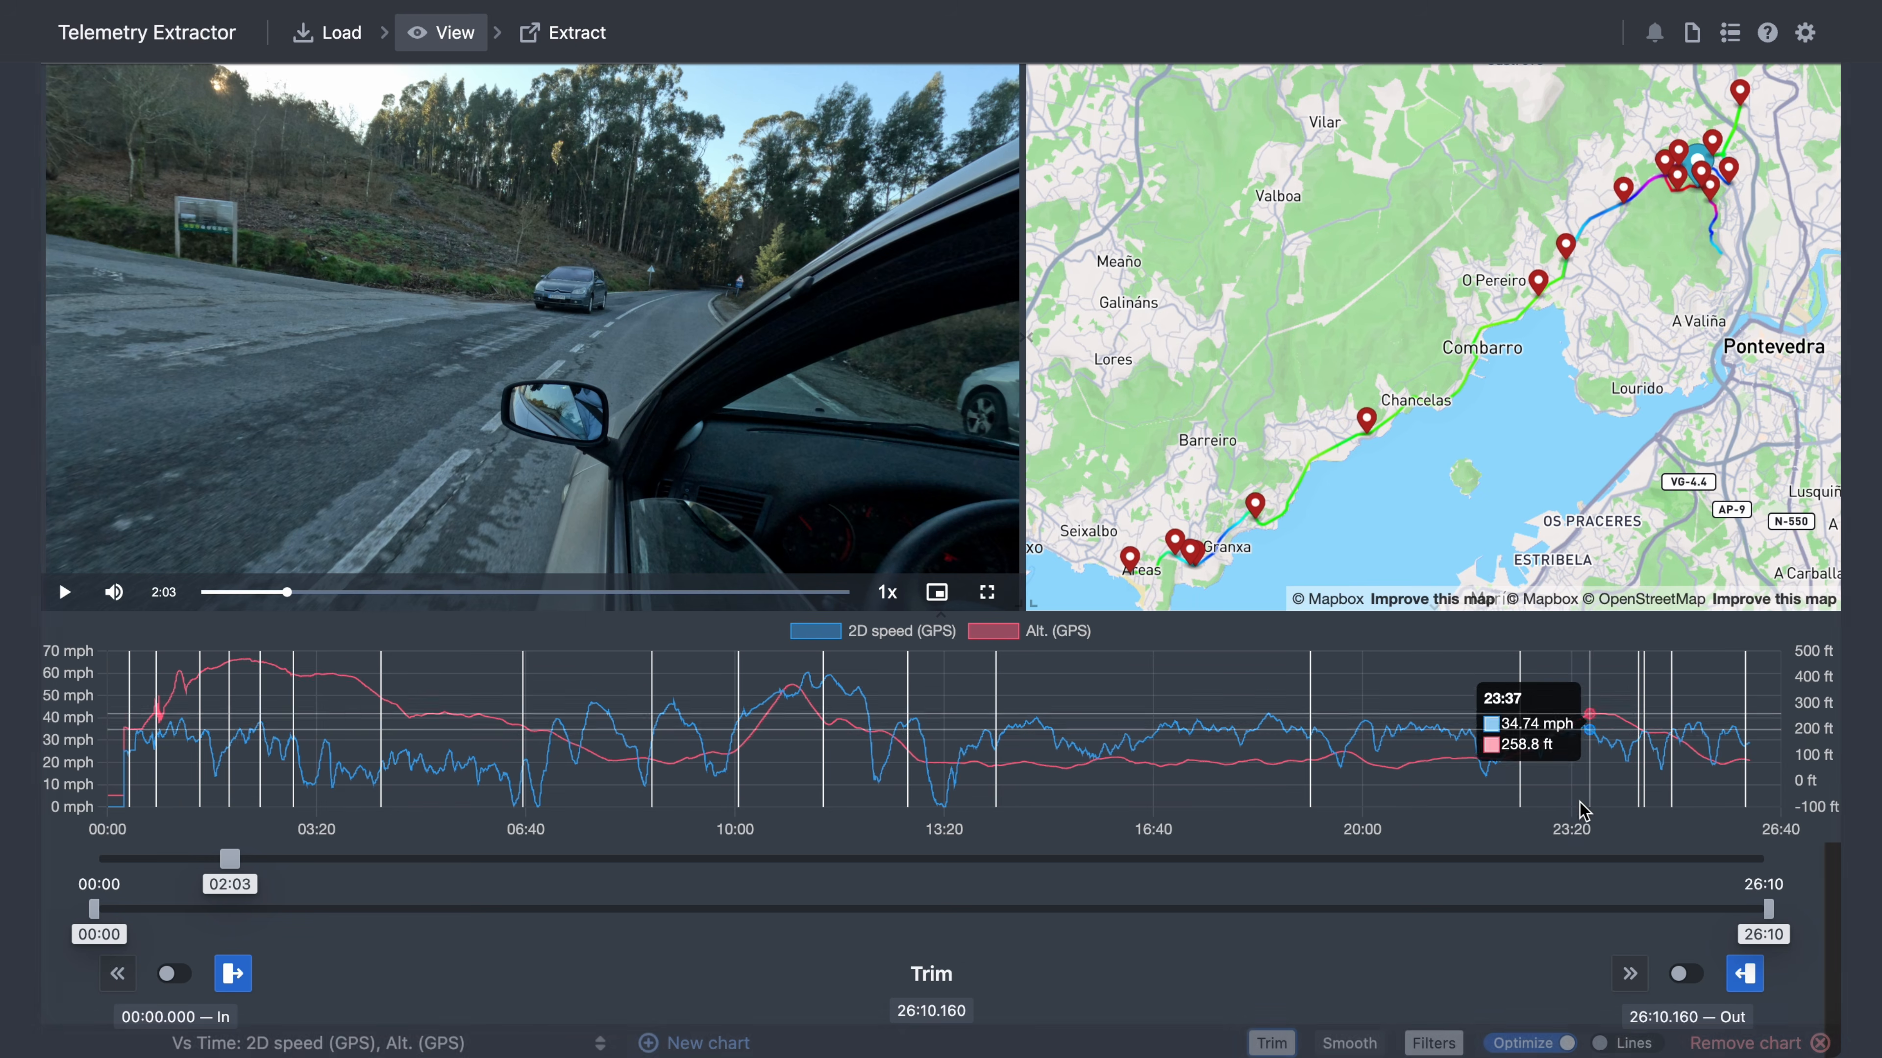
pyautogui.moveTo(91, 908); pyautogui.dragTo(945, 922)
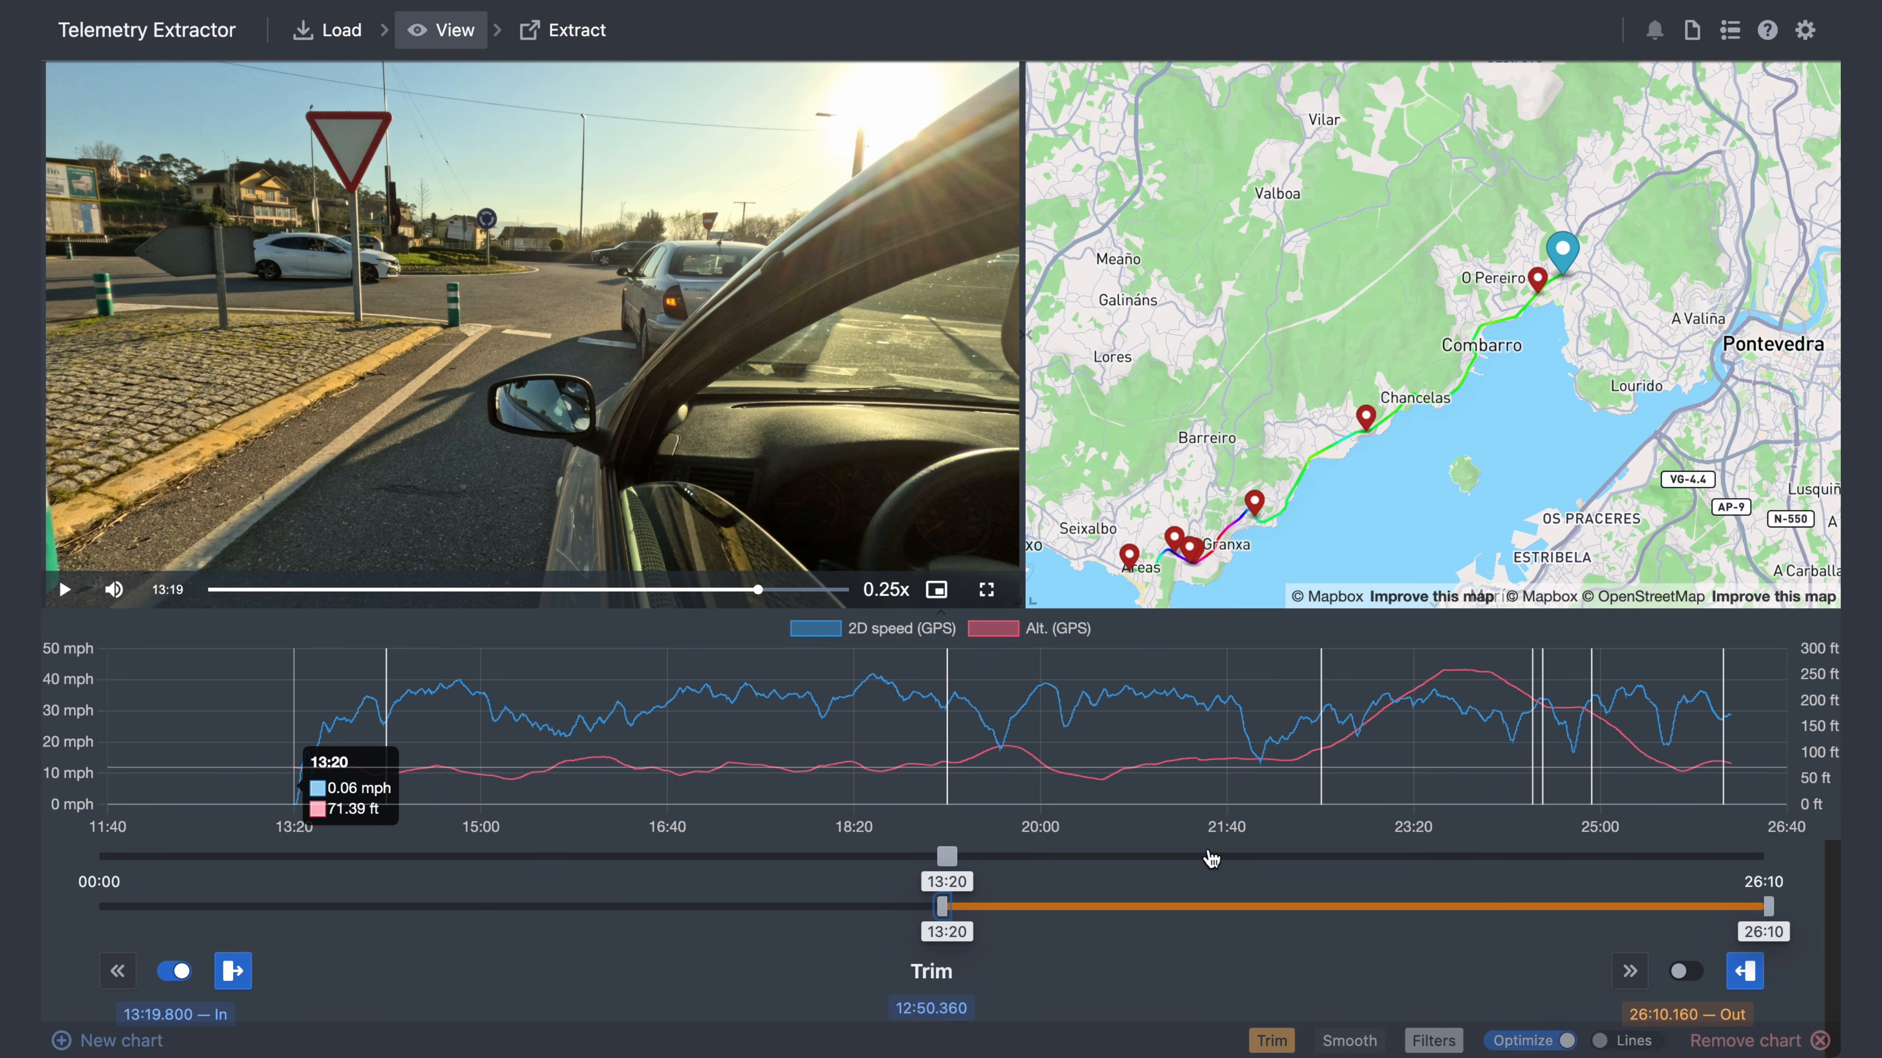
# - Change the map style to Night roads
pyautogui.moveTo(1245, 369)
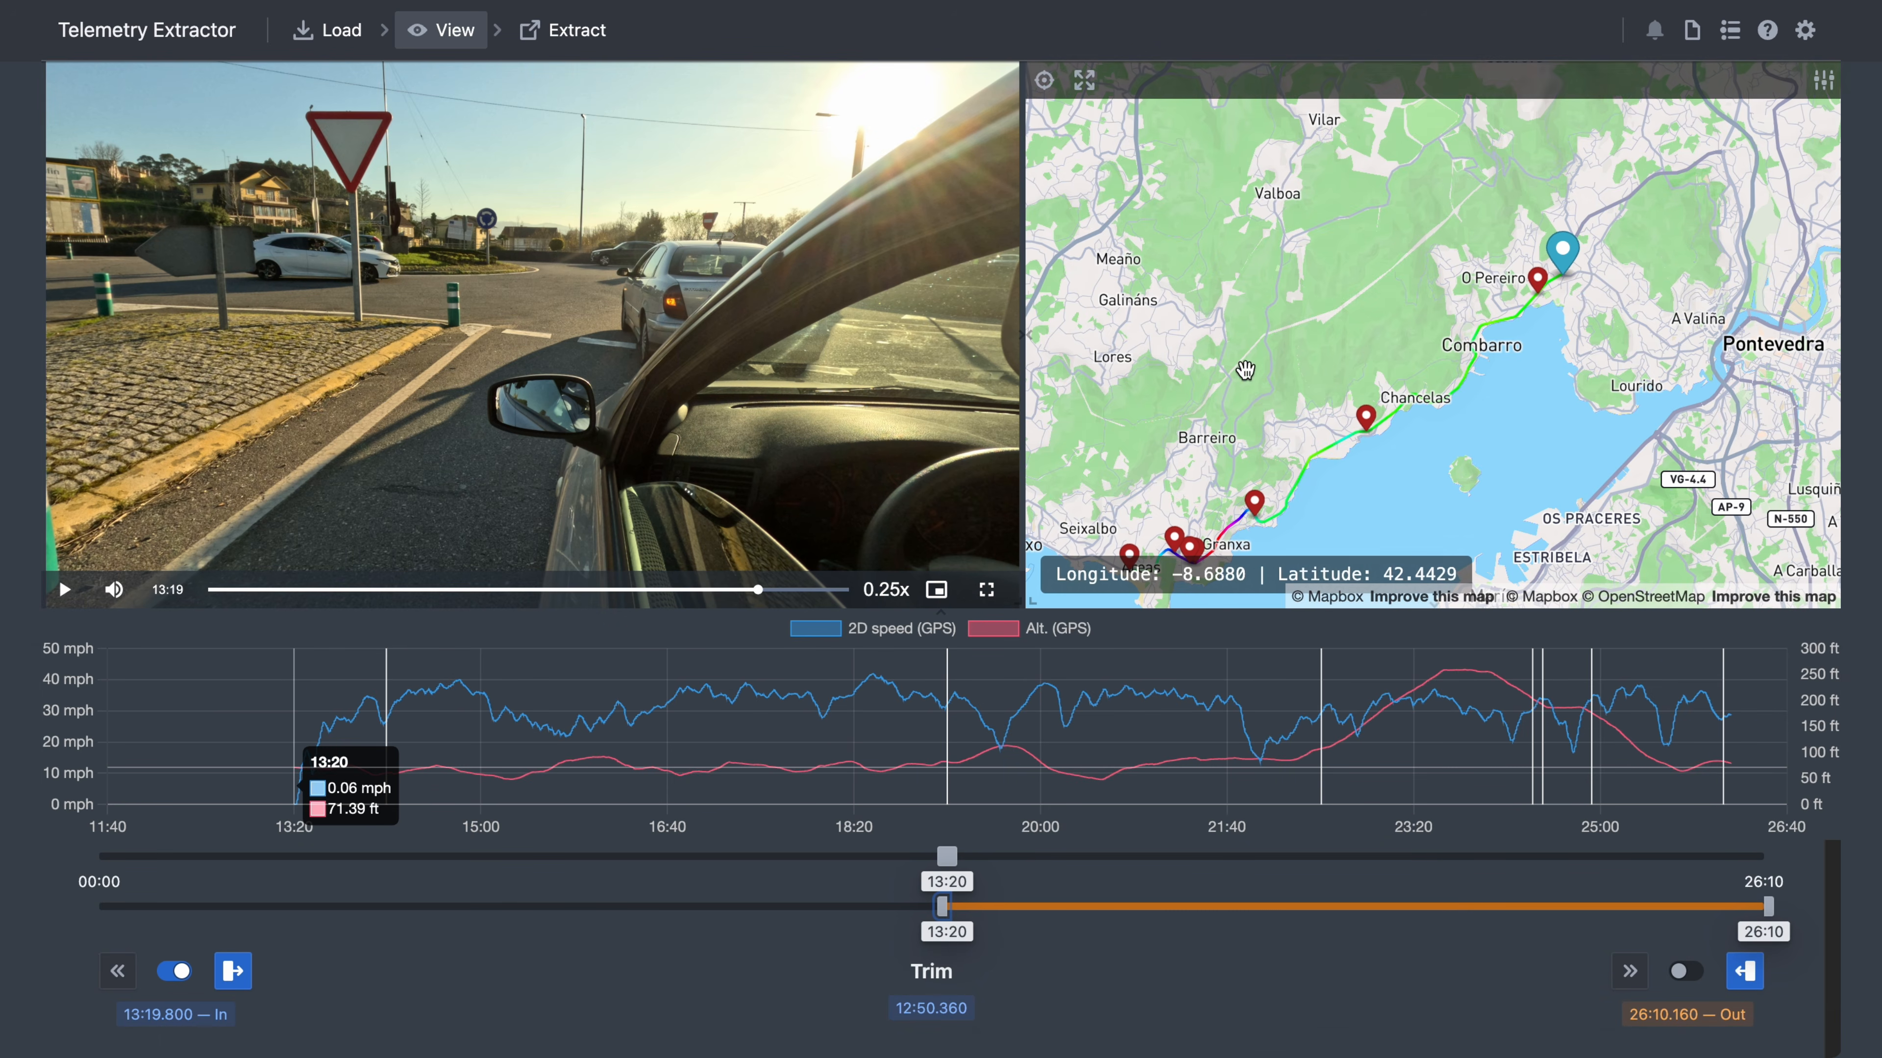
pyautogui.click(1829, 81)
pyautogui.click(269, 136)
pyautogui.click(837, 222)
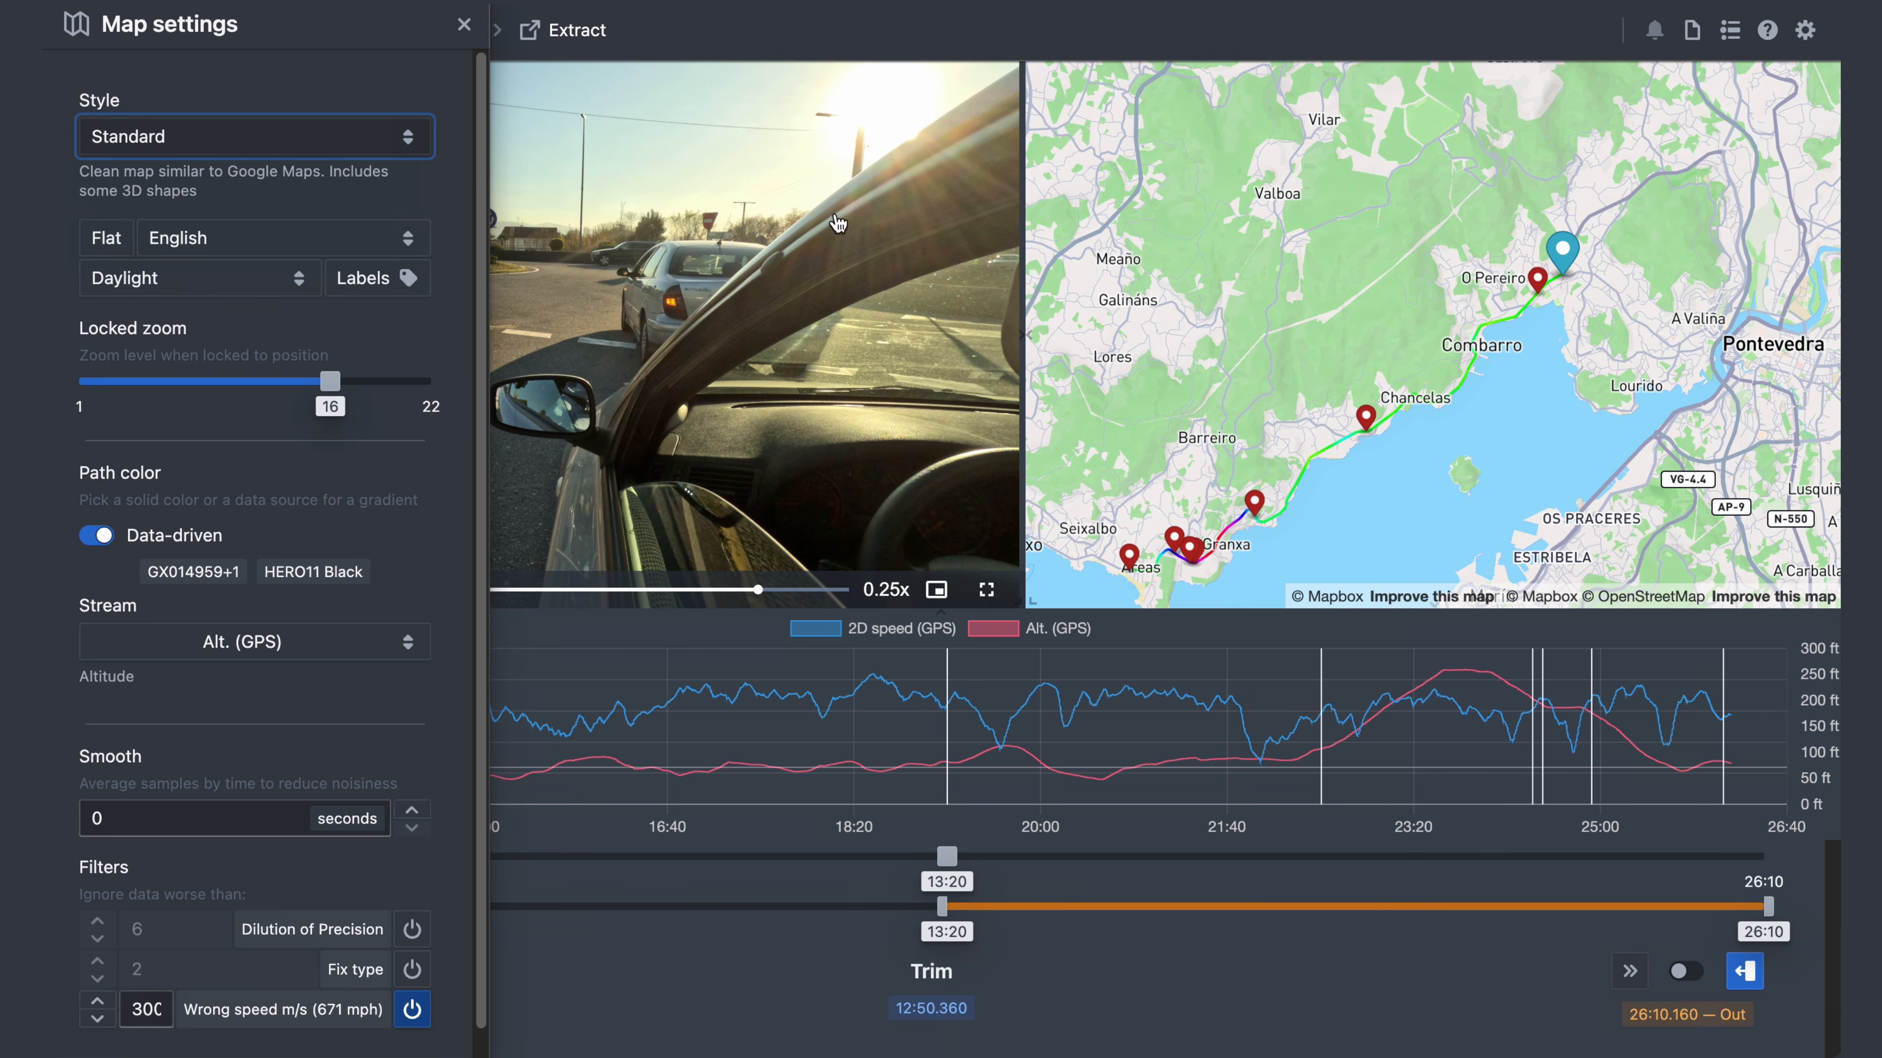
pyautogui.click(1324, 210)
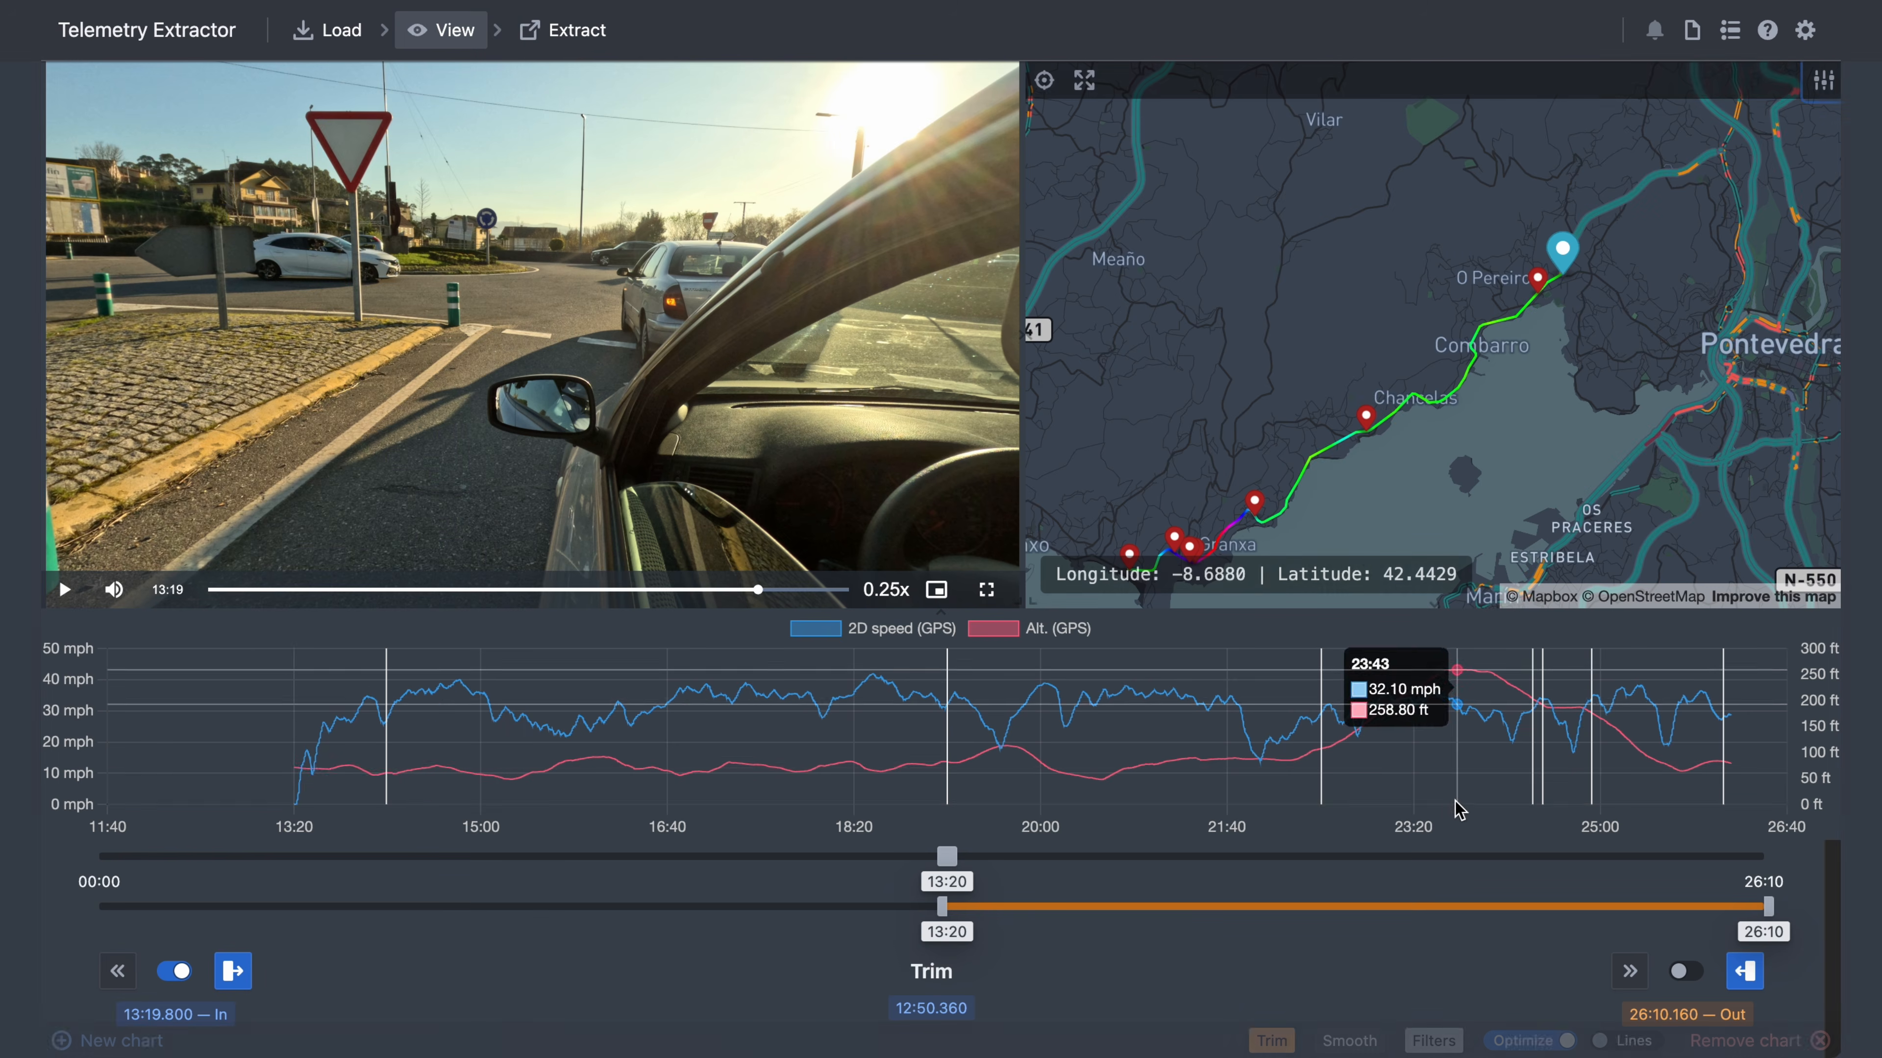
# - Trim the clip to run from 07:40 to 18:00
pyautogui.click(175, 972)
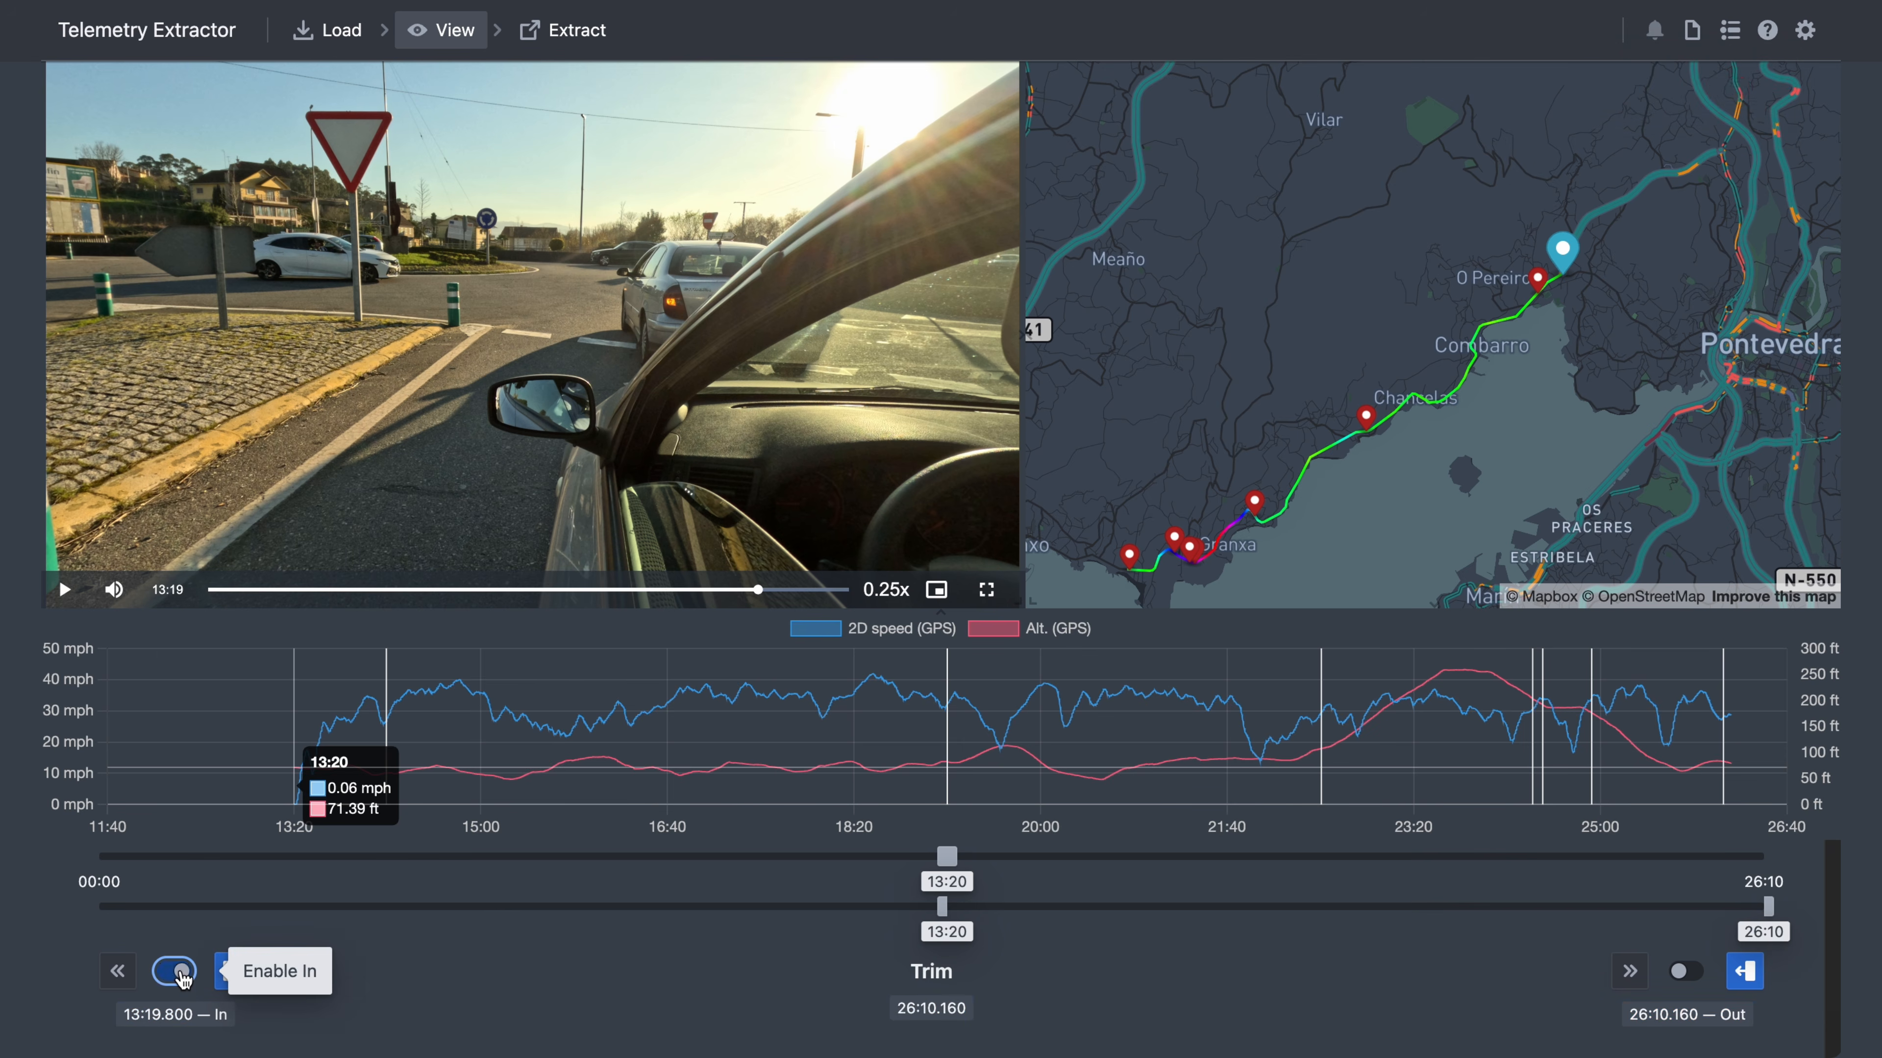
pyautogui.click(175, 972)
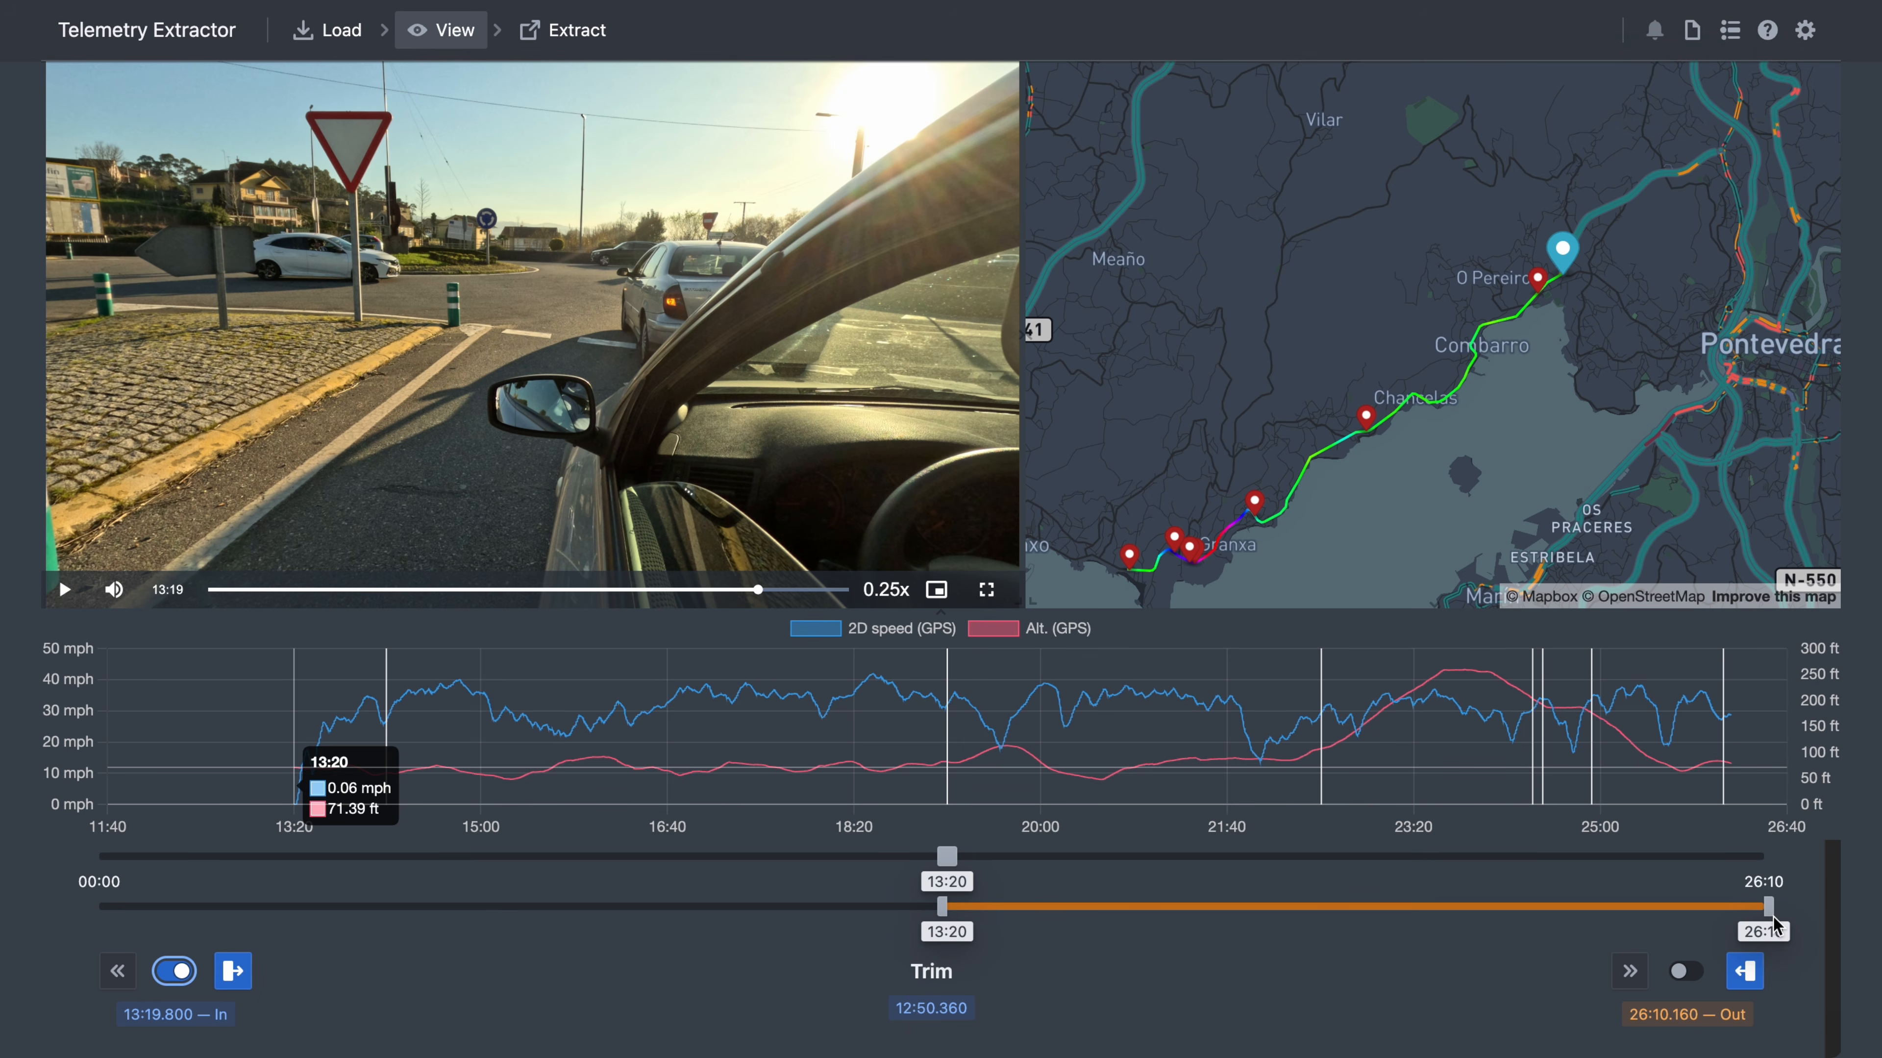
pyautogui.moveTo(1770, 912); pyautogui.dragTo(1249, 925)
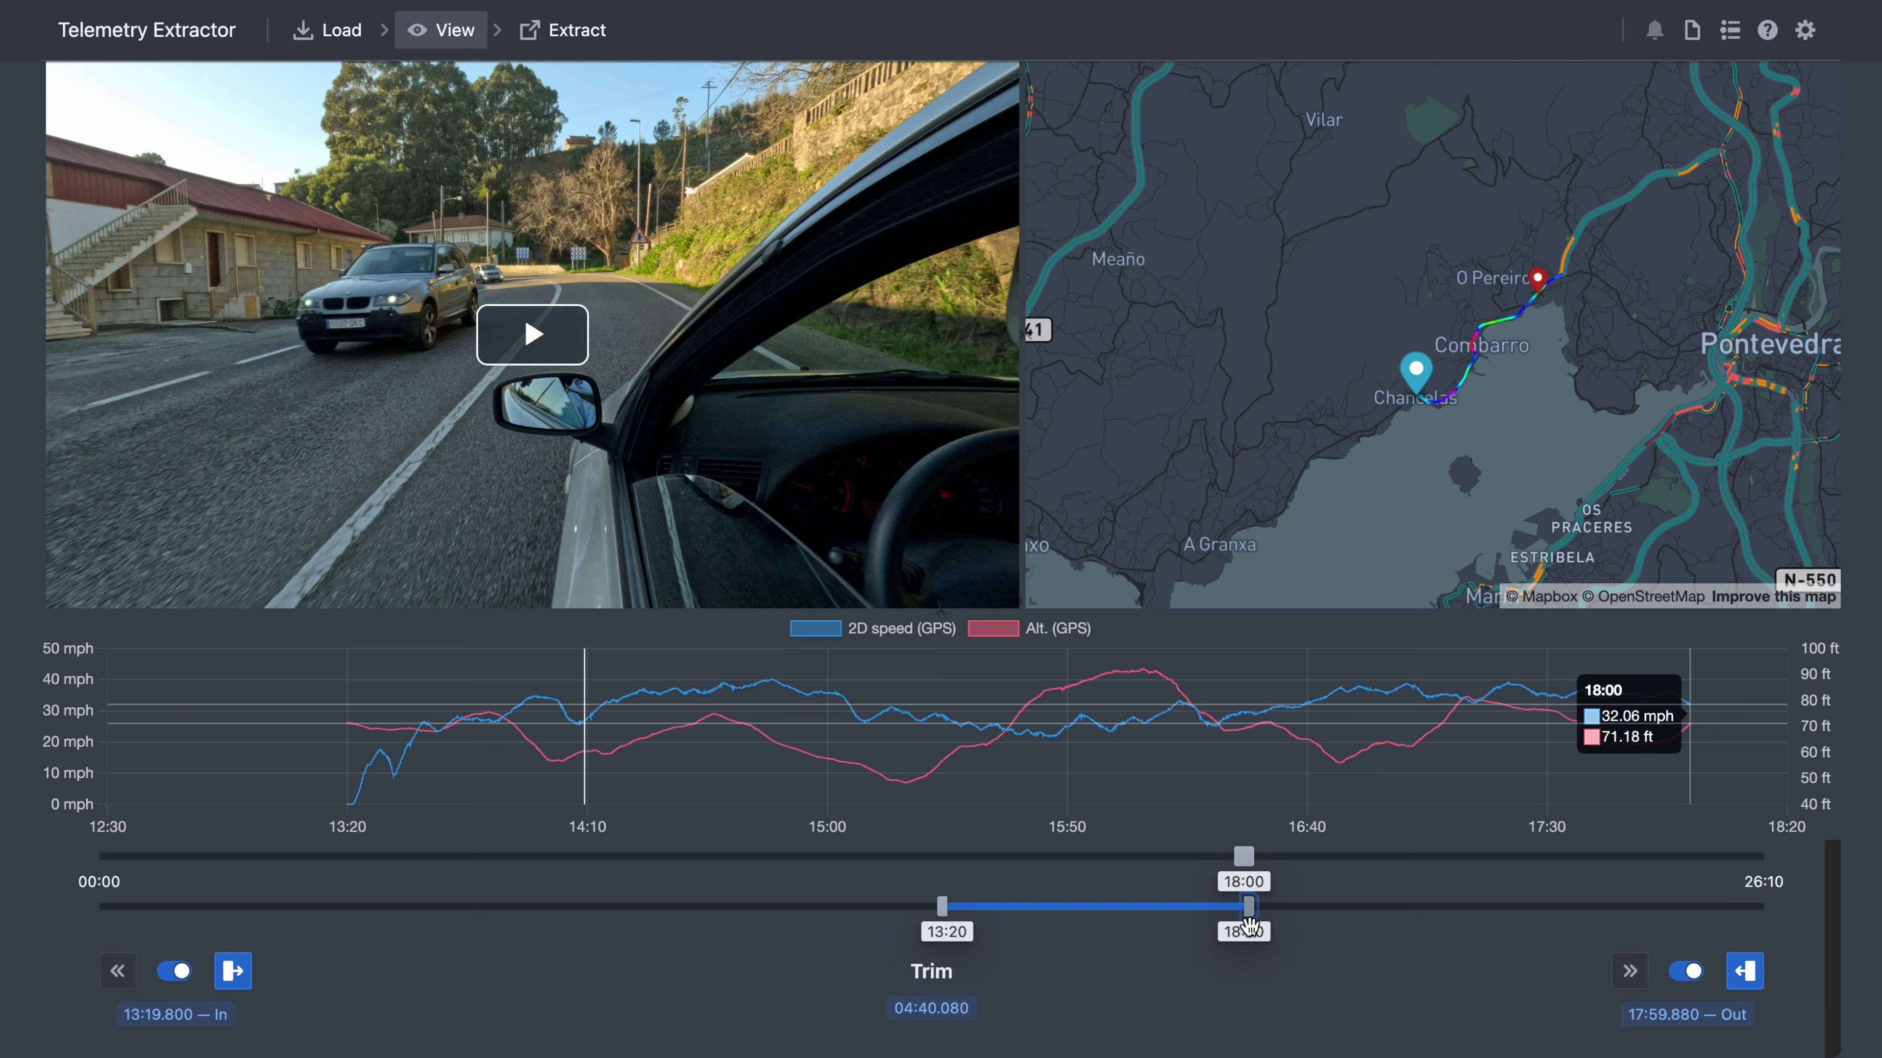
pyautogui.click(1690, 972)
pyautogui.click(1691, 972)
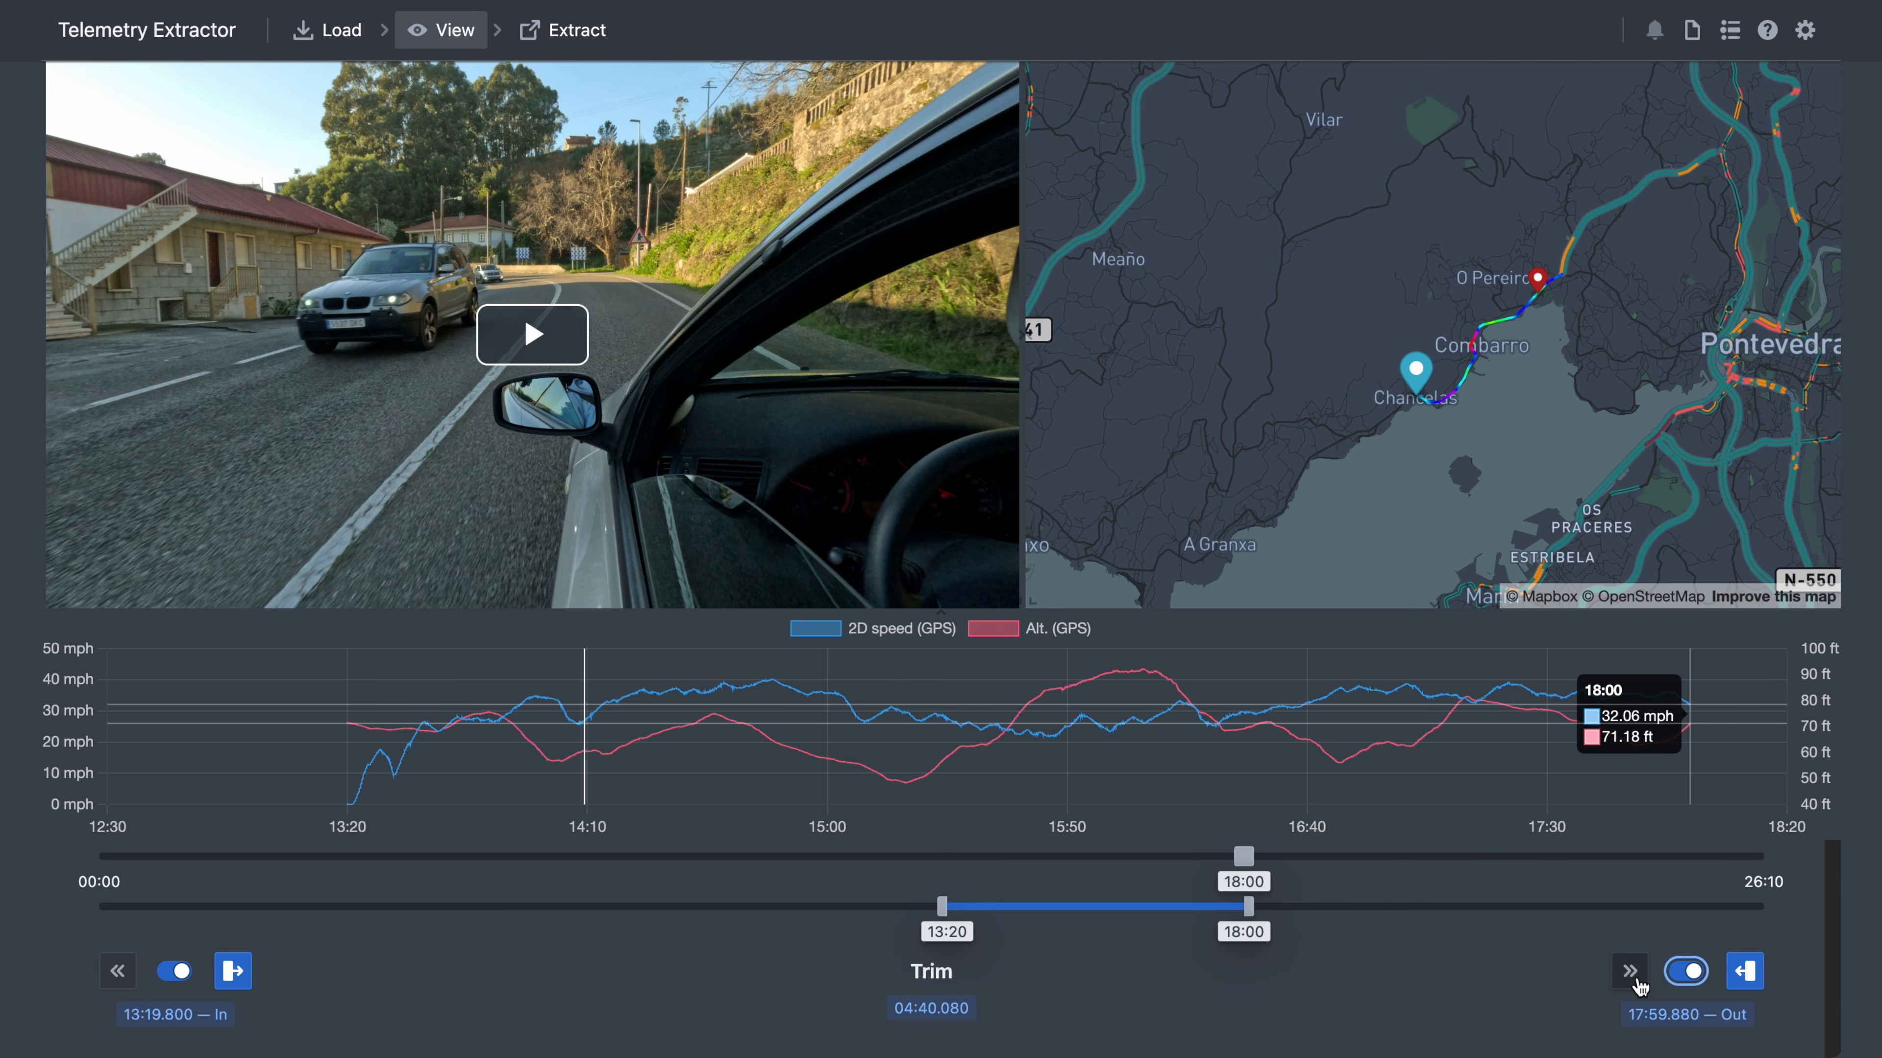
pyautogui.click(115, 980)
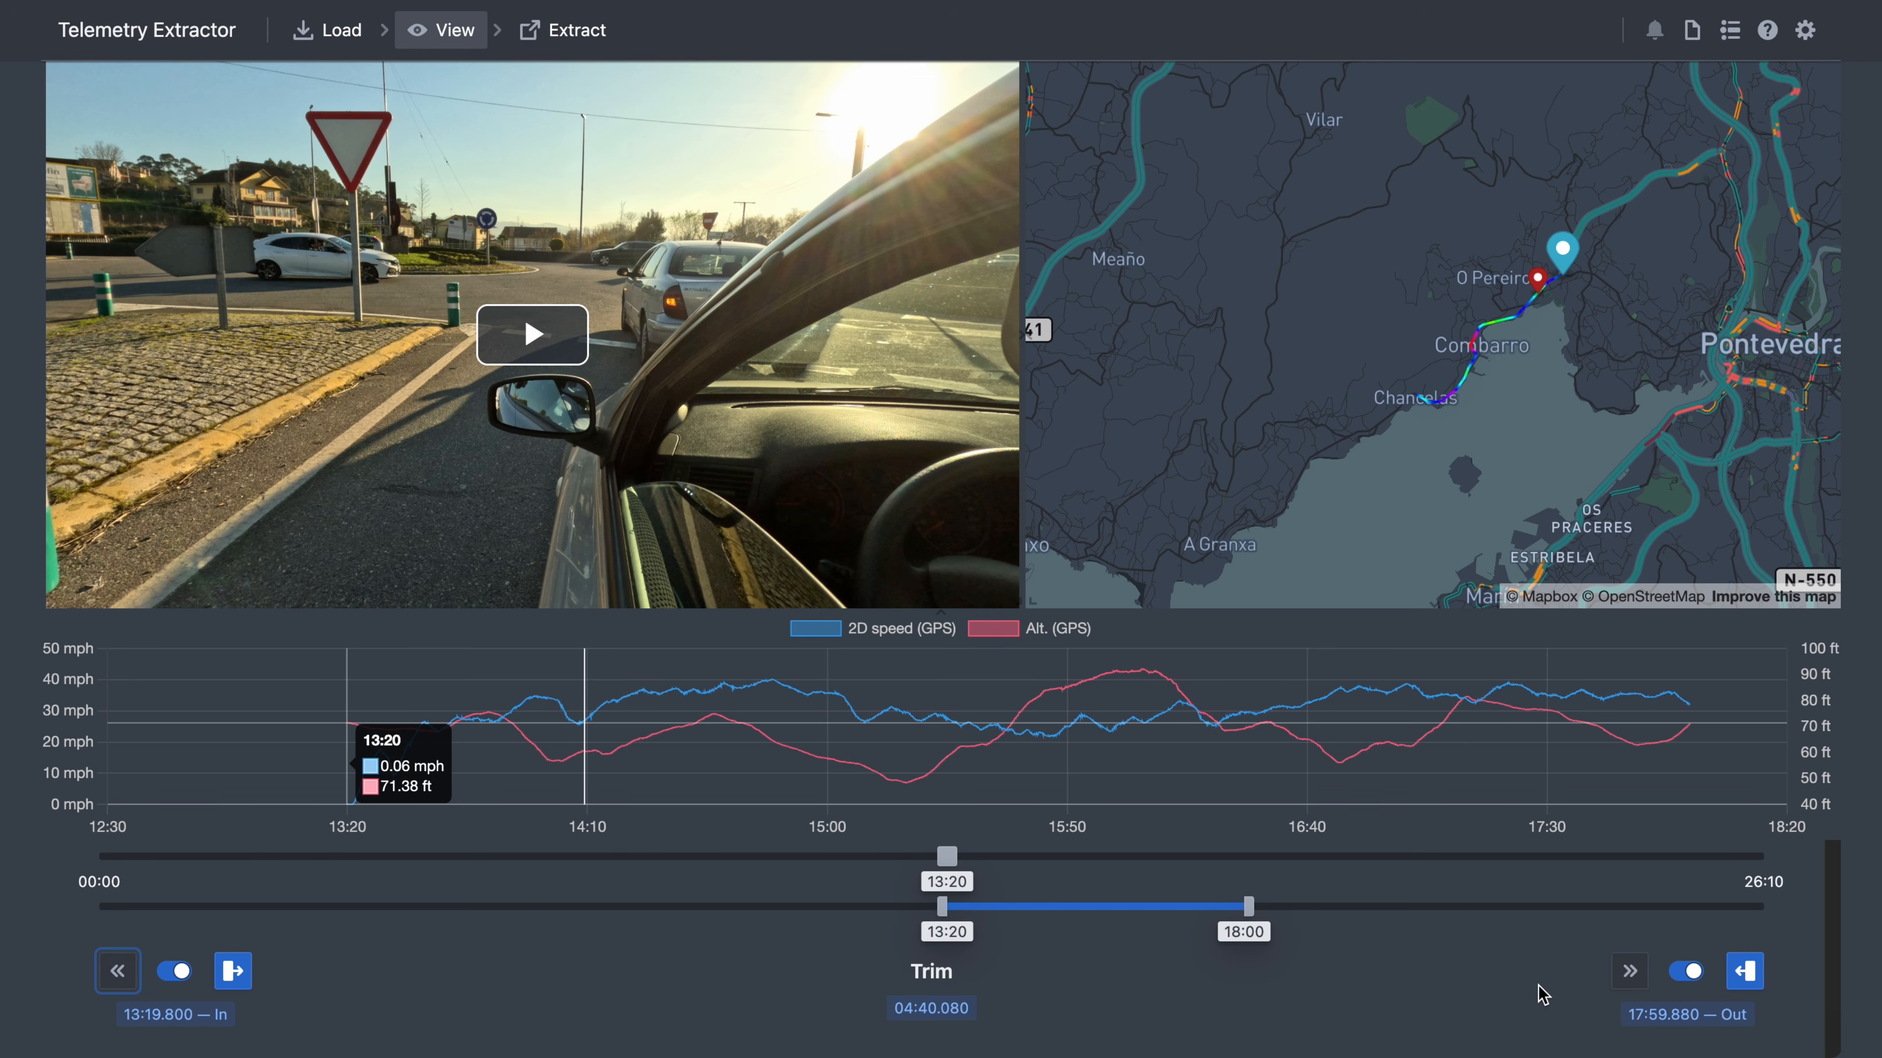
pyautogui.click(1630, 978)
pyautogui.moveTo(732, 872); pyautogui.dragTo(586, 860)
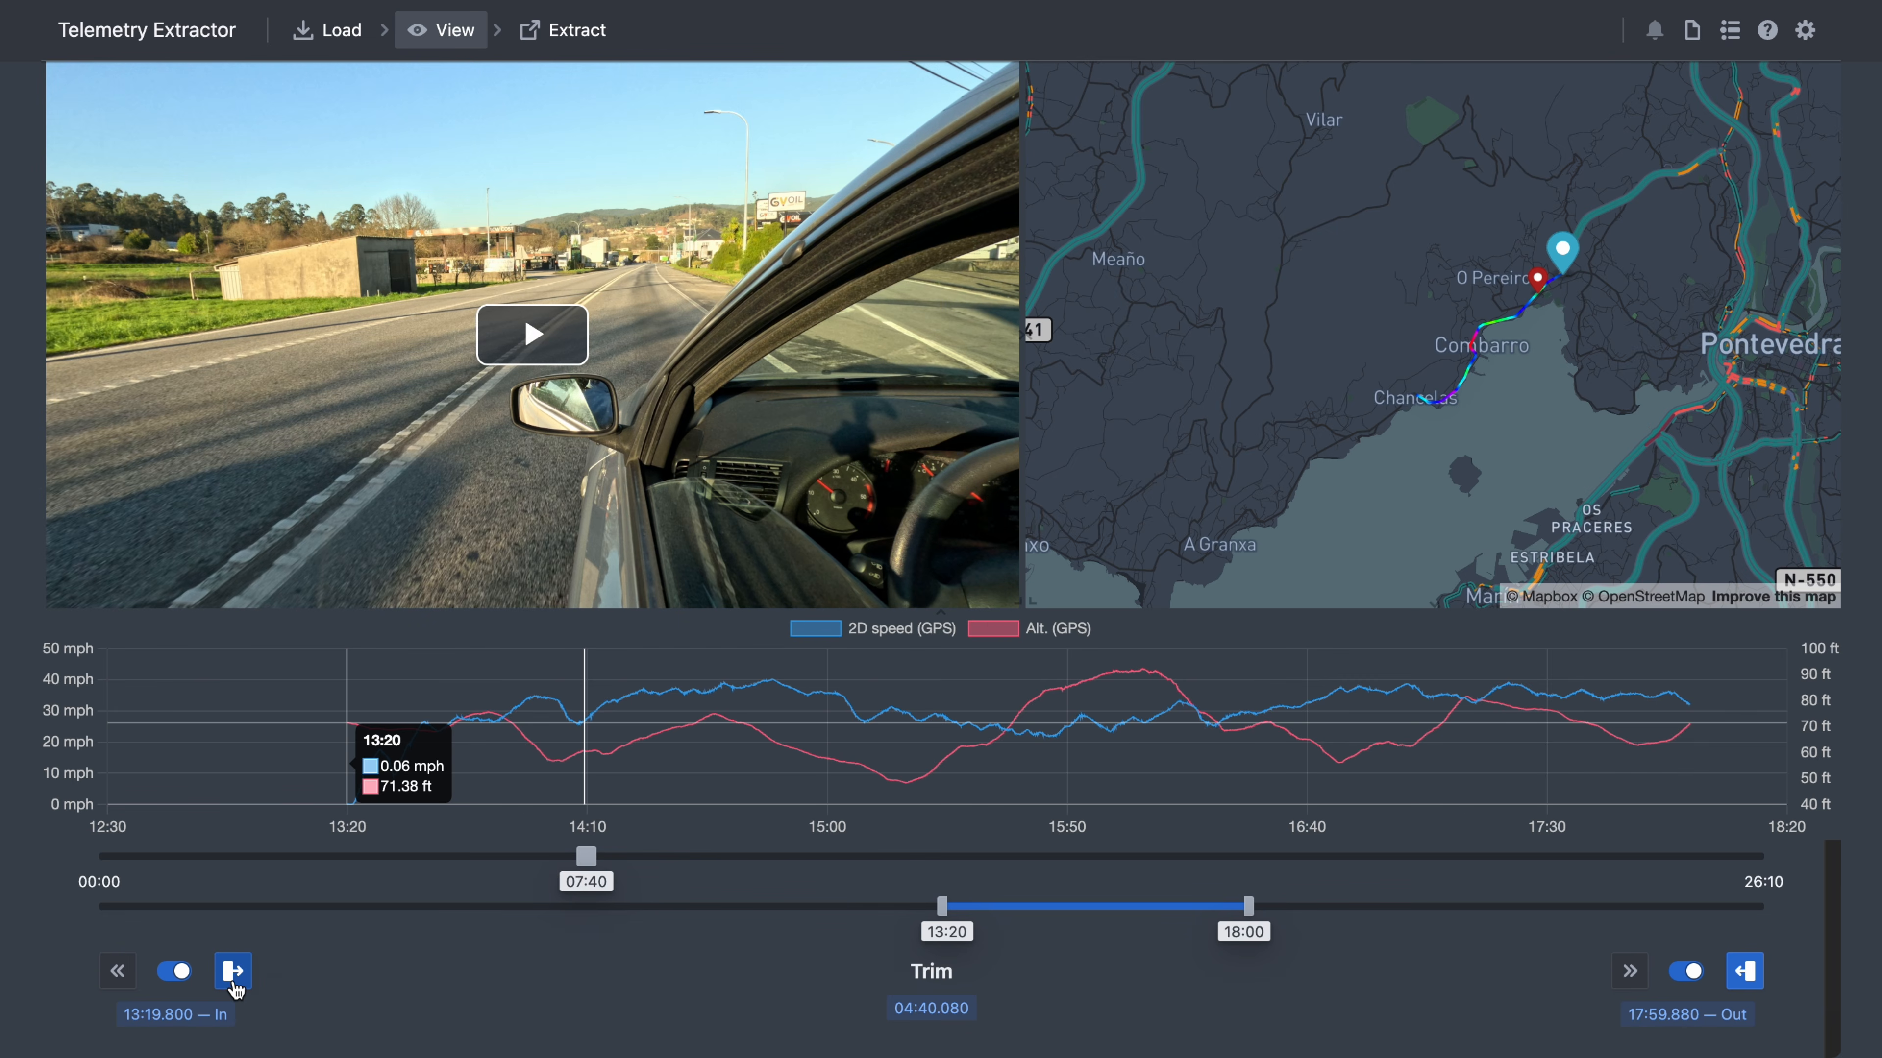
pyautogui.click(231, 980)
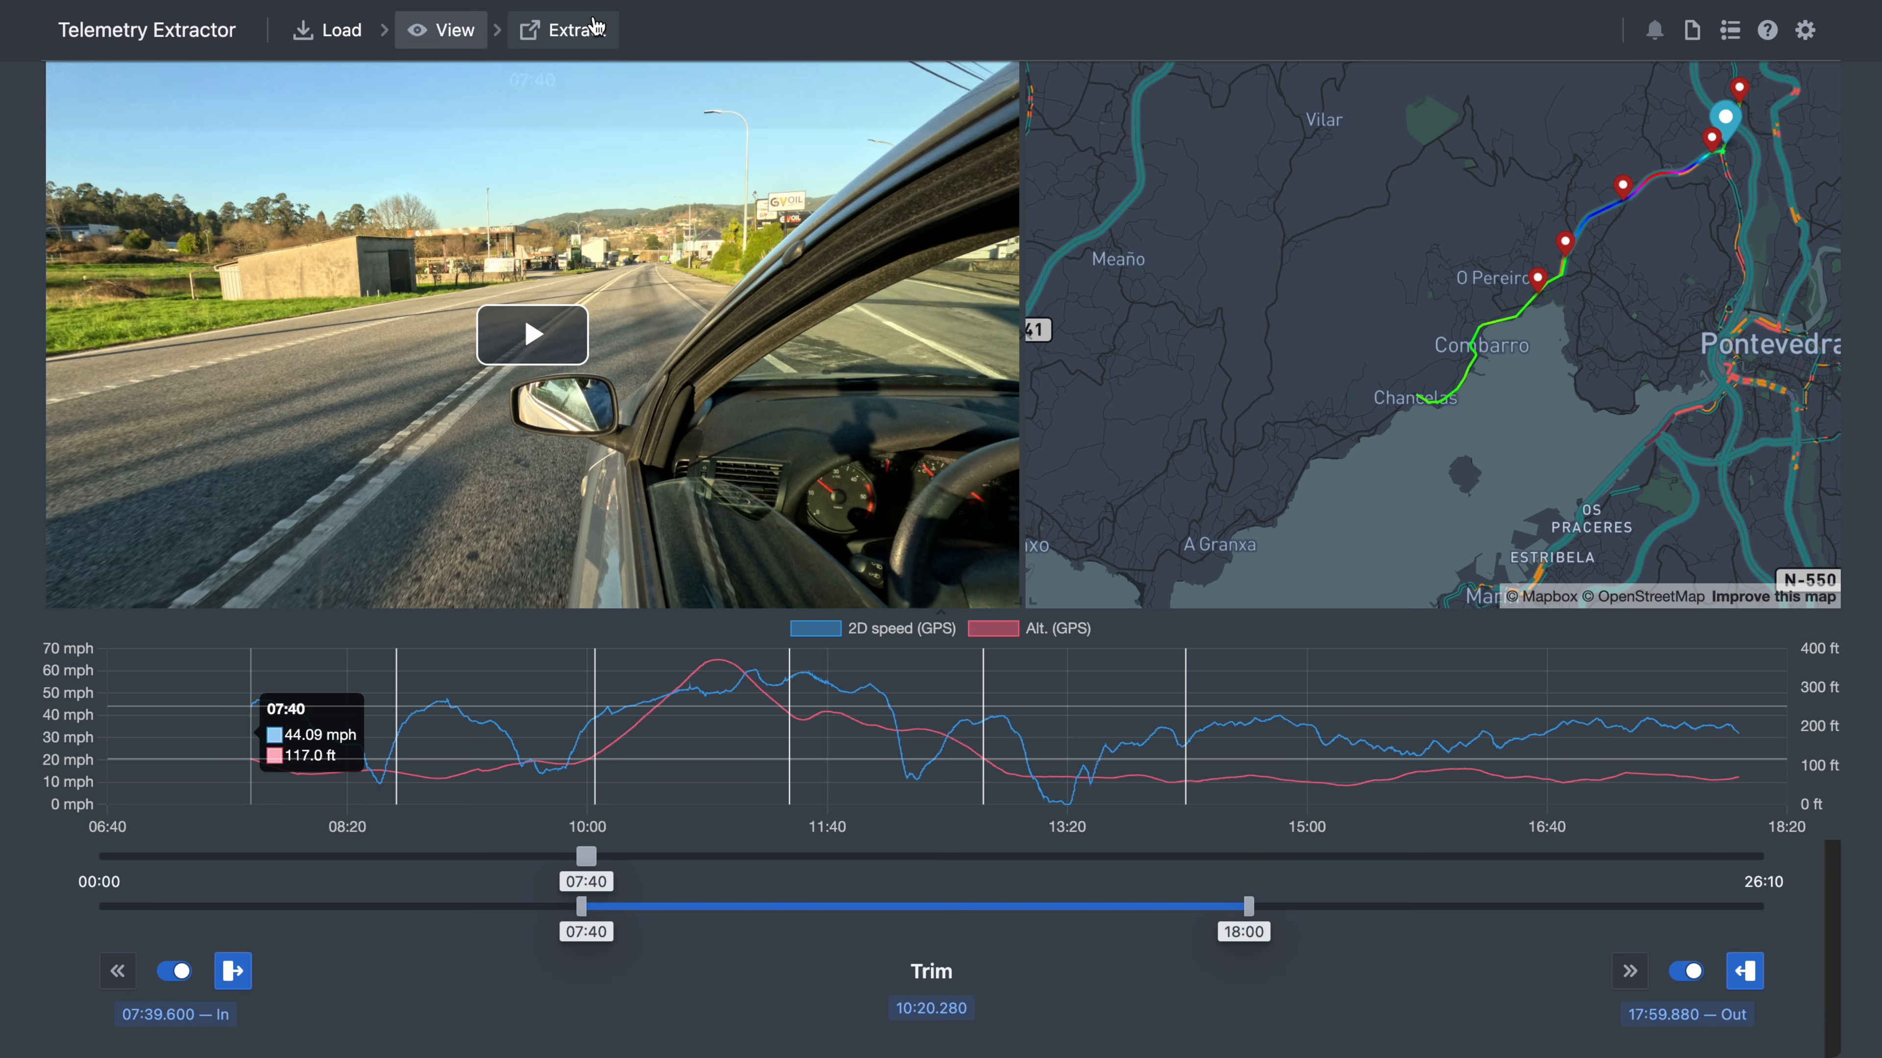
# - Choose CSV as the export format and turn trimming off
pyautogui.click(578, 45)
pyautogui.click(511, 214)
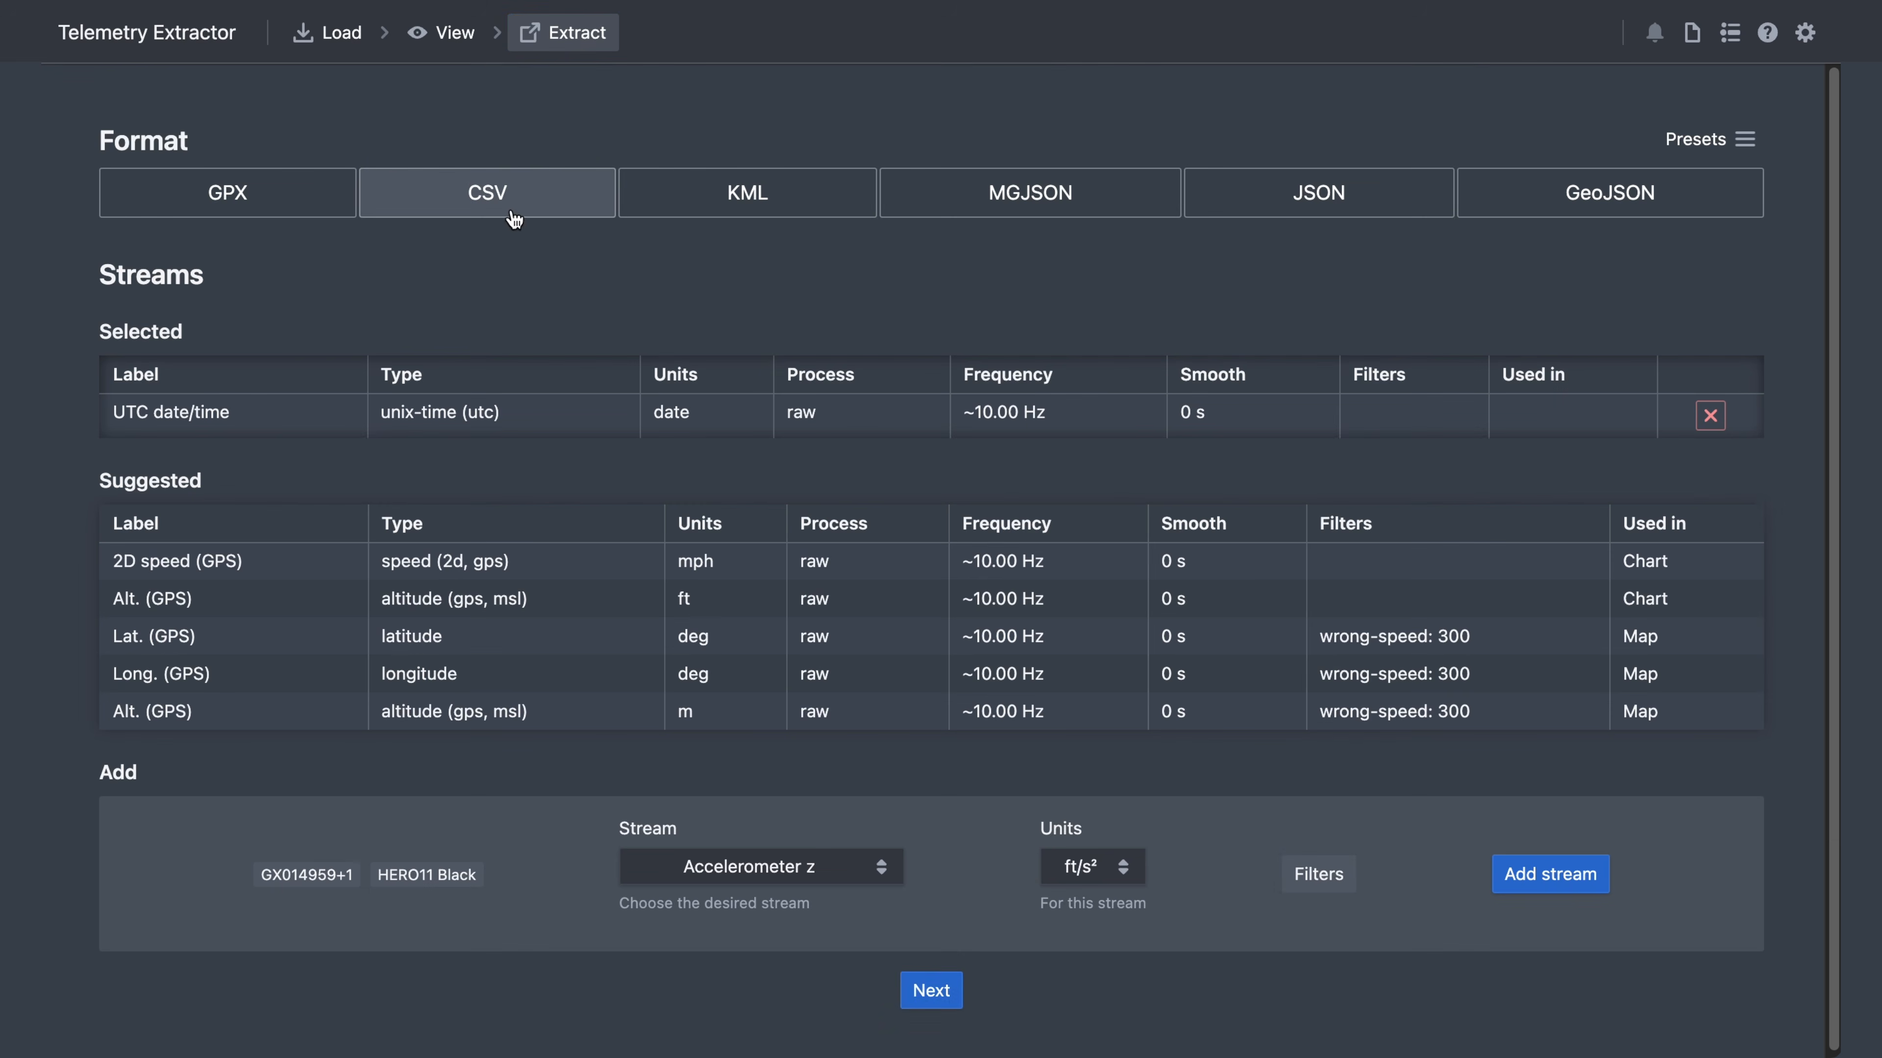
pyautogui.click(926, 990)
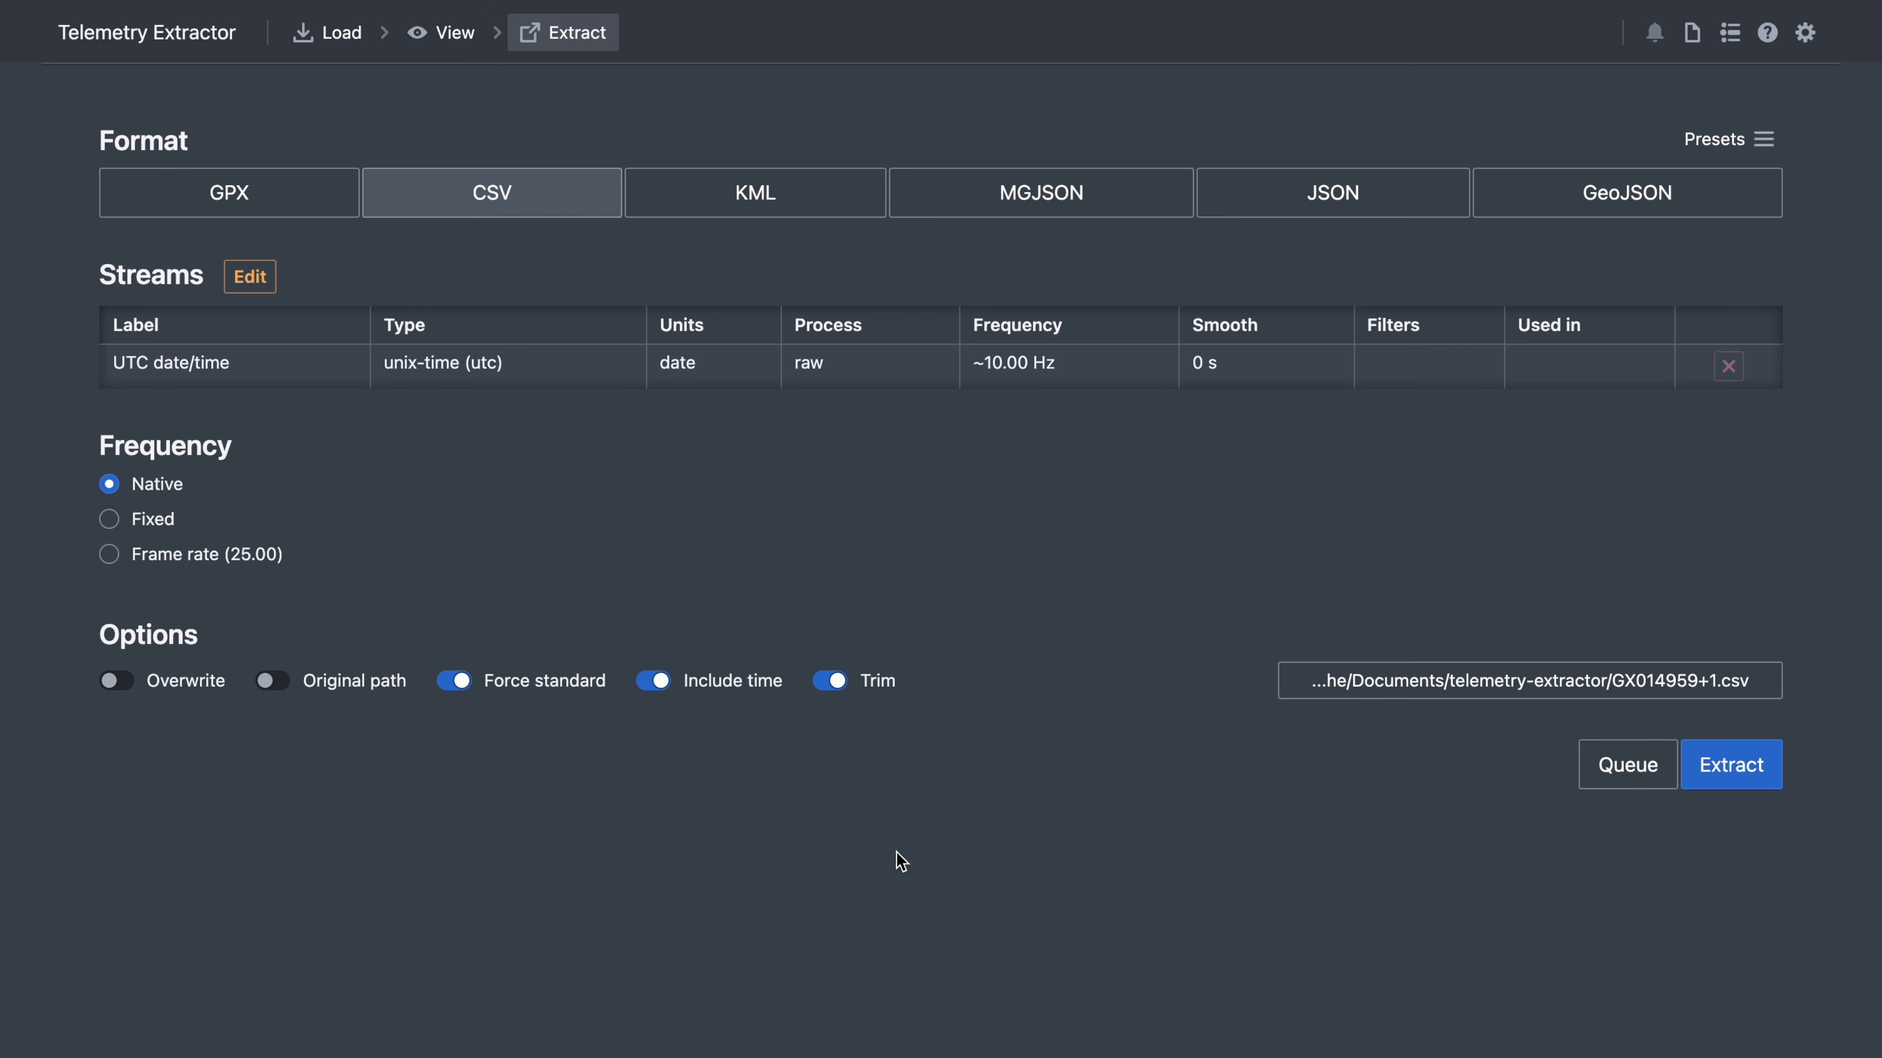
pyautogui.click(837, 682)
# - Add Lat. (GPS), Long. (GPS) and Alt. (GPS) in metres to the selected streams
pyautogui.click(252, 279)
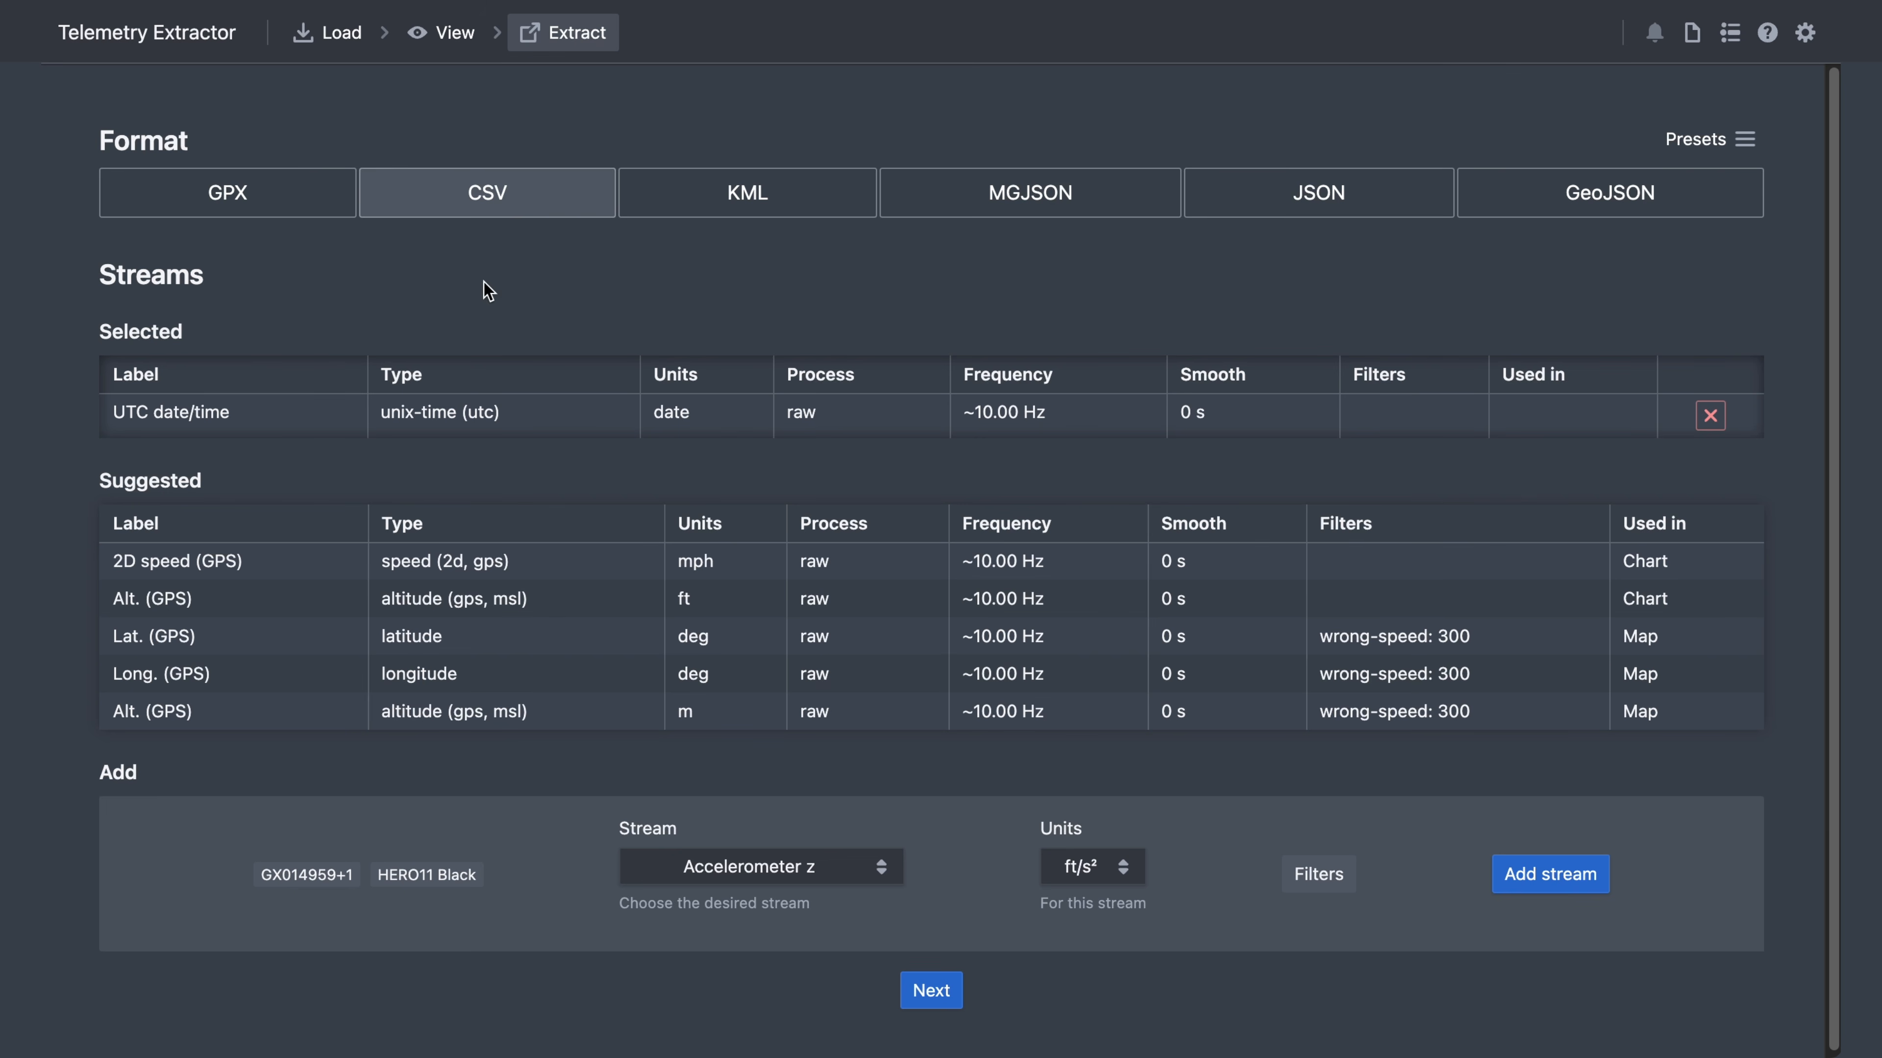
pyautogui.click(187, 639)
pyautogui.click(180, 685)
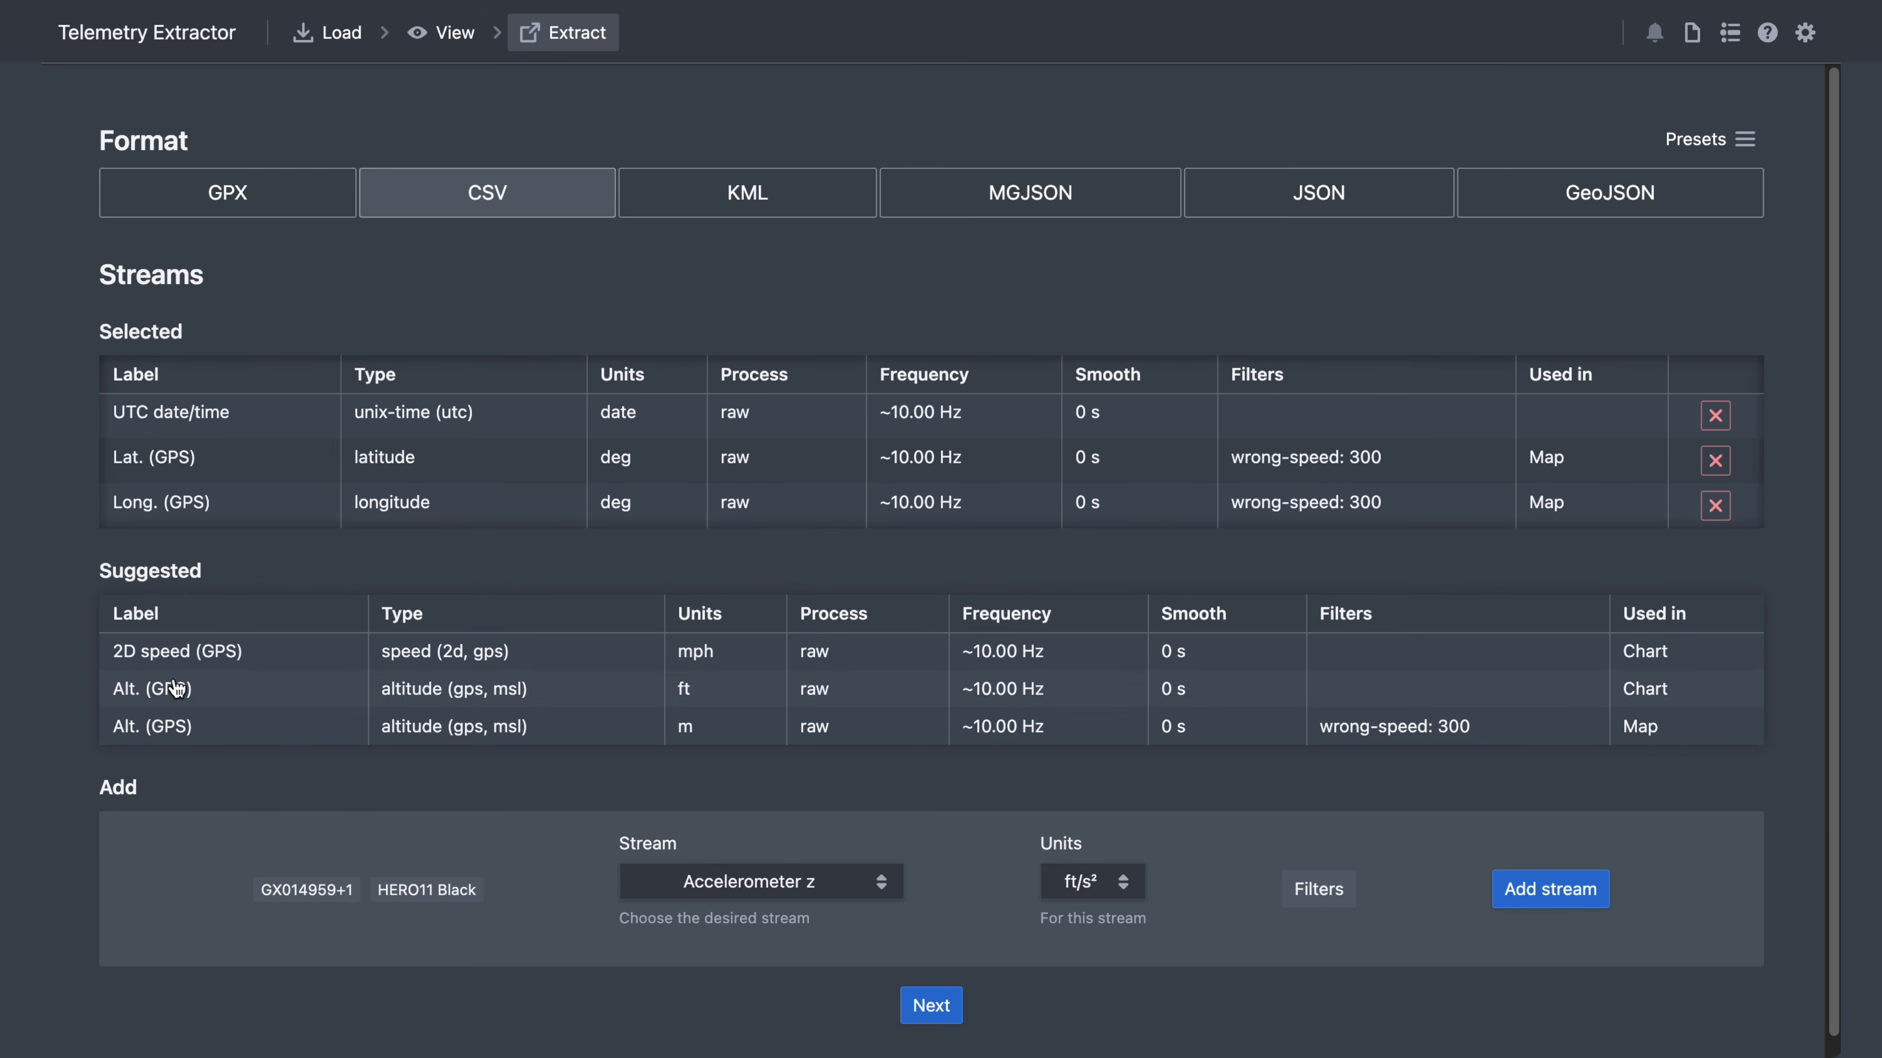
pyautogui.click(180, 724)
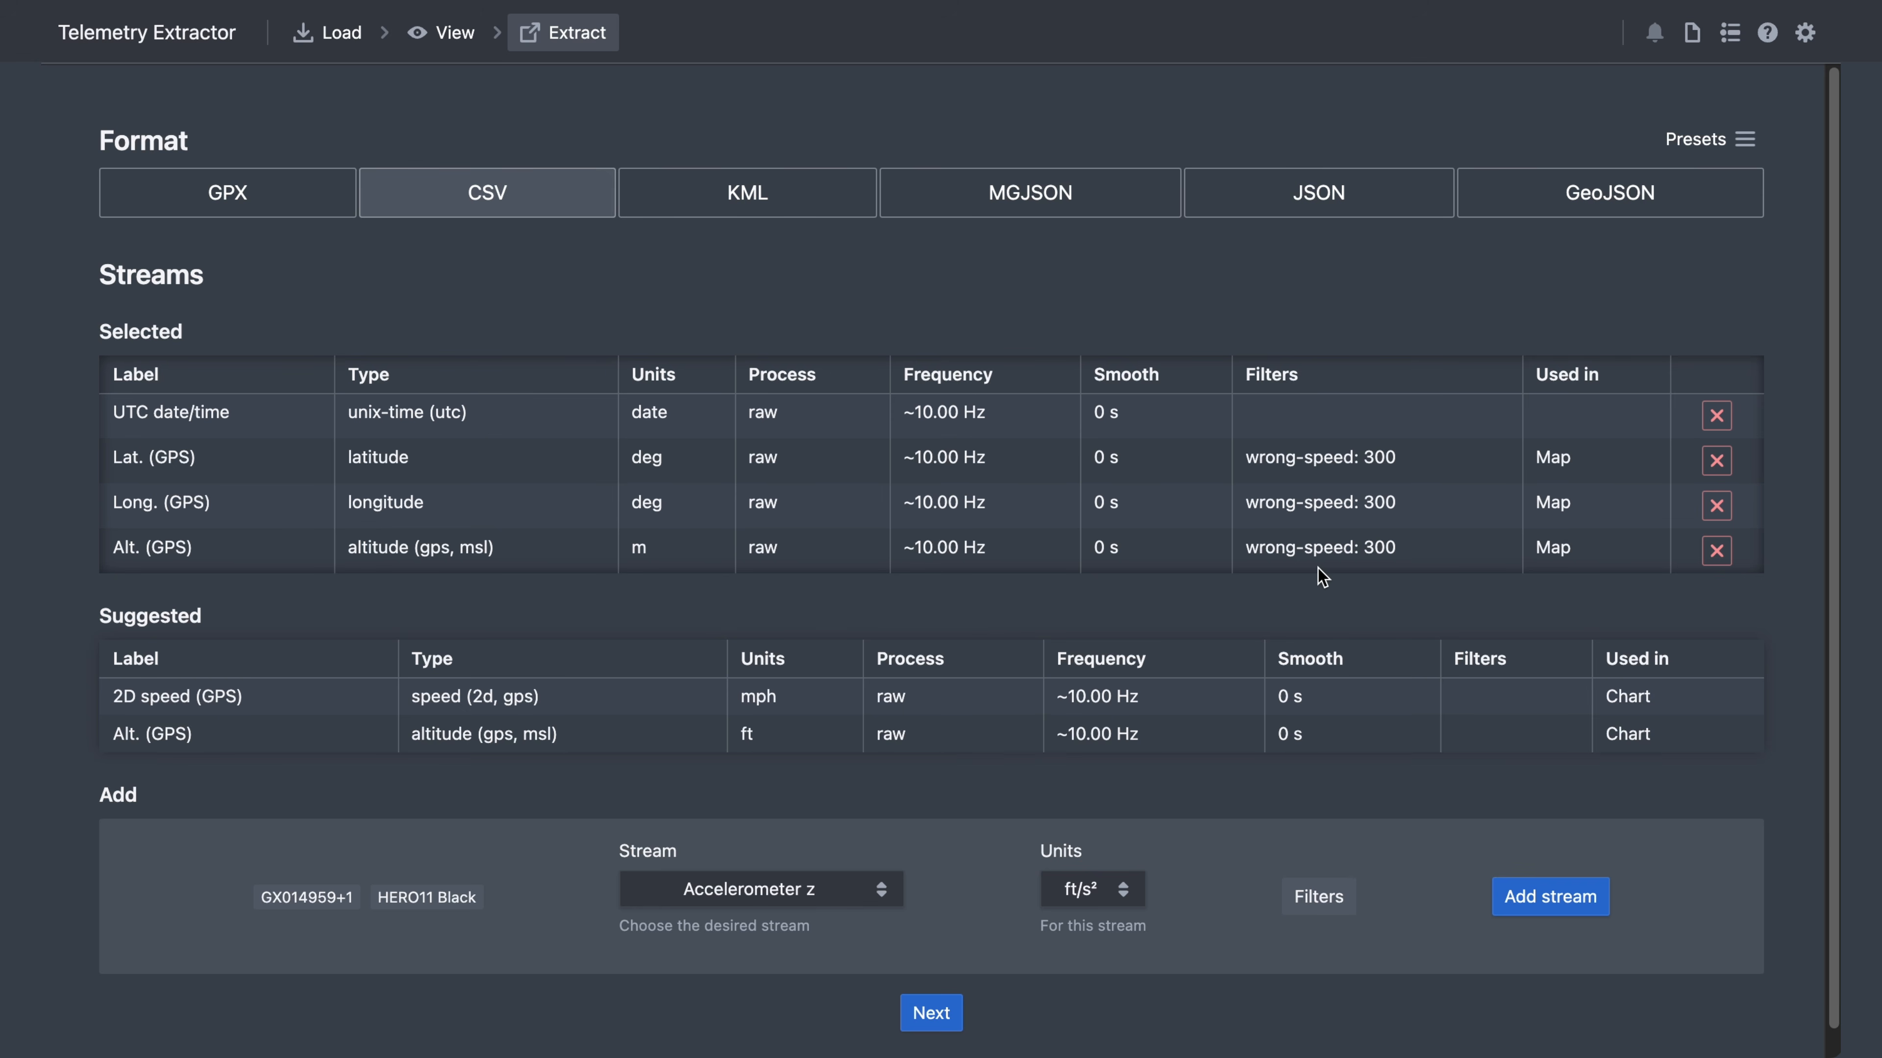
pyautogui.click(878, 891)
pyautogui.scroll(-5, 840, 927)
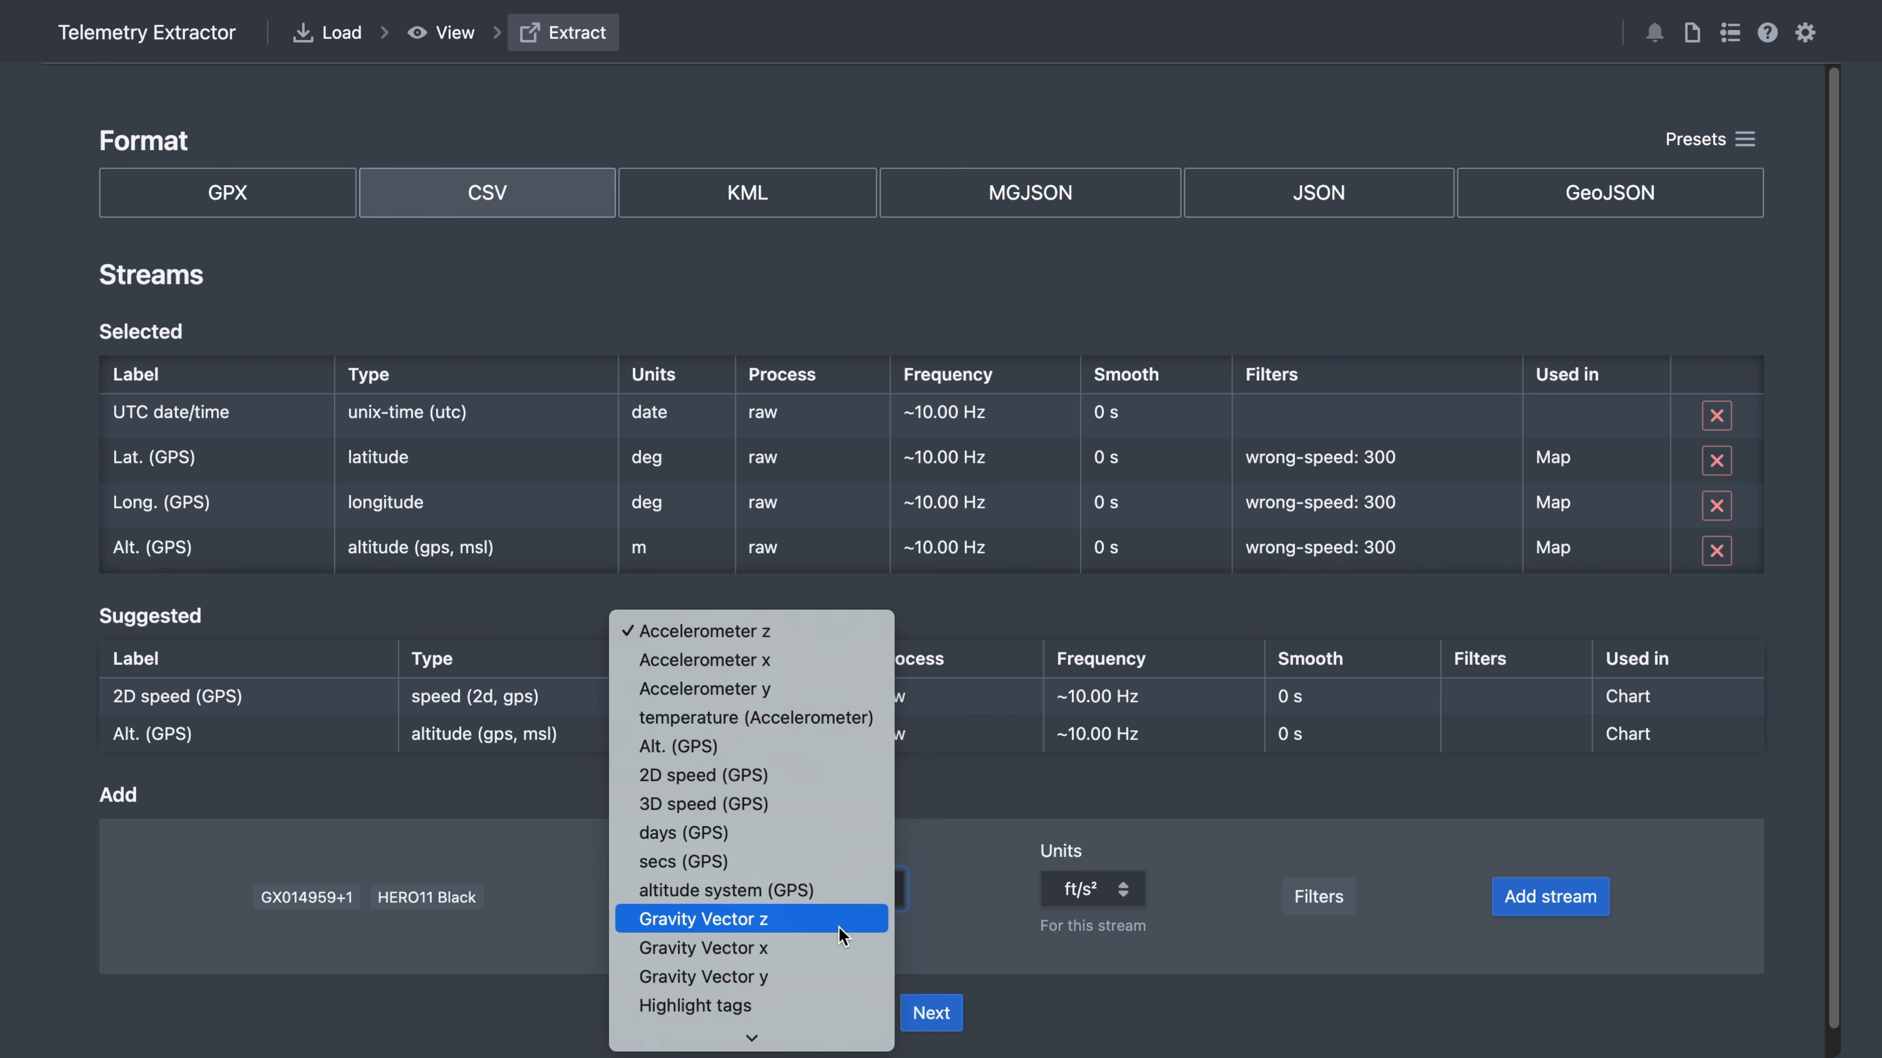
pyautogui.scroll(-3, 838, 926)
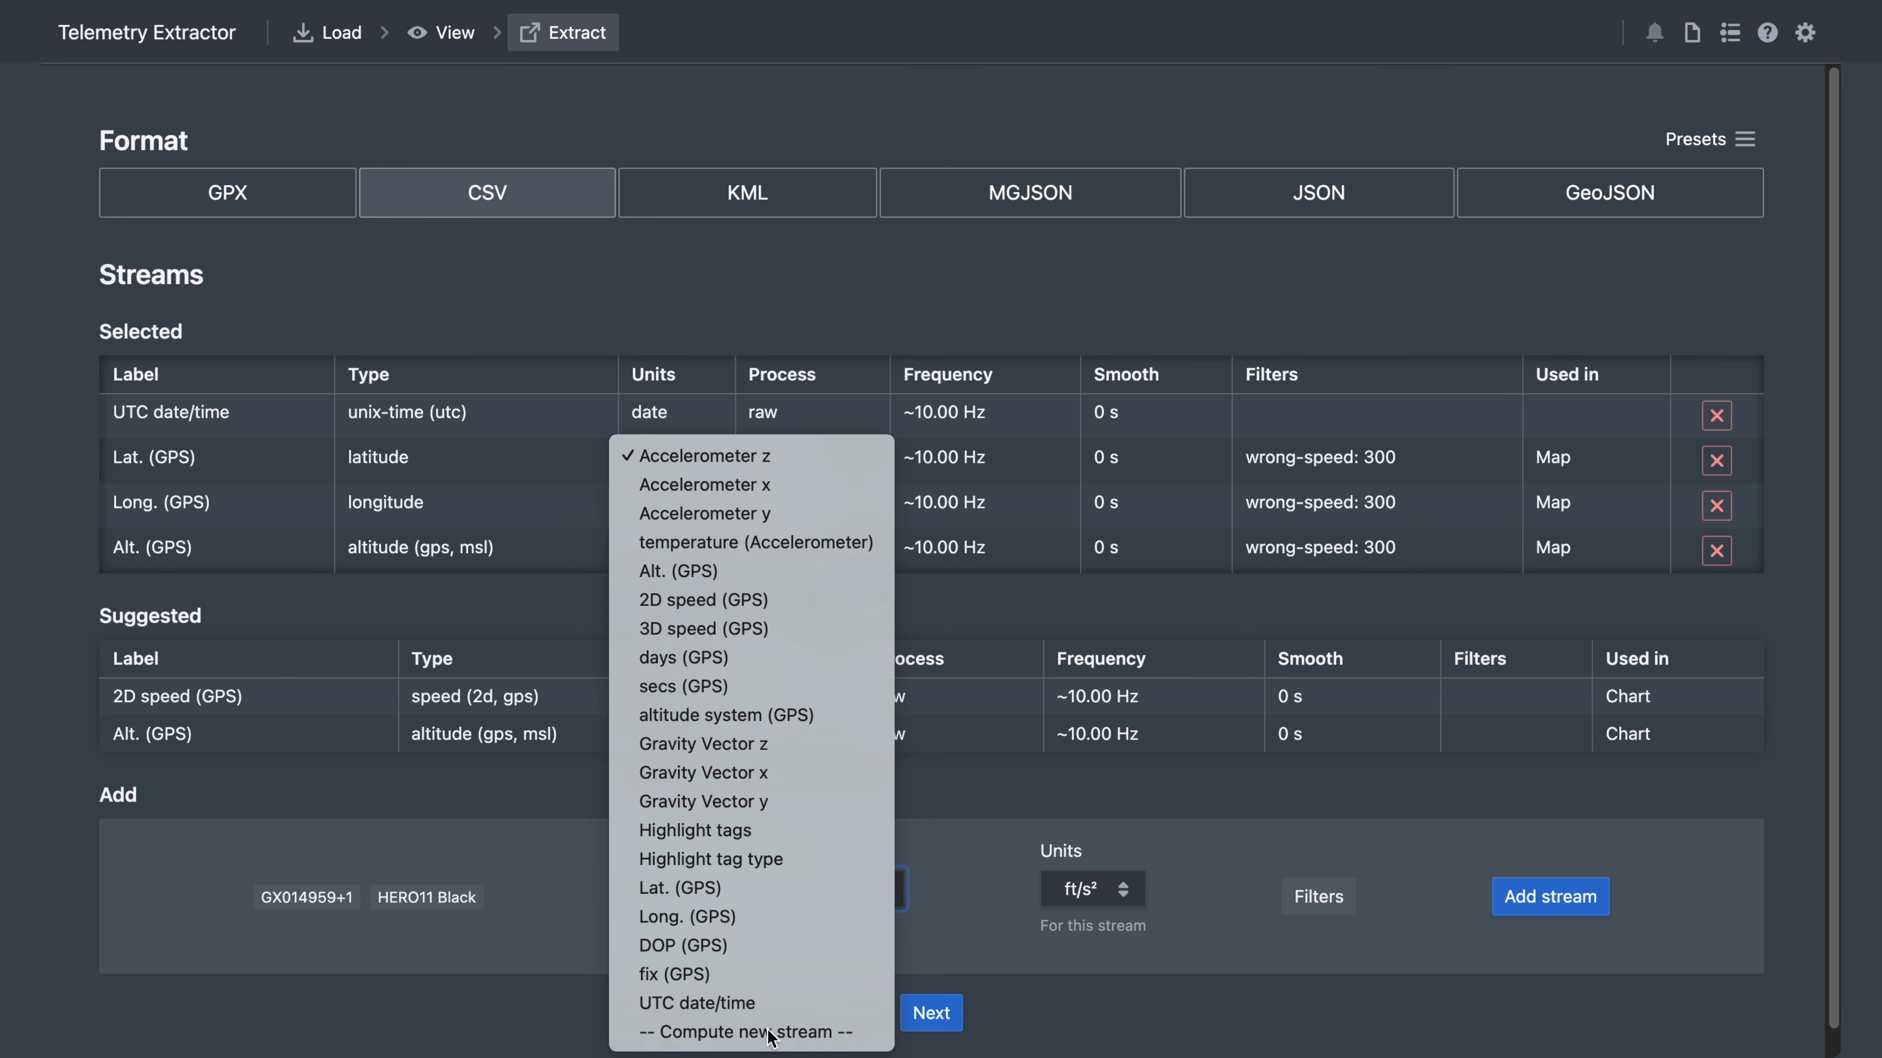
# - Compute a Pitch (from gravity) stream and add it to the export
pyautogui.click(769, 1032)
pyautogui.click(976, 530)
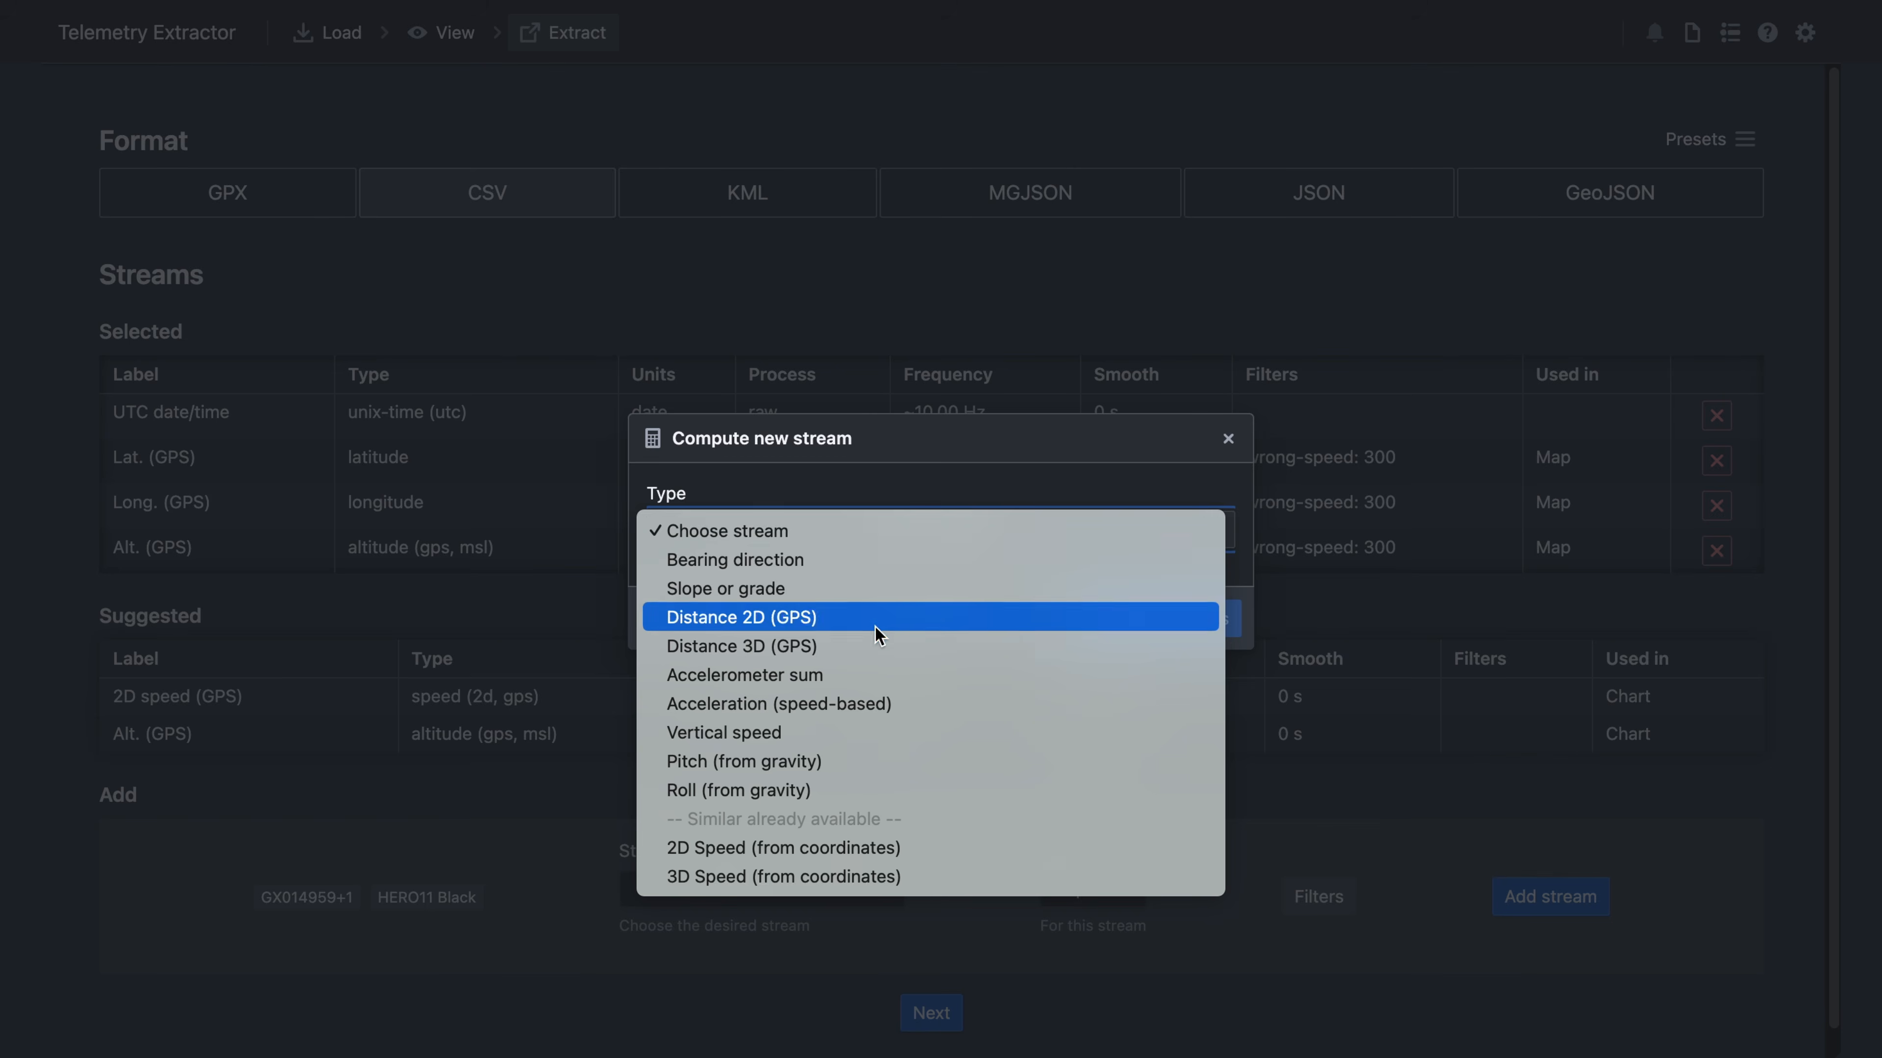
pyautogui.click(823, 761)
pyautogui.click(1144, 639)
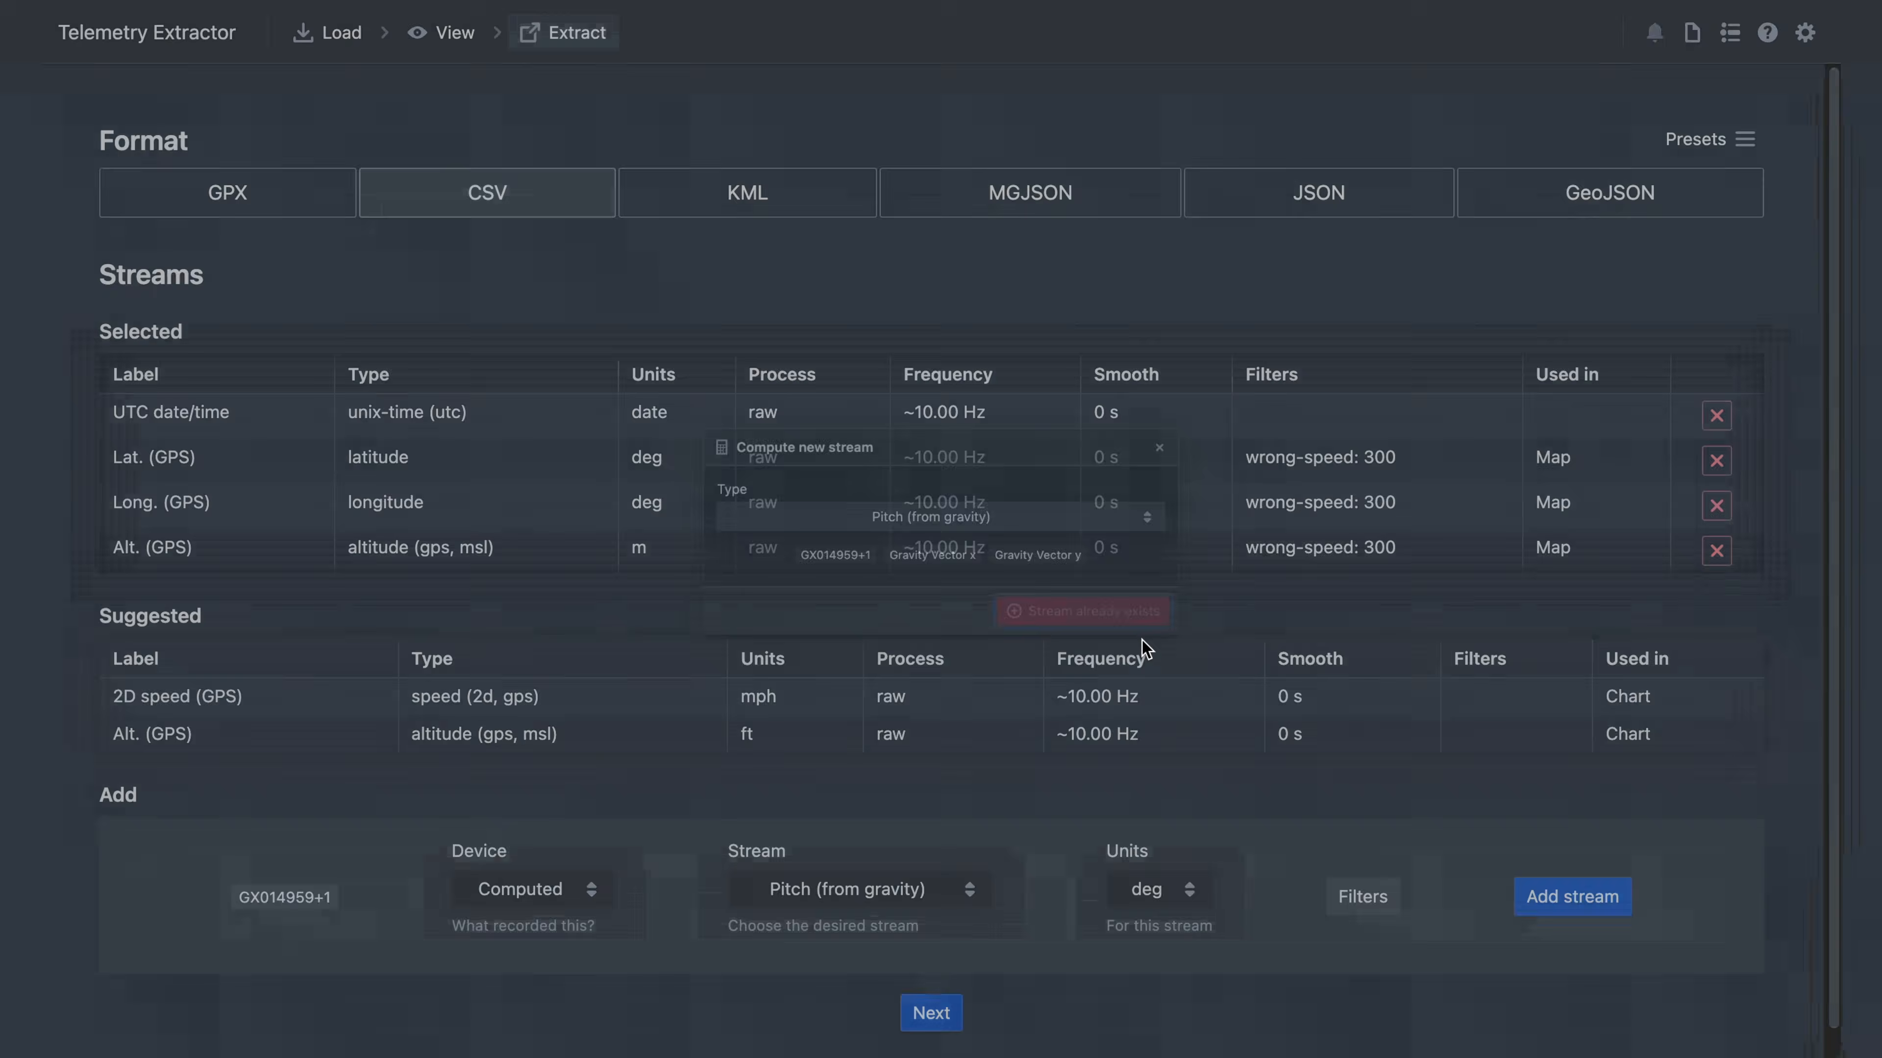
pyautogui.click(1601, 898)
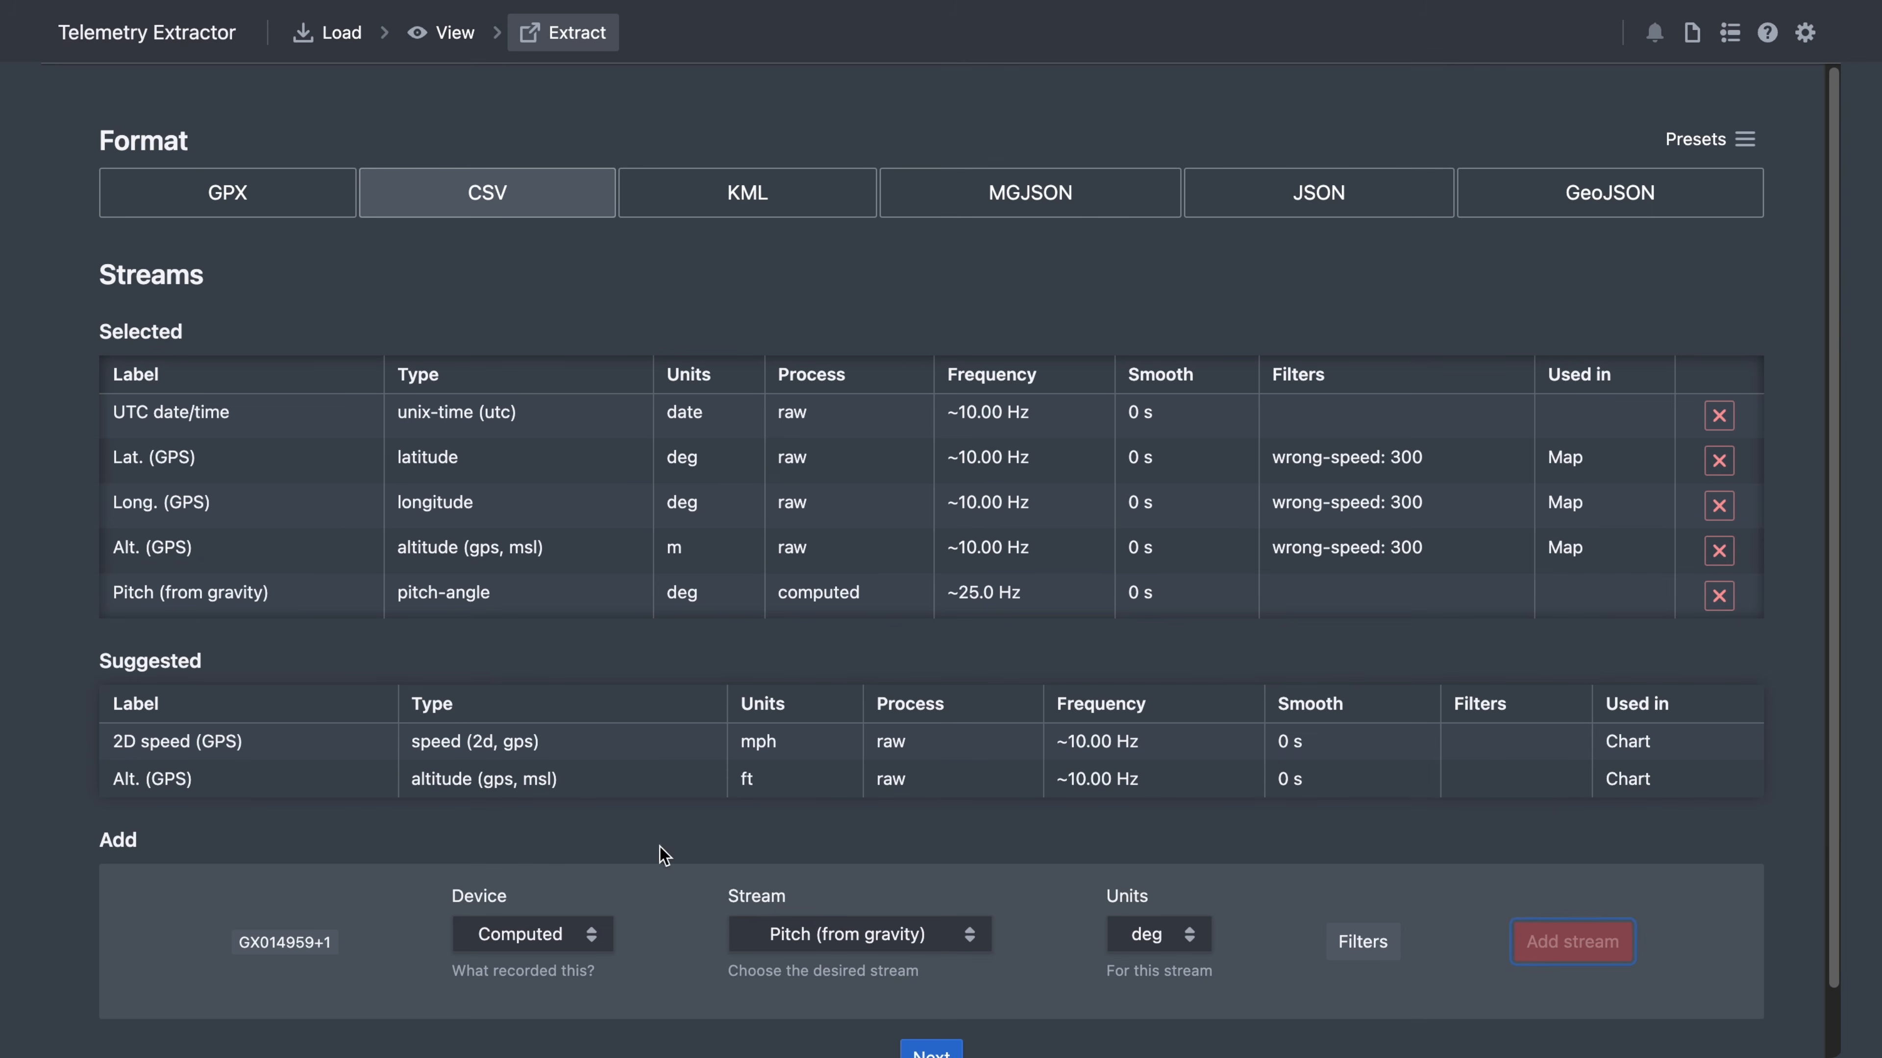
# - Compute a Roll (from gravity) stream and add it to the export
pyautogui.click(542, 935)
pyautogui.click(830, 935)
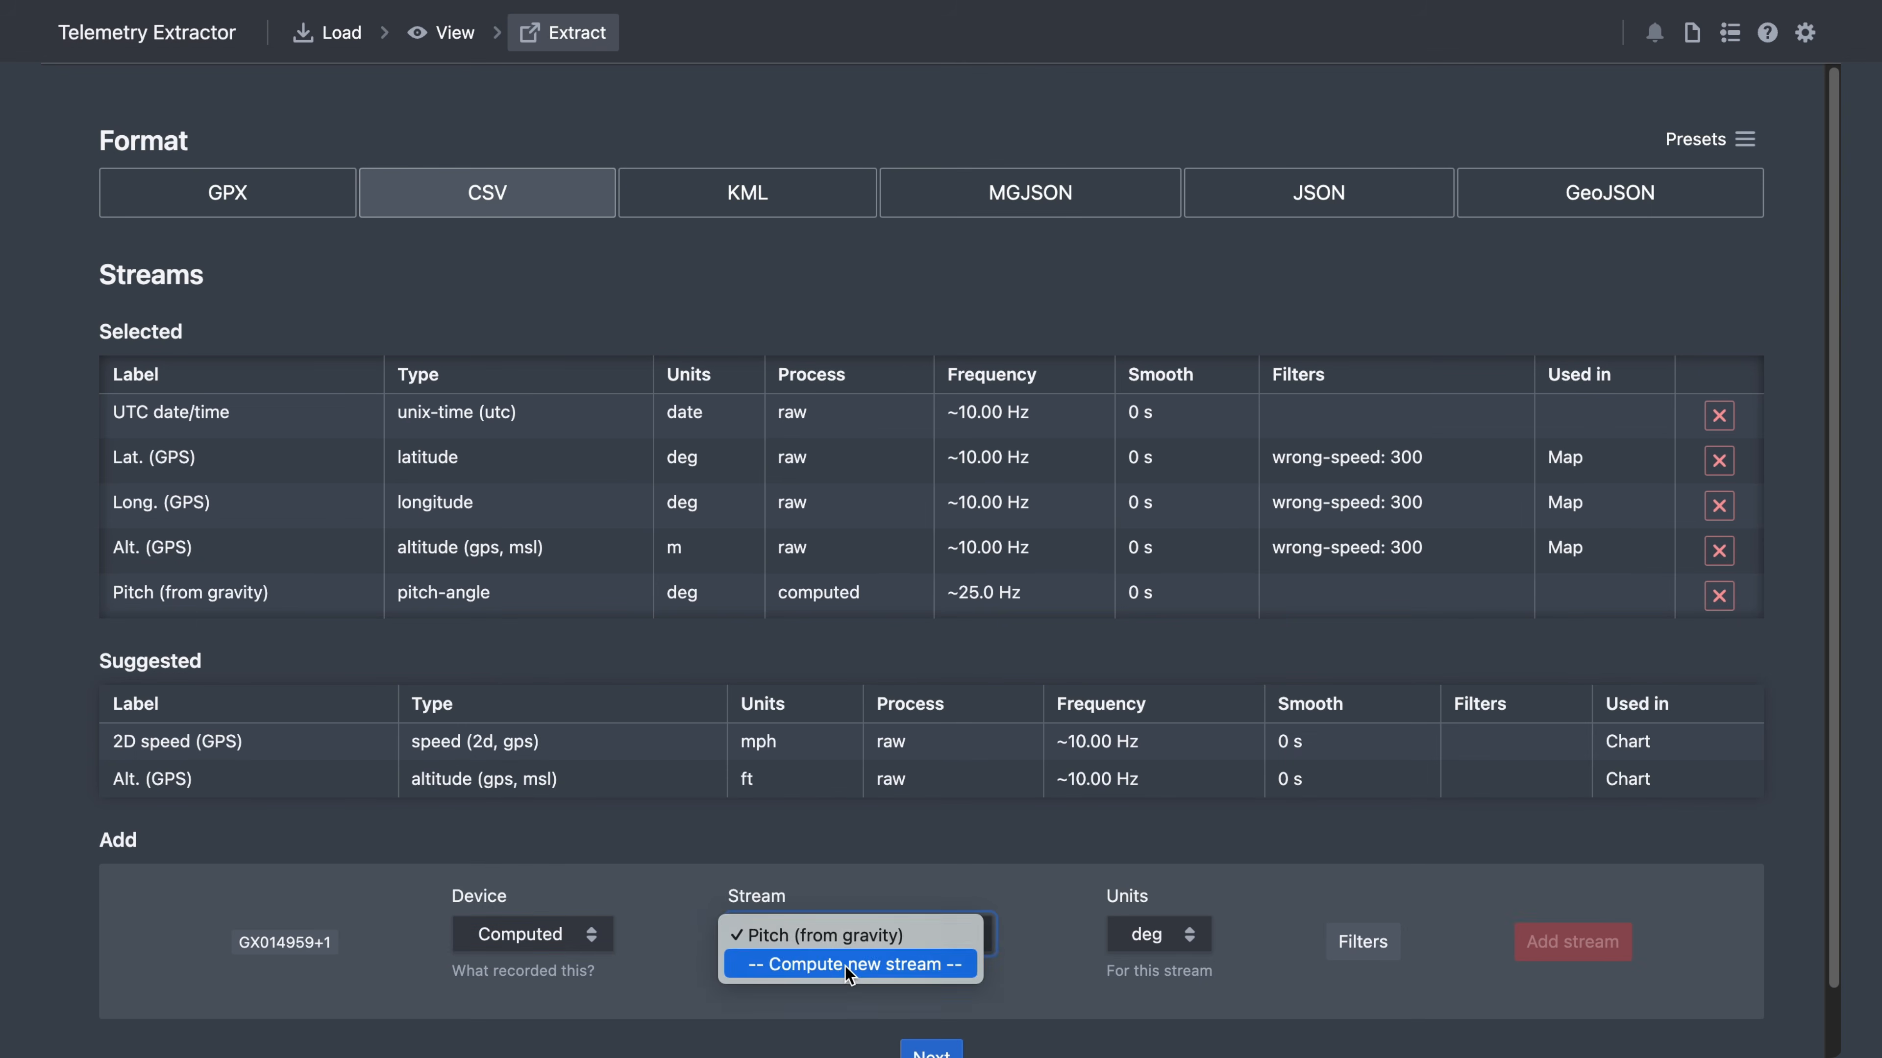
pyautogui.click(845, 966)
pyautogui.click(840, 531)
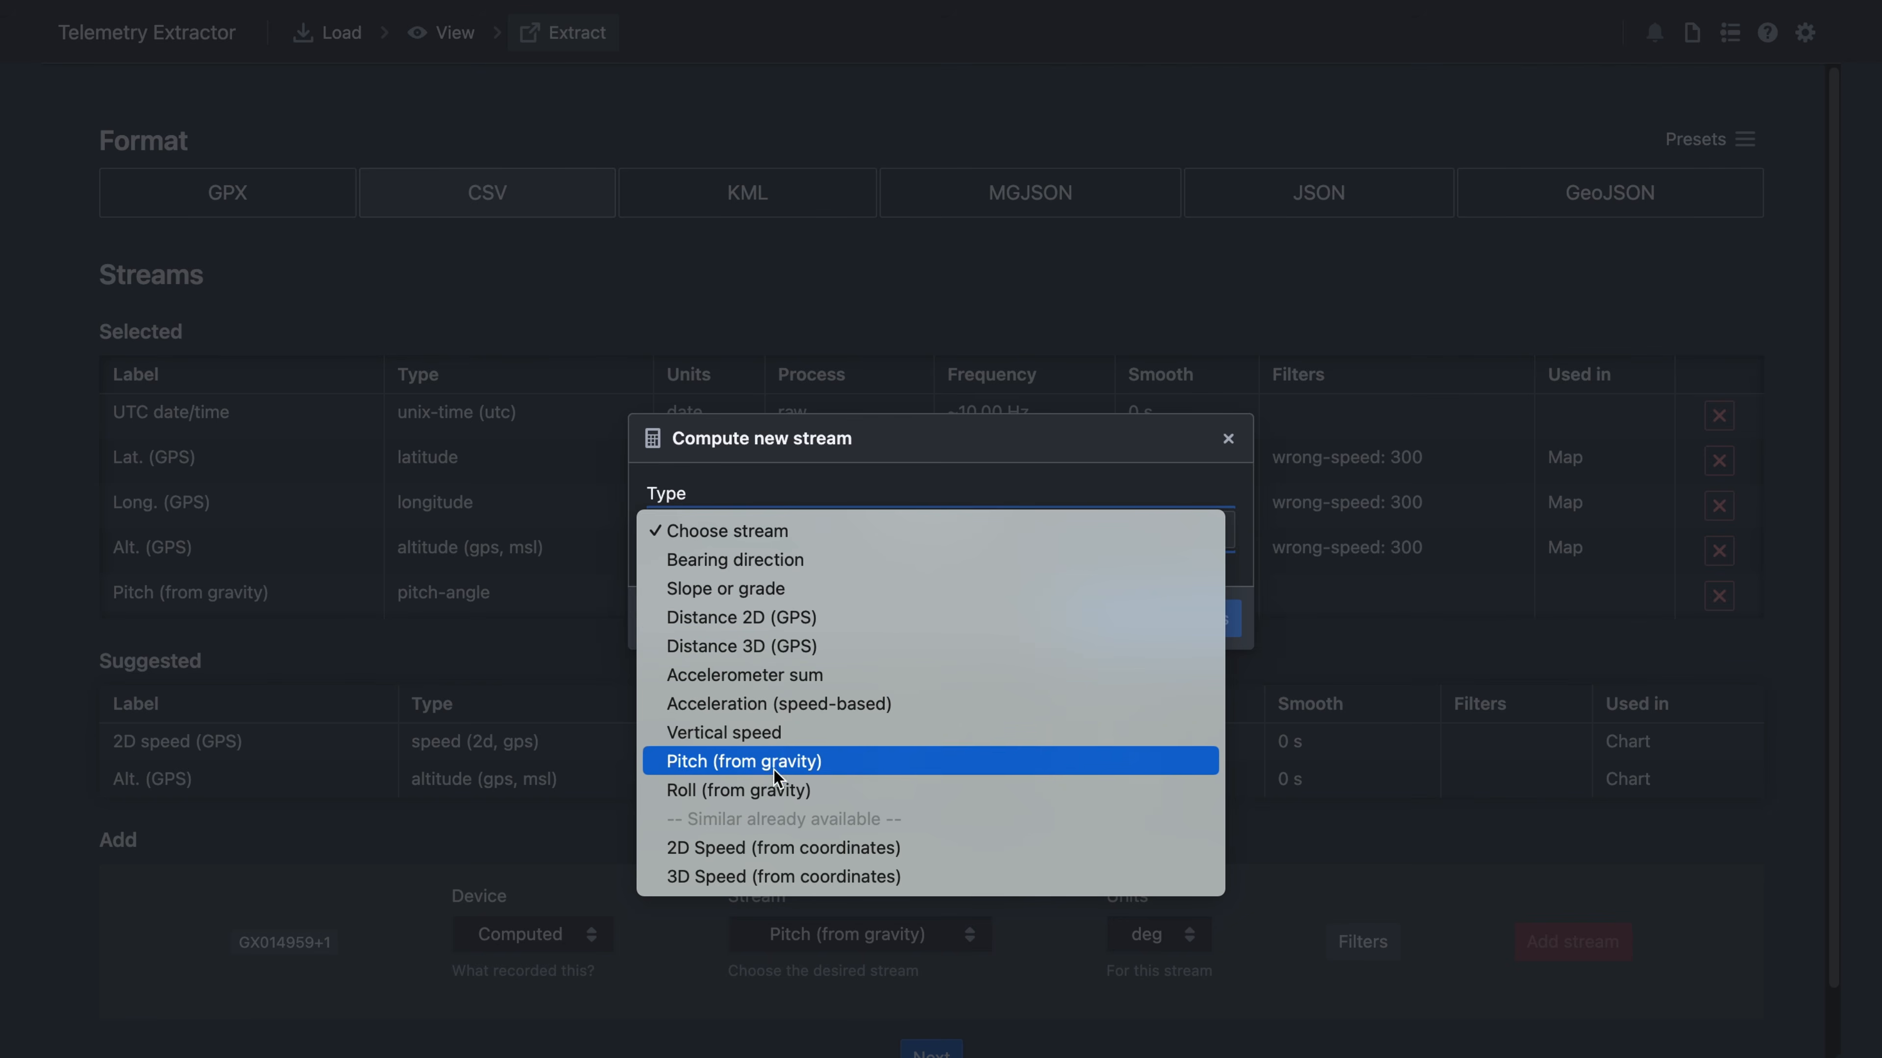
pyautogui.click(880, 794)
pyautogui.click(1141, 634)
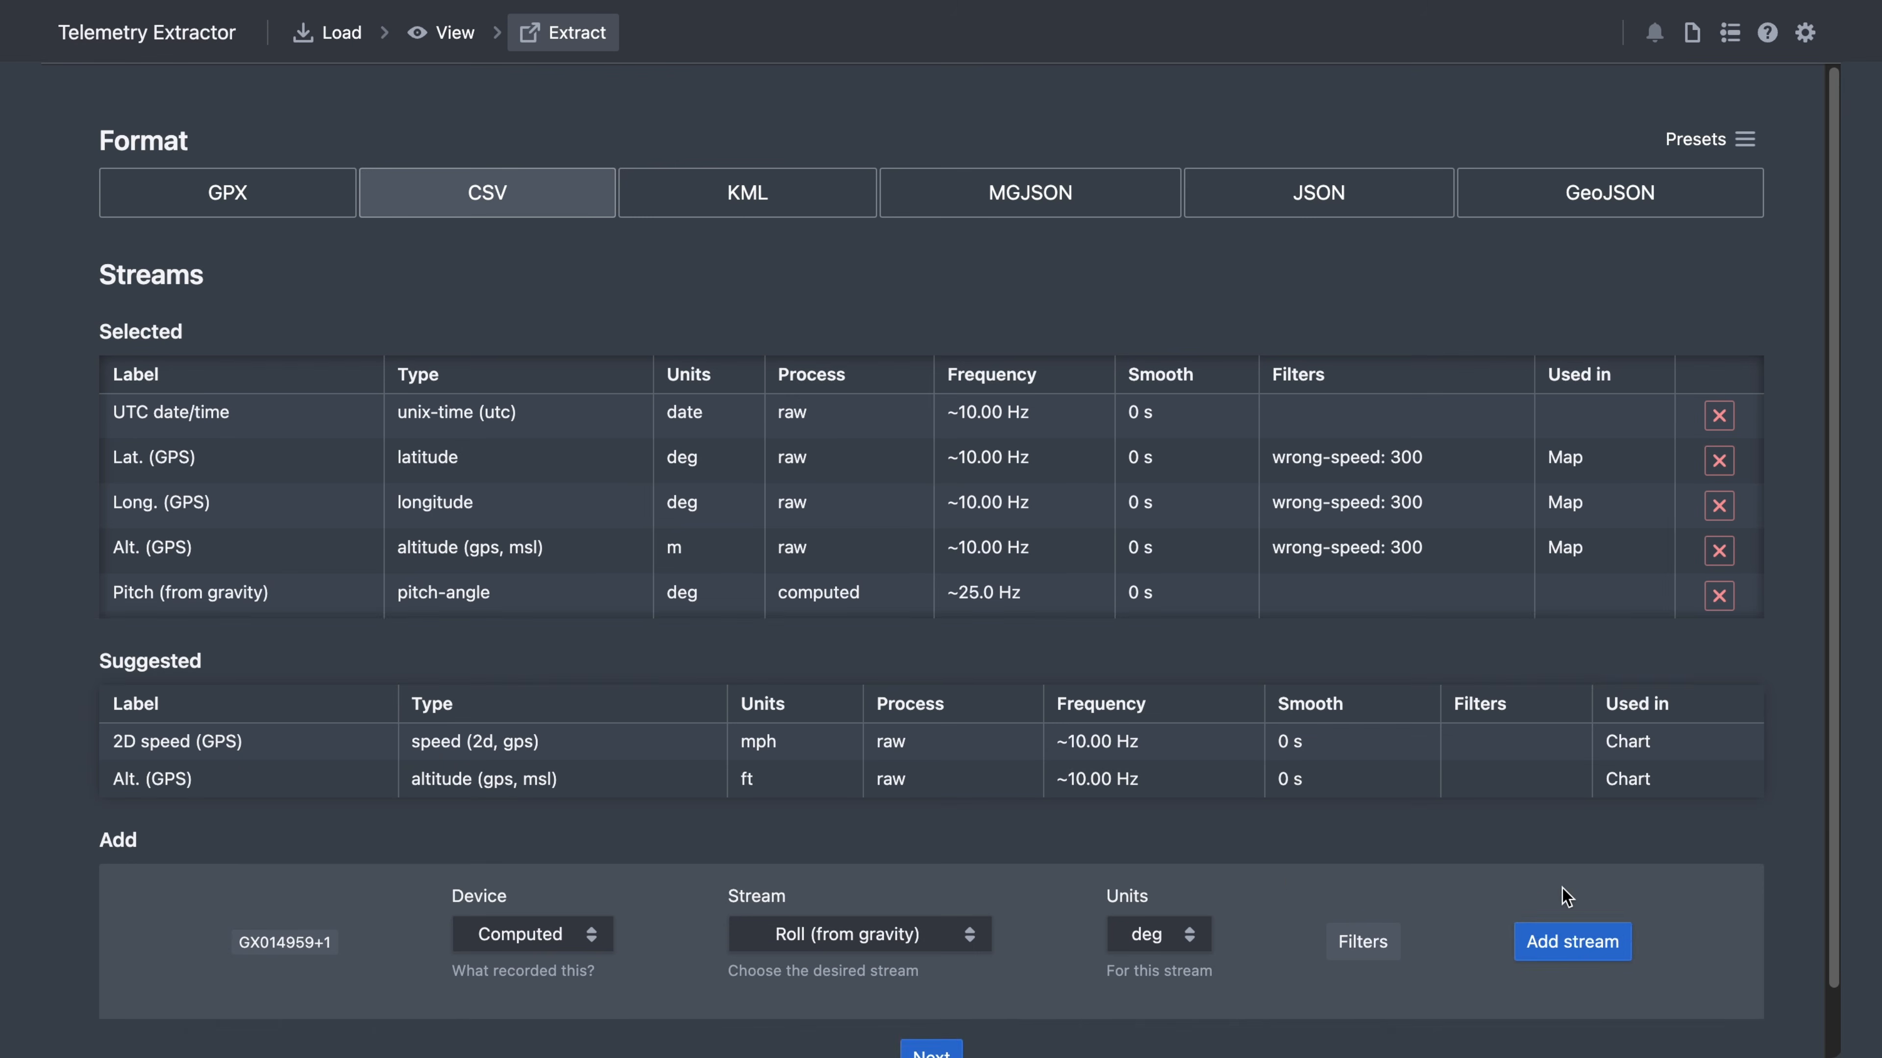
pyautogui.click(1592, 937)
# - Compute and add an Accelerometer sum stream, then continue to the export options
pyautogui.scroll(-2, 1045, 1038)
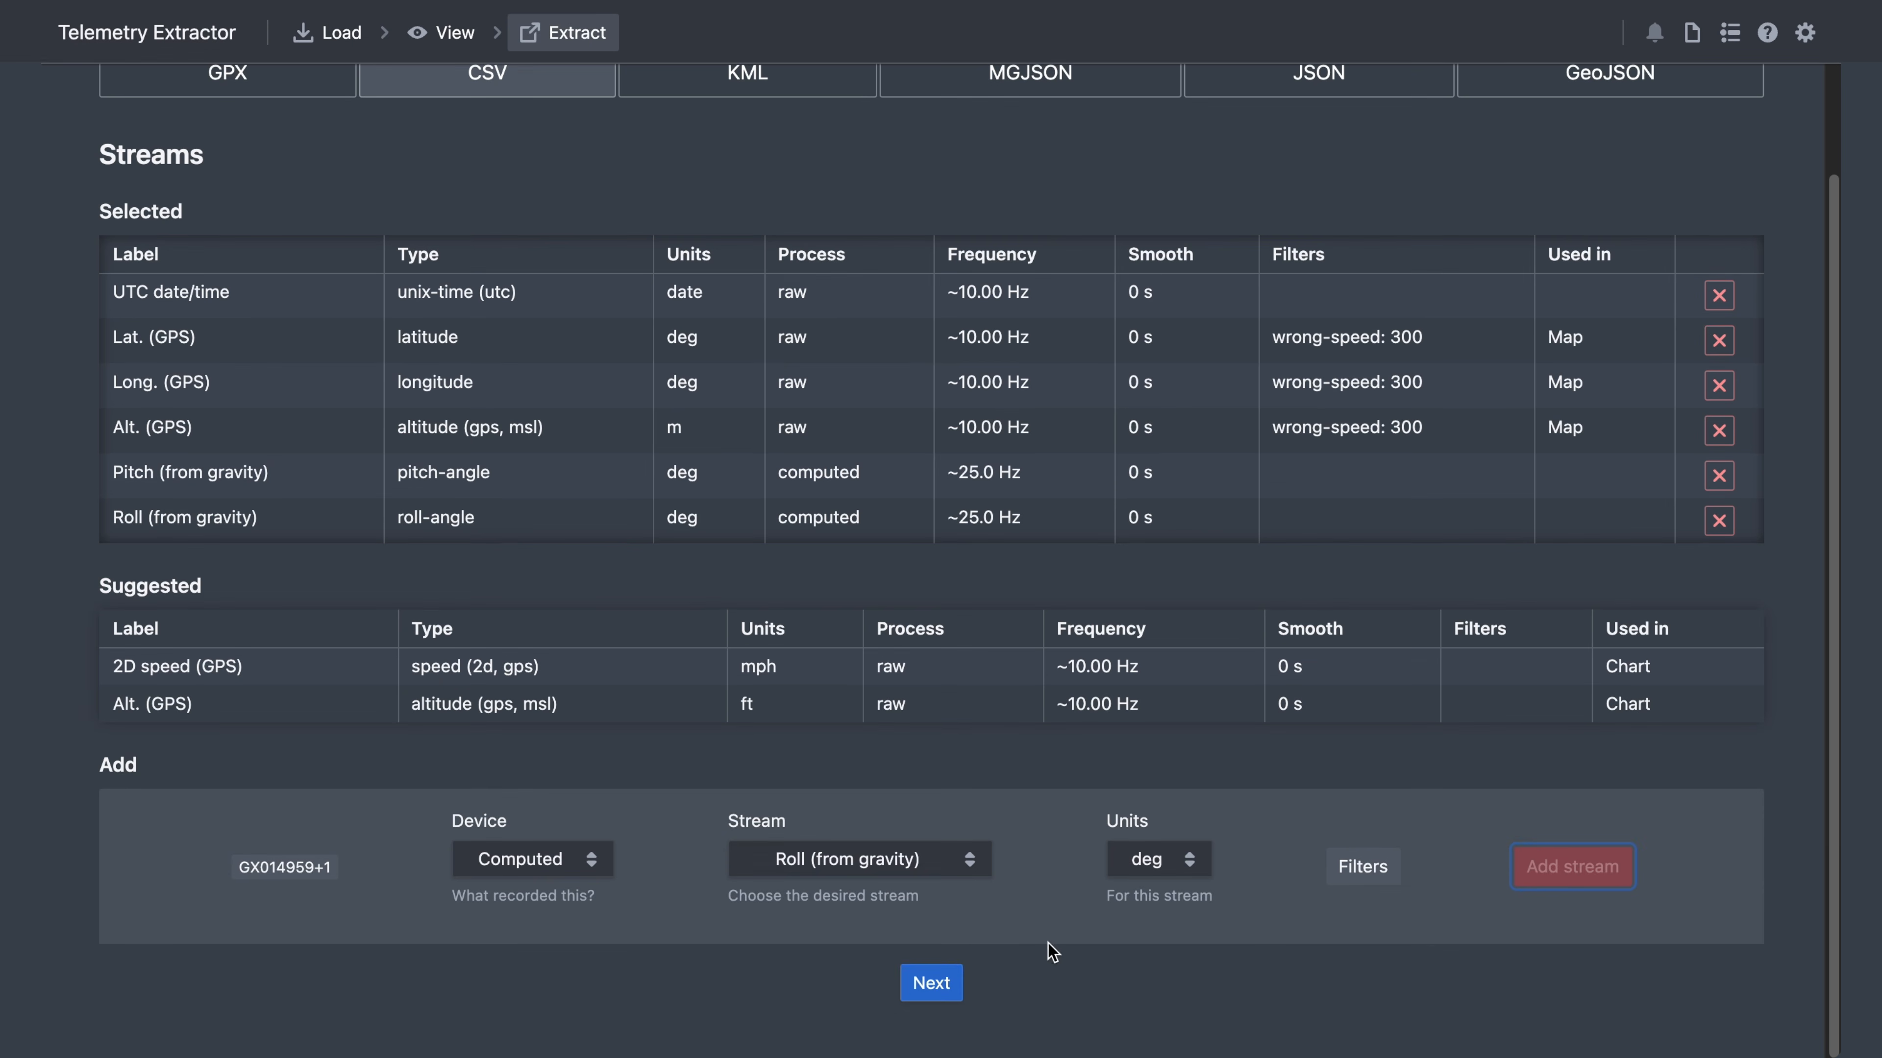
pyautogui.click(955, 873)
pyautogui.click(952, 890)
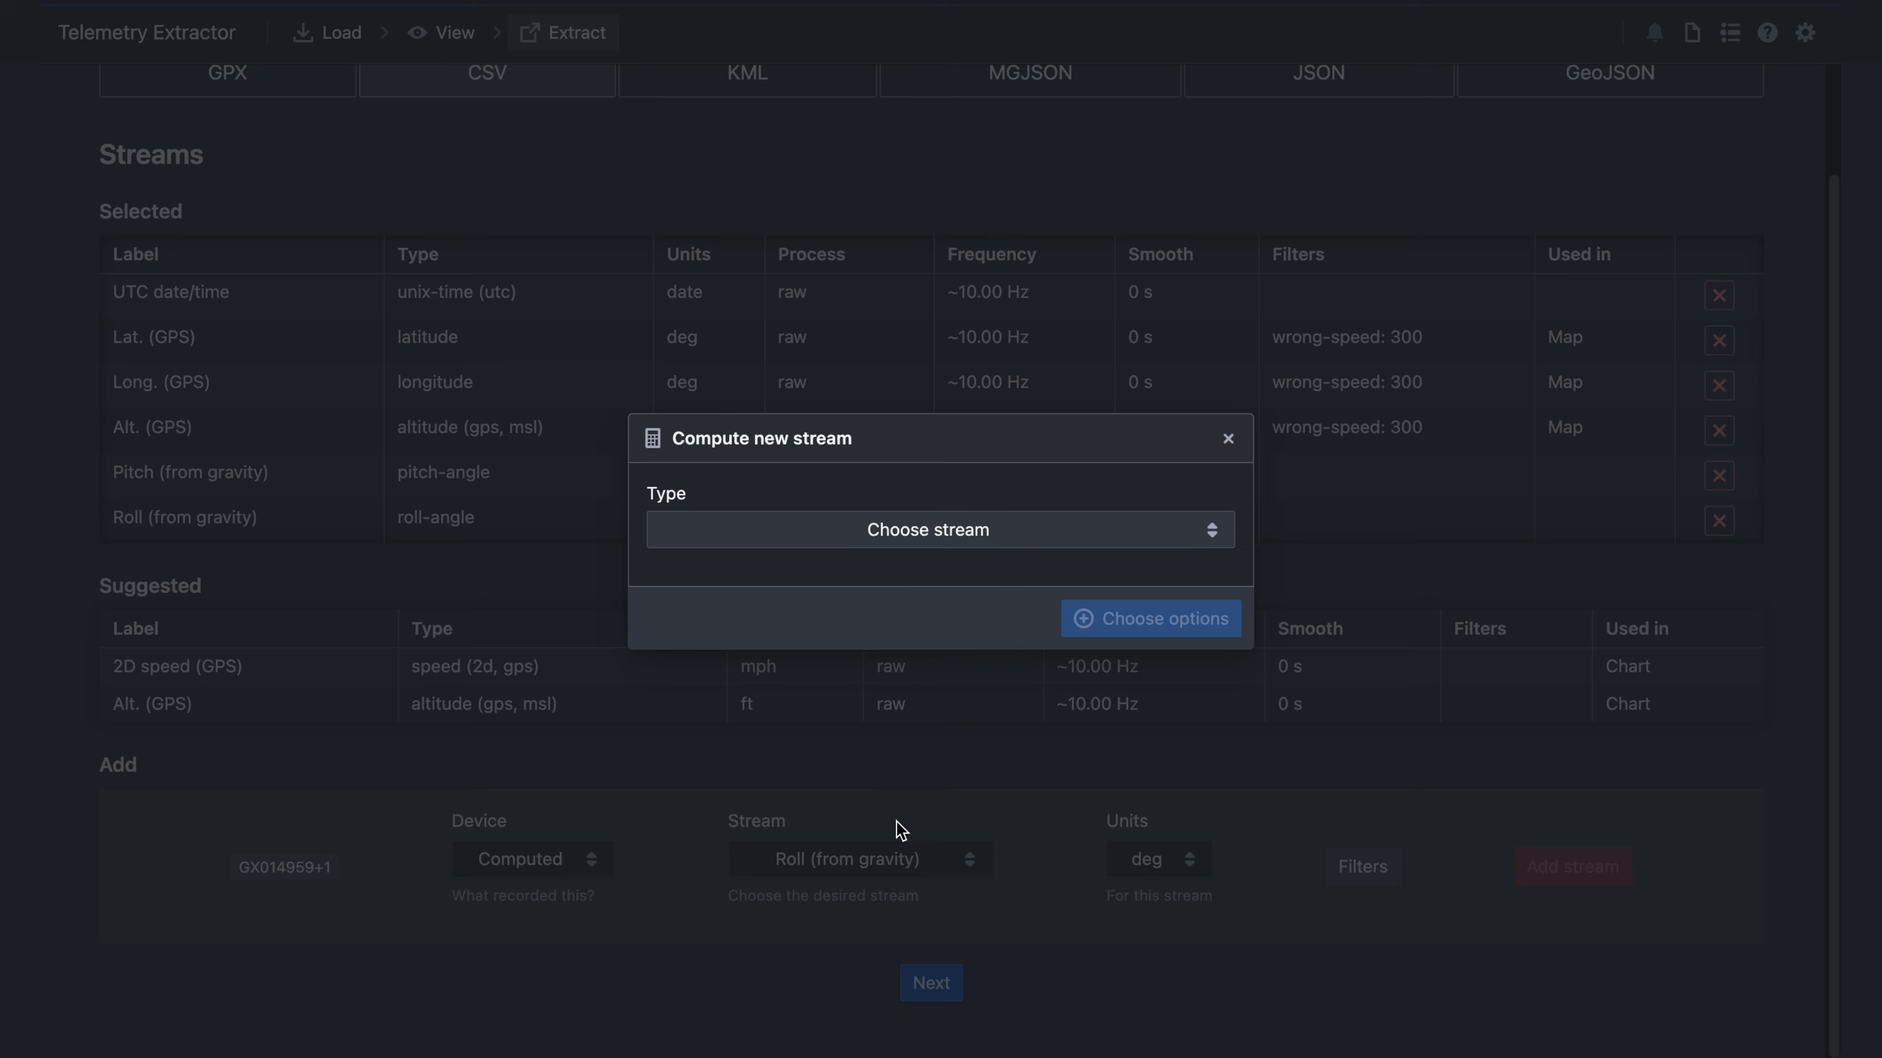
pyautogui.click(936, 532)
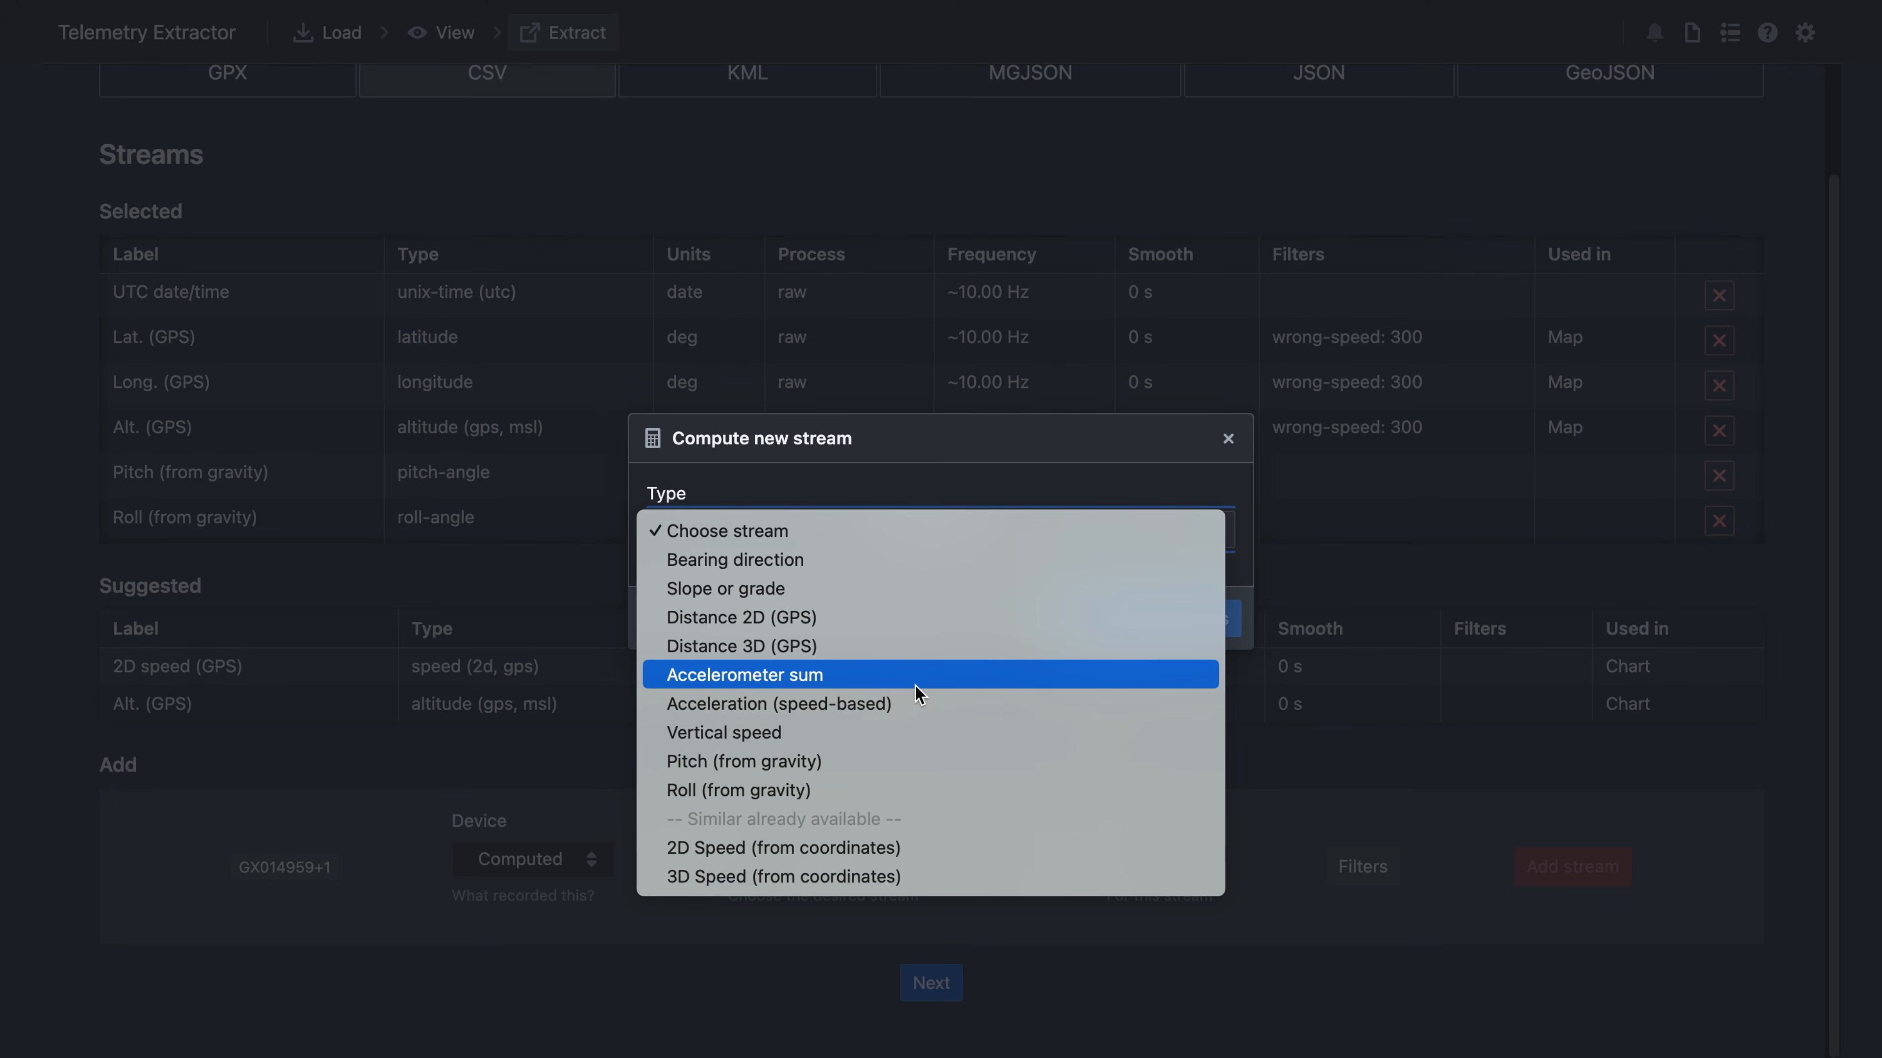
pyautogui.click(813, 683)
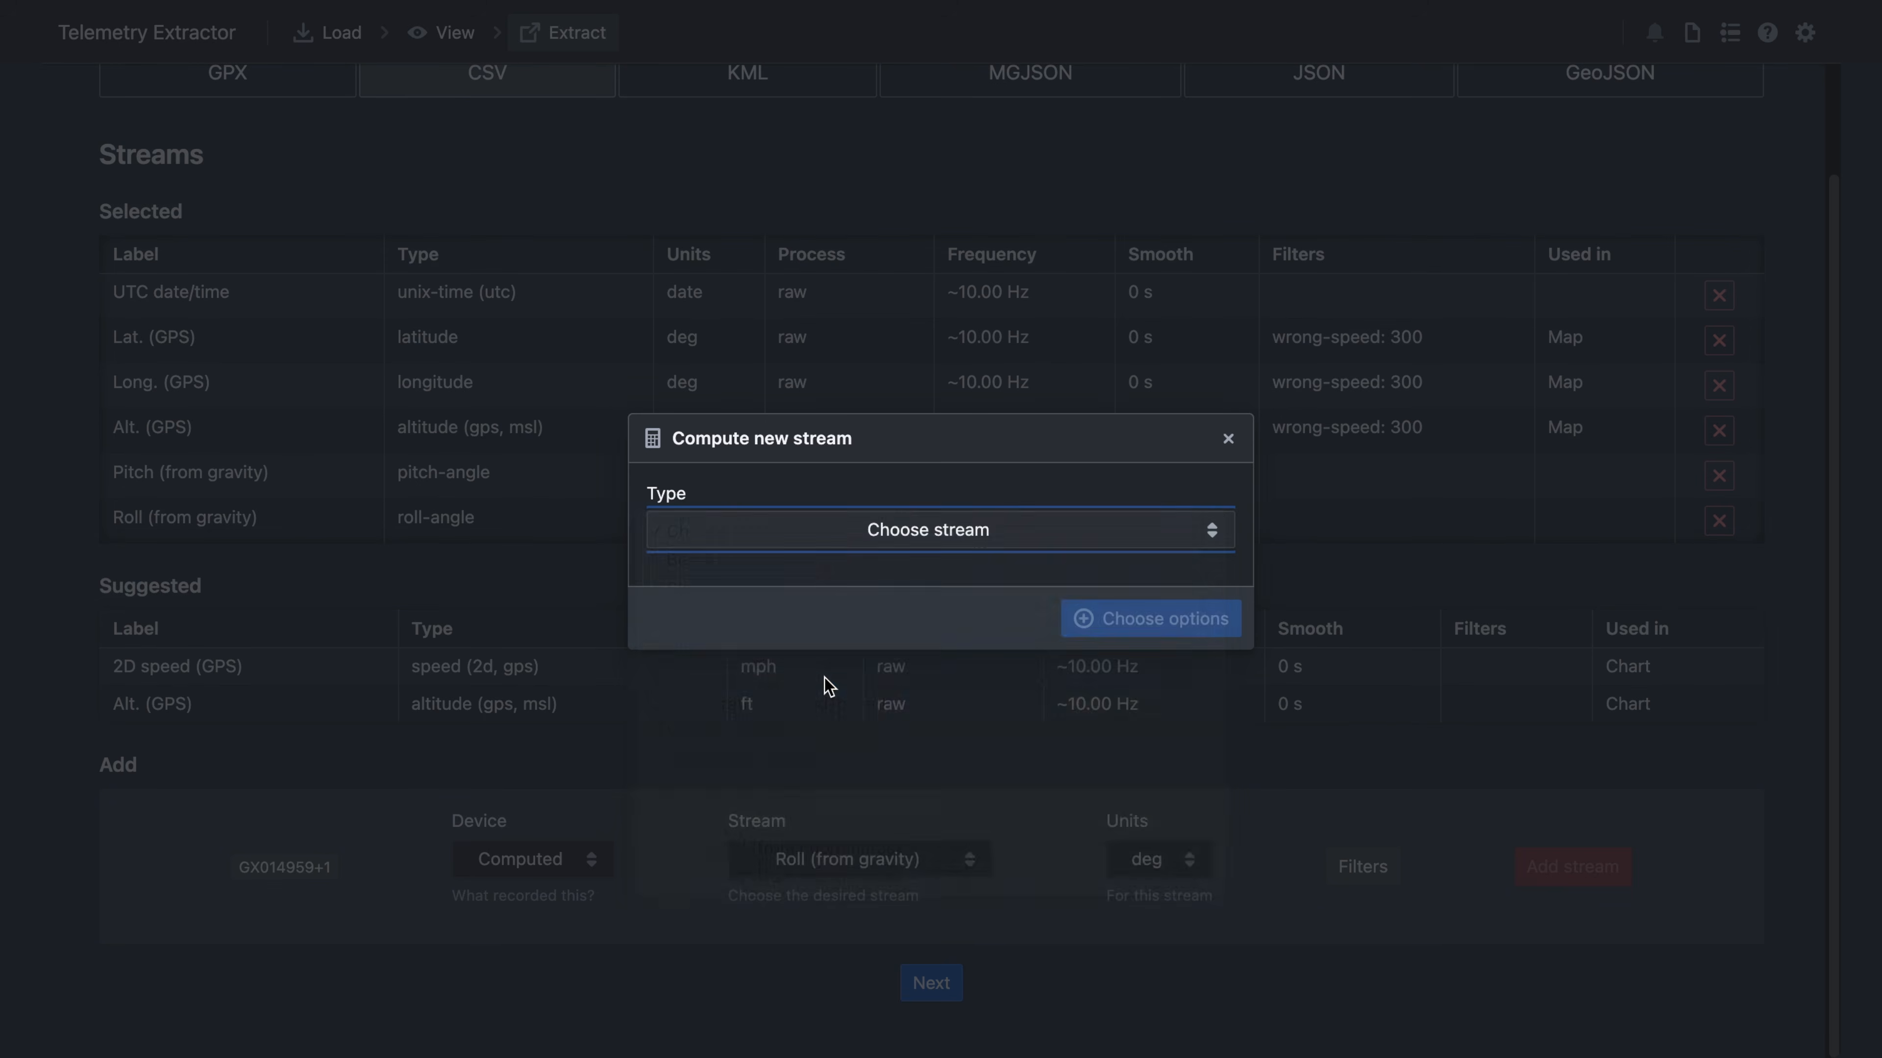
pyautogui.click(1183, 639)
pyautogui.click(1585, 868)
pyautogui.scroll(-1, 872, 626)
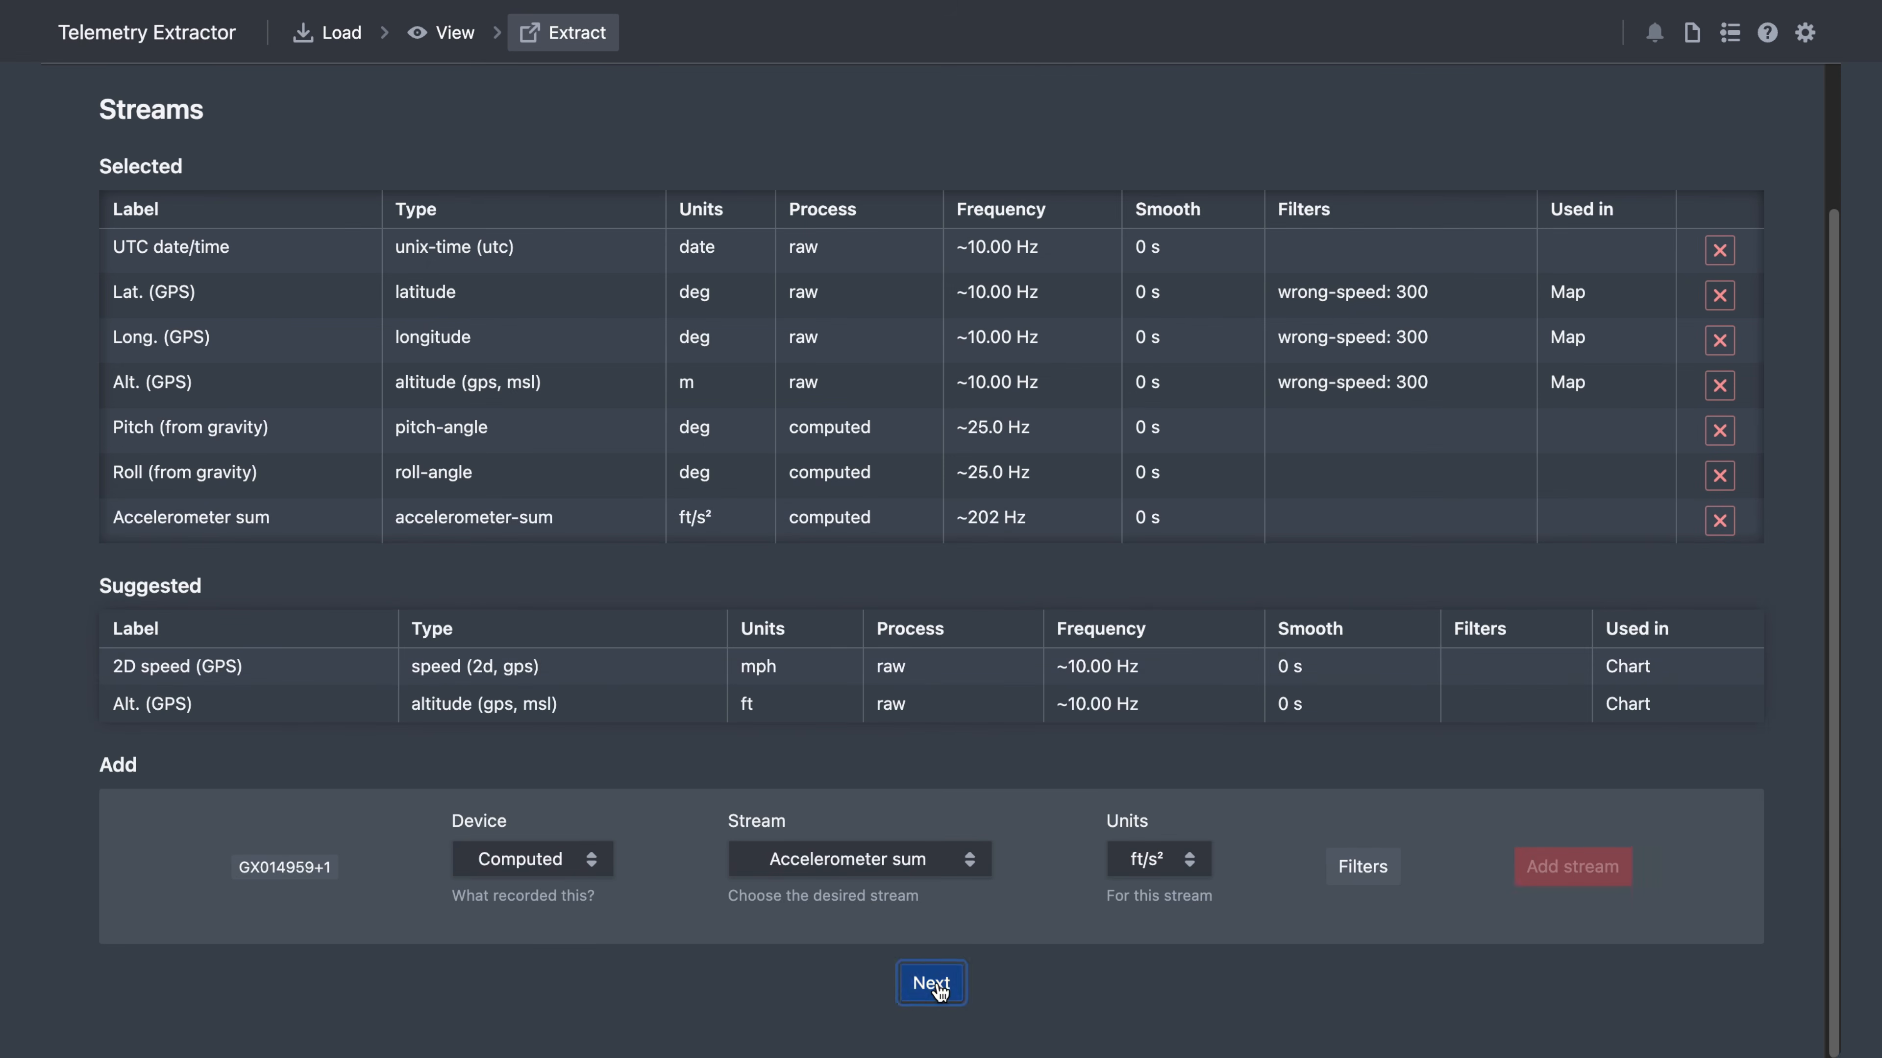
pyautogui.click(926, 987)
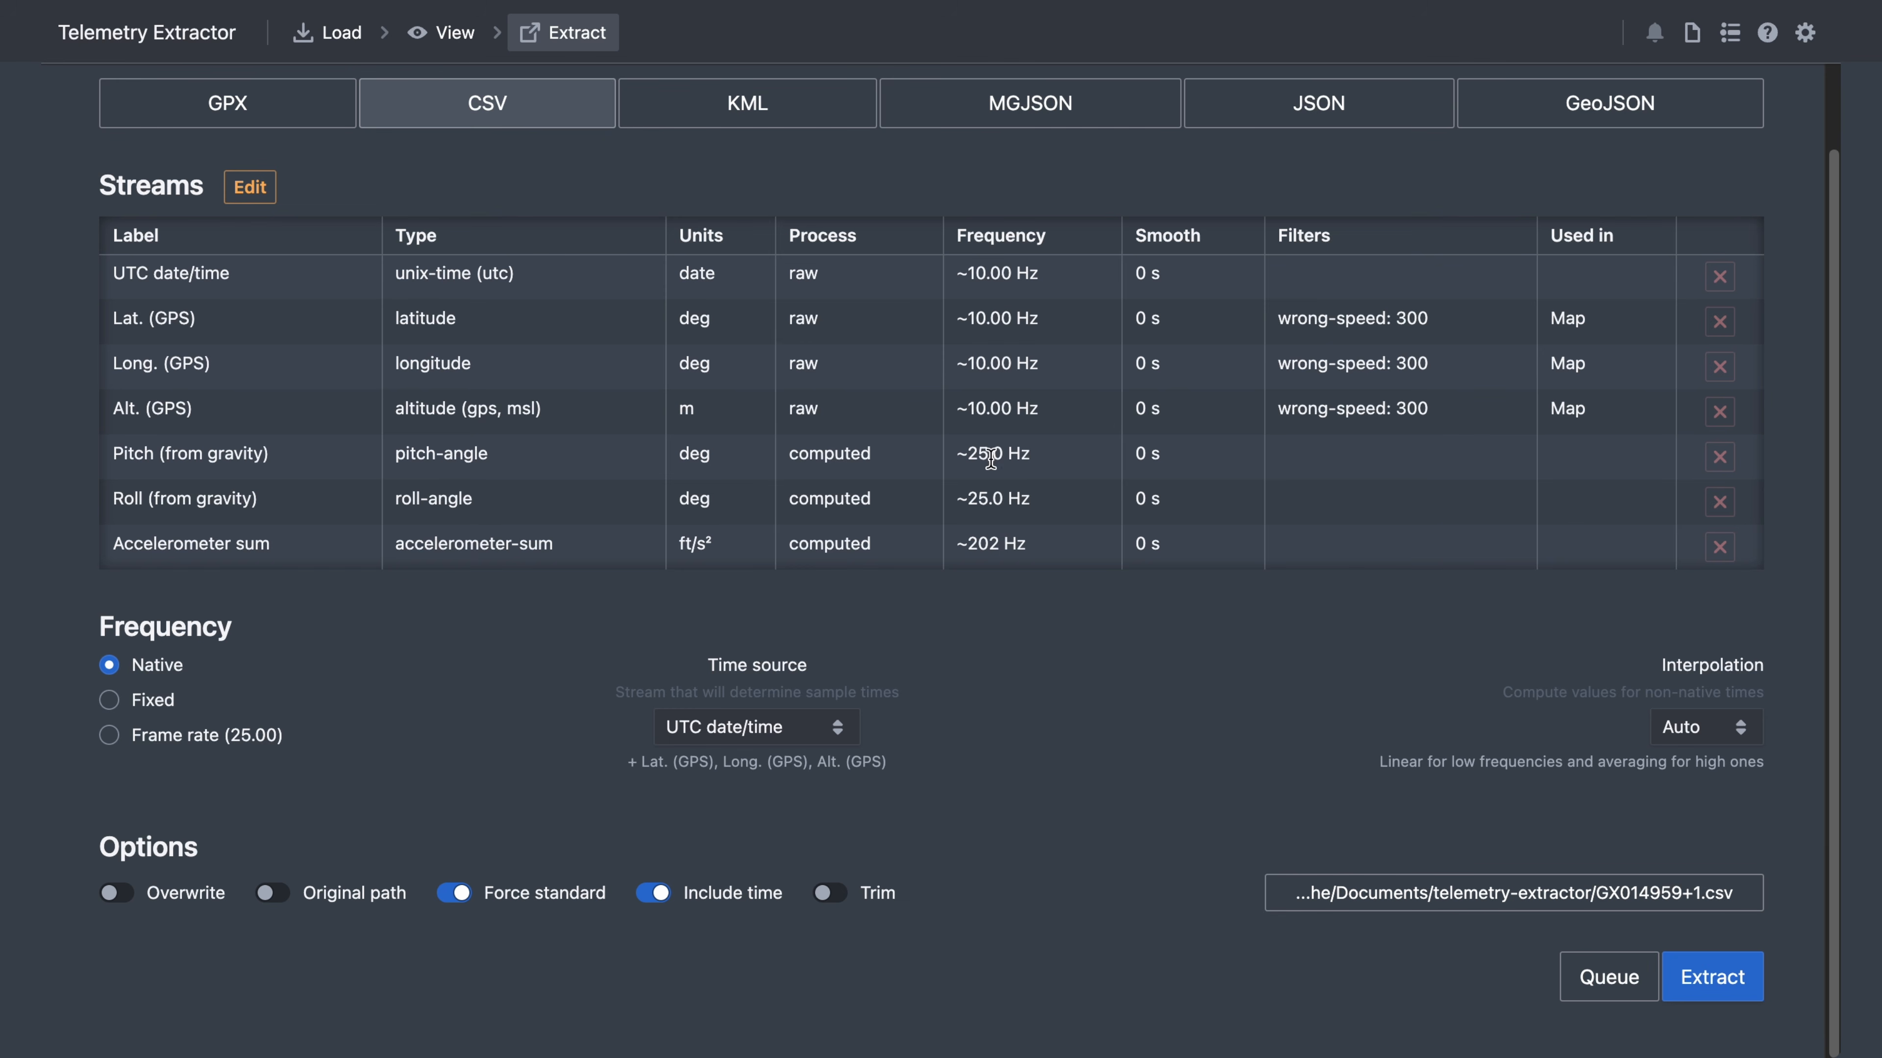
# - Extract GX014959+1.csv beside the footage, with Pitch as time source, and open it
pyautogui.click(798, 730)
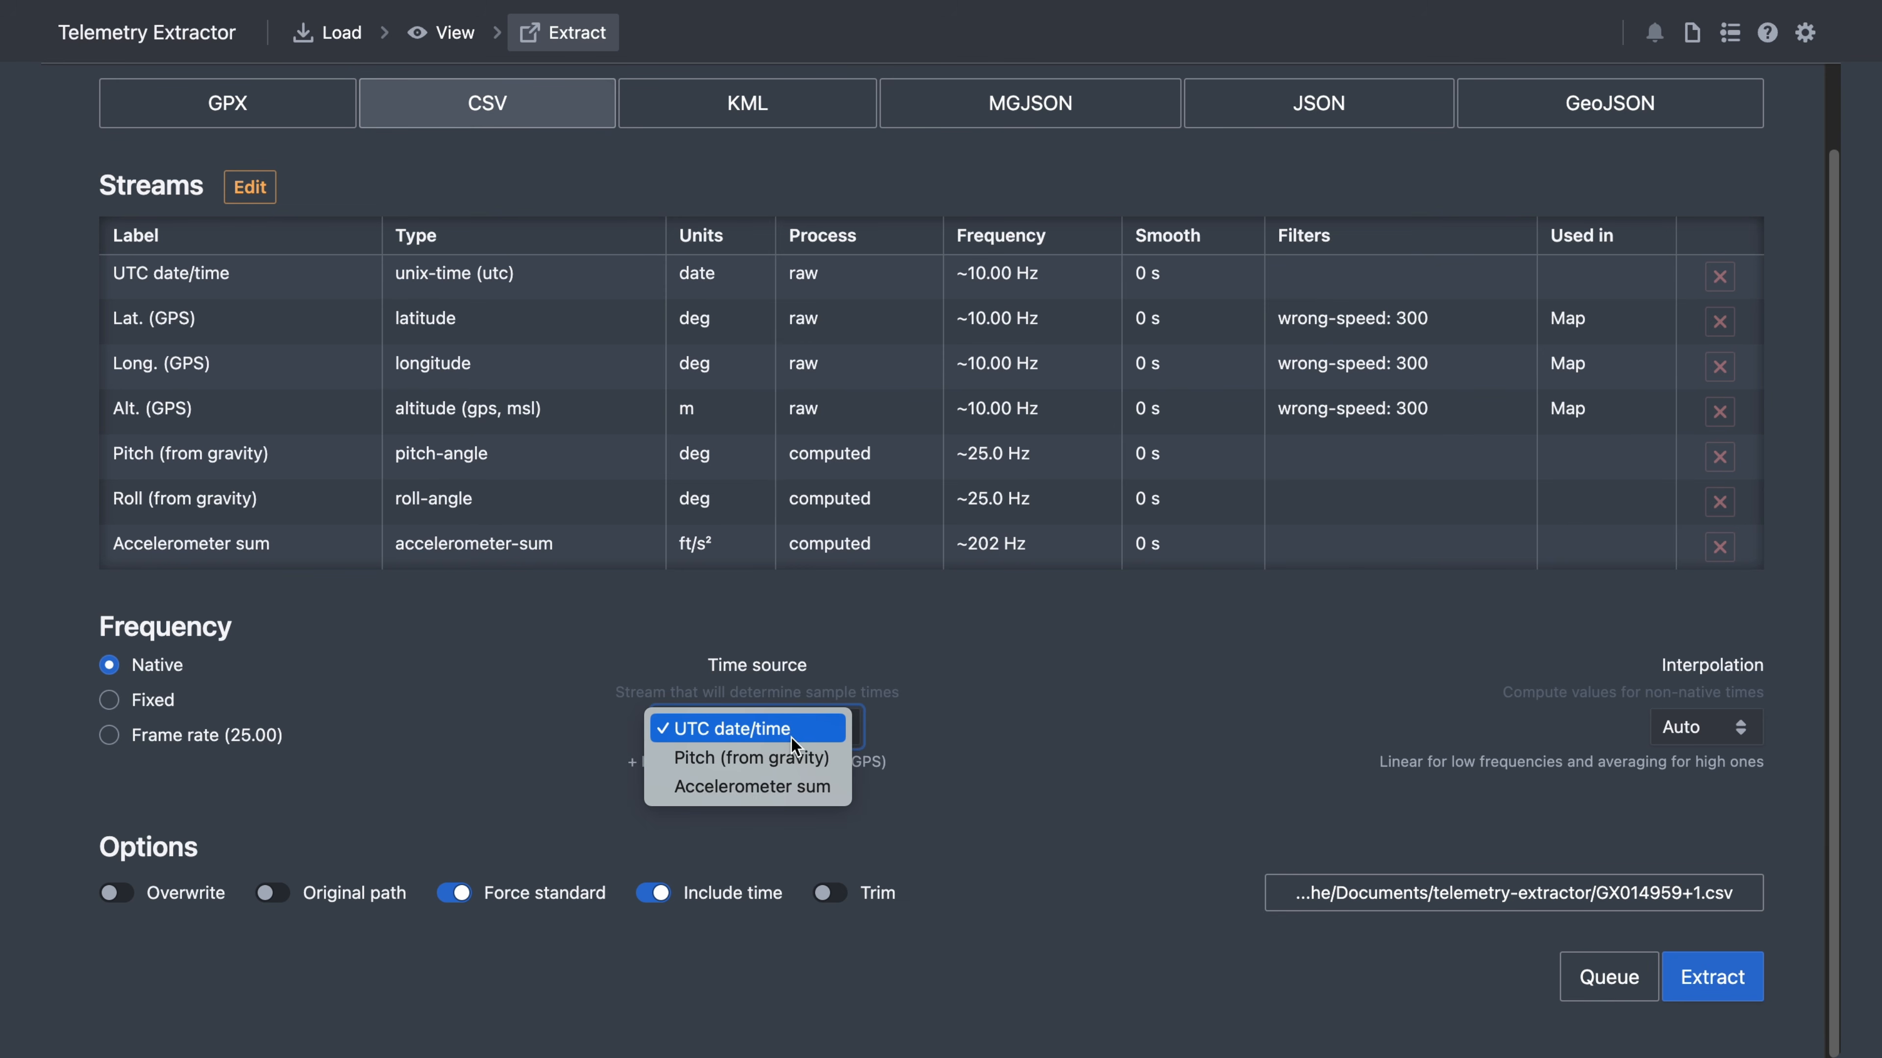
pyautogui.click(782, 762)
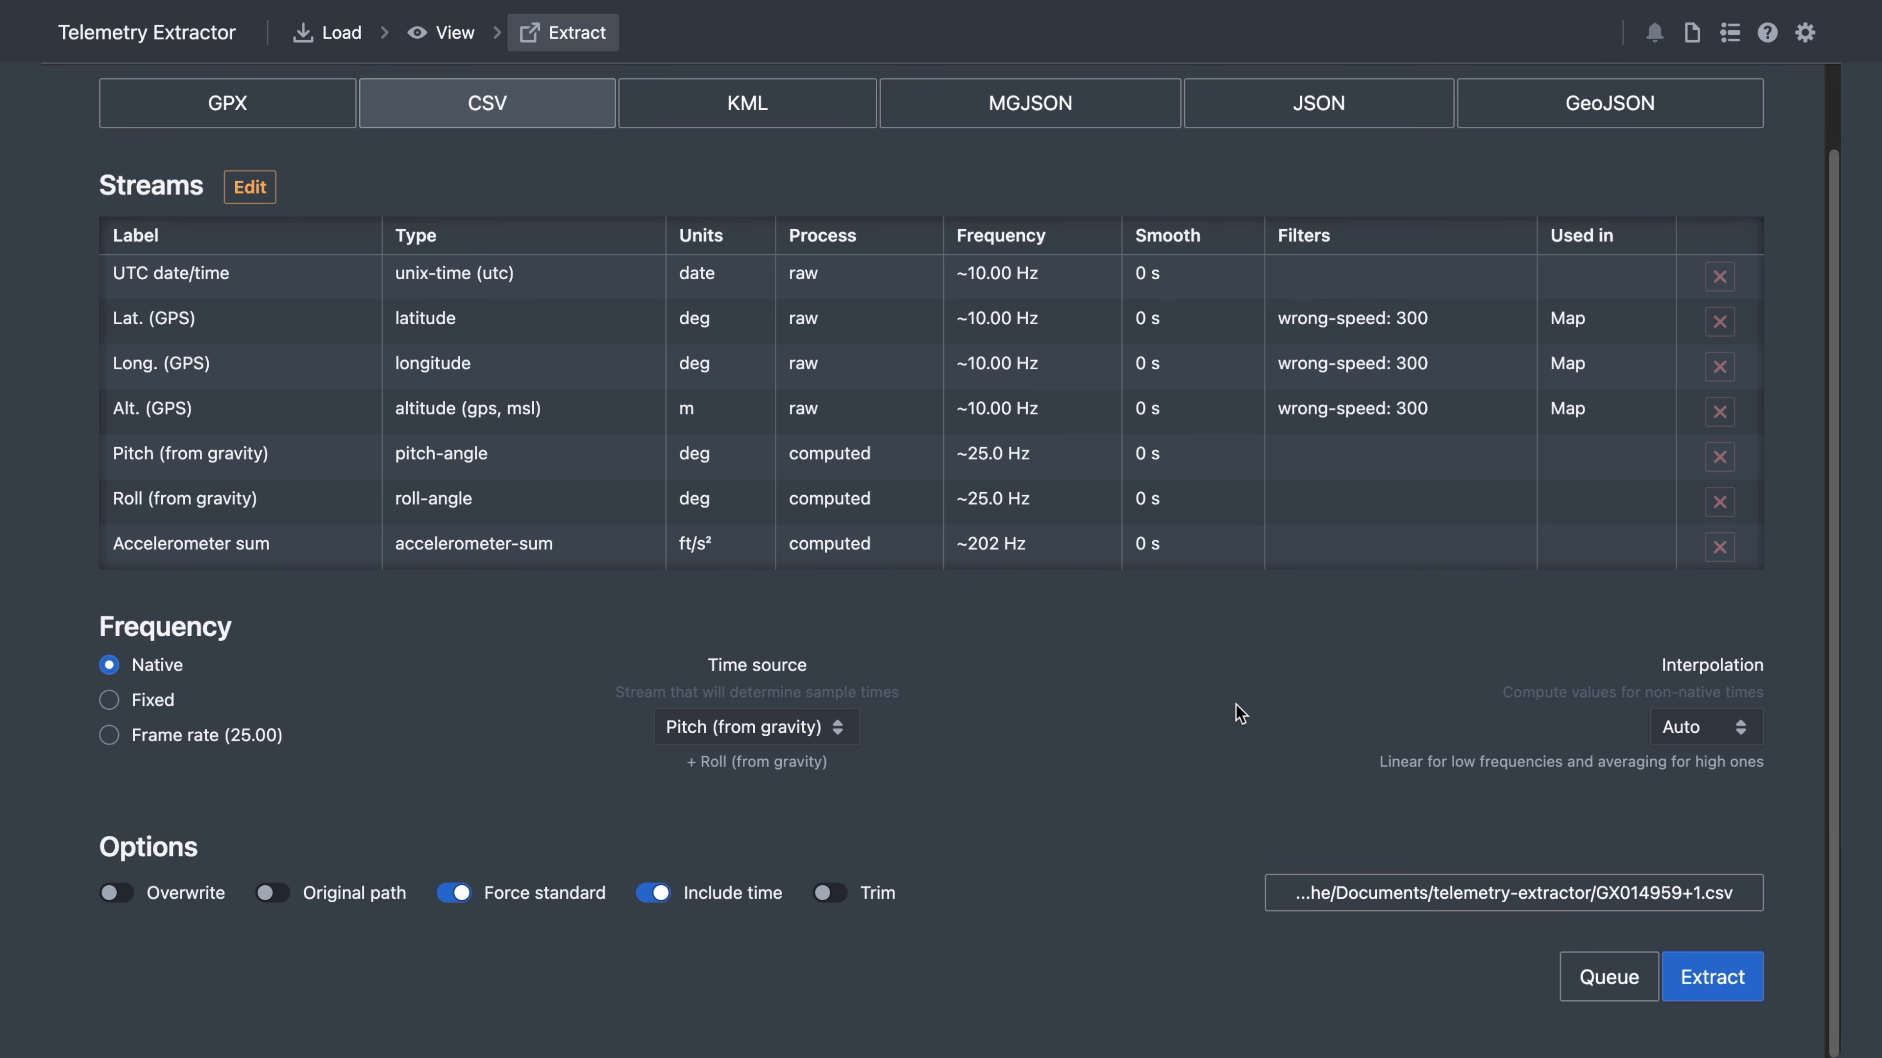
pyautogui.click(270, 892)
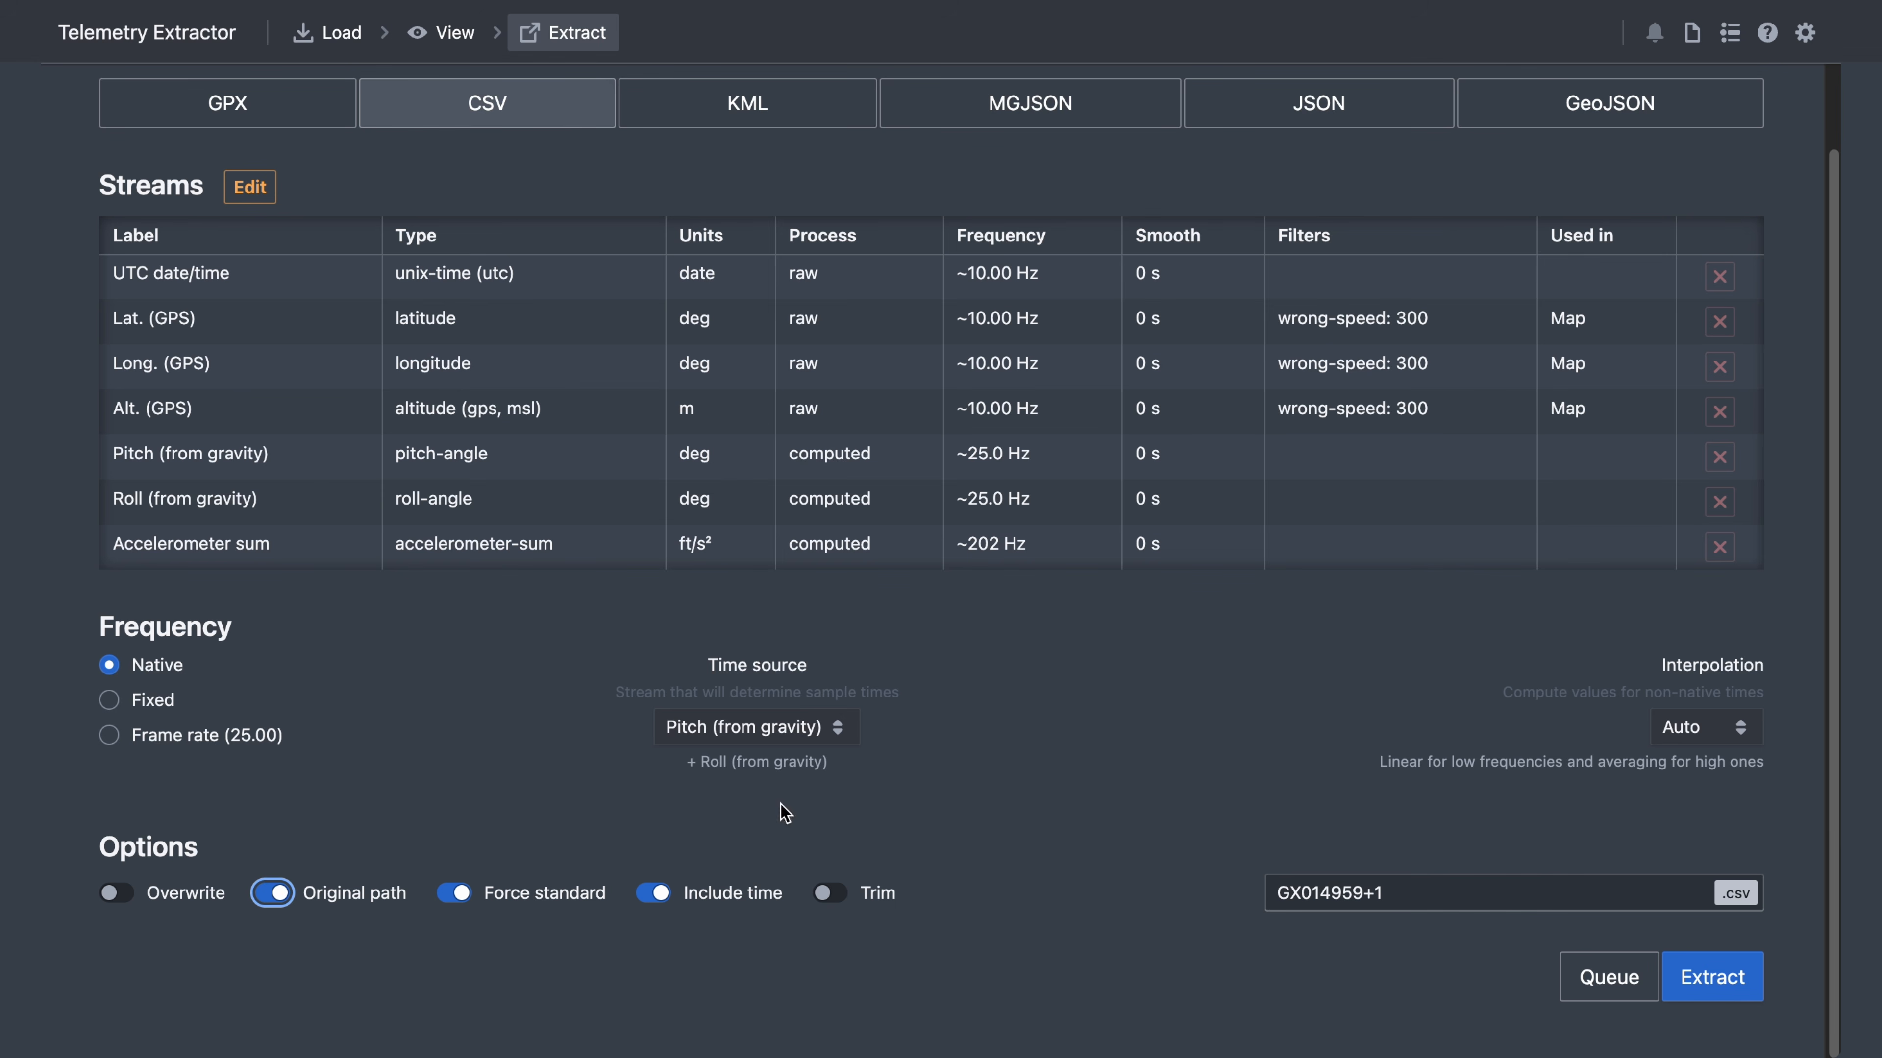
pyautogui.click(1732, 981)
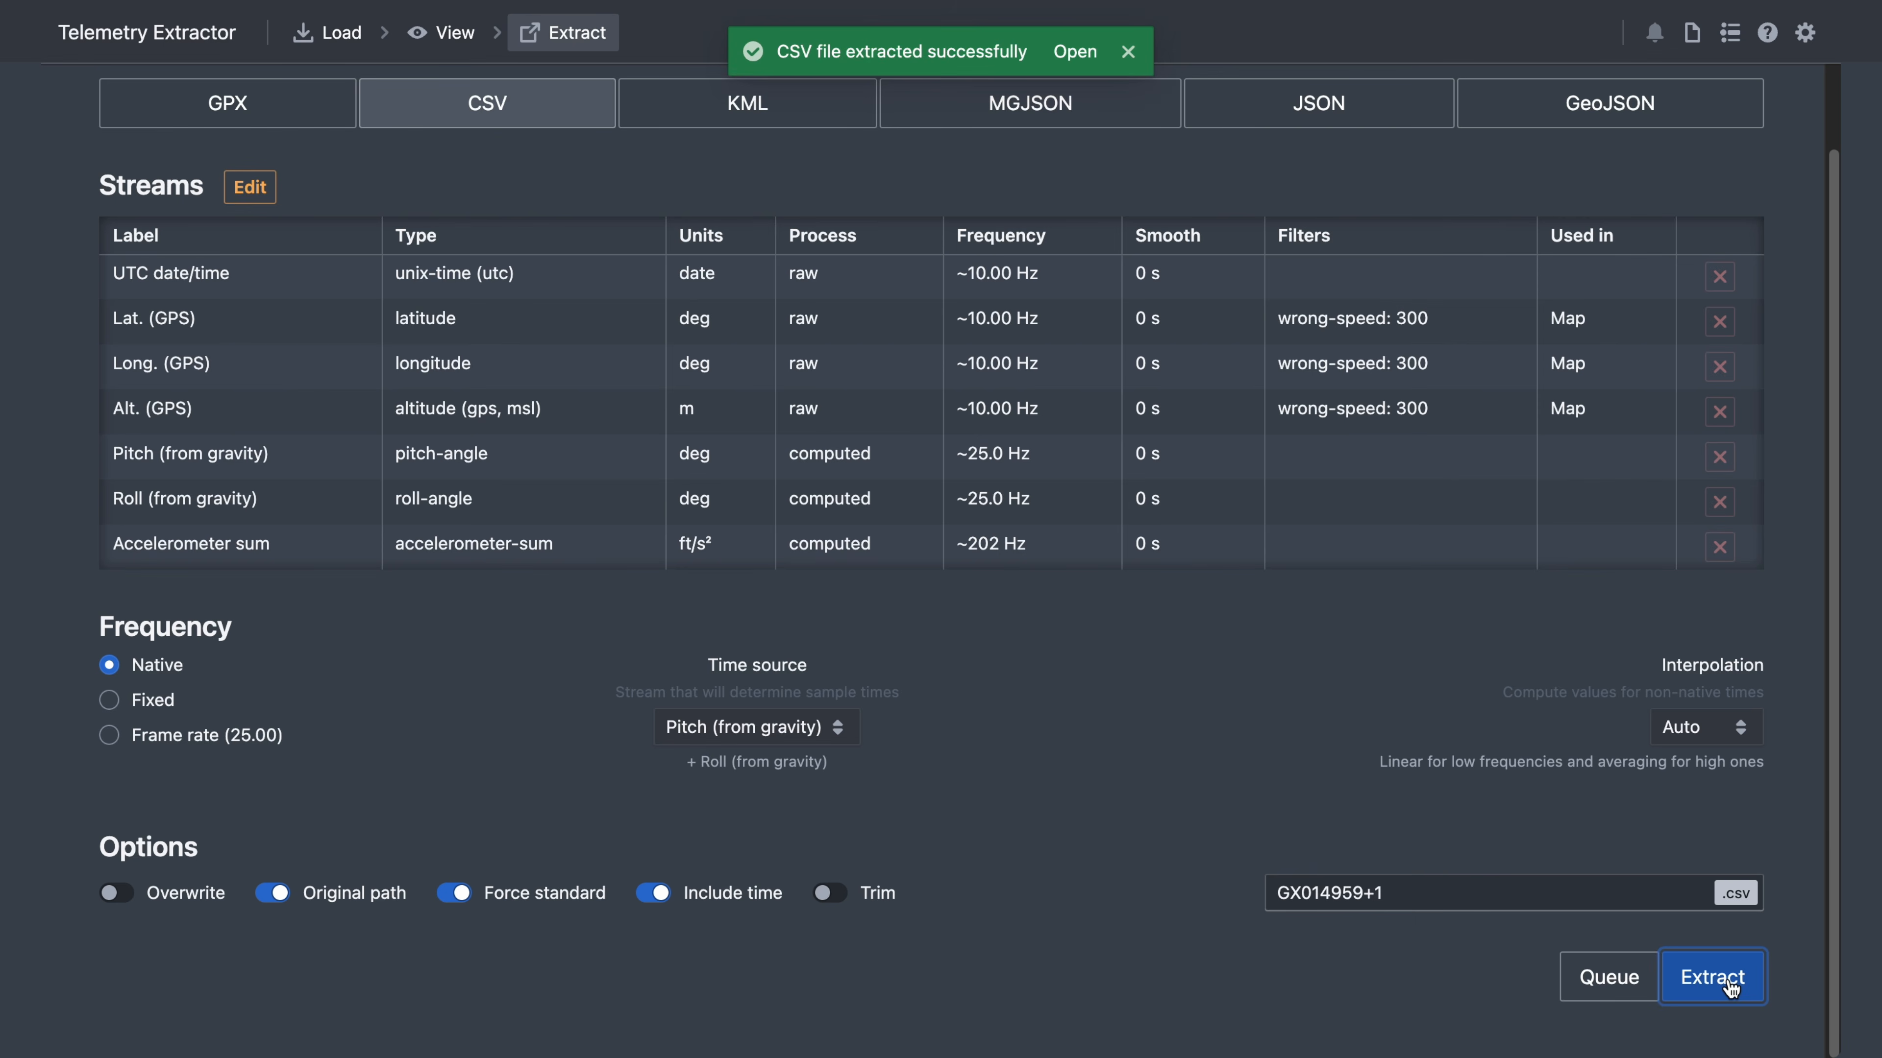
pyautogui.click(1075, 50)
pyautogui.doubleClick(1333, 94)
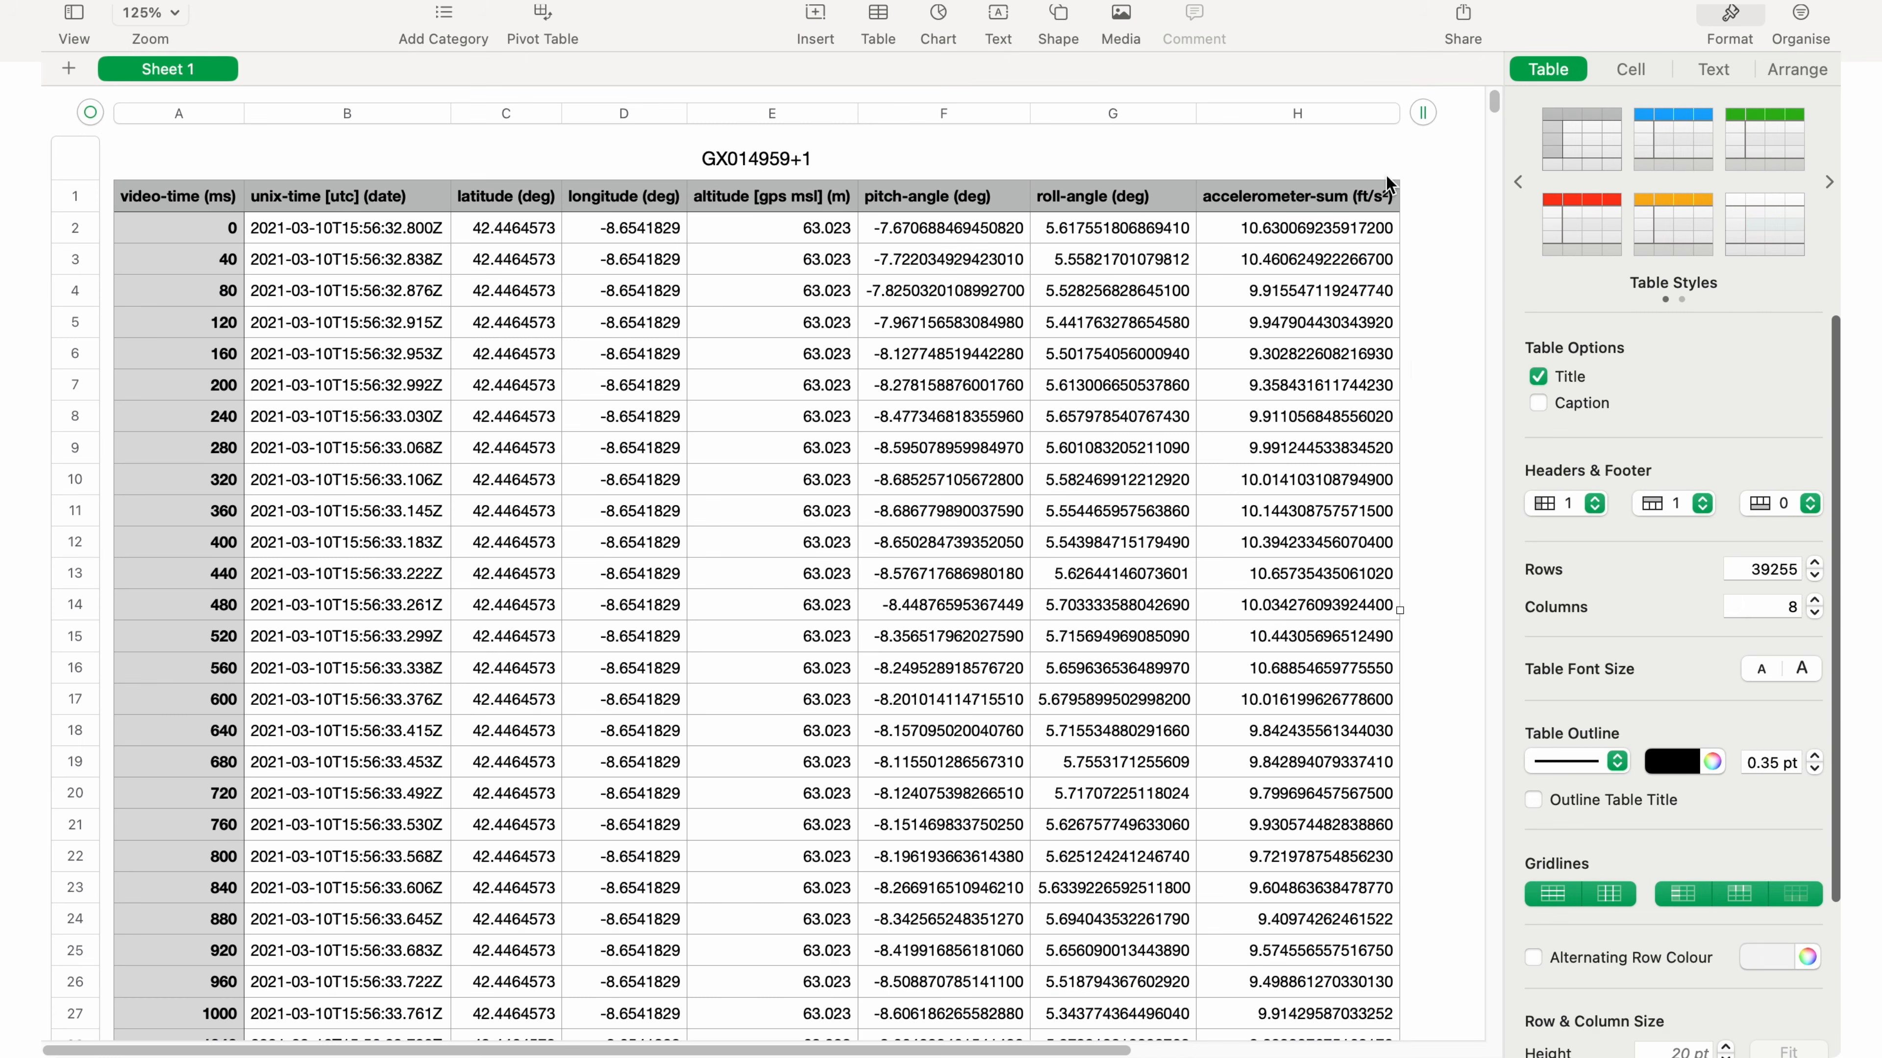
# - Chart column E's altitude as a 2D stacked area chart, then select column F's pitch values
pyautogui.scroll(-20, 1418, 371)
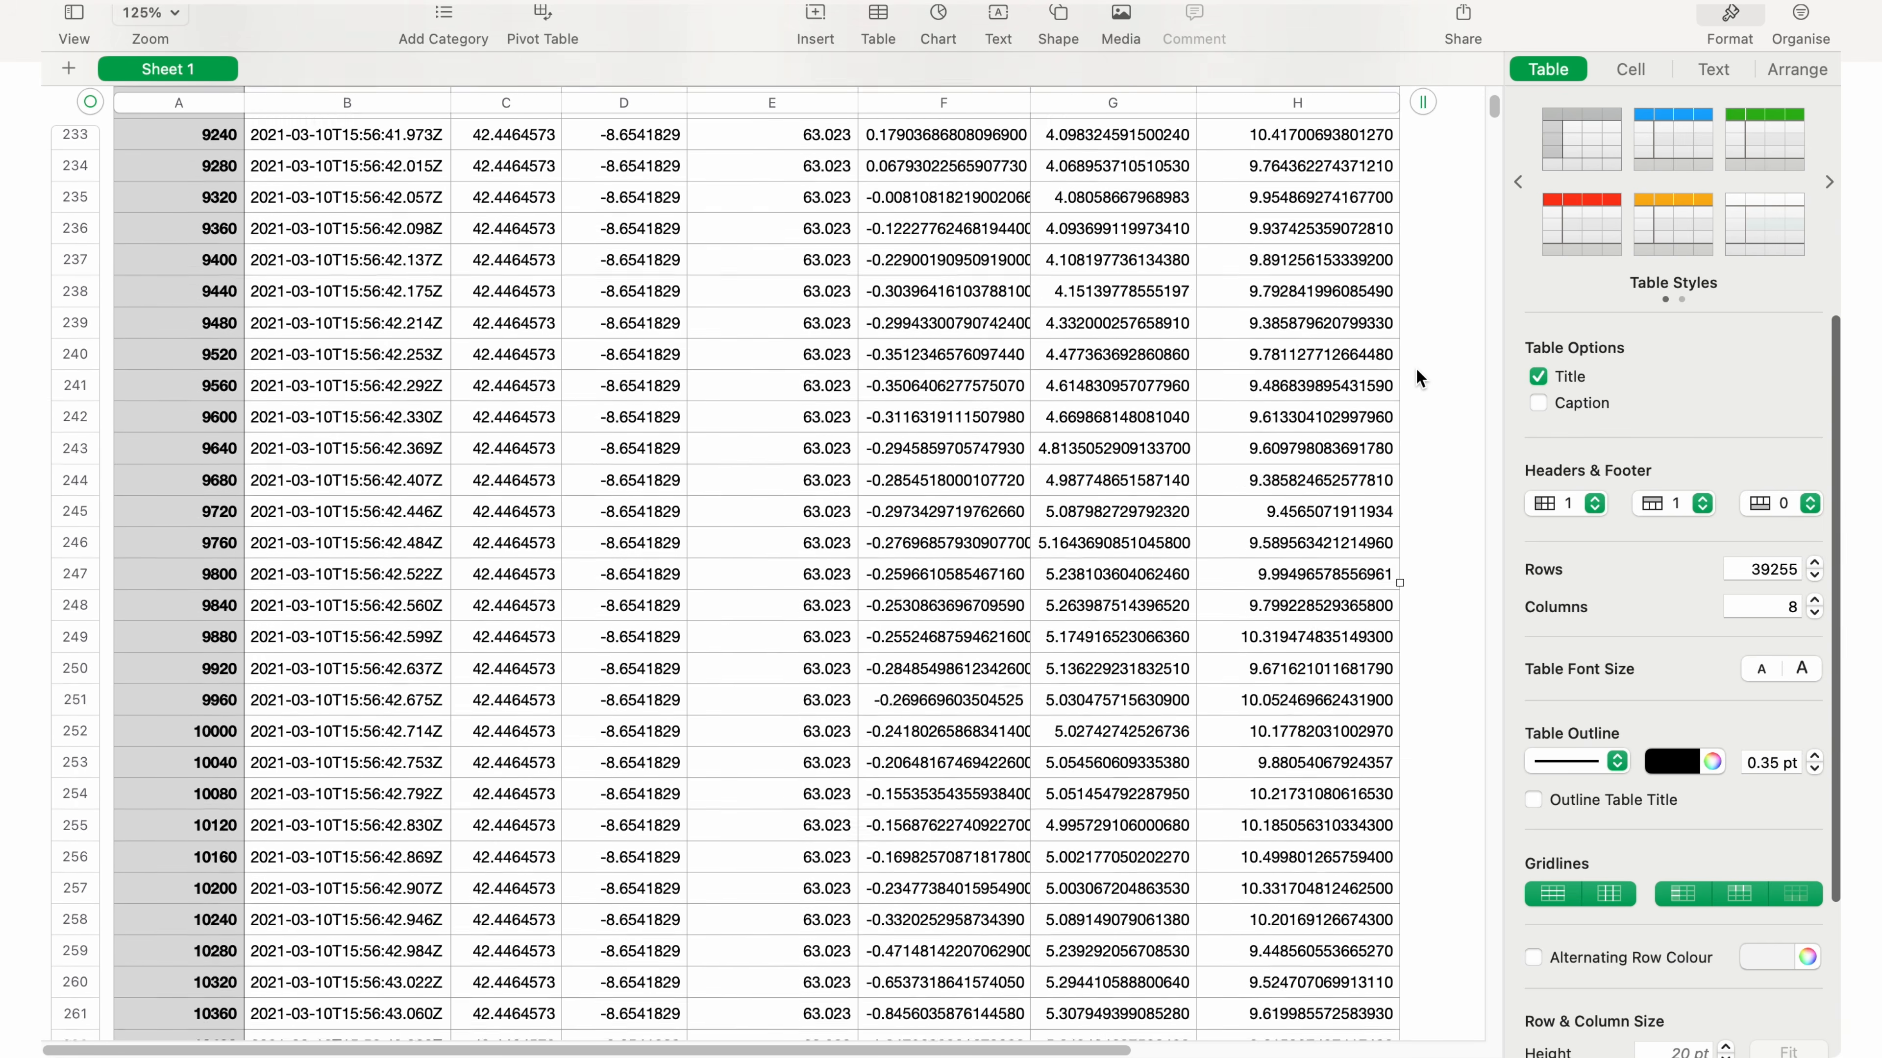
pyautogui.scroll(20, 1415, 366)
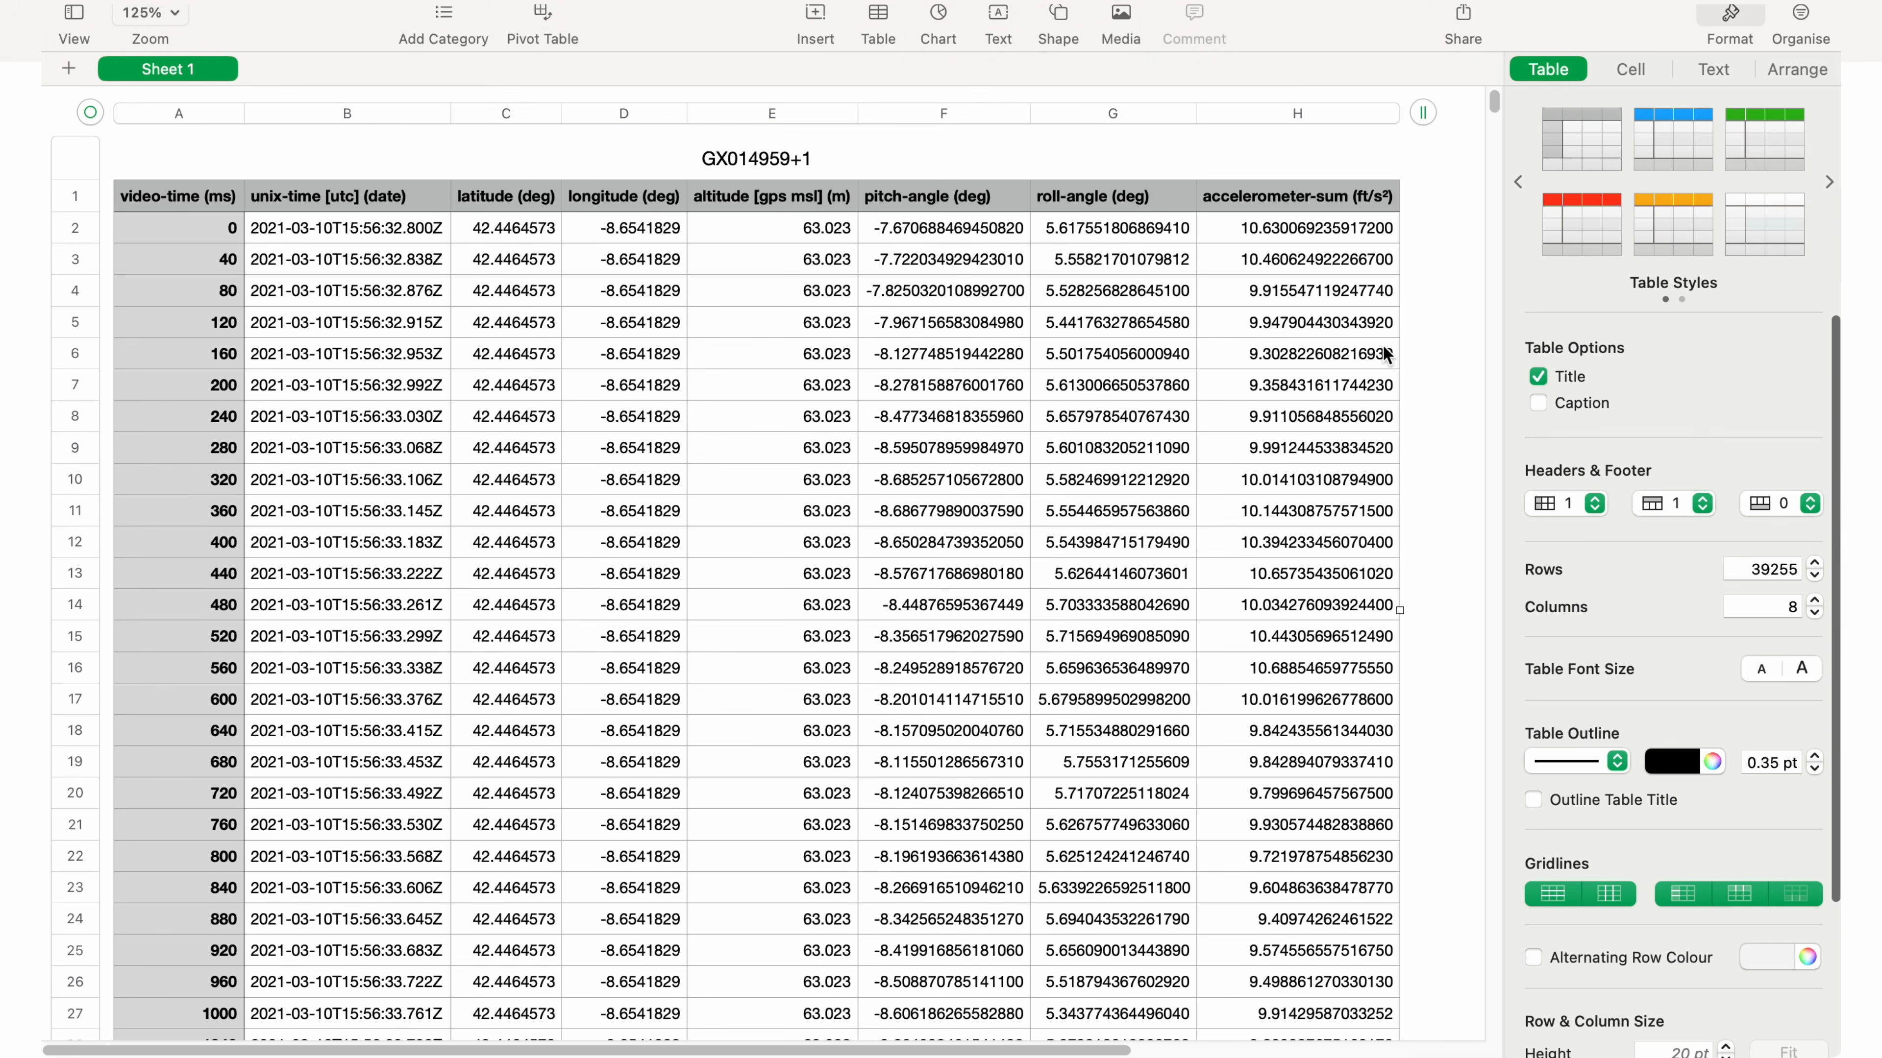
pyautogui.click(771, 112)
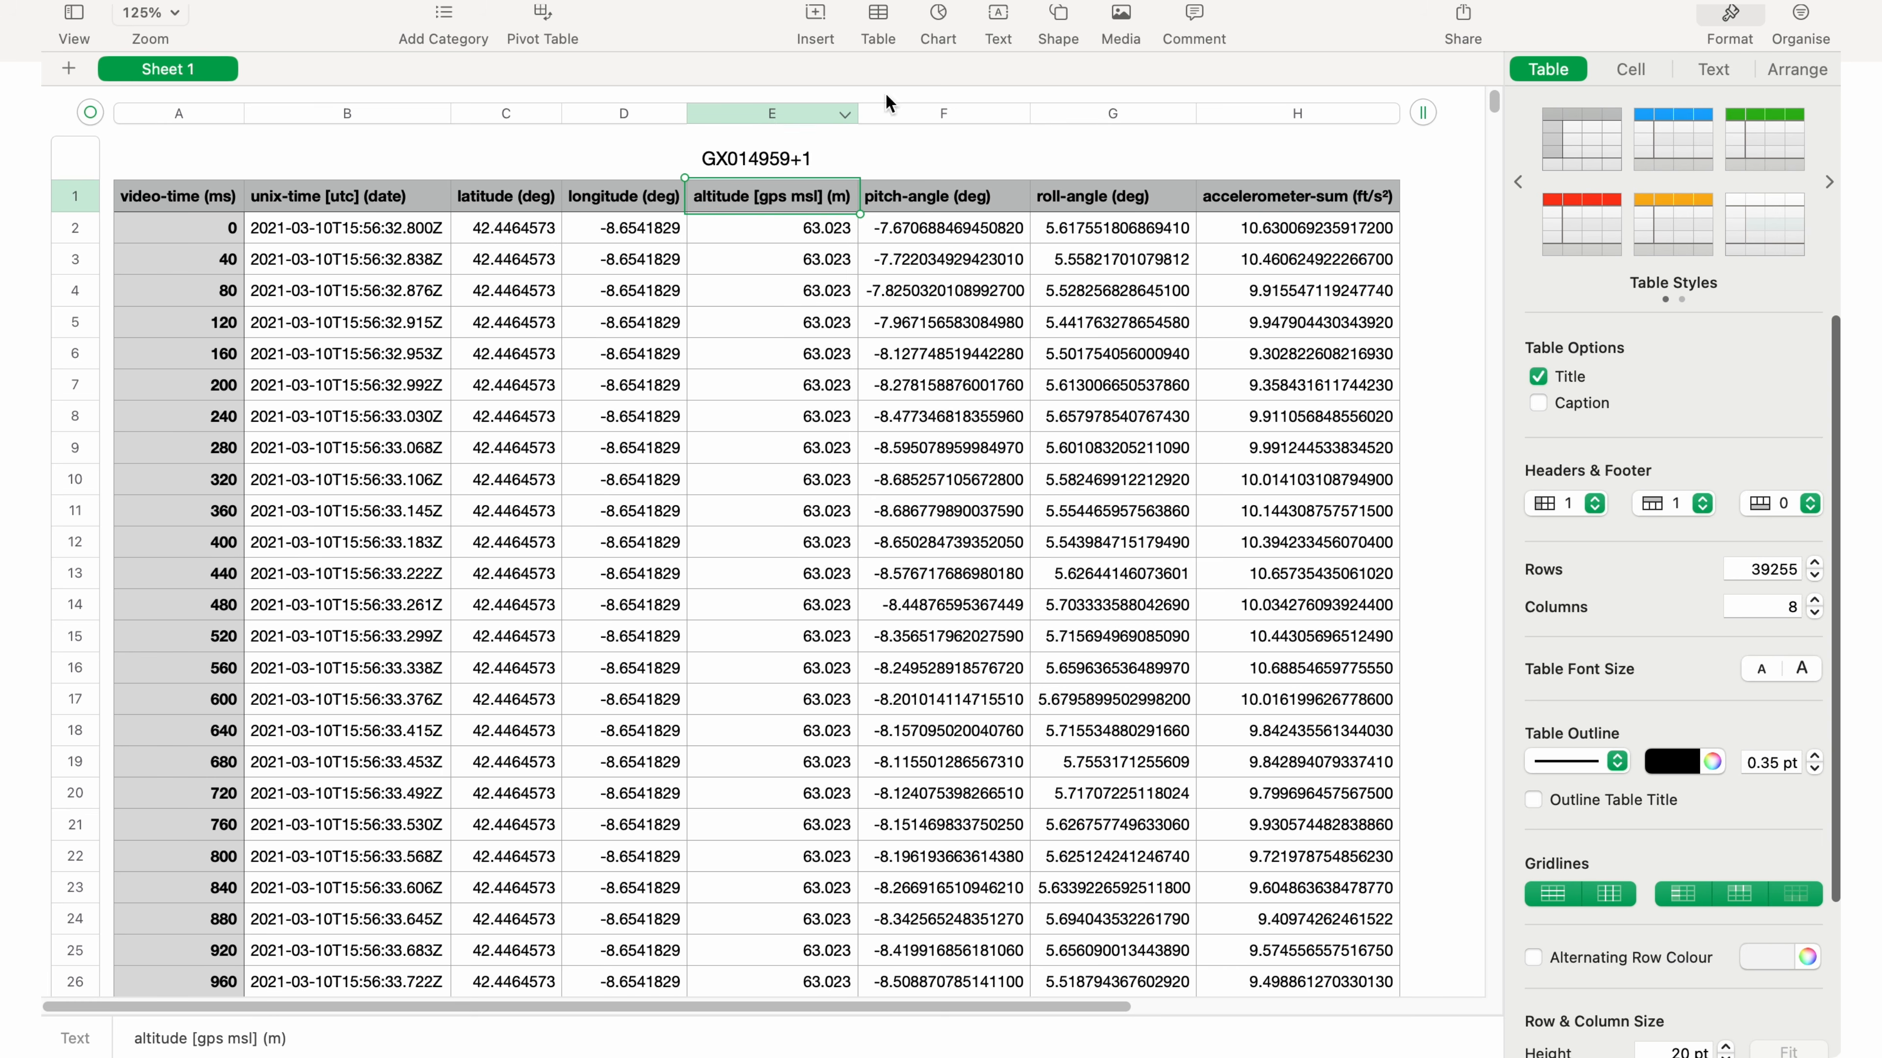
pyautogui.click(939, 19)
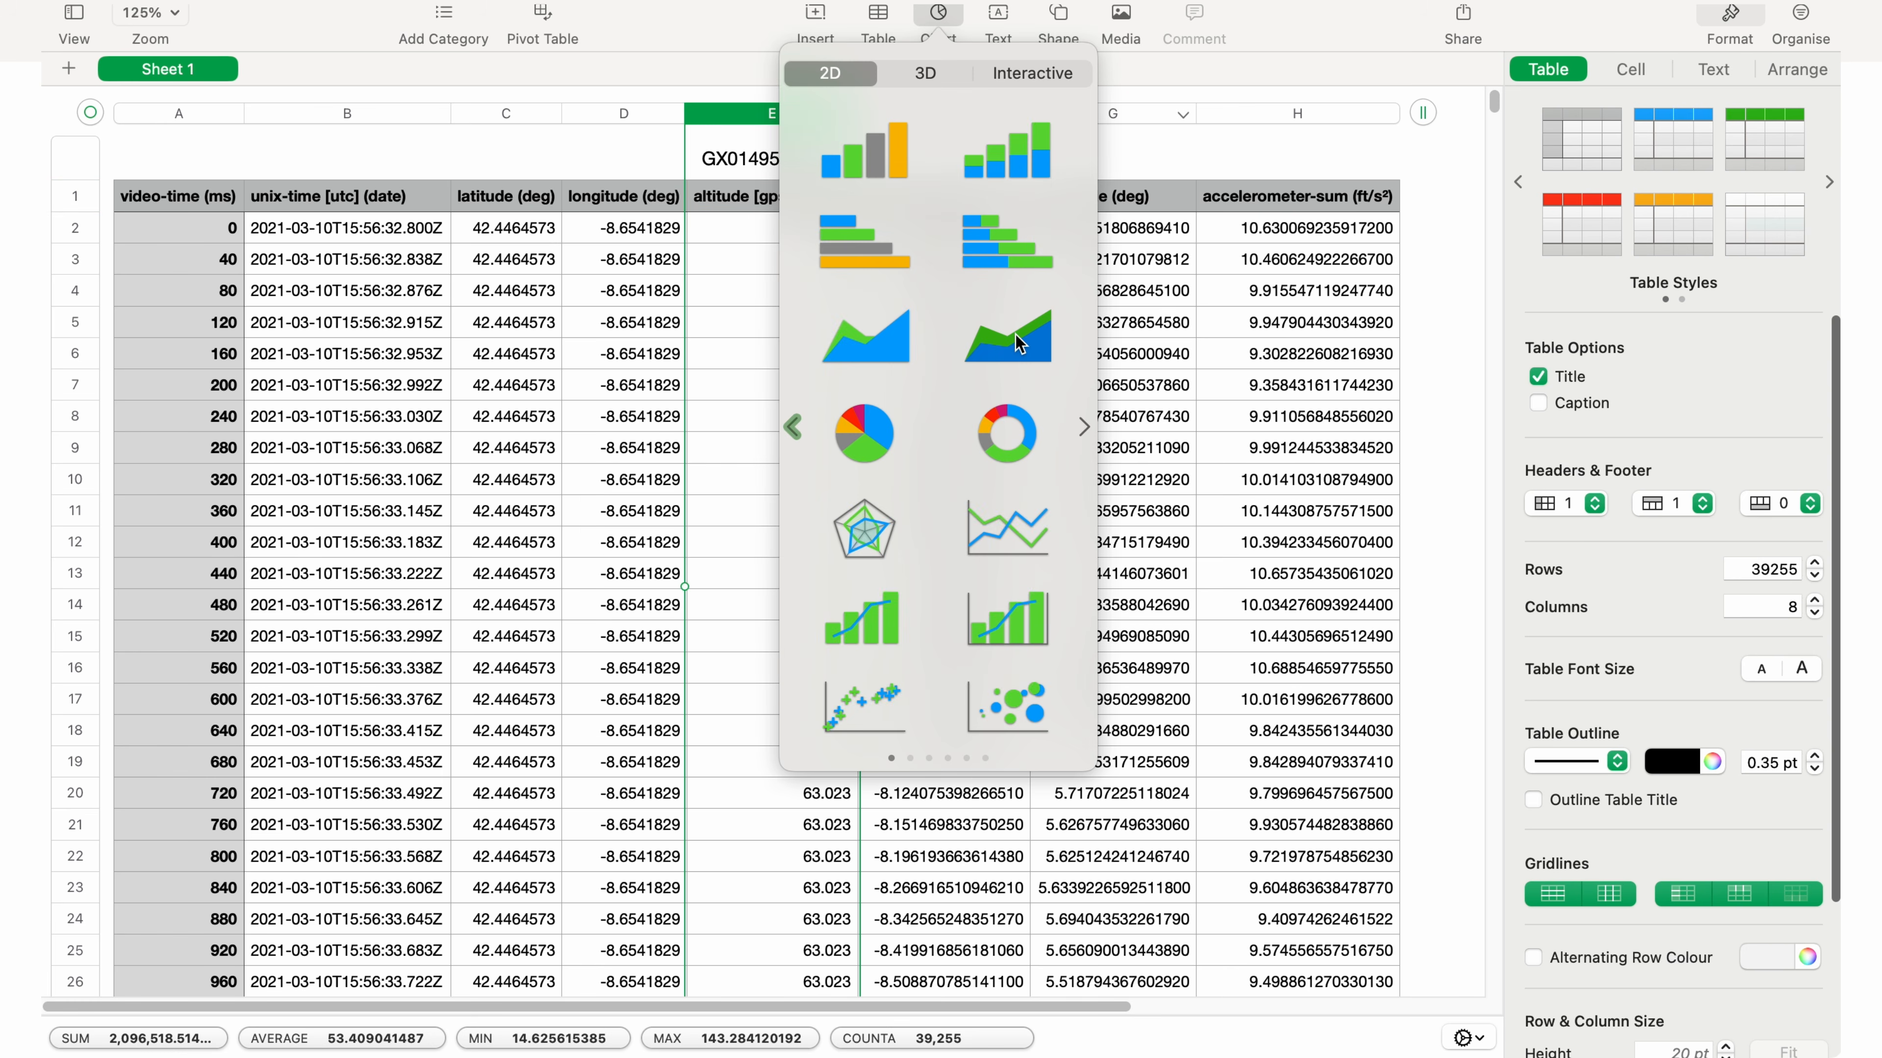
pyautogui.click(1013, 351)
pyautogui.click(883, 789)
pyautogui.moveTo(704, 1049); pyautogui.dragTo(346, 1038)
pyautogui.moveTo(919, 241); pyautogui.dragTo(937, 662)
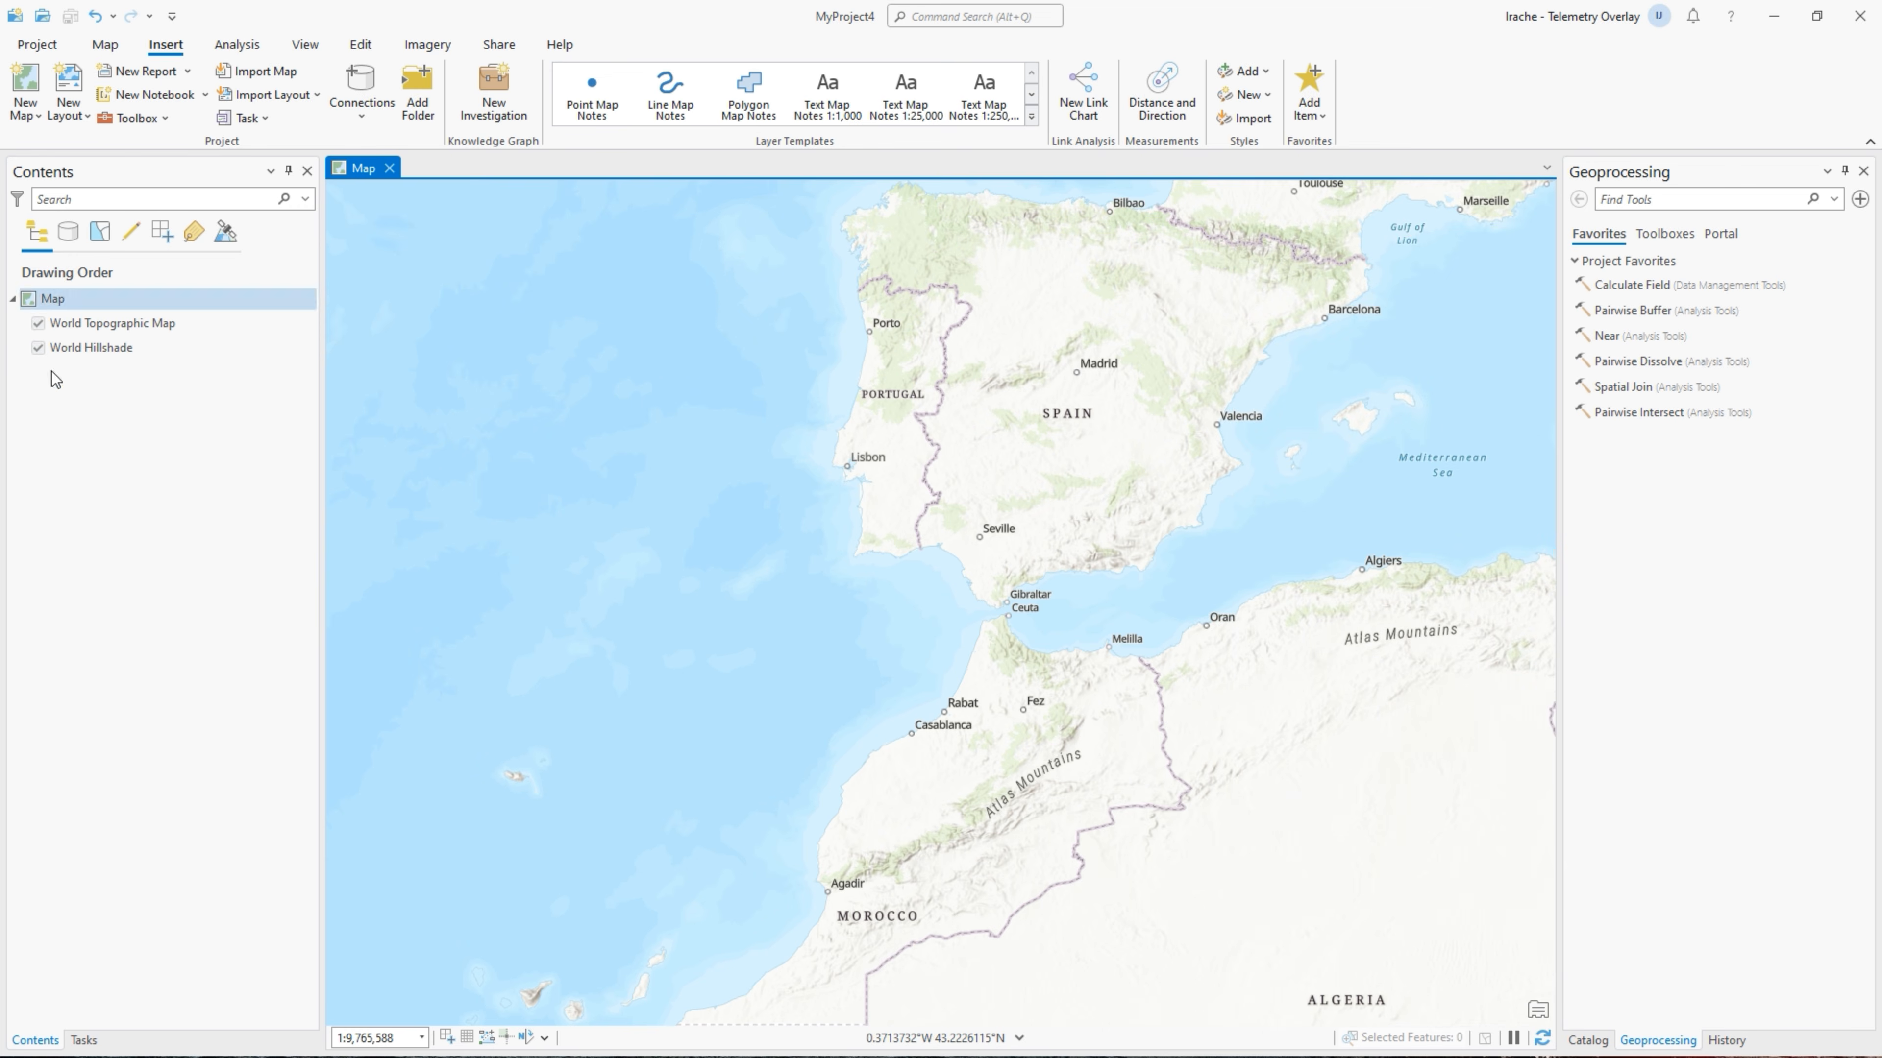
# - Run XY Table To Point on GoPro/GX014959+1.csv with altitude as Z to plot the drive track
pyautogui.click(1588, 1040)
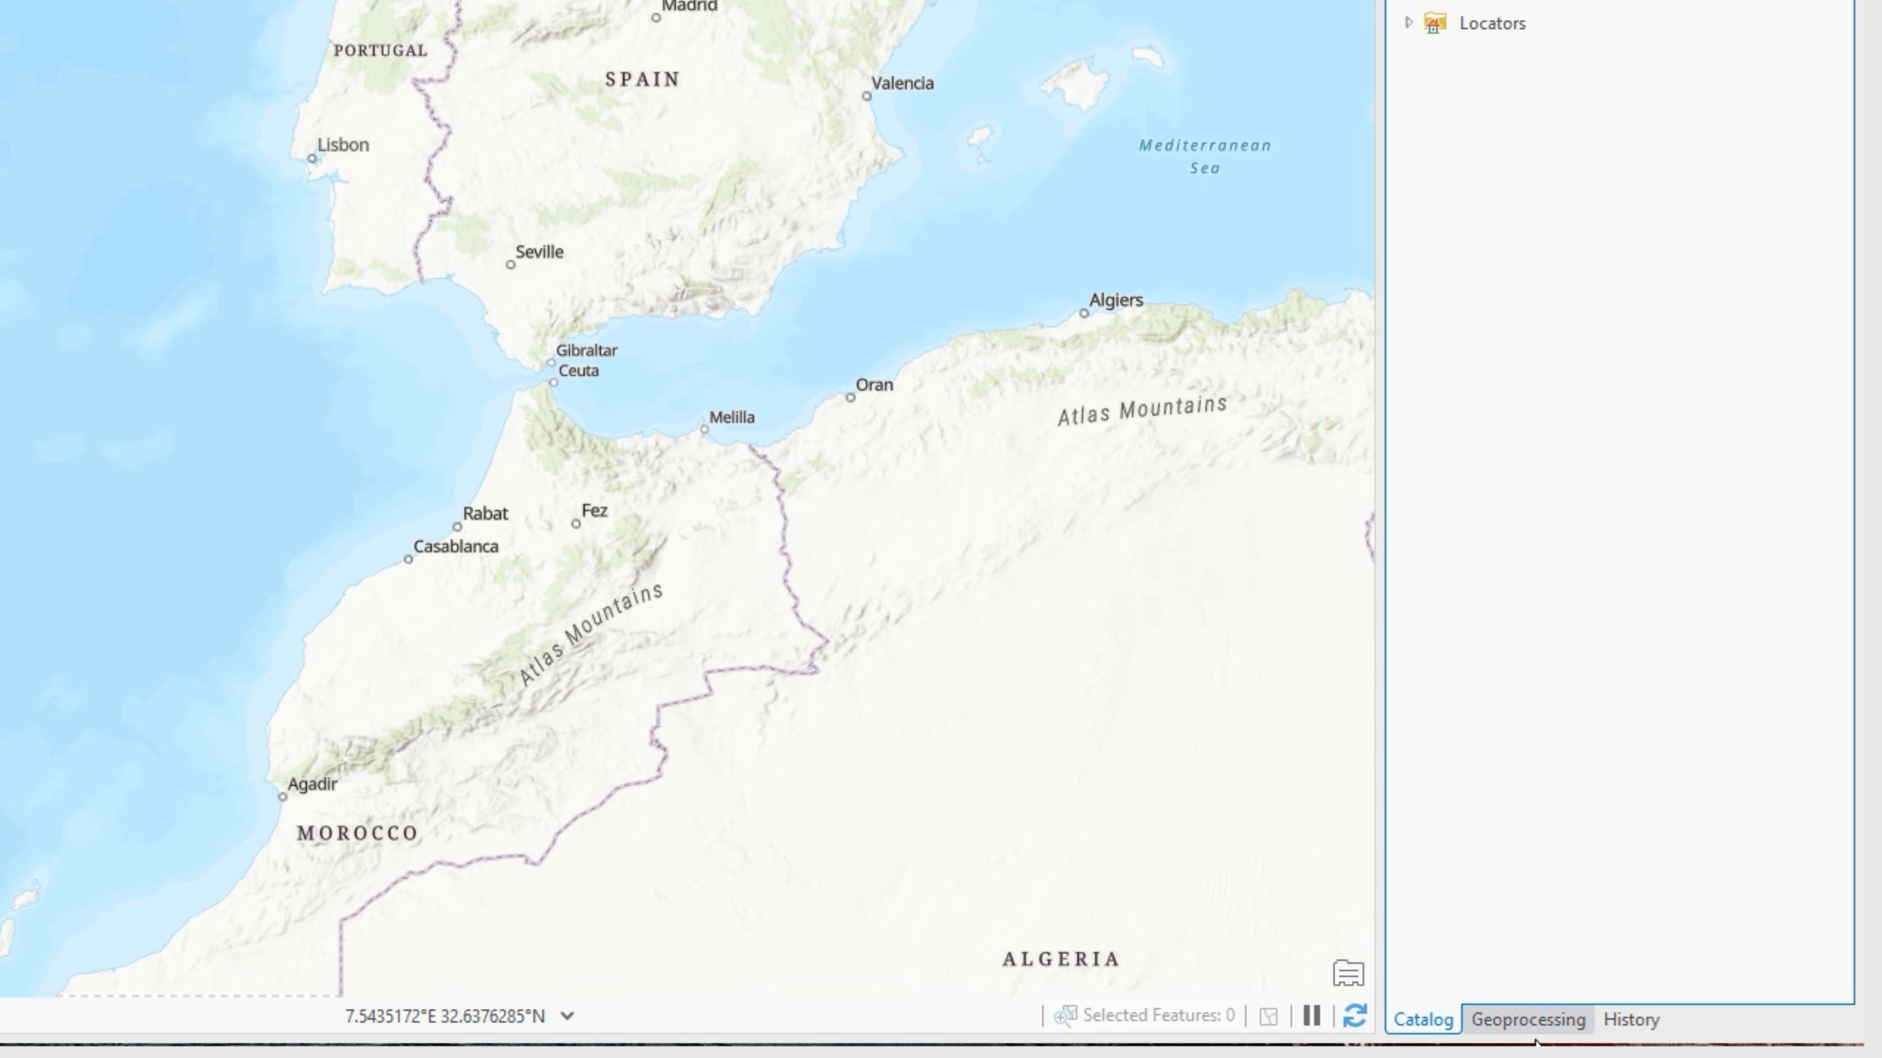
pyautogui.click(1532, 1030)
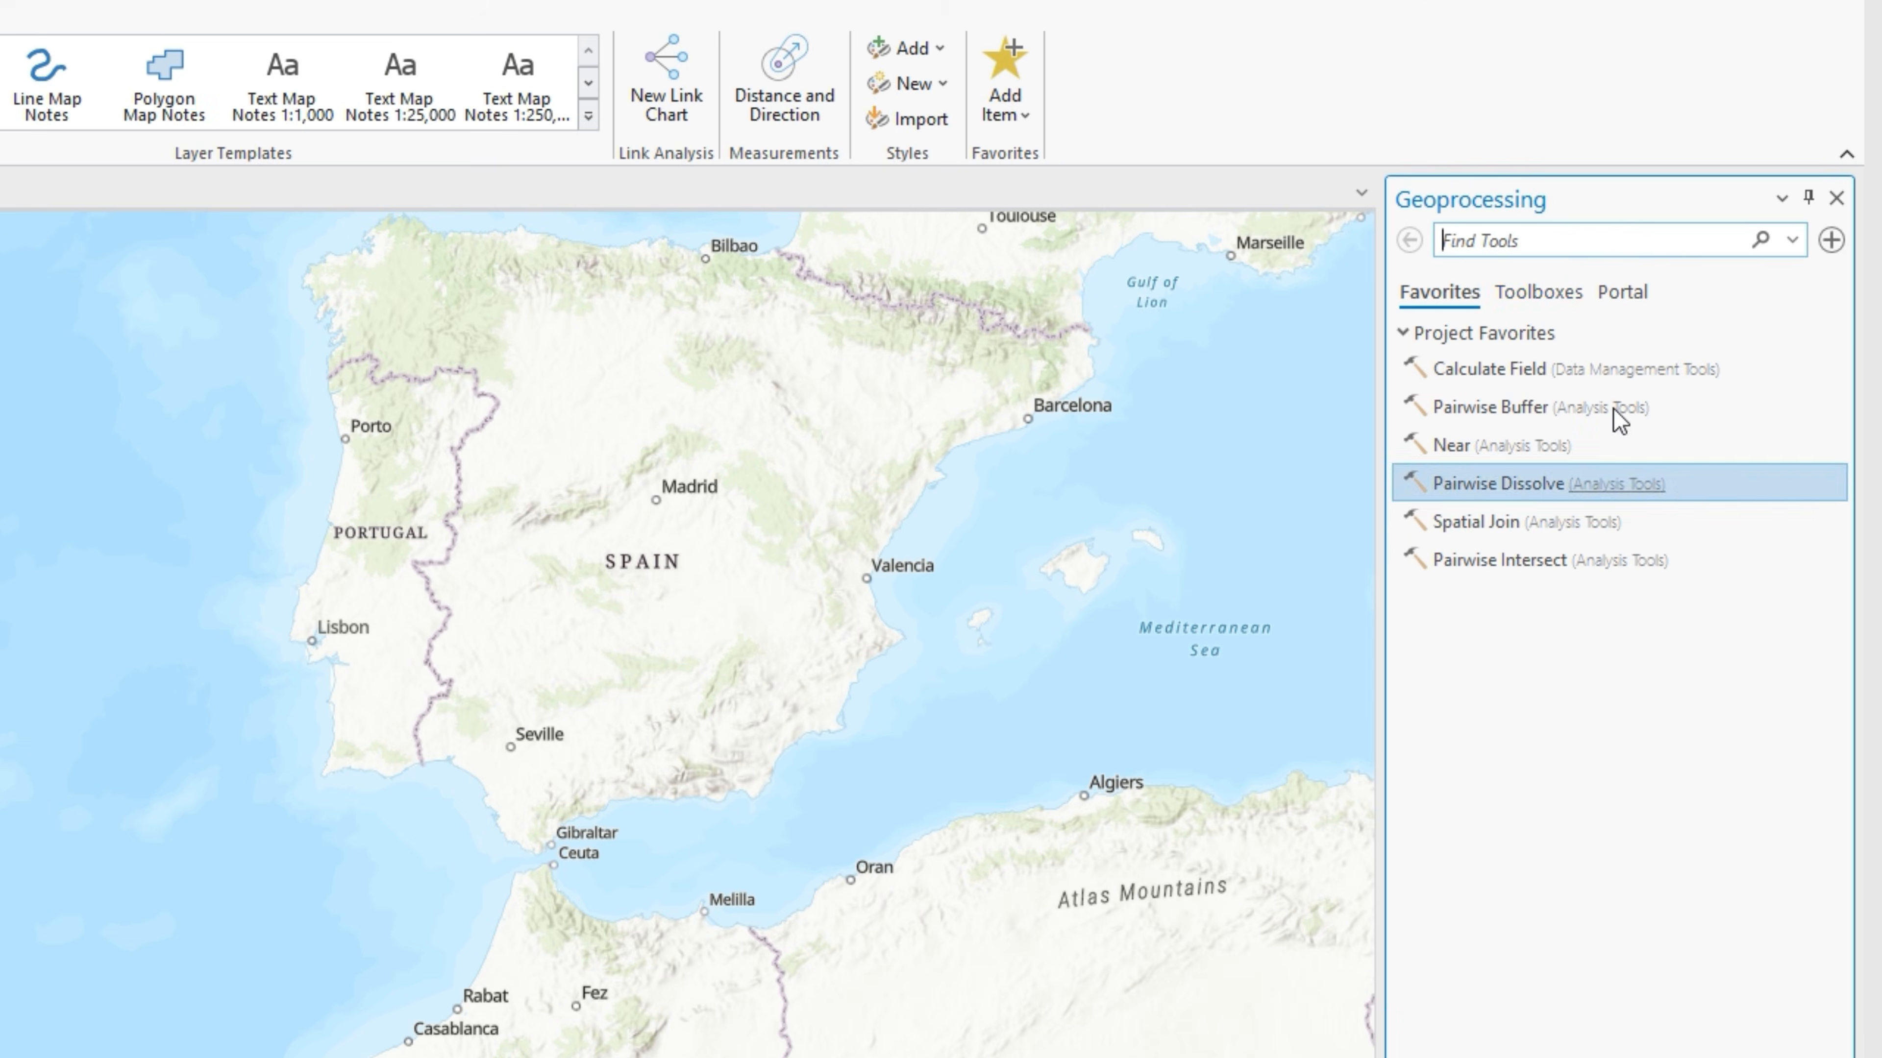
pyautogui.write('xy ta')
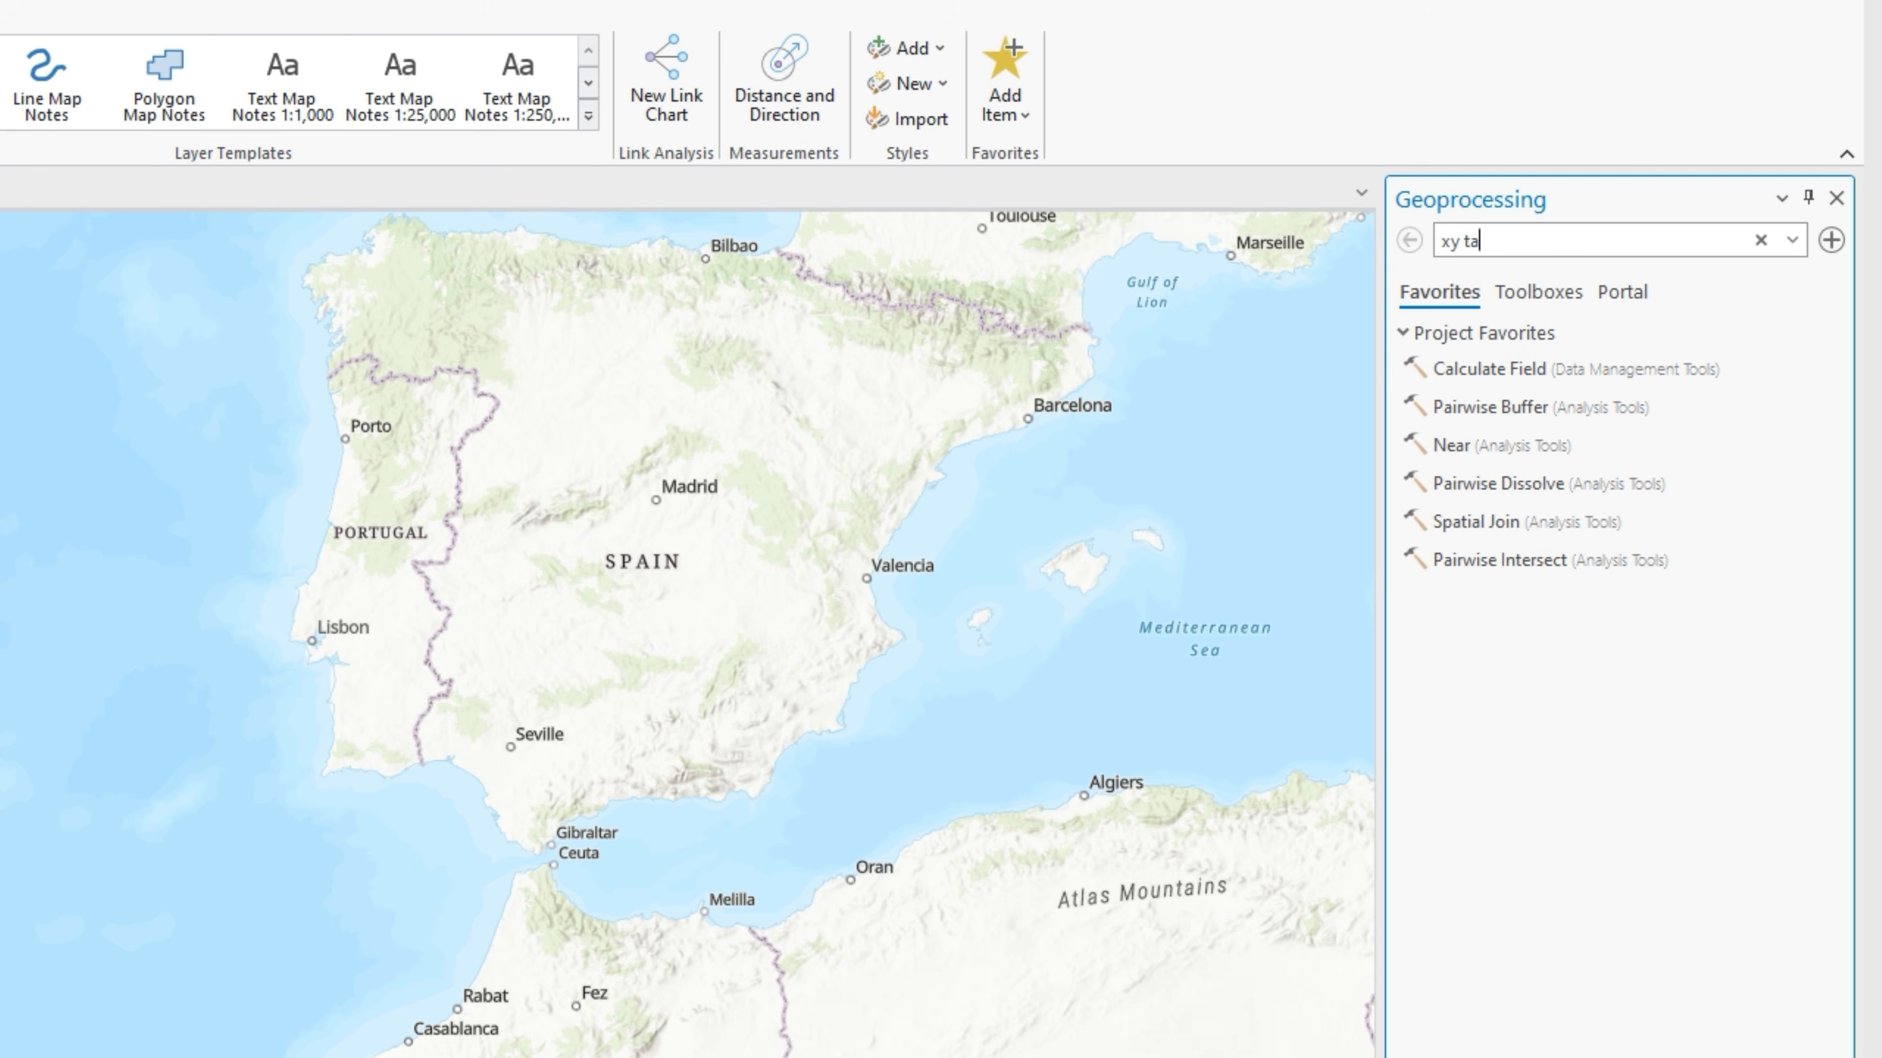
pyautogui.click(1641, 337)
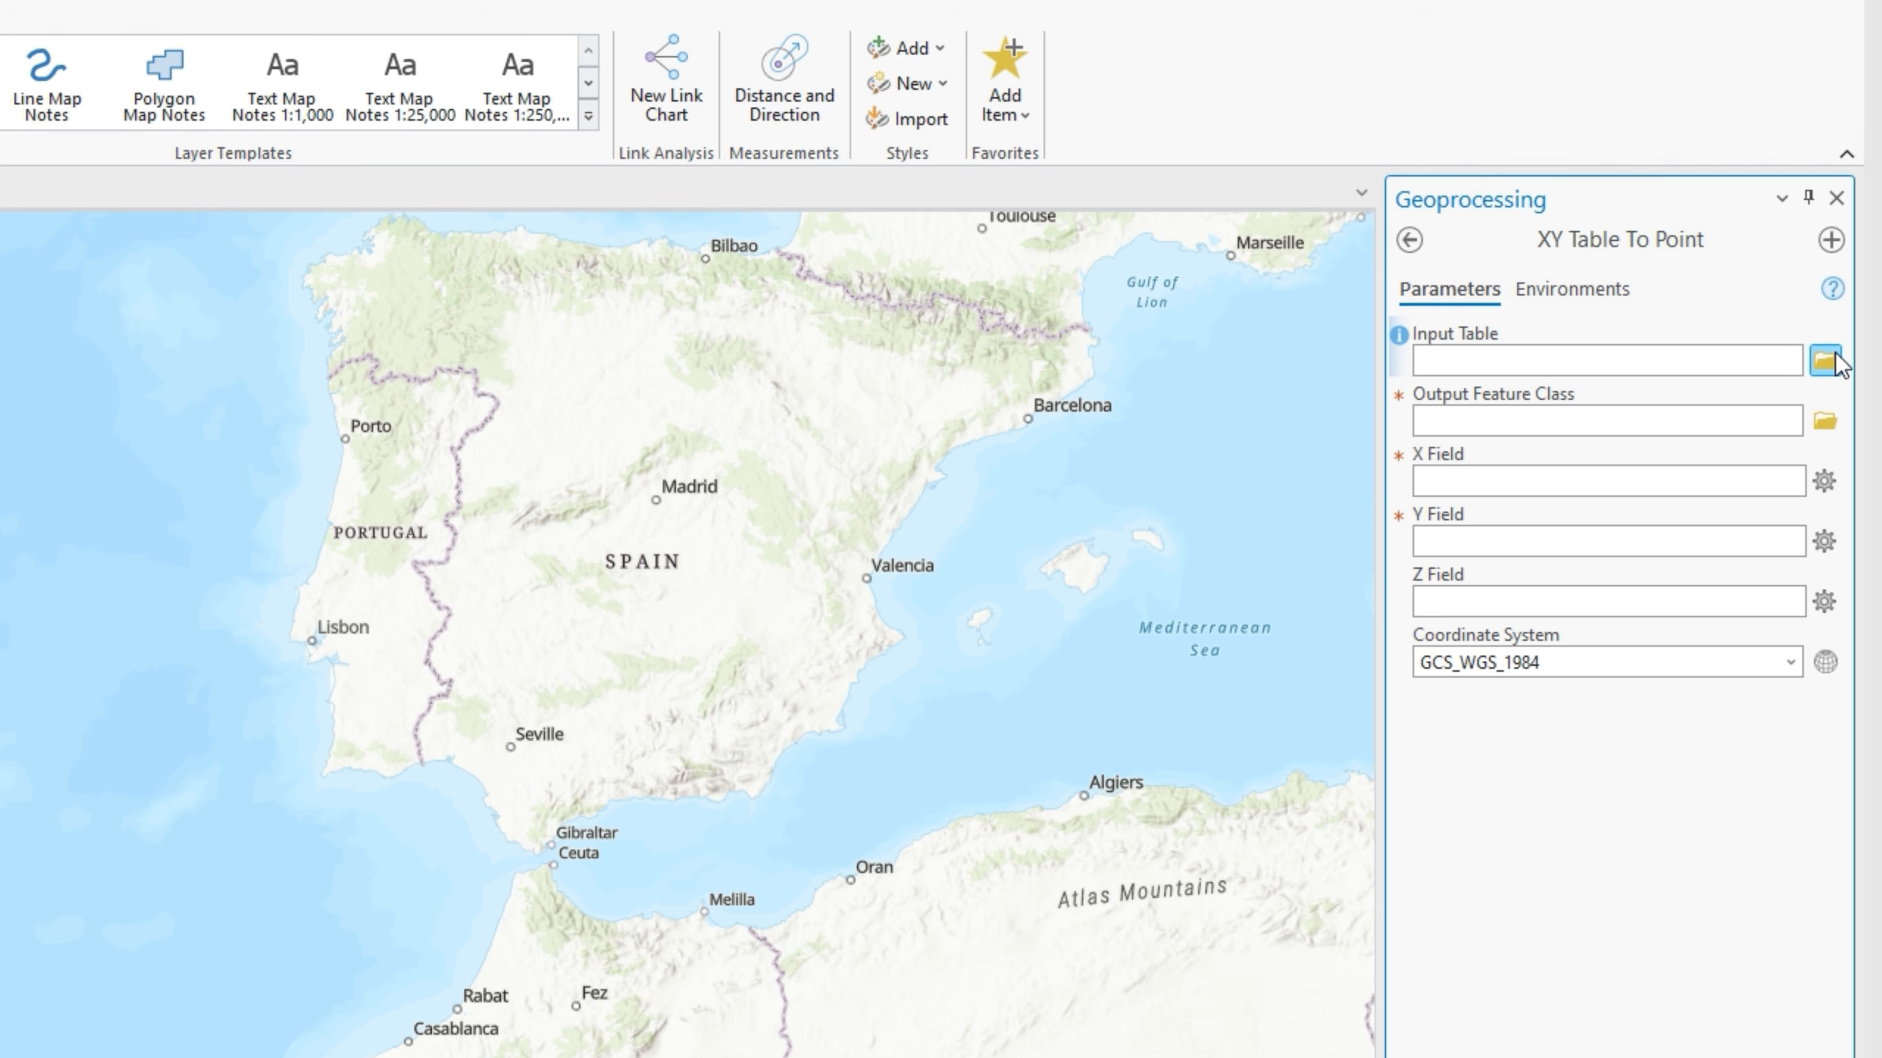
pyautogui.click(1840, 363)
pyautogui.doubleClick(727, 435)
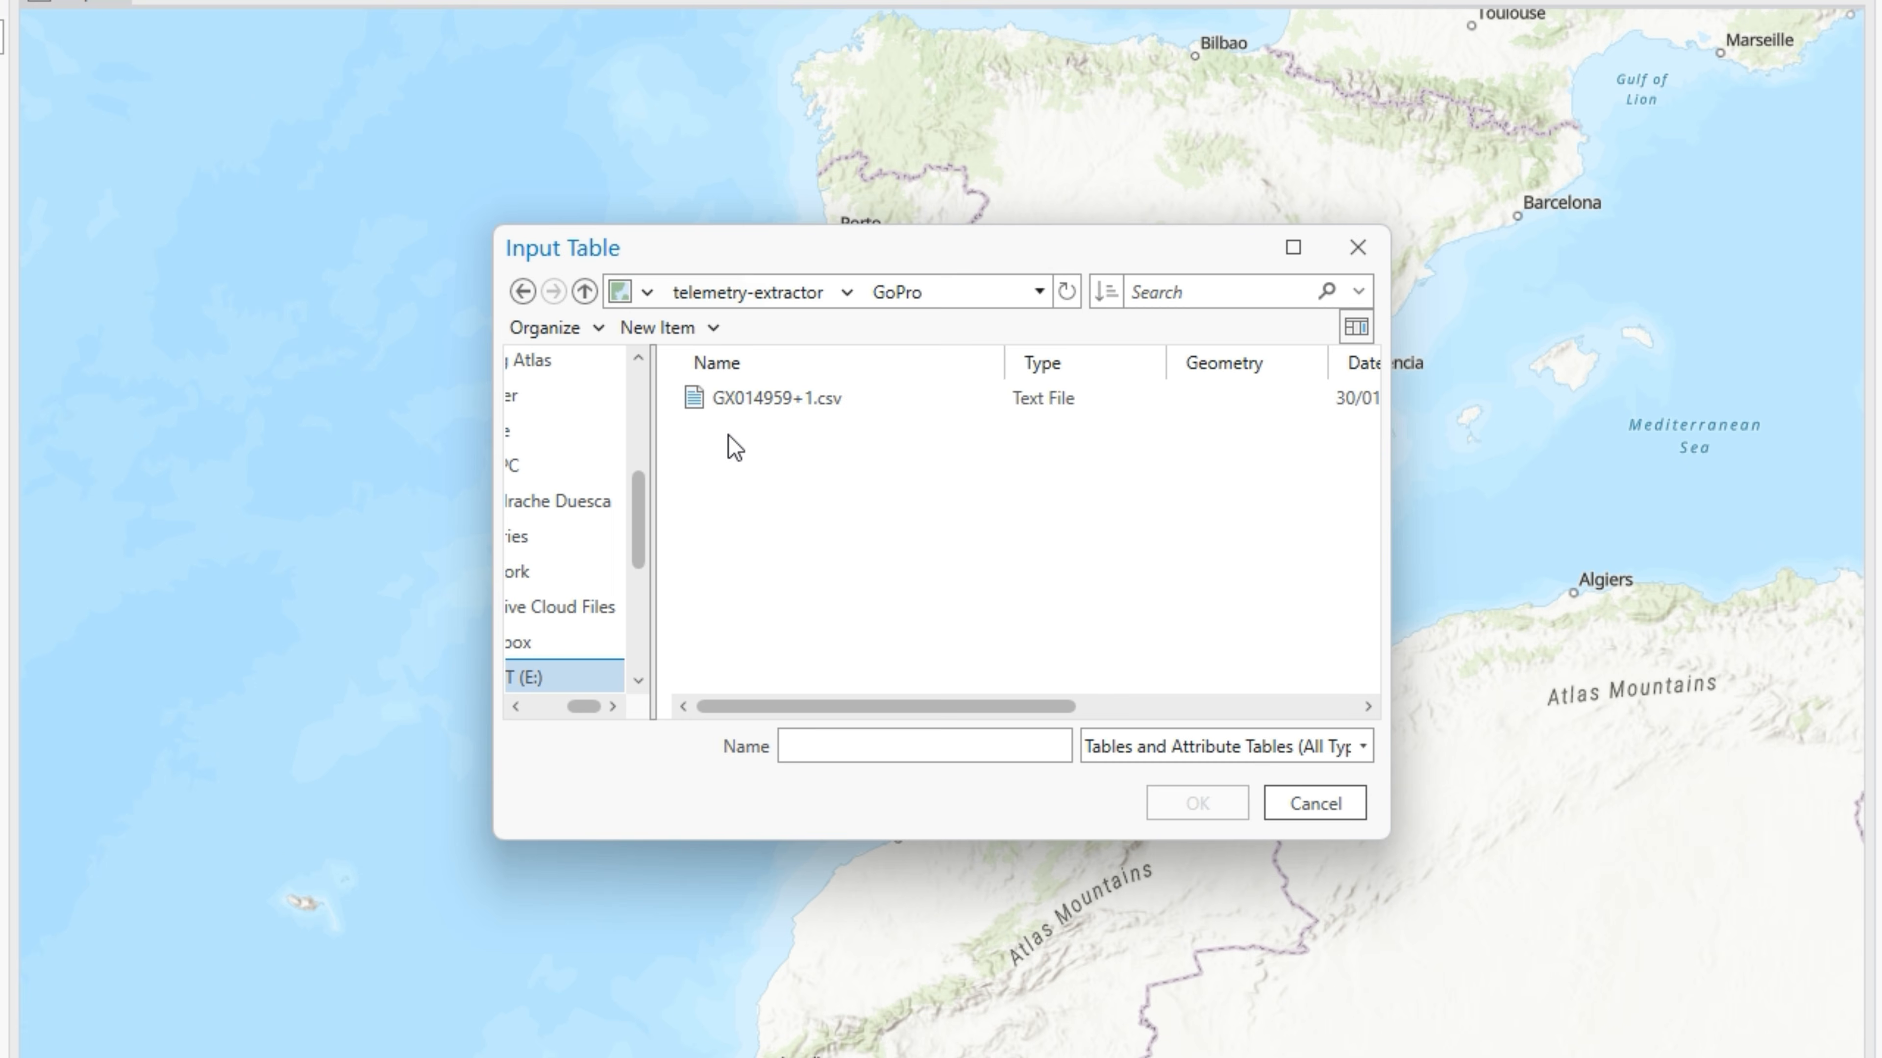
pyautogui.click(763, 400)
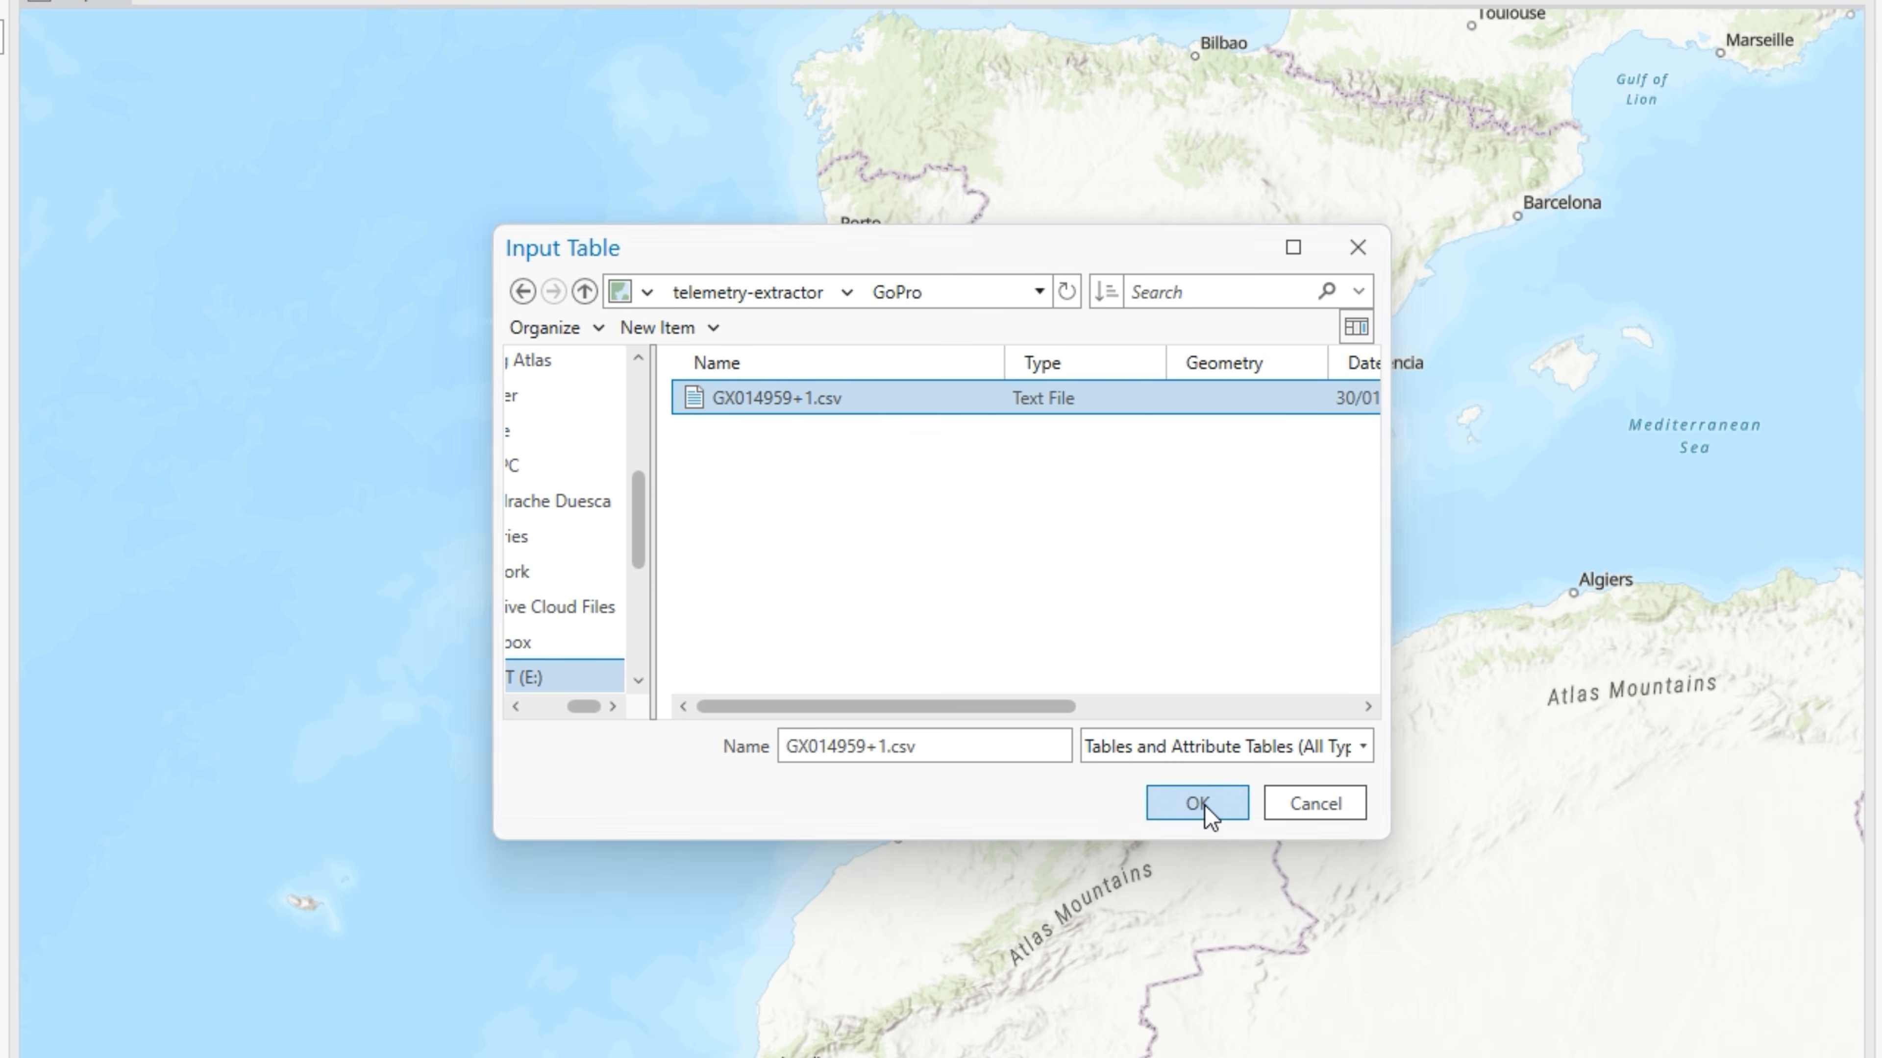
pyautogui.click(1197, 804)
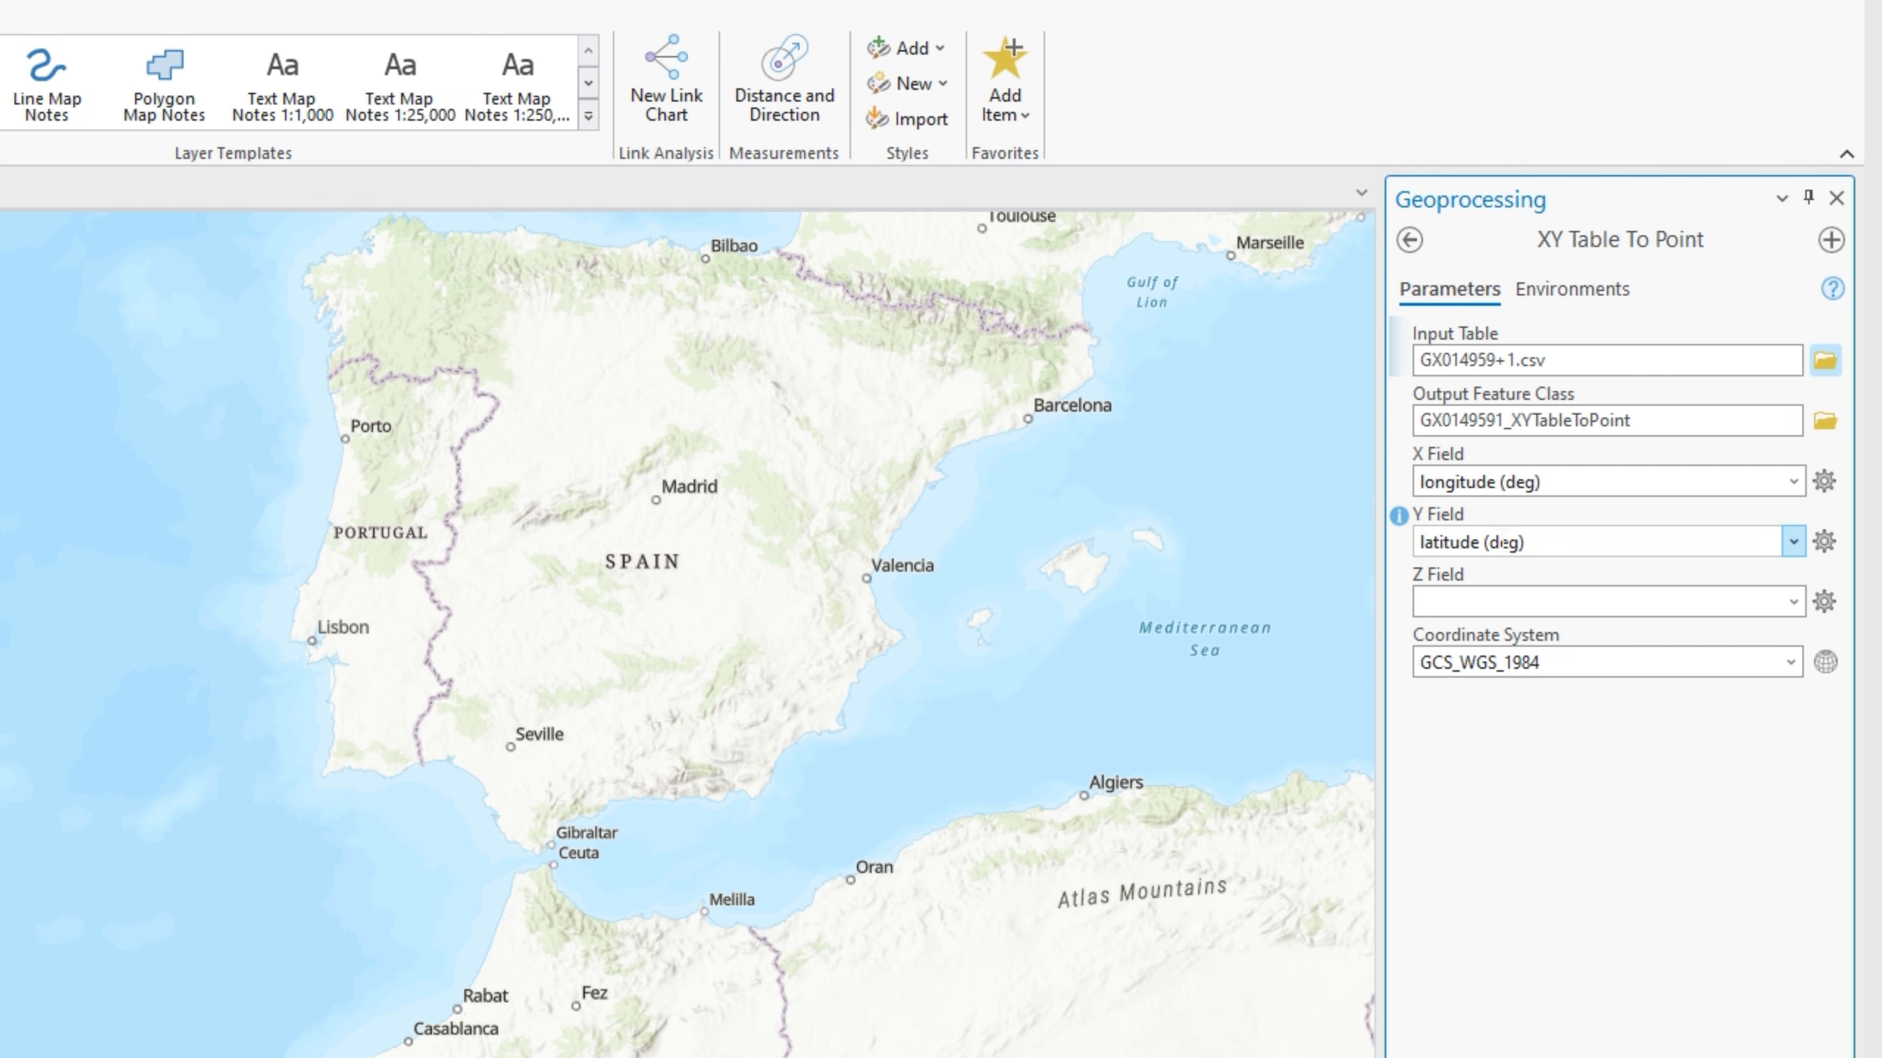
pyautogui.click(1793, 602)
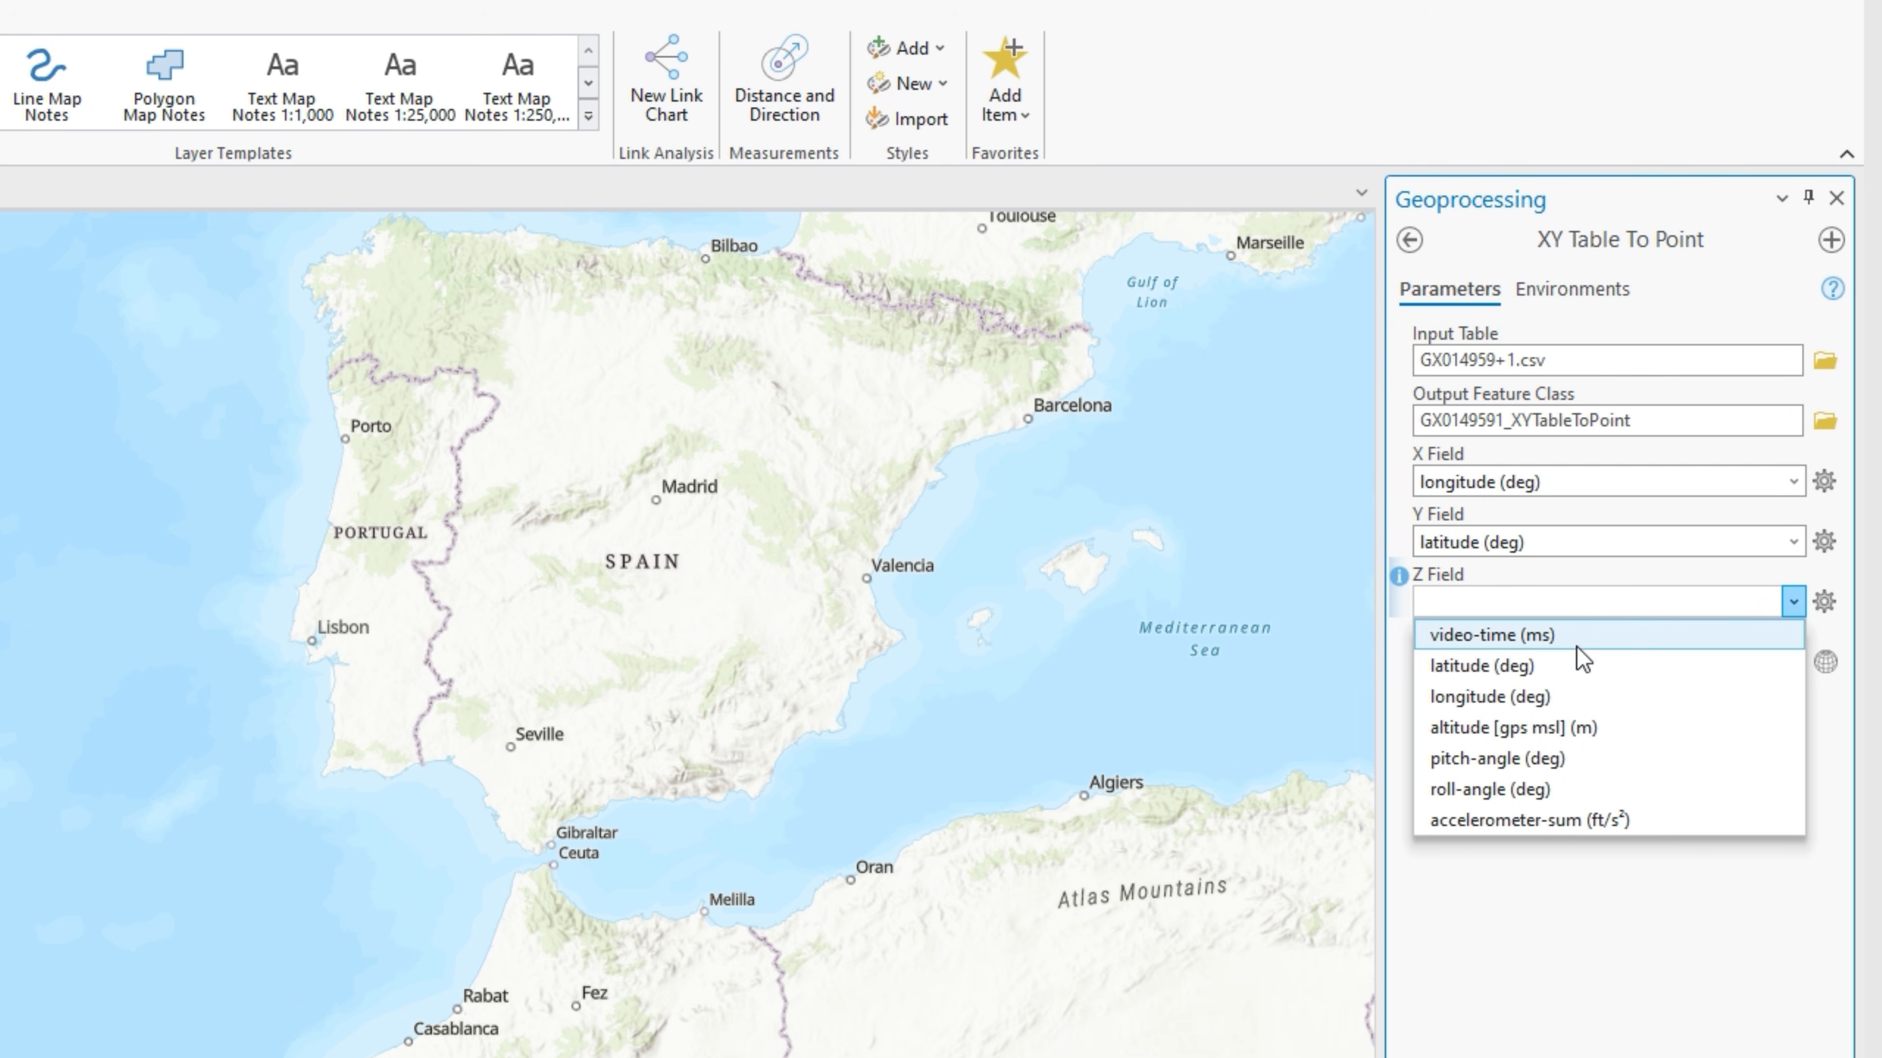
pyautogui.click(1544, 723)
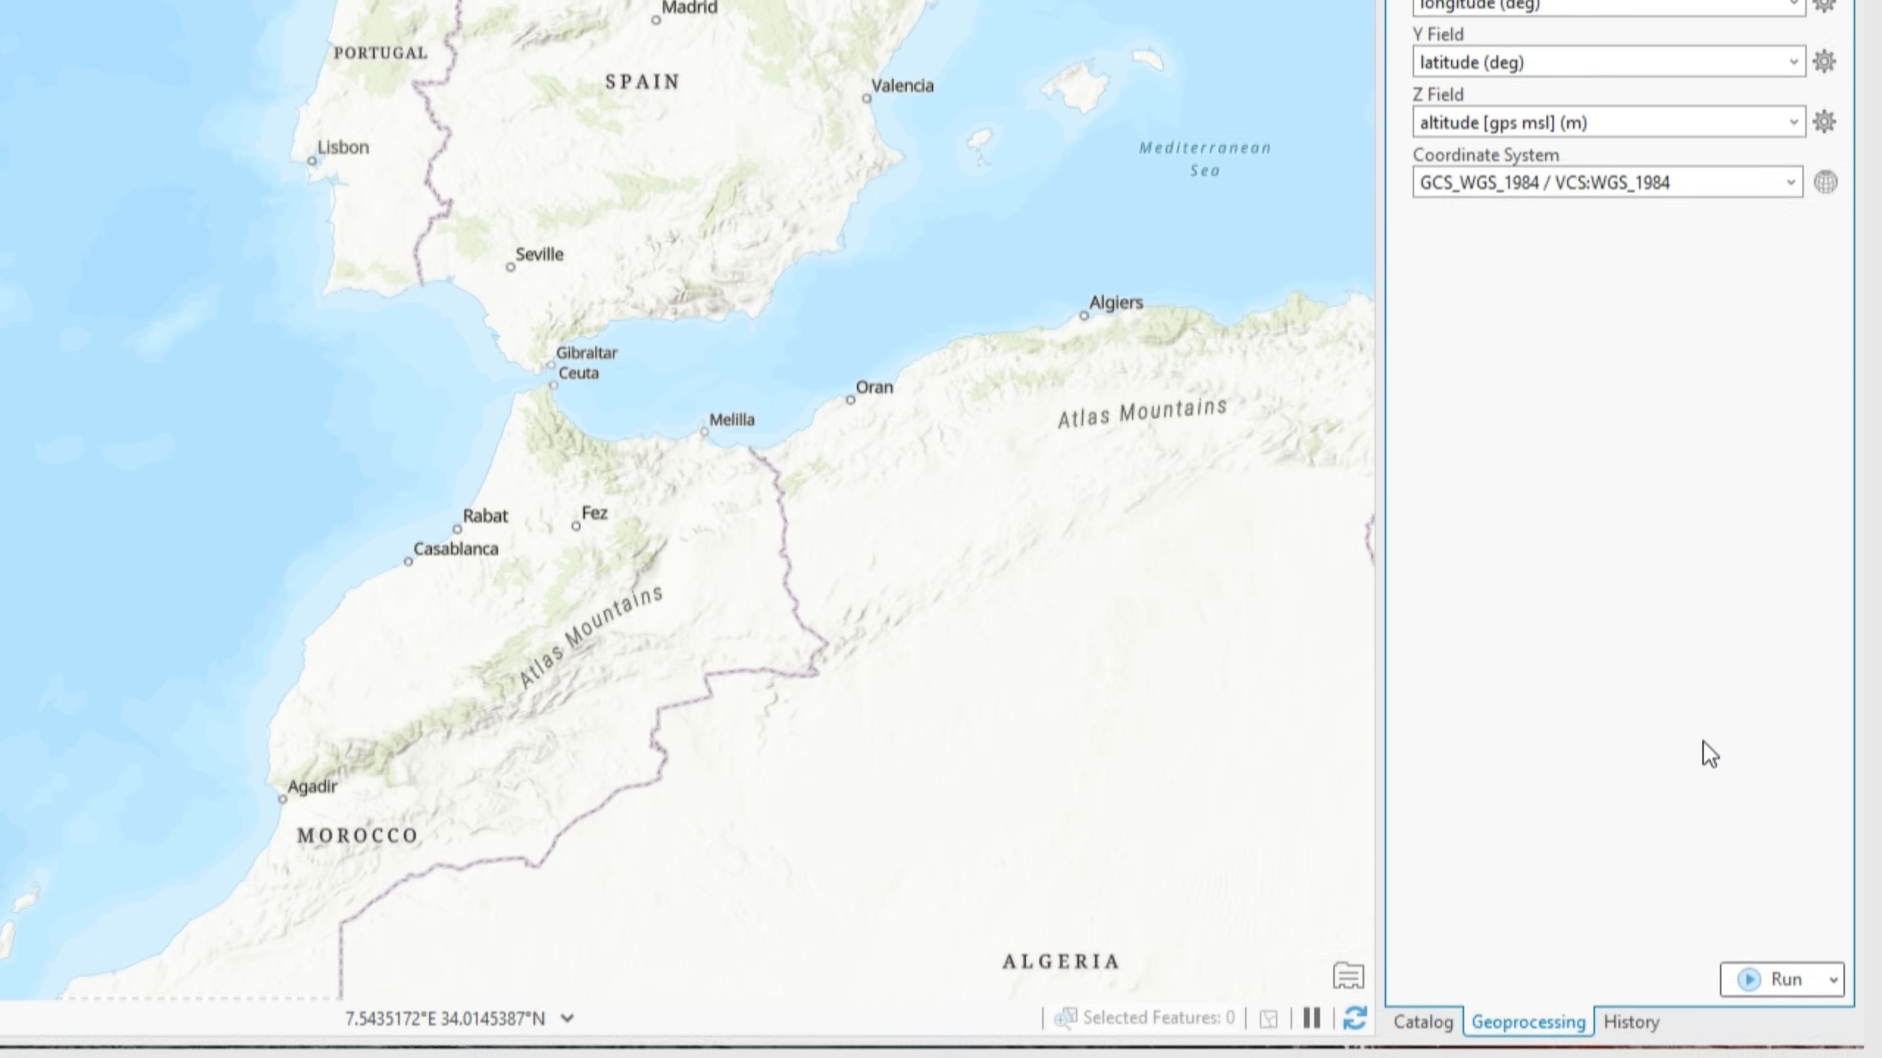
pyautogui.click(1782, 977)
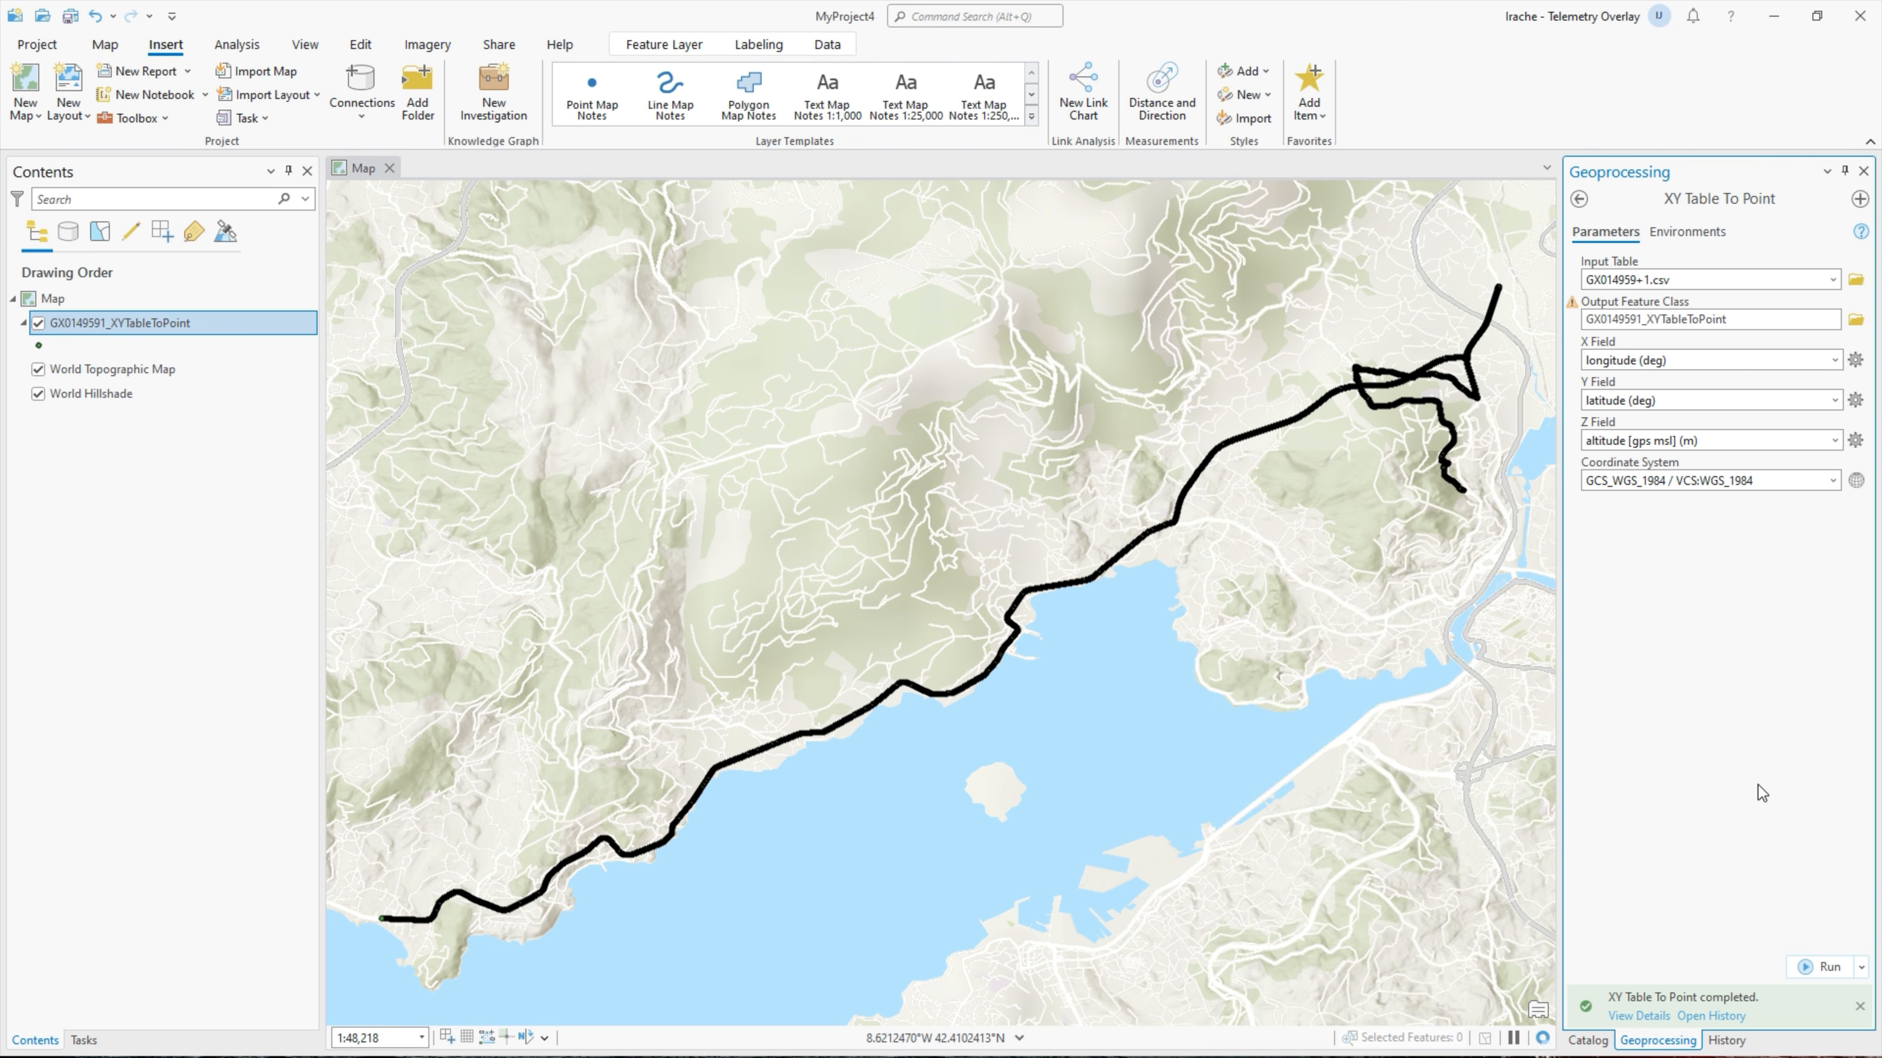
pyautogui.scroll(10, 1240, 489)
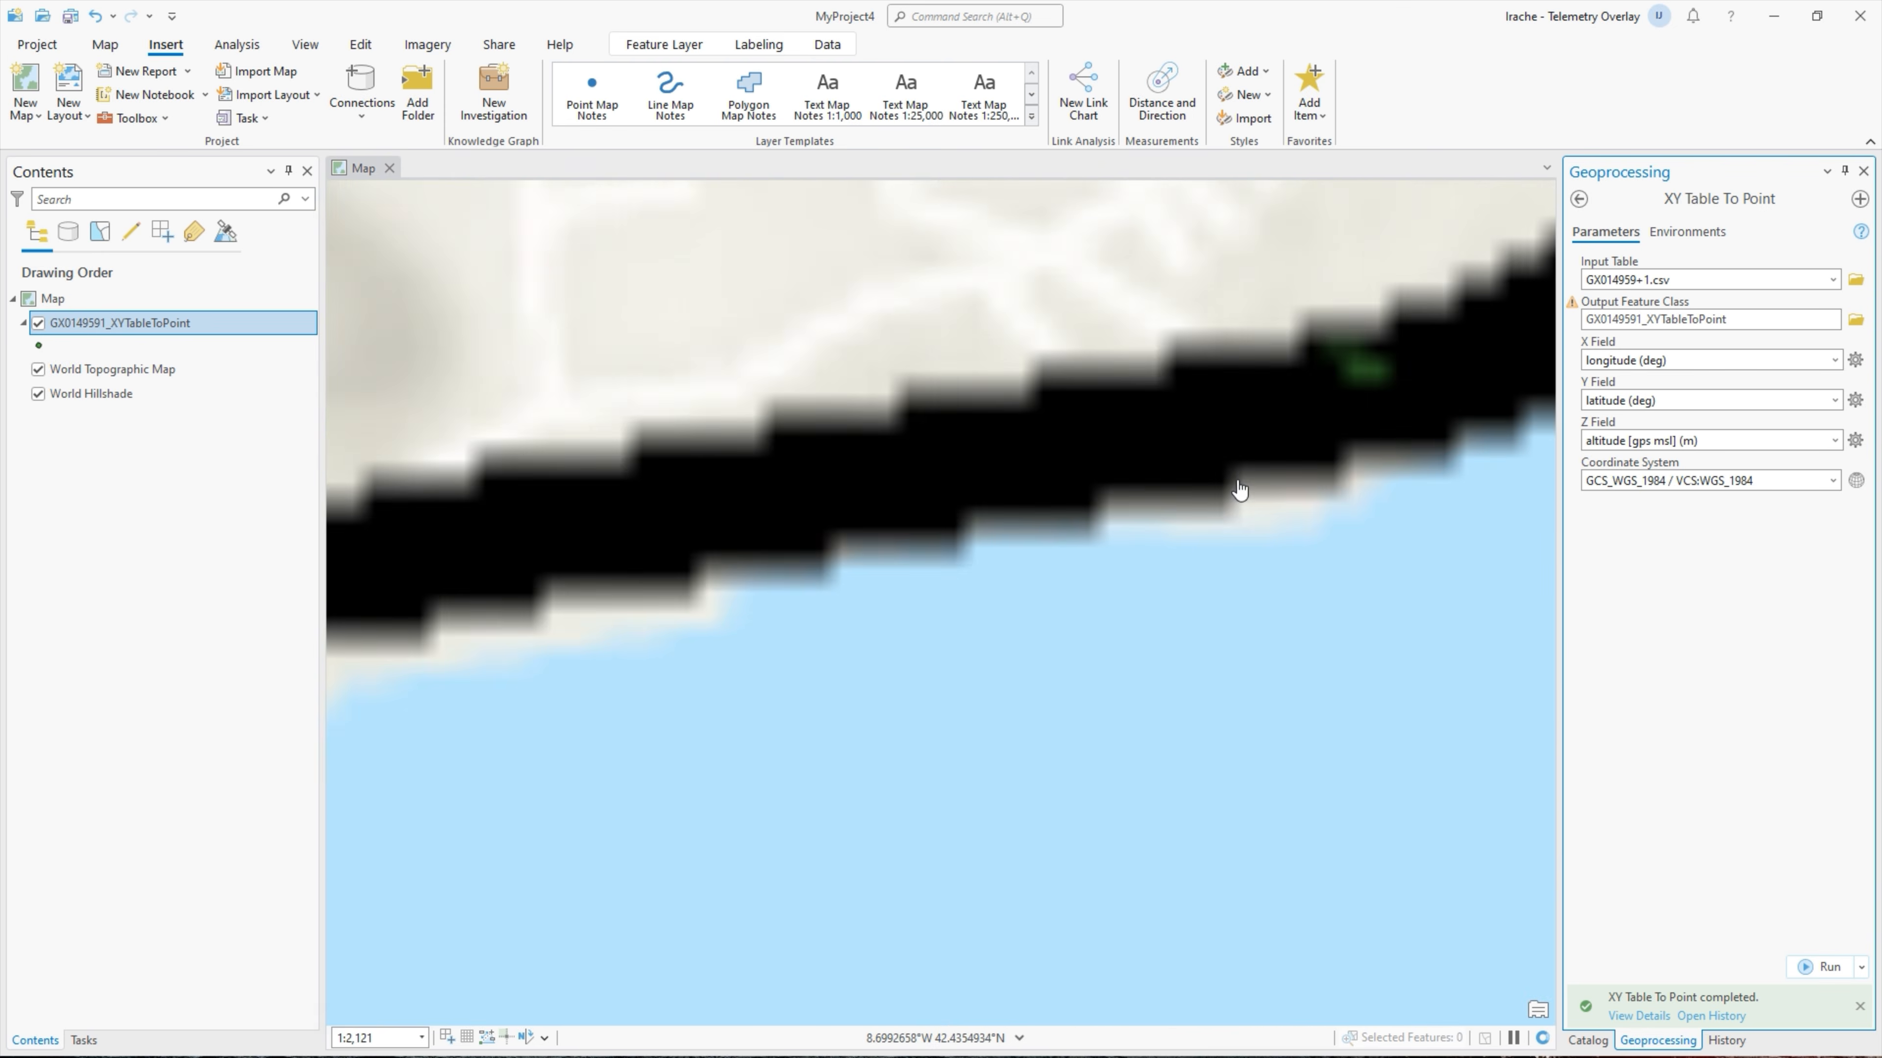
pyautogui.scroll(4, 1213, 458)
pyautogui.click(1159, 457)
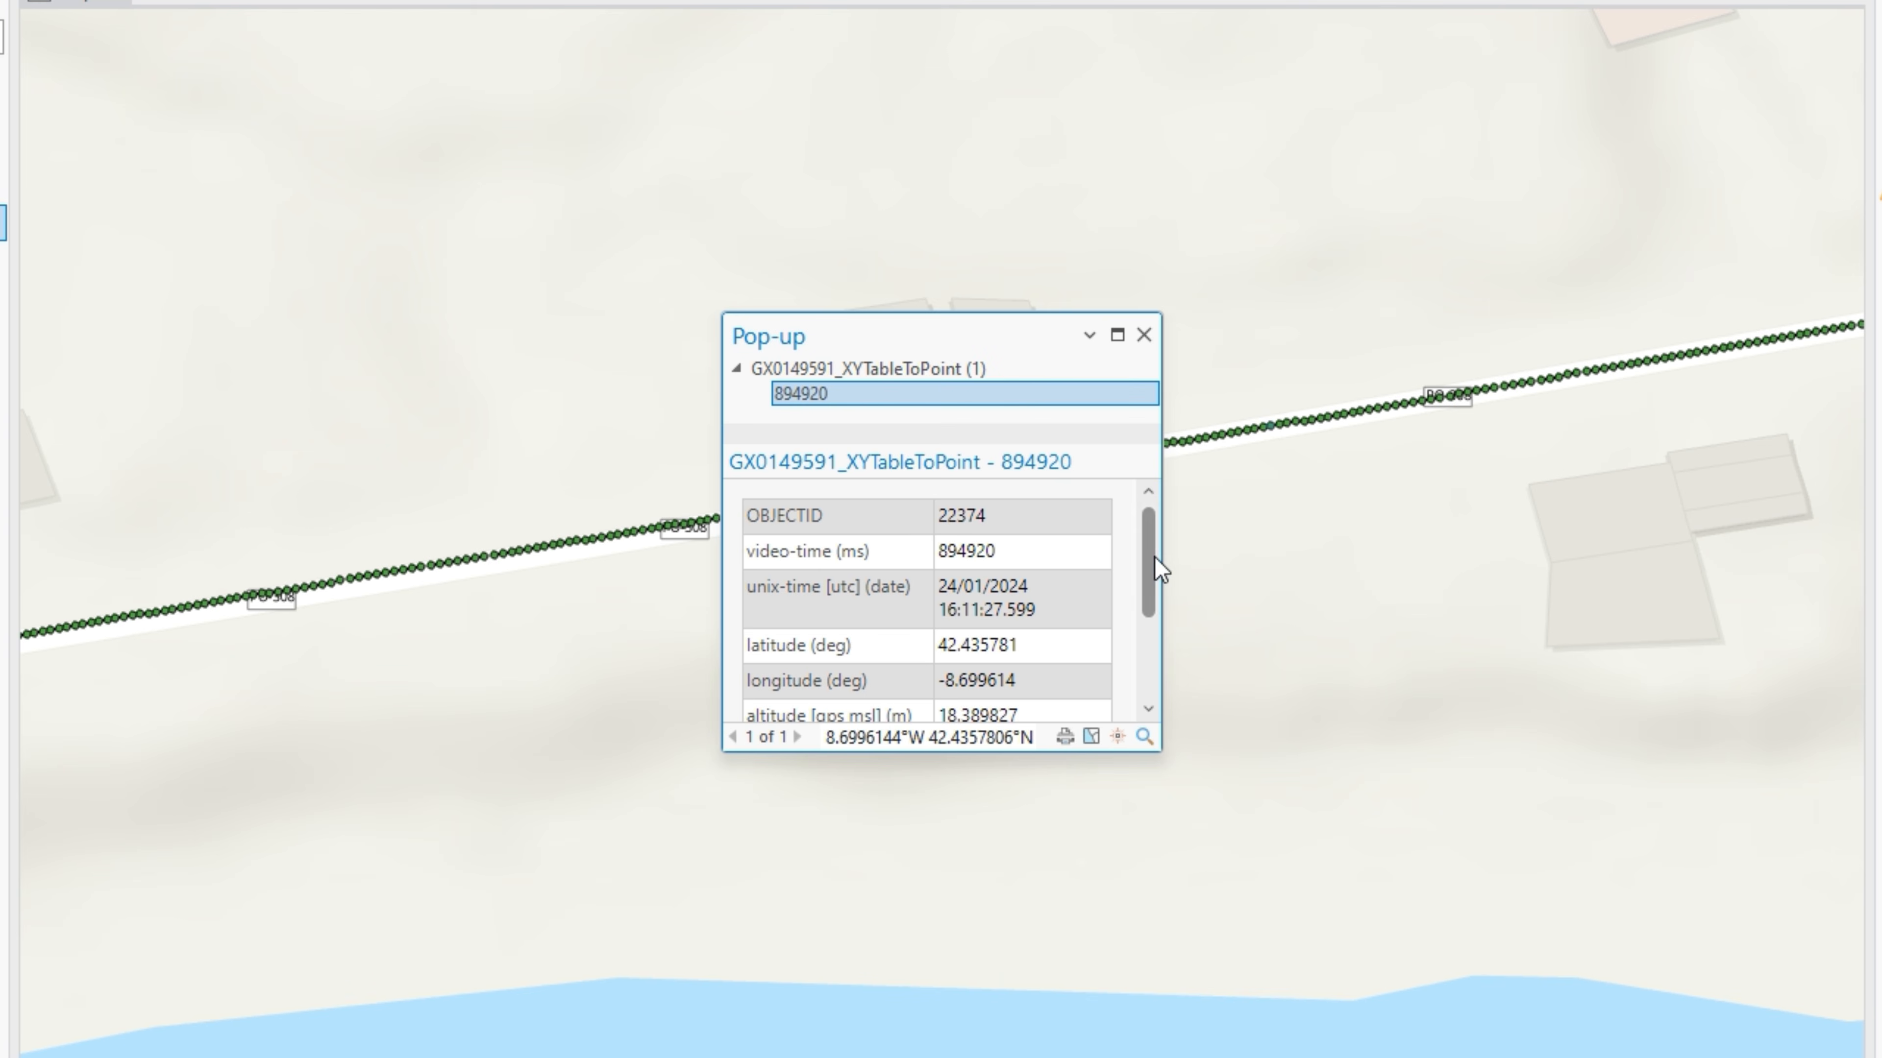
pyautogui.moveTo(1153, 561); pyautogui.dragTo(1143, 522)
pyautogui.click(1147, 335)
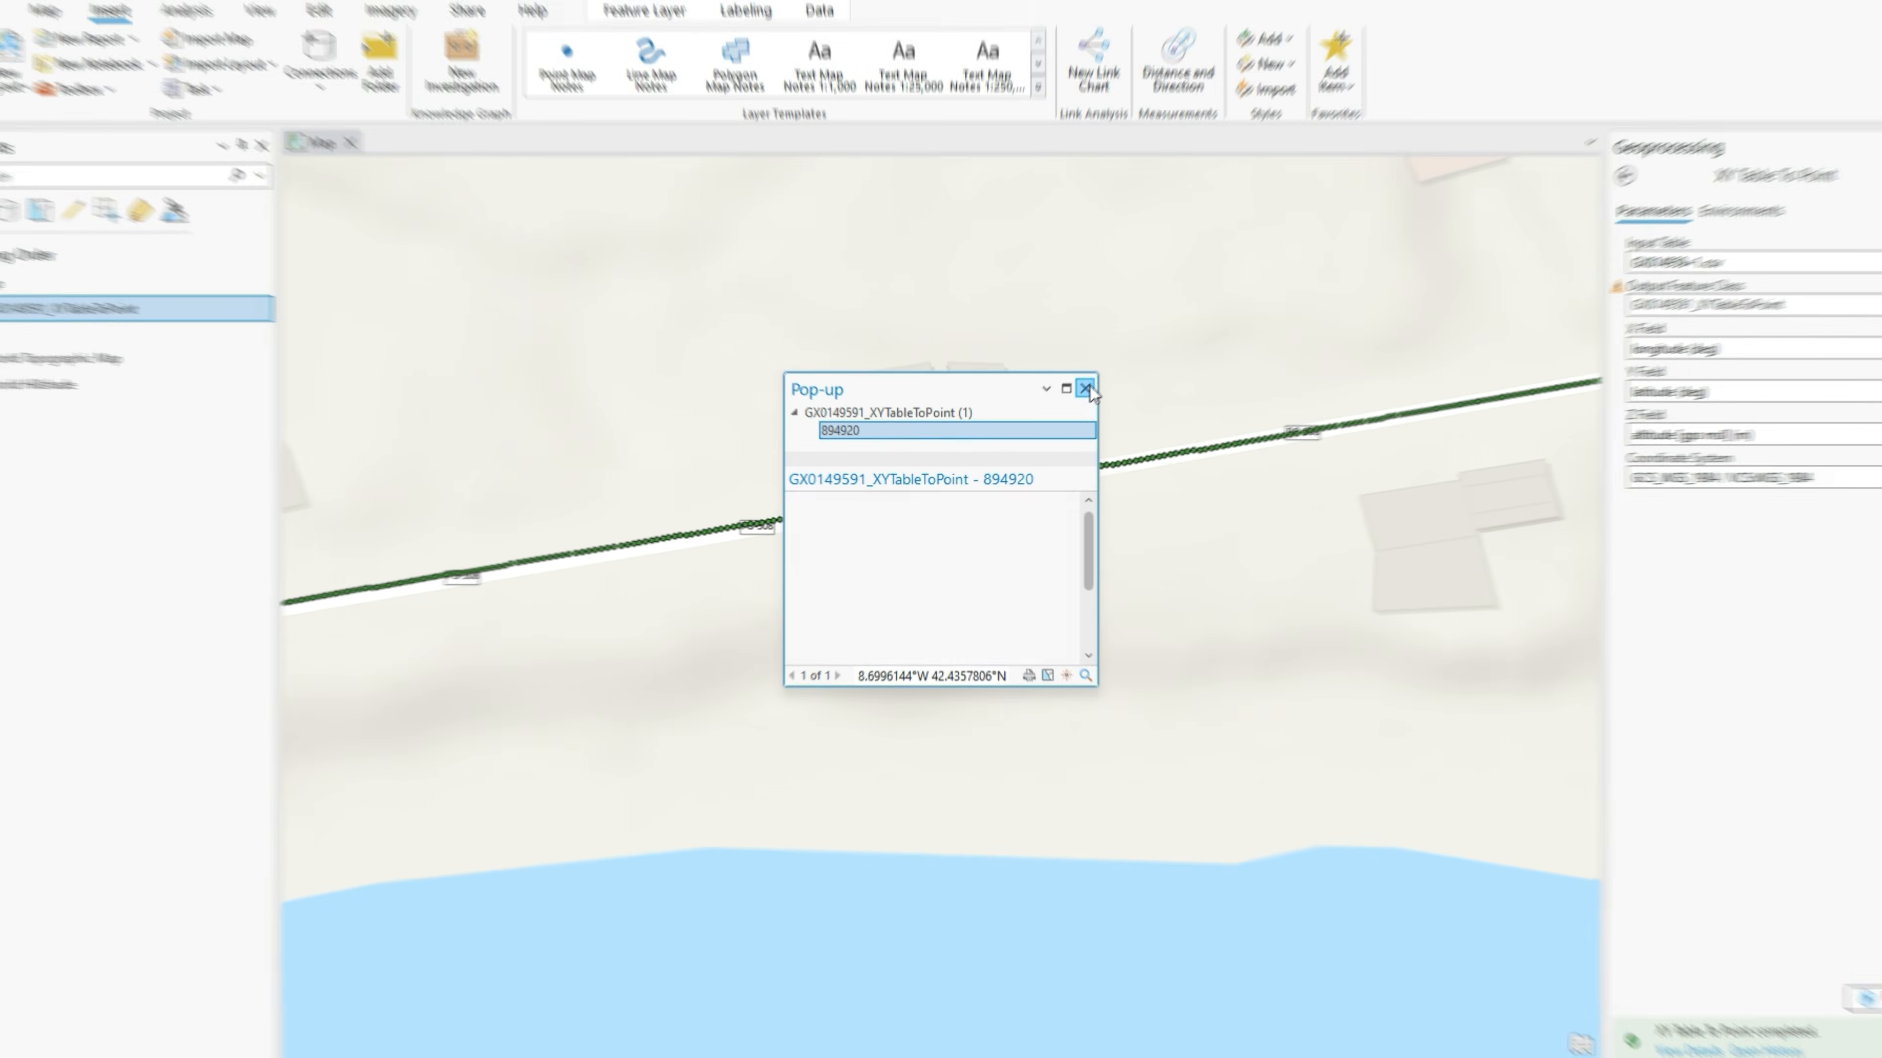
pyautogui.scroll(-6, 1004, 495)
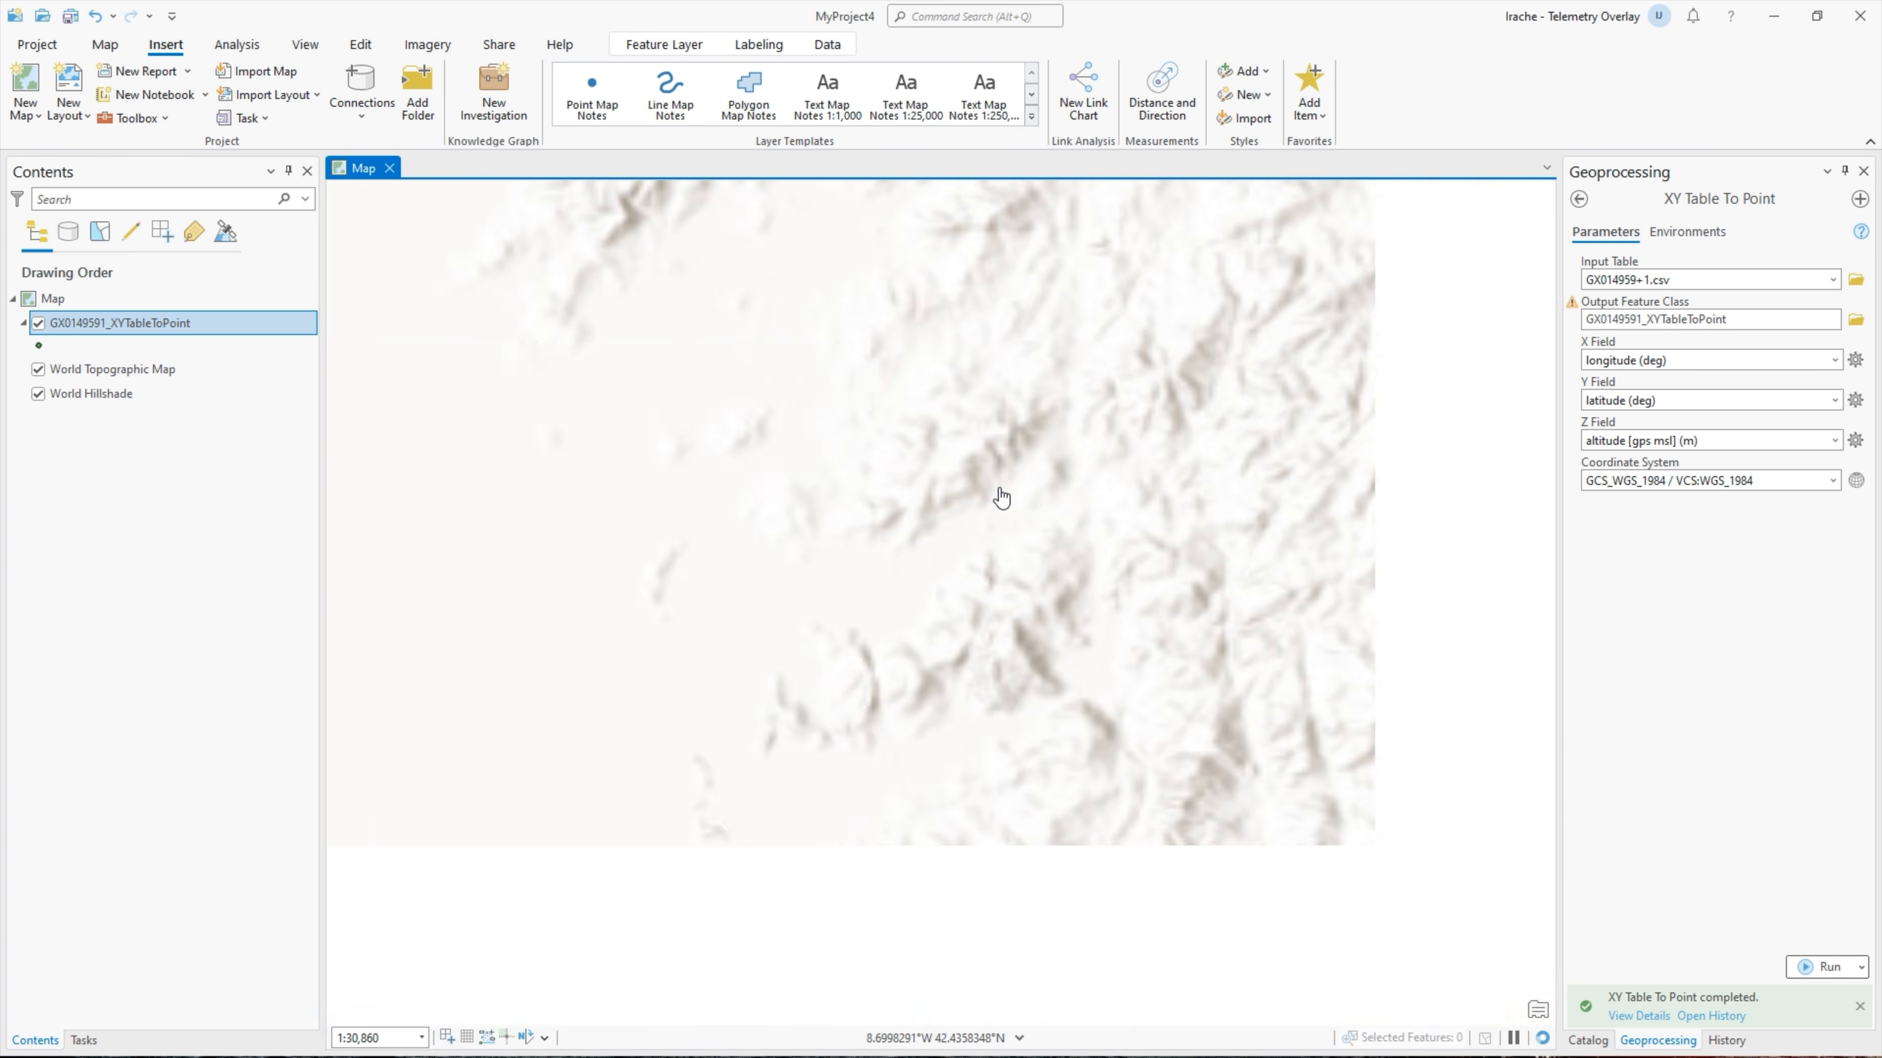
pyautogui.scroll(-5, 1001, 496)
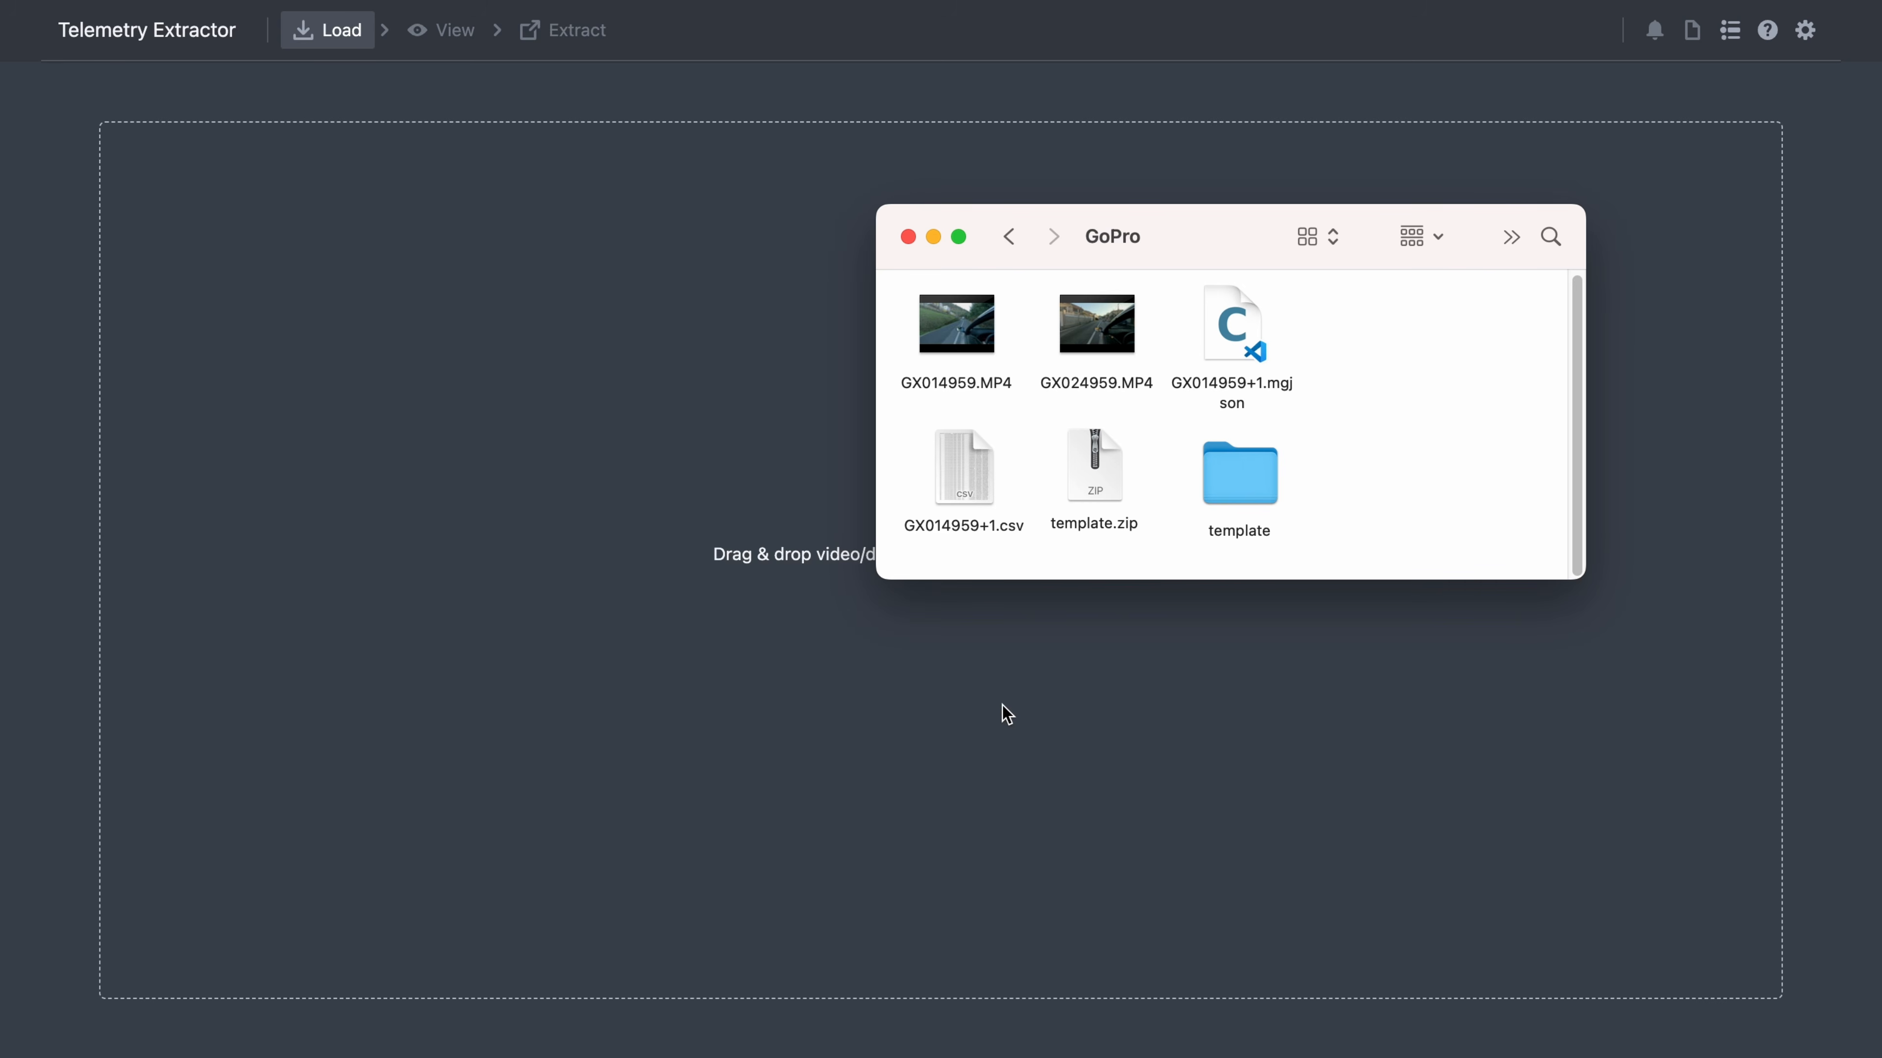
# - Go back to telemetry-extractor, open the Insta360 folder and select VID_20240124_183509_00_001.insv
pyautogui.click(1009, 237)
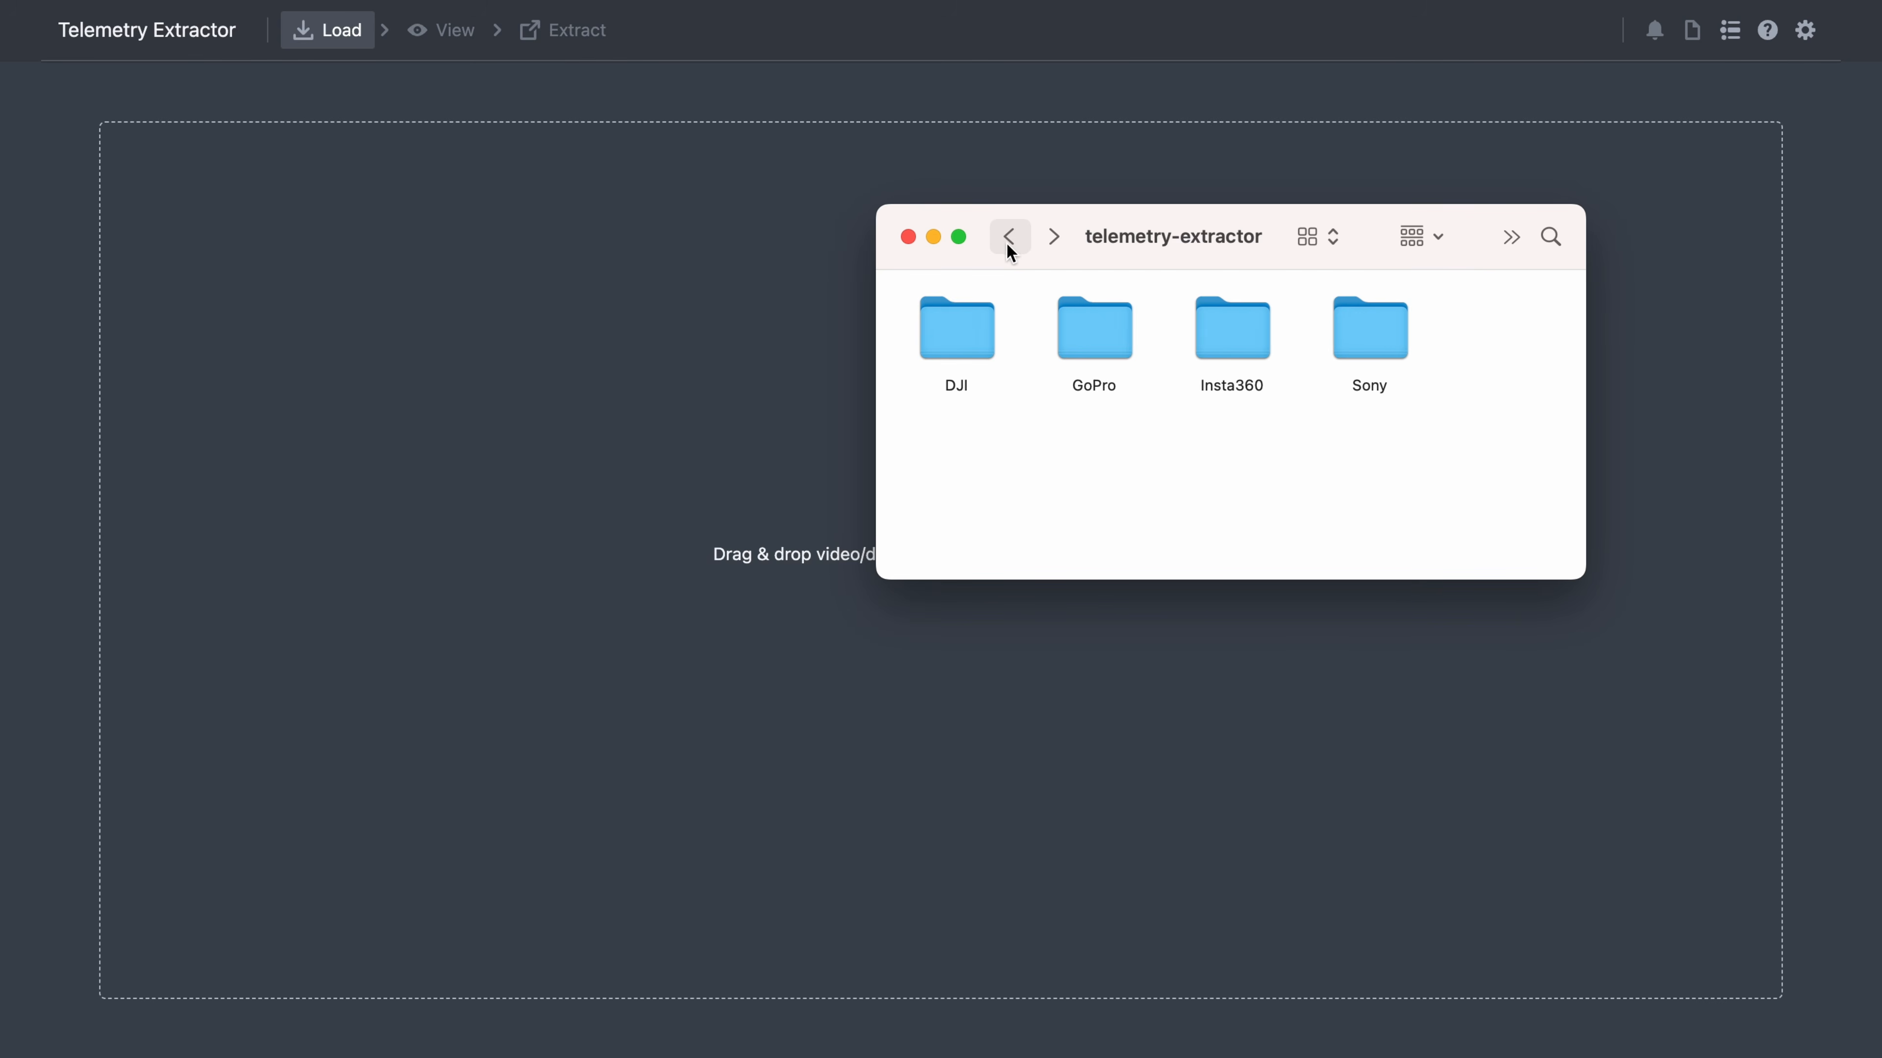
pyautogui.doubleClick(1252, 324)
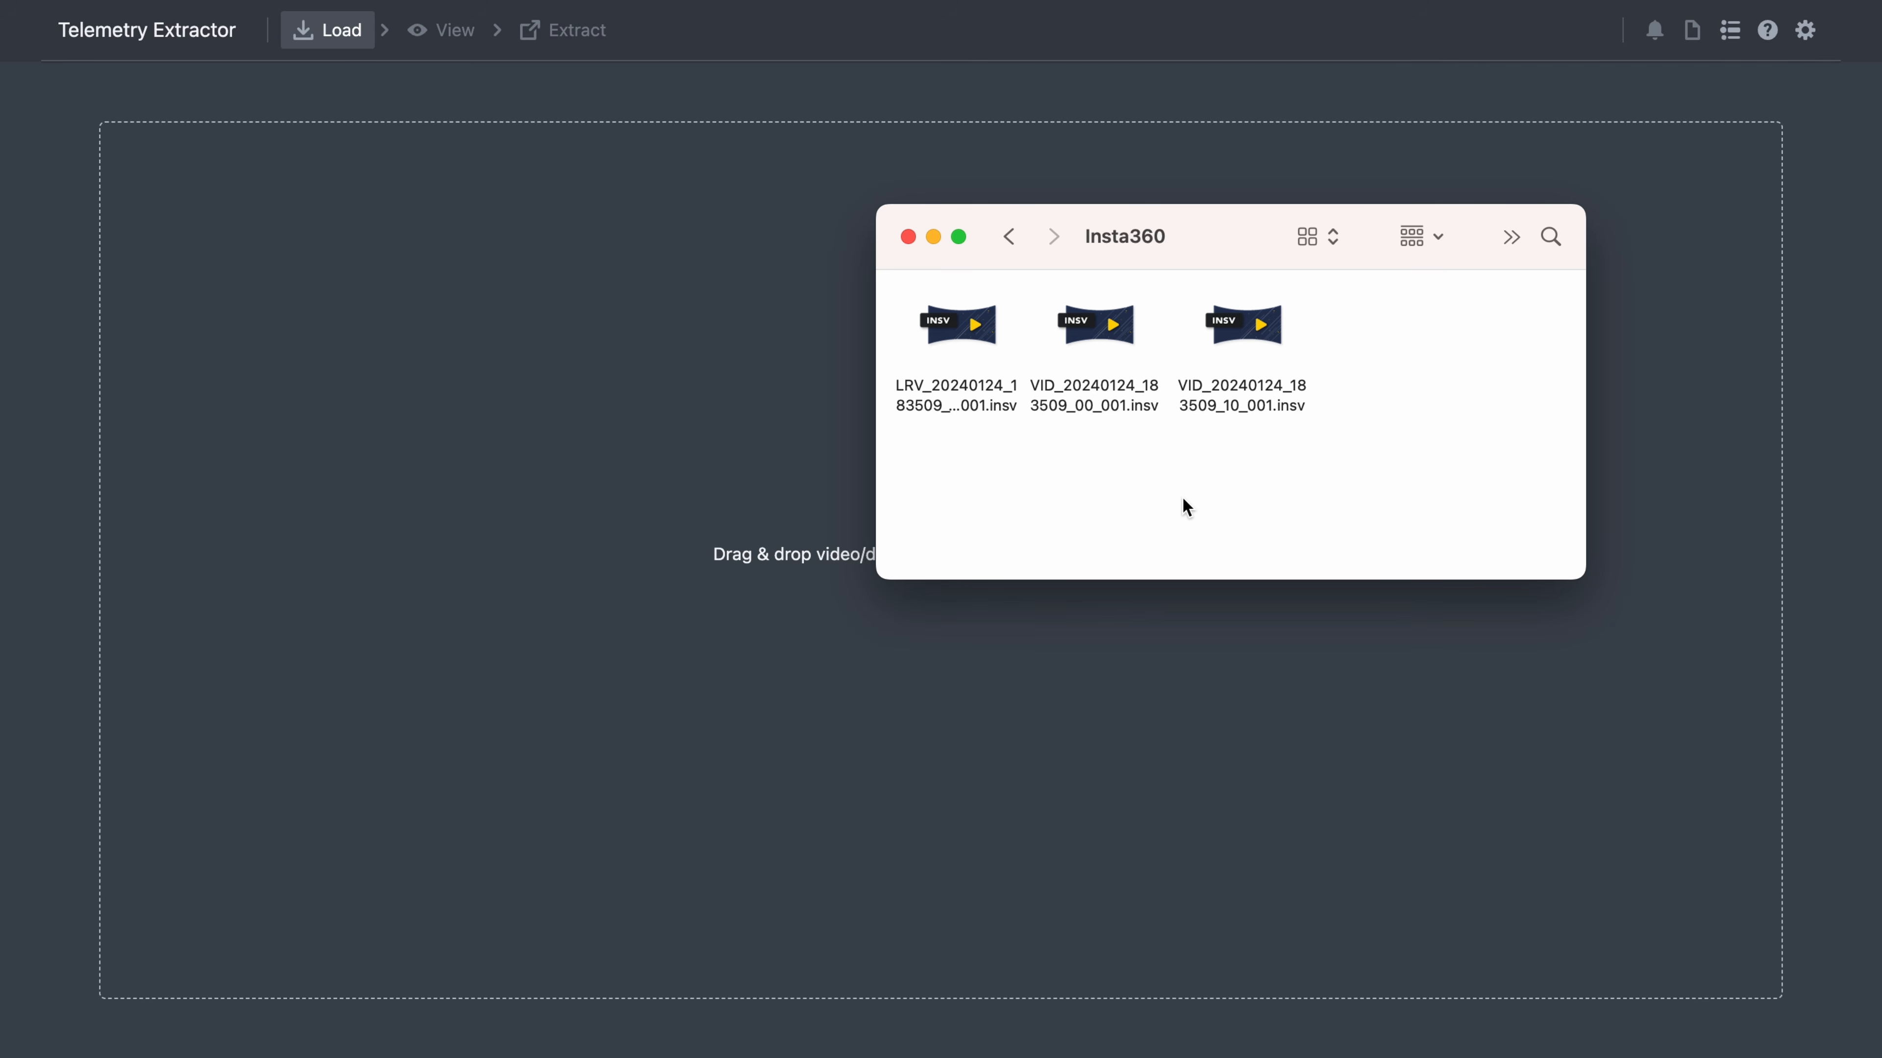
pyautogui.click(1135, 416)
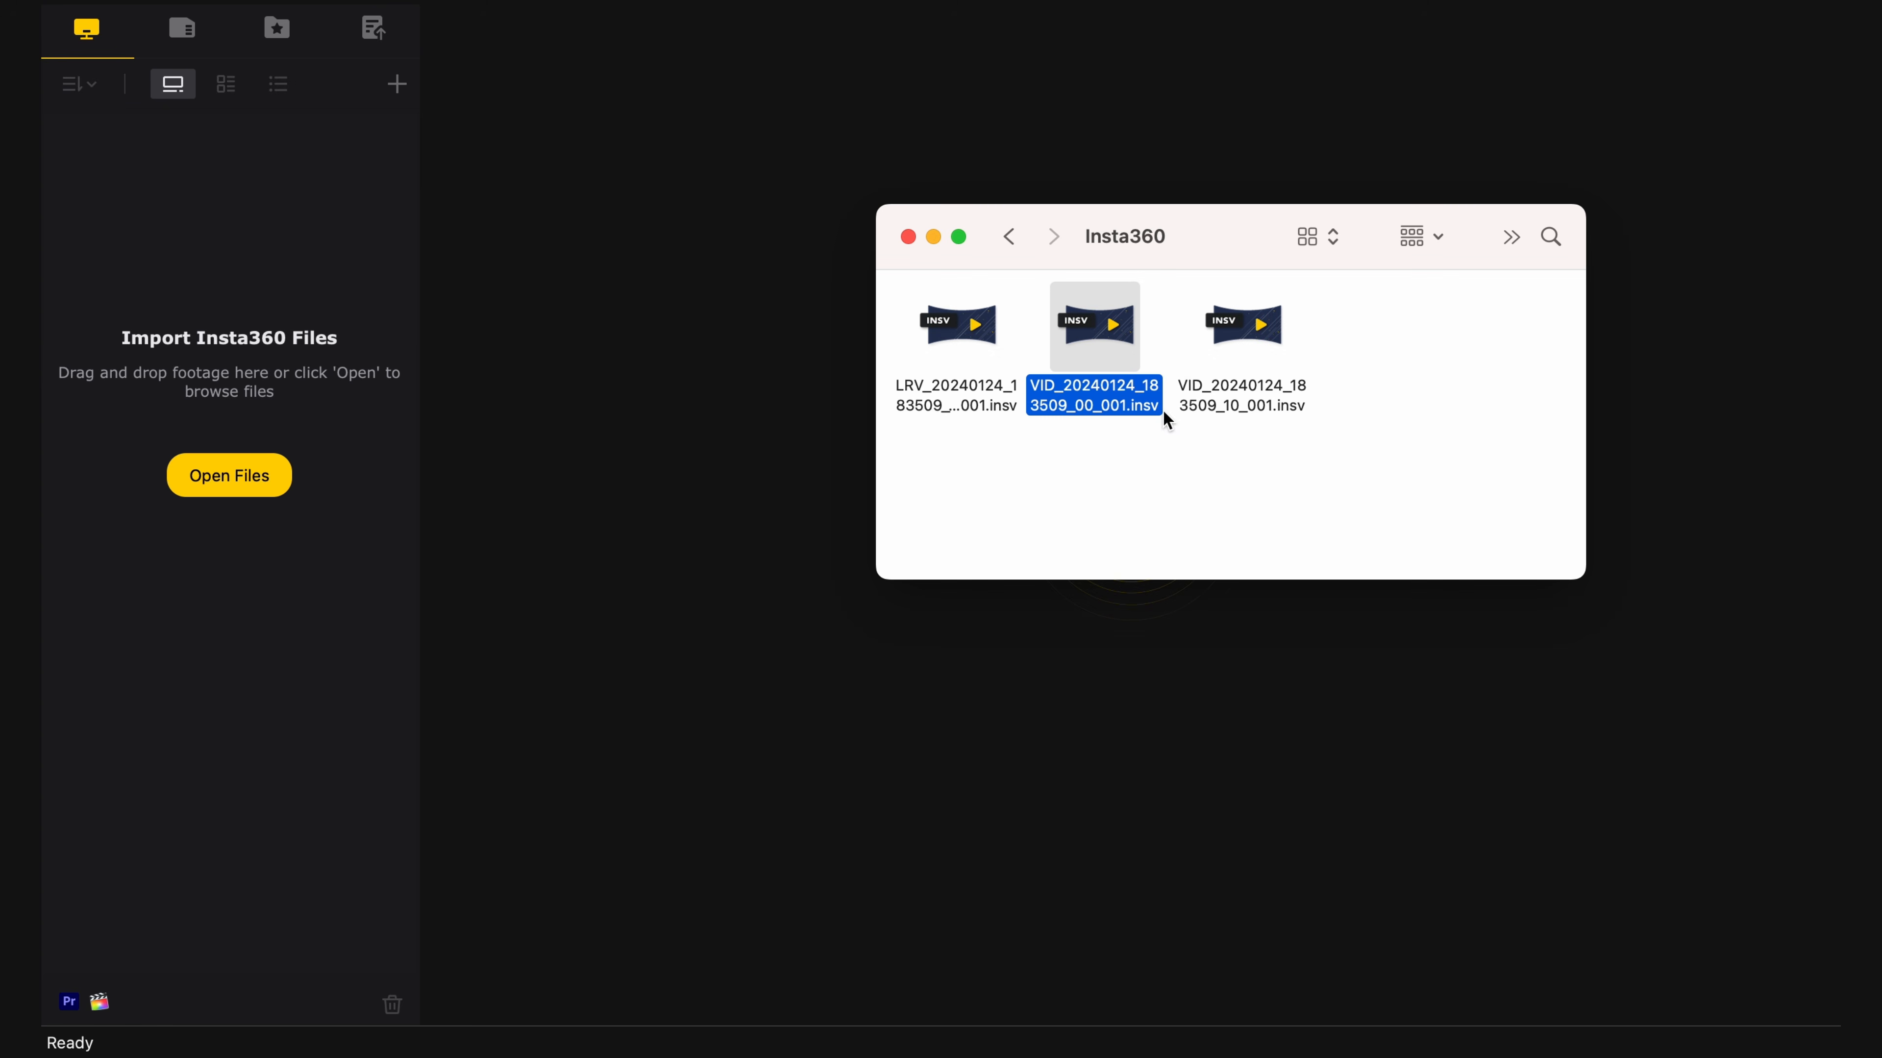
# - Import VID_20240124_183509_00_001.insv into Insta360 Studio and preview the 360 view mid-clip
pyautogui.moveTo(1121, 356); pyautogui.dragTo(415, 282)
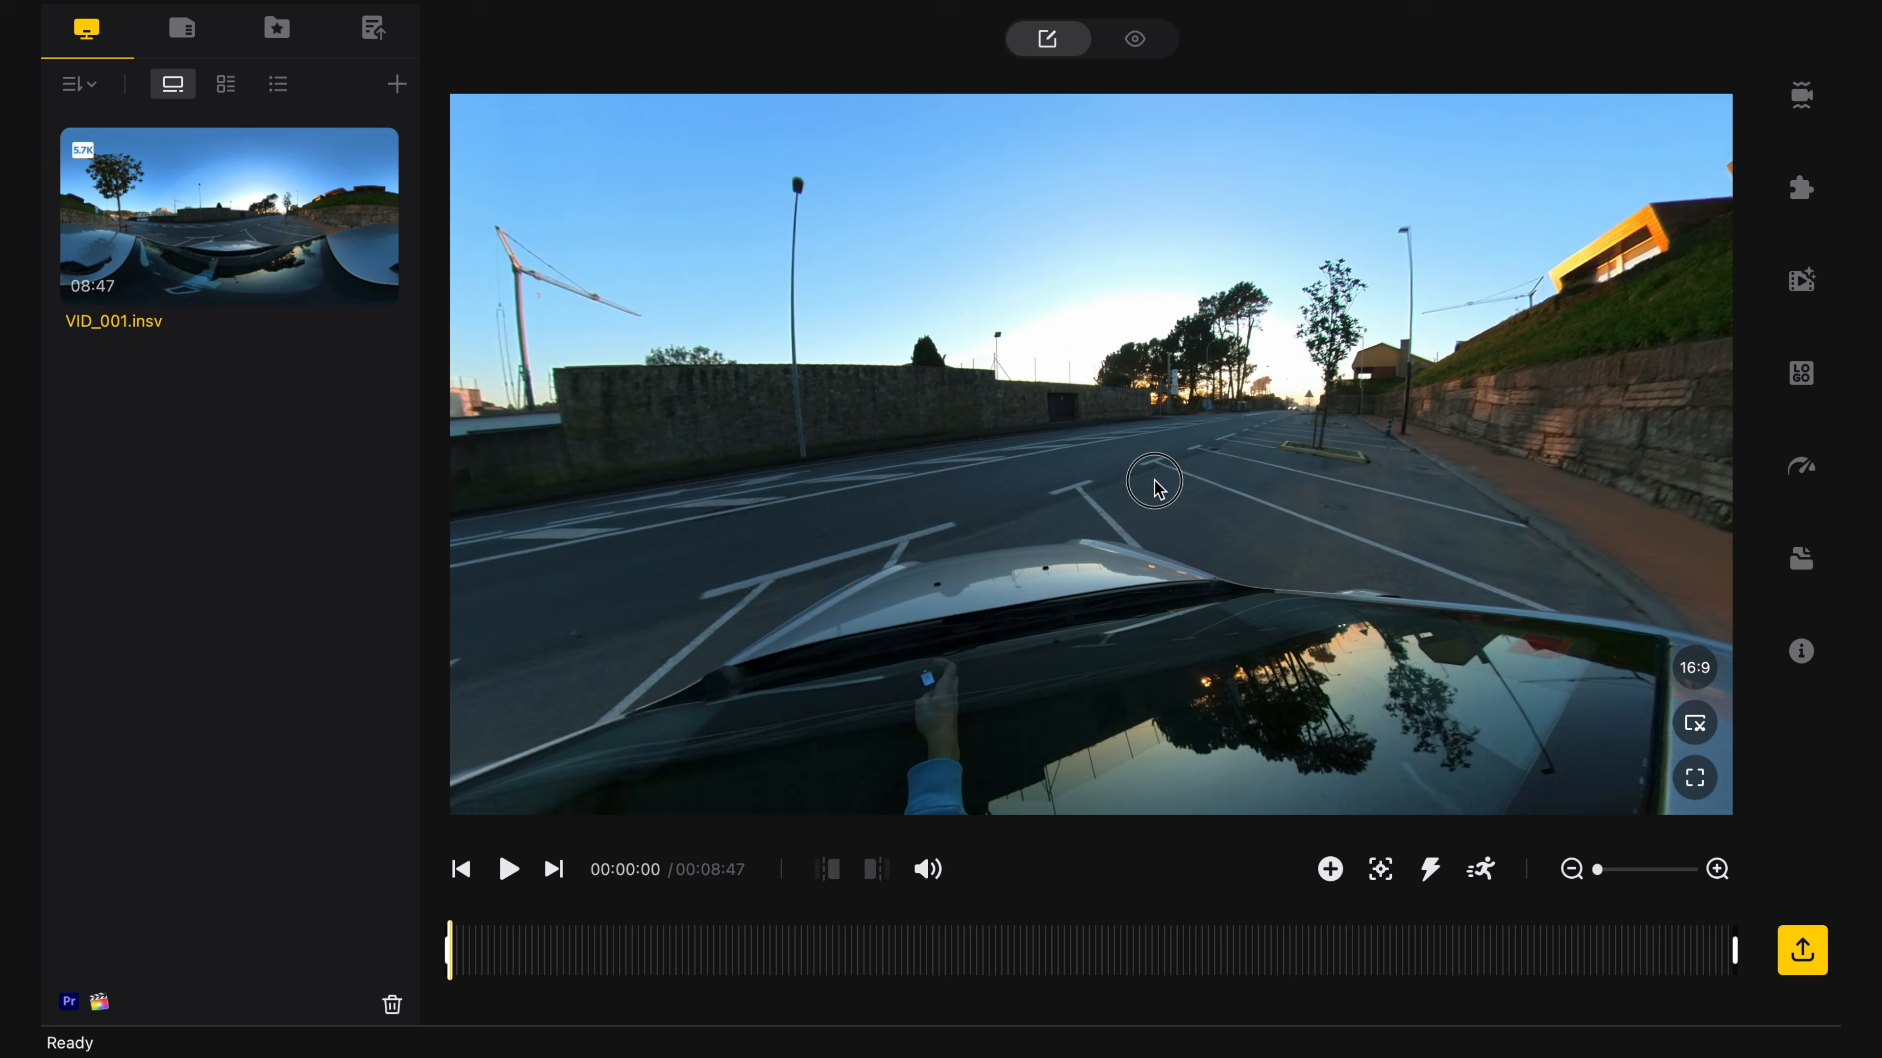
pyautogui.moveTo(1155, 486)
pyautogui.mouseDown()
pyautogui.moveTo(583, 378)
pyautogui.moveTo(1520, 407)
pyautogui.moveTo(1125, 399)
pyautogui.moveTo(1152, 459)
pyautogui.mouseUp()
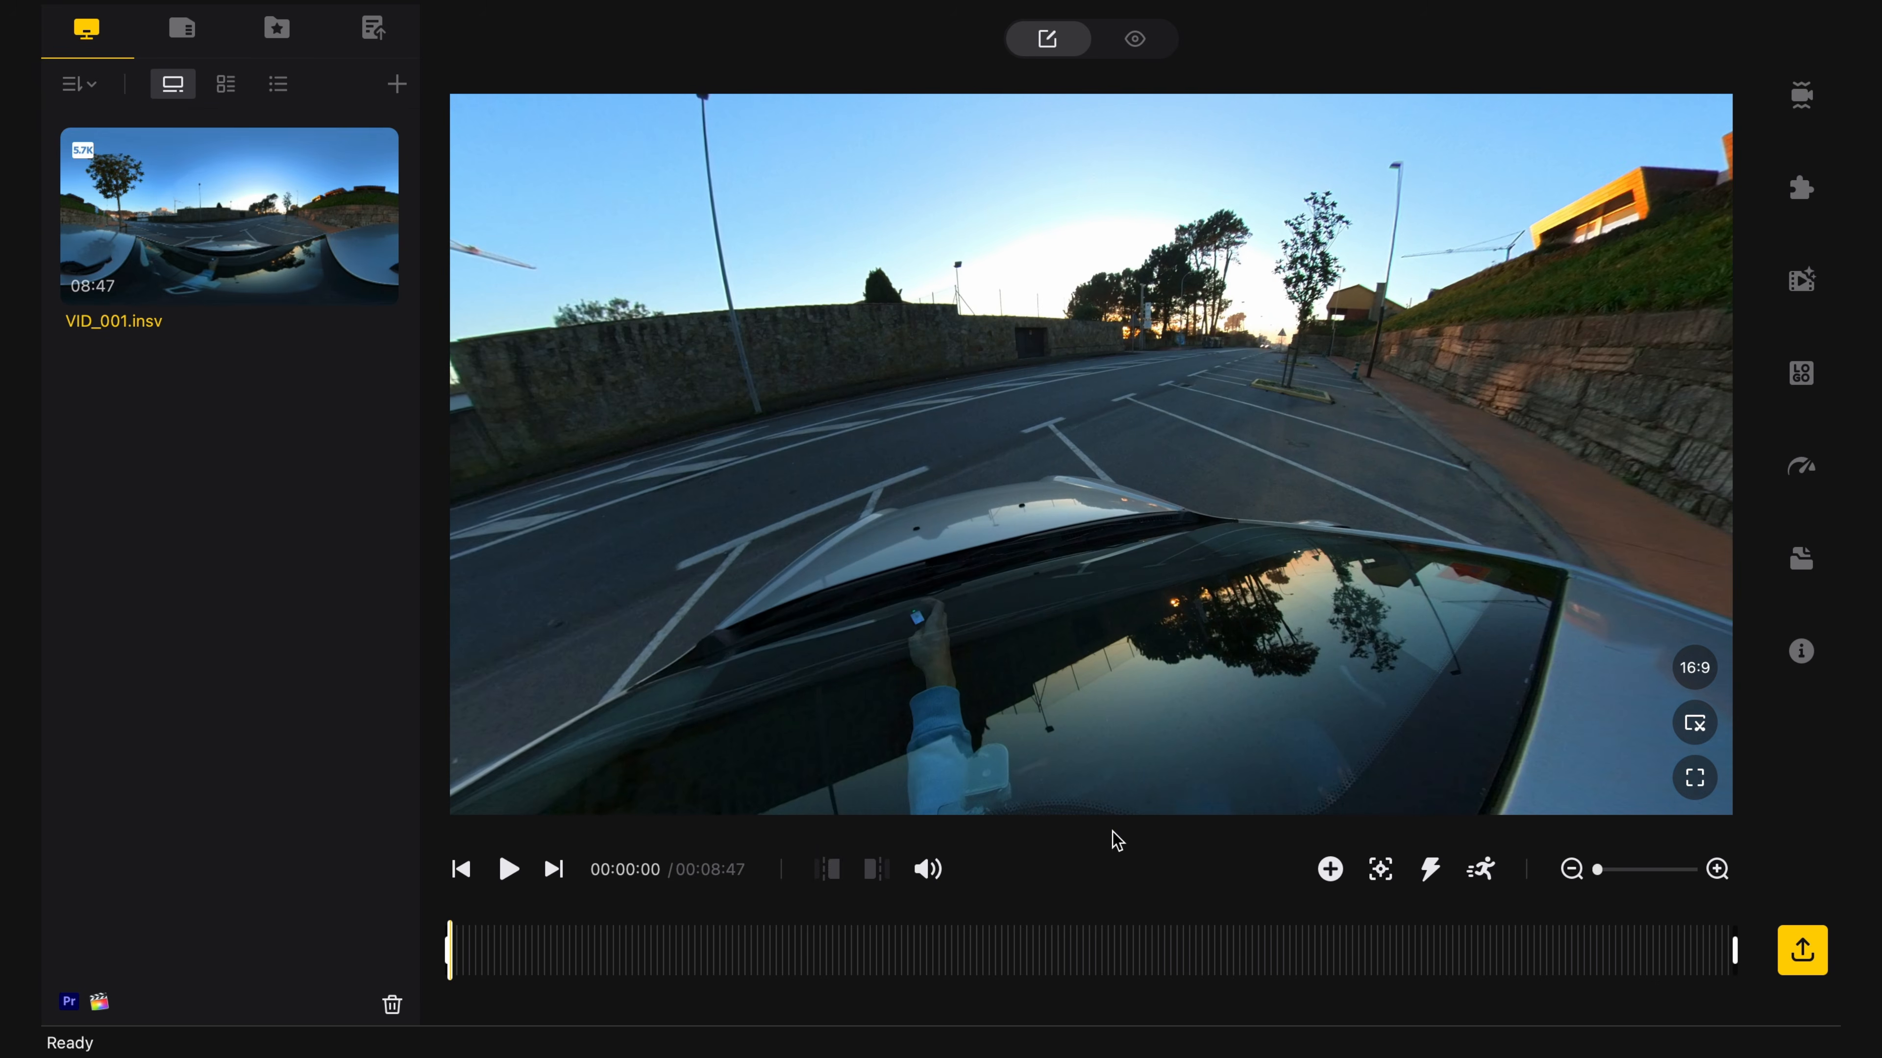
pyautogui.click(1108, 951)
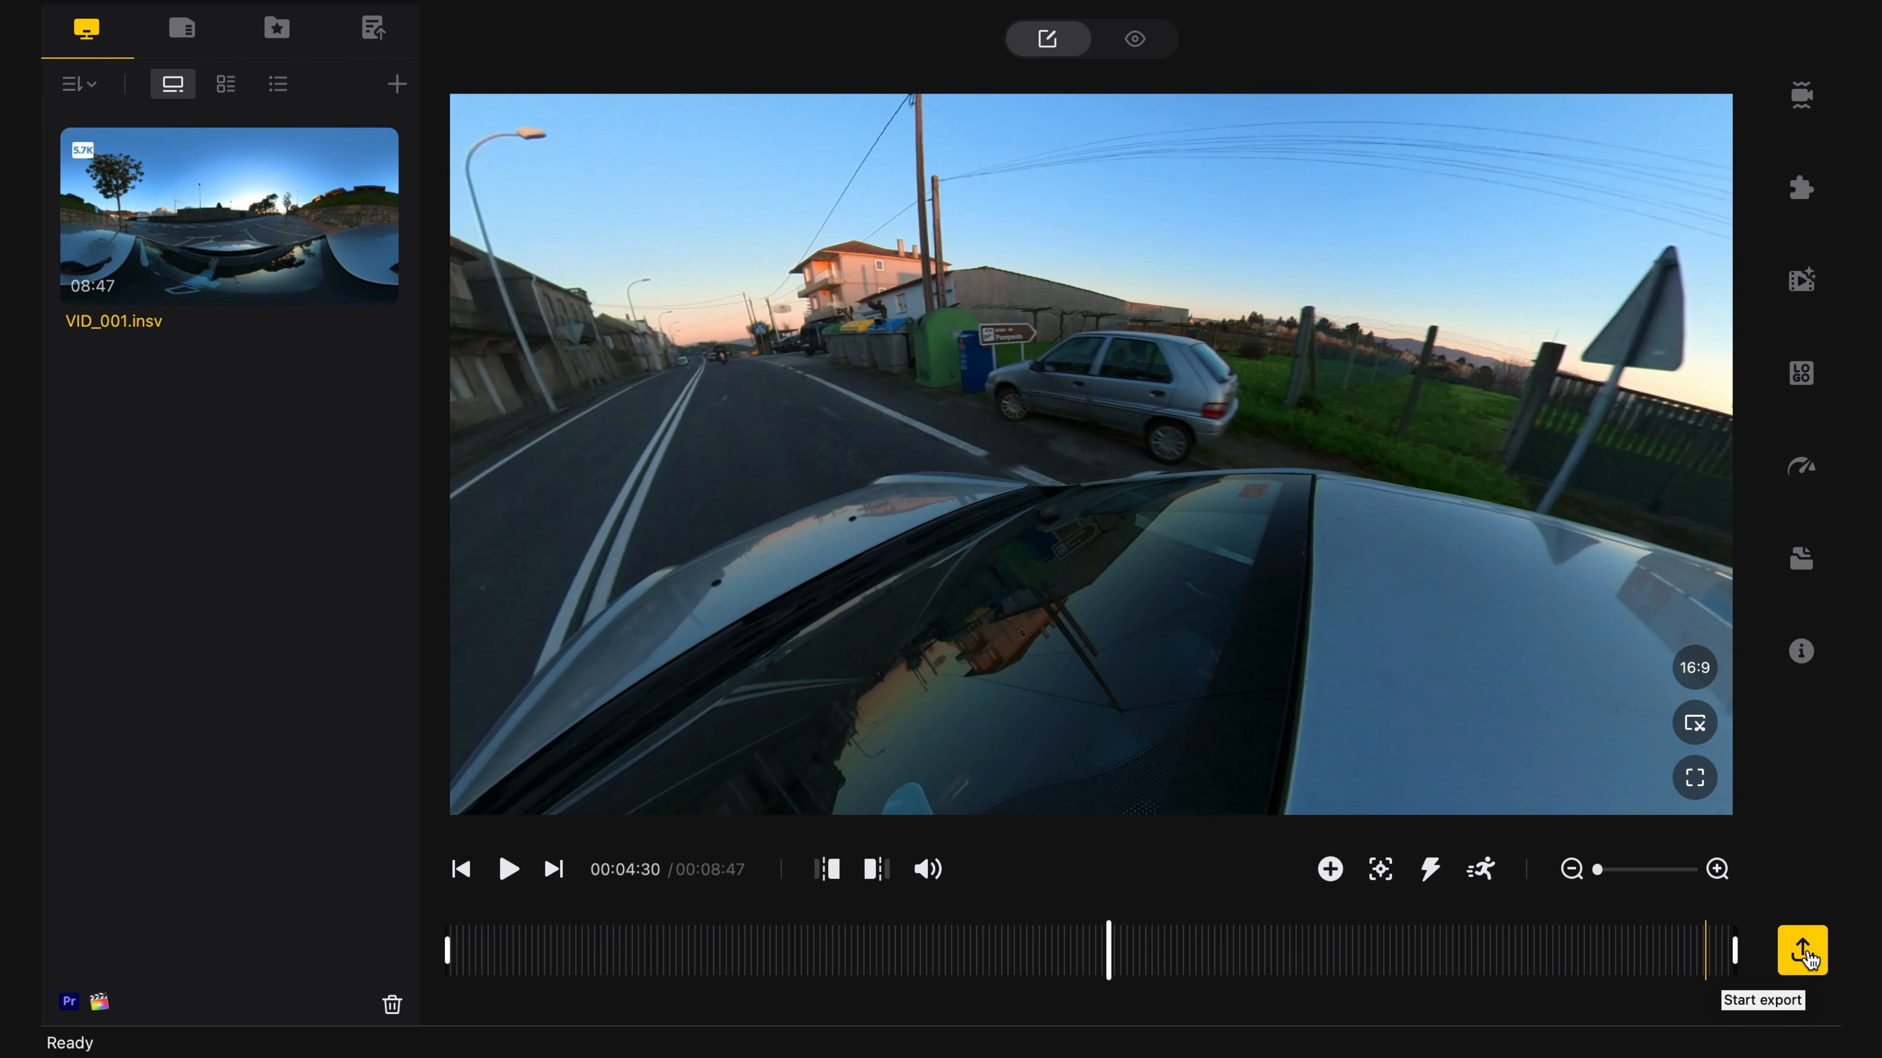
# - Start a full 360 video export to VID_20240124_183509_00_001.mp4 at 5760x2880, 100 Mbps
pyautogui.click(1803, 951)
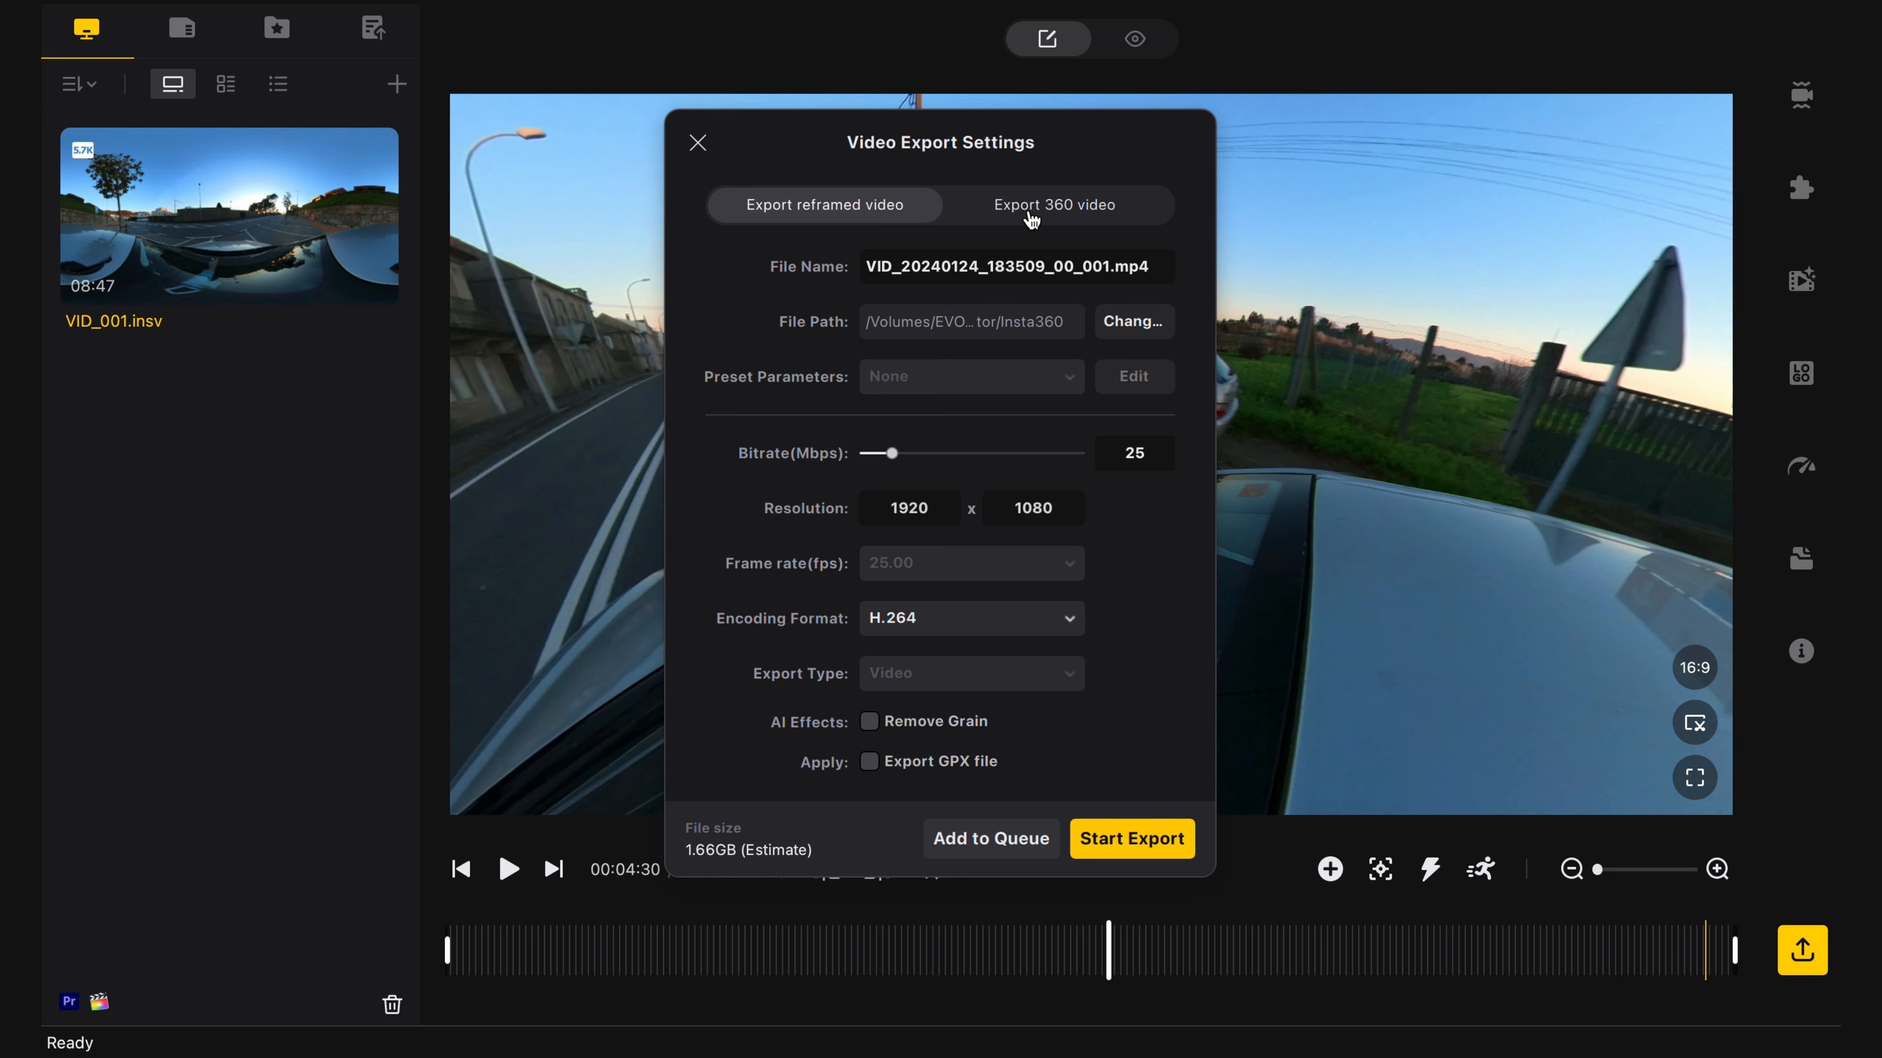
pyautogui.click(1031, 220)
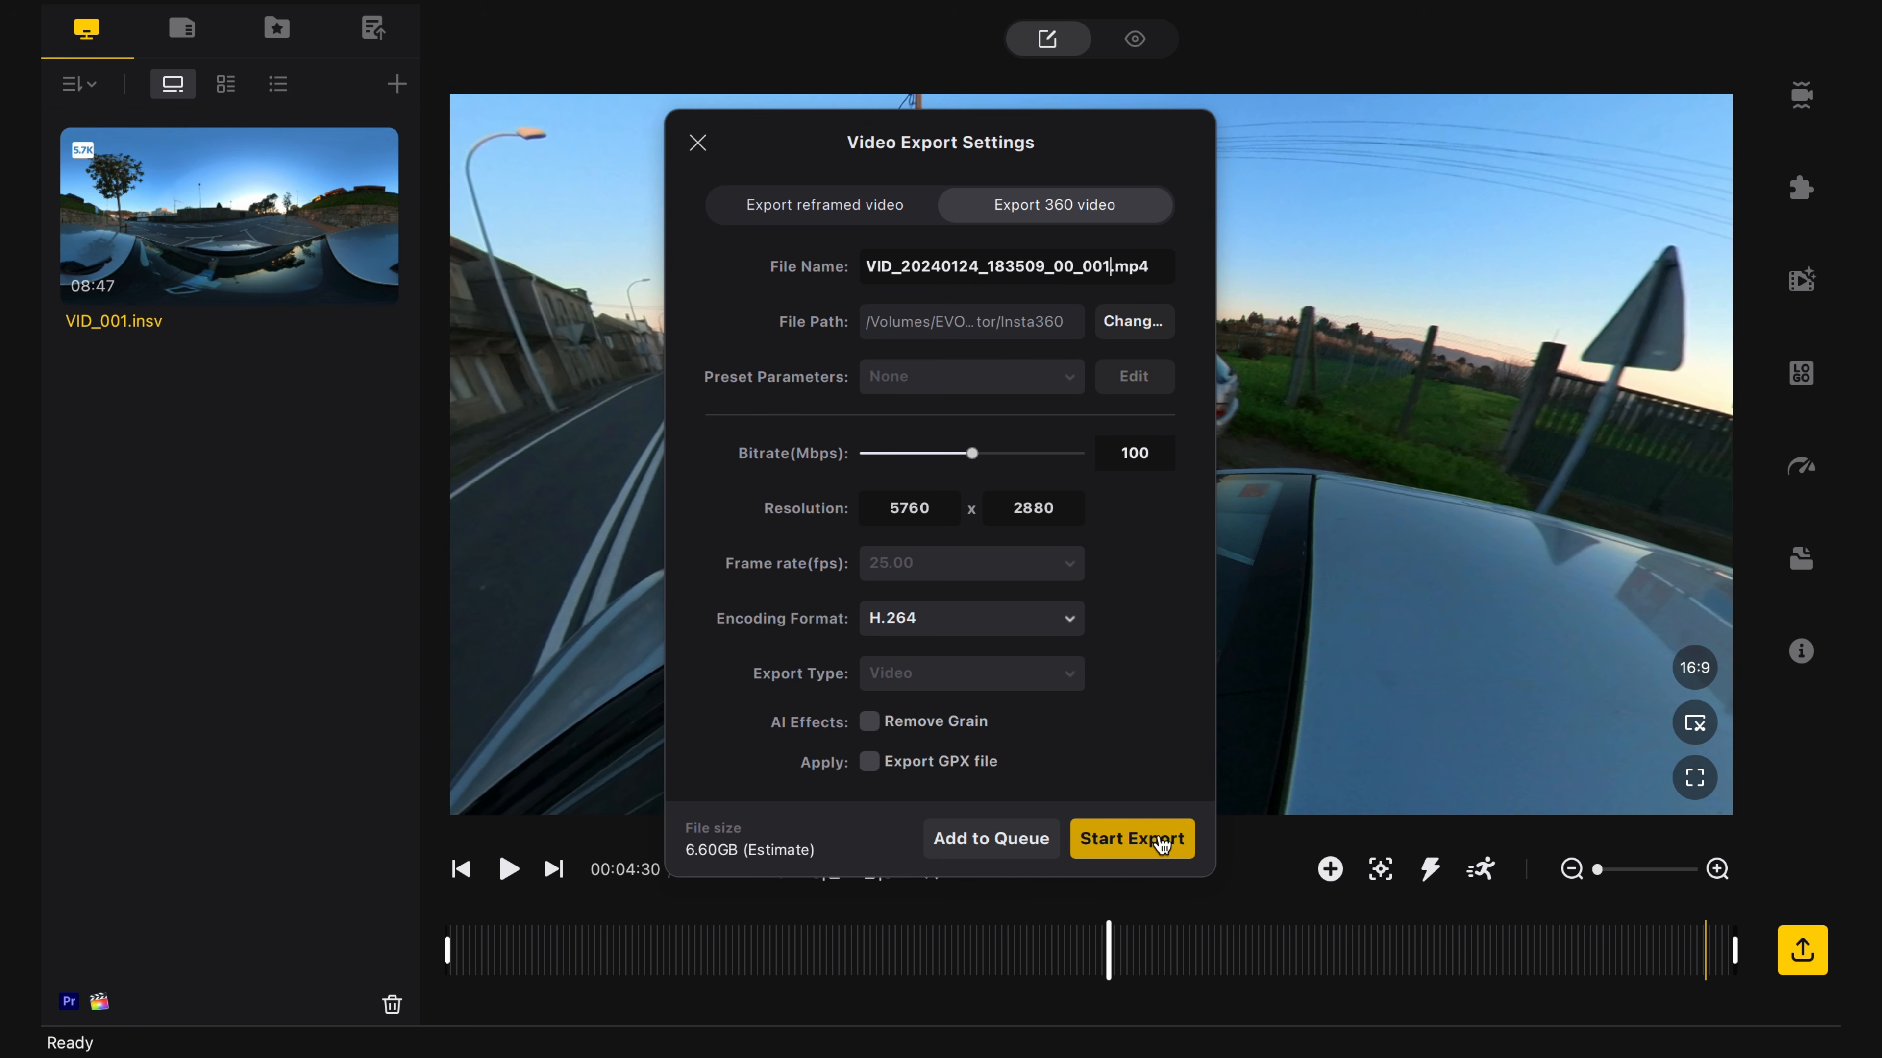
pyautogui.click(1131, 838)
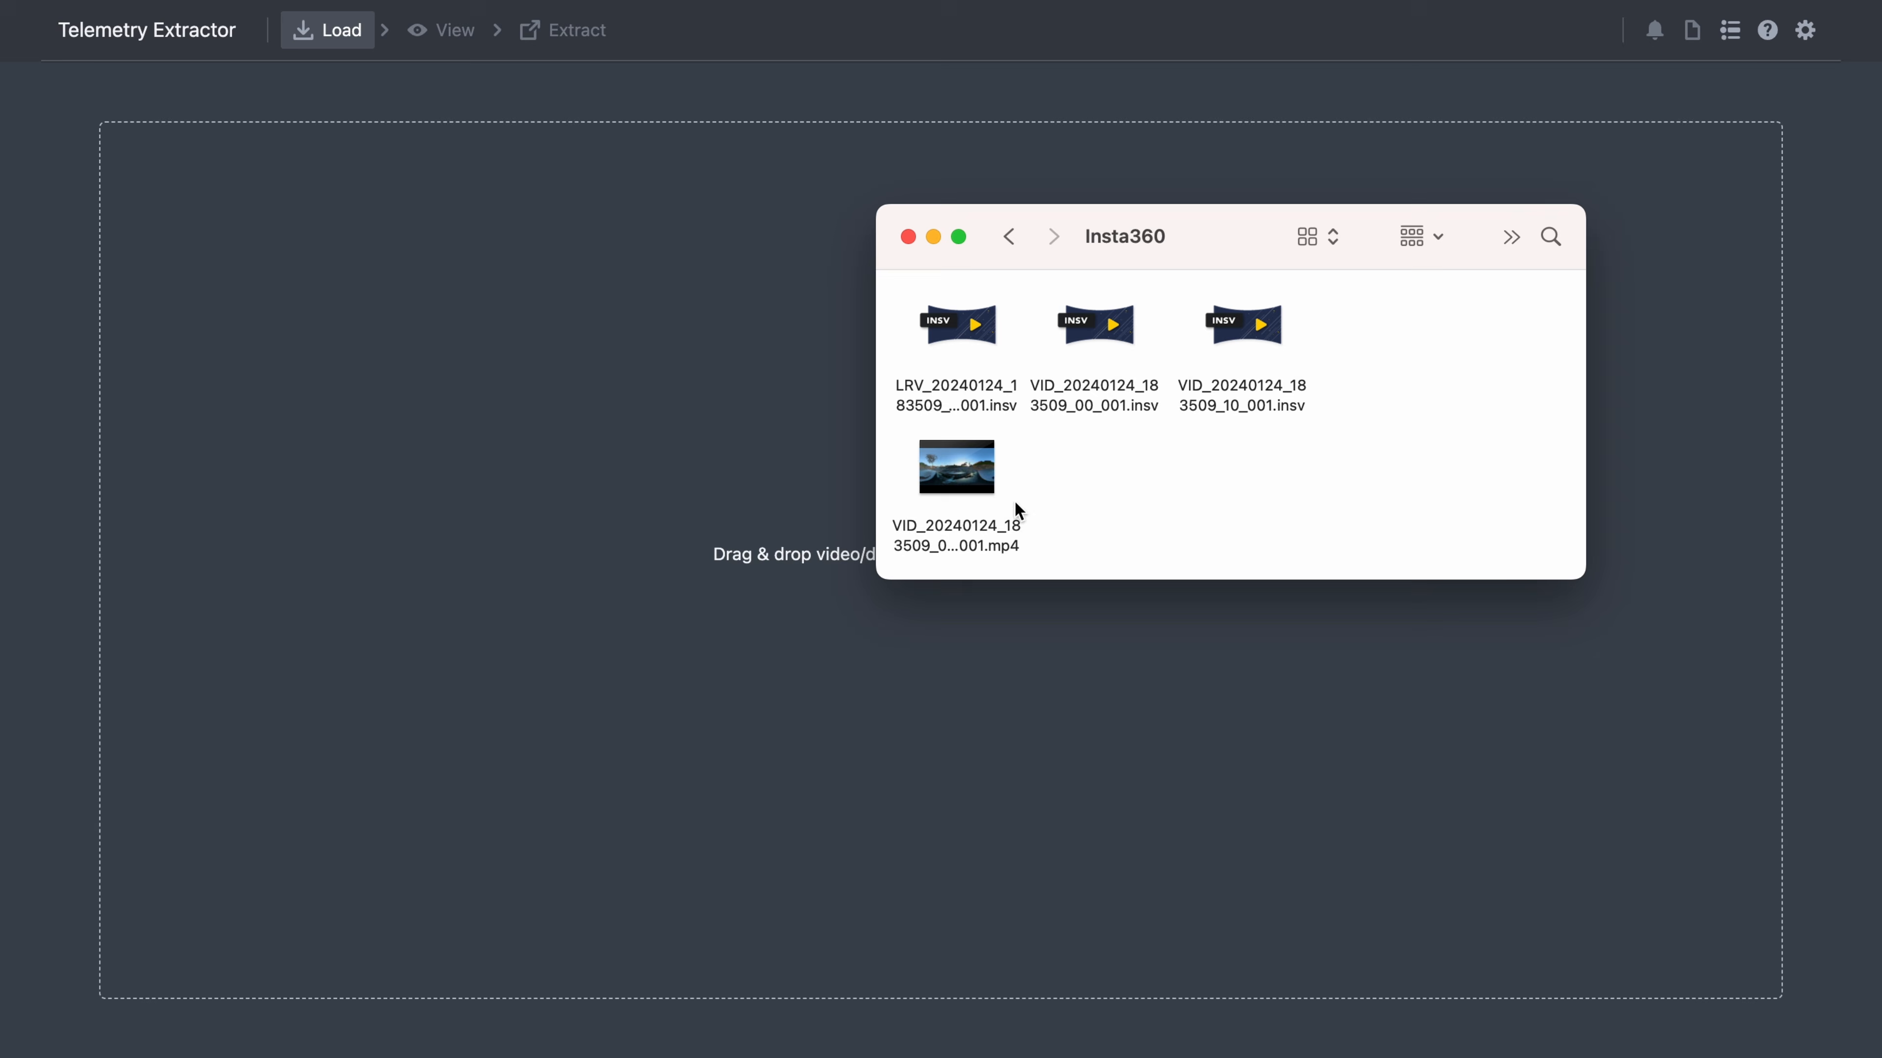
# - Load the exported MP4 into Telemetry Extractor and import its telemetry without the Accelerometer stream
pyautogui.click(963, 493)
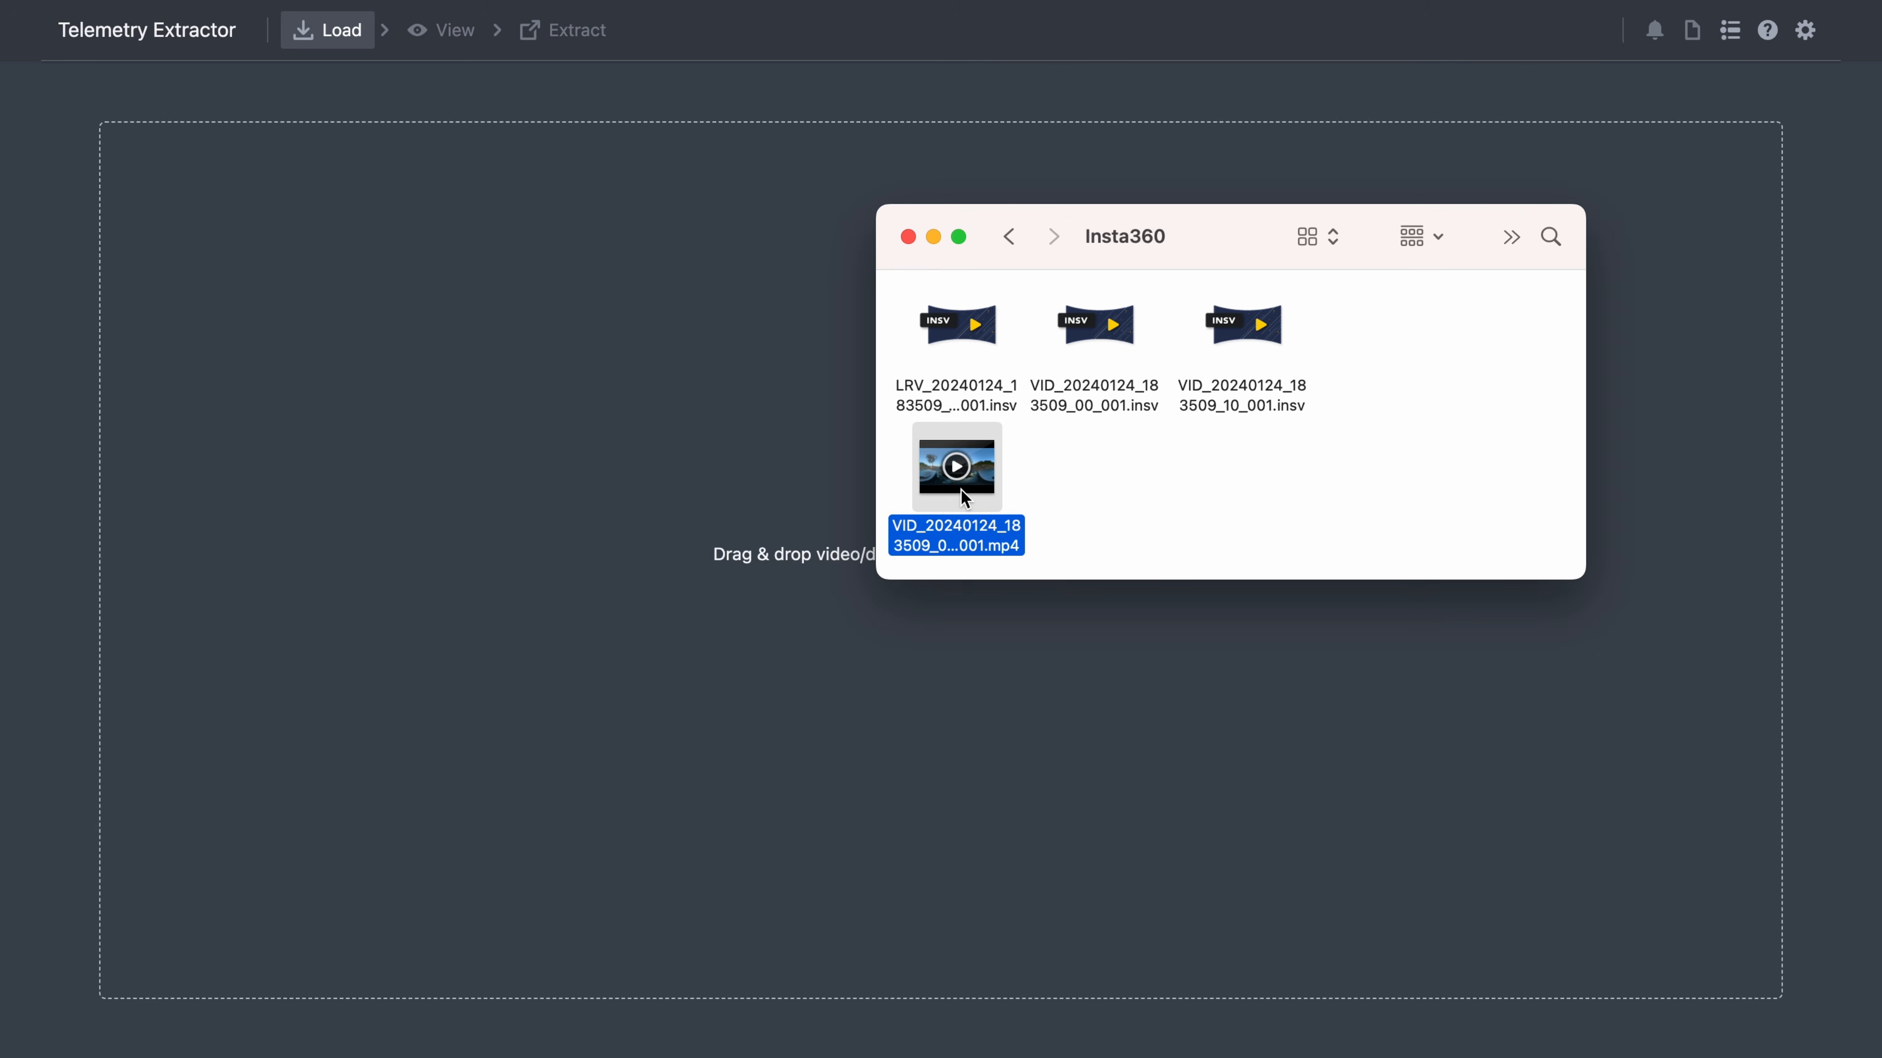
pyautogui.click(1119, 393)
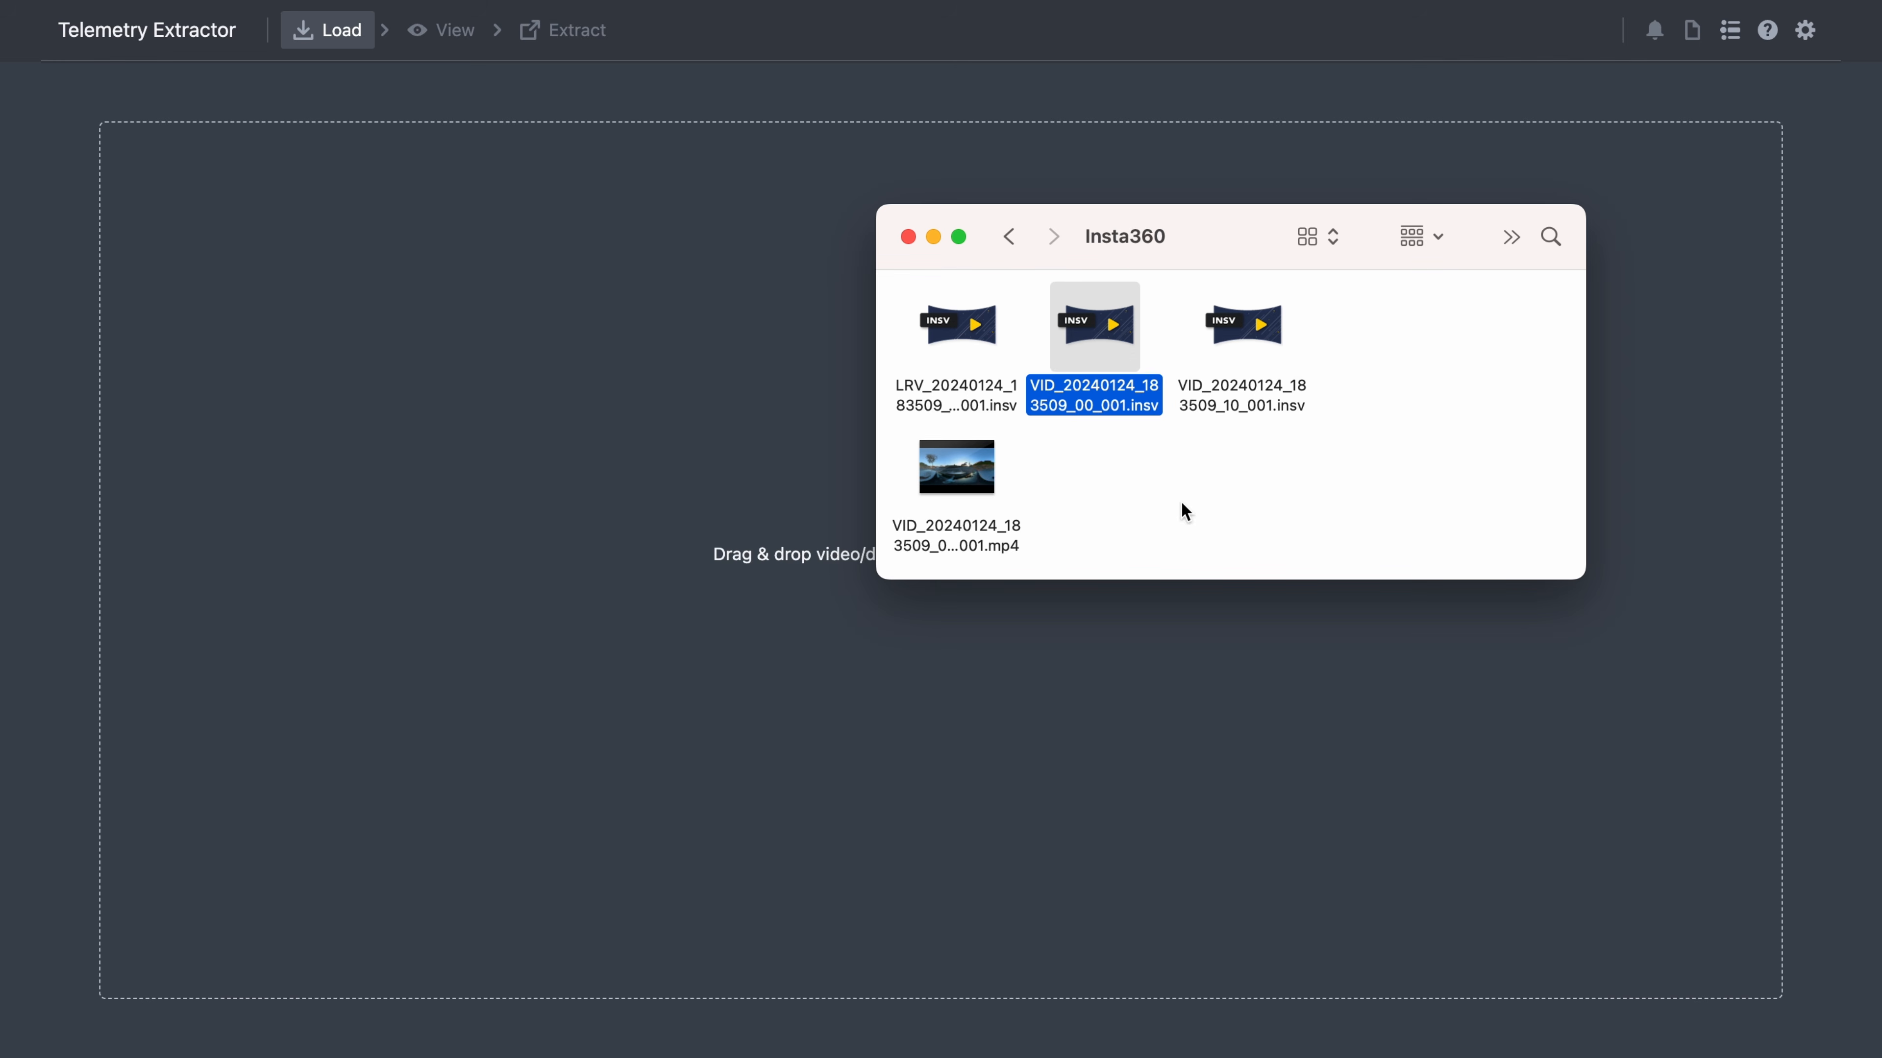
pyautogui.moveTo(955, 474); pyautogui.dragTo(551, 497)
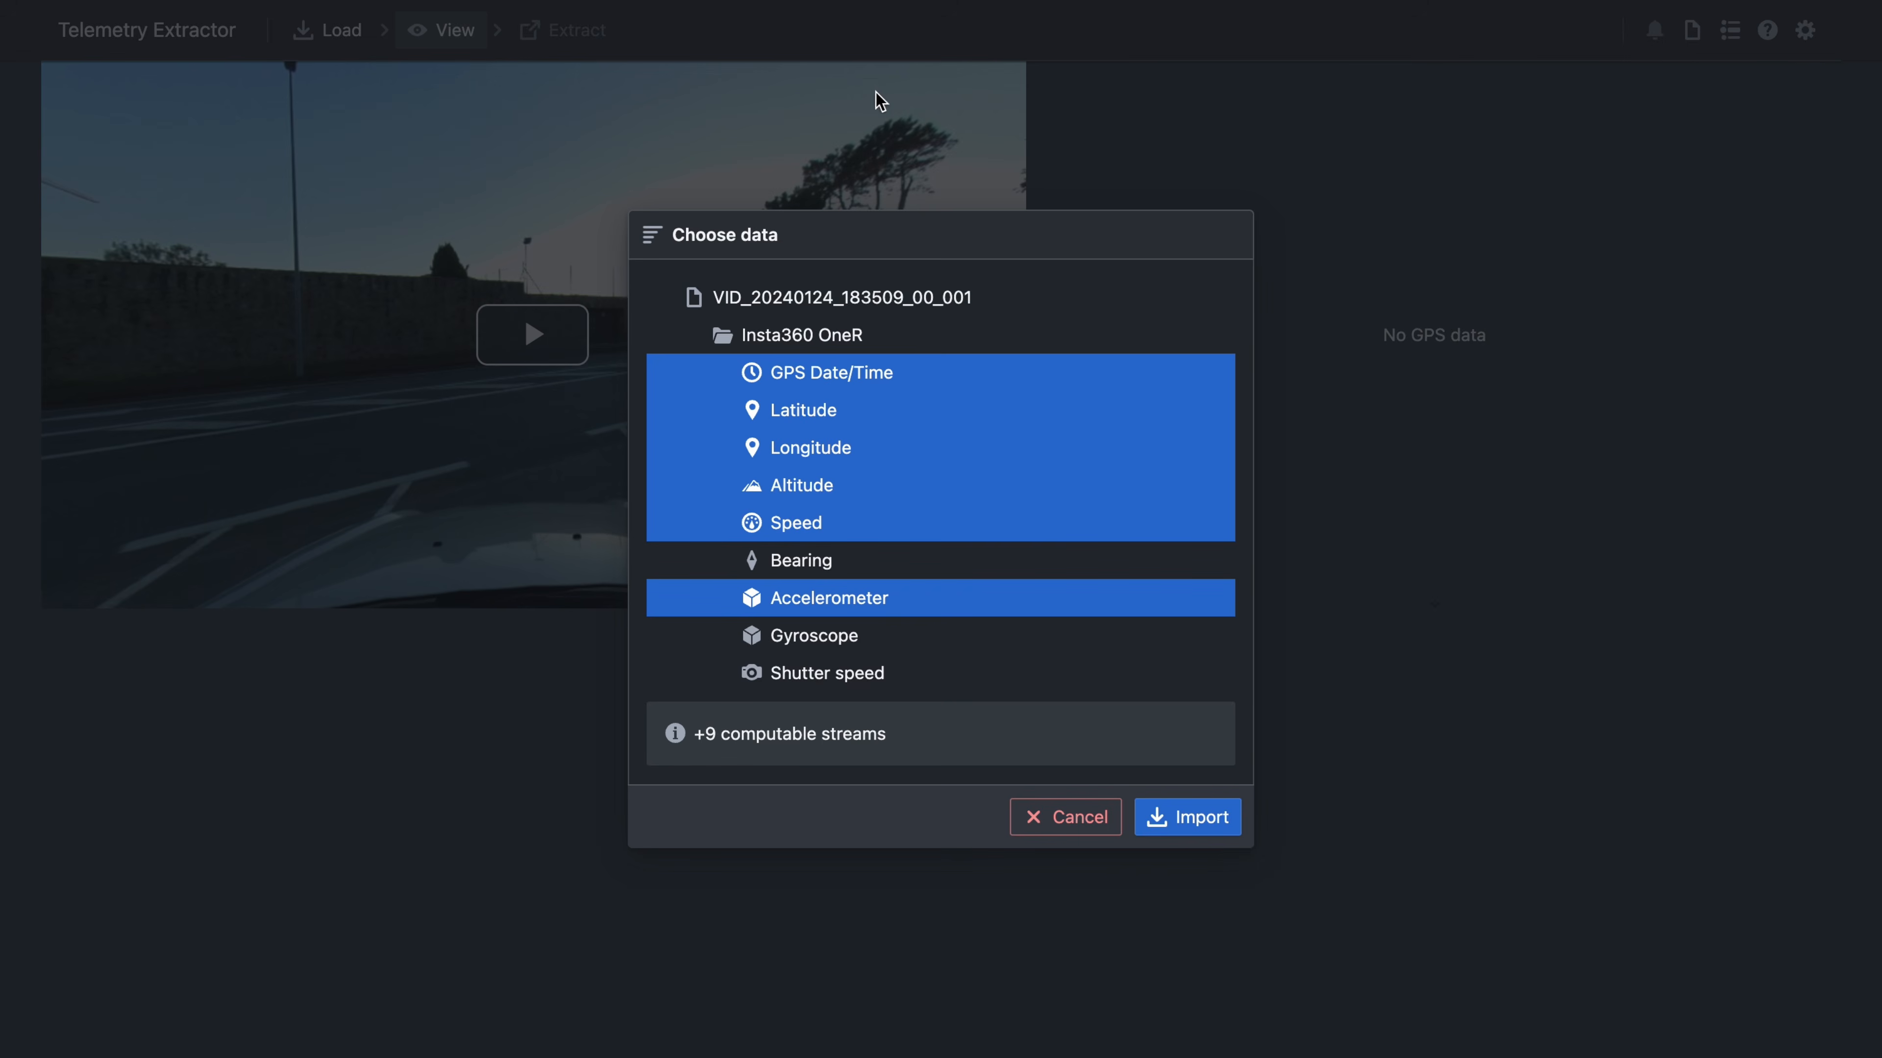
pyautogui.click(842, 600)
pyautogui.click(1186, 809)
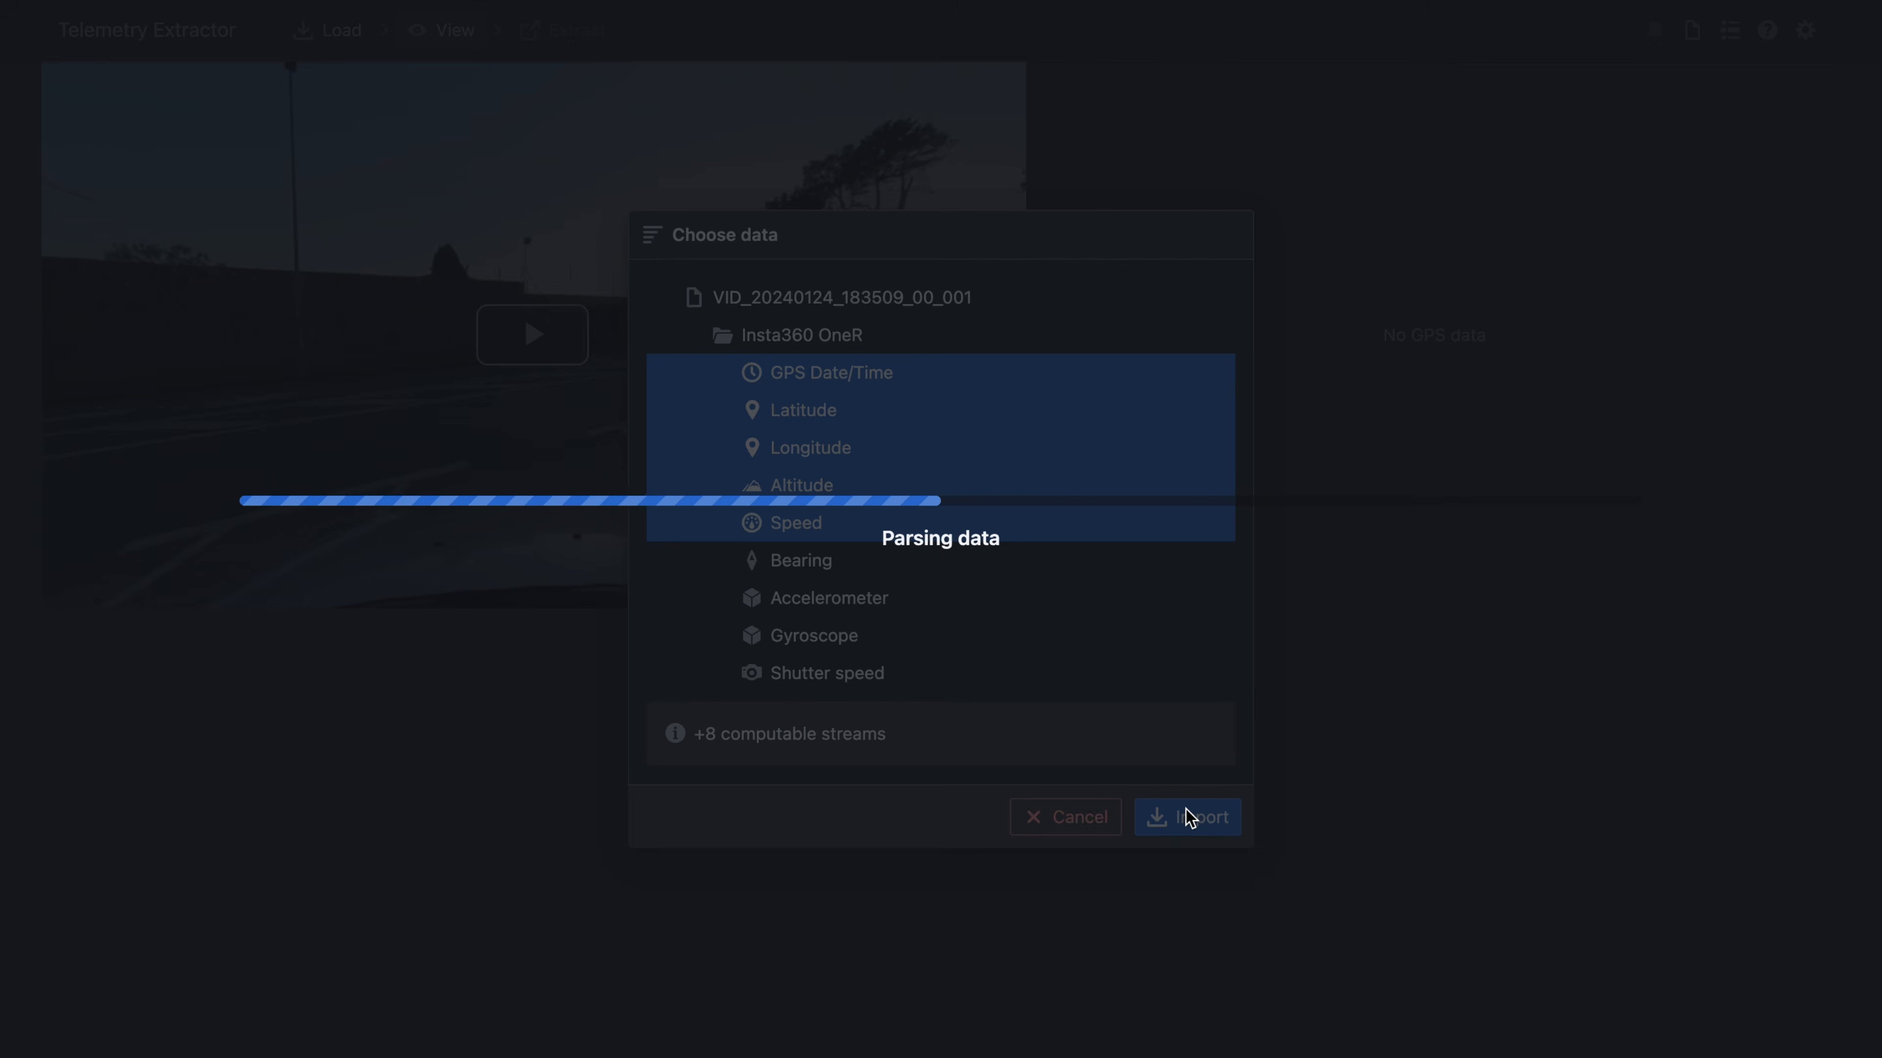
# - Play the footage, jump ahead to 5:17 and pan the 360° view around the car
pyautogui.click(519, 344)
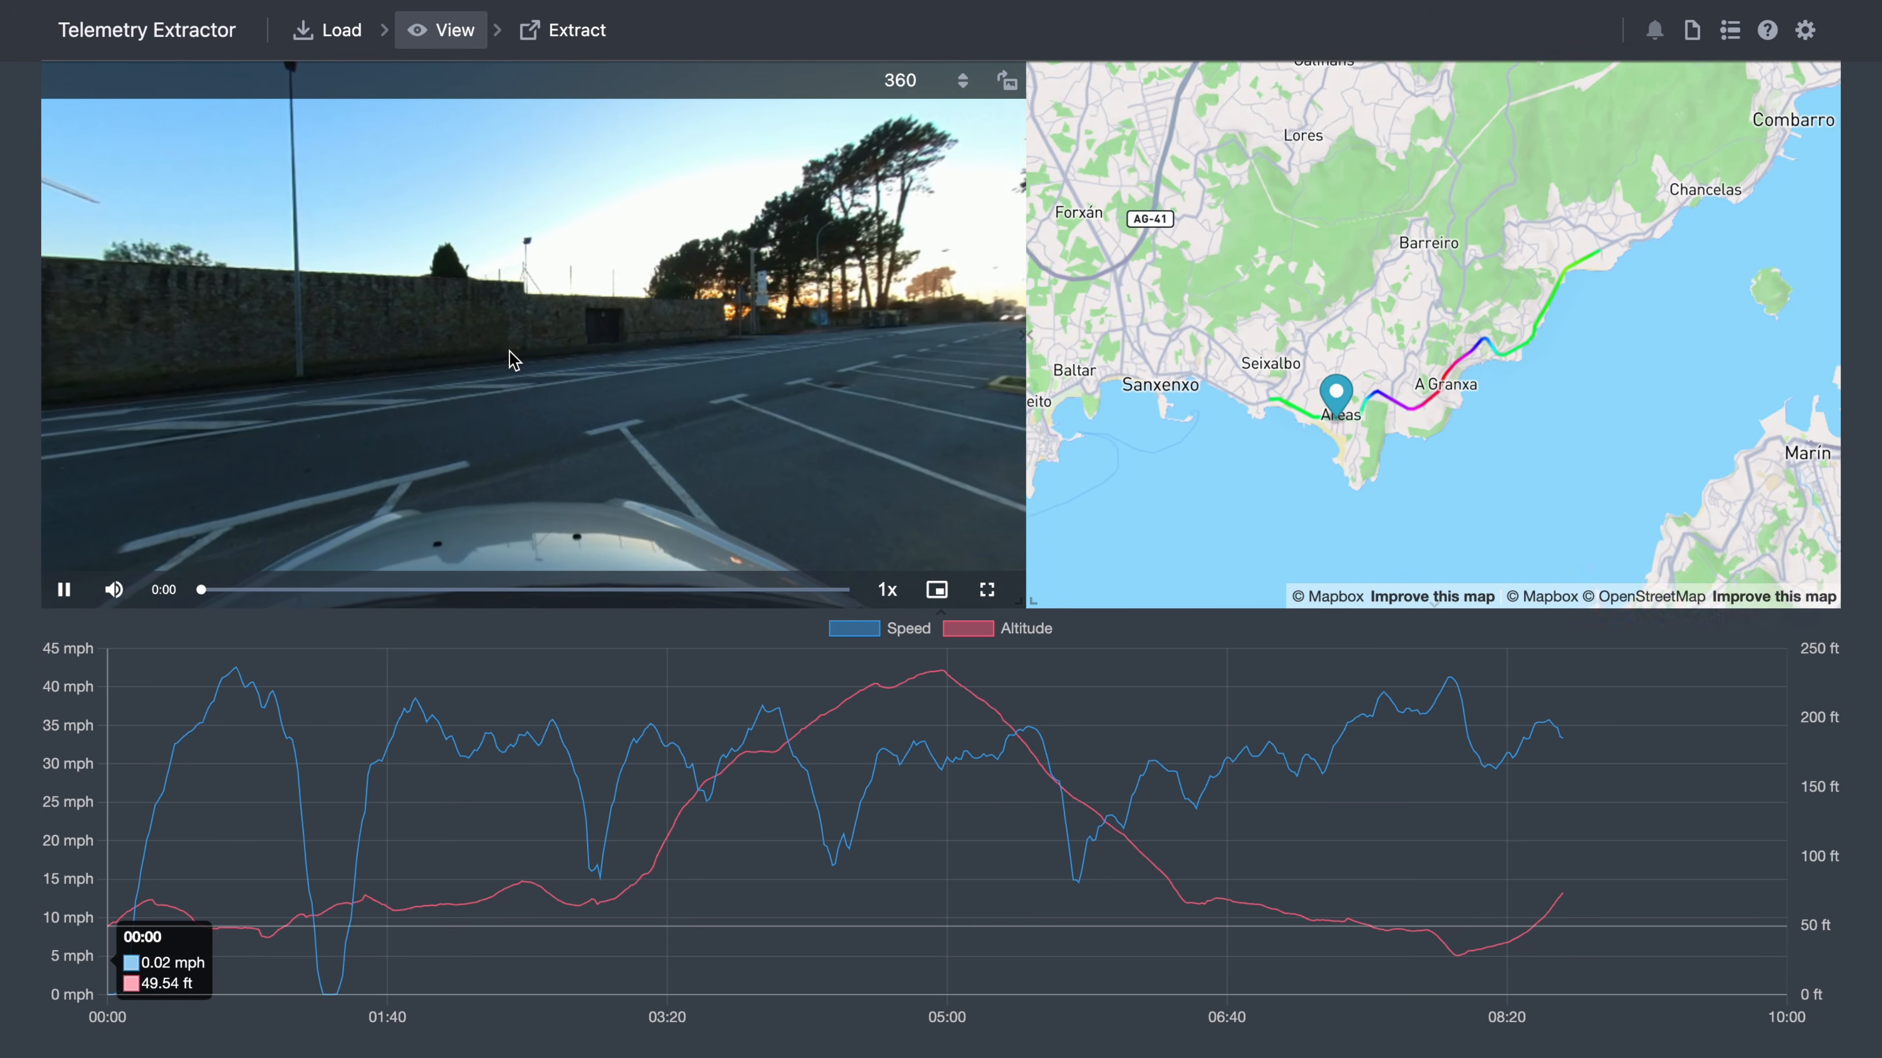
pyautogui.moveTo(404, 597); pyautogui.dragTo(592, 599)
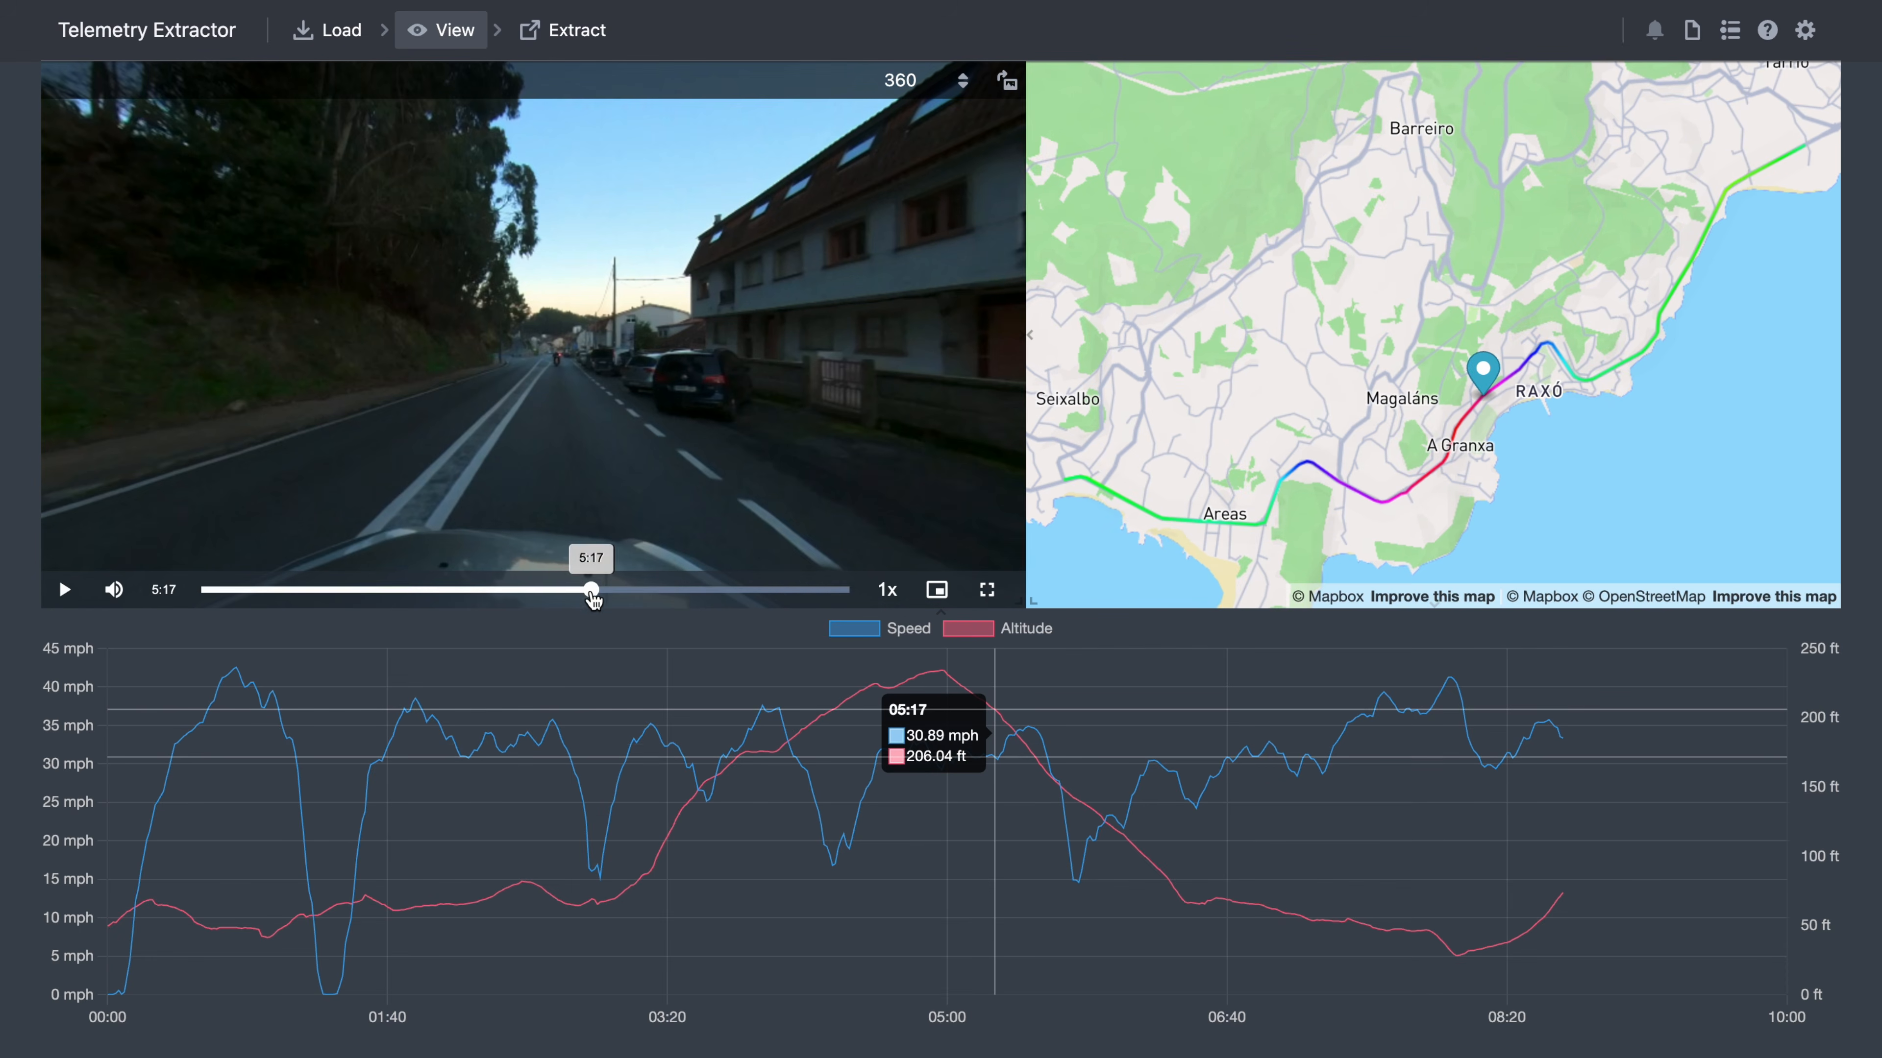
pyautogui.click(646, 386)
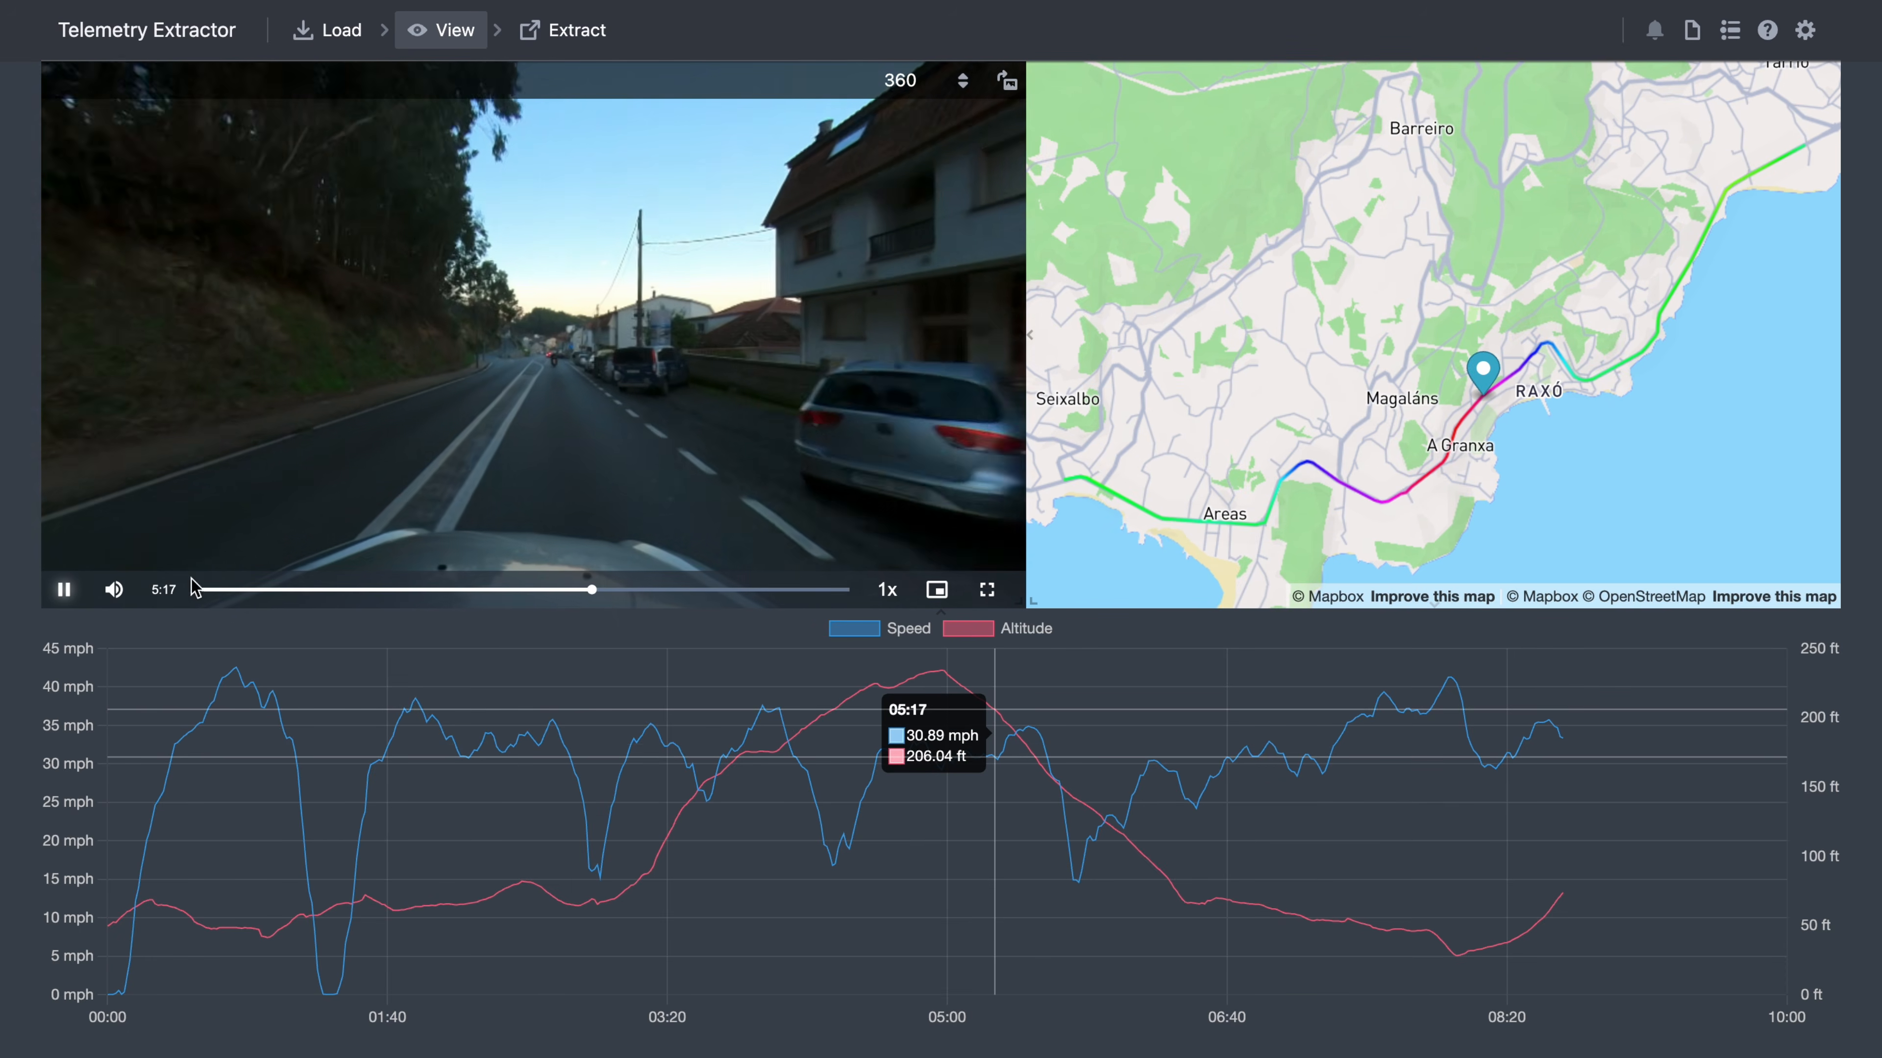
pyautogui.moveTo(646, 385)
pyautogui.mouseDown()
pyautogui.moveTo(420, 311)
pyautogui.moveTo(651, 361)
pyautogui.moveTo(420, 303)
pyautogui.moveTo(381, 352)
pyautogui.moveTo(382, 298)
pyautogui.moveTo(738, 317)
pyautogui.moveTo(768, 375)
pyautogui.moveTo(596, 332)
pyautogui.moveTo(791, 360)
pyautogui.moveTo(601, 307)
pyautogui.moveTo(466, 315)
pyautogui.moveTo(452, 358)
pyautogui.mouseUp()
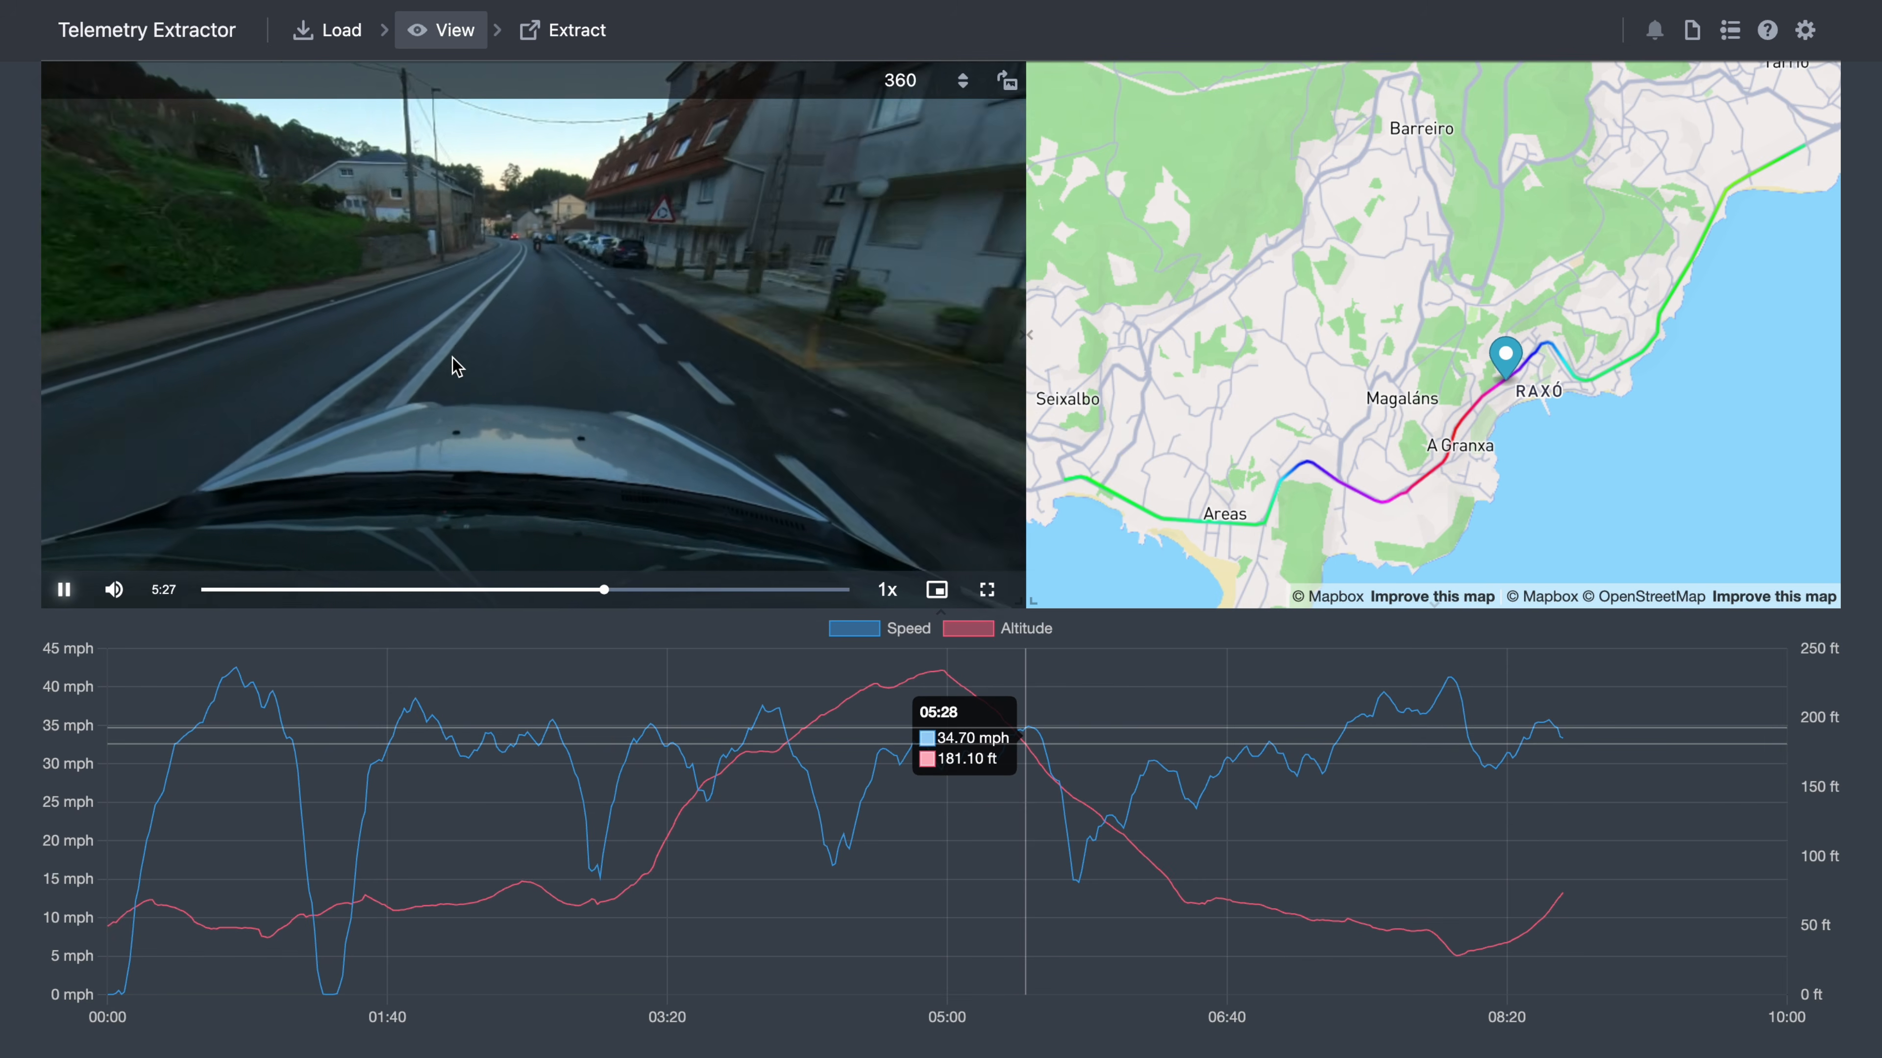
# - Switch the projection back to 360, turn the view right, and optimize the video for playback
pyautogui.click(921, 93)
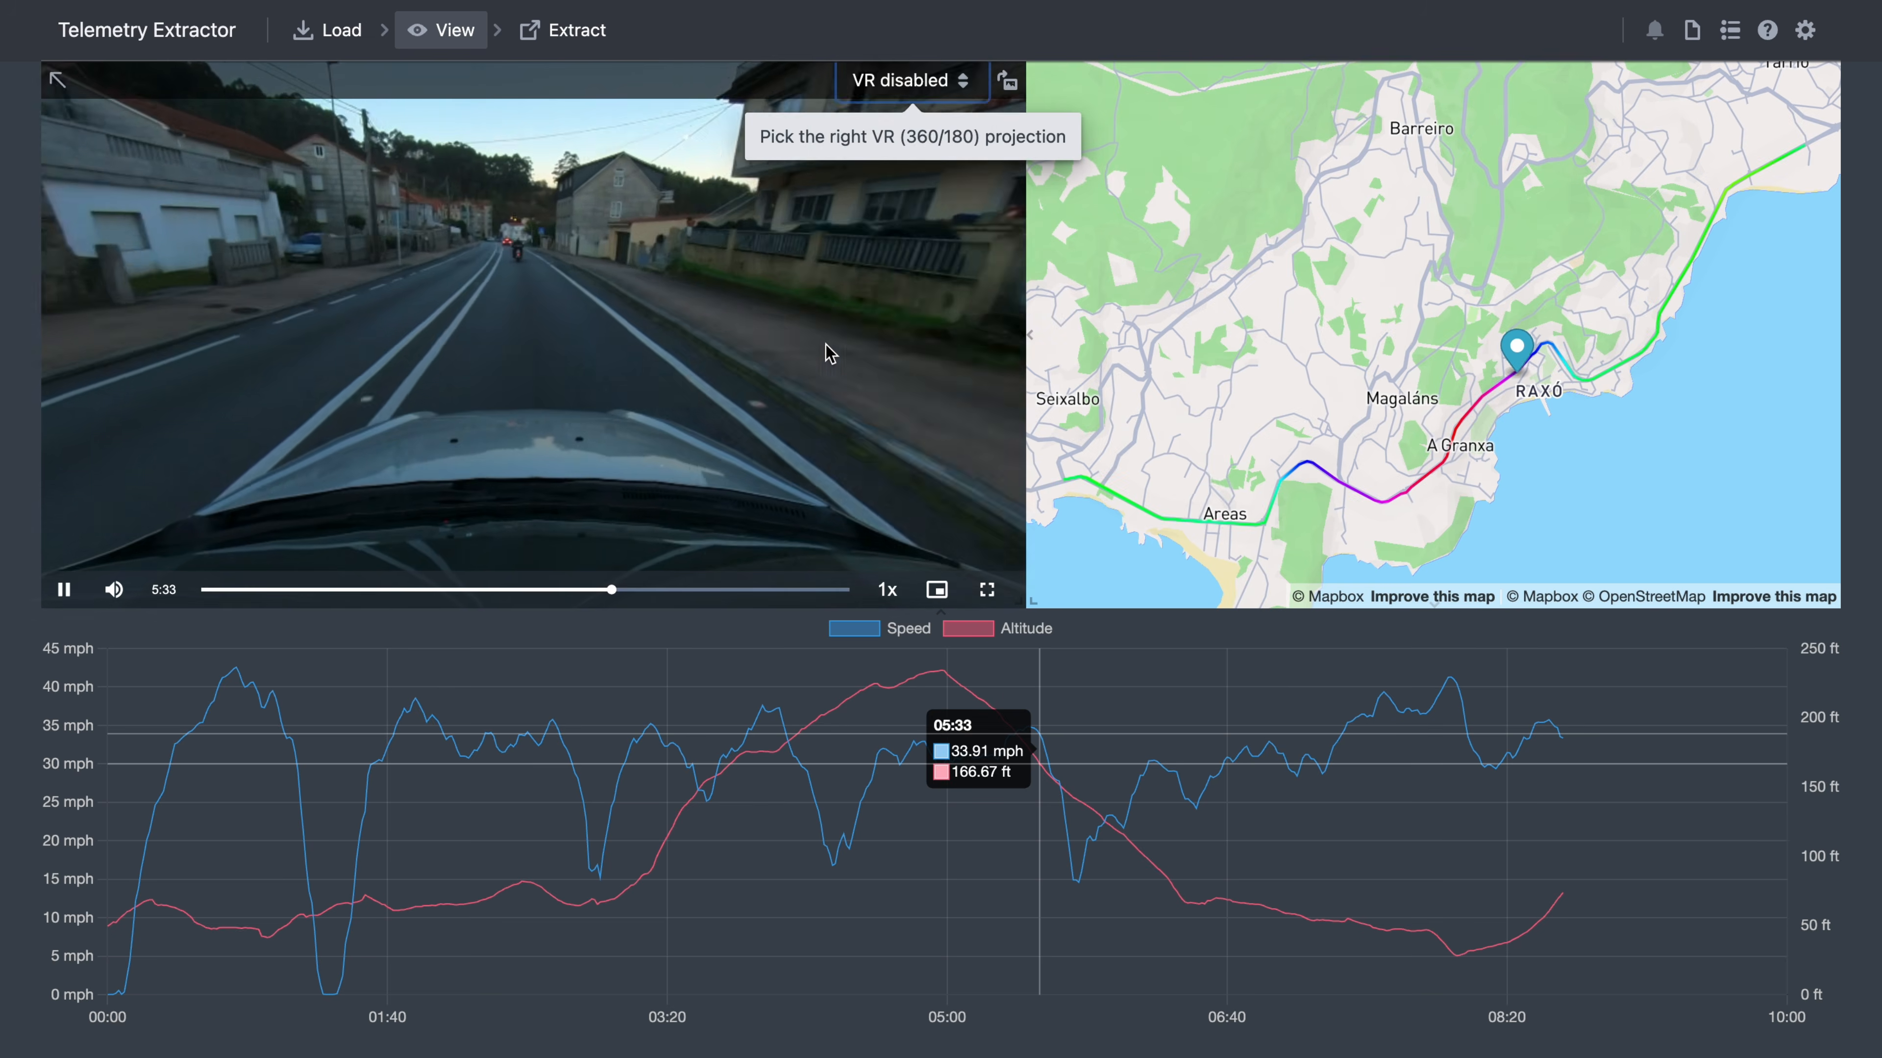
pyautogui.click(986, 81)
pyautogui.click(874, 110)
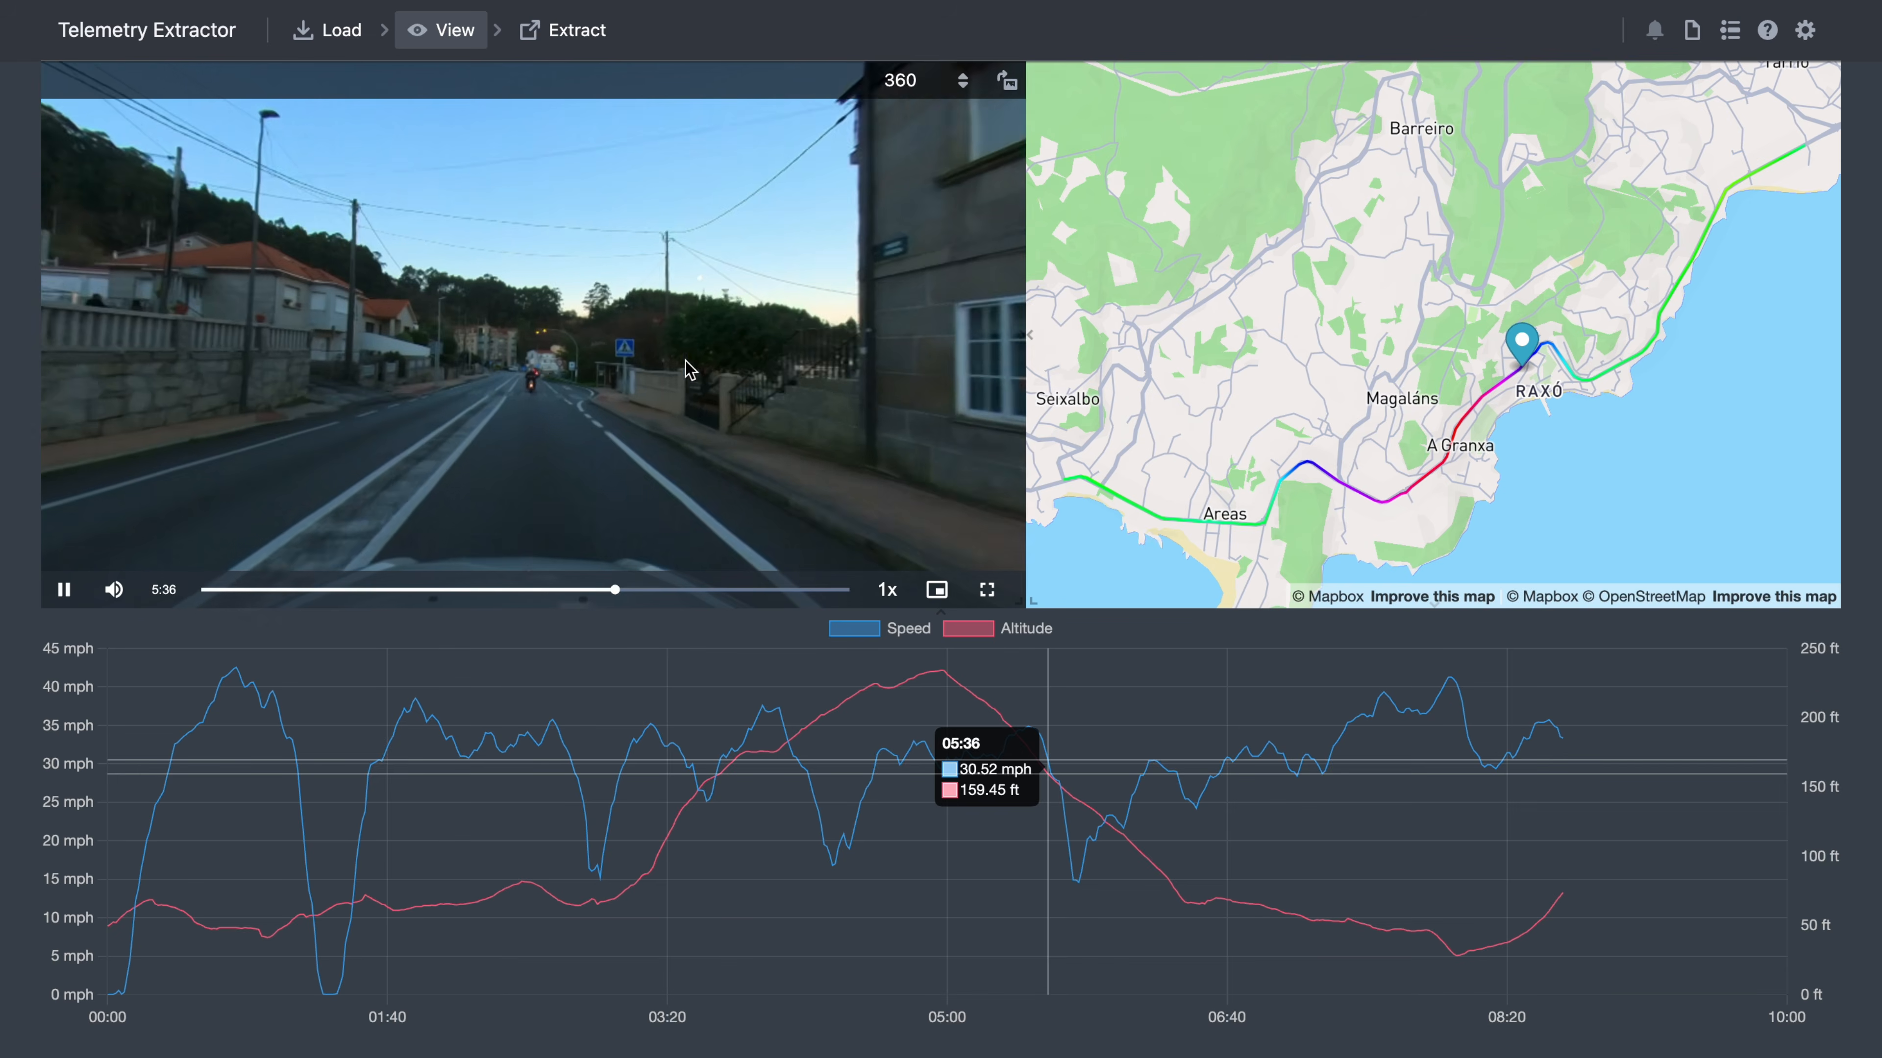
pyautogui.moveTo(641, 367); pyautogui.dragTo(604, 393)
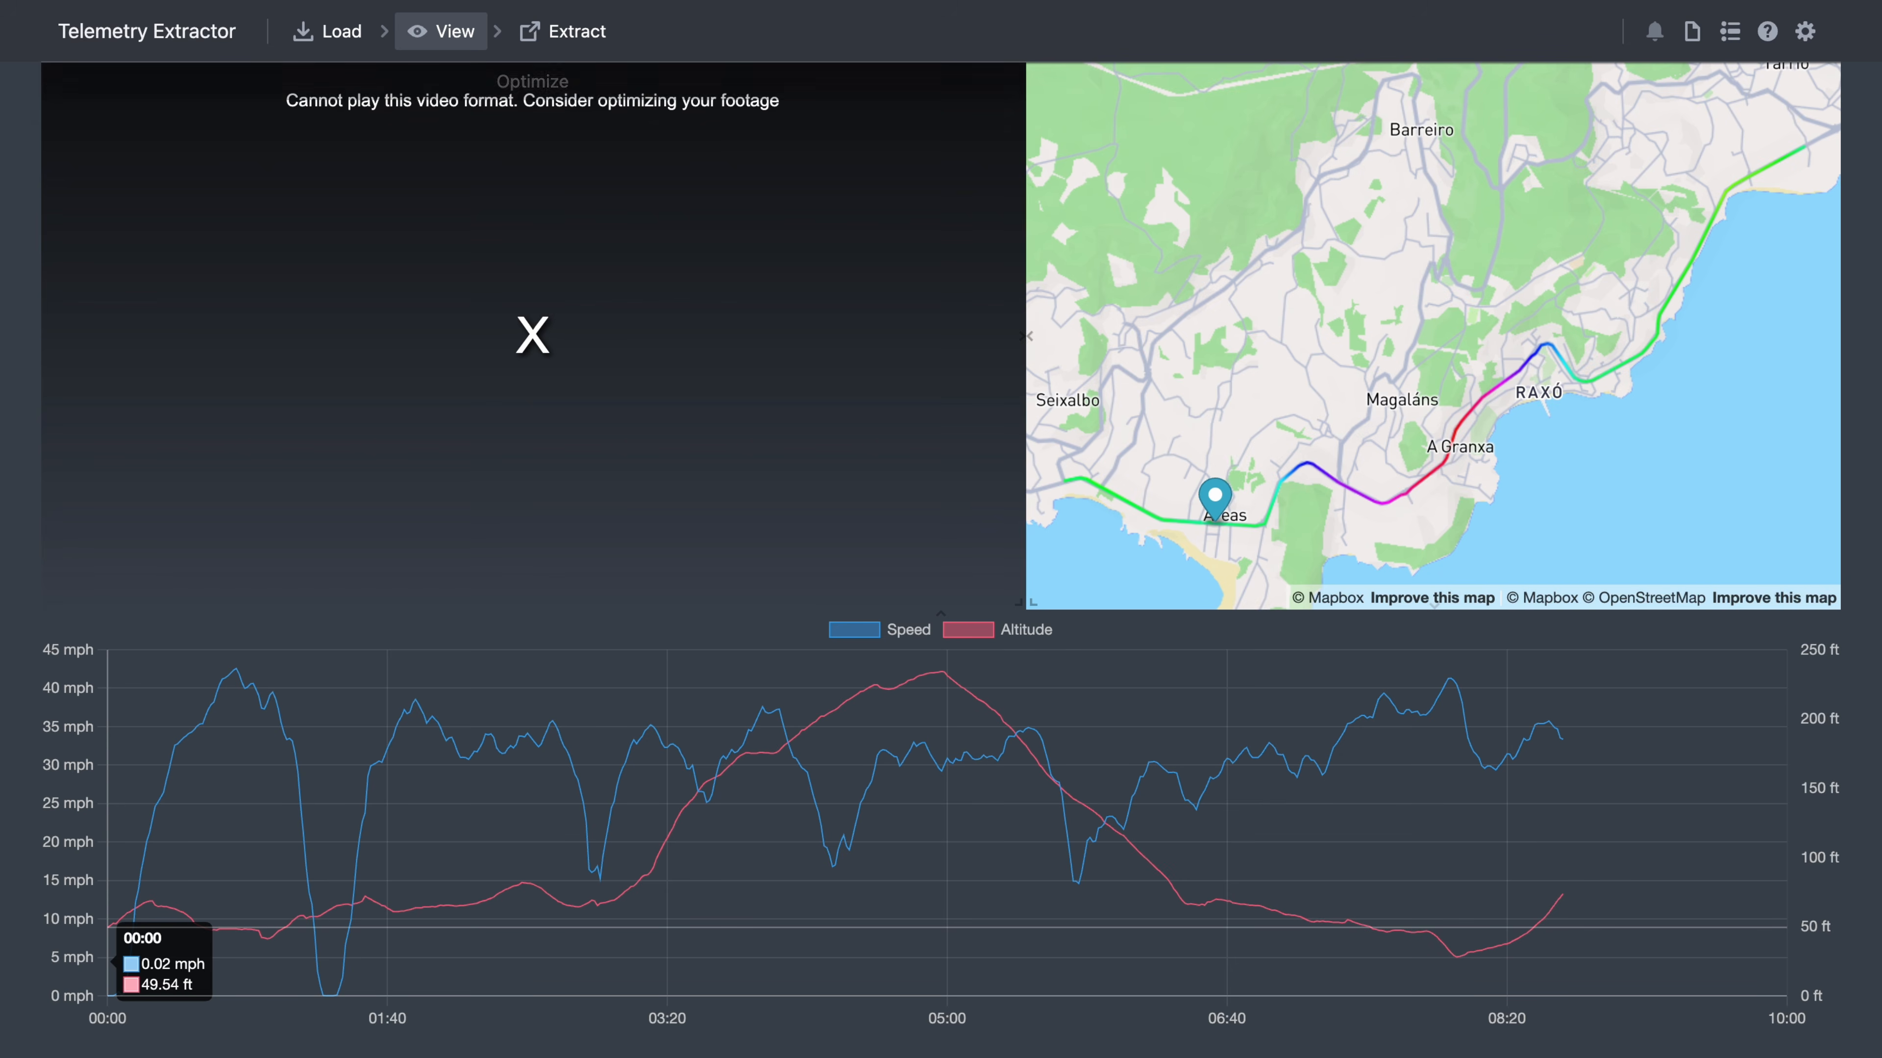
pyautogui.click(546, 81)
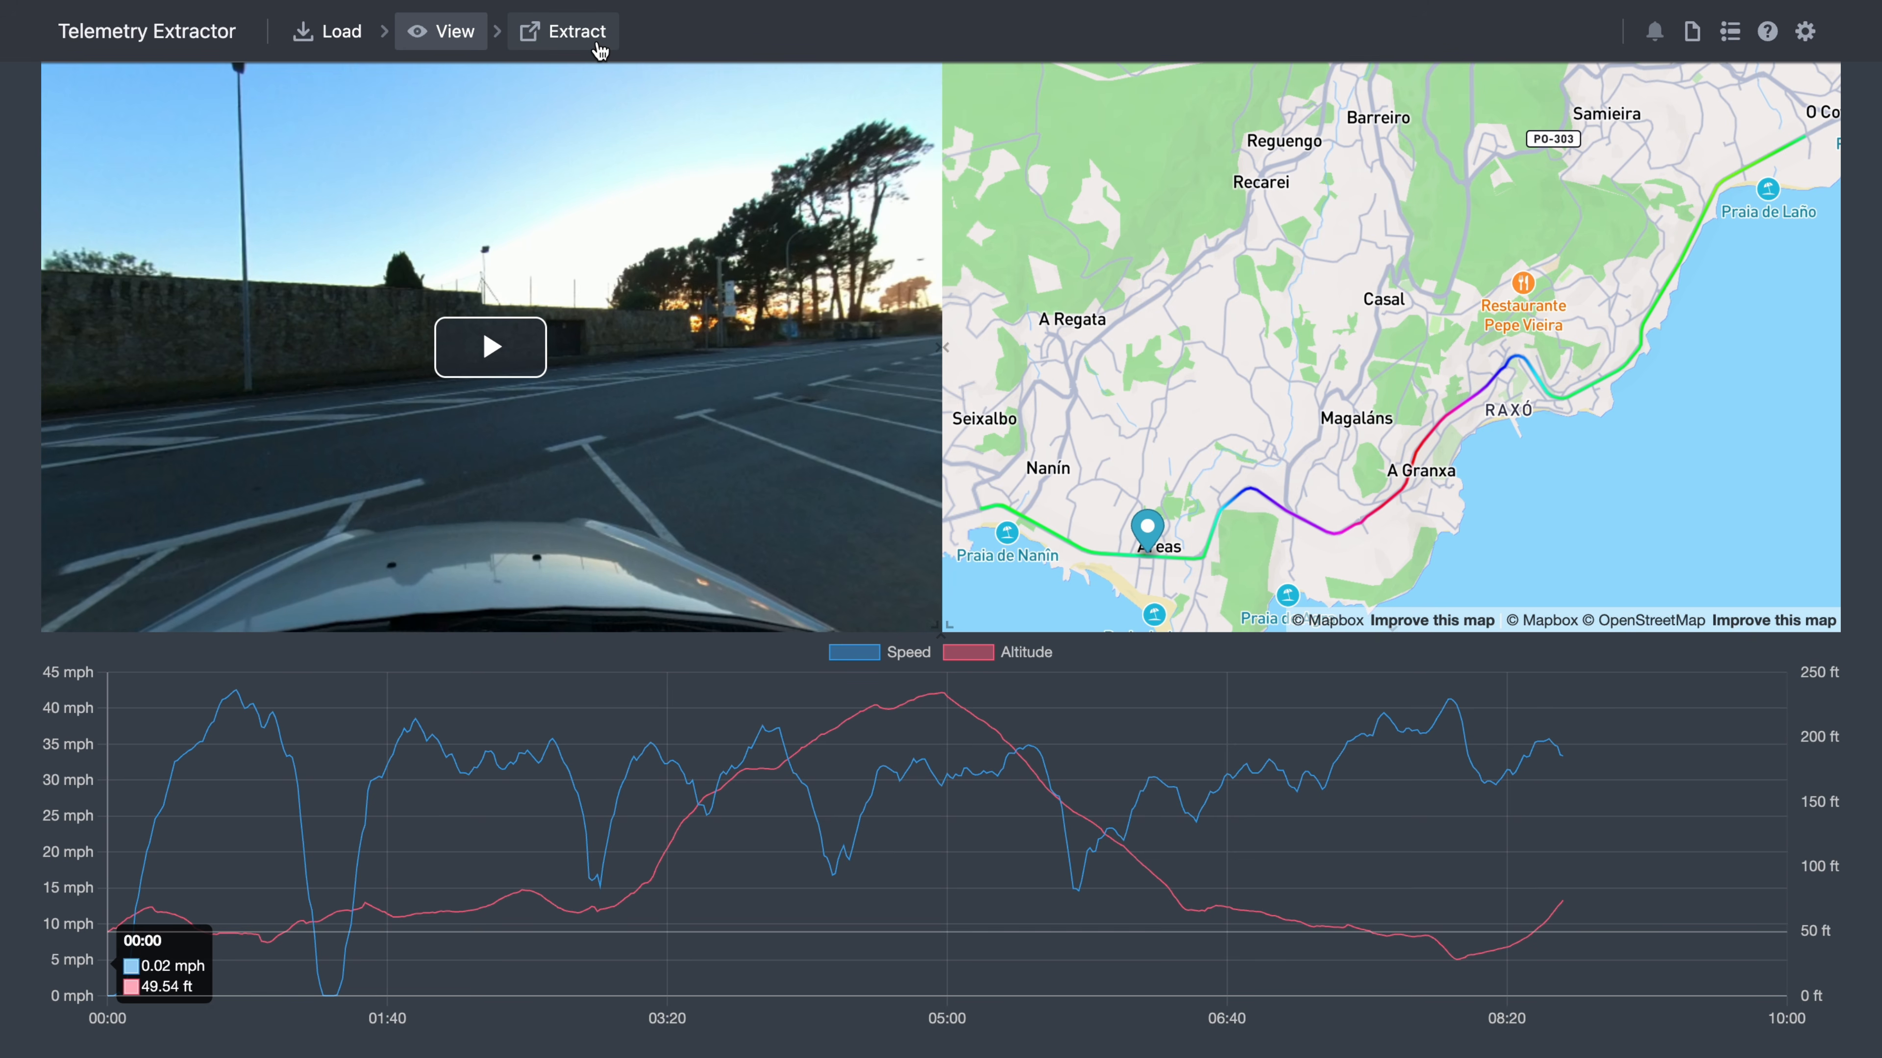
# - Choose CSV export and add the Altitude (ft), Latitude, Longitude and Speed streams
pyautogui.click(567, 35)
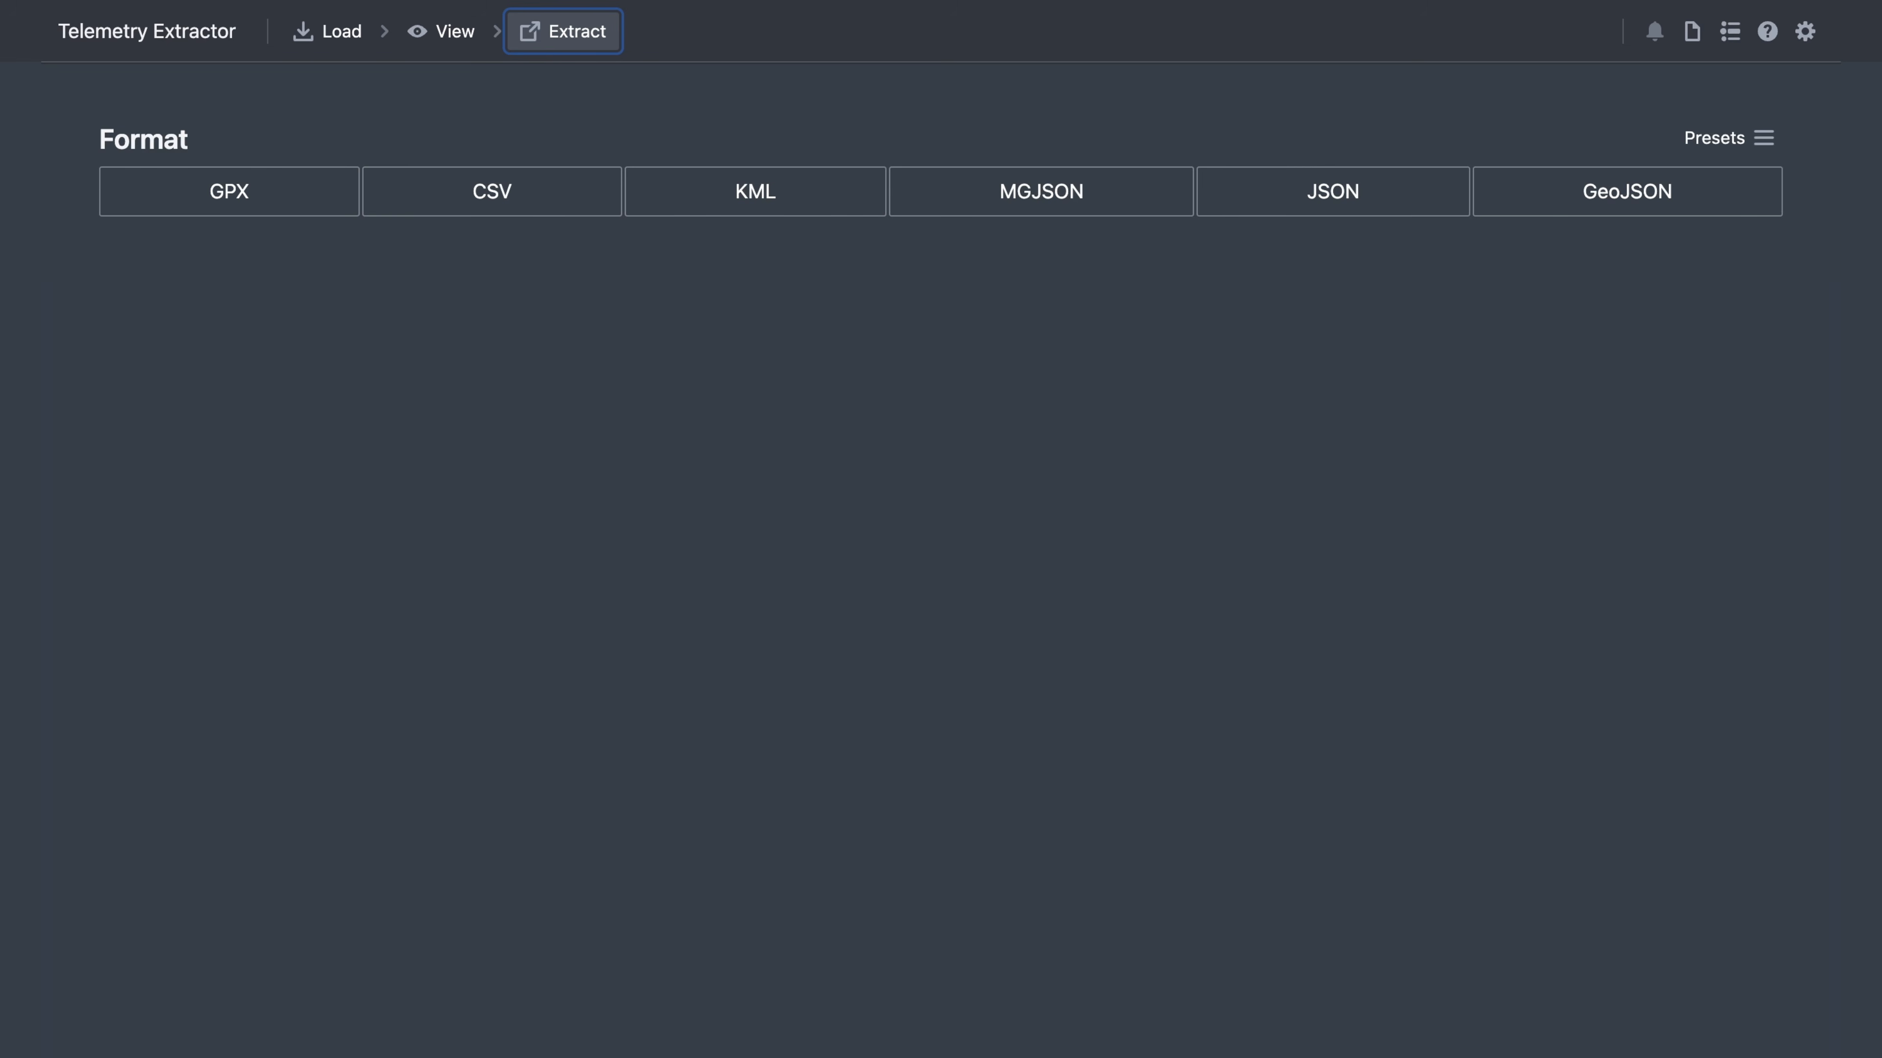
pyautogui.click(672, 549)
pyautogui.click(525, 207)
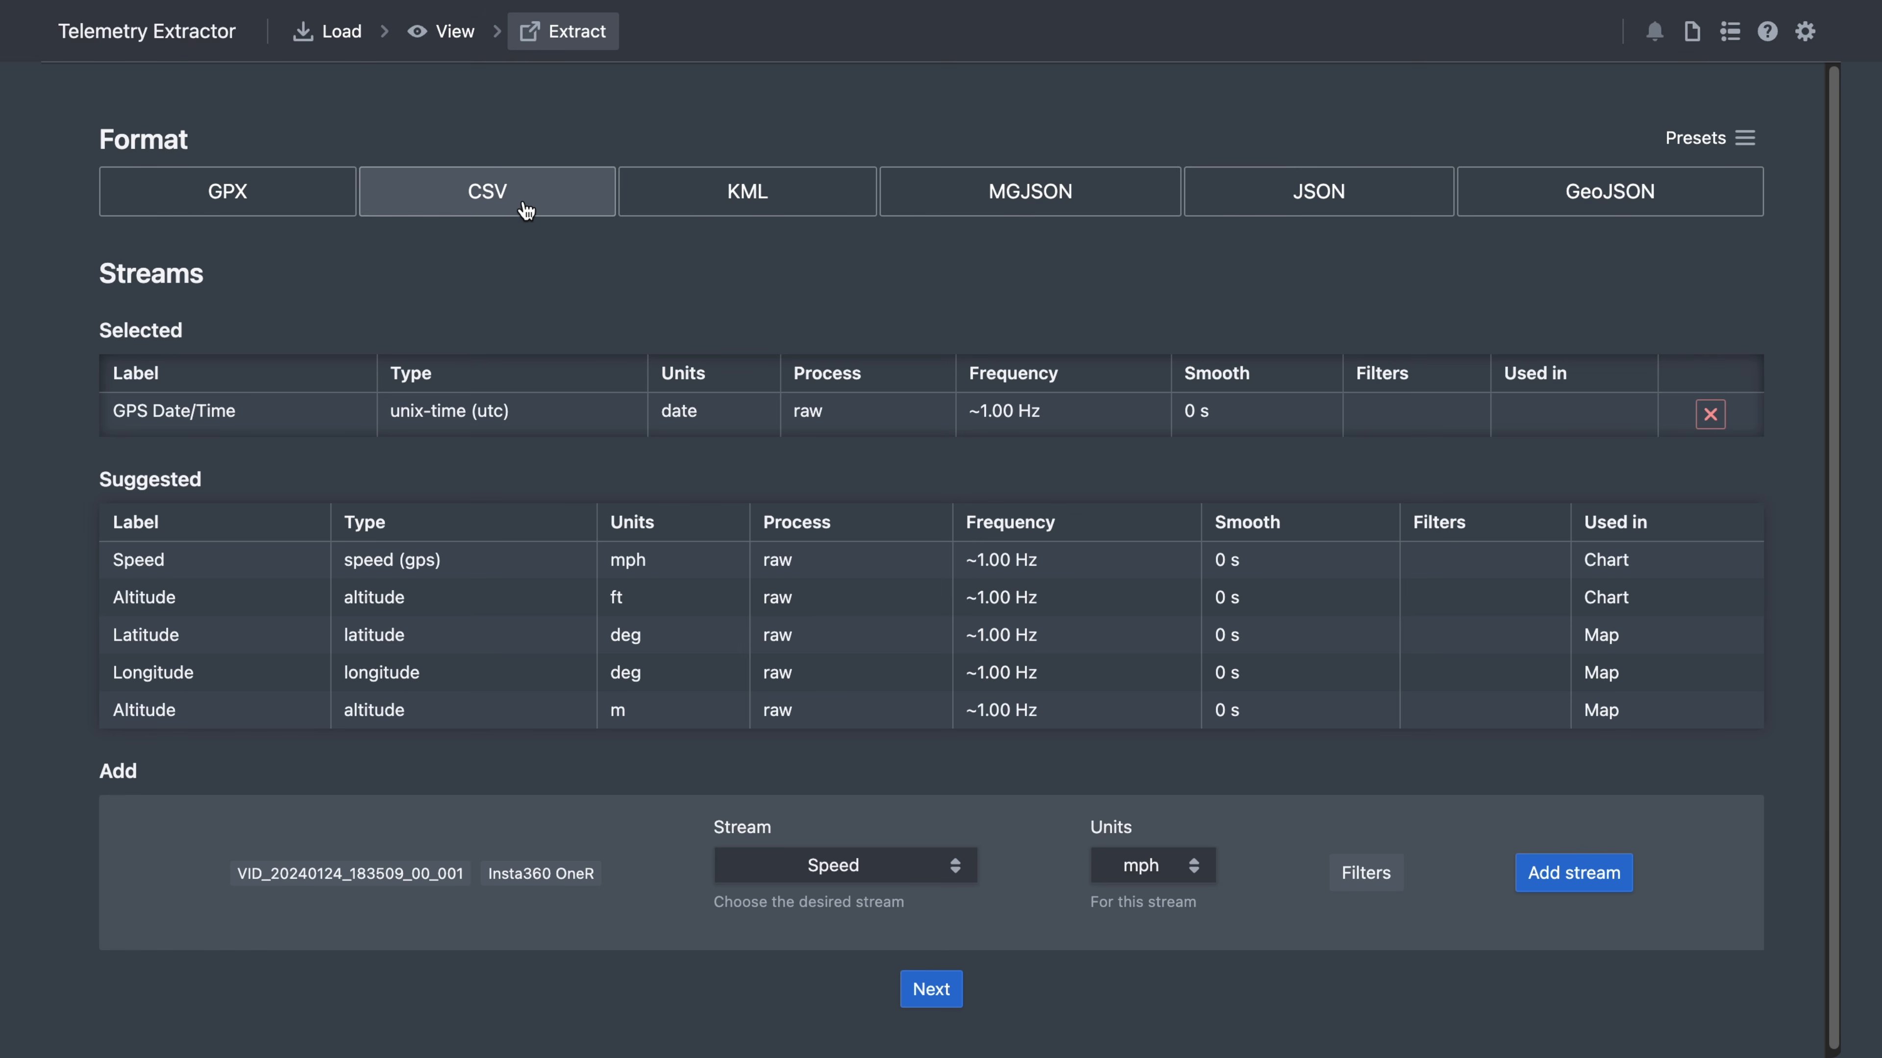
pyautogui.click(221, 610)
pyautogui.click(192, 651)
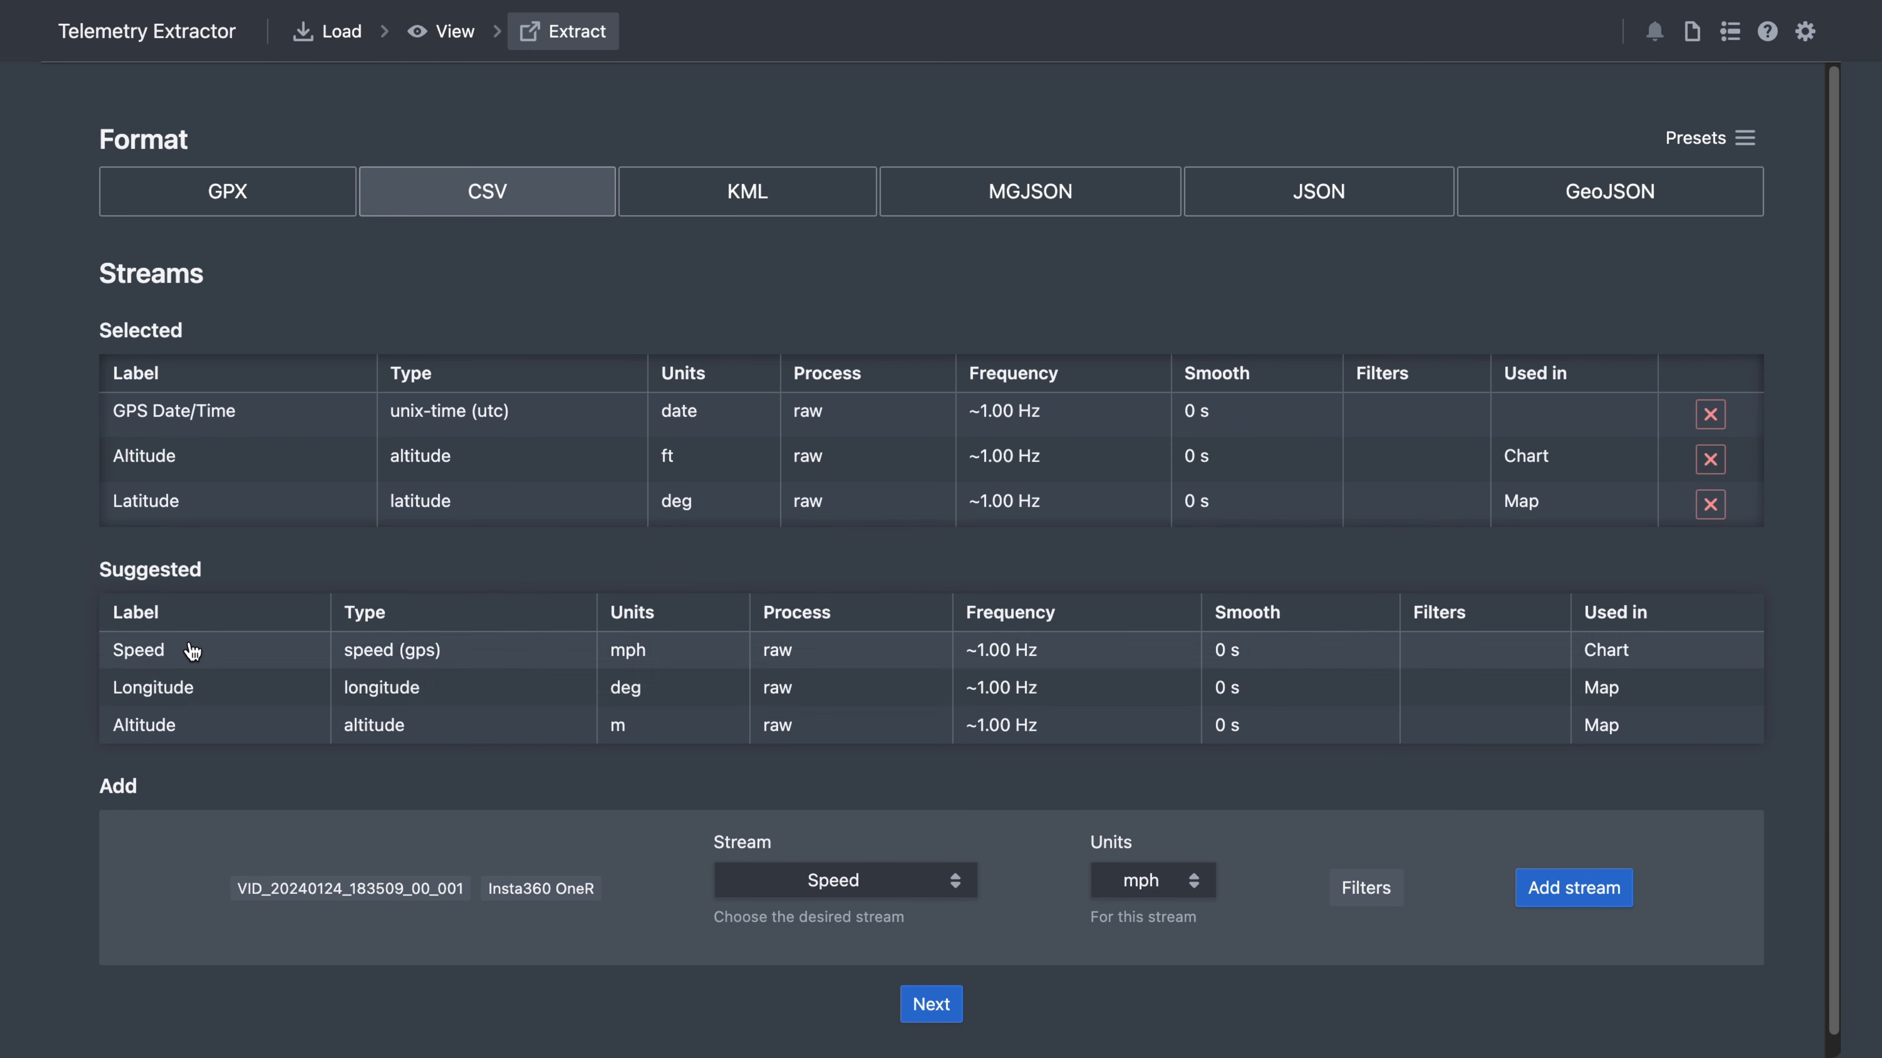
pyautogui.click(189, 694)
pyautogui.click(166, 691)
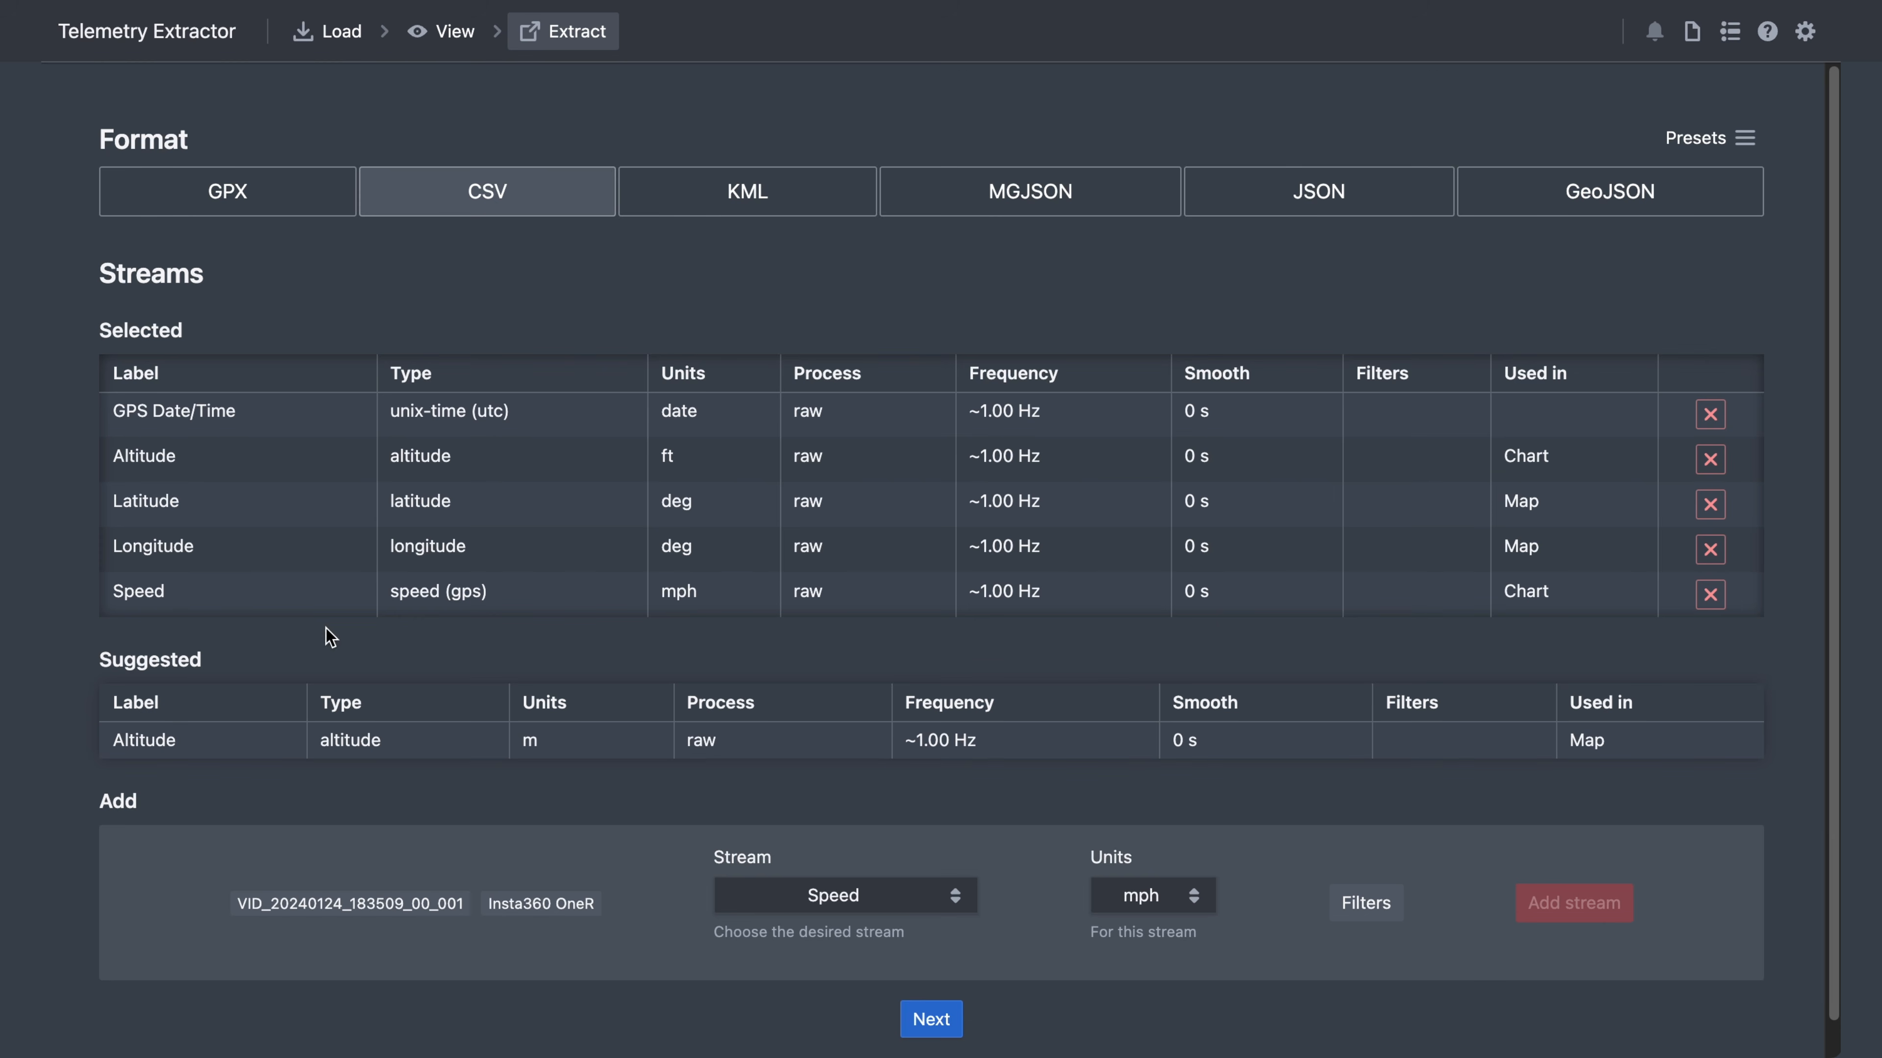
# - Compute a Bearing direction stream and add it to the export
pyautogui.click(844, 893)
pyautogui.click(865, 1032)
pyautogui.click(964, 527)
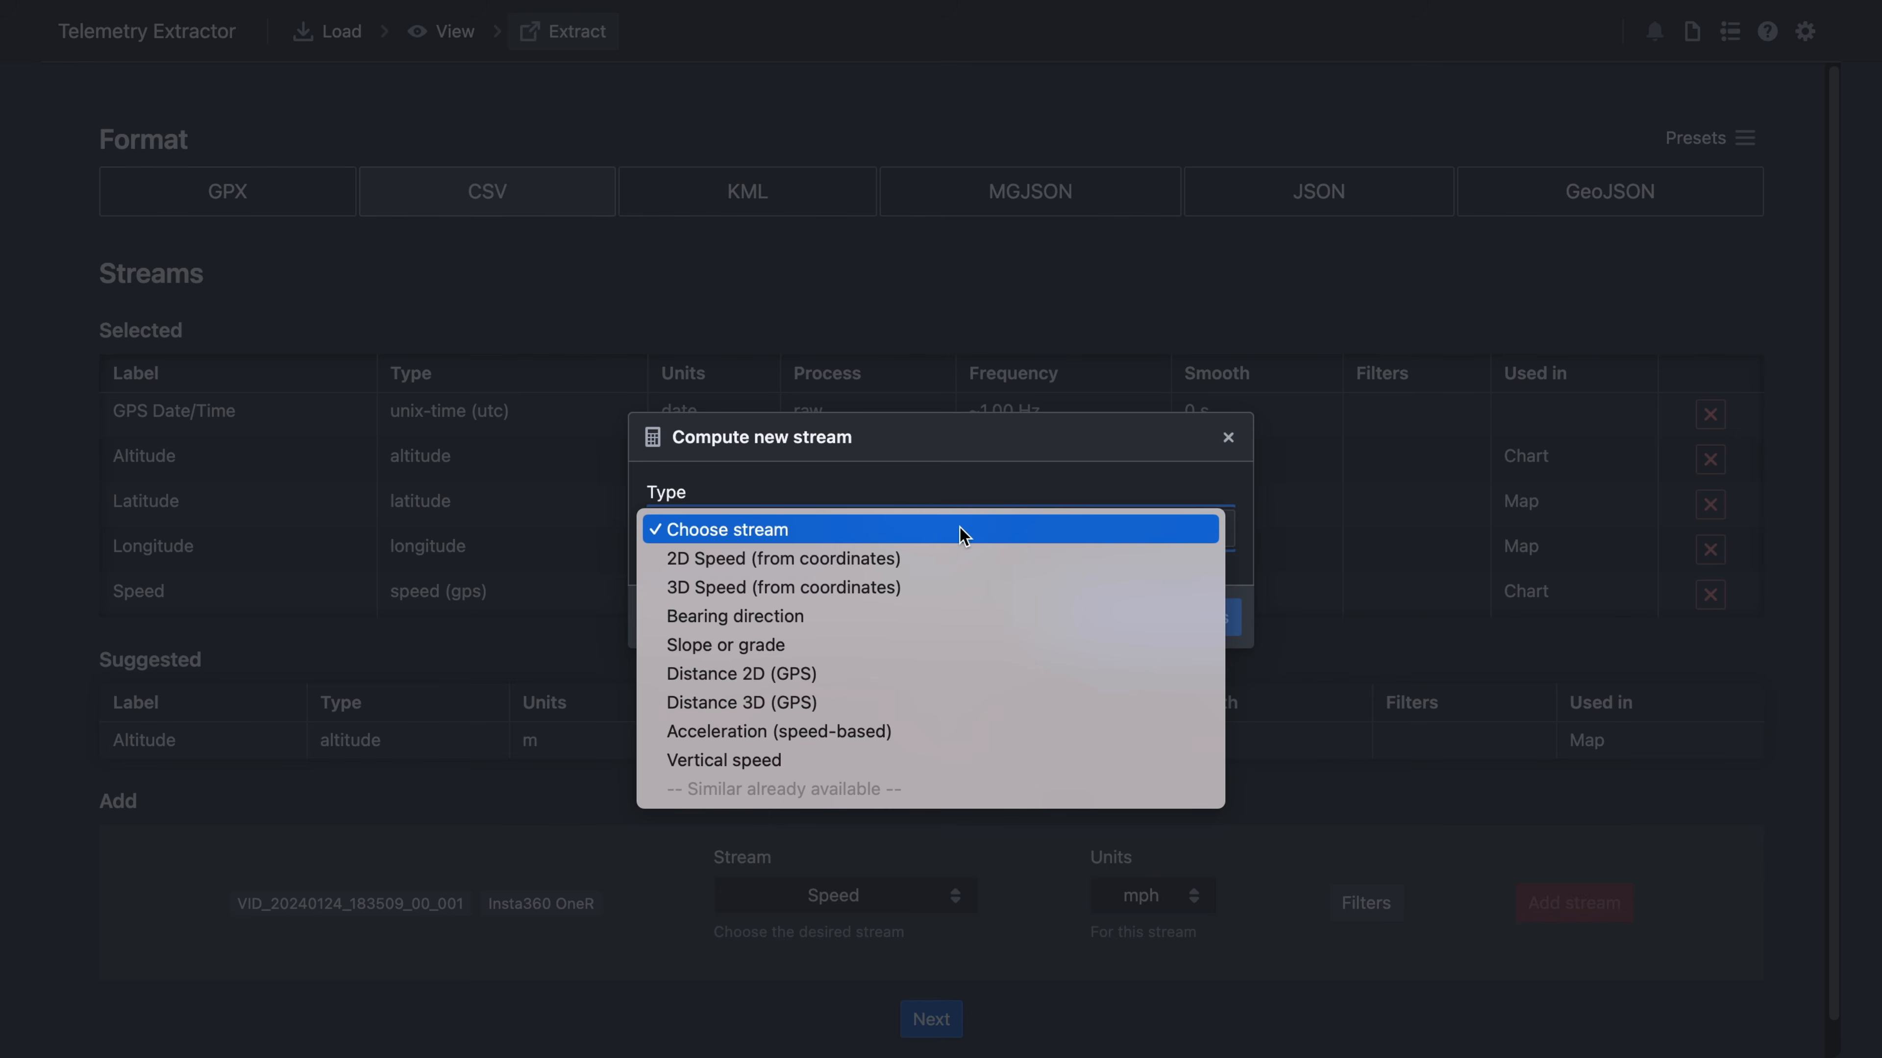
pyautogui.click(808, 616)
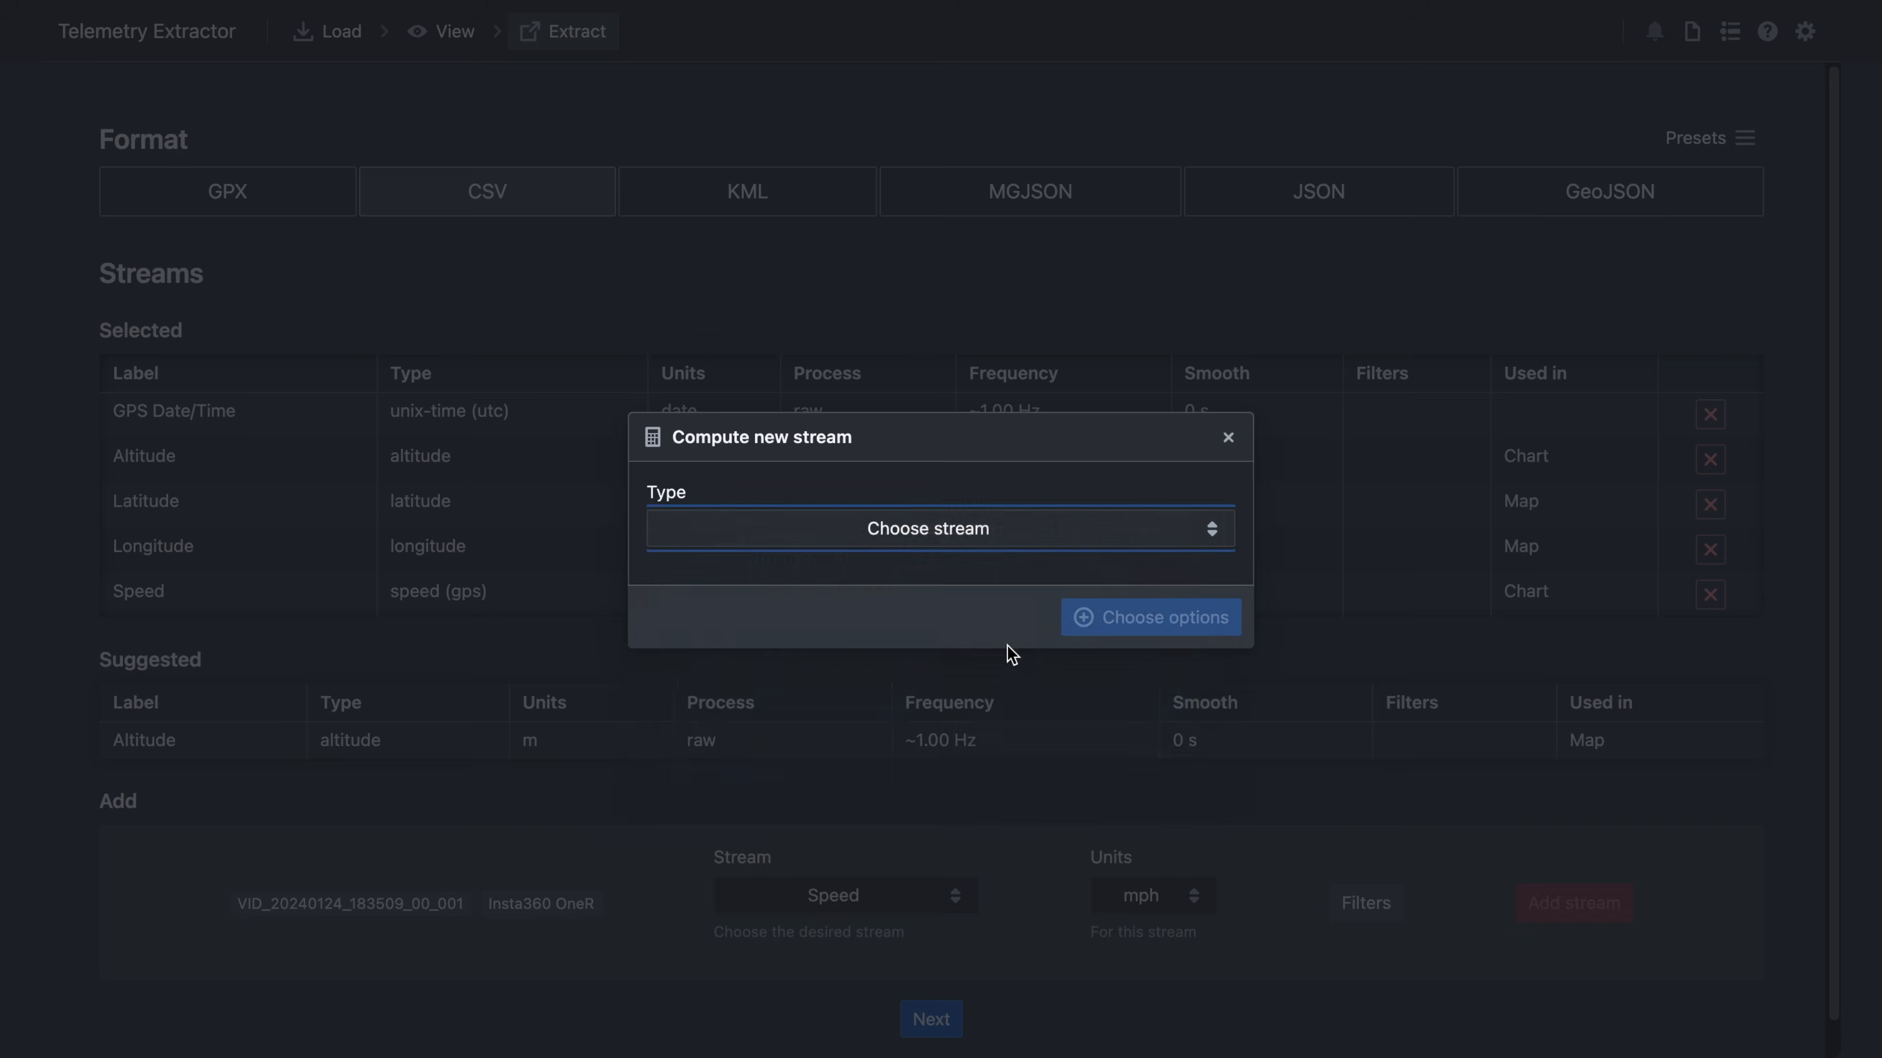
pyautogui.click(1143, 693)
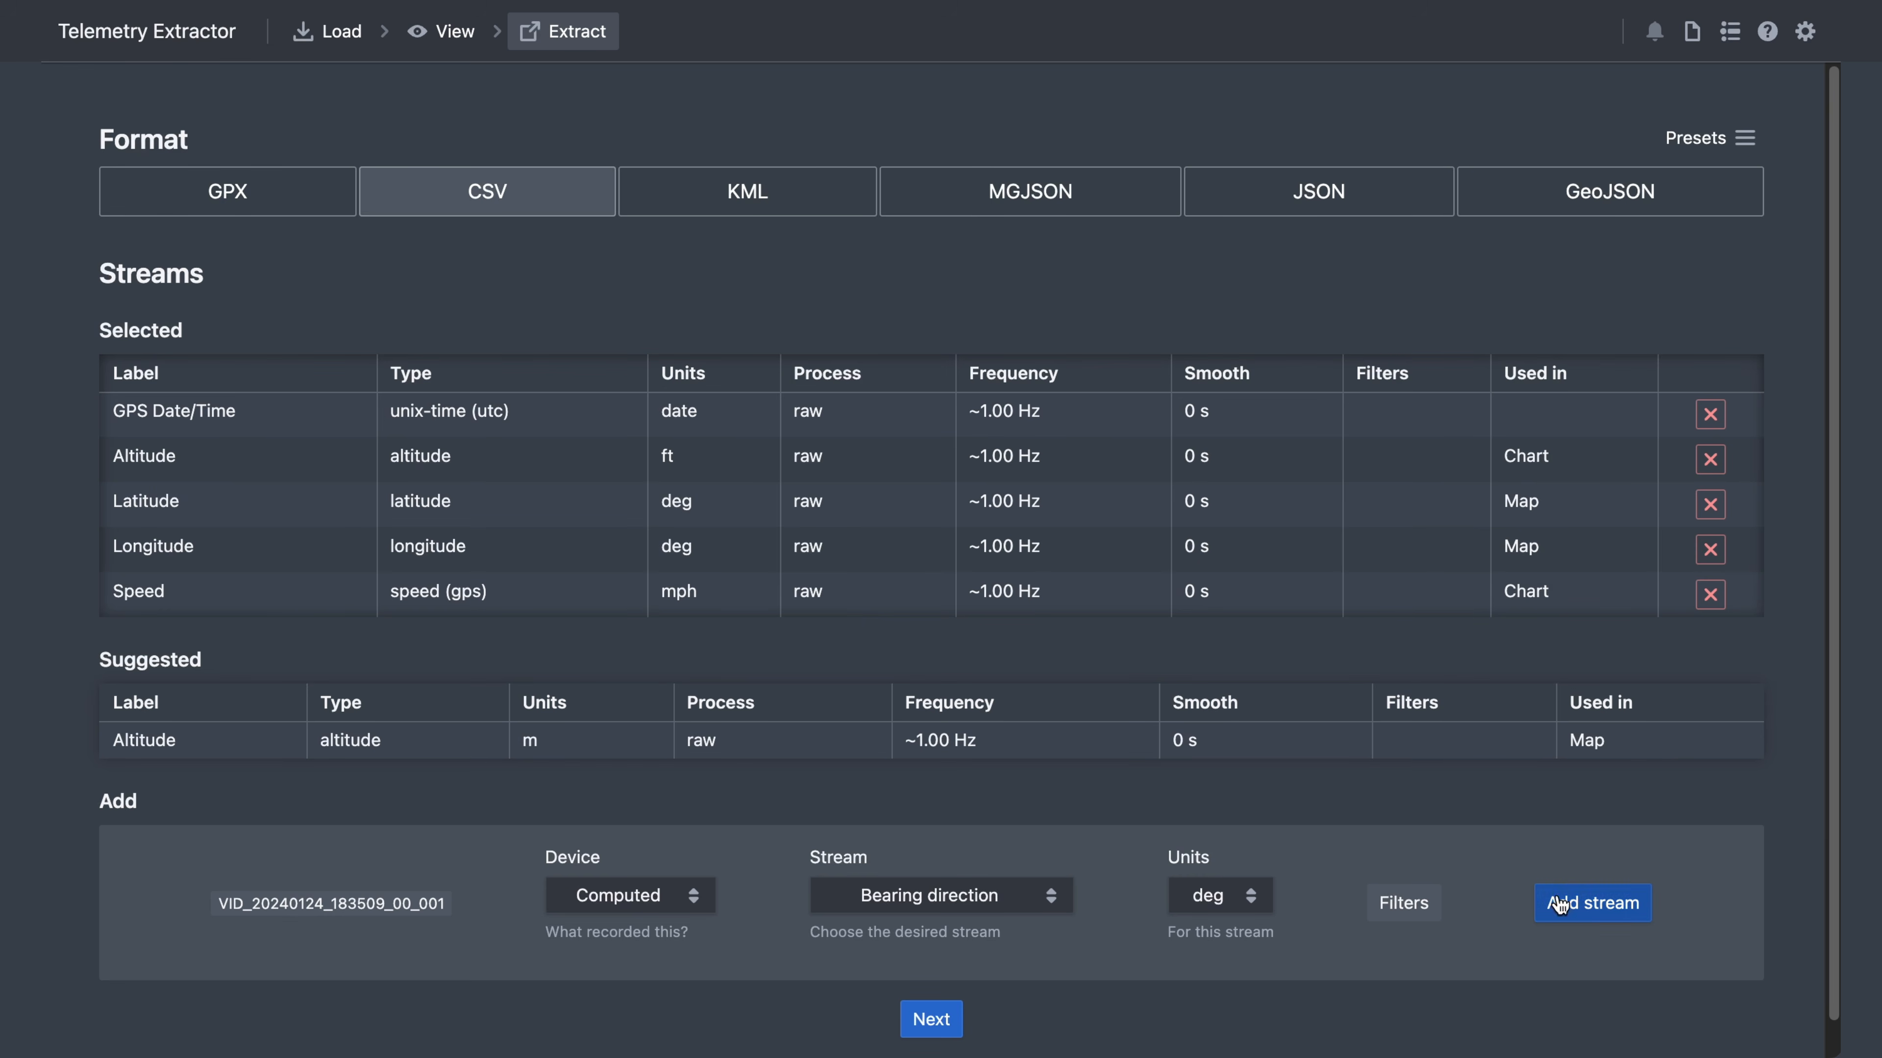
pyautogui.click(1592, 903)
# - Compute a Slope or grade stream, add it, and continue to the output options
pyautogui.scroll(-2, 715, 956)
pyautogui.click(960, 873)
pyautogui.click(960, 886)
pyautogui.click(888, 528)
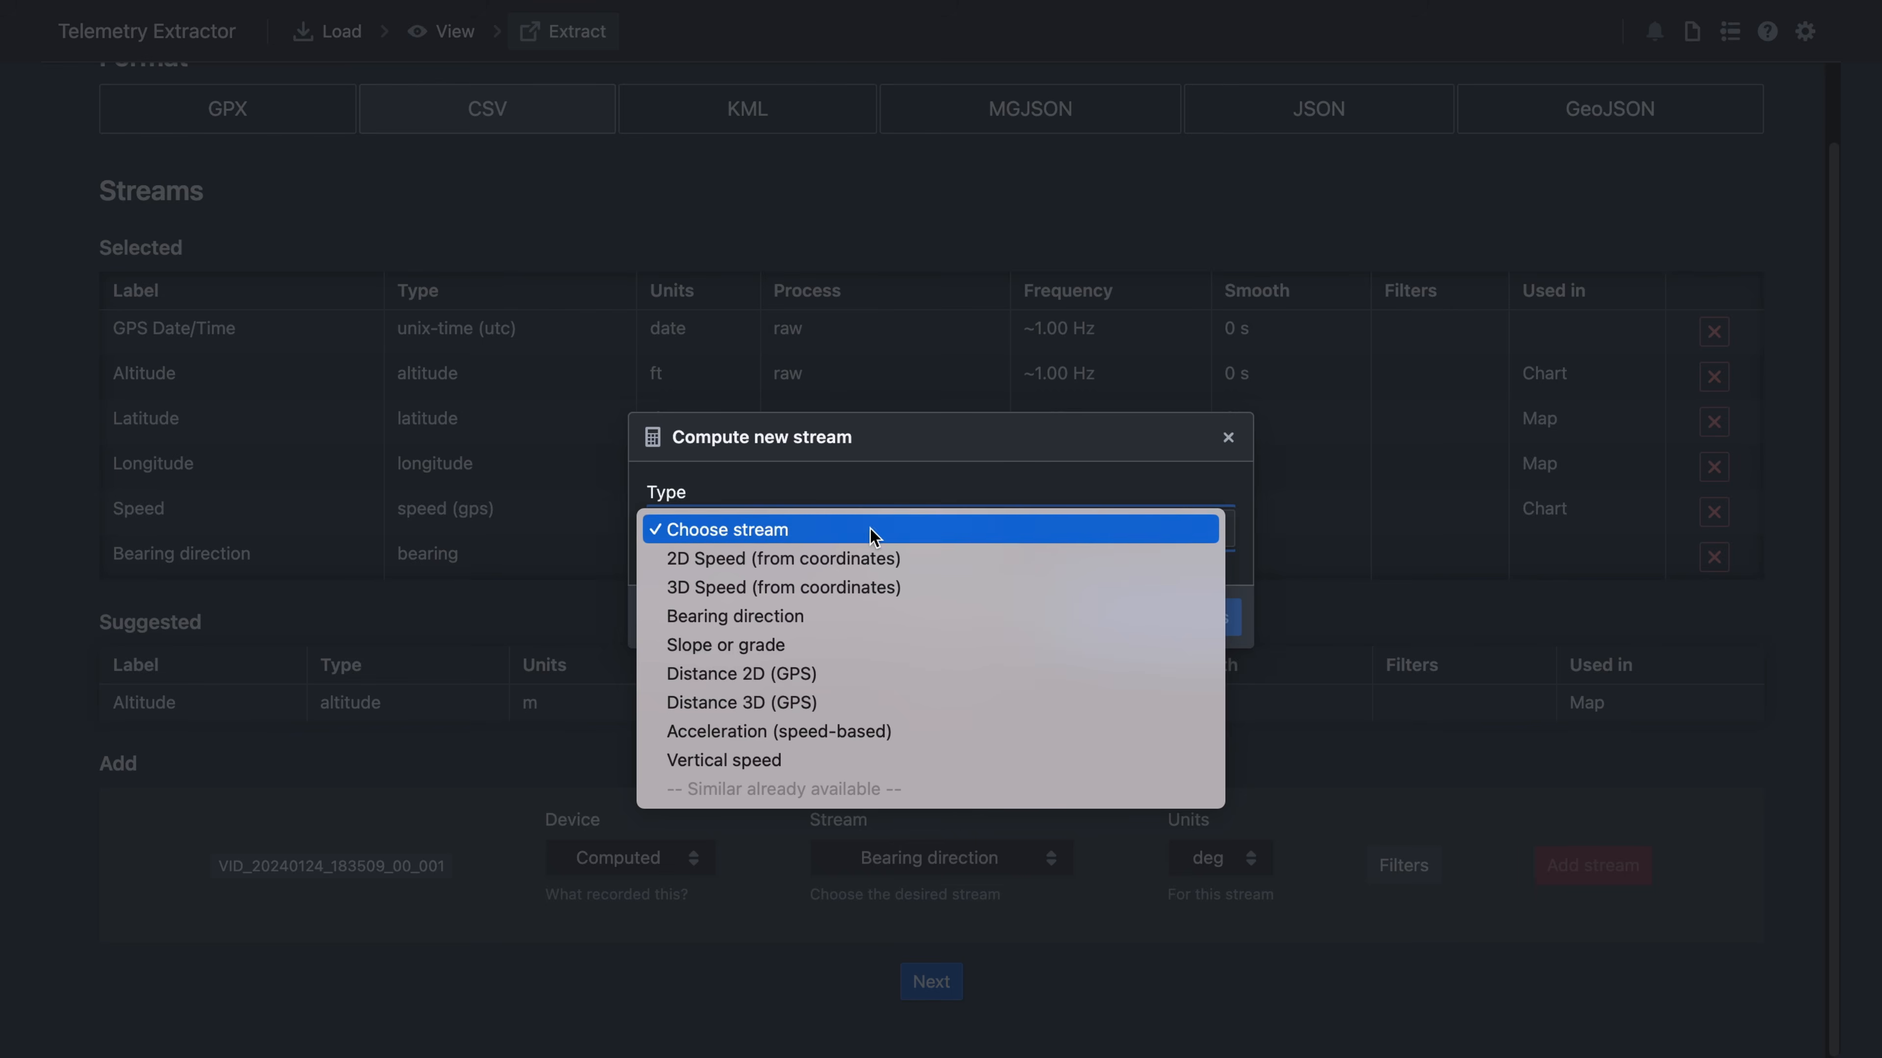
pyautogui.click(821, 644)
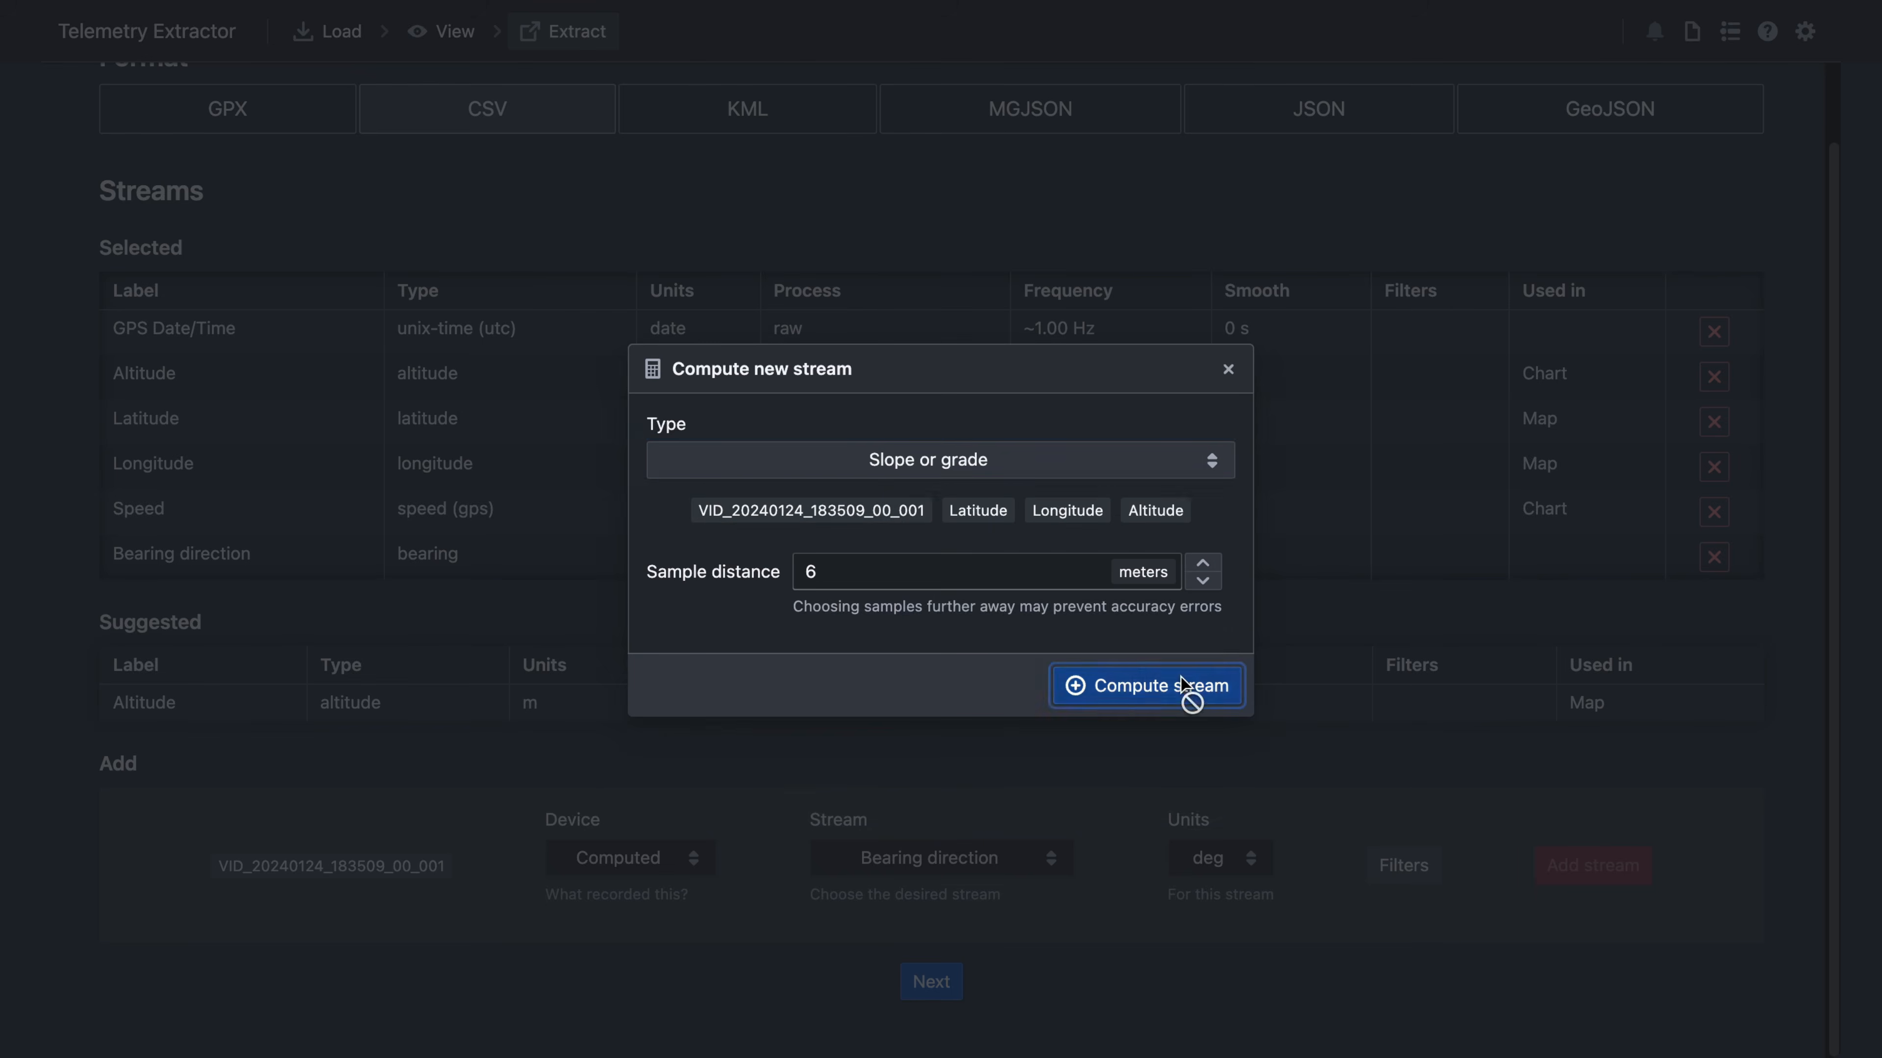
pyautogui.click(1191, 700)
pyautogui.click(1578, 867)
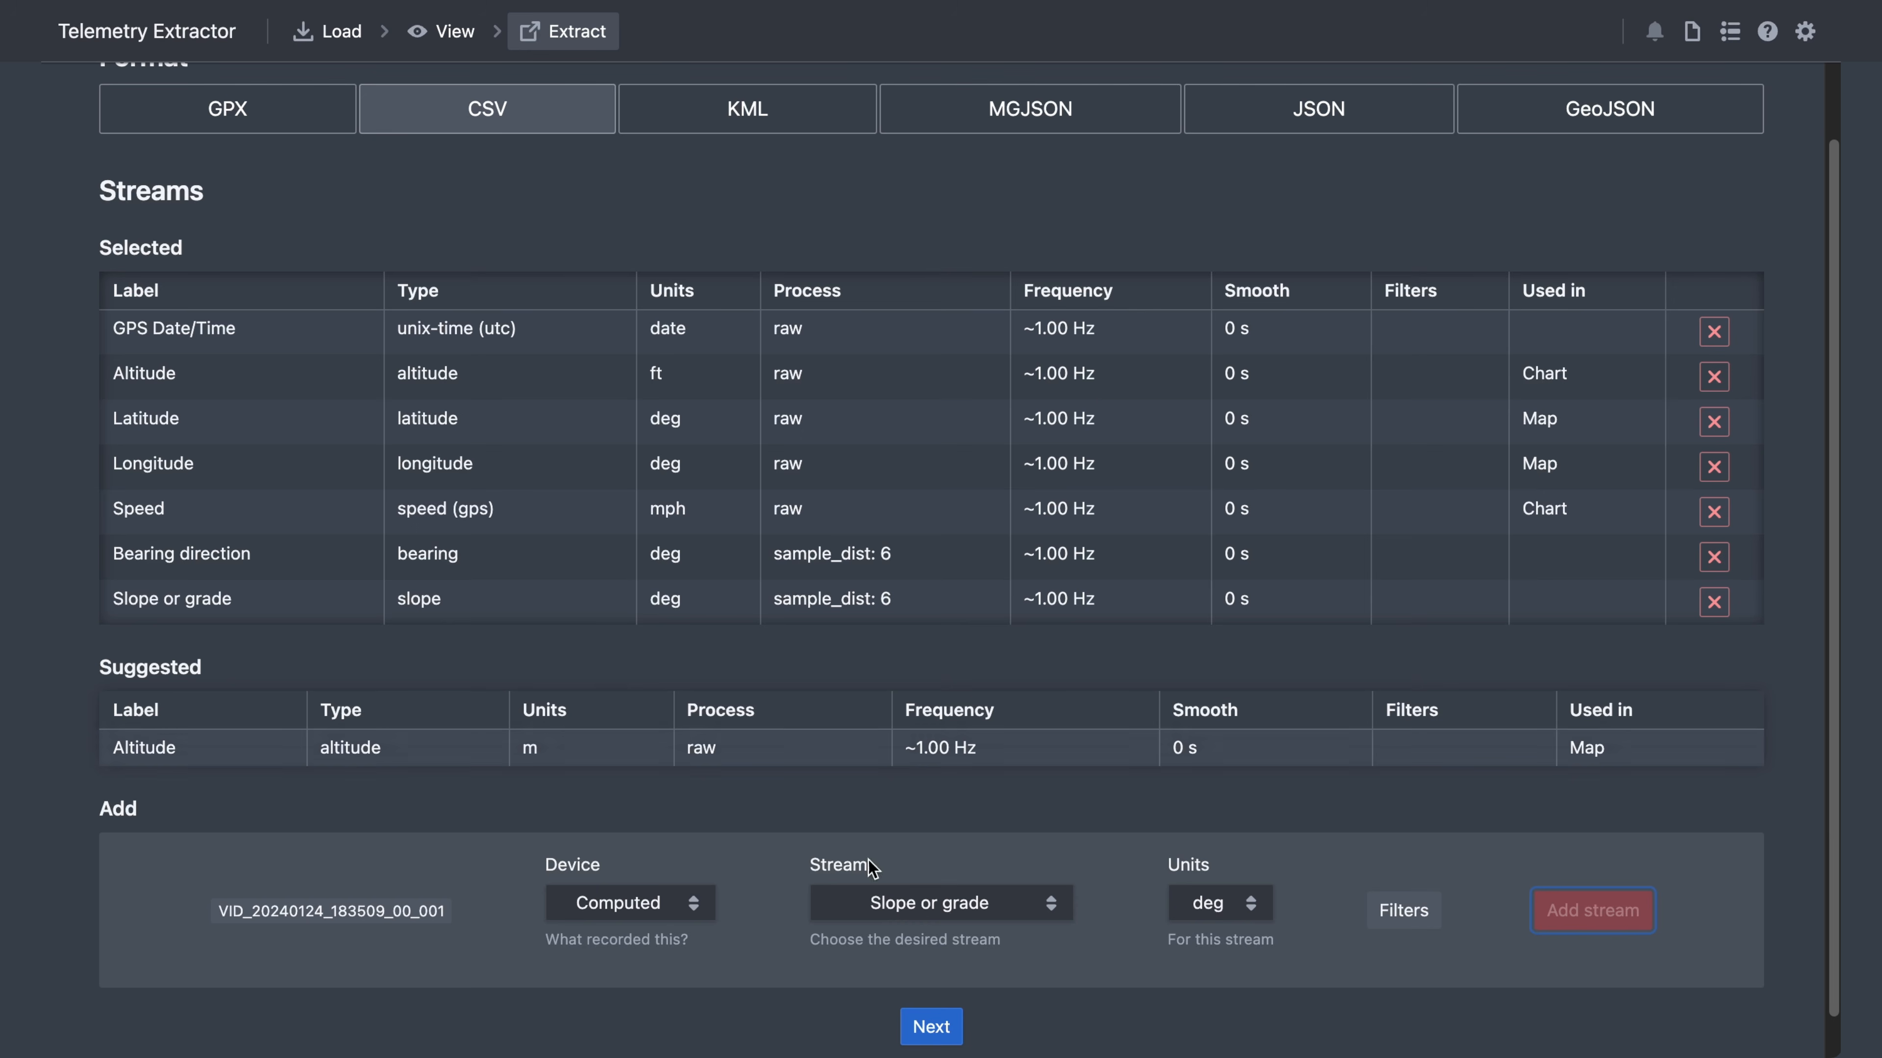
pyautogui.click(945, 1017)
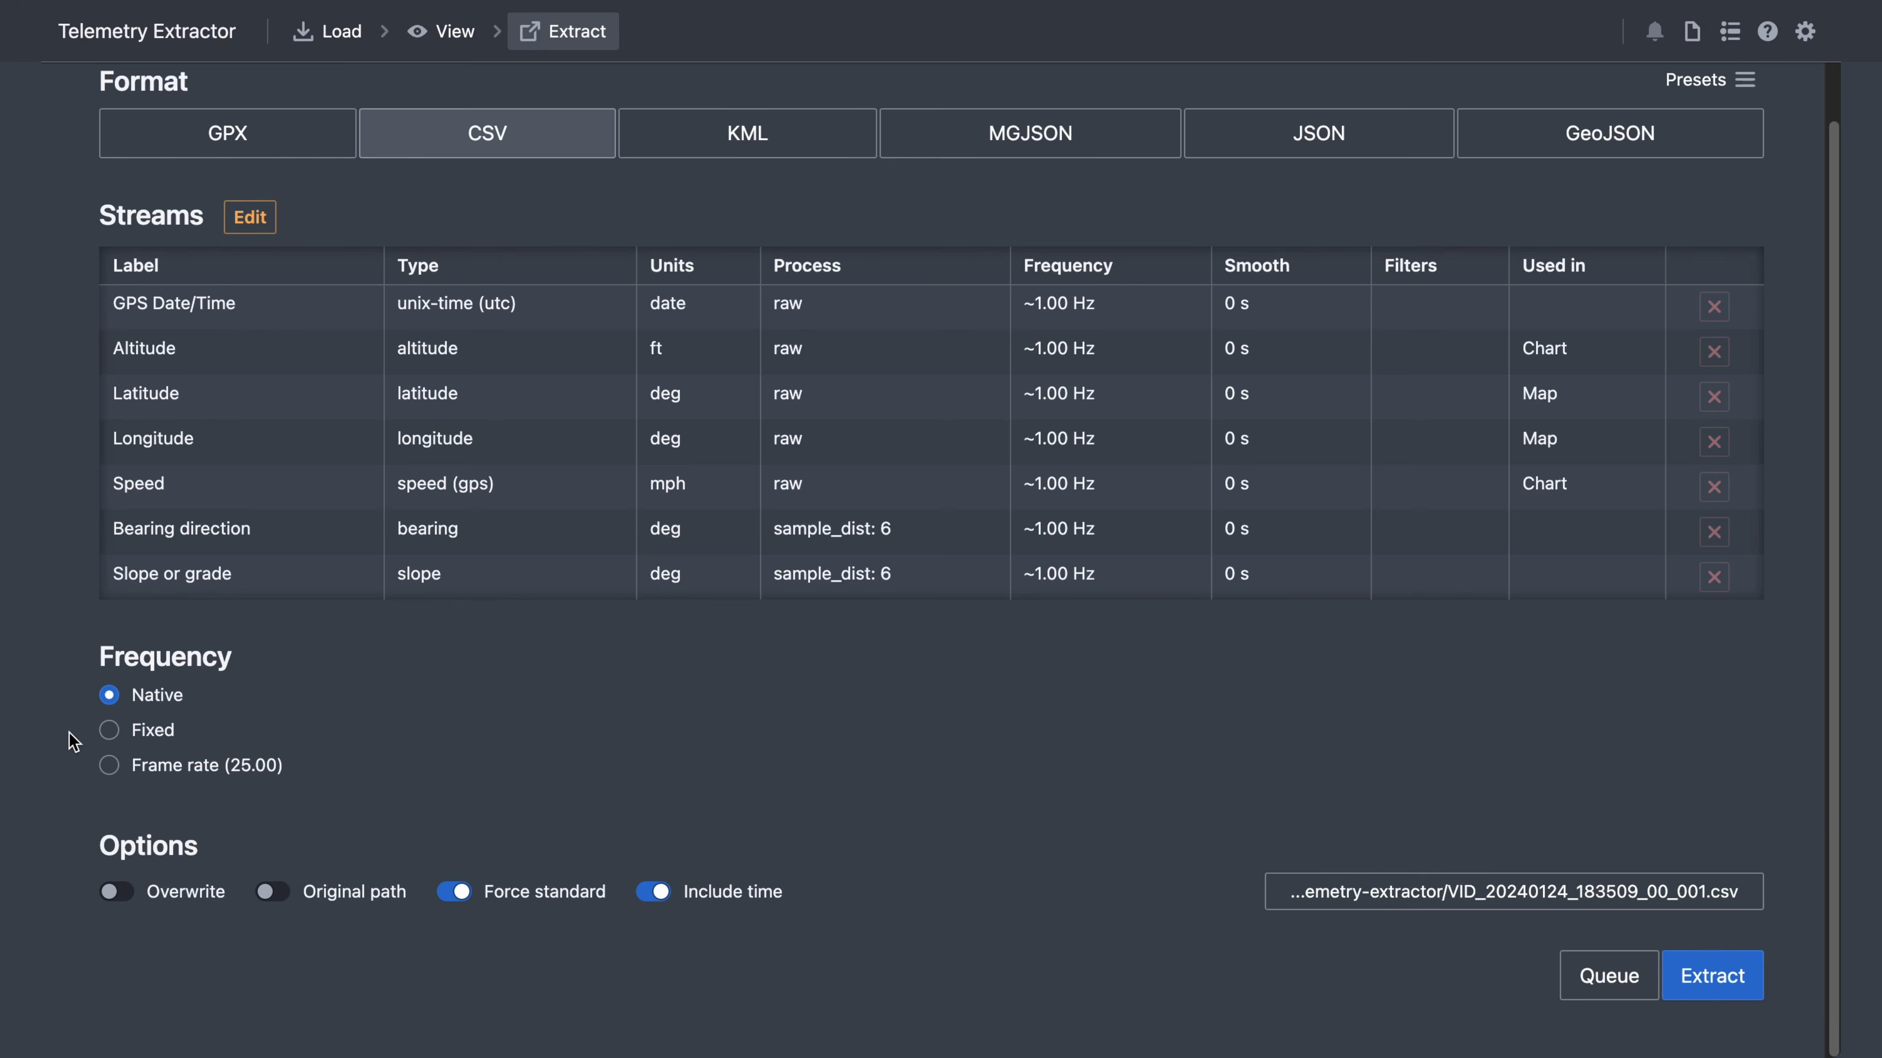
# - Set fixed 10 Hz sampling, Nearest interpolation, original-path output and no time column
pyautogui.click(108, 730)
pyautogui.click(665, 737)
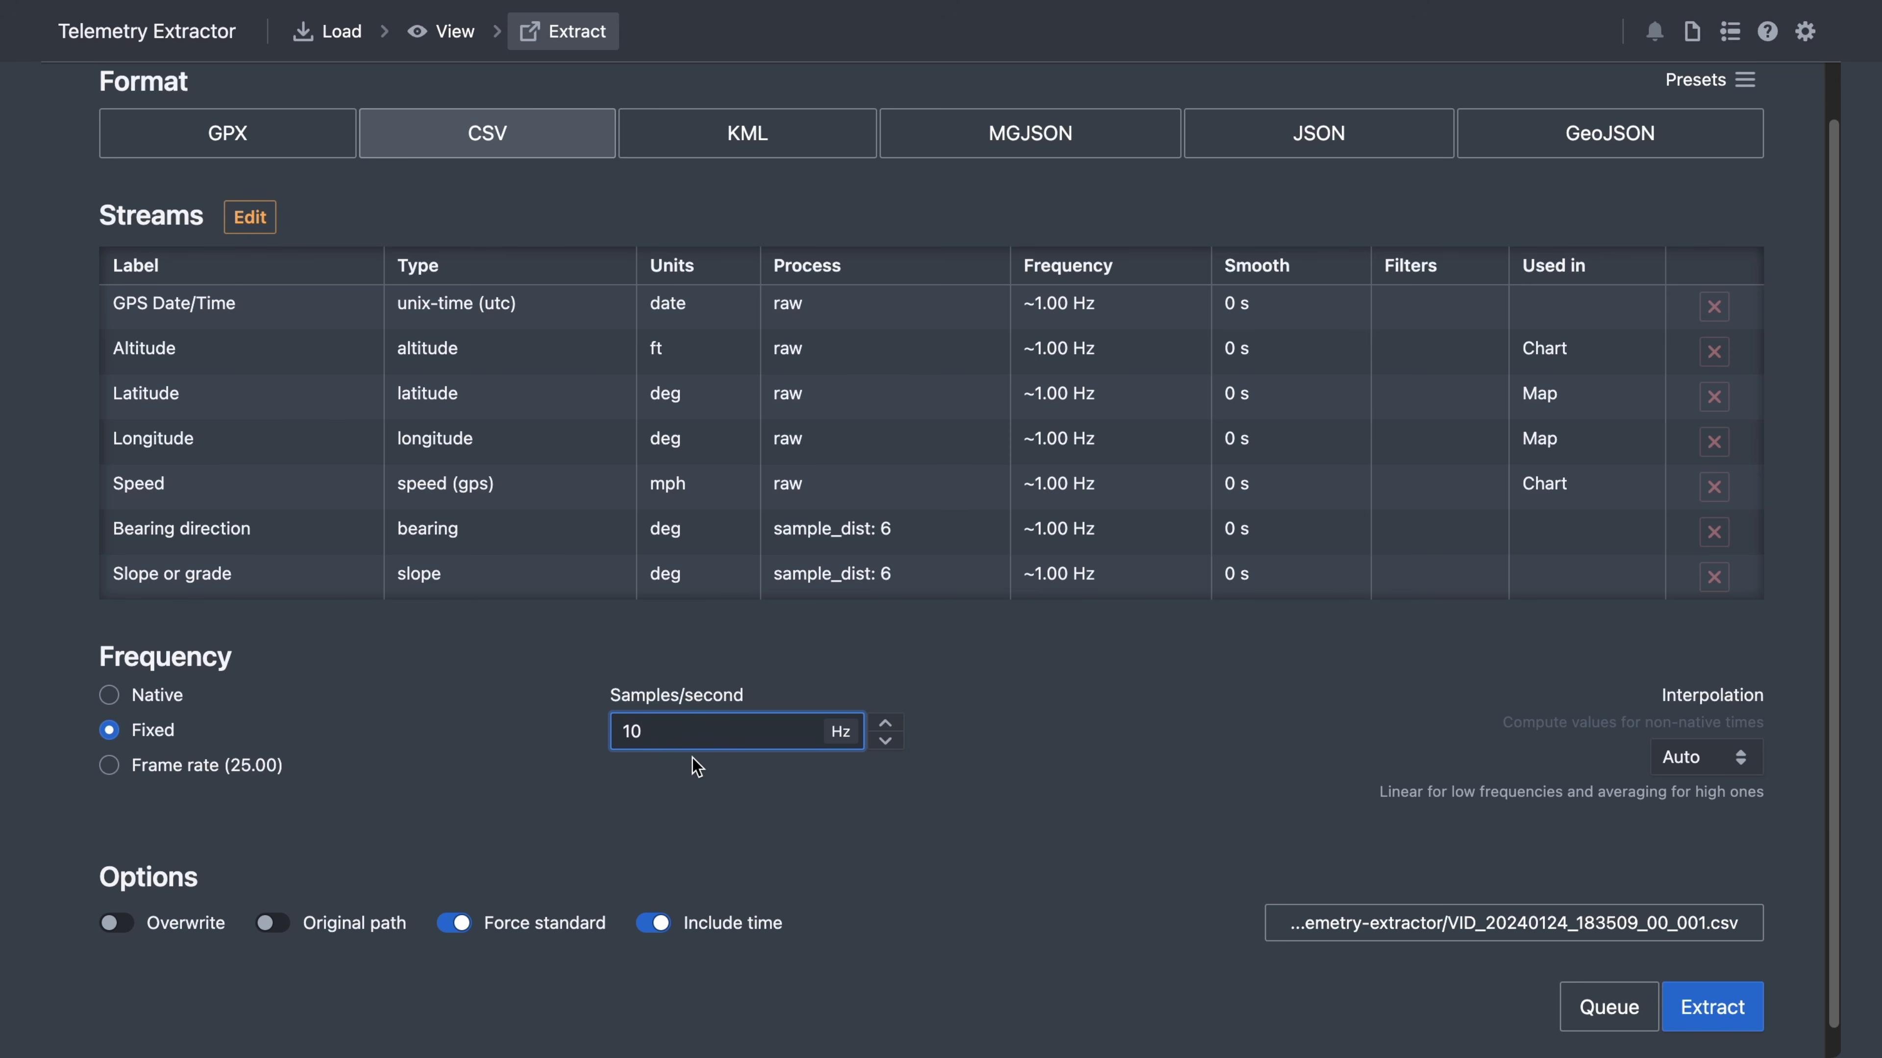
pyautogui.click(1749, 757)
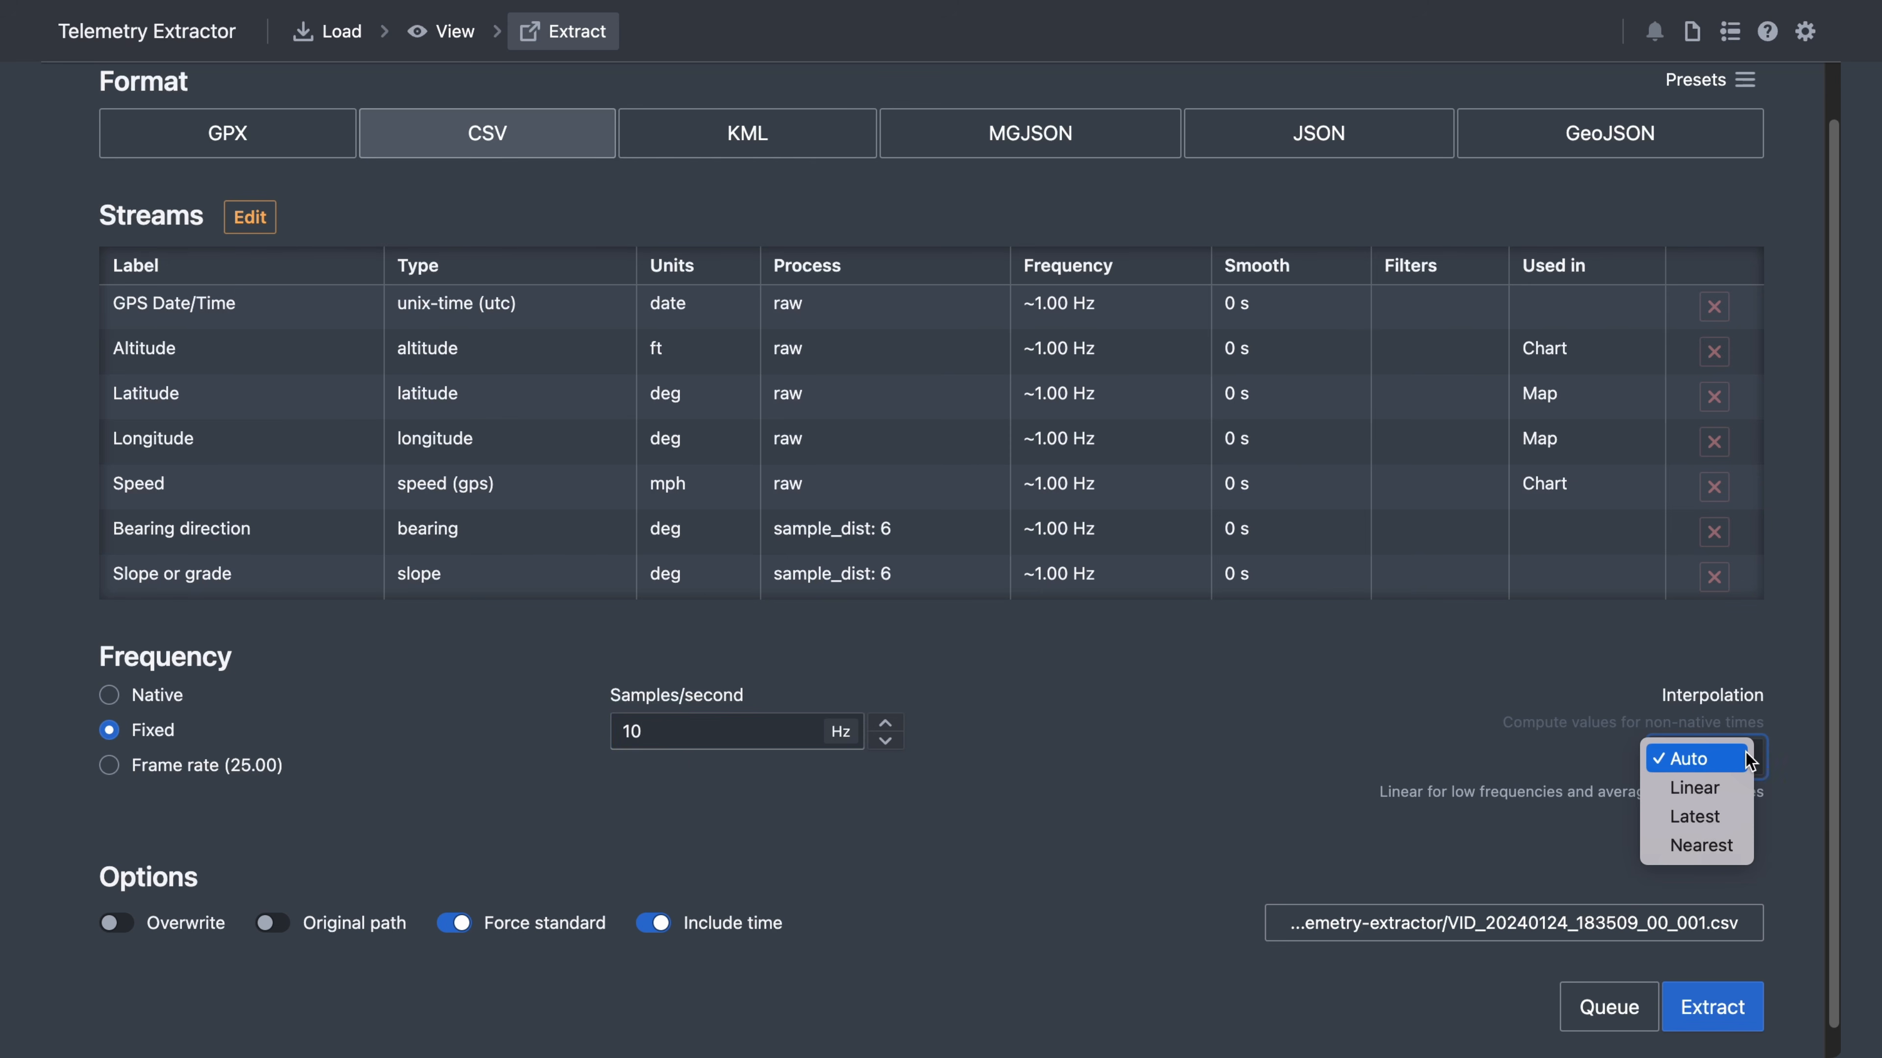
pyautogui.click(1701, 845)
pyautogui.click(1373, 767)
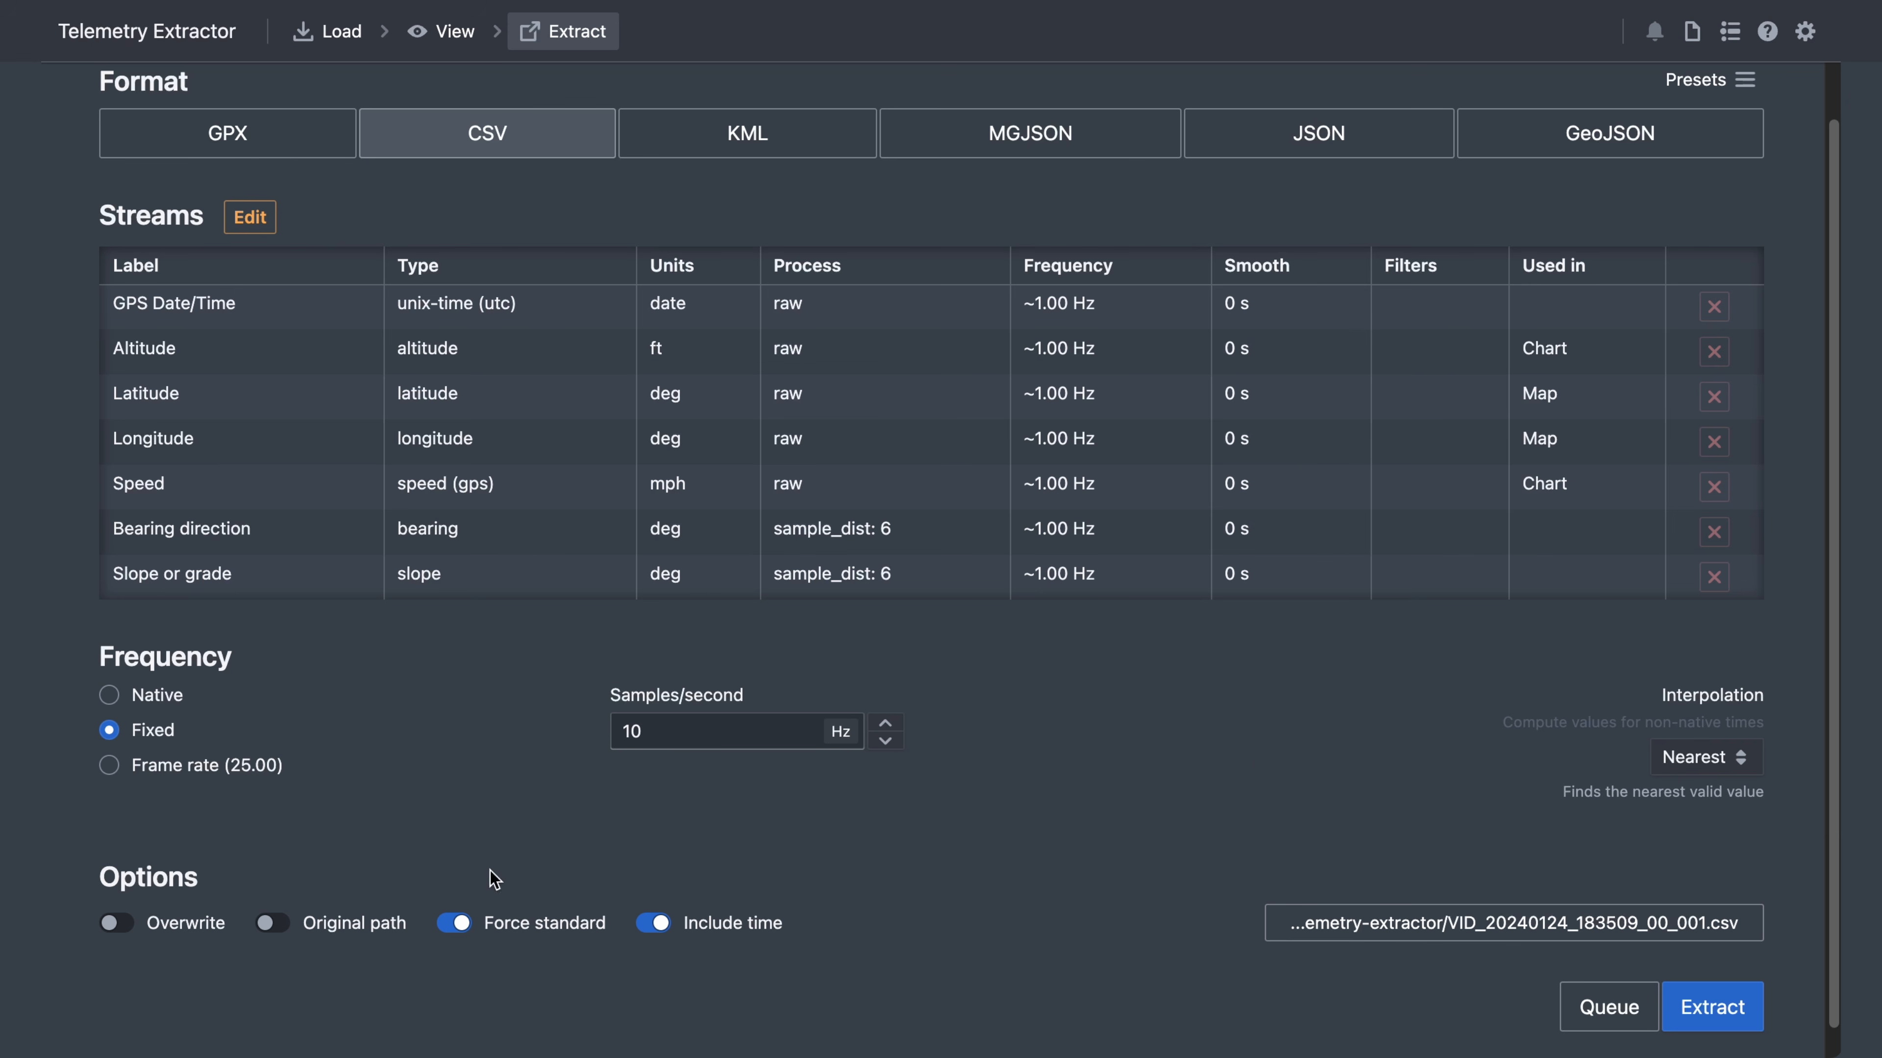
pyautogui.click(289, 922)
pyautogui.click(536, 995)
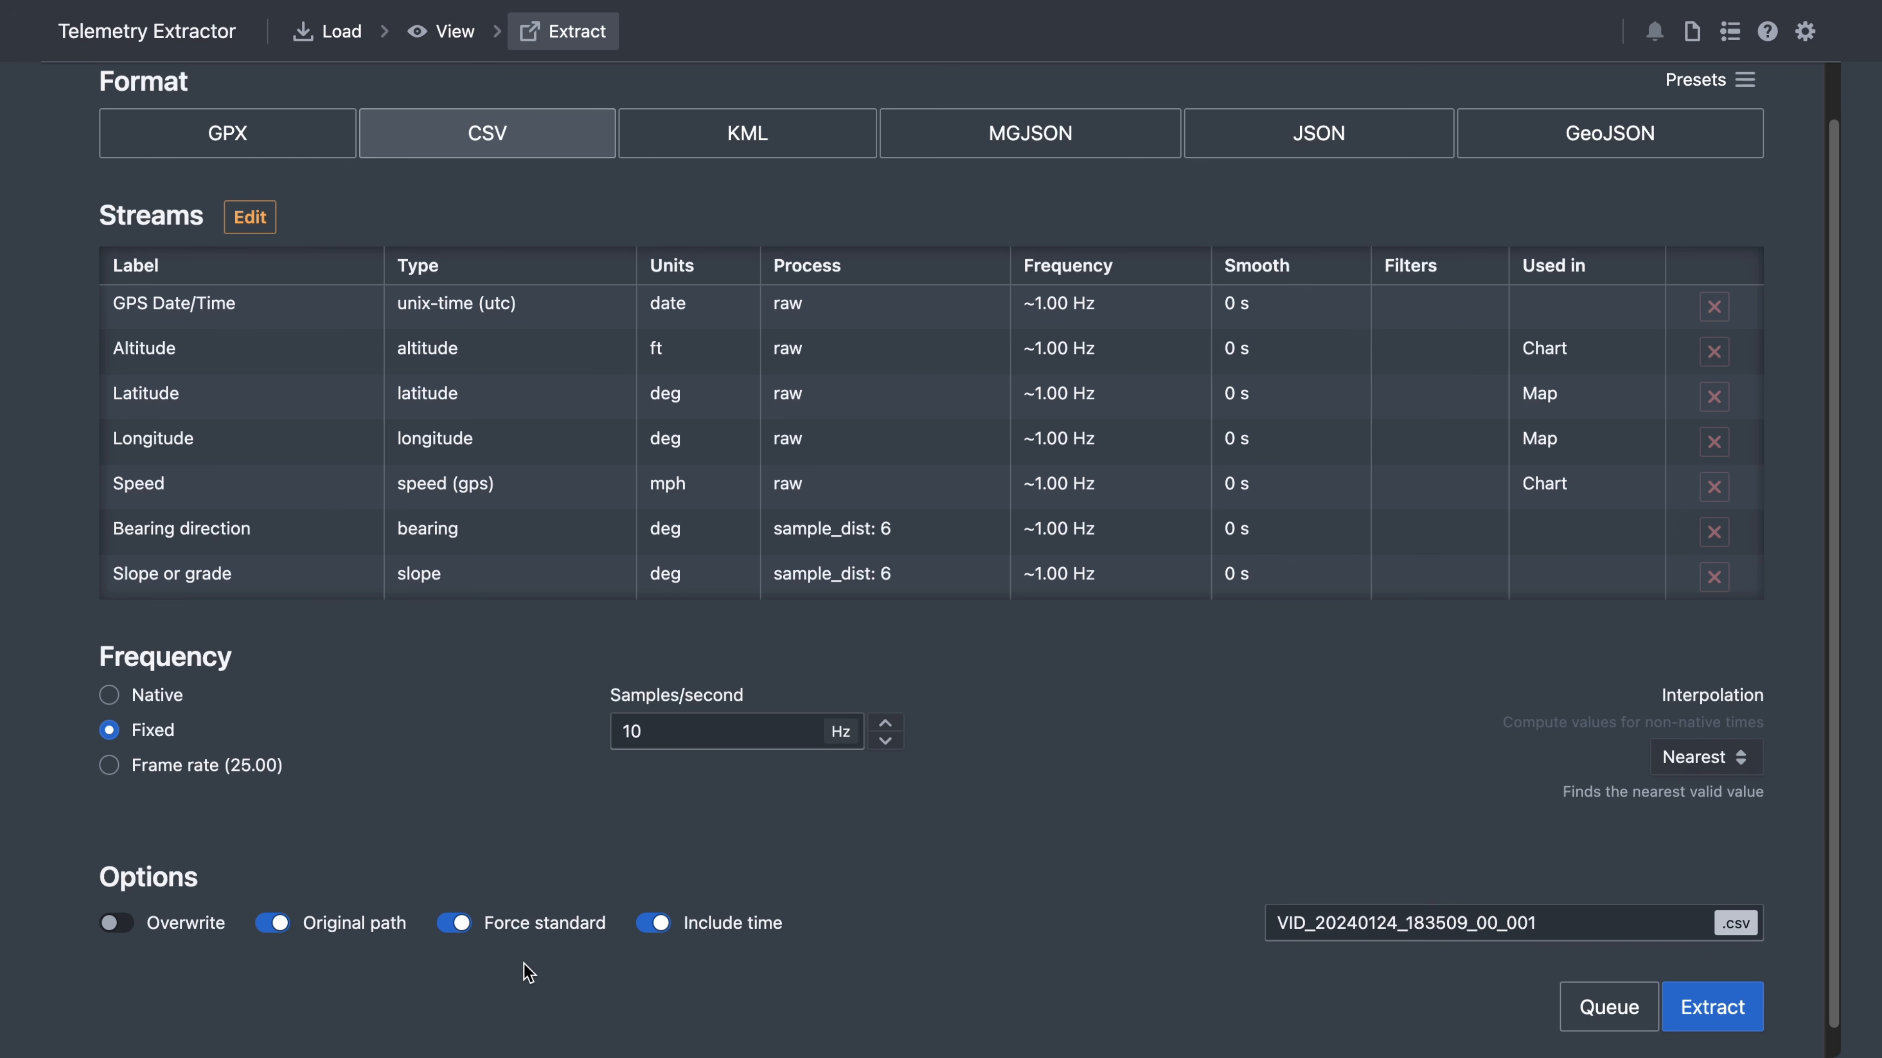
pyautogui.click(653, 928)
pyautogui.click(1039, 938)
# - Save these settings as preset 'csv for gps data', then switch the export format to JSON
pyautogui.scroll(2, 1135, 881)
pyautogui.click(1749, 141)
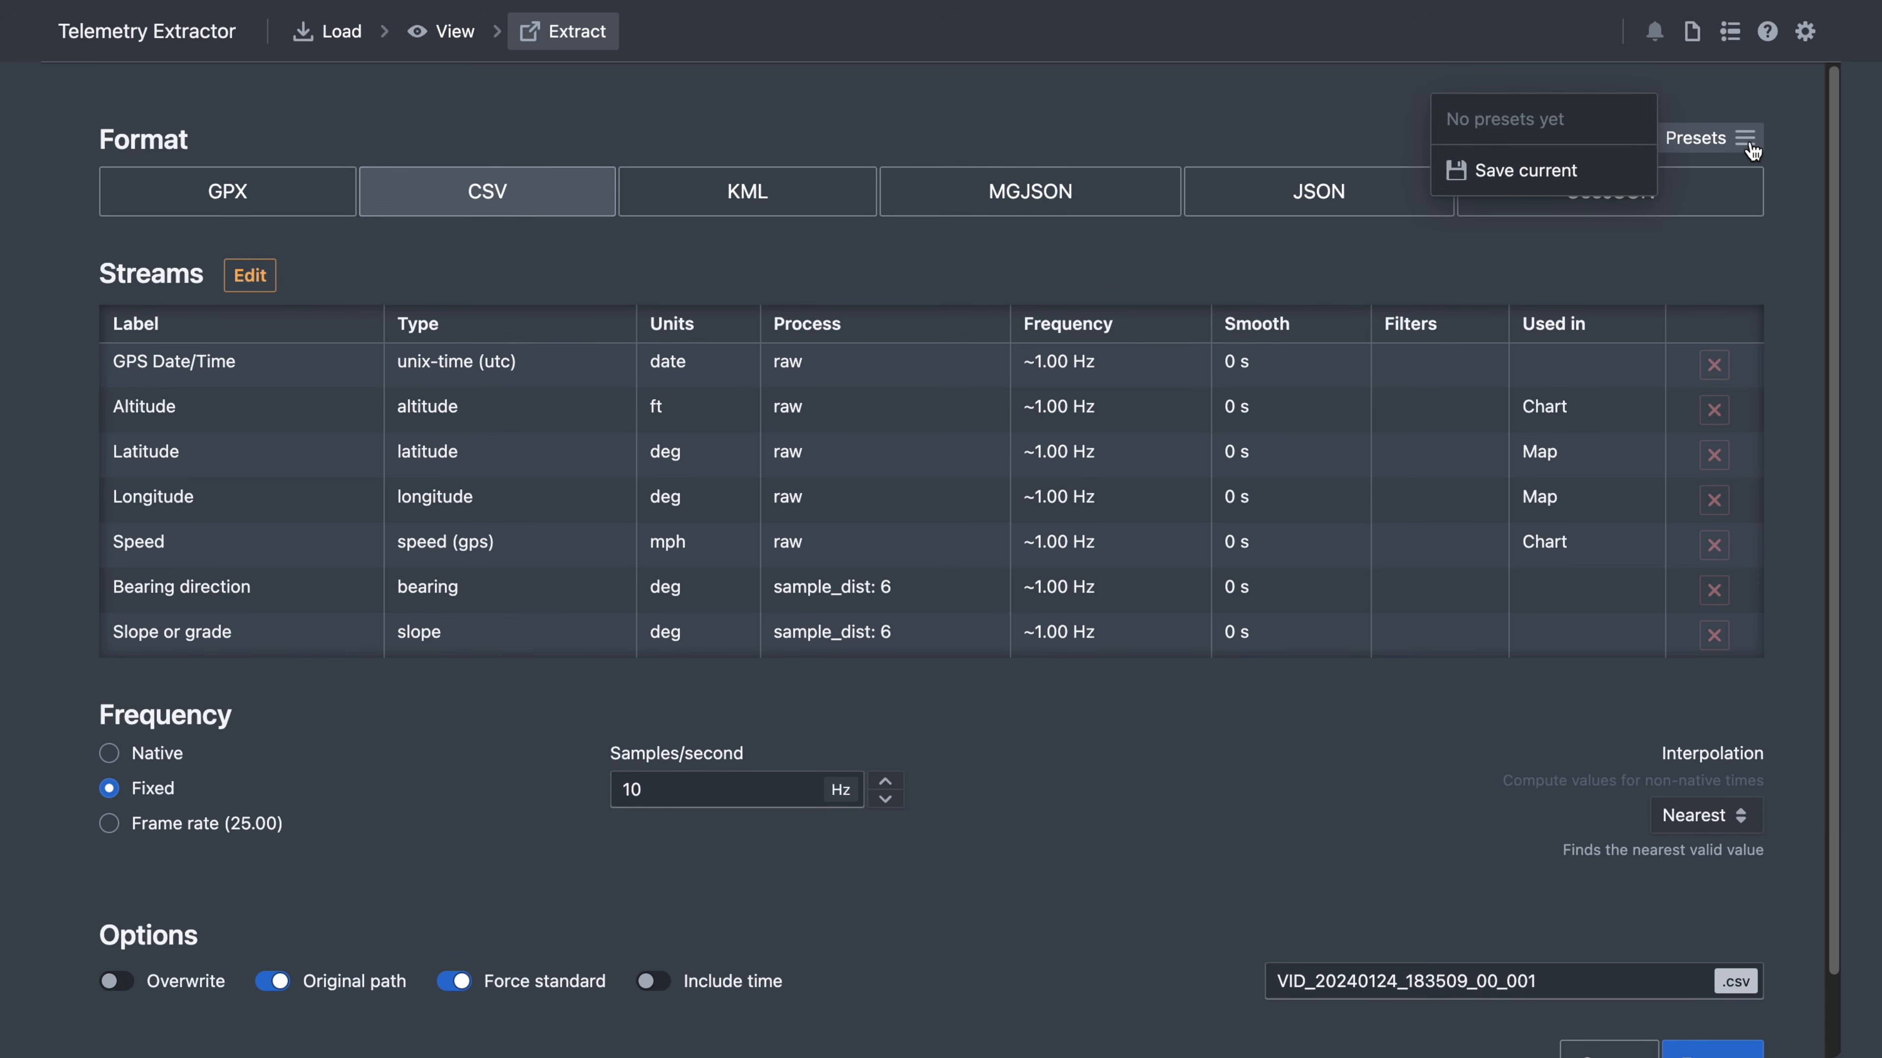
pyautogui.click(1589, 184)
pyautogui.write('csv')
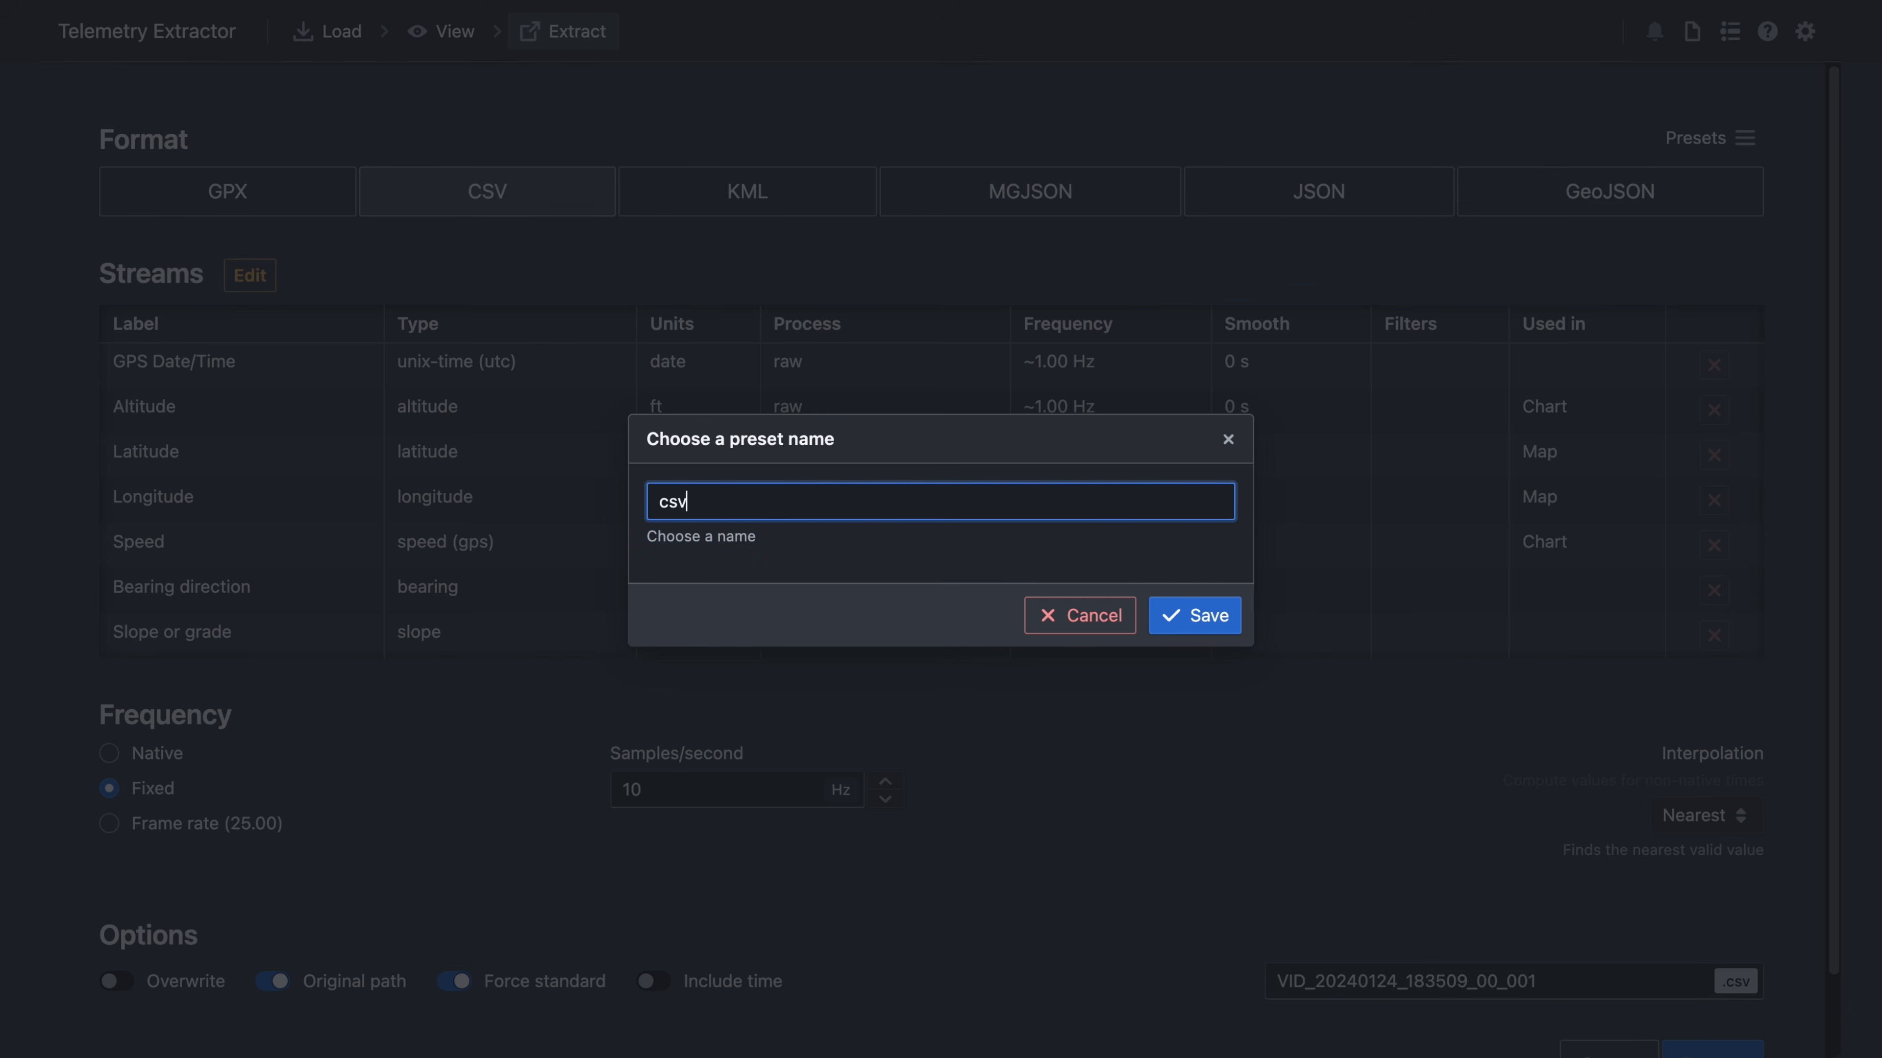
pyautogui.write(' for gps data')
pyautogui.click(1182, 616)
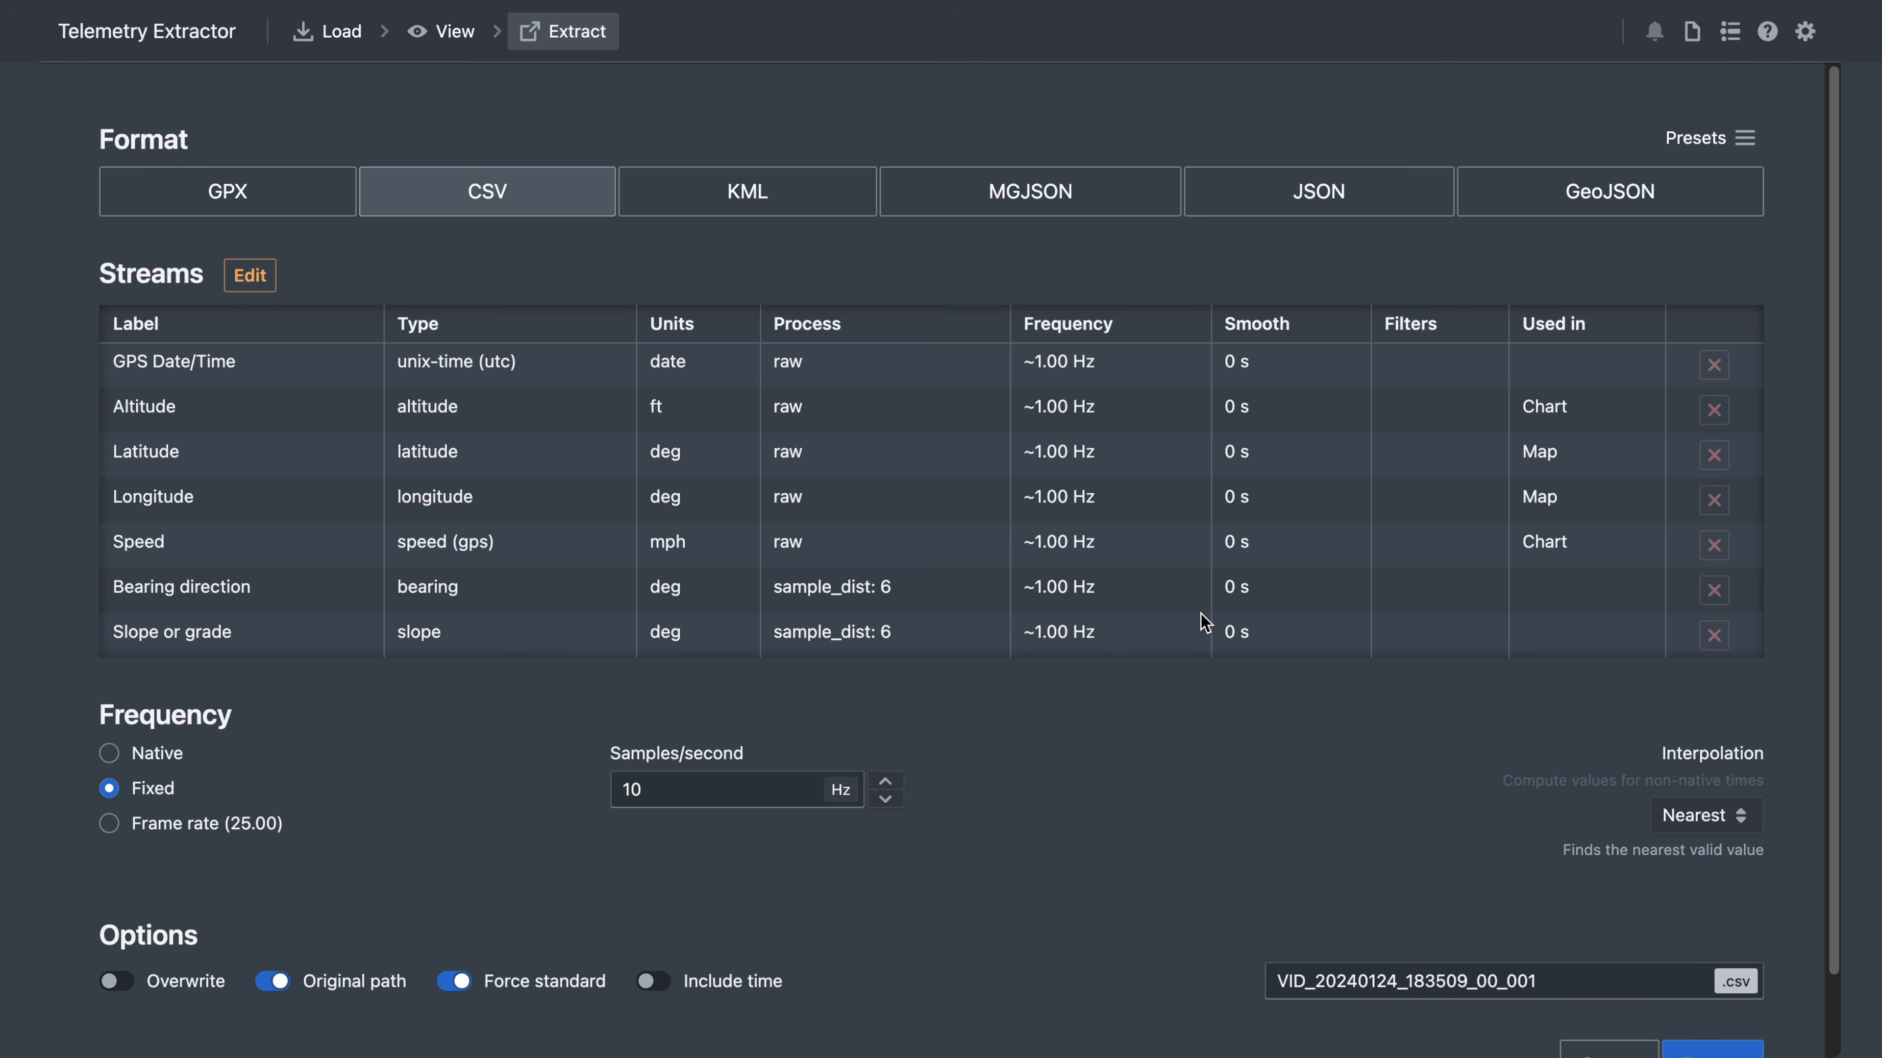
pyautogui.click(1320, 210)
# - Confirm JSON format, pick Insta360 OneR as source, and add the GPS Date/Time stream
pyautogui.click(1155, 598)
pyautogui.click(660, 706)
pyautogui.click(652, 682)
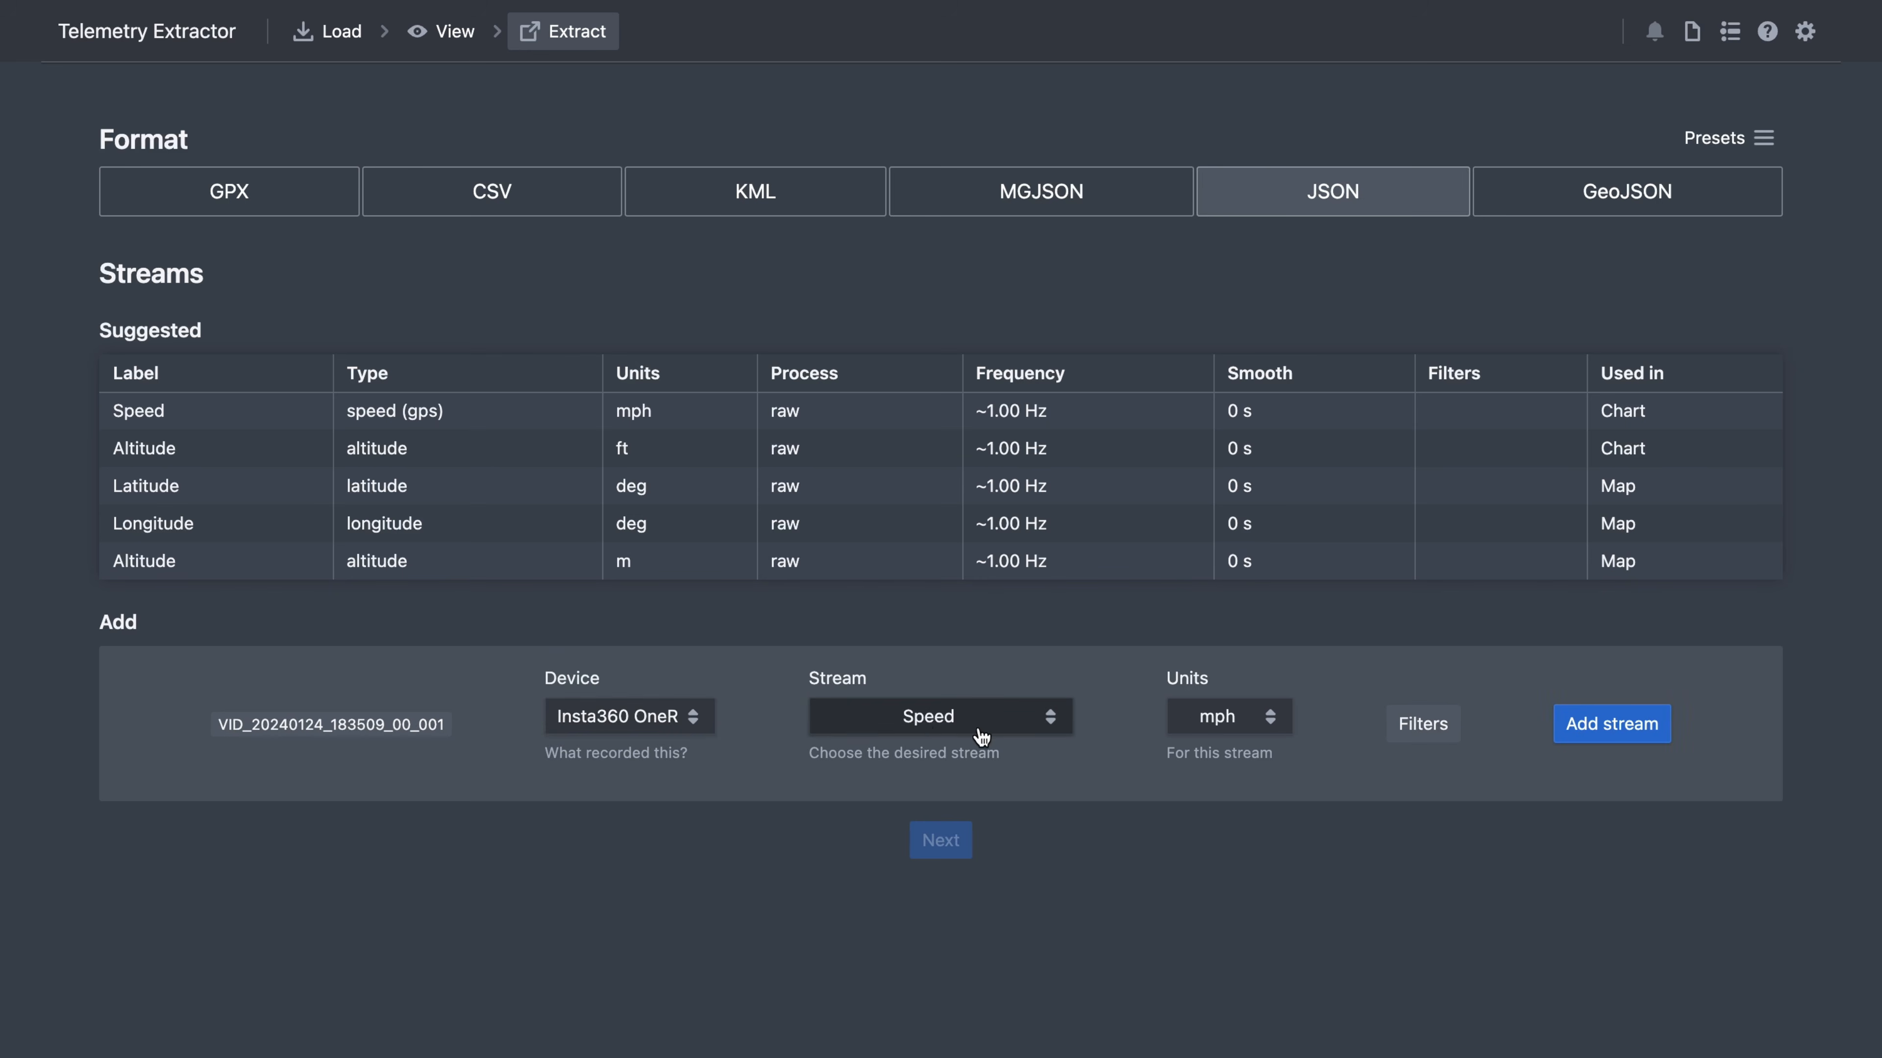
pyautogui.click(980, 734)
pyautogui.click(946, 775)
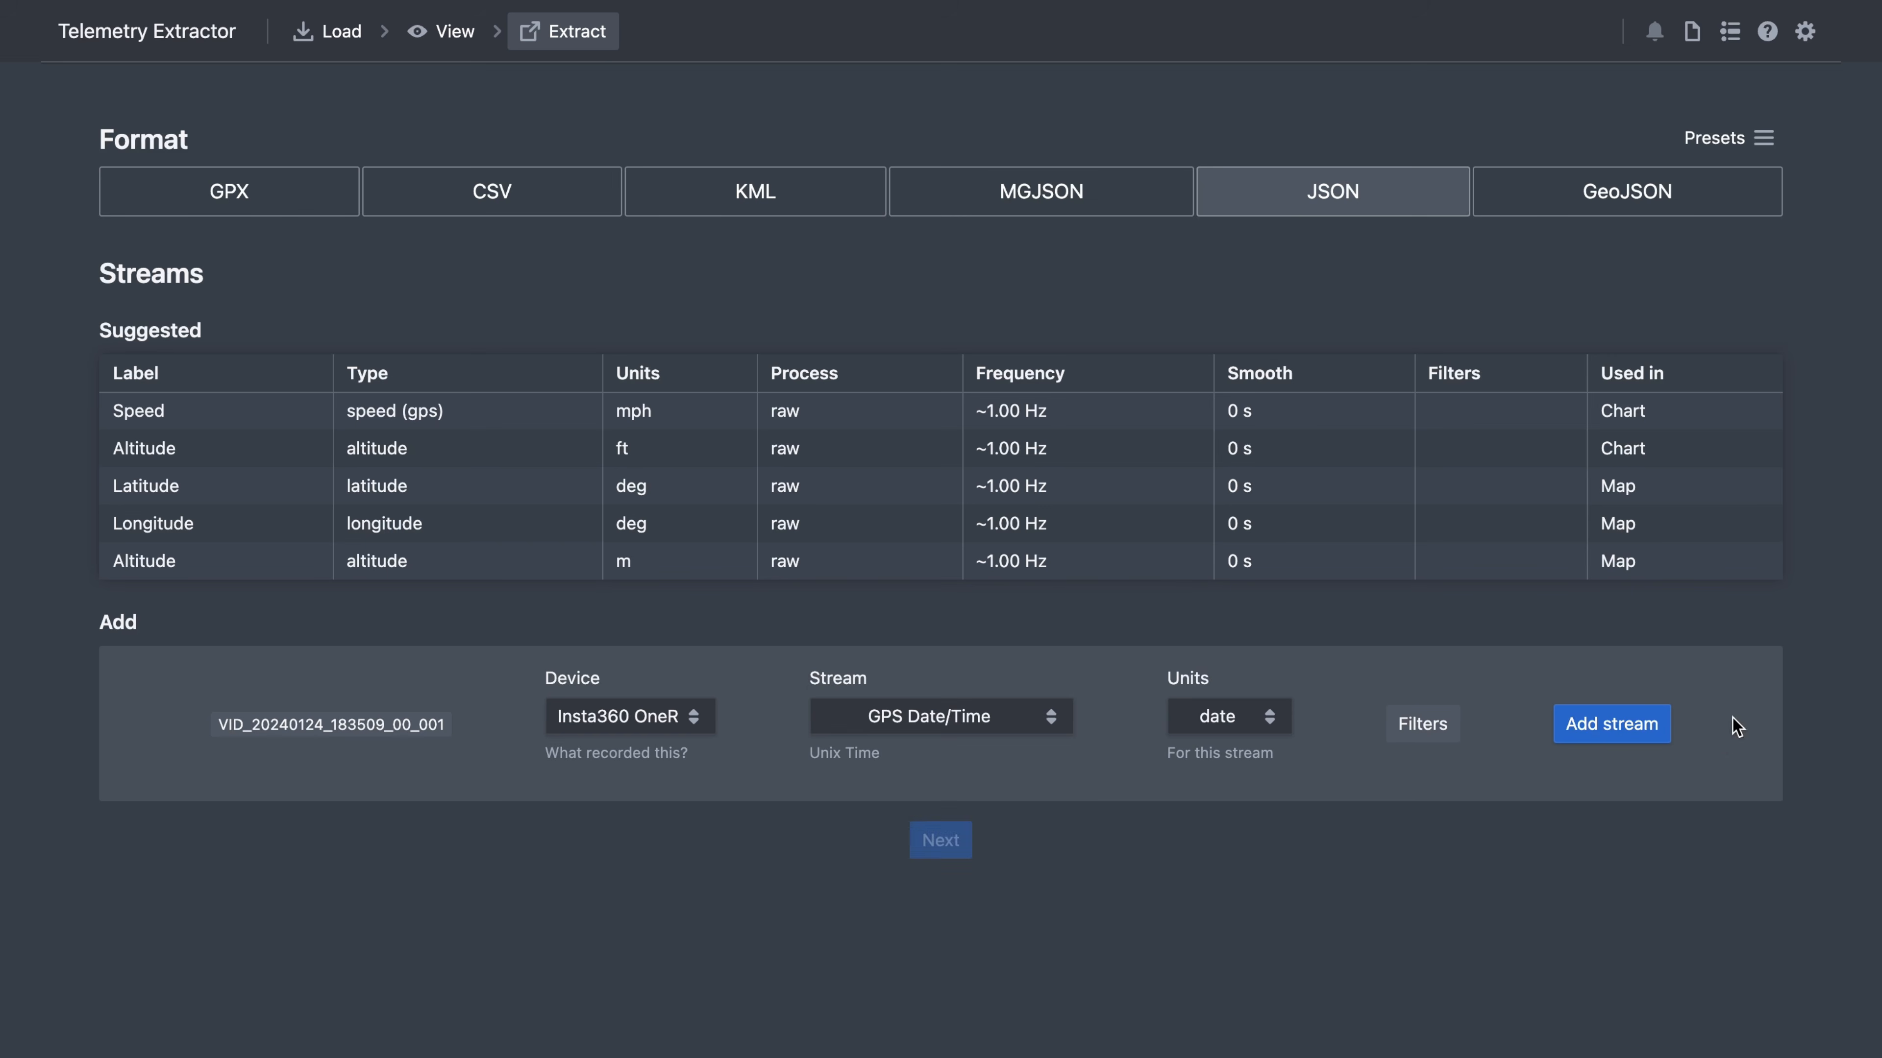
pyautogui.click(1627, 730)
# - Add the Speed stream in km/h
pyautogui.click(981, 874)
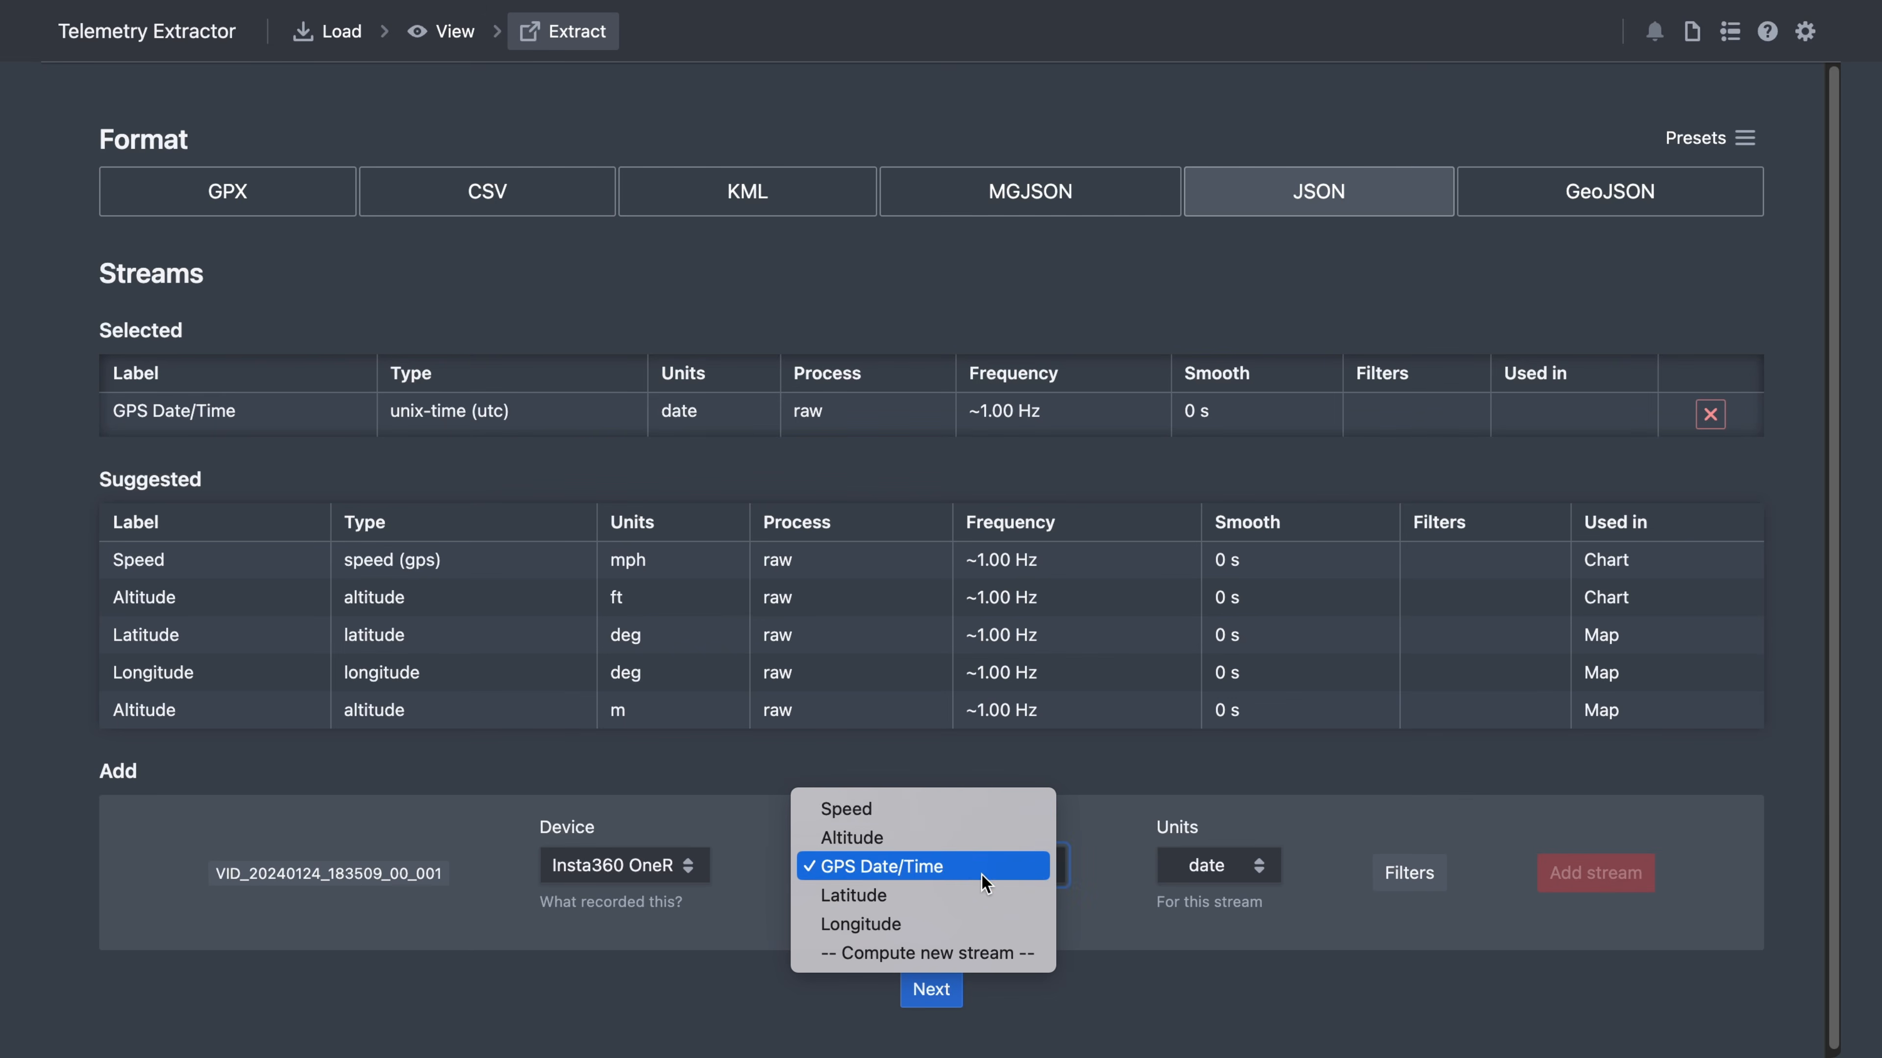
pyautogui.click(933, 814)
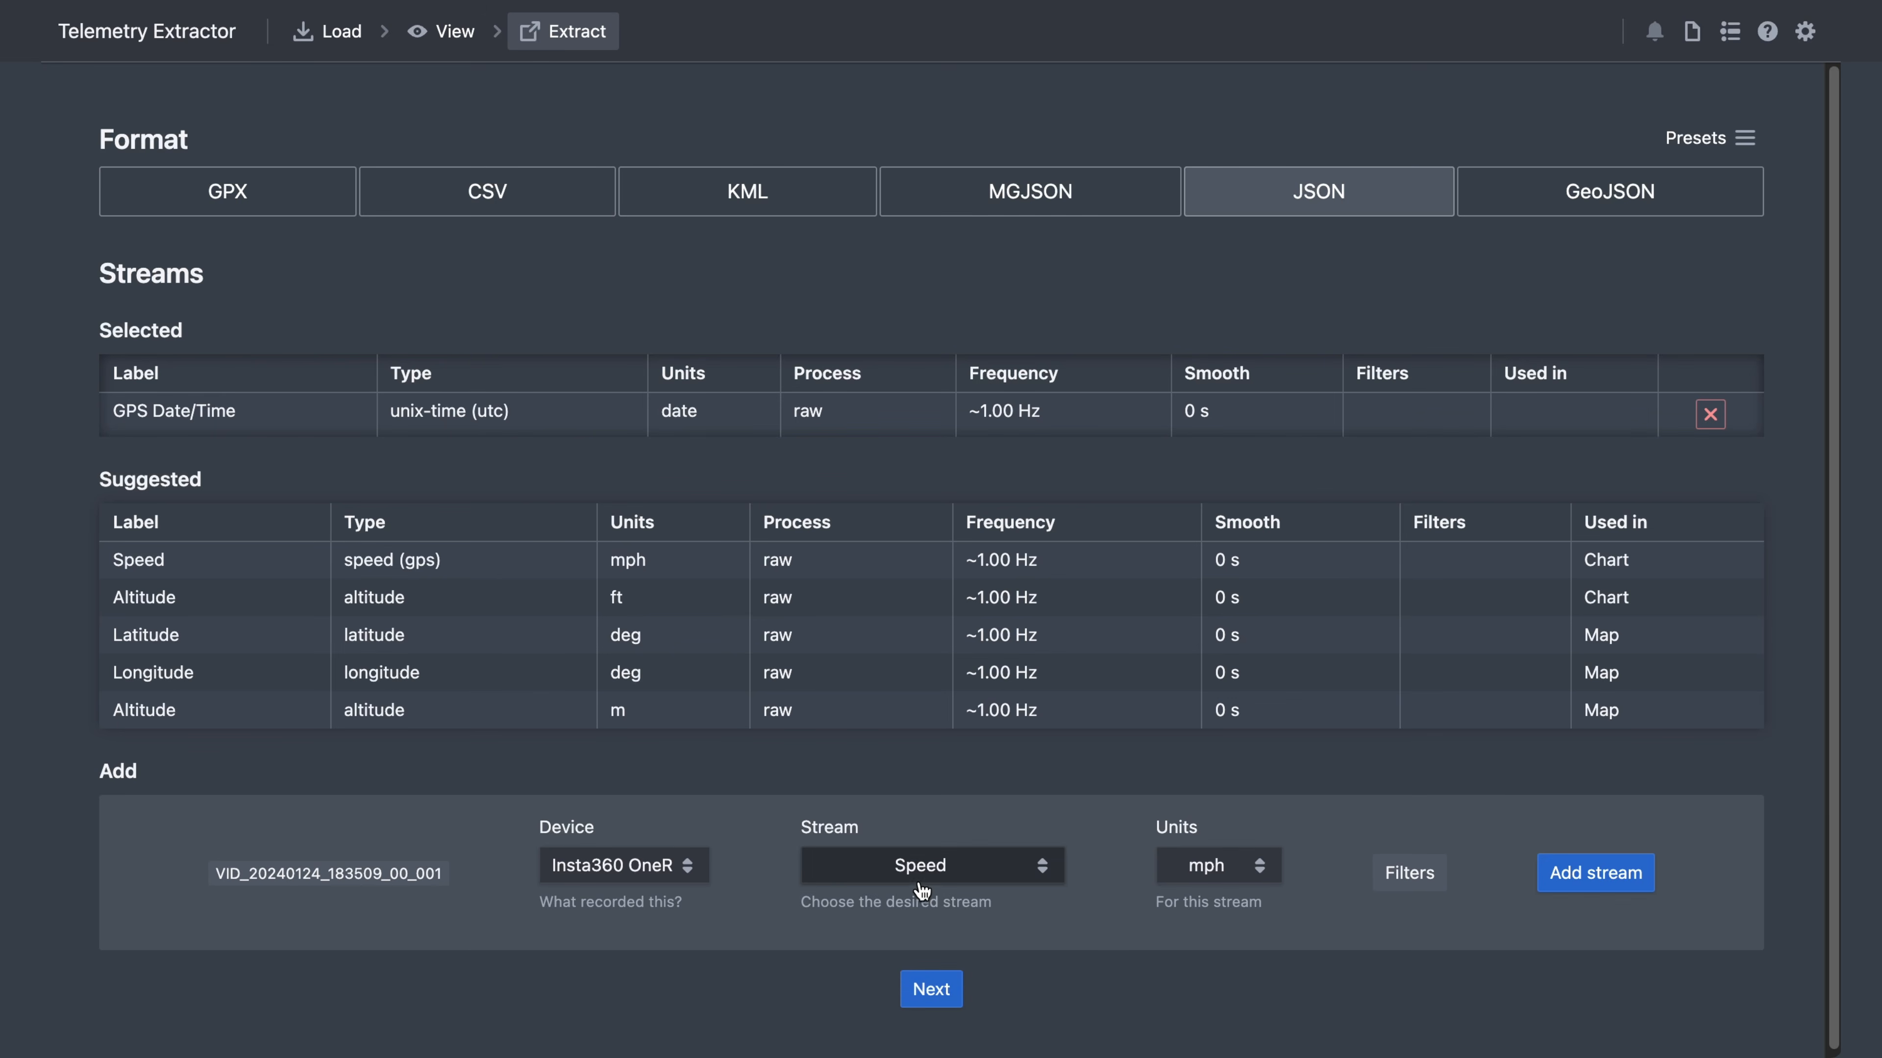
pyautogui.click(1259, 865)
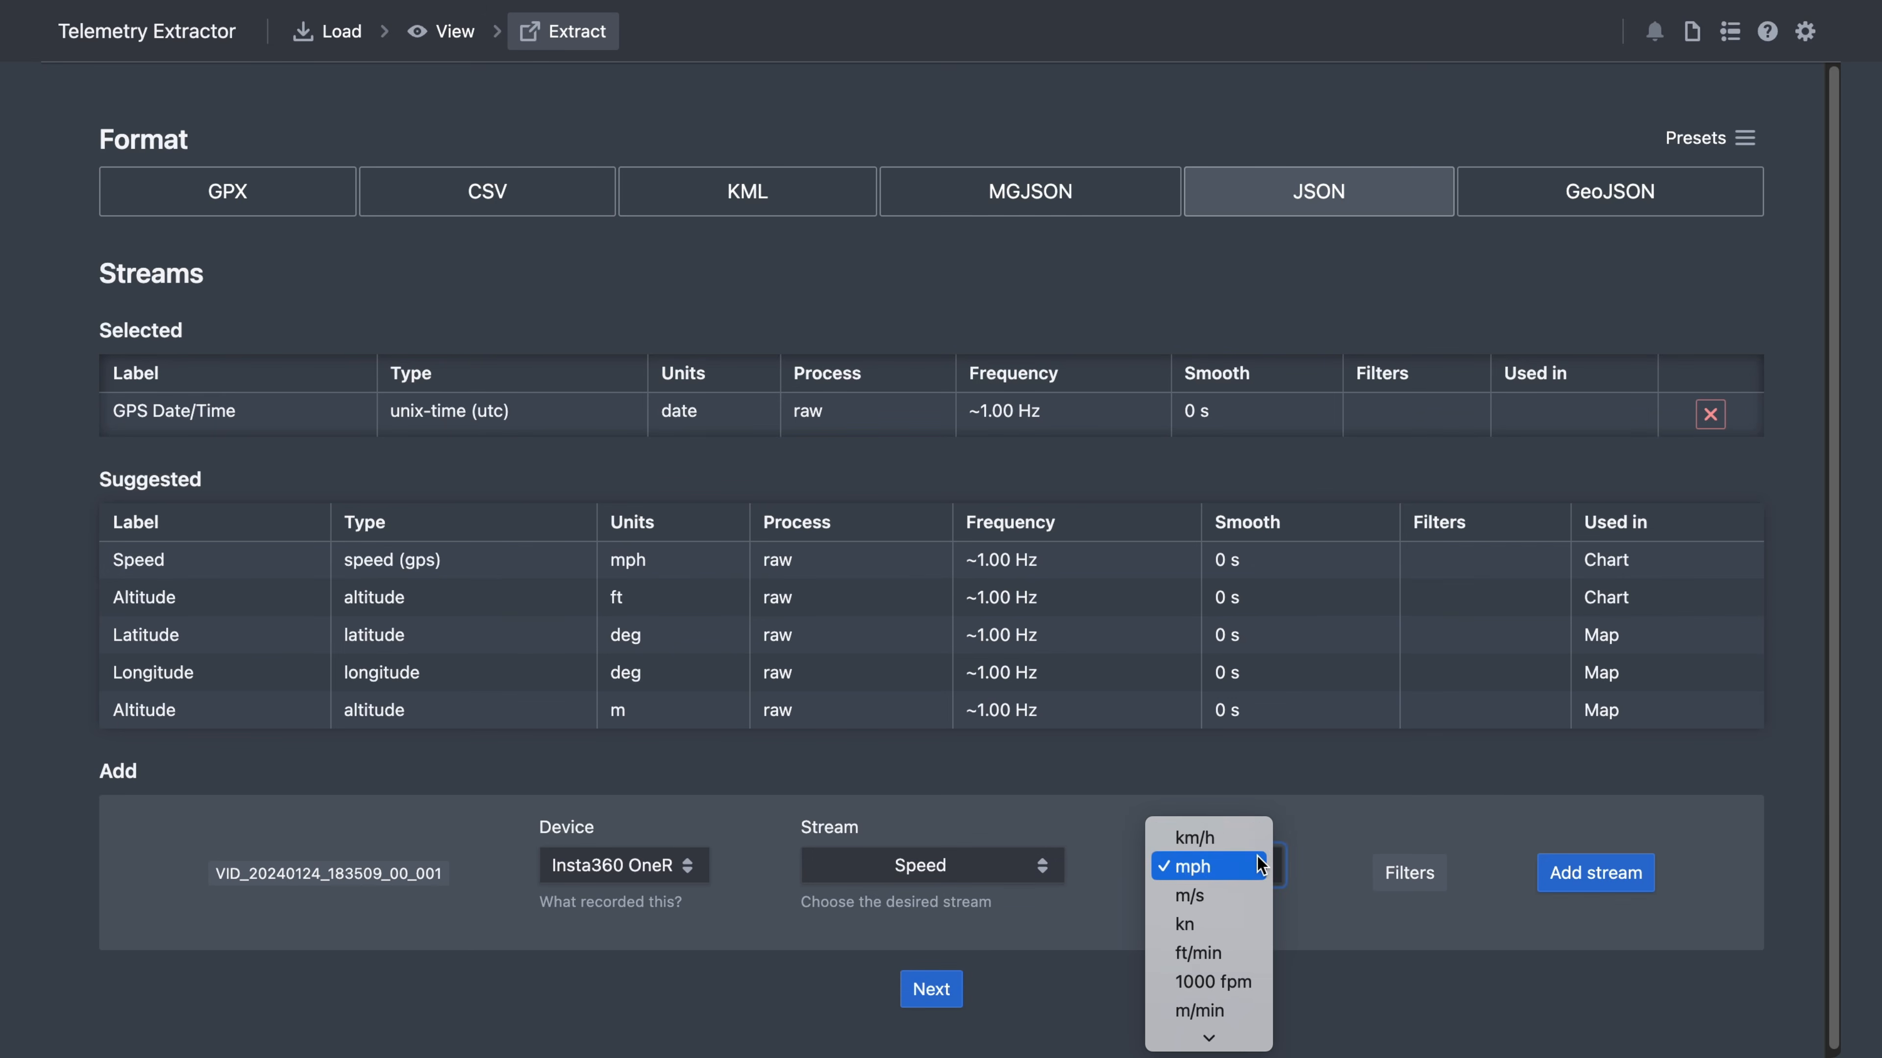
pyautogui.click(1208, 836)
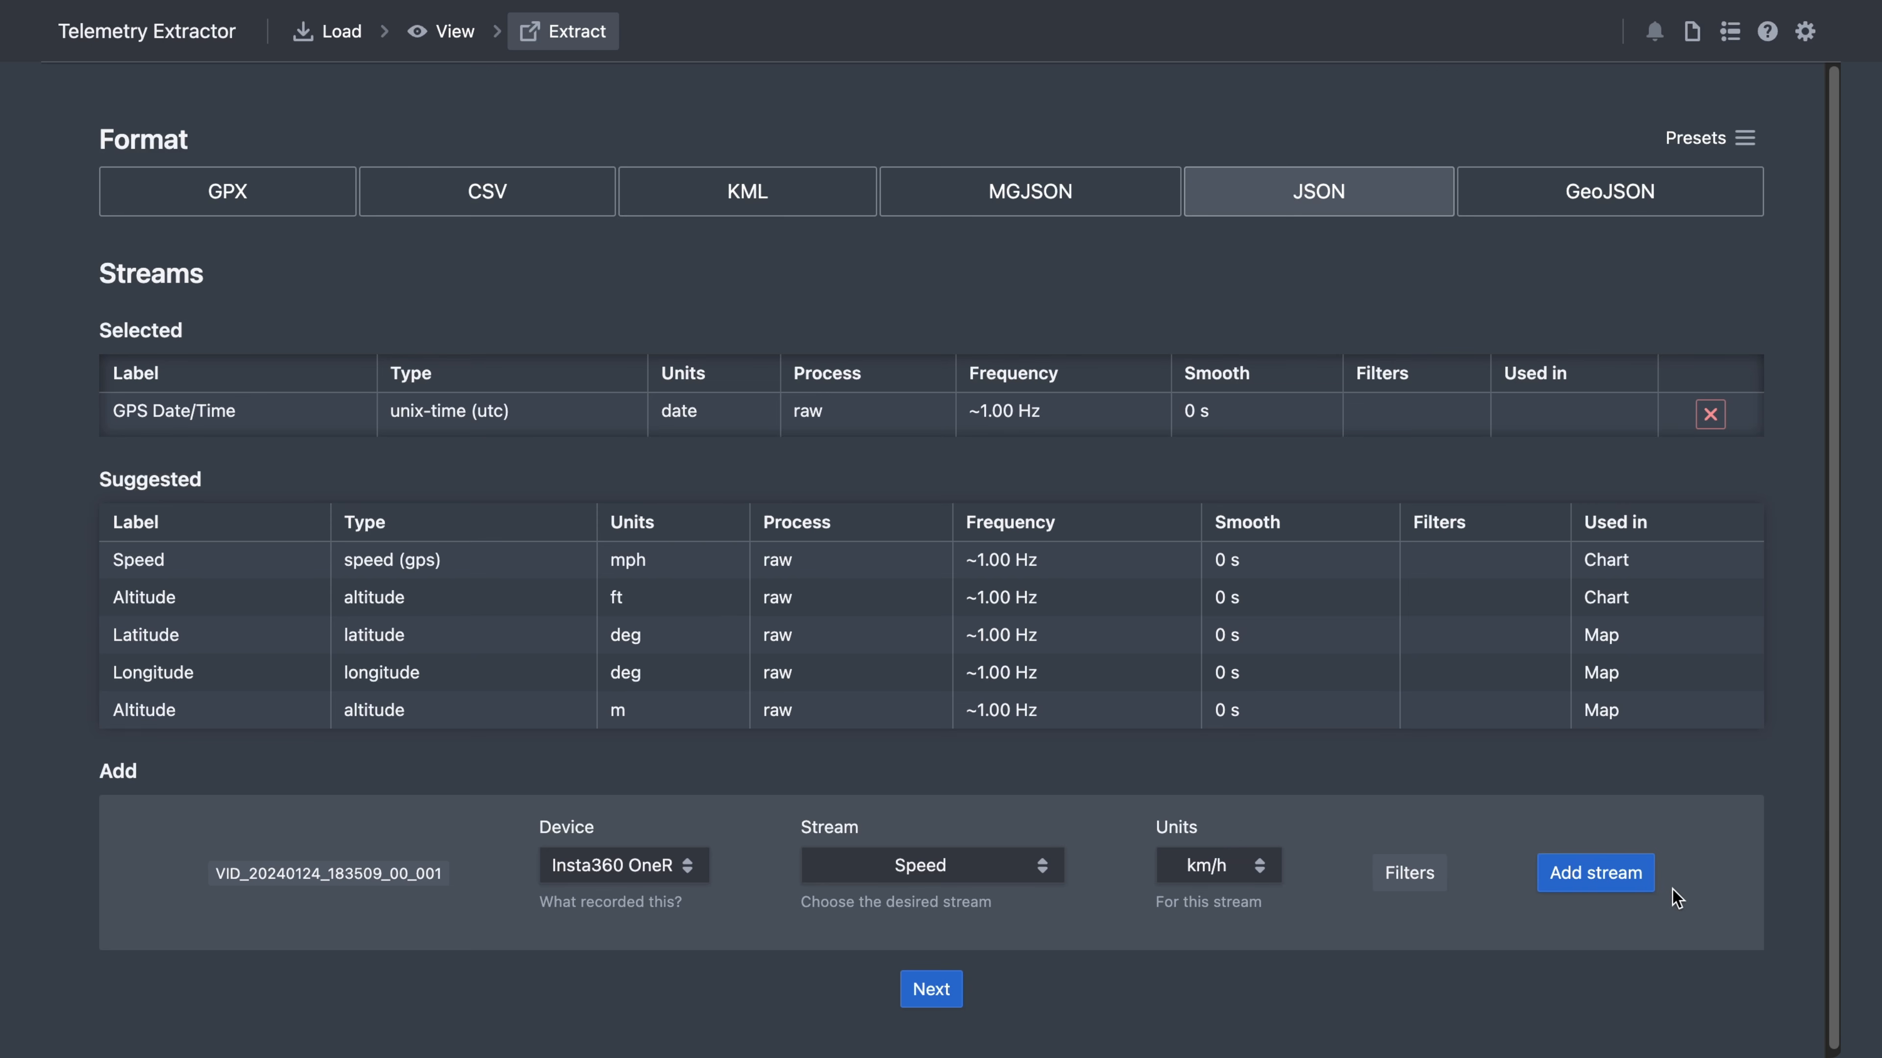
pyautogui.click(1622, 876)
# - Compute a Distance 2D (GPS) stream in km, add it, and continue to extraction settings
pyautogui.click(943, 869)
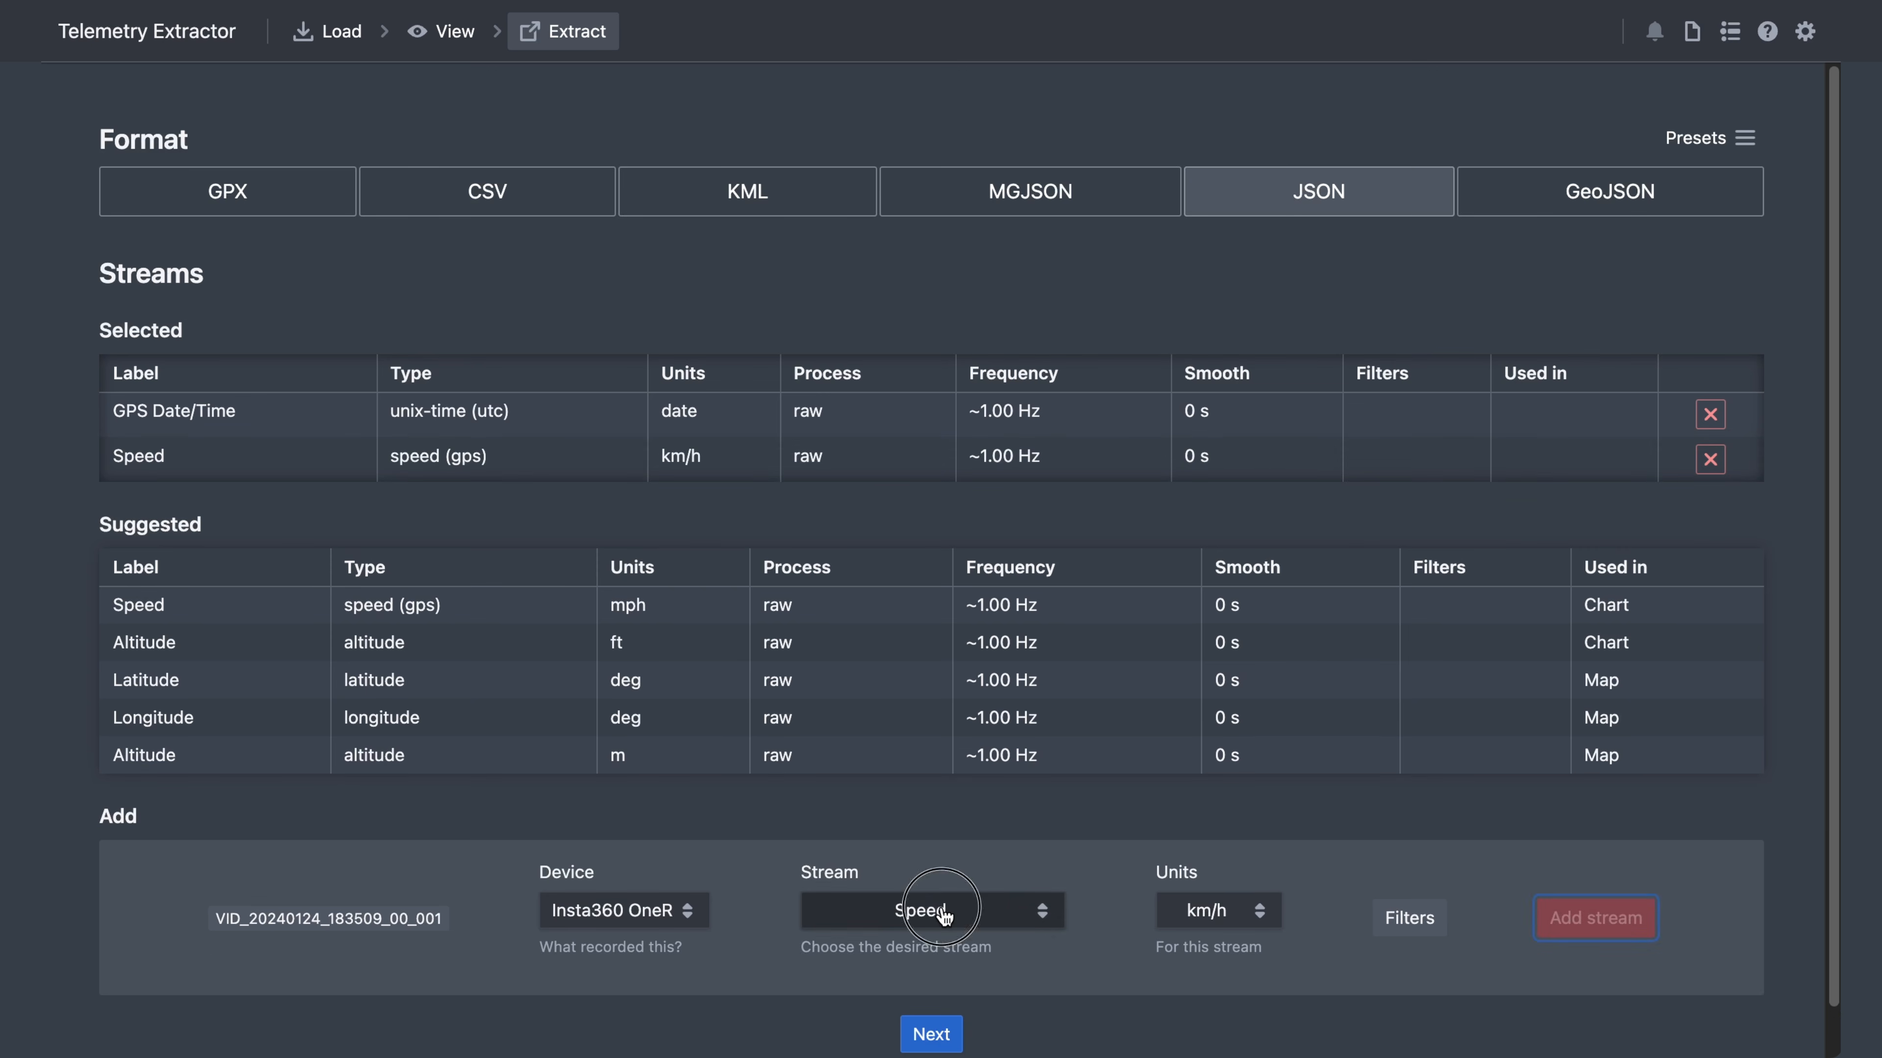
pyautogui.click(966, 823)
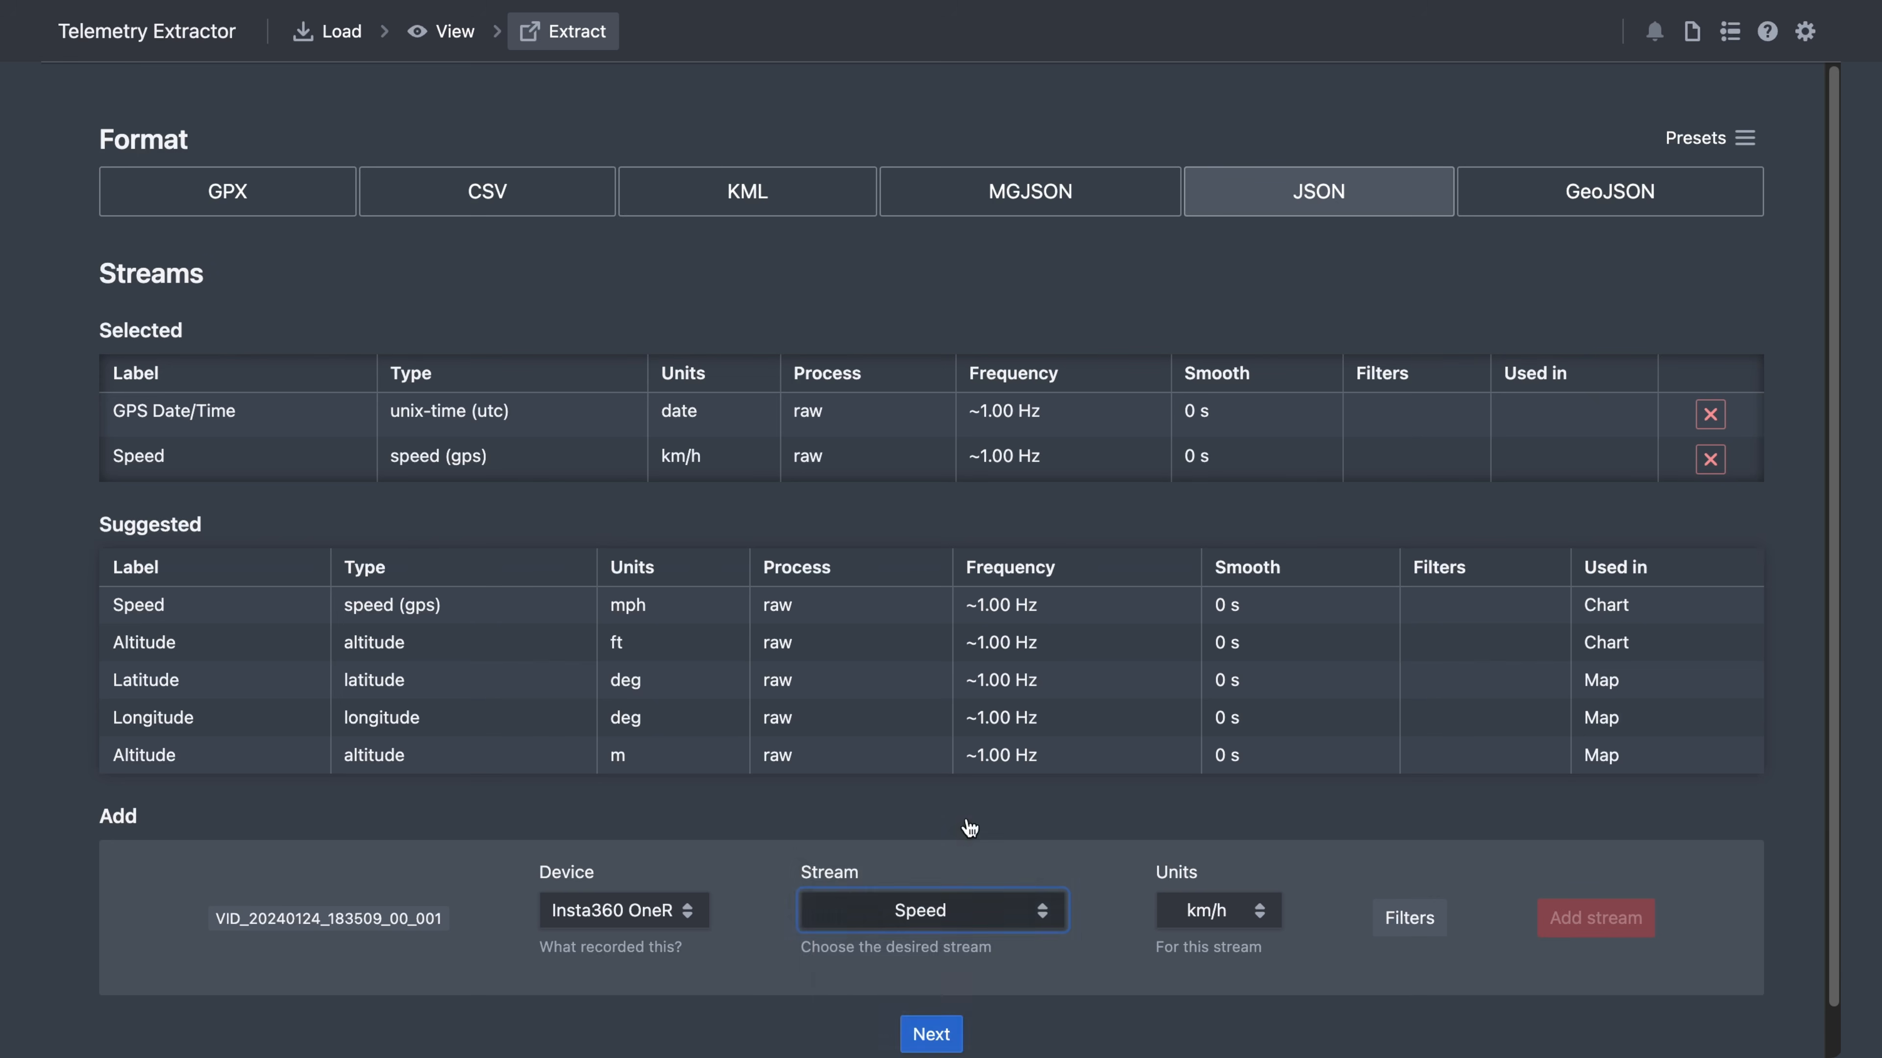
pyautogui.click(937, 531)
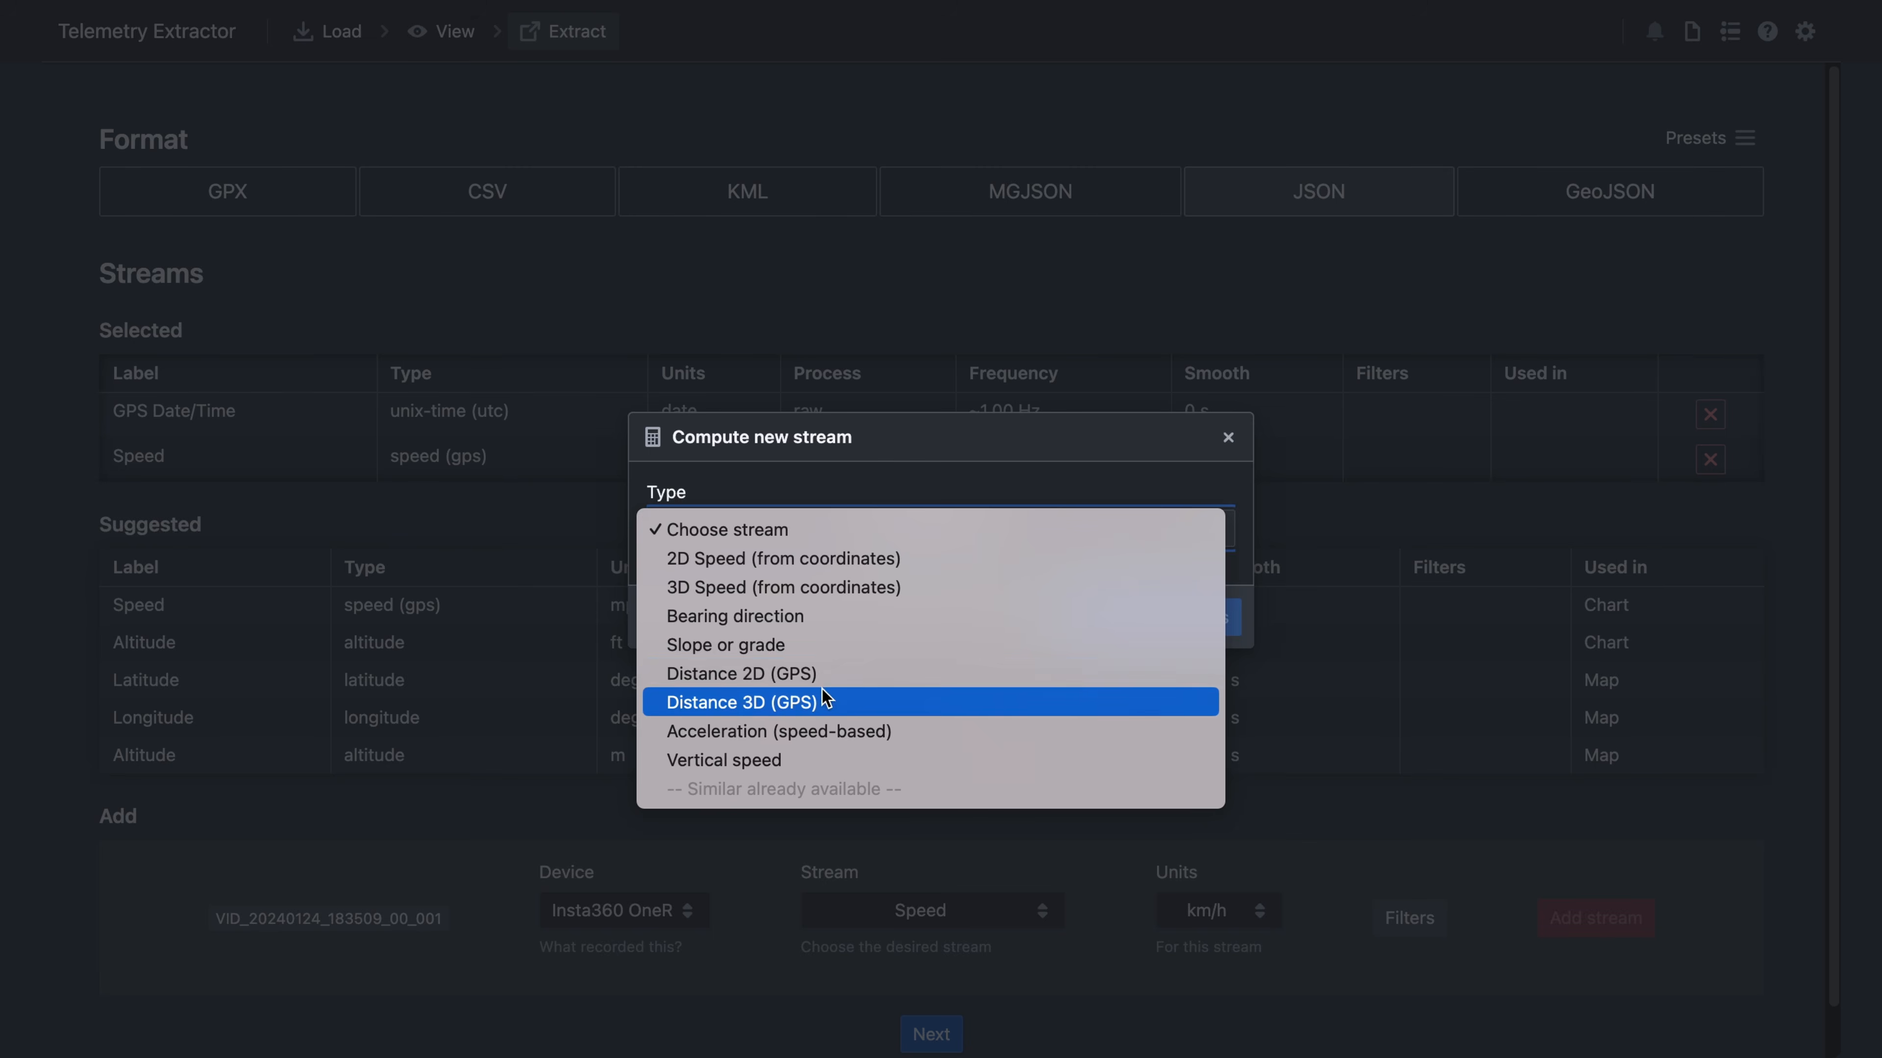
pyautogui.click(823, 673)
pyautogui.click(1125, 639)
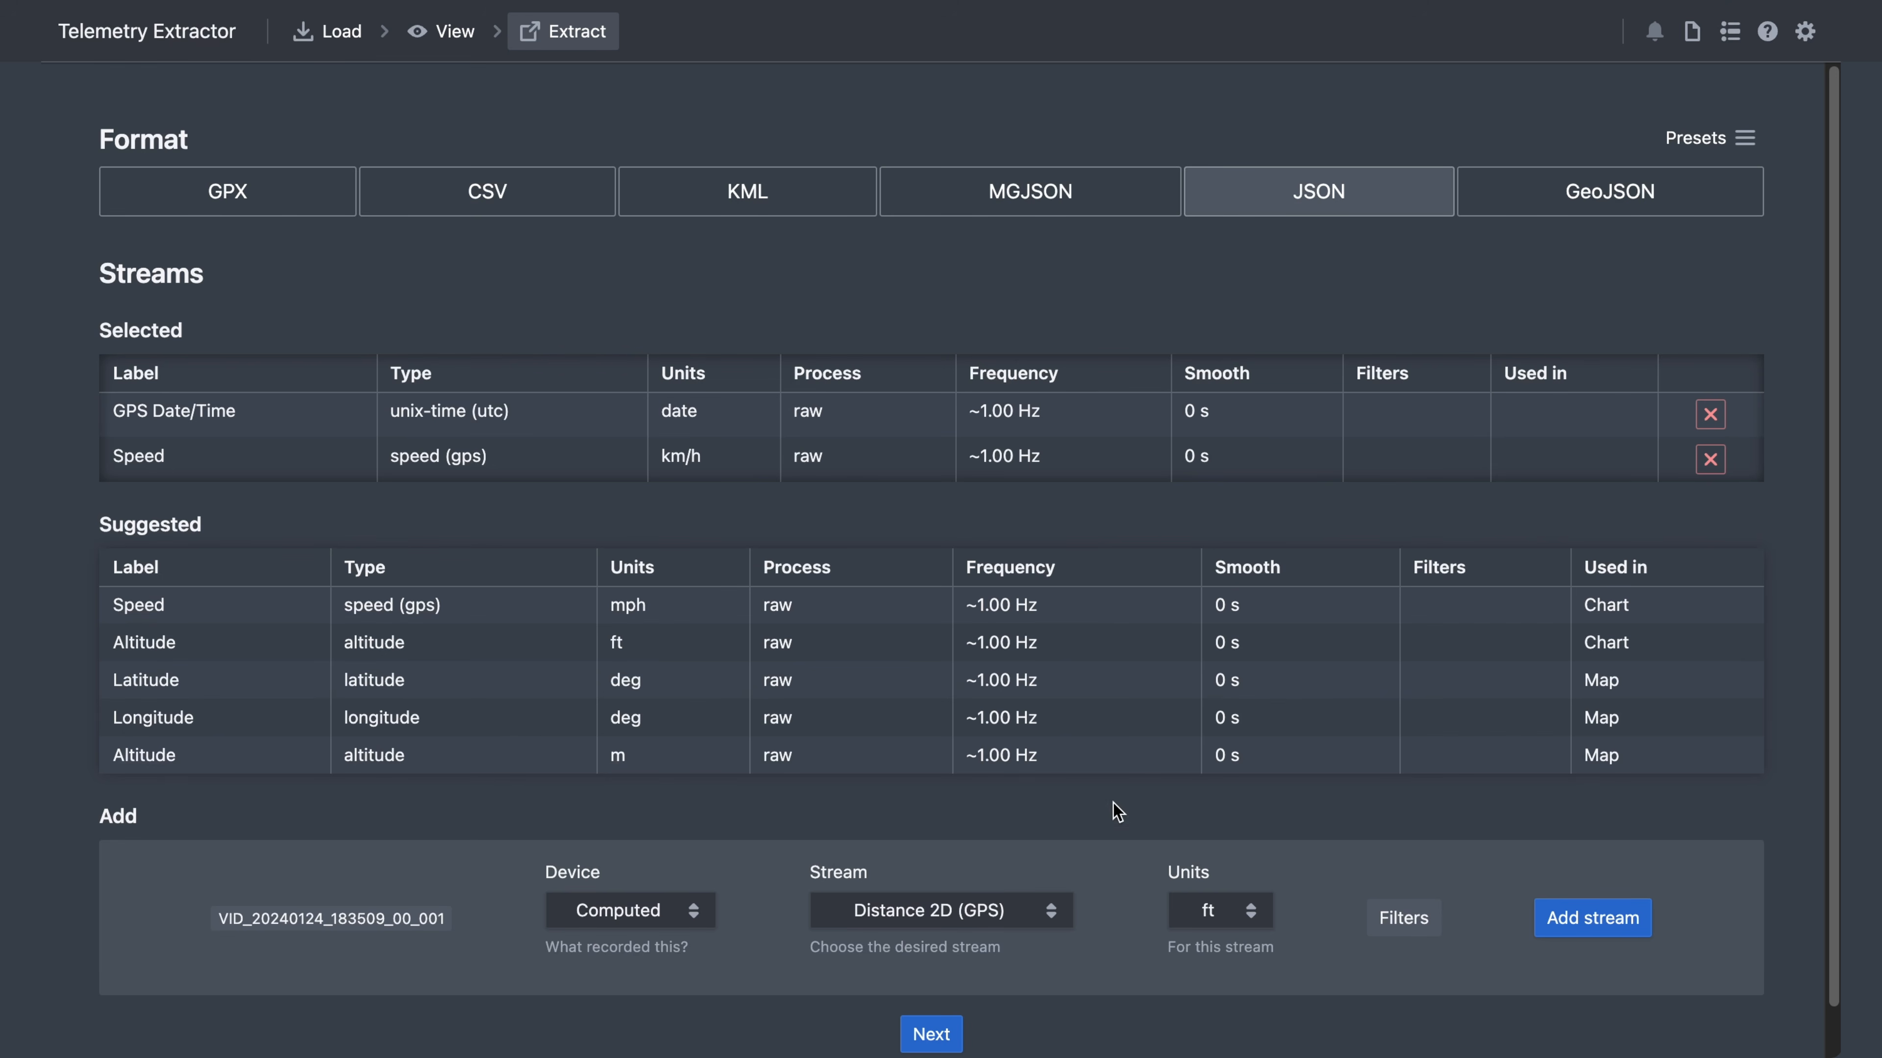
pyautogui.click(1207, 910)
pyautogui.click(1206, 882)
pyautogui.click(1615, 921)
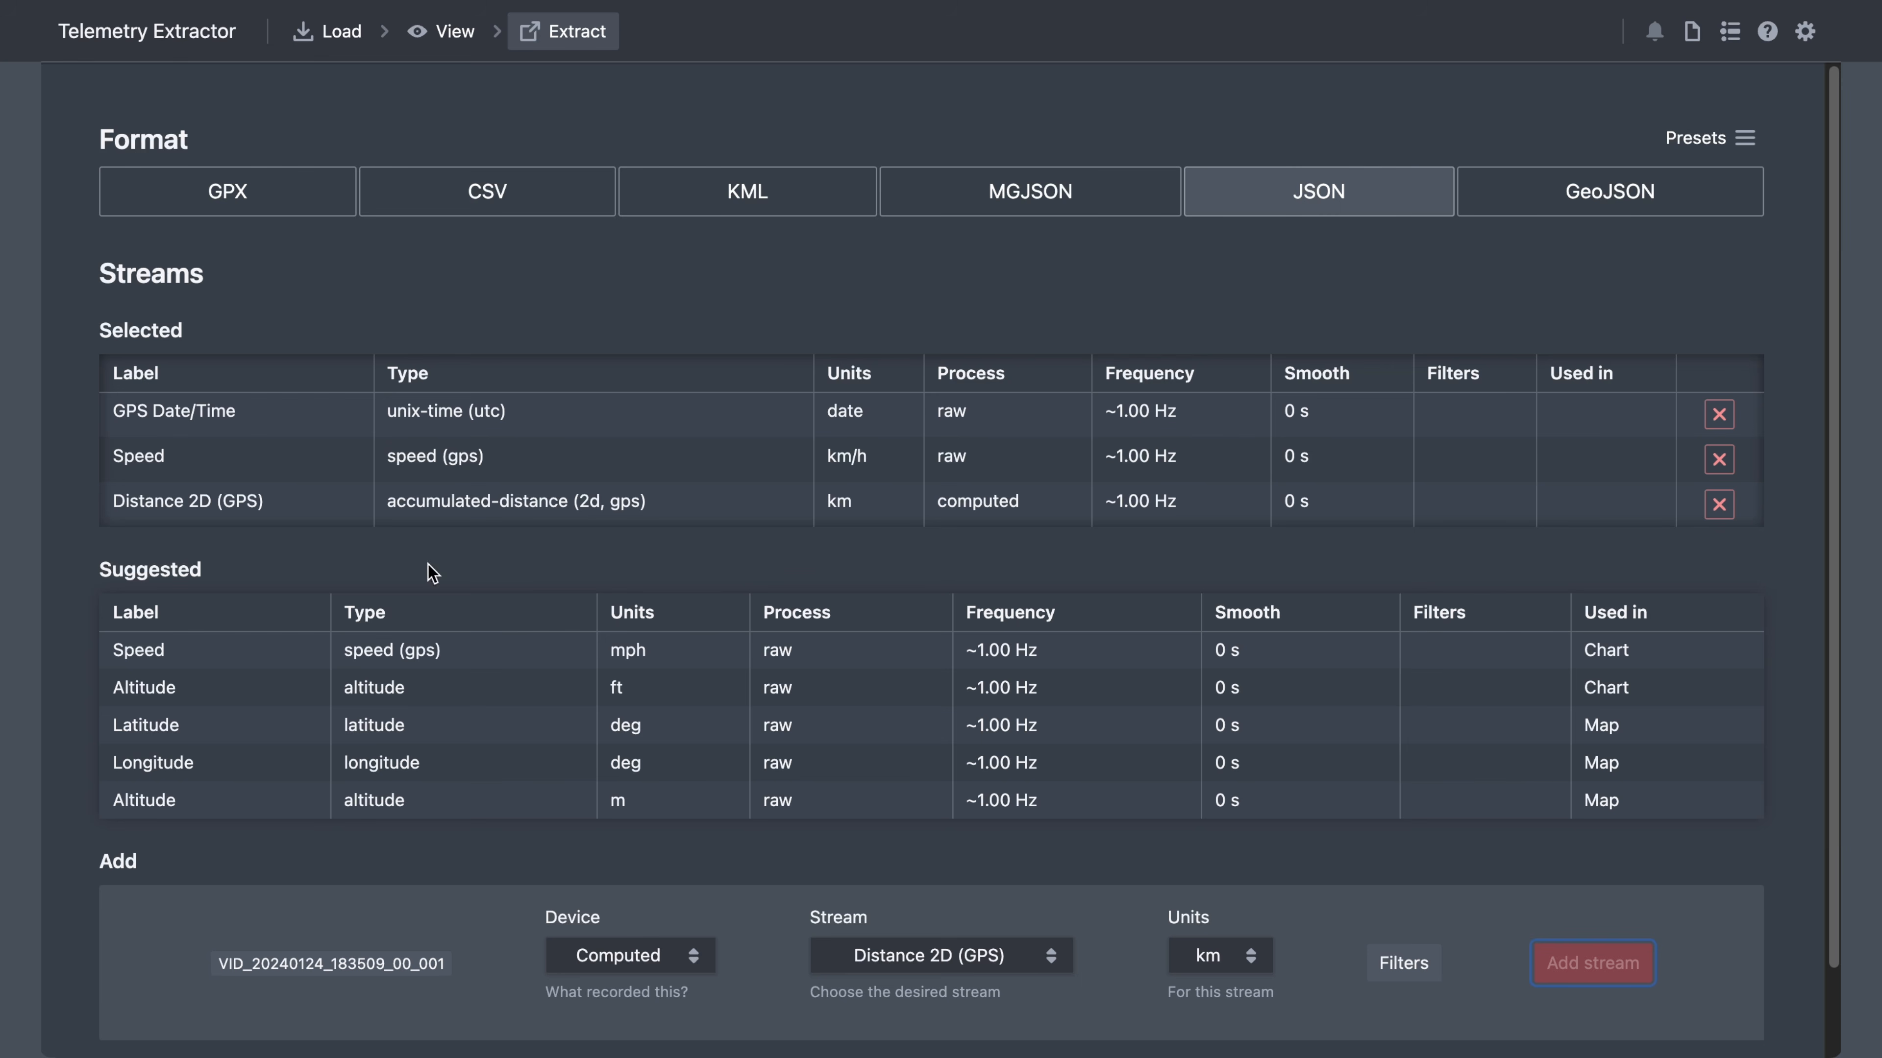
pyautogui.scroll(-2, 1075, 615)
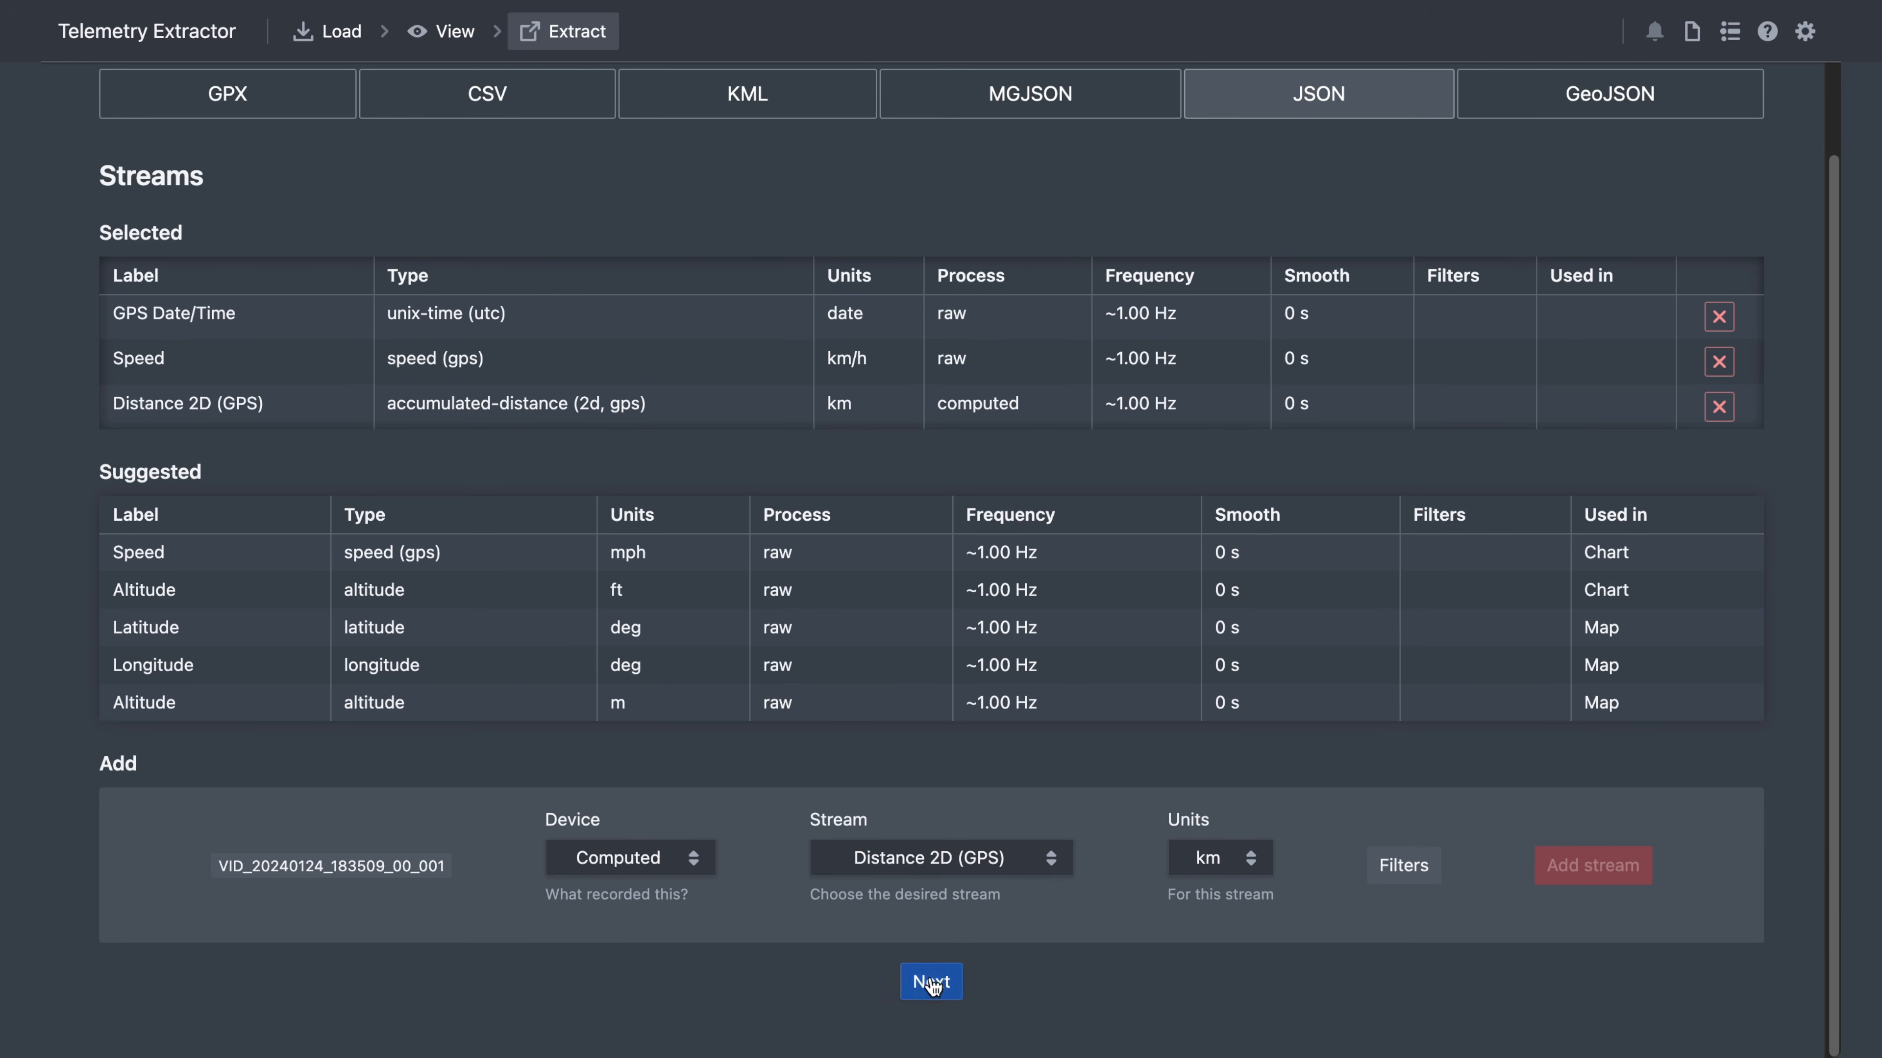
pyautogui.click(932, 984)
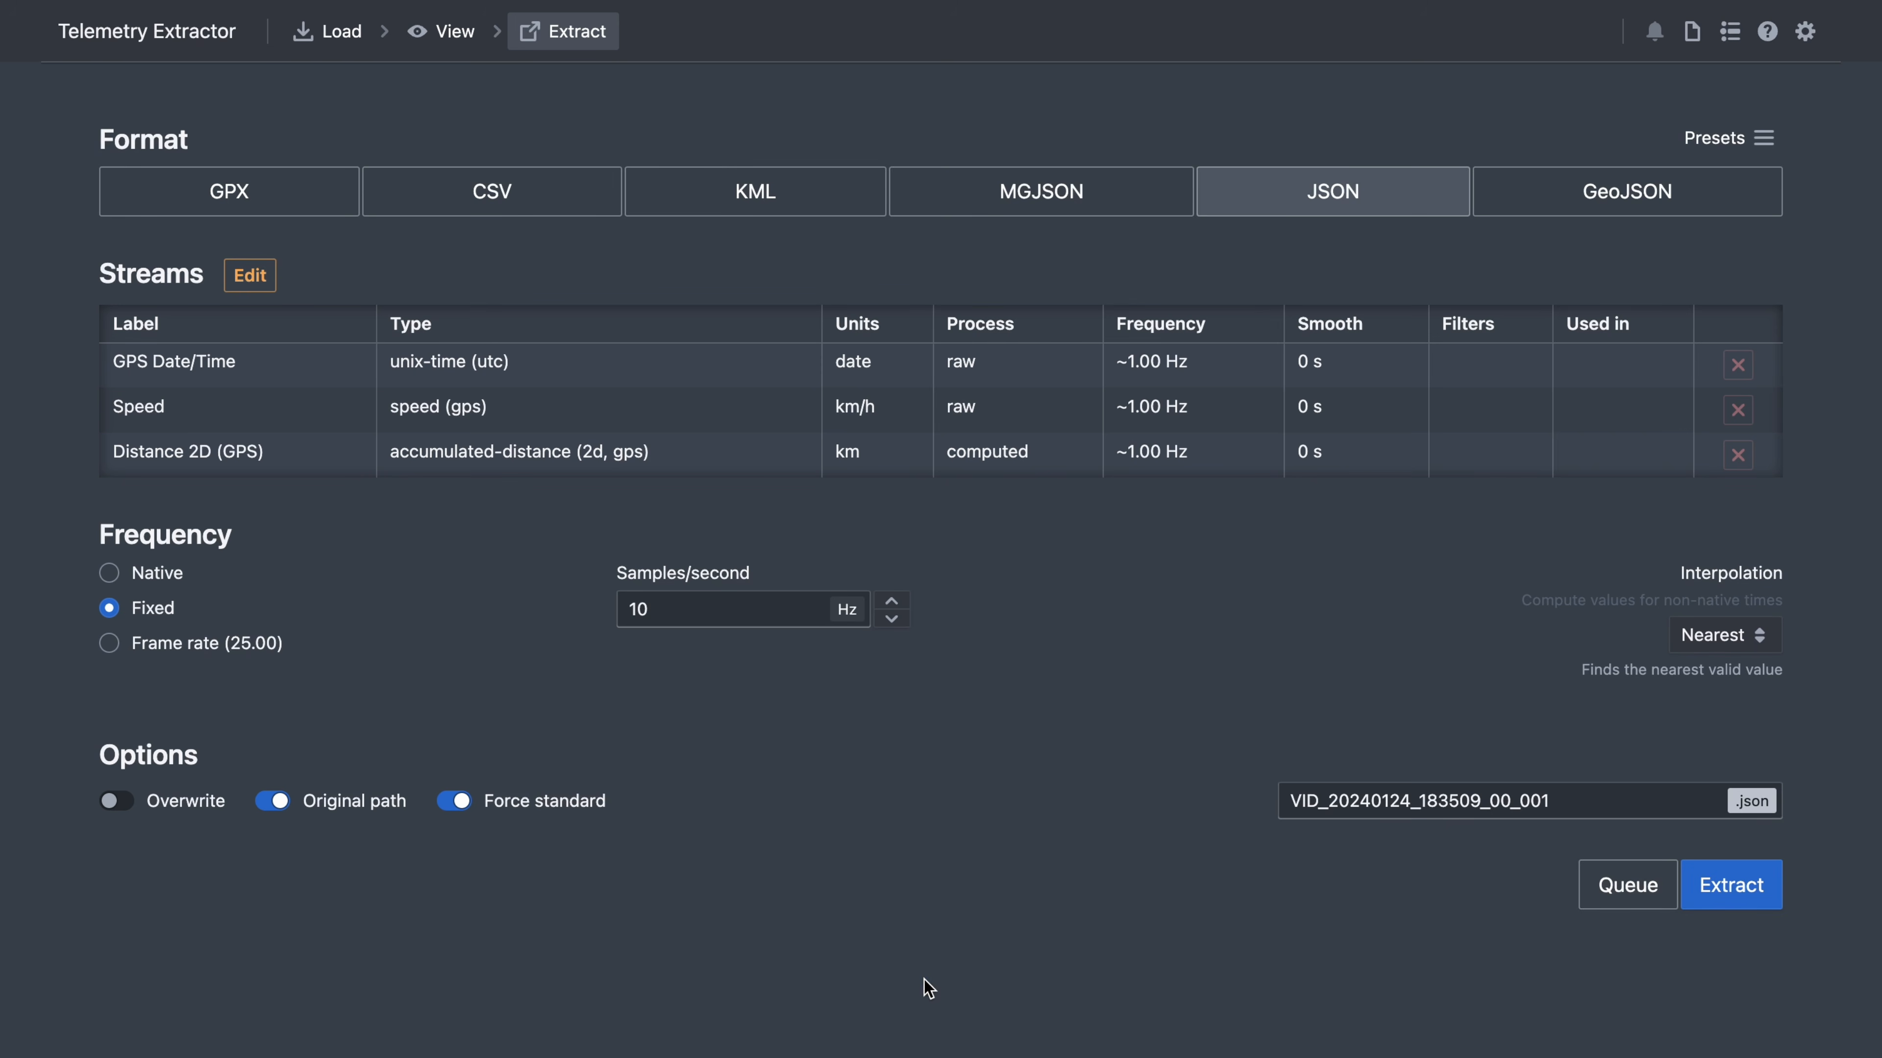
# - Use frame-rate sampling, Auto interpolation, Force standard off, and save as preset 'json with speed and distance'
pyautogui.click(109, 645)
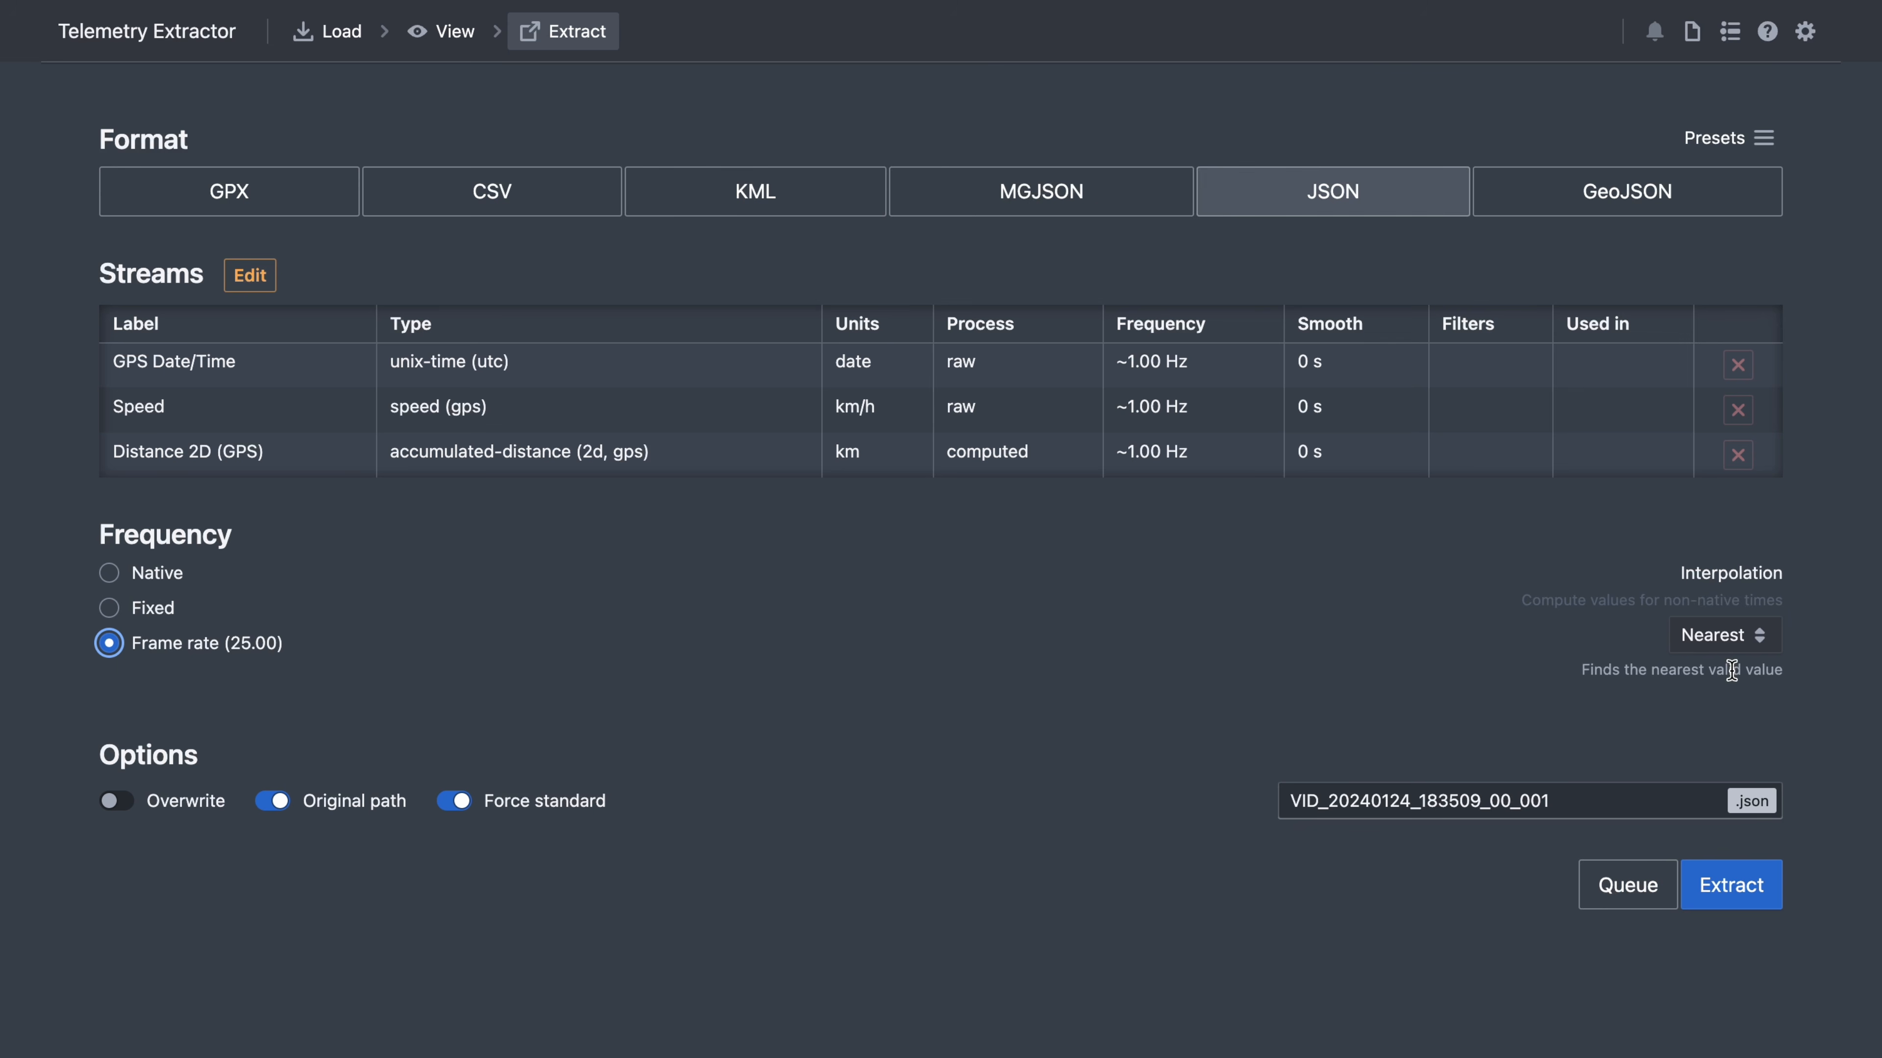
pyautogui.click(1761, 635)
pyautogui.click(1732, 545)
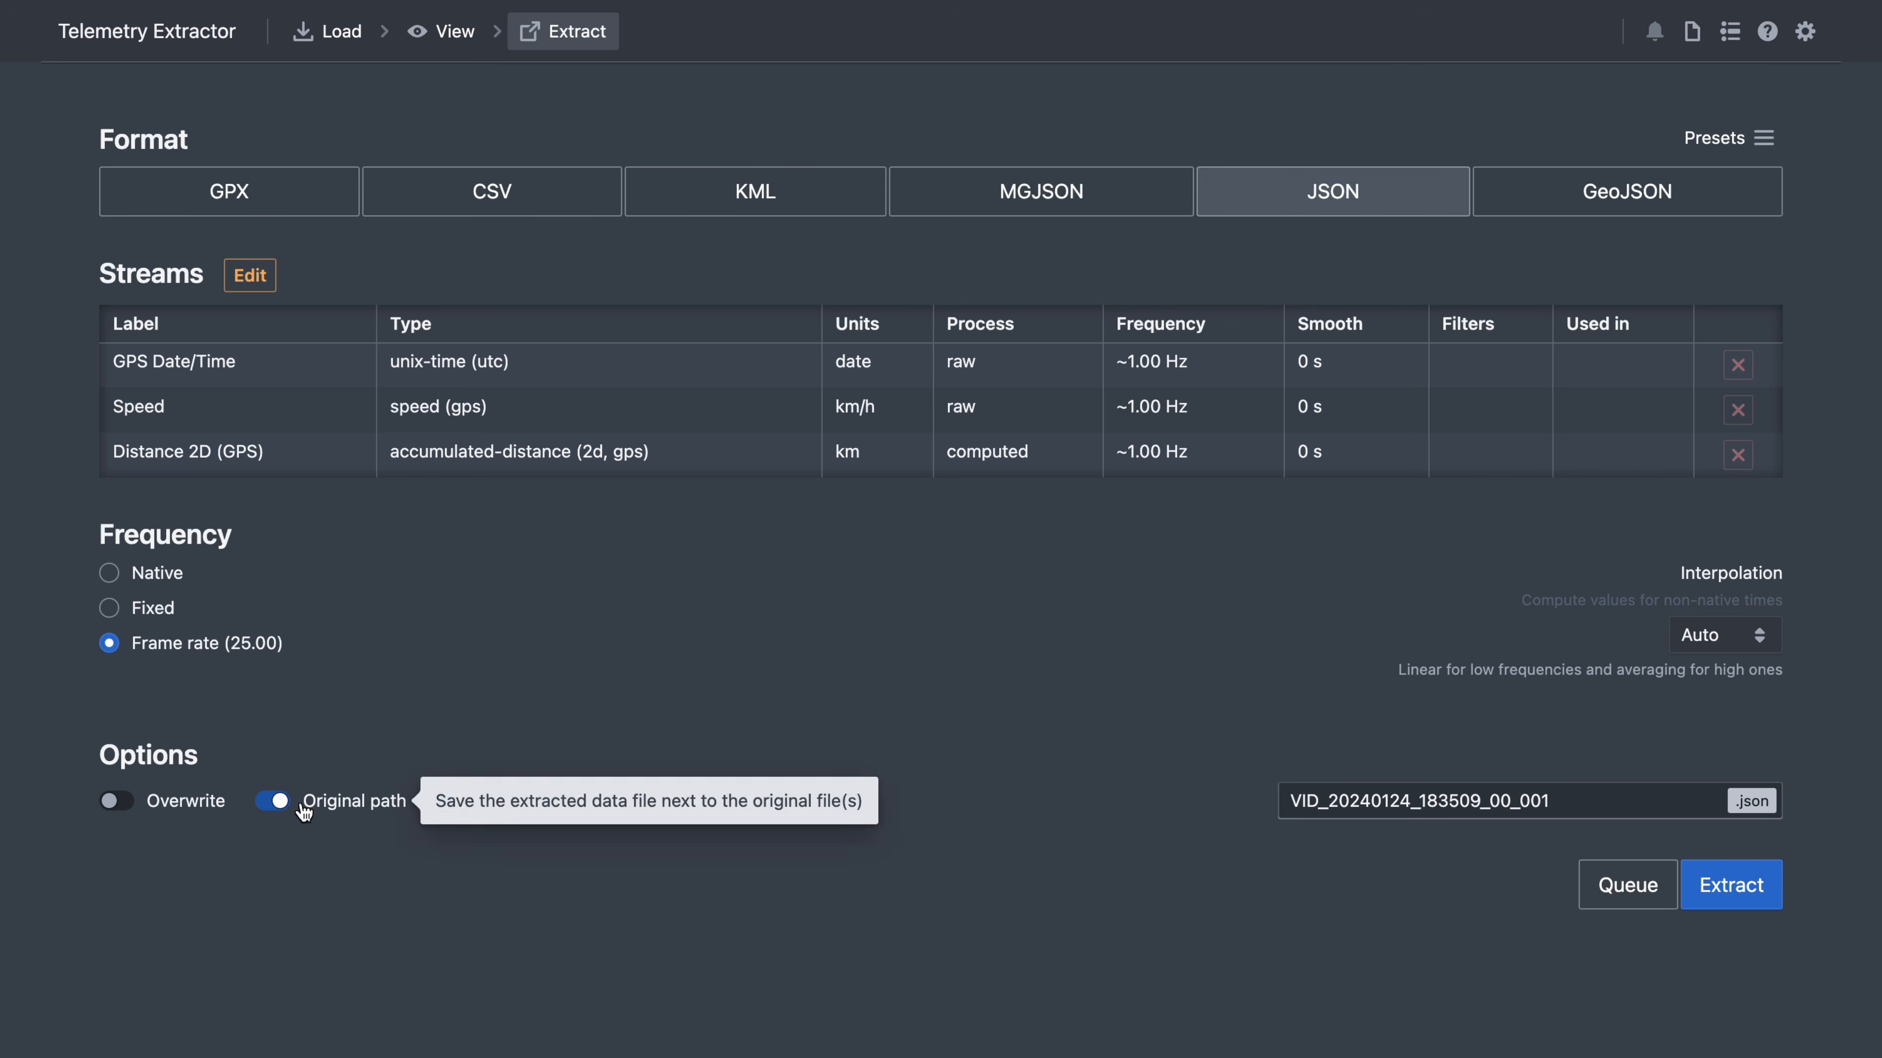
pyautogui.click(457, 808)
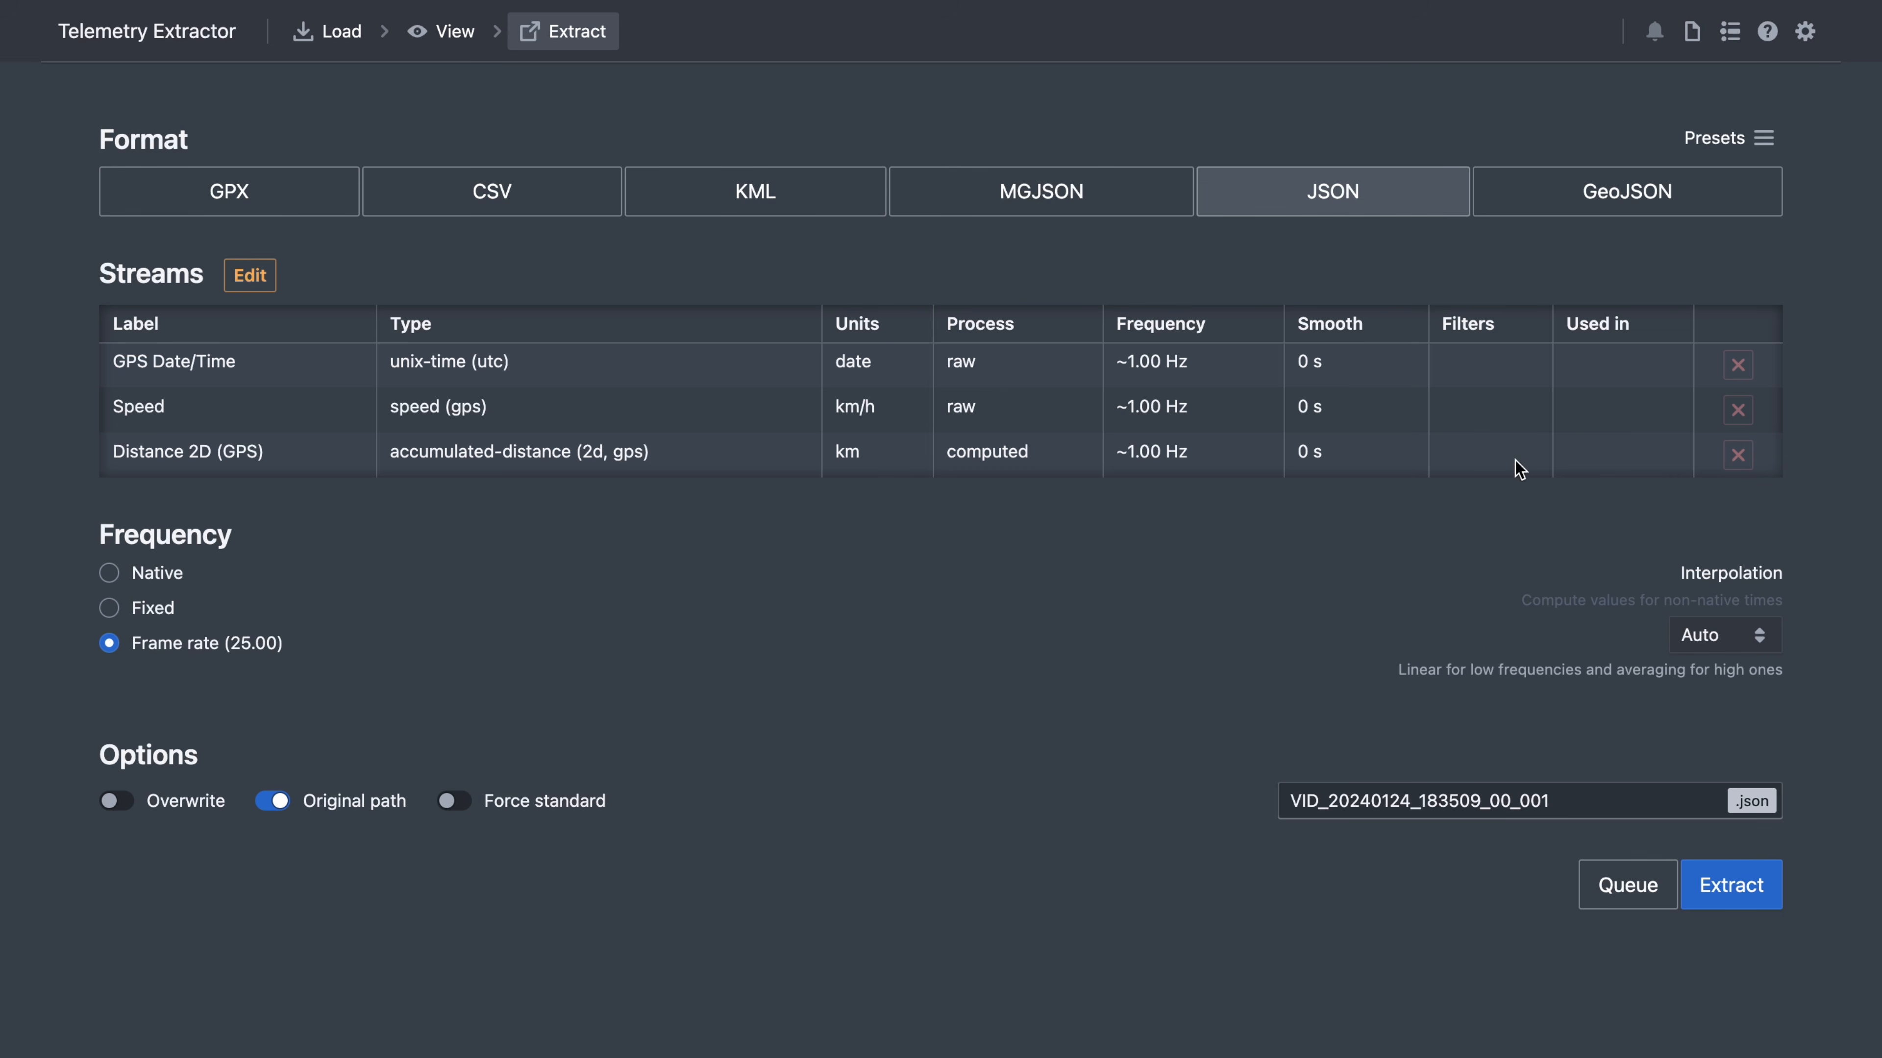
pyautogui.click(1754, 139)
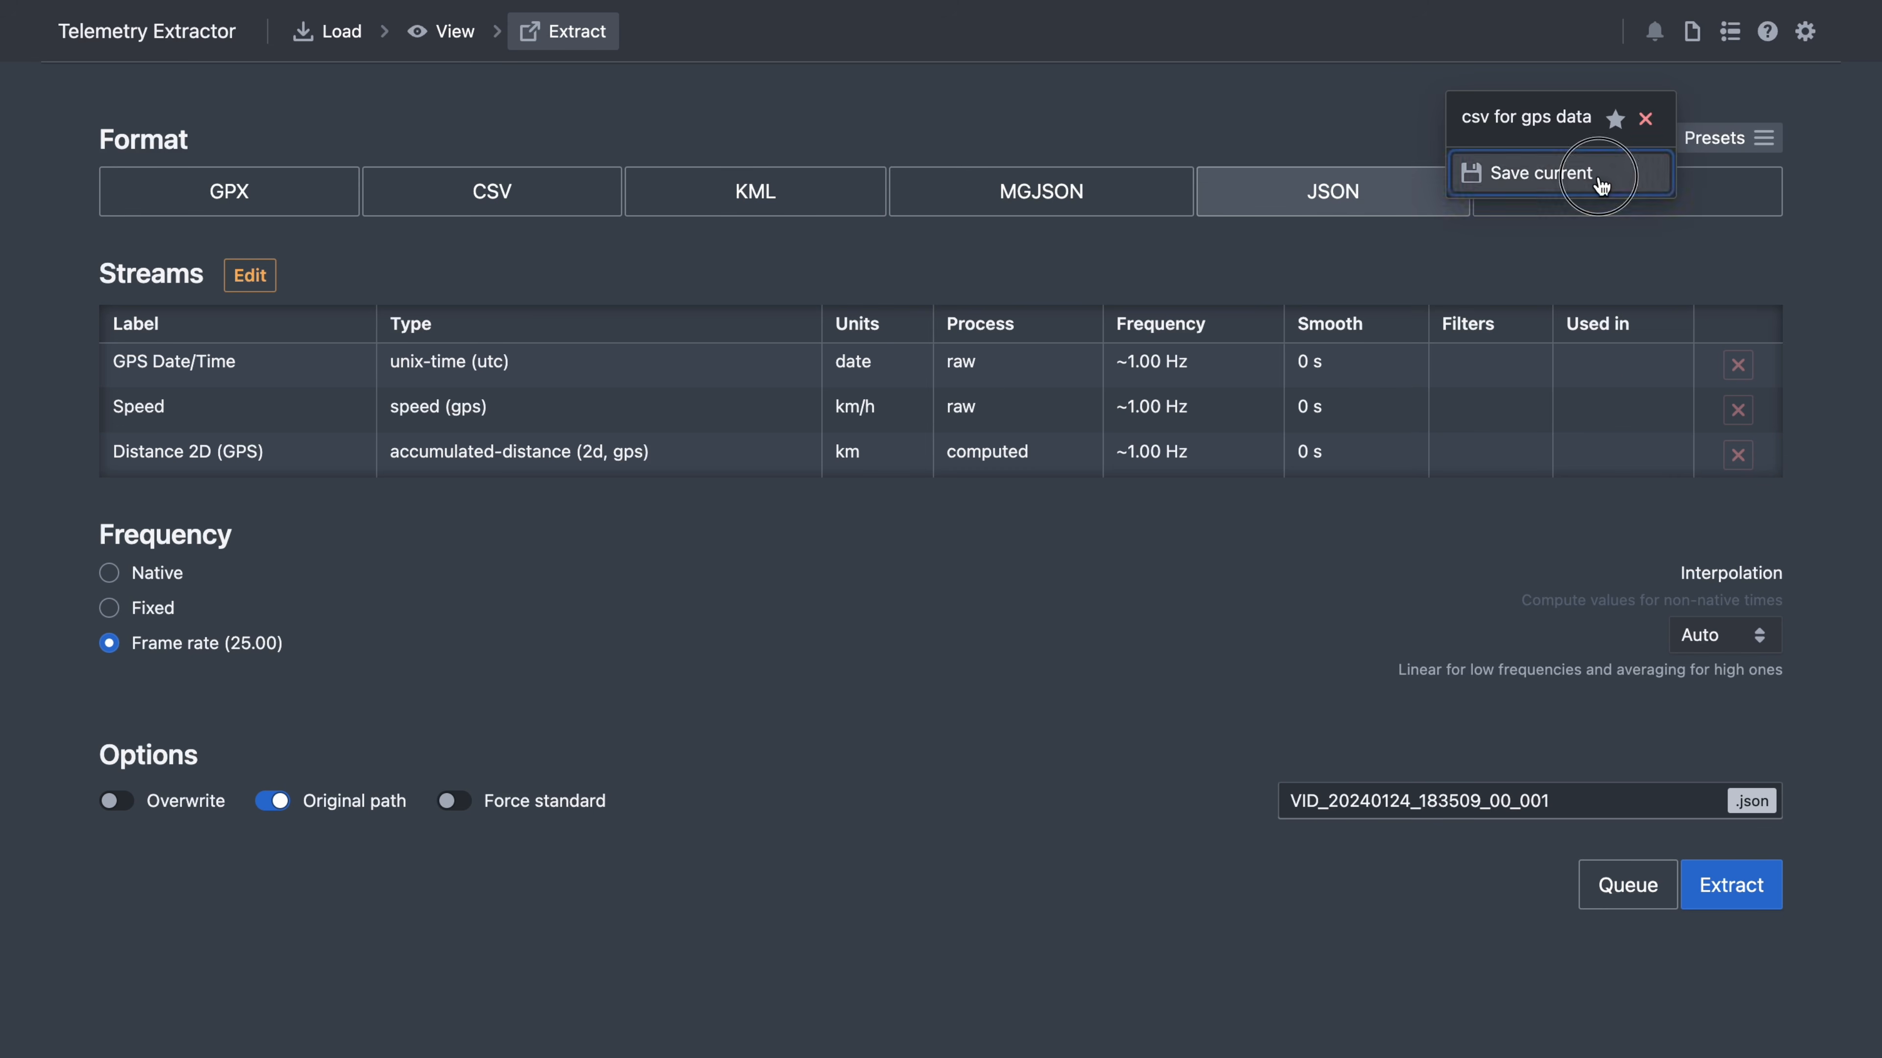
pyautogui.click(1480, 178)
pyautogui.write('json with speed and distance')
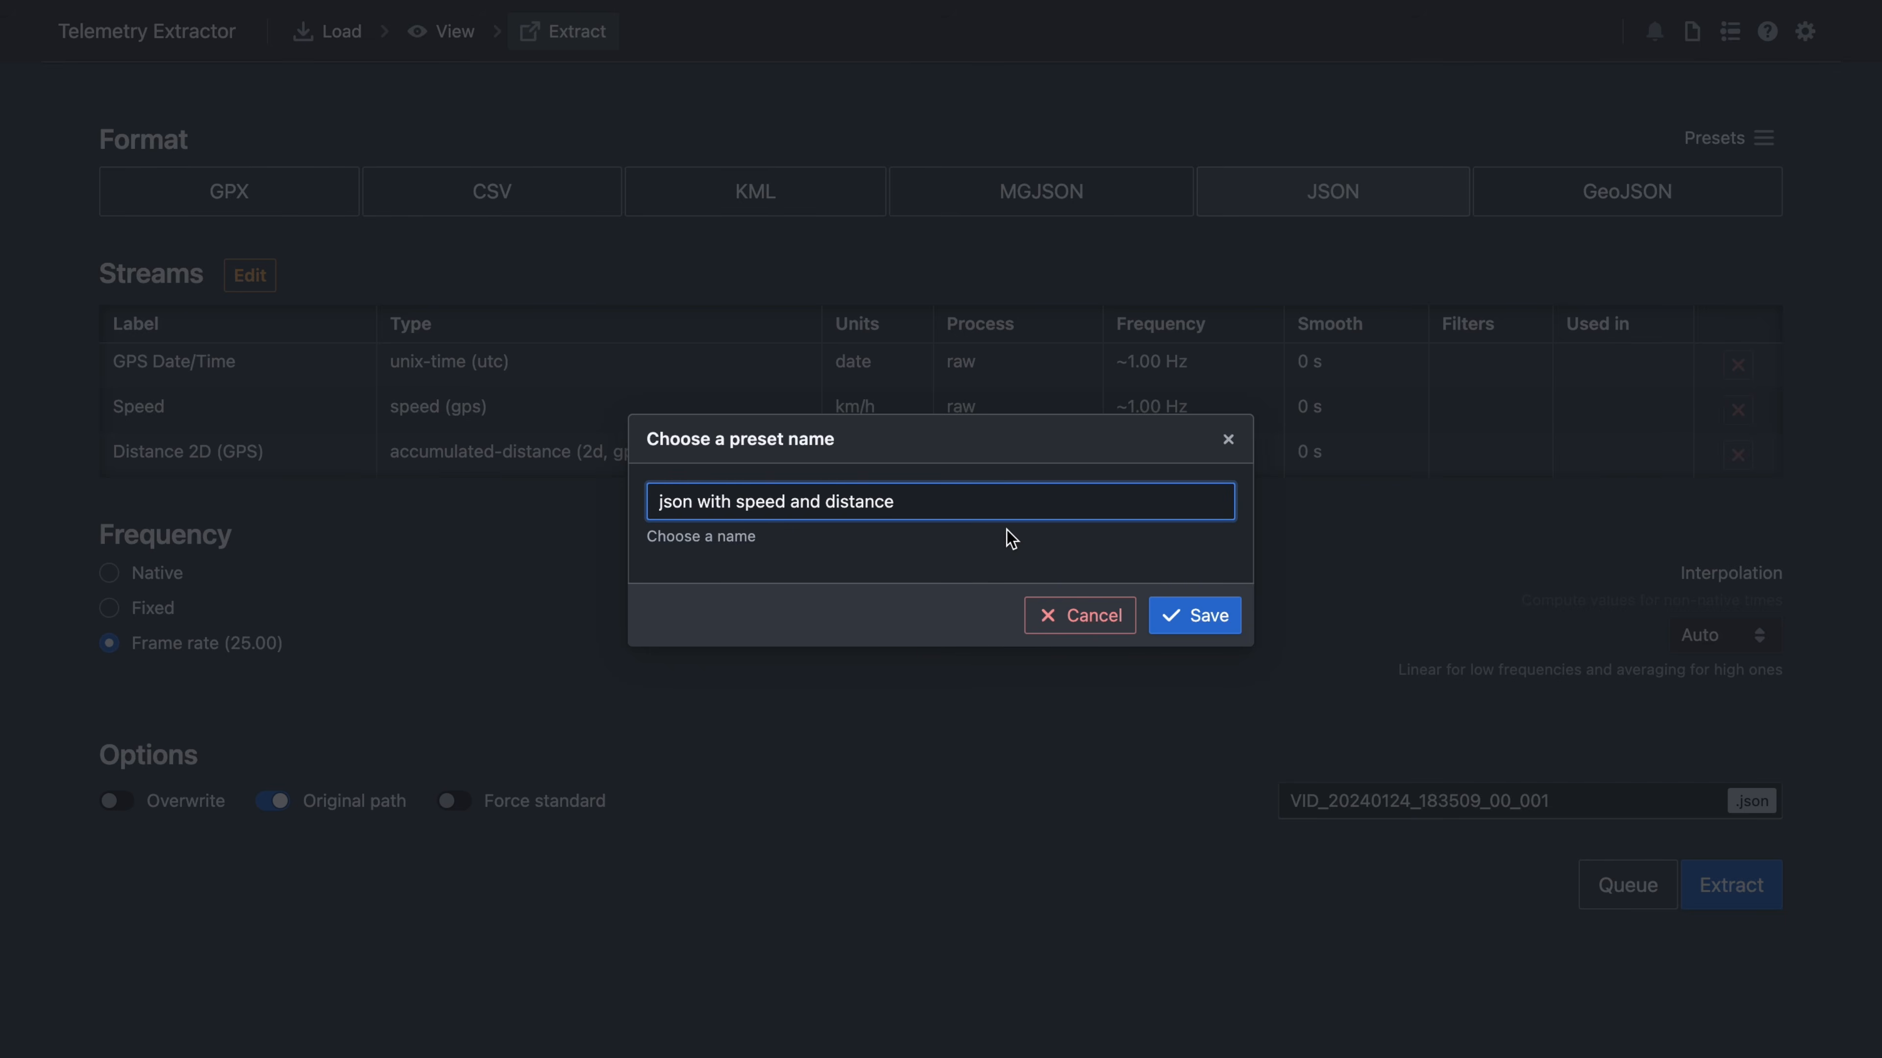
pyautogui.click(1215, 621)
# - Star 'csv for gps data' as the default preset
pyautogui.click(1768, 137)
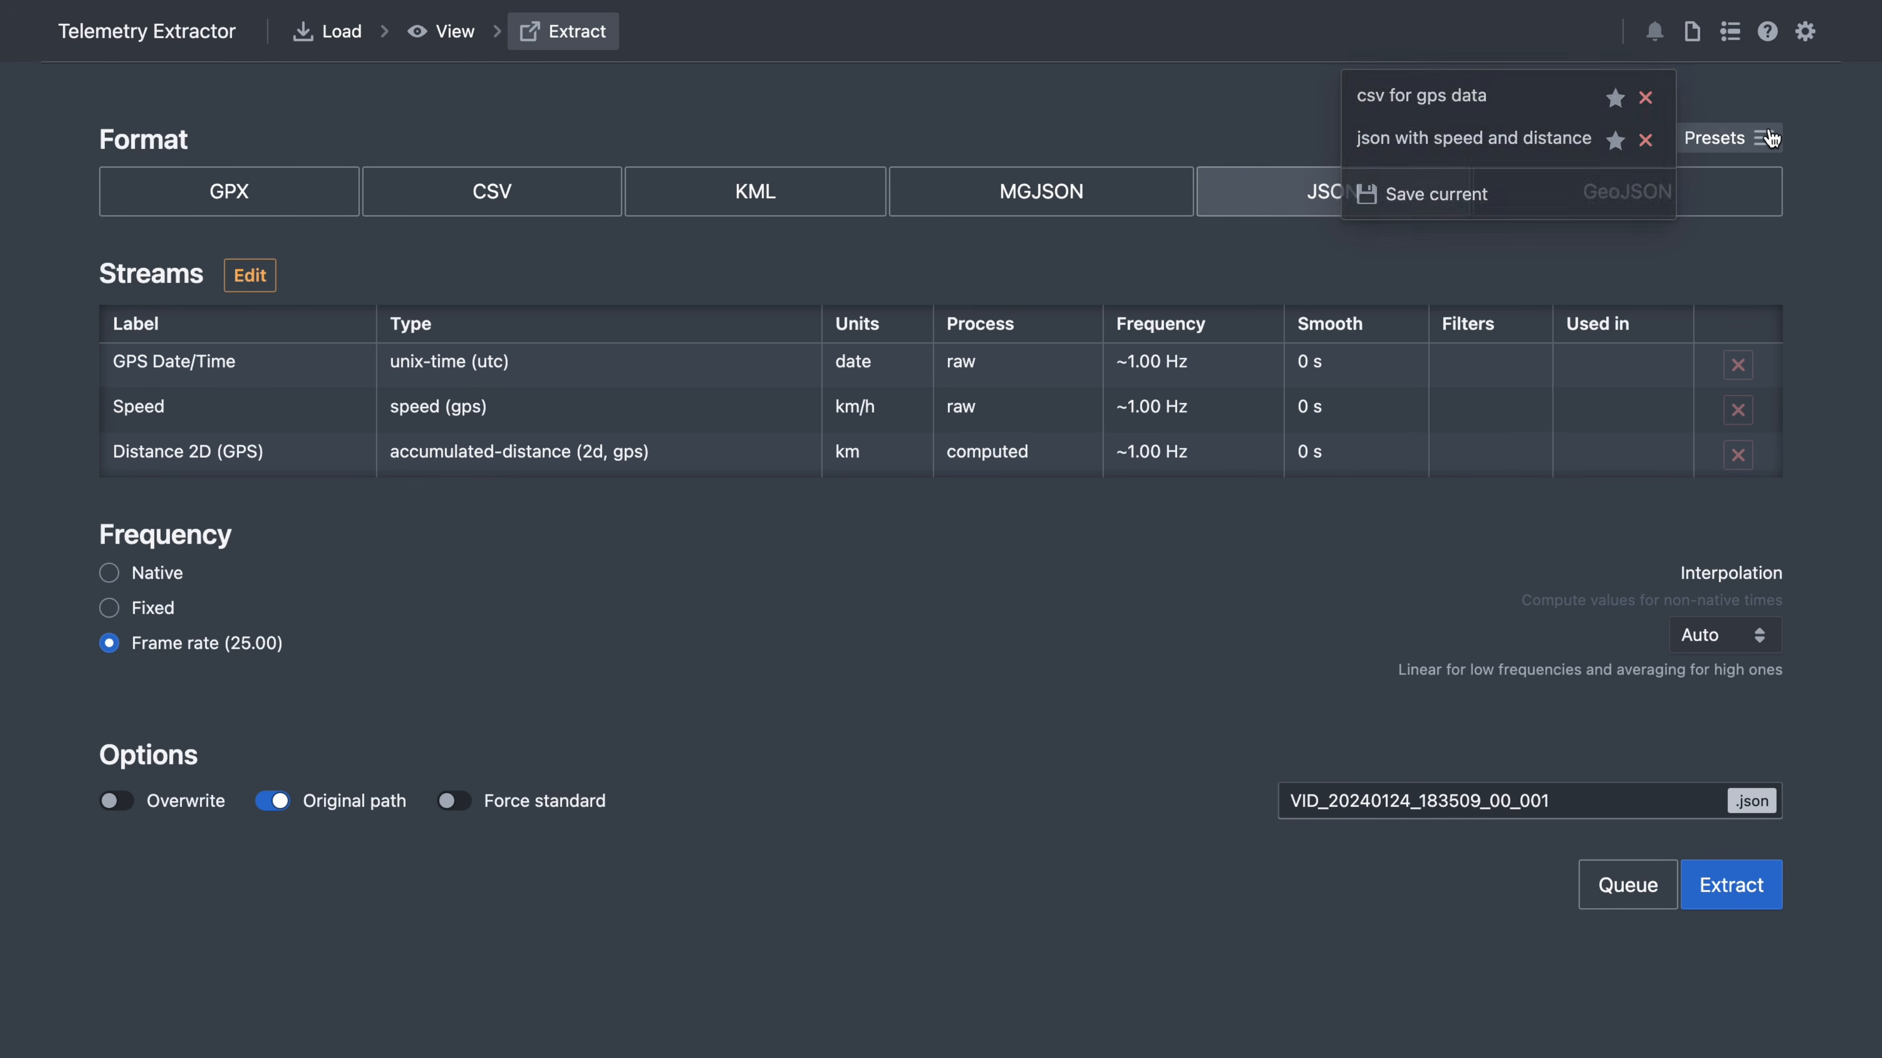
pyautogui.click(1616, 102)
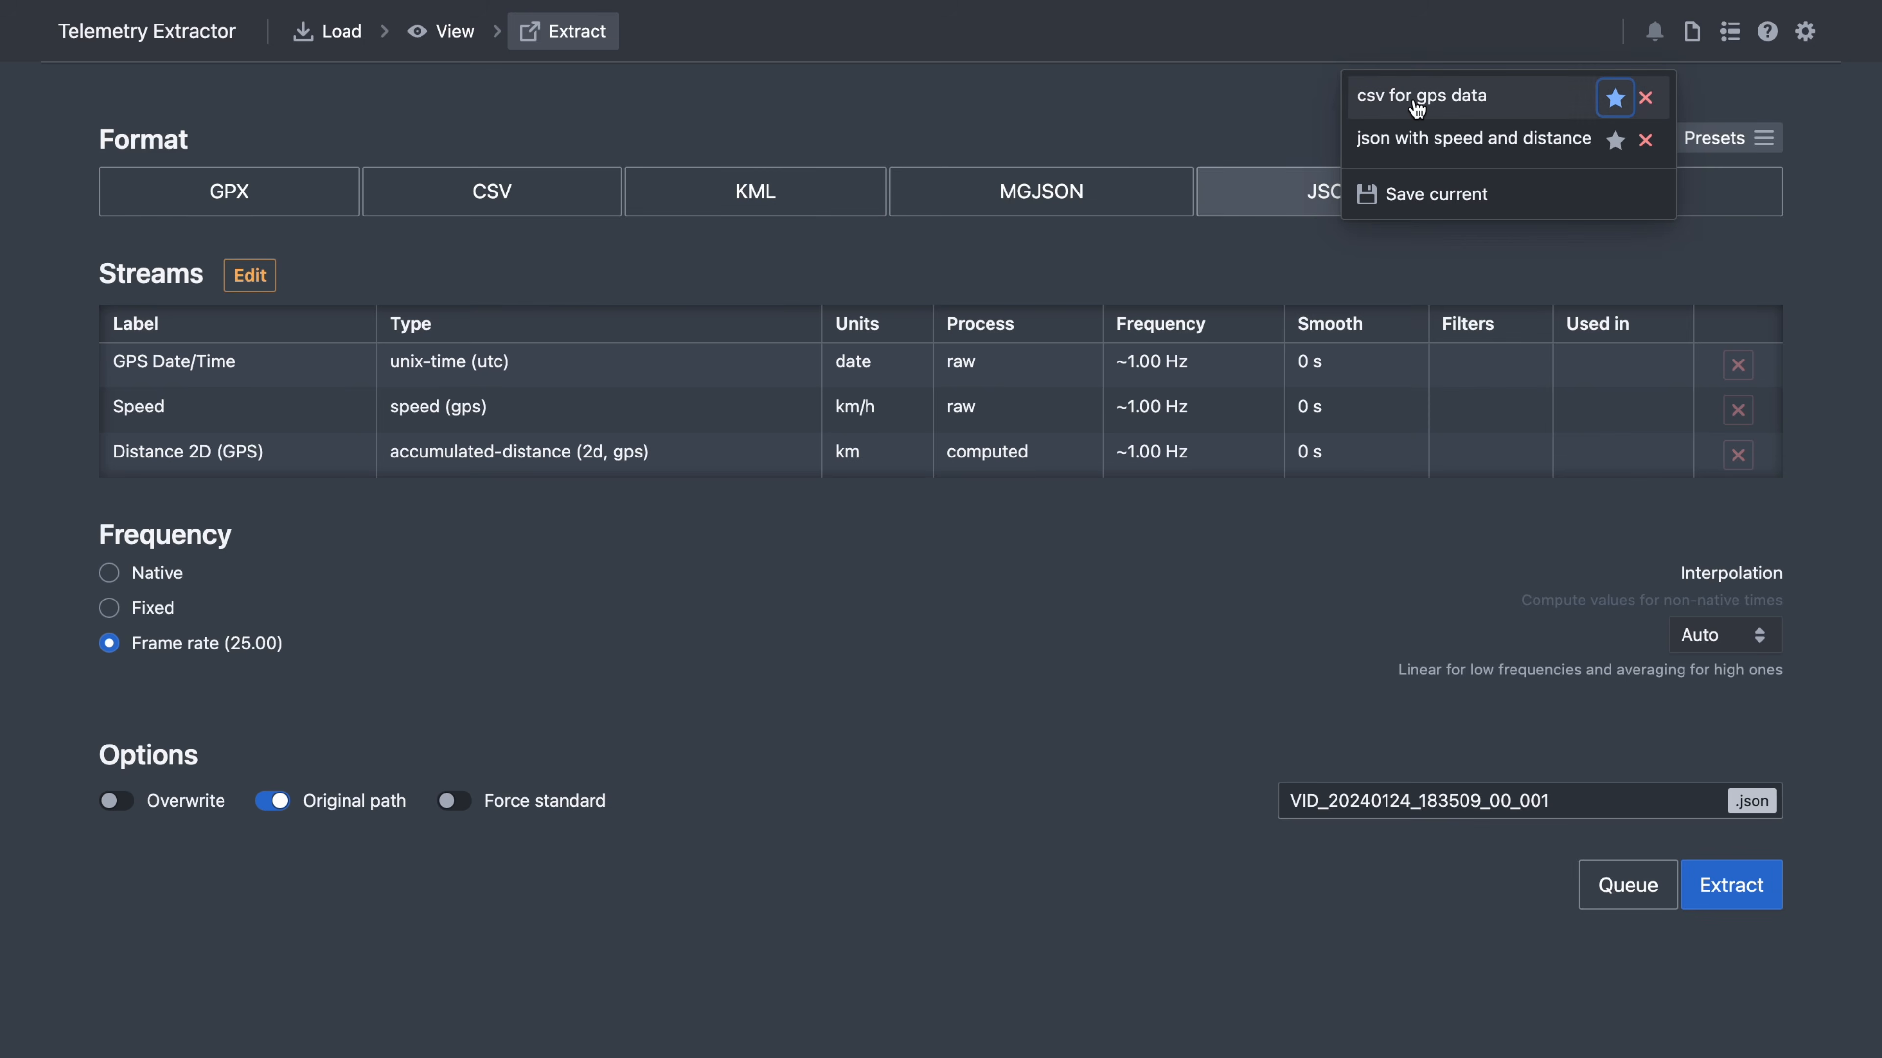
pyautogui.moveTo(1417, 109)
pyautogui.click(1191, 84)
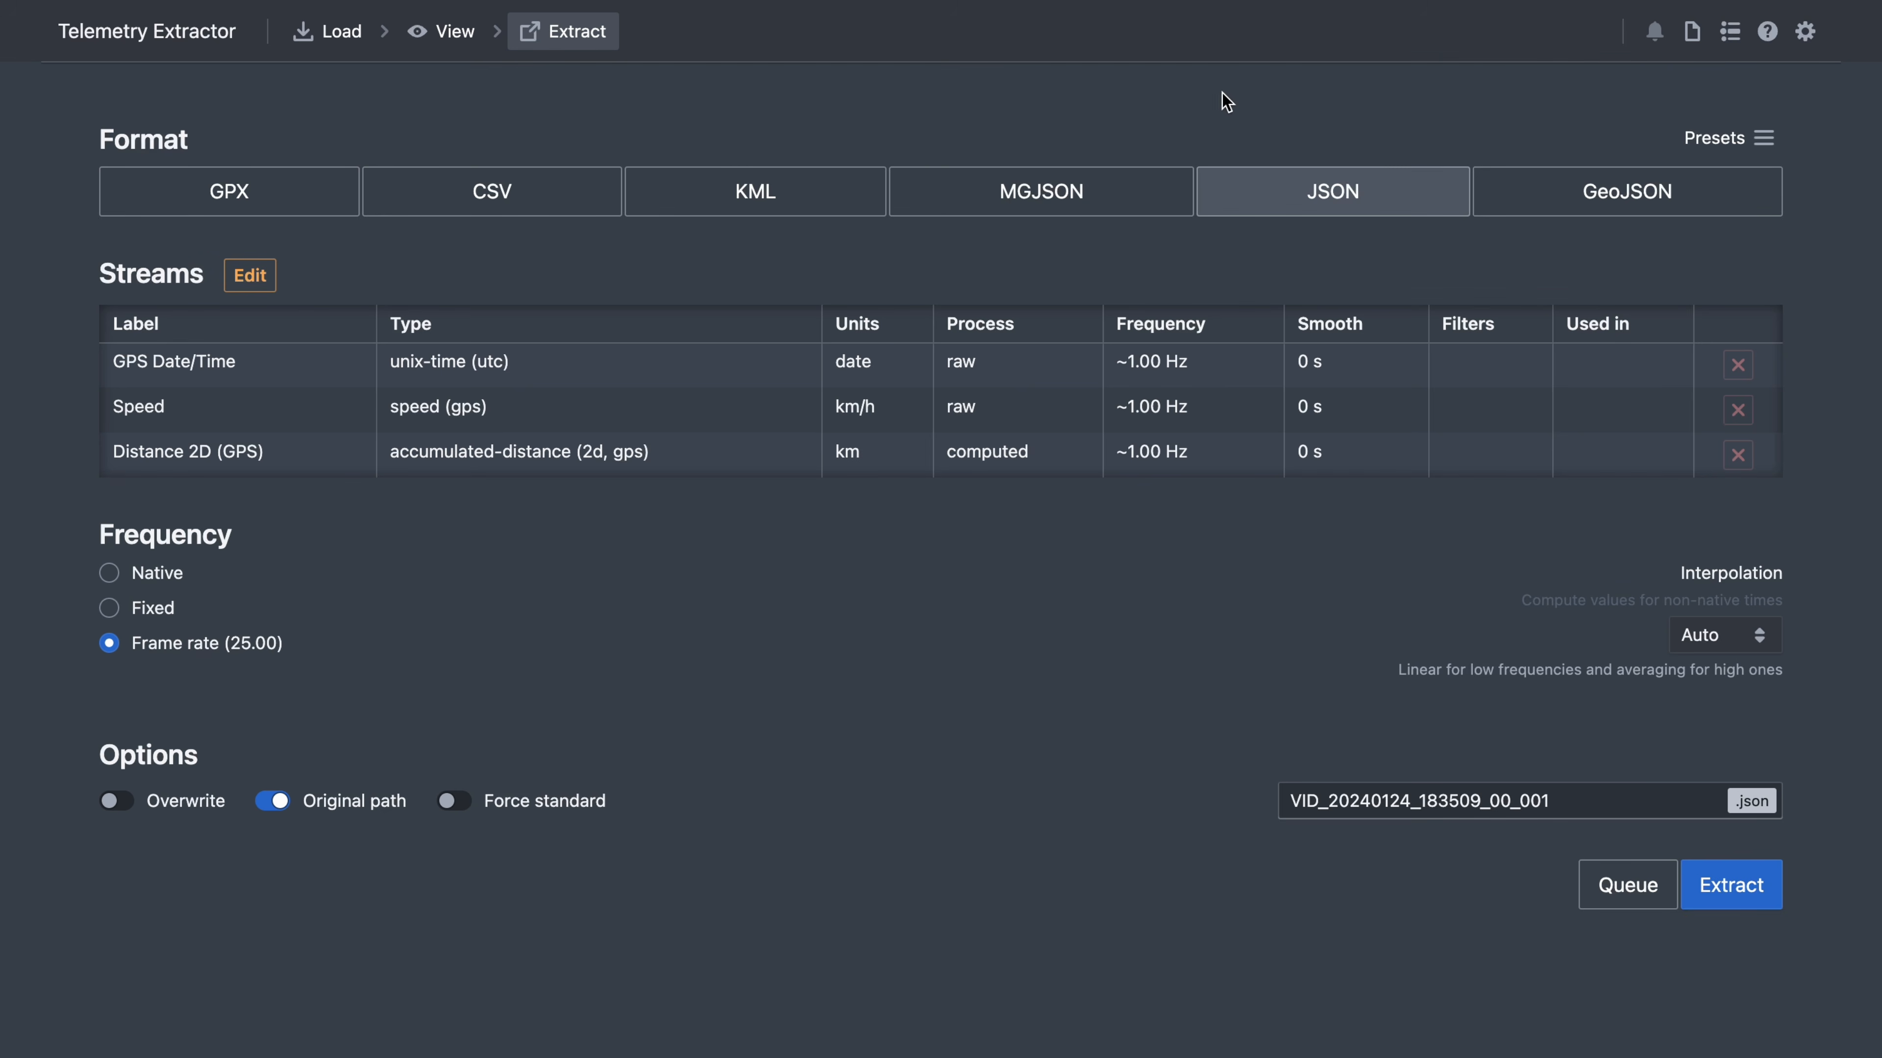
pyautogui.click(1743, 149)
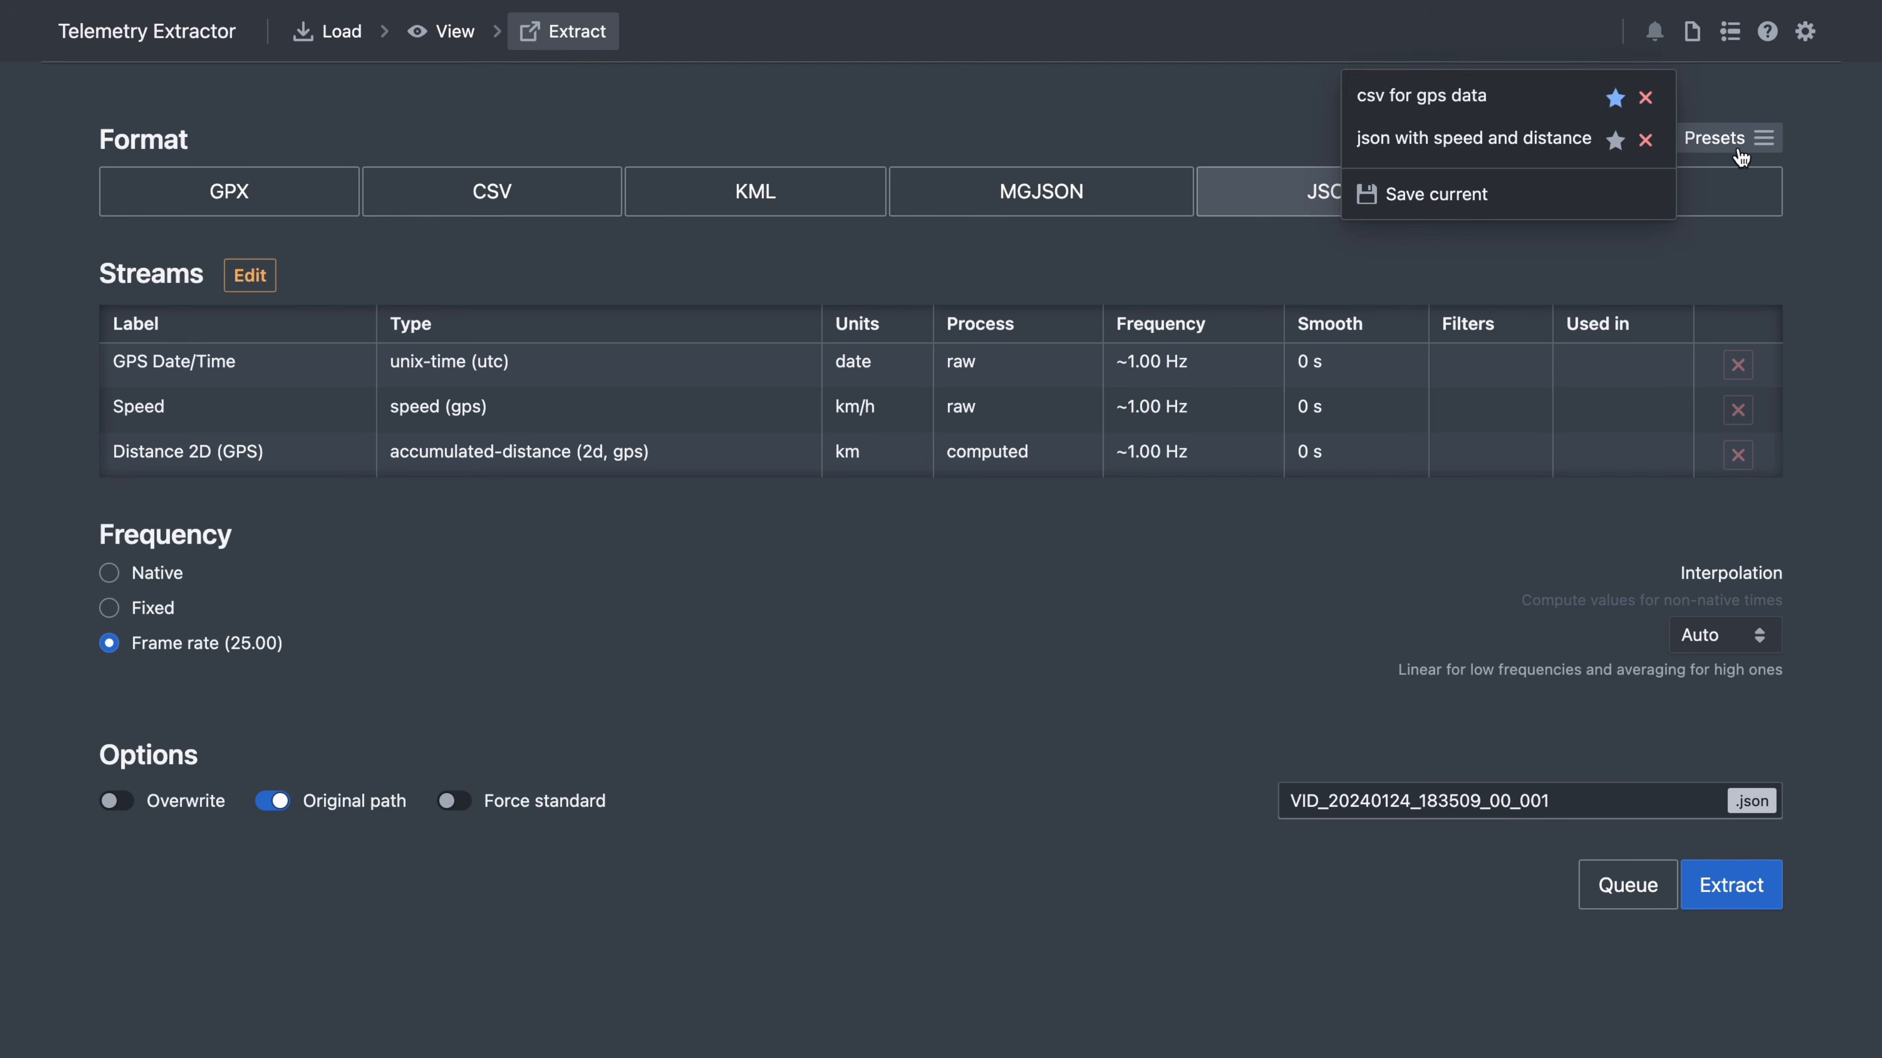
# - Apply the 'csv for gps data' preset and add the CSV extraction to the queue
pyautogui.click(1501, 96)
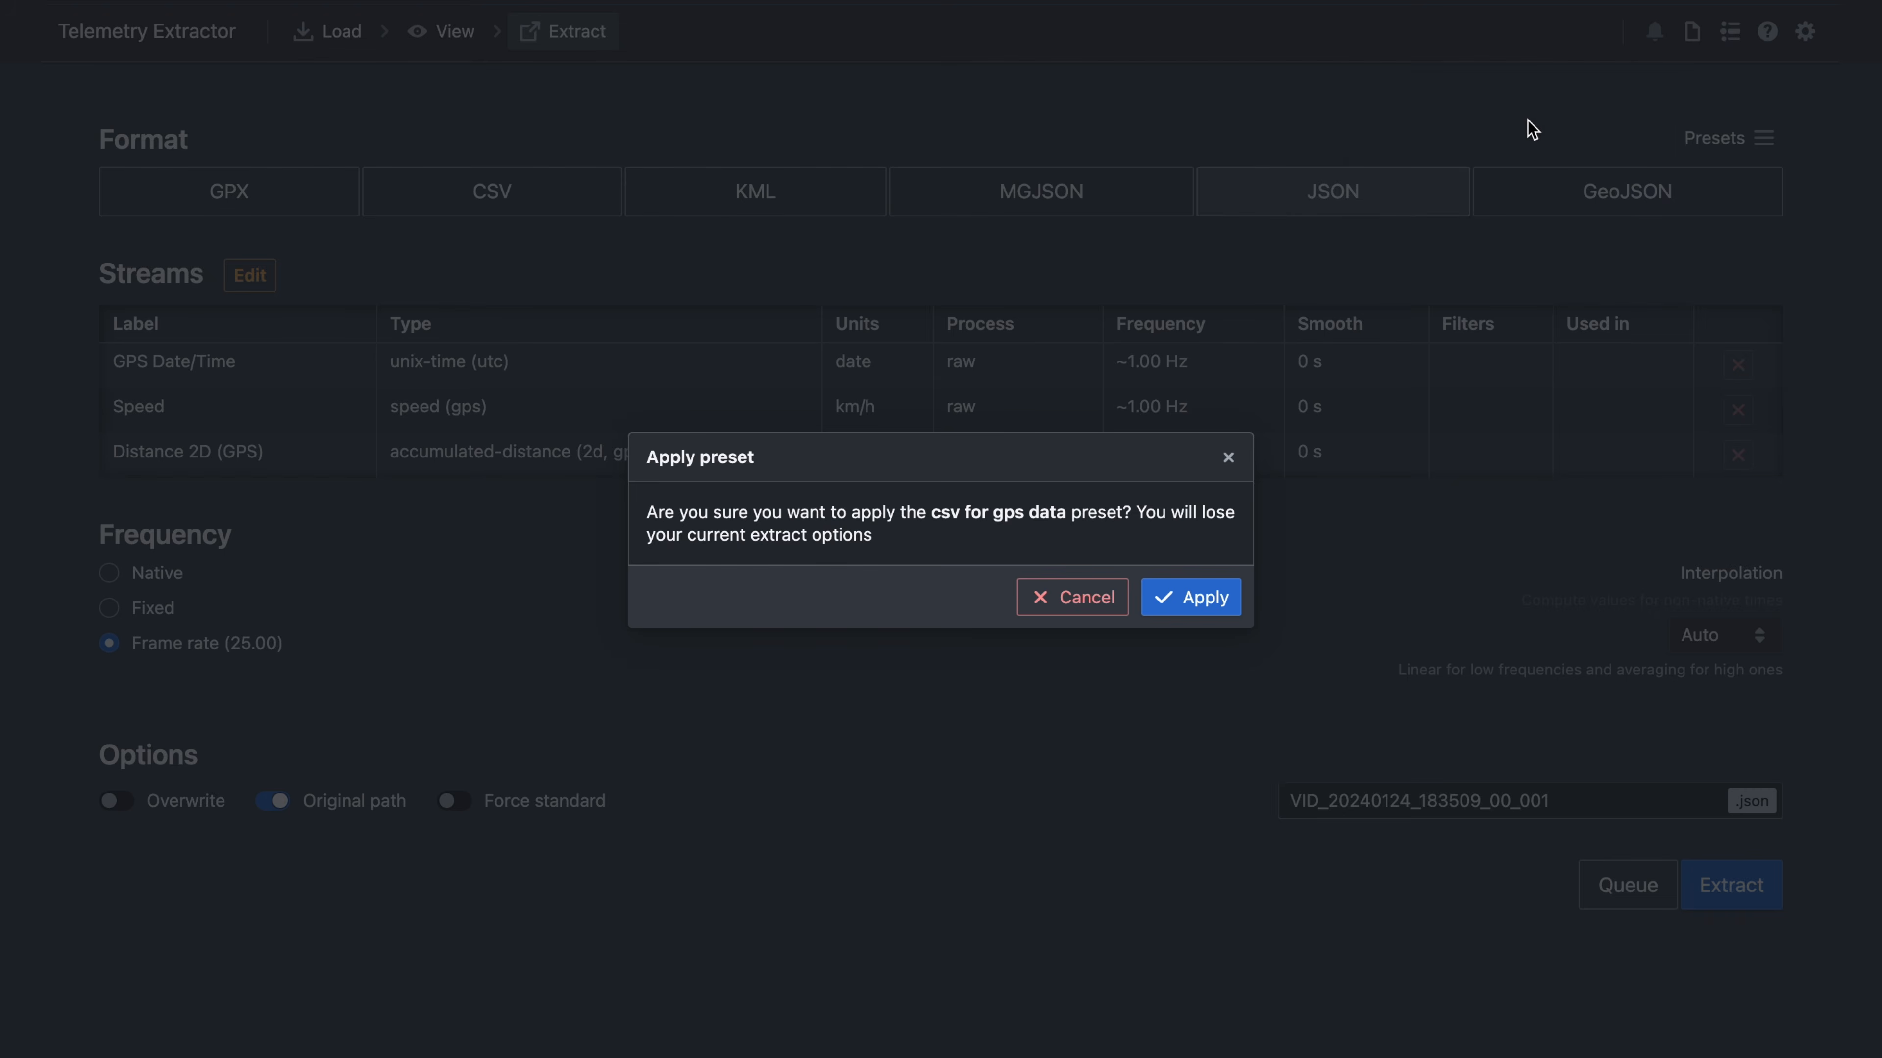
pyautogui.click(1201, 606)
pyautogui.scroll(-2, 1198, 630)
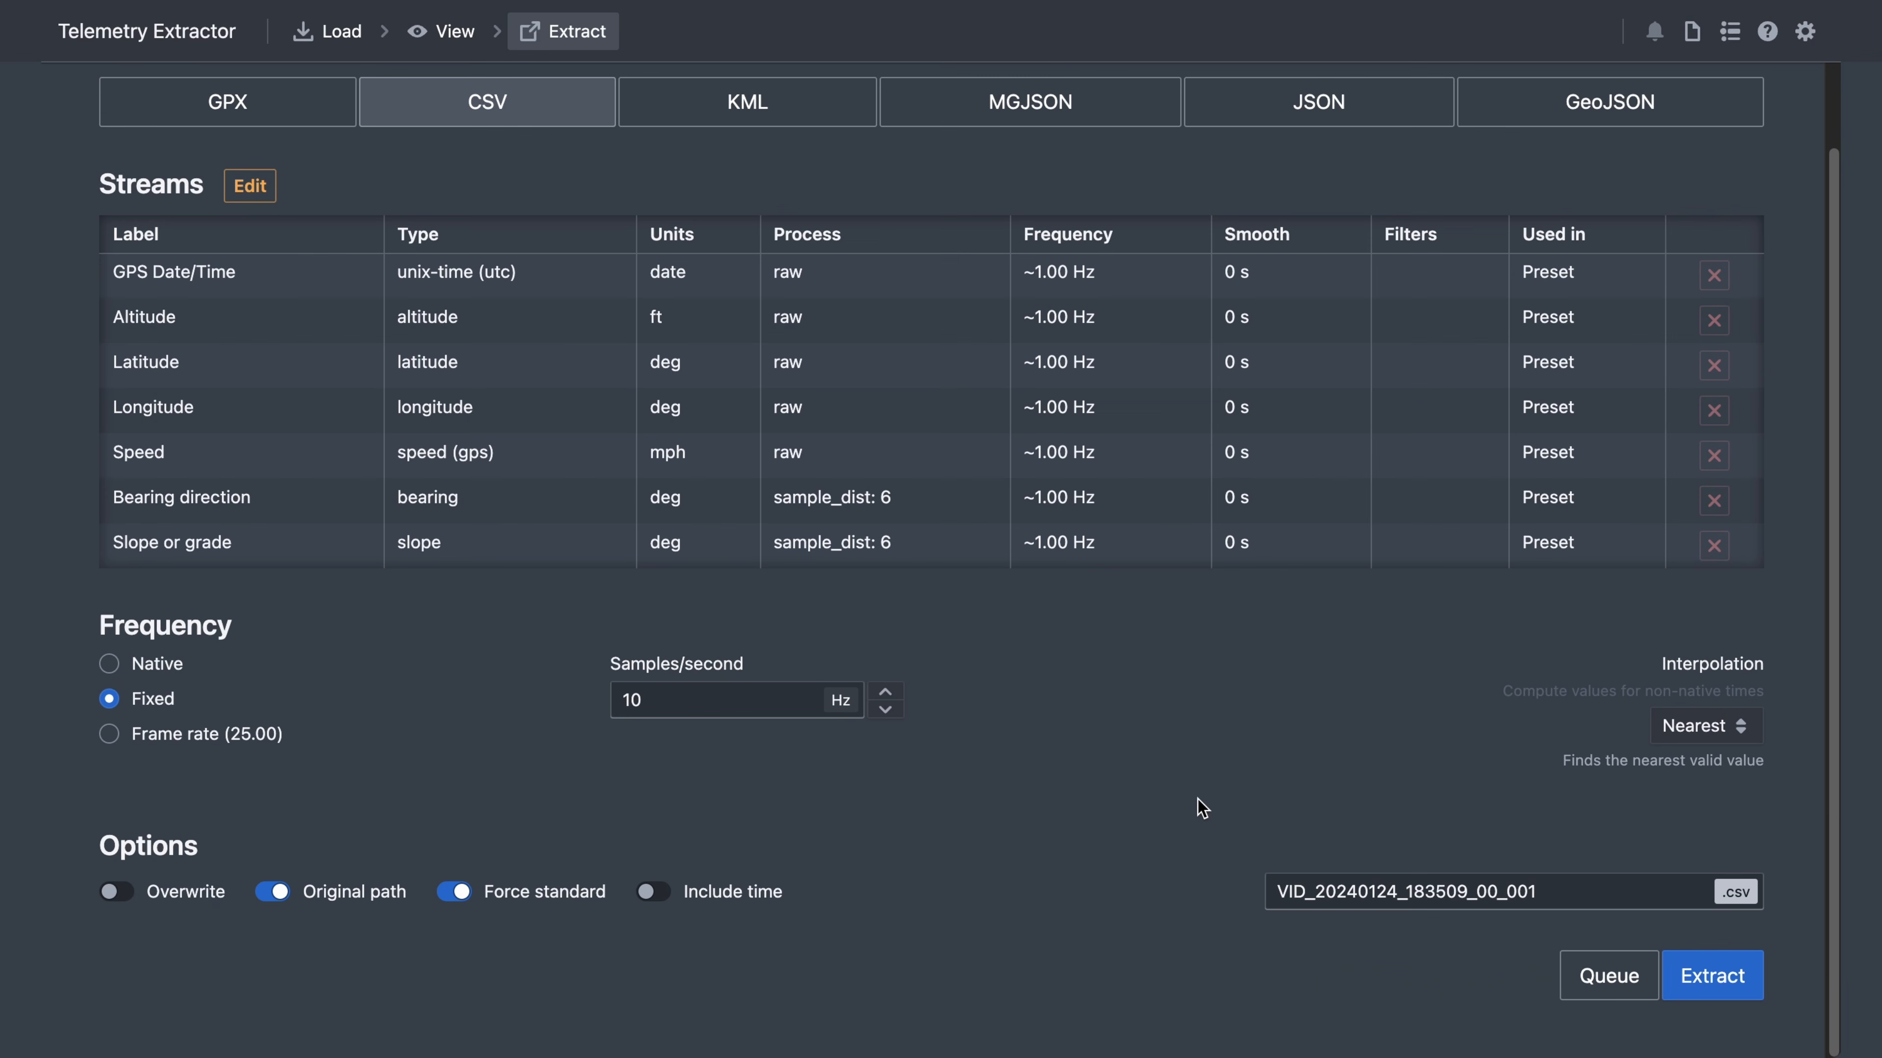
pyautogui.click(1598, 992)
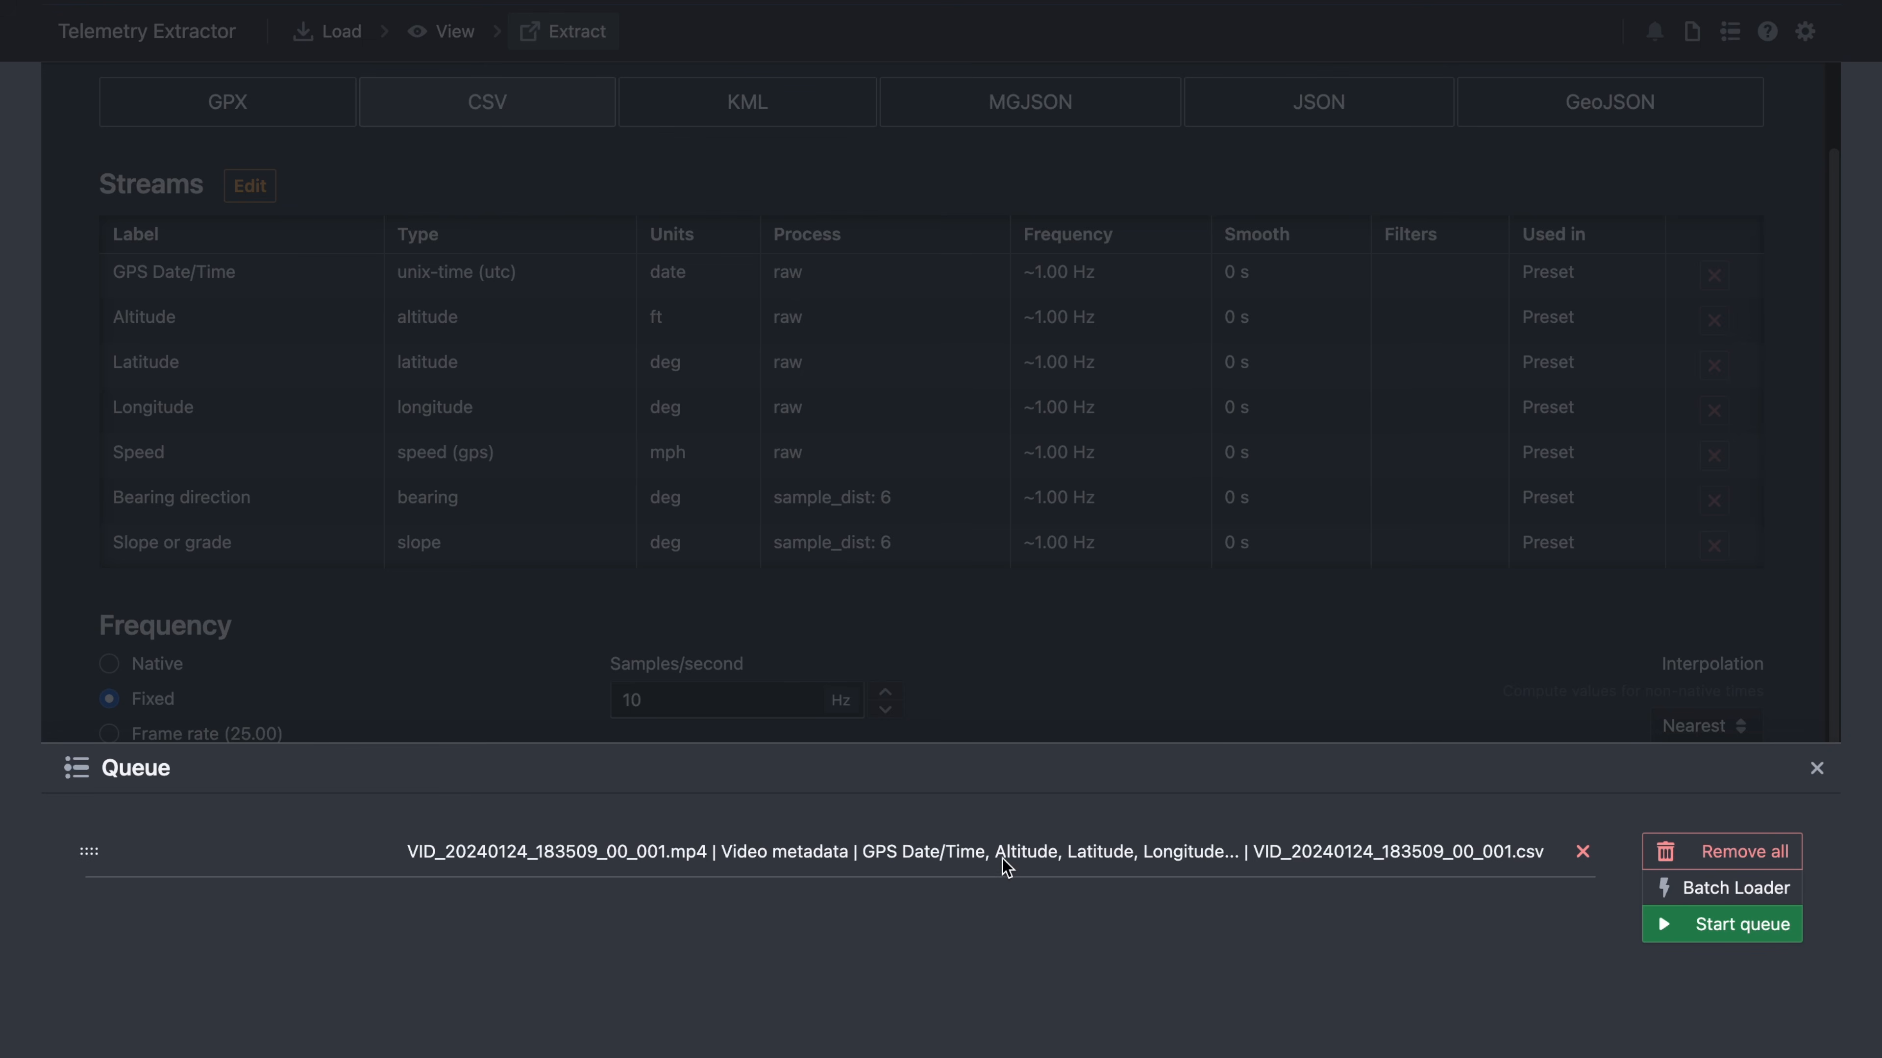
pyautogui.click(1366, 691)
pyautogui.scroll(1, 1664, 83)
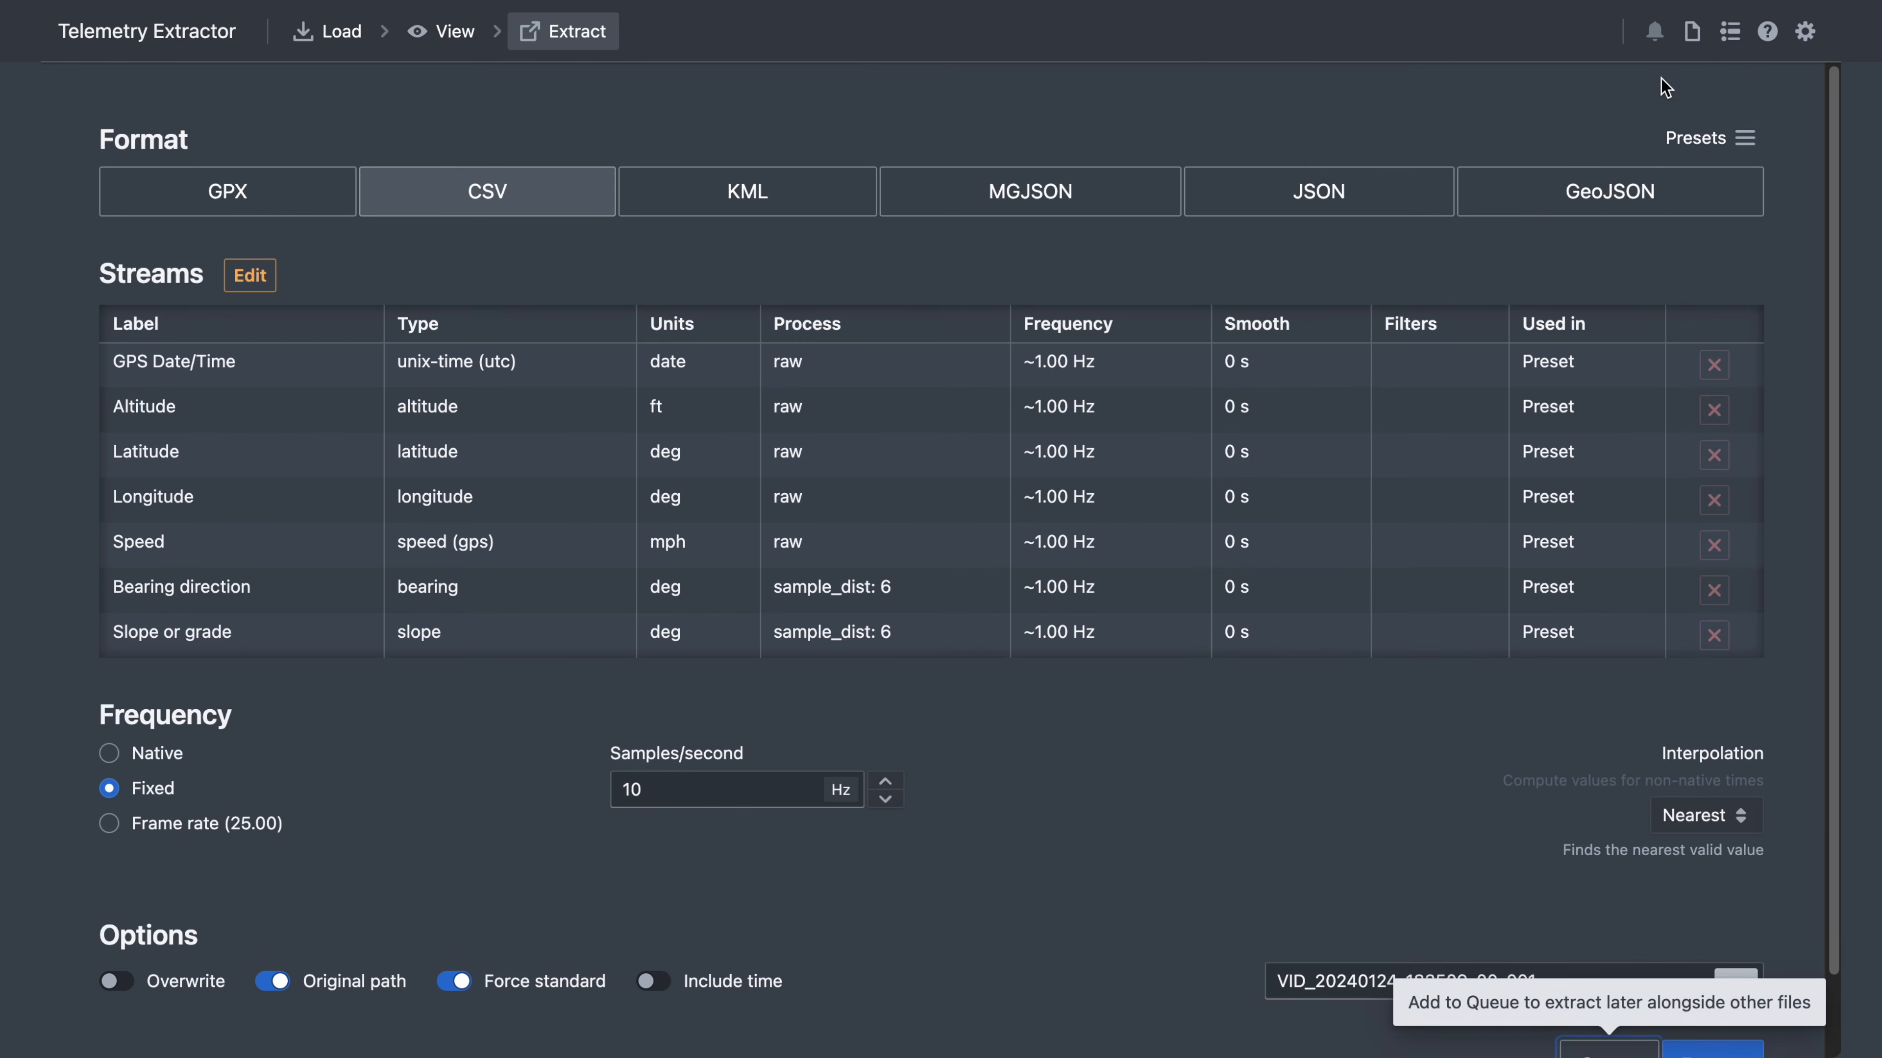
# - Apply the 'json with speed and distance' preset and queue the JSON extraction
pyautogui.click(1730, 144)
pyautogui.click(1496, 141)
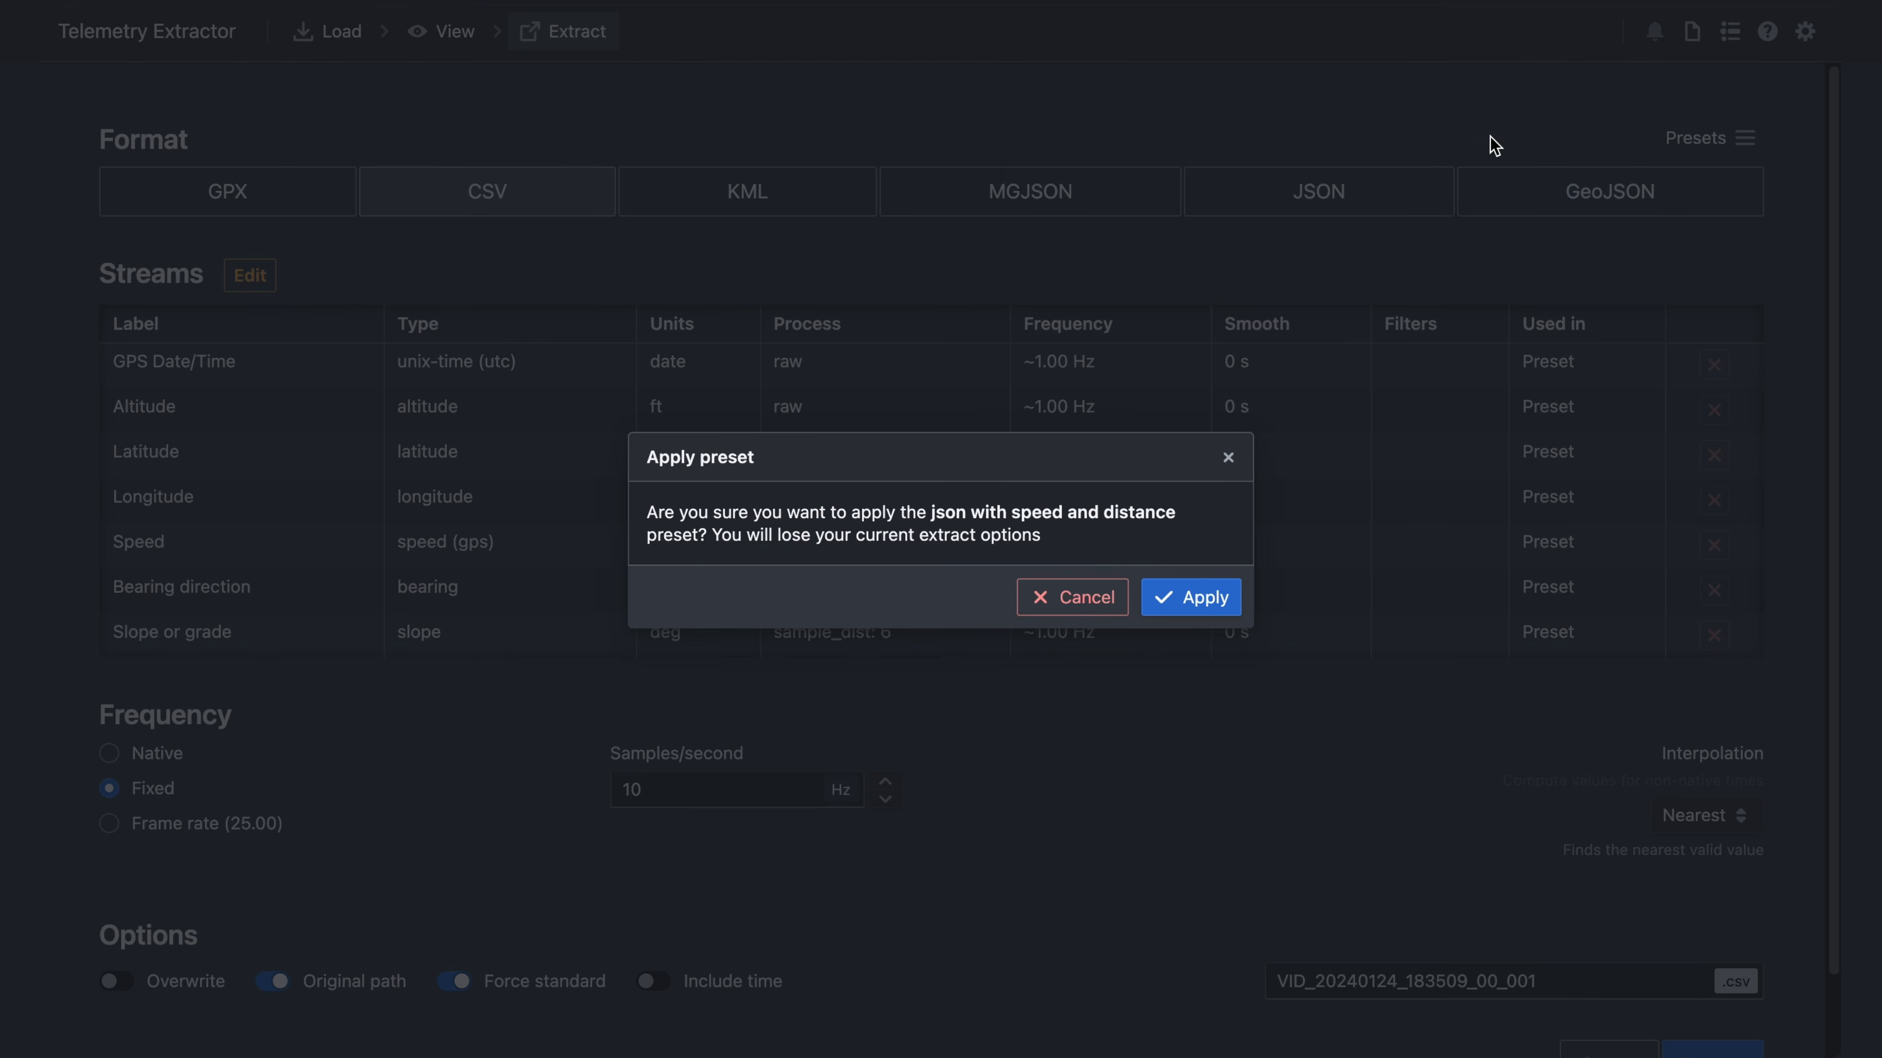
pyautogui.click(1186, 599)
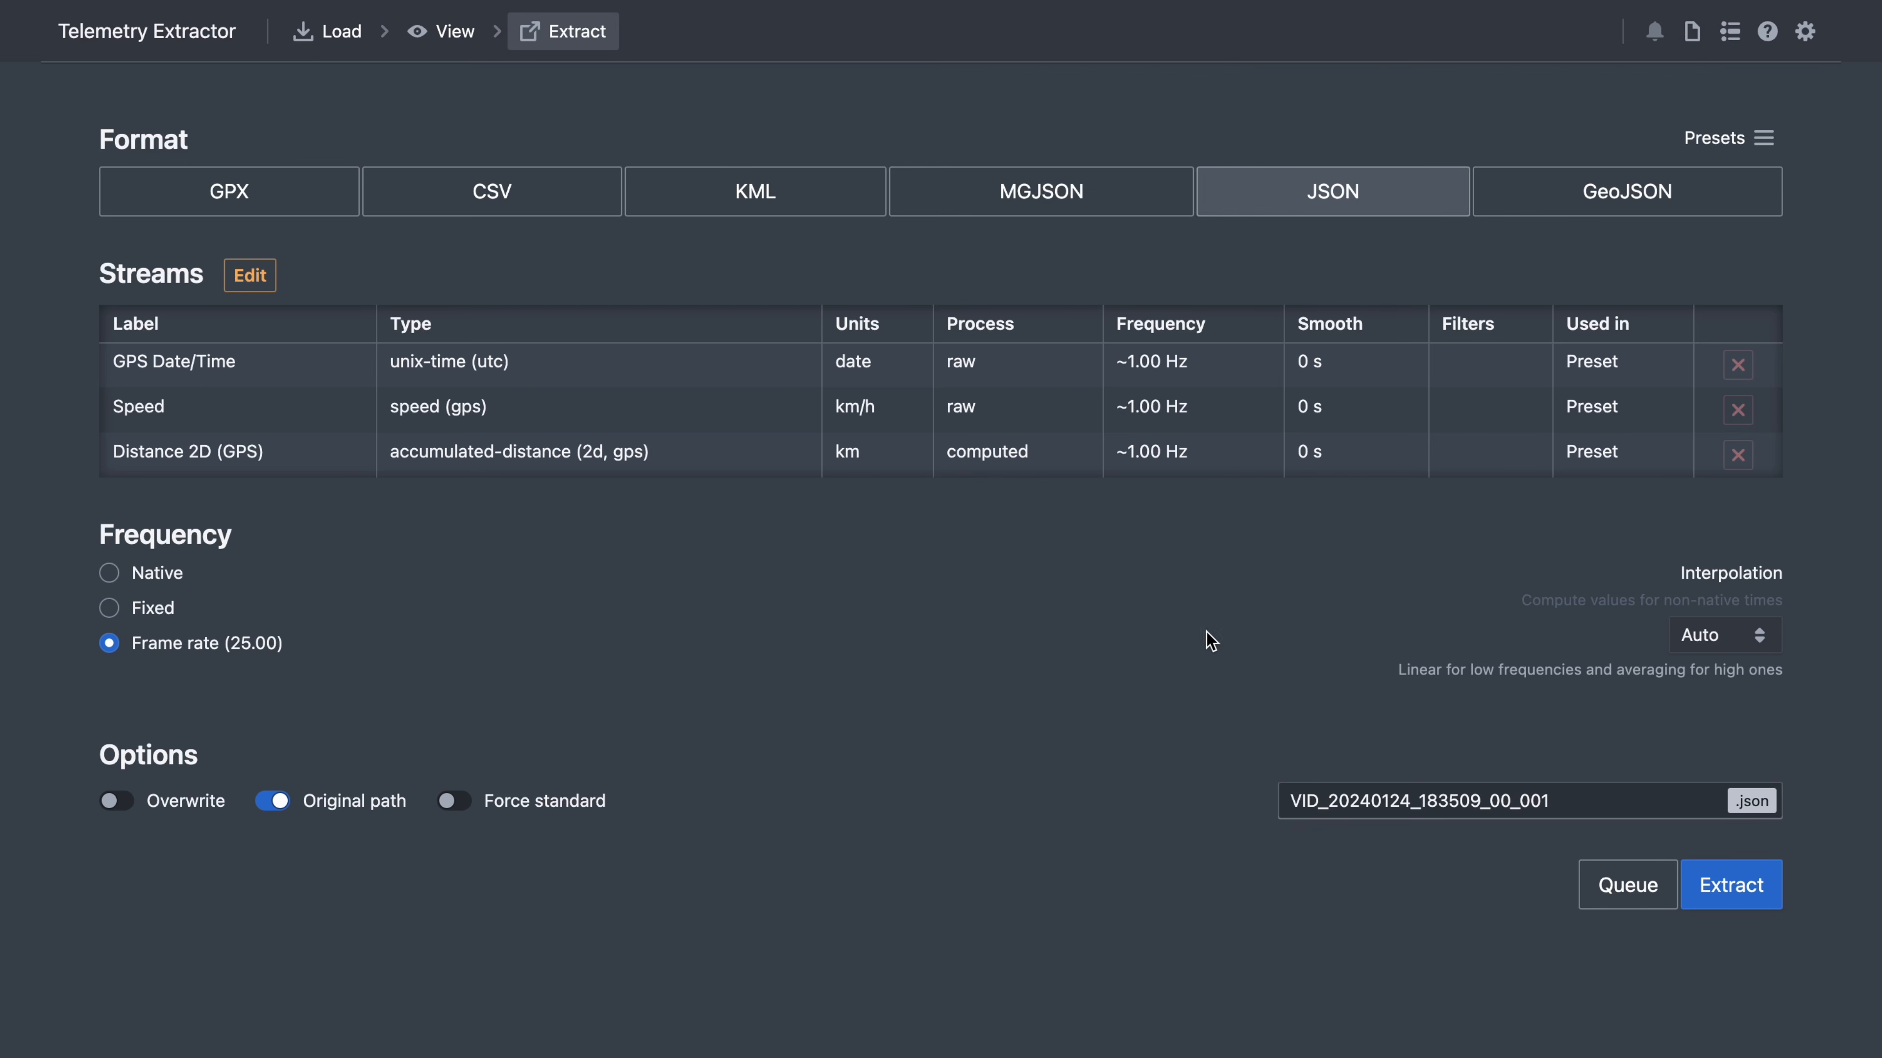
pyautogui.click(1593, 890)
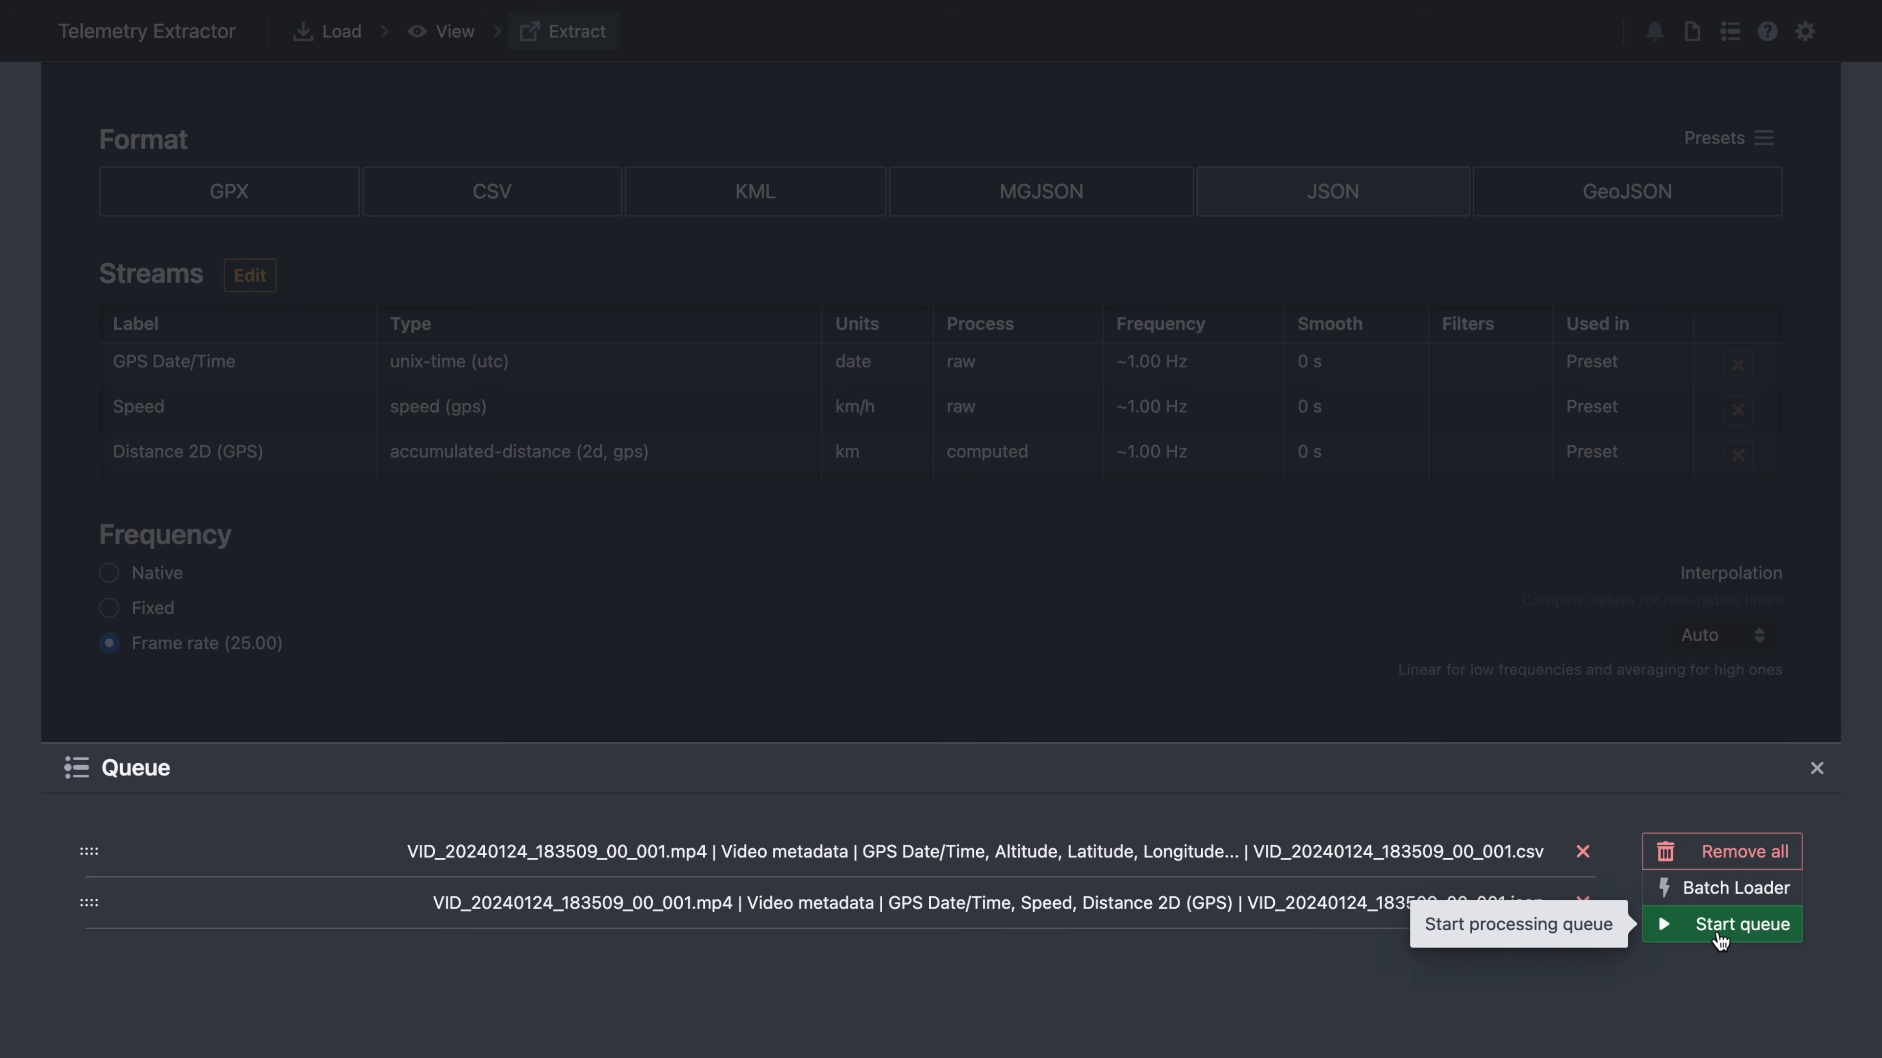
# - Swap the two queued jobs, then batch-select the three DJI clips and the Insta360 .insv clip
pyautogui.moveTo(84, 903)
pyautogui.mouseDown()
pyautogui.moveTo(87, 852)
pyautogui.moveTo(93, 928)
pyautogui.mouseUp()
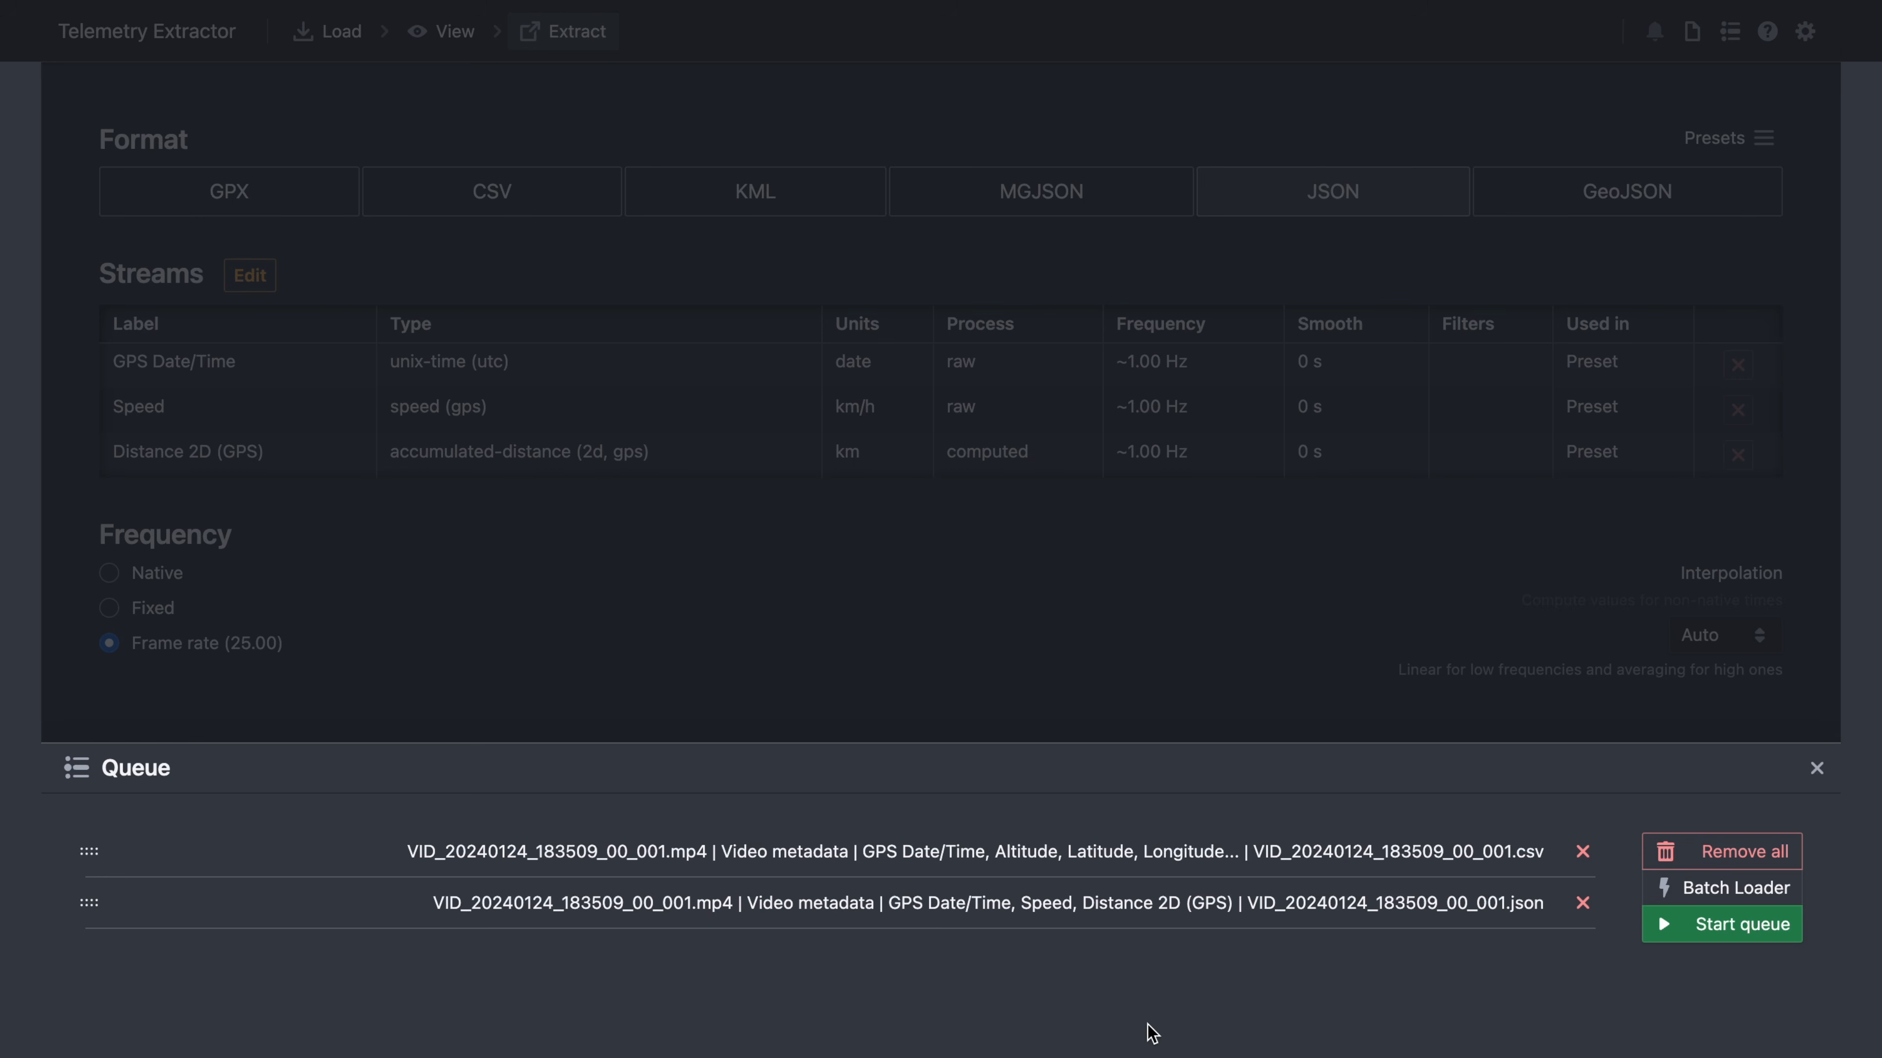
pyautogui.click(1733, 893)
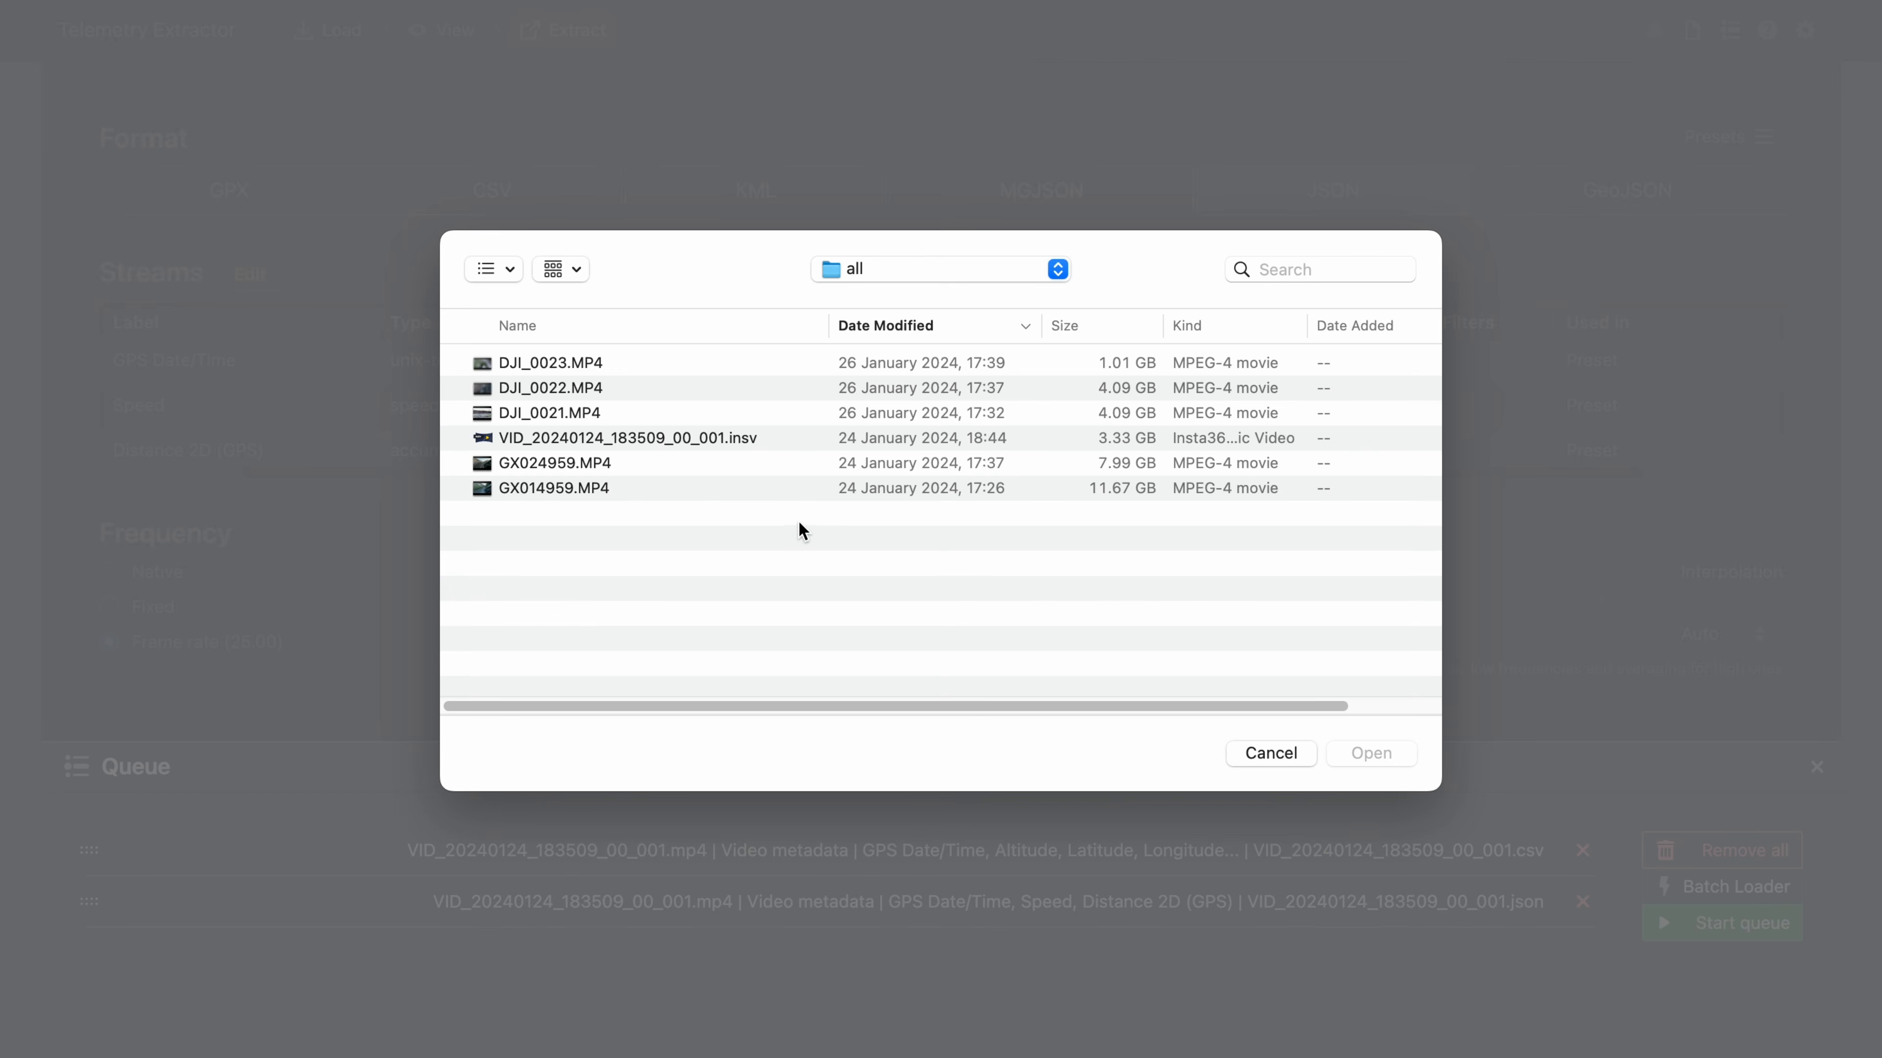
pyautogui.click(578, 367)
pyautogui.keyDown('shift'); pyautogui.click(577, 415); pyautogui.keyUp('shift')
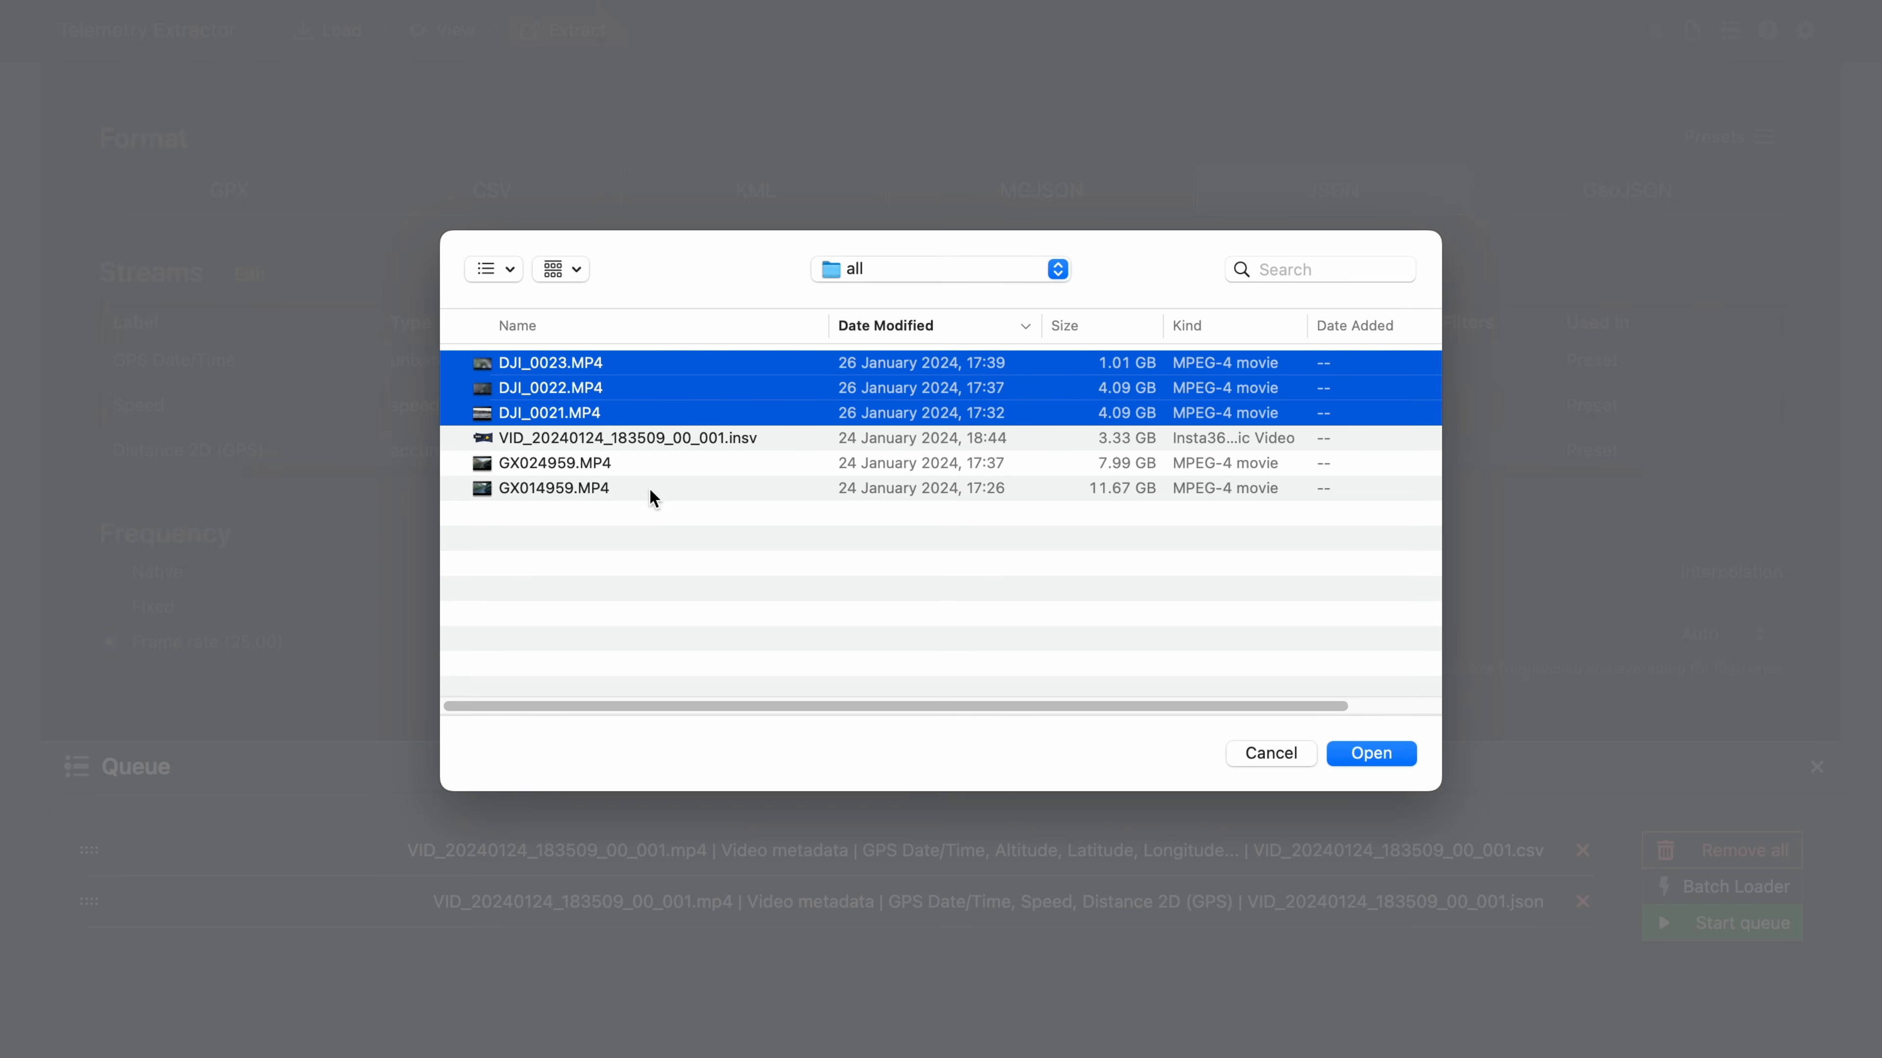
pyautogui.keyDown('shift'); pyautogui.click(599, 437); pyautogui.keyUp('shift')
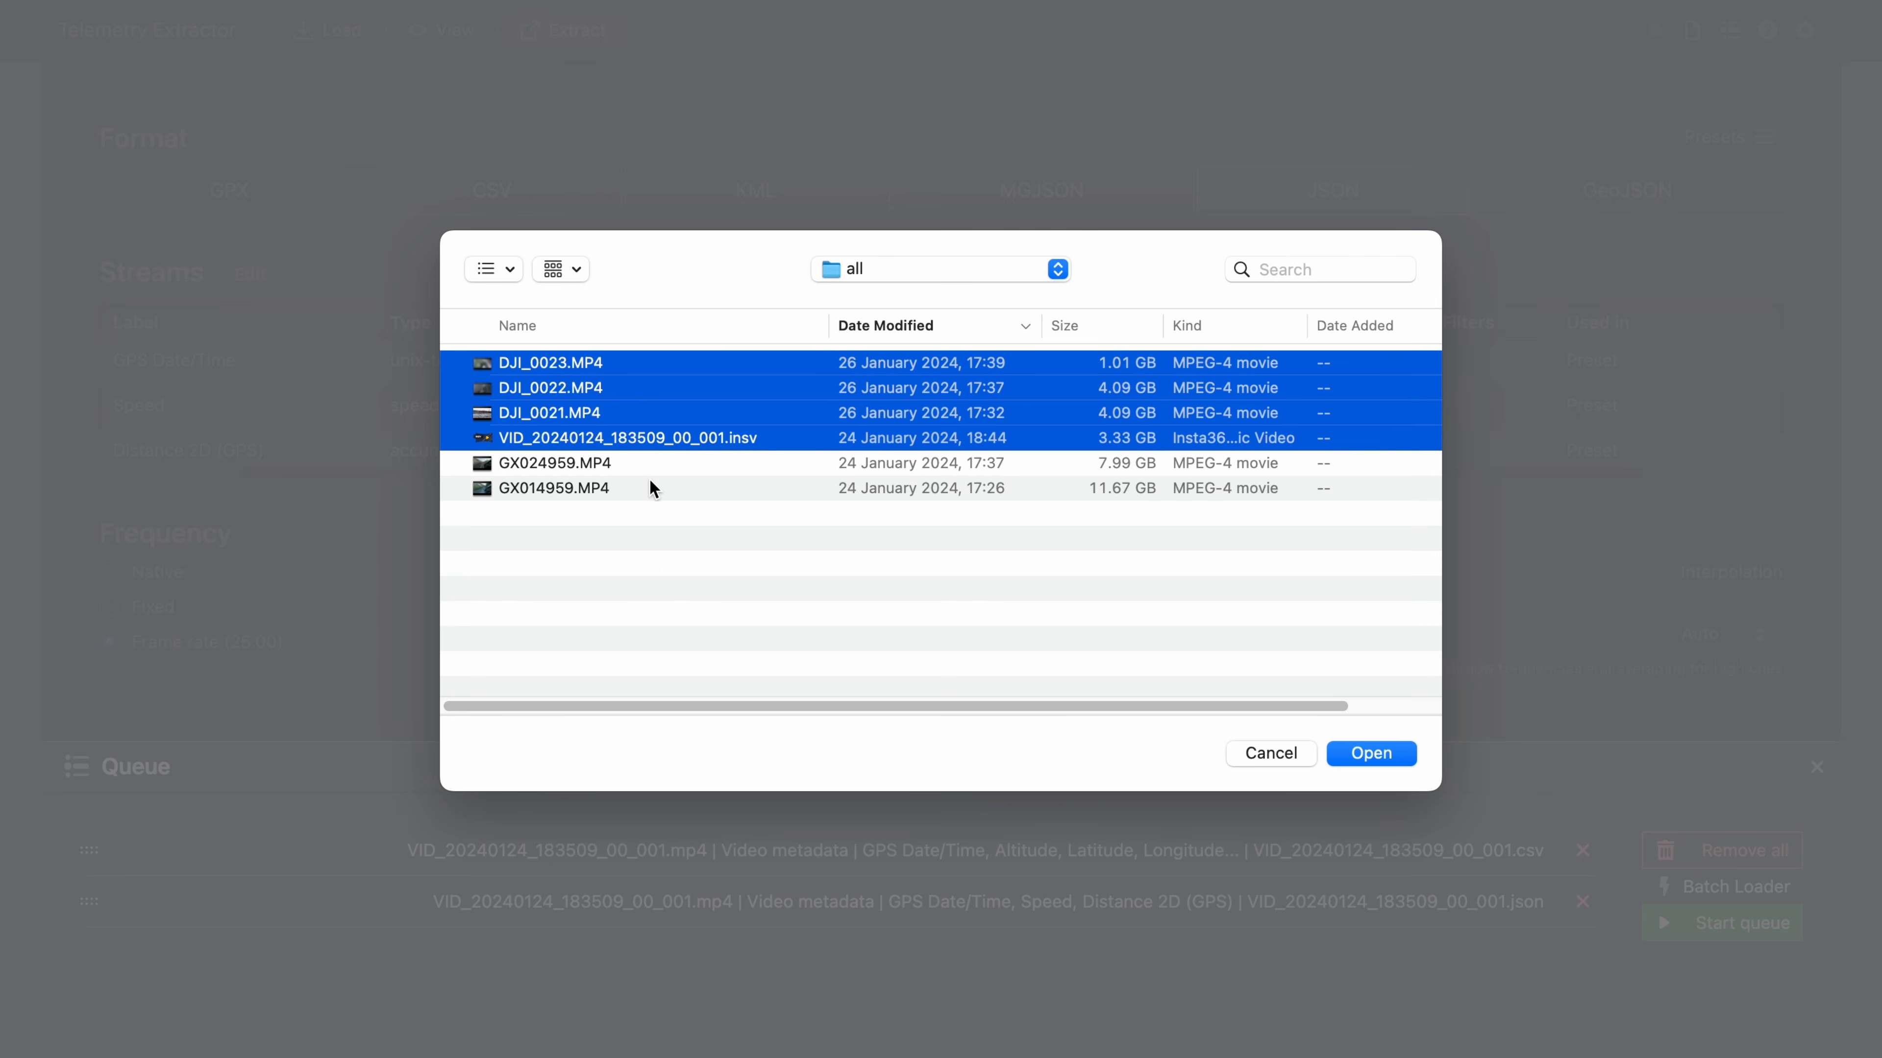
# - Add GX024959.MP4 and GX014959.MP4 to the selection and open all six files
pyautogui.keyDown('shift'); pyautogui.click(556, 463); pyautogui.keyUp('shift')
pyautogui.keyDown('shift'); pyautogui.click(576, 488); pyautogui.keyUp('shift')
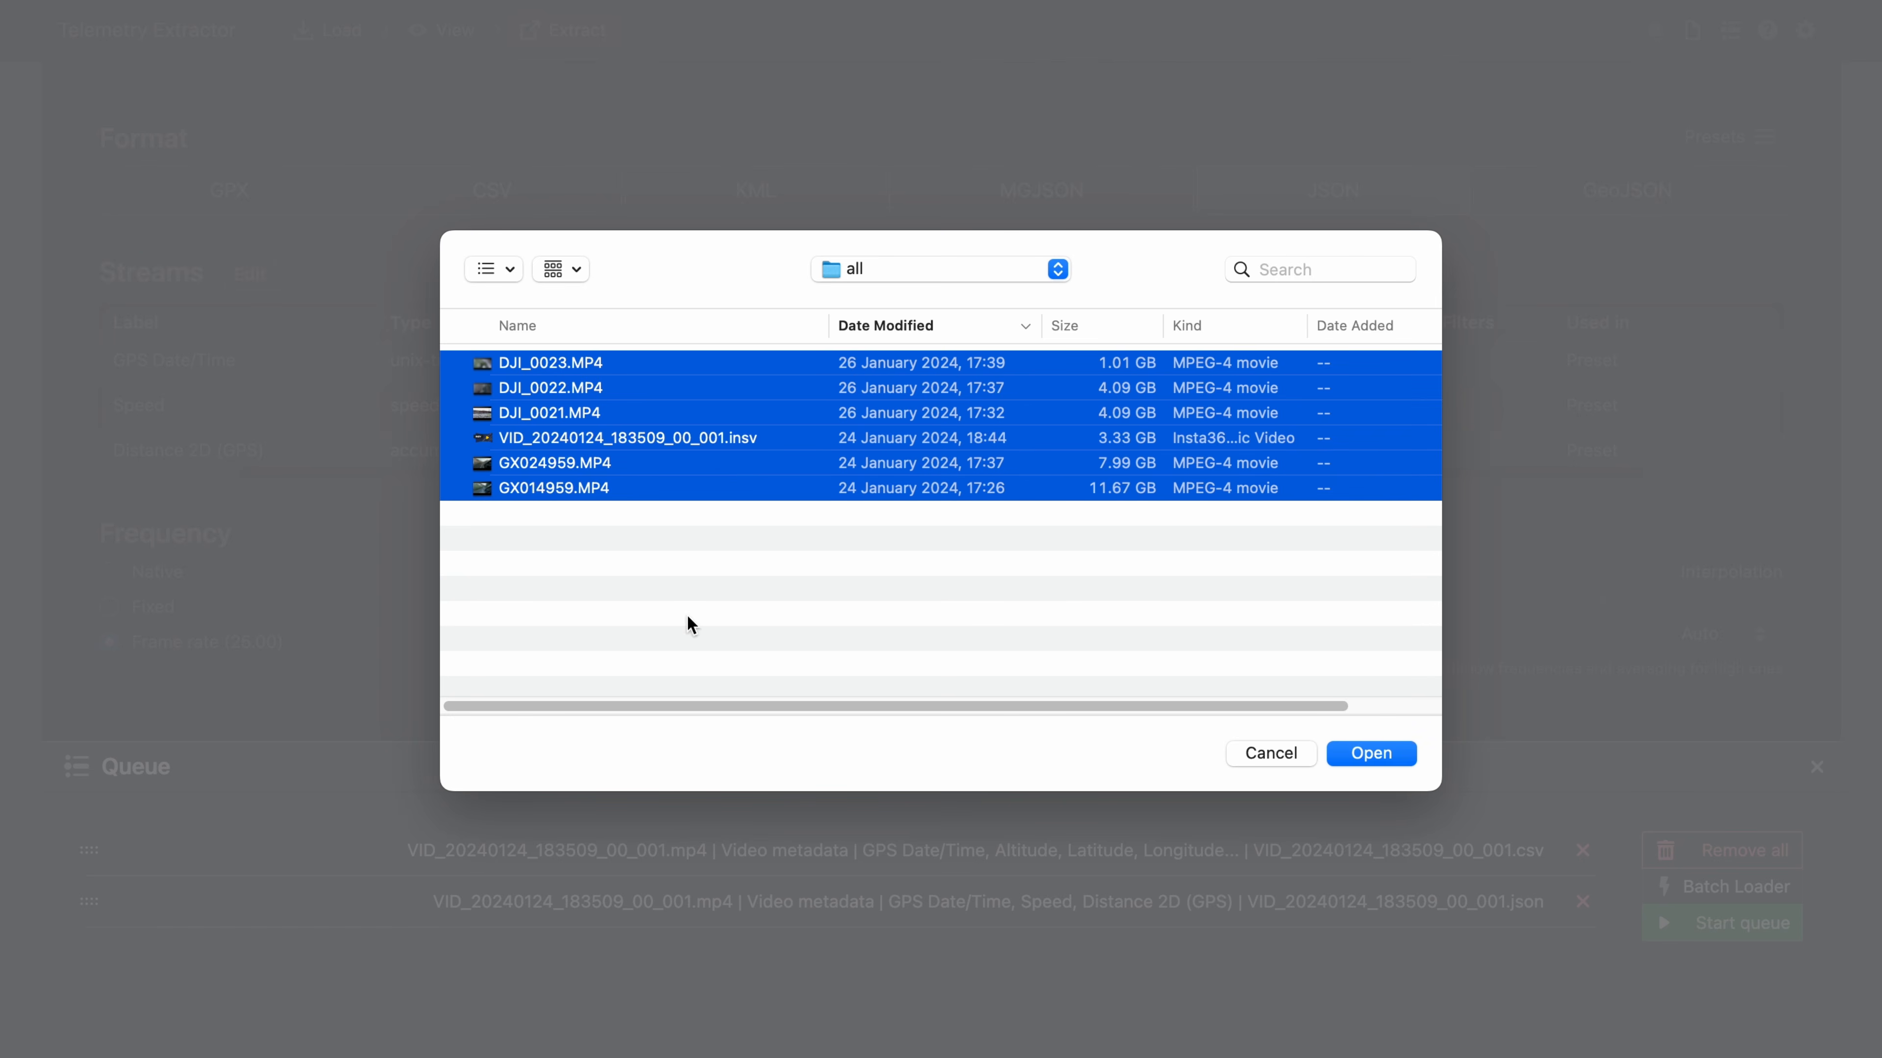
pyautogui.click(1371, 753)
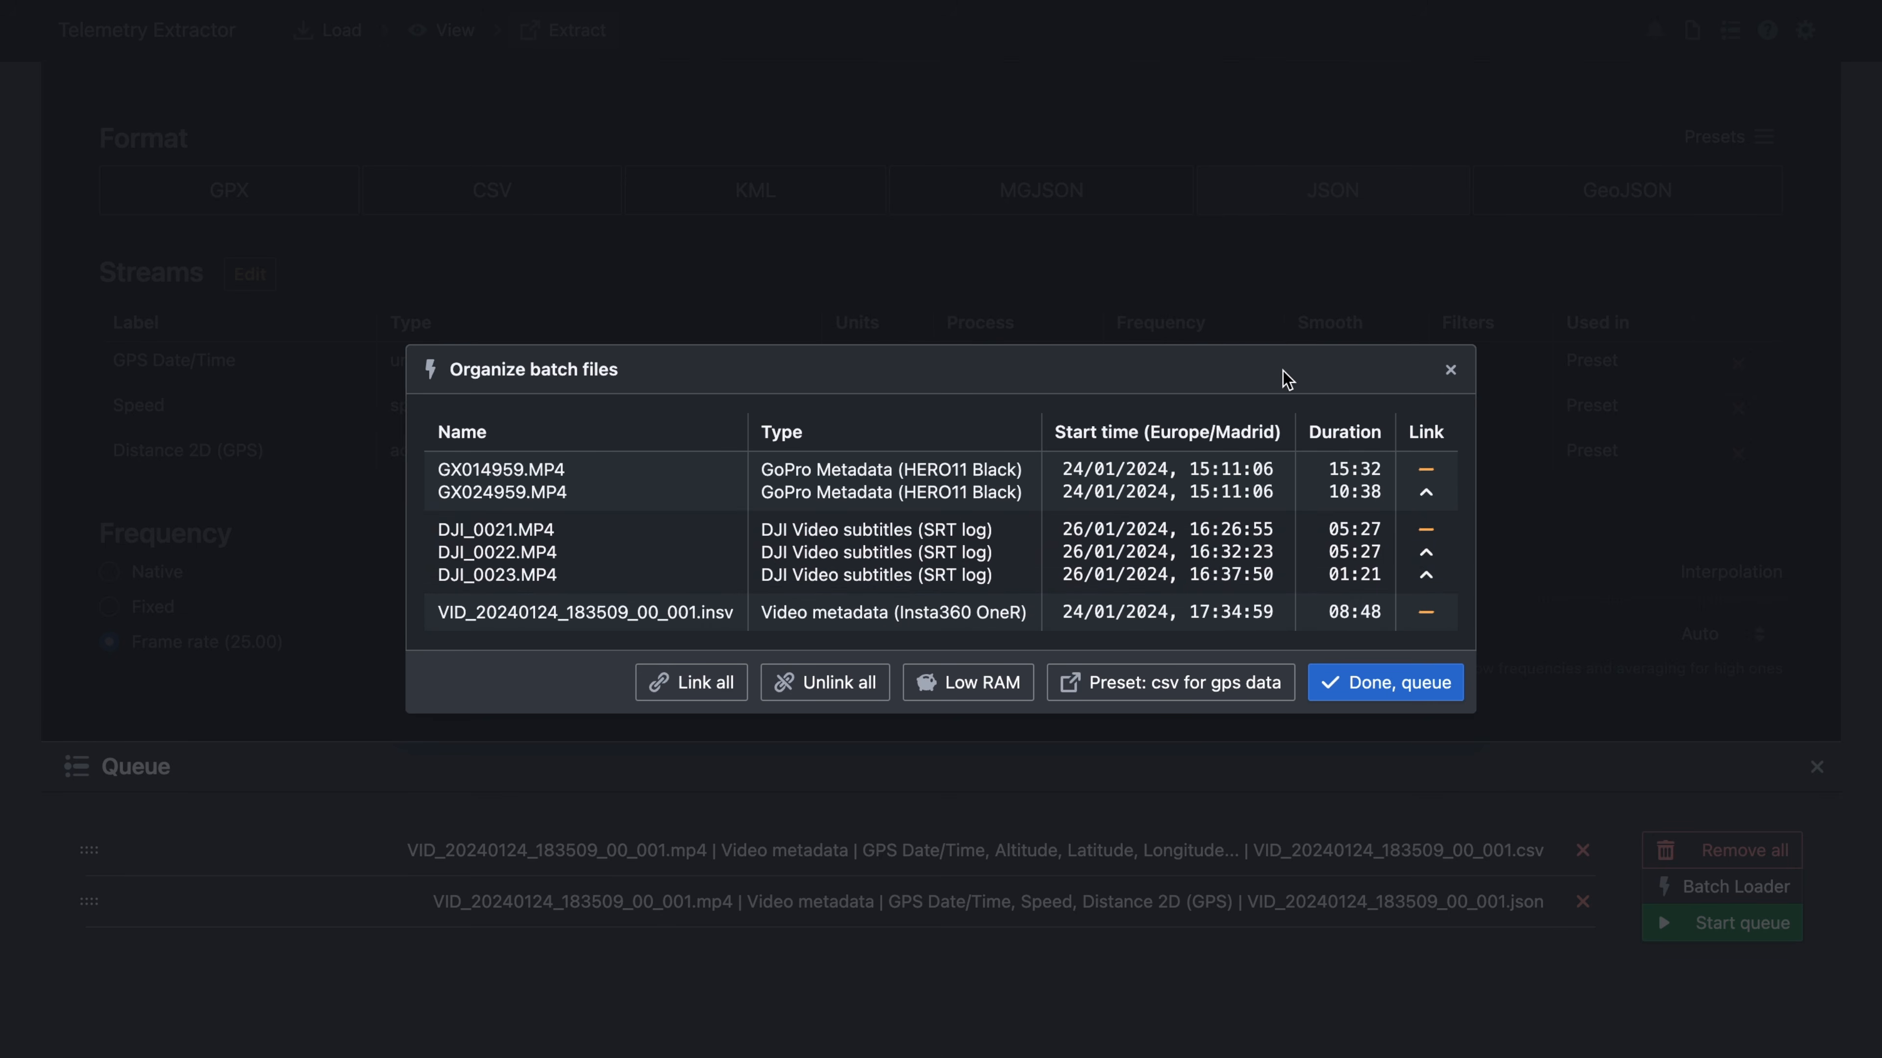
# - Unlink and relink the DJI clips, then unlink all and link files back into camera groups
pyautogui.click(1426, 554)
pyautogui.click(1426, 591)
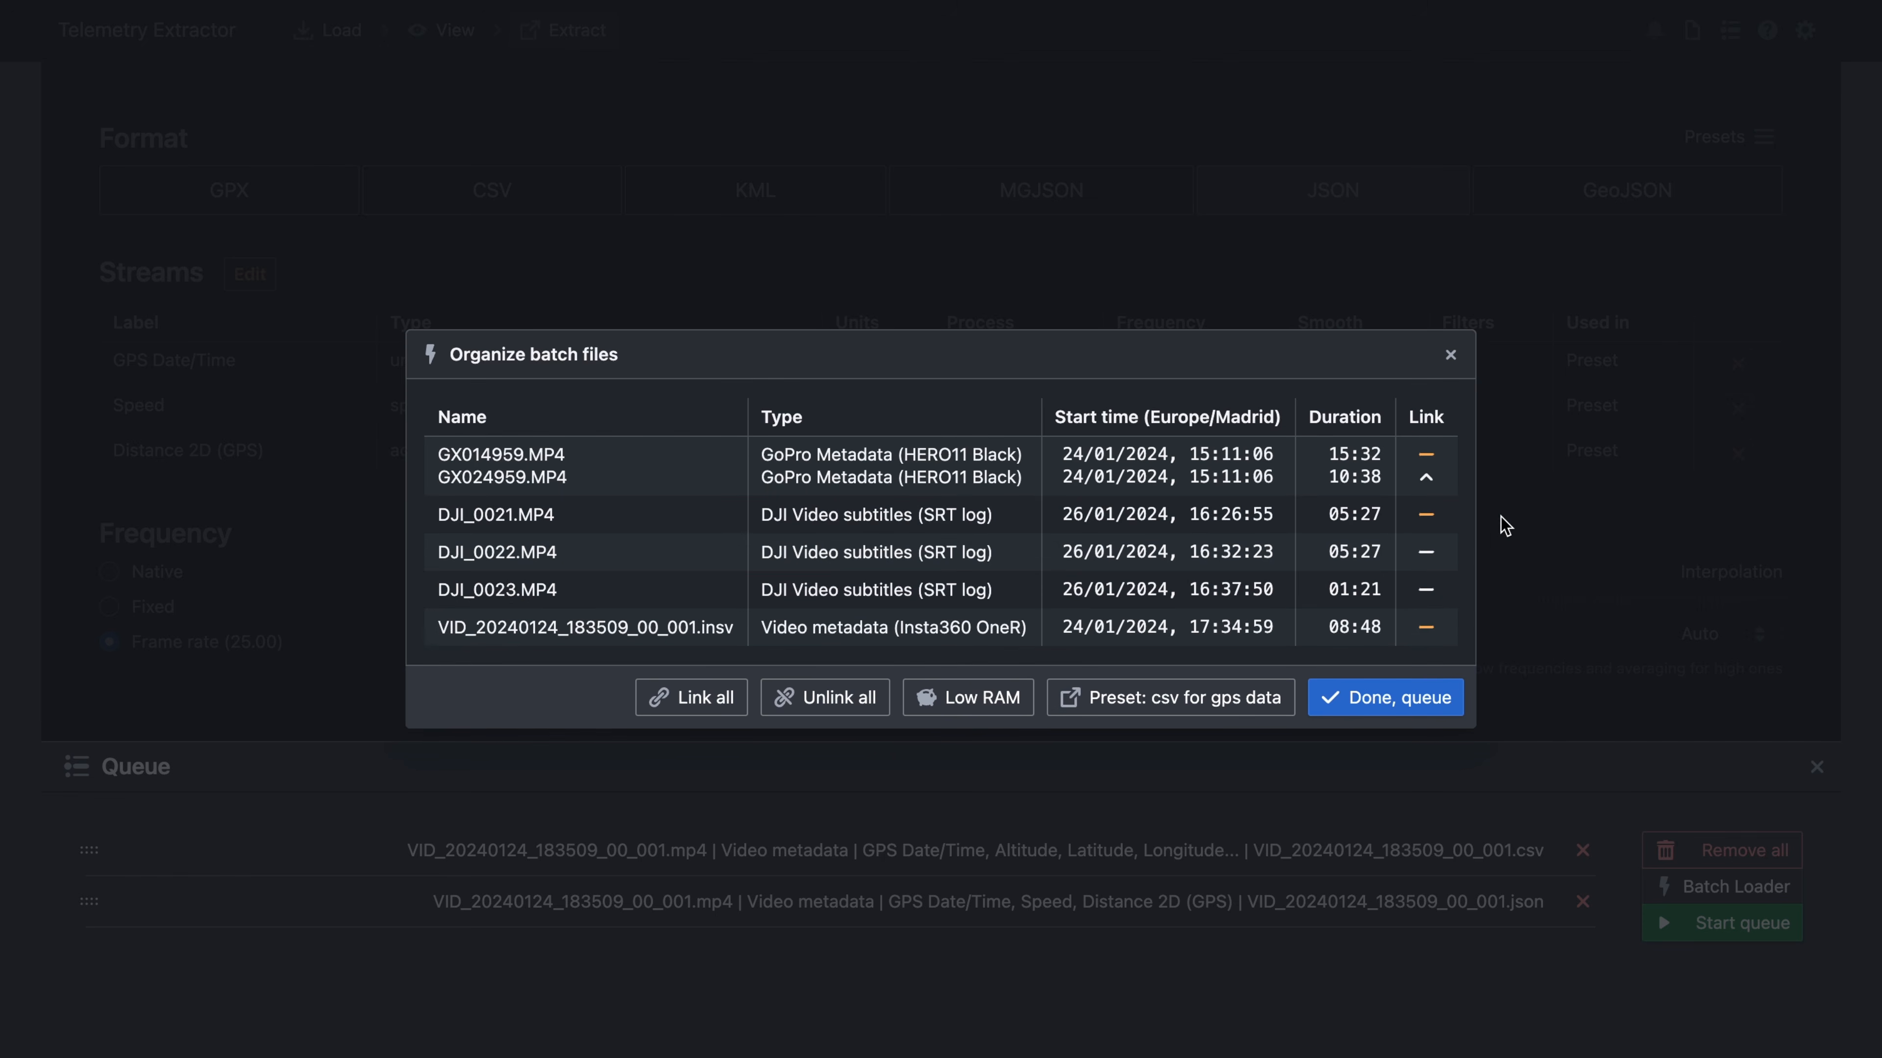
pyautogui.moveTo(666, 553)
pyautogui.mouseDown()
pyautogui.moveTo(669, 523)
pyautogui.moveTo(664, 554)
pyautogui.mouseUp()
pyautogui.click(1428, 591)
pyautogui.click(1426, 554)
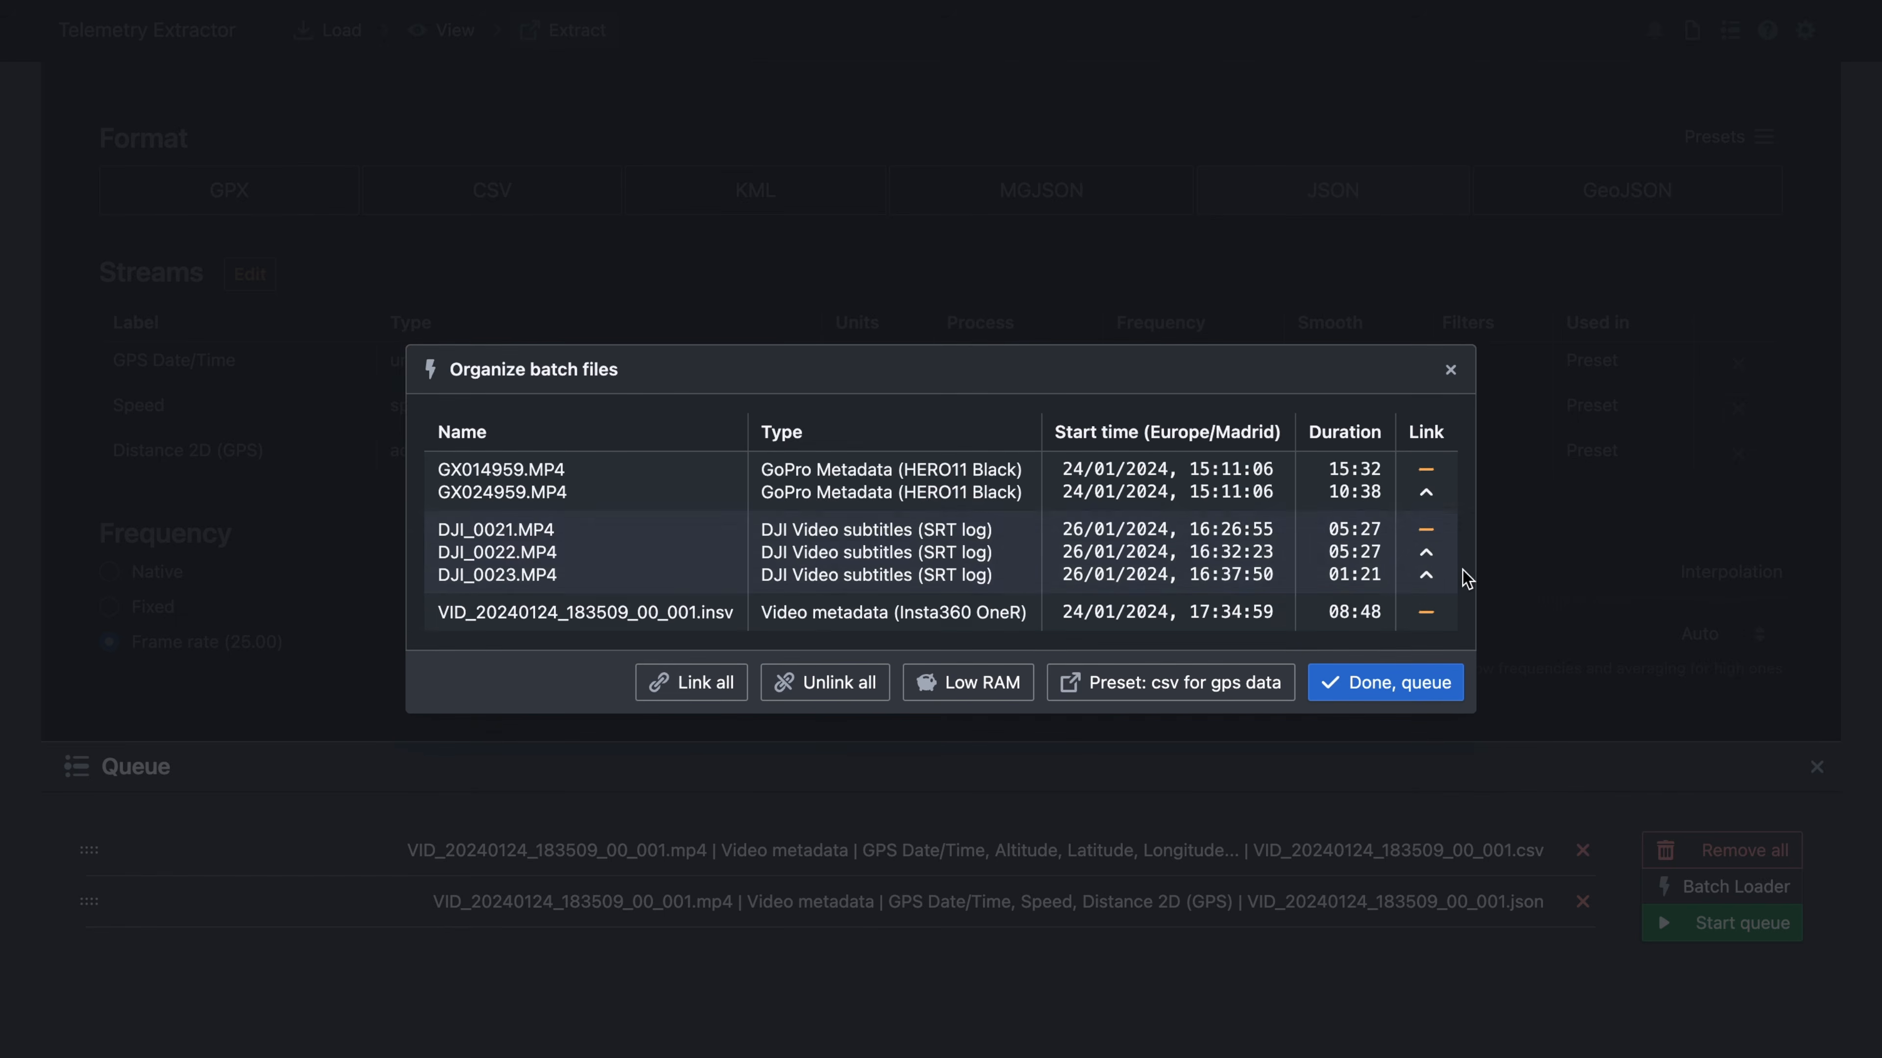
pyautogui.click(813, 687)
pyautogui.click(698, 704)
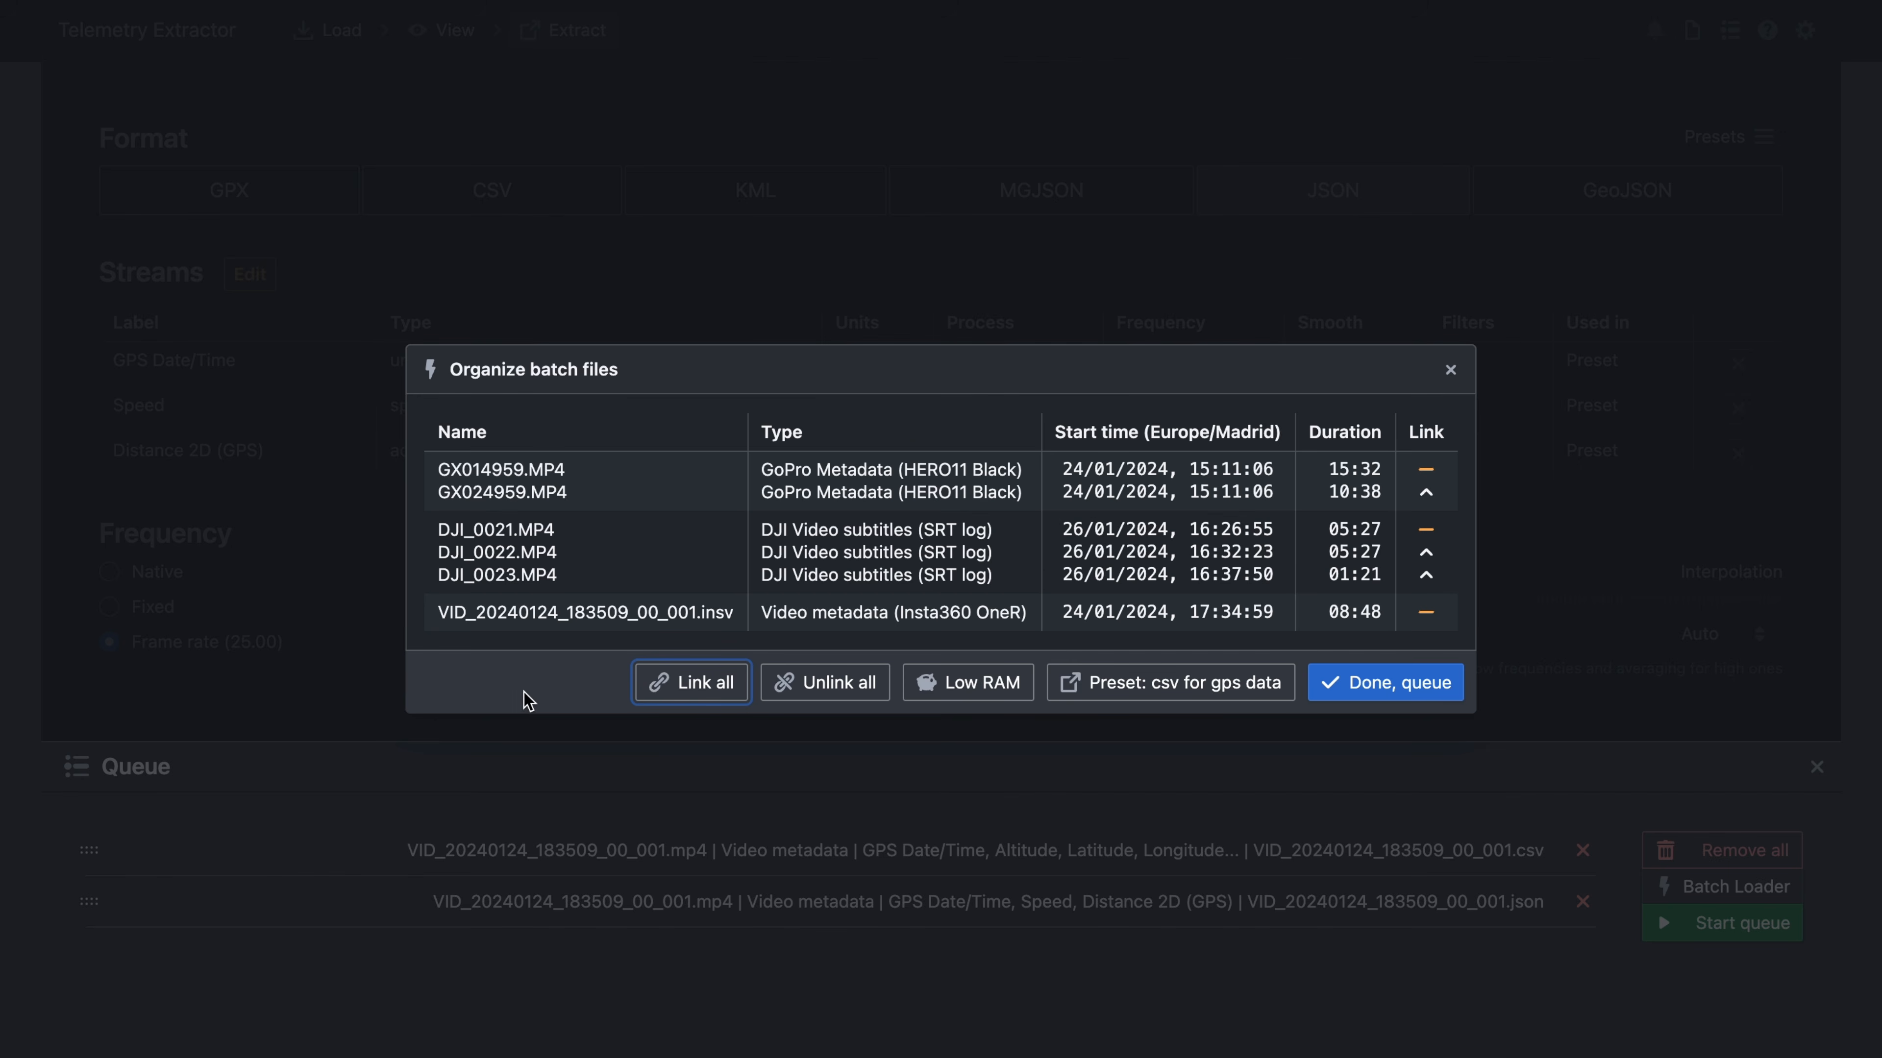
# - Toggle Low RAM processing and set the batch preset to 'csv for gps data'
pyautogui.click(983, 688)
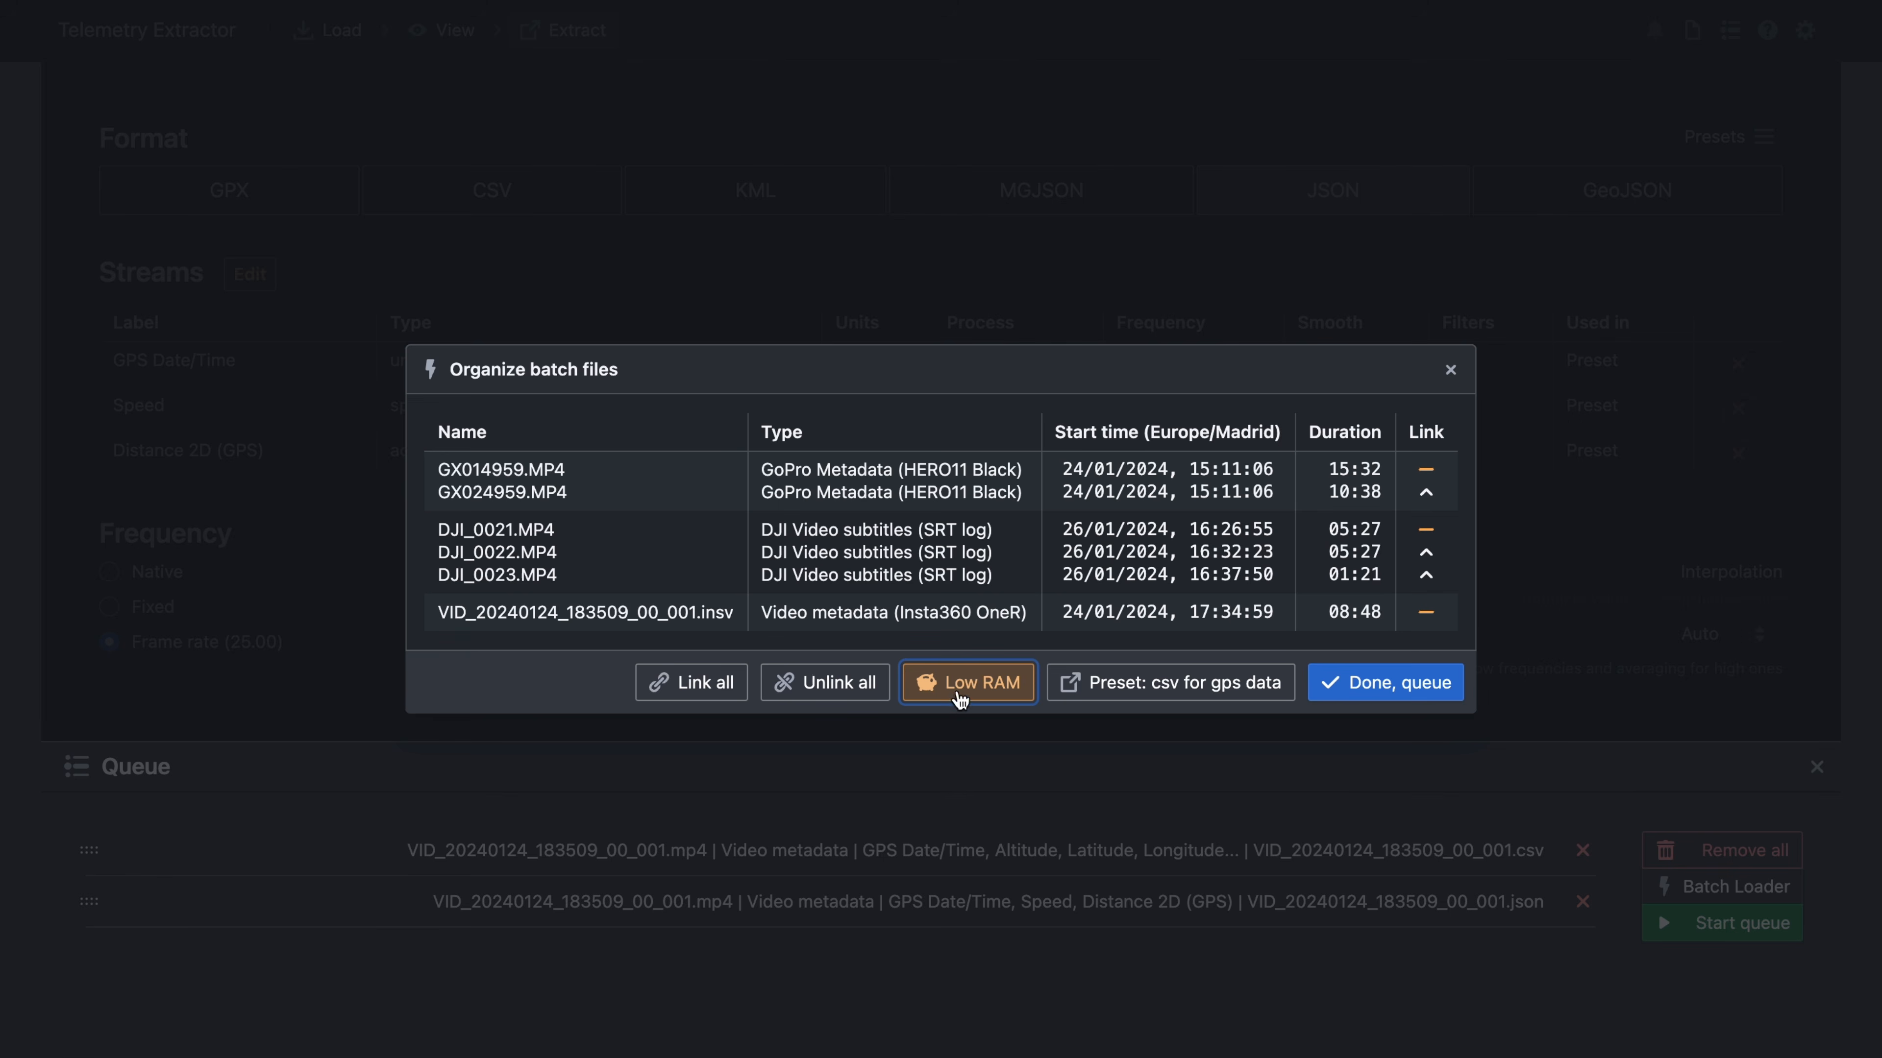
pyautogui.click(1243, 690)
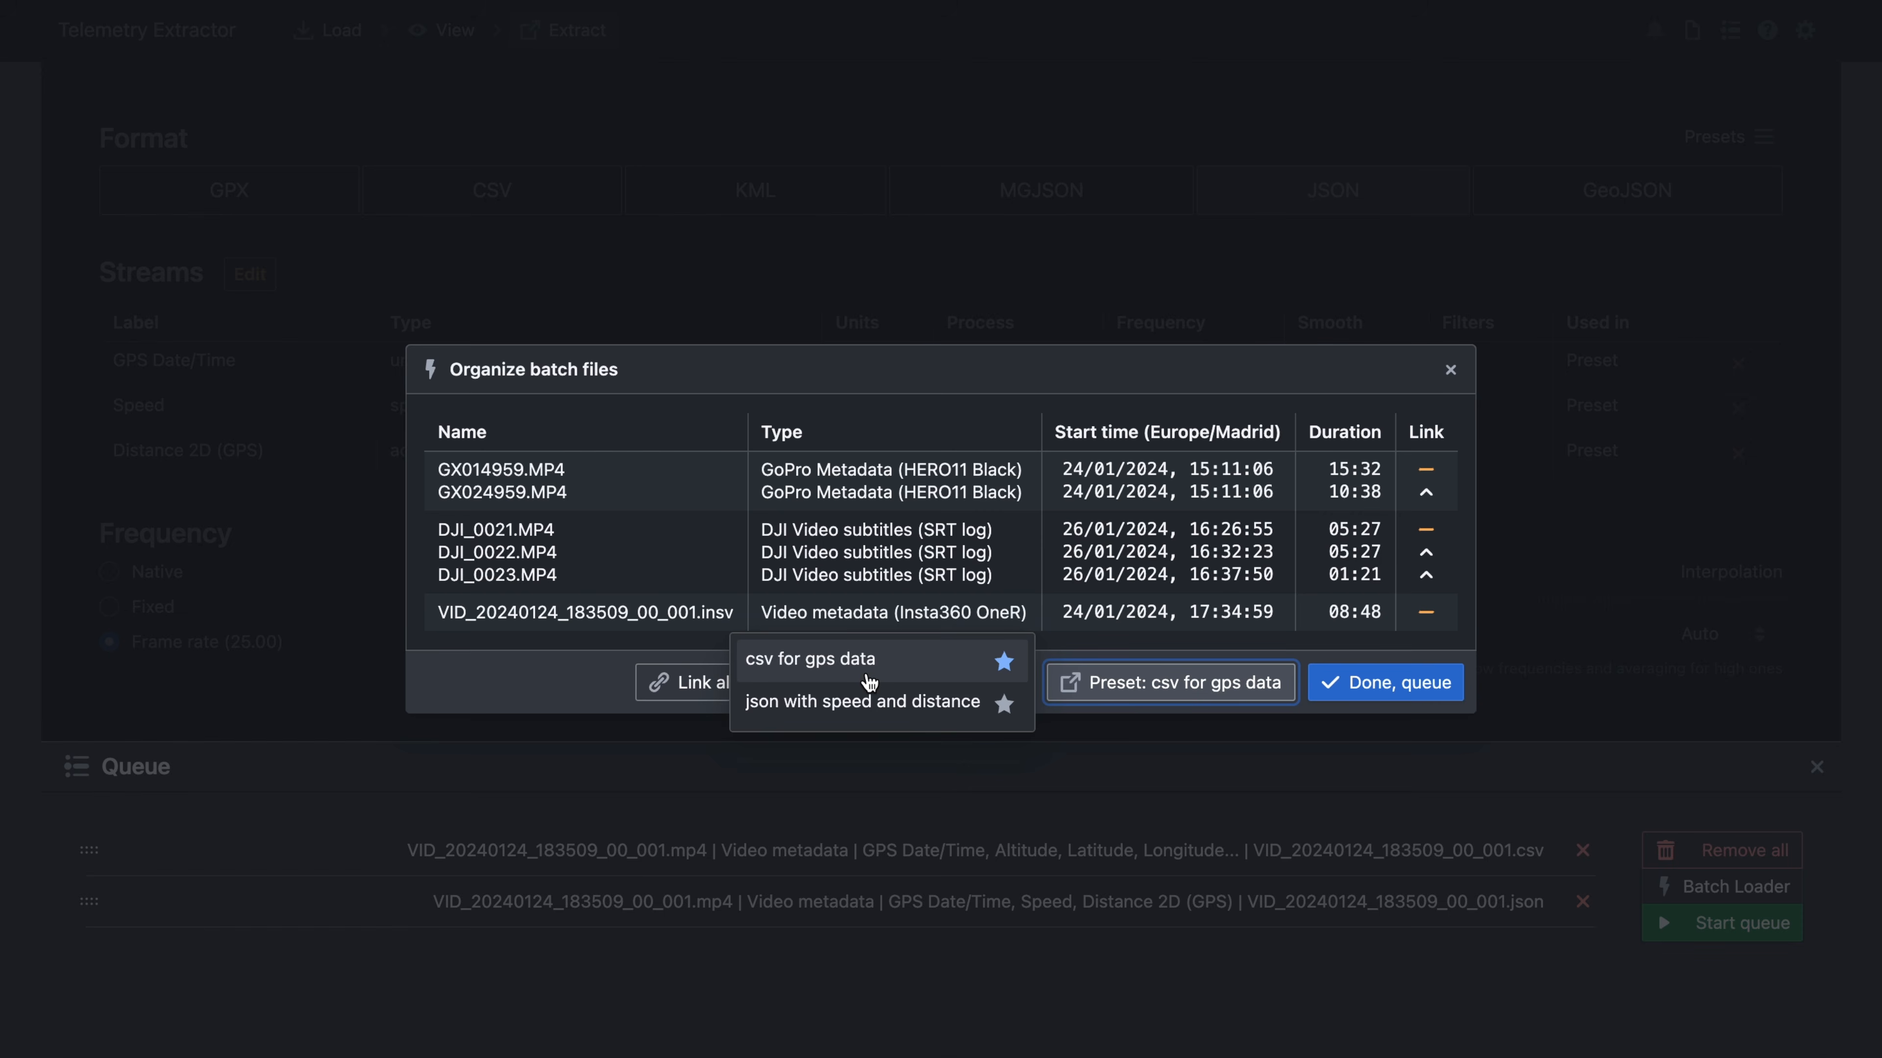
pyautogui.click(908, 704)
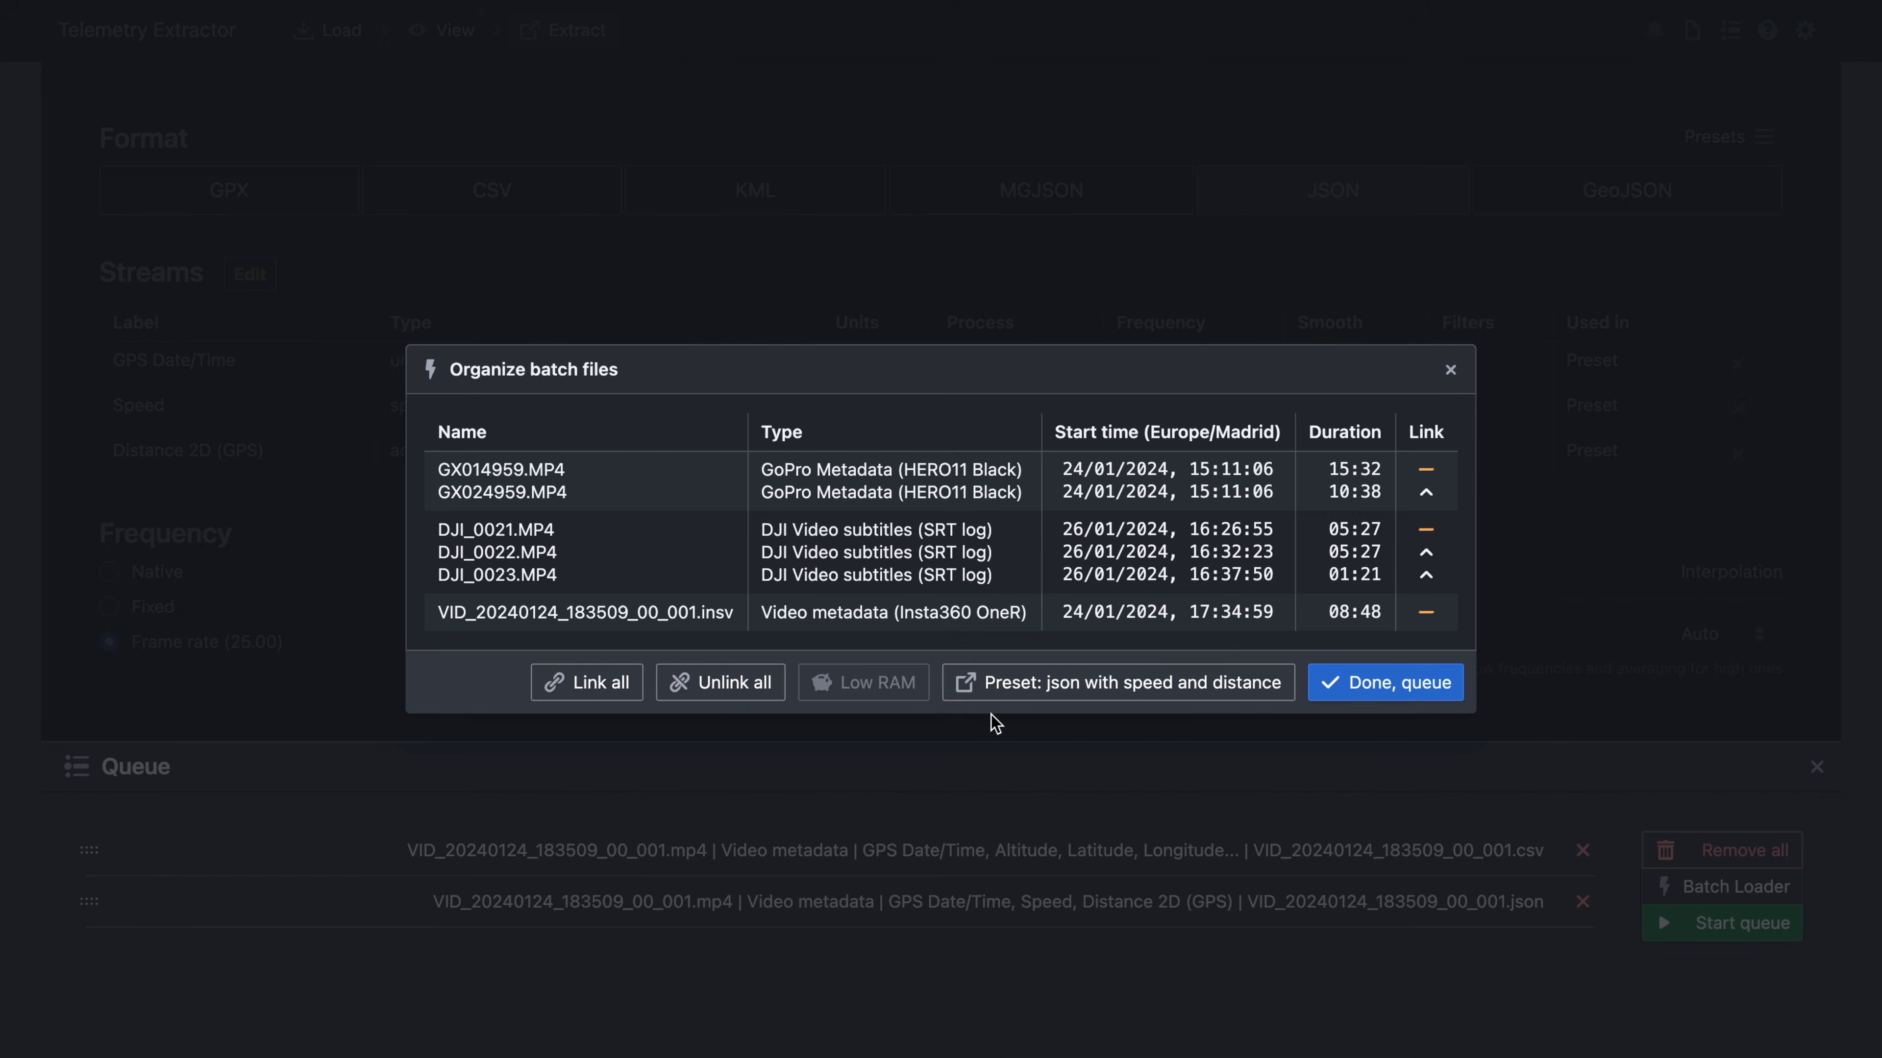
pyautogui.click(1096, 693)
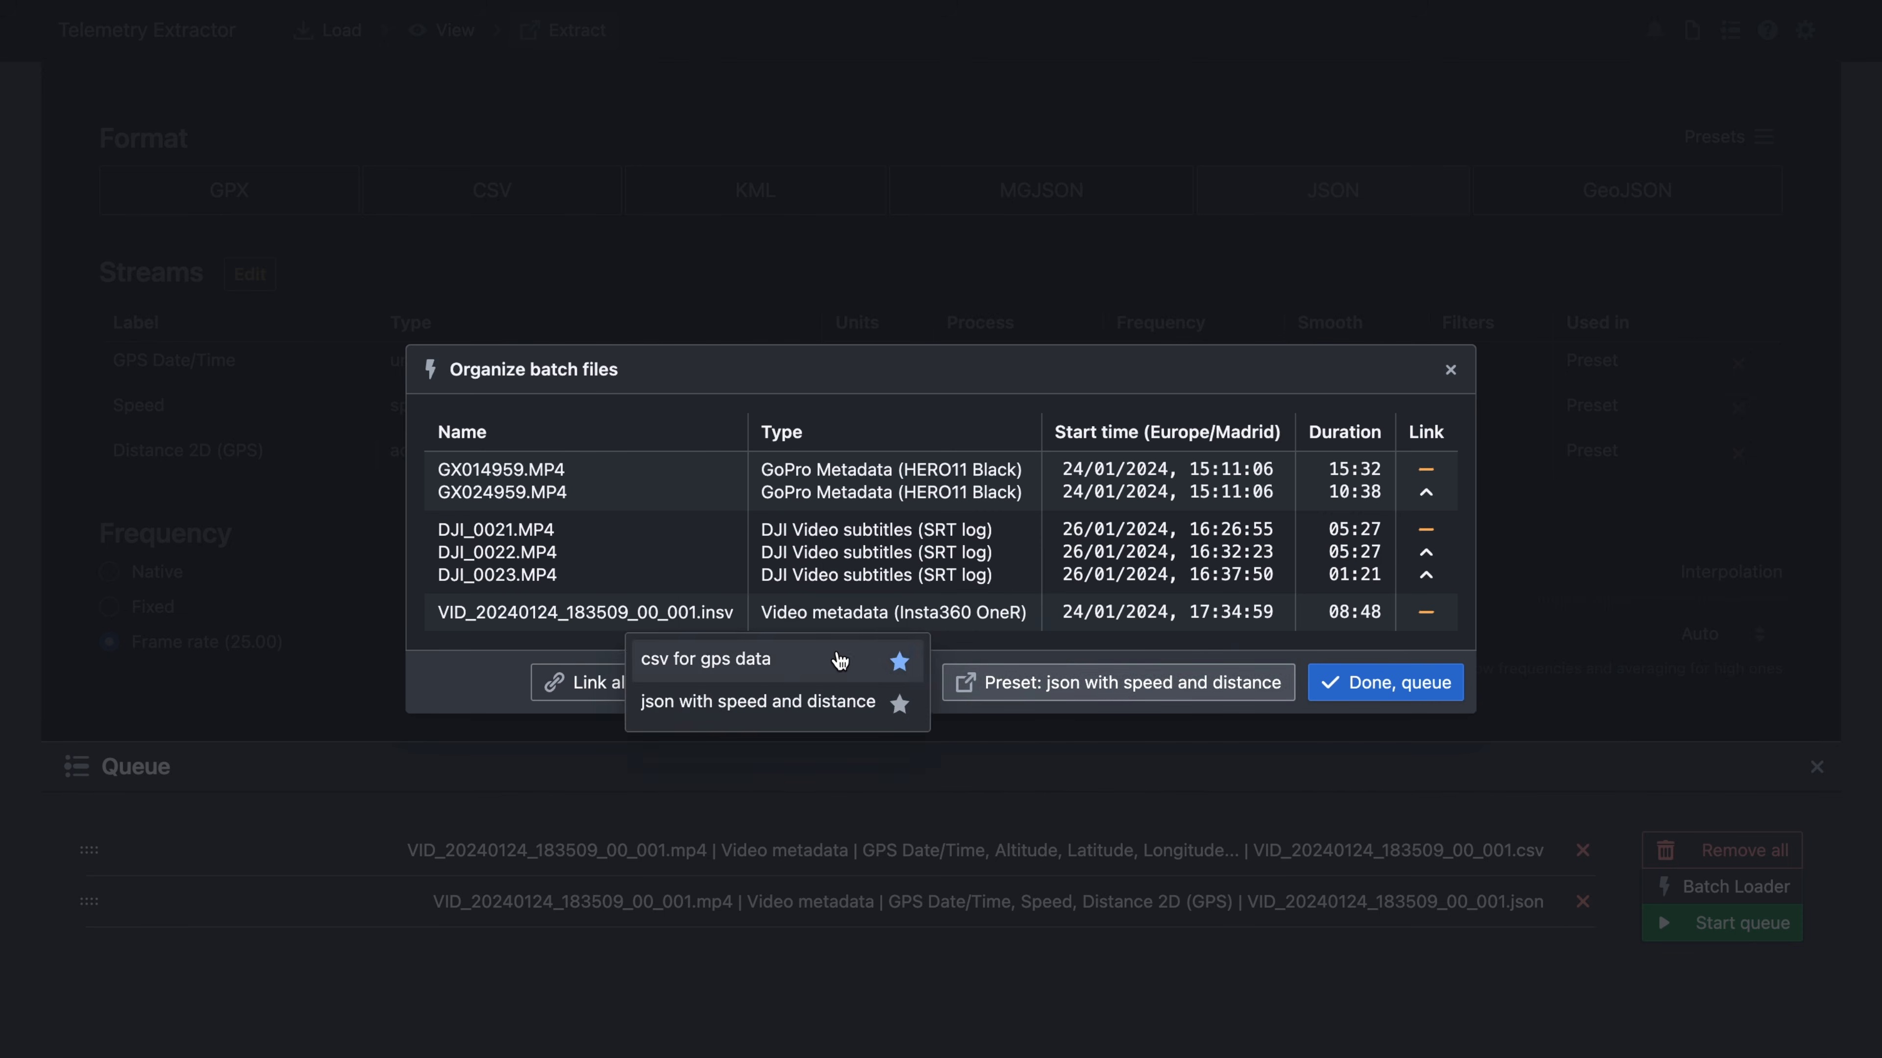
pyautogui.click(794, 659)
# - Queue the organised batch and start processing the export queue
pyautogui.click(1369, 700)
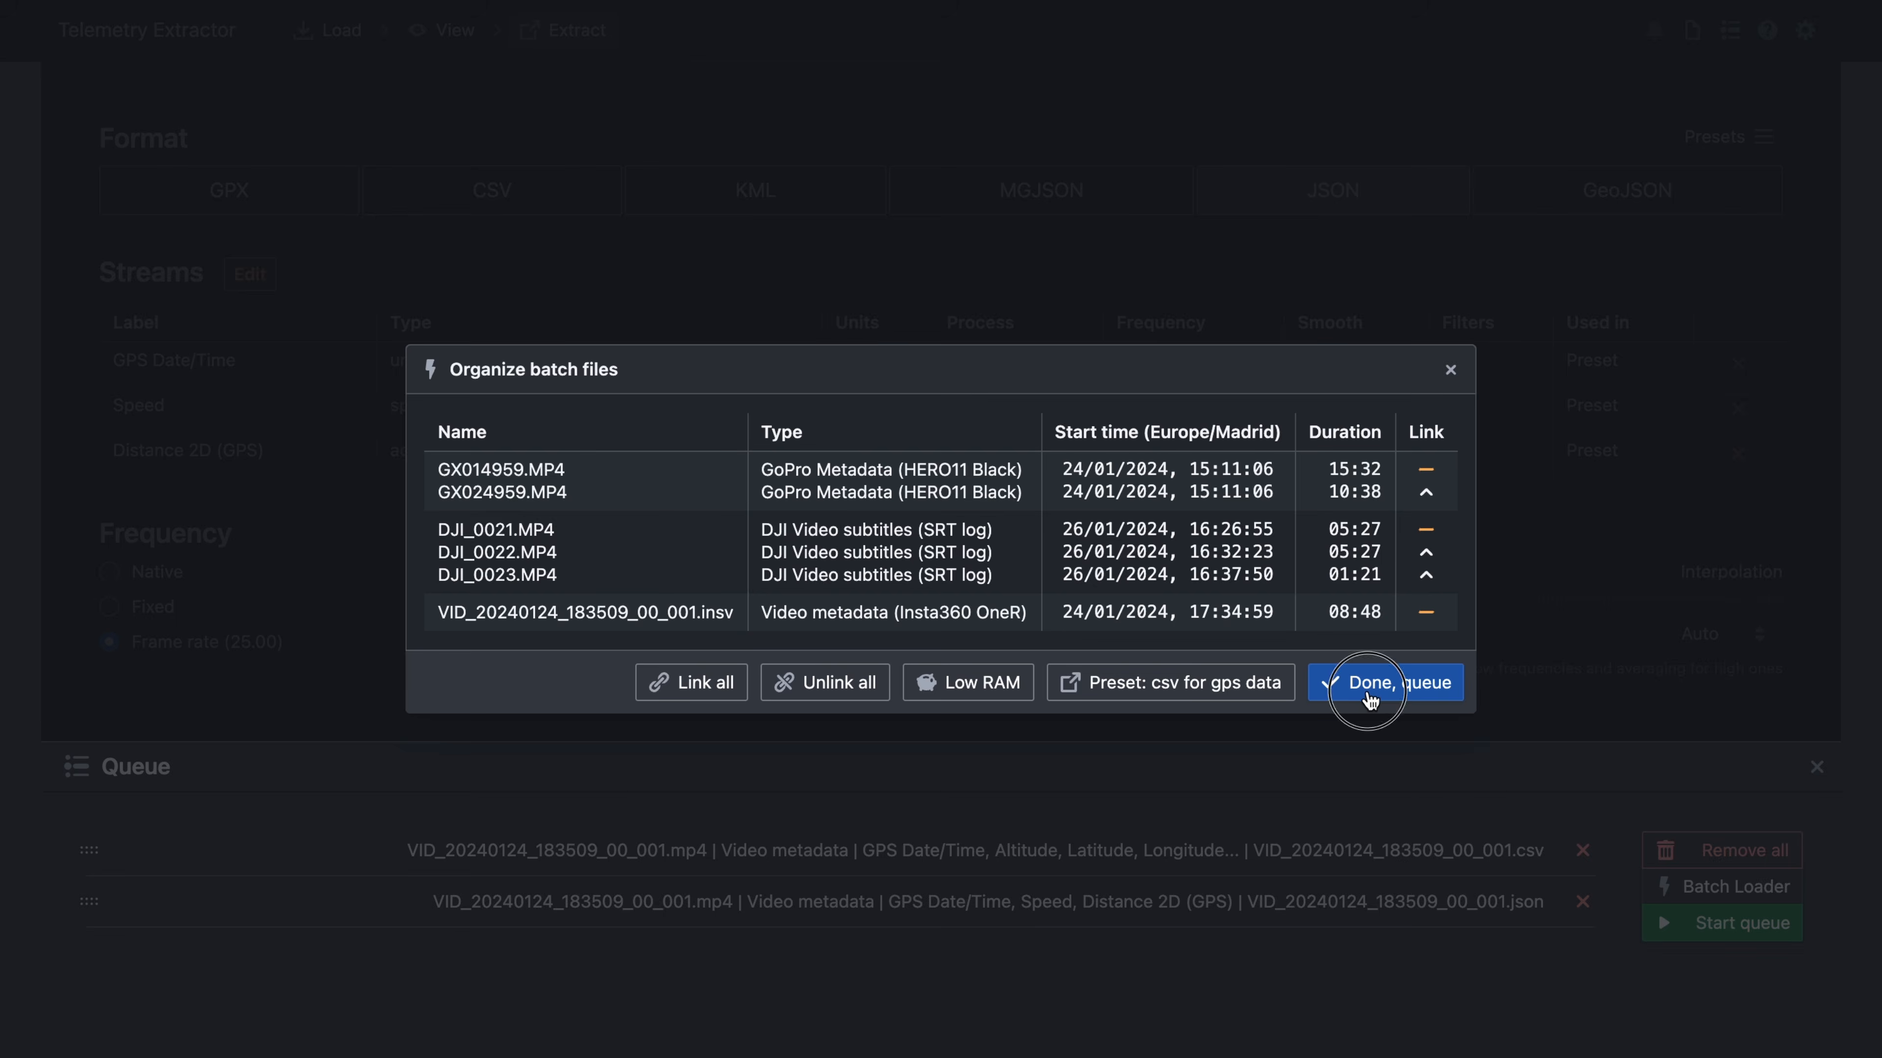
pyautogui.scroll(-1, 1353, 898)
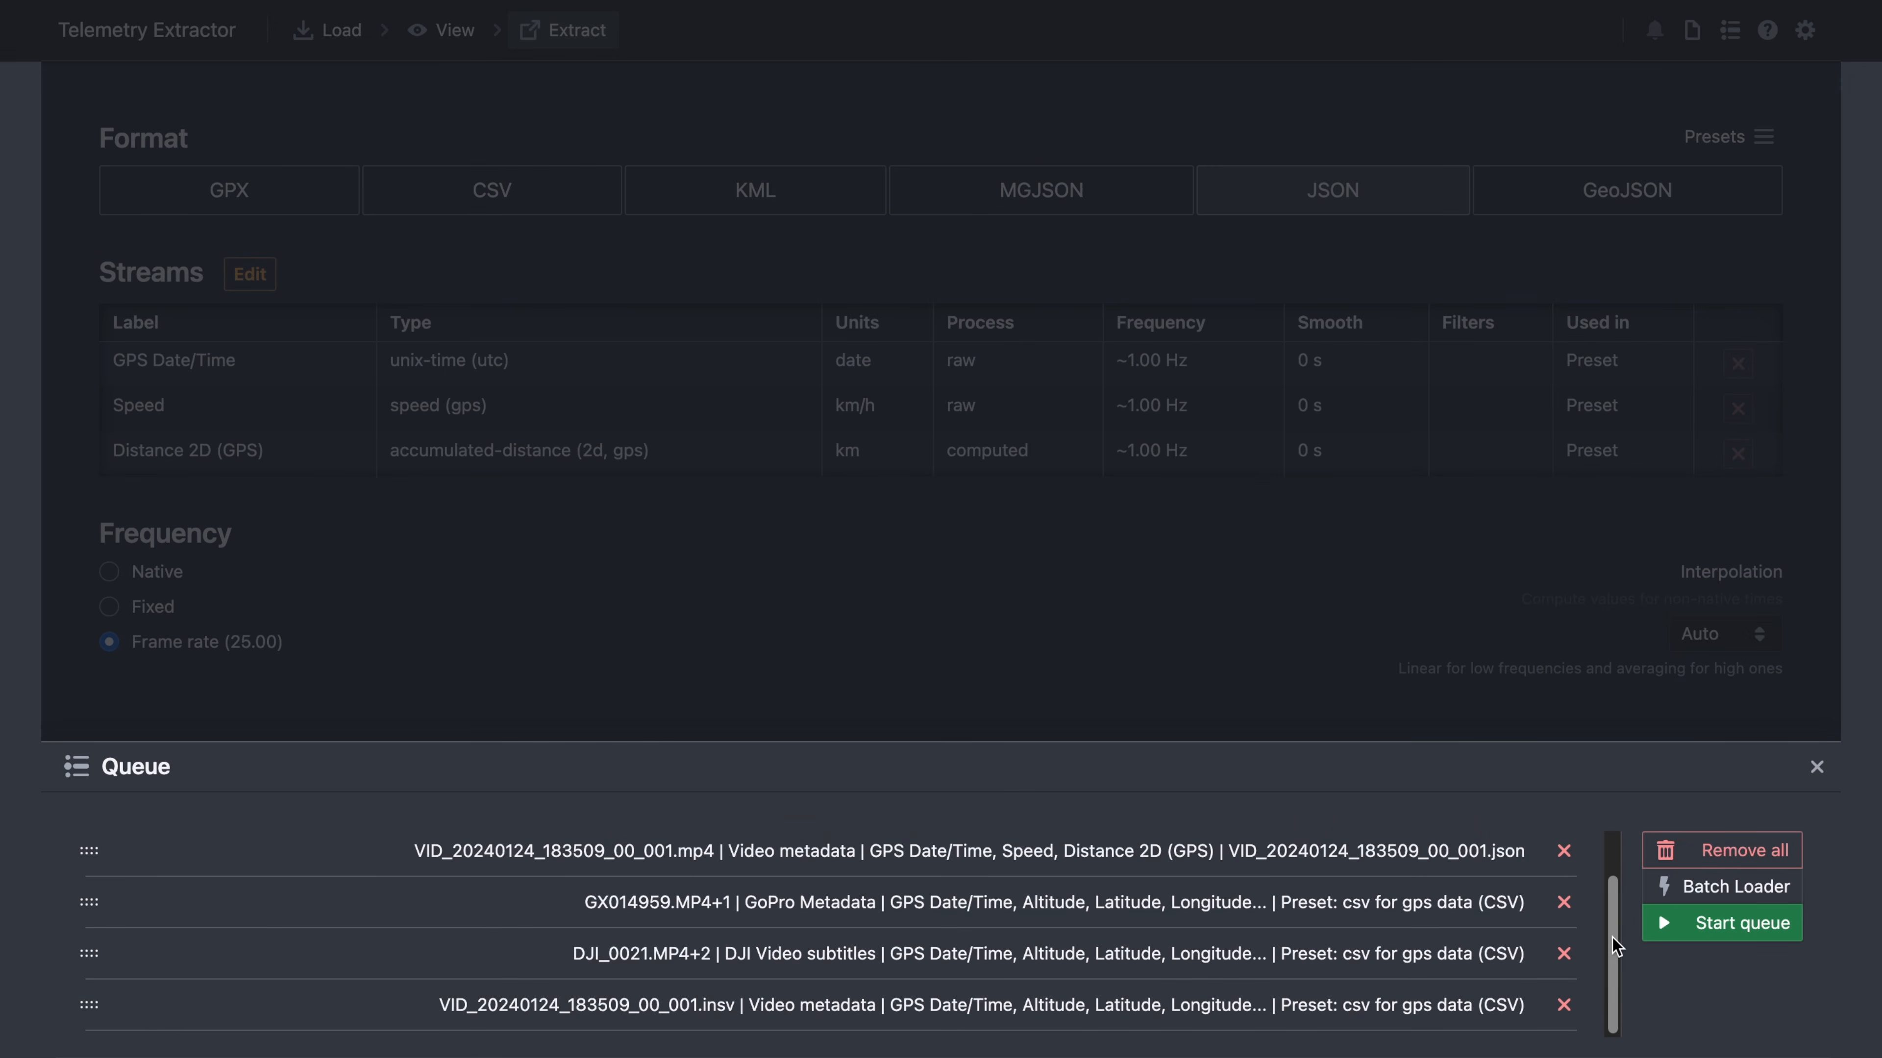
pyautogui.scroll(1, 1613, 939)
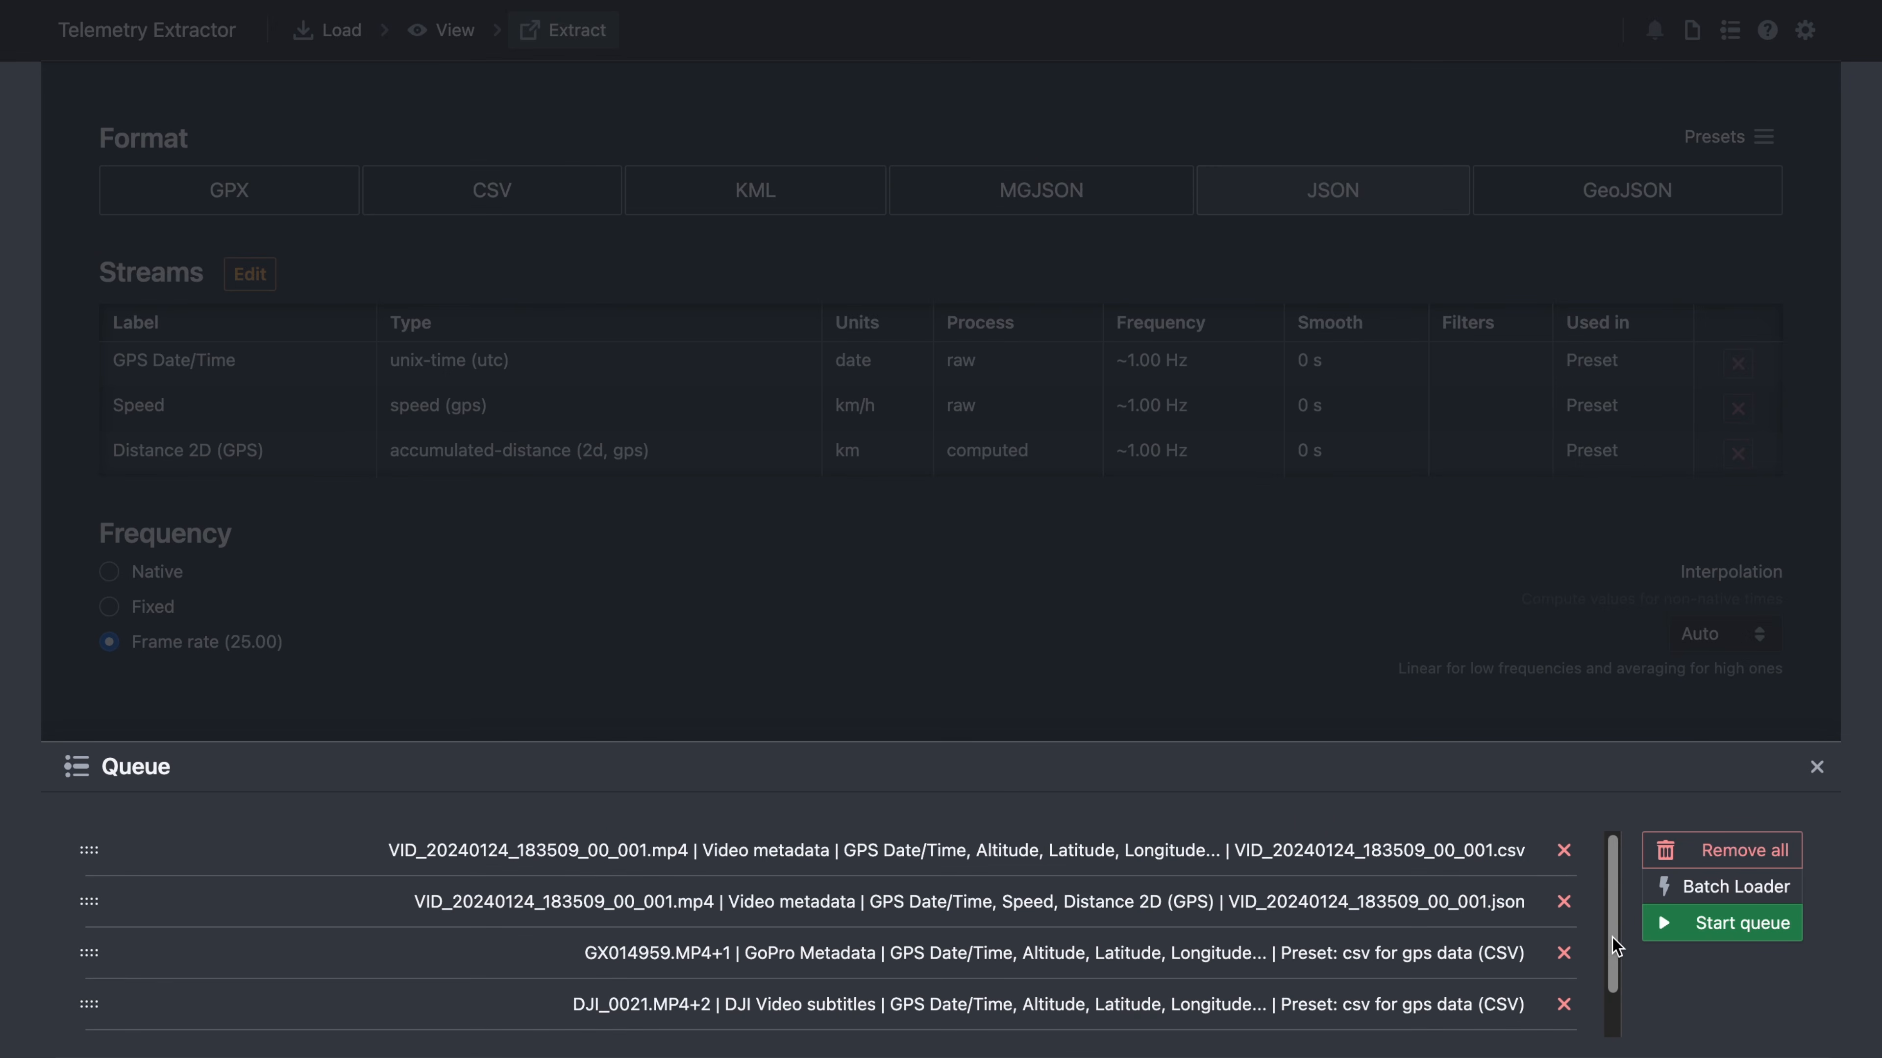
pyautogui.click(1729, 931)
pyautogui.click(1194, 591)
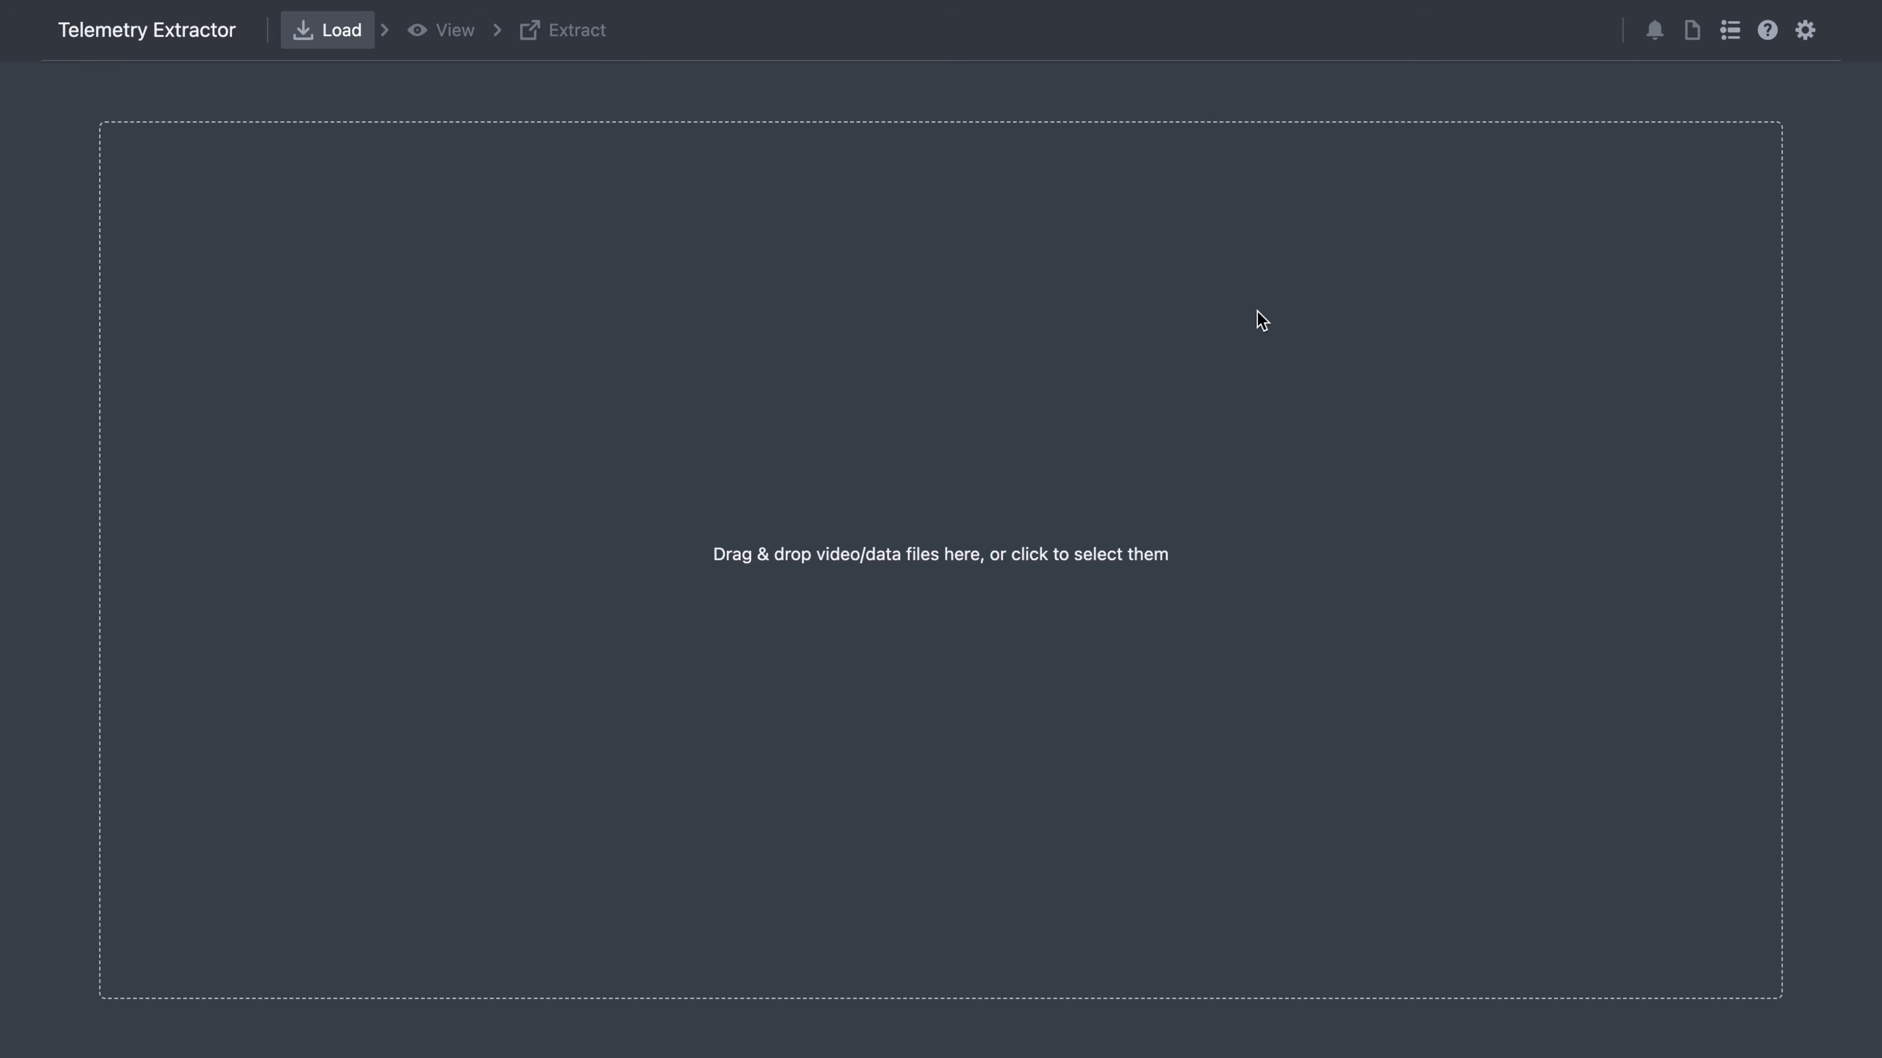
# - Drag both GoPro MP4 clips from Finder into the app and import their data
pyautogui.press('super+Tab')
pyautogui.moveTo(1325, 326); pyautogui.dragTo(952, 456)
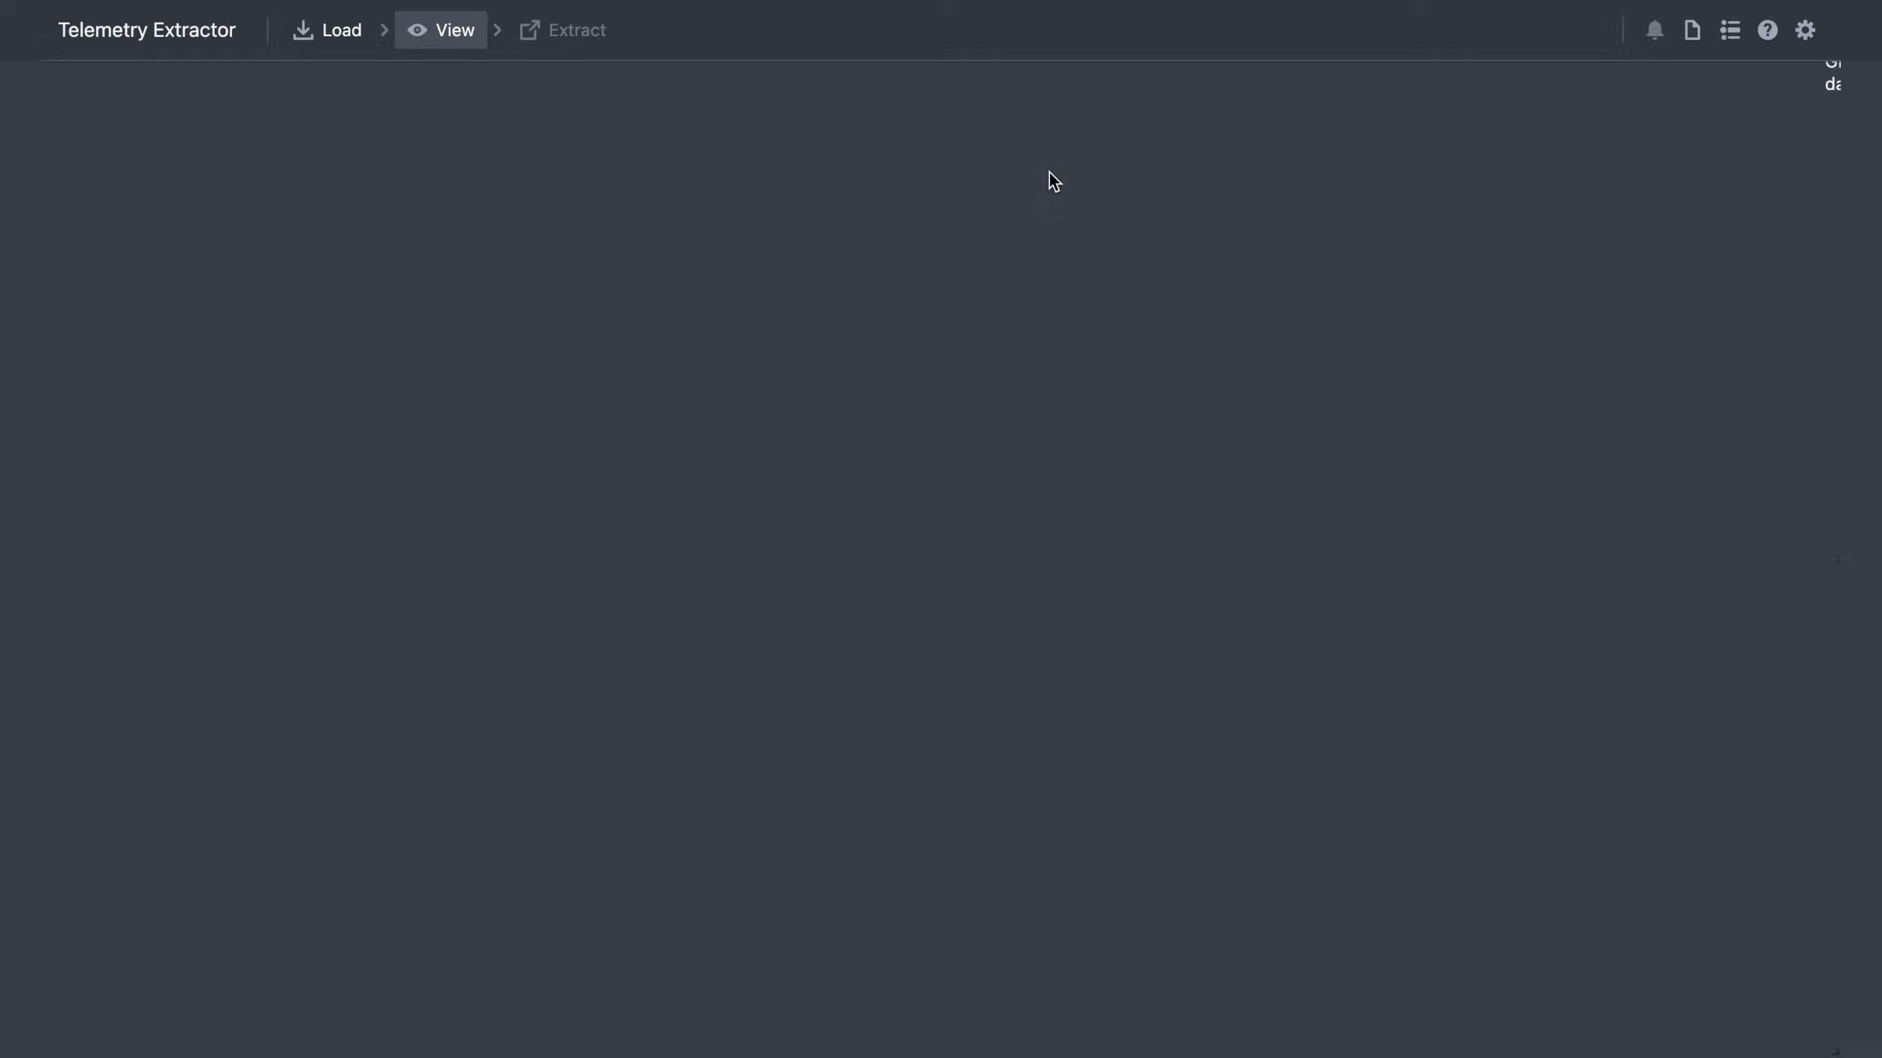
pyautogui.click(1190, 895)
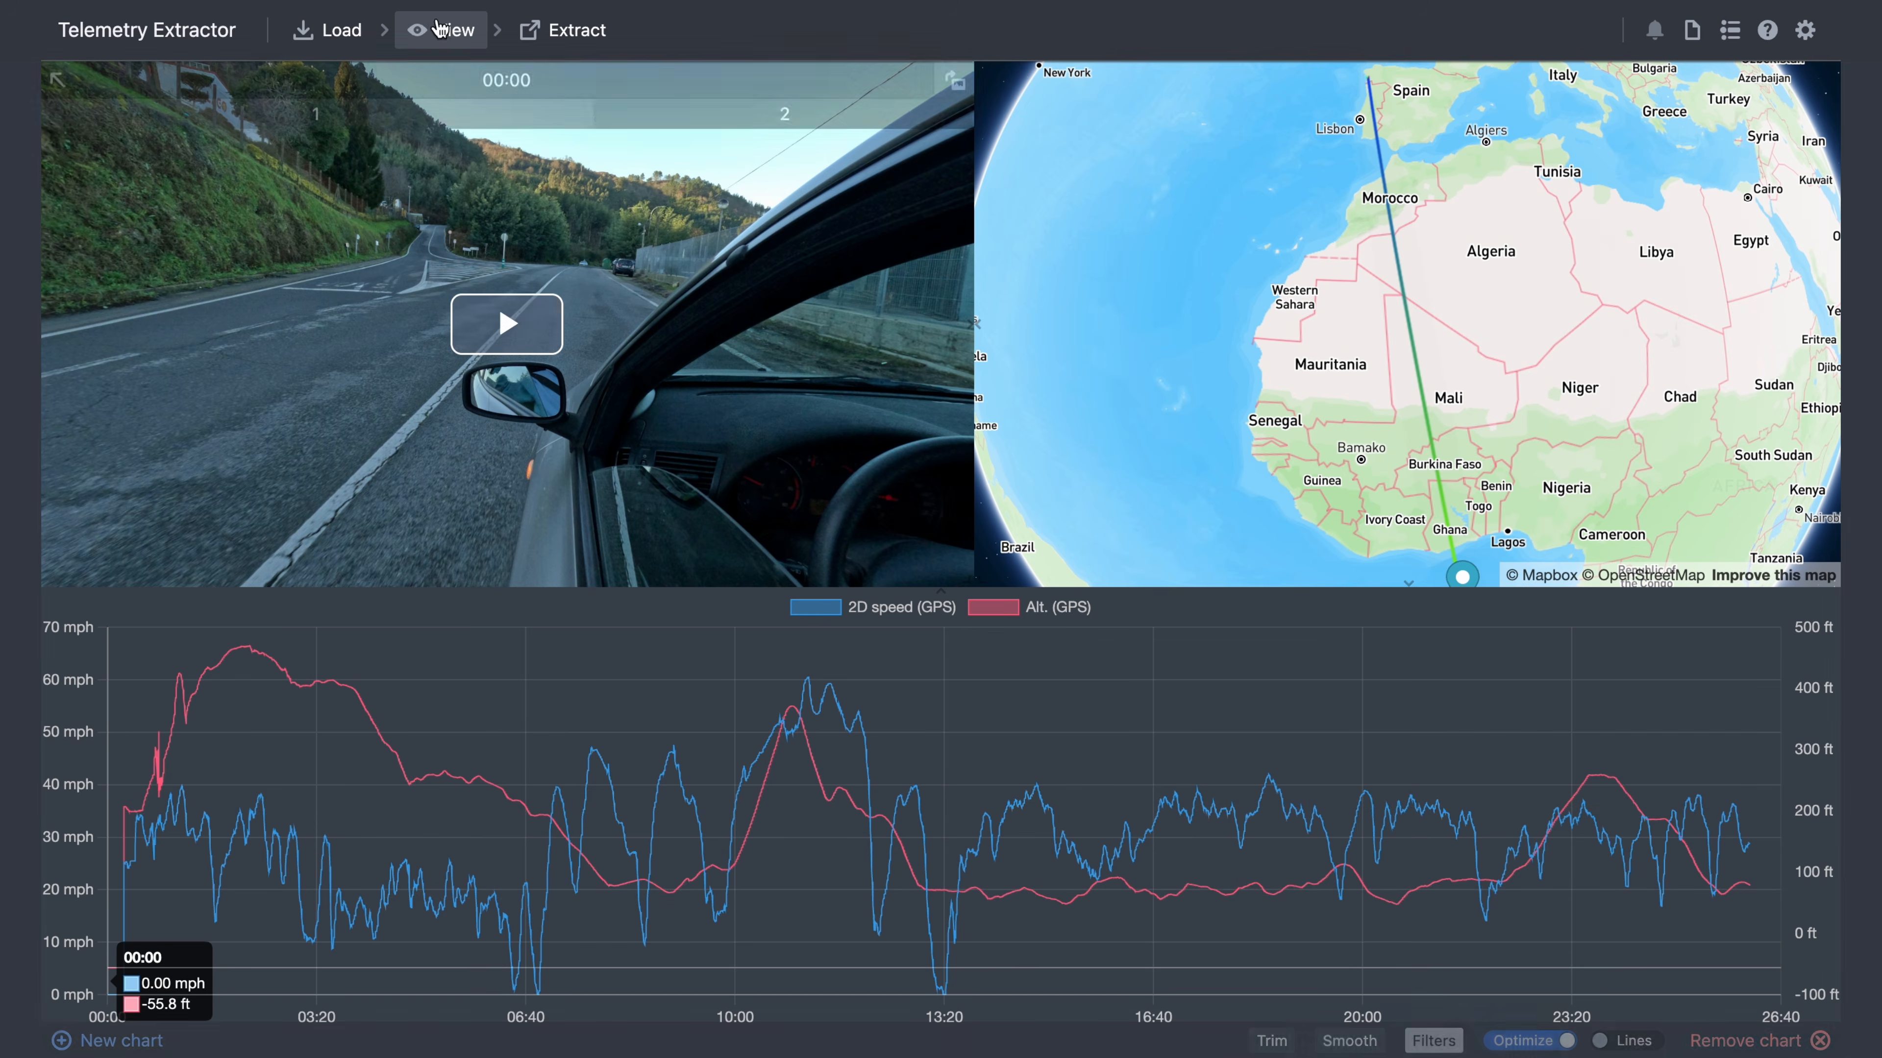
# - Review the GX014959+1 file details and metadata list, then bring up Settings
pyautogui.click(326, 29)
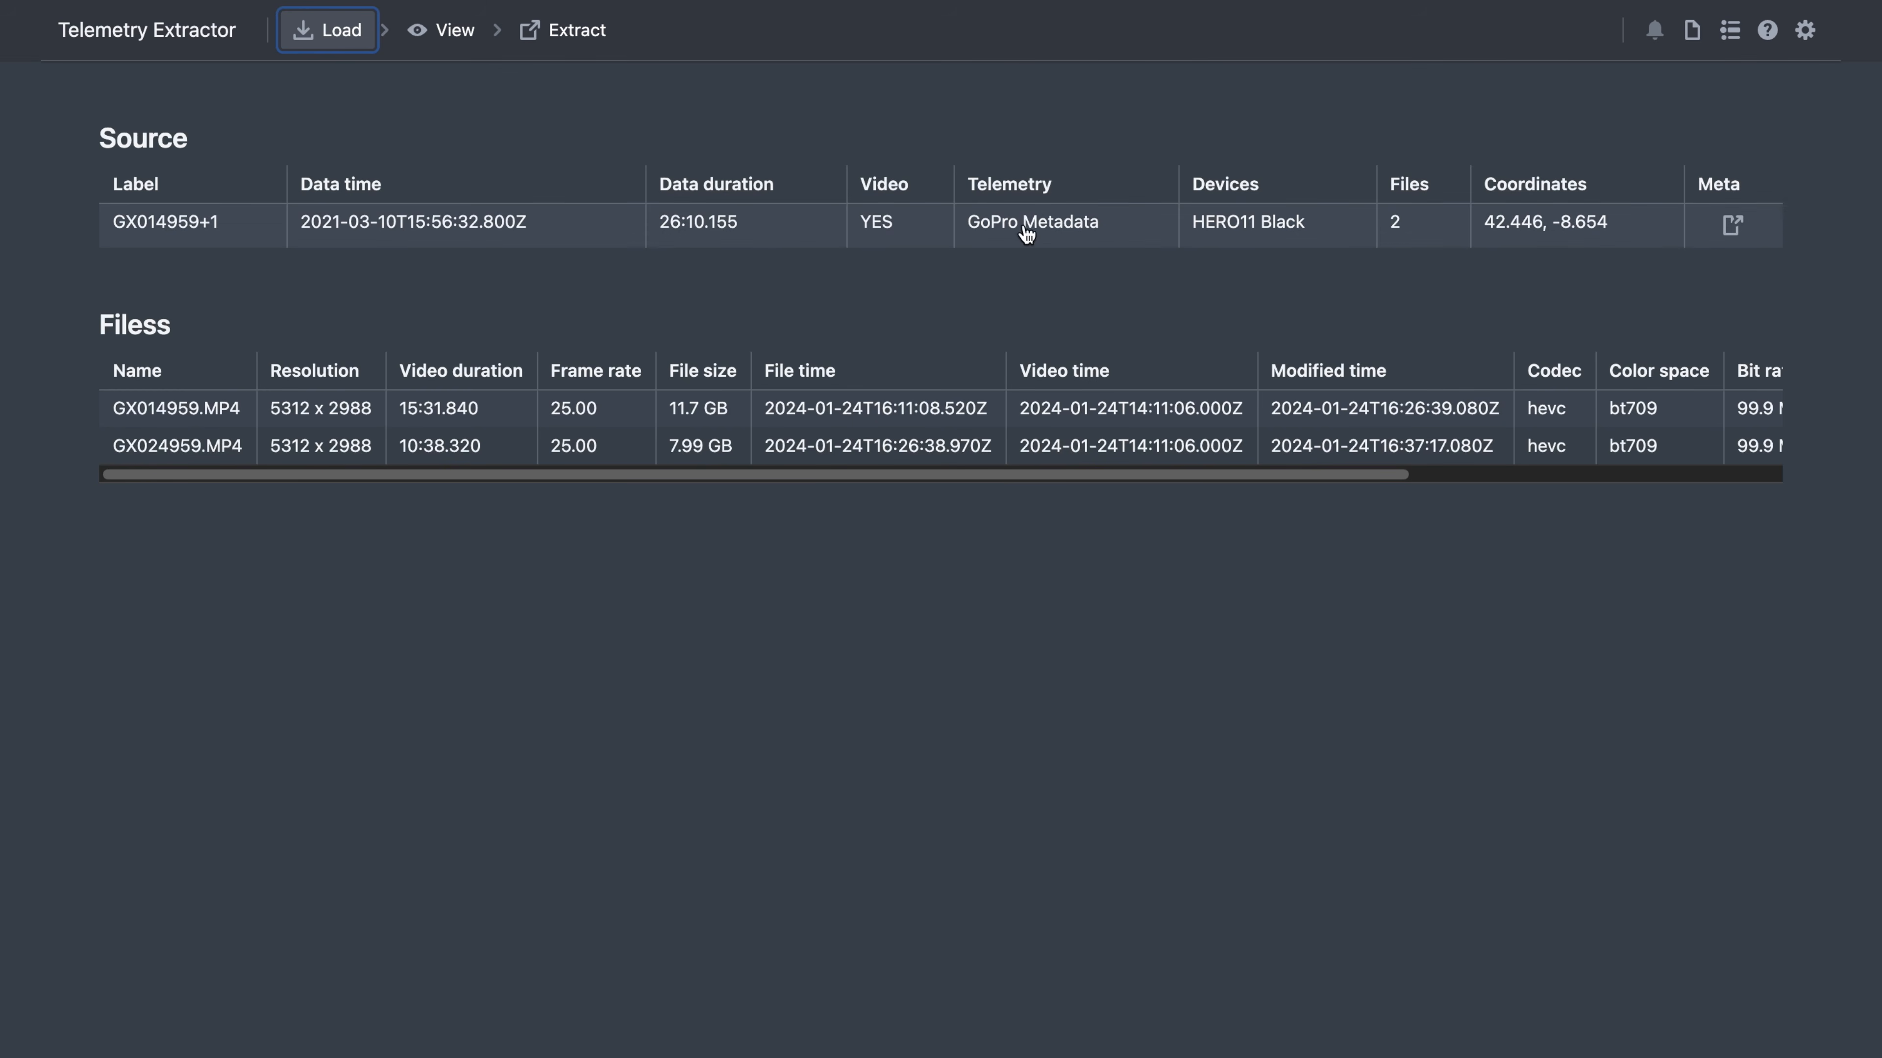
pyautogui.hscroll(1, 975, 460)
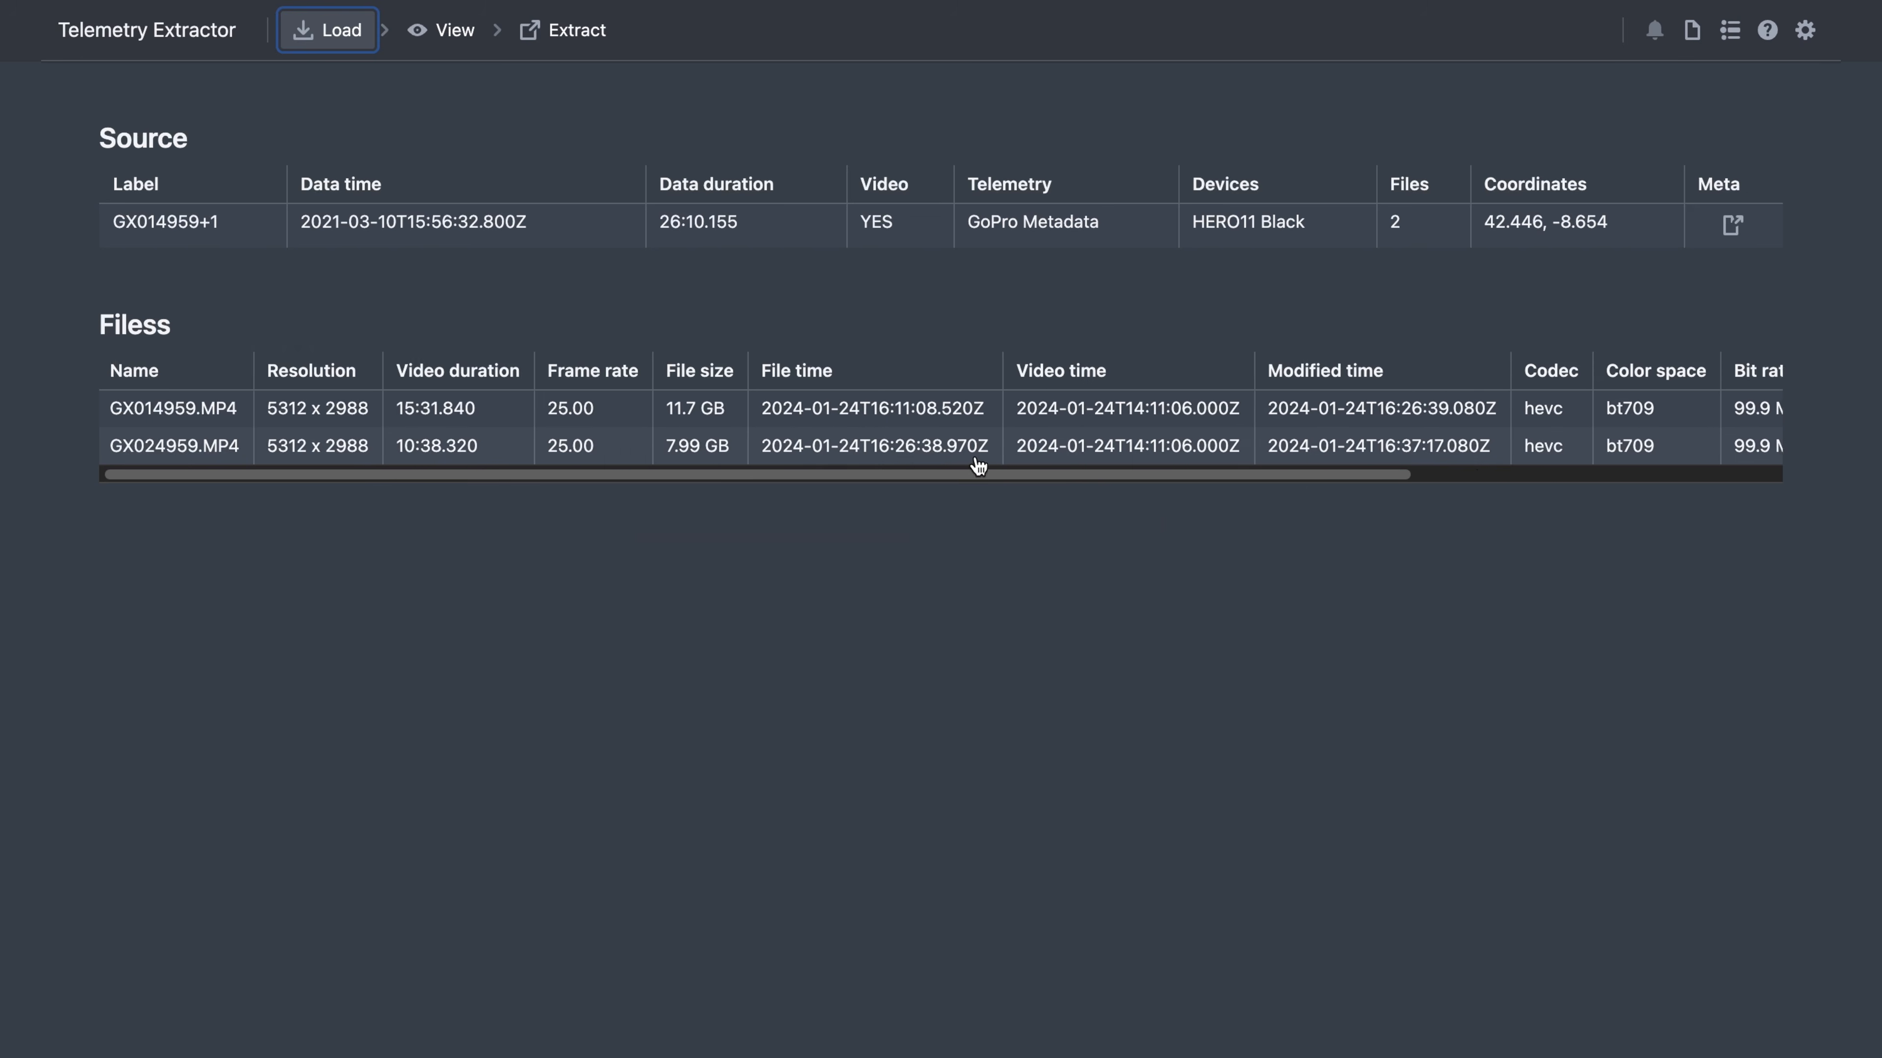
pyautogui.hscroll(10, 978, 466)
pyautogui.hscroll(-10, 981, 467)
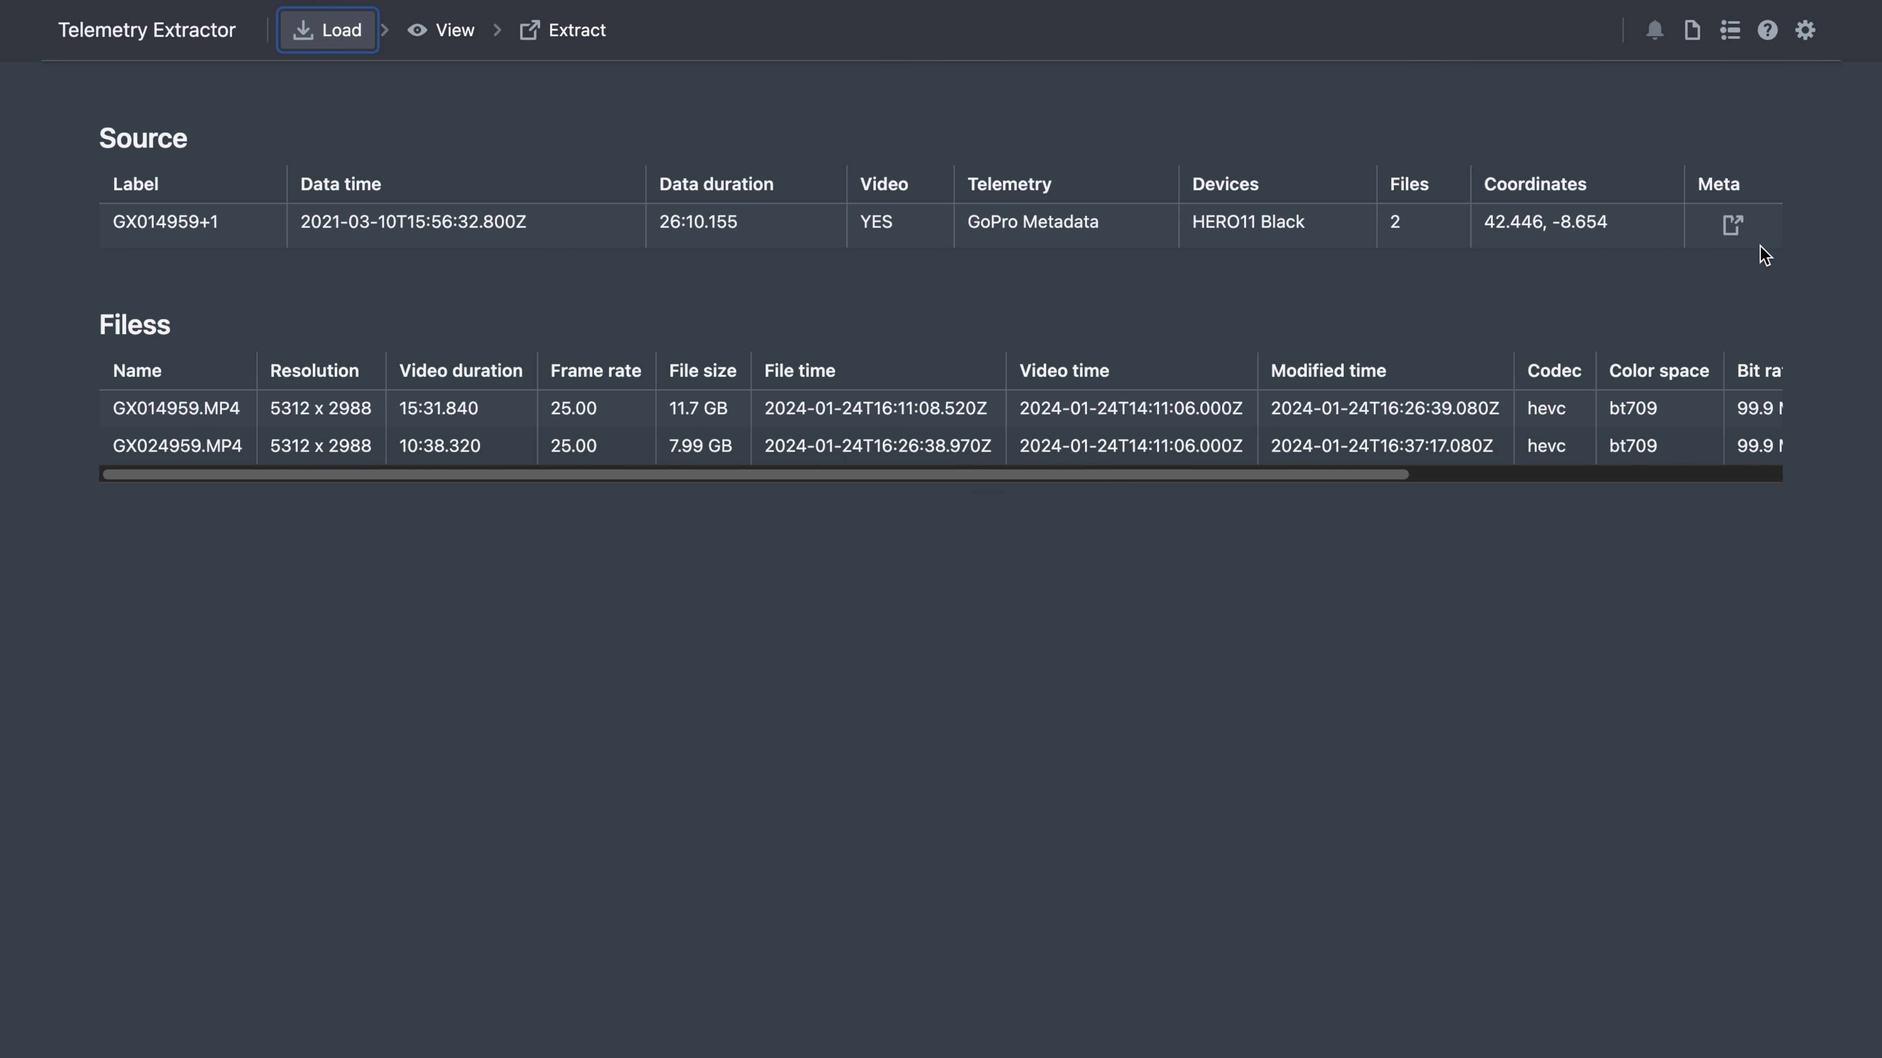
pyautogui.click(1734, 229)
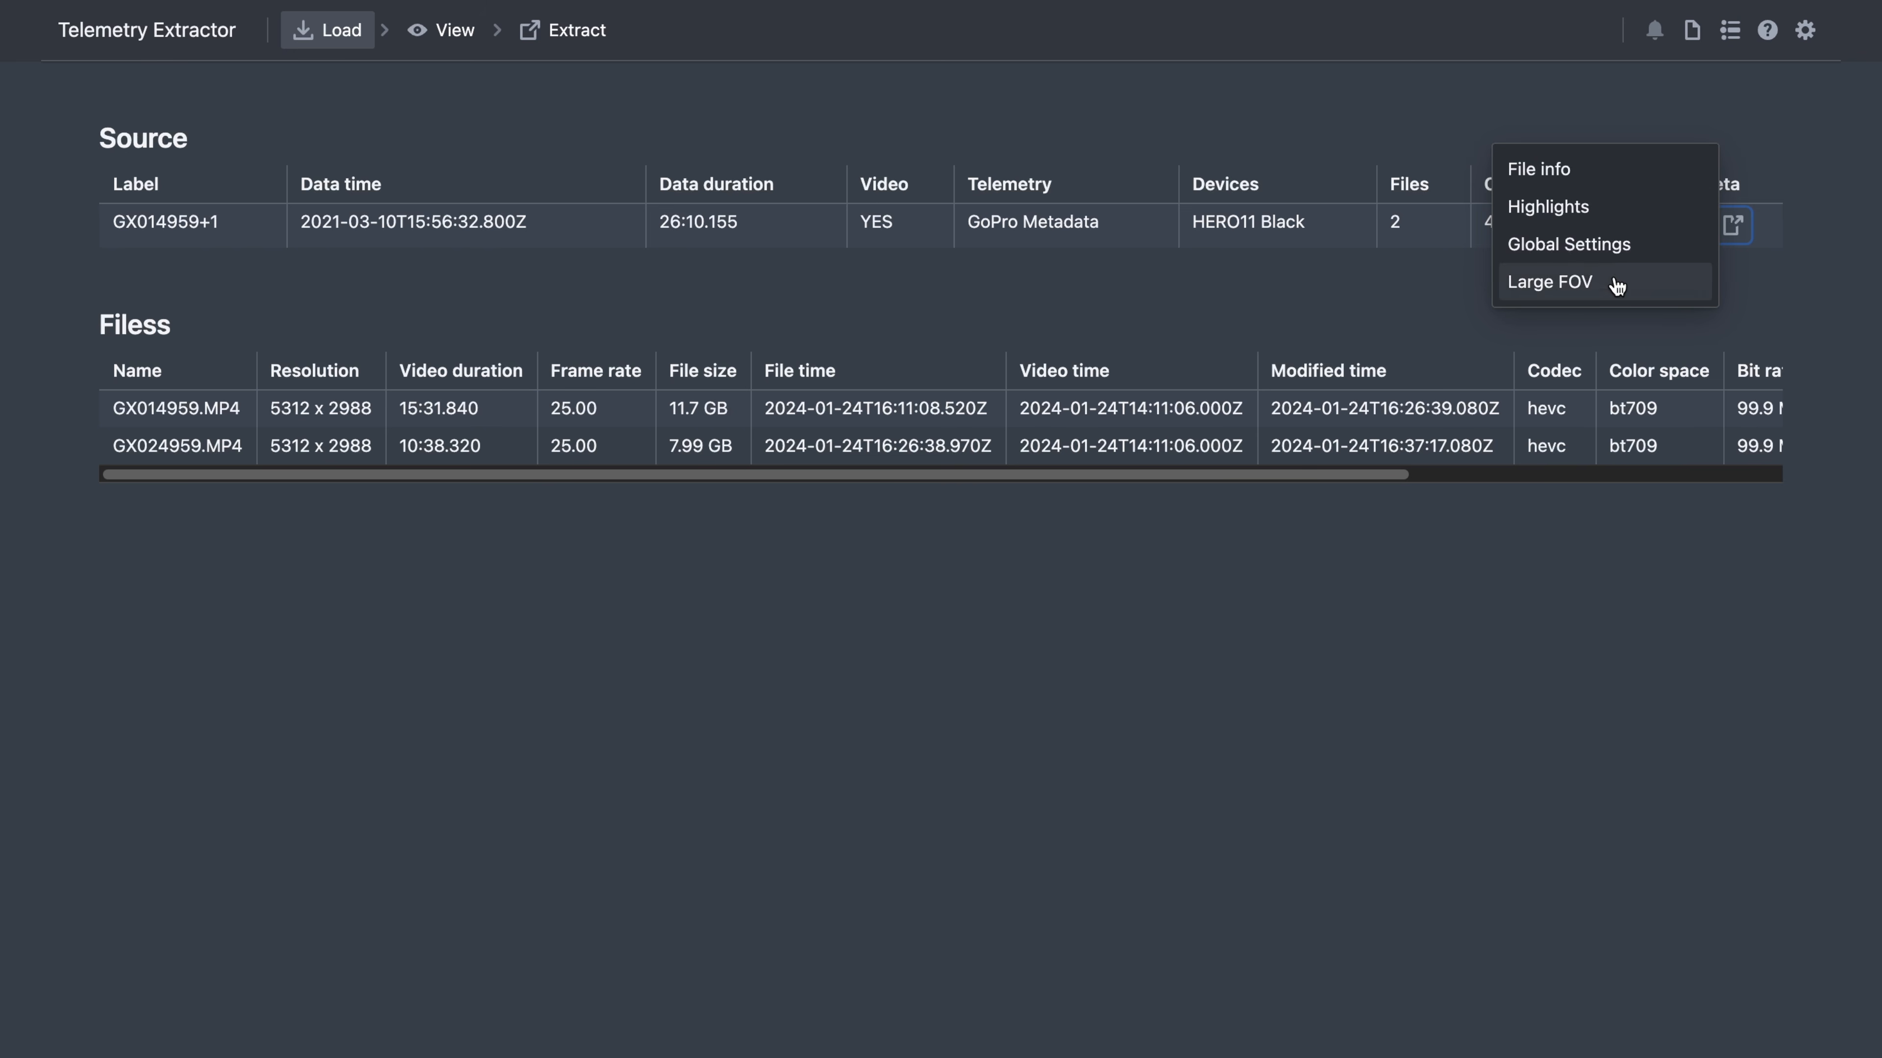
pyautogui.click(1553, 734)
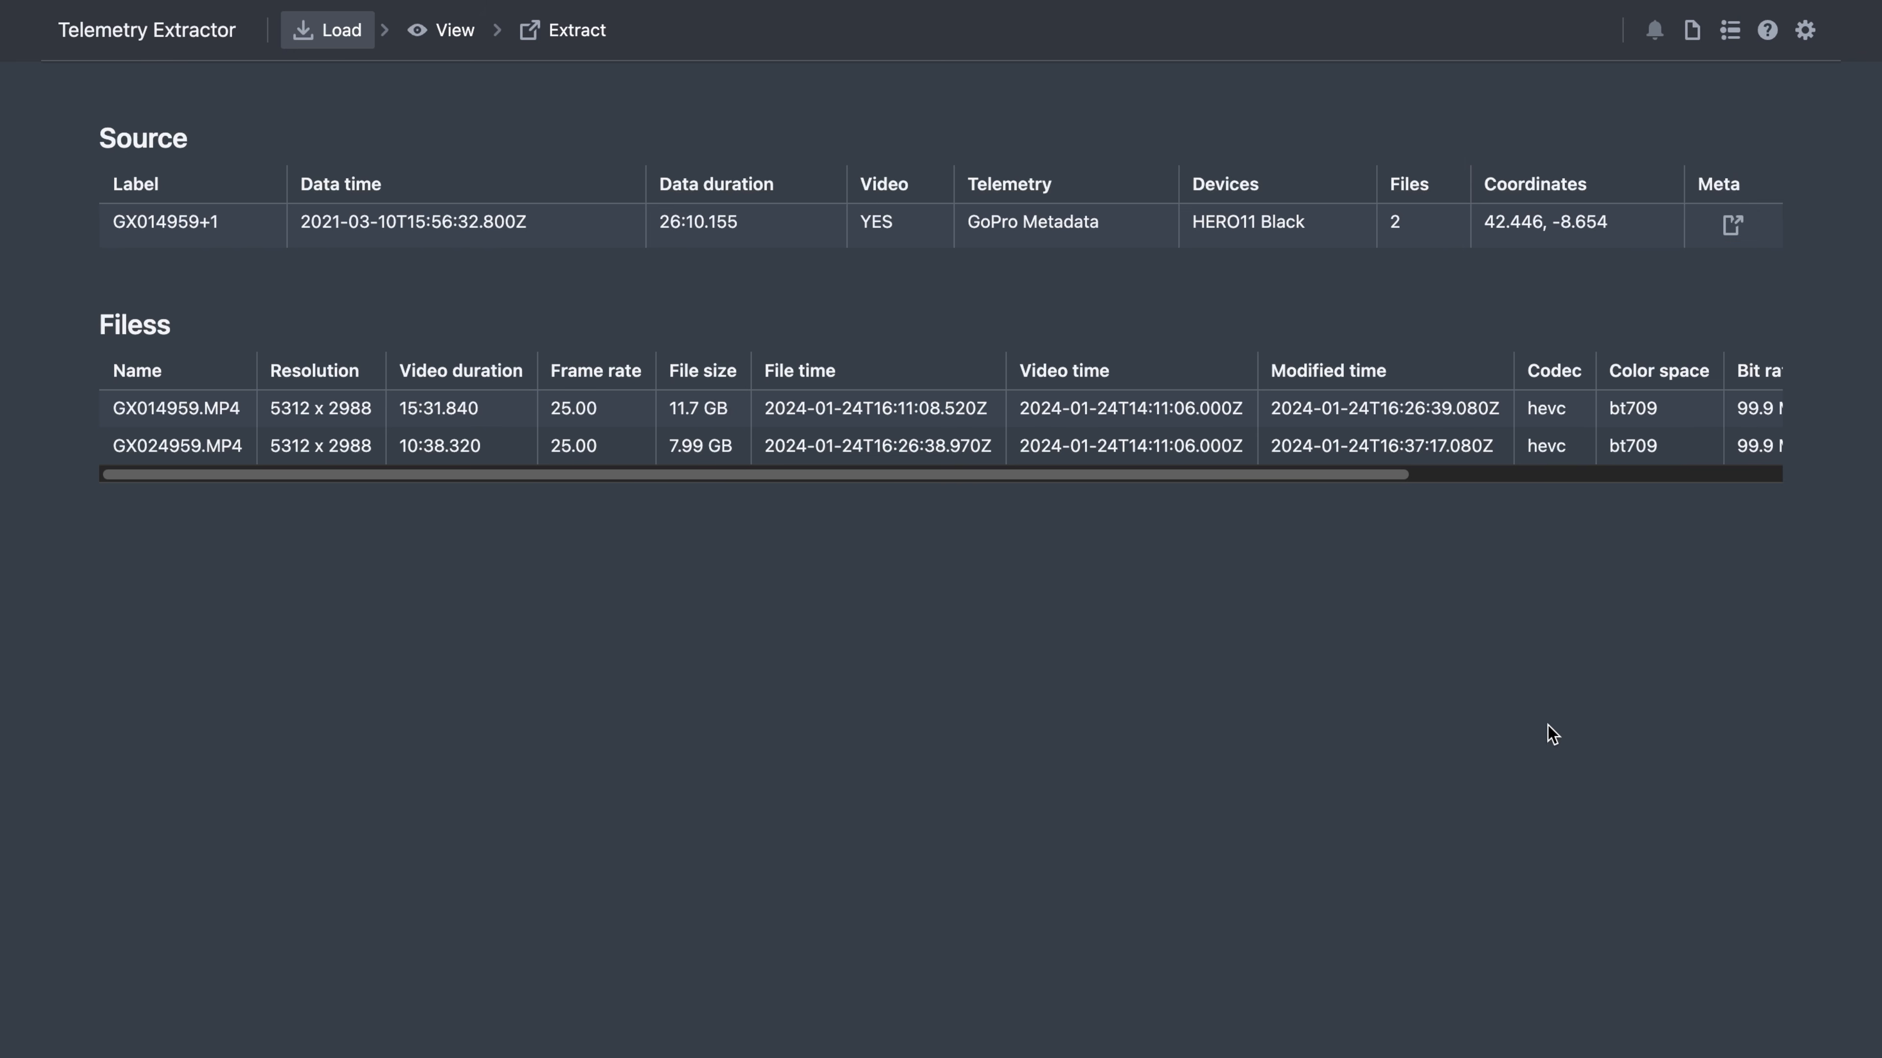
pyautogui.click(1808, 32)
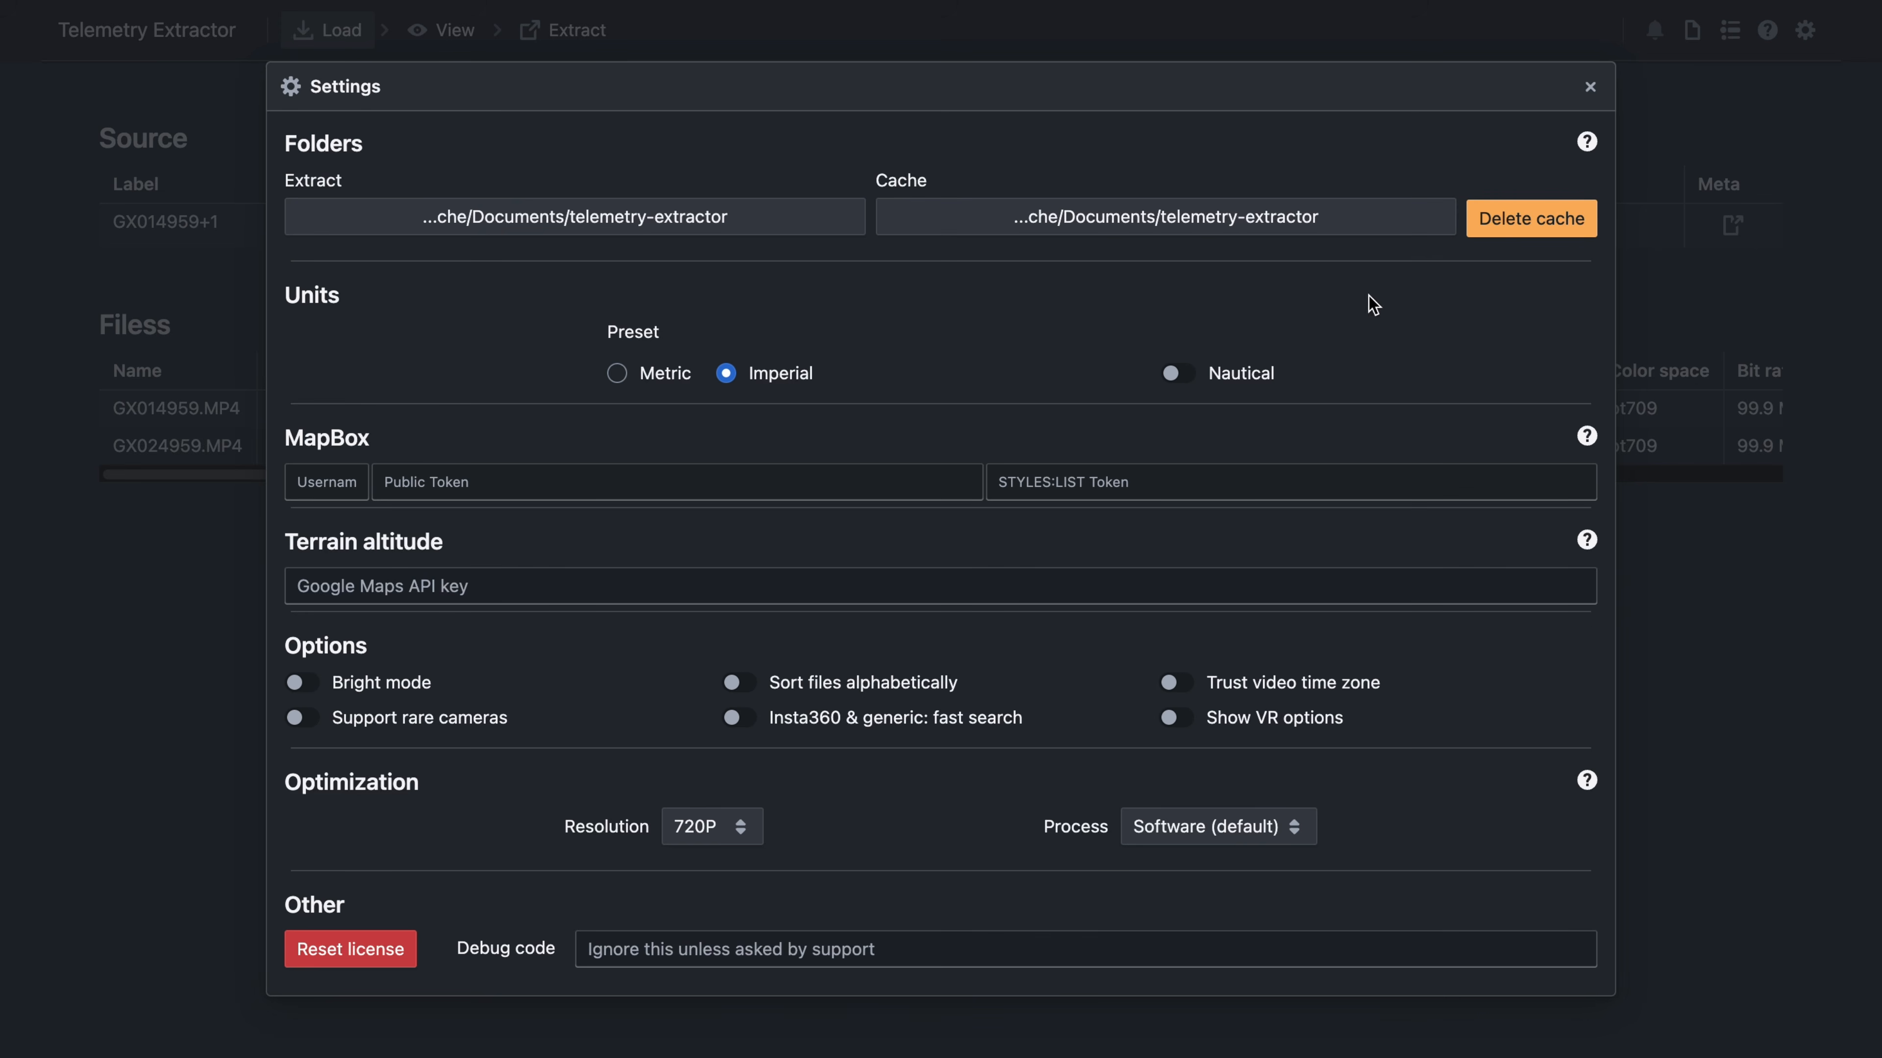
# - Switch units to Metric, toggle Nautical, and turn Bright mode on and back off
pyautogui.click(637, 373)
pyautogui.click(1177, 373)
pyautogui.moveTo(1588, 542)
pyautogui.moveTo(831, 691)
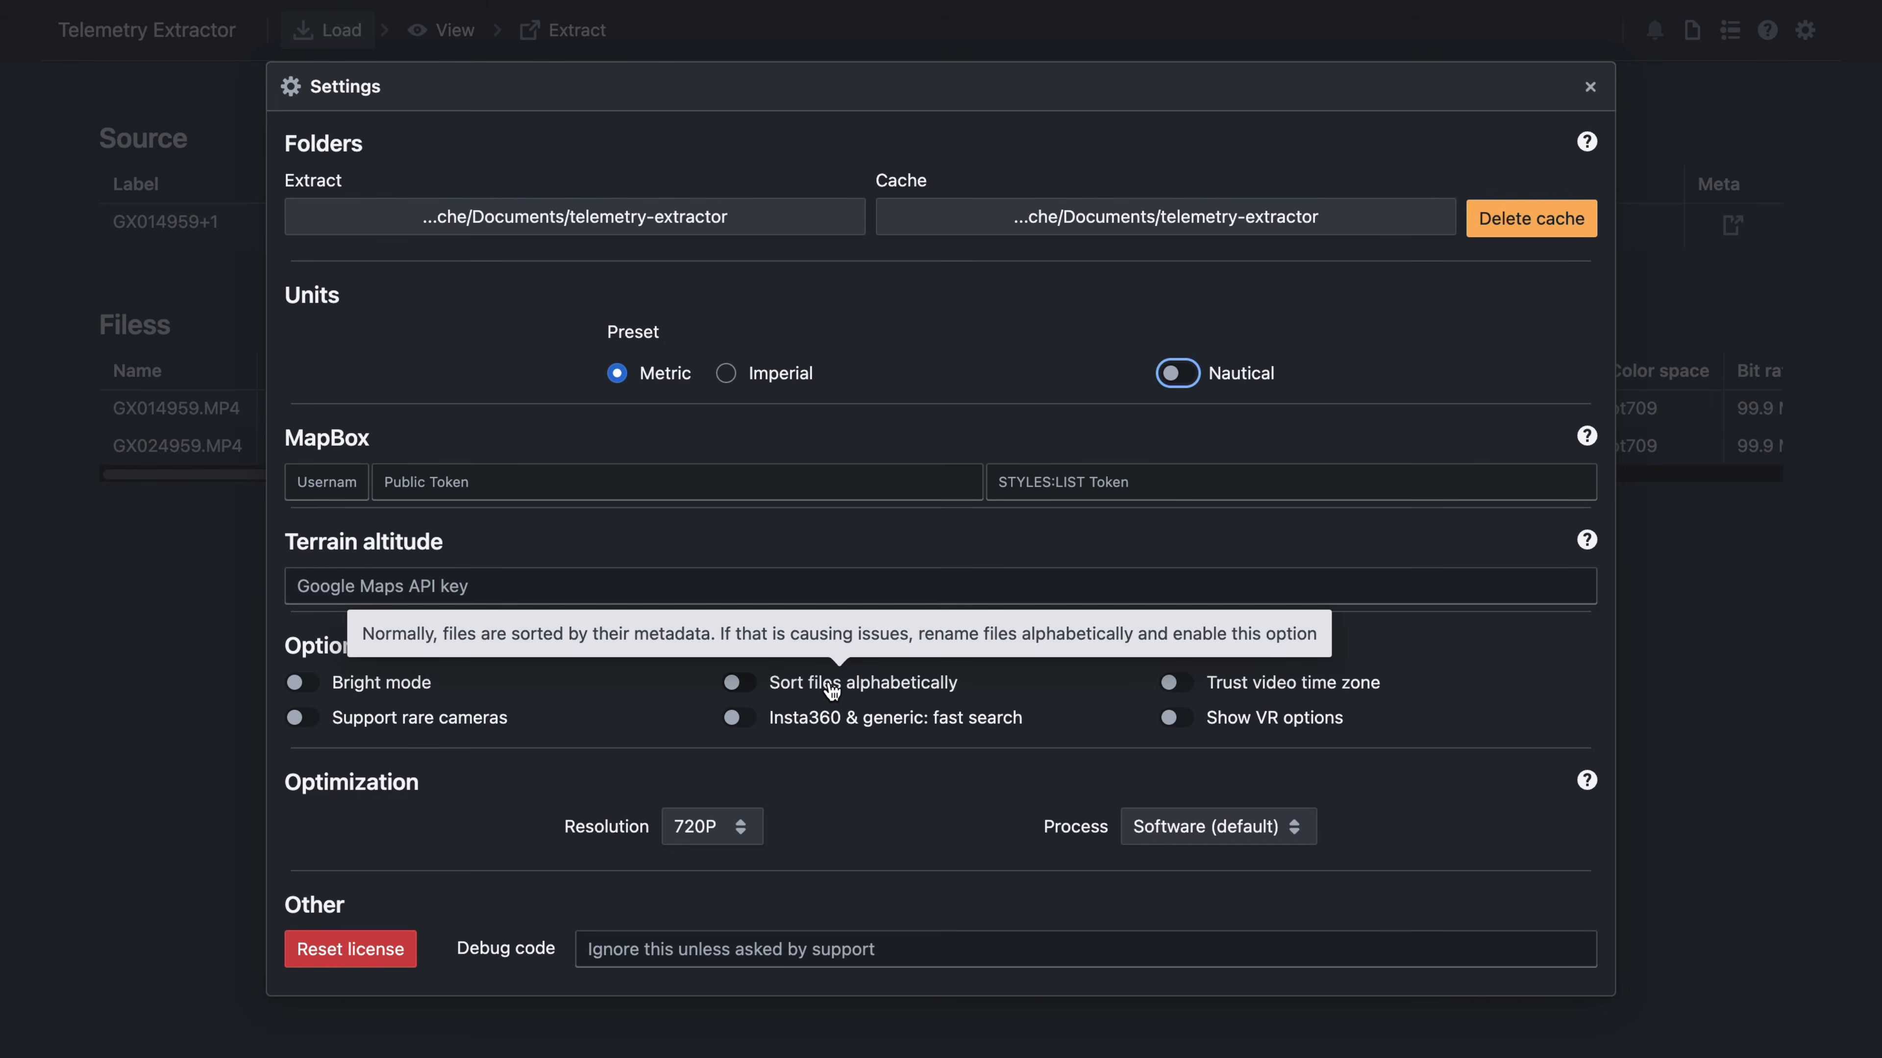
pyautogui.click(372, 688)
pyautogui.click(371, 691)
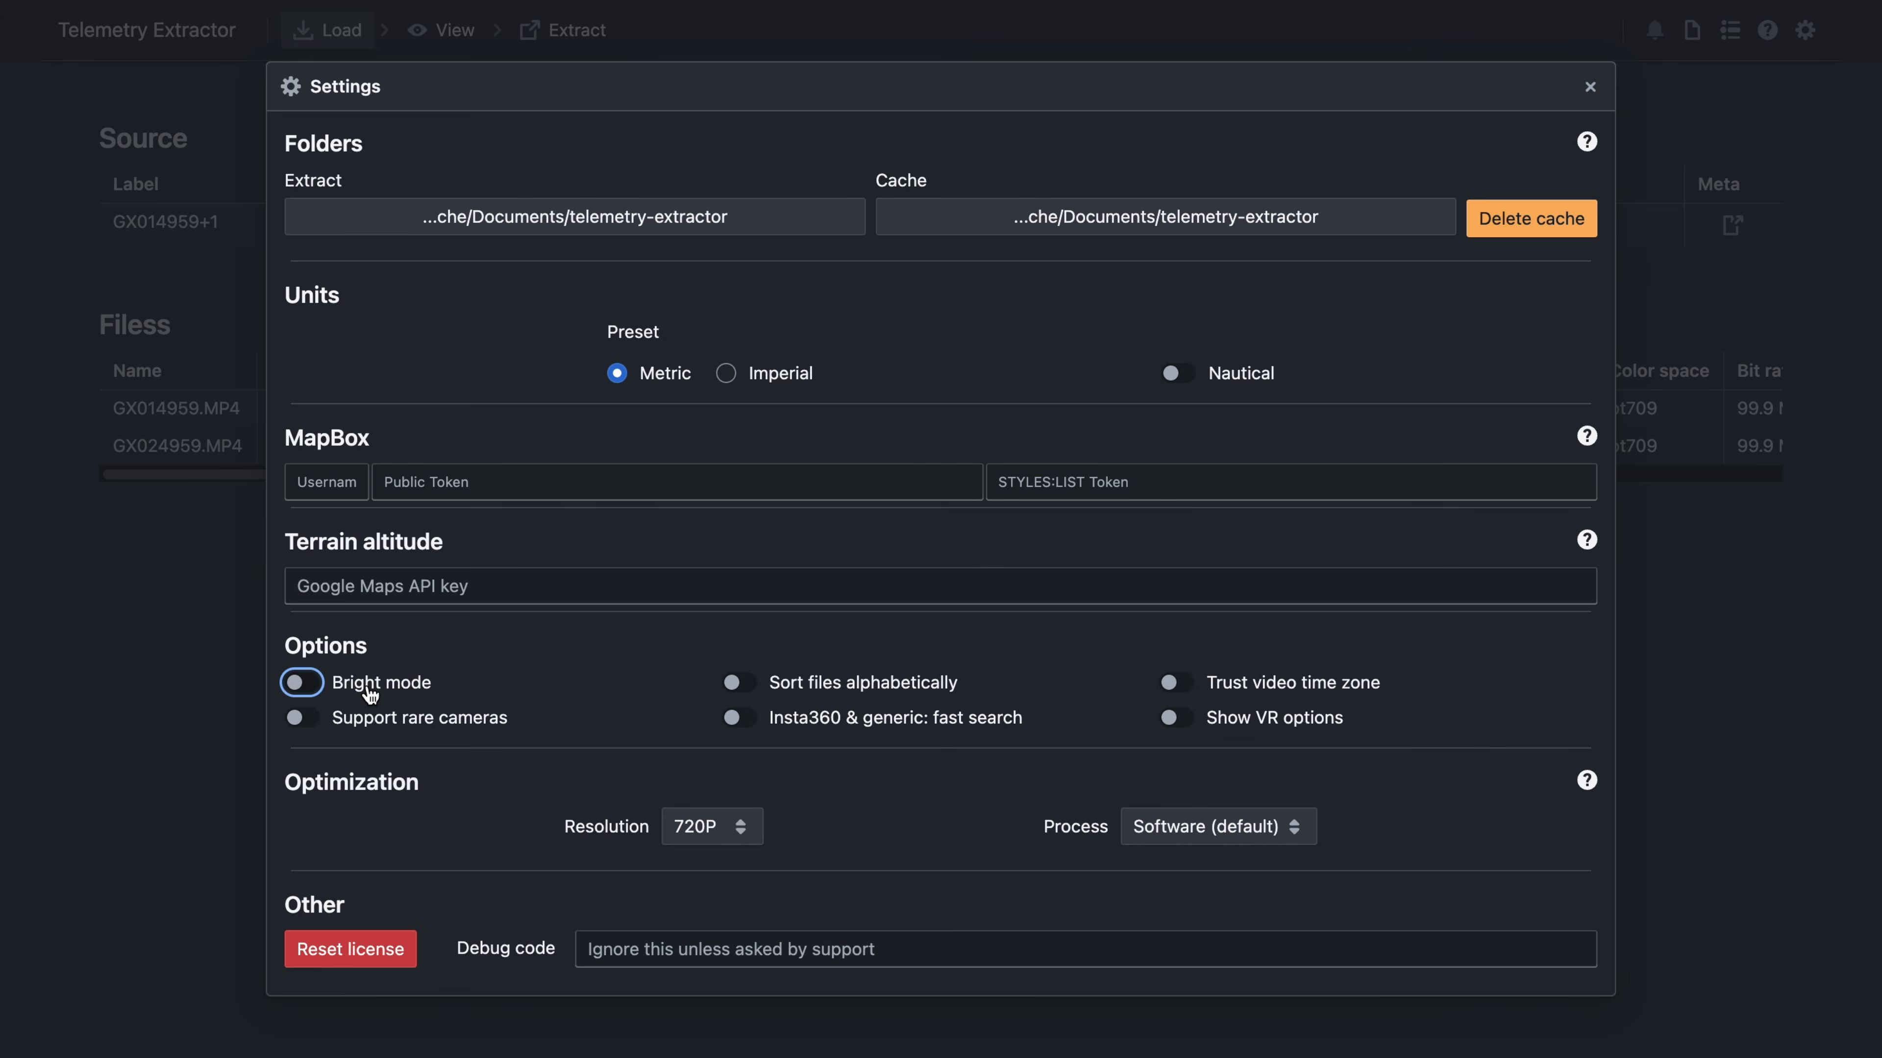
# - Check the Resolution options, keep Software (default) processing, and close Settings
pyautogui.click(743, 828)
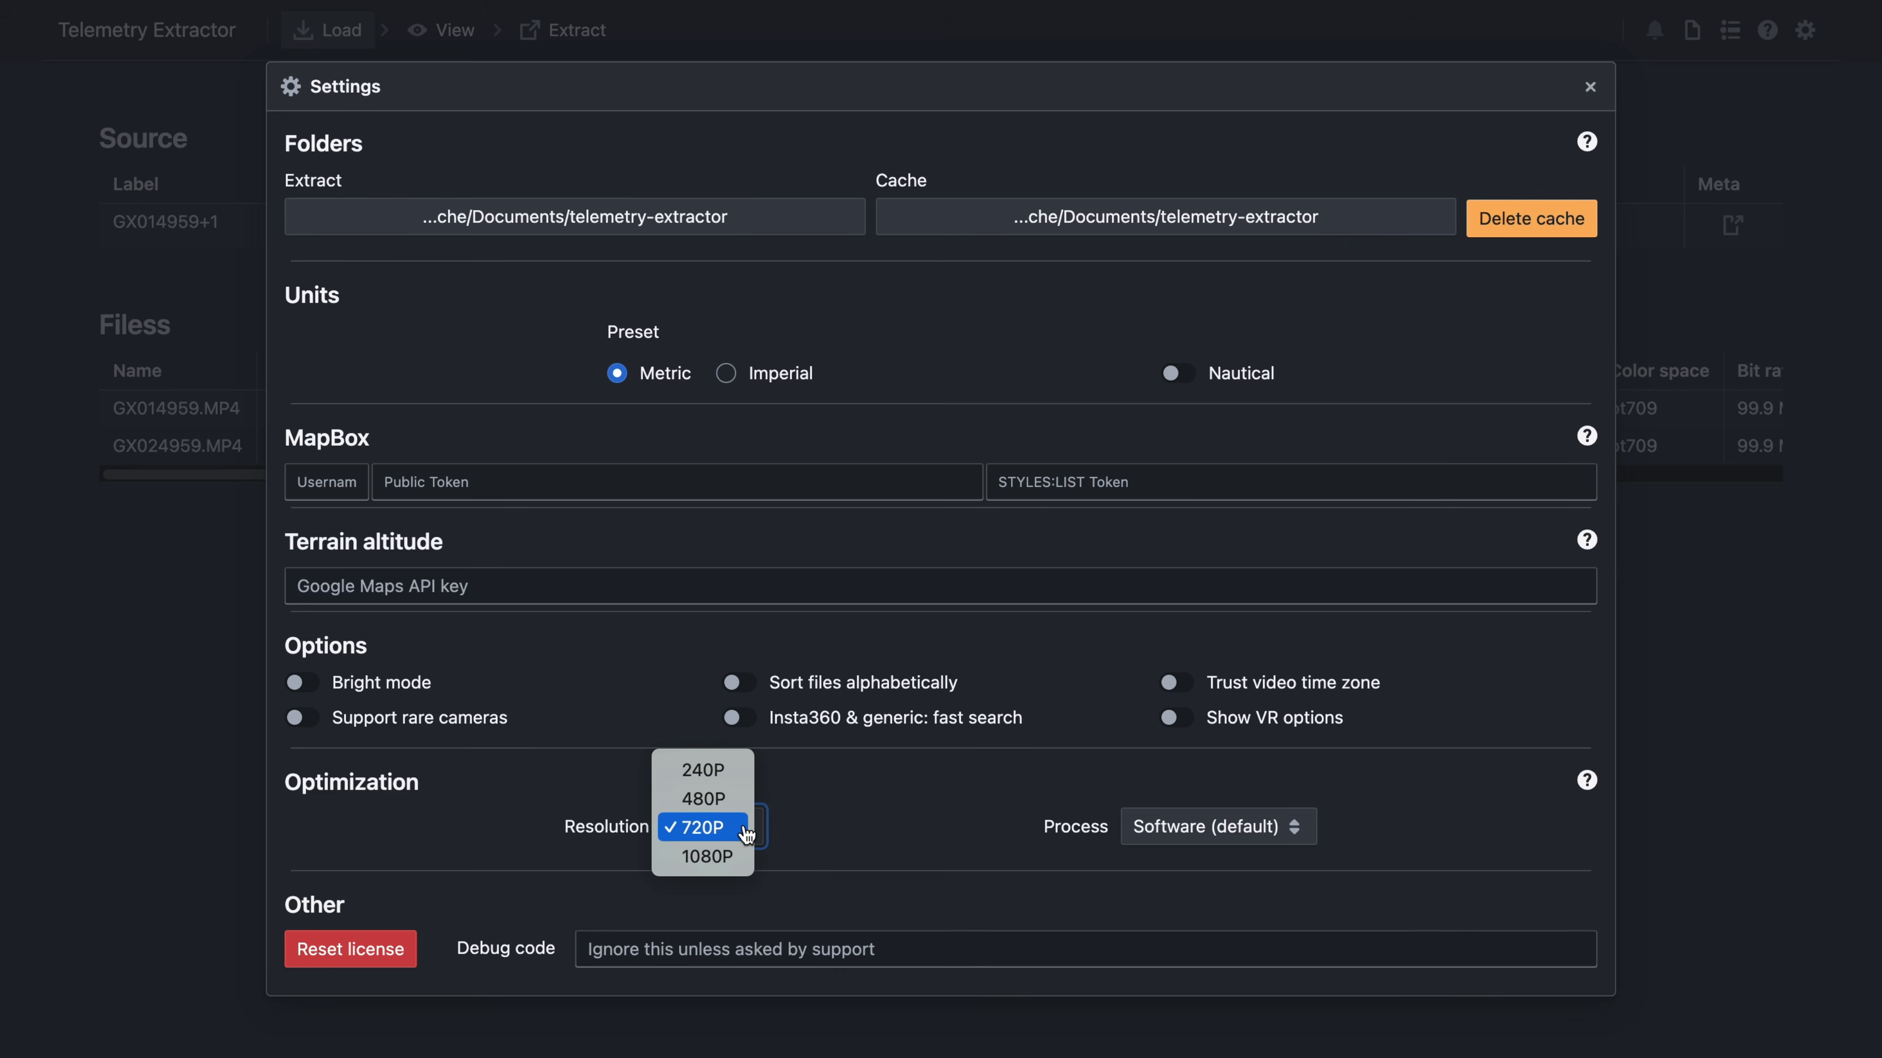
pyautogui.click(874, 829)
pyautogui.click(1245, 838)
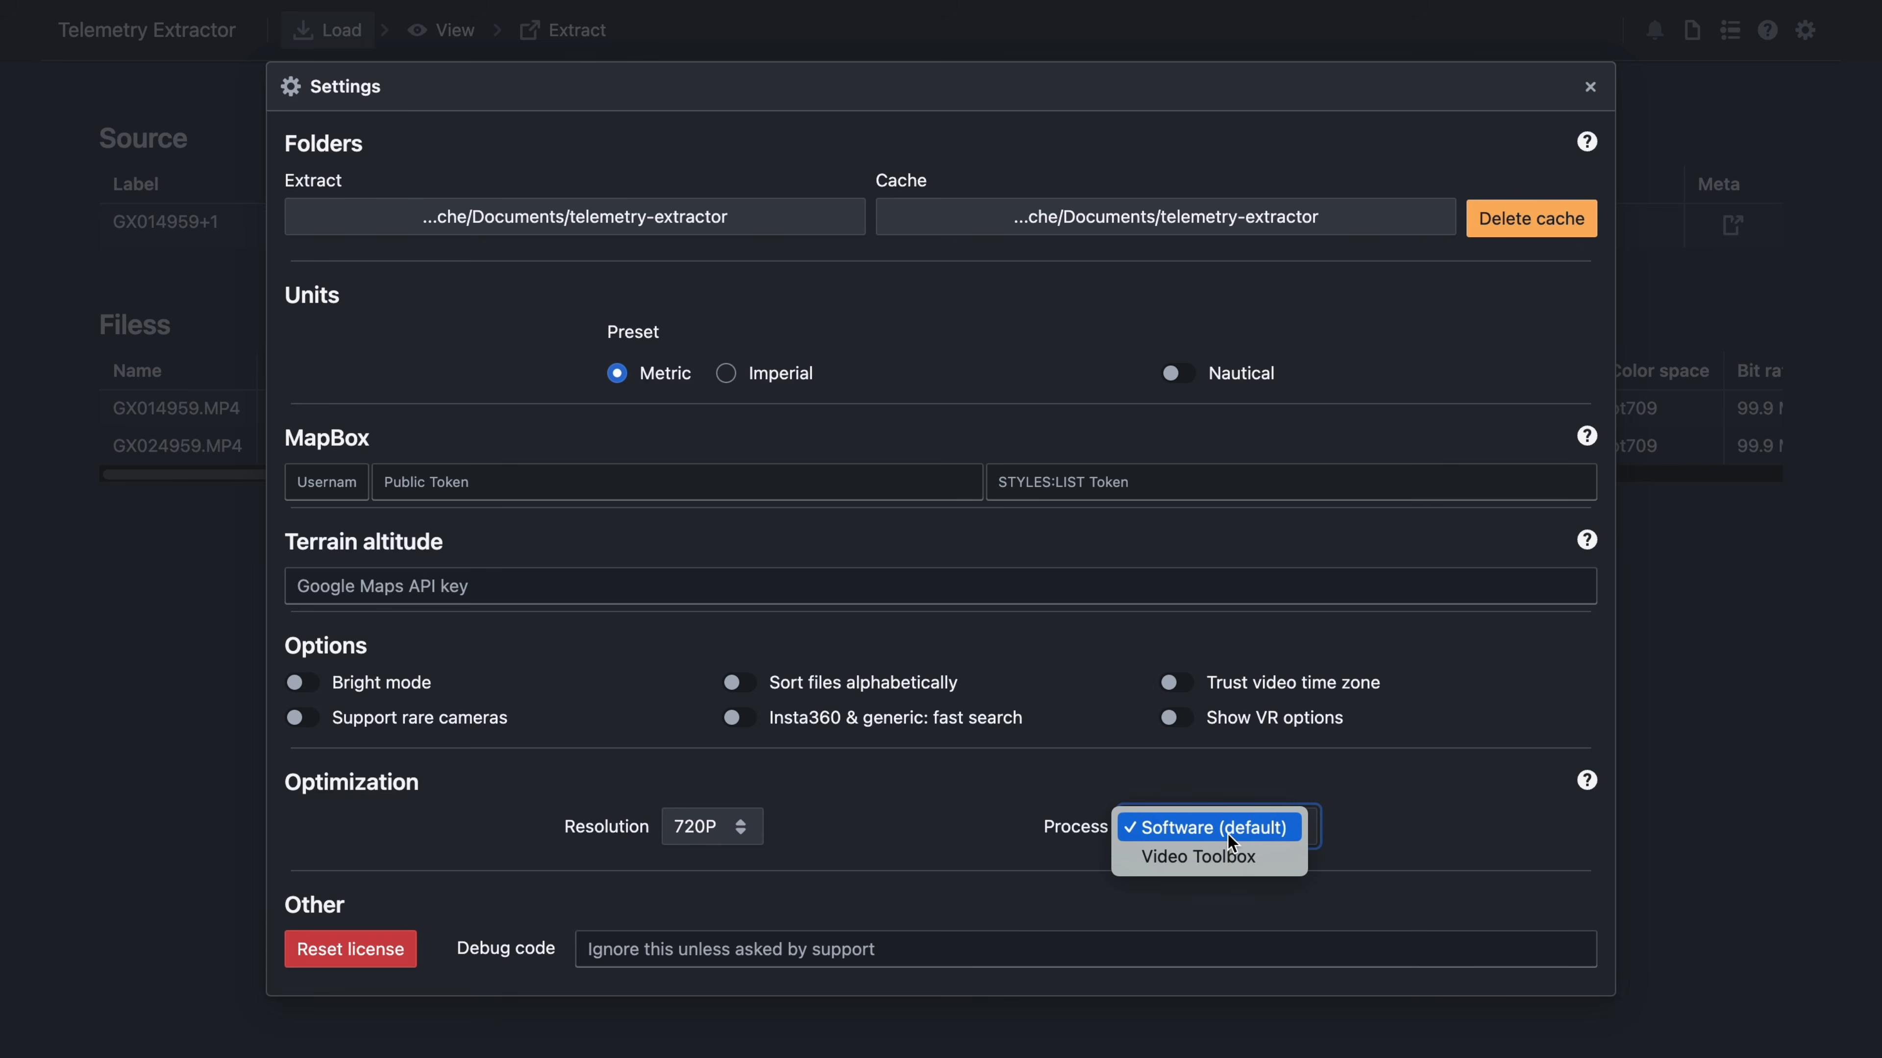
pyautogui.click(965, 796)
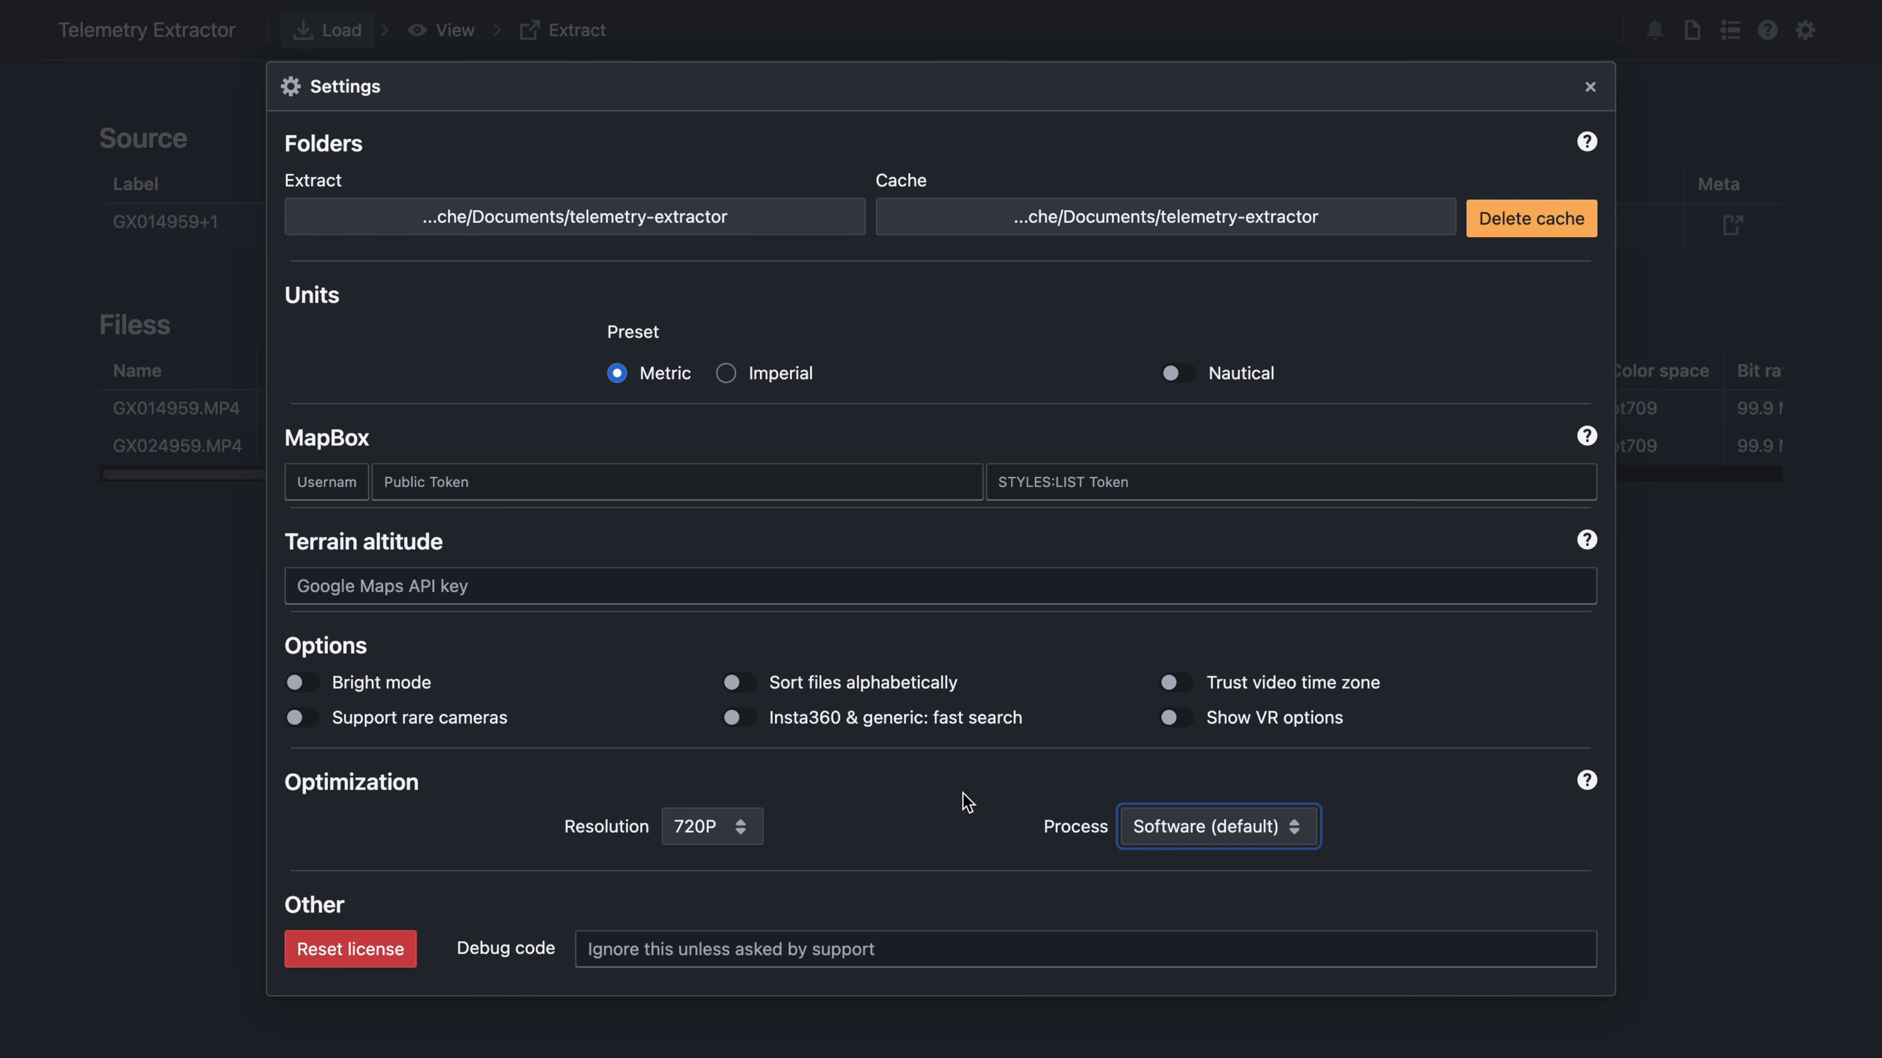
pyautogui.click(1711, 627)
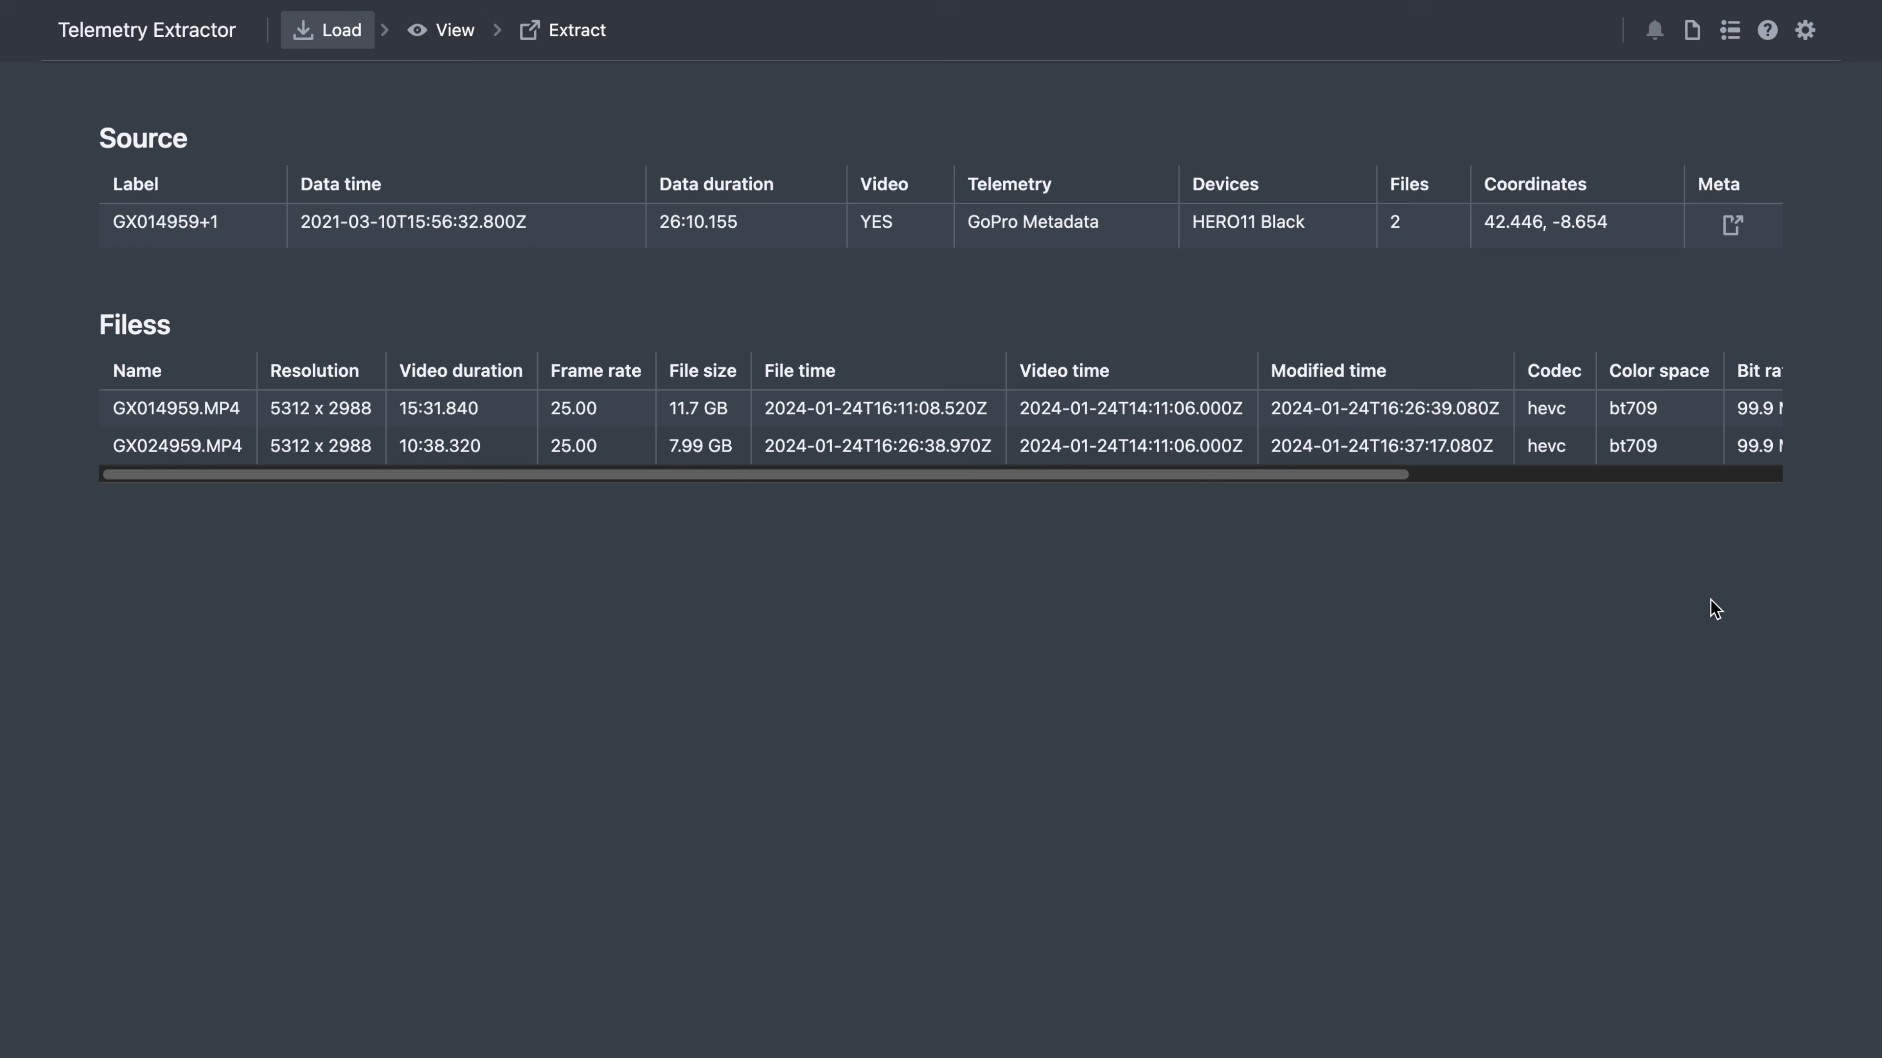
# - Browse the help manual's Tutorials, After Effects and About/attribution sections
pyautogui.click(1769, 31)
pyautogui.scroll(-15, 1086, 671)
pyautogui.scroll(15, 1082, 671)
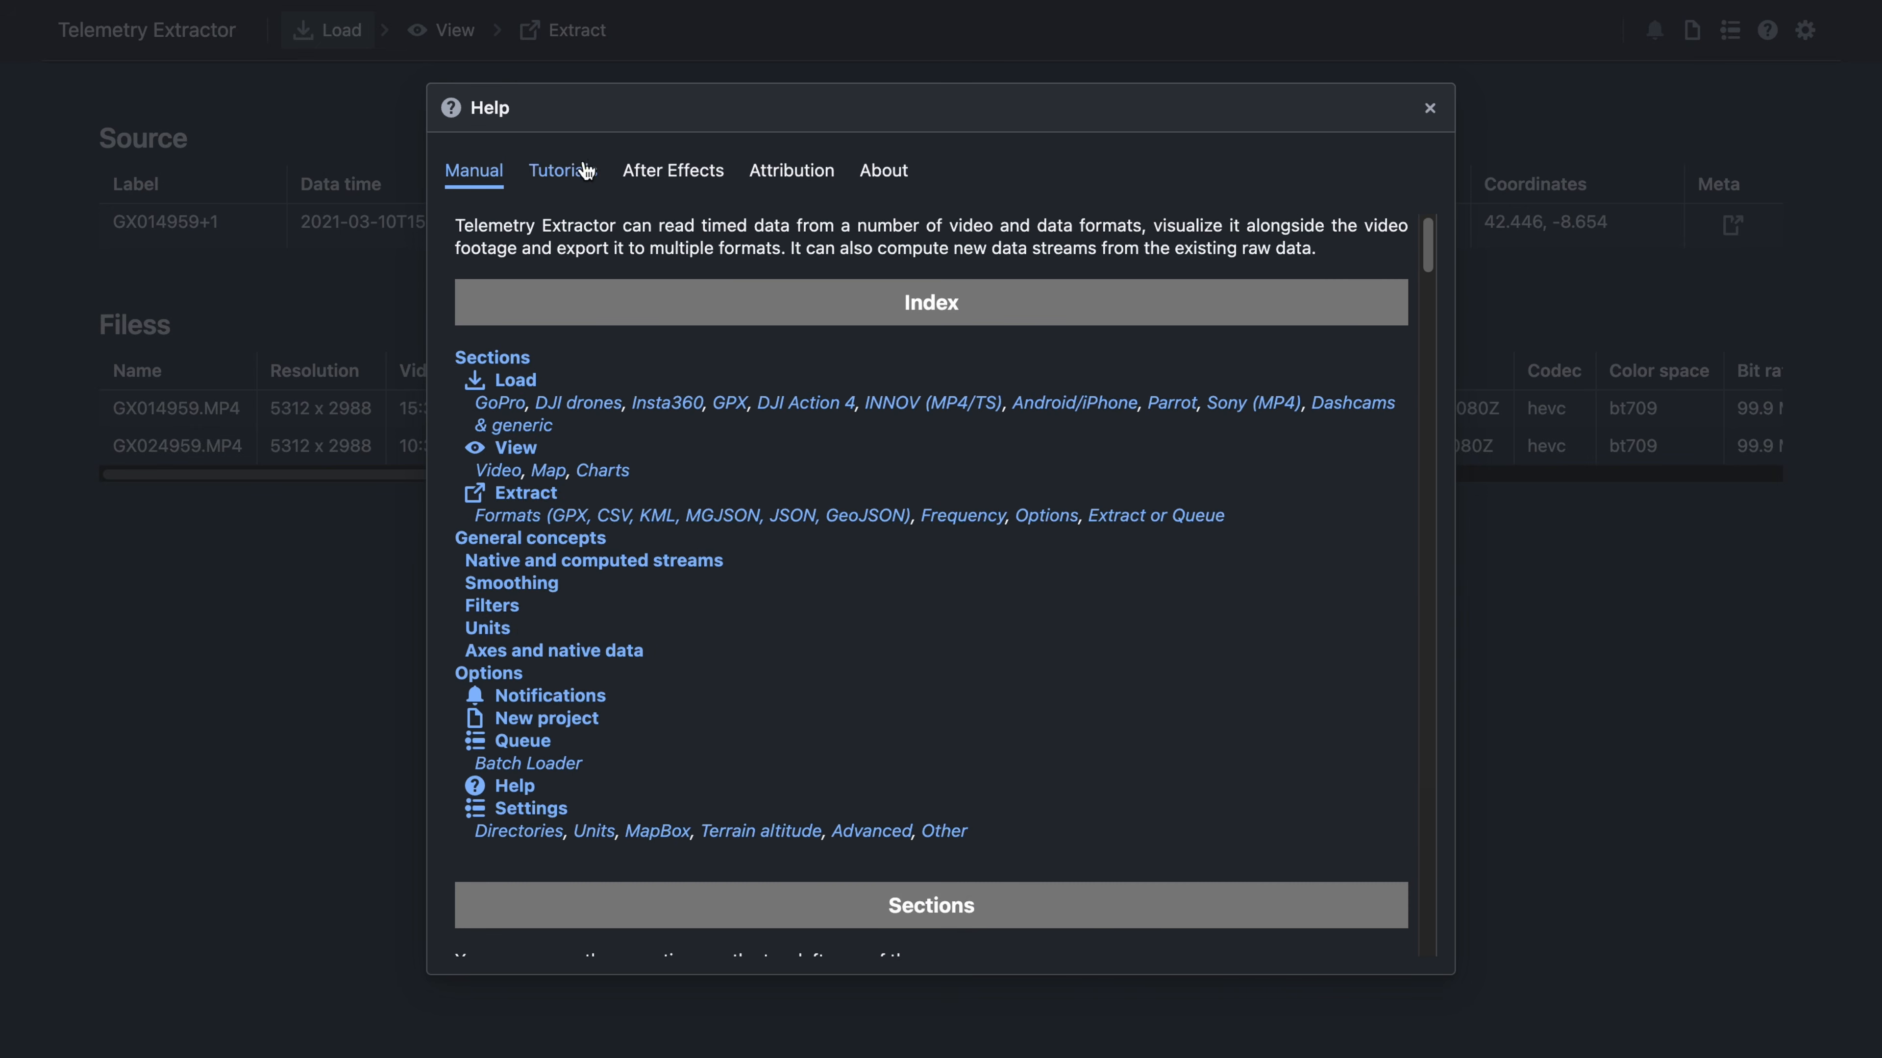
pyautogui.click(585, 170)
pyautogui.click(672, 186)
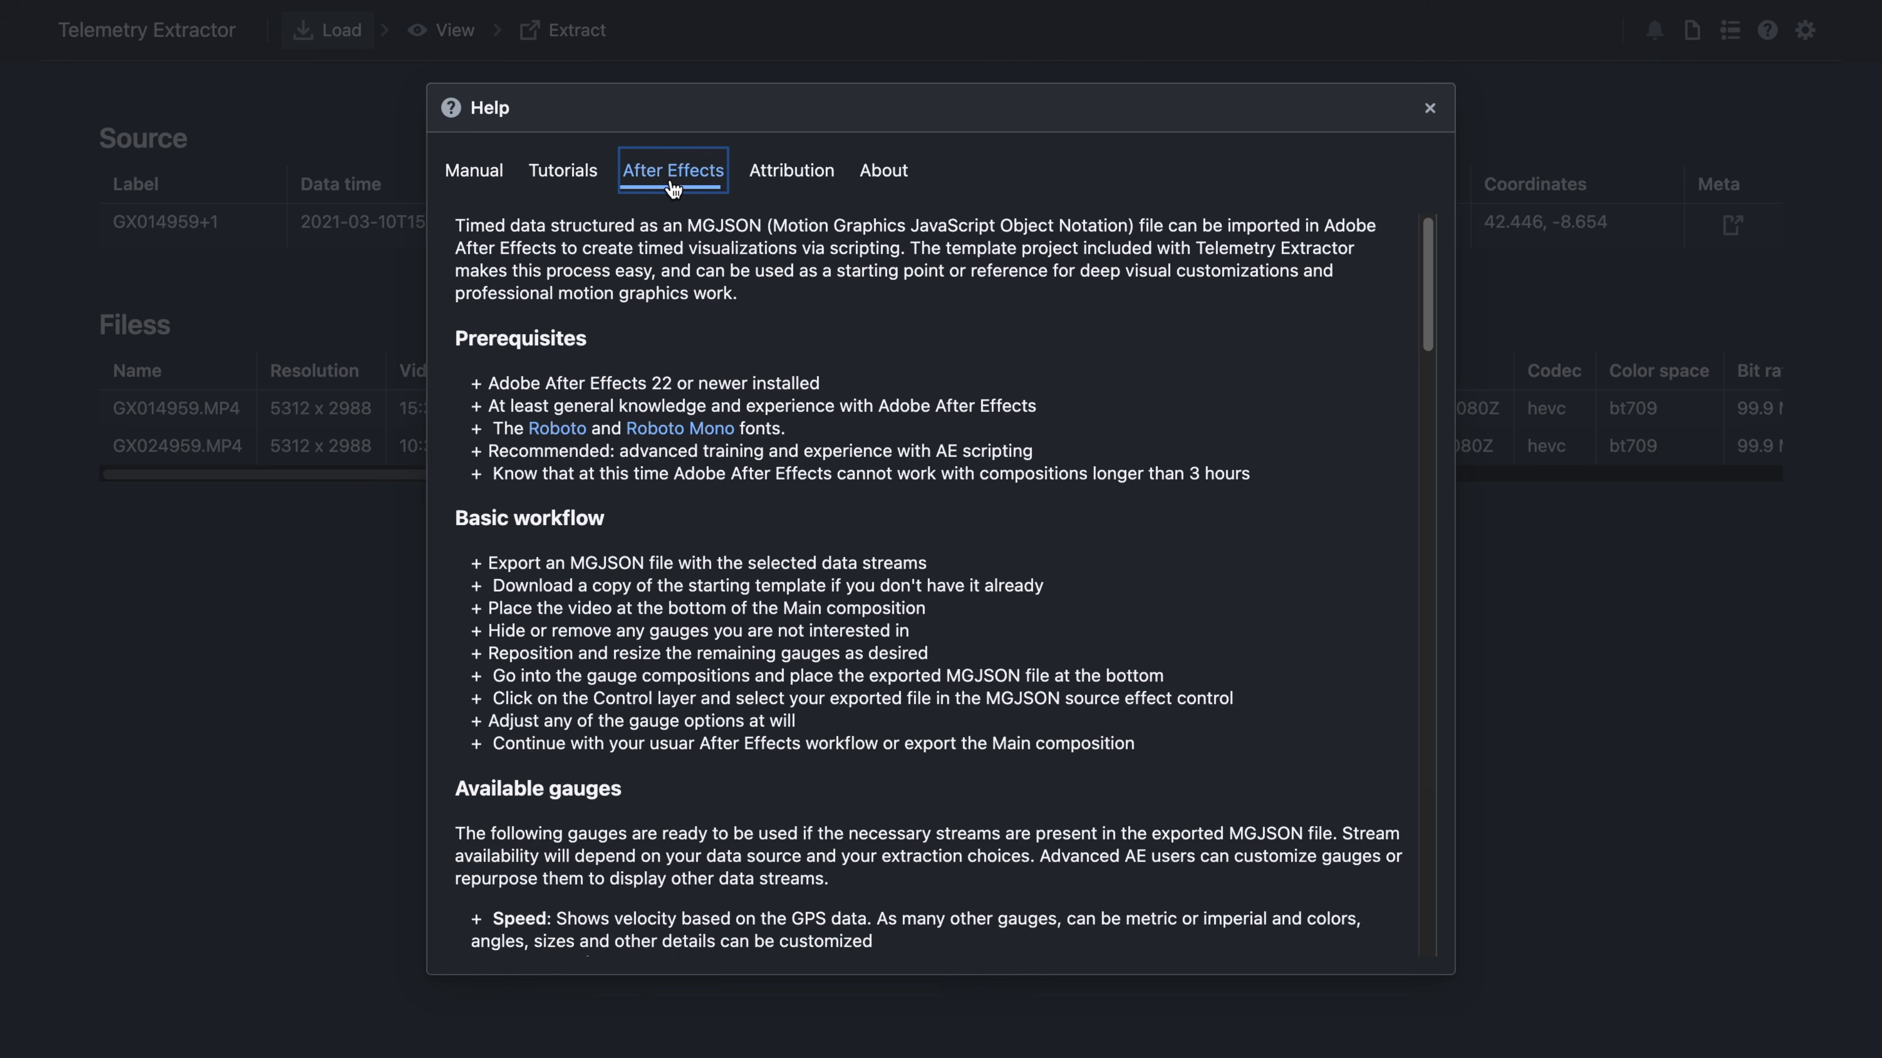
pyautogui.click(800, 184)
pyautogui.click(883, 183)
# - Close the help and confirm the extraction queue is empty
pyautogui.click(1696, 542)
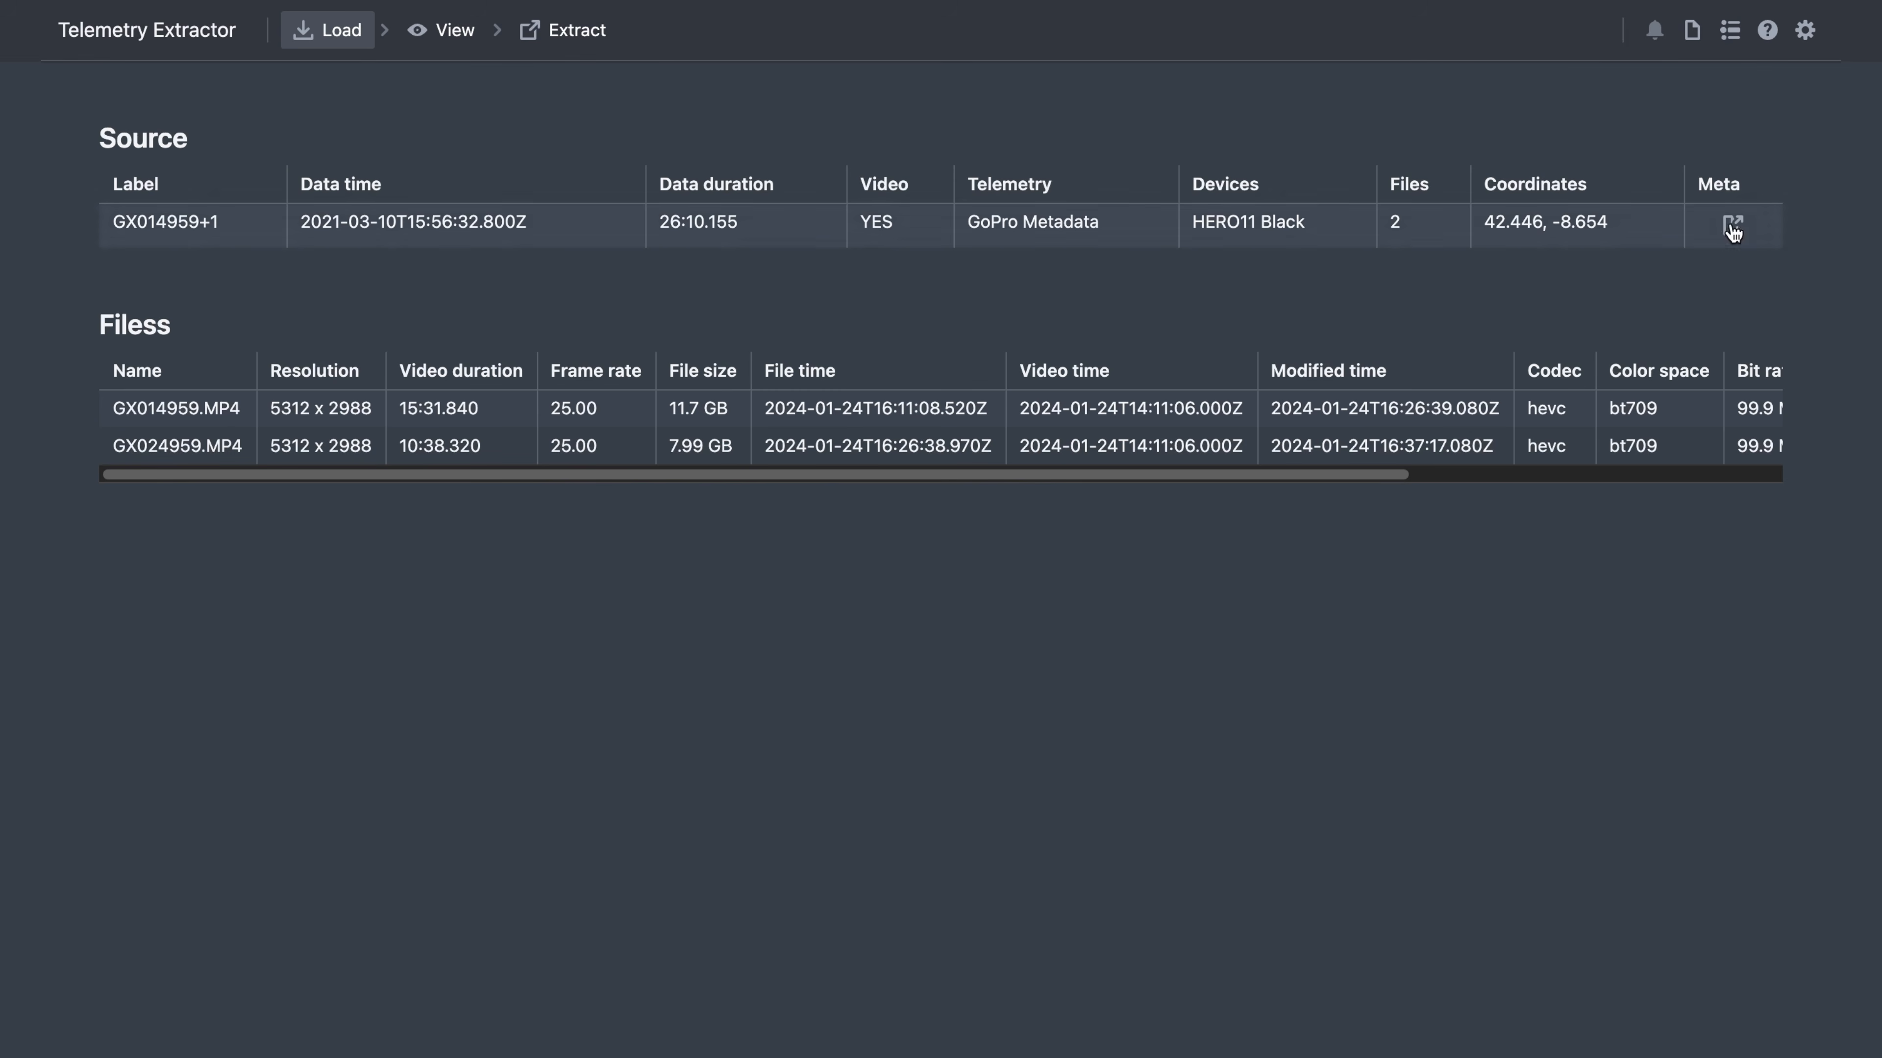
pyautogui.click(1729, 31)
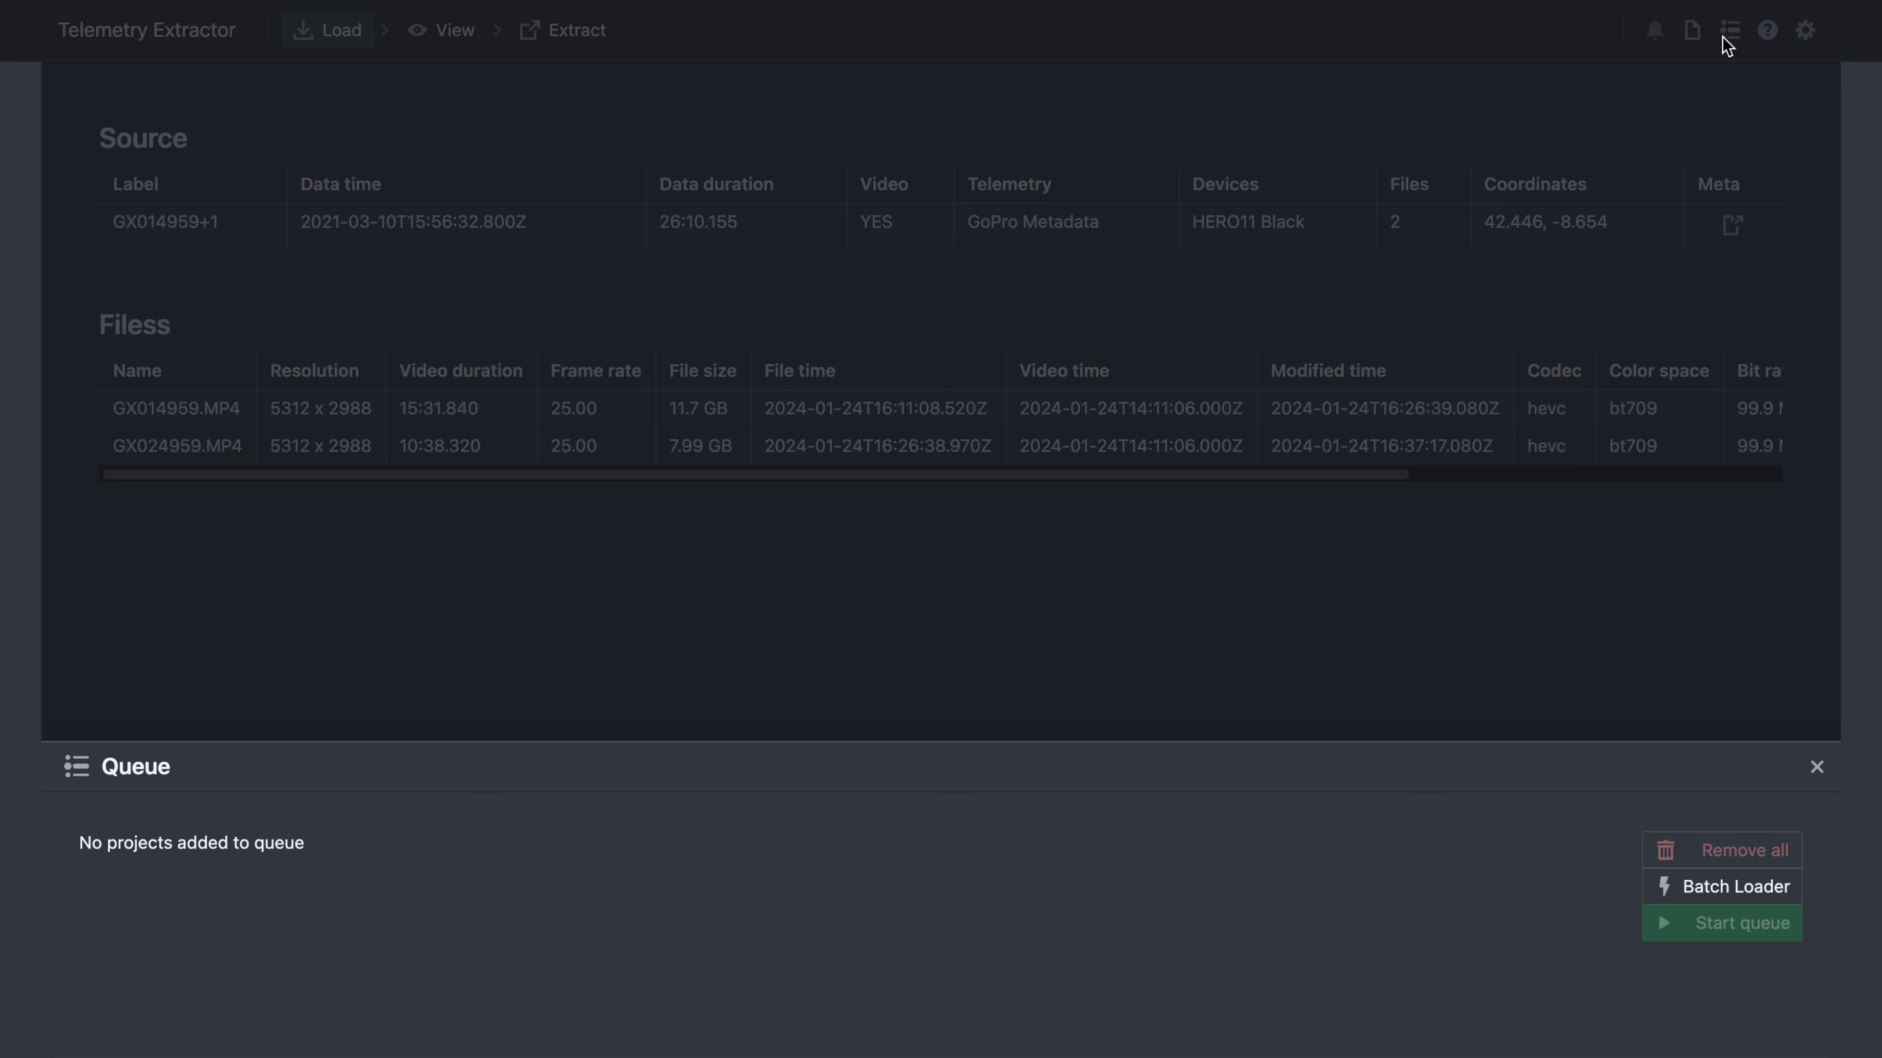
pyautogui.click(1702, 73)
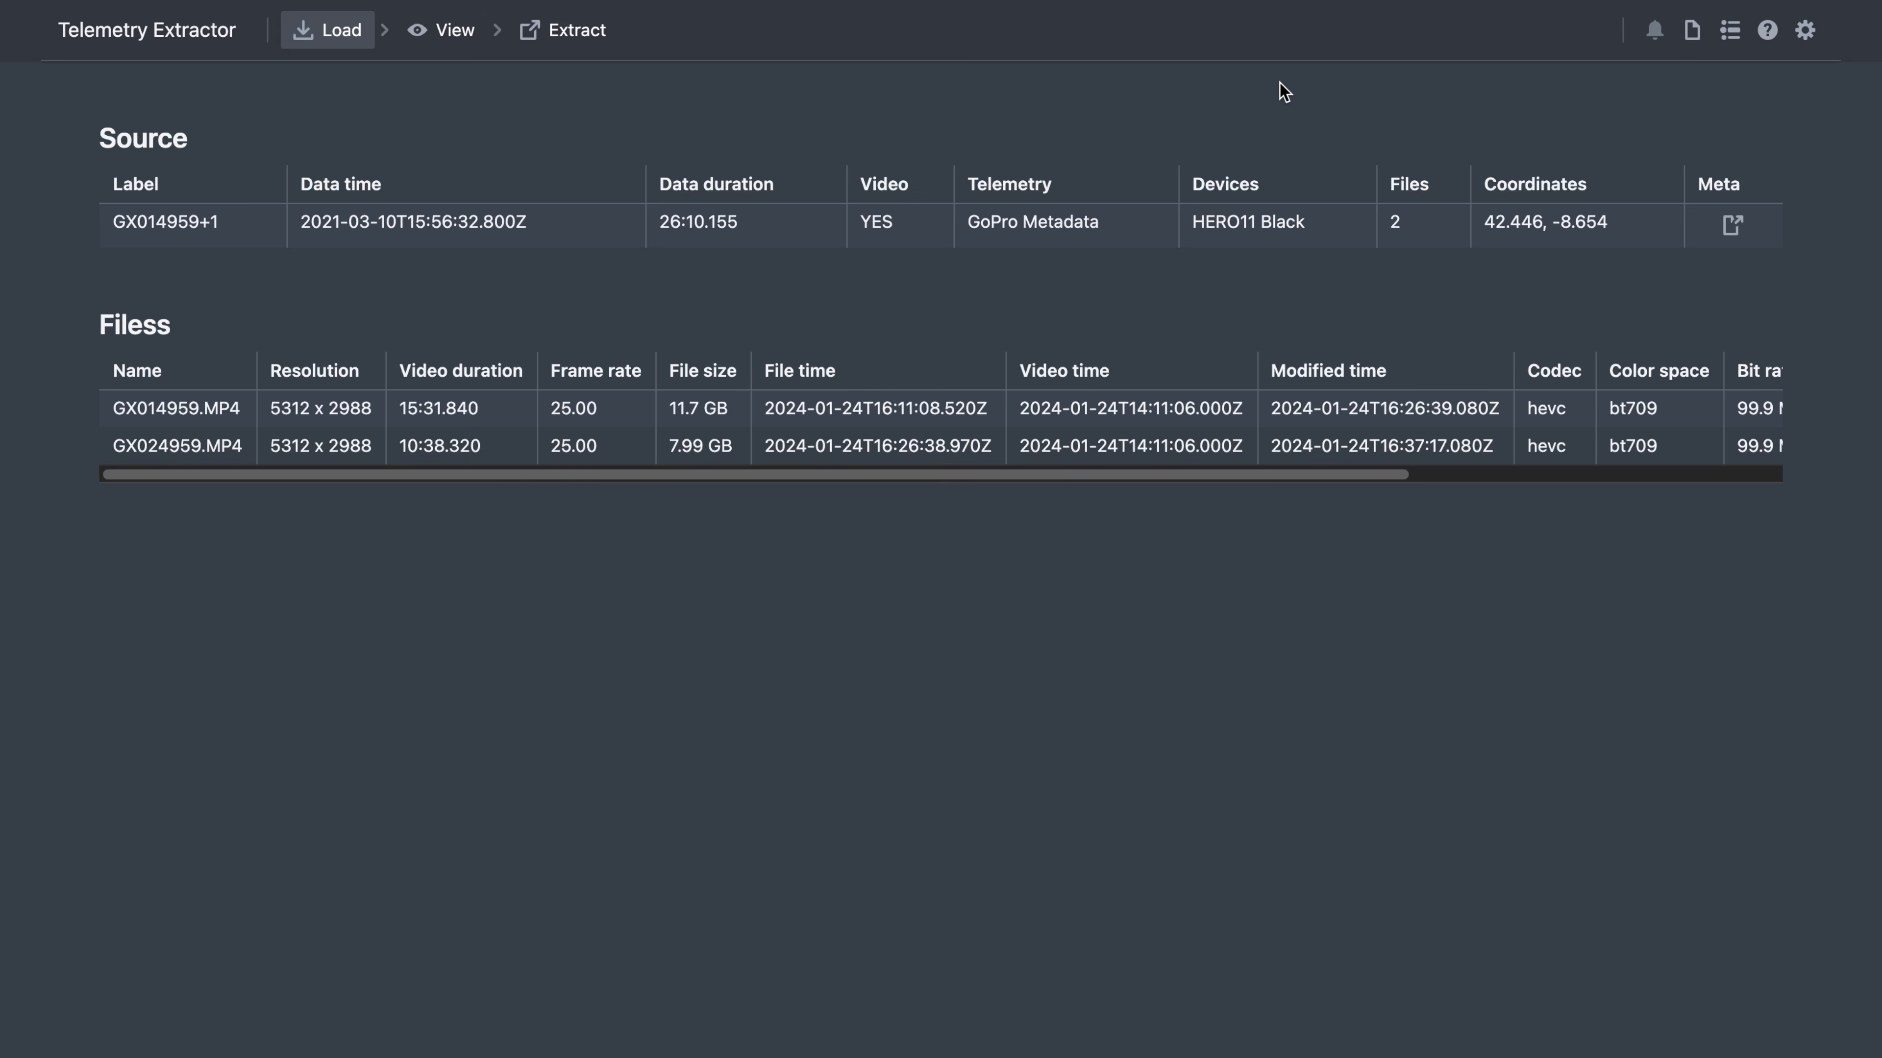
# - Open the Extract page listing GPX, CSV, KML, MGJSON, JSON and GeoJSON formats
pyautogui.click(598, 32)
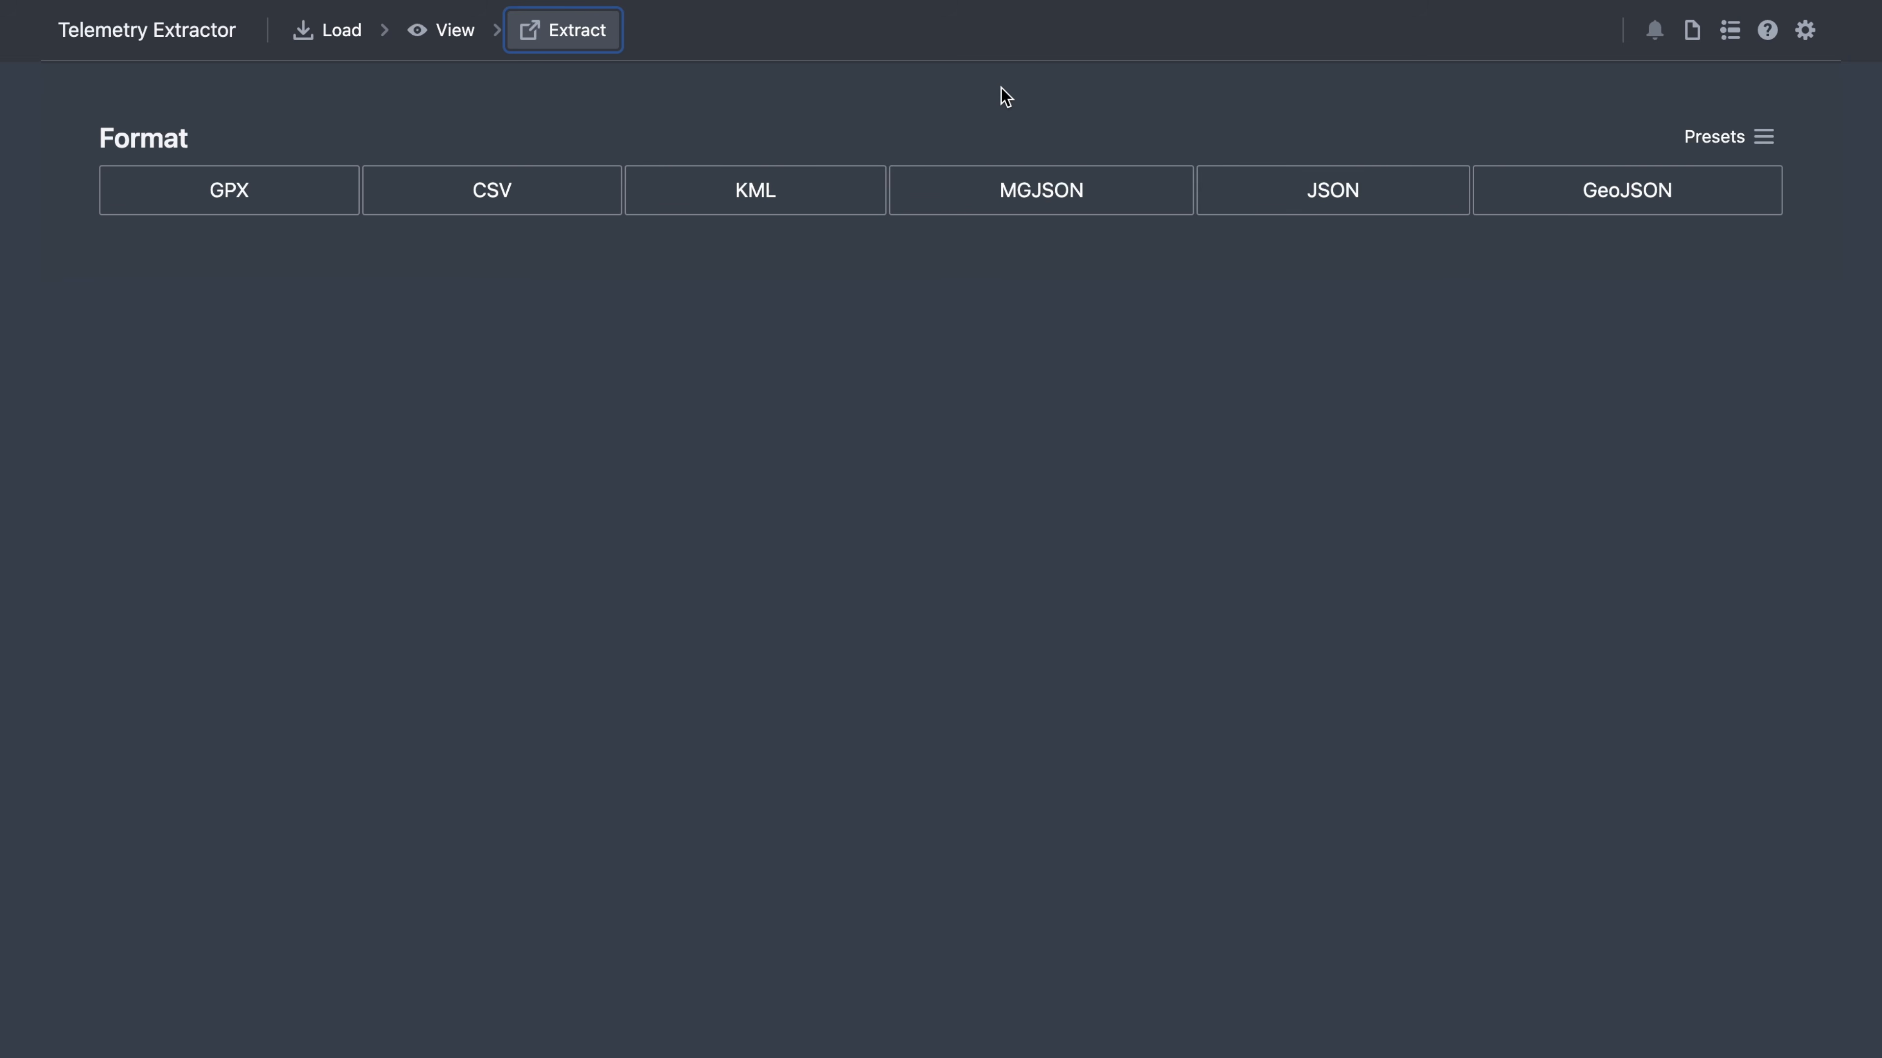
# - Choose MGJSON output with the default GPS, accelerometer, pitch and roll streams, then advance to Frequency and Options
pyautogui.click(1065, 194)
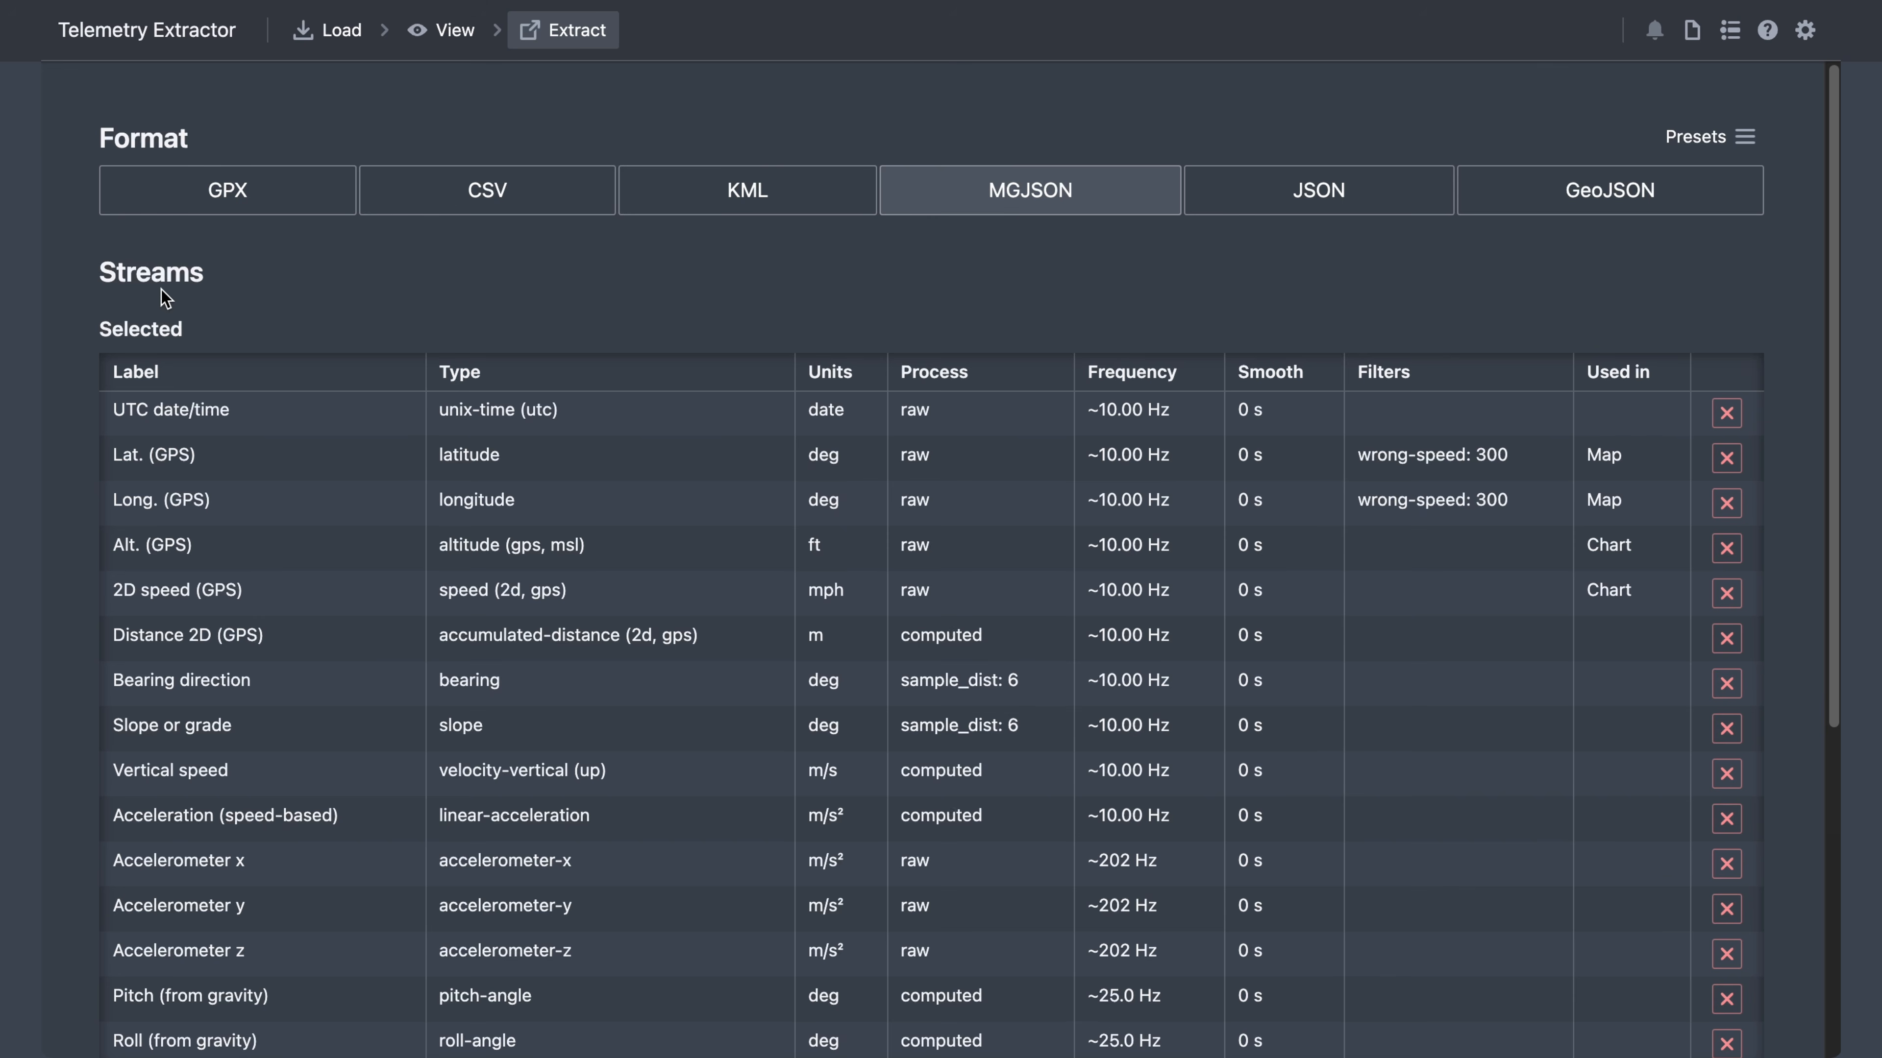
pyautogui.scroll(-4, 84, 315)
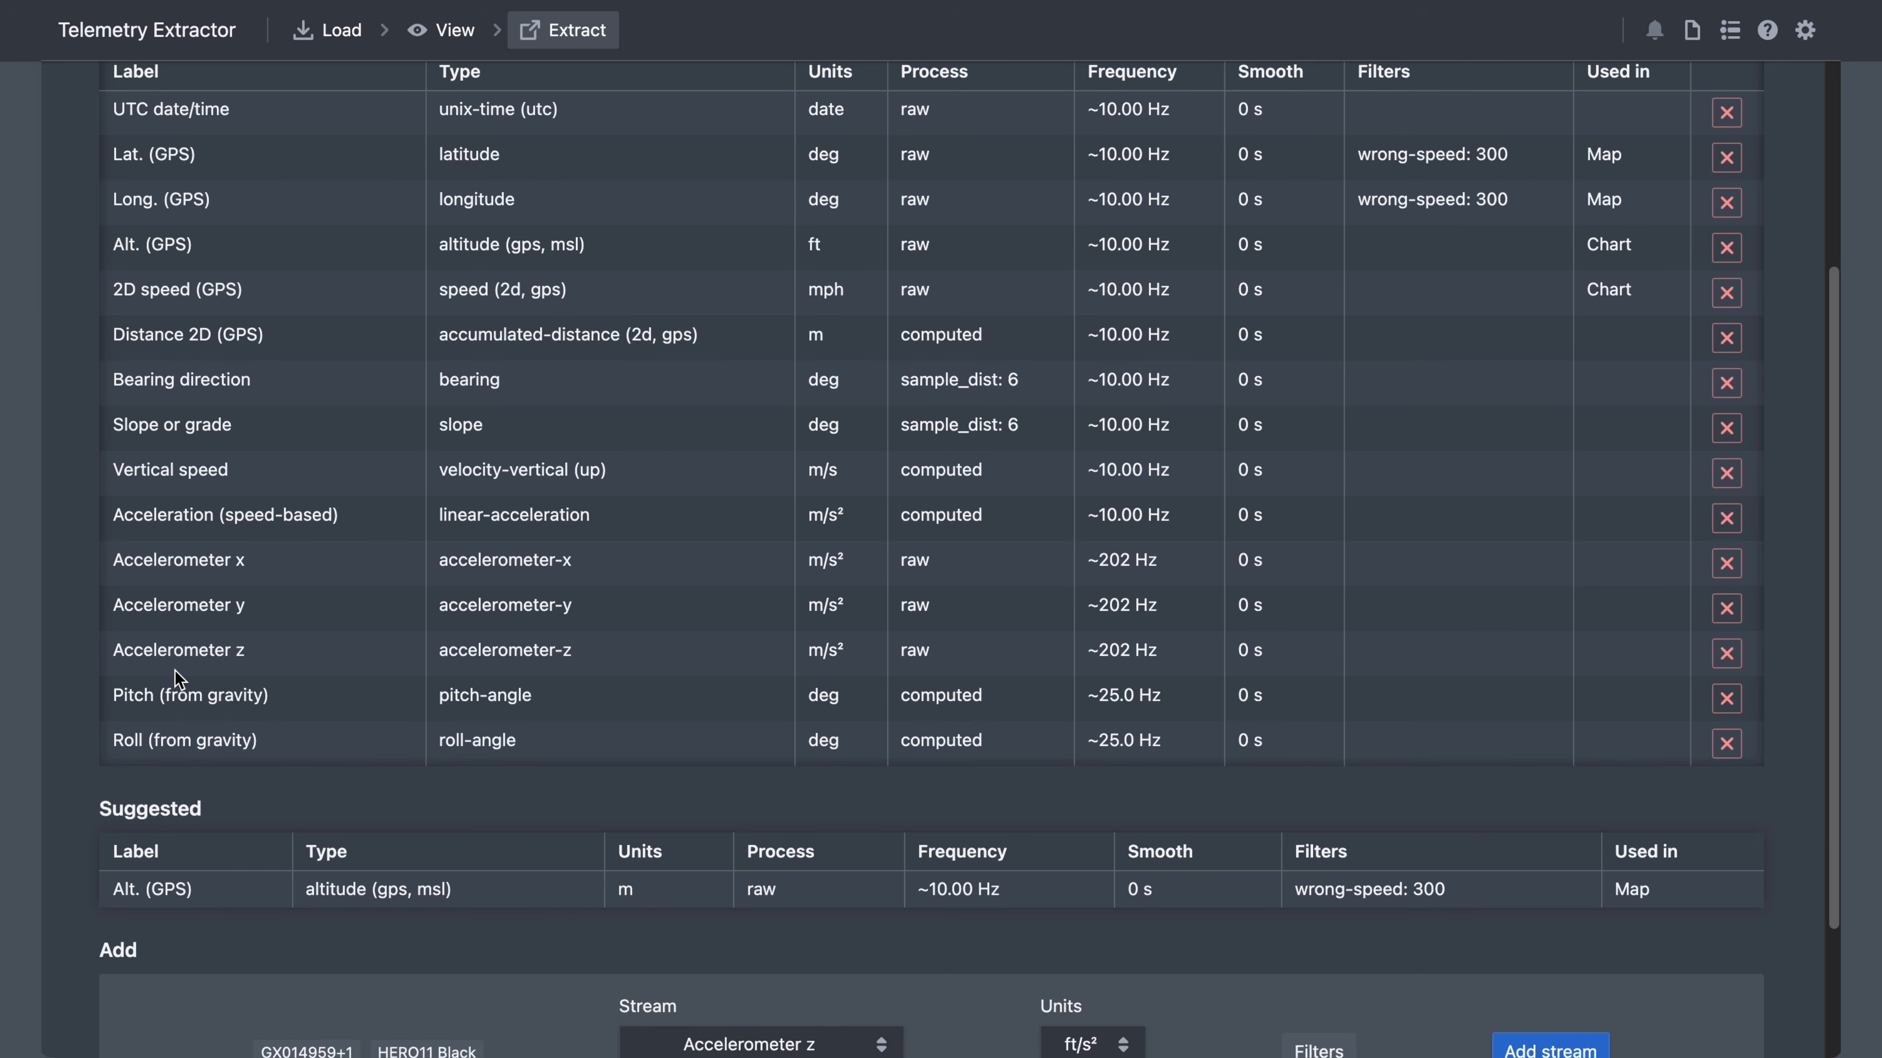
pyautogui.scroll(2, 790, 277)
pyautogui.scroll(-2, 988, 269)
pyautogui.scroll(-3, 365, 899)
pyautogui.click(843, 869)
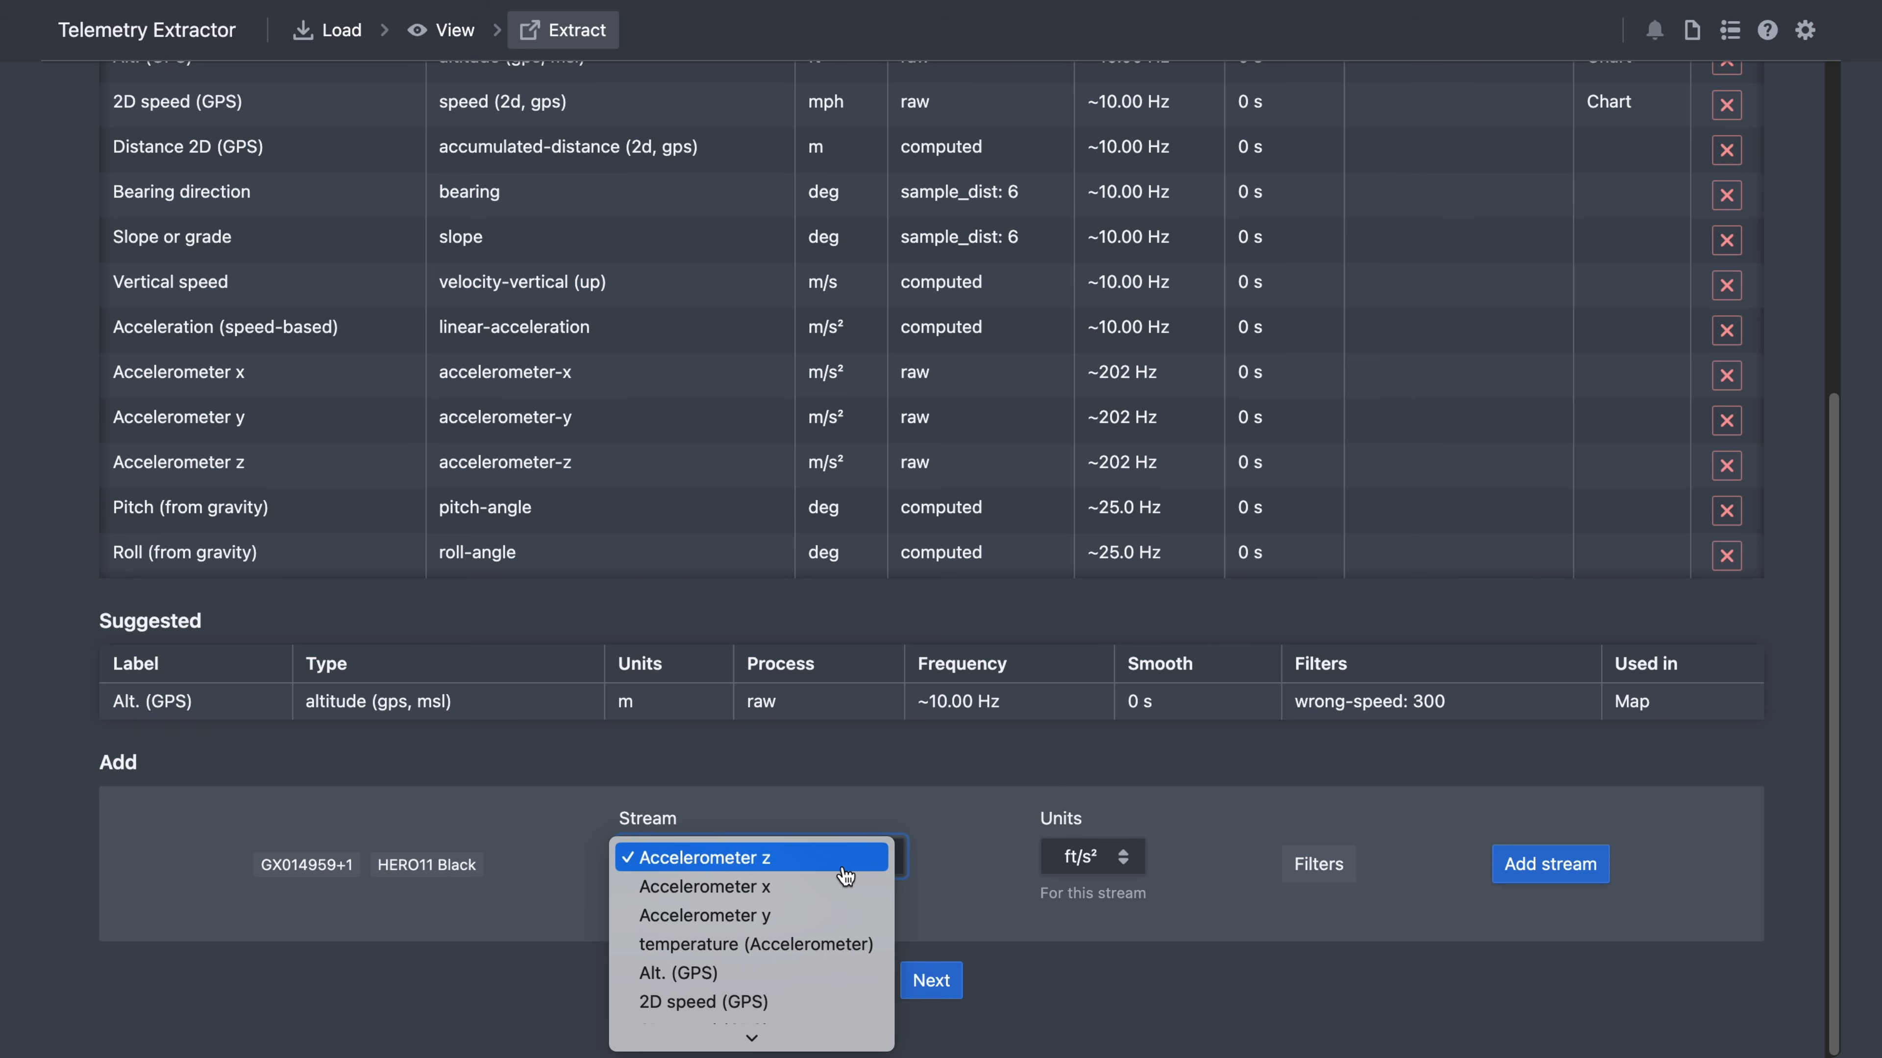
pyautogui.click(494, 852)
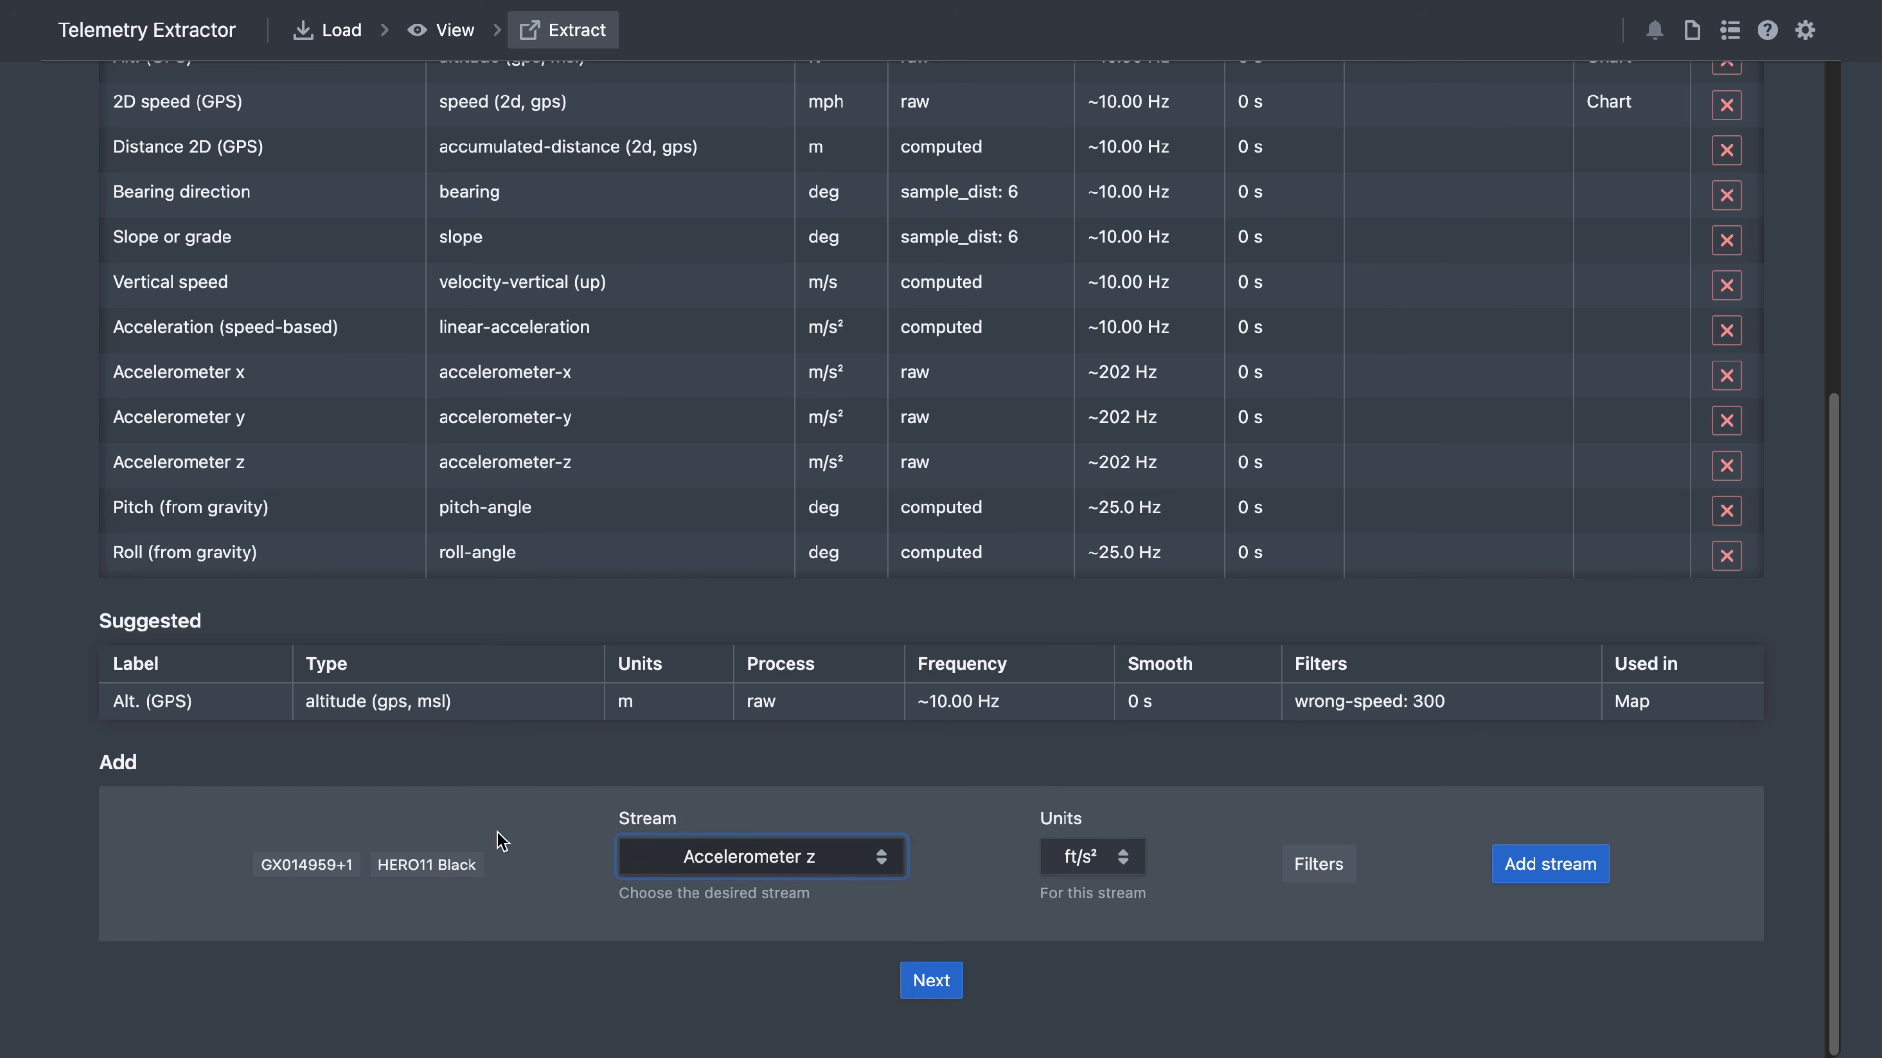
pyautogui.click(956, 980)
pyautogui.scroll(2, 852, 956)
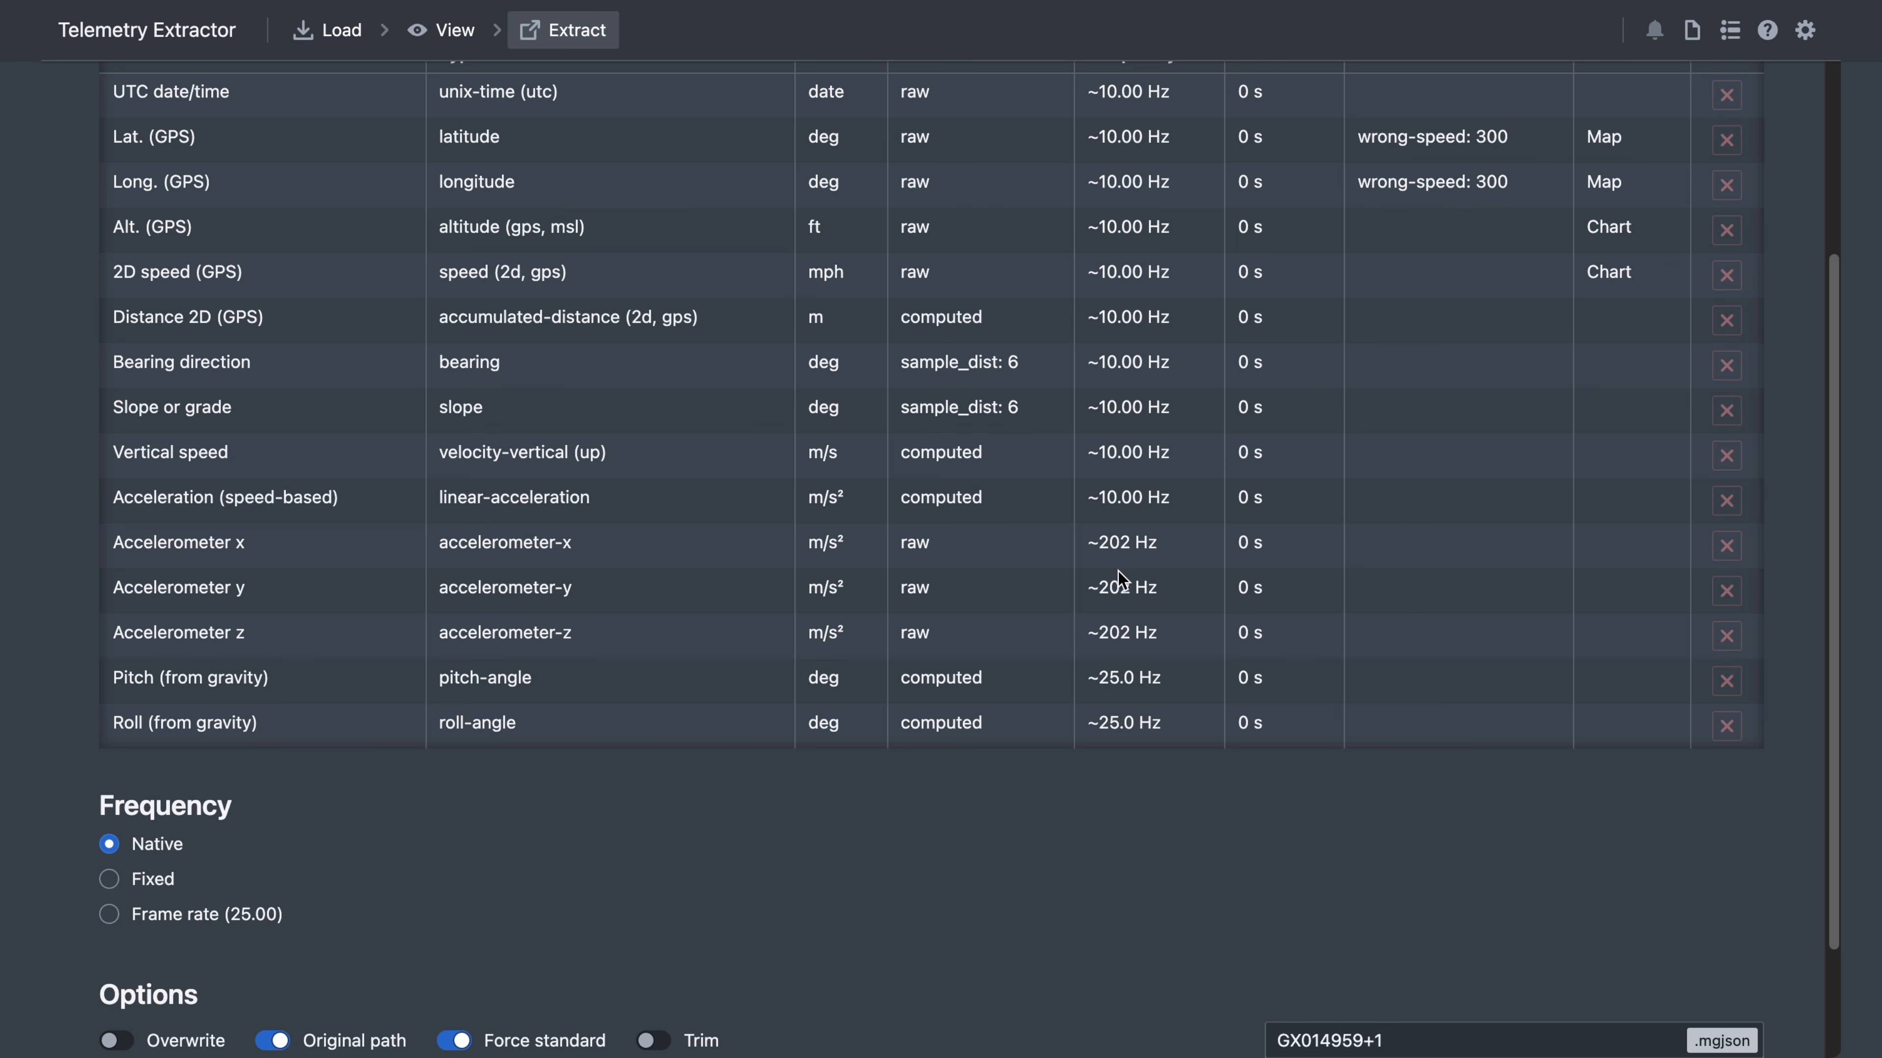
pyautogui.scroll(-3, 1105, 878)
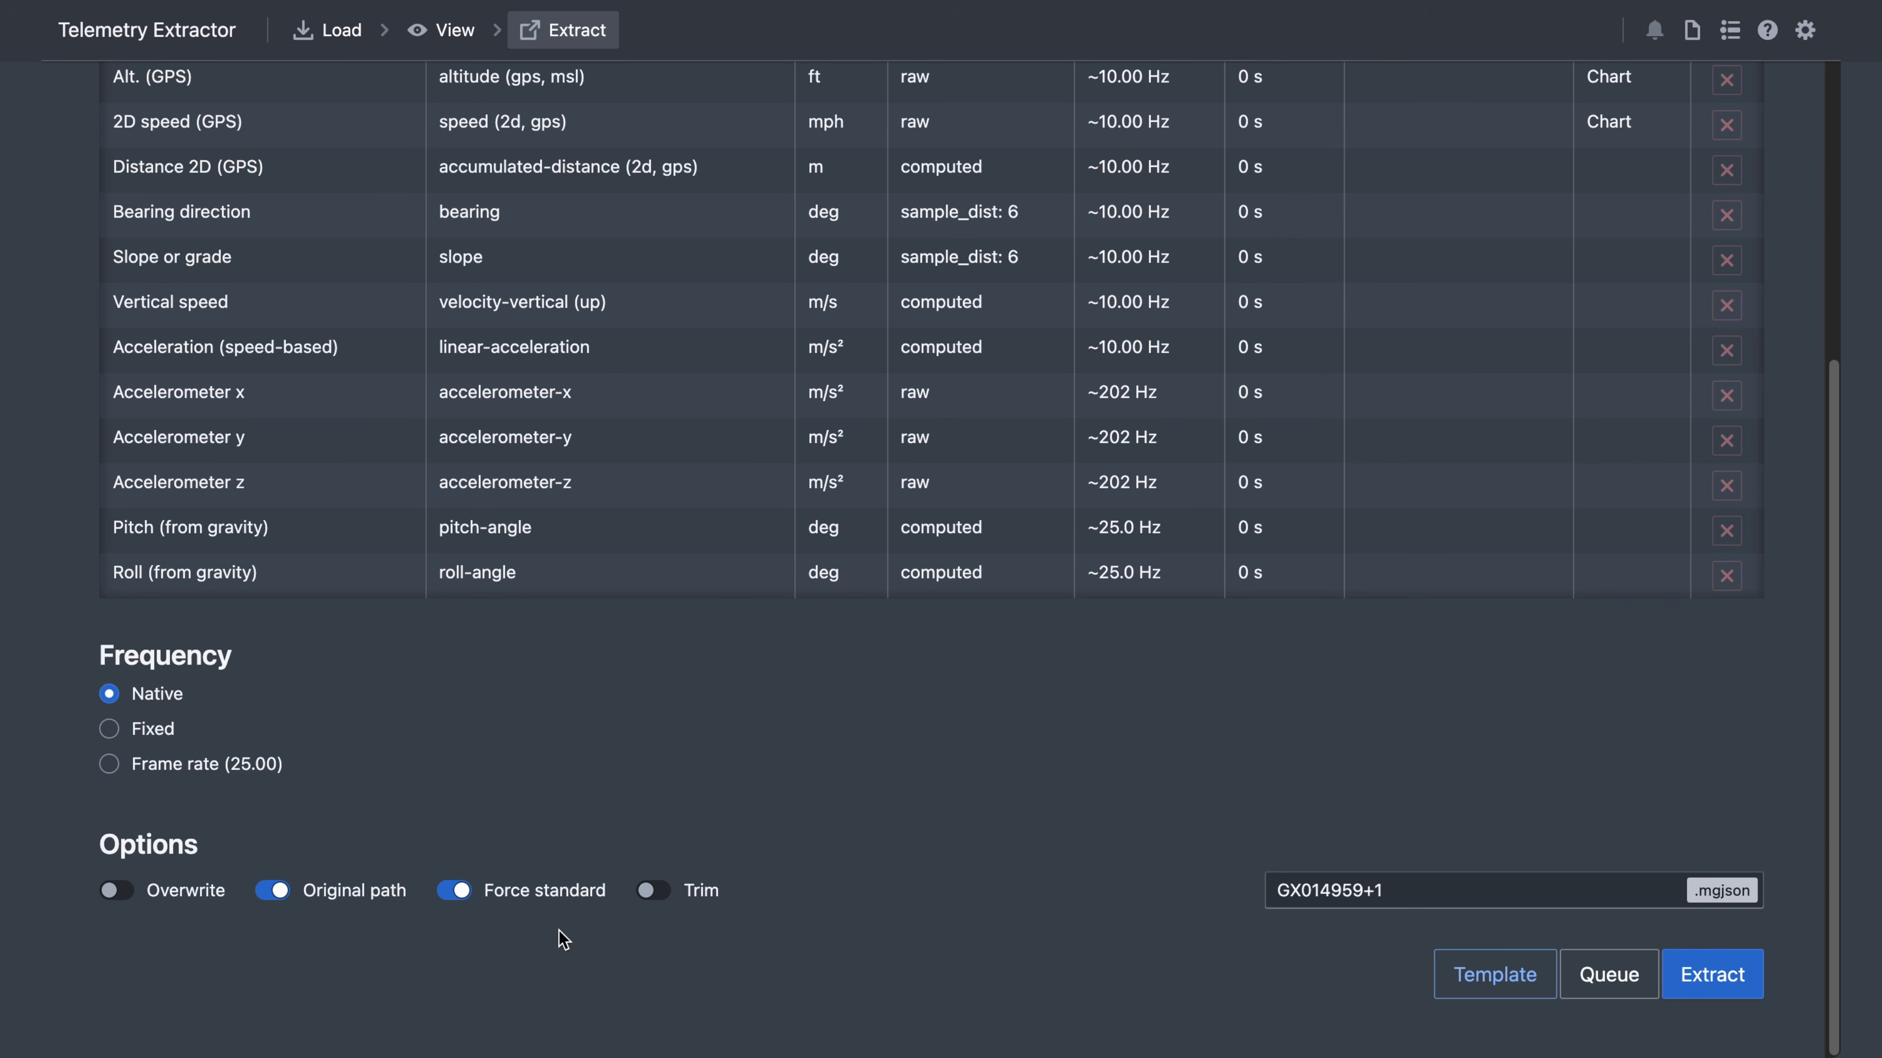
# - Export the telemetry to GX014959+1.mgjson and reveal the file in its folder
pyautogui.click(1703, 976)
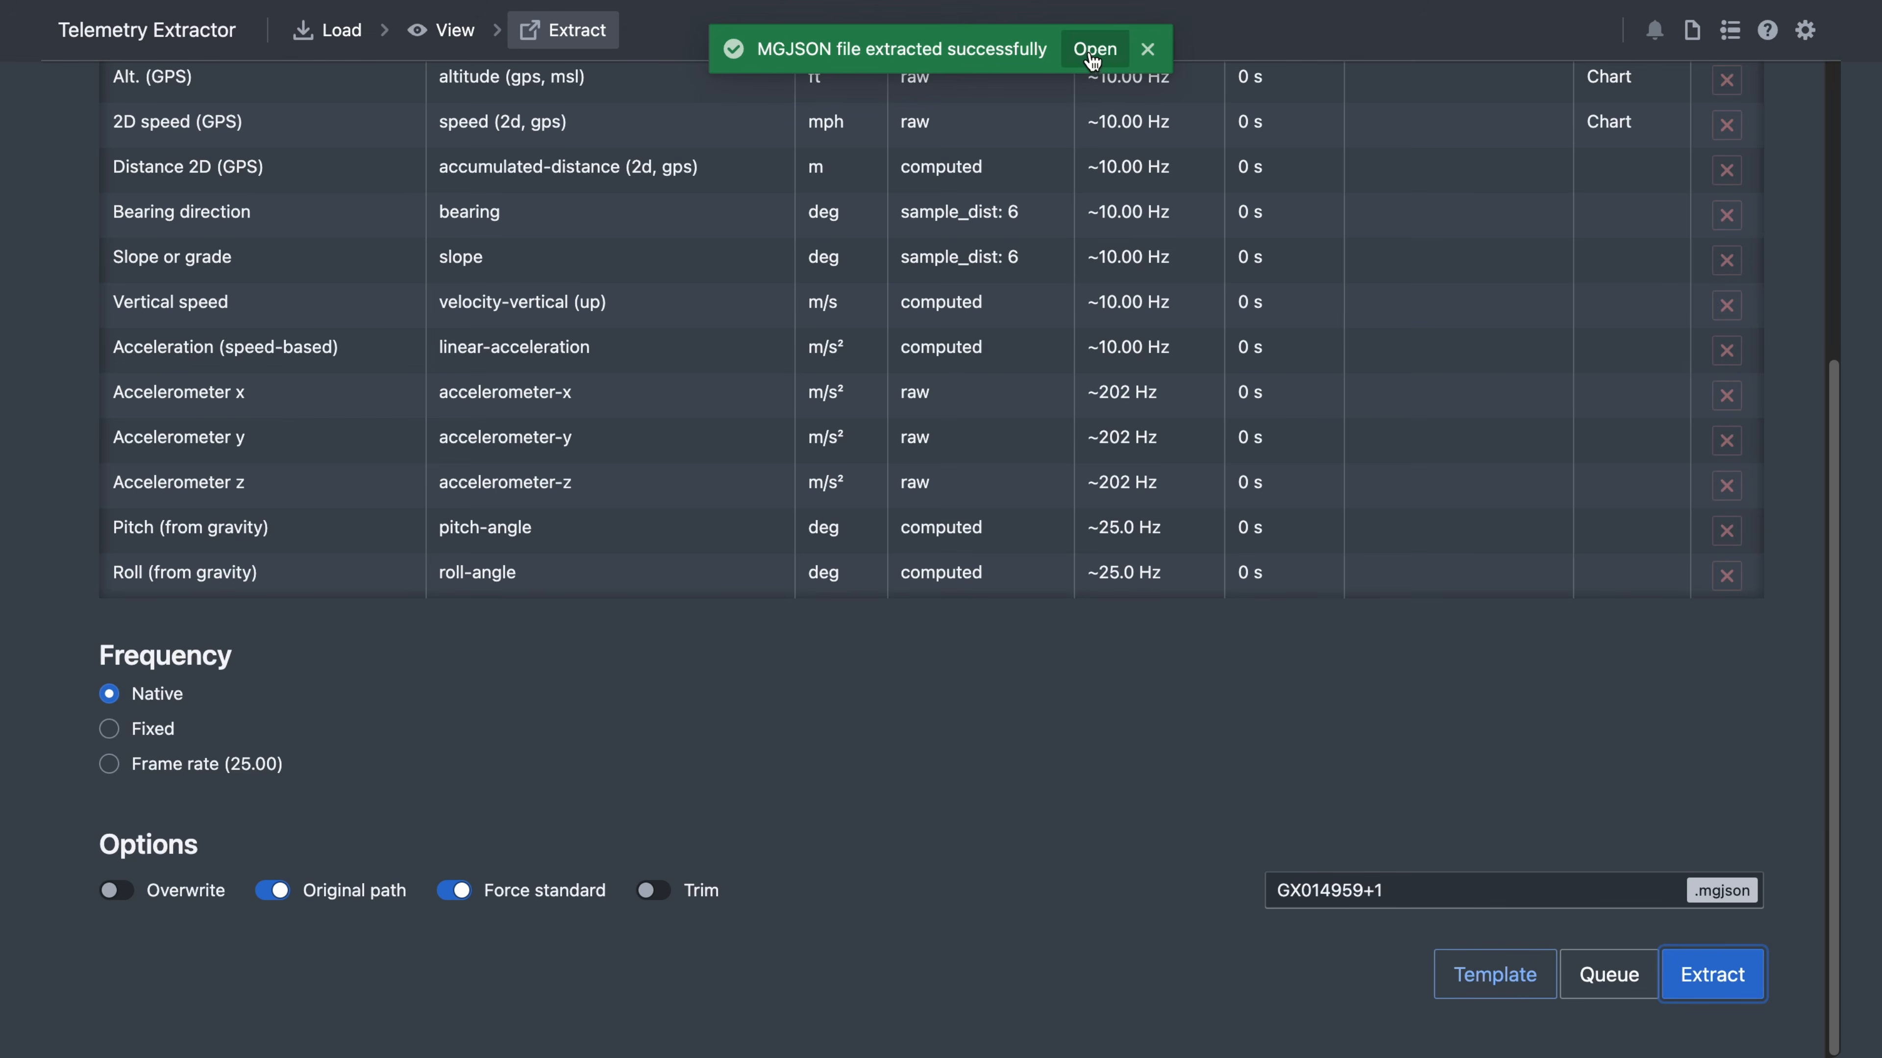
pyautogui.click(1093, 52)
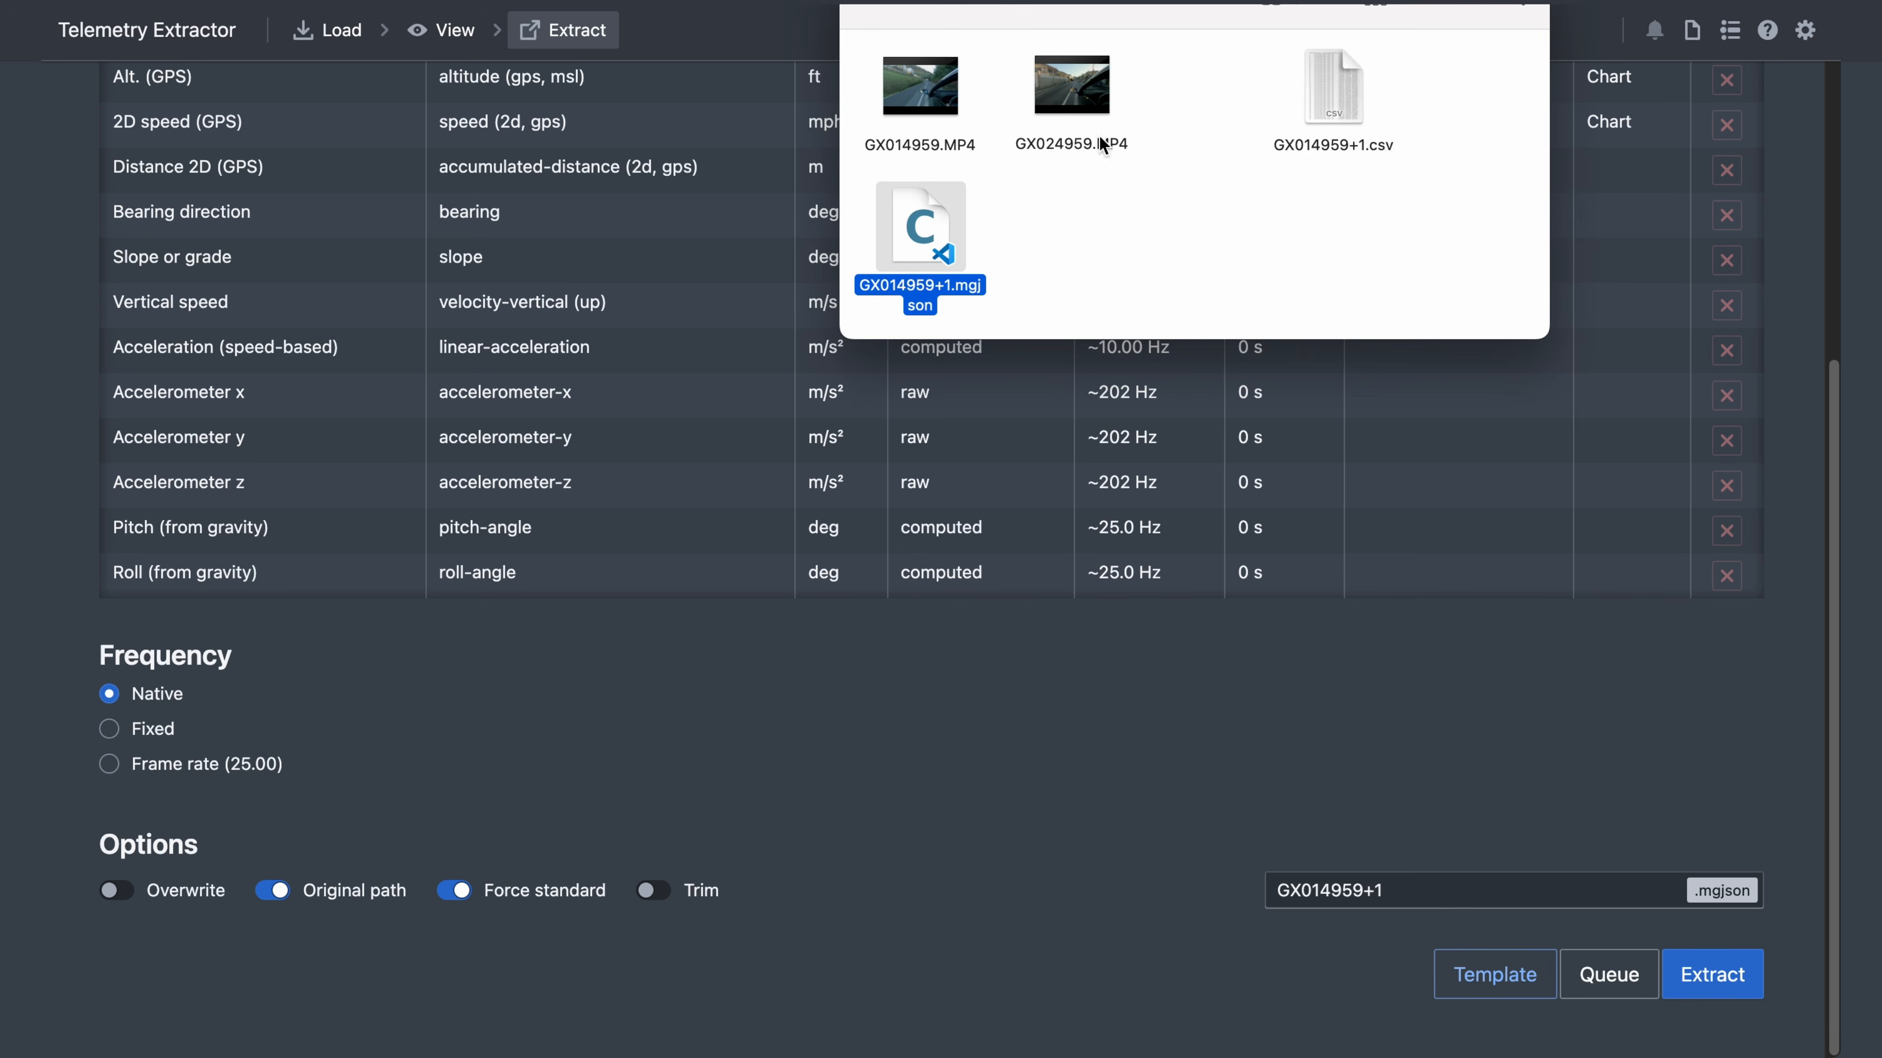
pyautogui.click(753, 3)
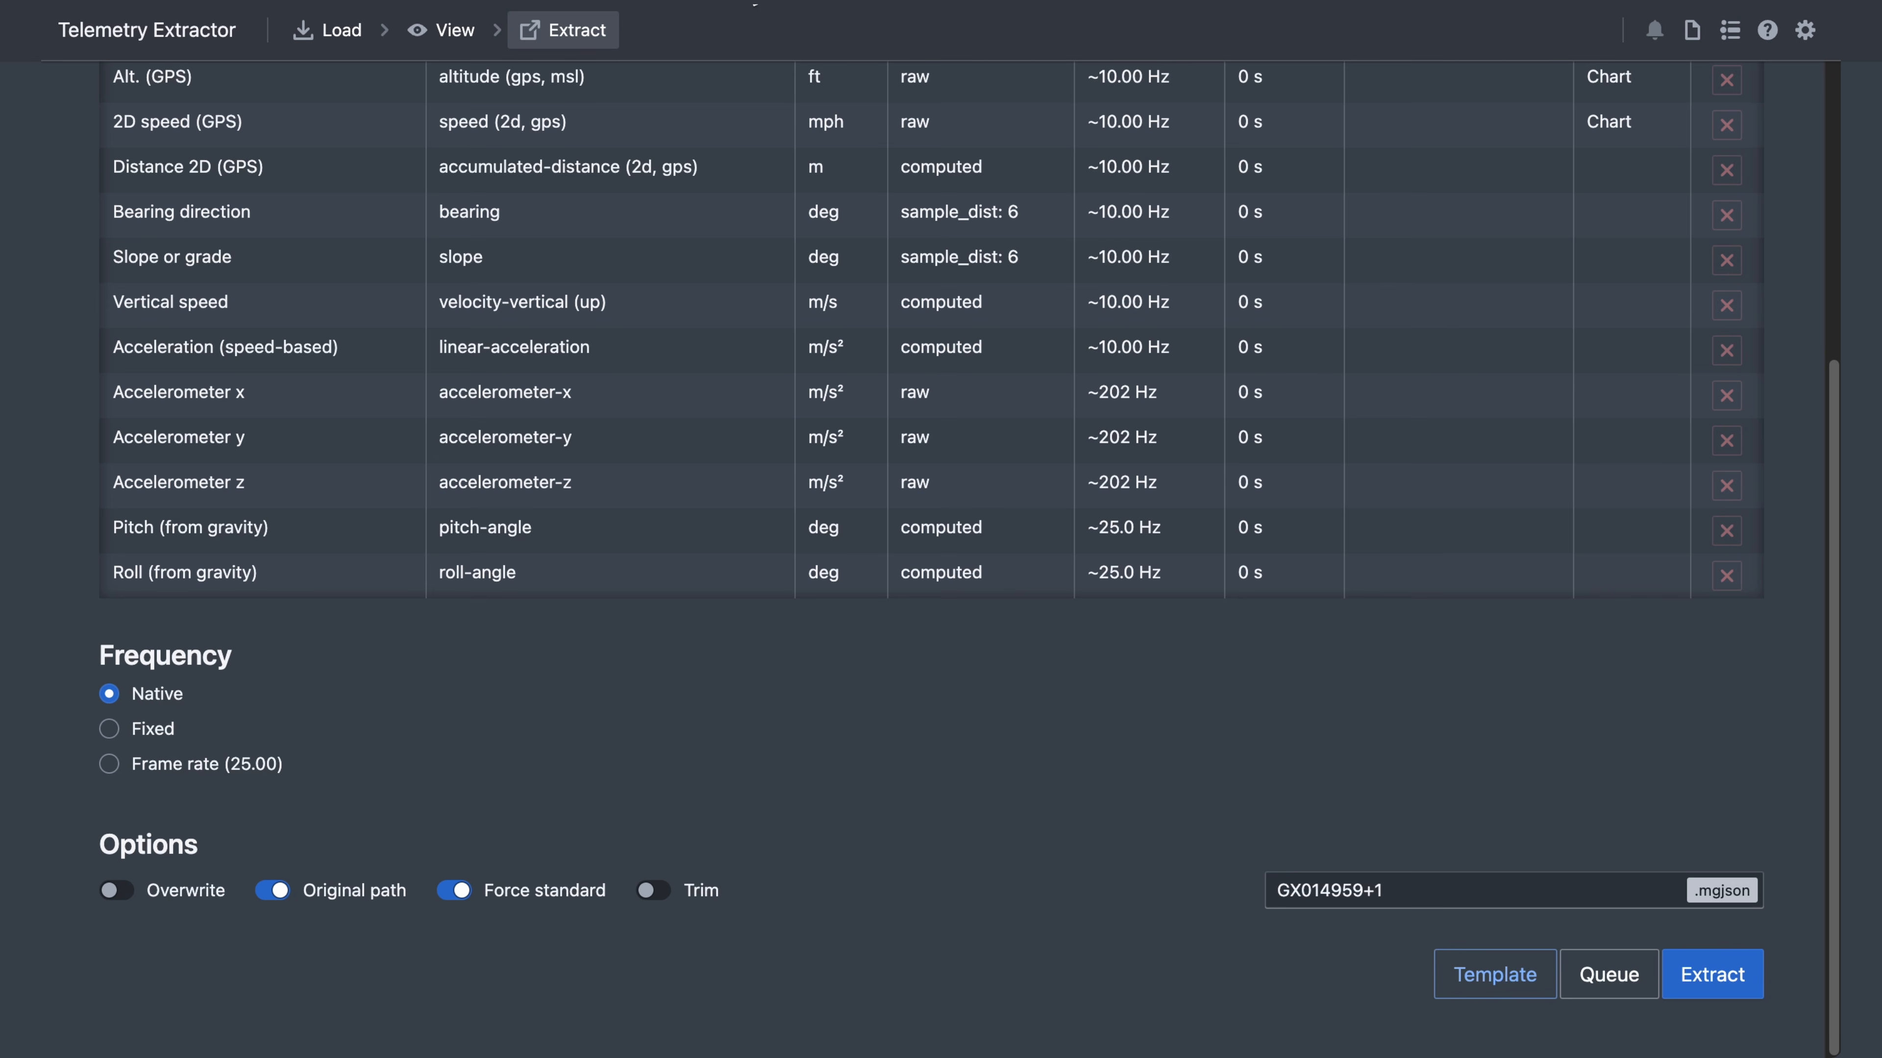
# - Copy template.zip into the GoPro folder, unzip it and open template.aep in After Effects
pyautogui.click(1504, 979)
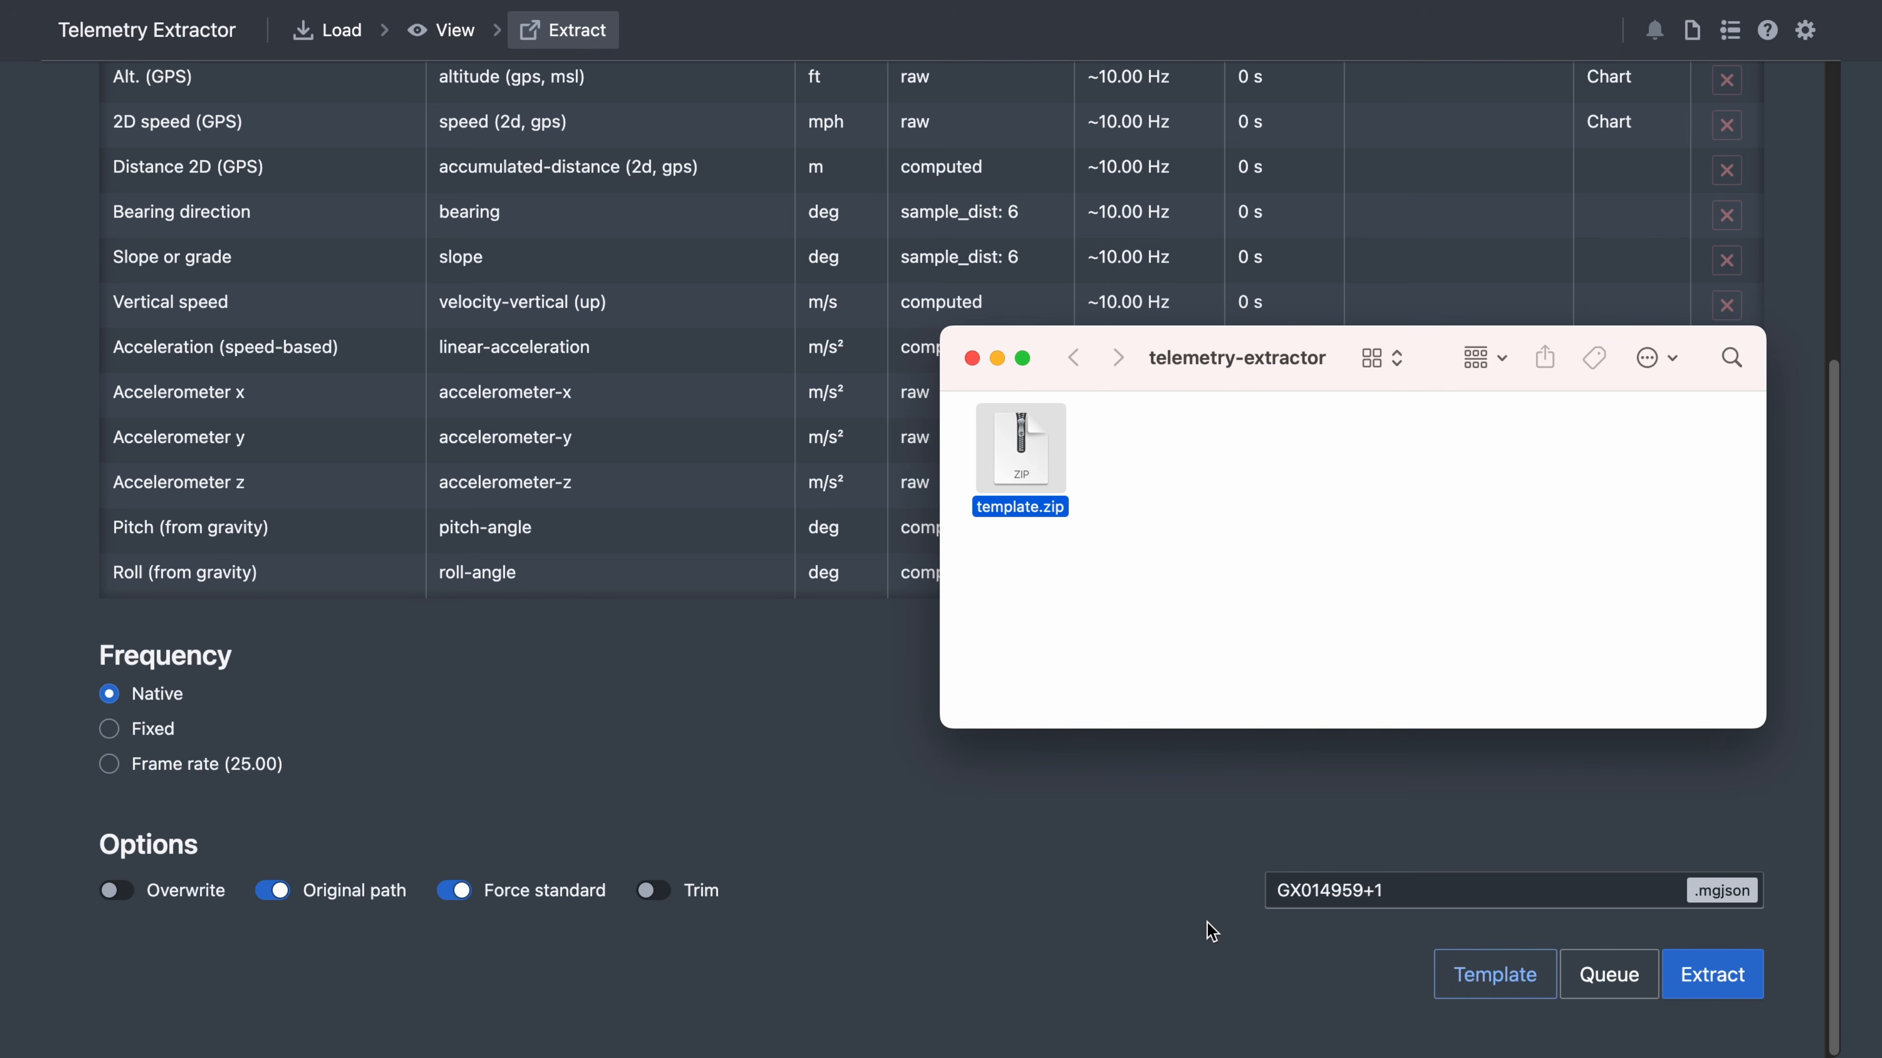
pyautogui.moveTo(1000, 436); pyautogui.dragTo(1089, 222)
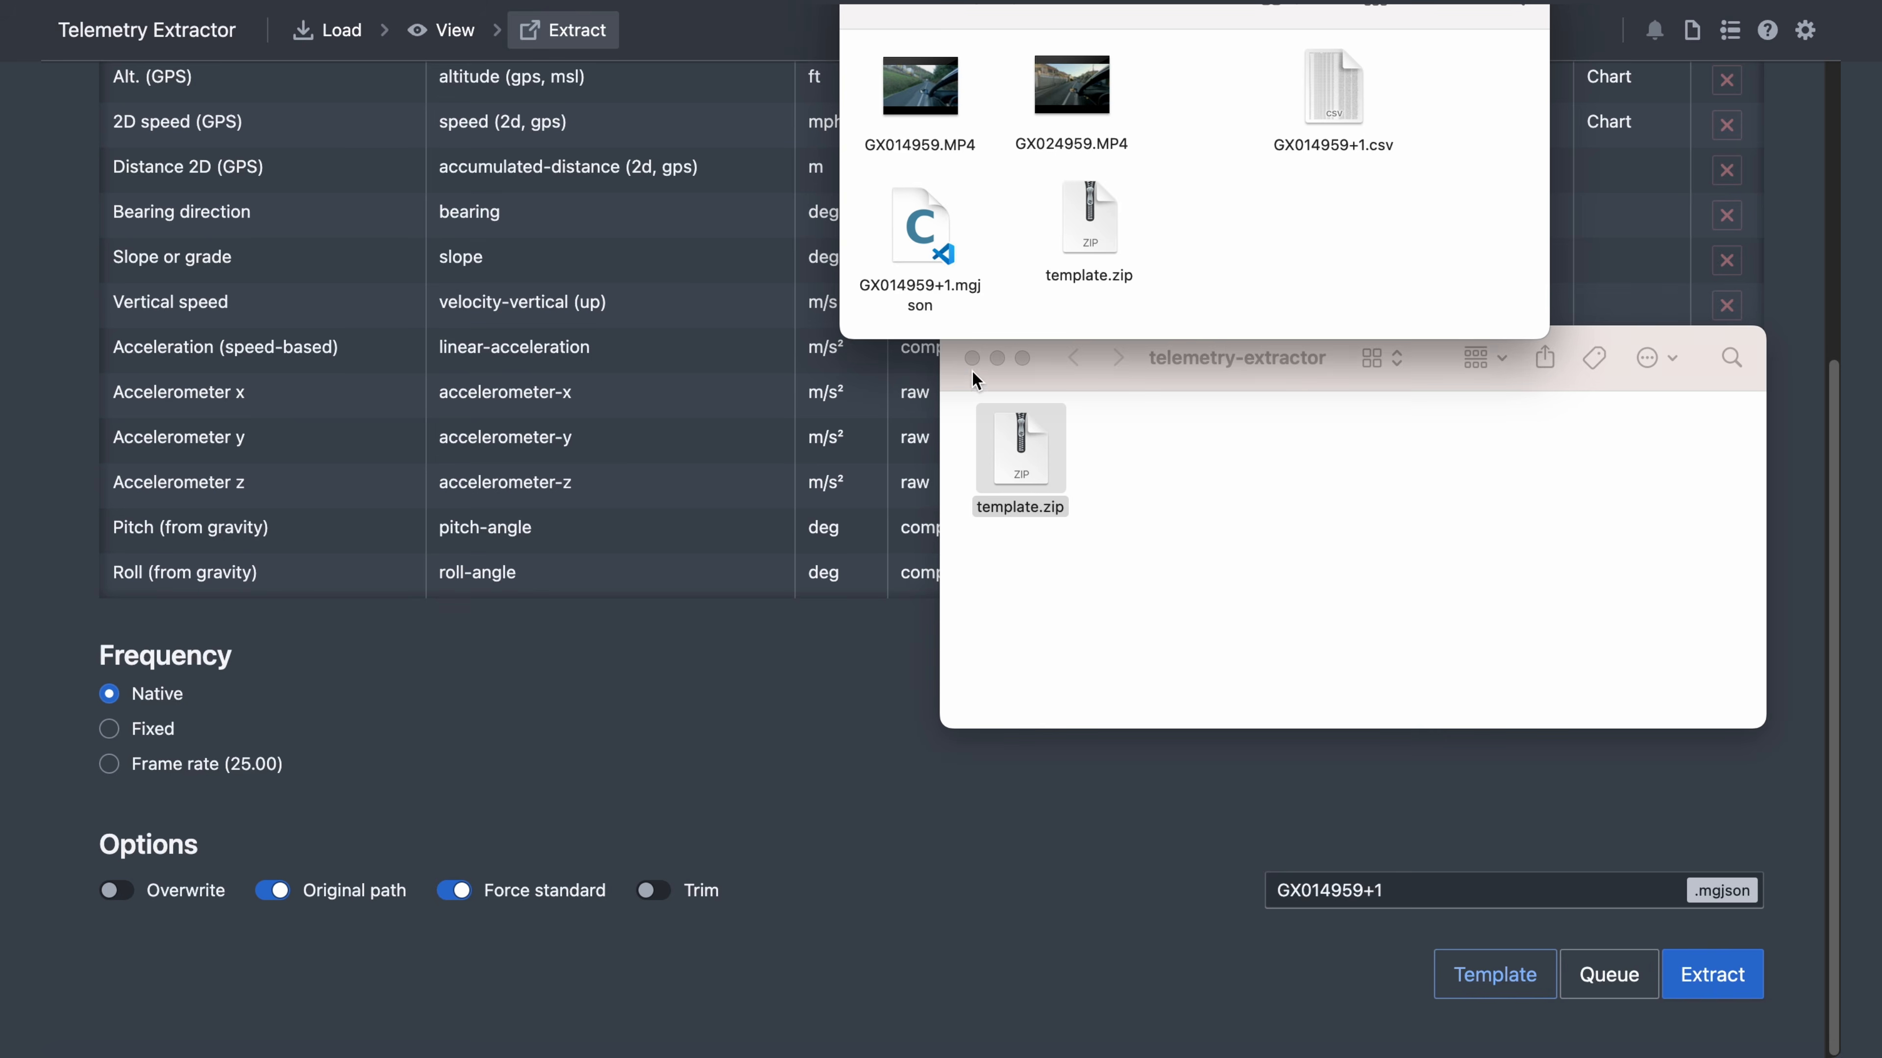
pyautogui.click(971, 358)
pyautogui.moveTo(1081, 16); pyautogui.dragTo(923, 244)
pyautogui.doubleClick(827, 478)
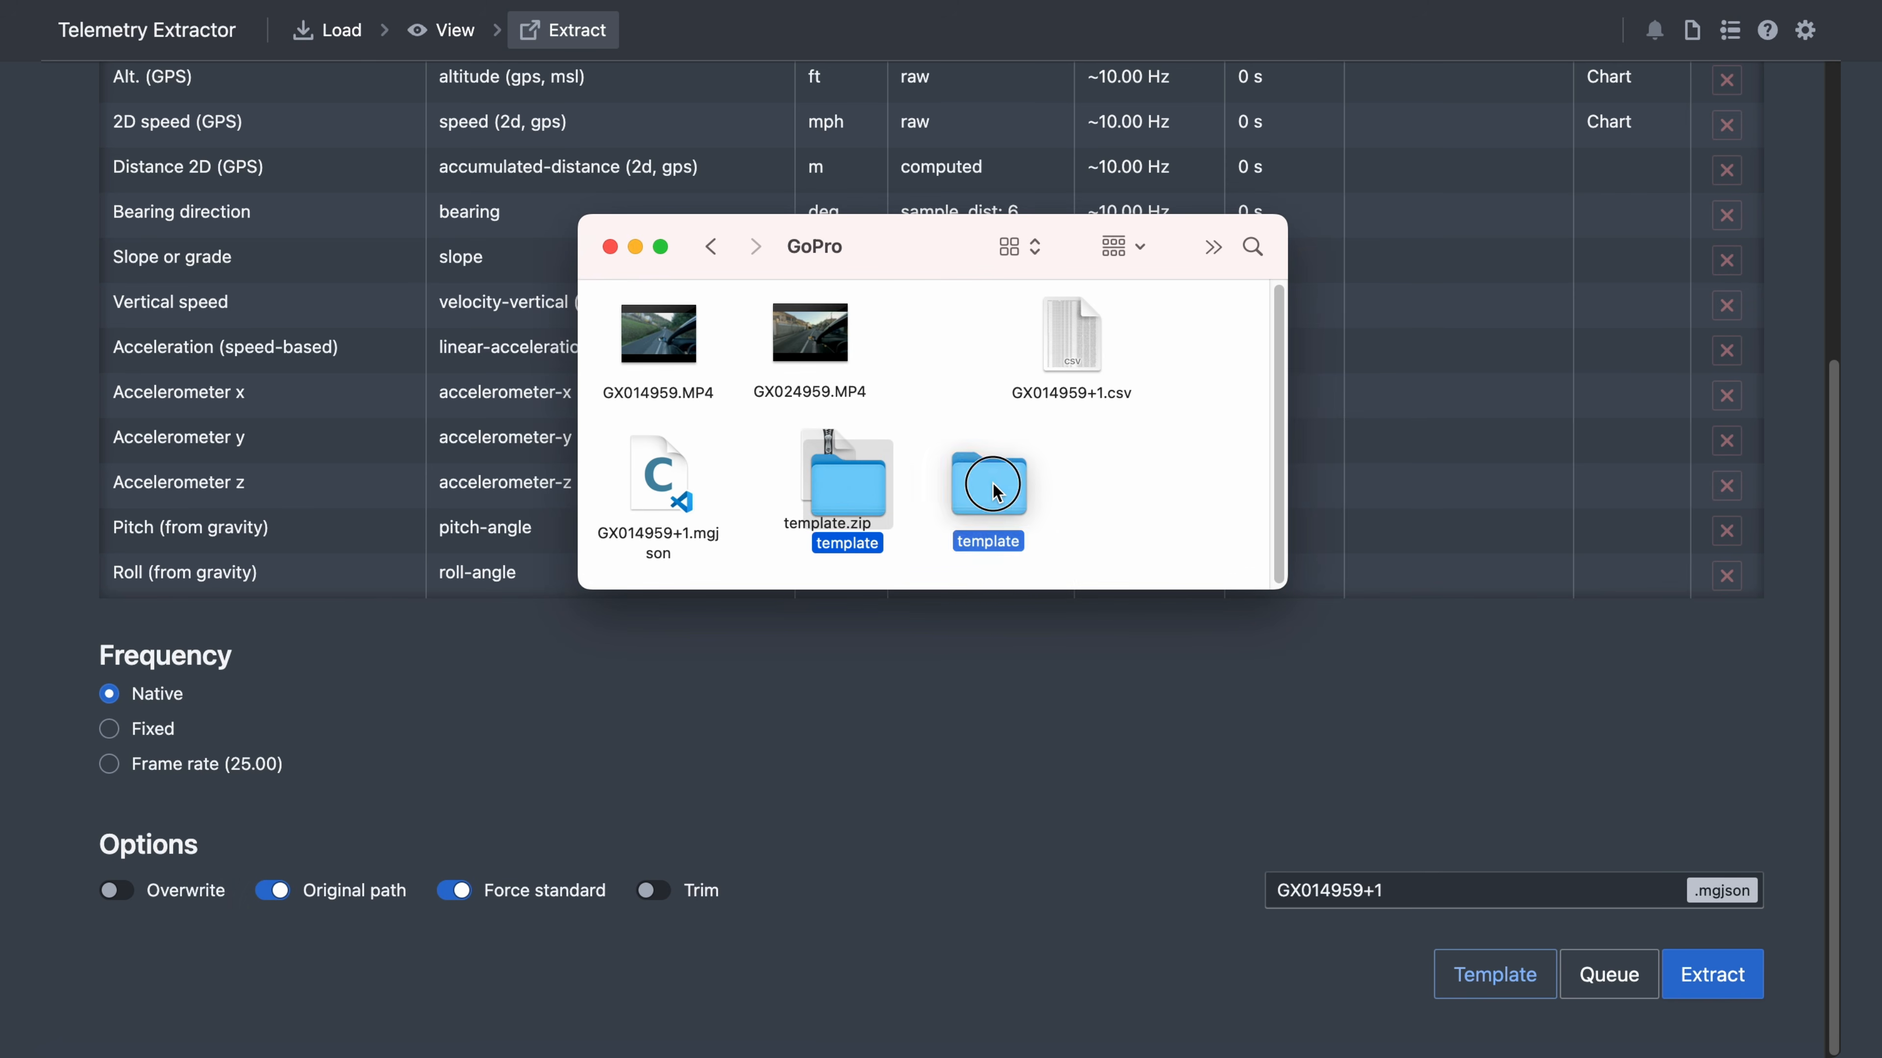
pyautogui.doubleClick(918, 483)
pyautogui.doubleClick(809, 370)
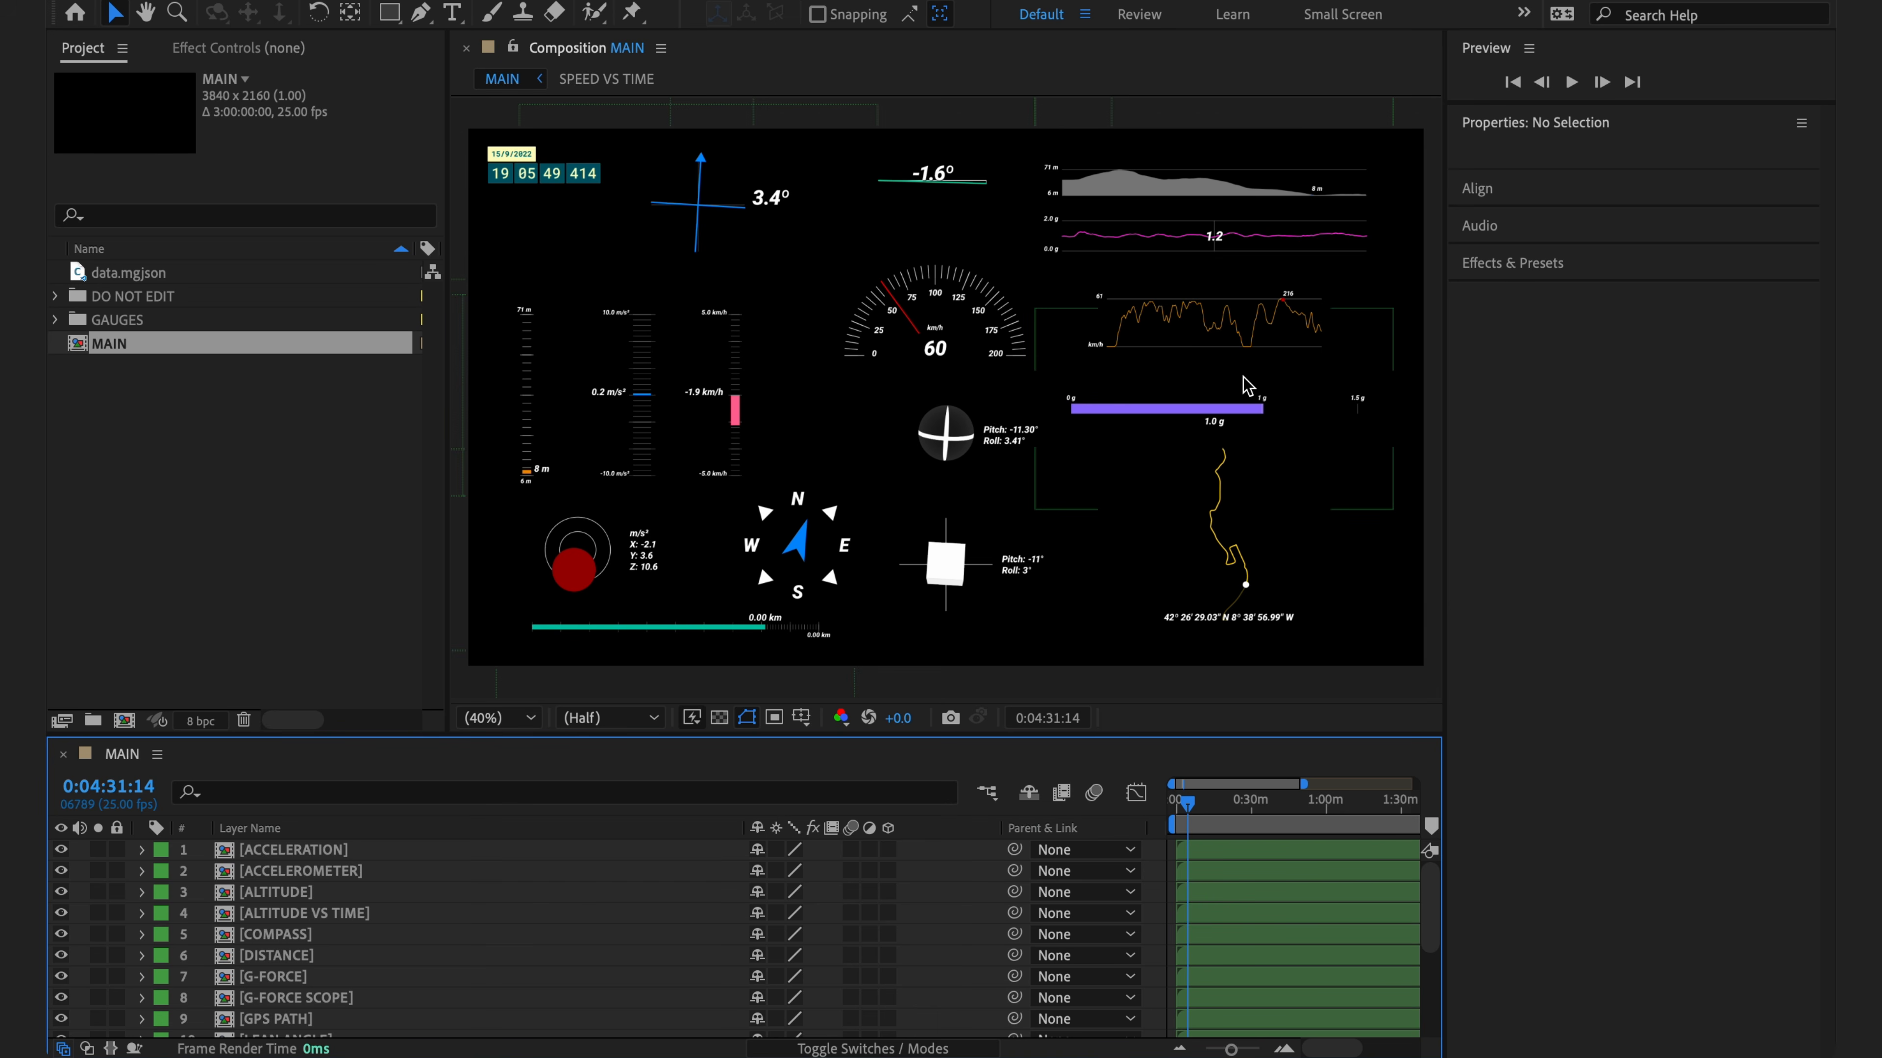
# - Import both GoPro MP4s and build a GX014959 composition at 5312 x 2988, 25 fps
pyautogui.scroll(-3, 310, 910)
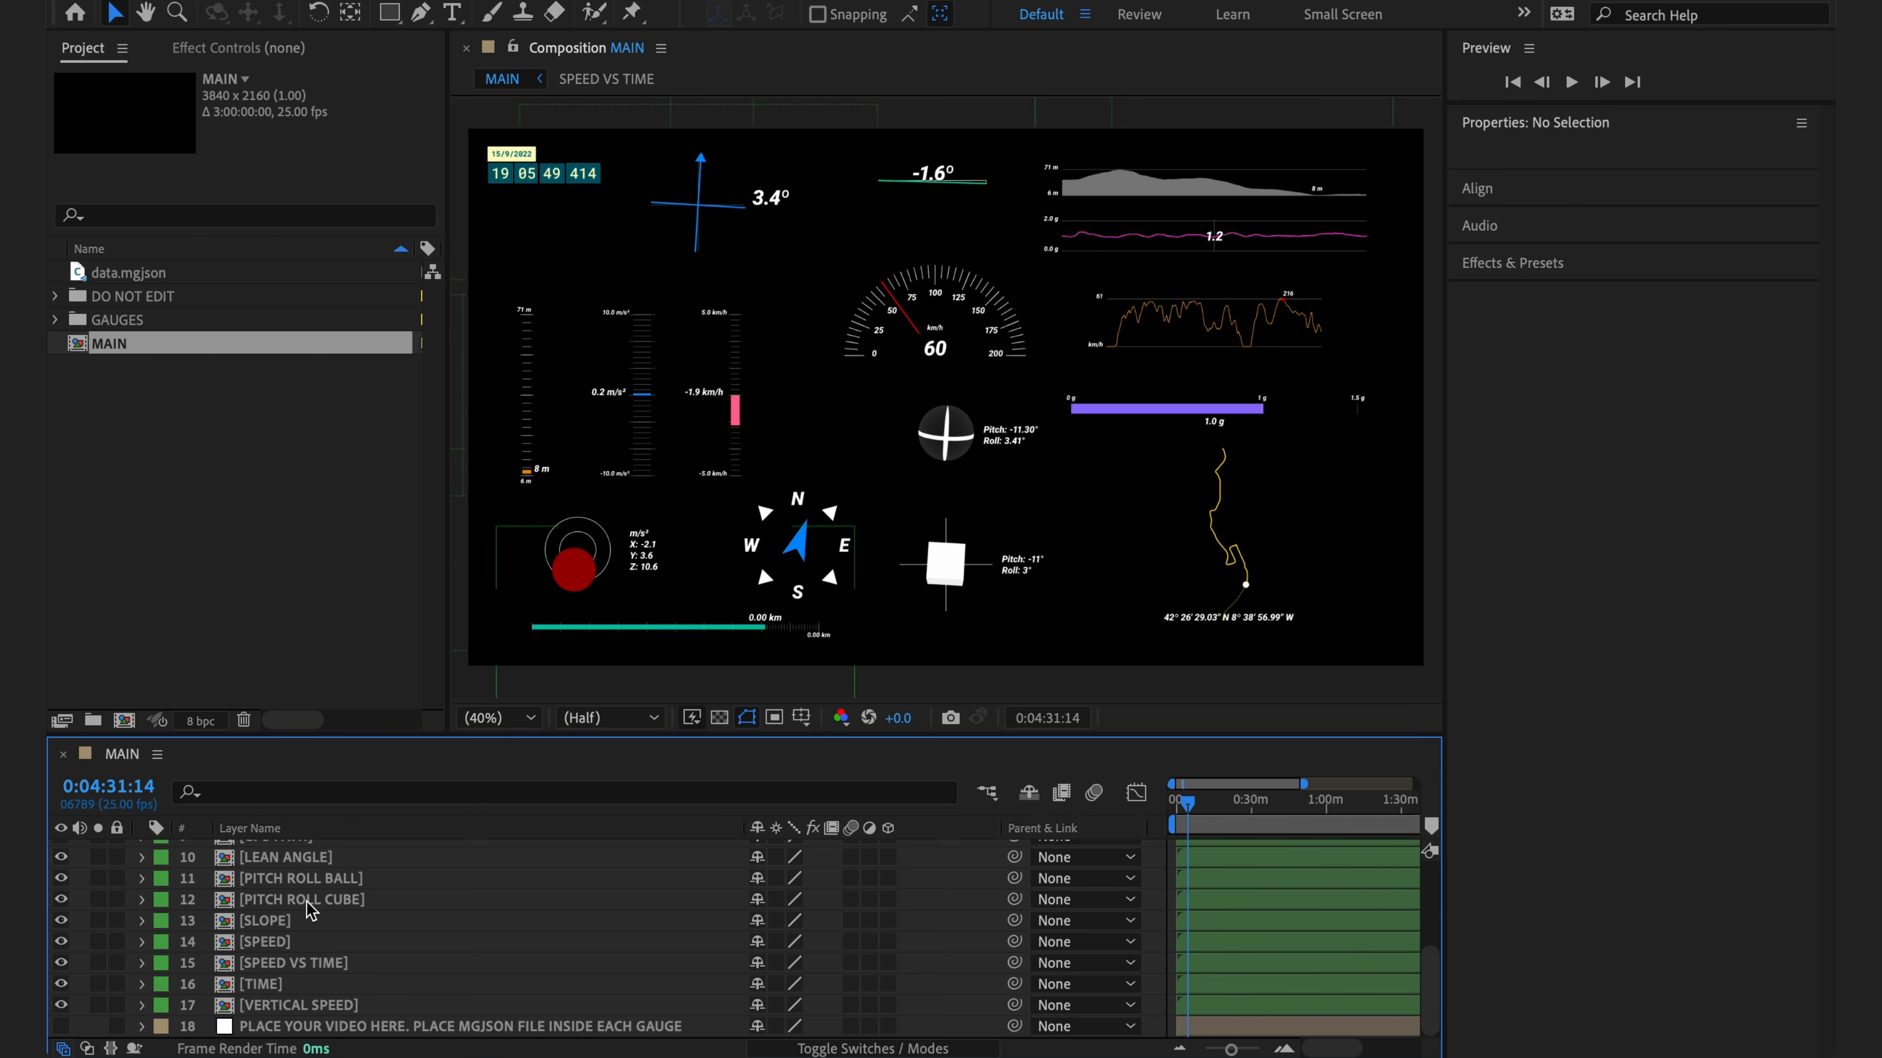
pyautogui.scroll(3, 309, 910)
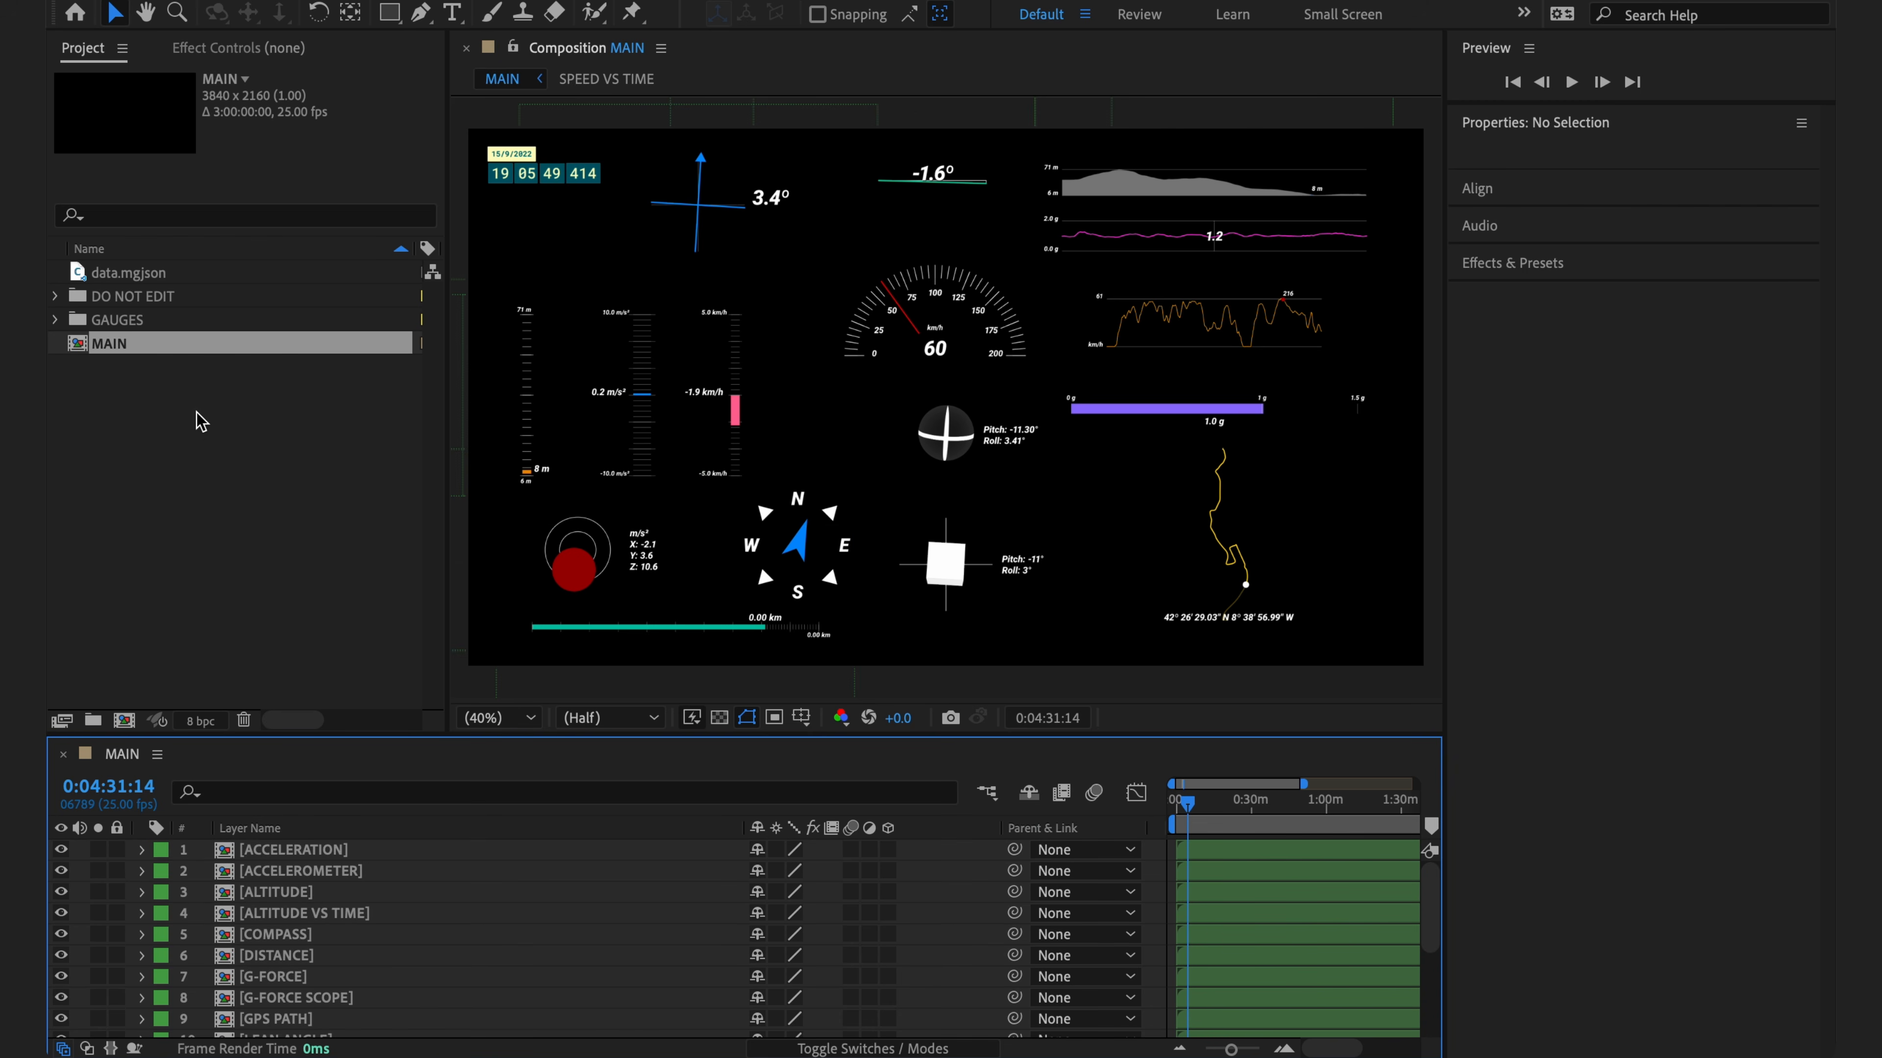
pyautogui.press('super+Tab')
pyautogui.click(1010, 245)
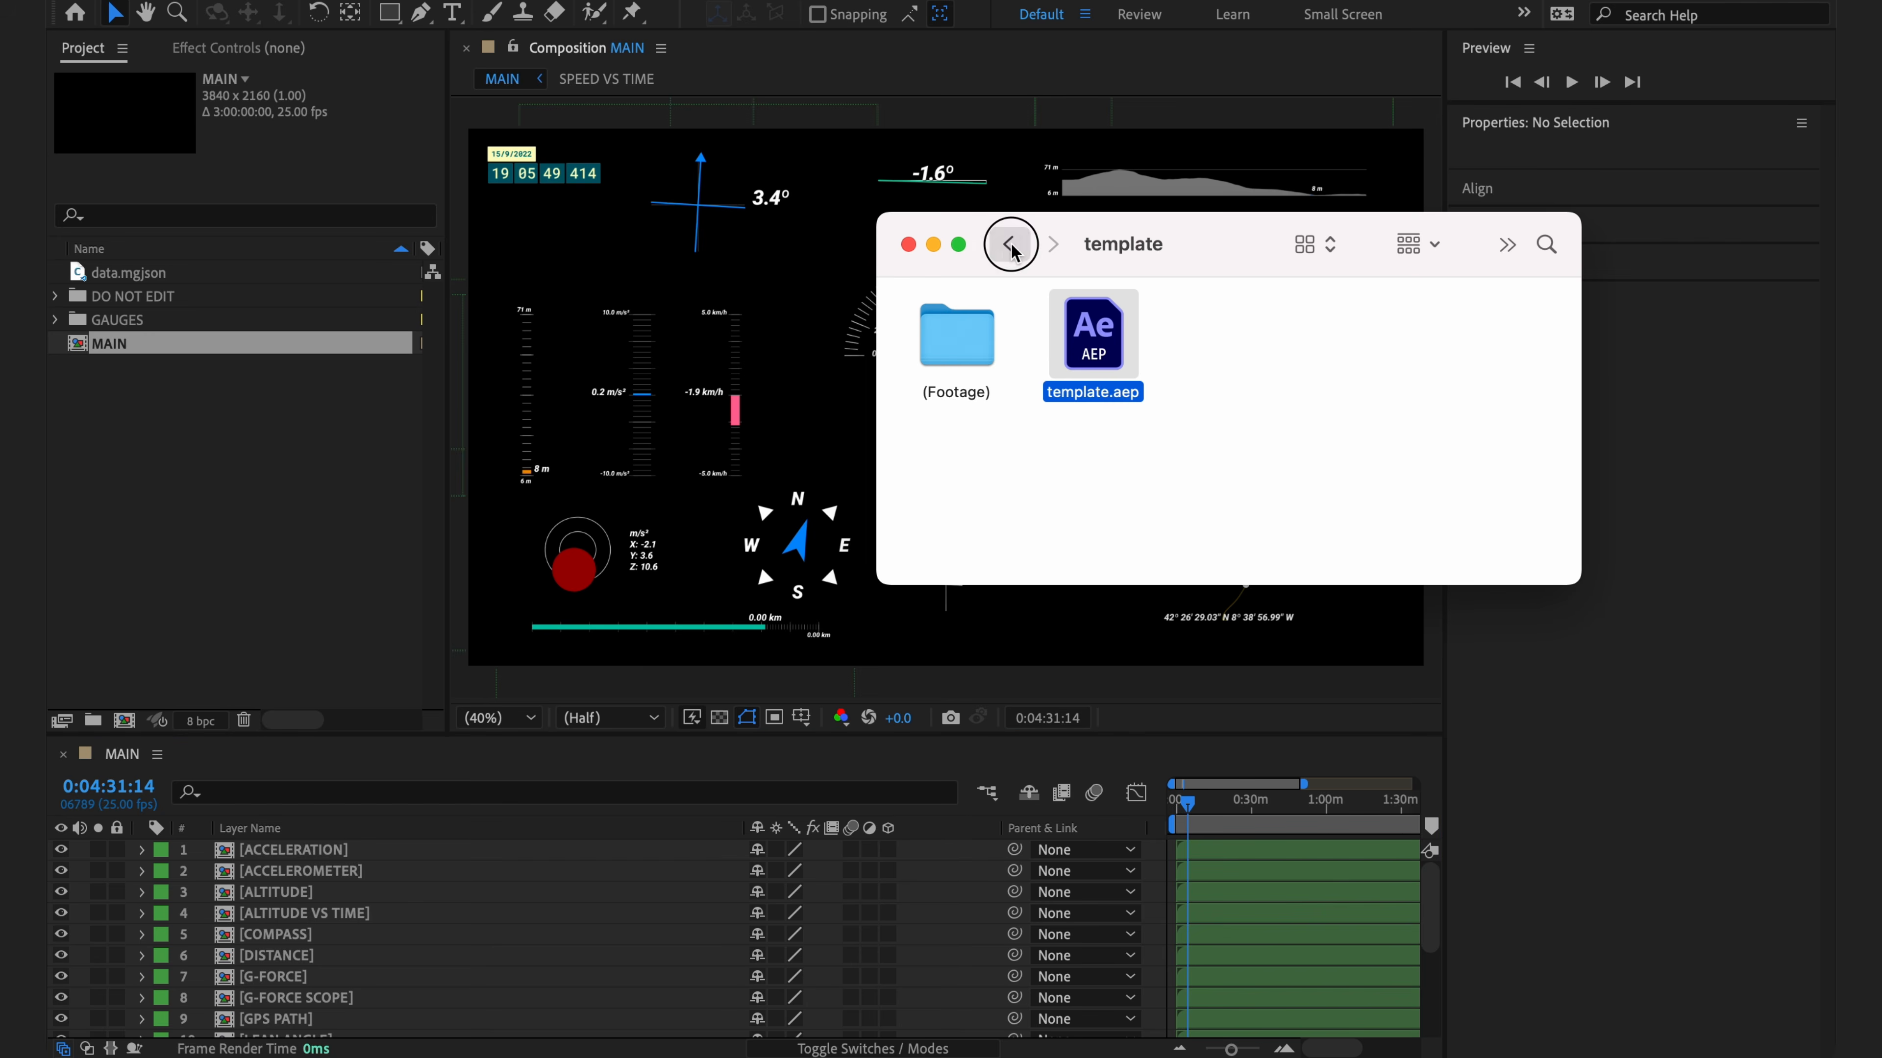
pyautogui.moveTo(1170, 333); pyautogui.dragTo(239, 467)
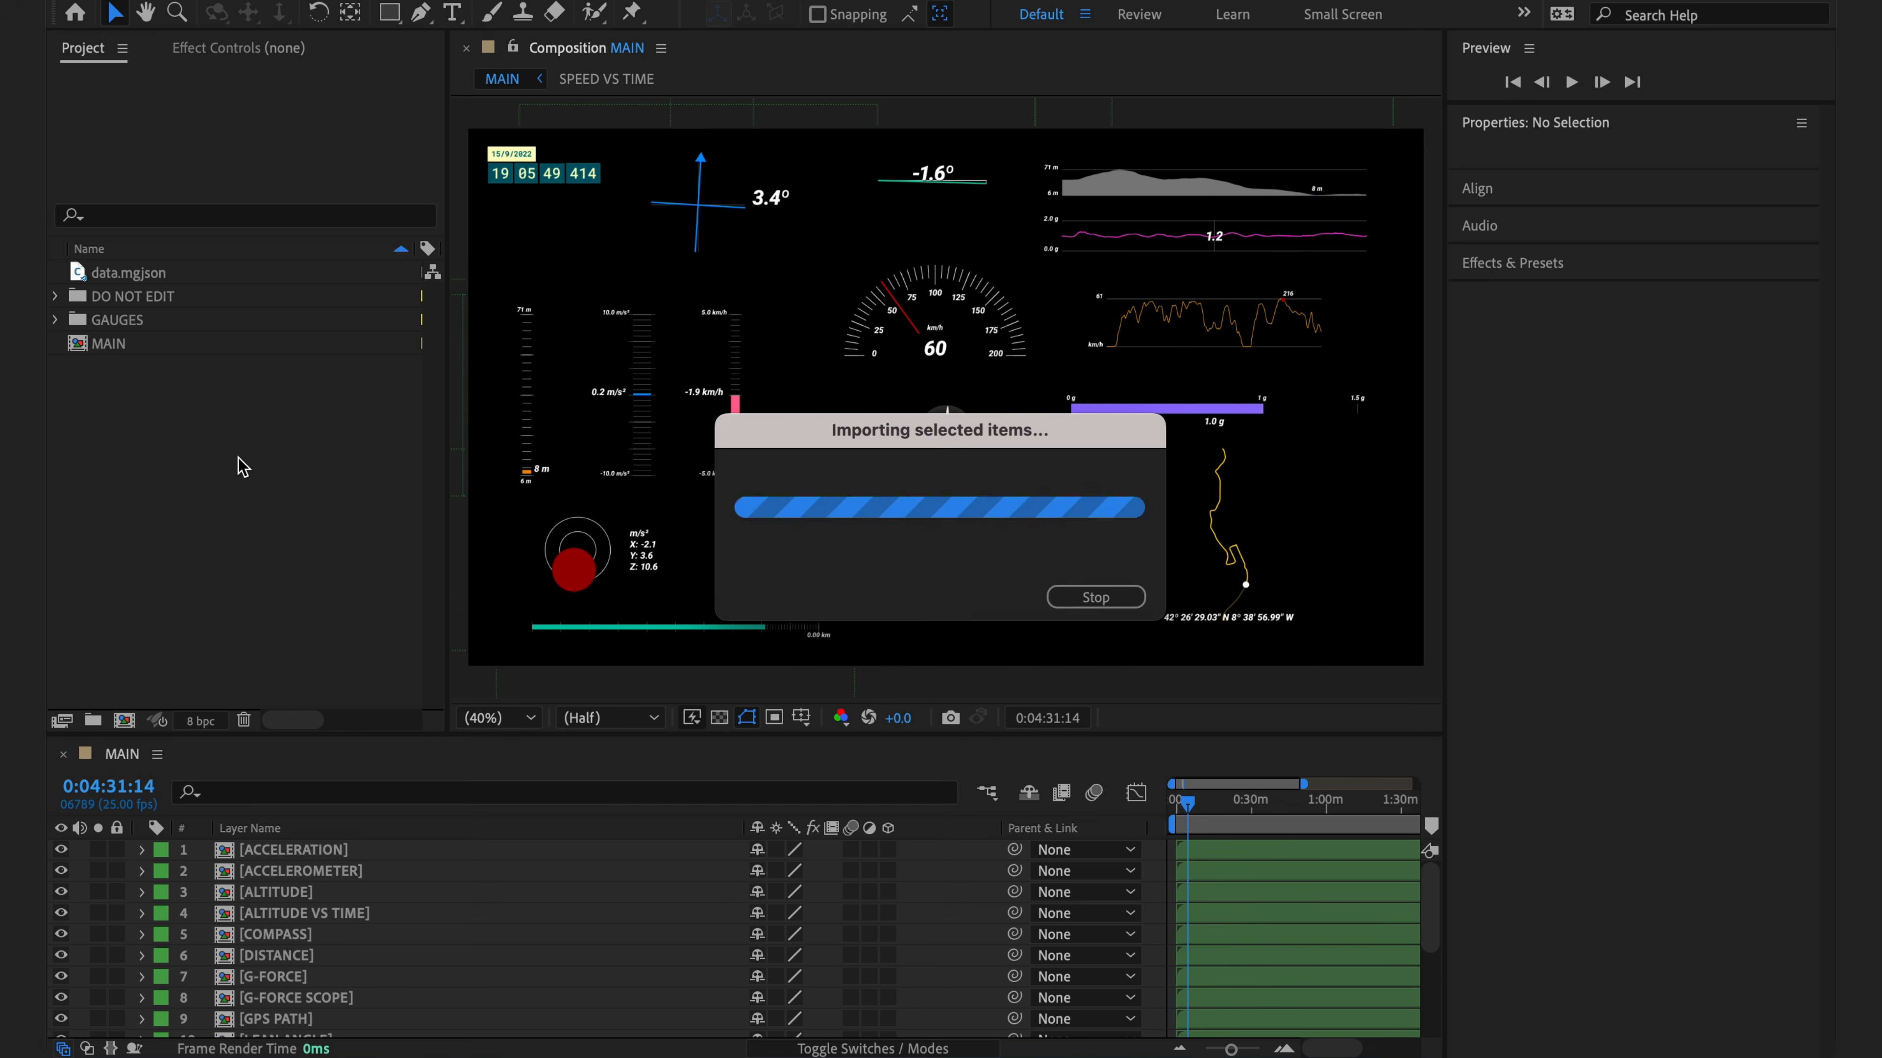
pyautogui.moveTo(76, 346); pyautogui.dragTo(125, 722)
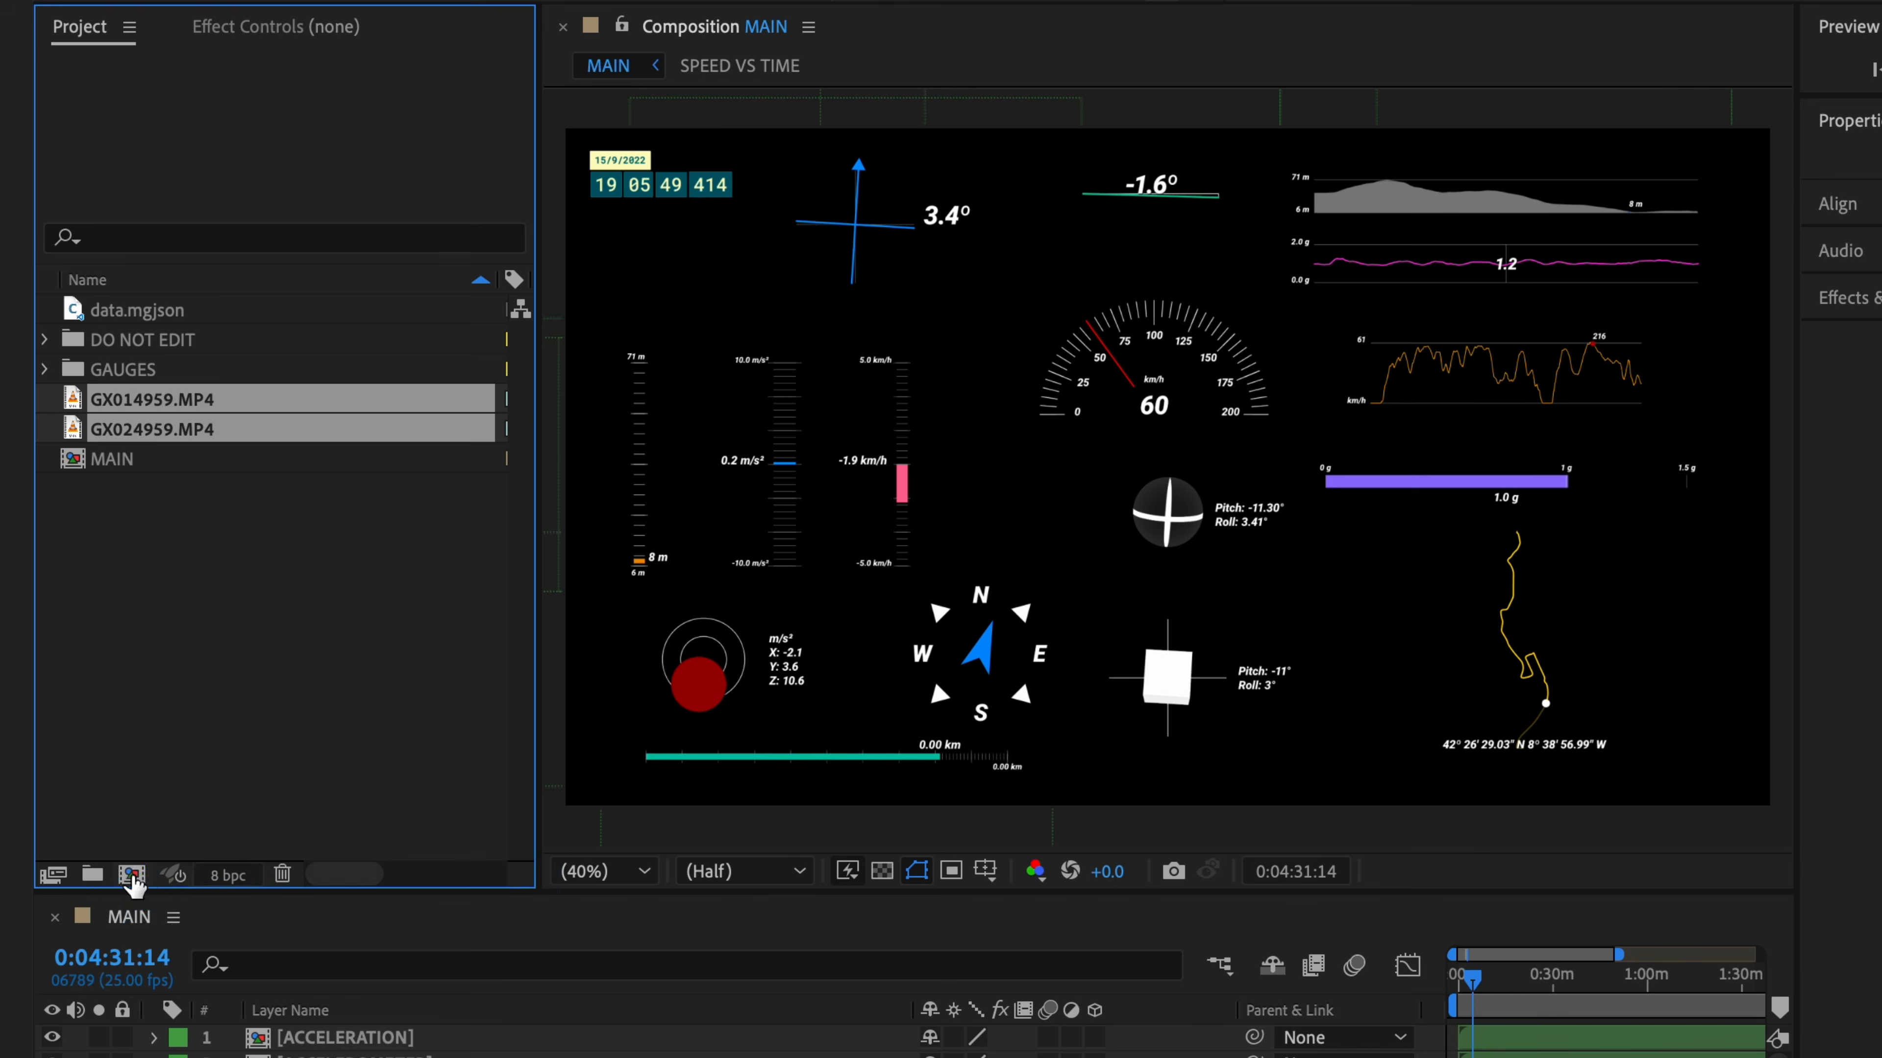
pyautogui.click(1446, 946)
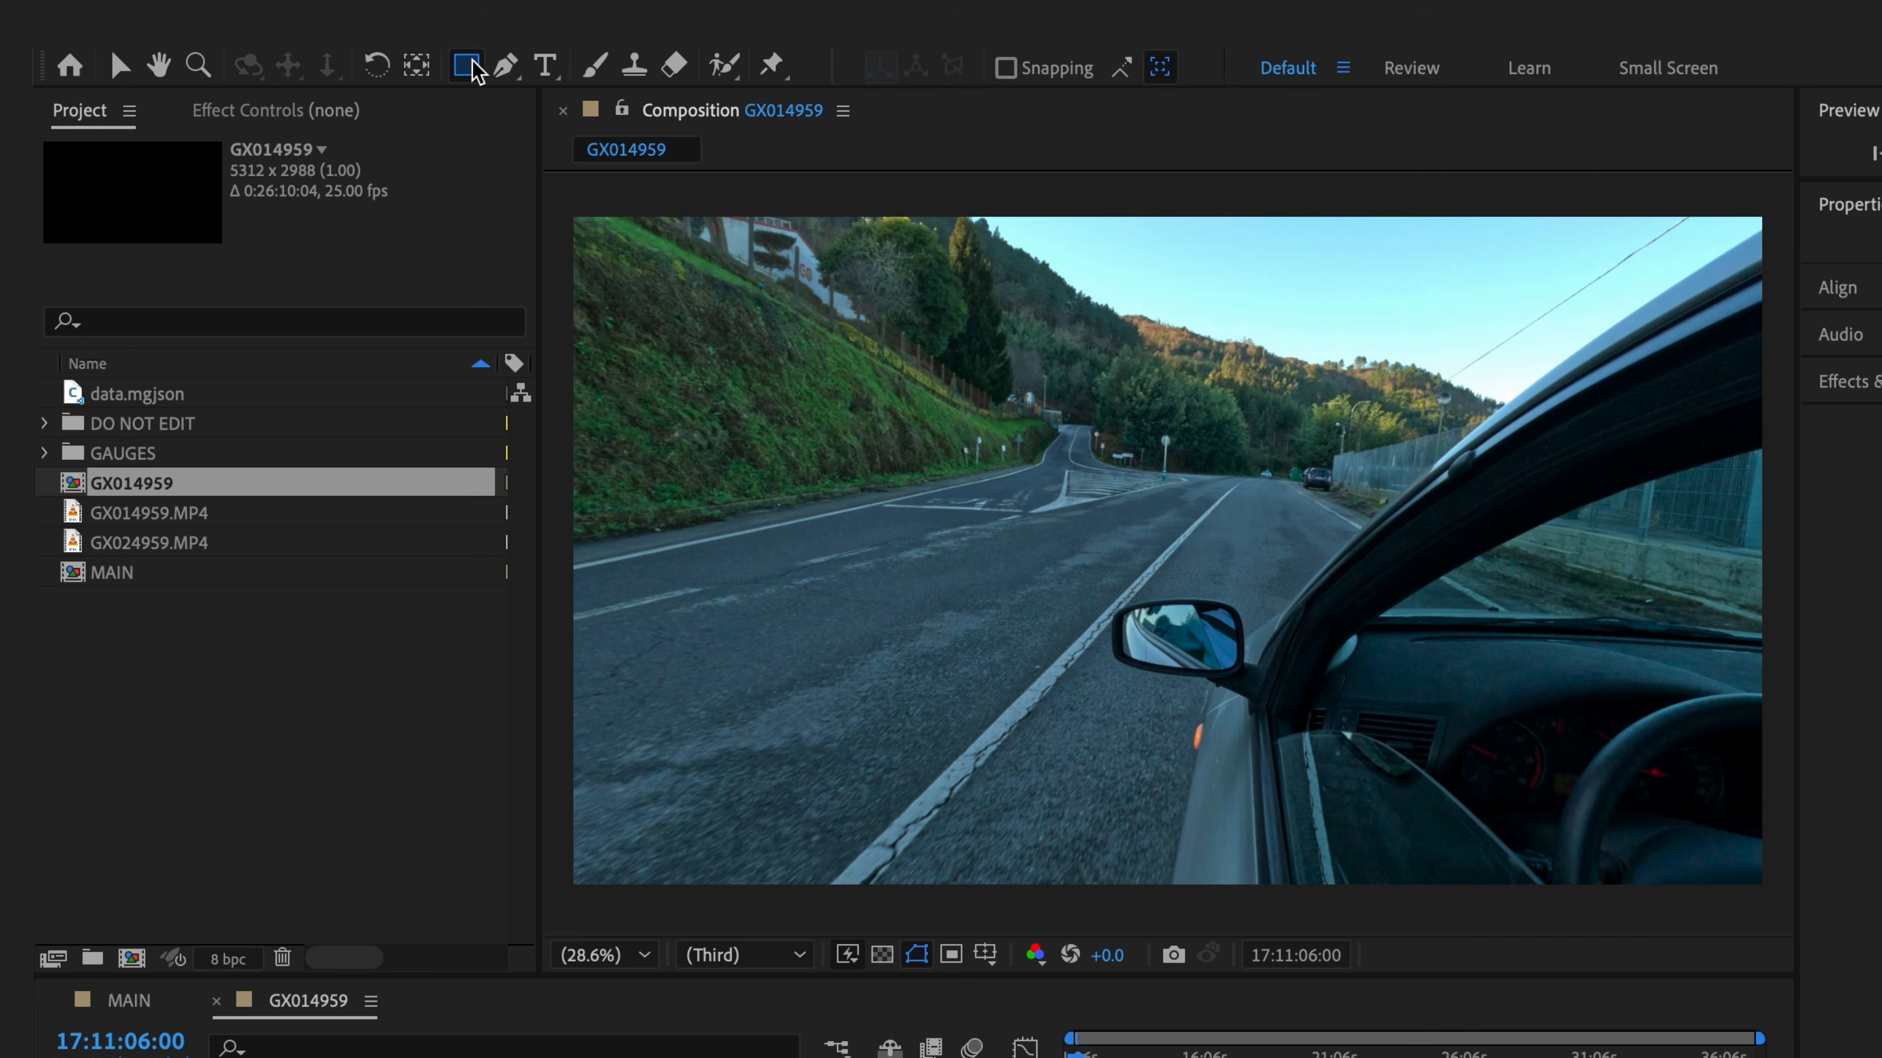
# - Draw a black rectangle along the bottom of GX014959 at 50% opacity, then return to MAIN
pyautogui.click(466, 67)
pyautogui.moveTo(550, 737); pyautogui.dragTo(1774, 902)
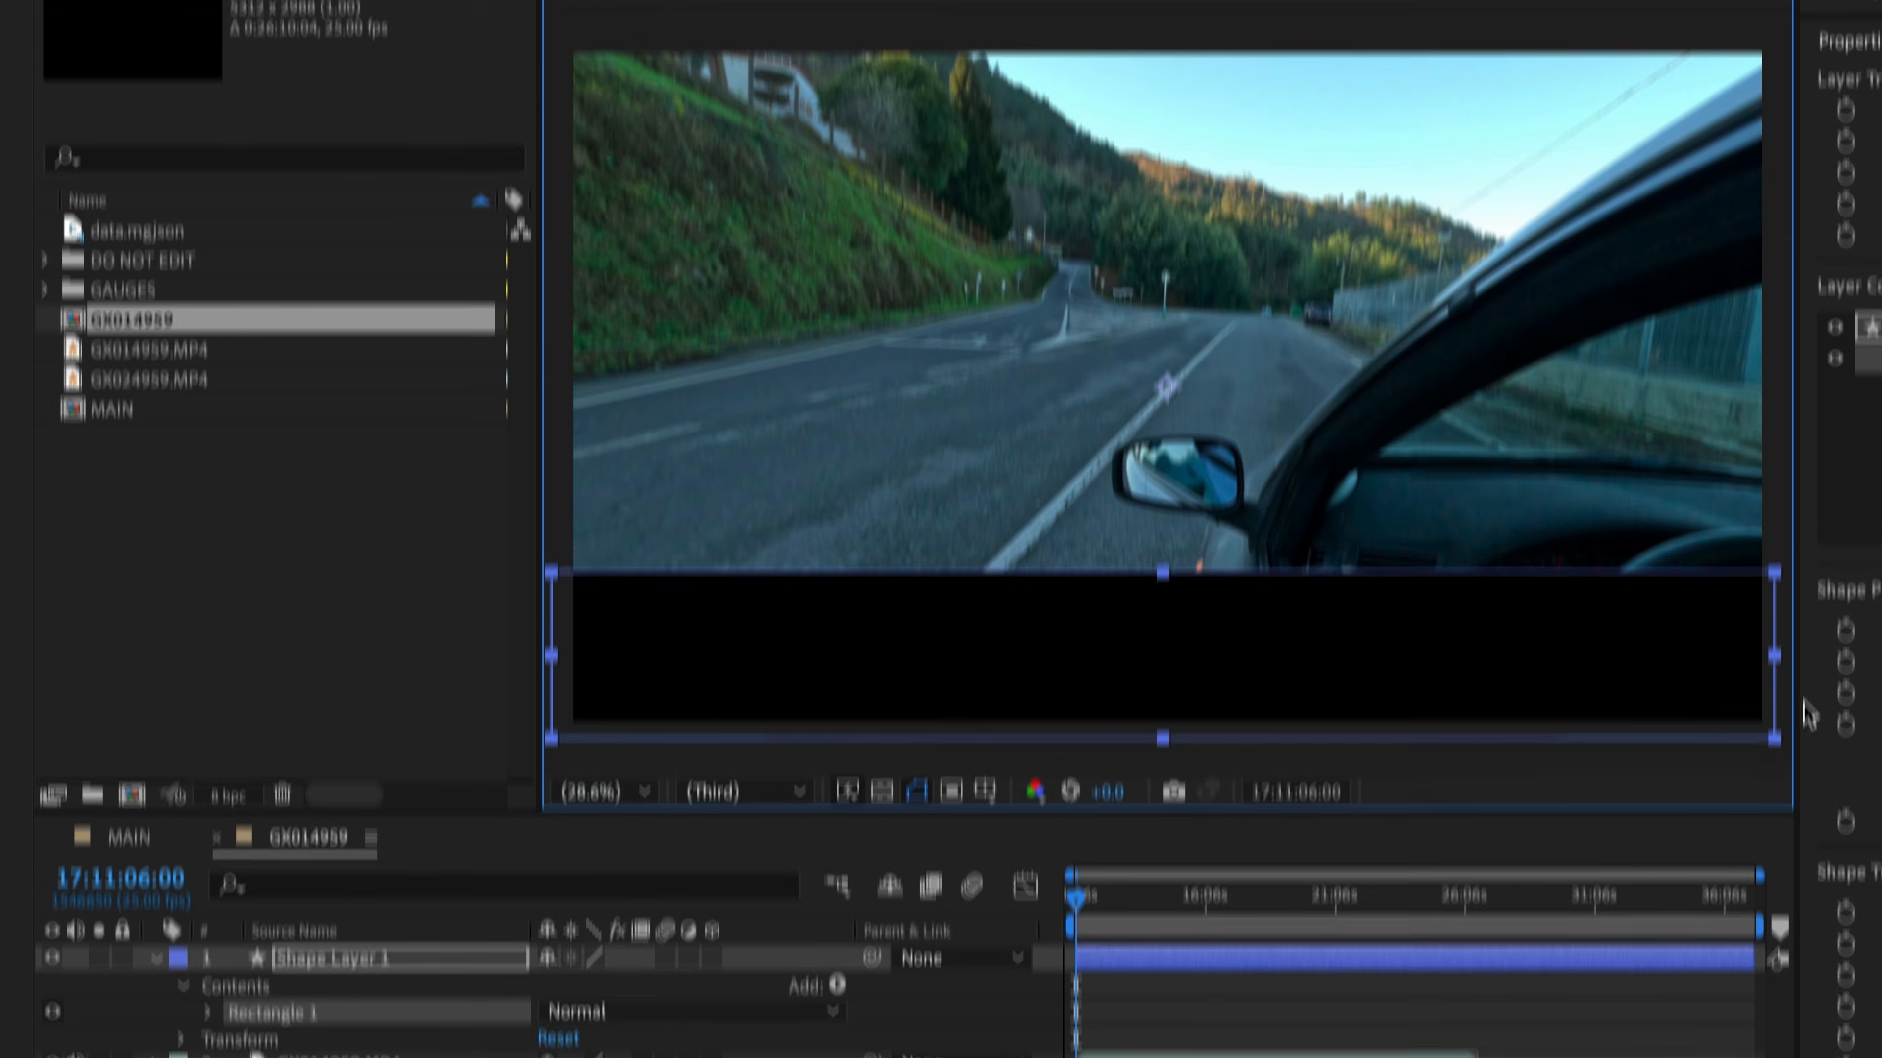
pyautogui.click(420, 849)
pyautogui.press('t')
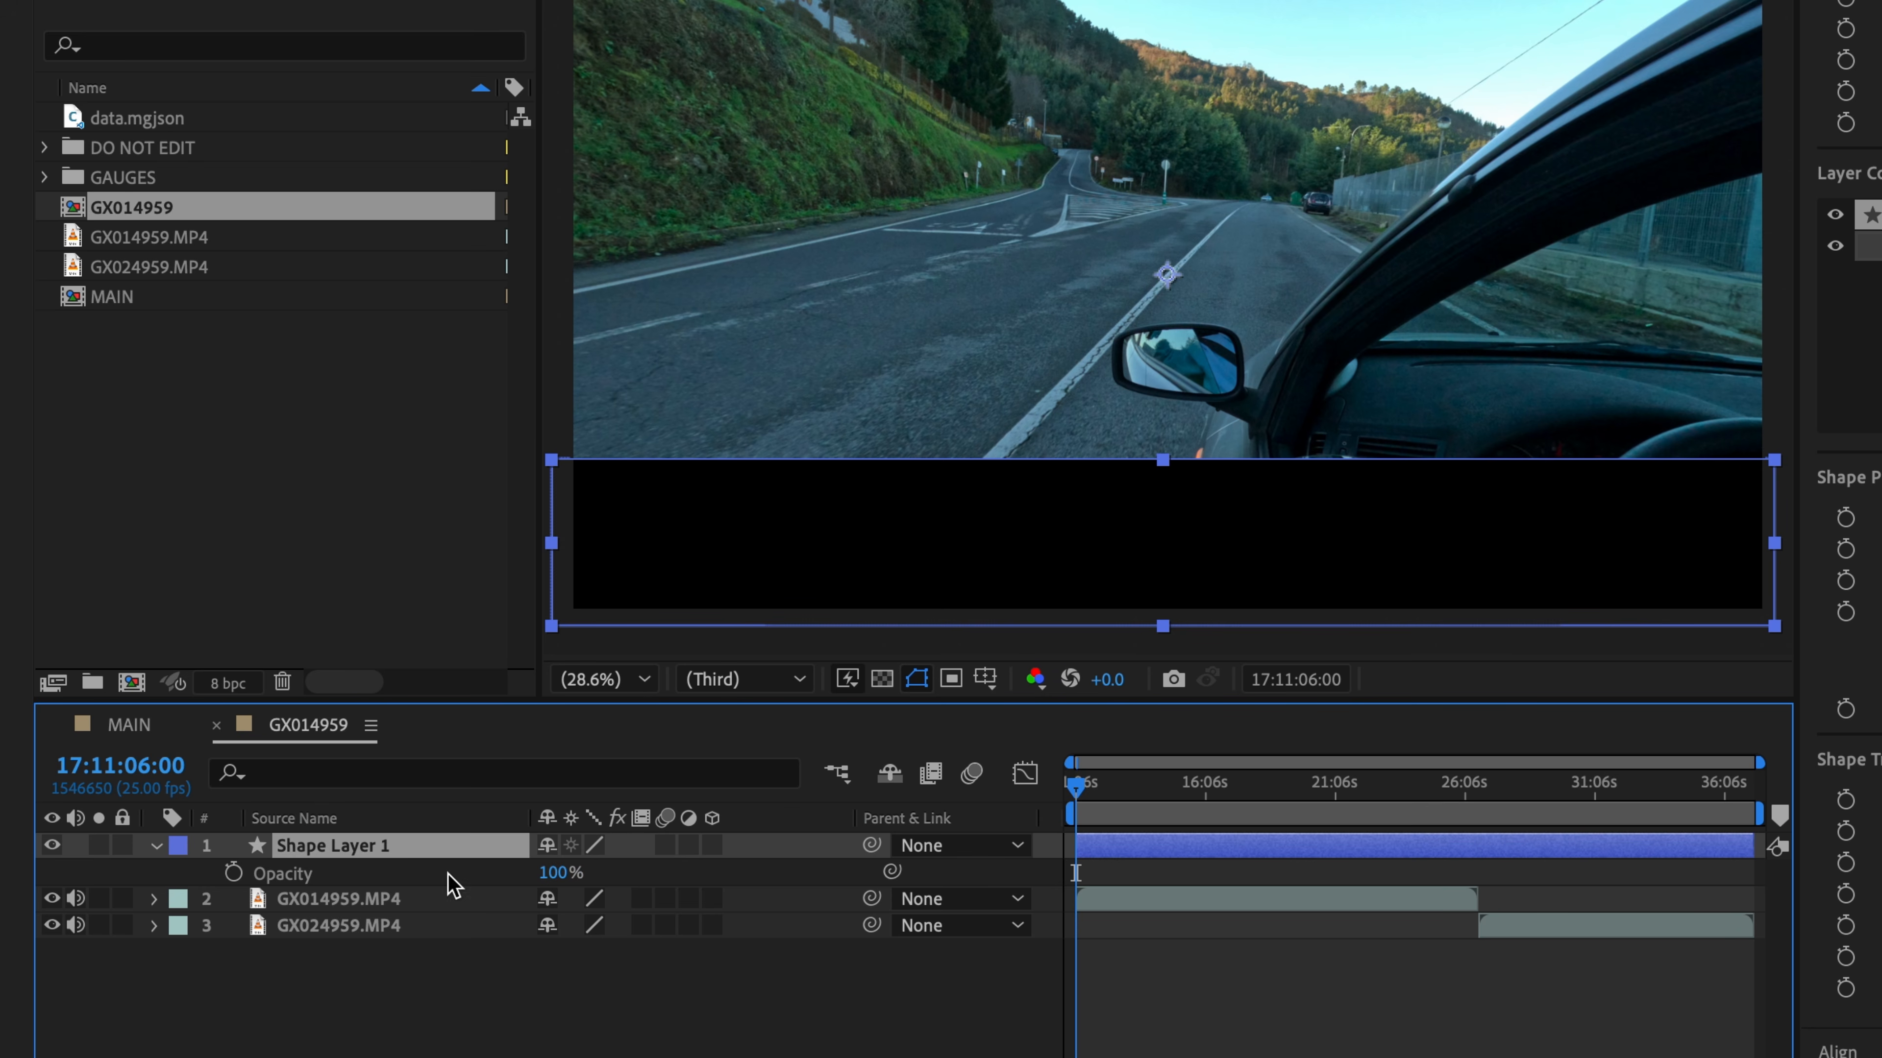
pyautogui.click(554, 874)
pyautogui.write('50')
pyautogui.press('Return')
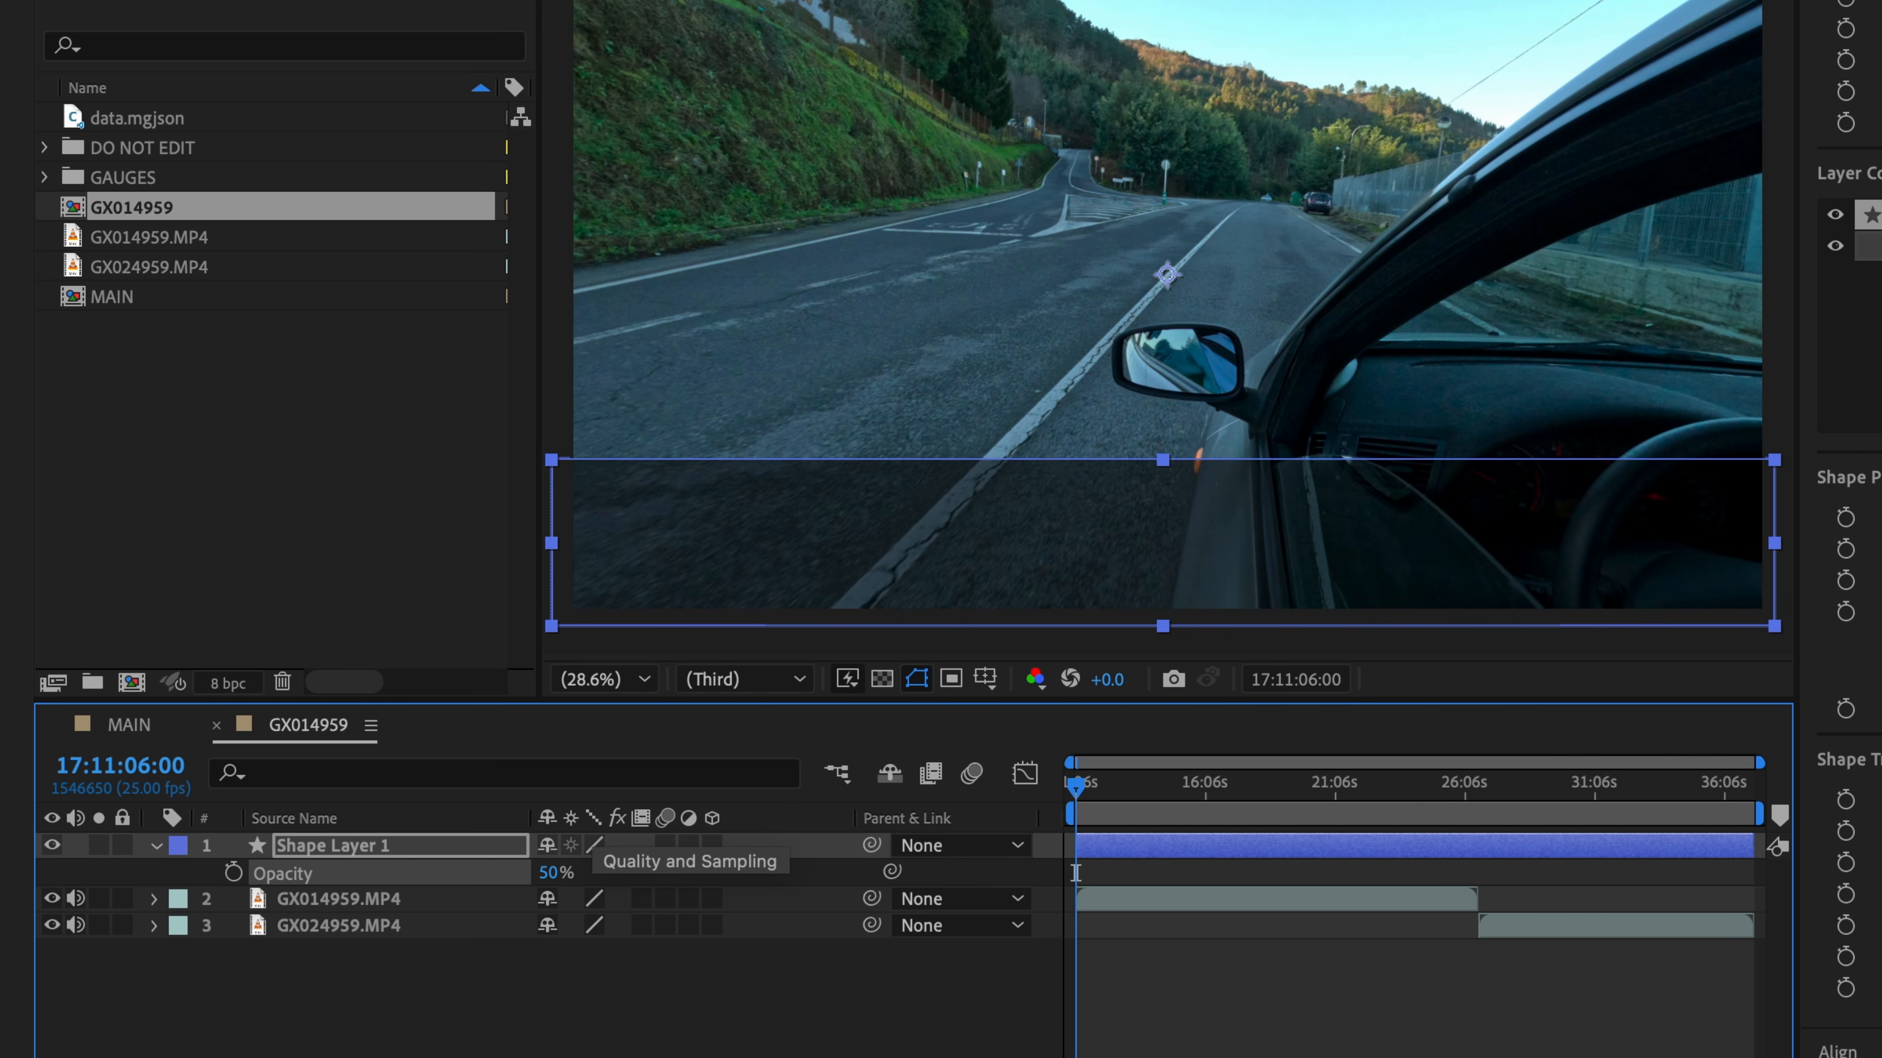
pyautogui.click(805, 1011)
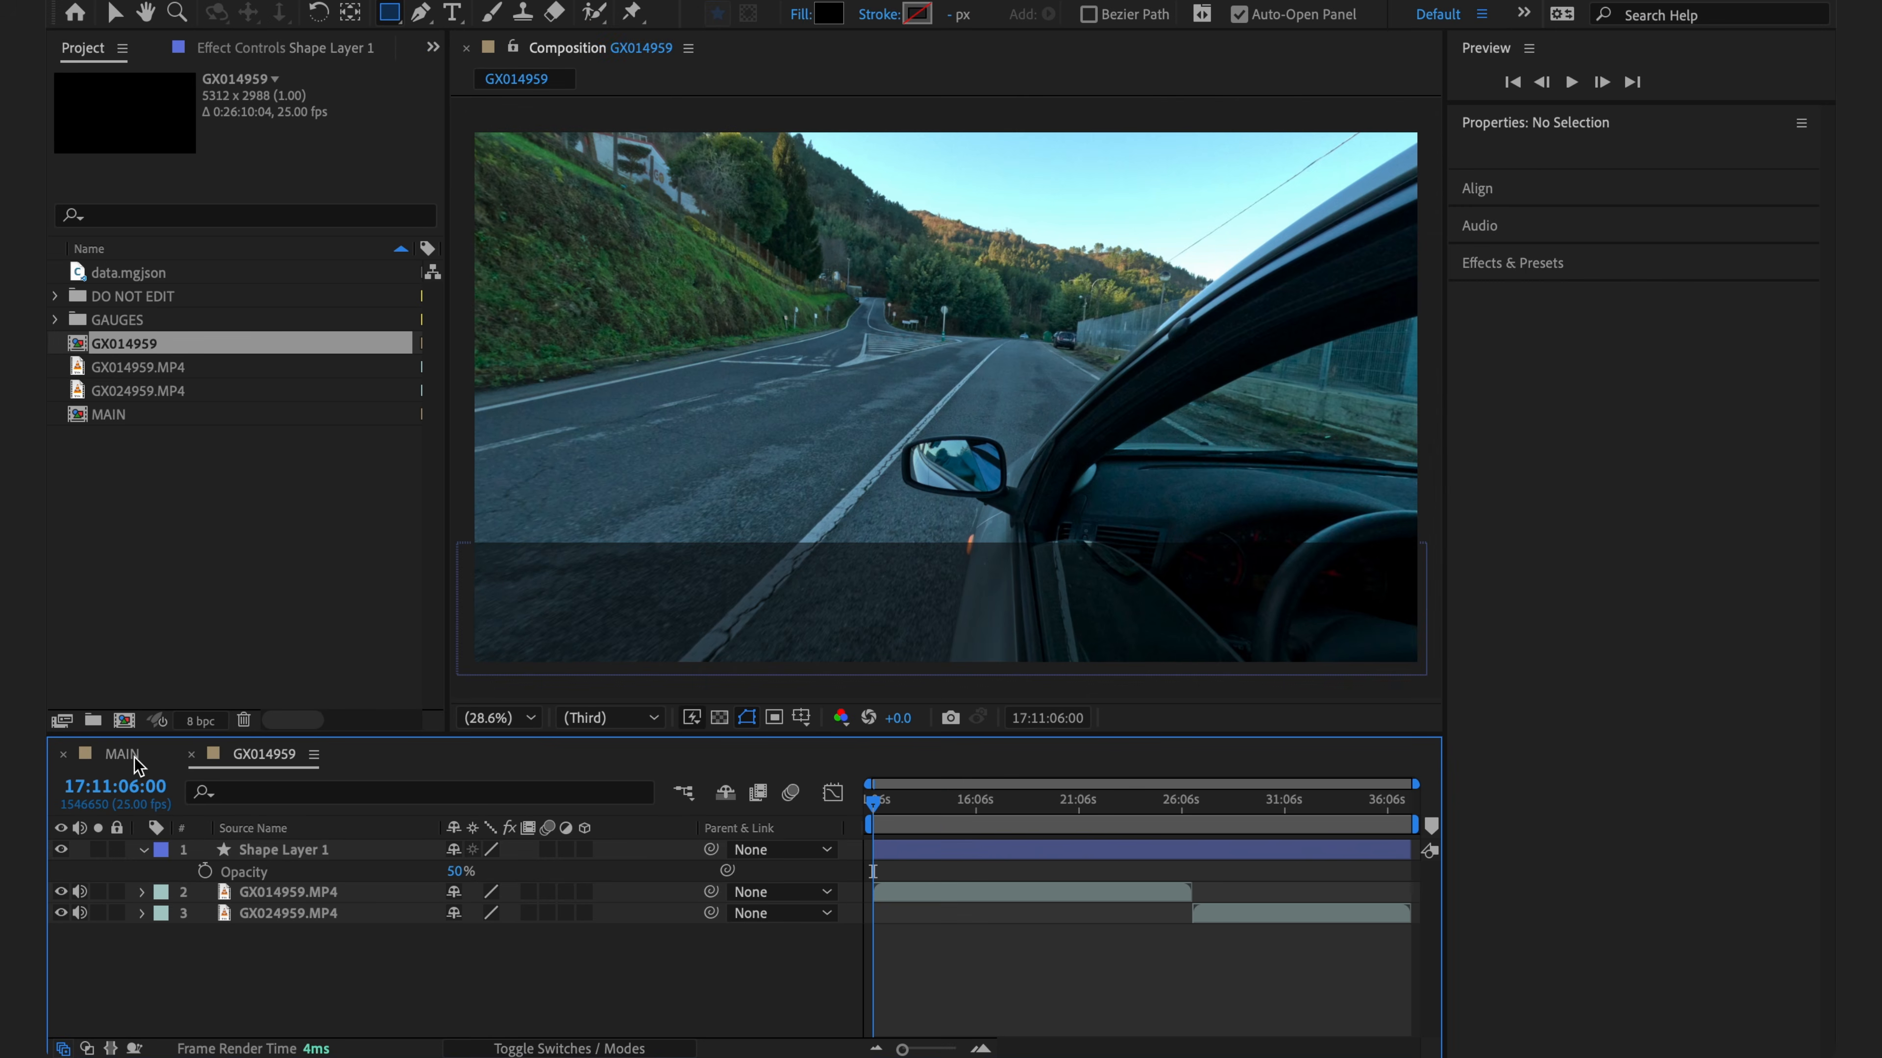
pyautogui.click(134, 759)
pyautogui.scroll(-4, 371, 956)
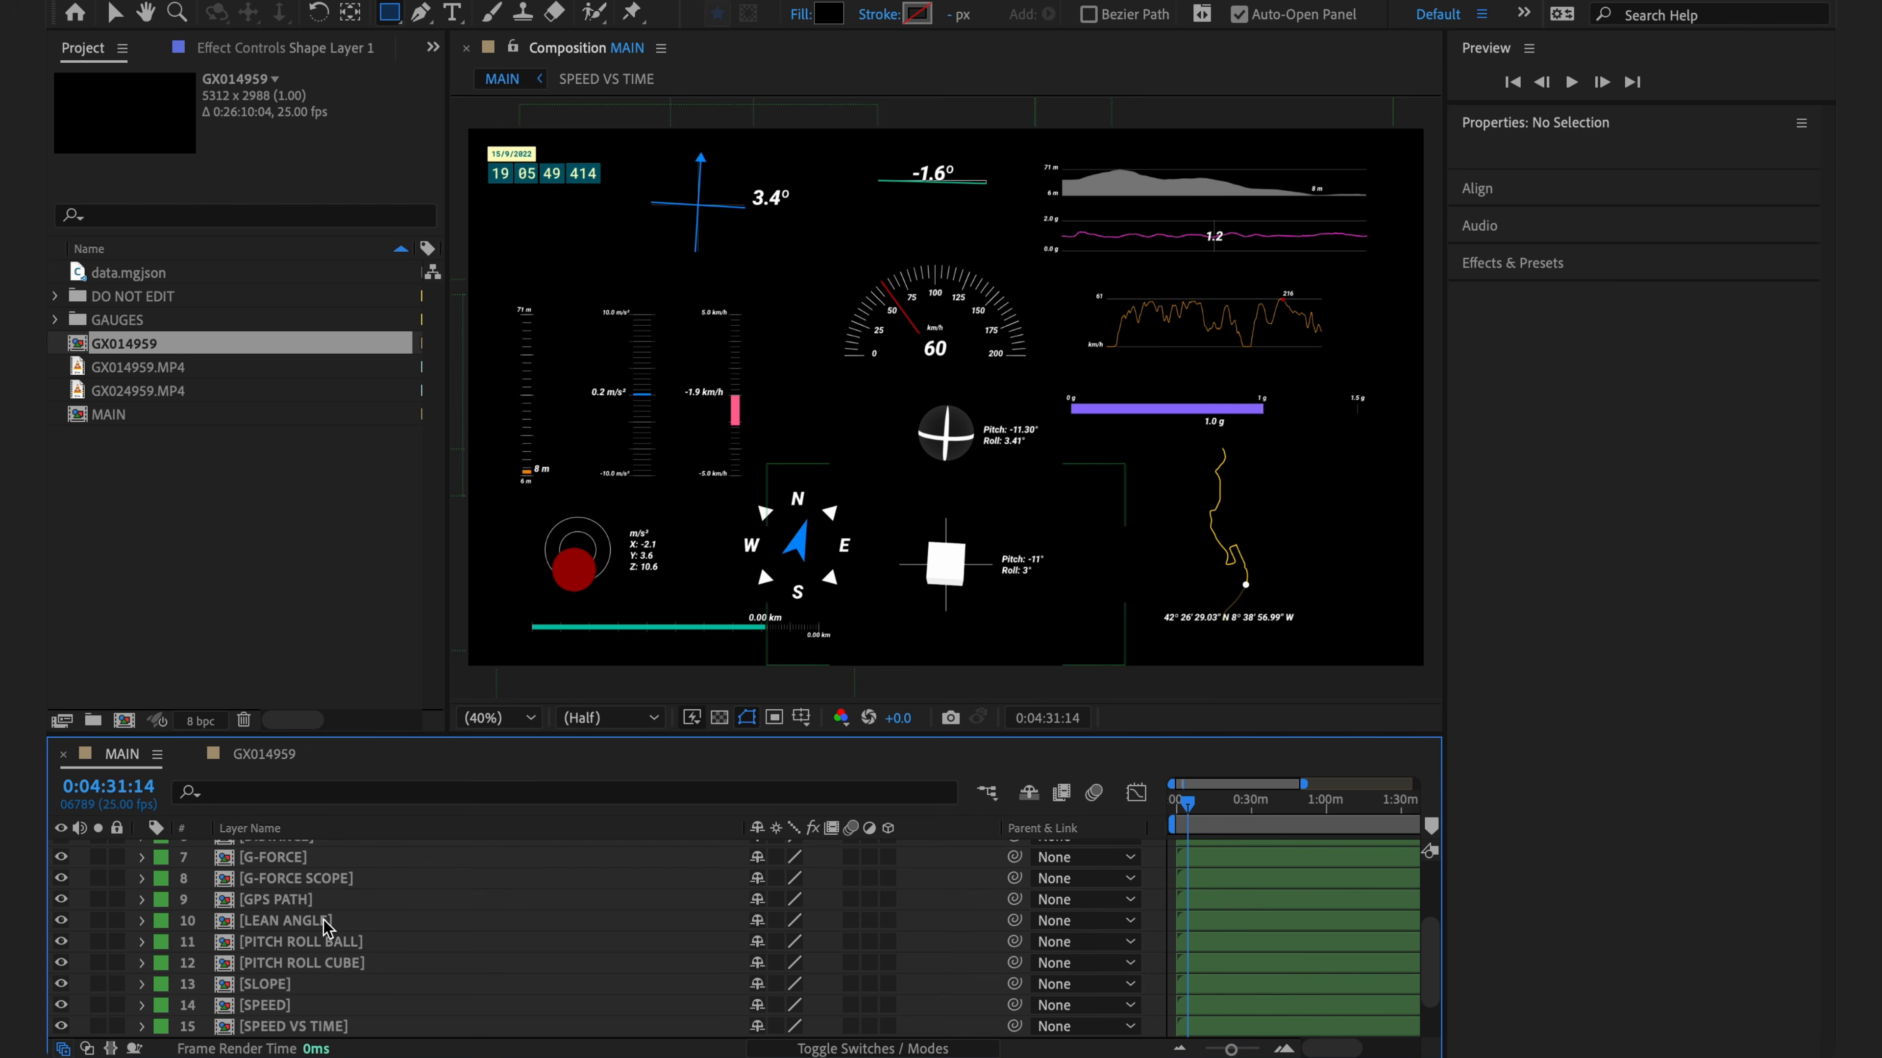
# - Paste the GPS PATH gauge into GX014959 and move it toward the lower left
pyautogui.click(277, 900)
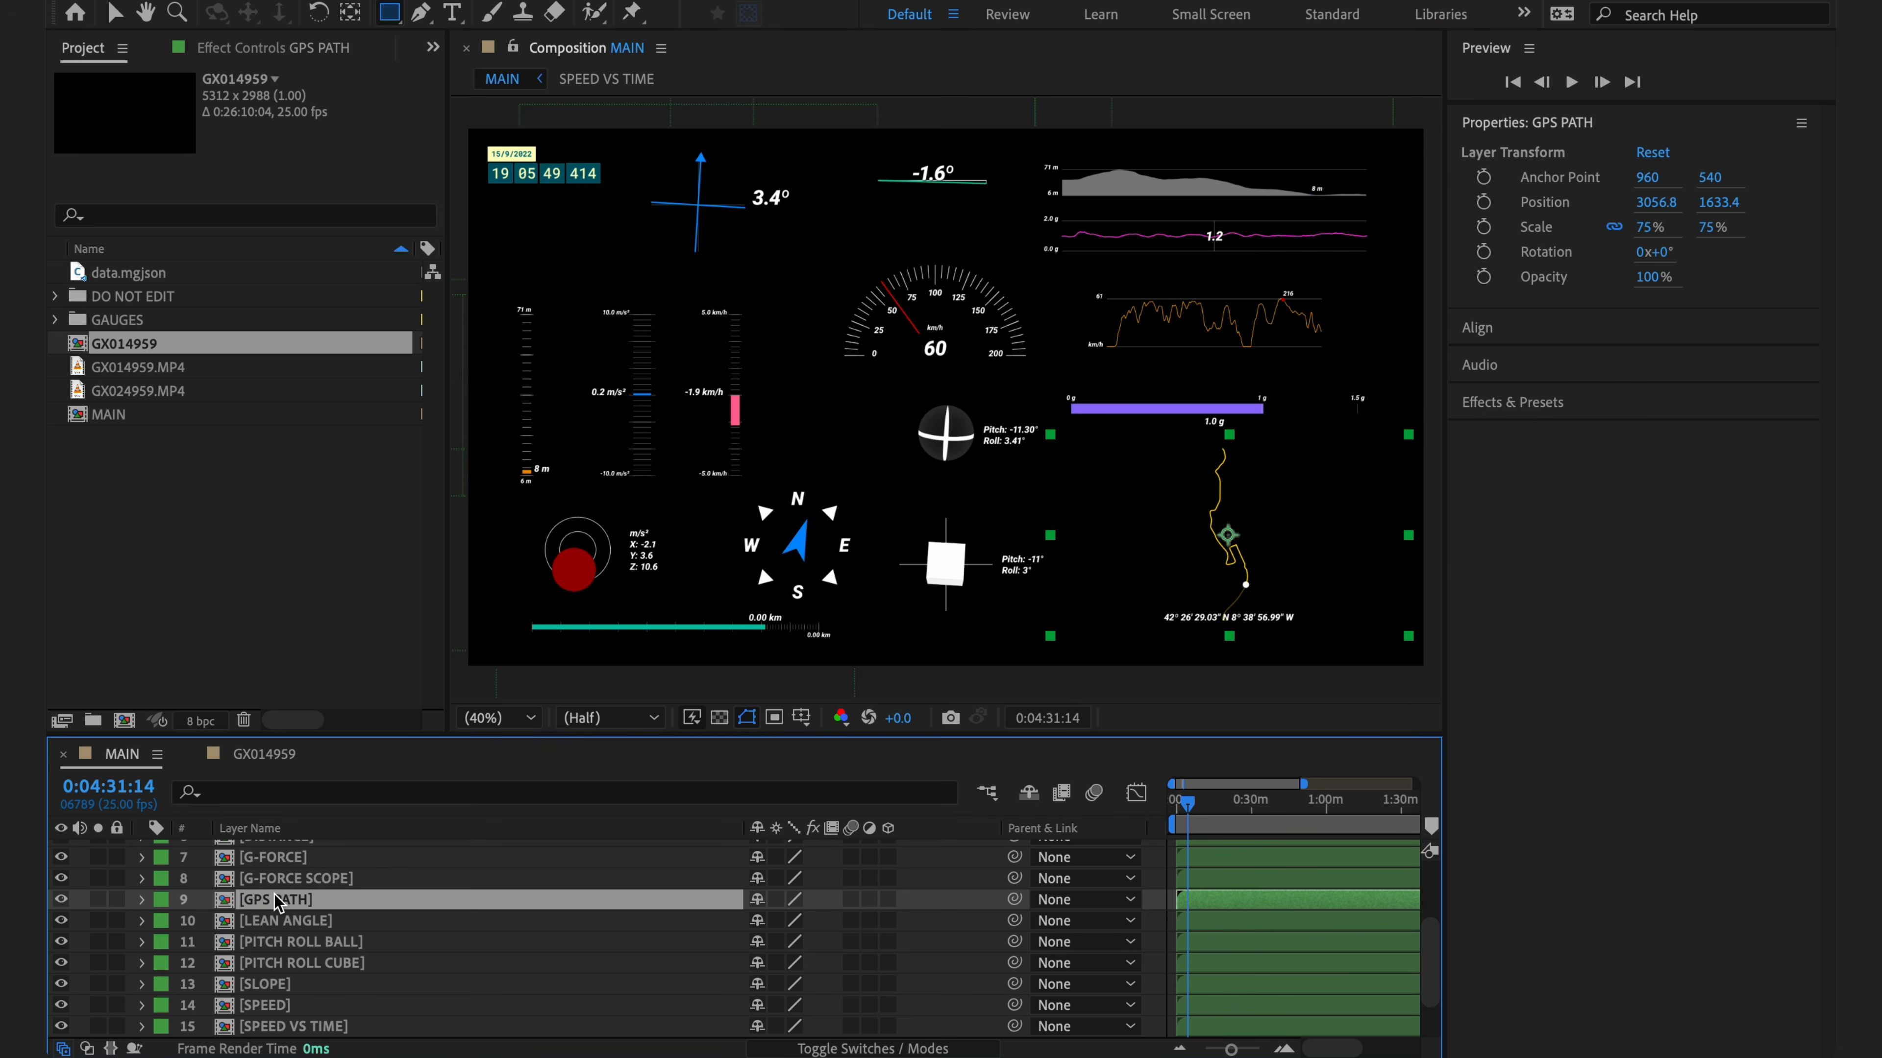
pyautogui.click(264, 755)
pyautogui.hotkey('ctrl', 'v')
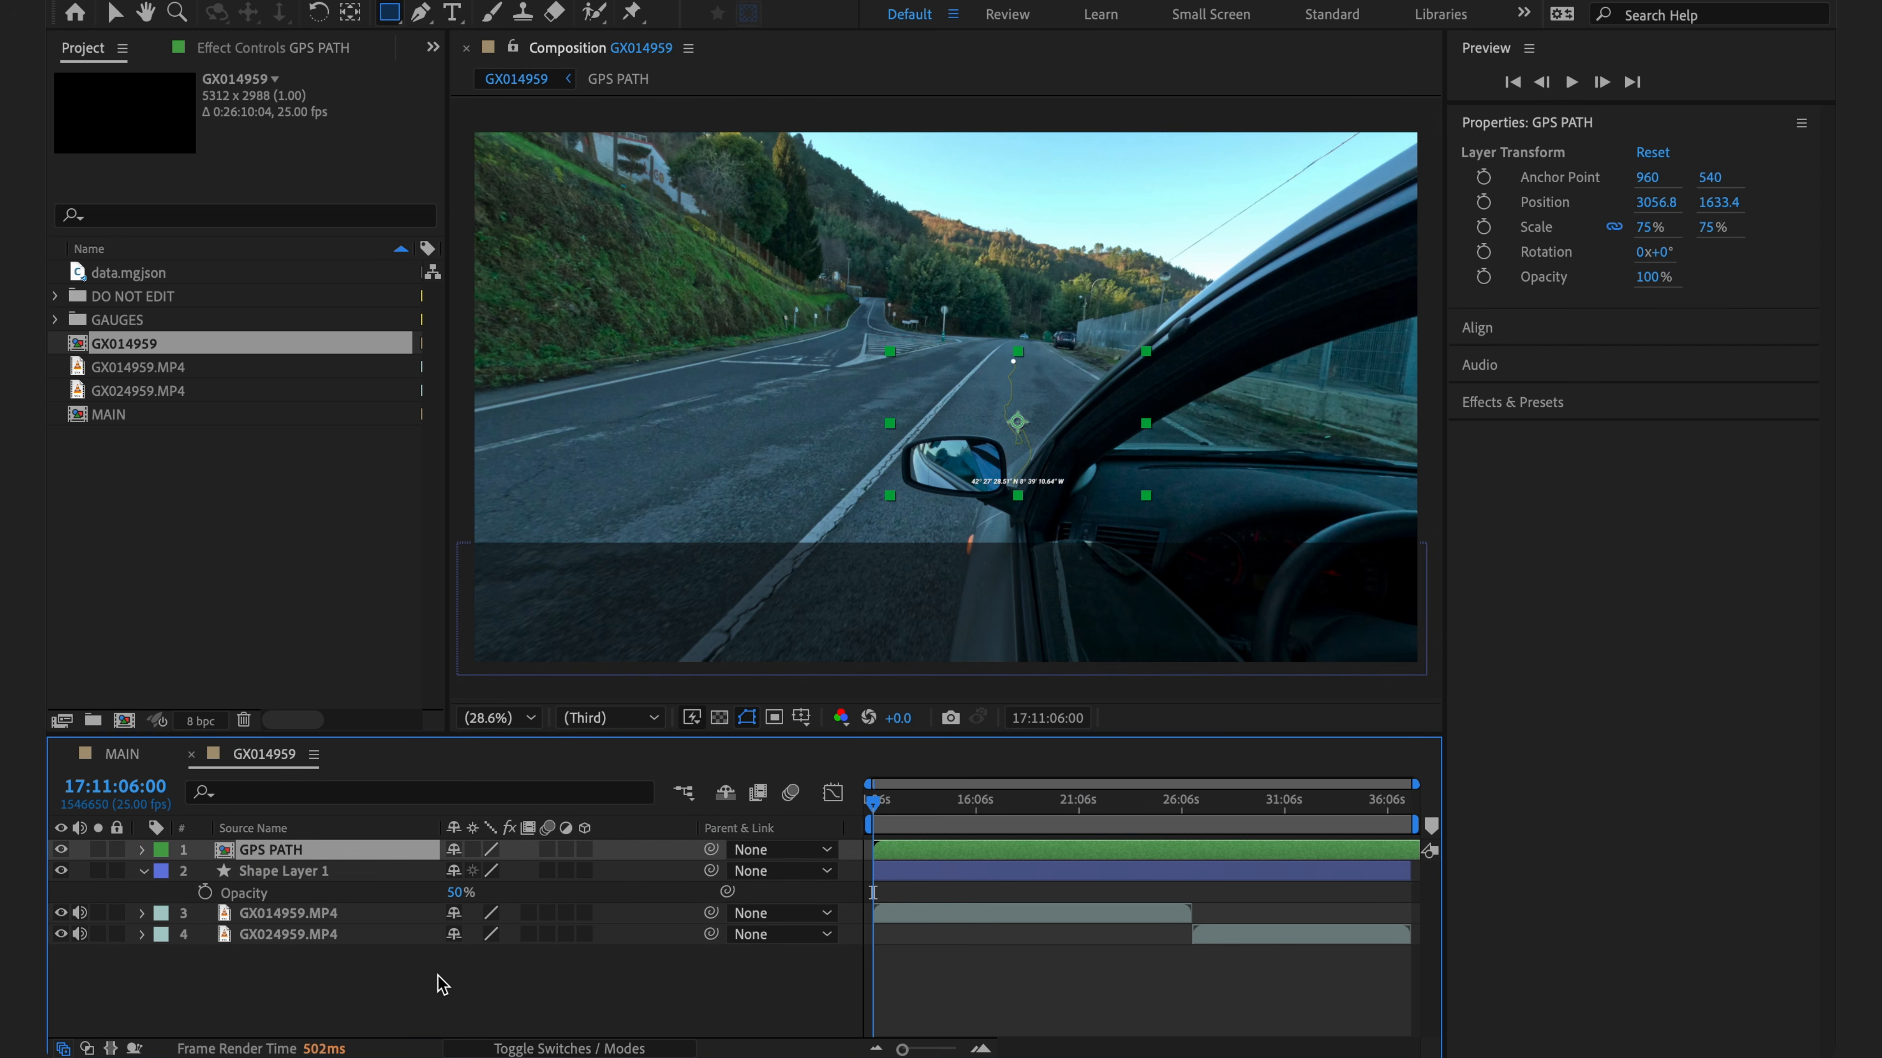
pyautogui.press('v')
pyautogui.moveTo(1022, 424); pyautogui.dragTo(935, 604)
# - At about 36 s, select the GPS PATH layer and open its composition
pyautogui.click(1365, 804)
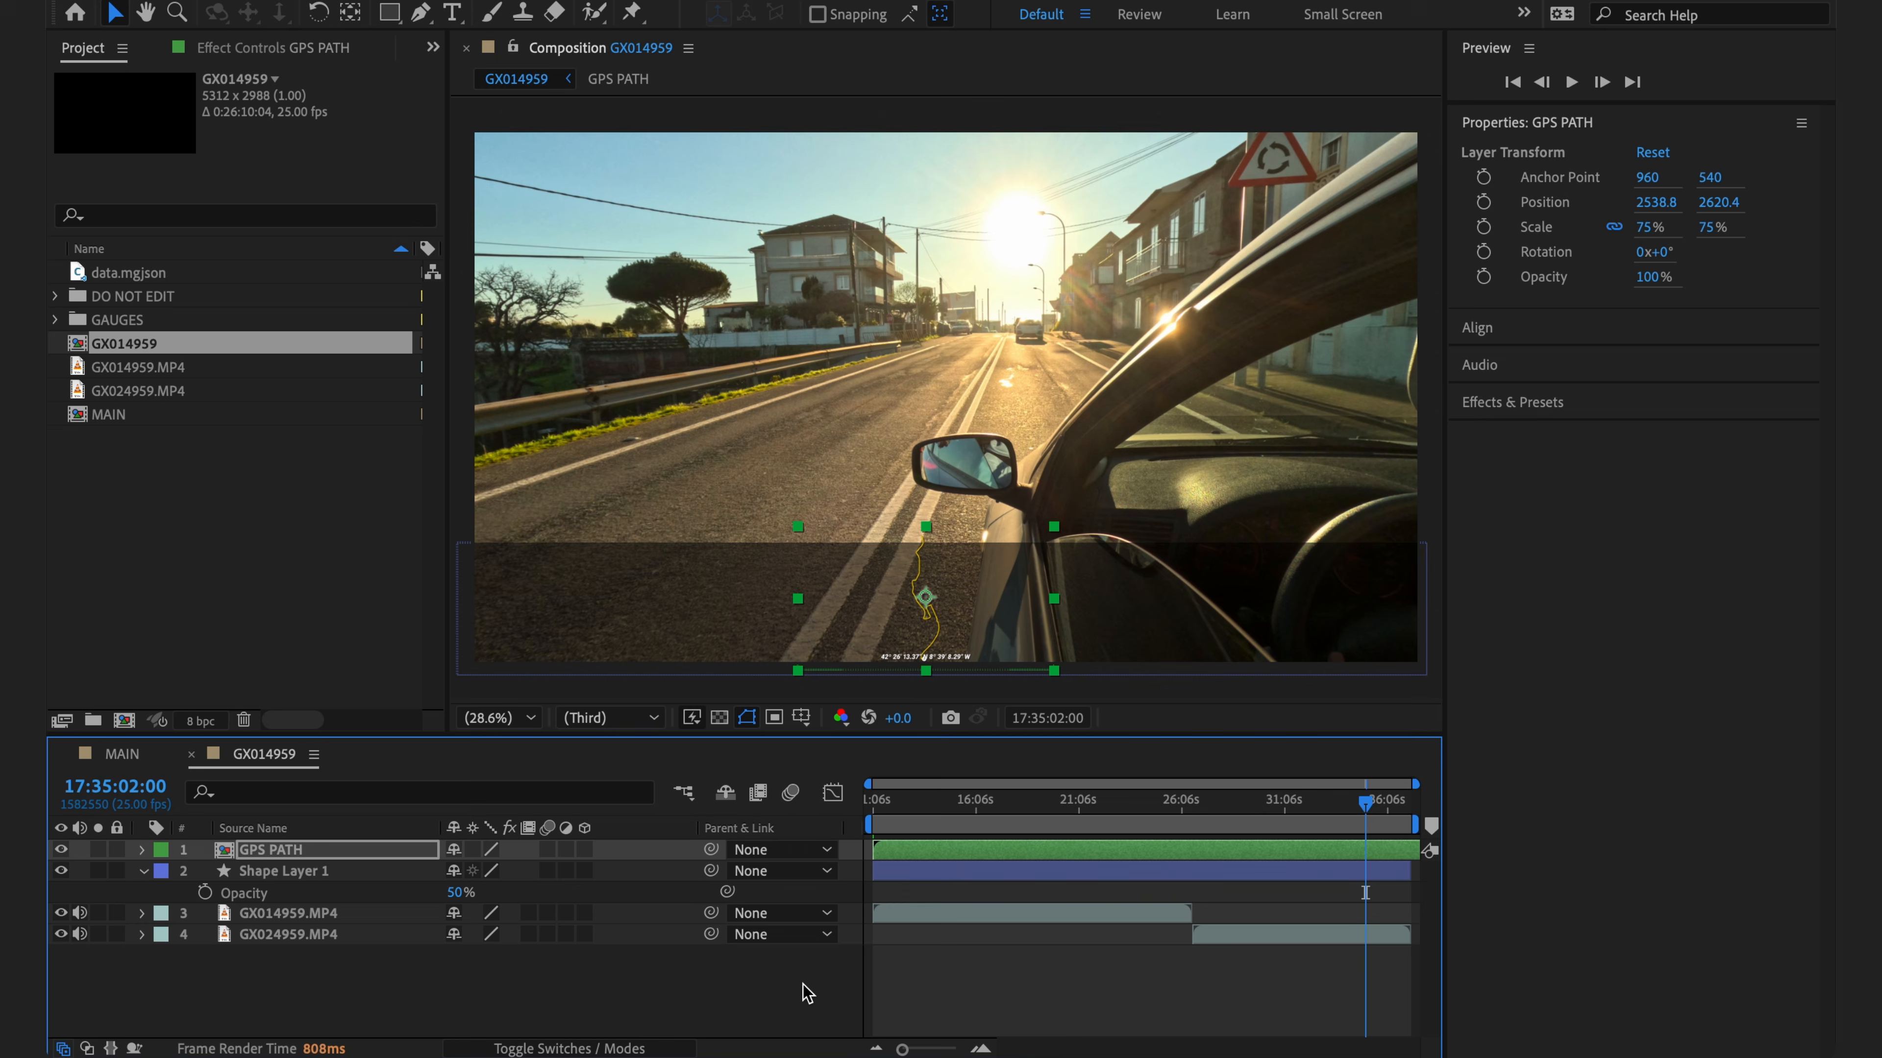
pyautogui.click(770, 1017)
pyautogui.click(294, 857)
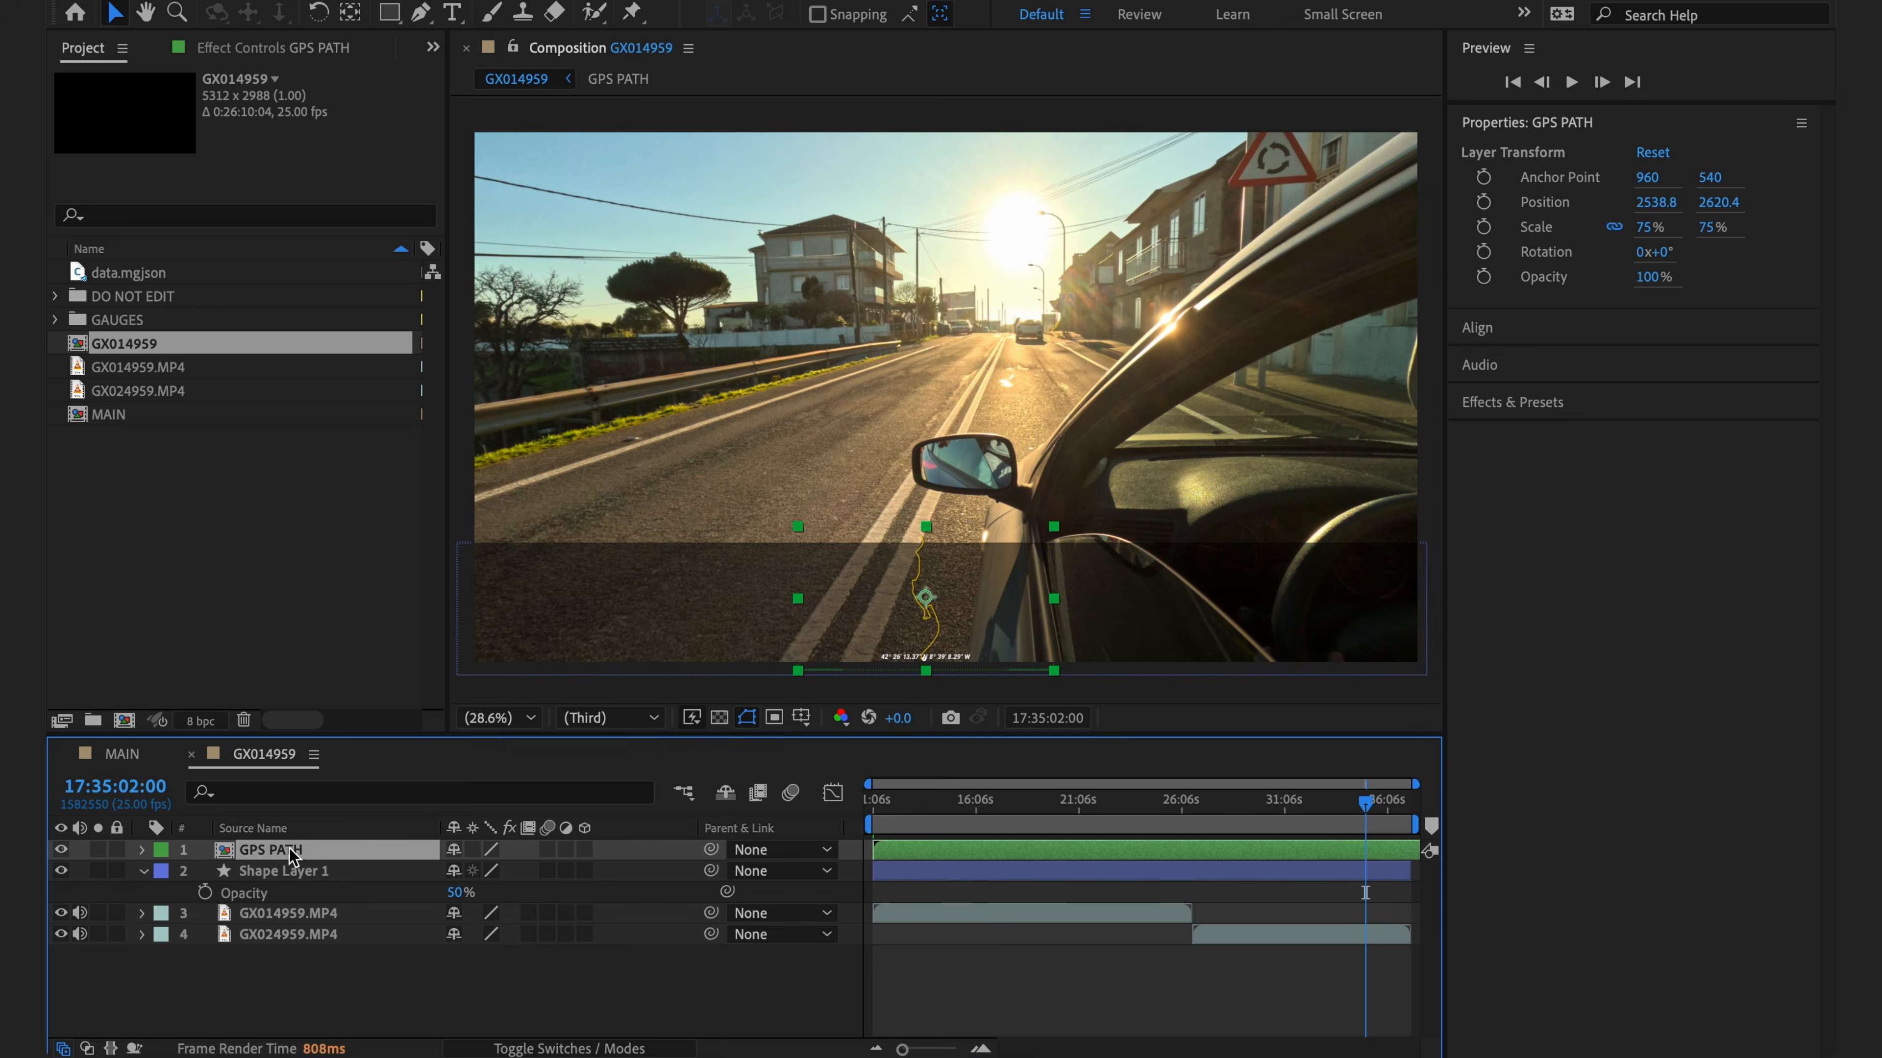
pyautogui.doubleClick(294, 858)
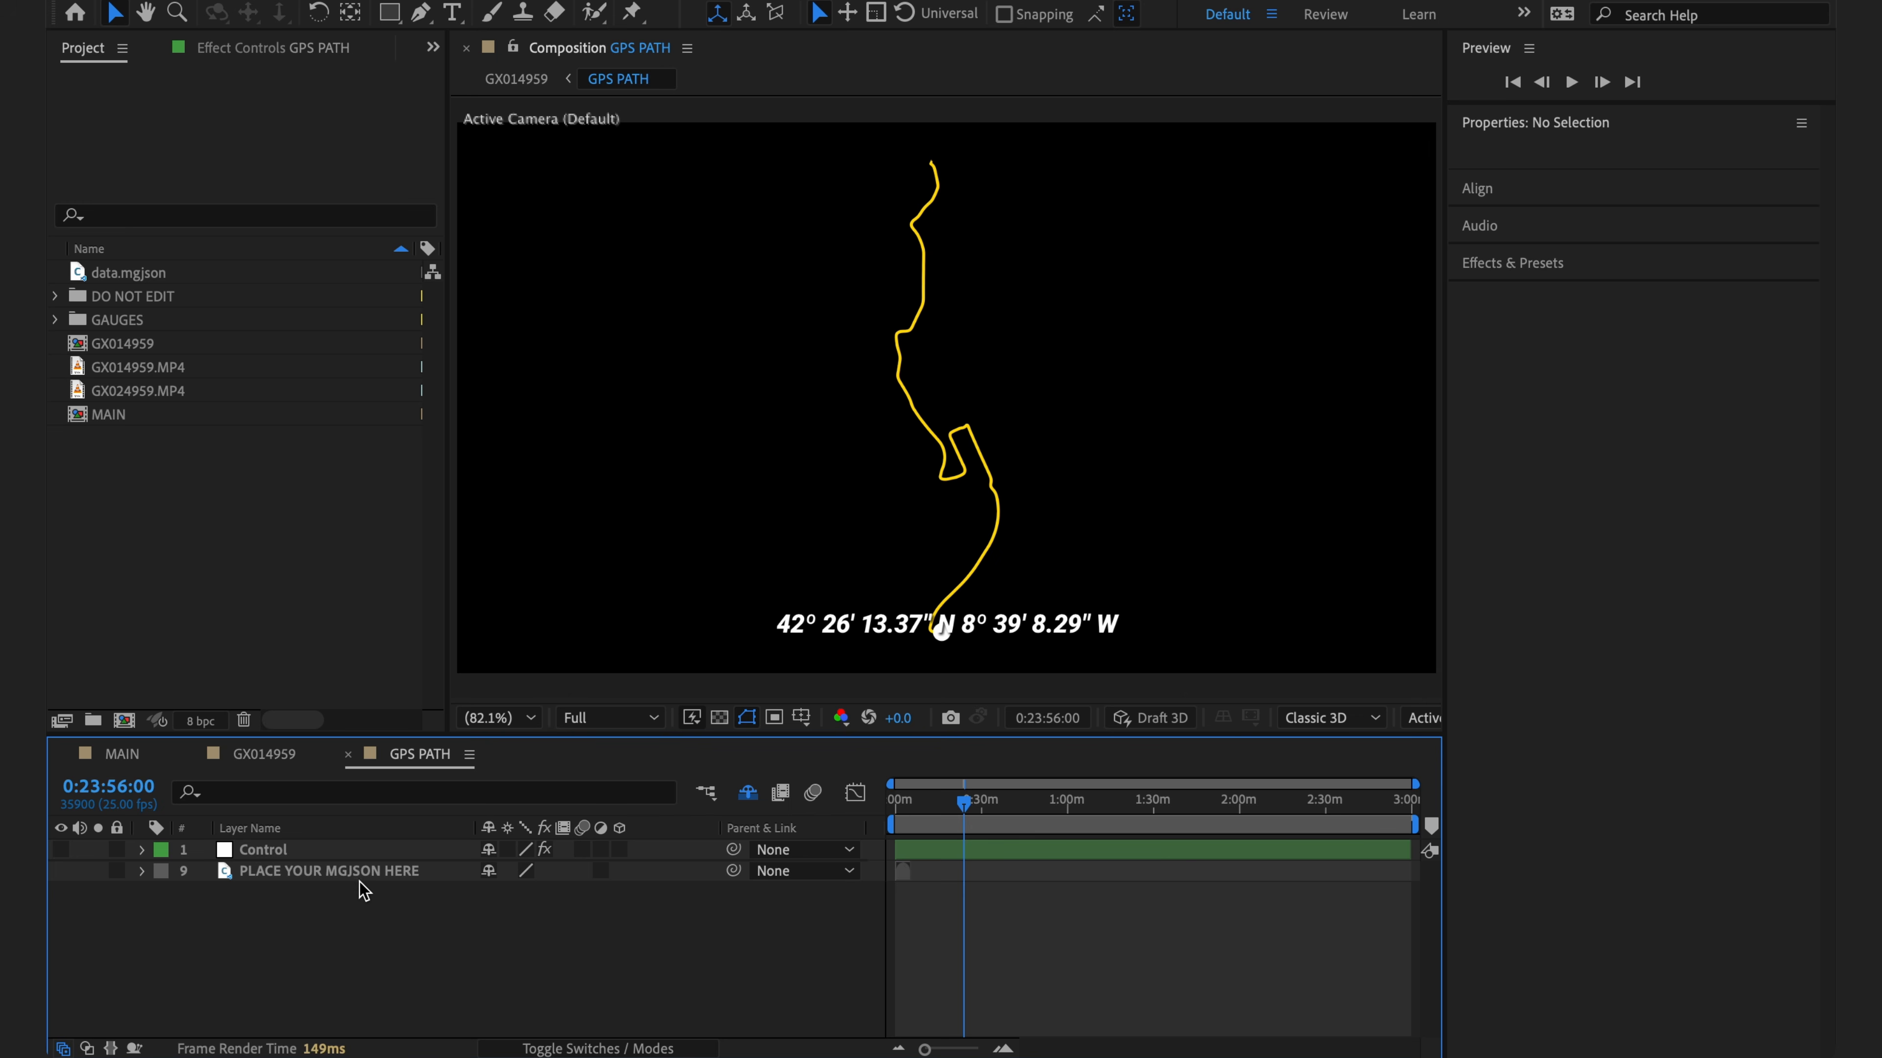
# - Import GX014959+1.mgjson from the GoPro folder and add it as a layer in GPS PATH
pyautogui.press('super+Tab')
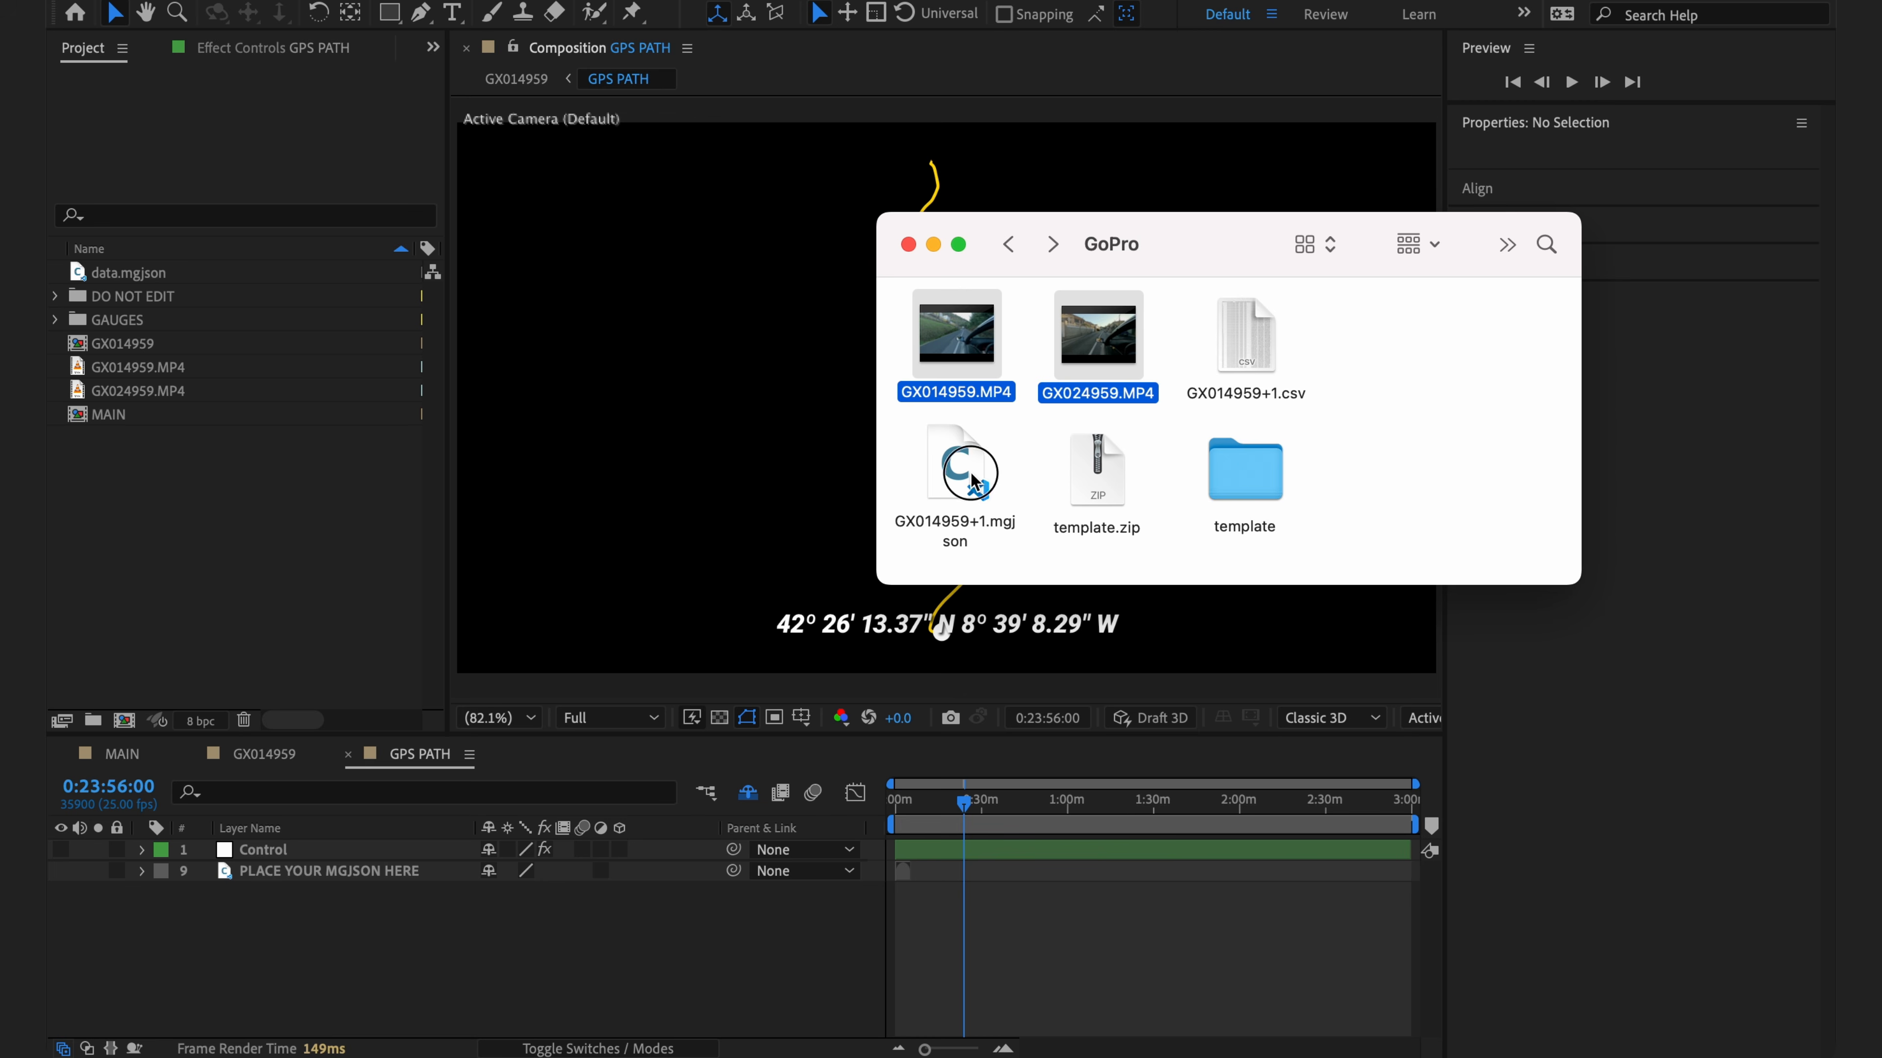
pyautogui.click(979, 489)
pyautogui.moveTo(978, 489); pyautogui.dragTo(203, 513)
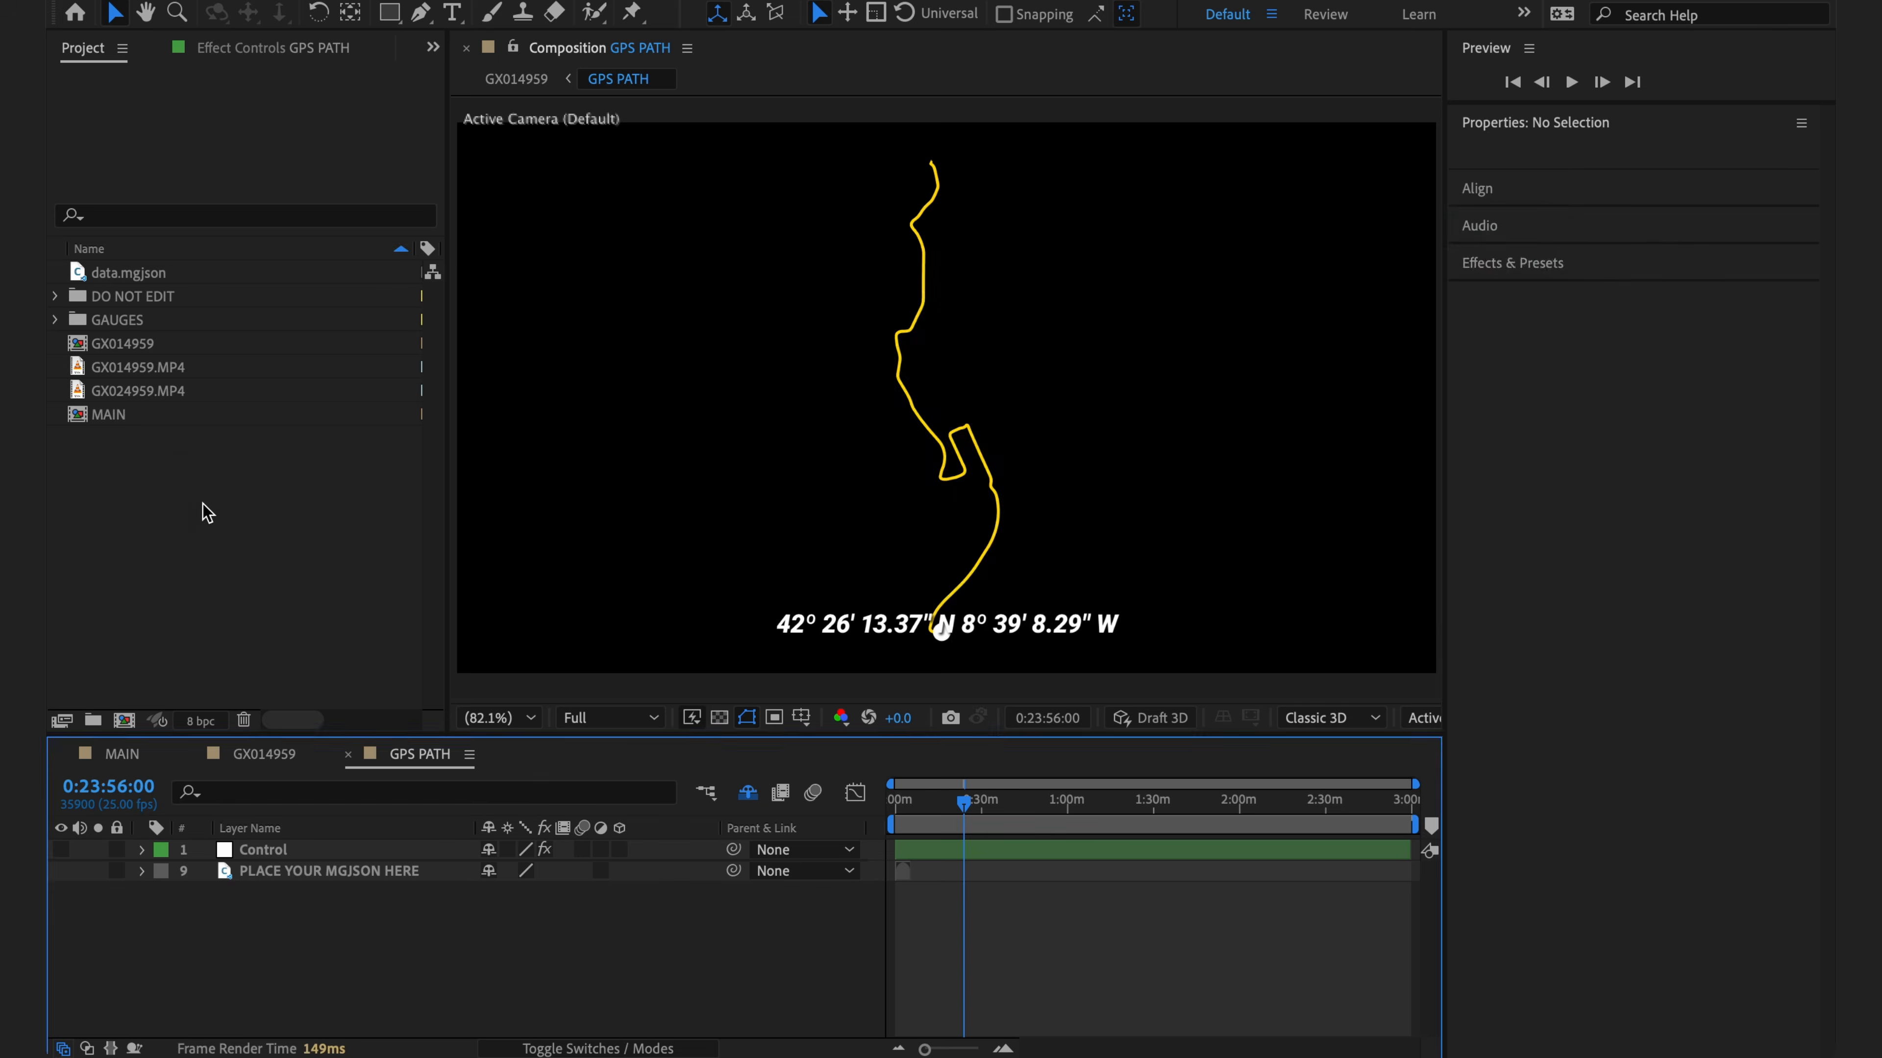
pyautogui.moveTo(209, 371); pyautogui.dragTo(333, 901)
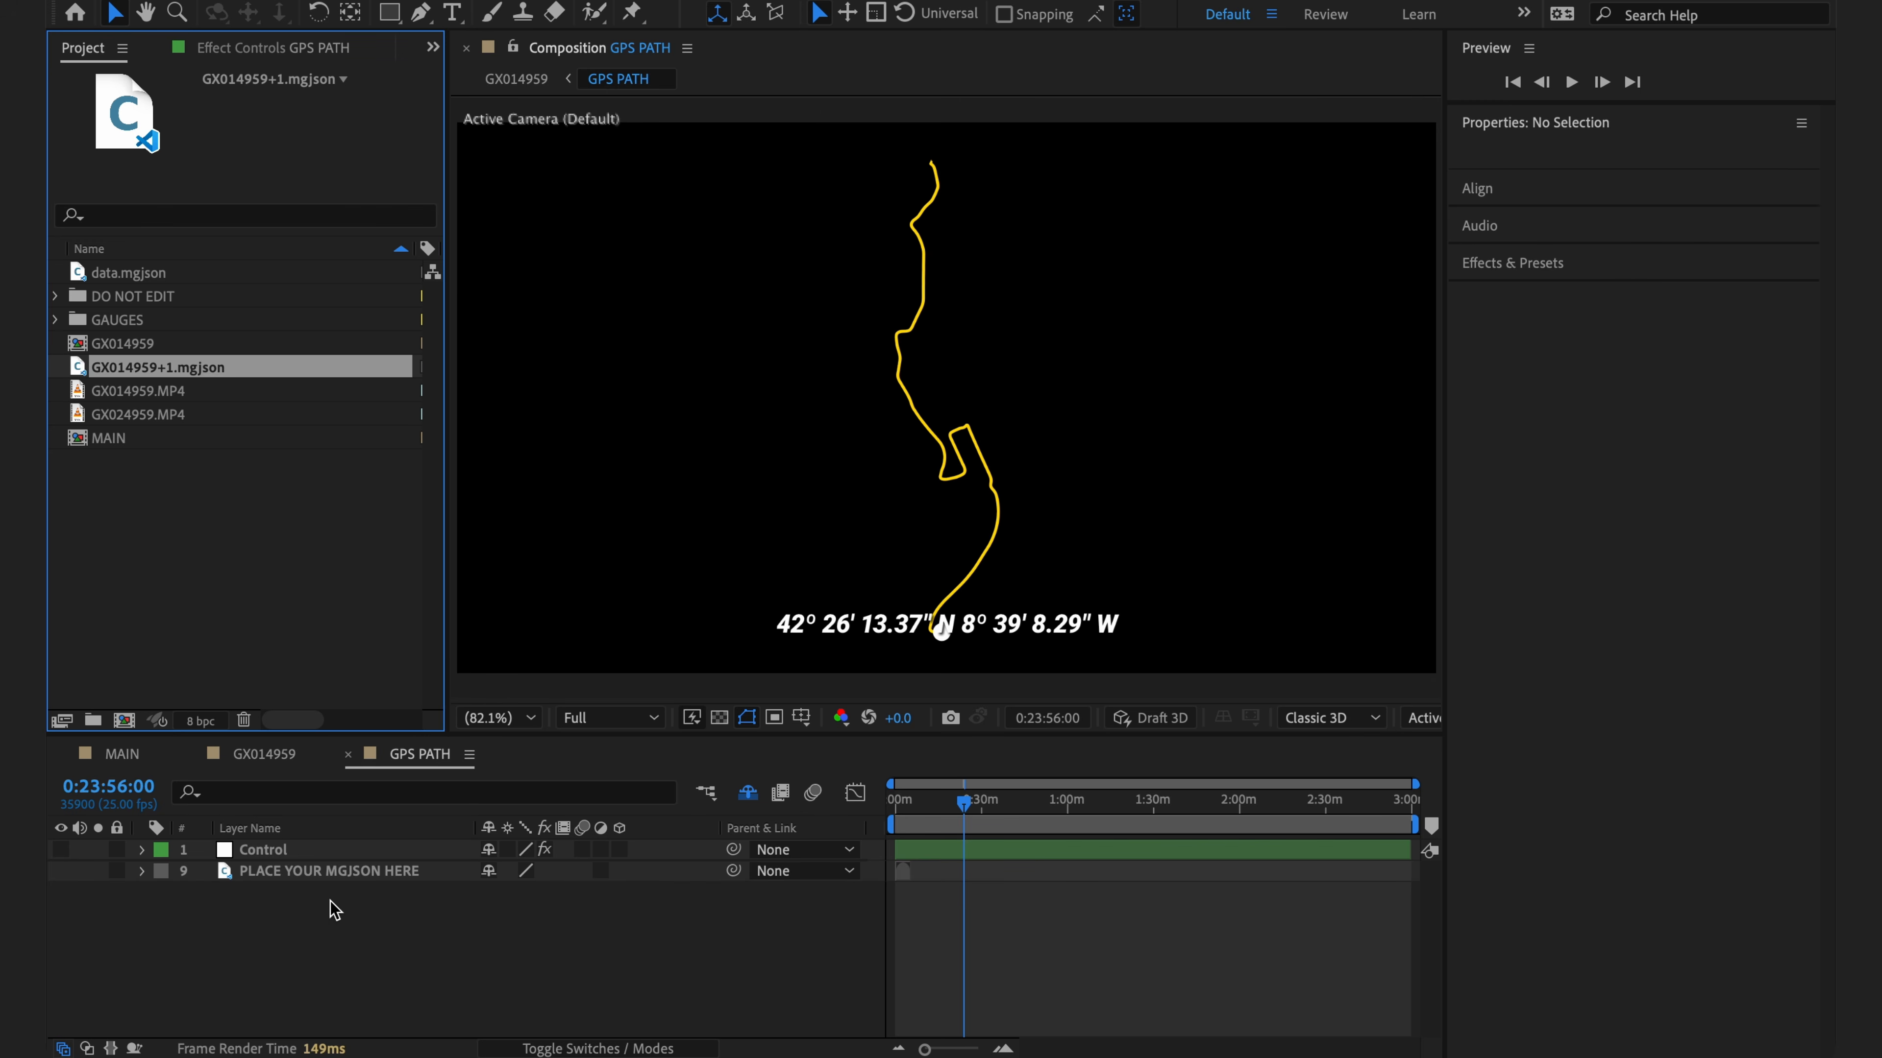
# - Set the Control layer's mgJSON Source Layer to GX014959+1.mgjson
pyautogui.click(271, 860)
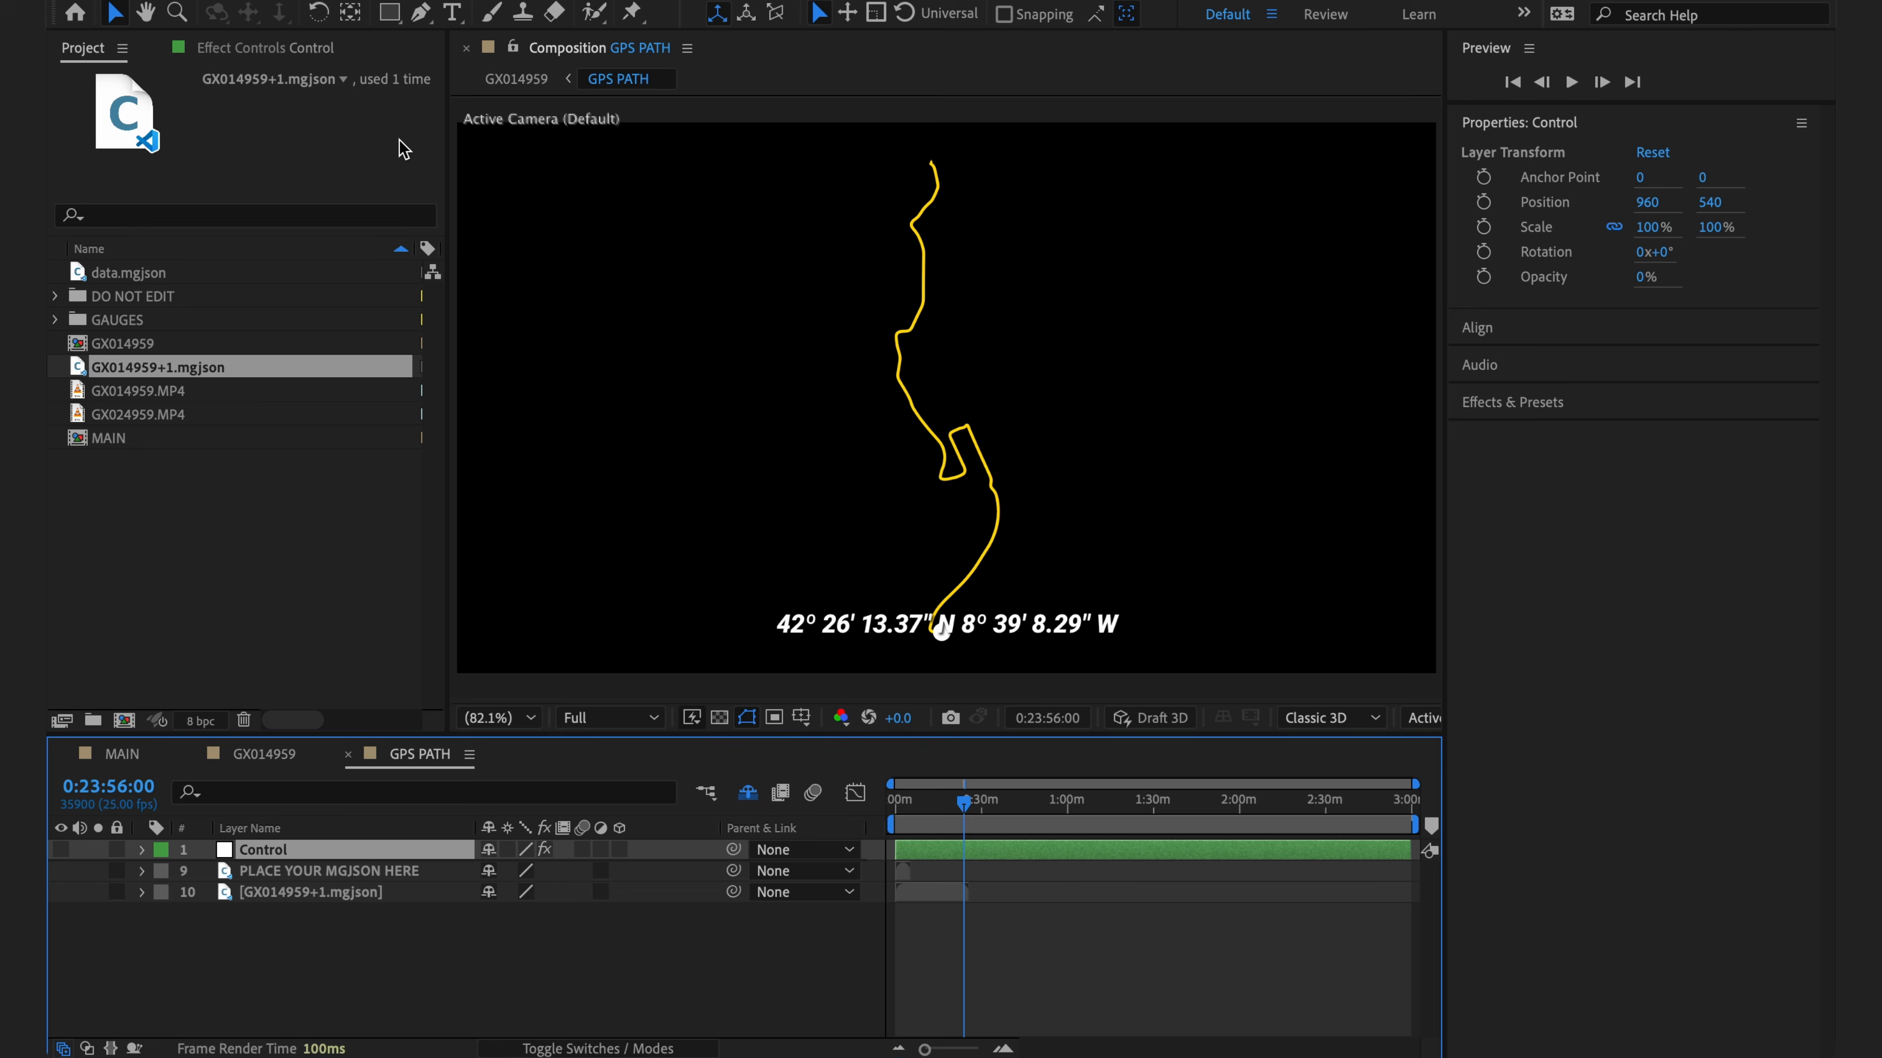
pyautogui.click(288, 51)
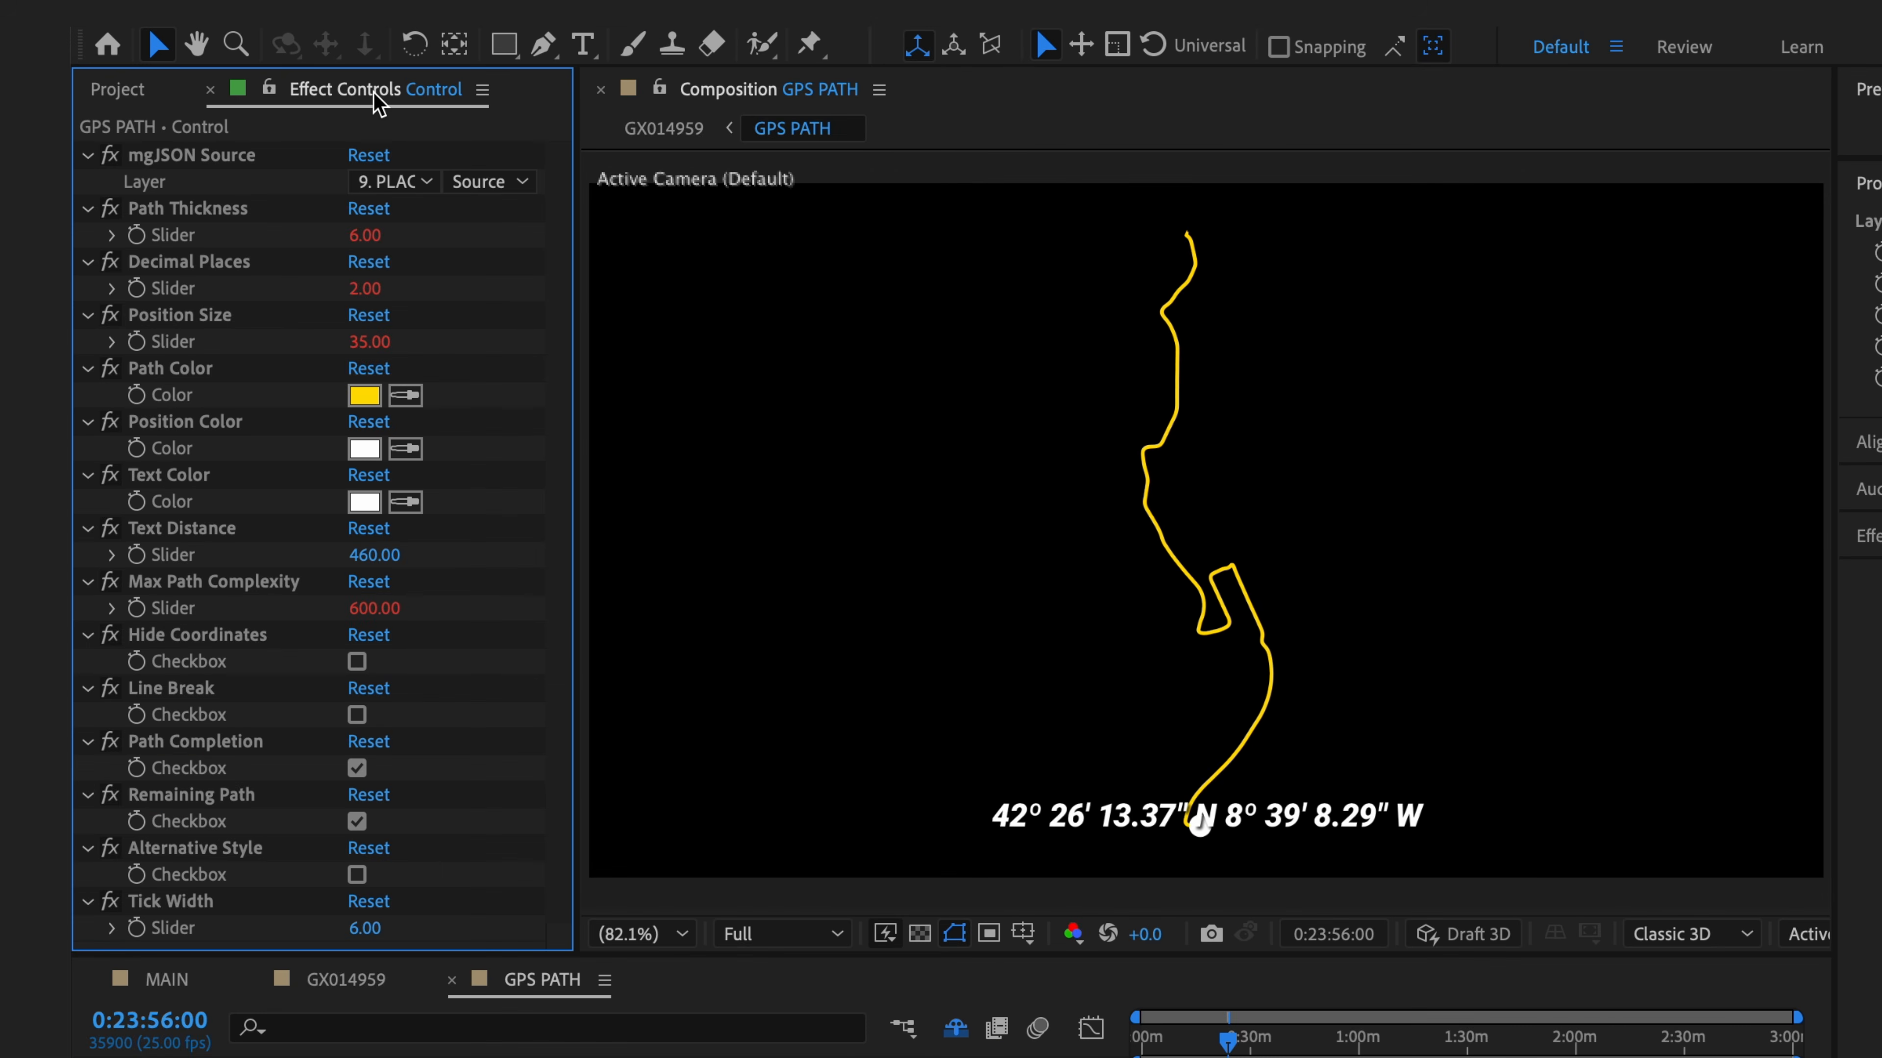
pyautogui.click(428, 182)
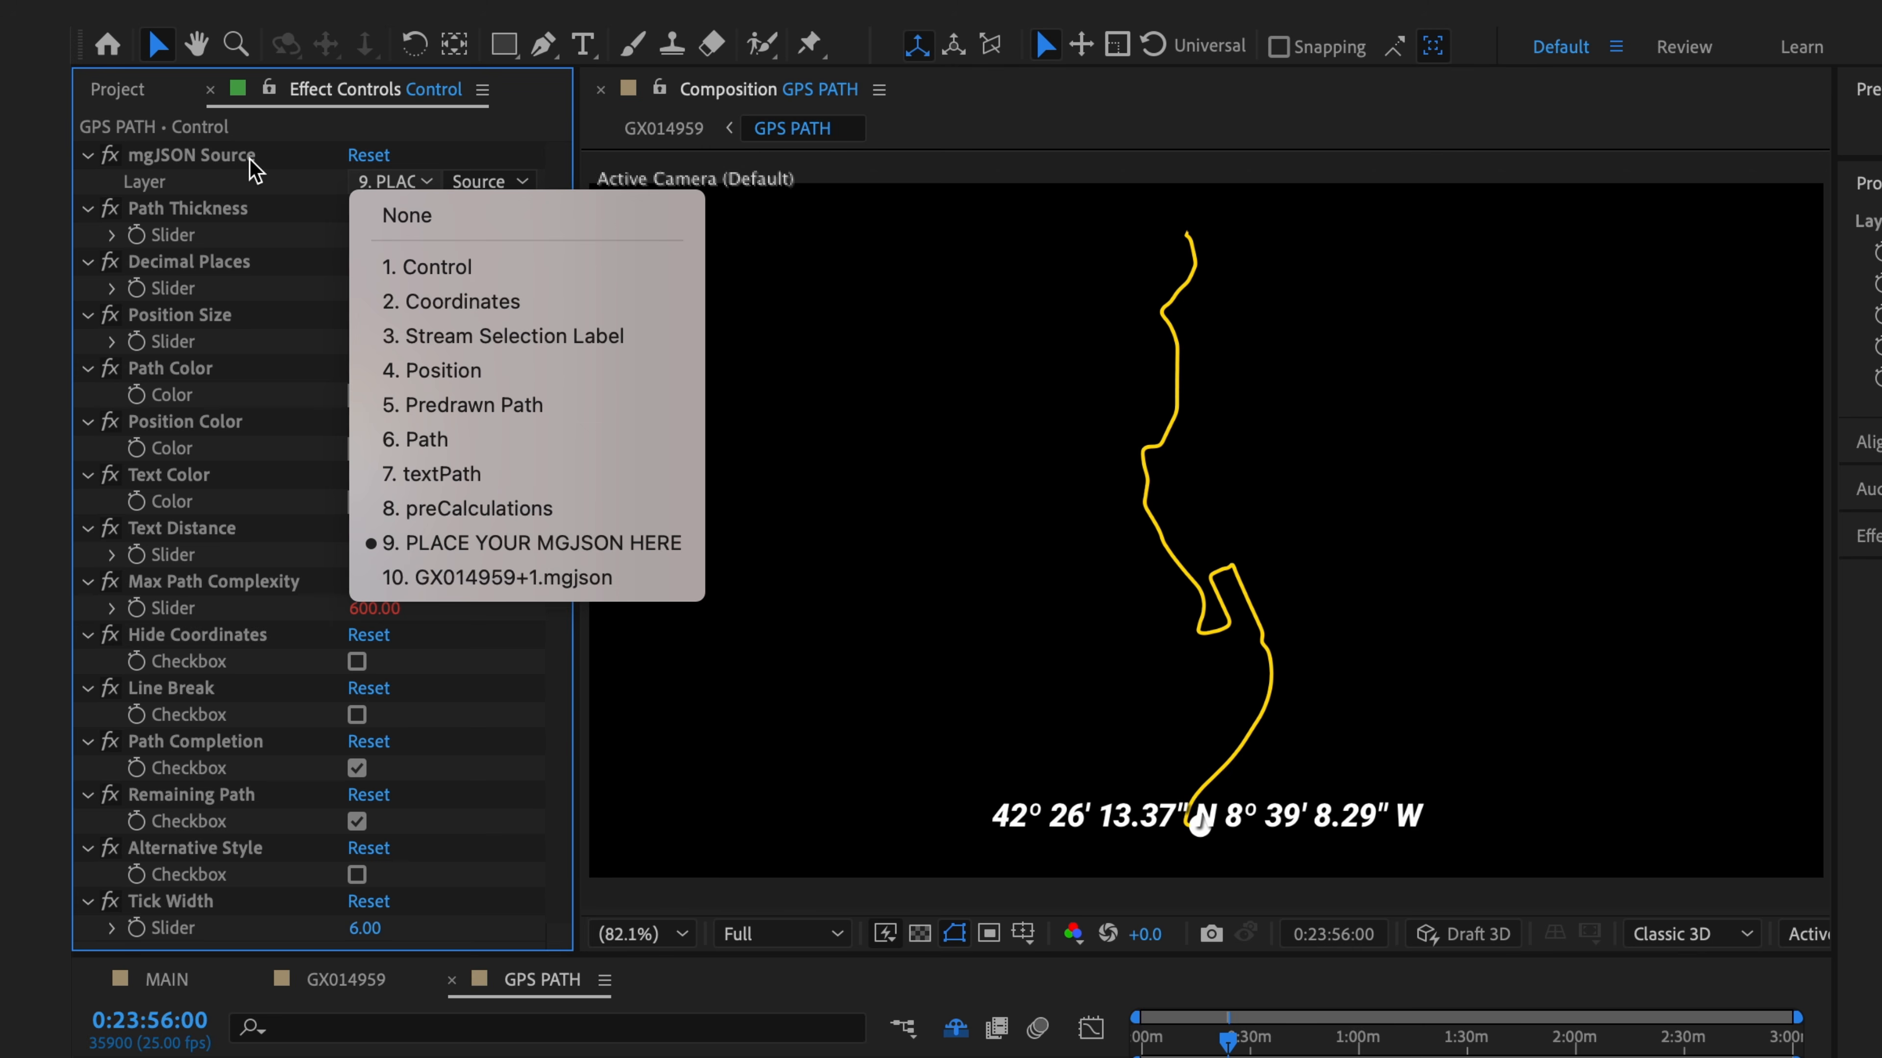
pyautogui.click(622, 584)
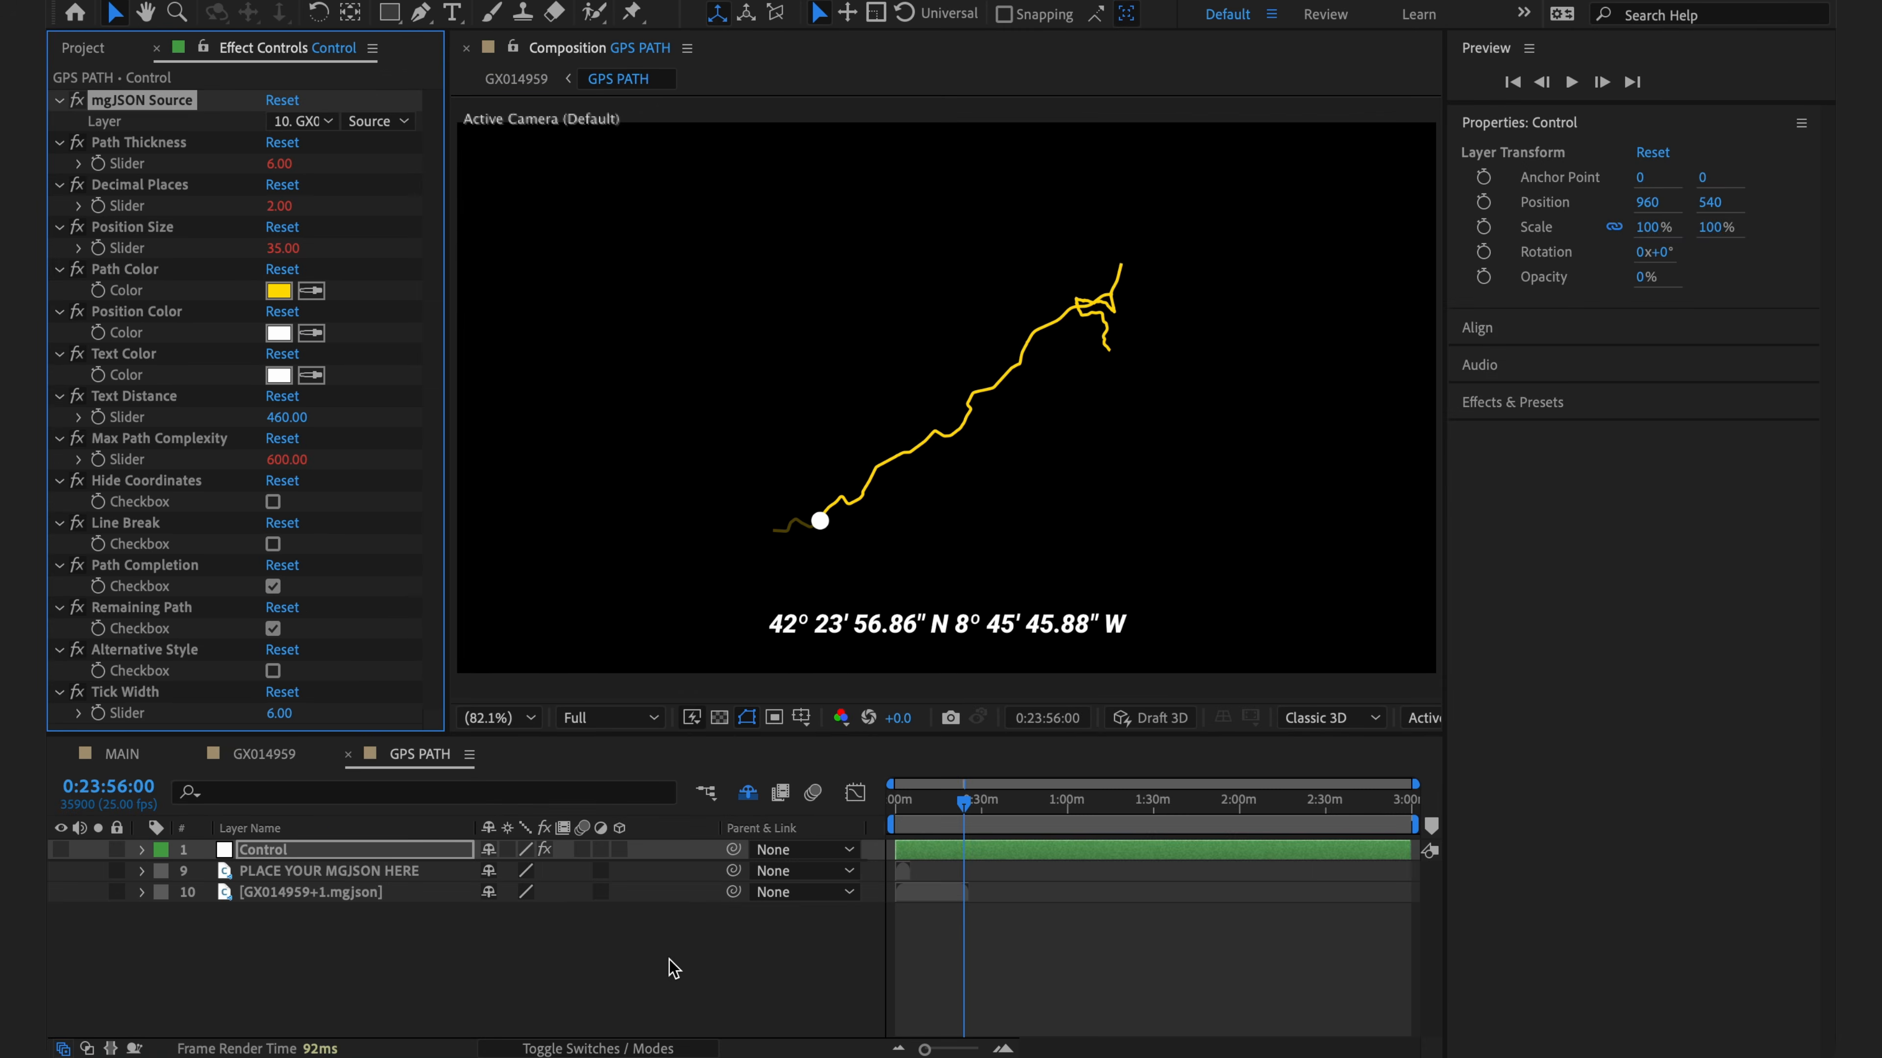
pyautogui.click(667, 962)
# - In GX014959, set the GPS PATH layer's scale to 100% and reopen the GPS PATH composition
pyautogui.click(239, 761)
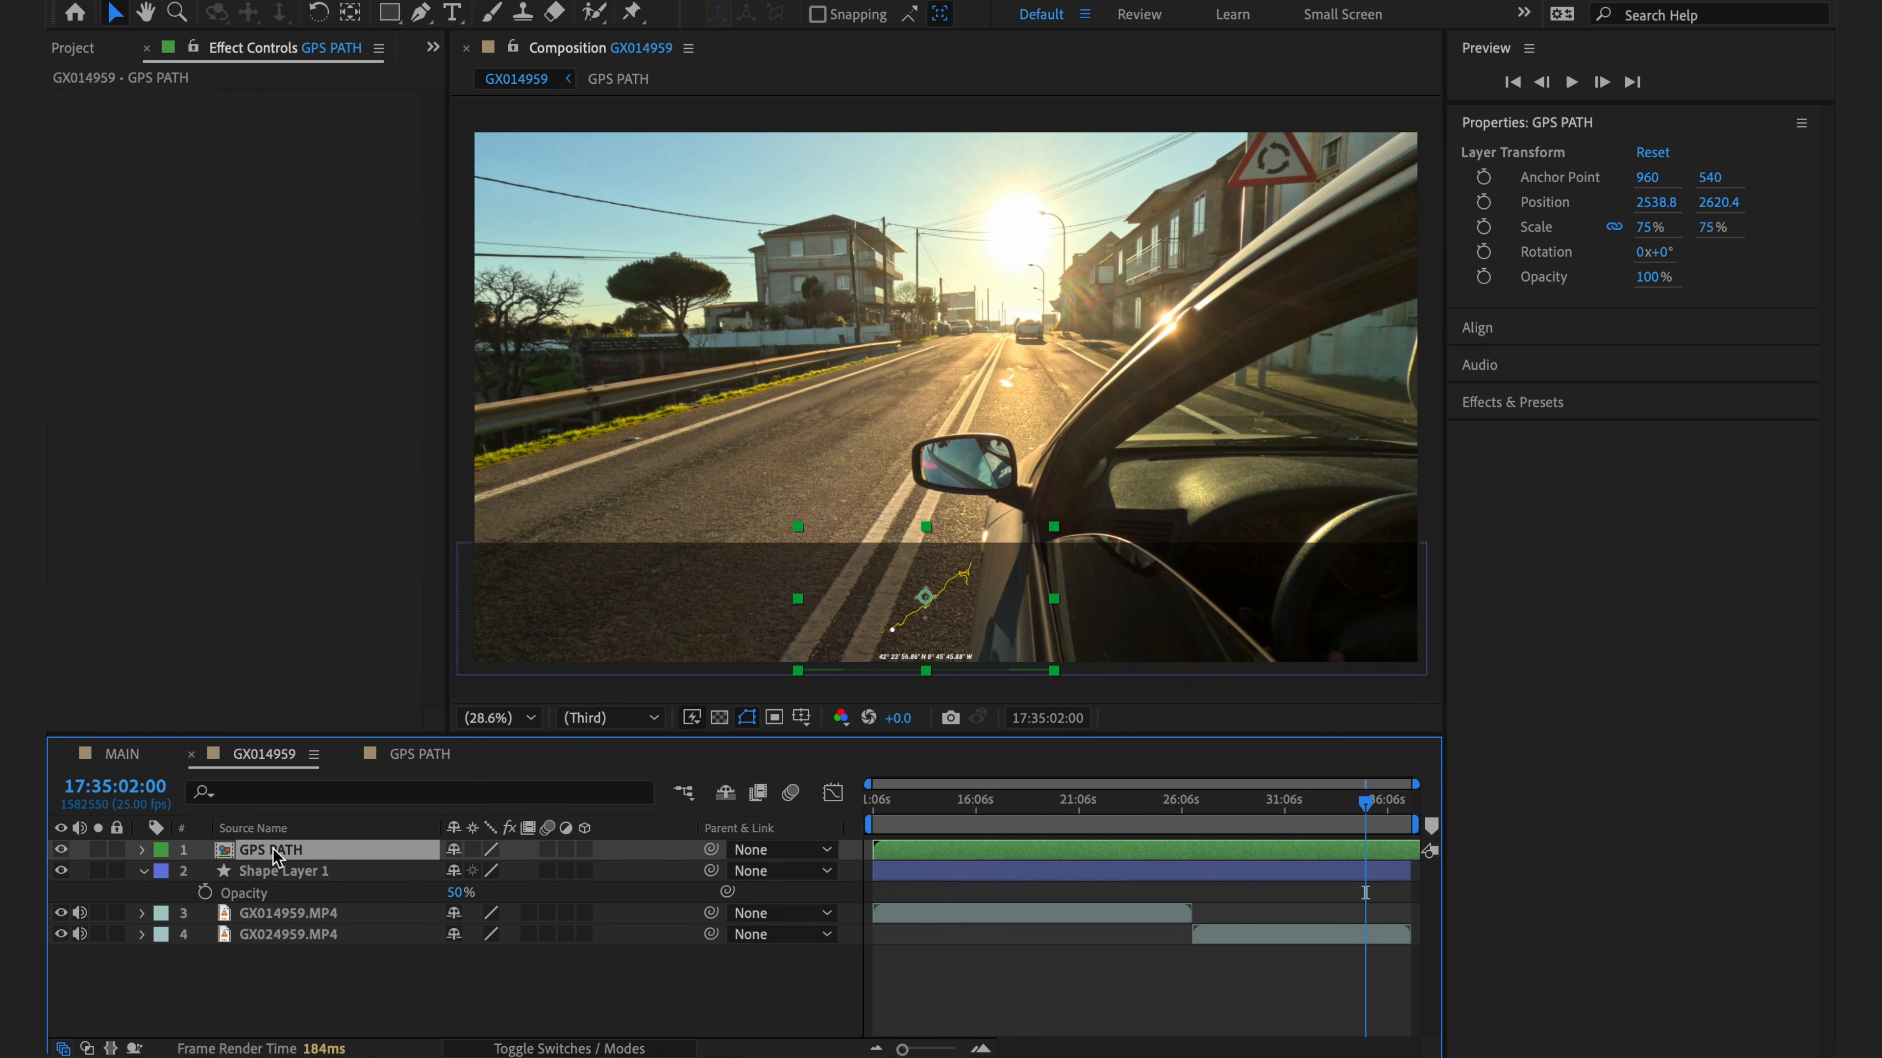
pyautogui.press('s')
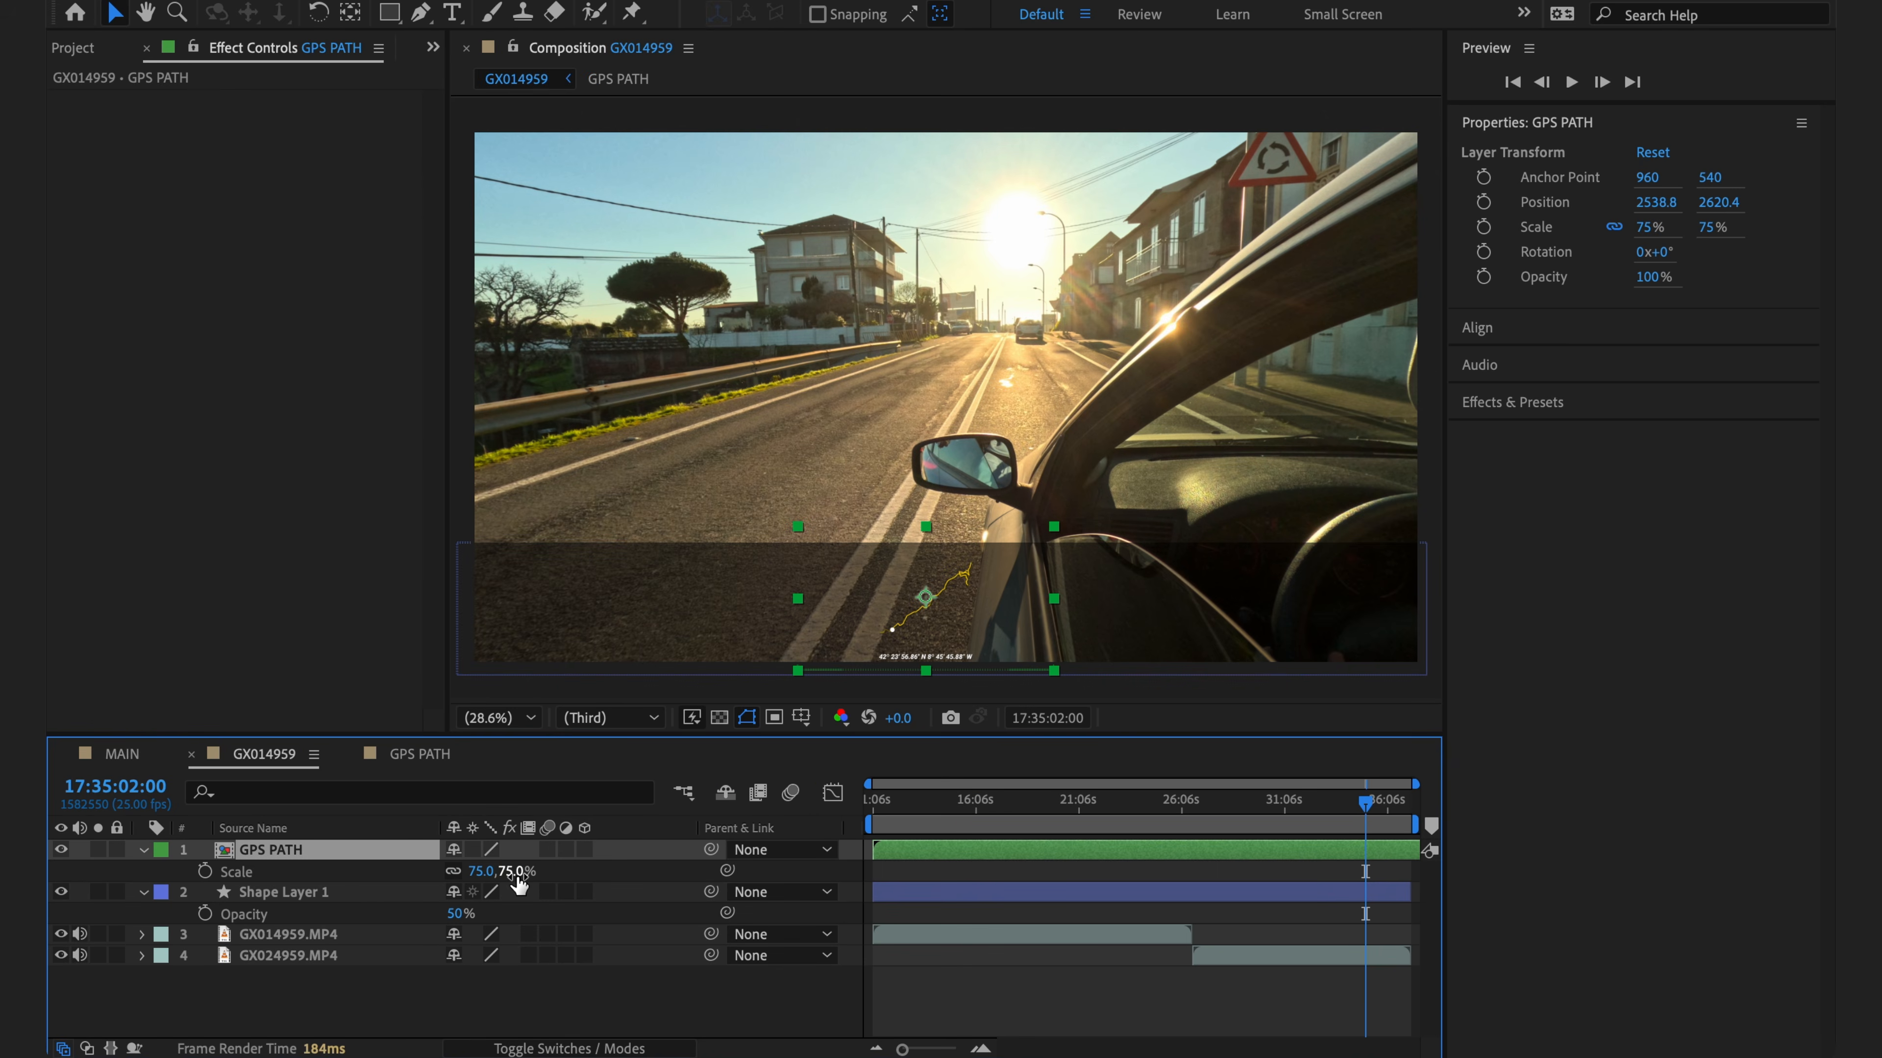
pyautogui.click(516, 878)
pyautogui.write('100')
pyautogui.press('Return')
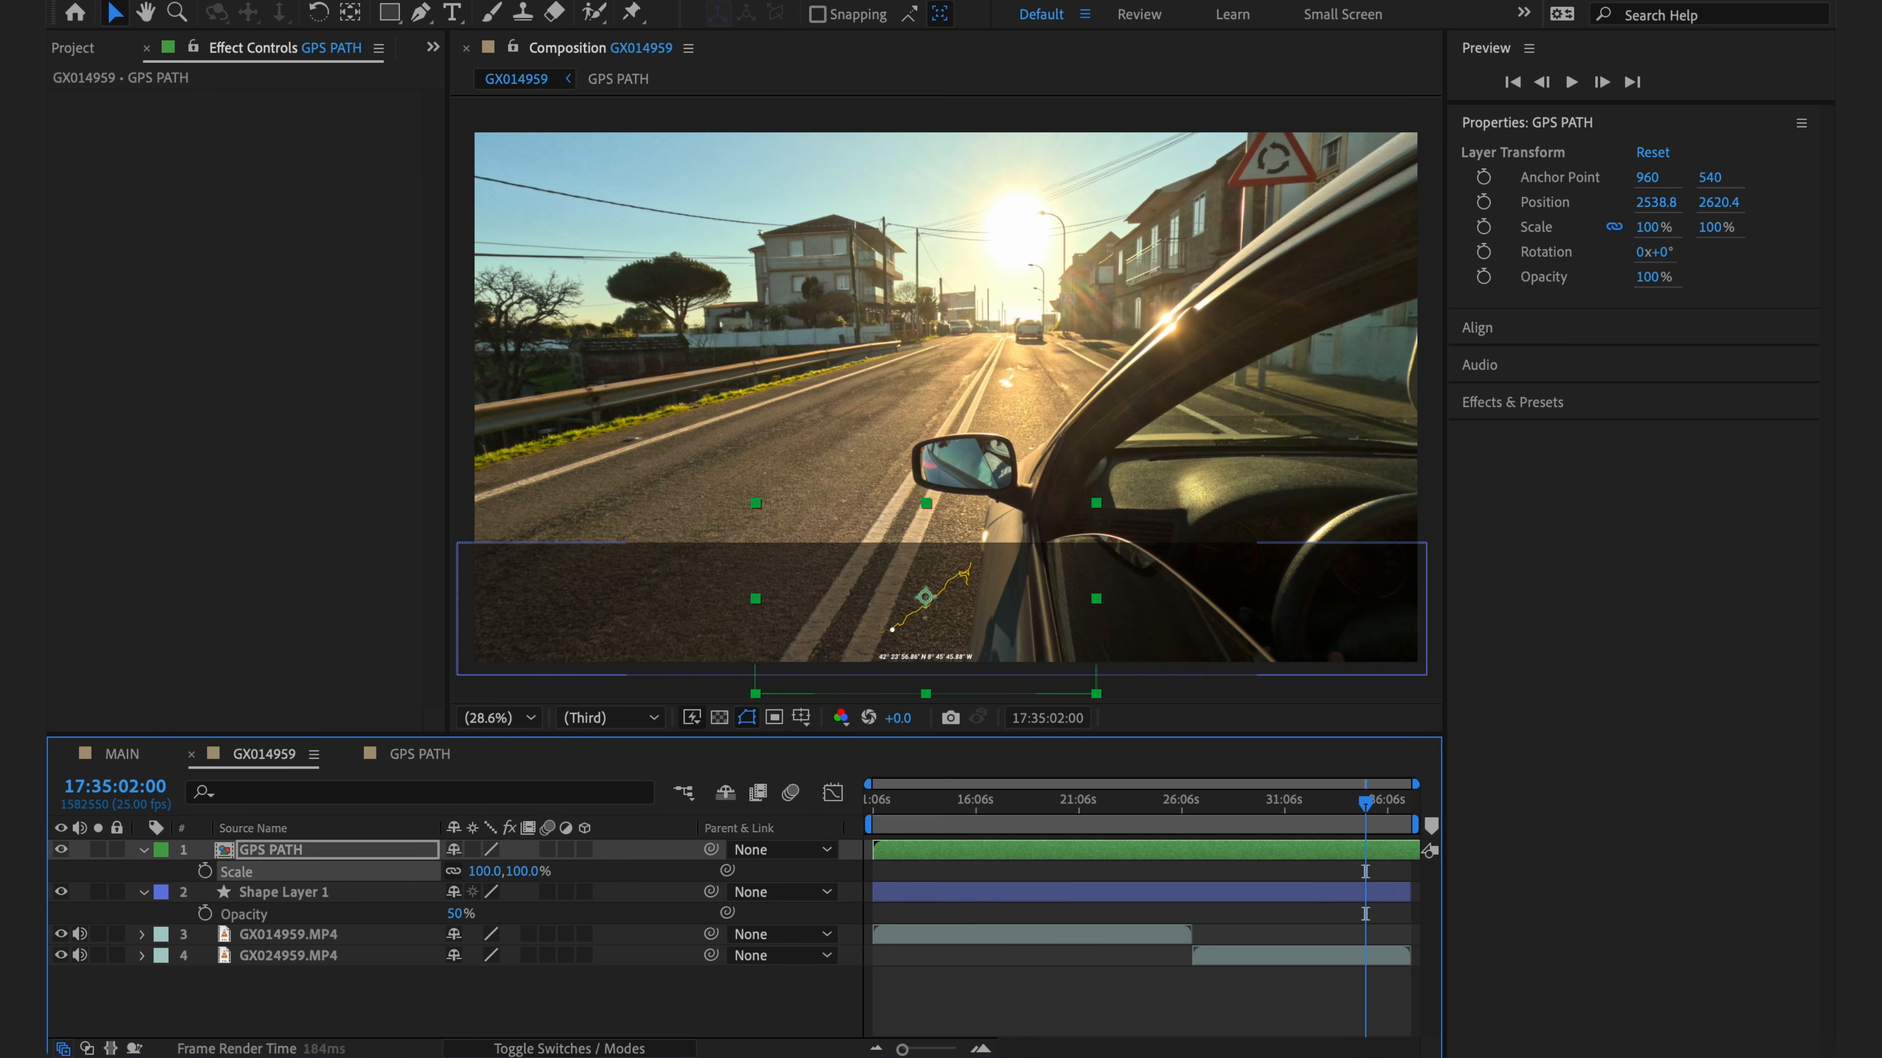
pyautogui.press('F2')
pyautogui.doubleClick(261, 853)
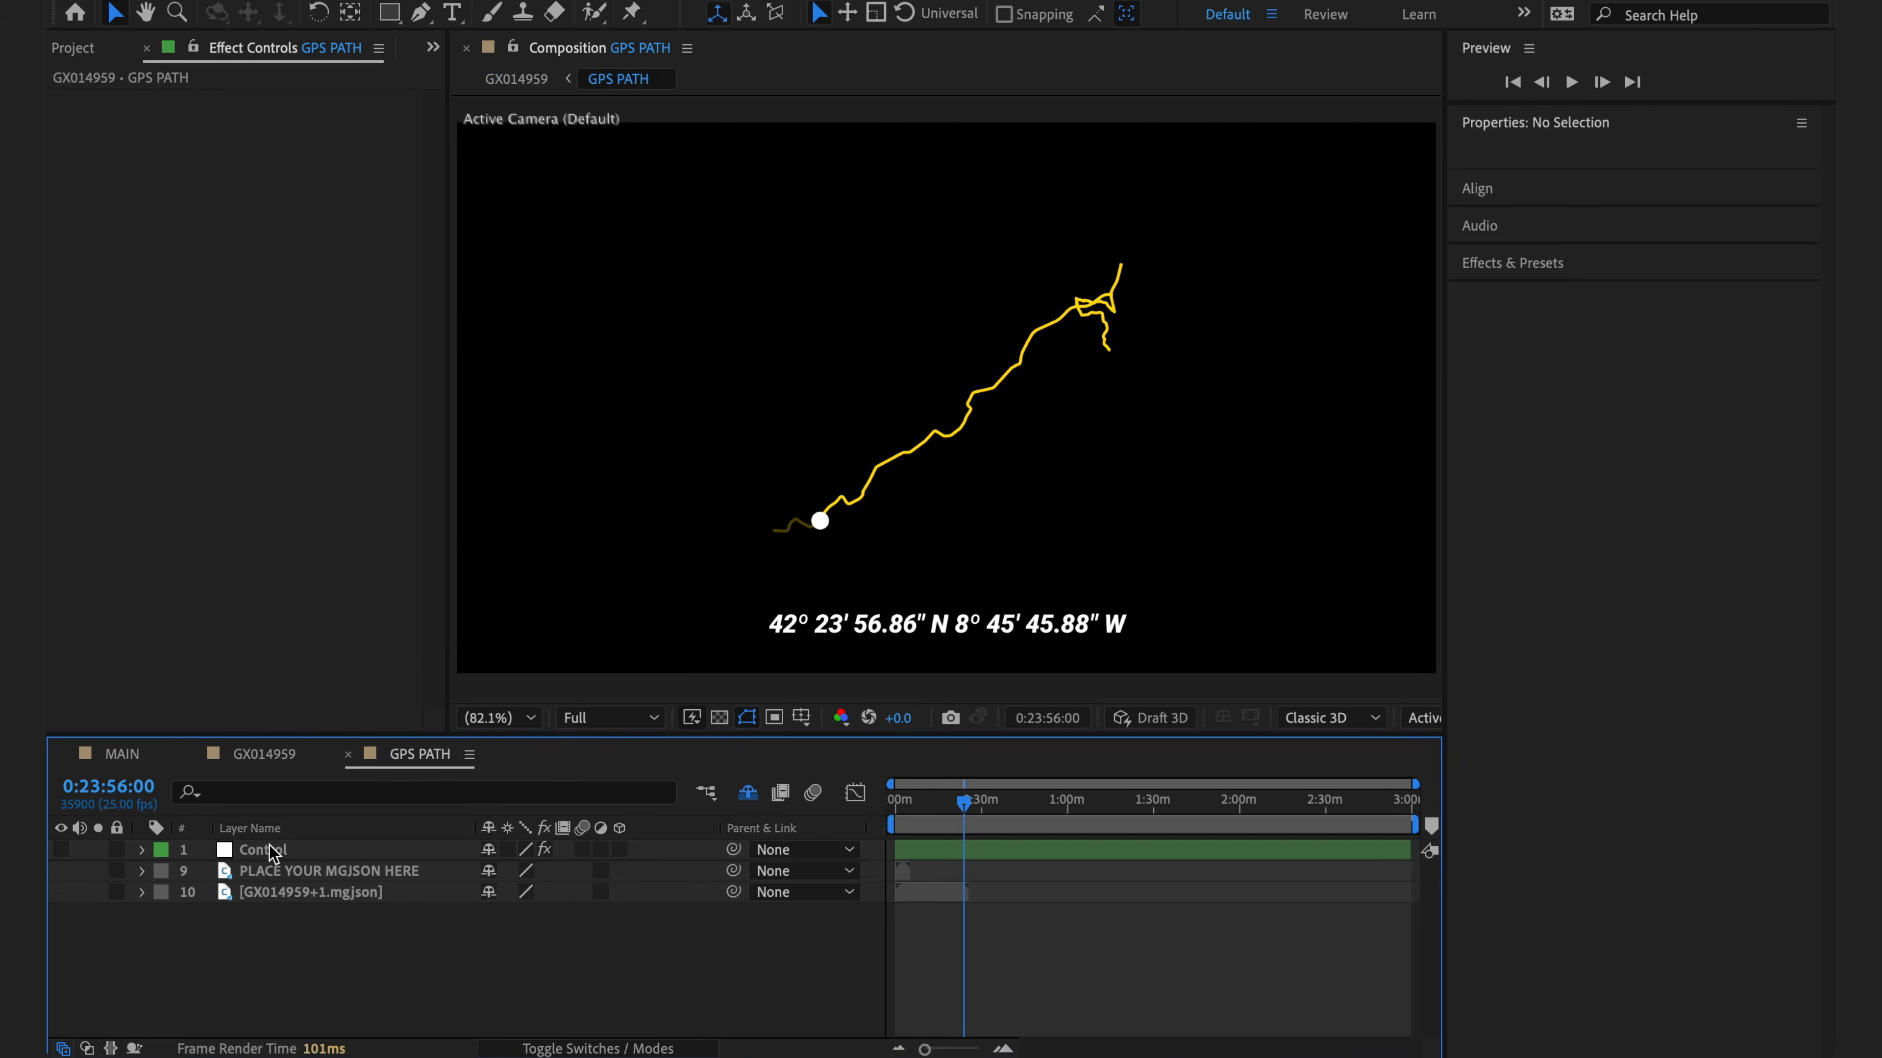
# - Hide coordinates, set Path Thickness 19, Position Size 51, and Path Color to white FFFFFF
pyautogui.click(263, 849)
pyautogui.click(274, 503)
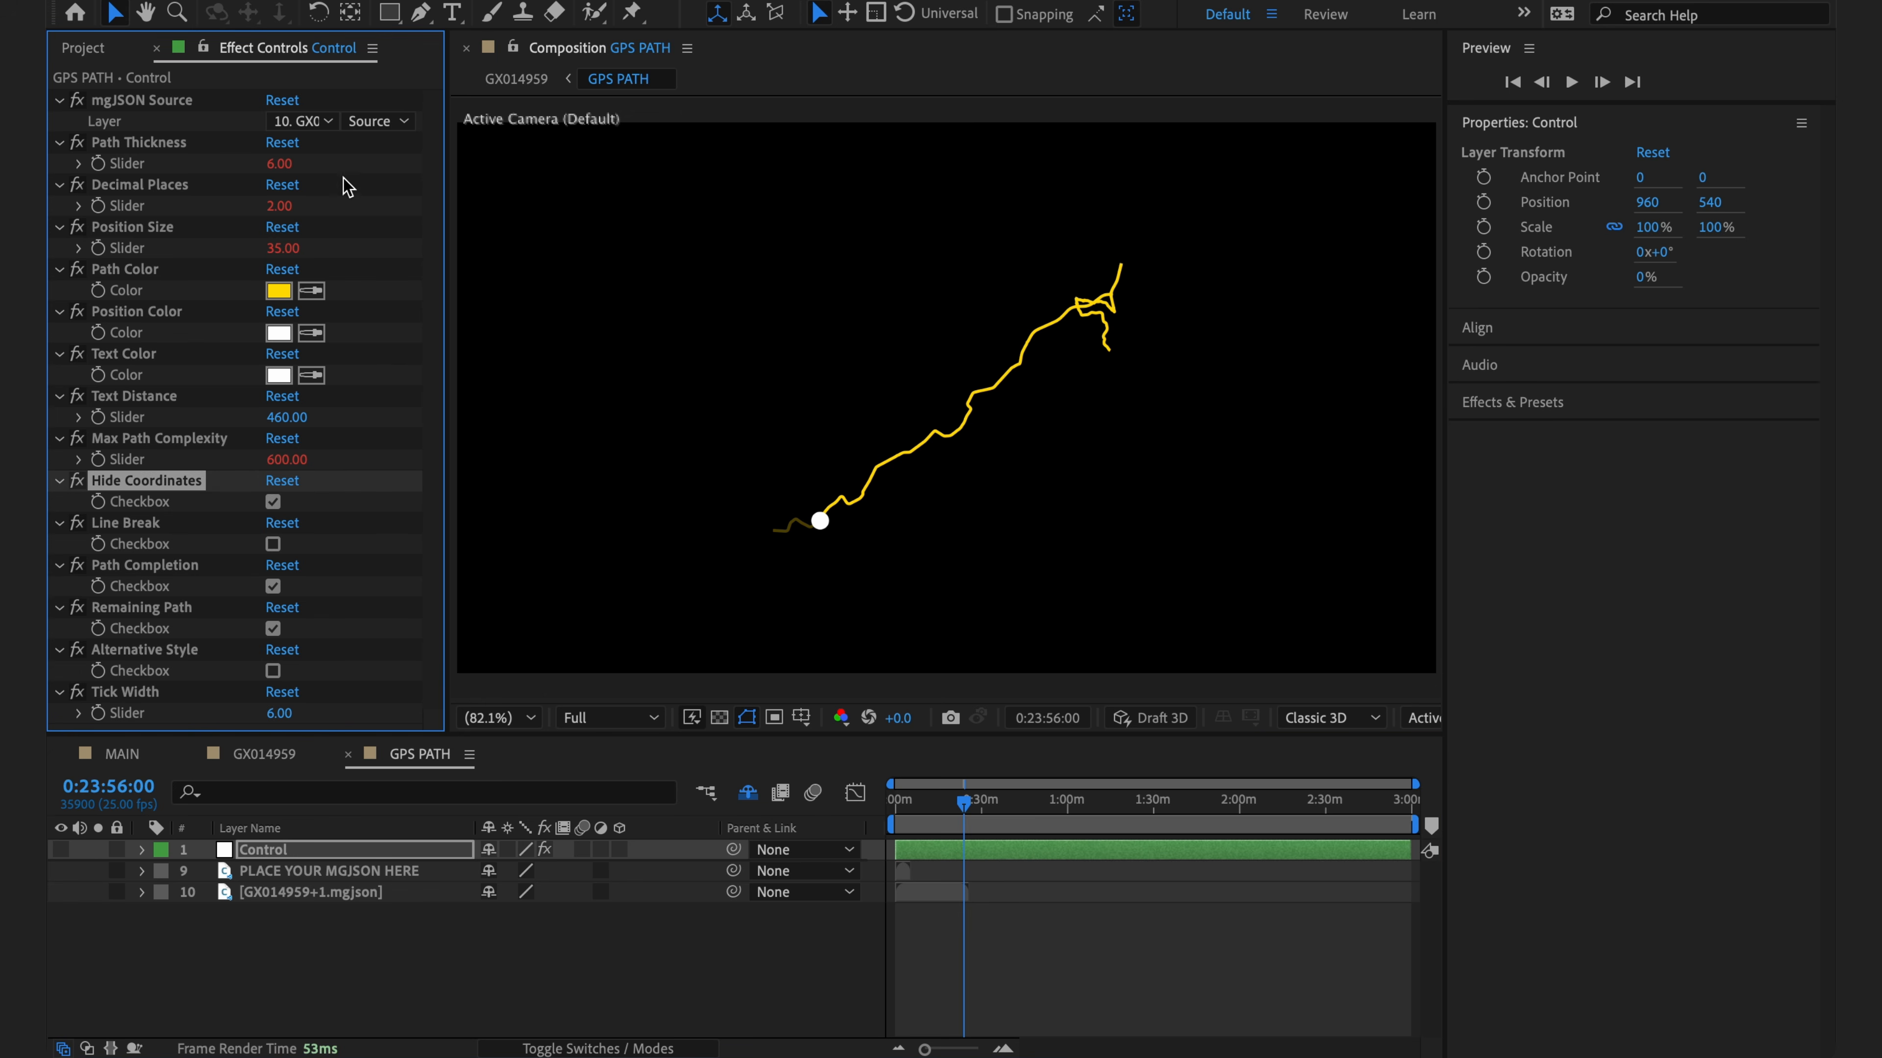
pyautogui.moveTo(286, 162); pyautogui.dragTo(305, 165)
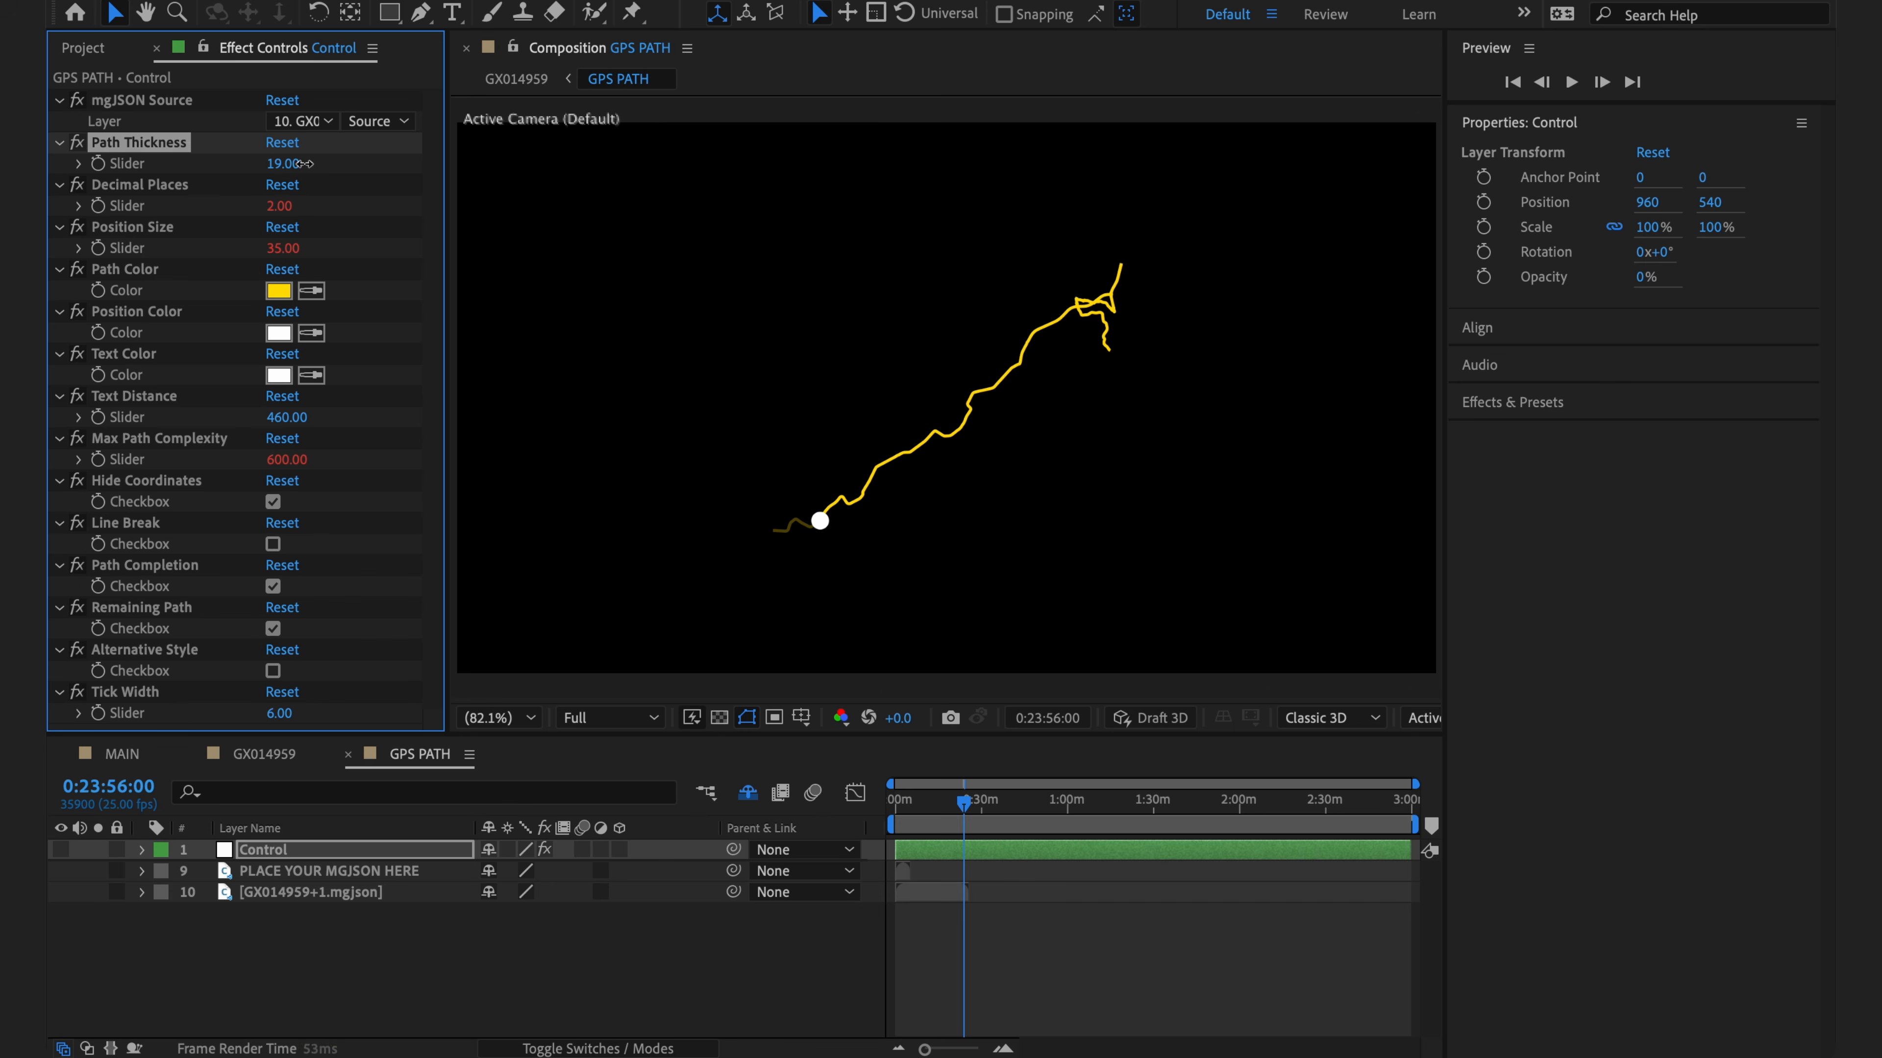
pyautogui.moveTo(284, 248); pyautogui.dragTo(305, 249)
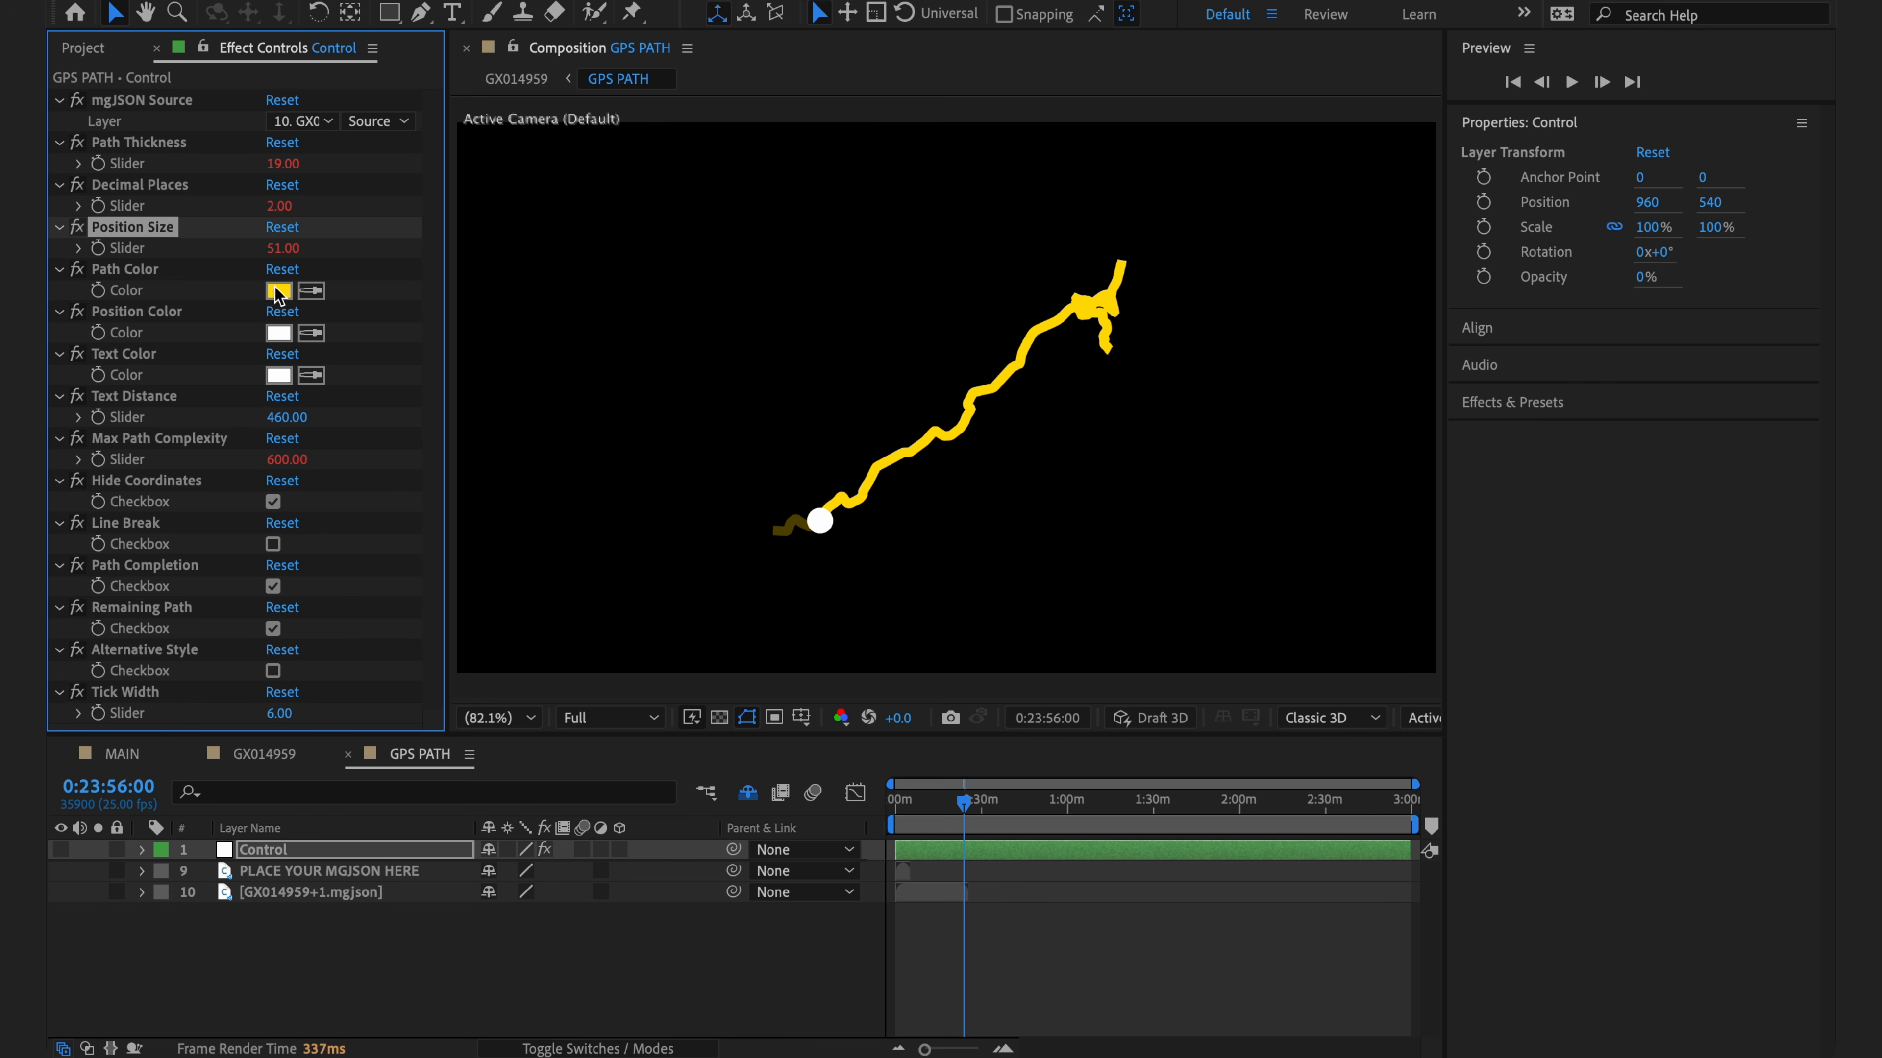
pyautogui.click(279, 290)
pyautogui.click(768, 459)
pyautogui.moveTo(768, 459); pyautogui.dragTo(650, 361)
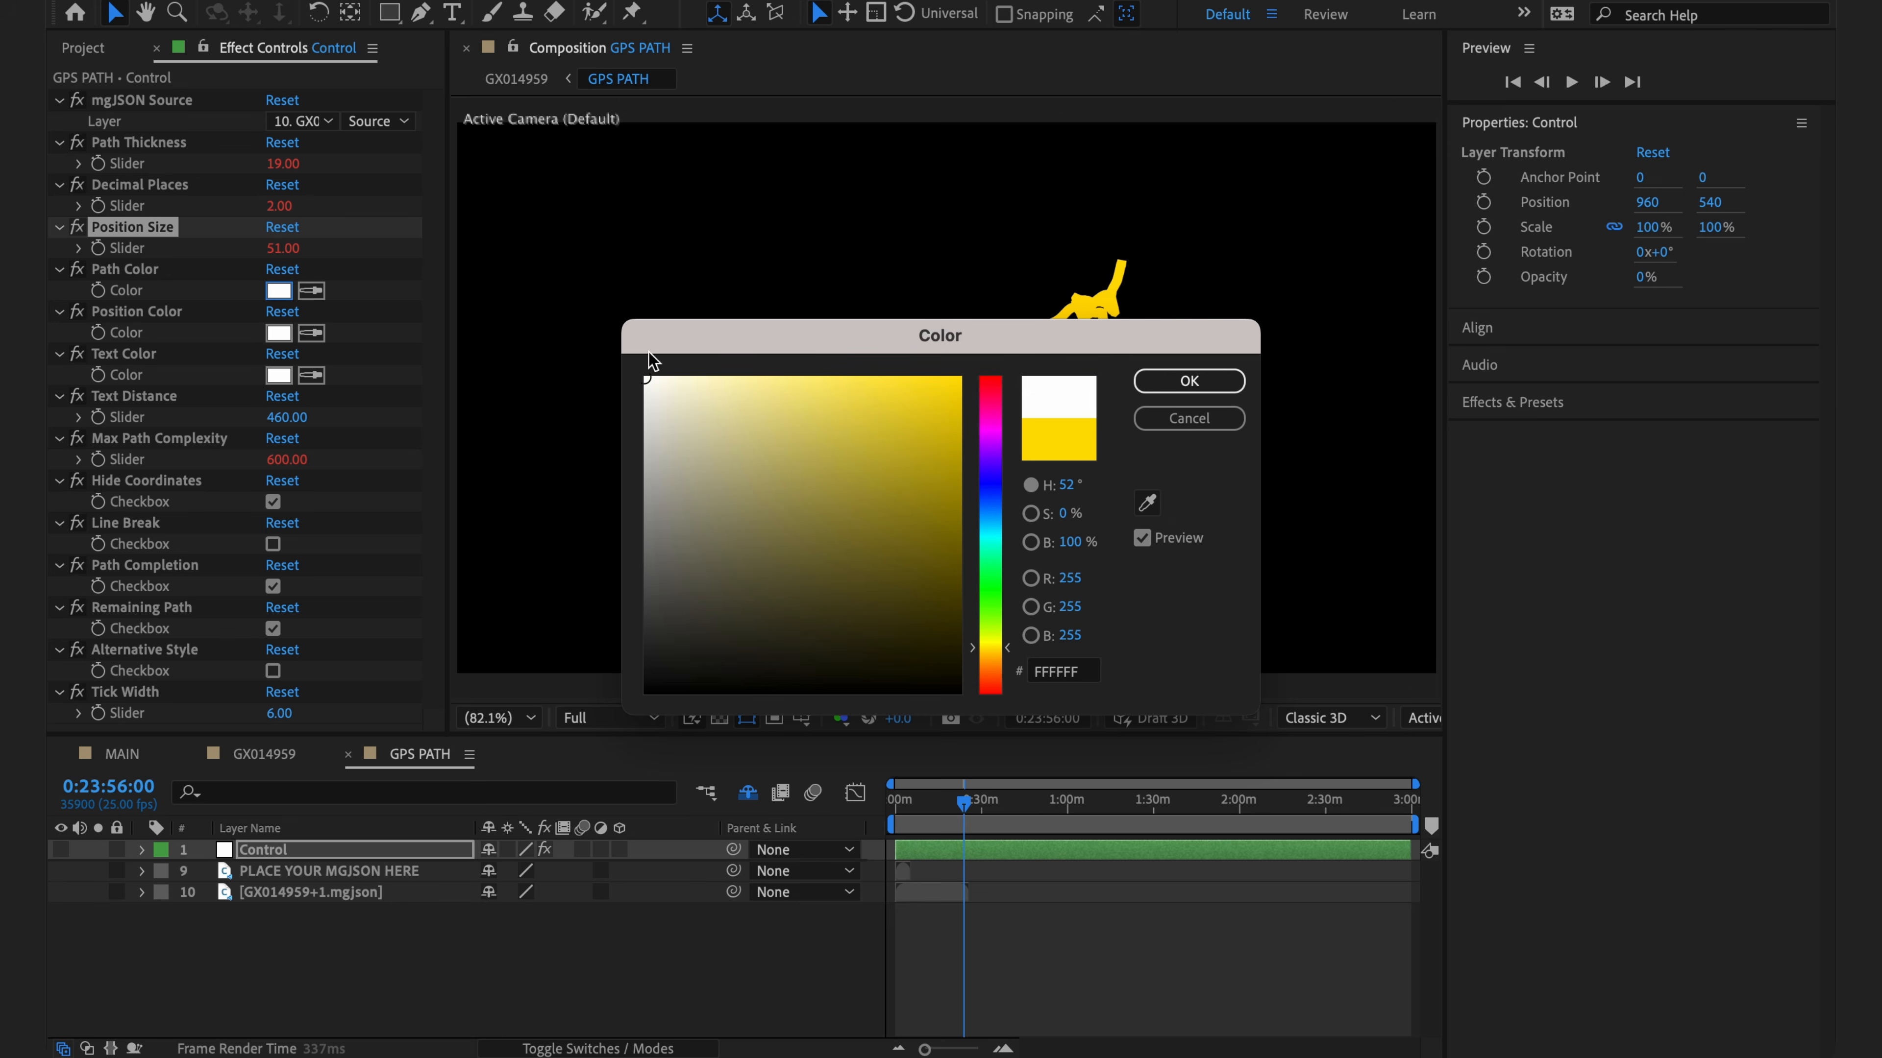
pyautogui.click(1188, 381)
# - Toggle the remaining-path and path-completion displays off and back on, then return to GX014959
pyautogui.click(945, 875)
pyautogui.moveTo(938, 802); pyautogui.dragTo(939, 811)
pyautogui.click(273, 628)
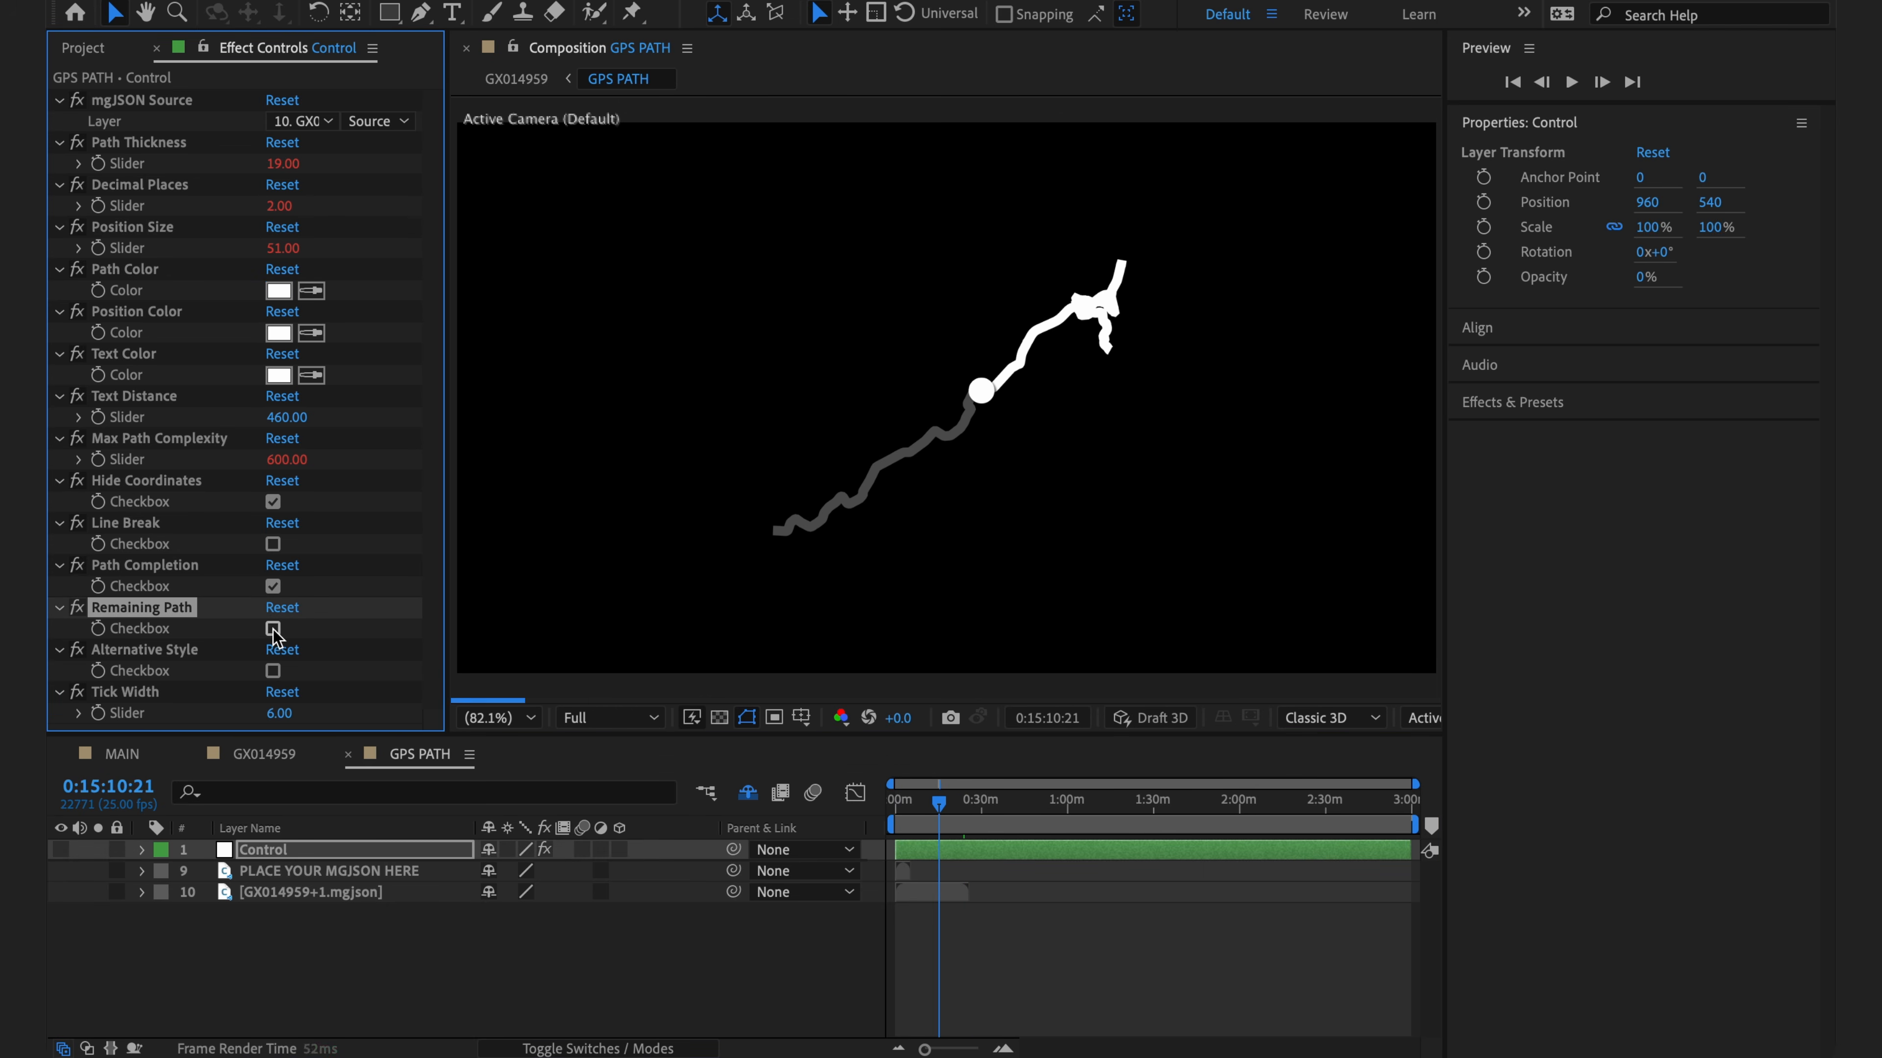
pyautogui.click(272, 629)
pyautogui.click(273, 586)
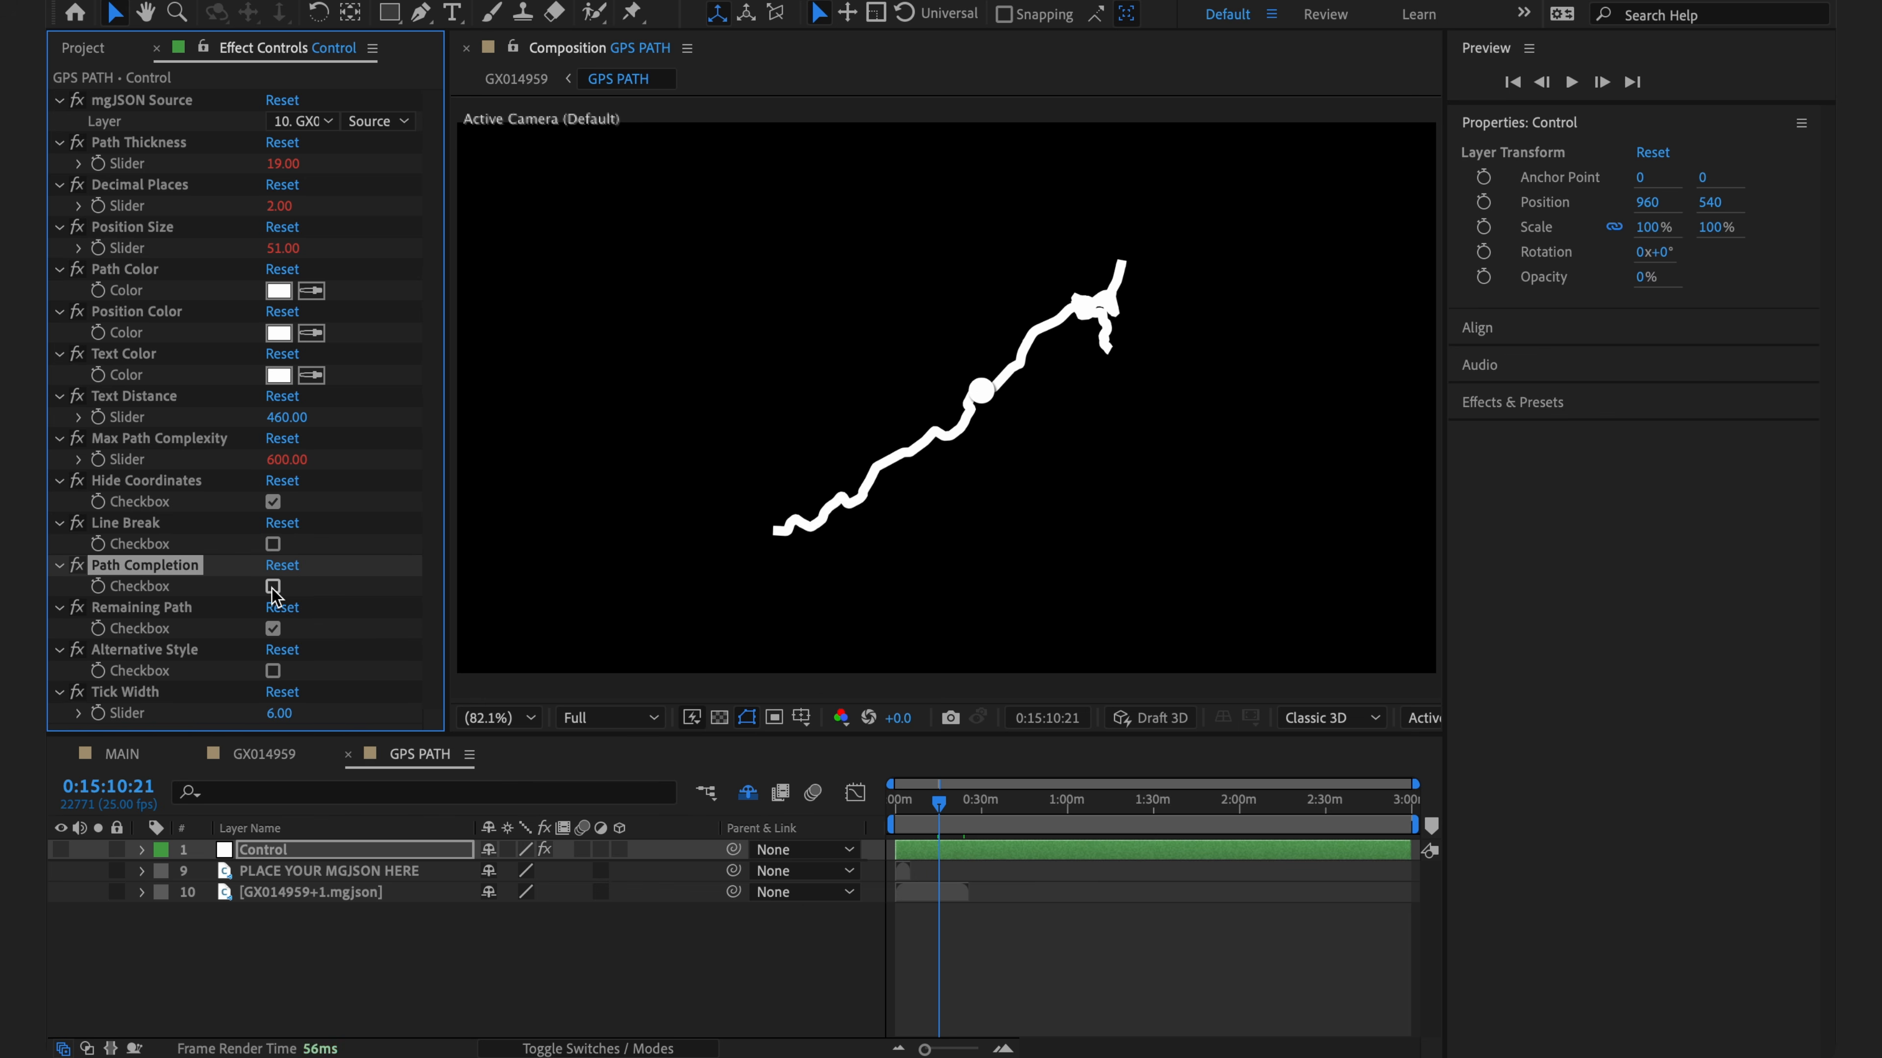
pyautogui.click(272, 586)
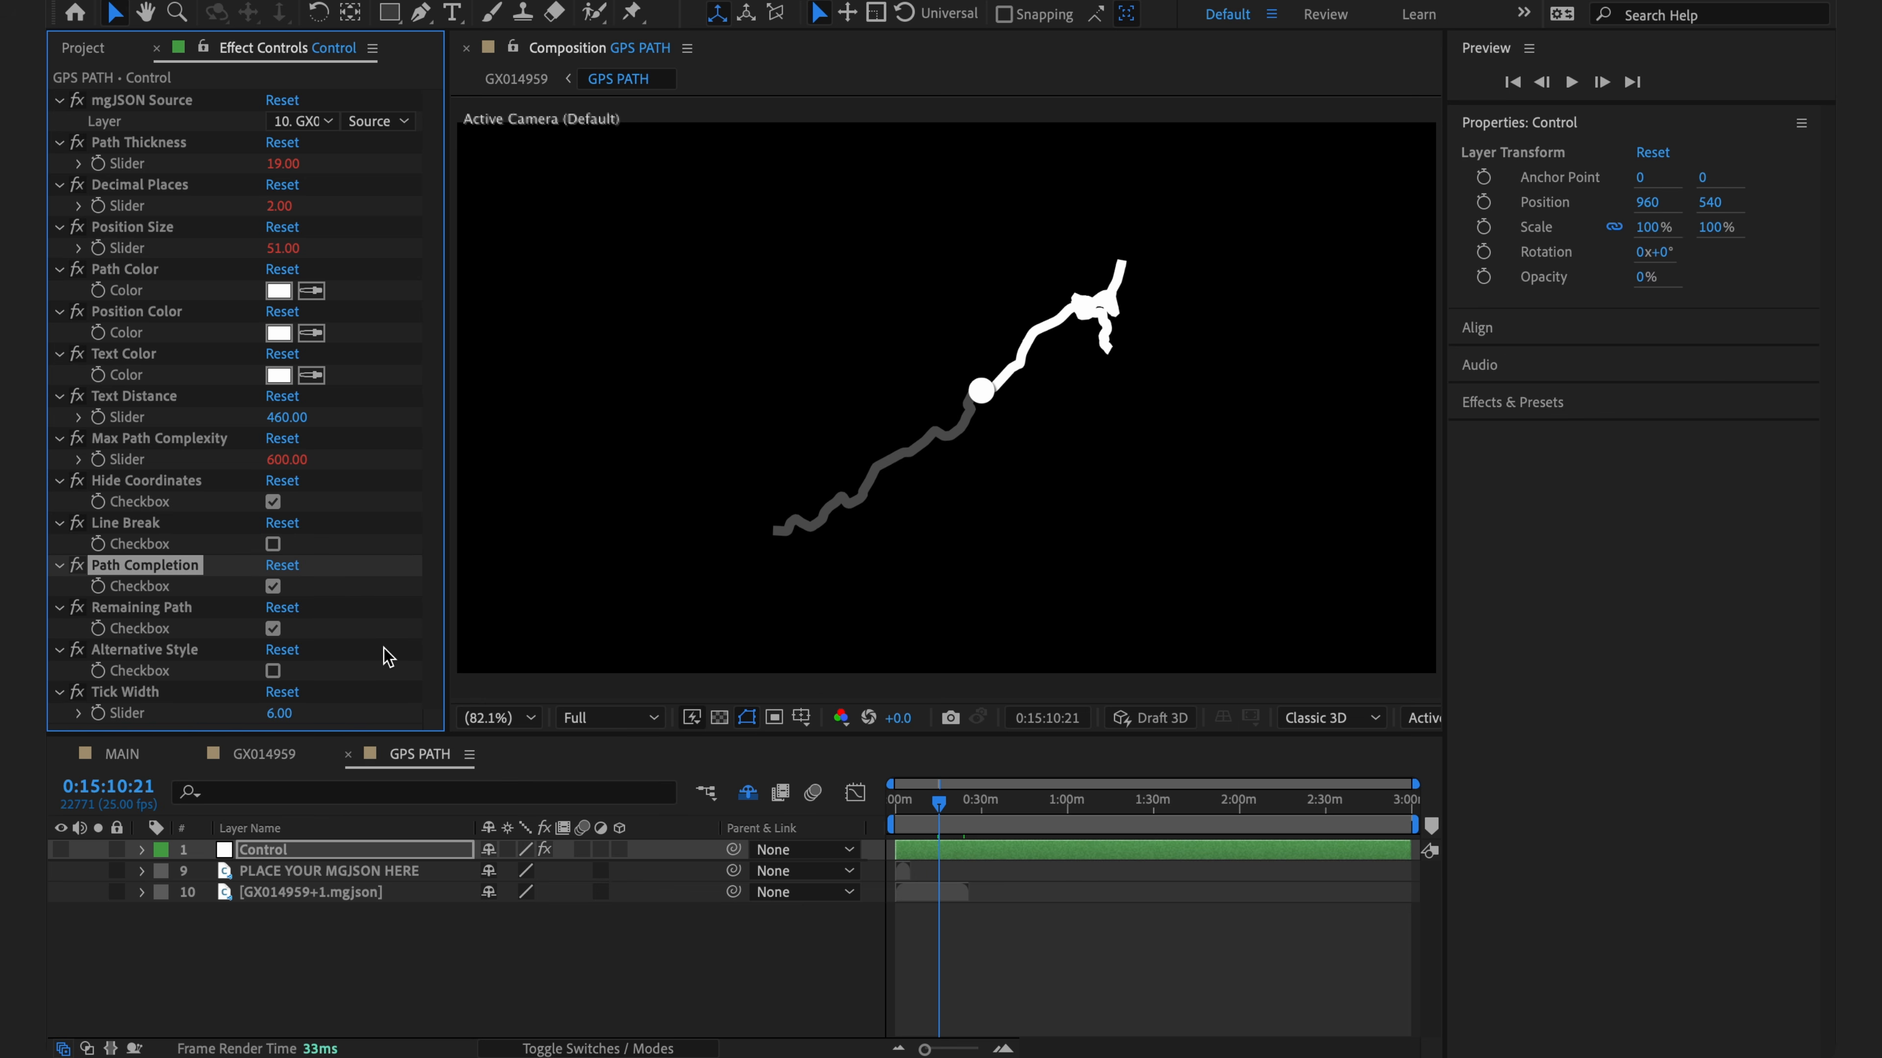
pyautogui.click(279, 756)
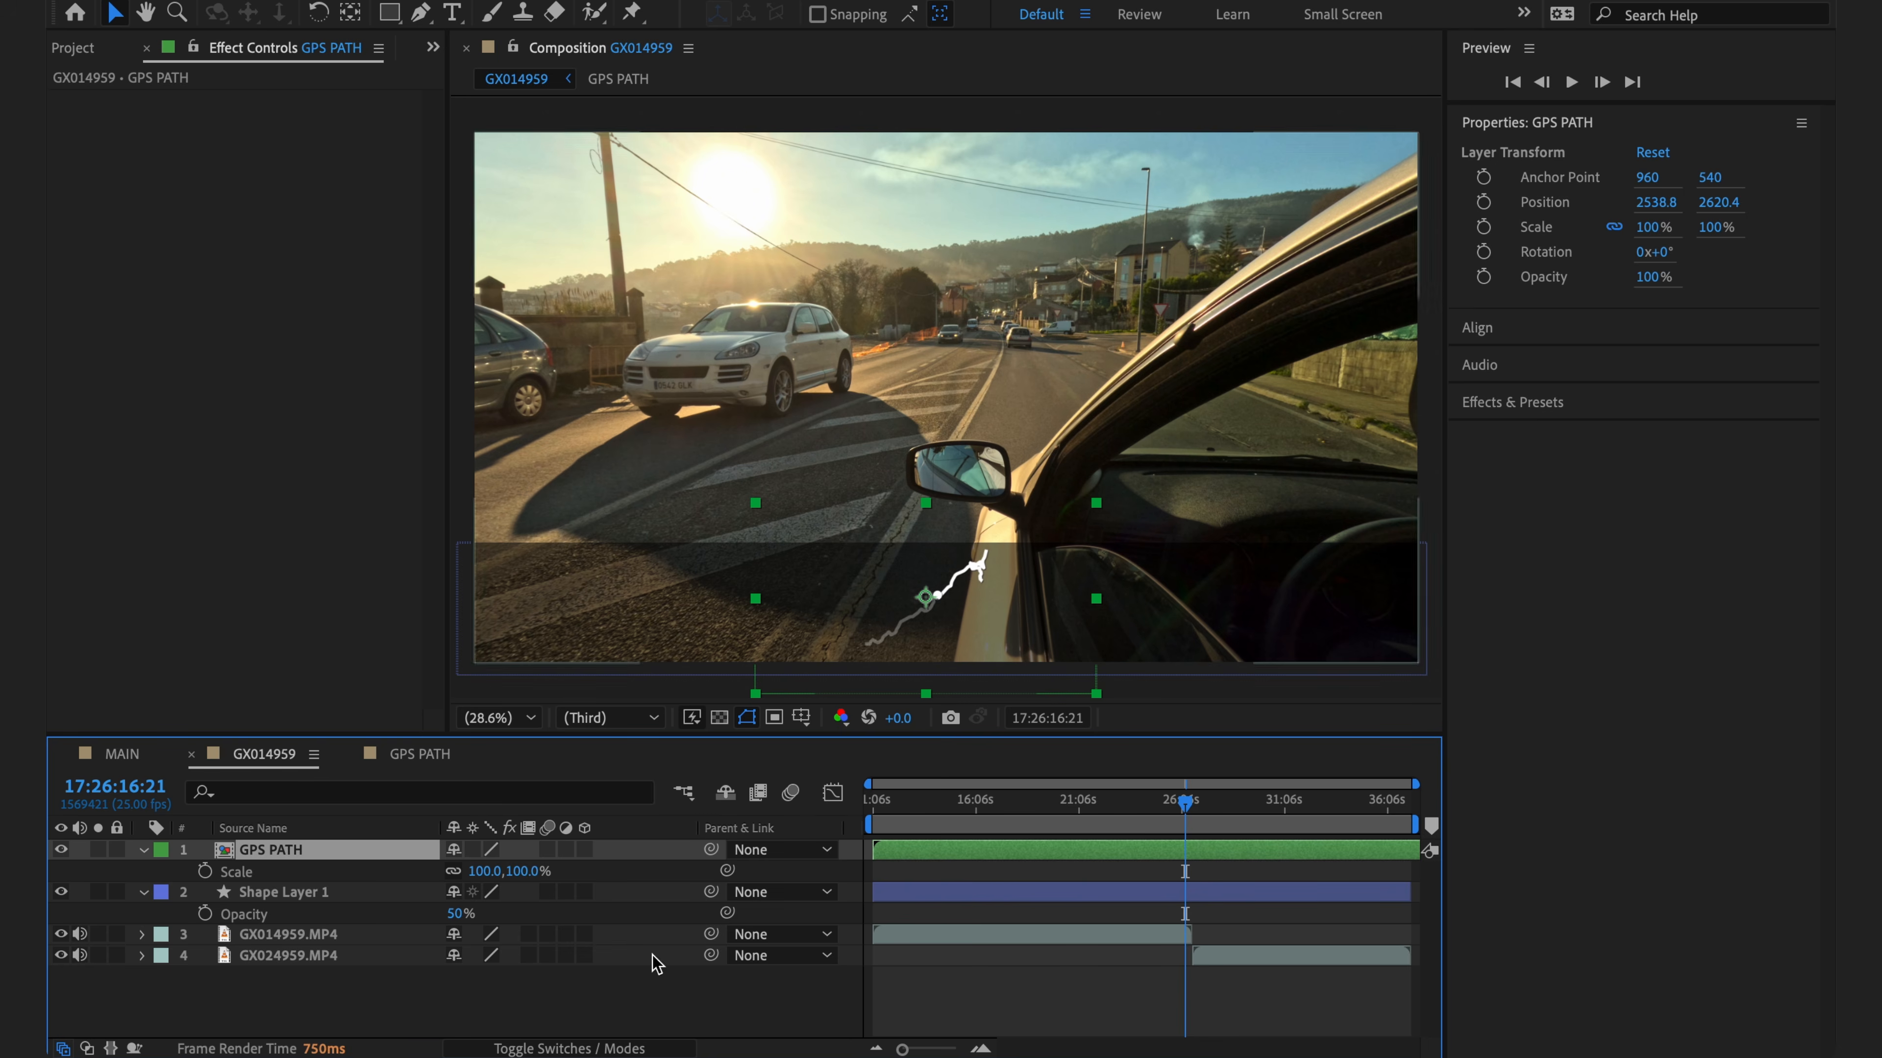
# - At about 34 s, pick the SPEED gauge layer in MAIN and bring it into GX014959
pyautogui.click(1114, 883)
pyautogui.click(1323, 806)
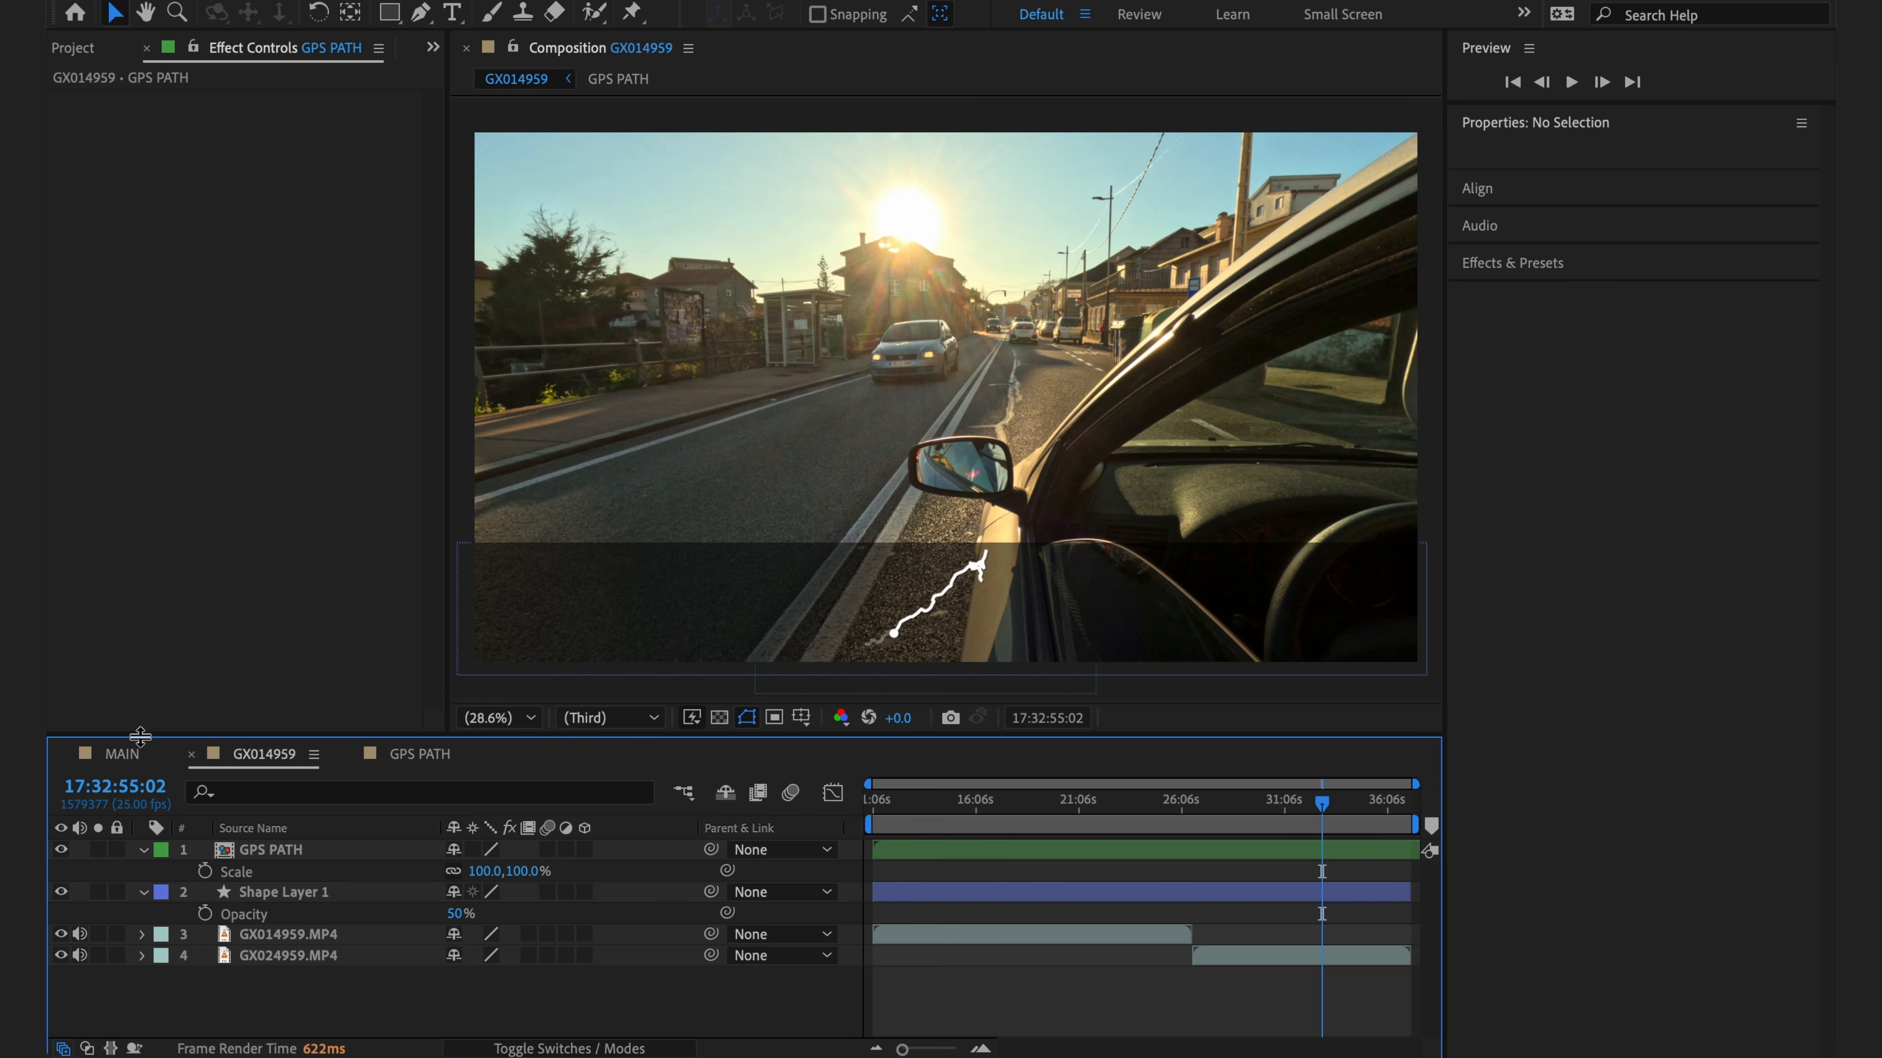
pyautogui.click(121, 754)
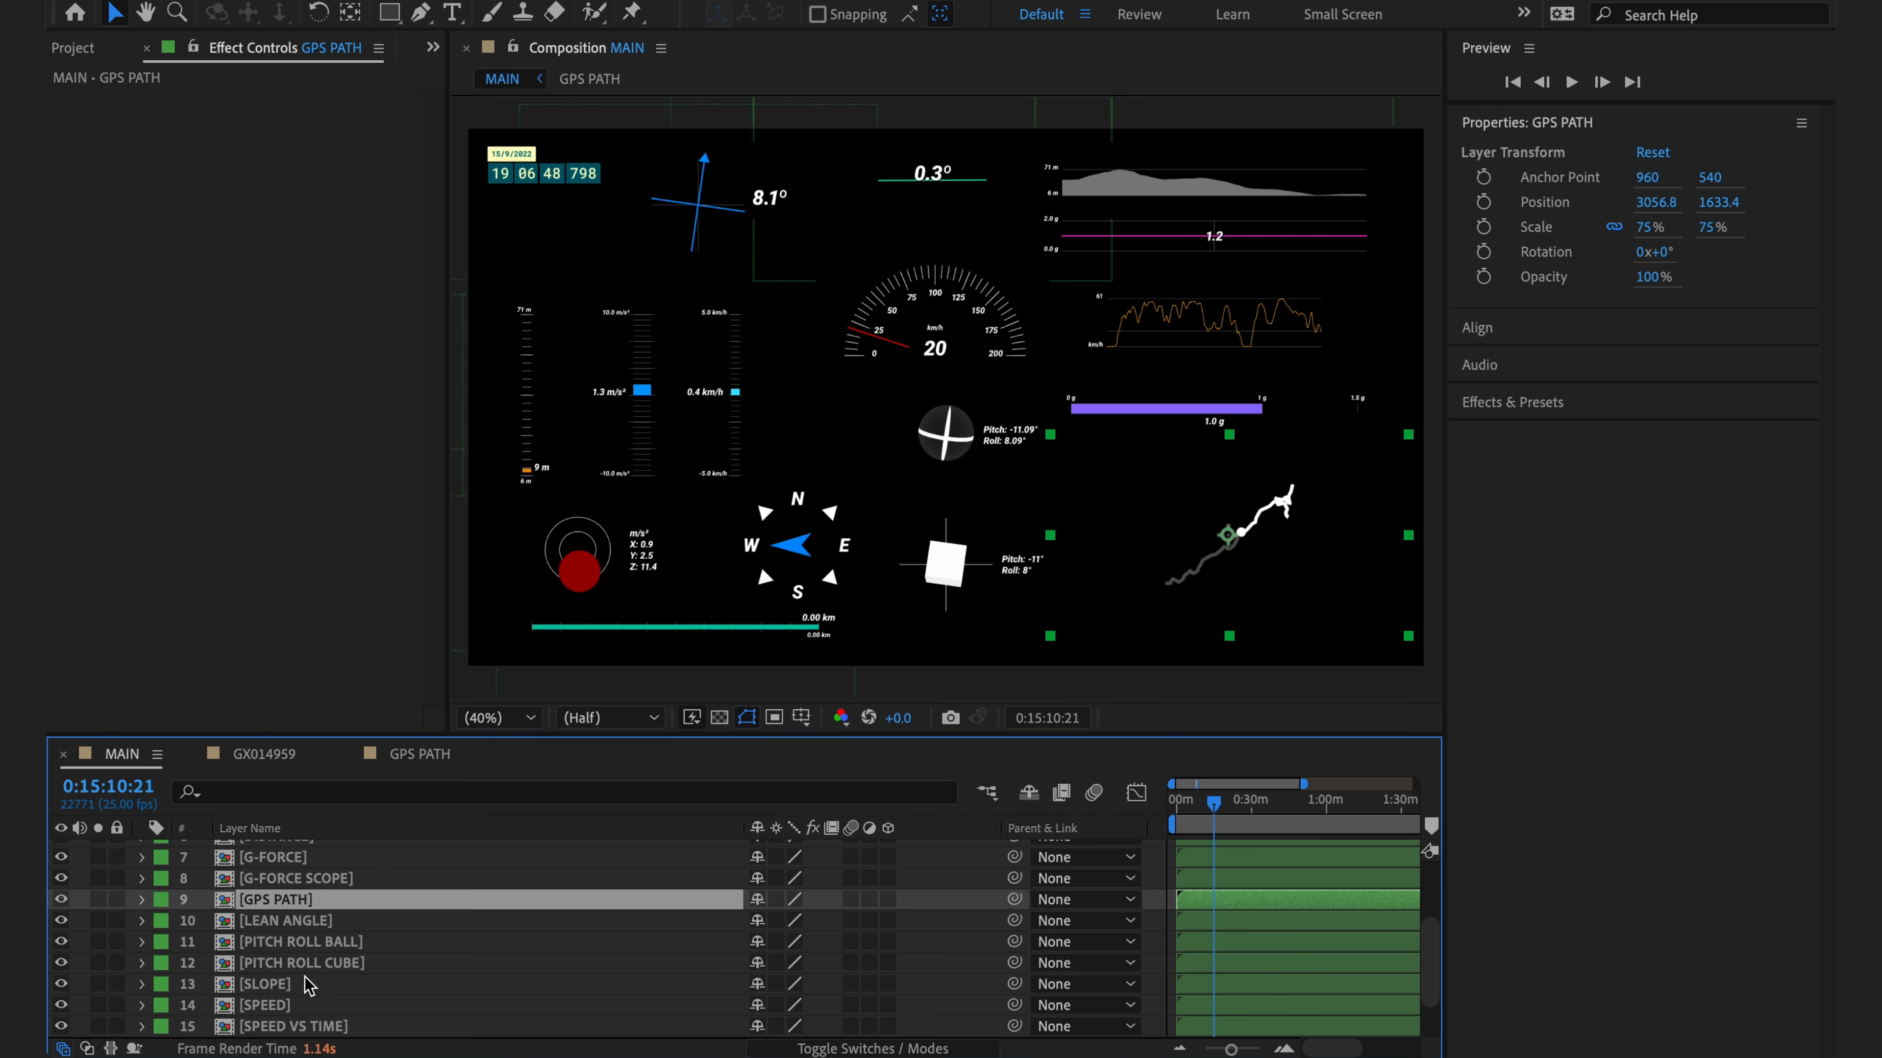
pyautogui.click(288, 1006)
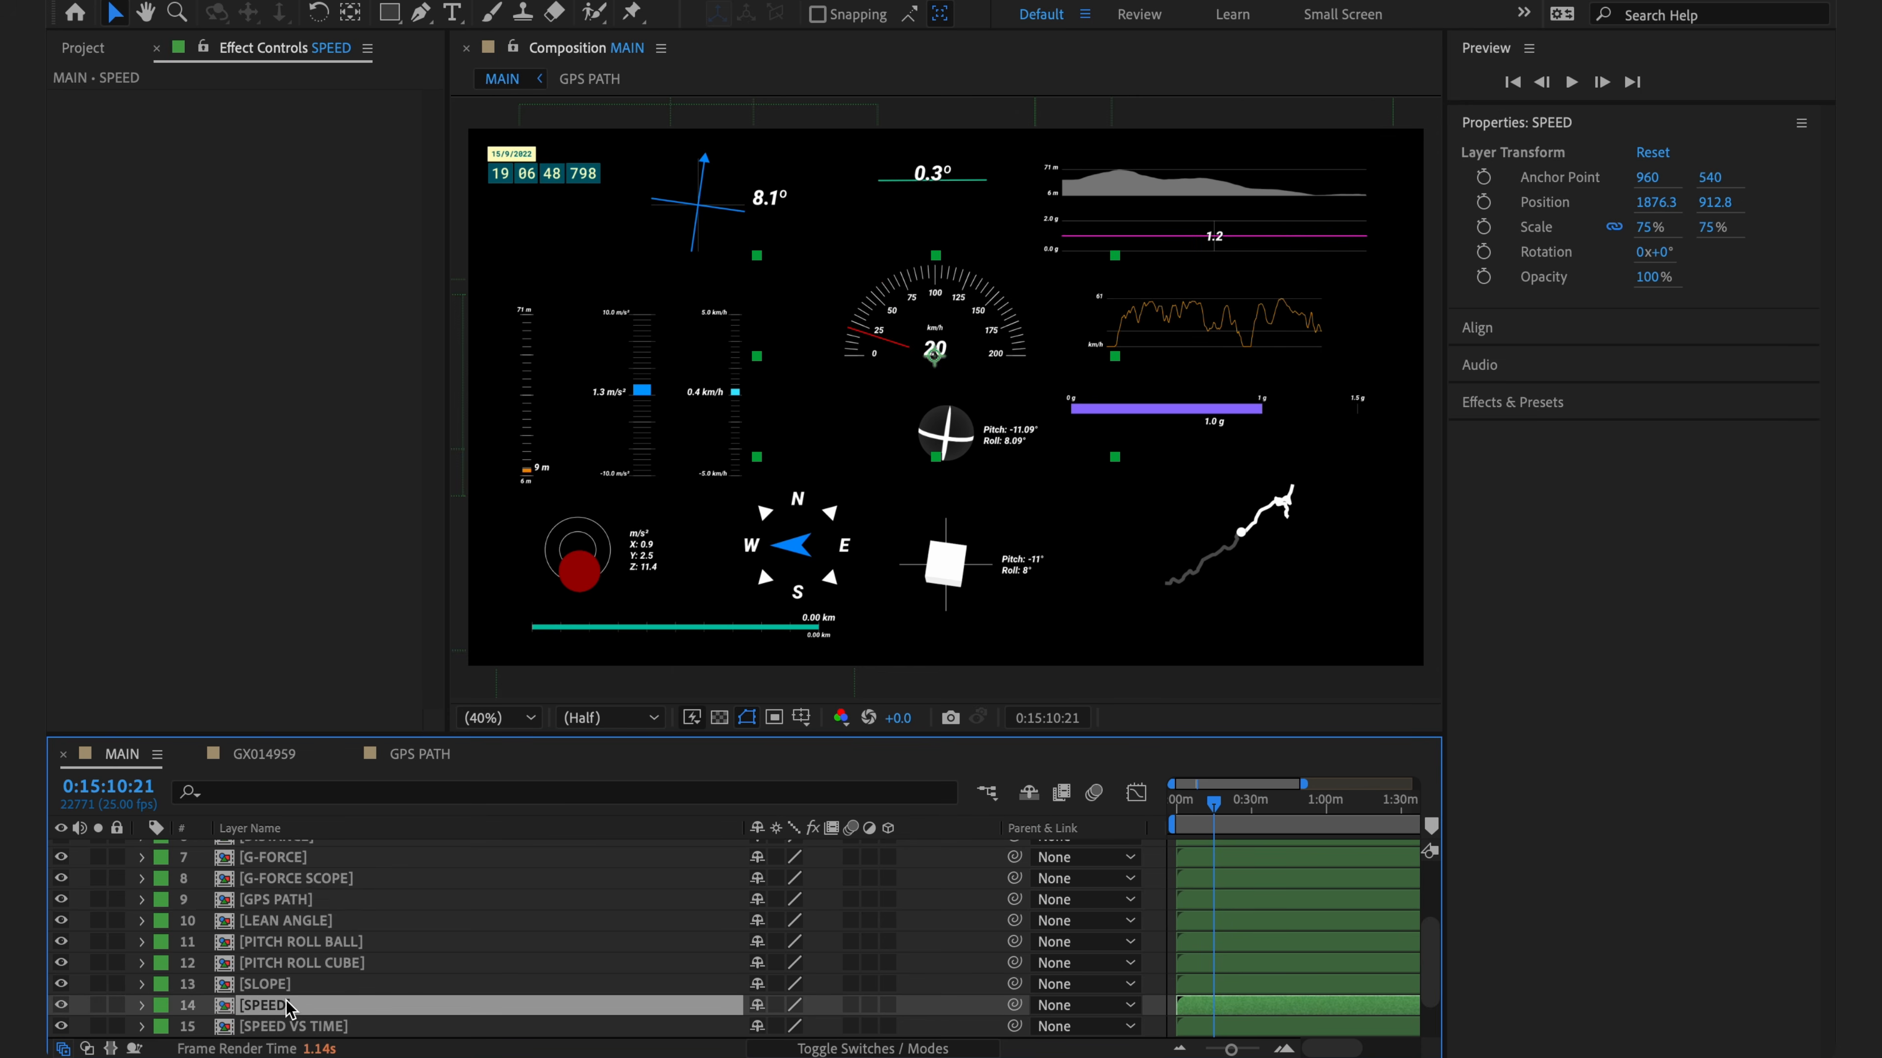
pyautogui.click(265, 754)
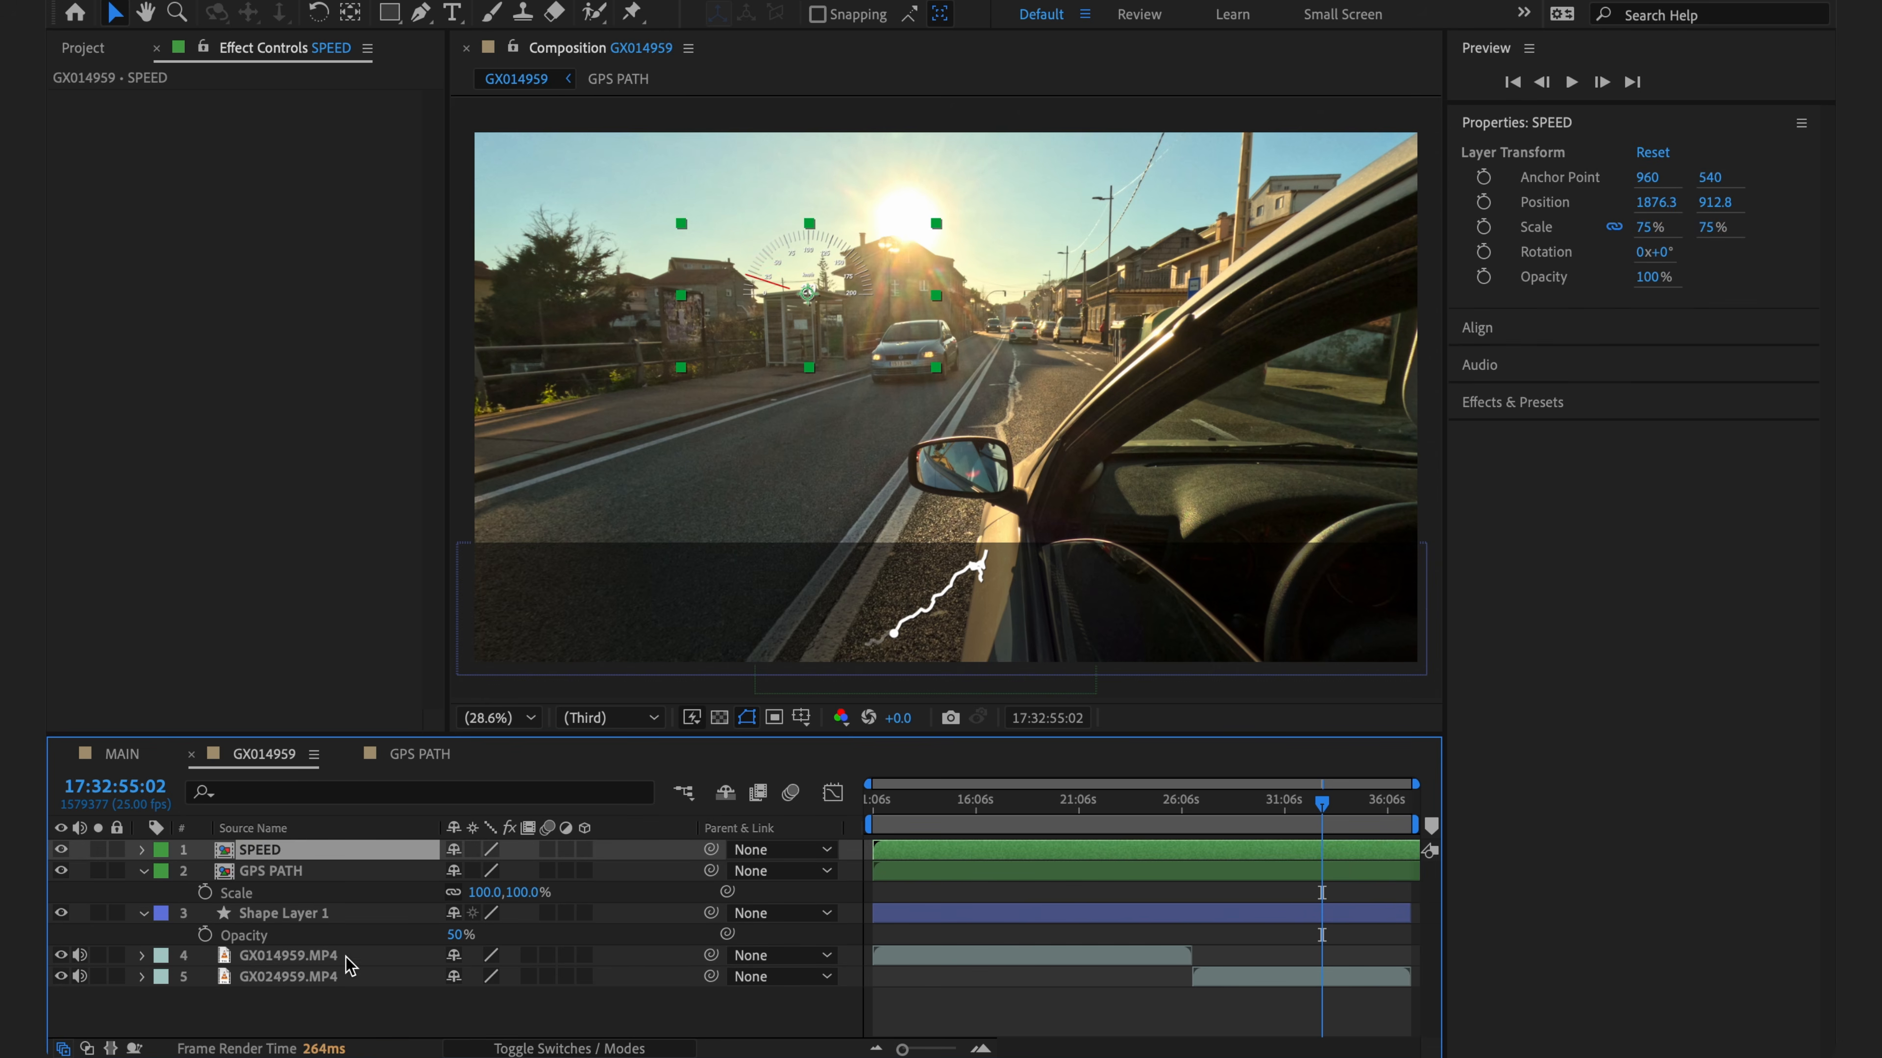
# - Move the speedometer to the lower left and scale it from 100% up to 169%
pyautogui.moveTo(845, 296); pyautogui.dragTo(579, 631)
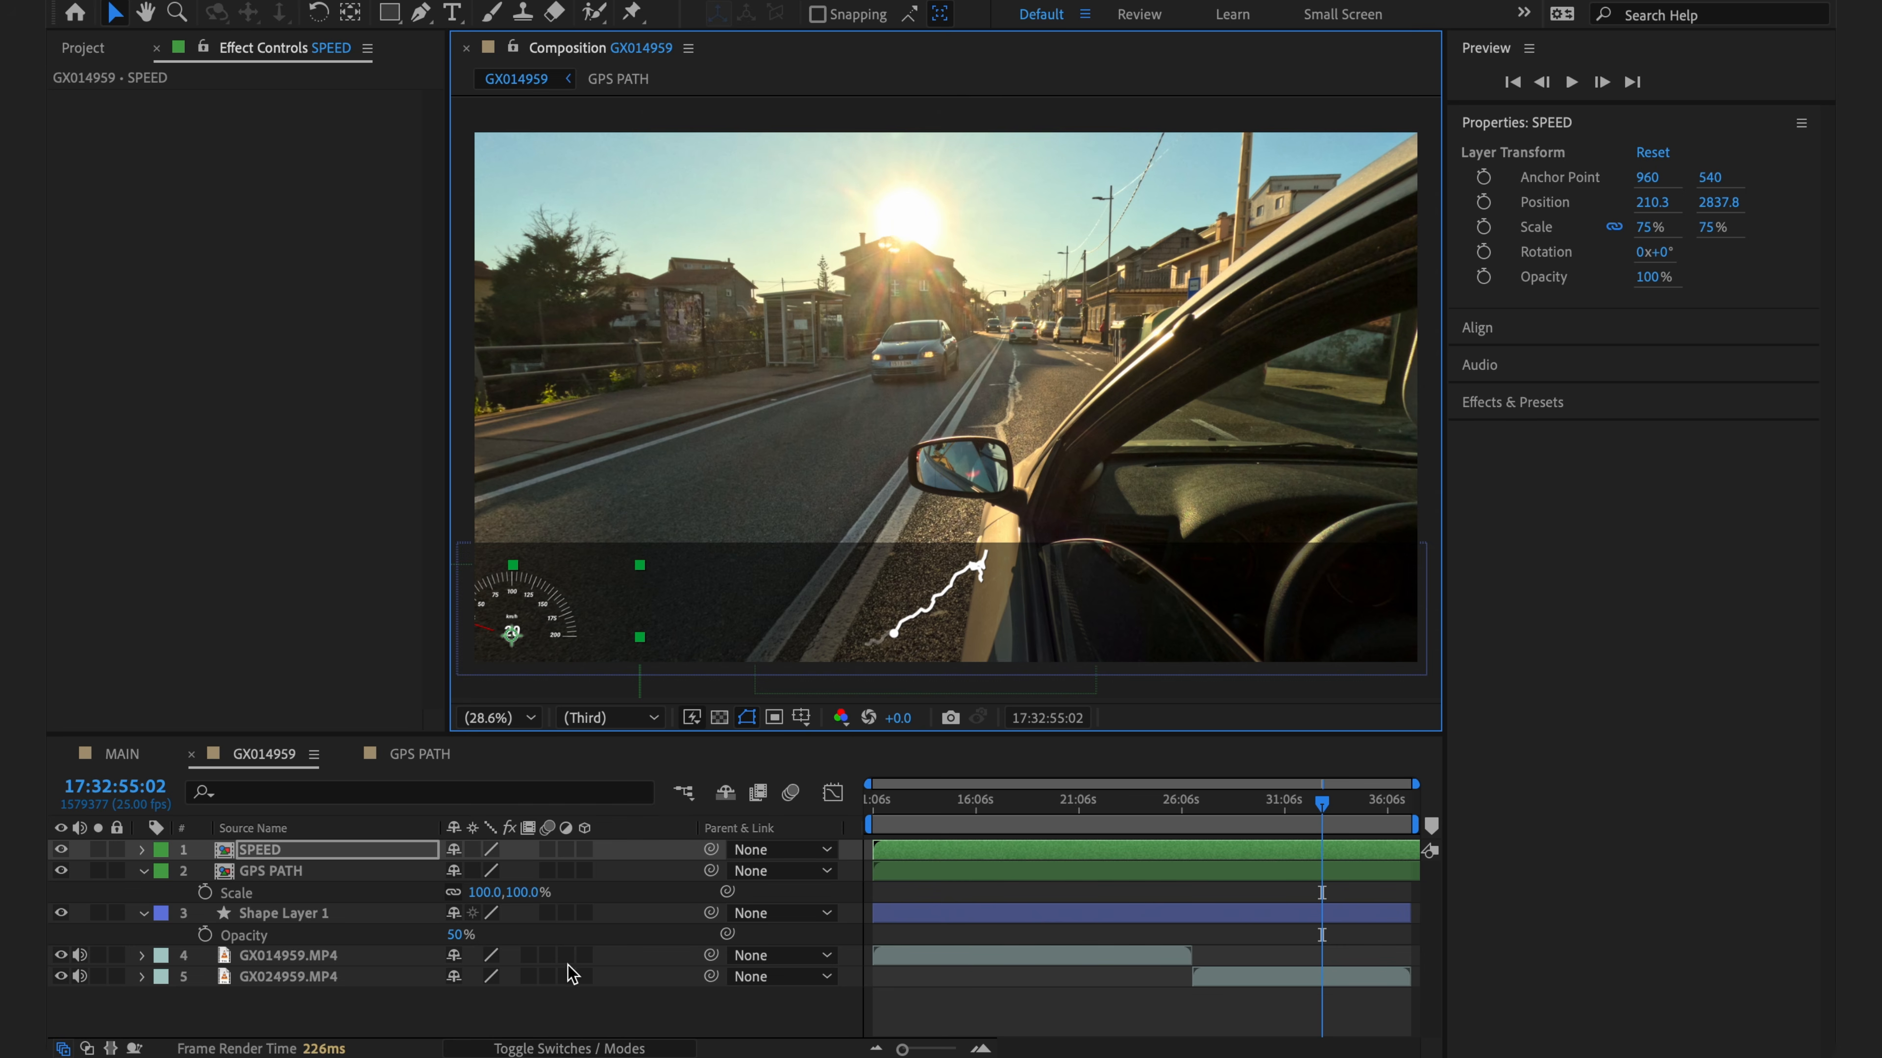
pyautogui.press('s')
pyautogui.click(519, 872)
pyautogui.write('100')
pyautogui.press('Return')
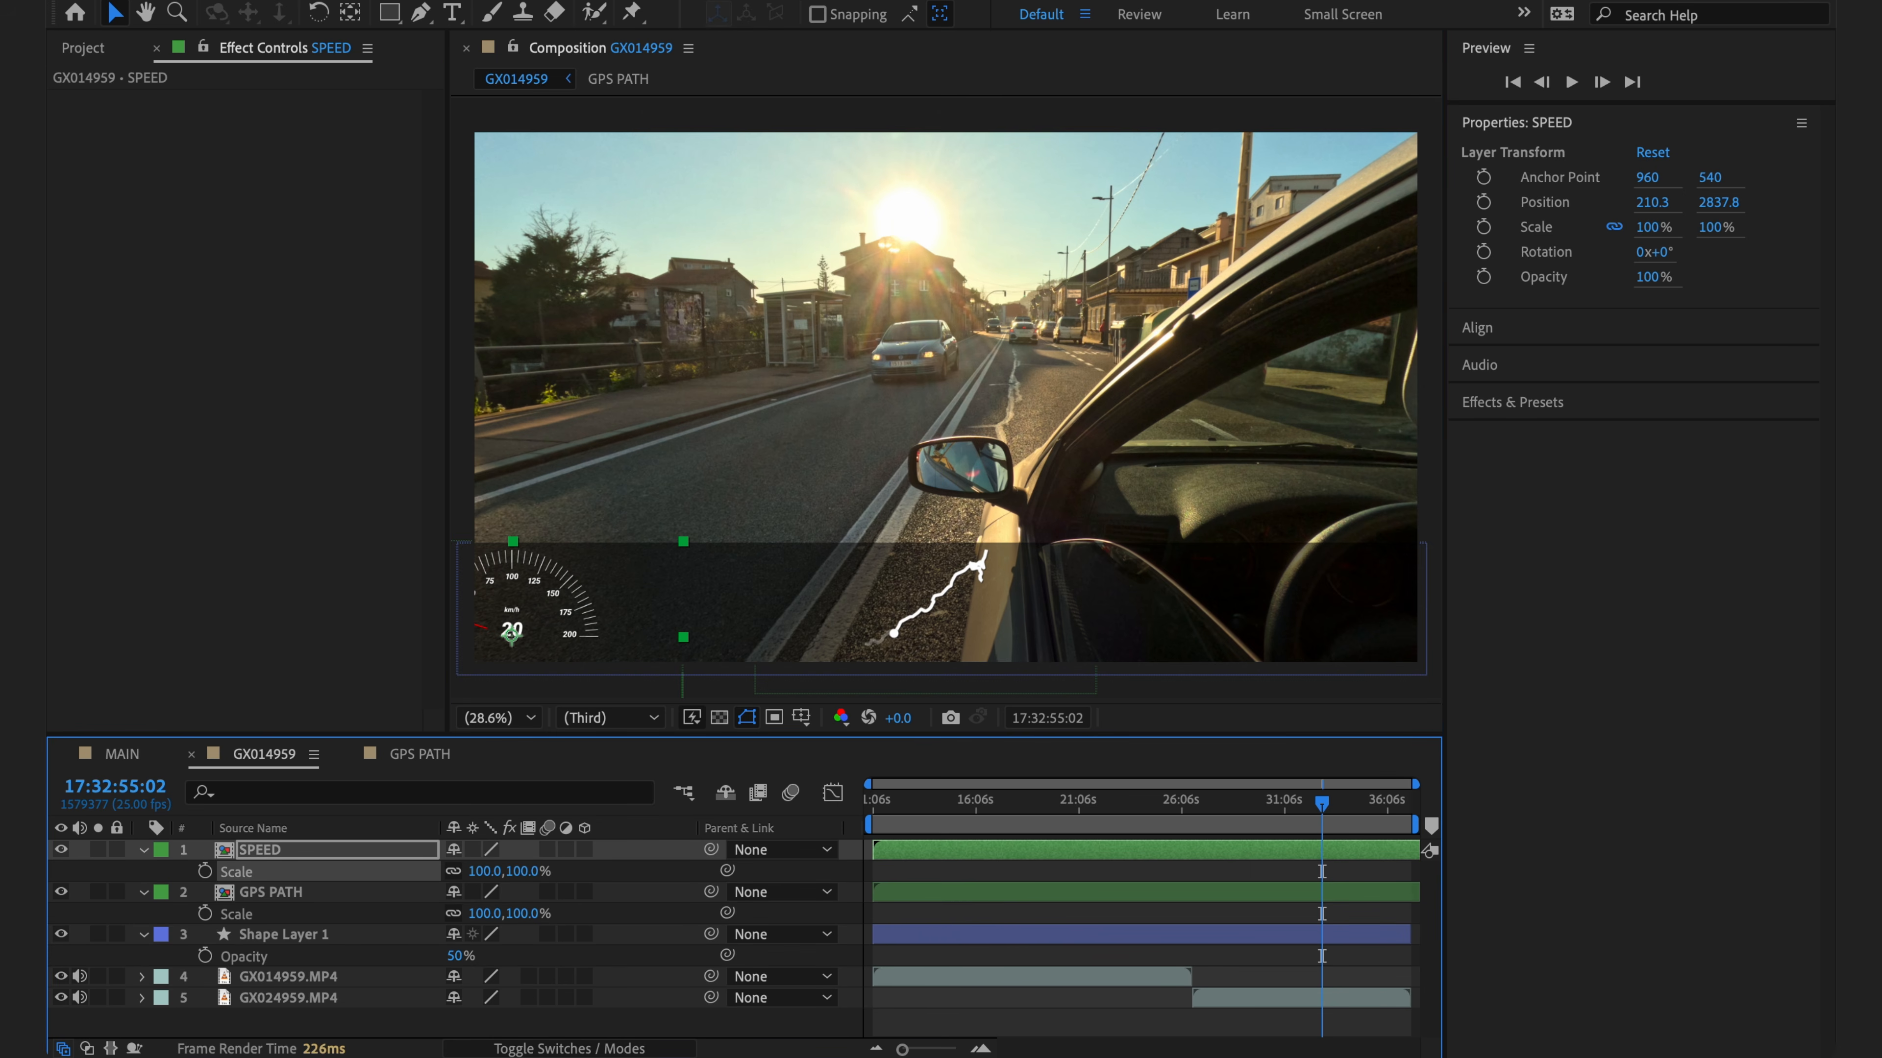
pyautogui.click(523, 870)
pyautogui.moveTo(522, 871); pyautogui.dragTo(588, 882)
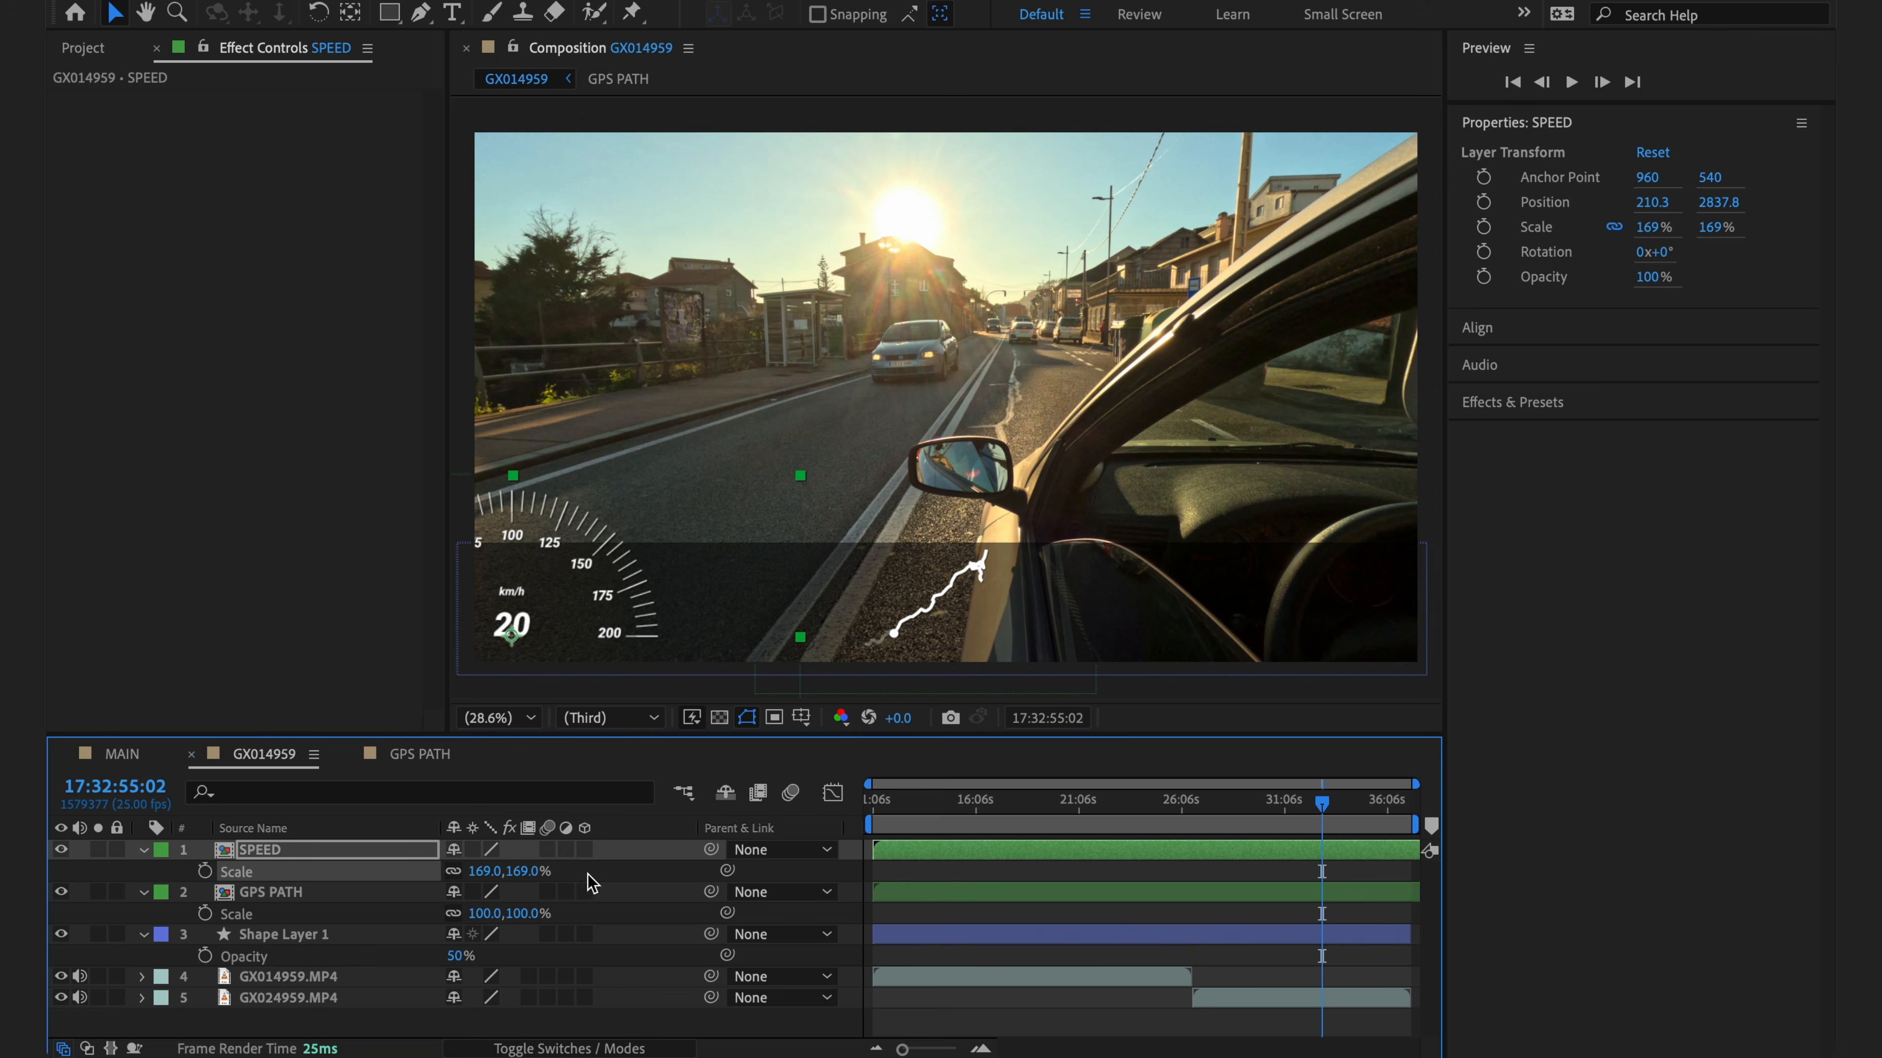
pyautogui.click(472, 850)
pyautogui.click(473, 850)
pyautogui.click(525, 871)
# - Set the speedometer scale to 100%, open SPEED, and add the GX014959+1.mgjson layer
pyautogui.write('100')
pyautogui.press('Return')
pyautogui.doubleClick(245, 856)
pyautogui.click(82, 49)
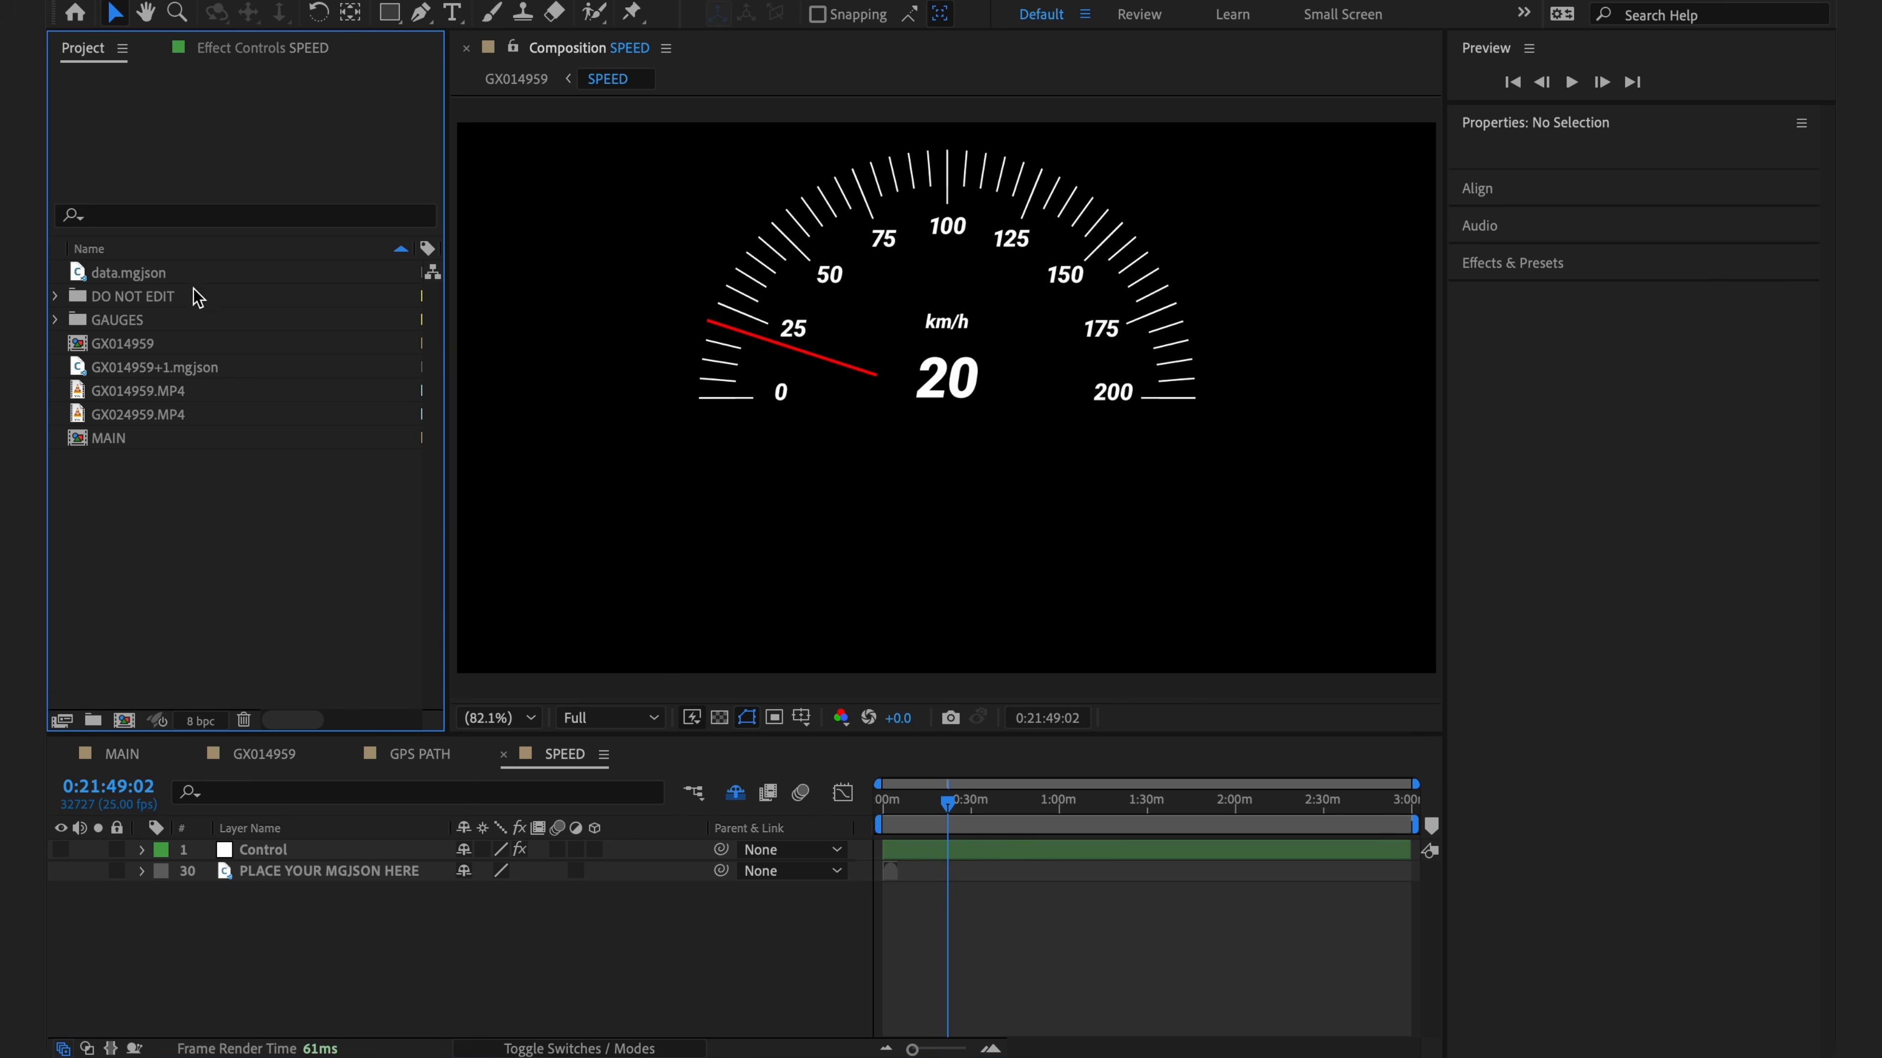
pyautogui.moveTo(161, 373); pyautogui.dragTo(274, 927)
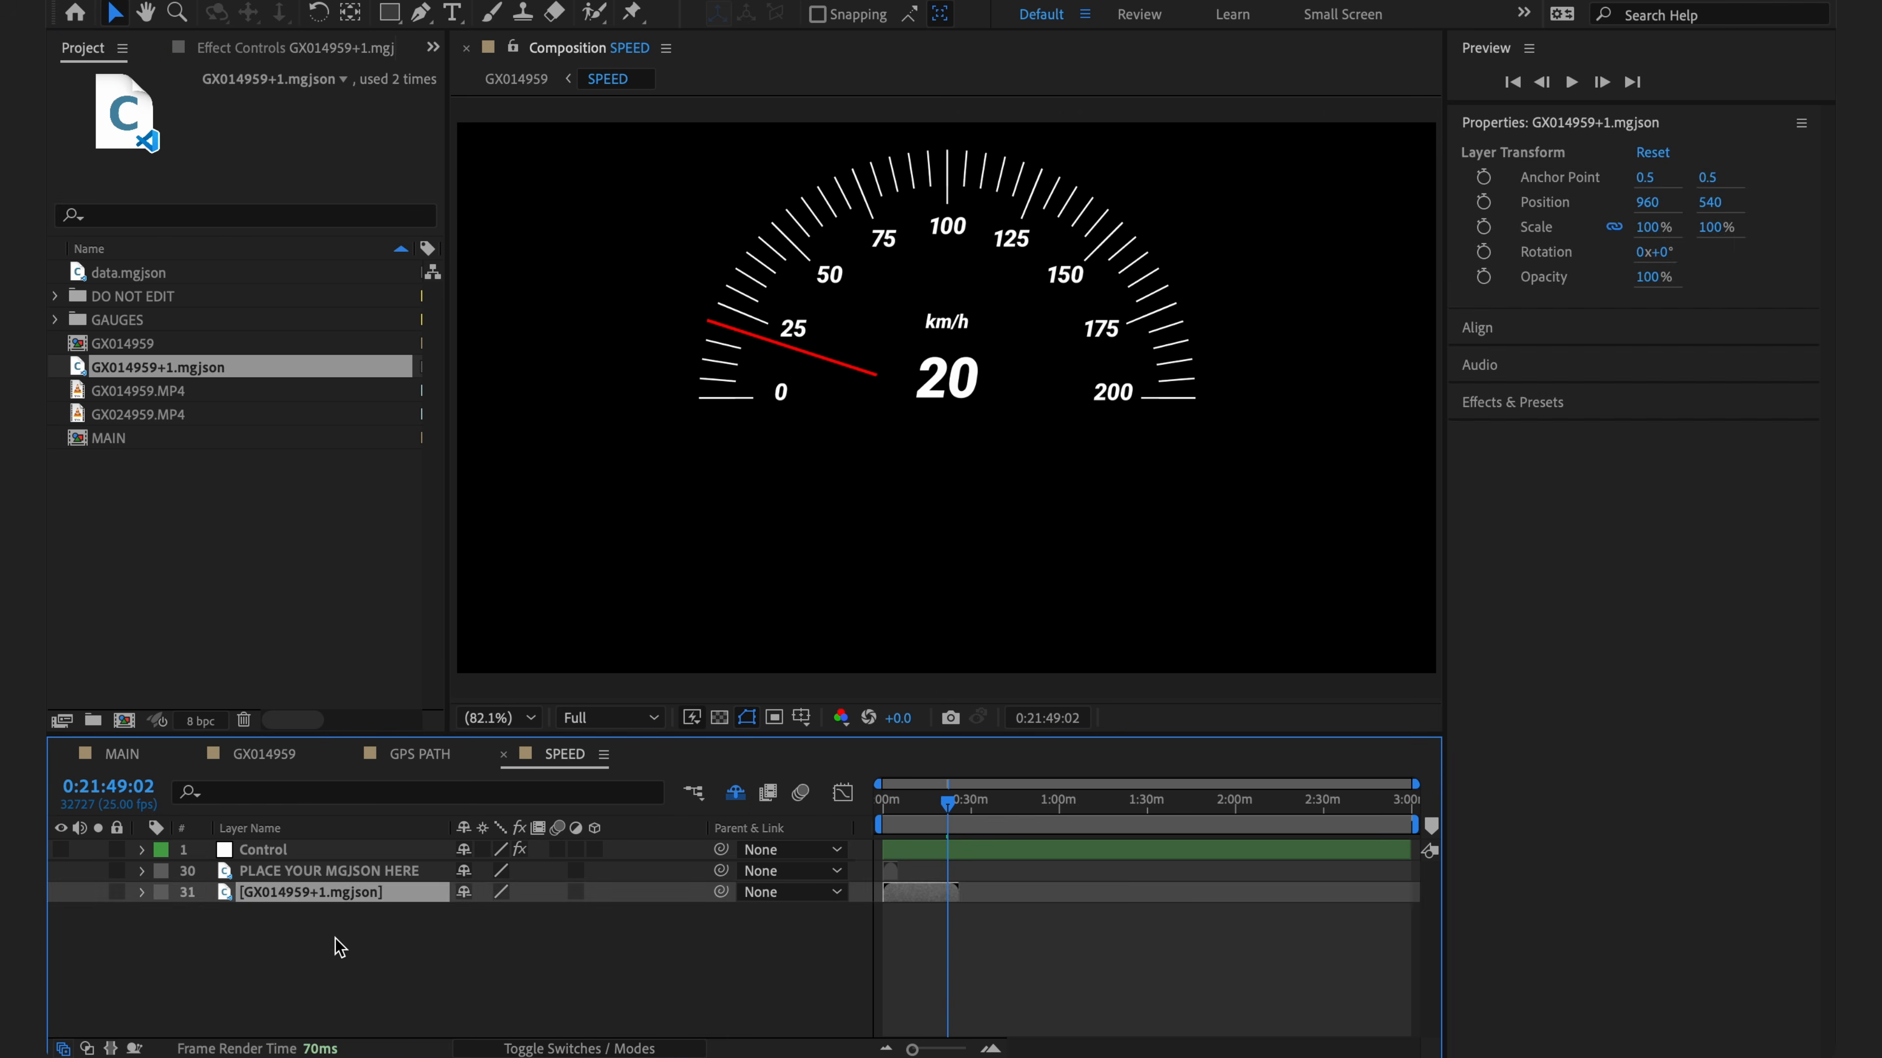
# - Set the Control's mgJSON Source Layer to GX014959+1.mgjson so it reads 39 km/h
pyautogui.click(274, 856)
pyautogui.click(238, 49)
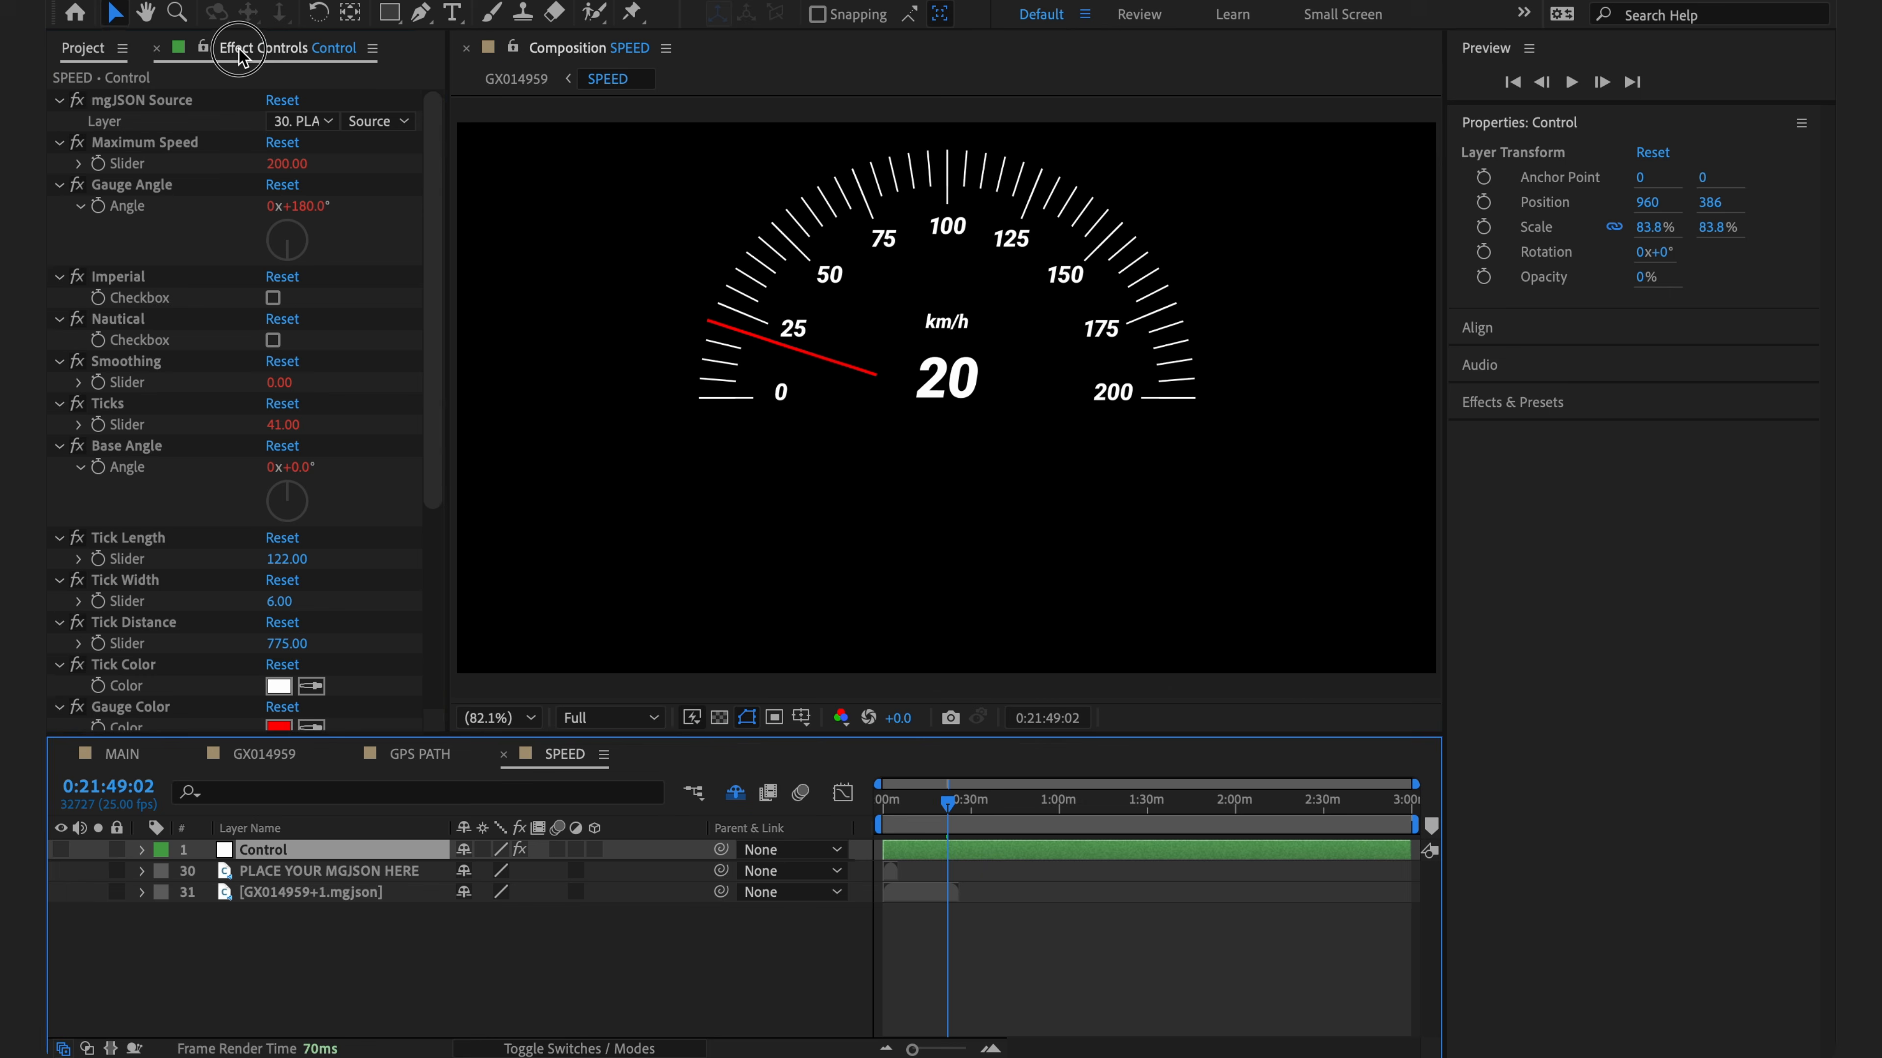
pyautogui.click(317, 126)
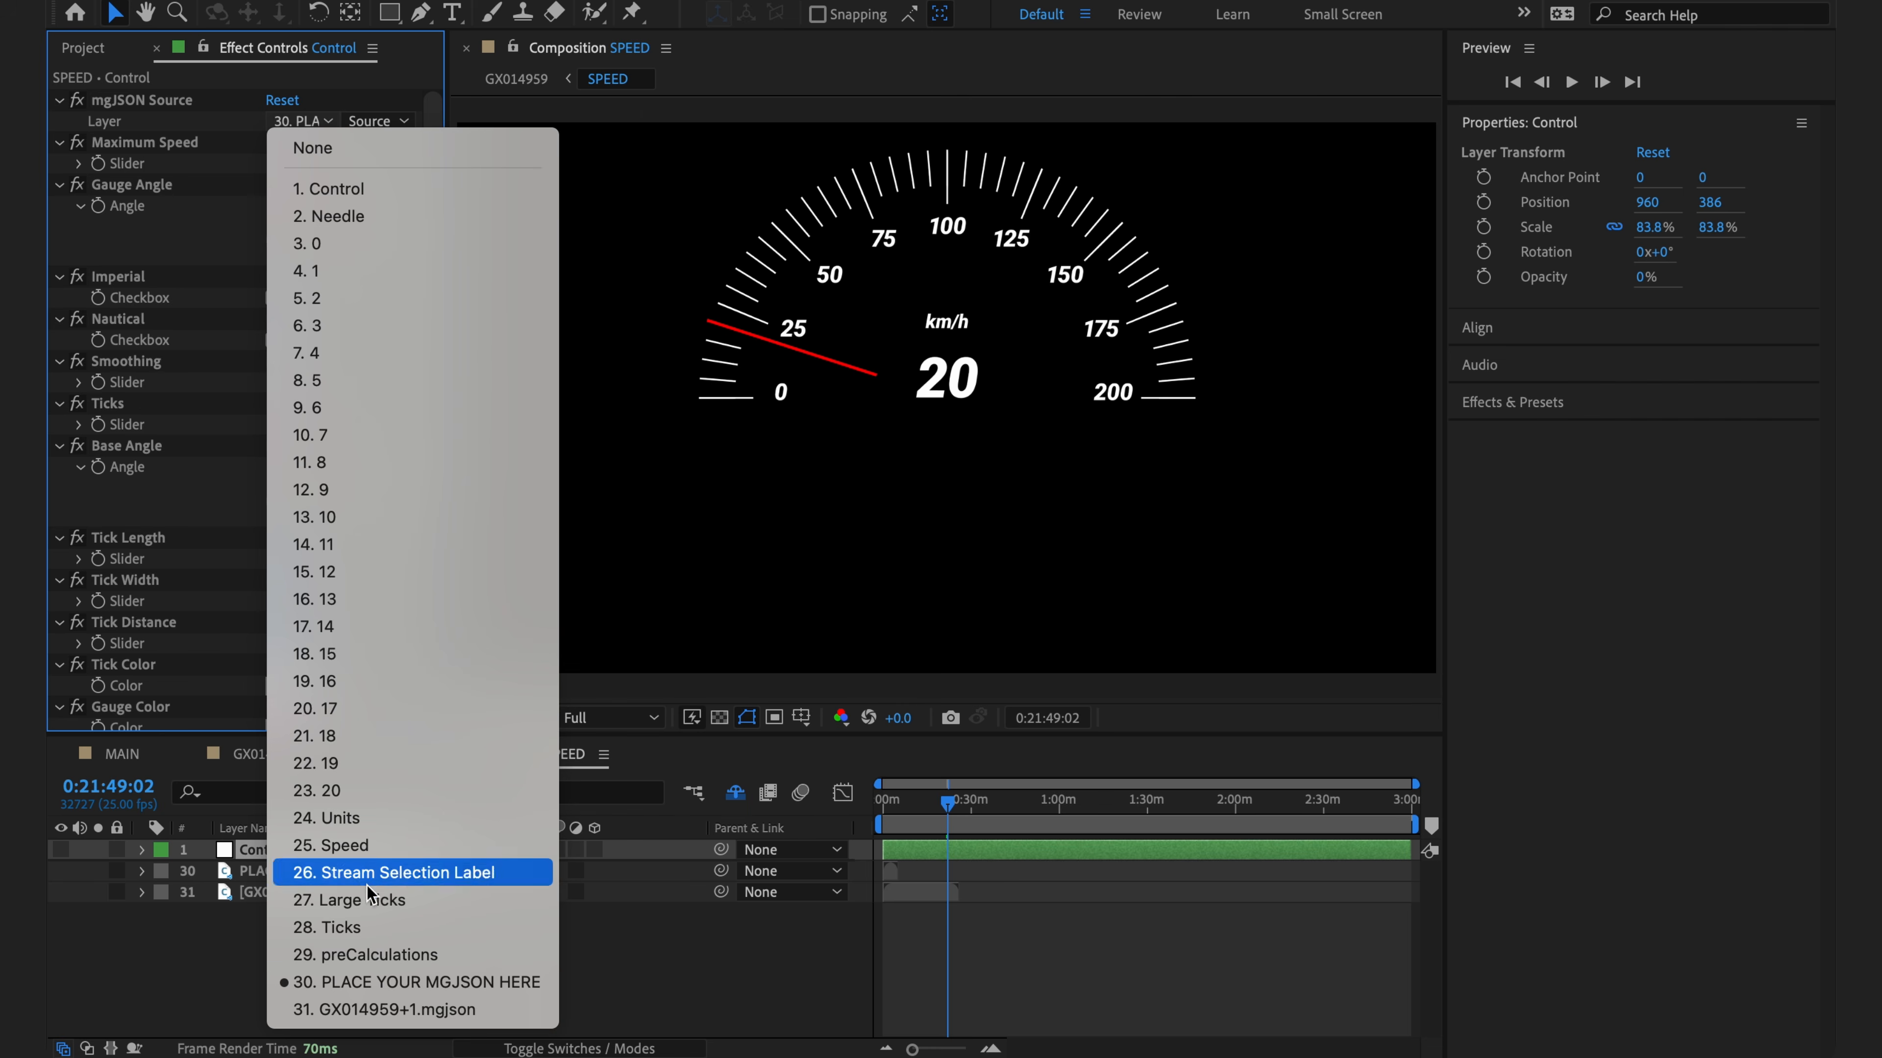
pyautogui.click(428, 1011)
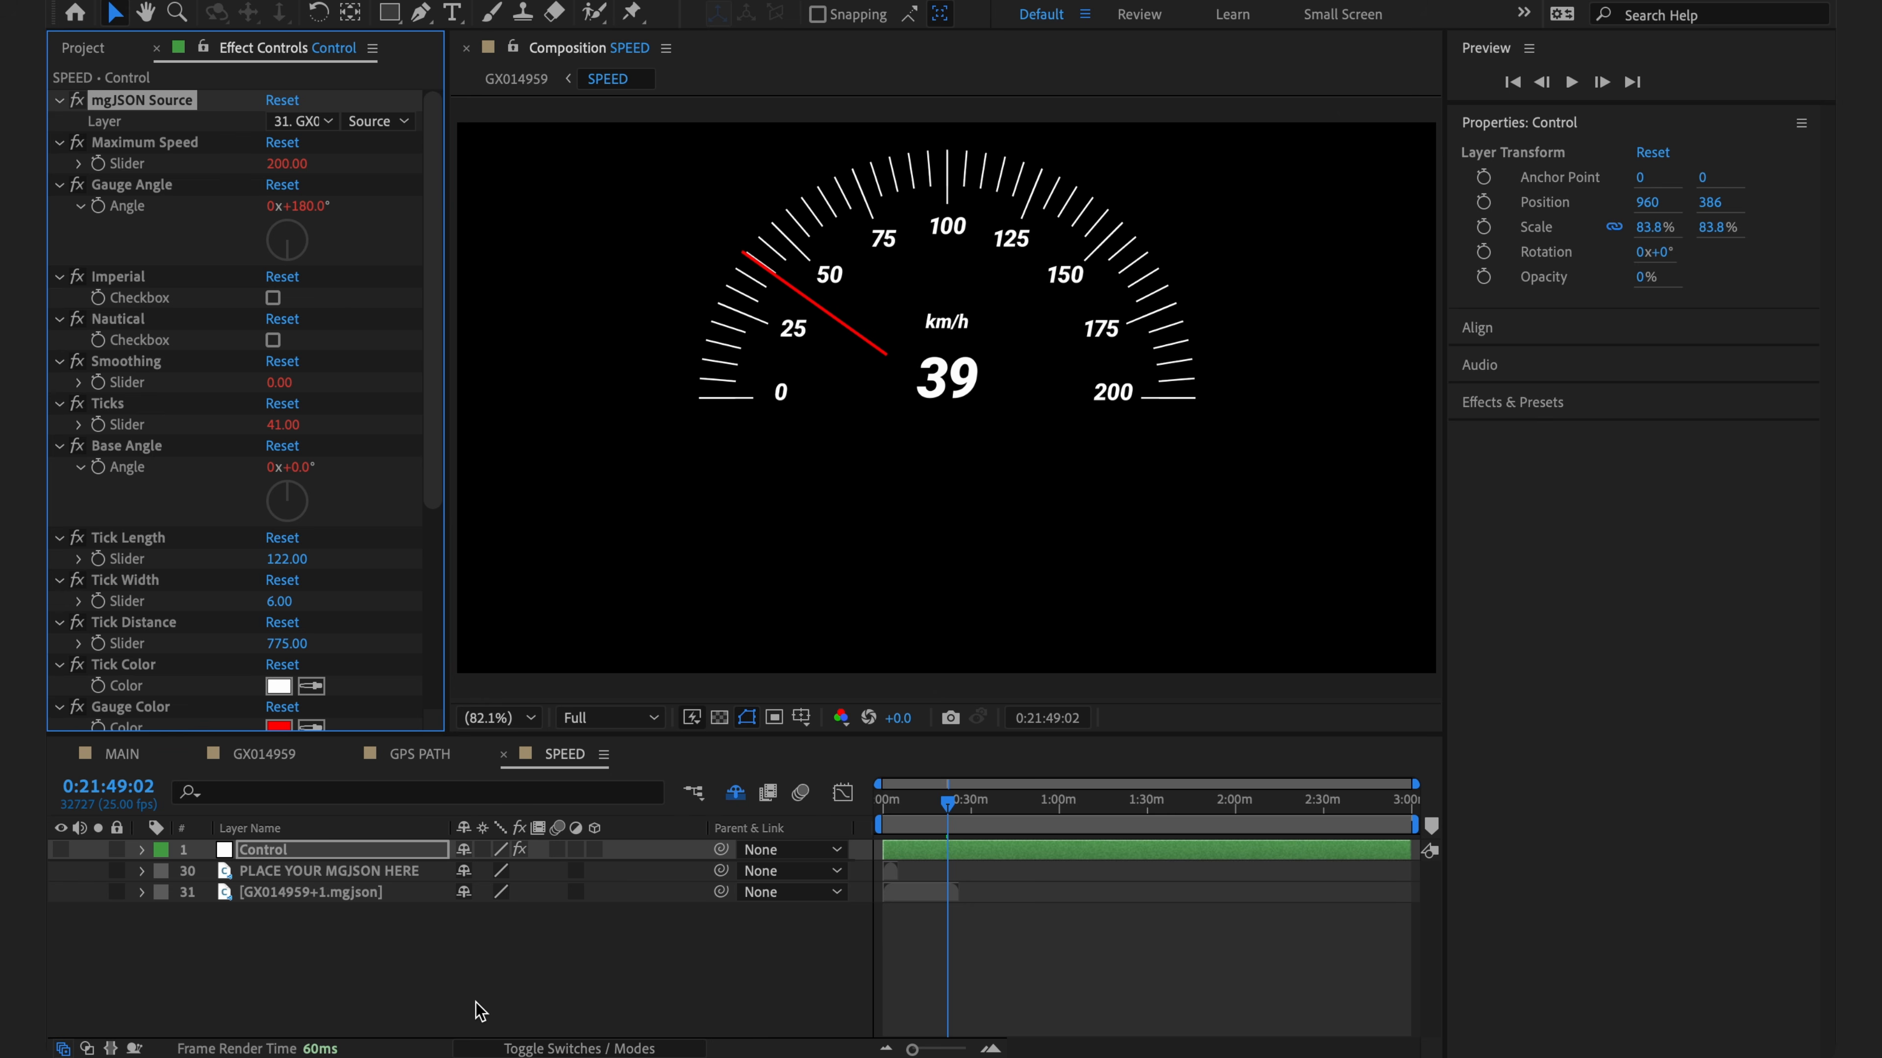
pyautogui.click(475, 995)
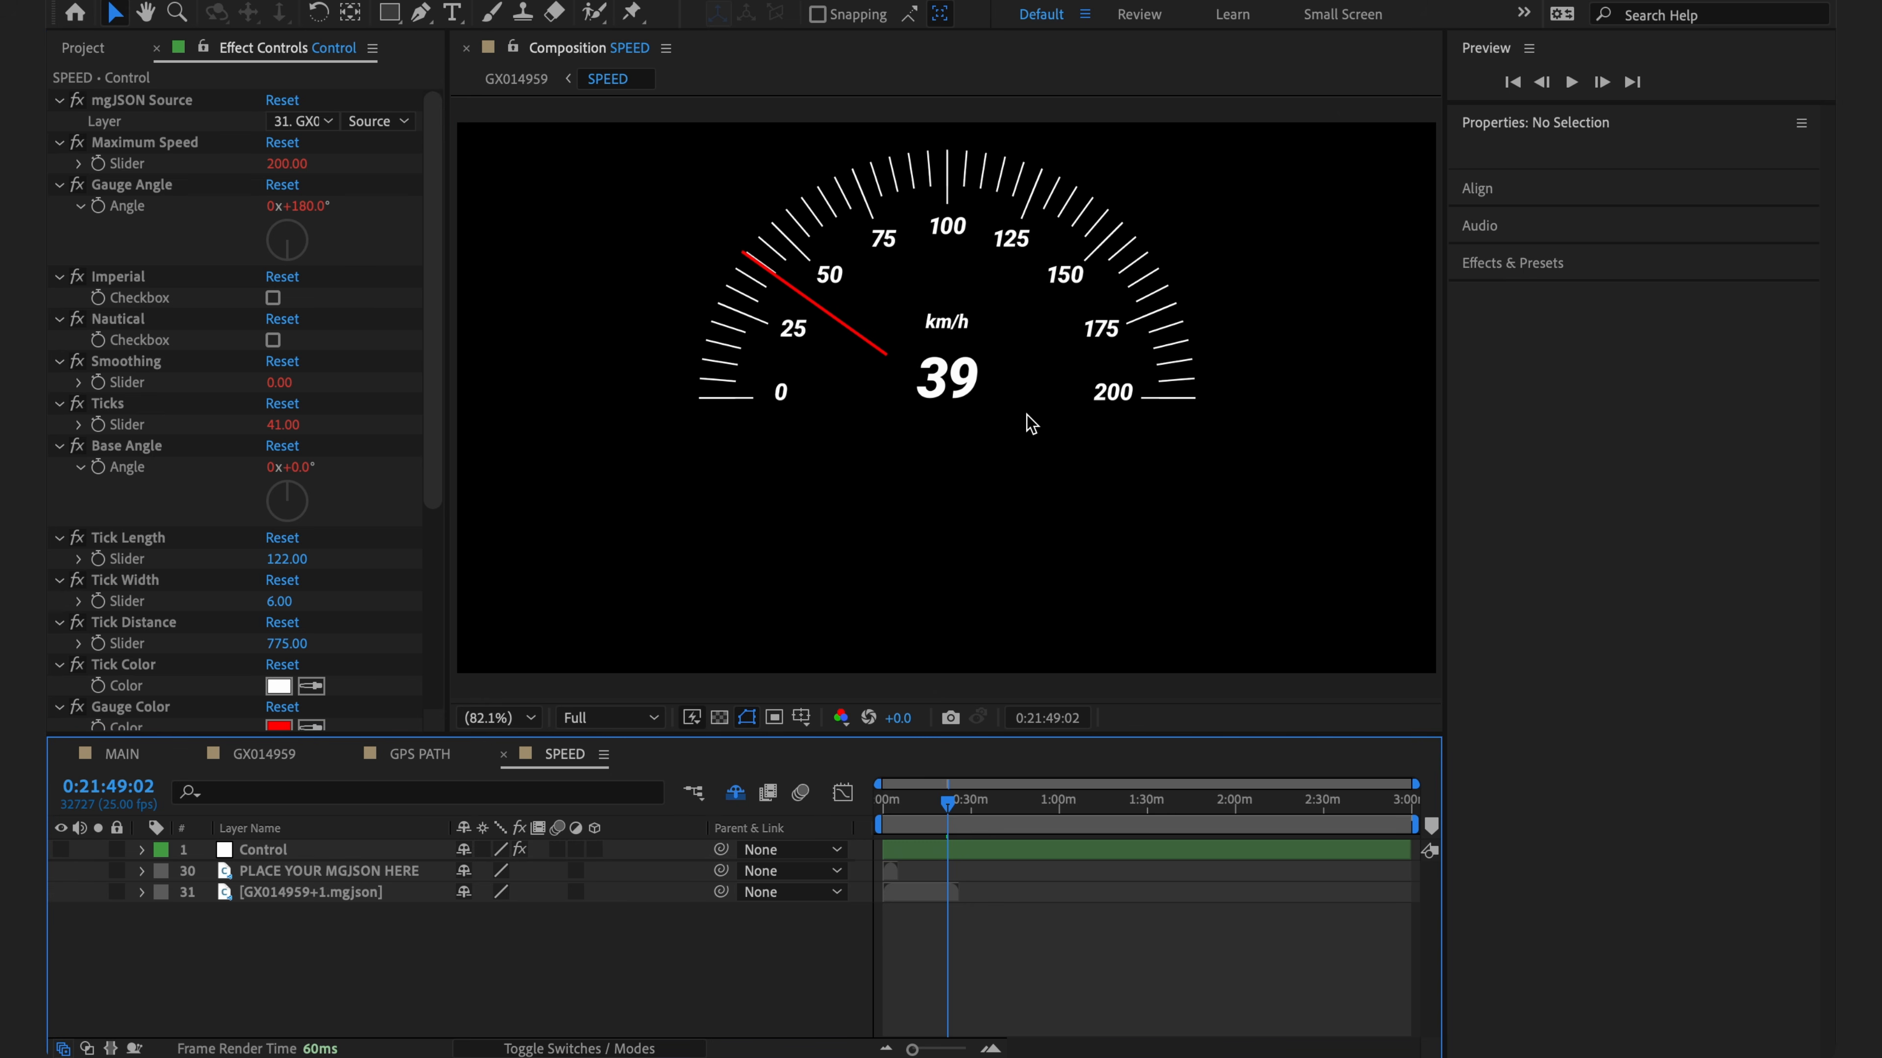
# - Set the gauge's Maximum Speed to 100 and switch it to Imperial mph
pyautogui.click(283, 163)
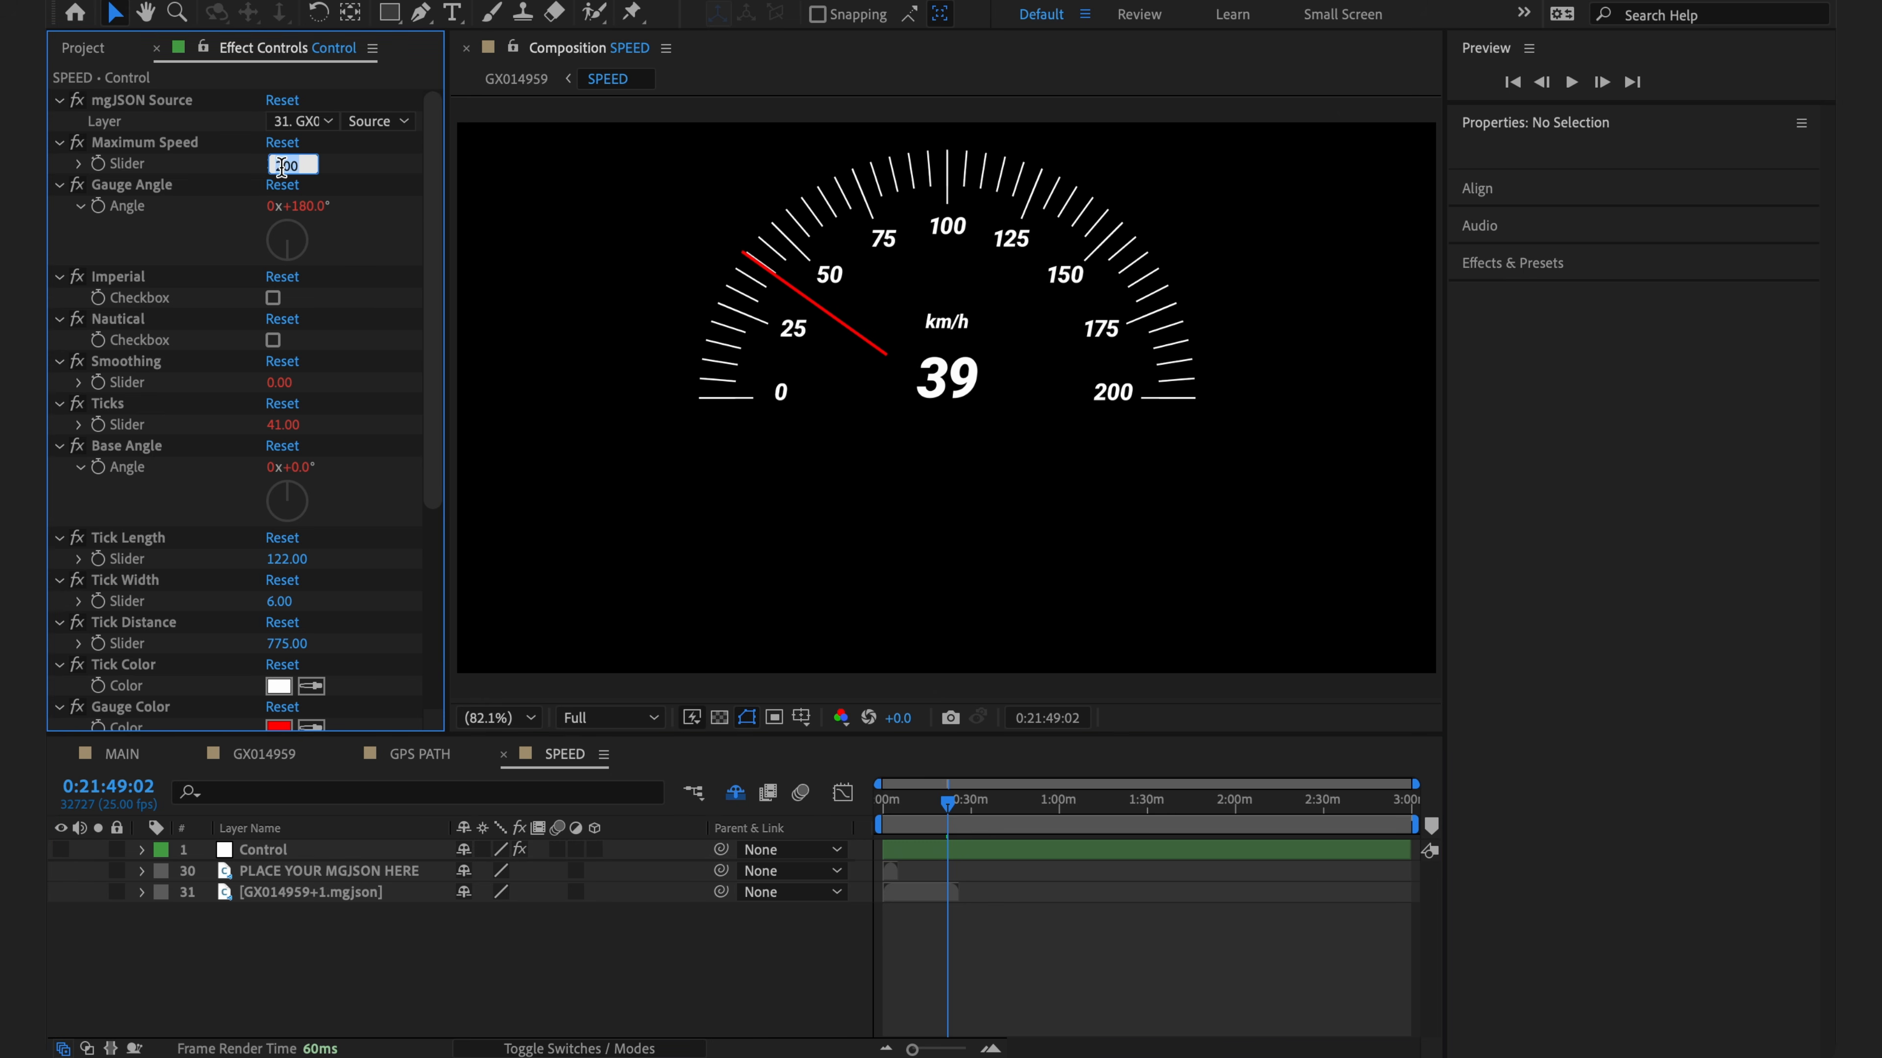
pyautogui.write('100')
pyautogui.press('Return')
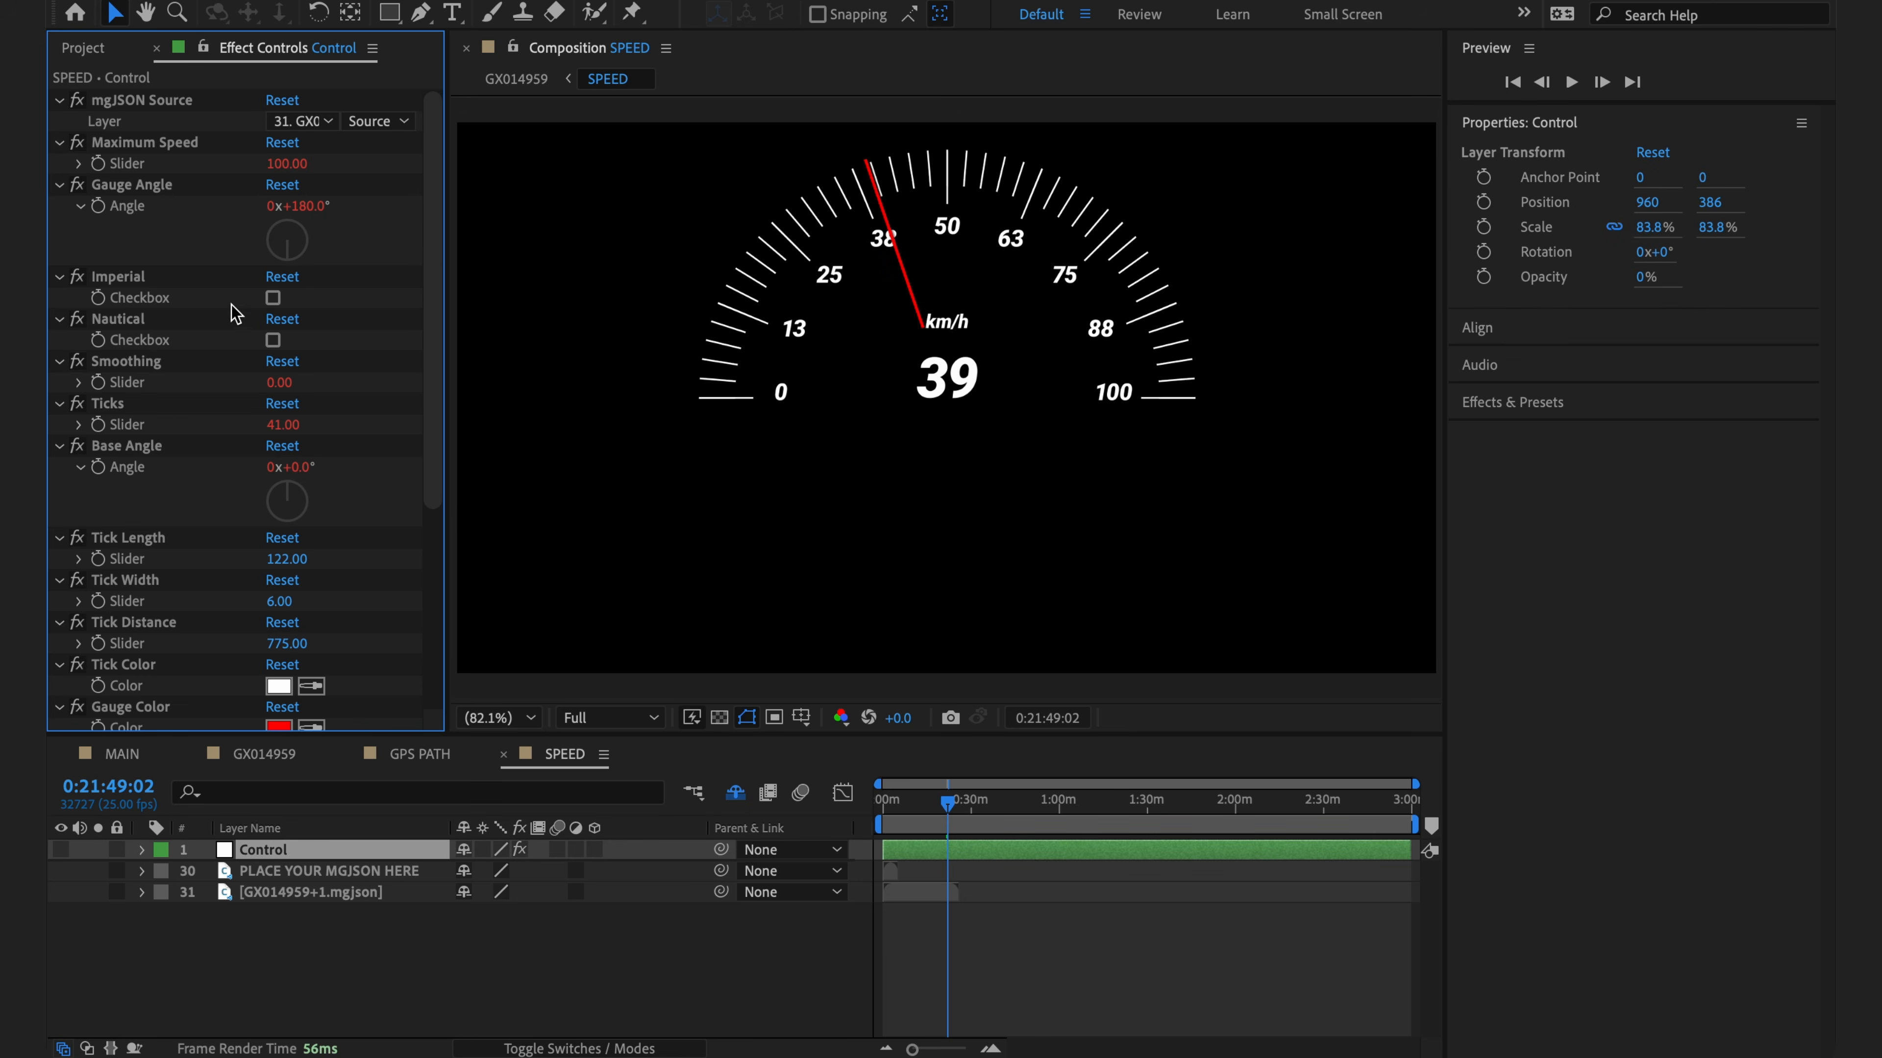
pyautogui.click(273, 298)
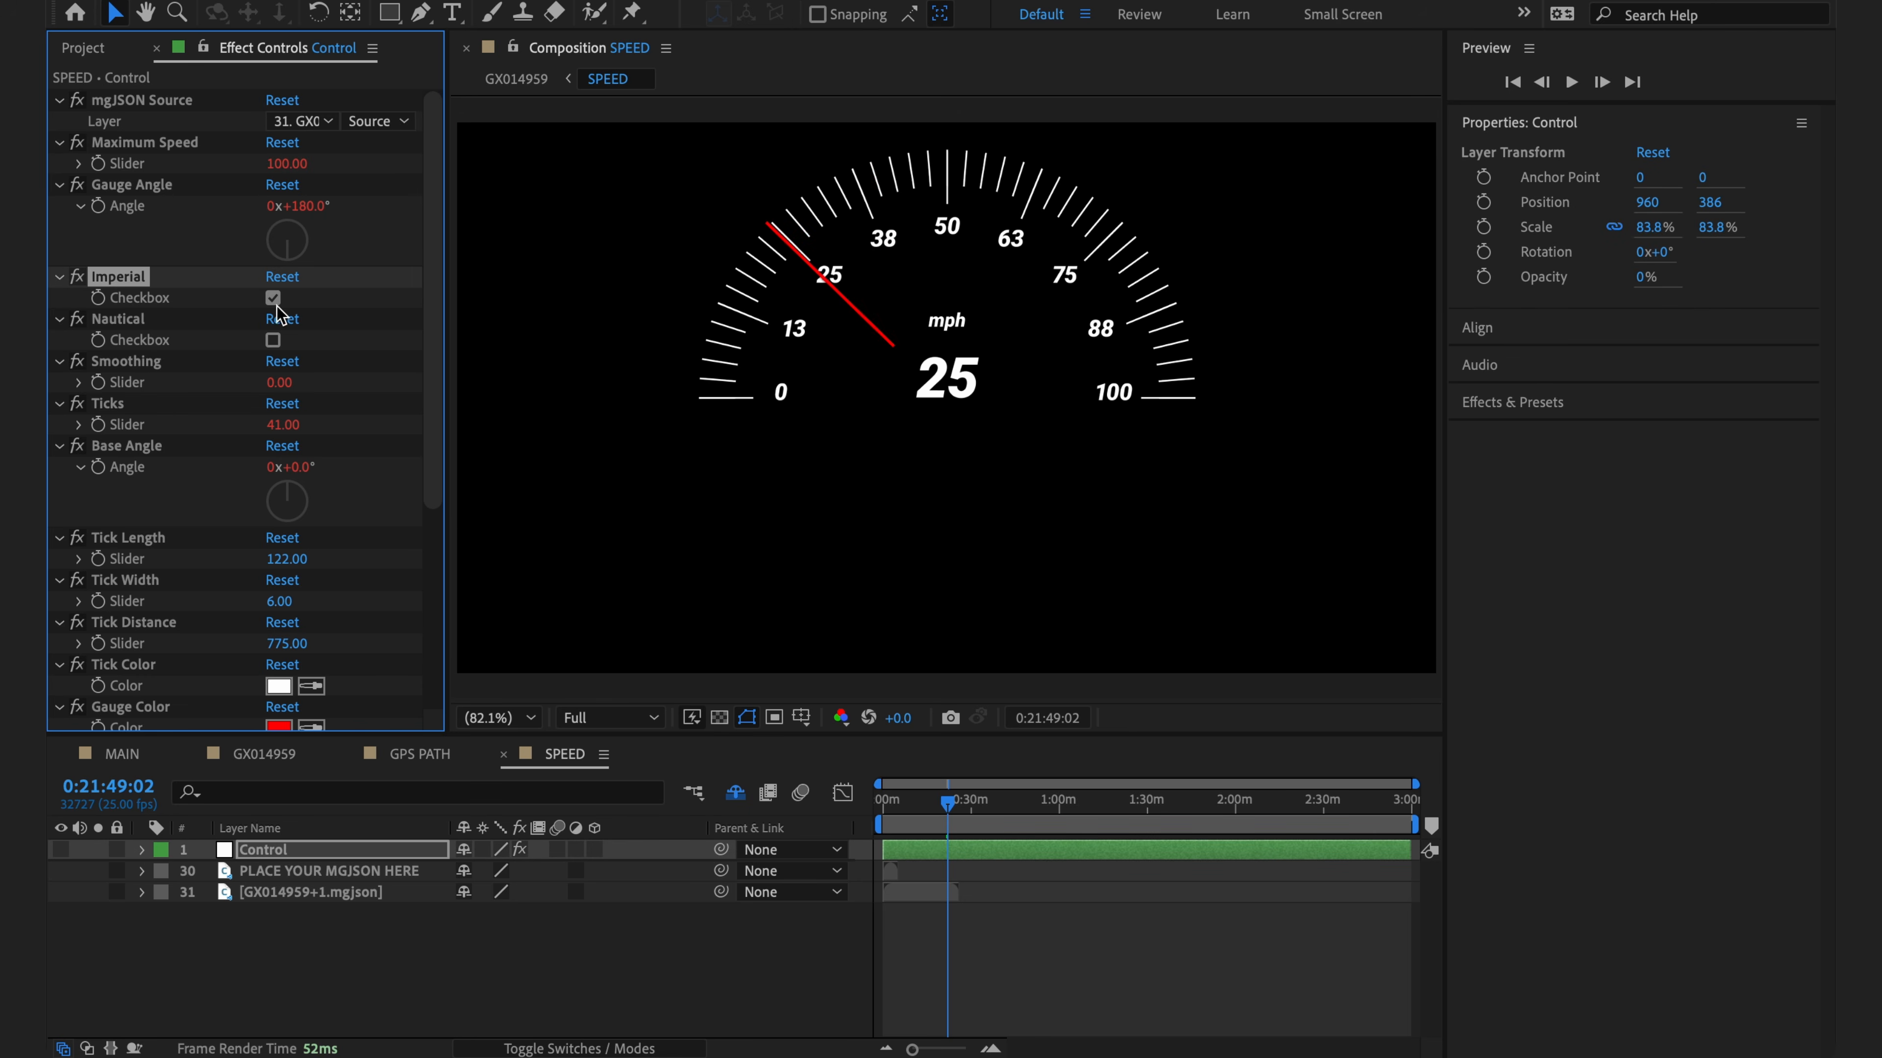
# - Set Base Angle to 45°, narrow the Gauge Angle, use 5 labels, and view it over GX014959
pyautogui.click(300, 468)
pyautogui.write('45')
pyautogui.press('Return')
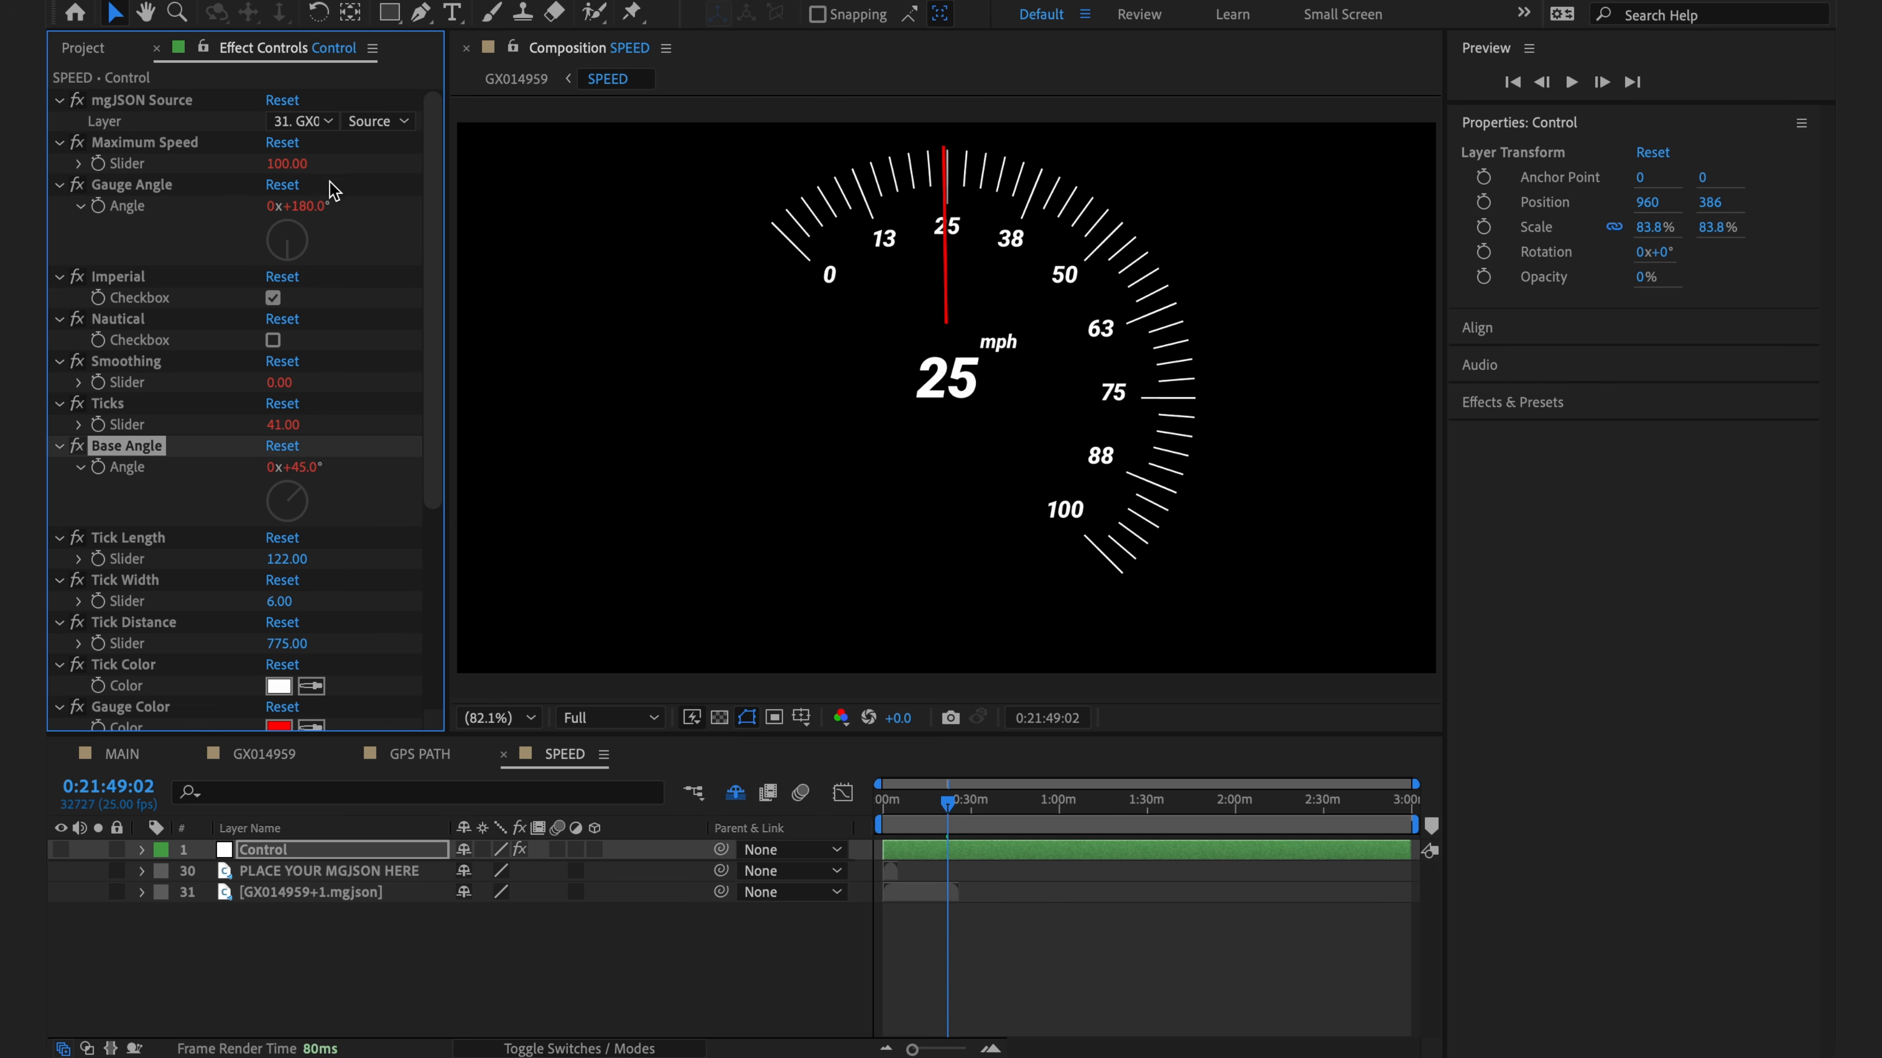
pyautogui.moveTo(299, 206); pyautogui.dragTo(185, 185)
pyautogui.scroll(-5, 346, 379)
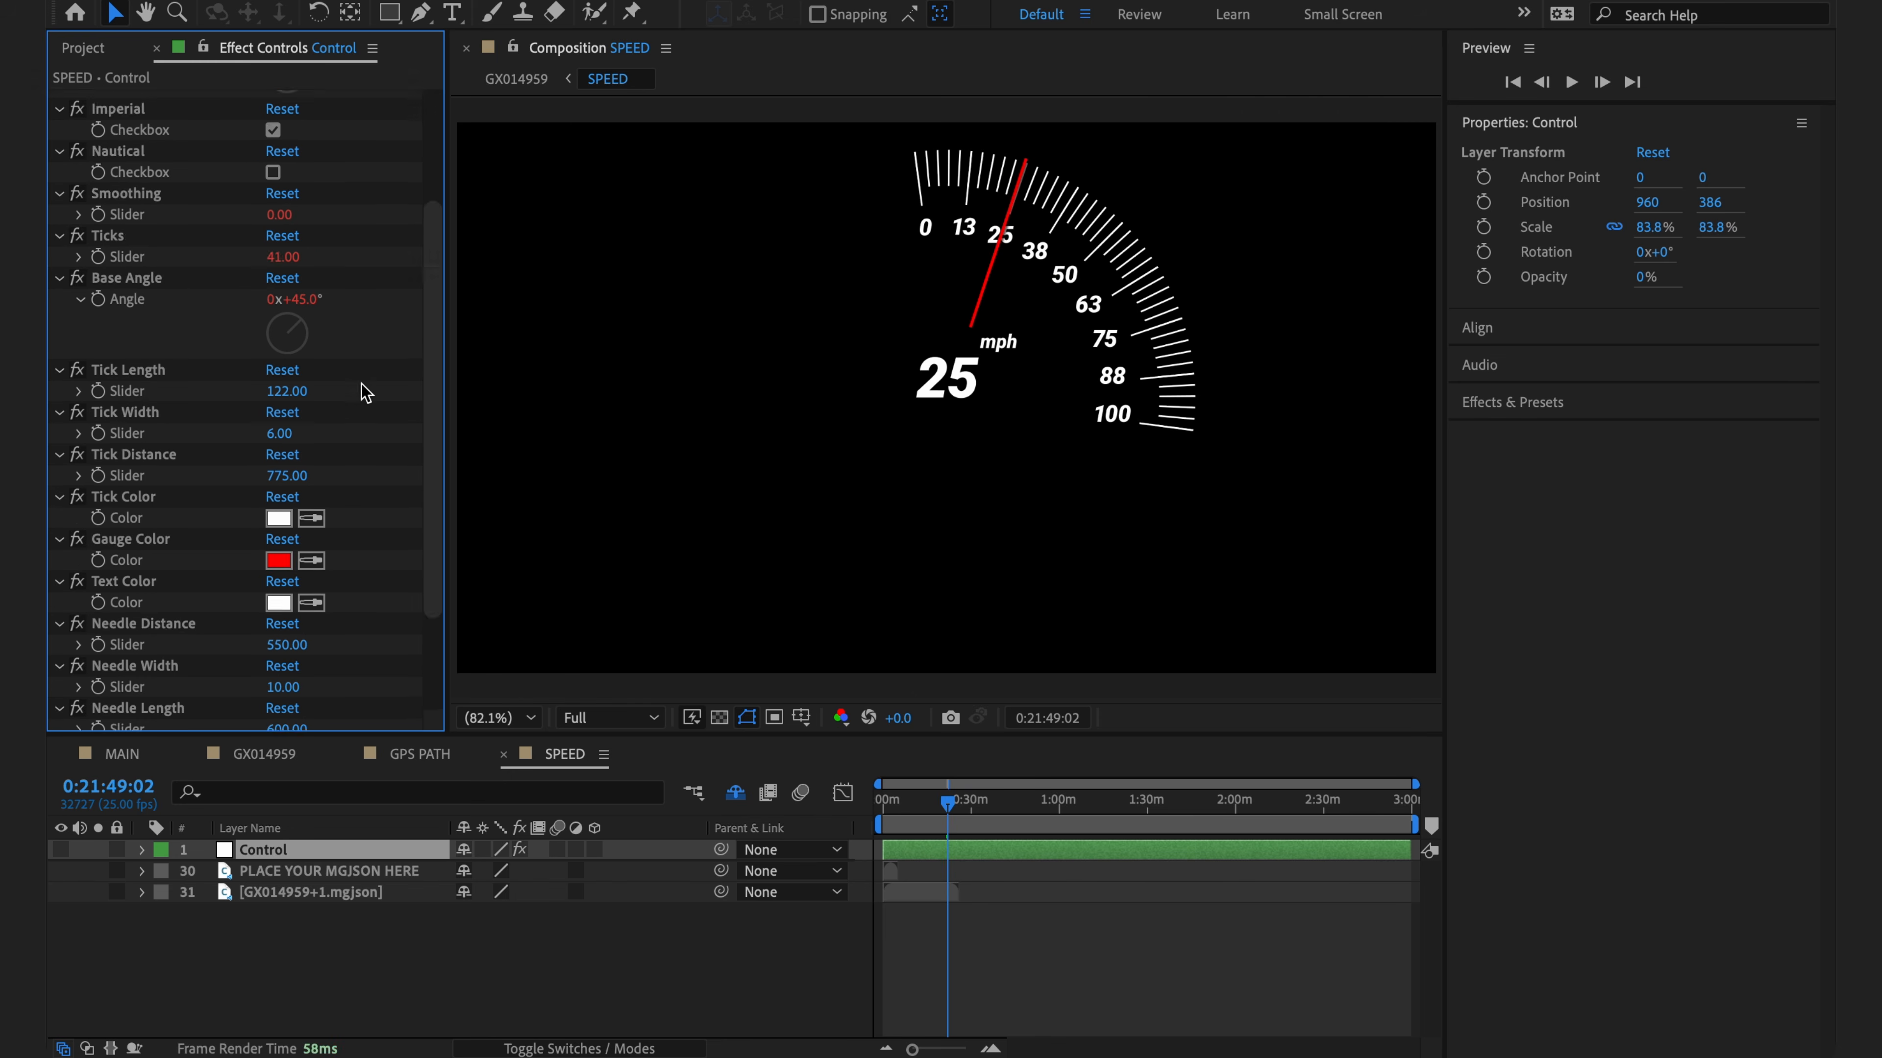
pyautogui.click(282, 719)
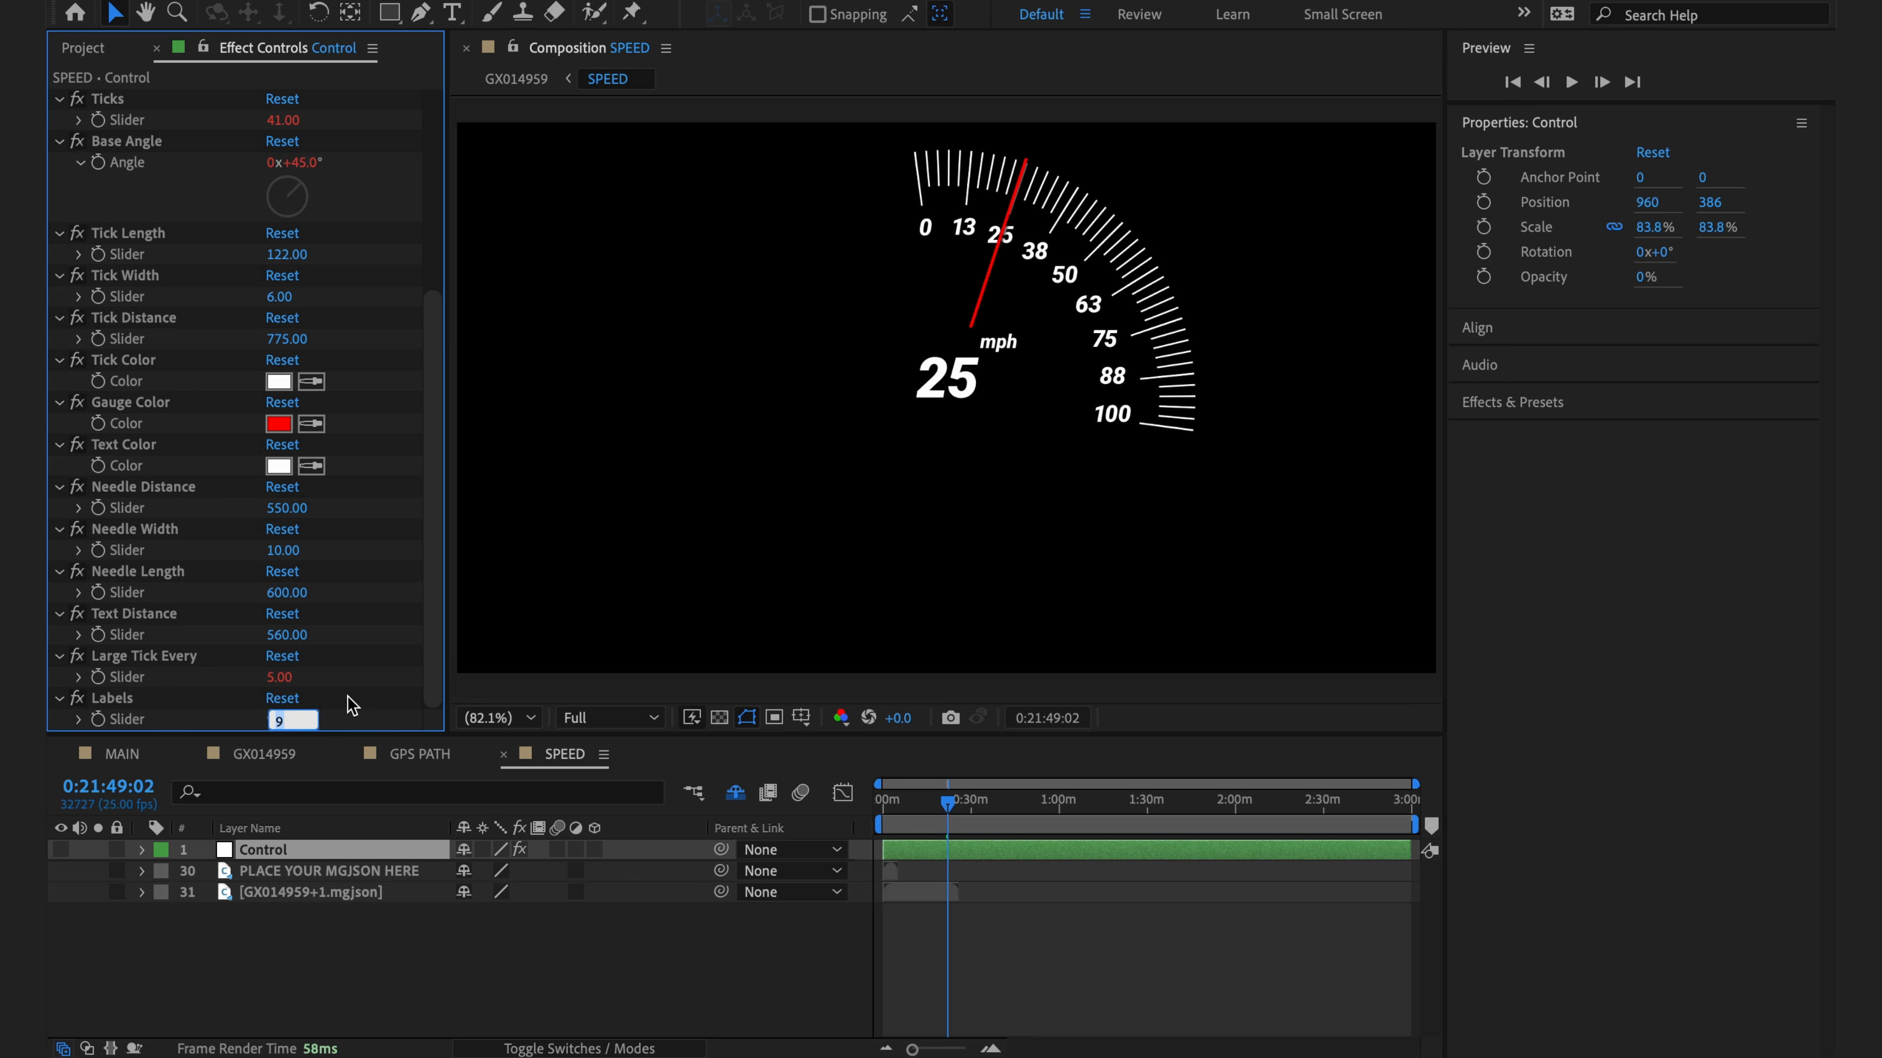
pyautogui.write('5')
pyautogui.press('Return')
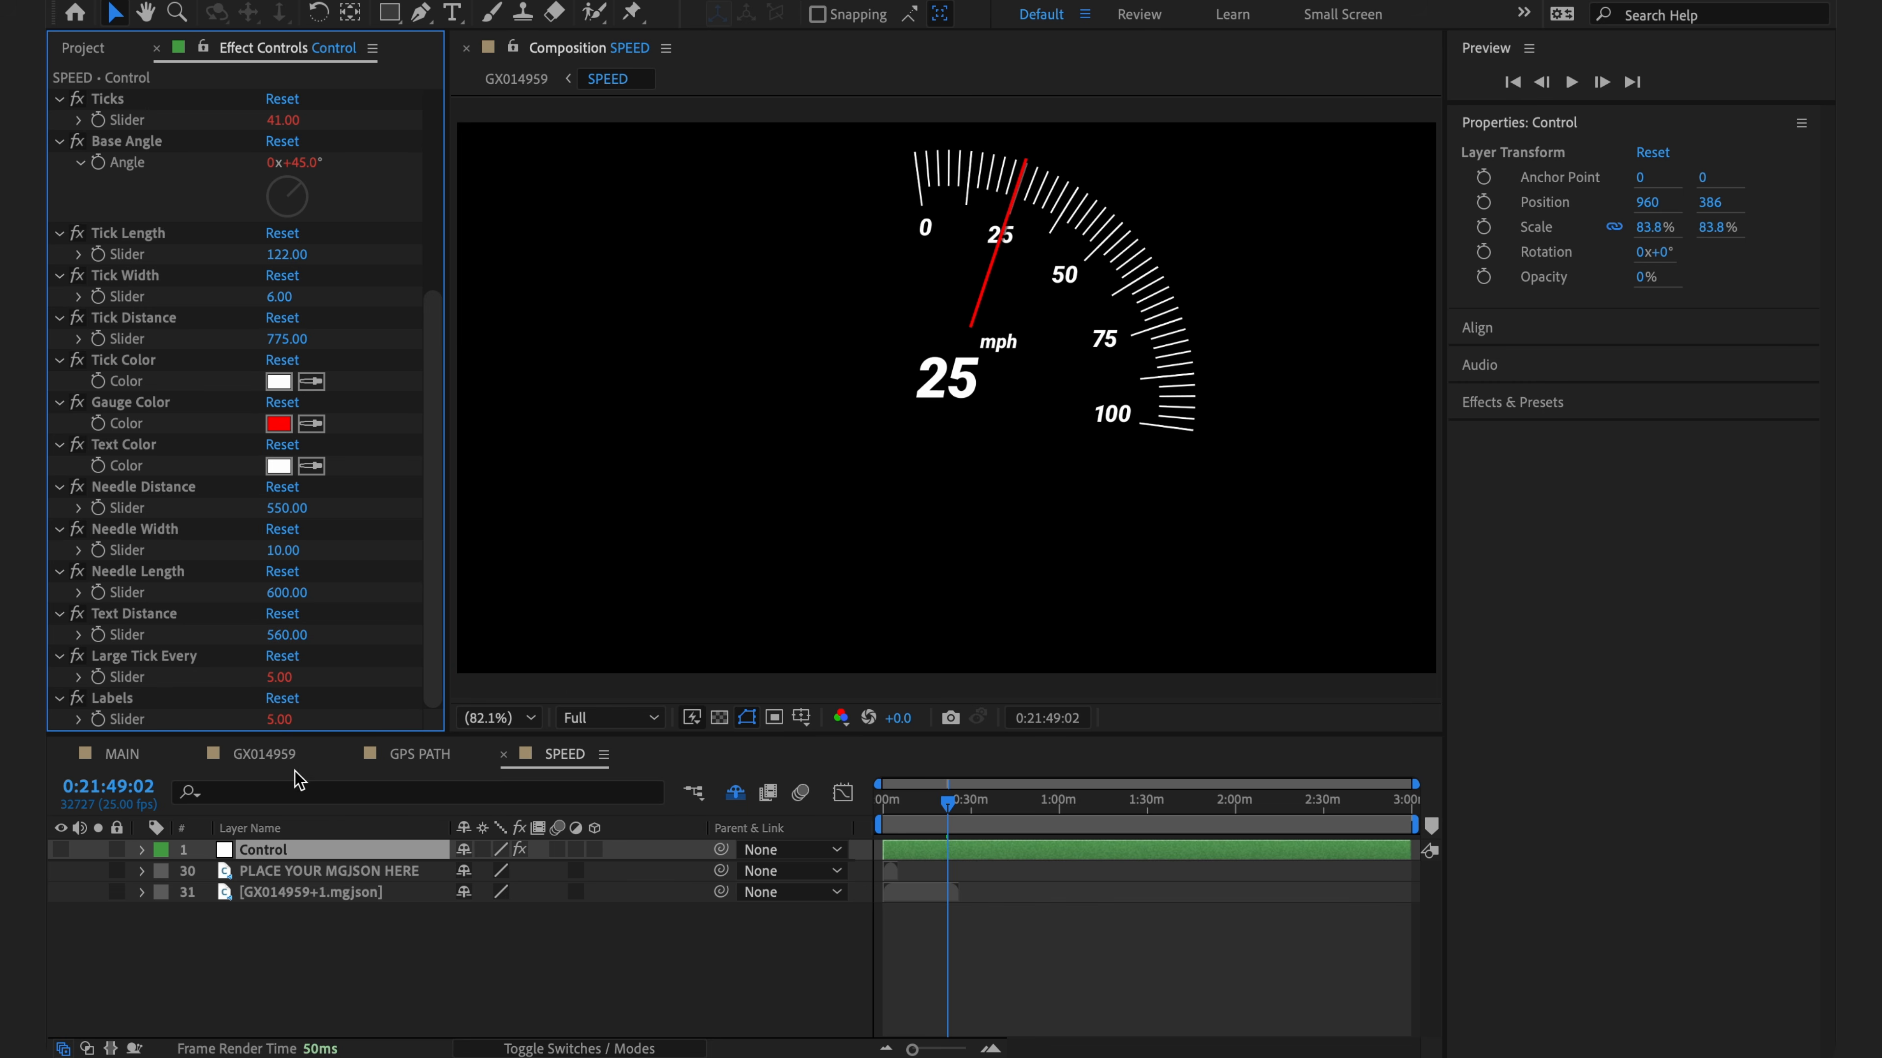
pyautogui.click(281, 758)
pyautogui.click(500, 644)
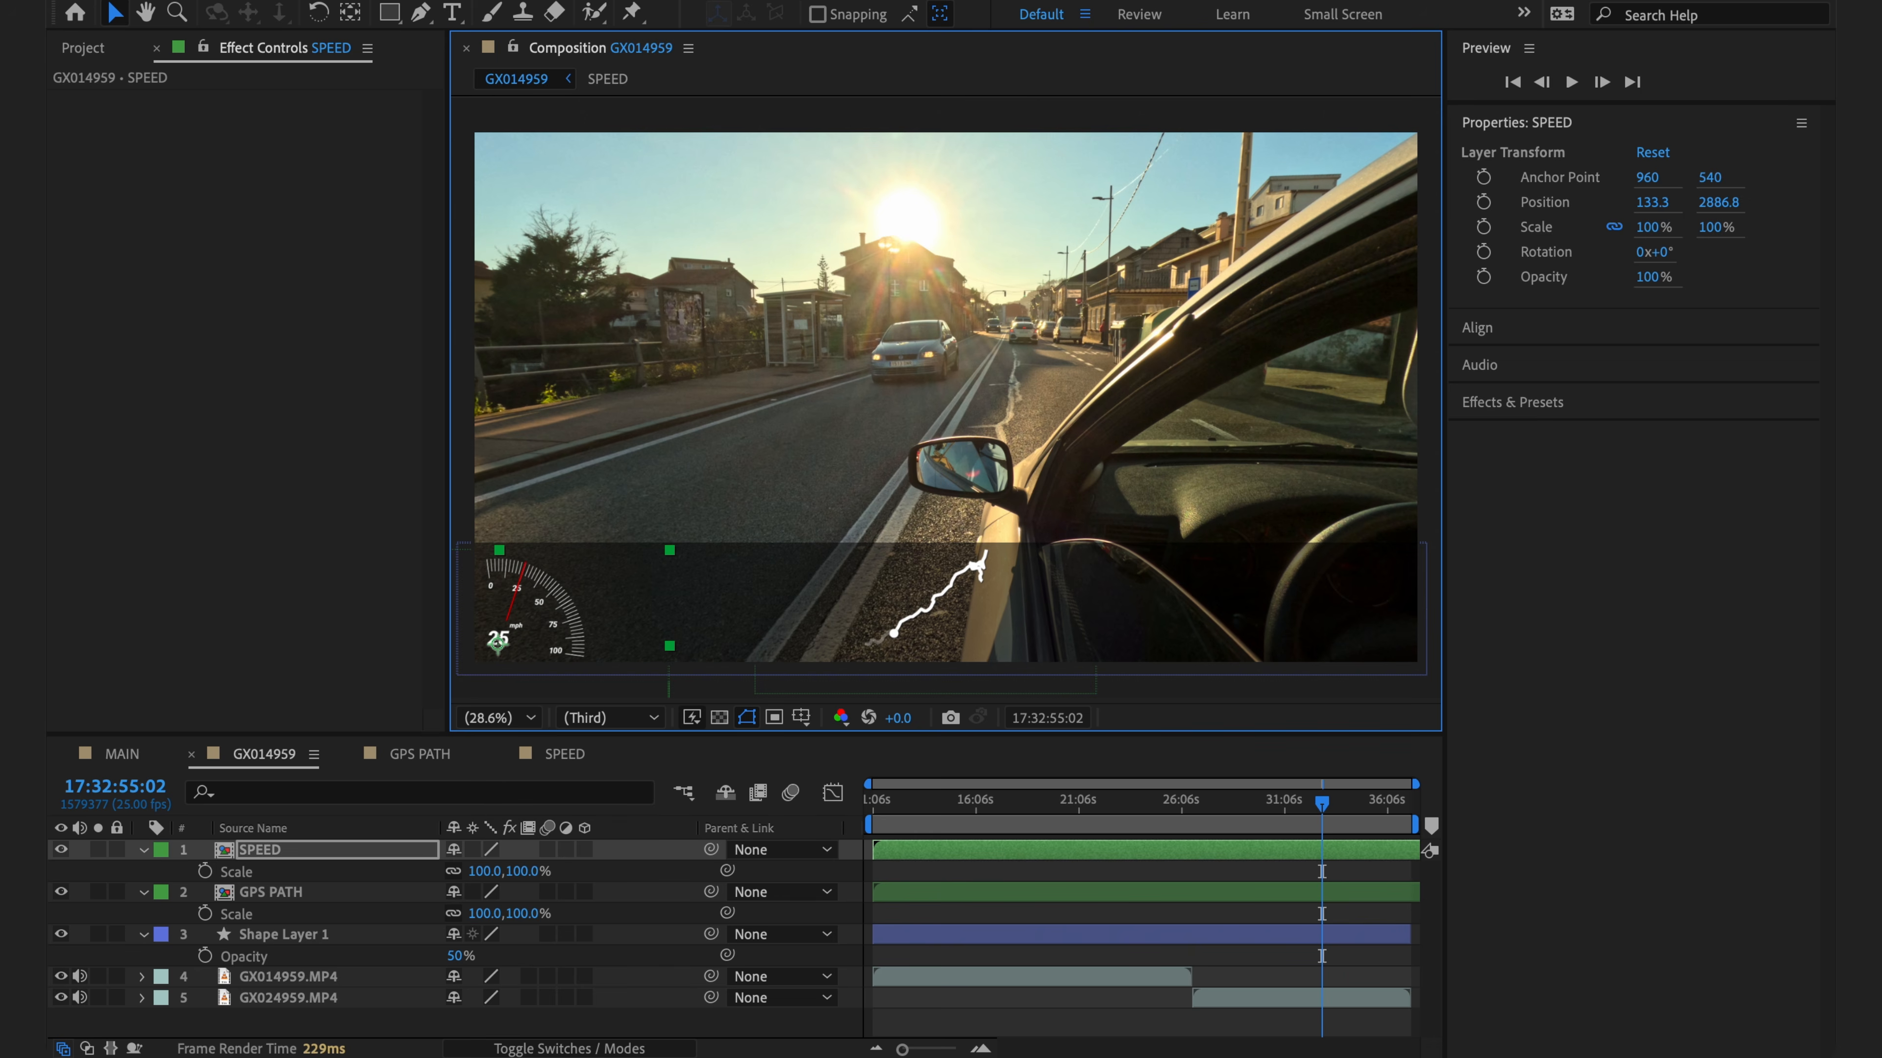
# - In MAIN, select the VERTICAL SPEED gauge layer for copying
pyautogui.click(616, 1028)
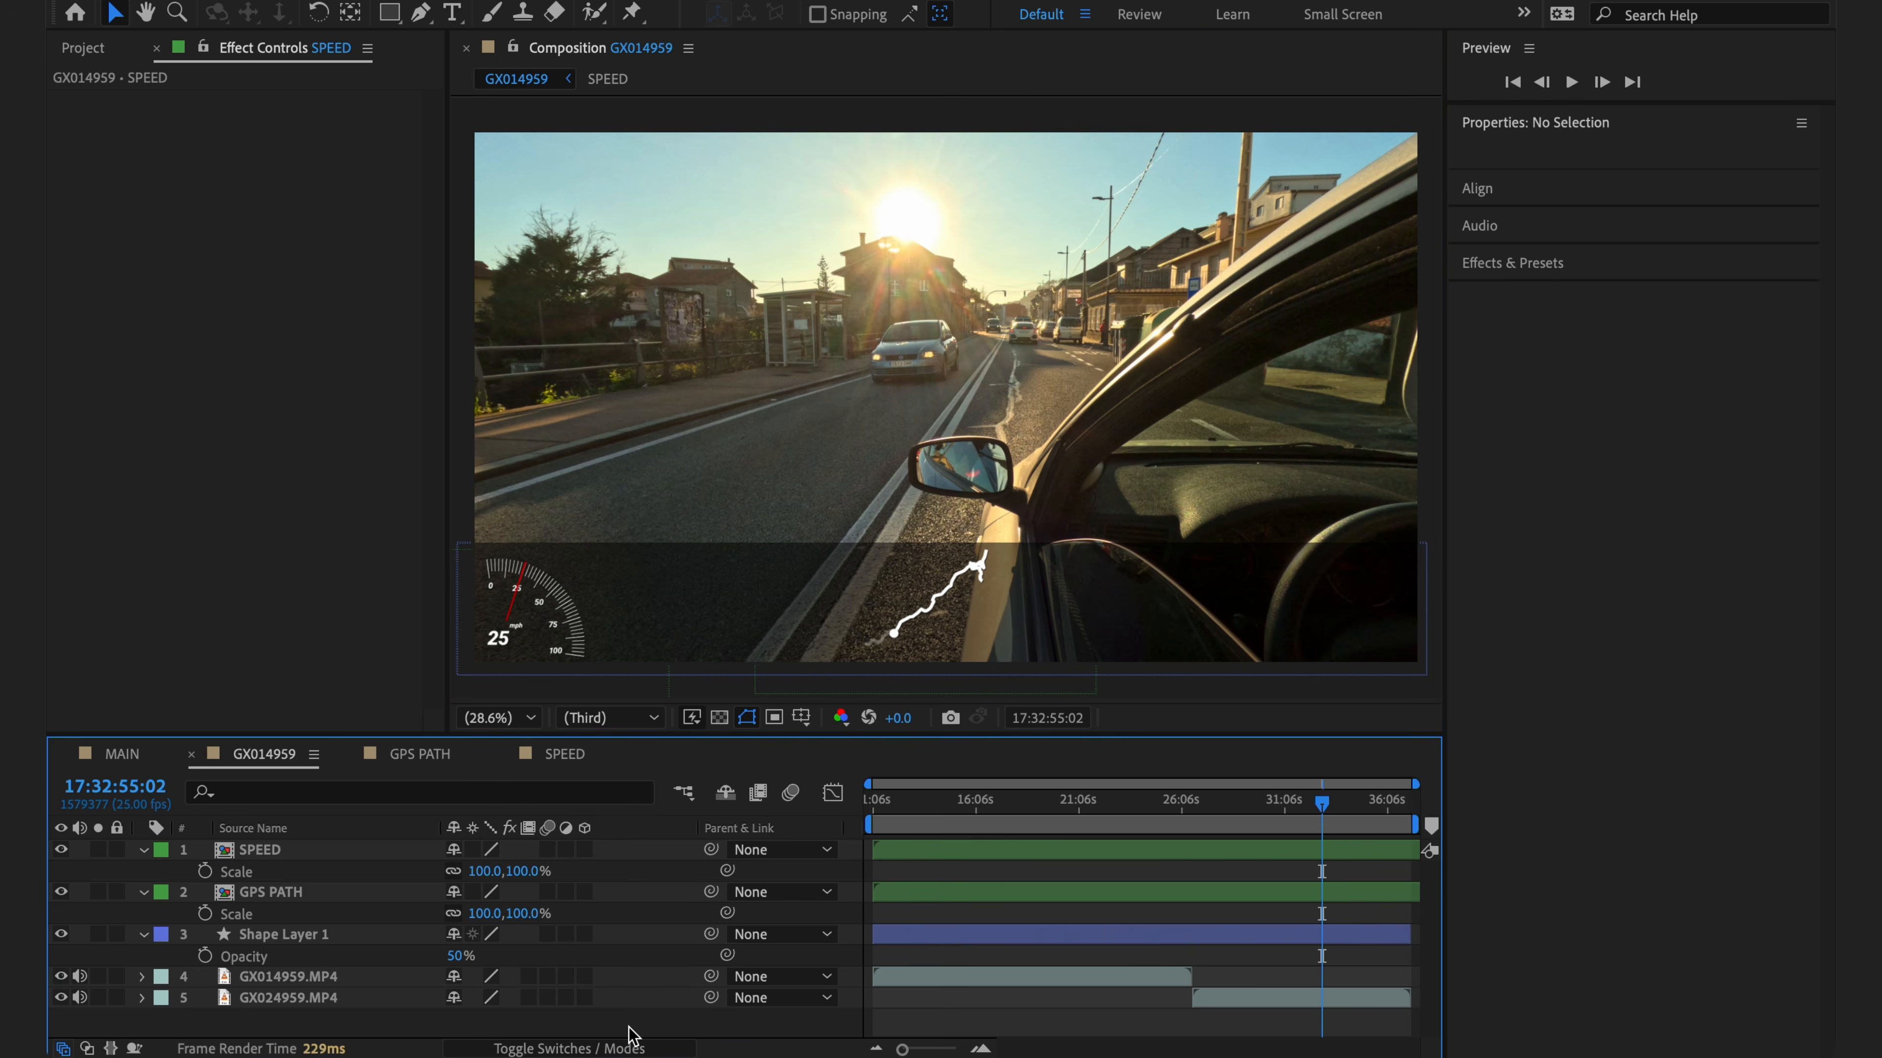
pyautogui.click(122, 753)
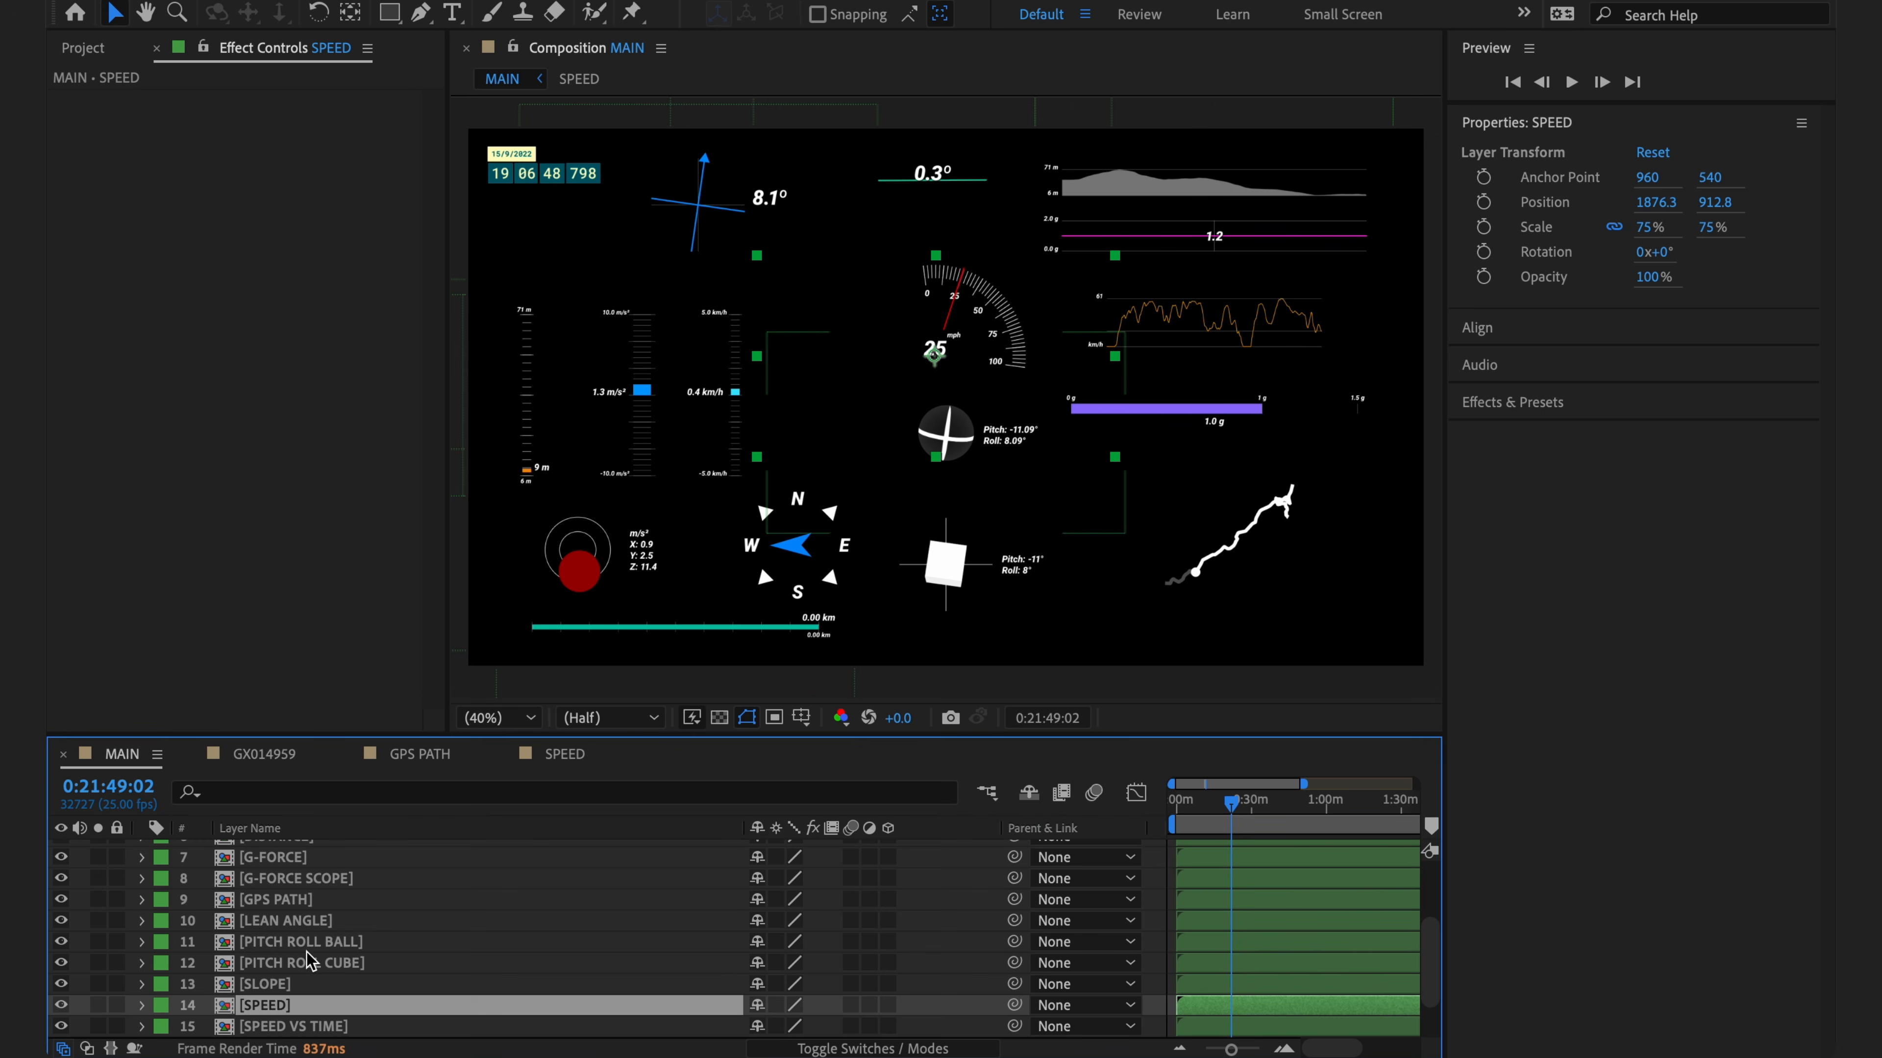
pyautogui.scroll(-3, 310, 962)
pyautogui.click(99, 1007)
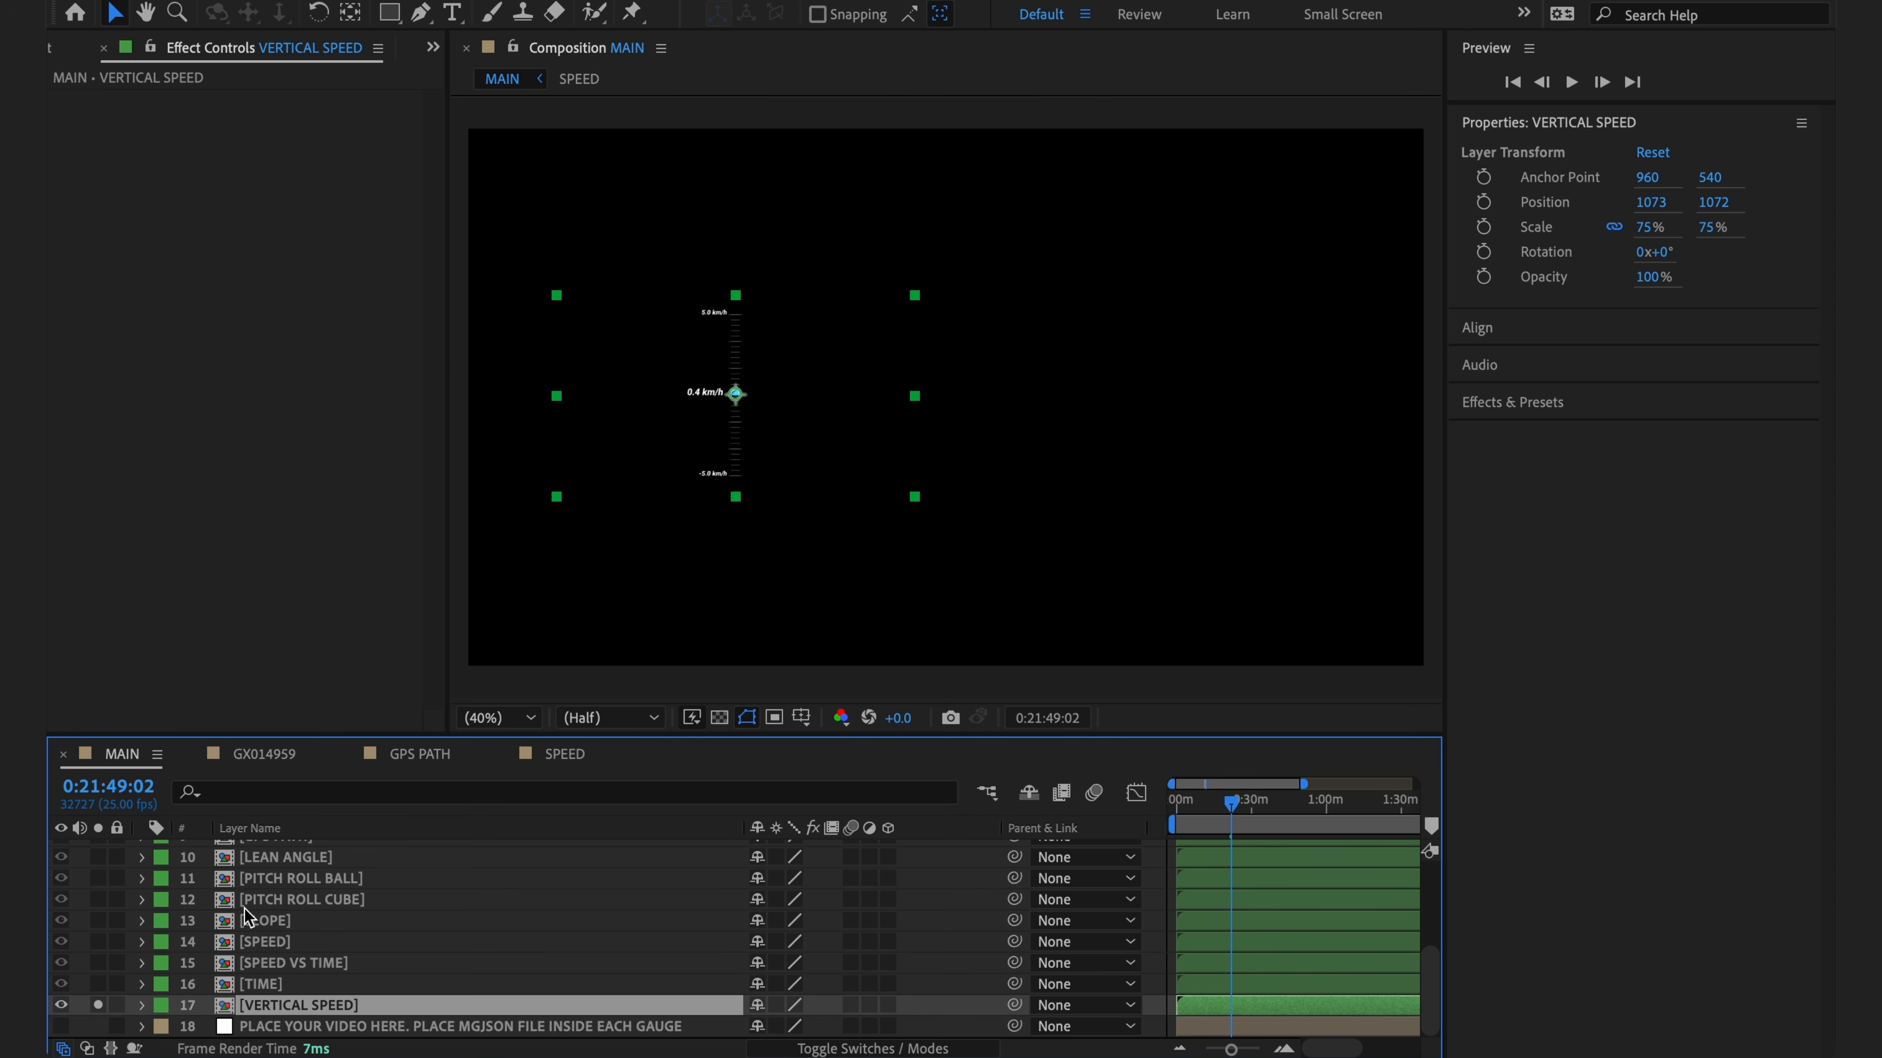
pyautogui.click(98, 1005)
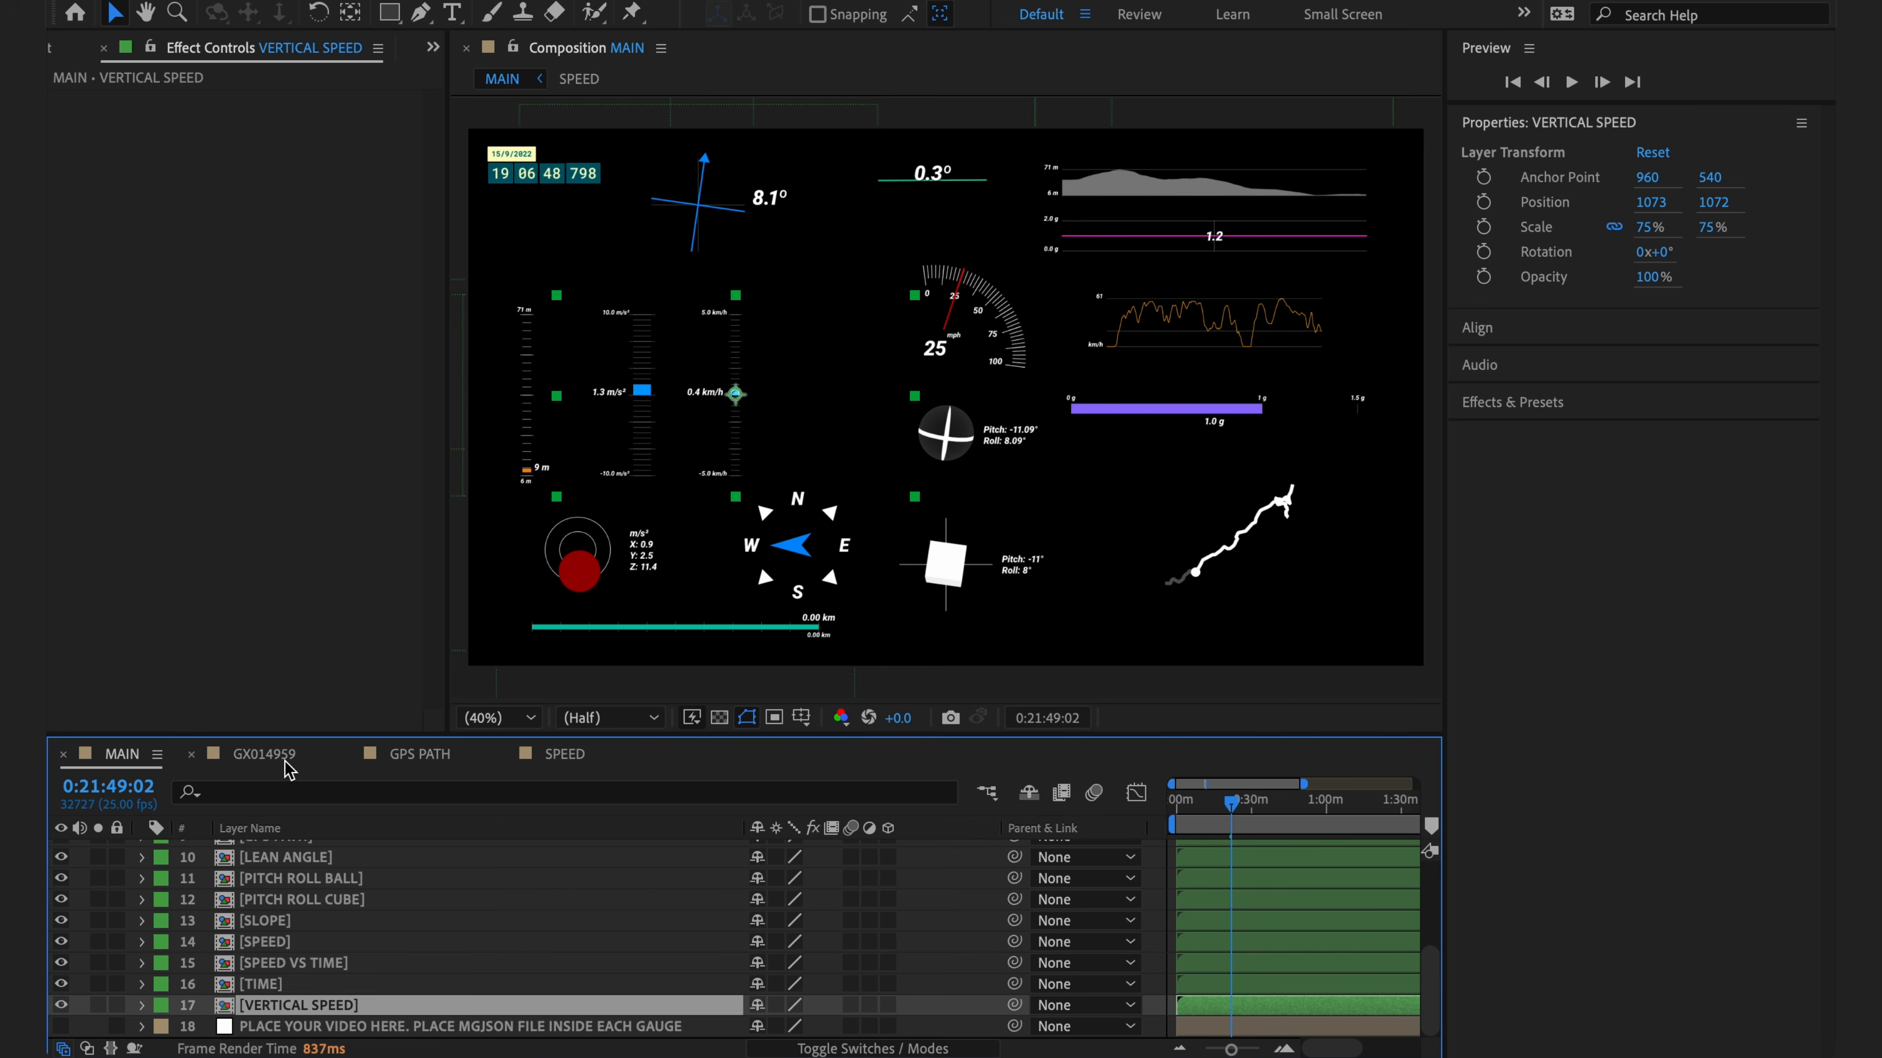
# - Paste it into GX014959 as 'Custom speed', move it bottom-right, and open its composition
pyautogui.click(266, 754)
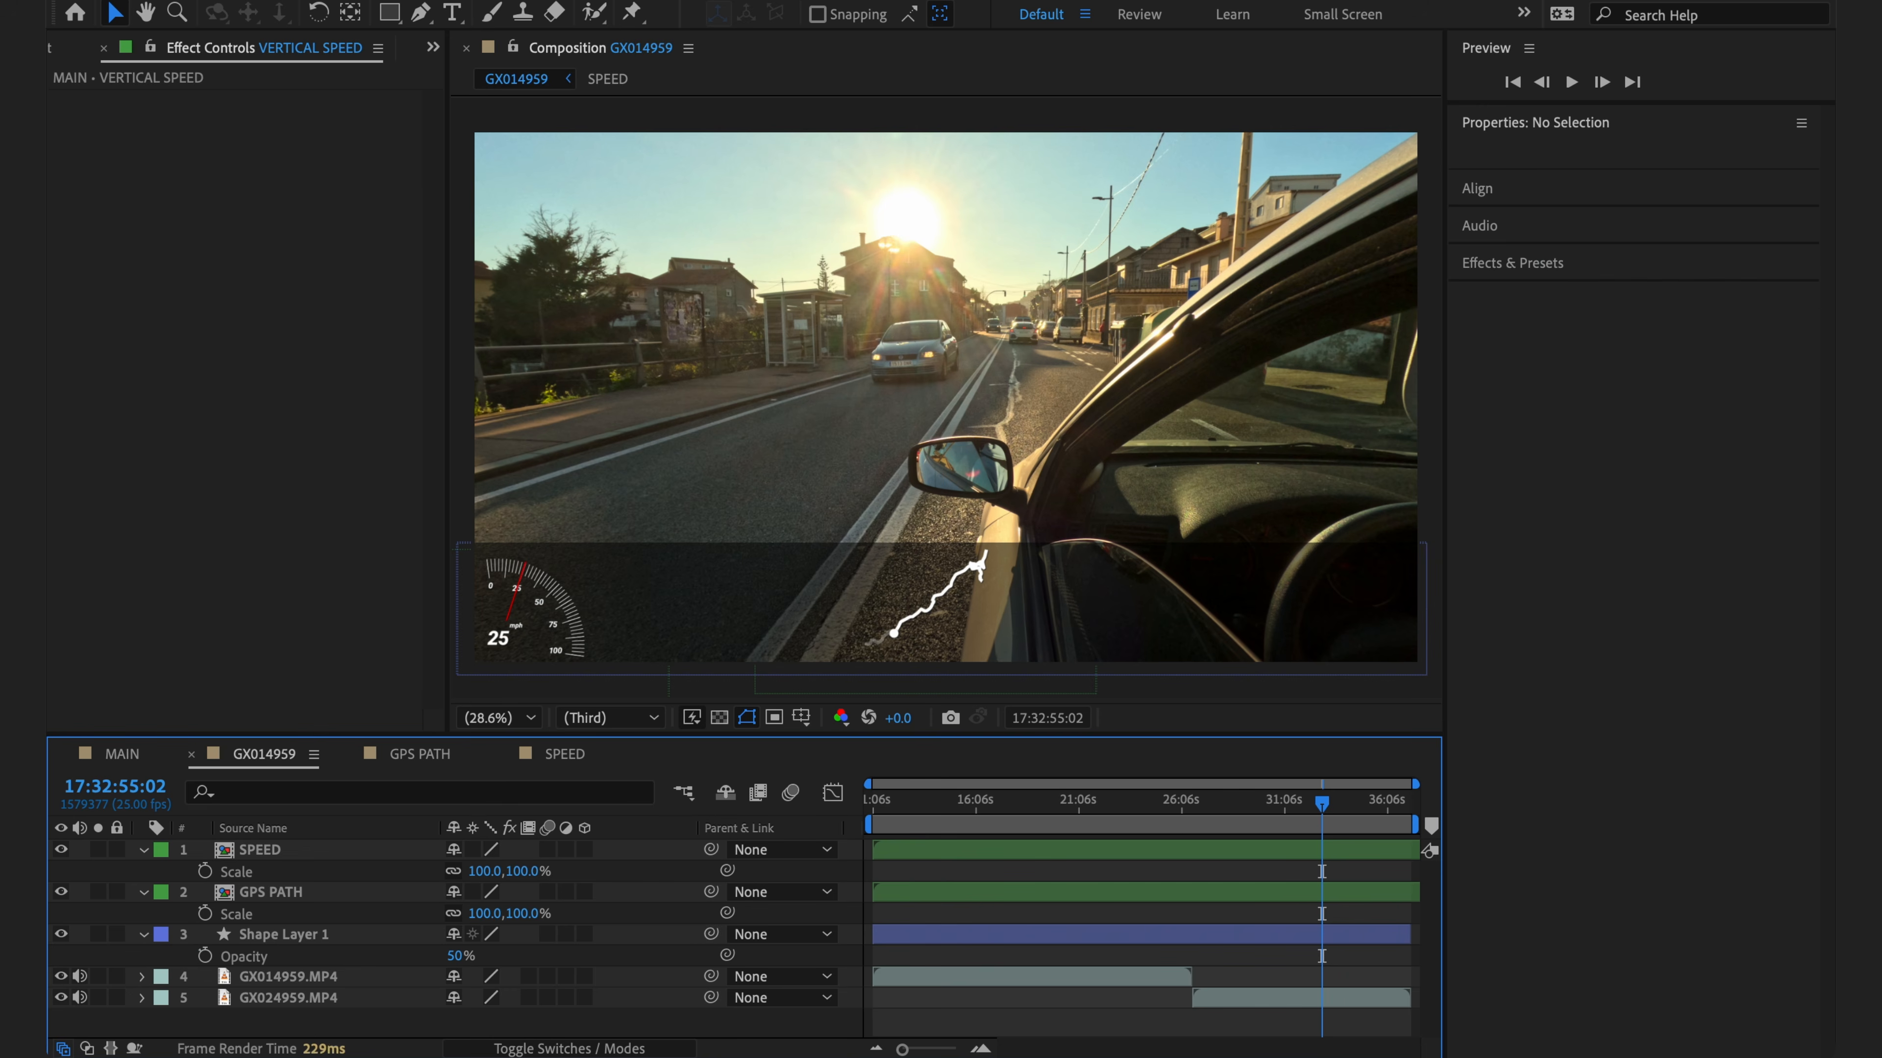
pyautogui.hotkey('ctrl', 'v')
pyautogui.press('Return')
pyautogui.write('Cust')
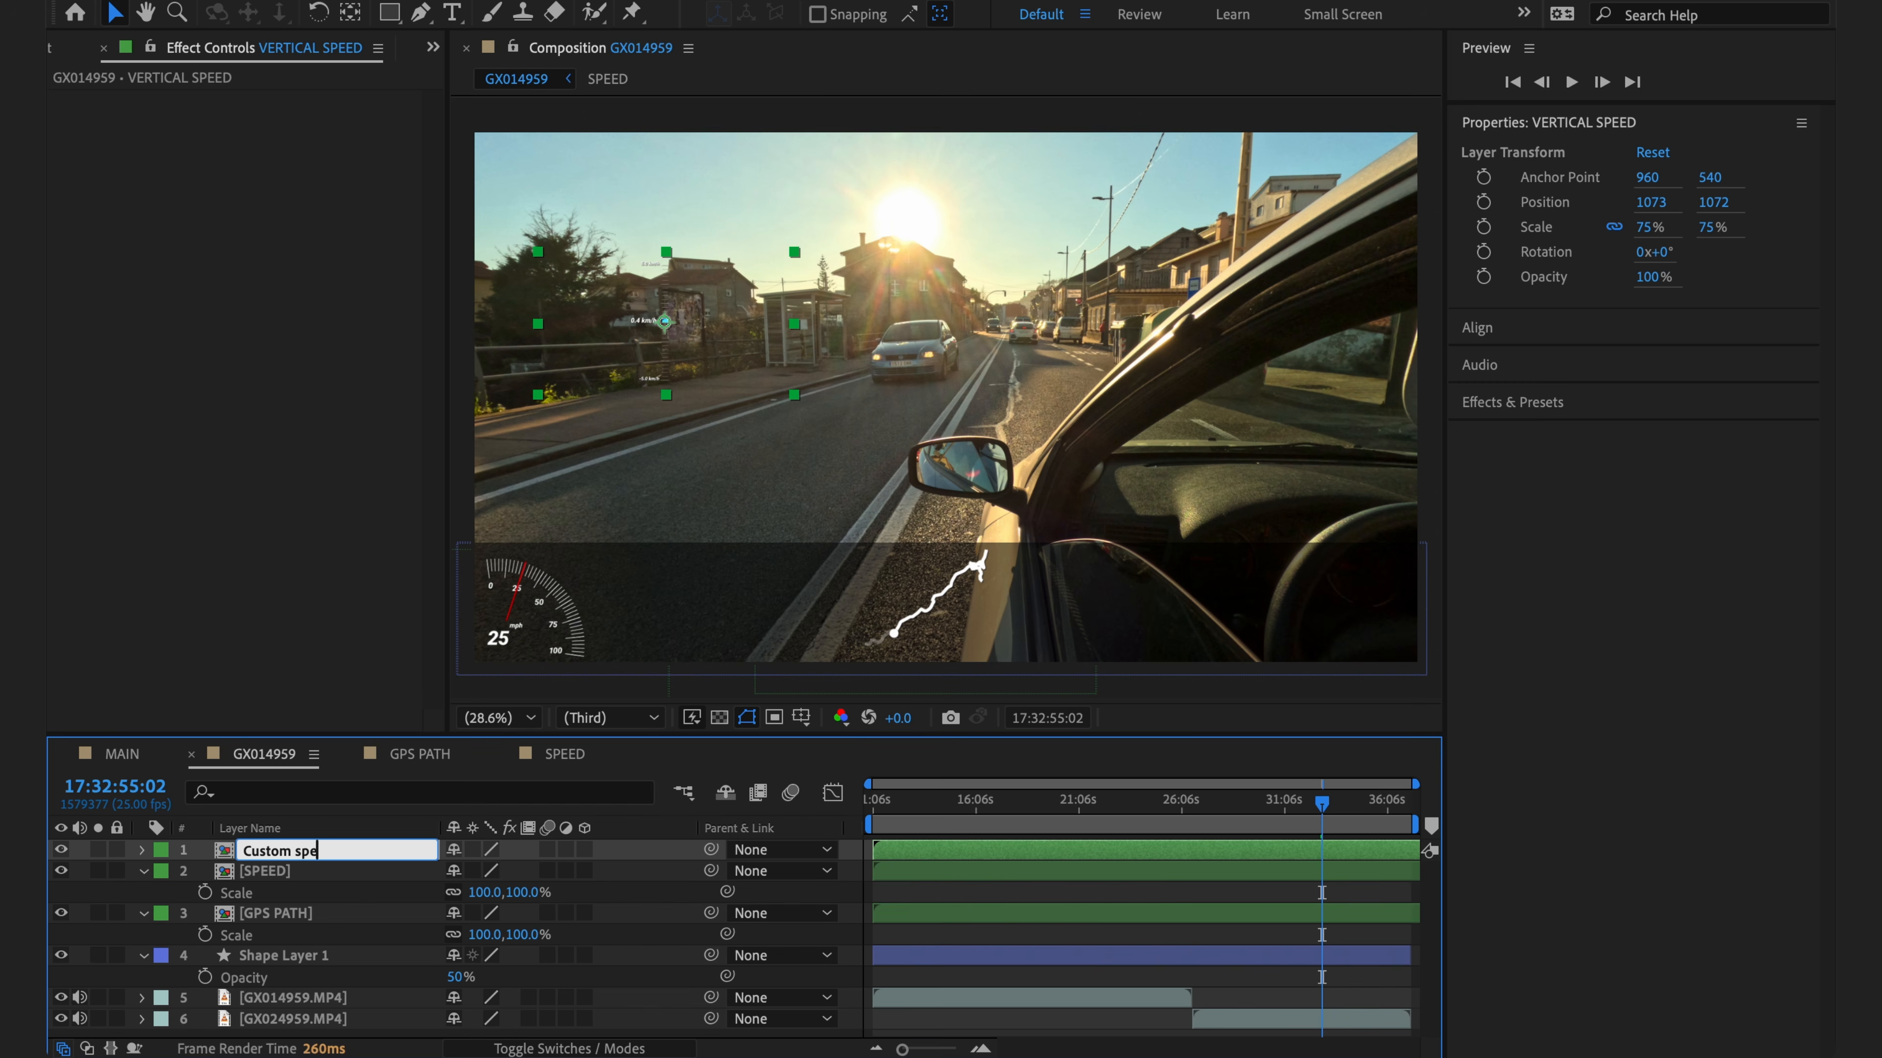
pyautogui.press('Return')
pyautogui.moveTo(803, 337); pyautogui.dragTo(1366, 614)
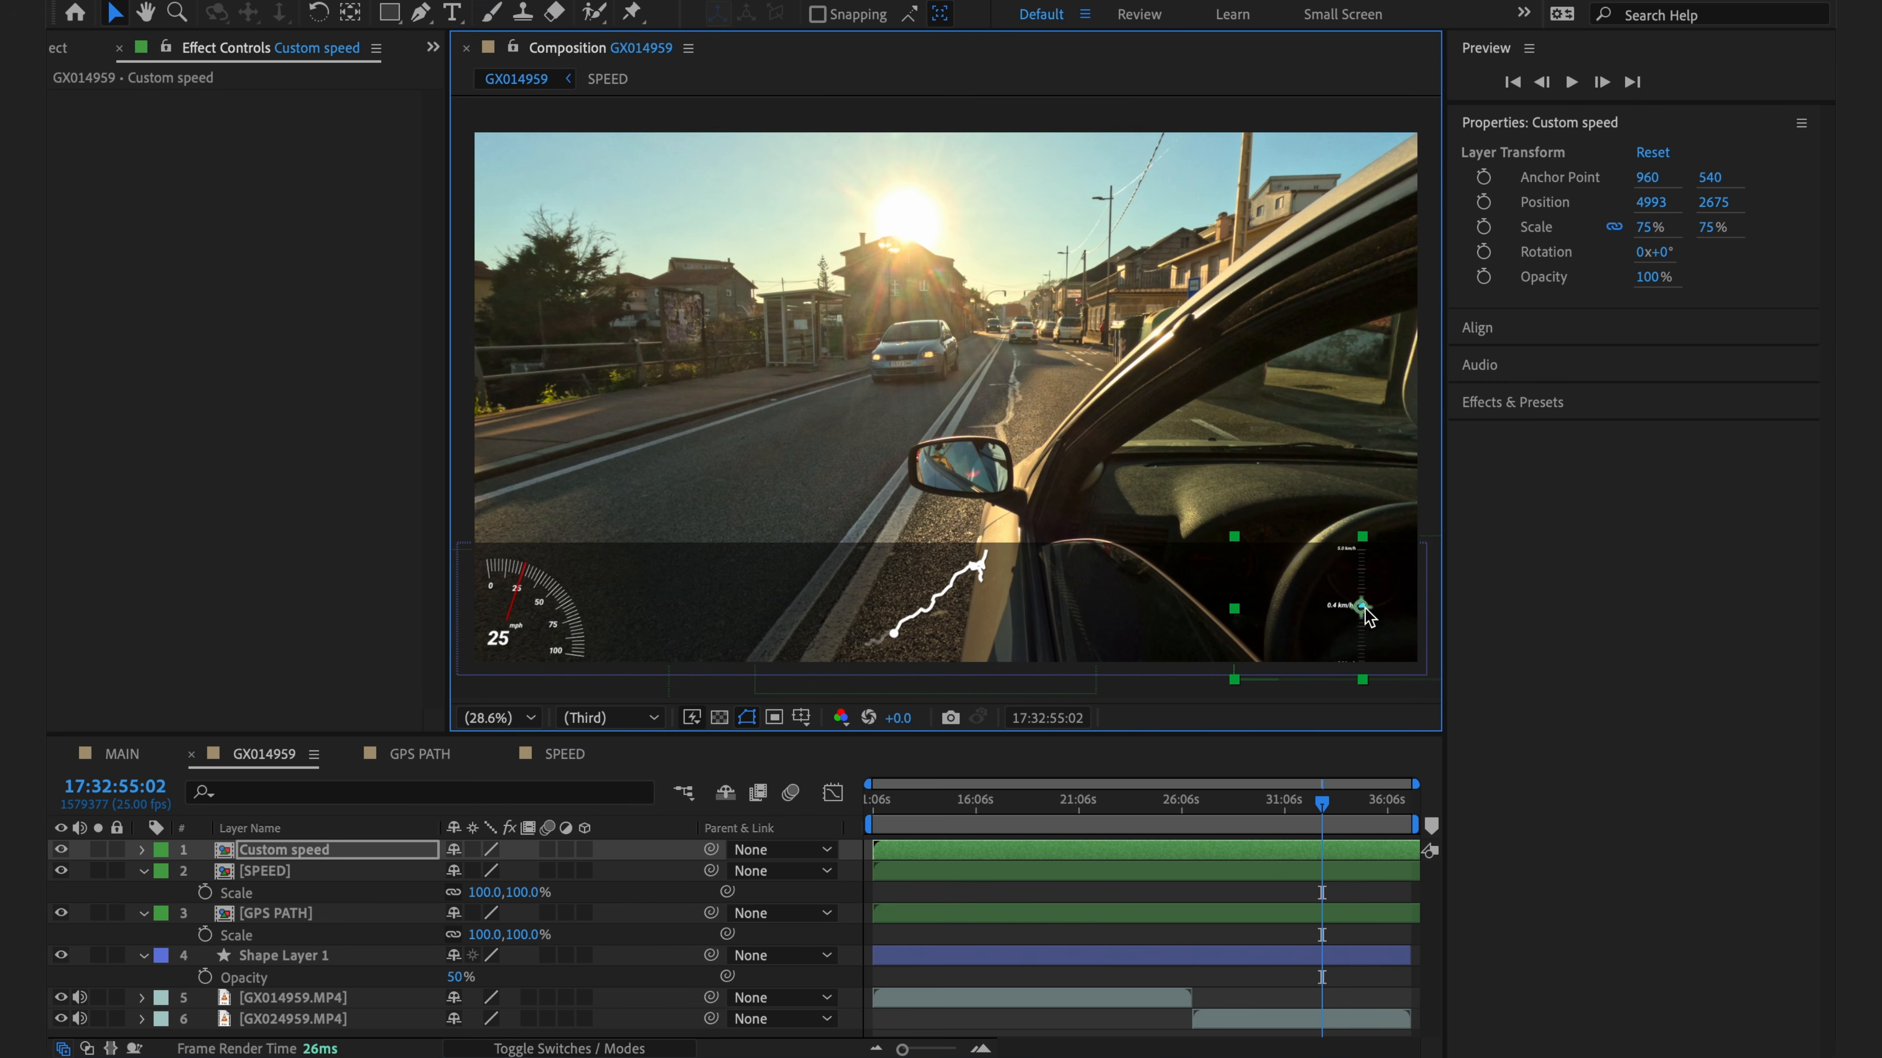
pyautogui.doubleClick(307, 850)
# - Add GX014959+1.mgjson to VERTICAL SPEED and set it as the Control's mgJSON Source Layer
pyautogui.click(74, 48)
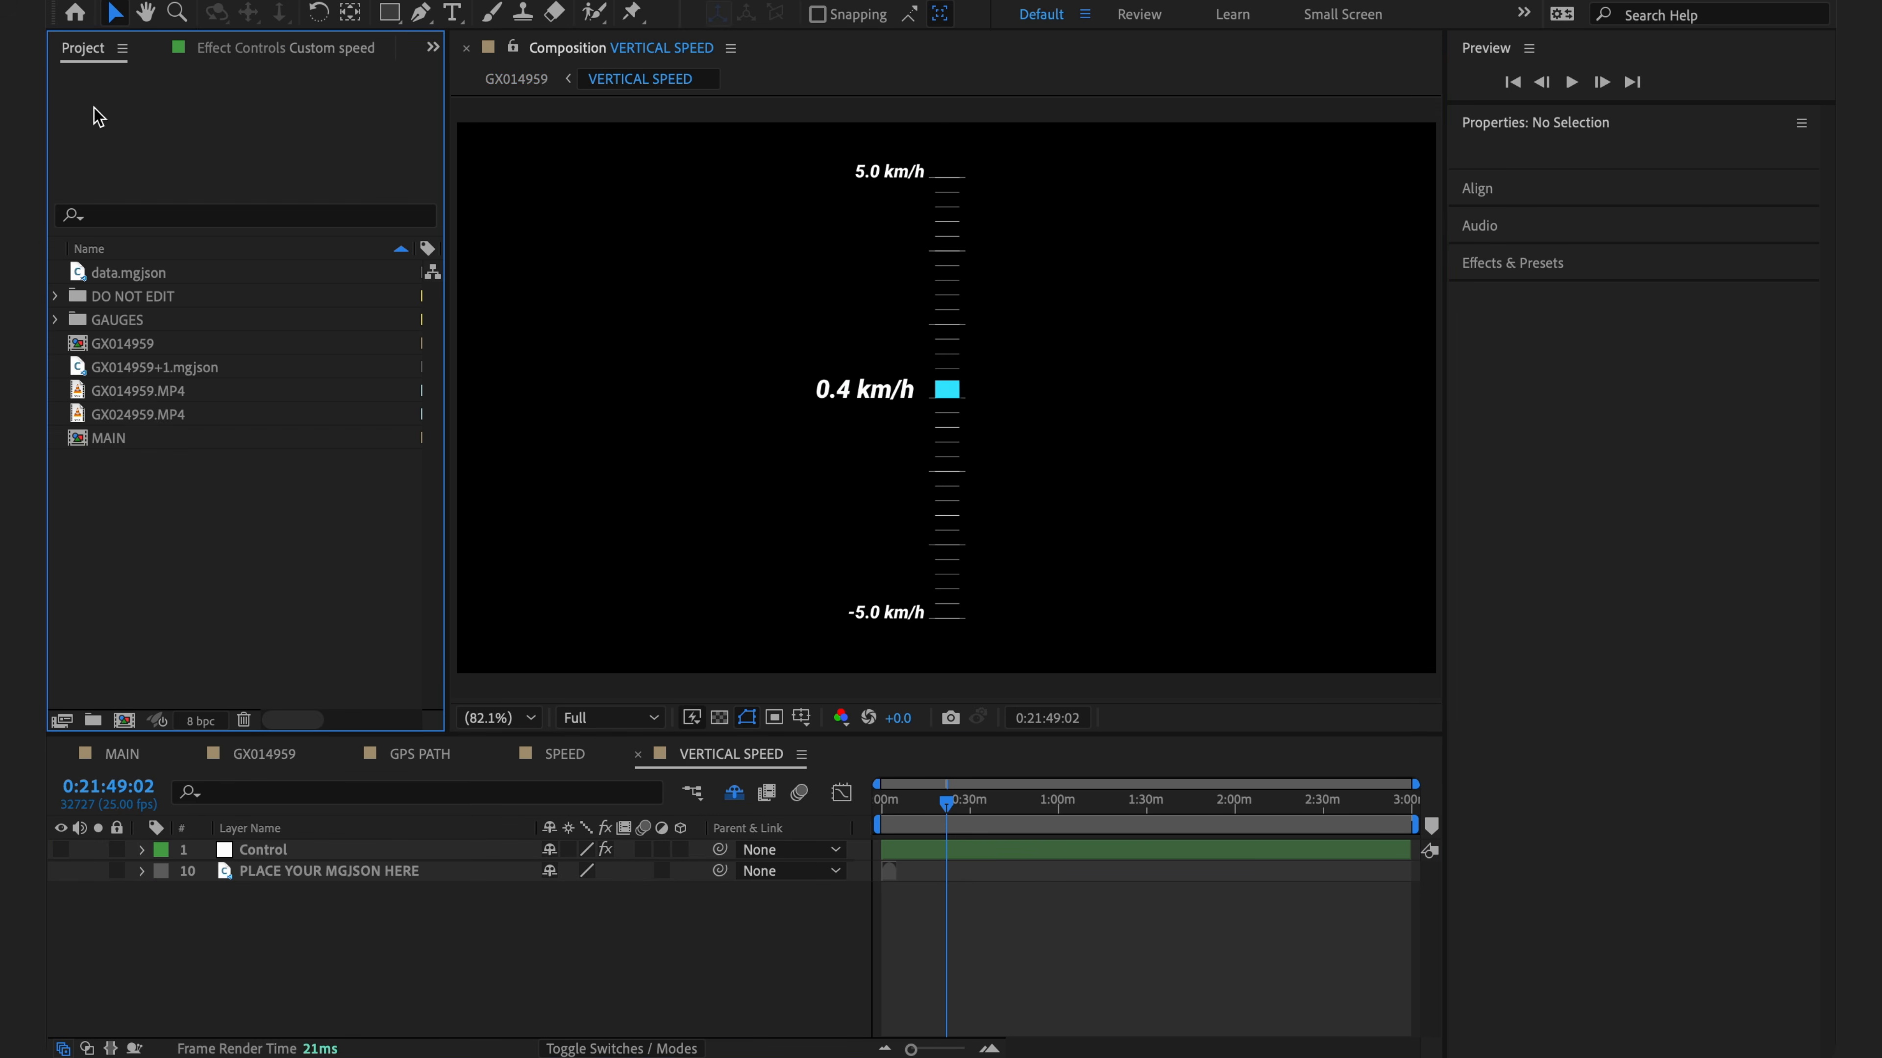
pyautogui.moveTo(136, 375); pyautogui.dragTo(278, 882)
pyautogui.click(272, 852)
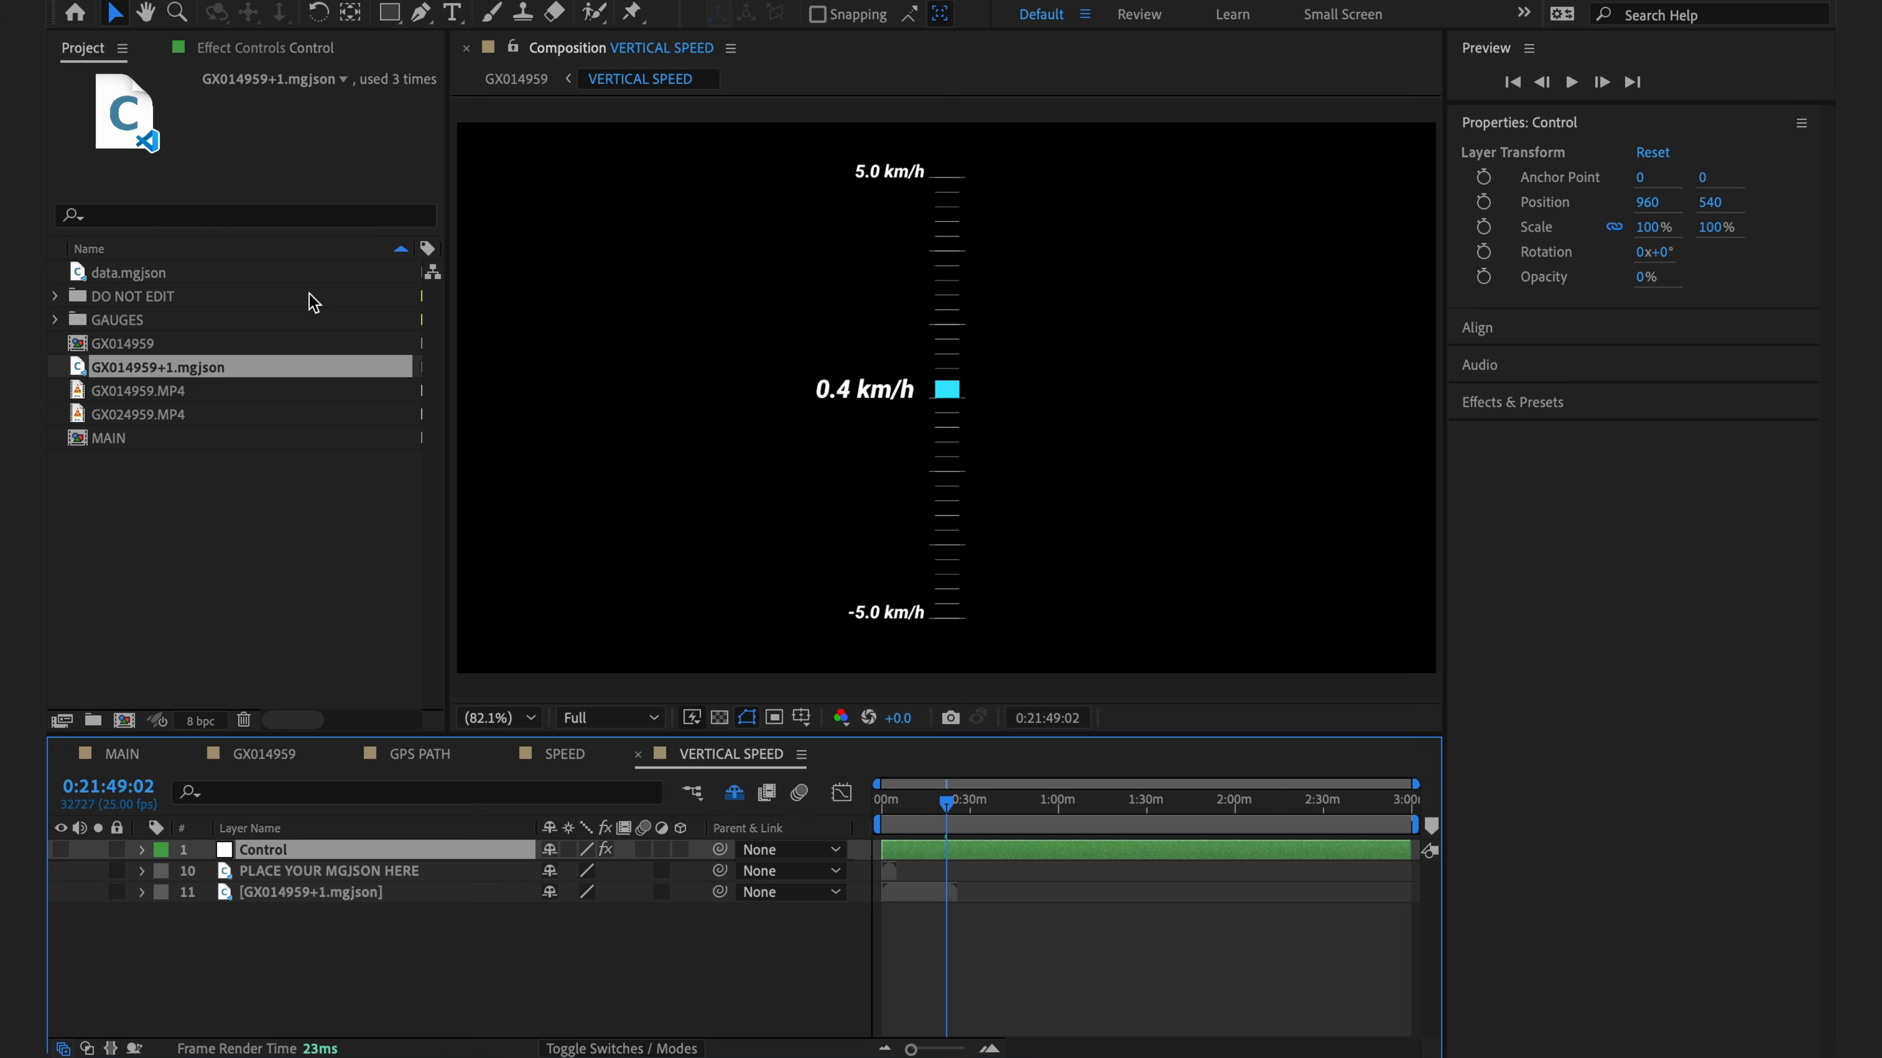
pyautogui.click(248, 48)
pyautogui.click(300, 121)
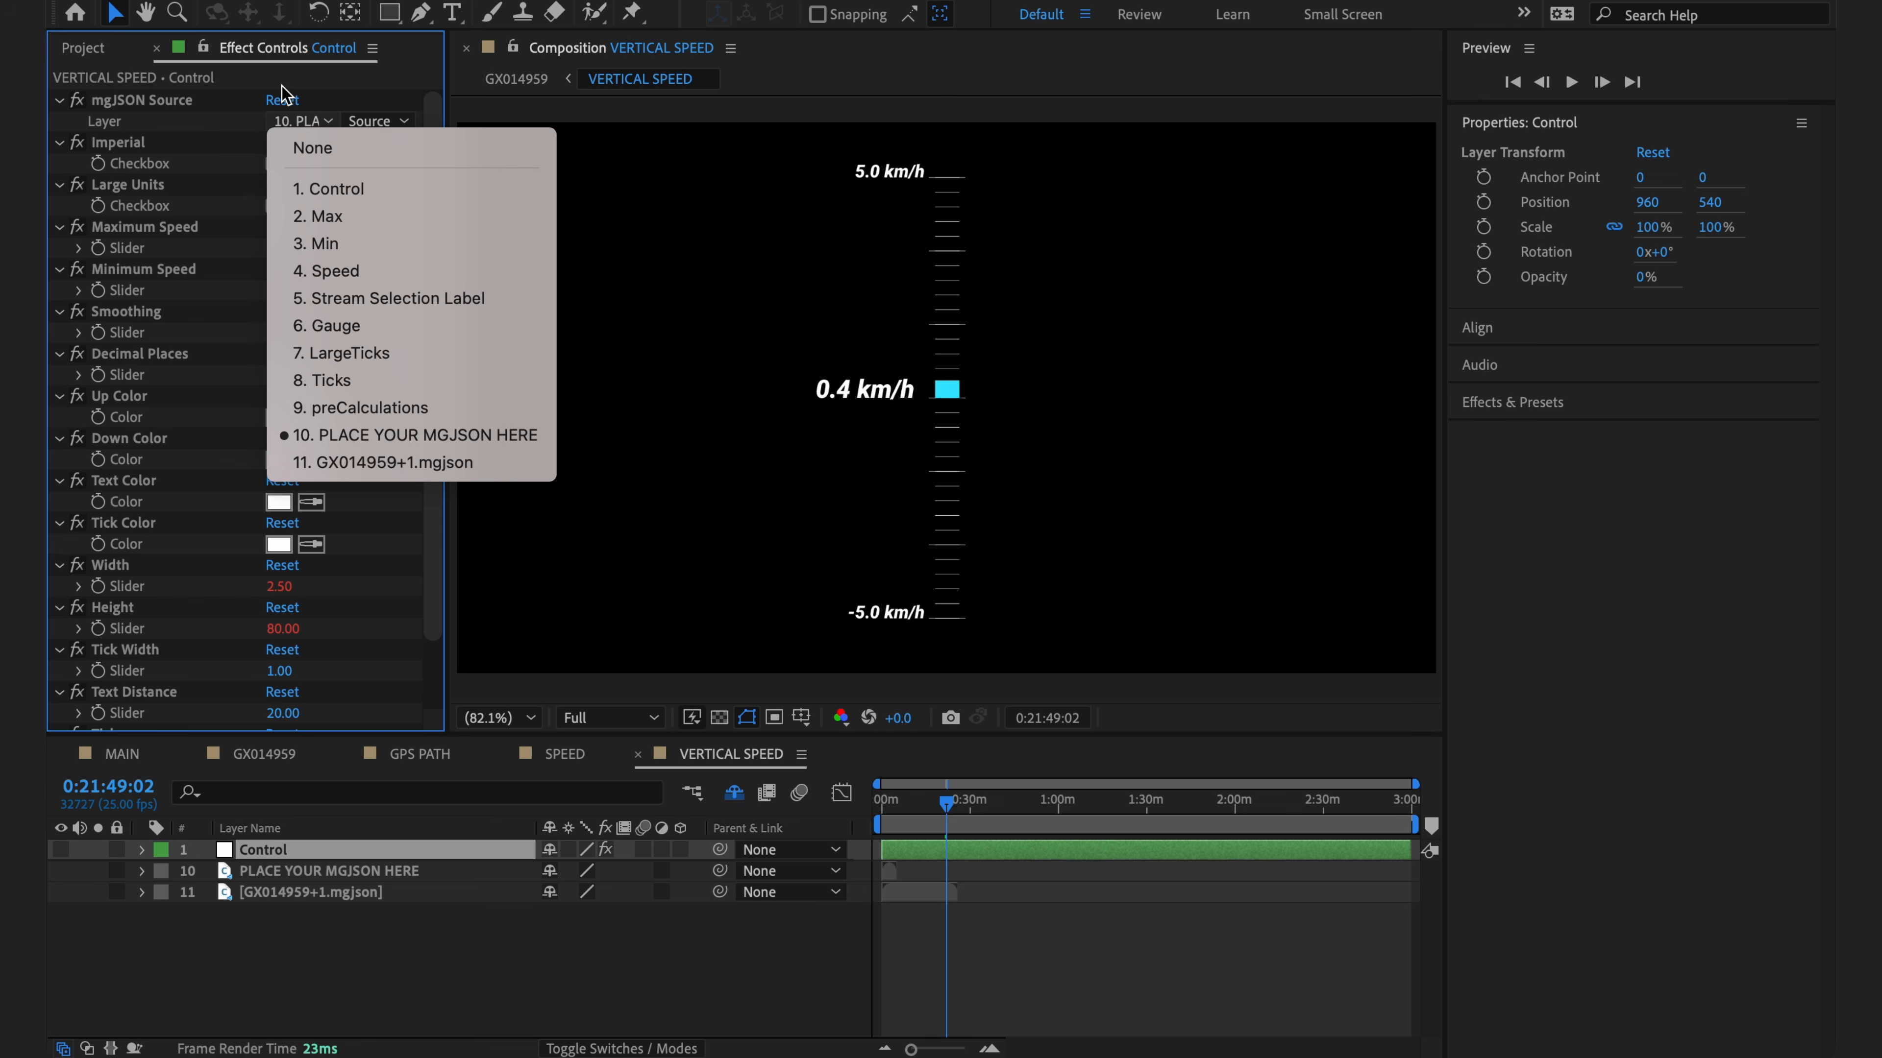
pyautogui.click(371, 461)
pyautogui.press('F2')
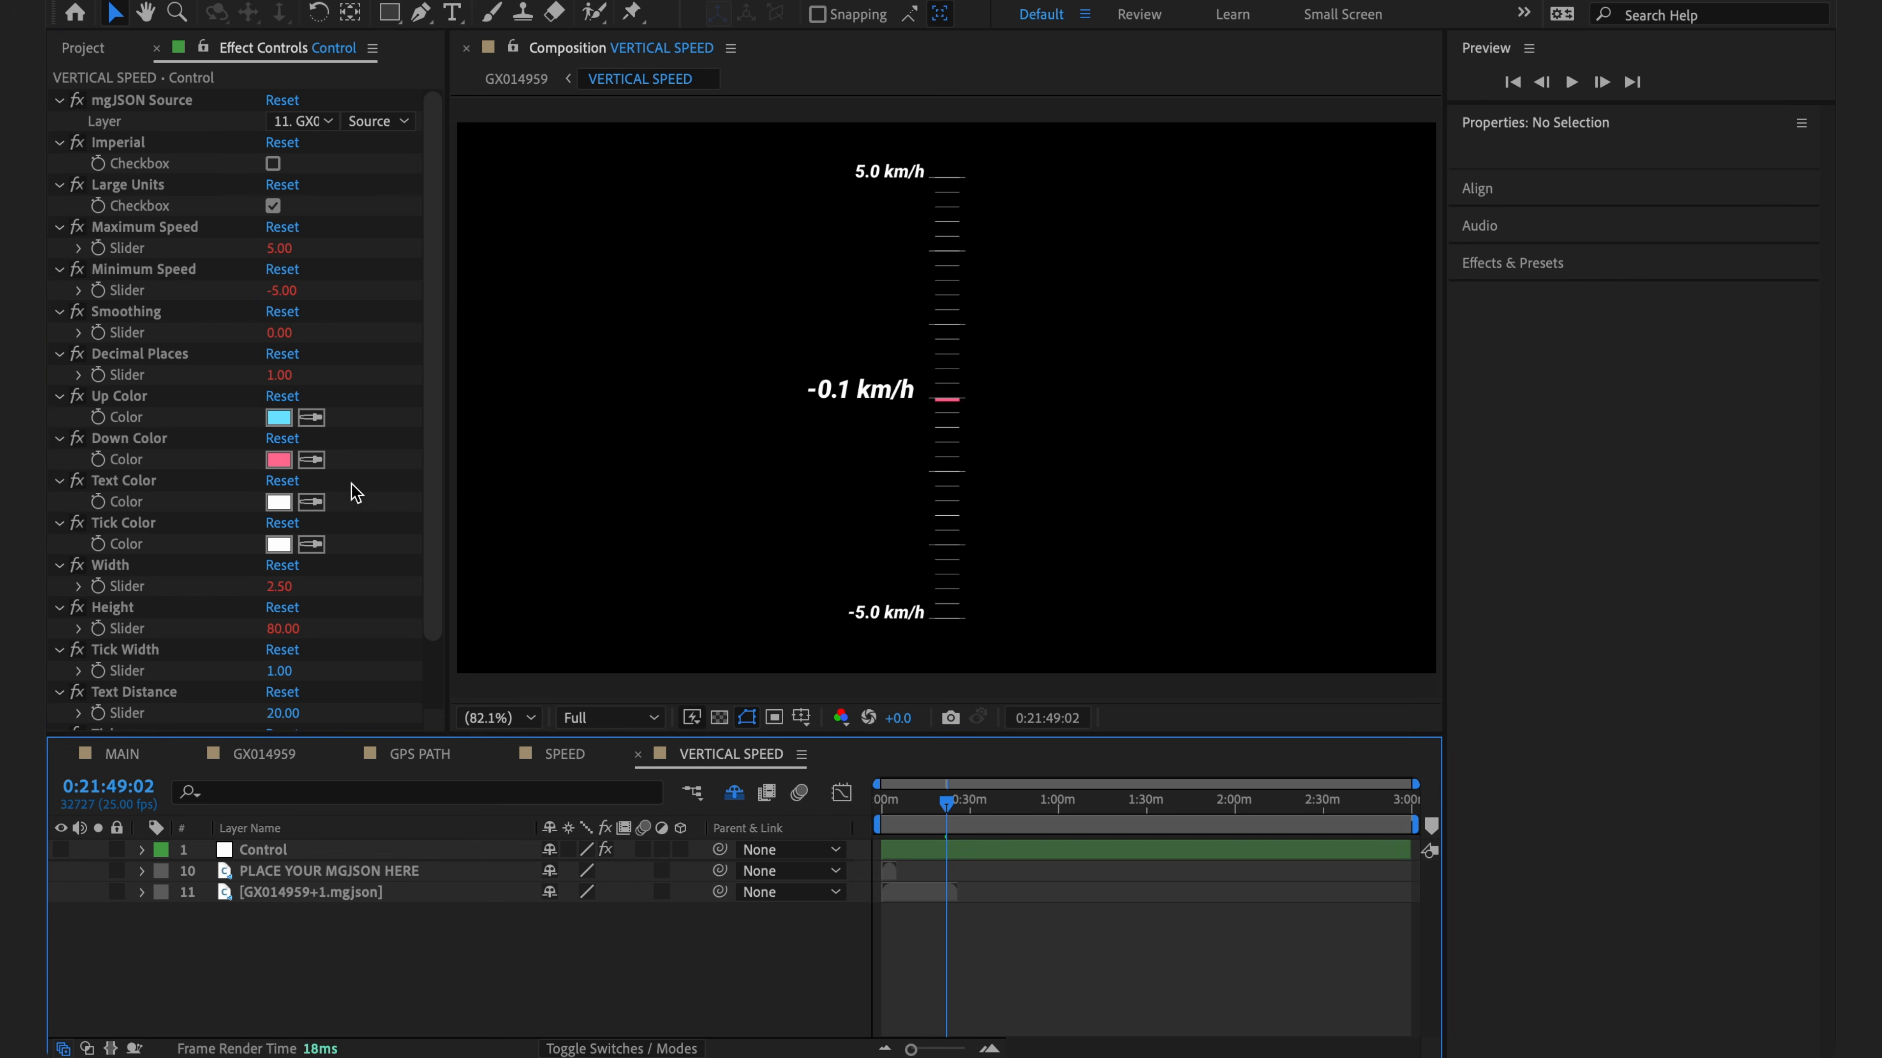
# - Toggle Large Units off to m/s and back on, leaving the gauge at -0.1 km/h
pyautogui.click(273, 207)
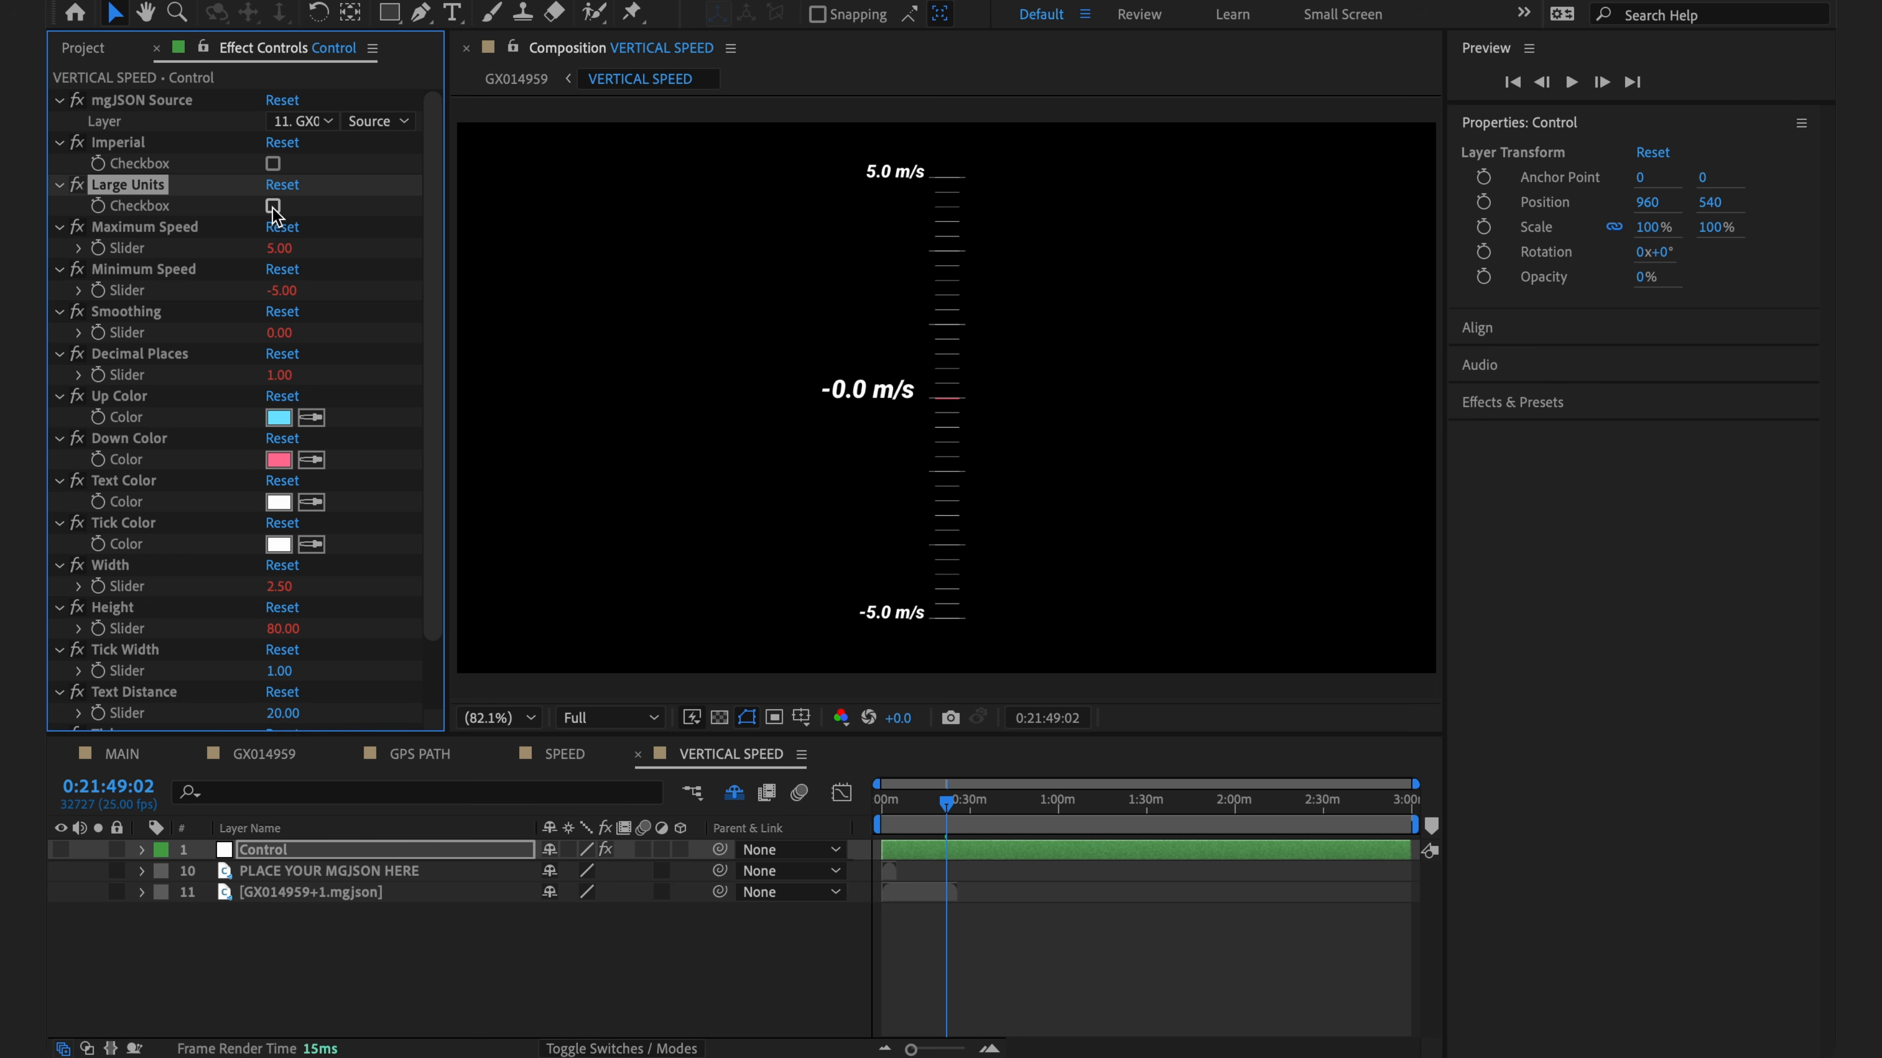
pyautogui.click(272, 206)
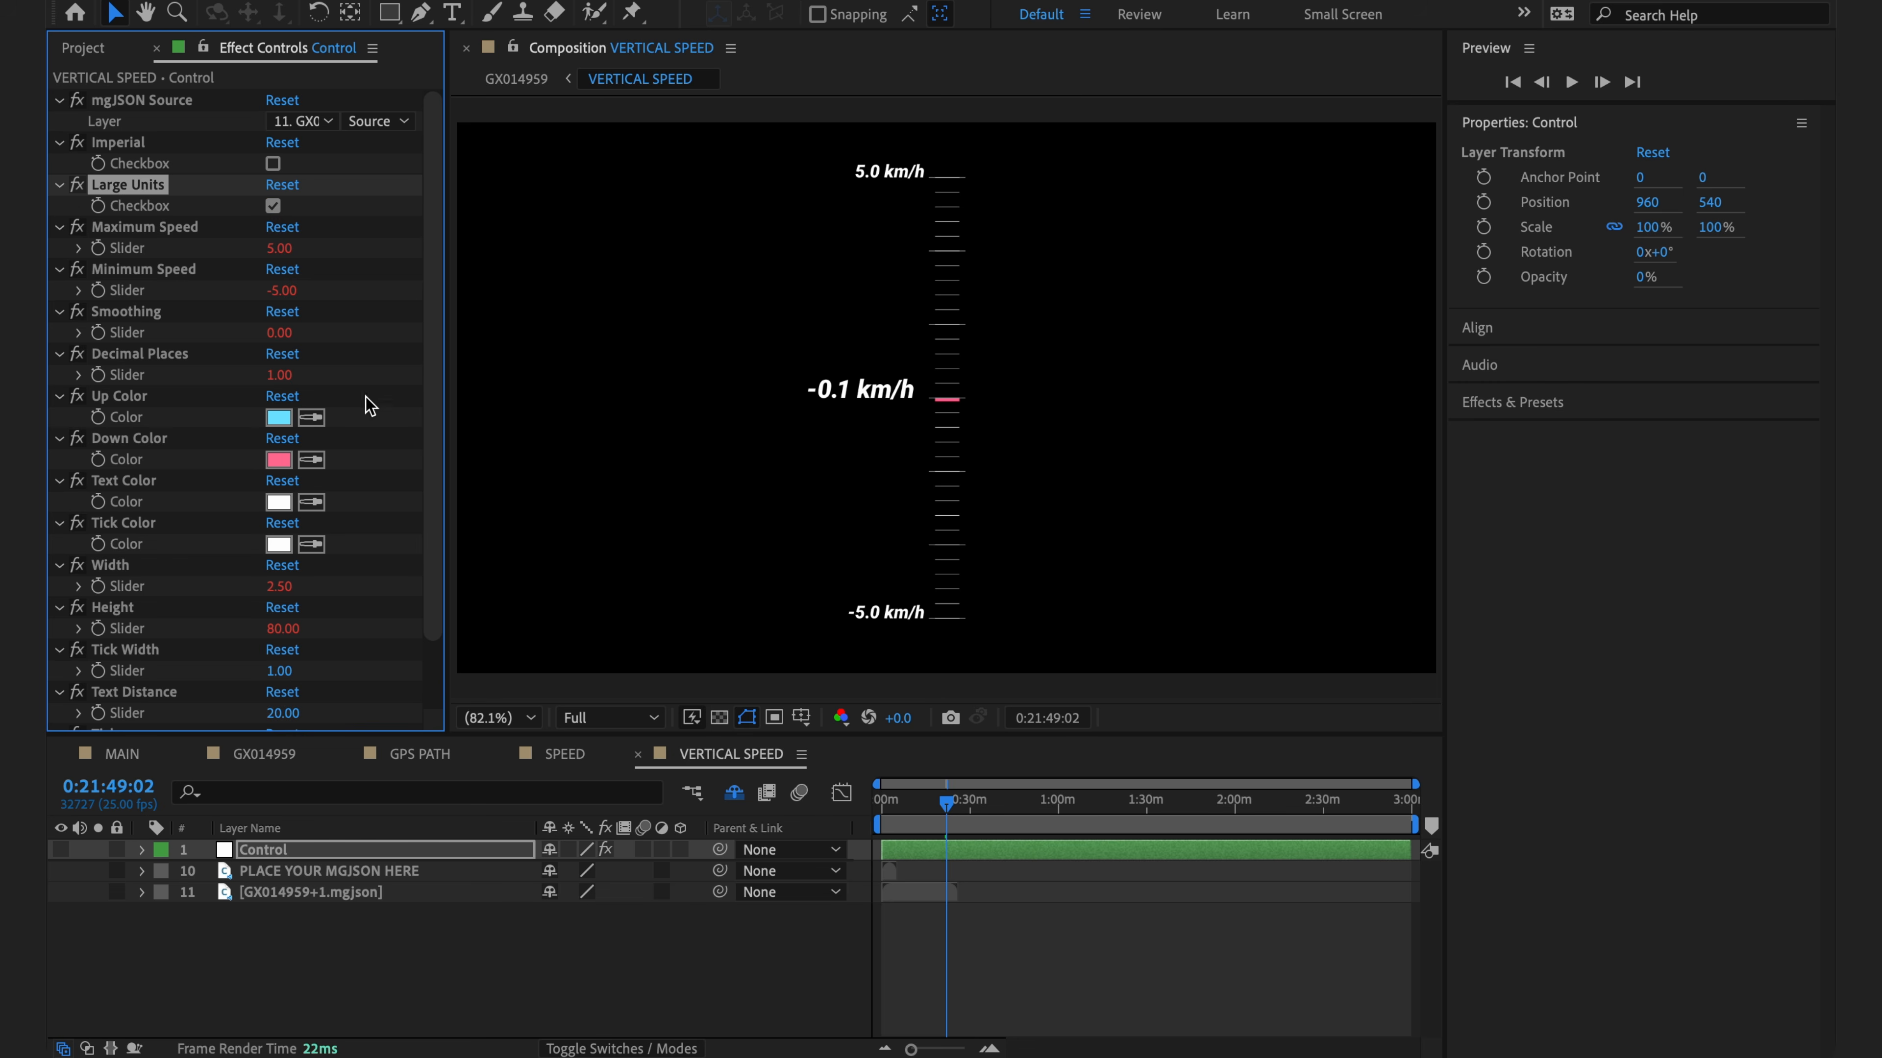
pyautogui.click(409, 959)
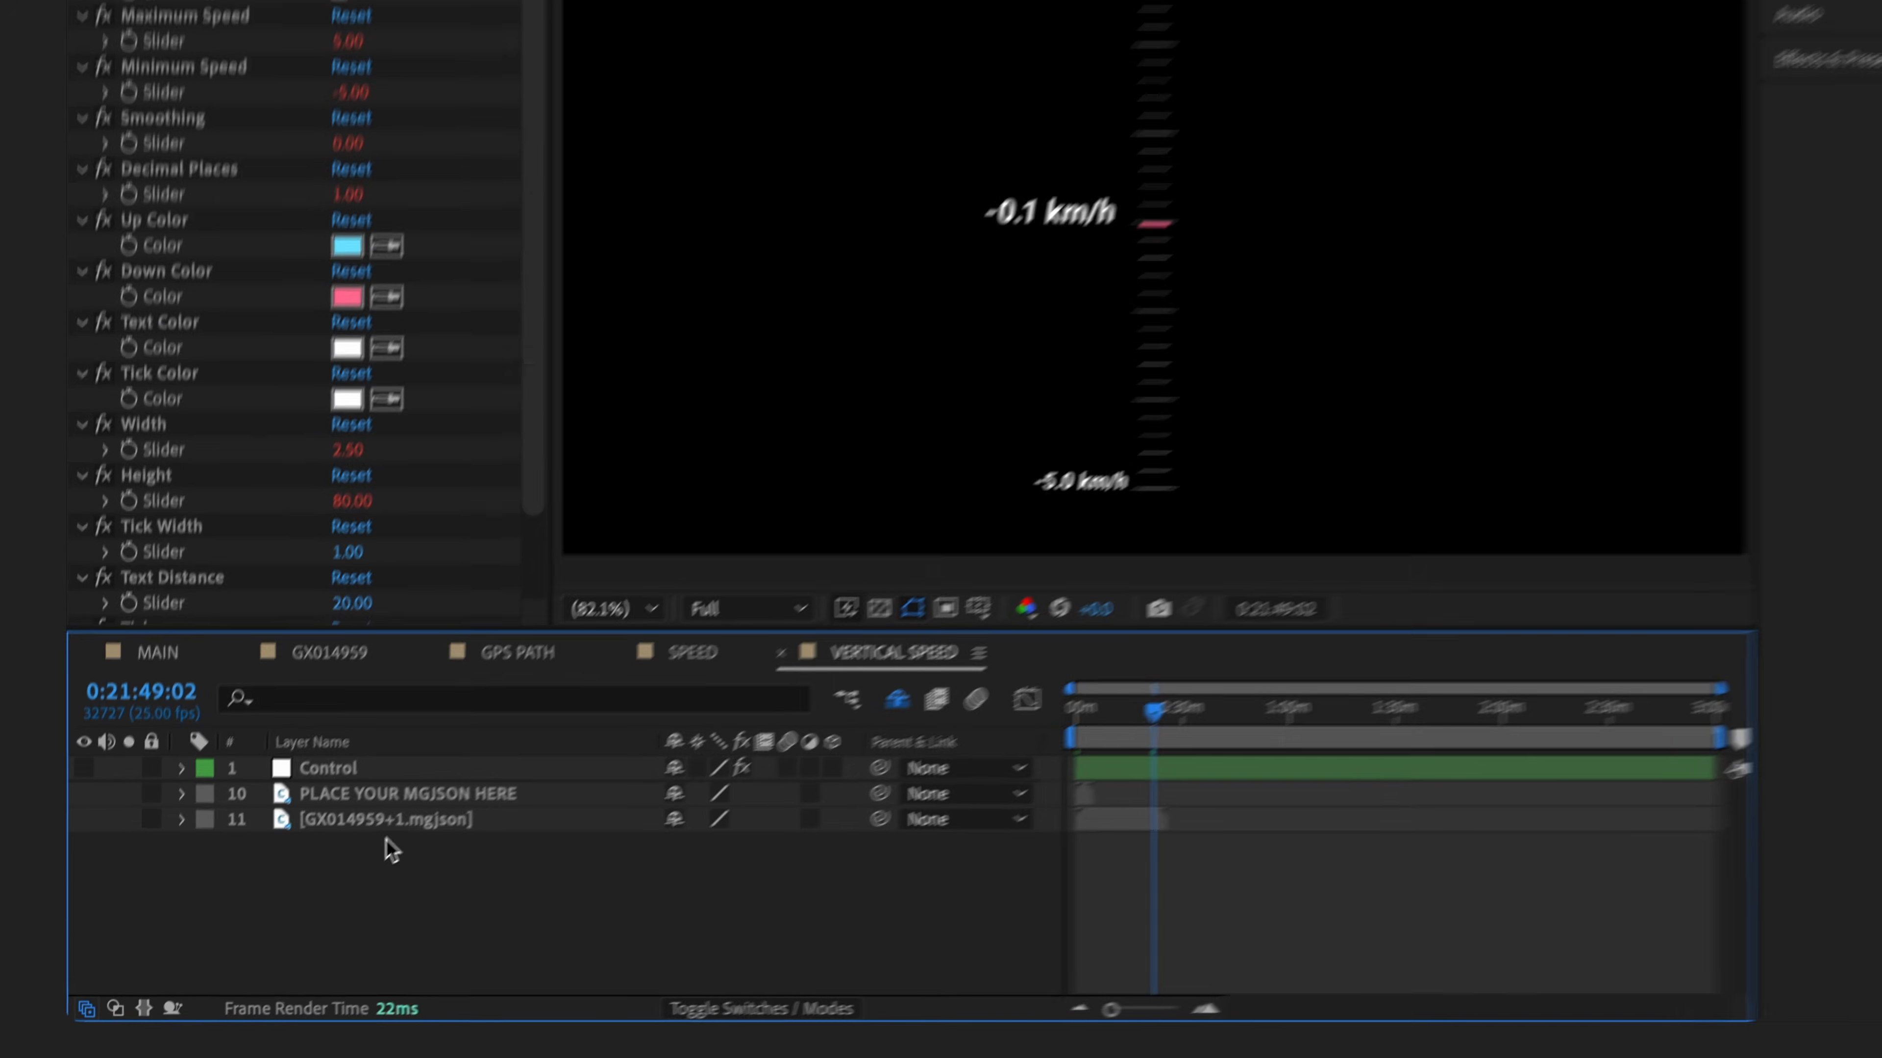
# - Expand the mgjson layer's Data streams and reveal the hidden gauge layers
pyautogui.click(182, 819)
pyautogui.click(217, 829)
pyautogui.scroll(-5, 591, 863)
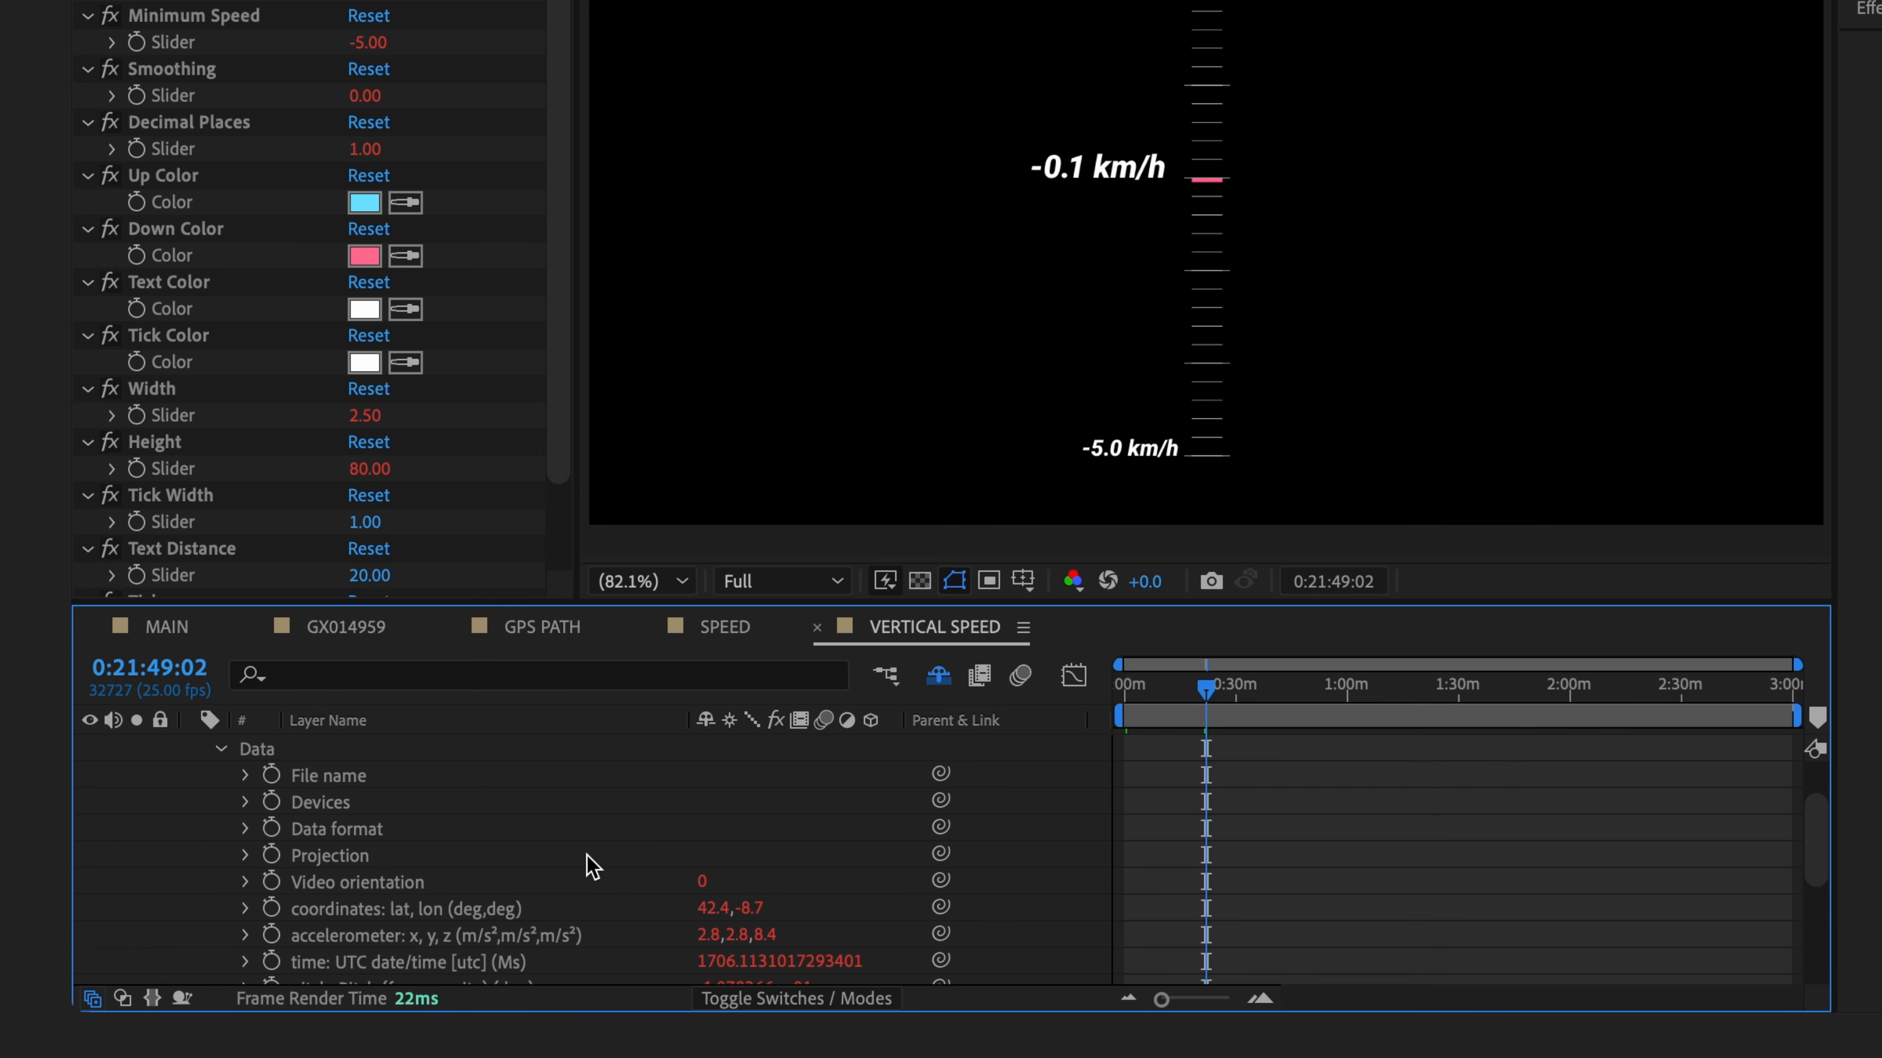
pyautogui.scroll(-2, 591, 864)
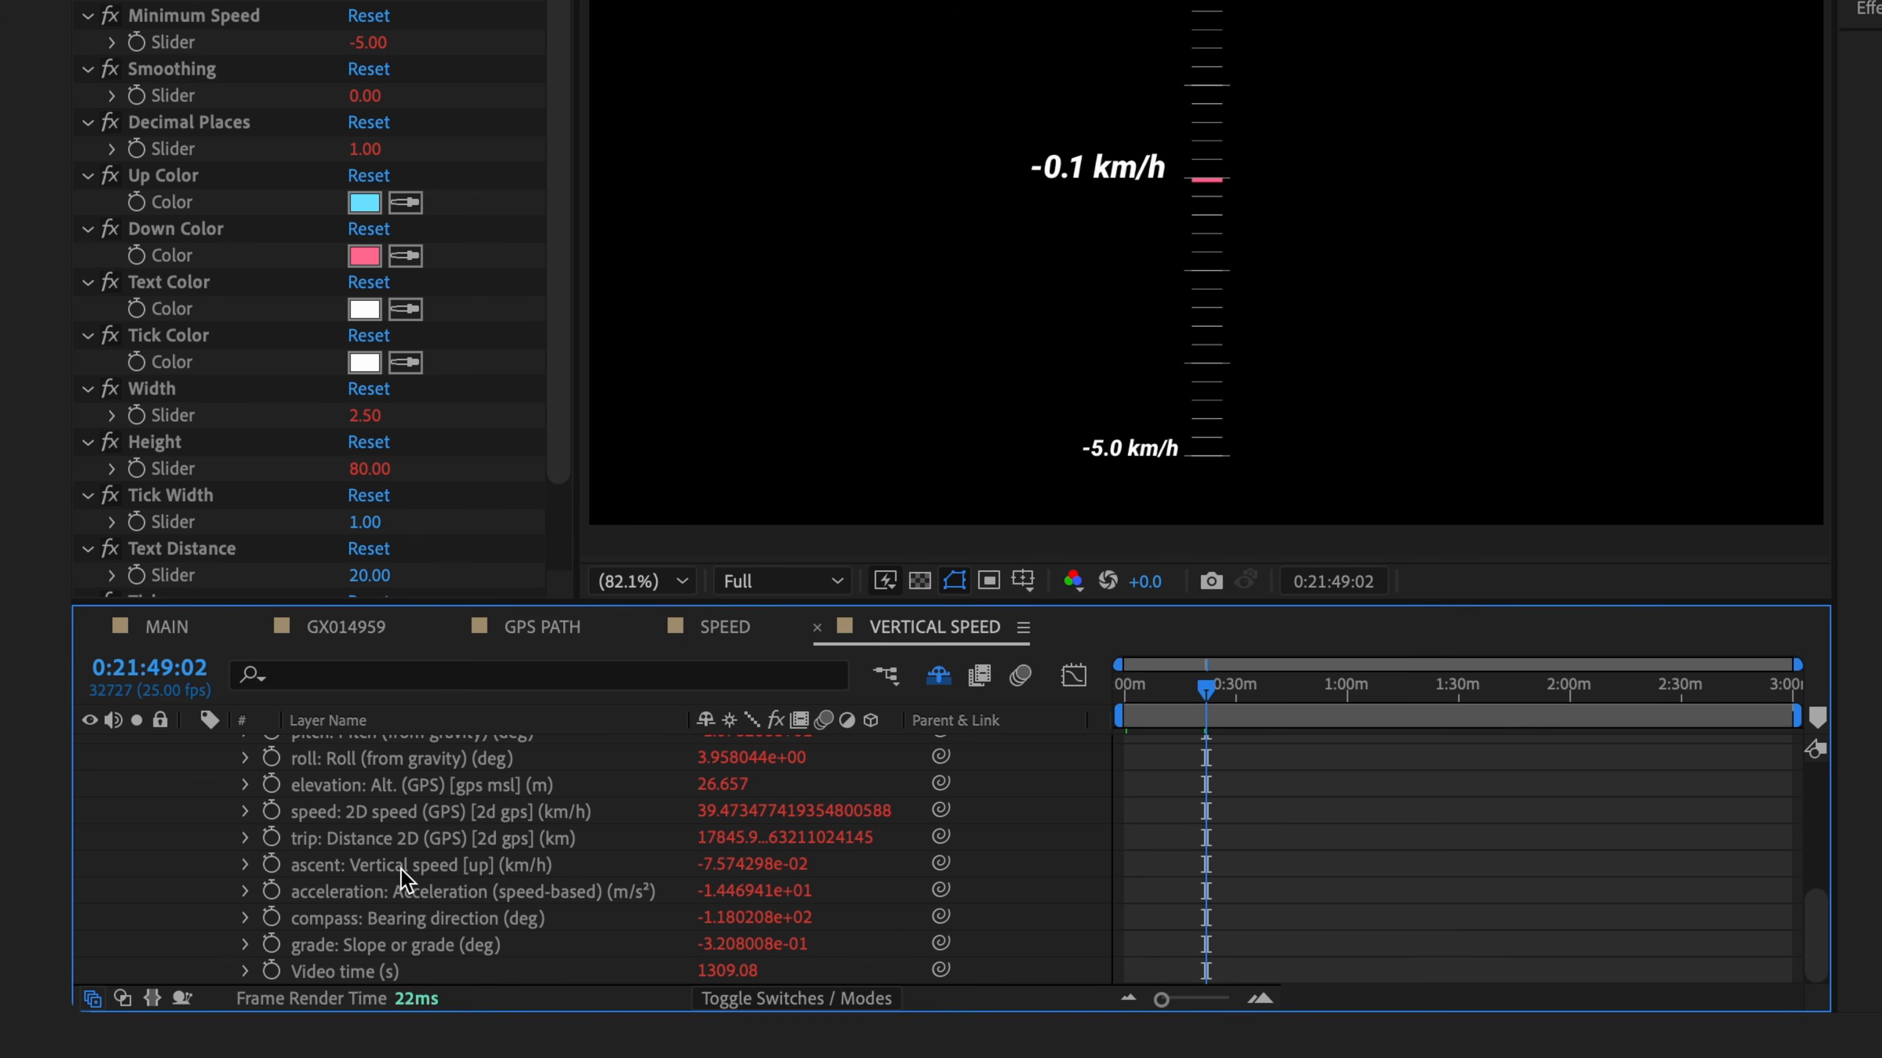
pyautogui.scroll(8, 448, 848)
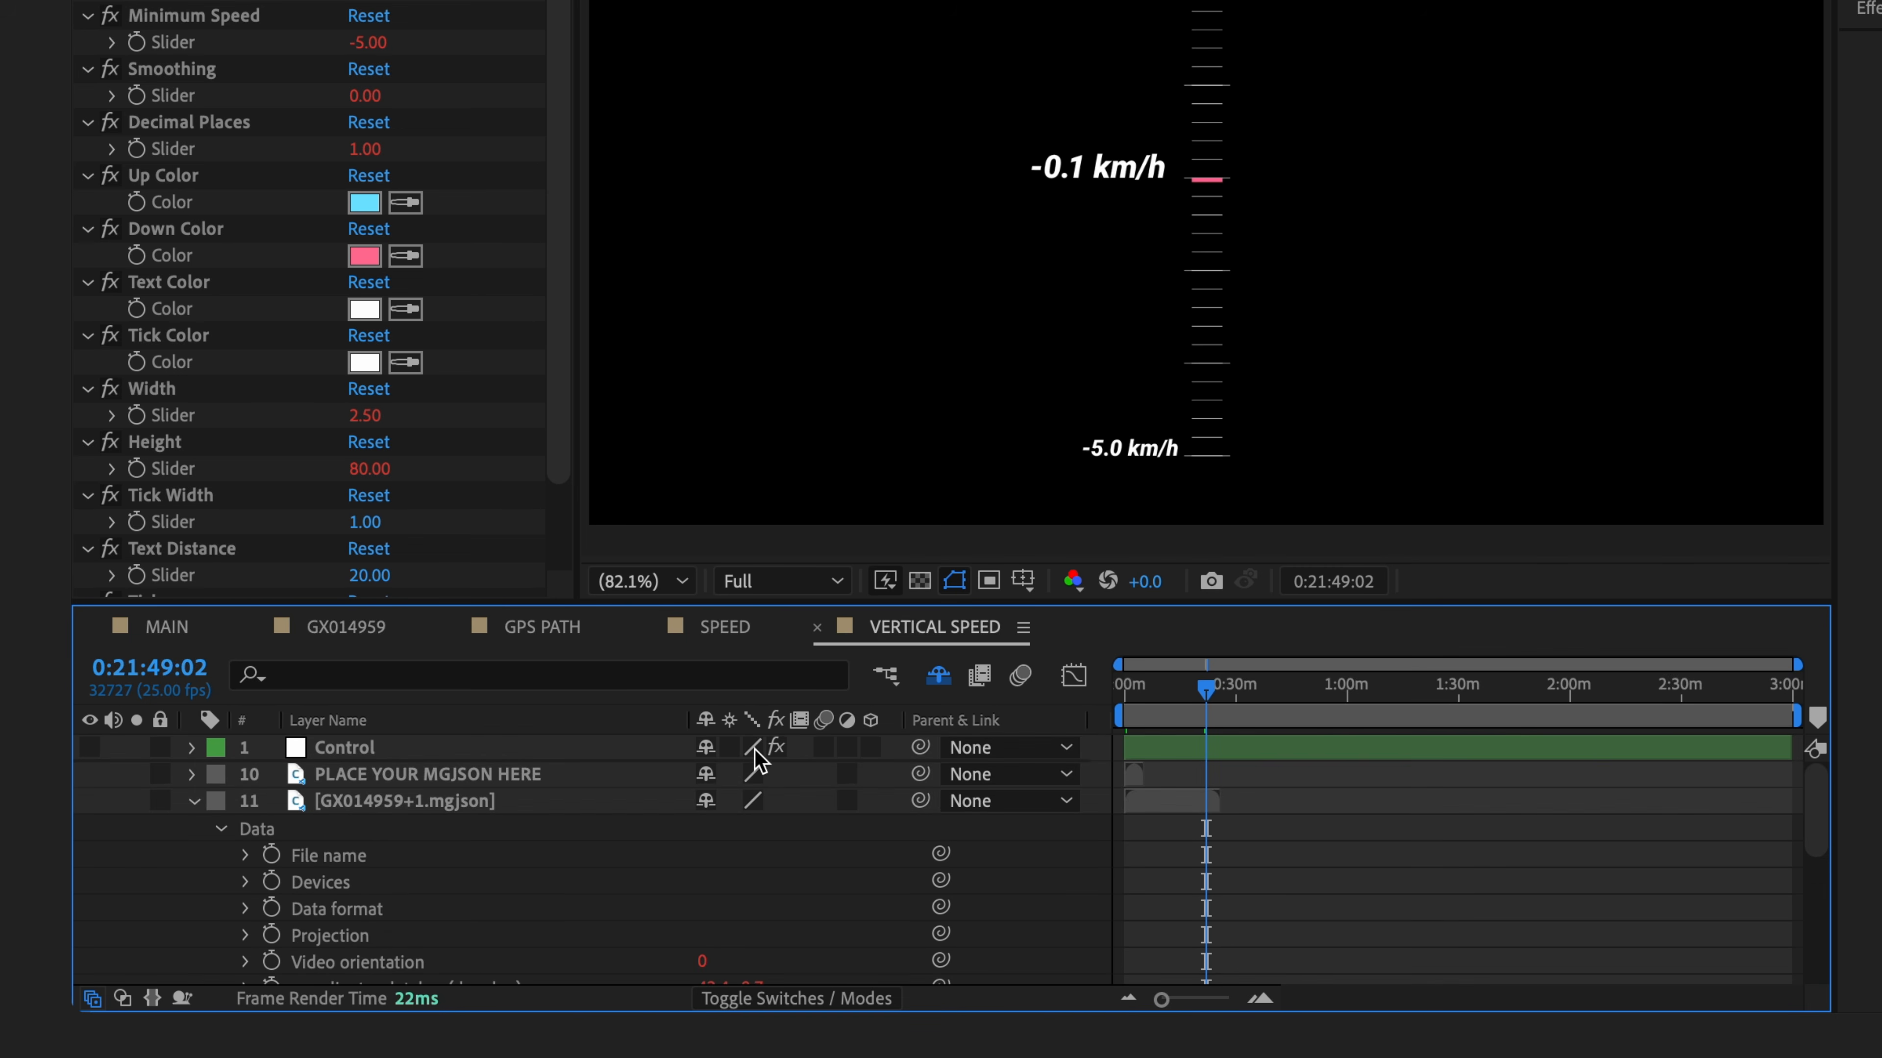
pyautogui.click(939, 677)
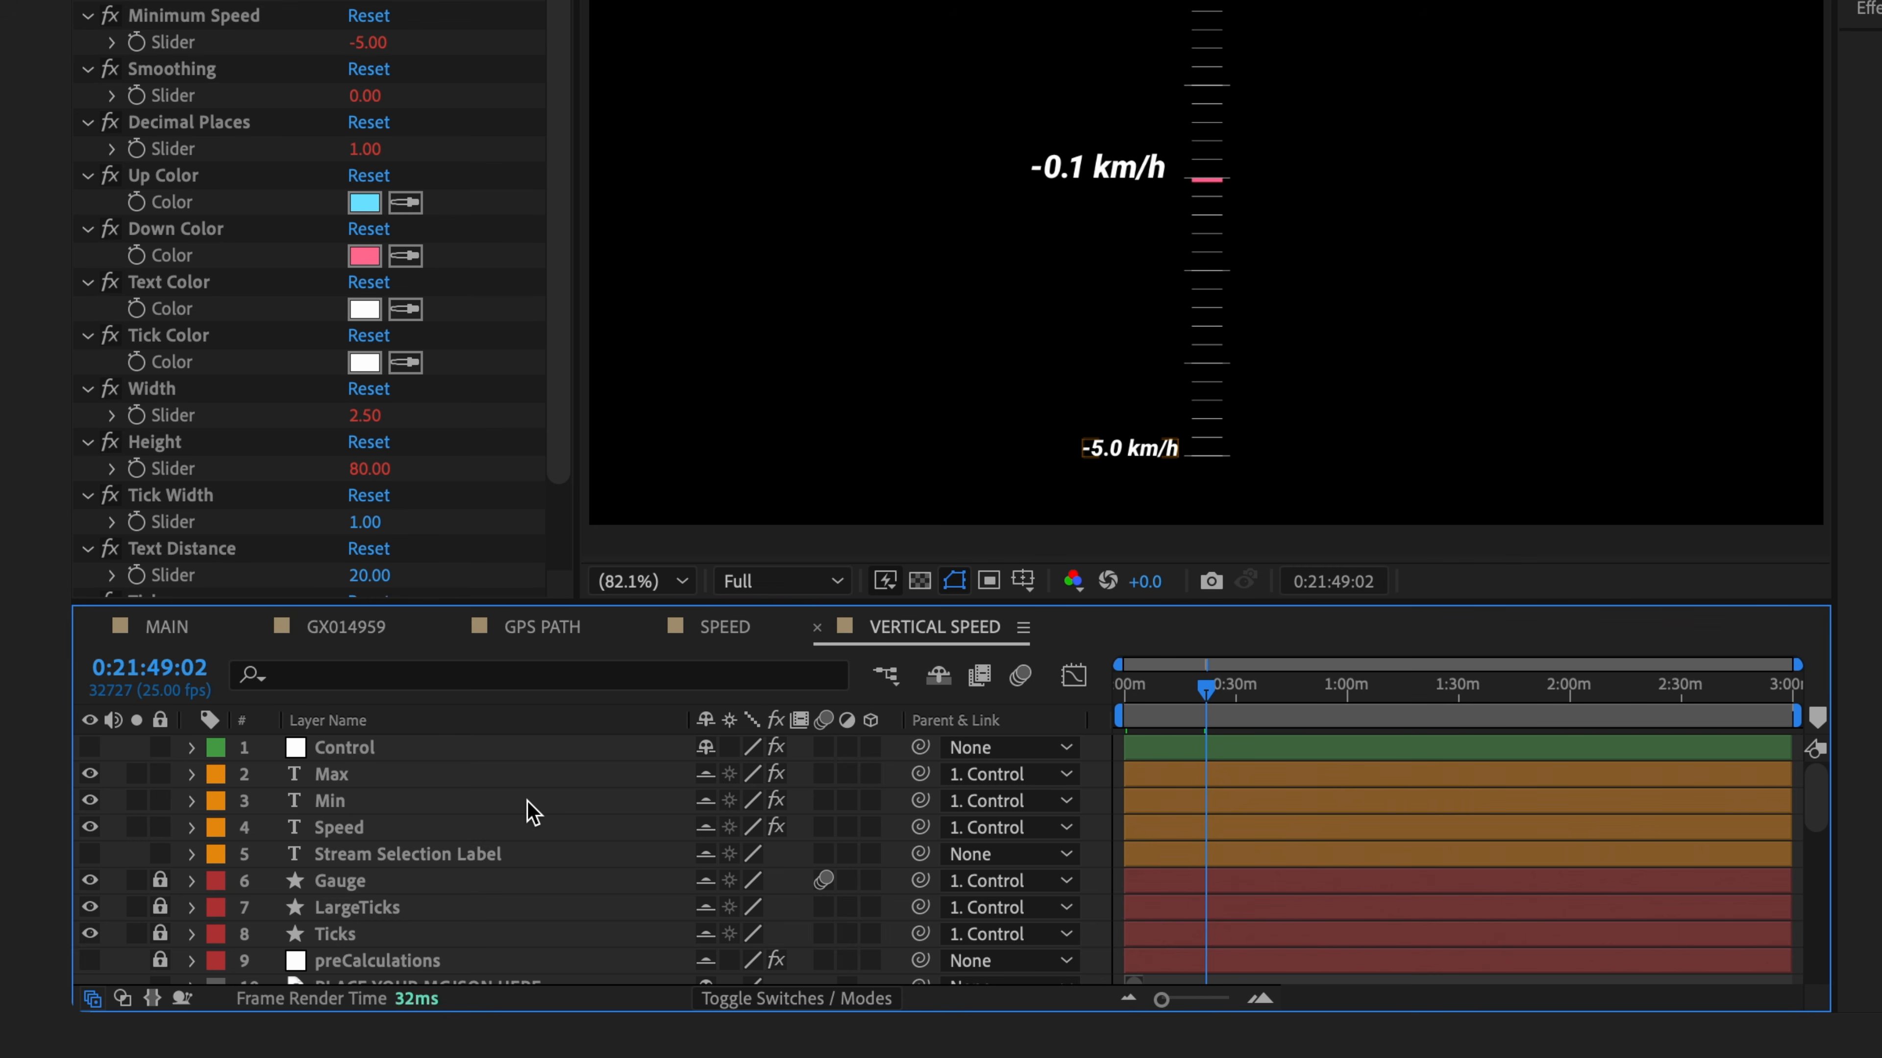
# - Make the Stream Selection Label layer visible and show its data-driven properties
pyautogui.click(416, 857)
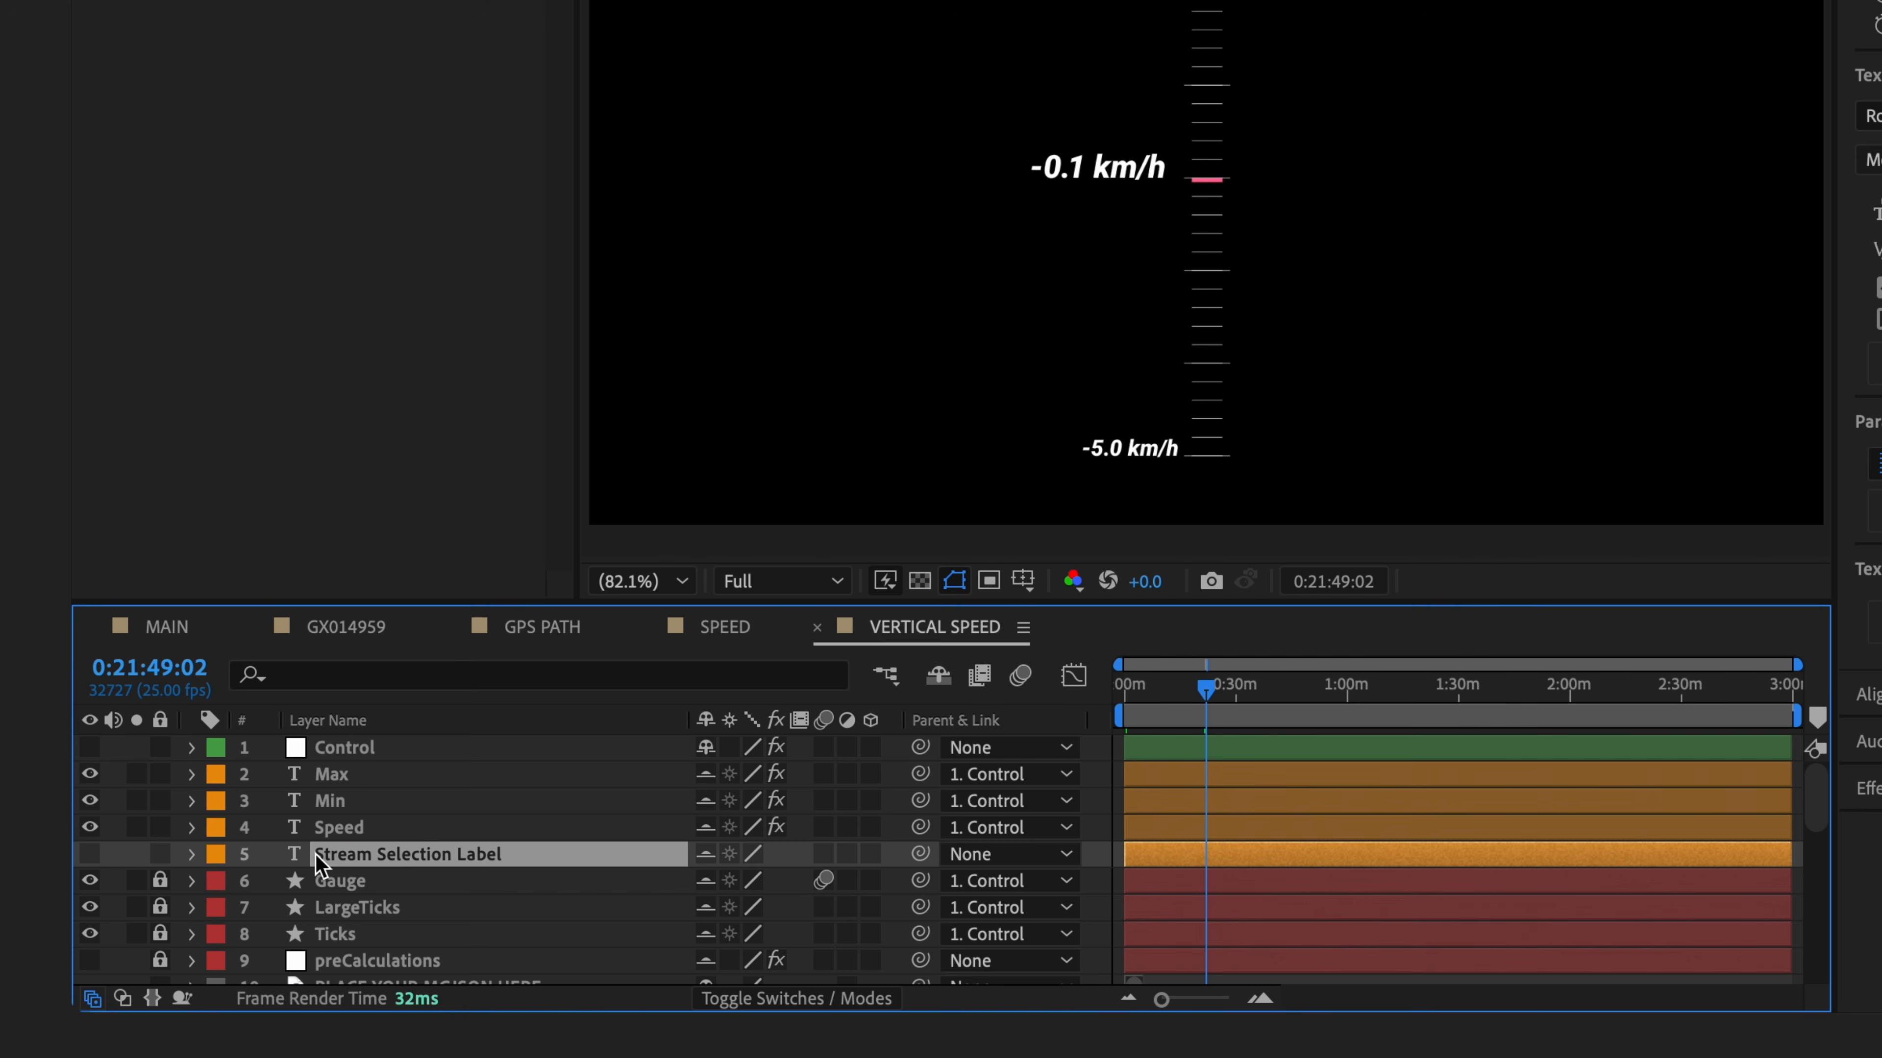
pyautogui.click(90, 854)
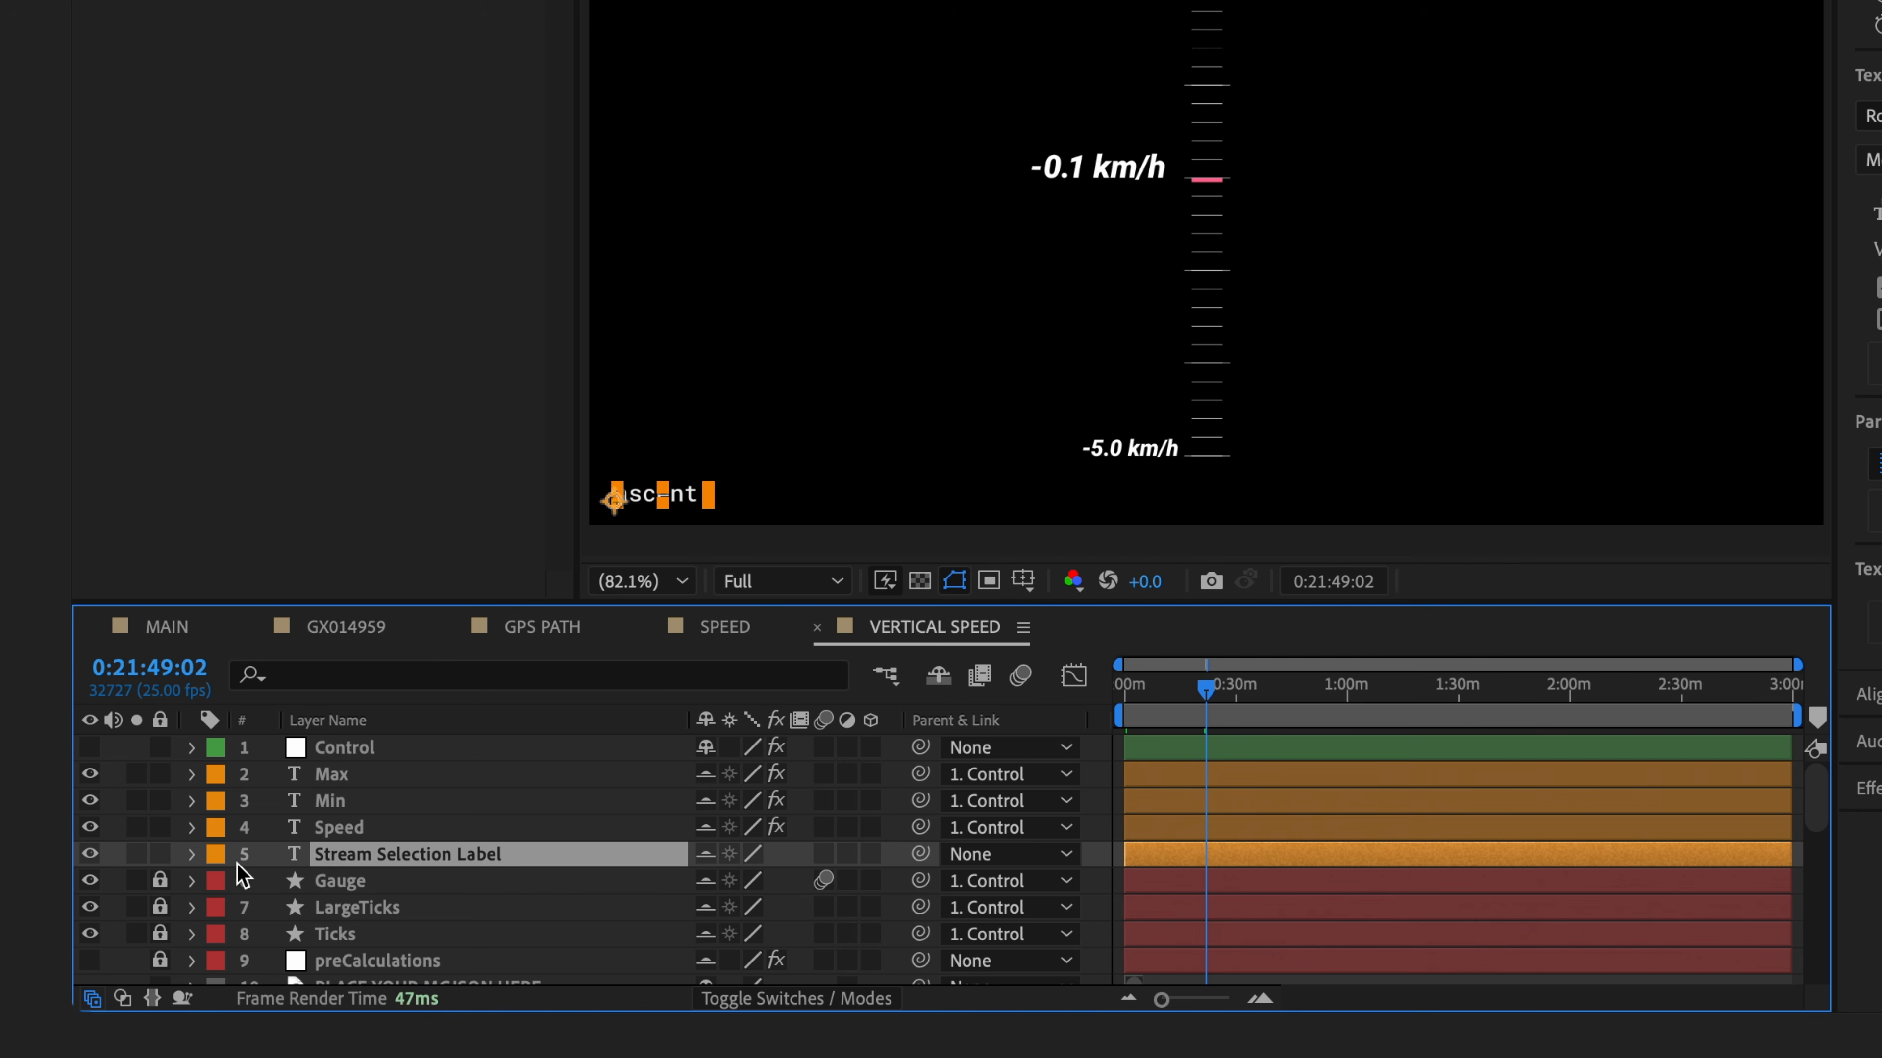
pyautogui.click(629, 779)
pyautogui.press('u')
pyautogui.scroll(-3, 381, 905)
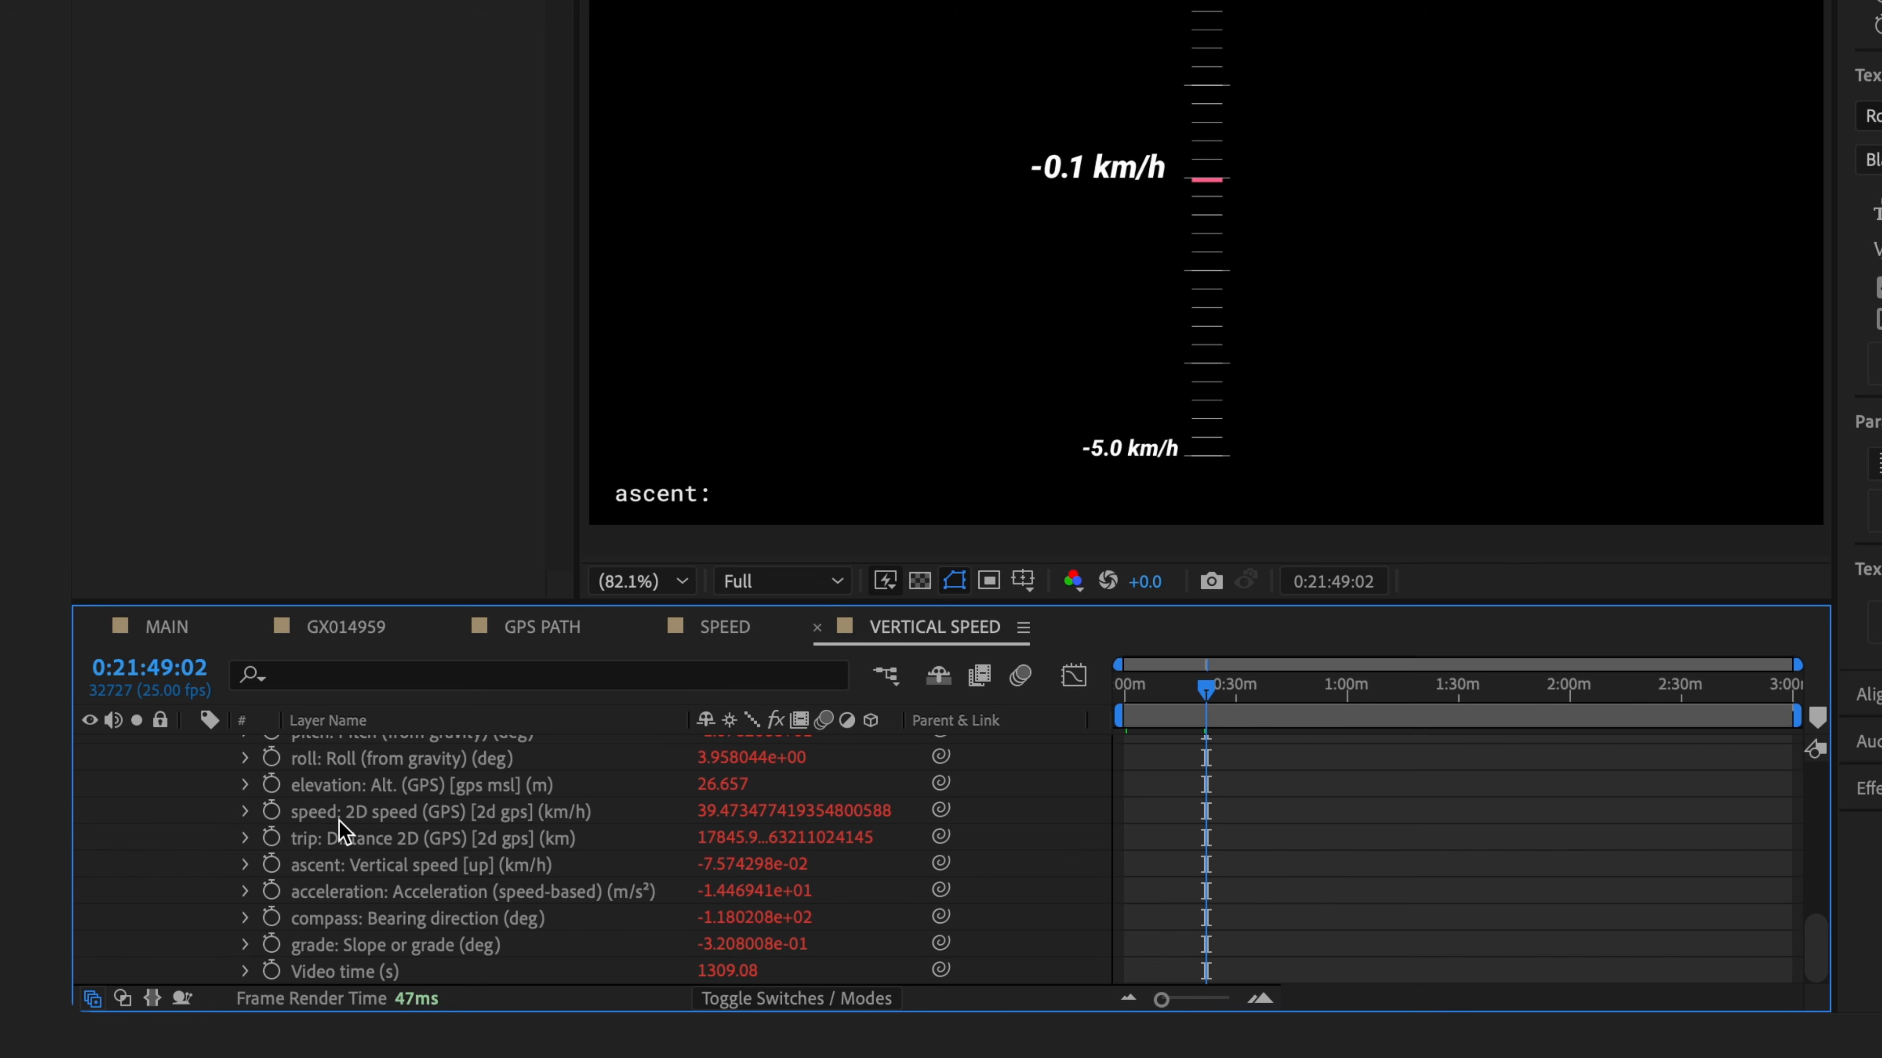
pyautogui.scroll(3, 641, 879)
# - Replace the label word 'ascent' with 'speed' so the gauge reads 39.5 km/h
pyautogui.doubleClick(648, 493)
pyautogui.write('speed')
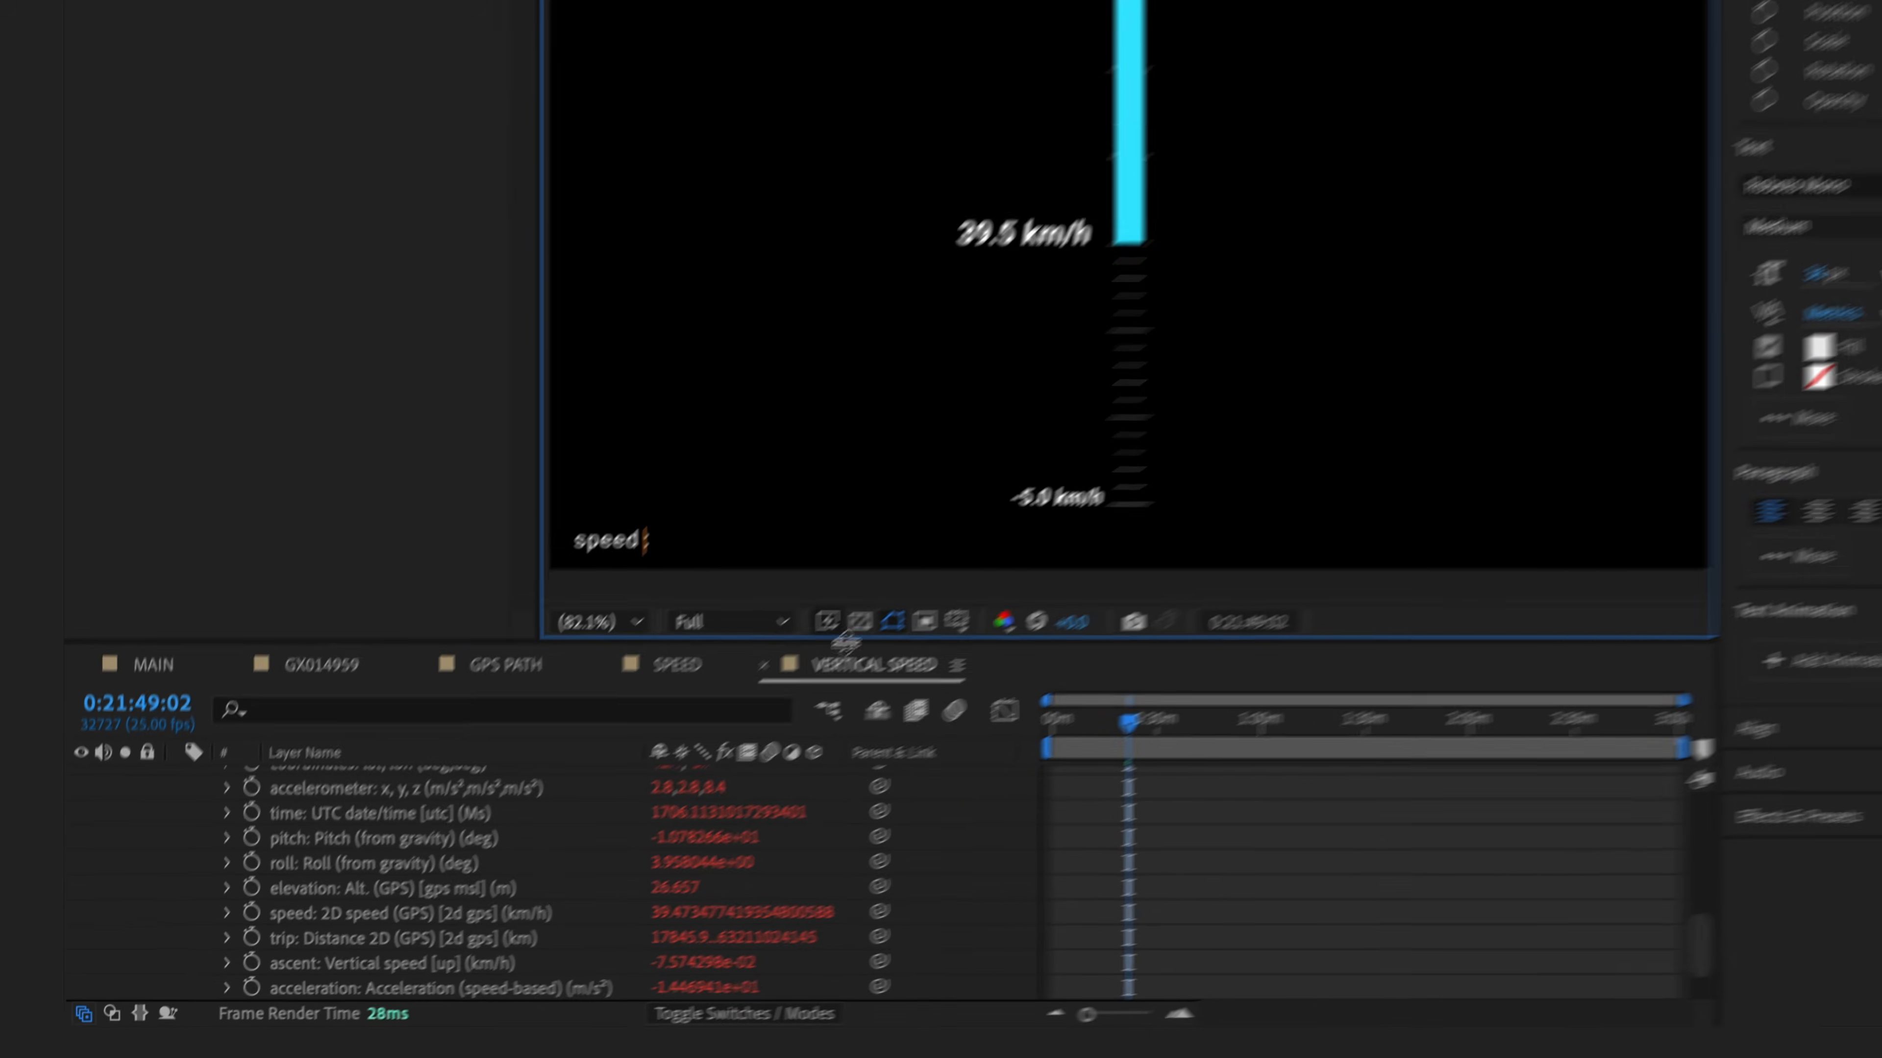
pyautogui.click(776, 885)
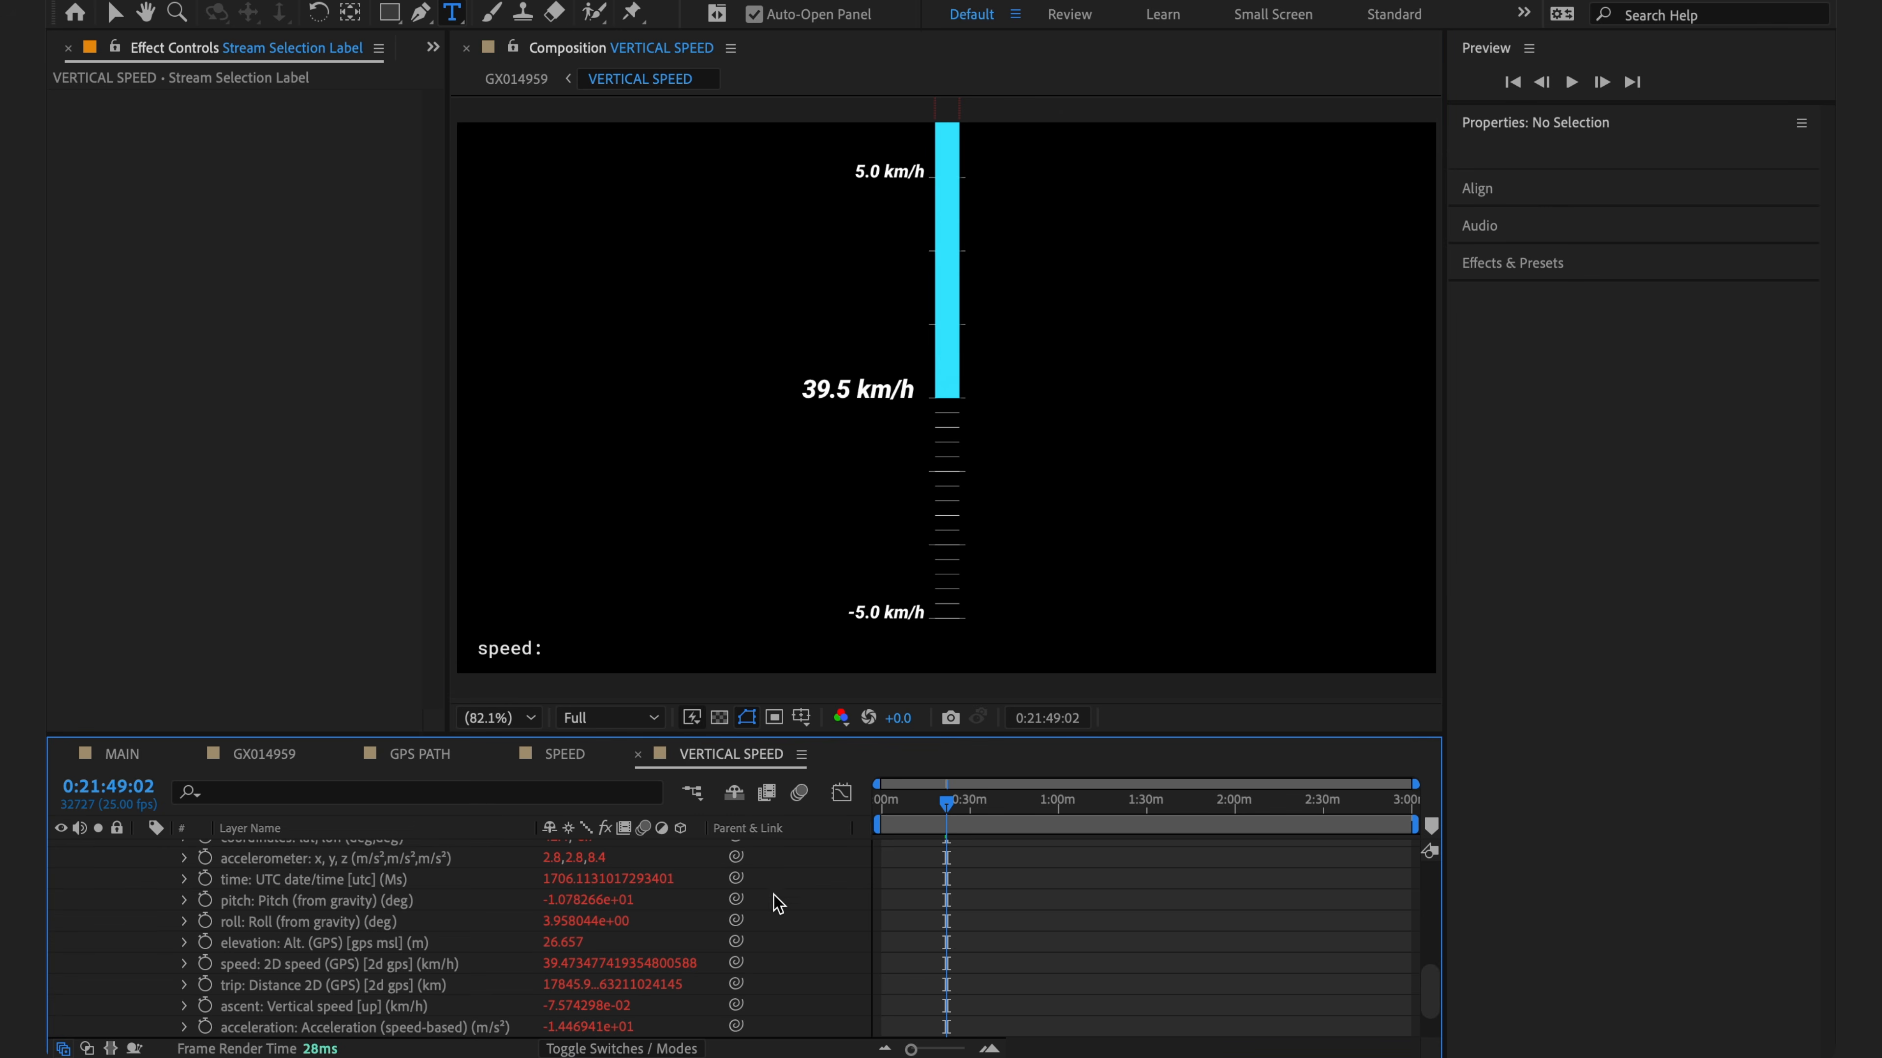
pyautogui.scroll(15, 453, 949)
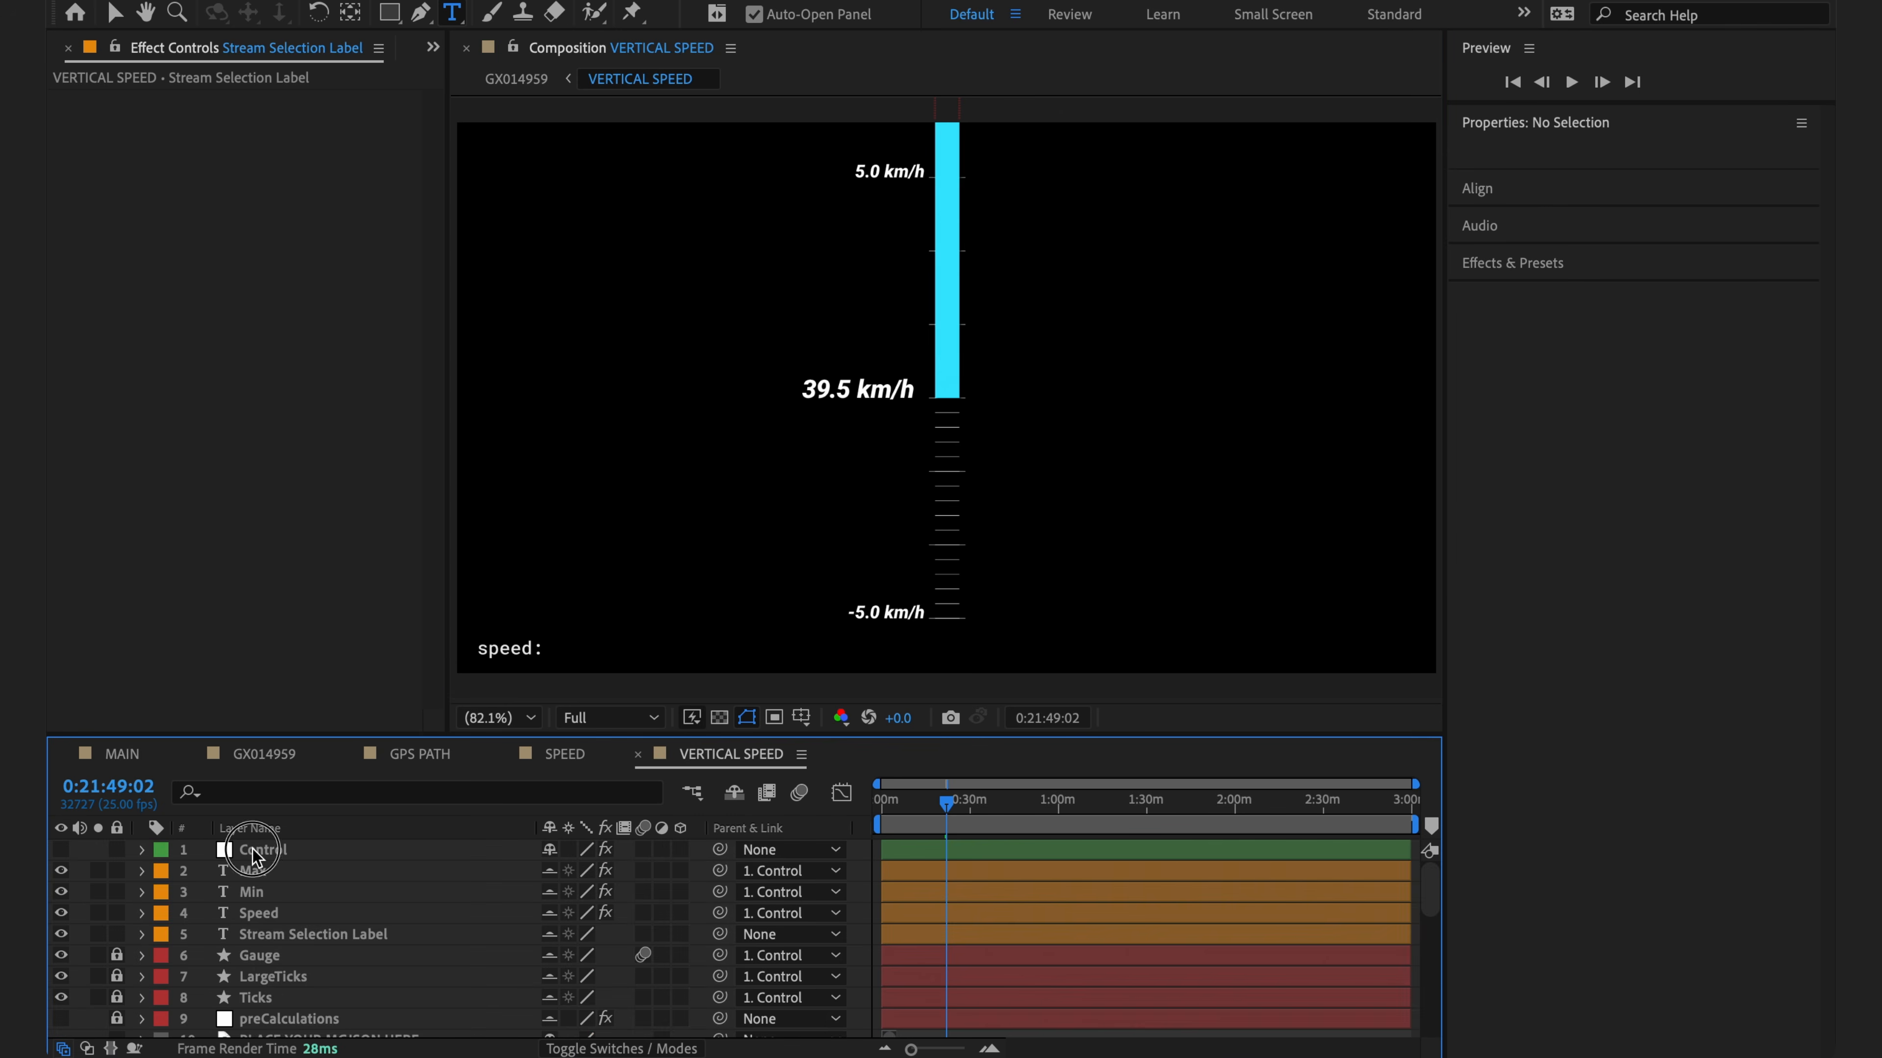
# - On the Control layer, set Maximum Speed to 100 with Imperial and Large Units enabled
pyautogui.click(259, 849)
pyautogui.click(276, 249)
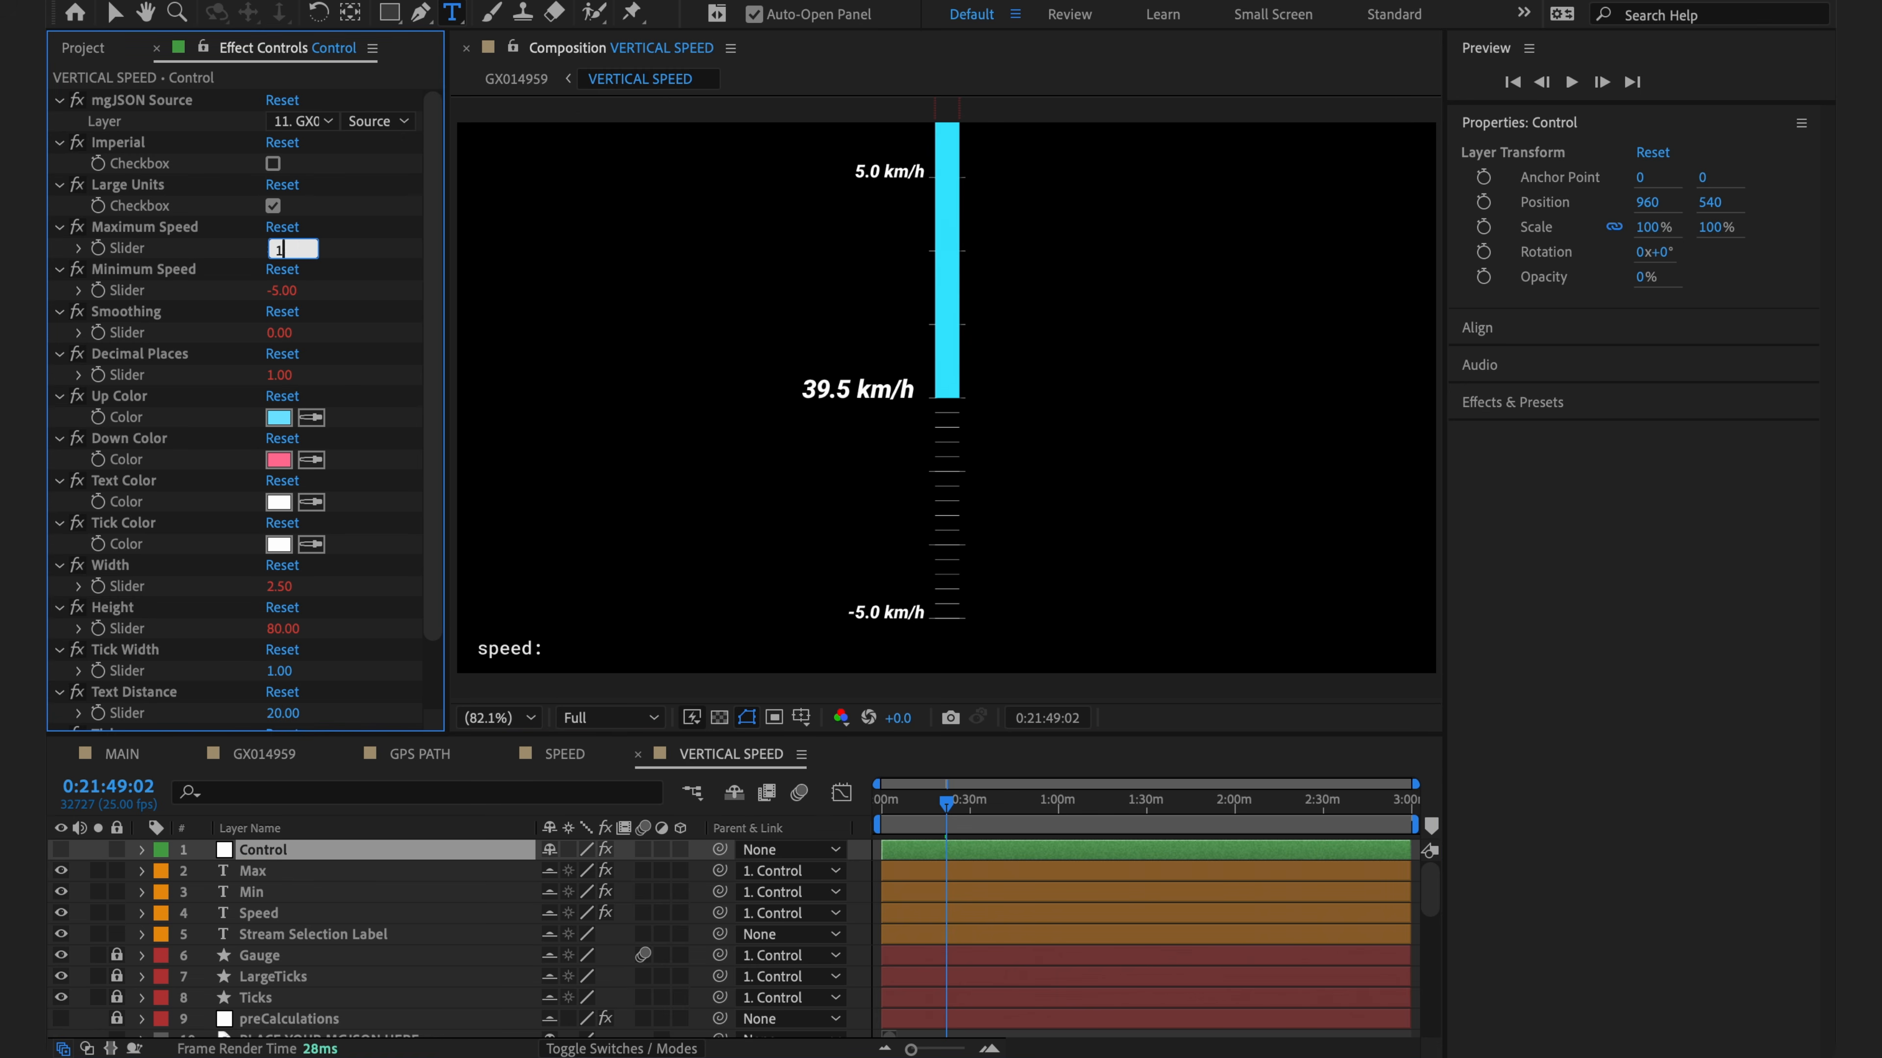
pyautogui.write('100')
pyautogui.click(272, 205)
pyautogui.click(273, 163)
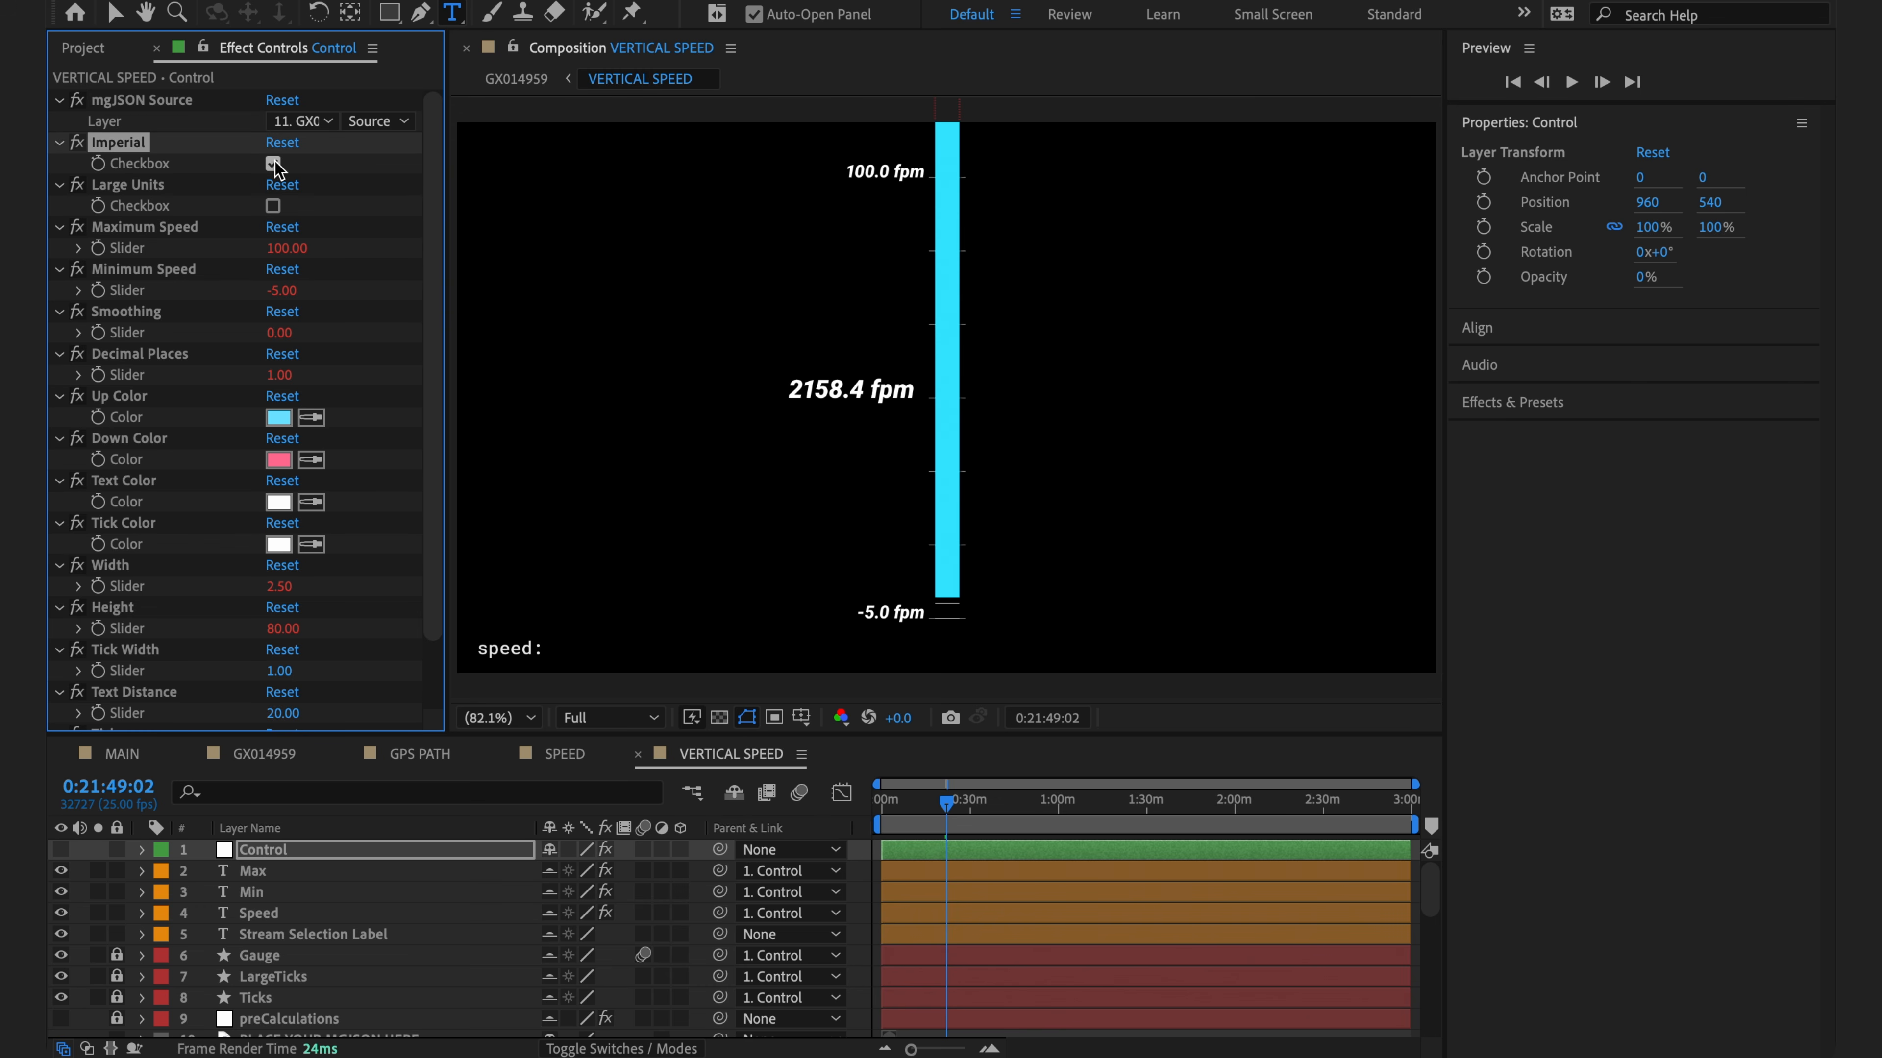
pyautogui.click(273, 205)
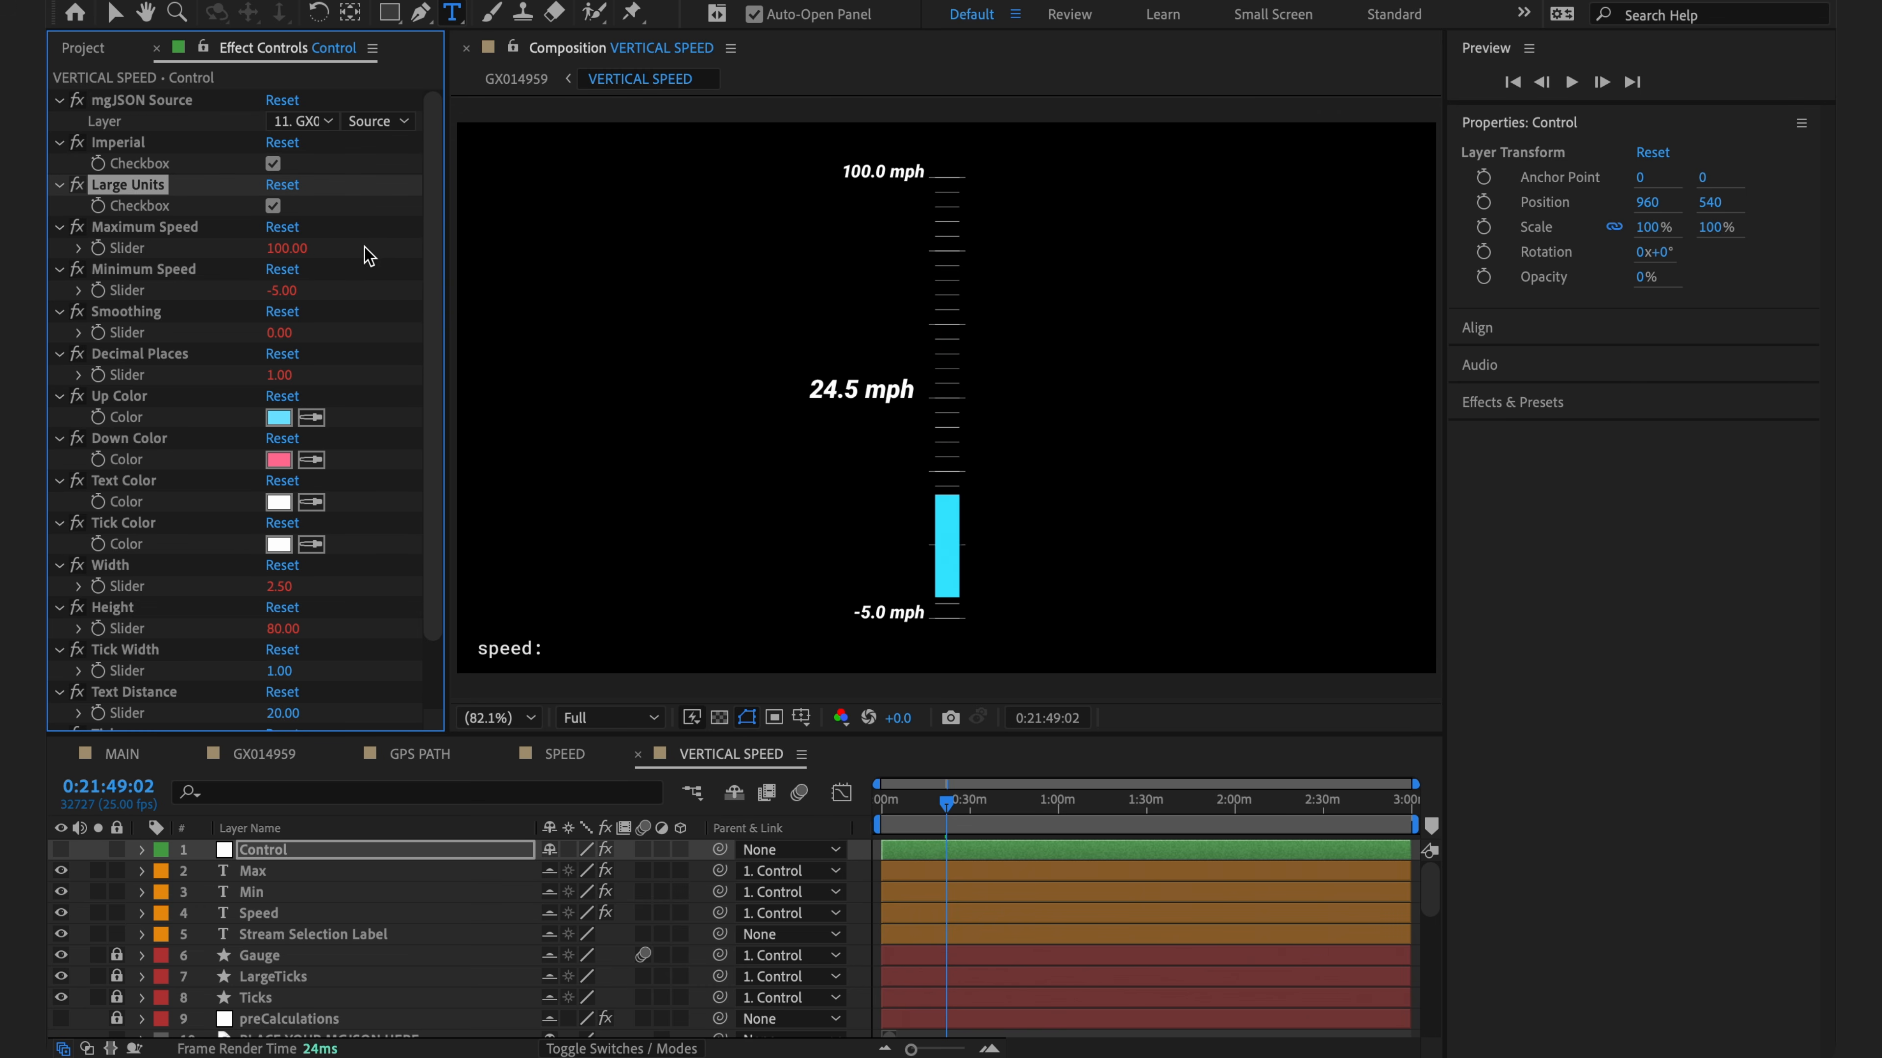
# - Set Decimal Places to 0 and Minimum Speed to 0, then view GX014959
pyautogui.moveTo(280, 374); pyautogui.dragTo(233, 380)
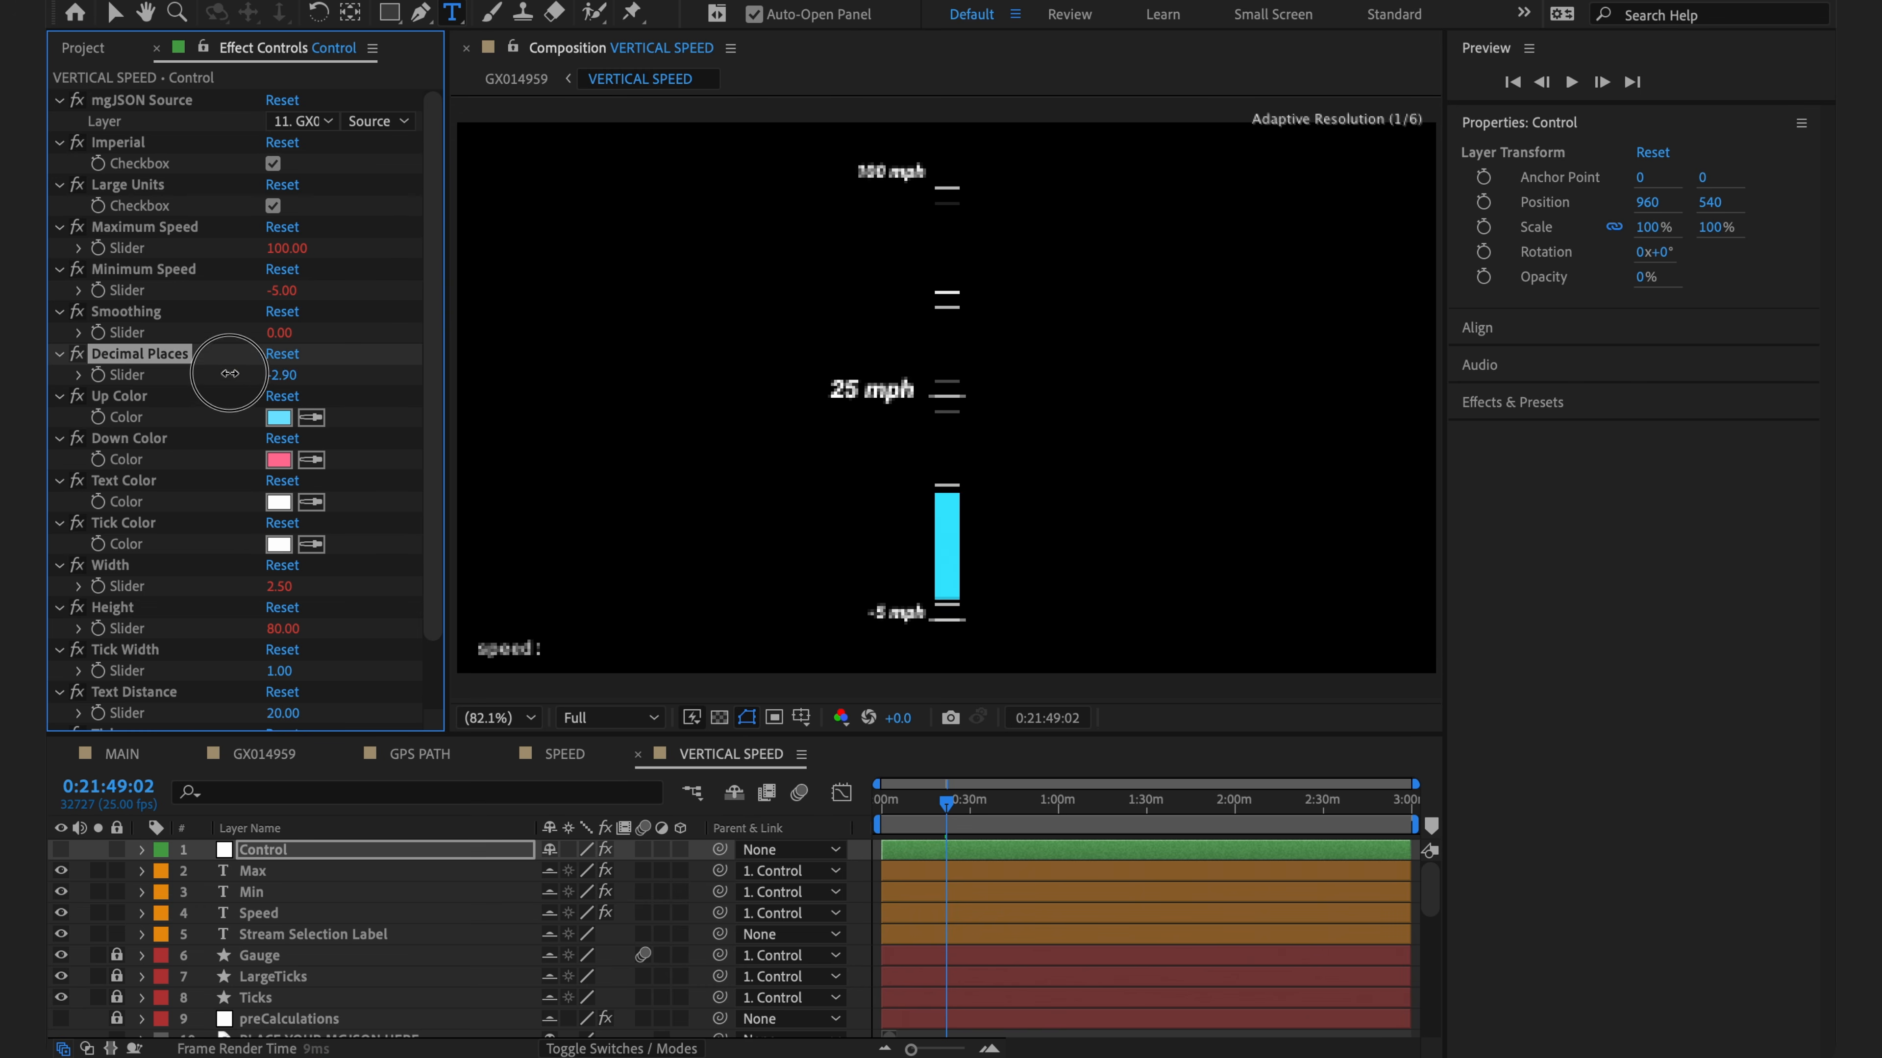
pyautogui.click(283, 291)
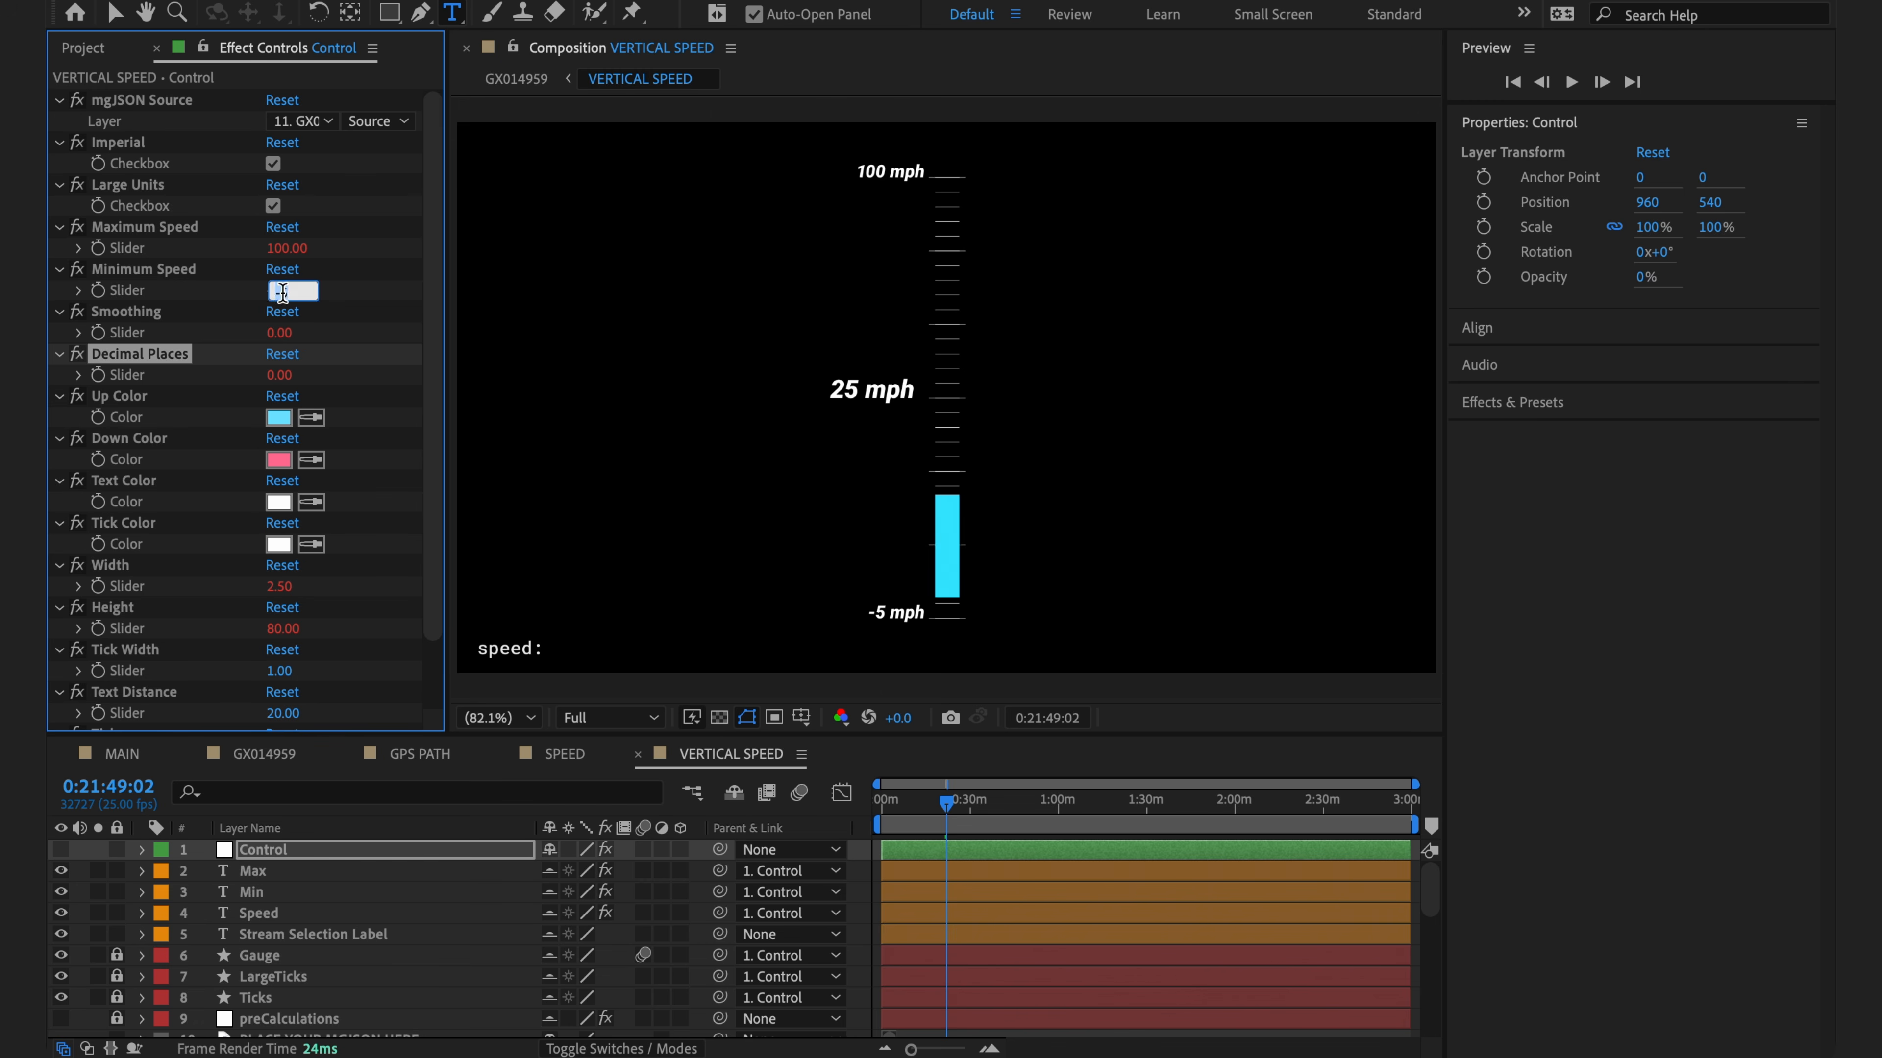
pyautogui.press('Return')
pyautogui.moveTo(945, 807)
pyautogui.mouseDown()
pyautogui.moveTo(920, 815)
pyautogui.moveTo(1029, 810)
pyautogui.moveTo(978, 810)
pyautogui.mouseUp()
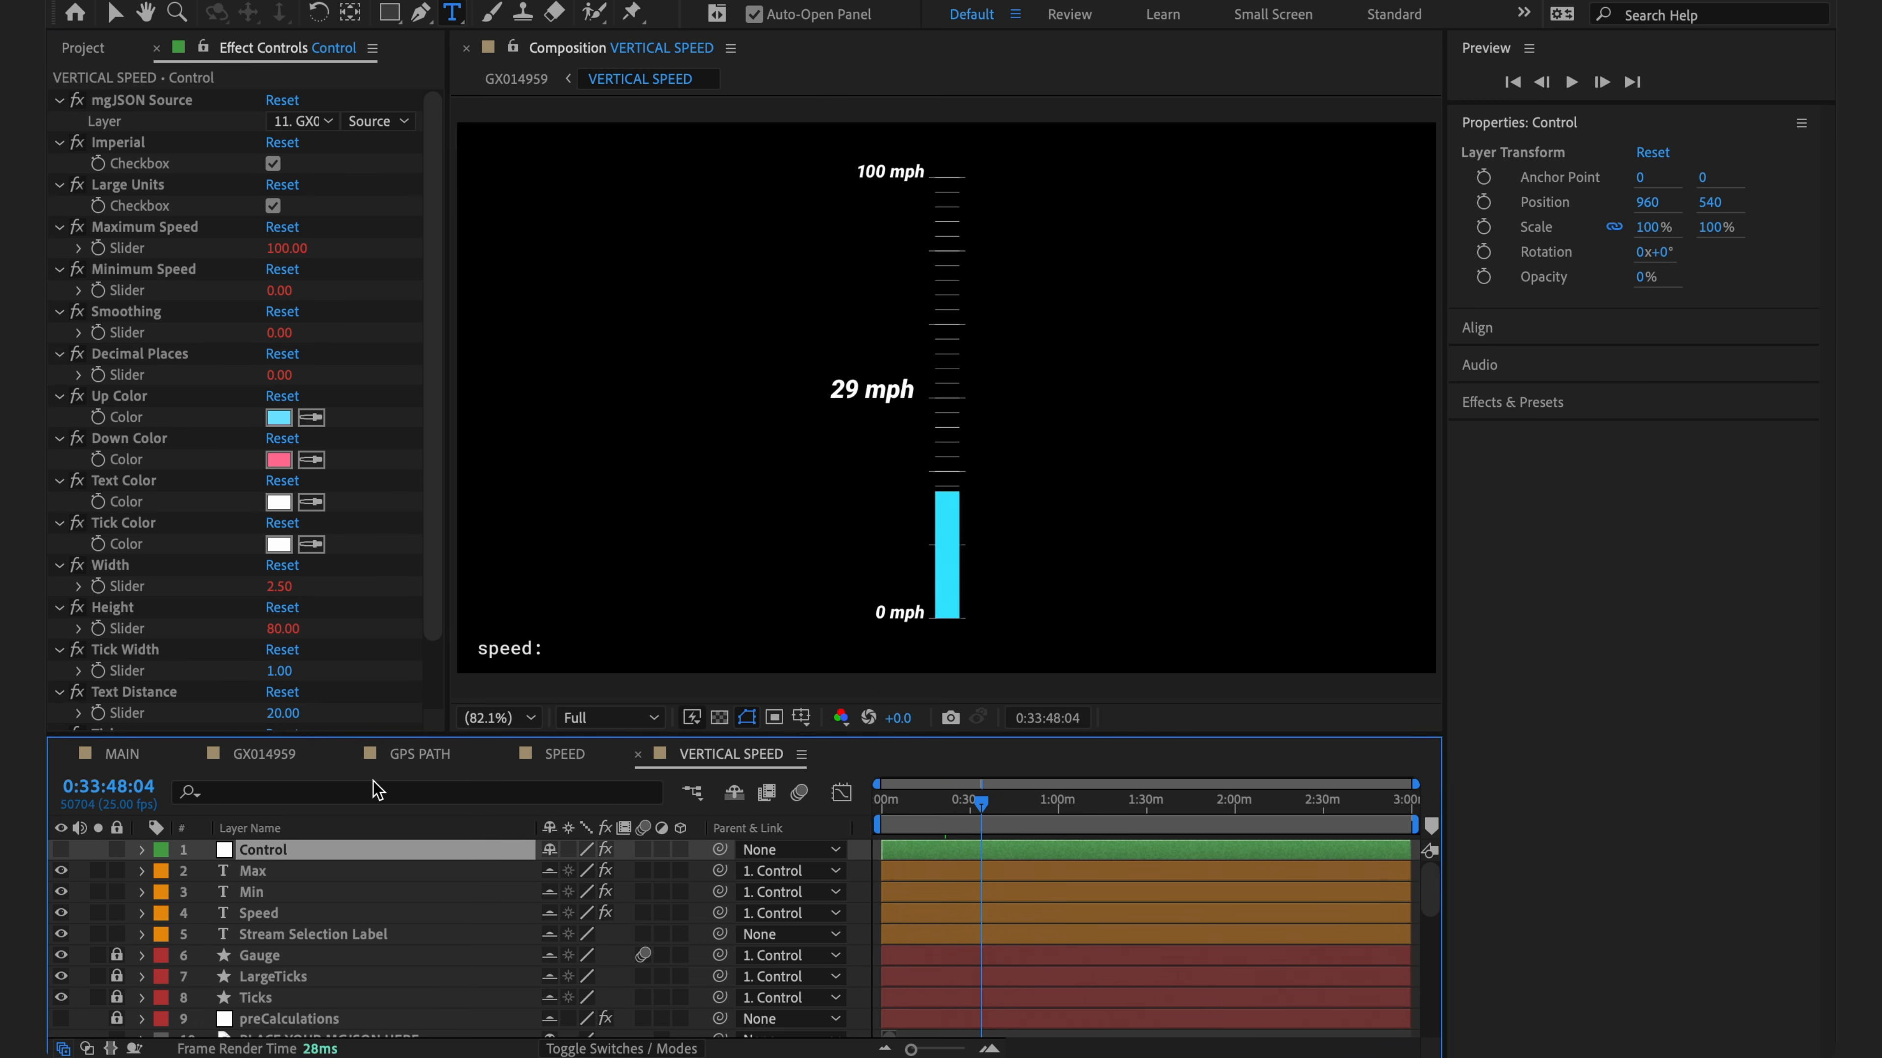
pyautogui.click(276, 763)
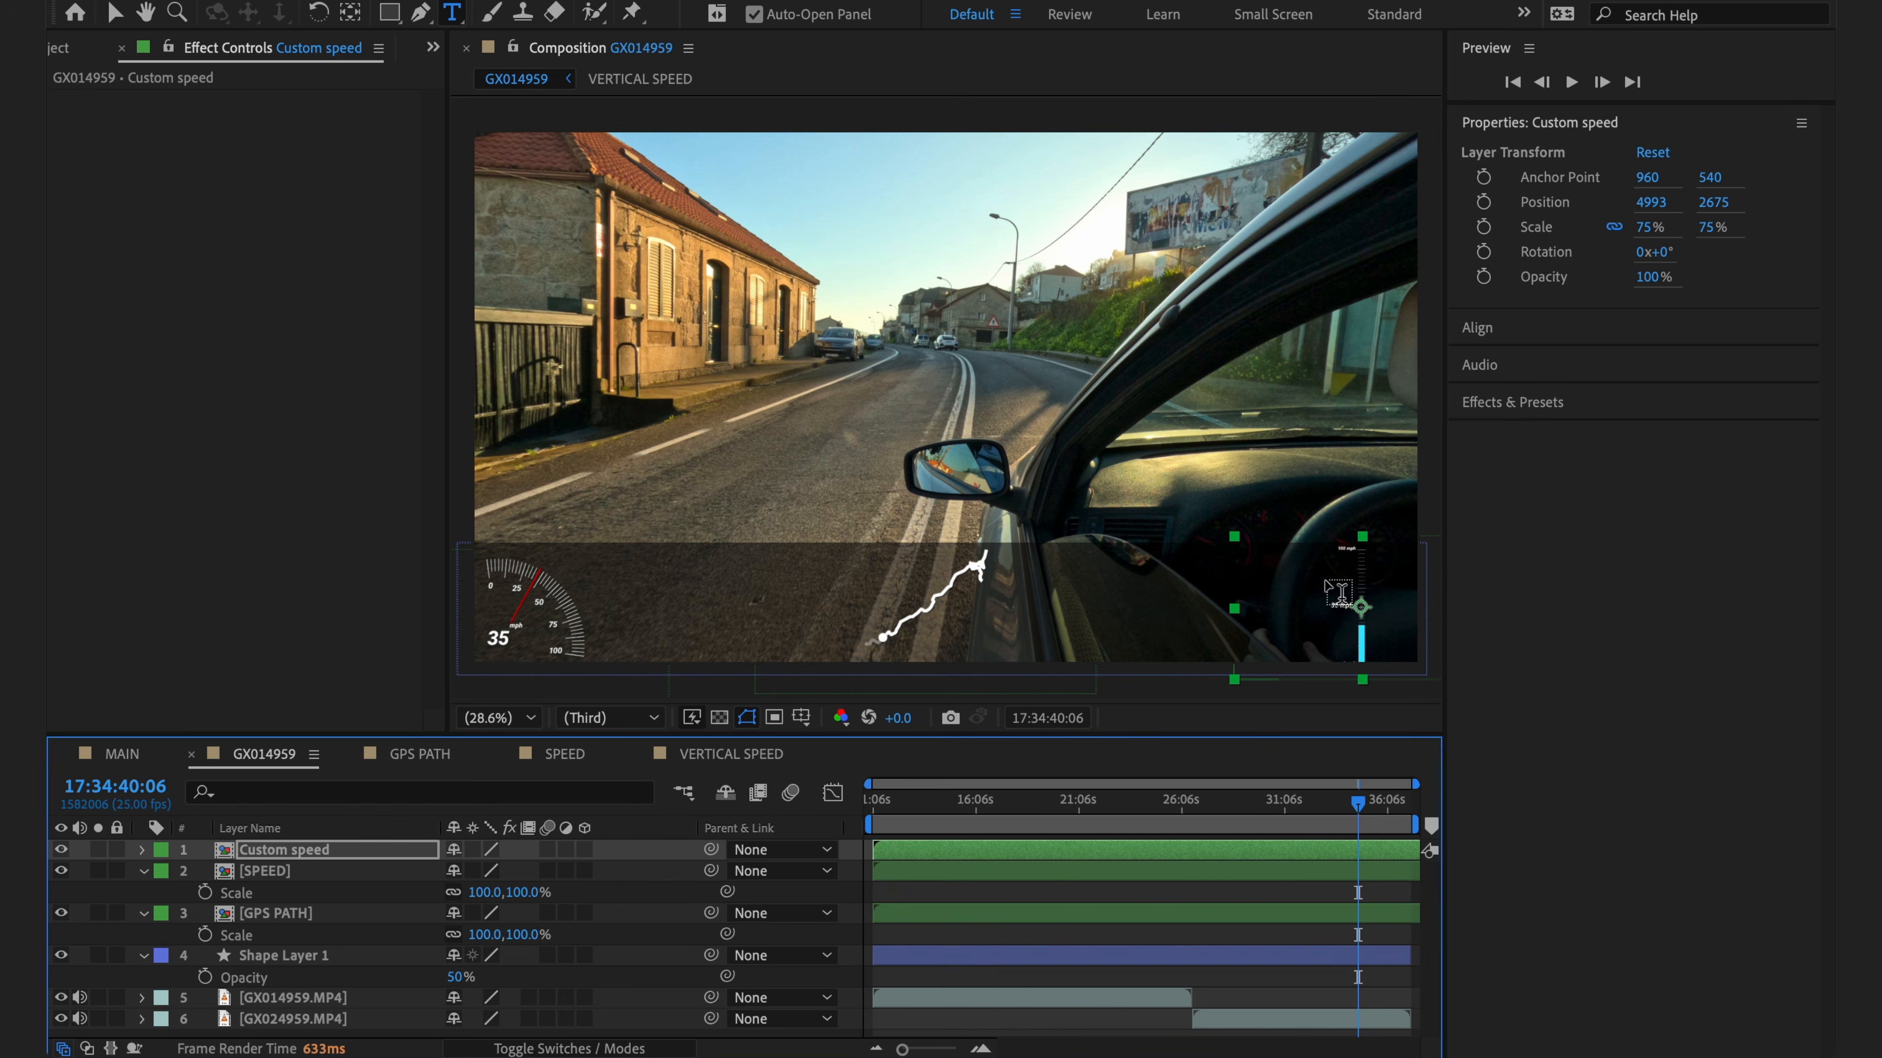
# - In VERTICAL SPEED, turn off visibility of the Max, Min and Speed label layers
pyautogui.click(718, 759)
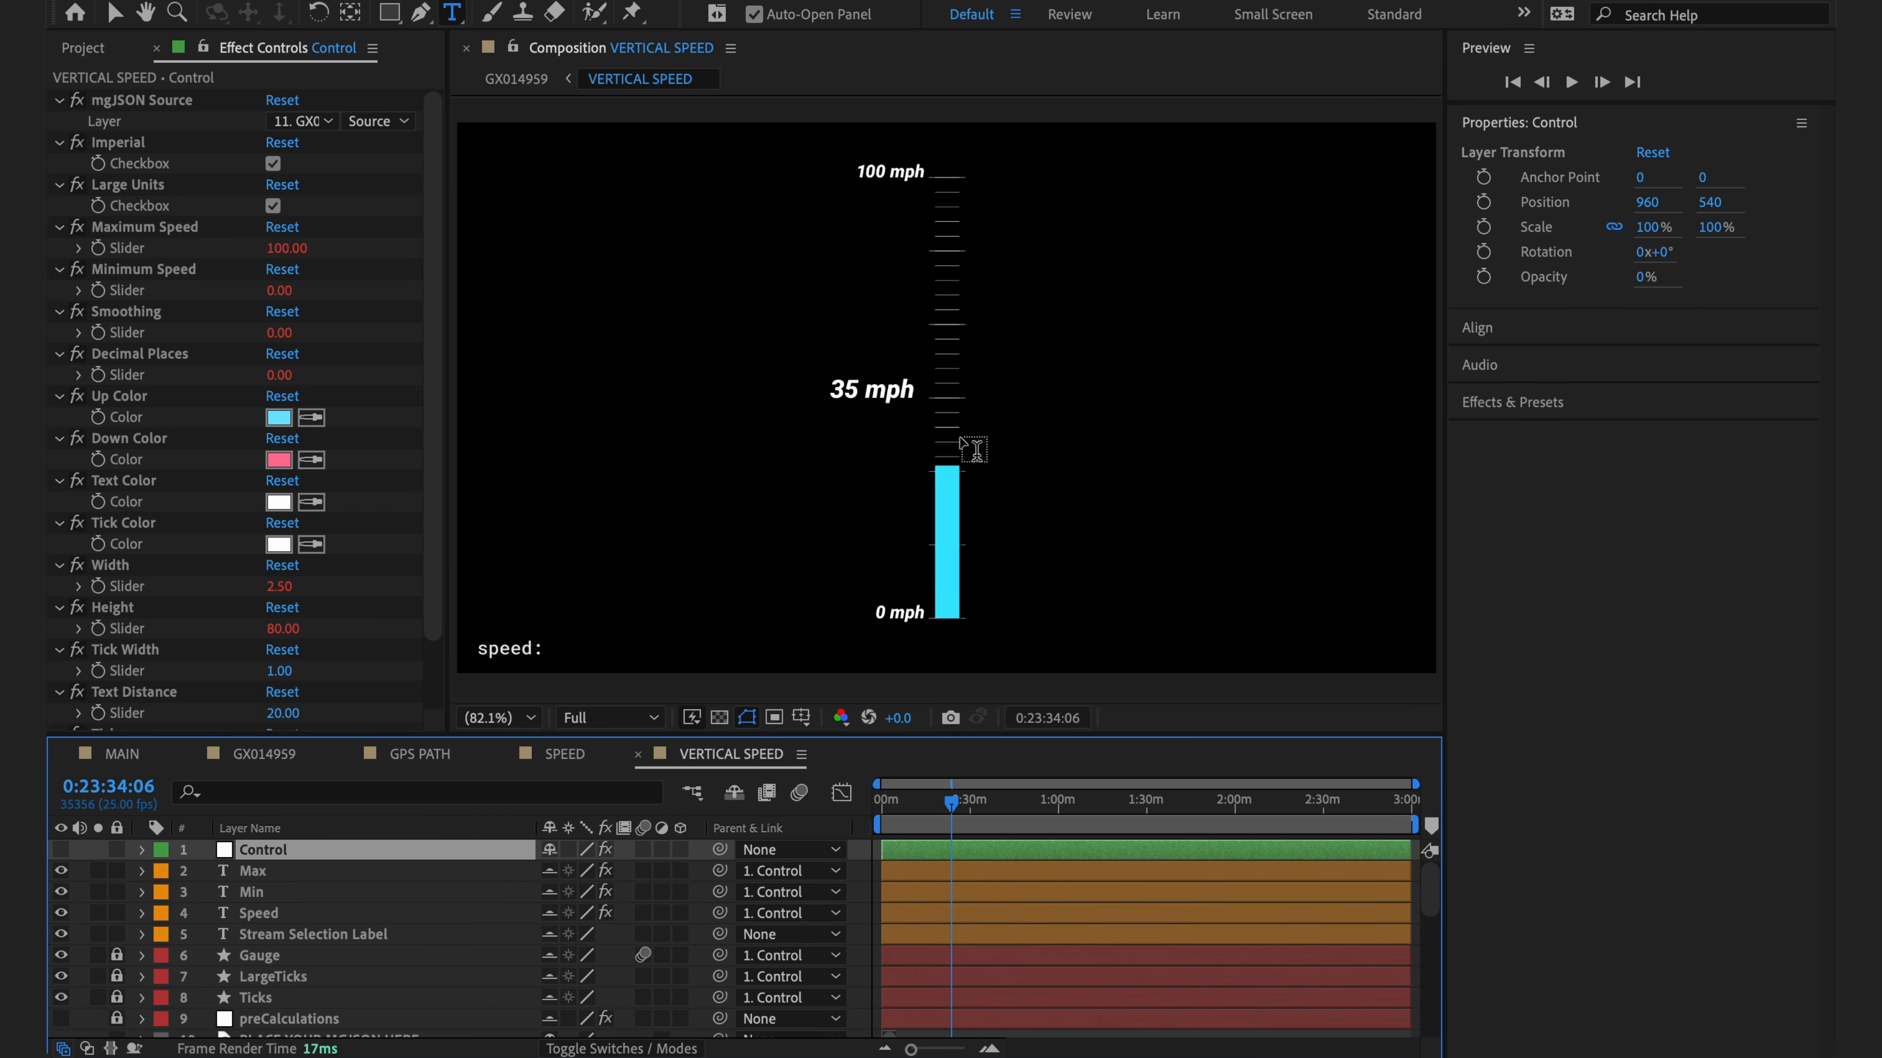
pyautogui.scroll(-15, 341, 923)
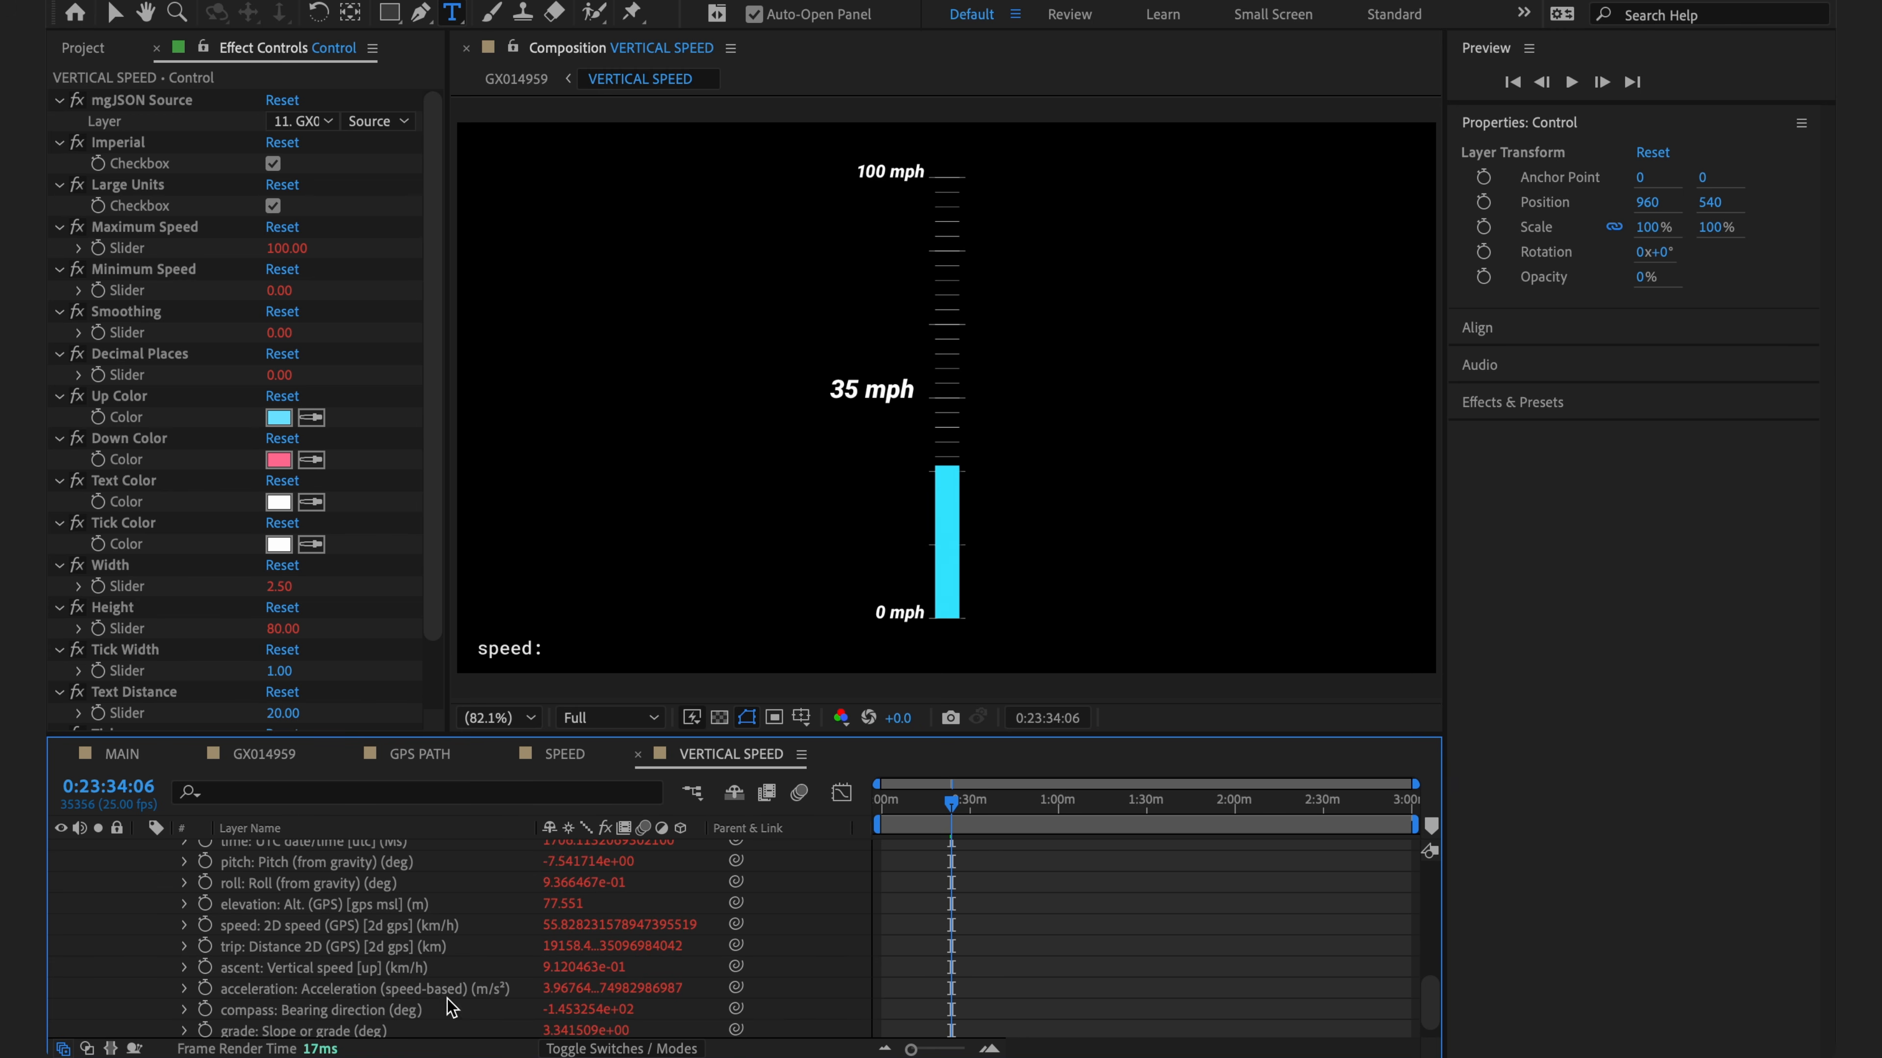
pyautogui.scroll(15, 415, 986)
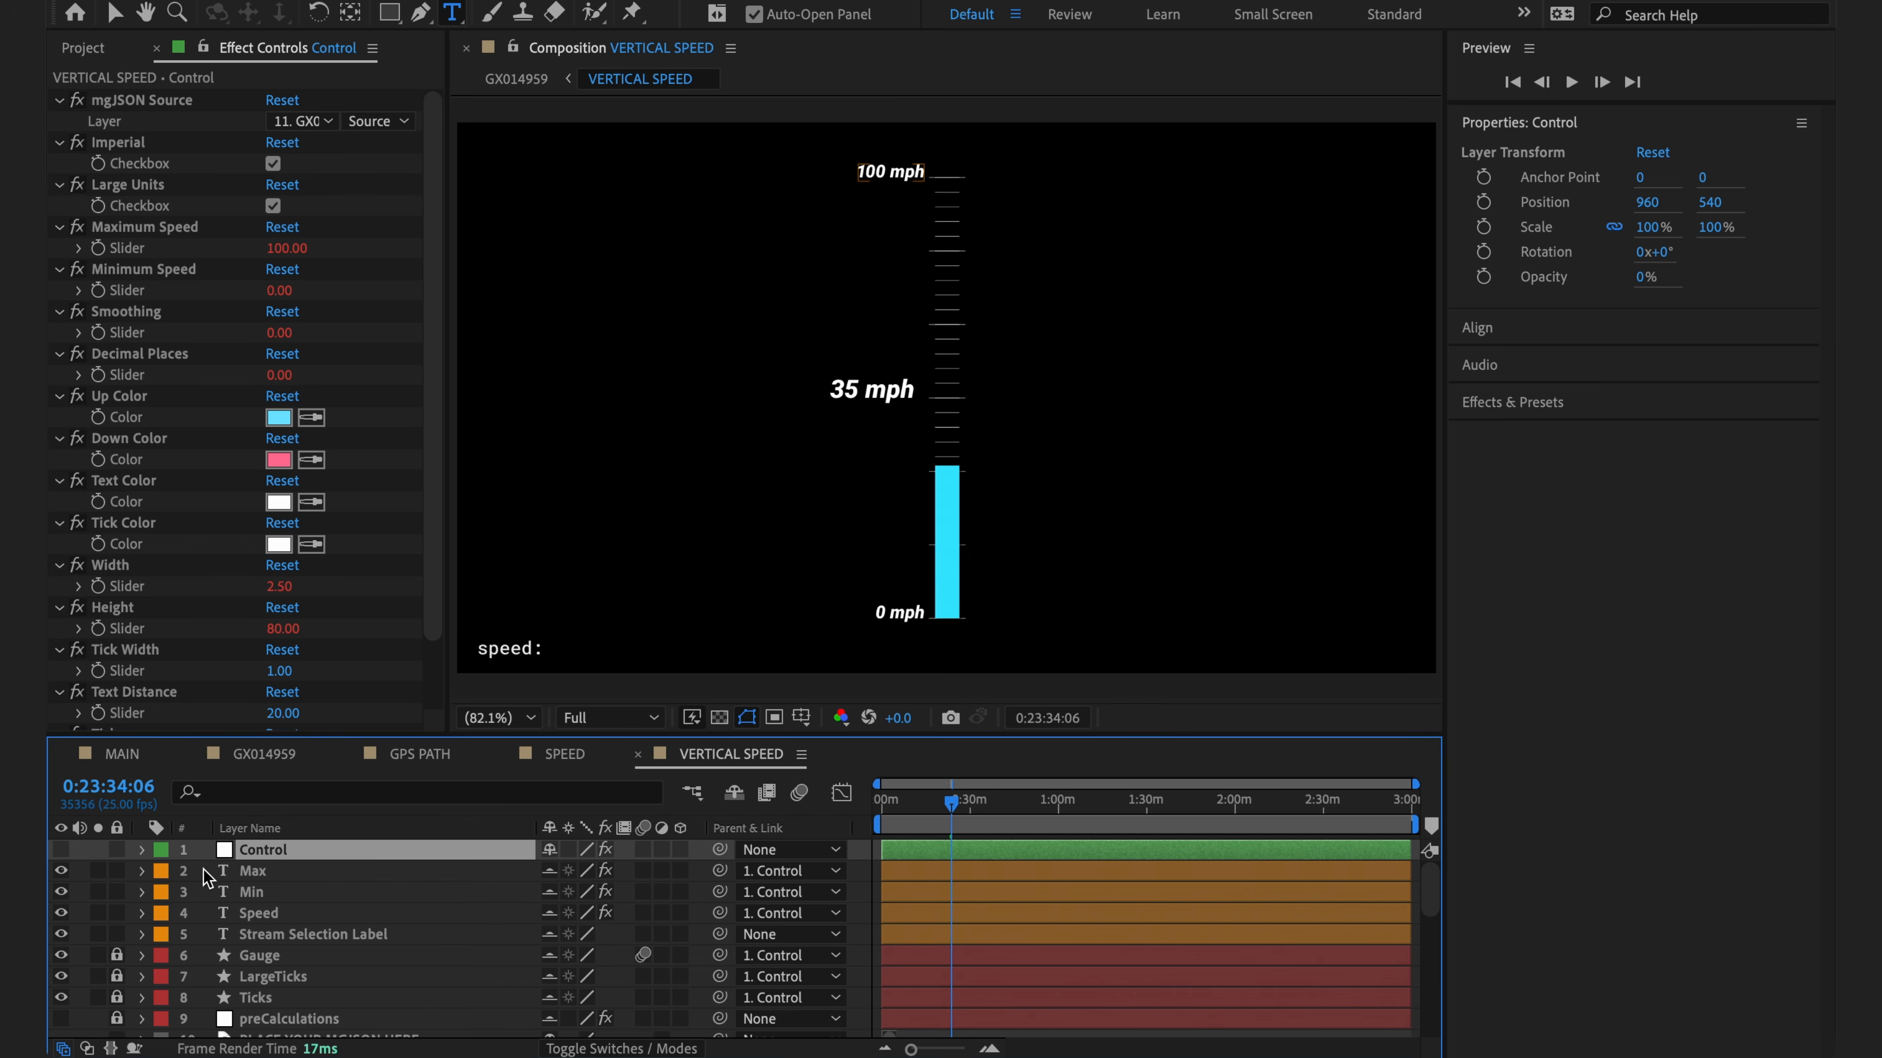
pyautogui.click(256, 871)
pyautogui.moveTo(60, 876); pyautogui.dragTo(64, 919)
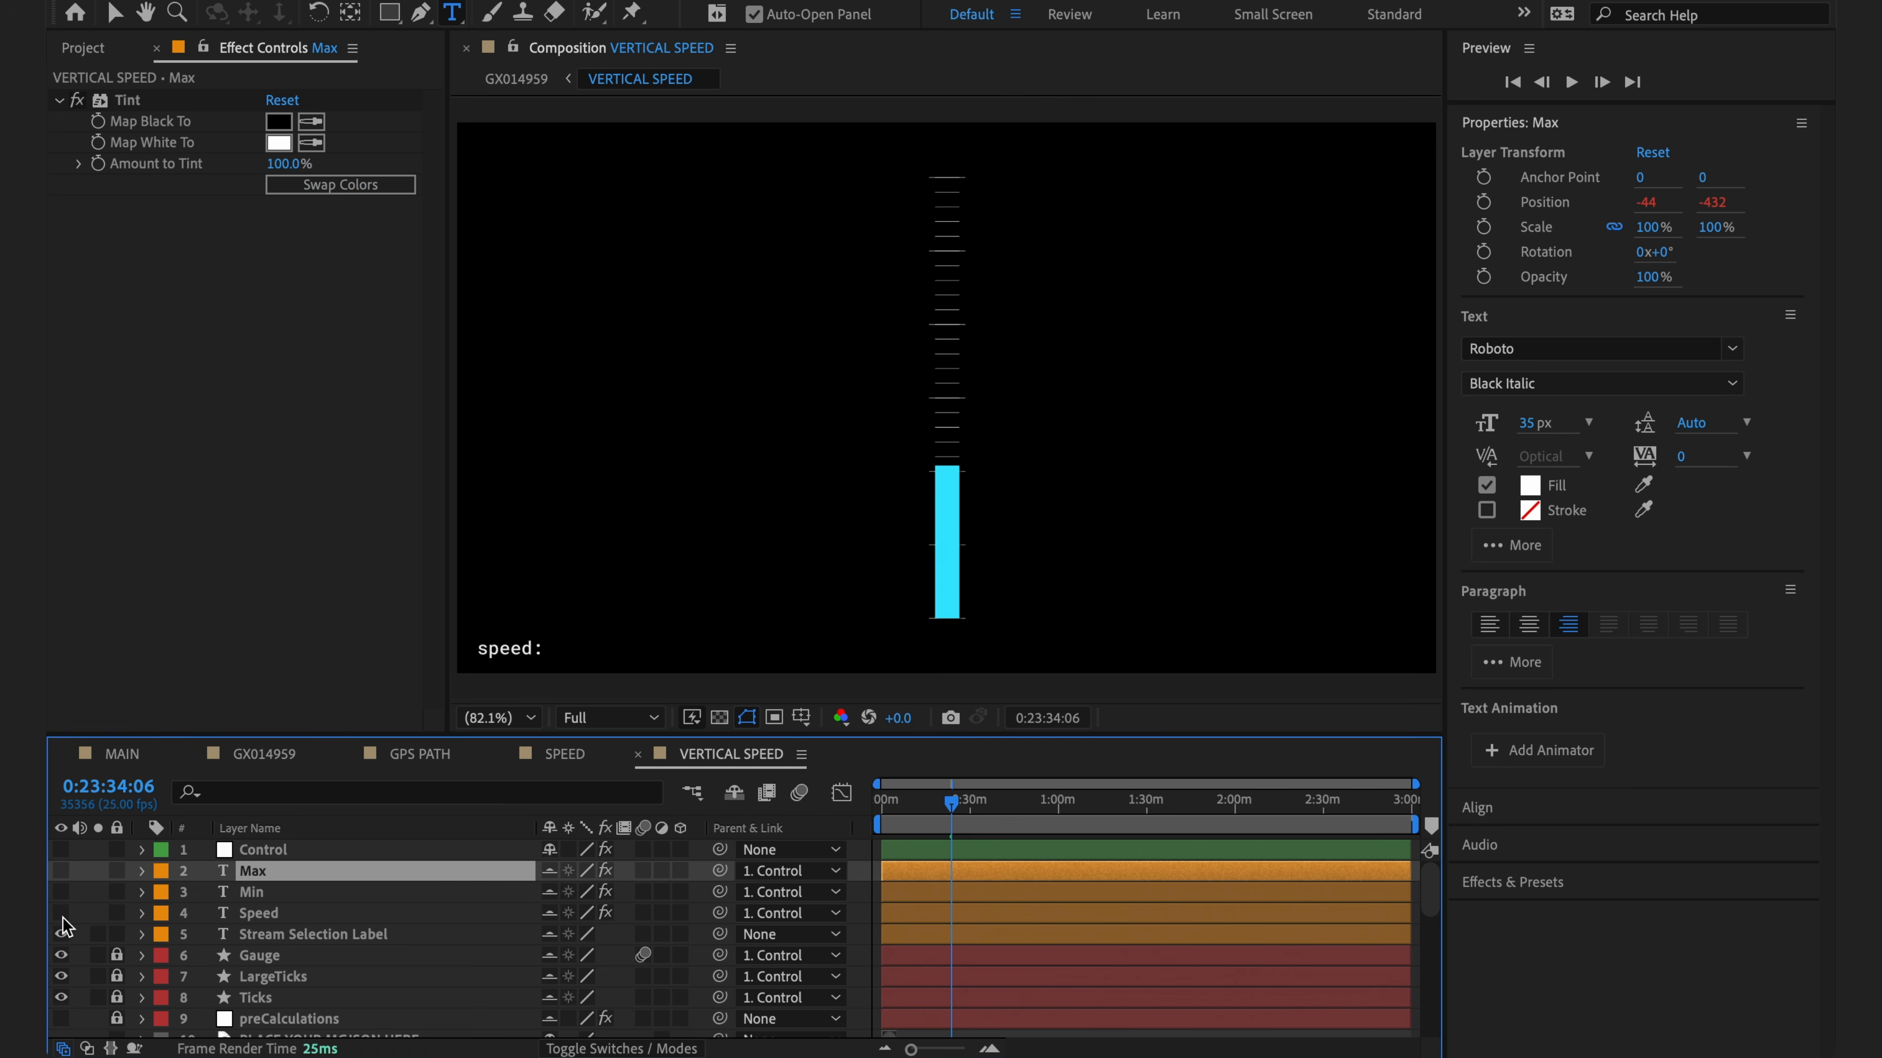
pyautogui.click(492, 962)
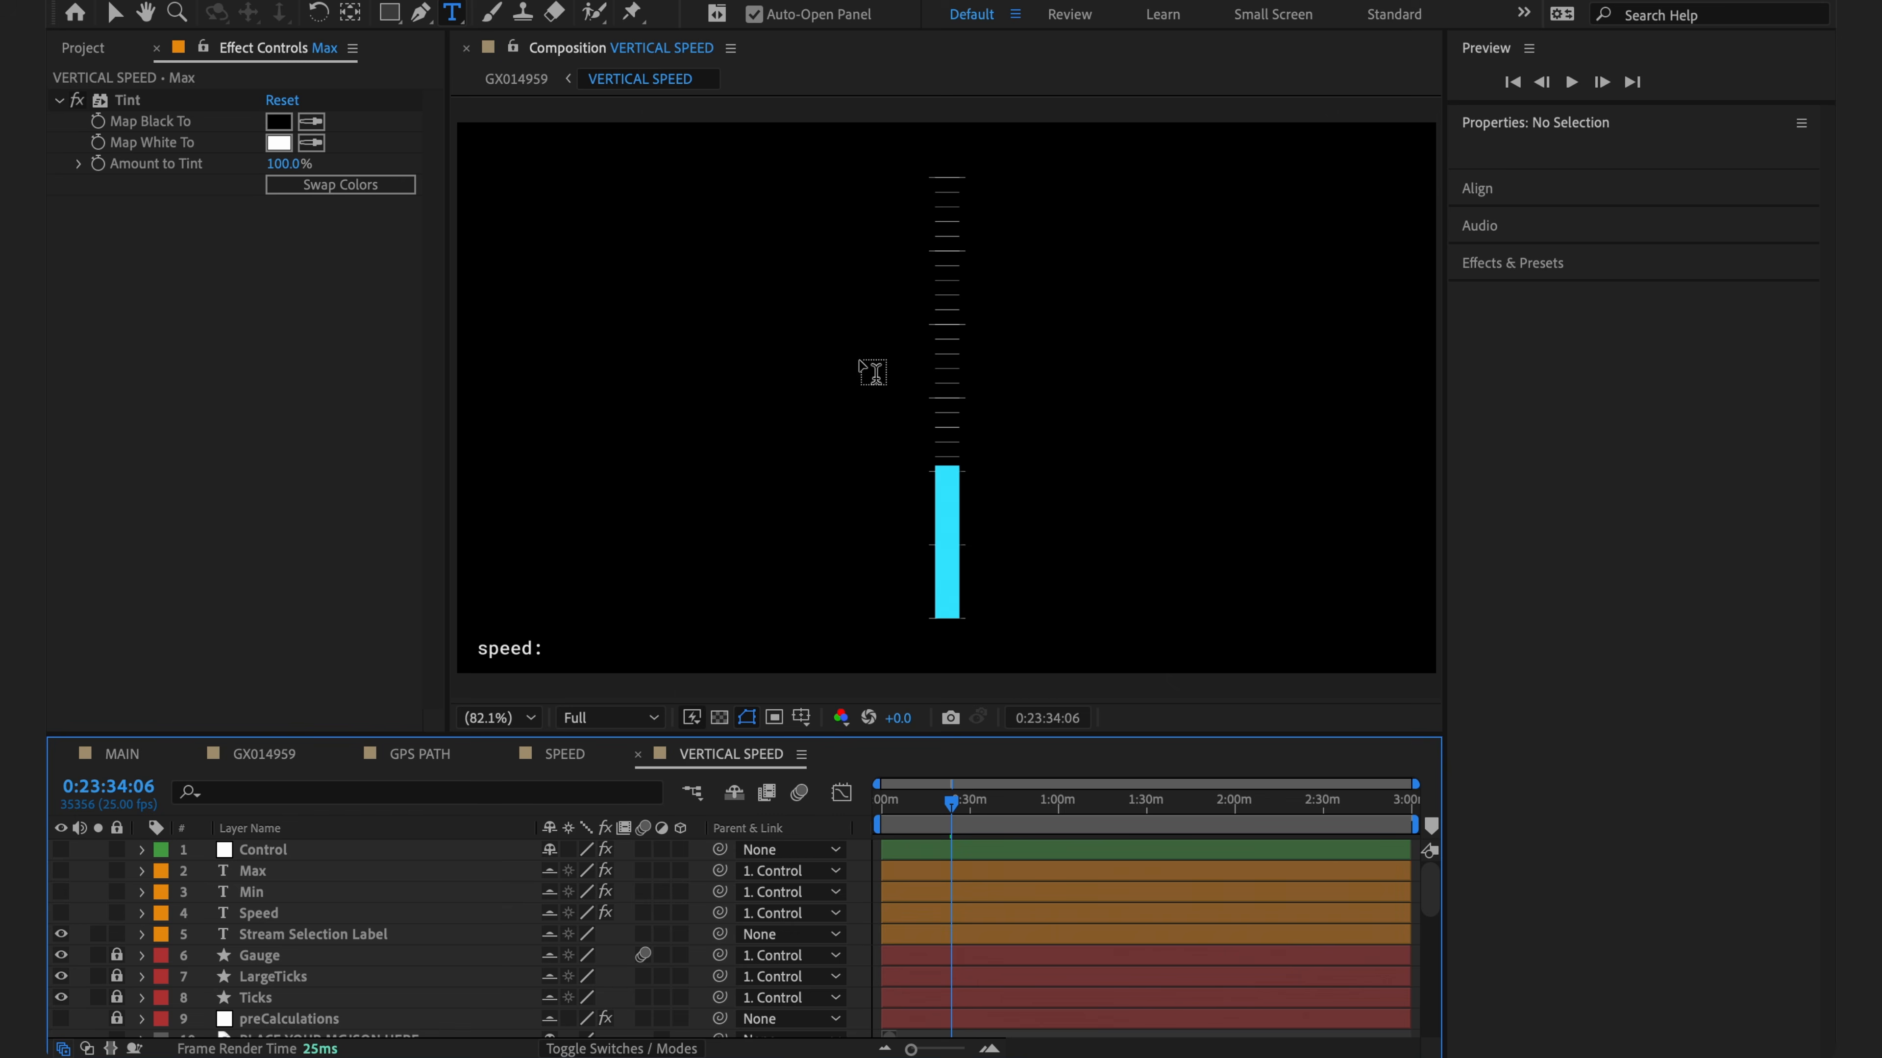
# - Create a 'value' text layer whose Source Text expression links to the 2D speed (GPS) stream
pyautogui.click(1006, 402)
pyautogui.write('value')
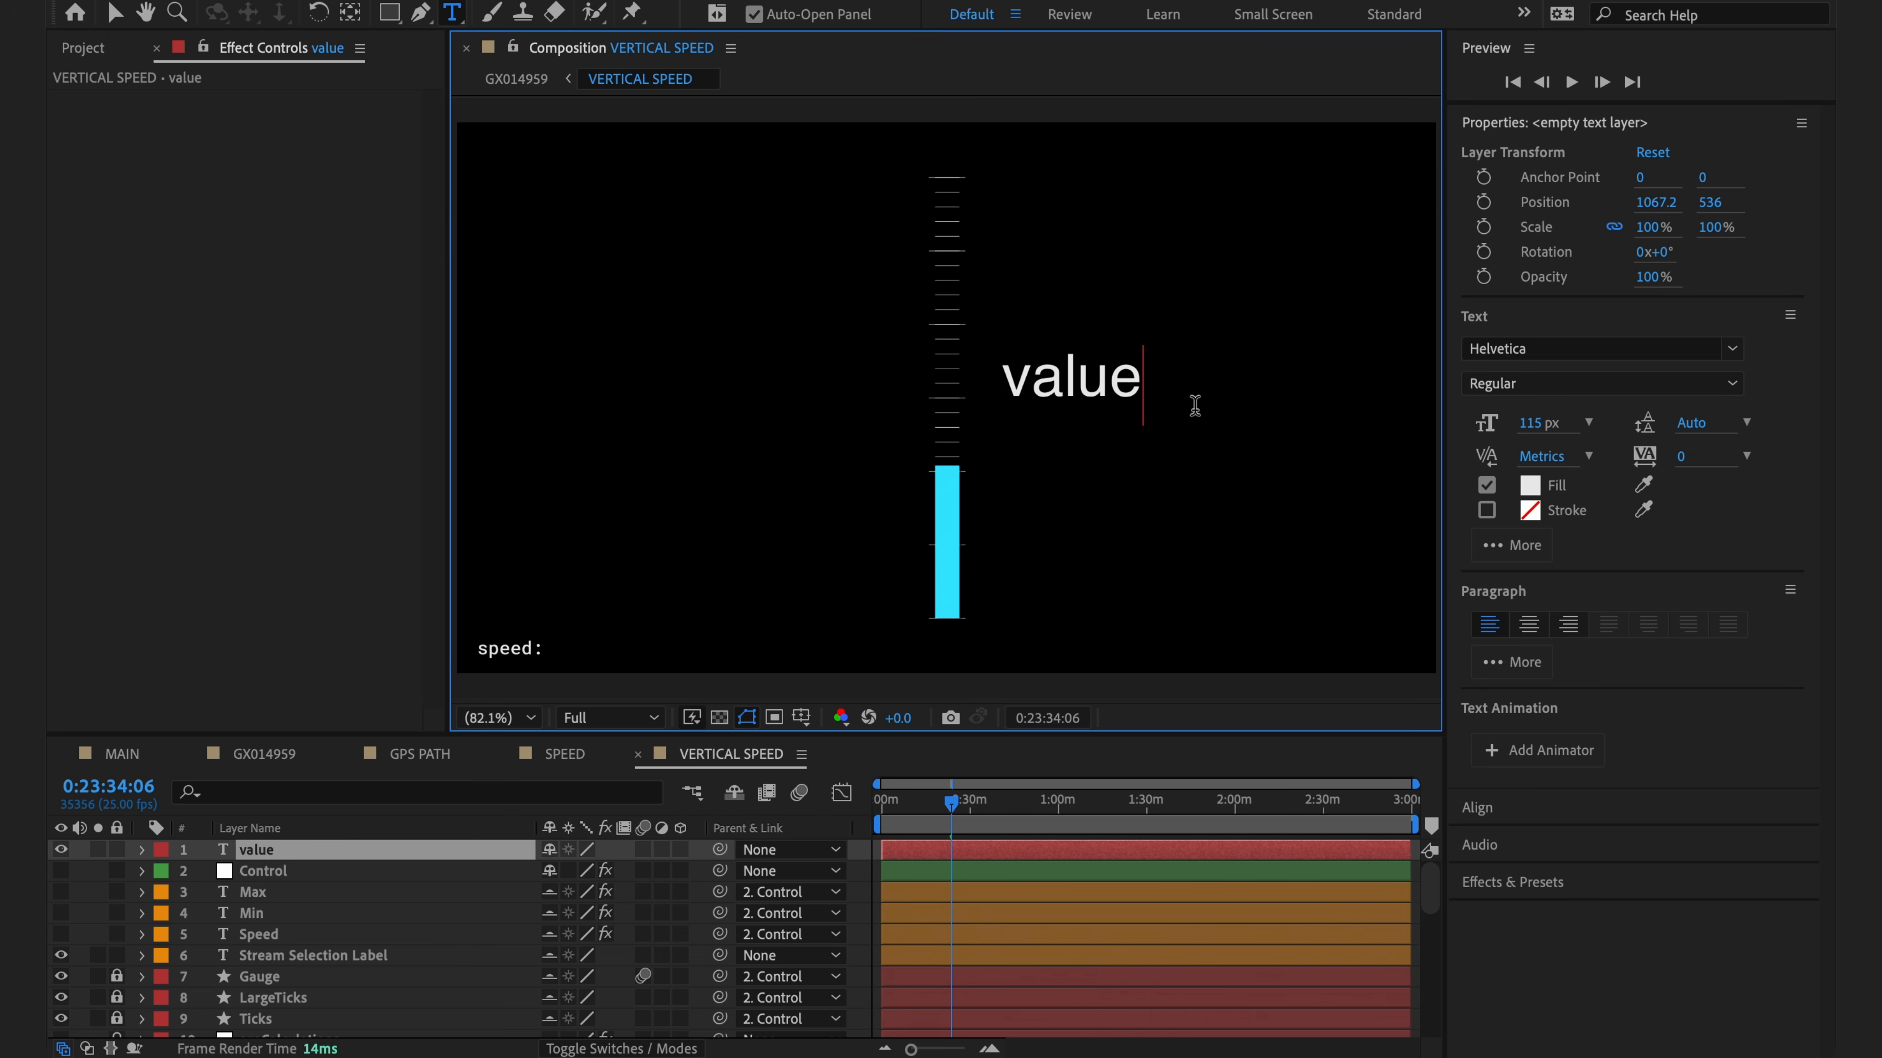
pyautogui.click(310, 853)
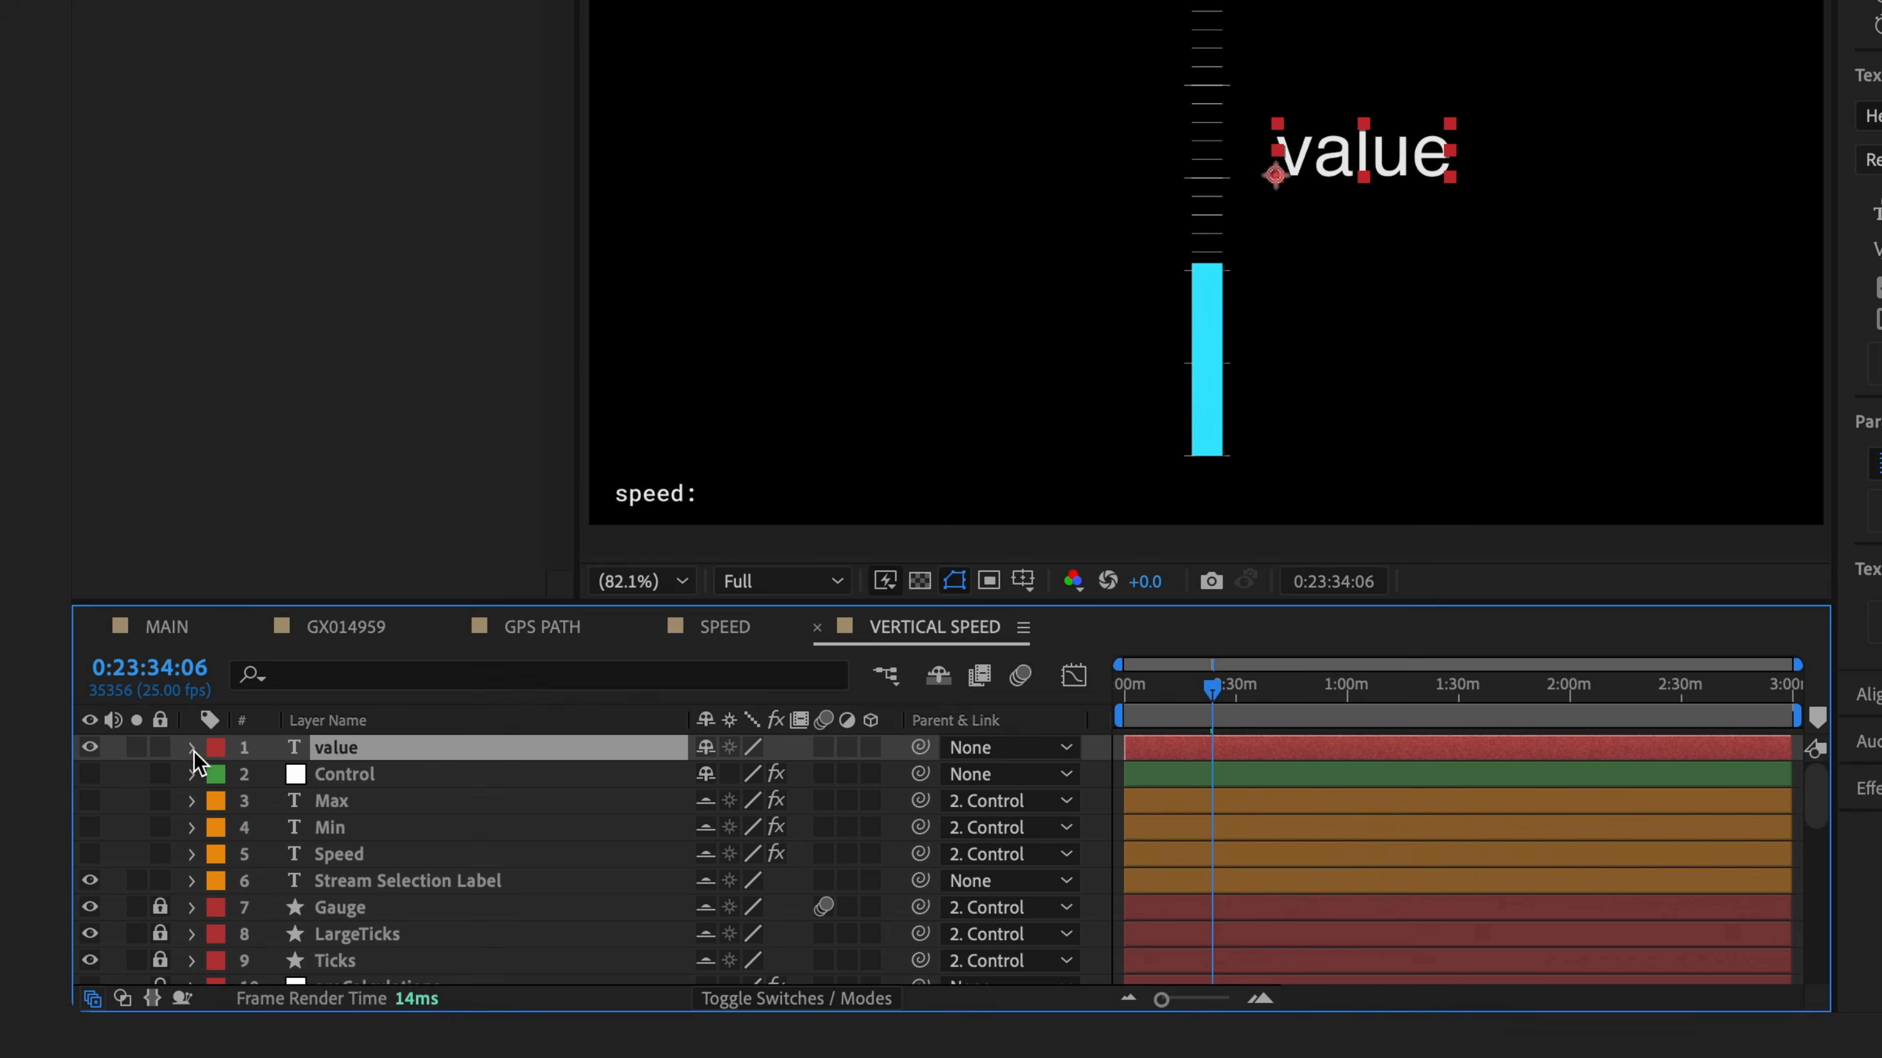
pyautogui.click(141, 850)
pyautogui.click(220, 776)
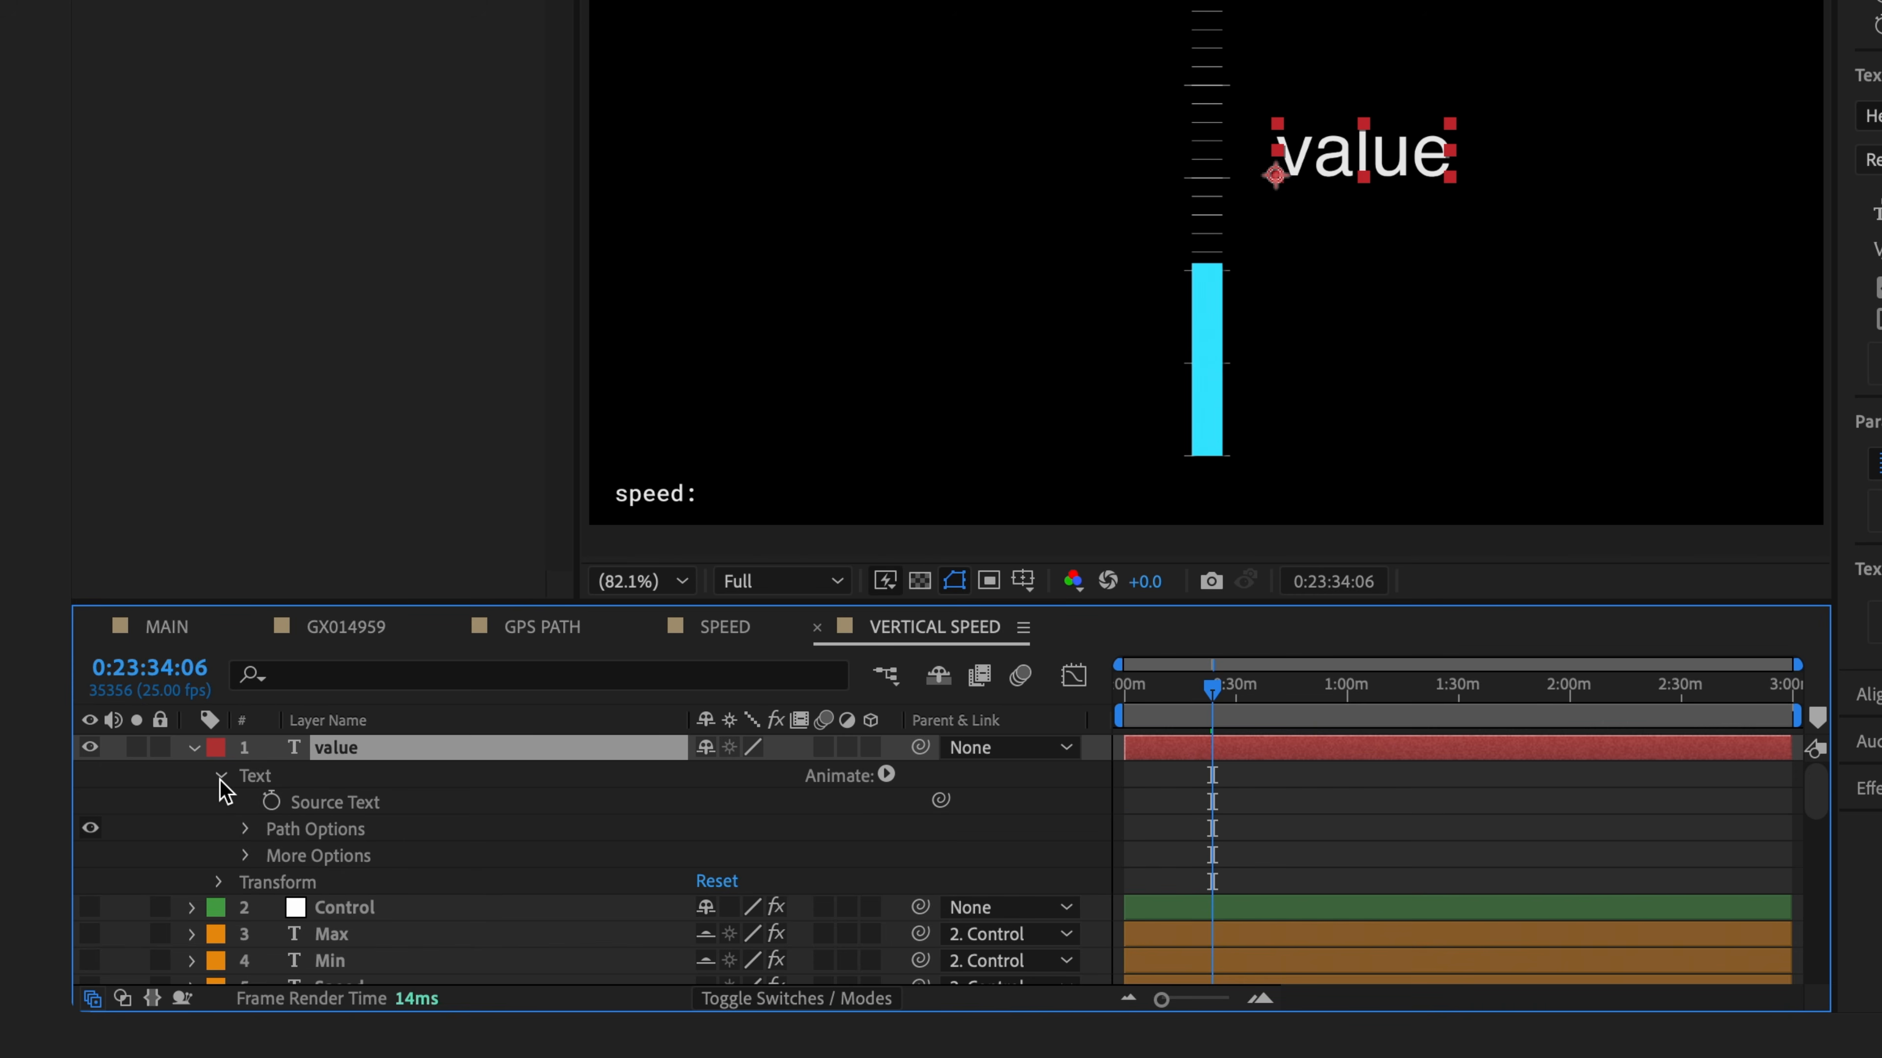
pyautogui.keyDown('alt'); pyautogui.click(271, 808); pyautogui.keyUp('alt')
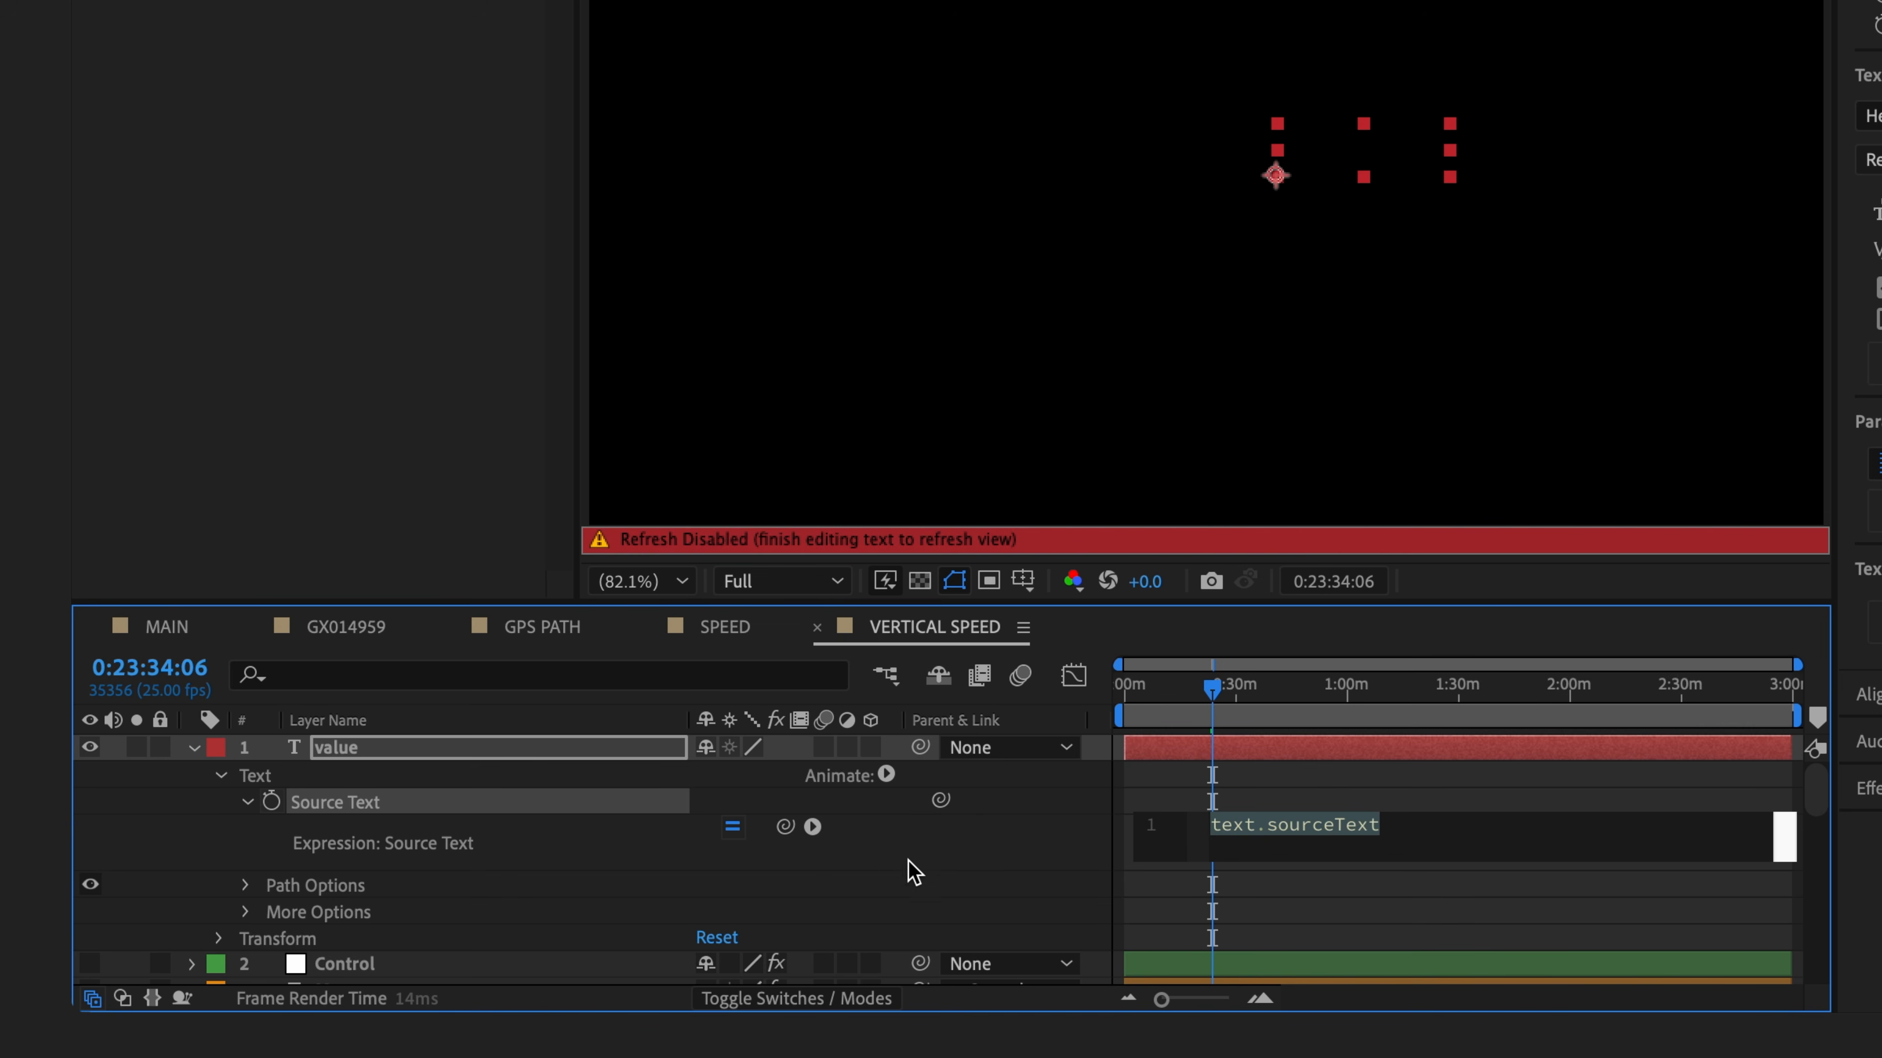
pyautogui.moveTo(785, 826); pyautogui.dragTo(434, 830)
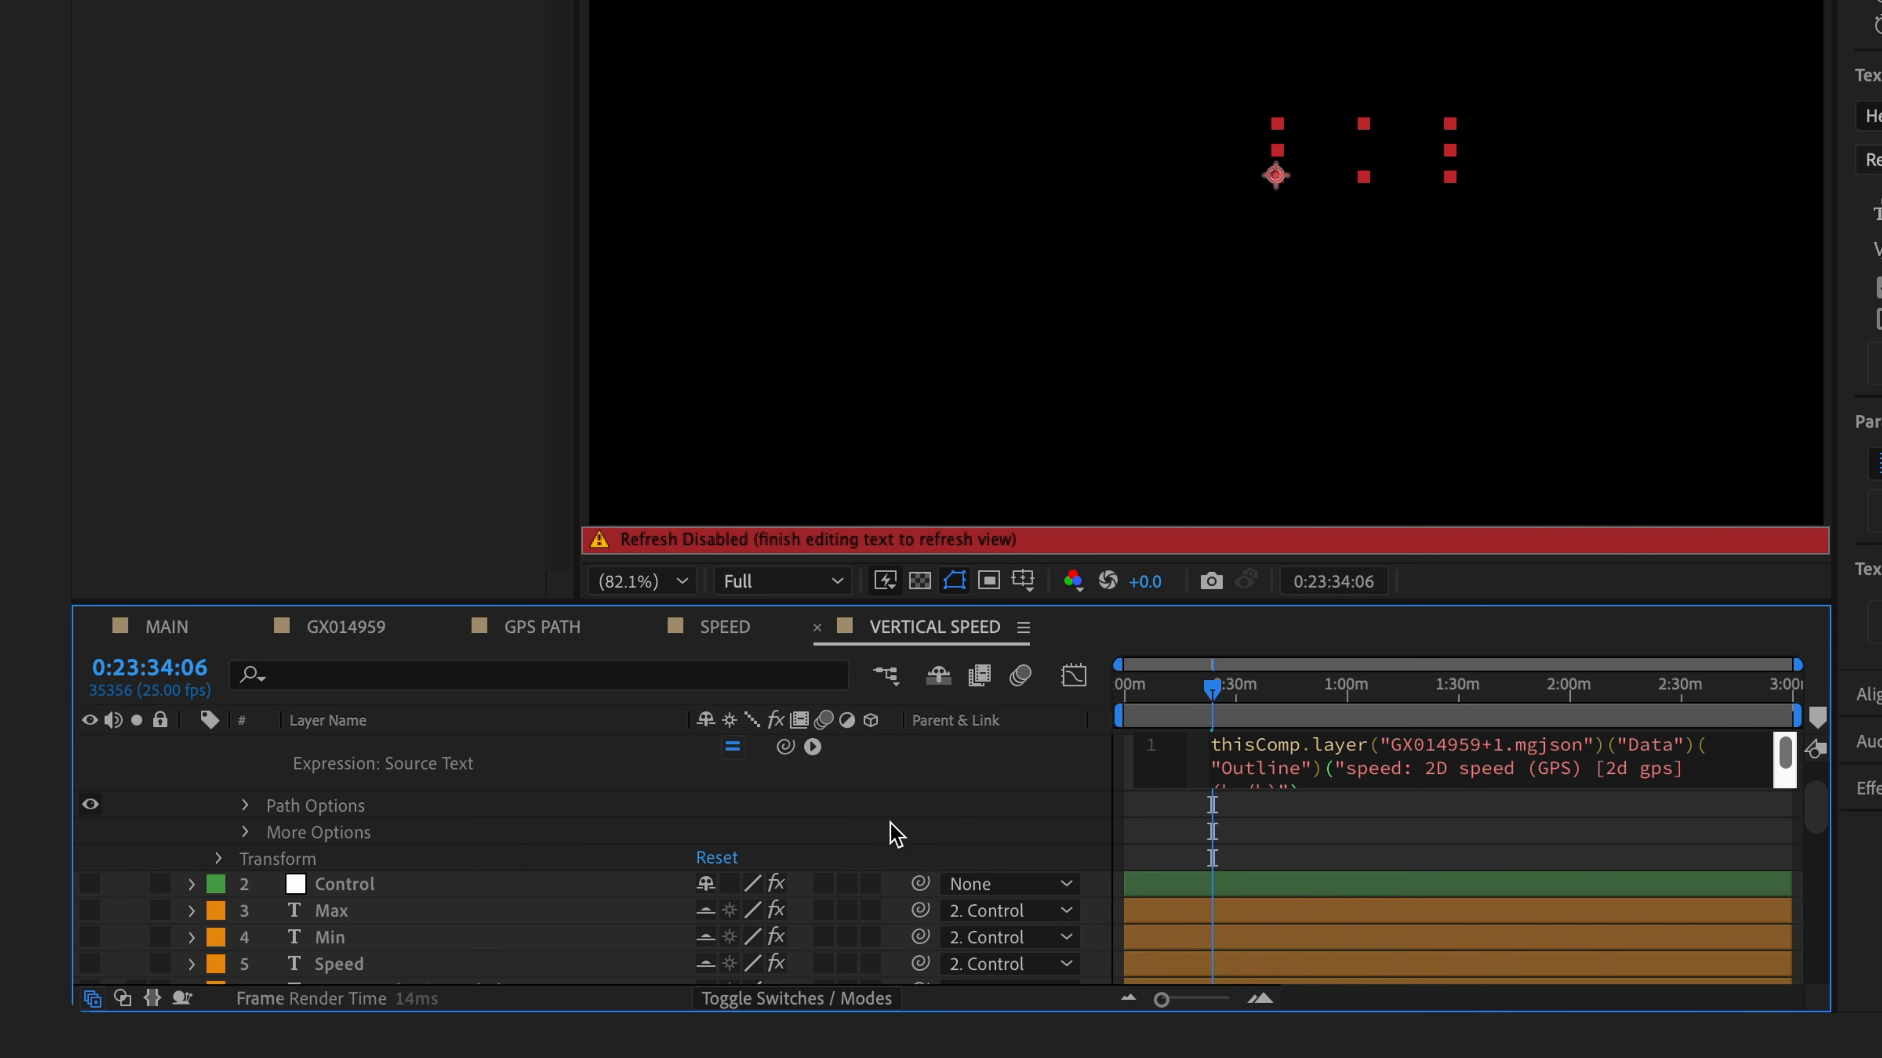
# - Apply the Source Text expression and jump earlier in time to check the speed readout
pyautogui.click(1009, 777)
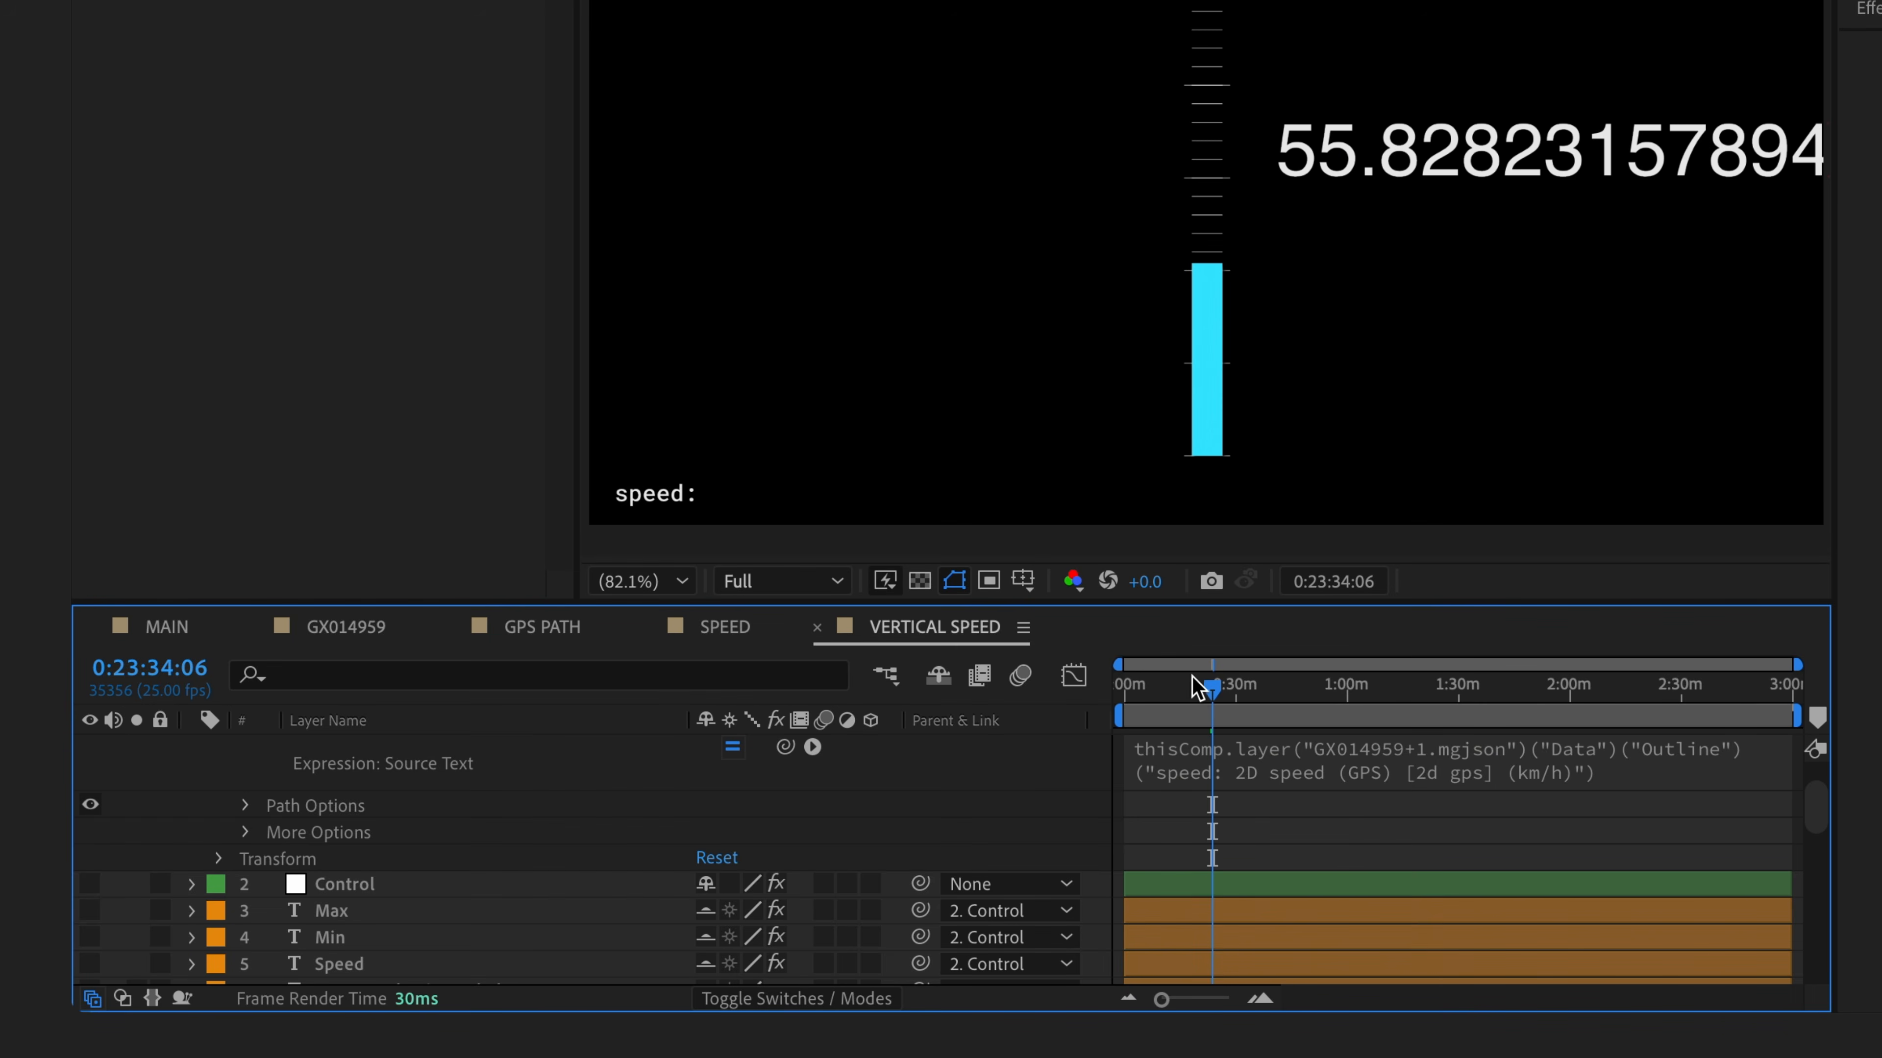
pyautogui.click(1209, 685)
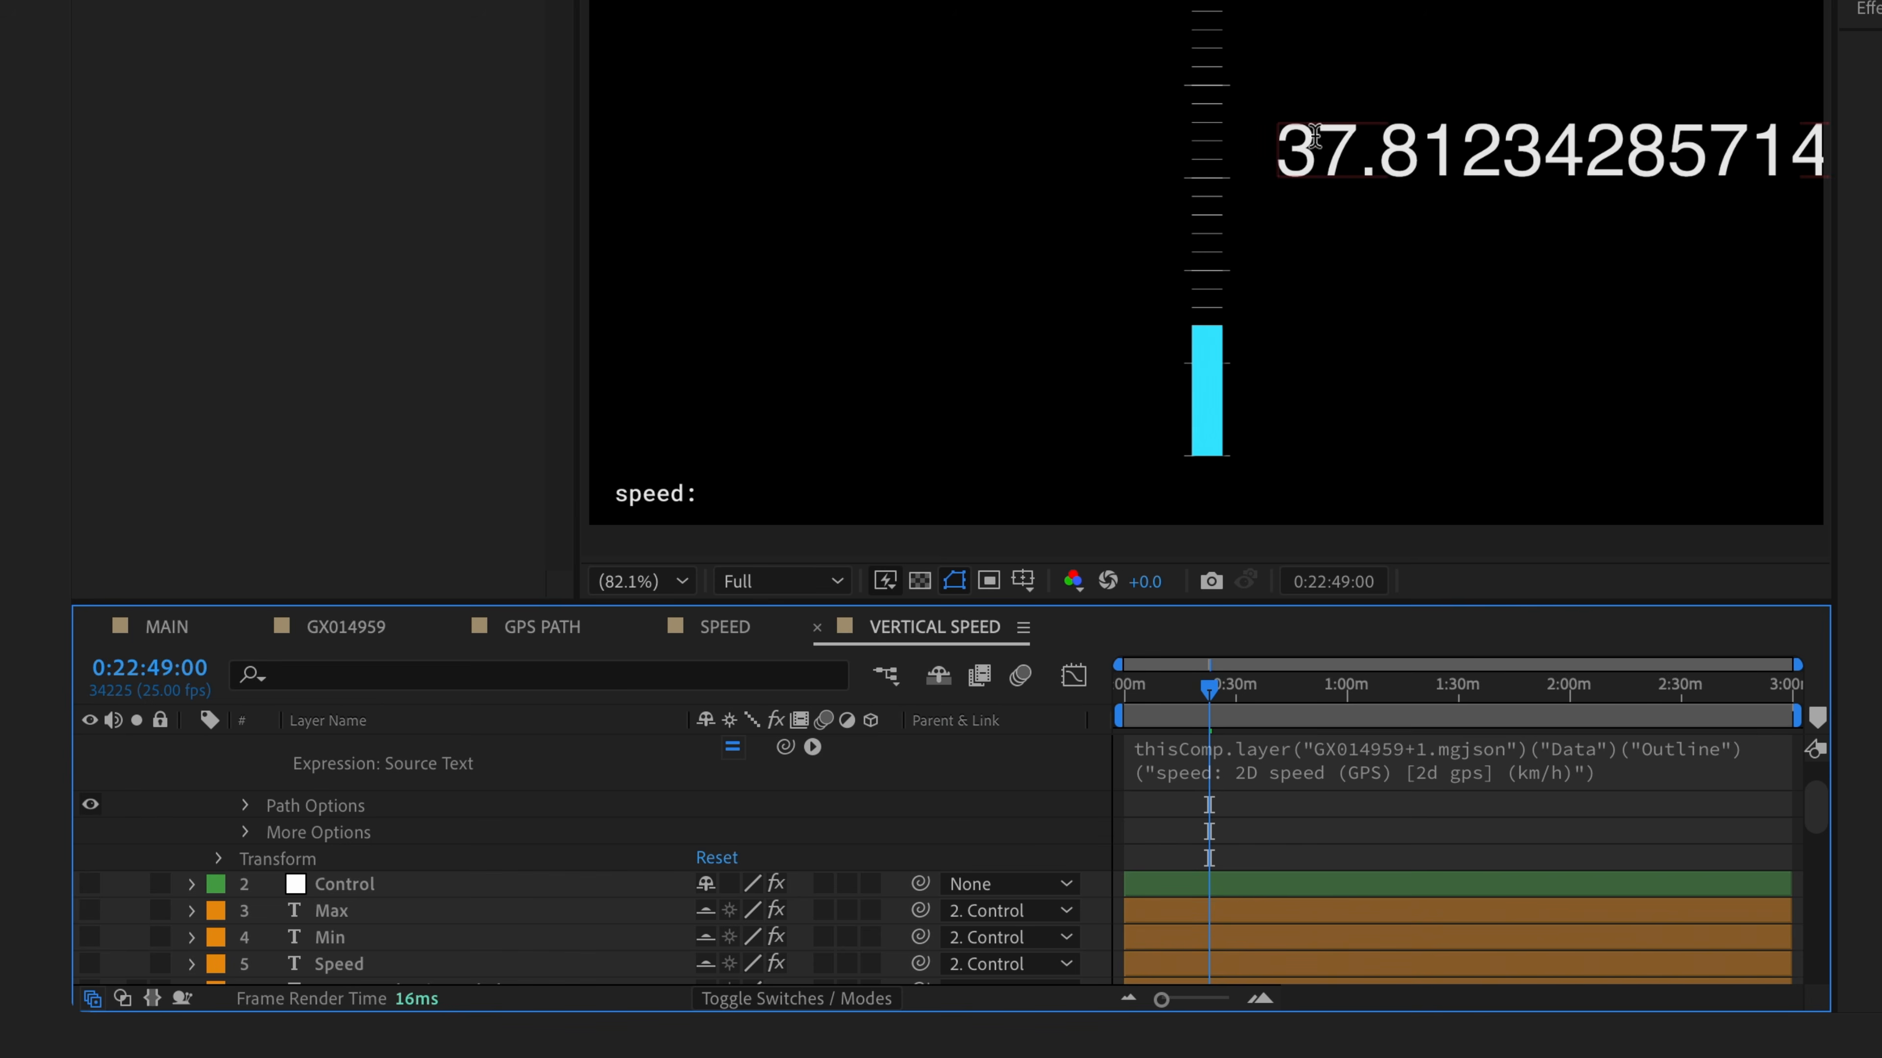
pyautogui.scroll(-10, 882, 771)
pyautogui.scroll(-3, 881, 776)
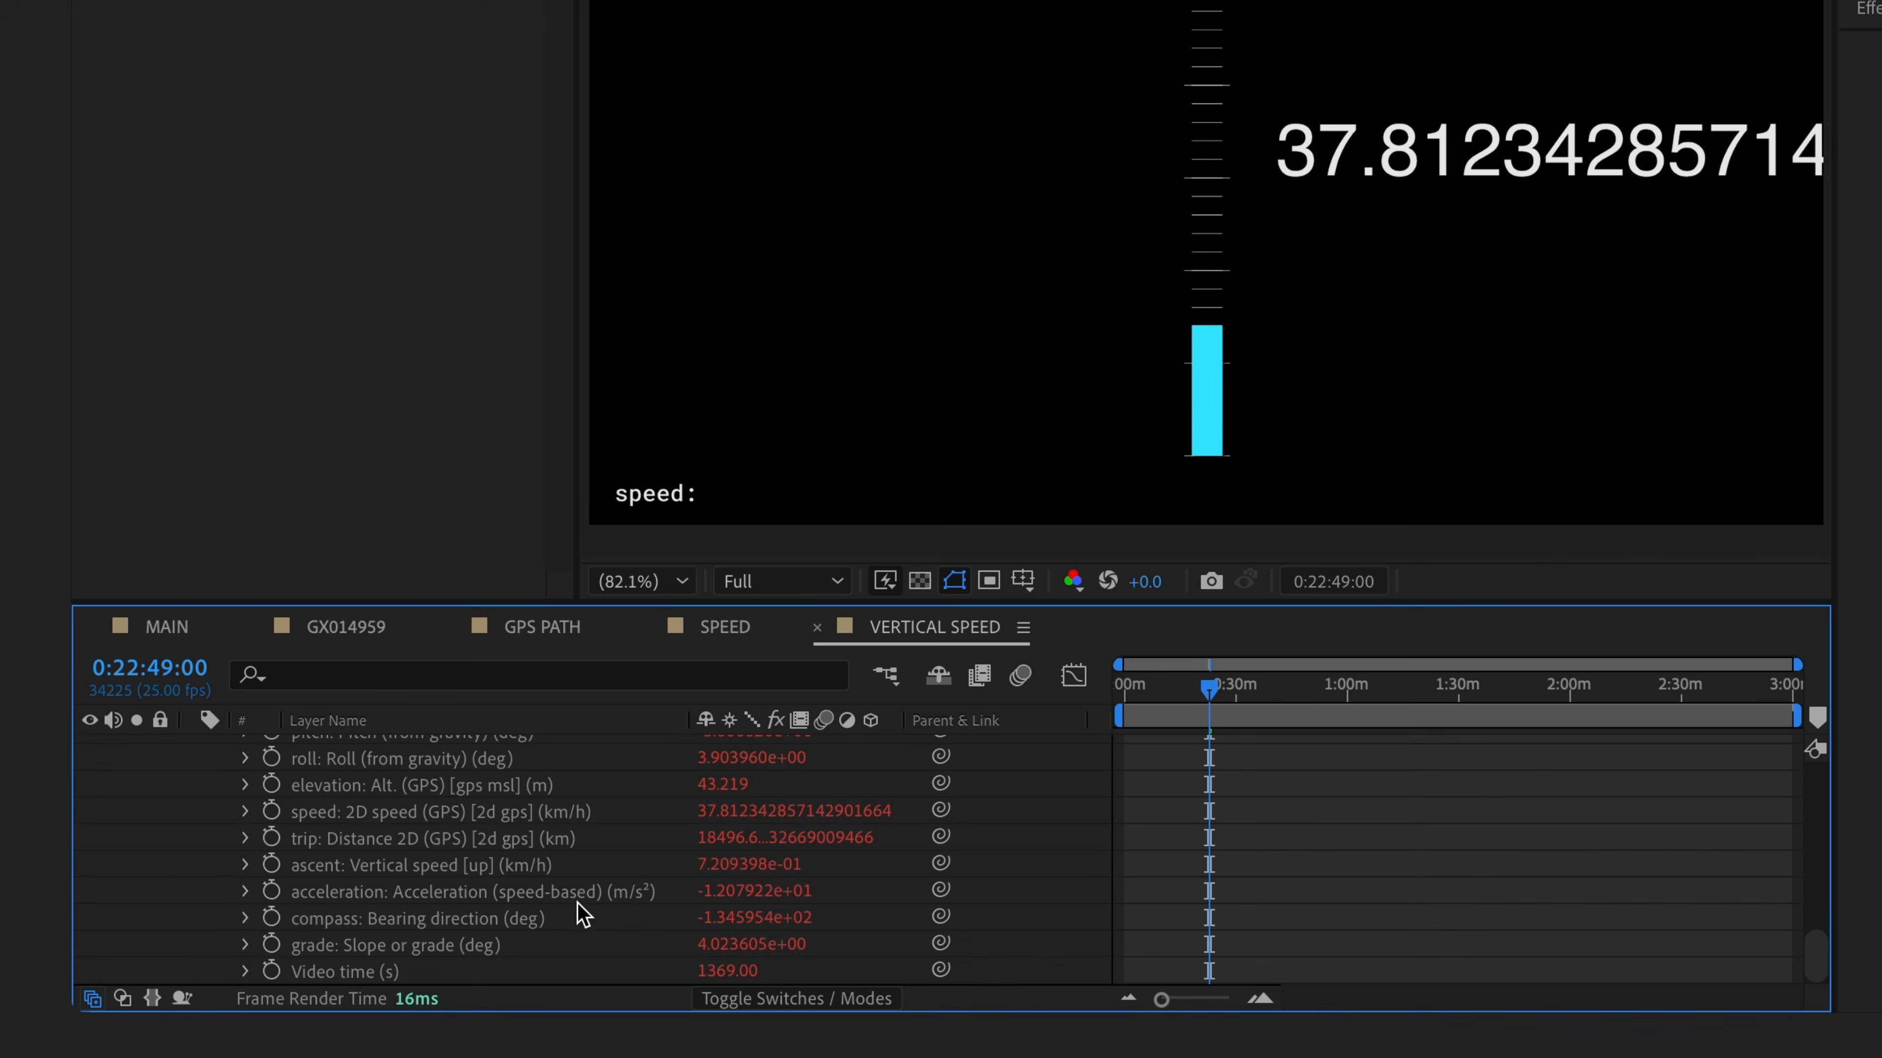
pyautogui.scroll(15, 819, 843)
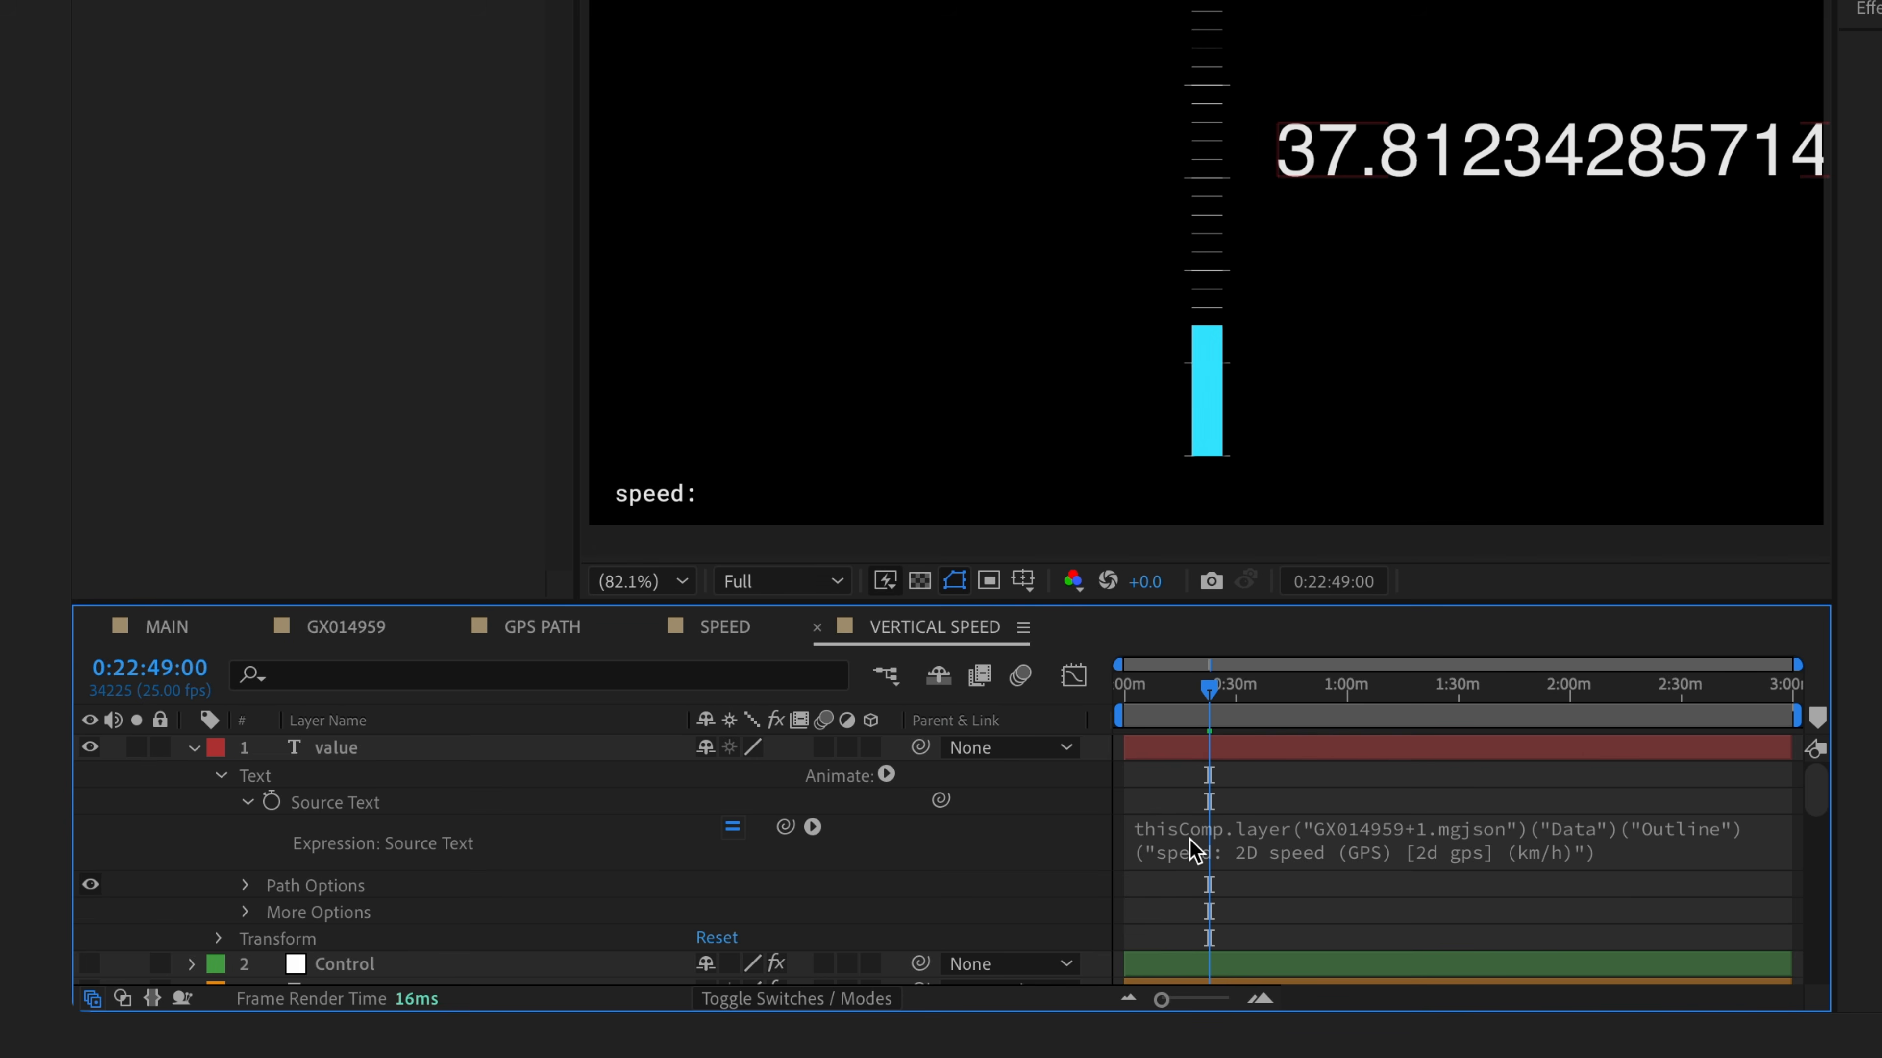
# - Store the speed in val and add a val.toFixed() line to the expression
pyautogui.click(1213, 844)
pyautogui.click(1222, 845)
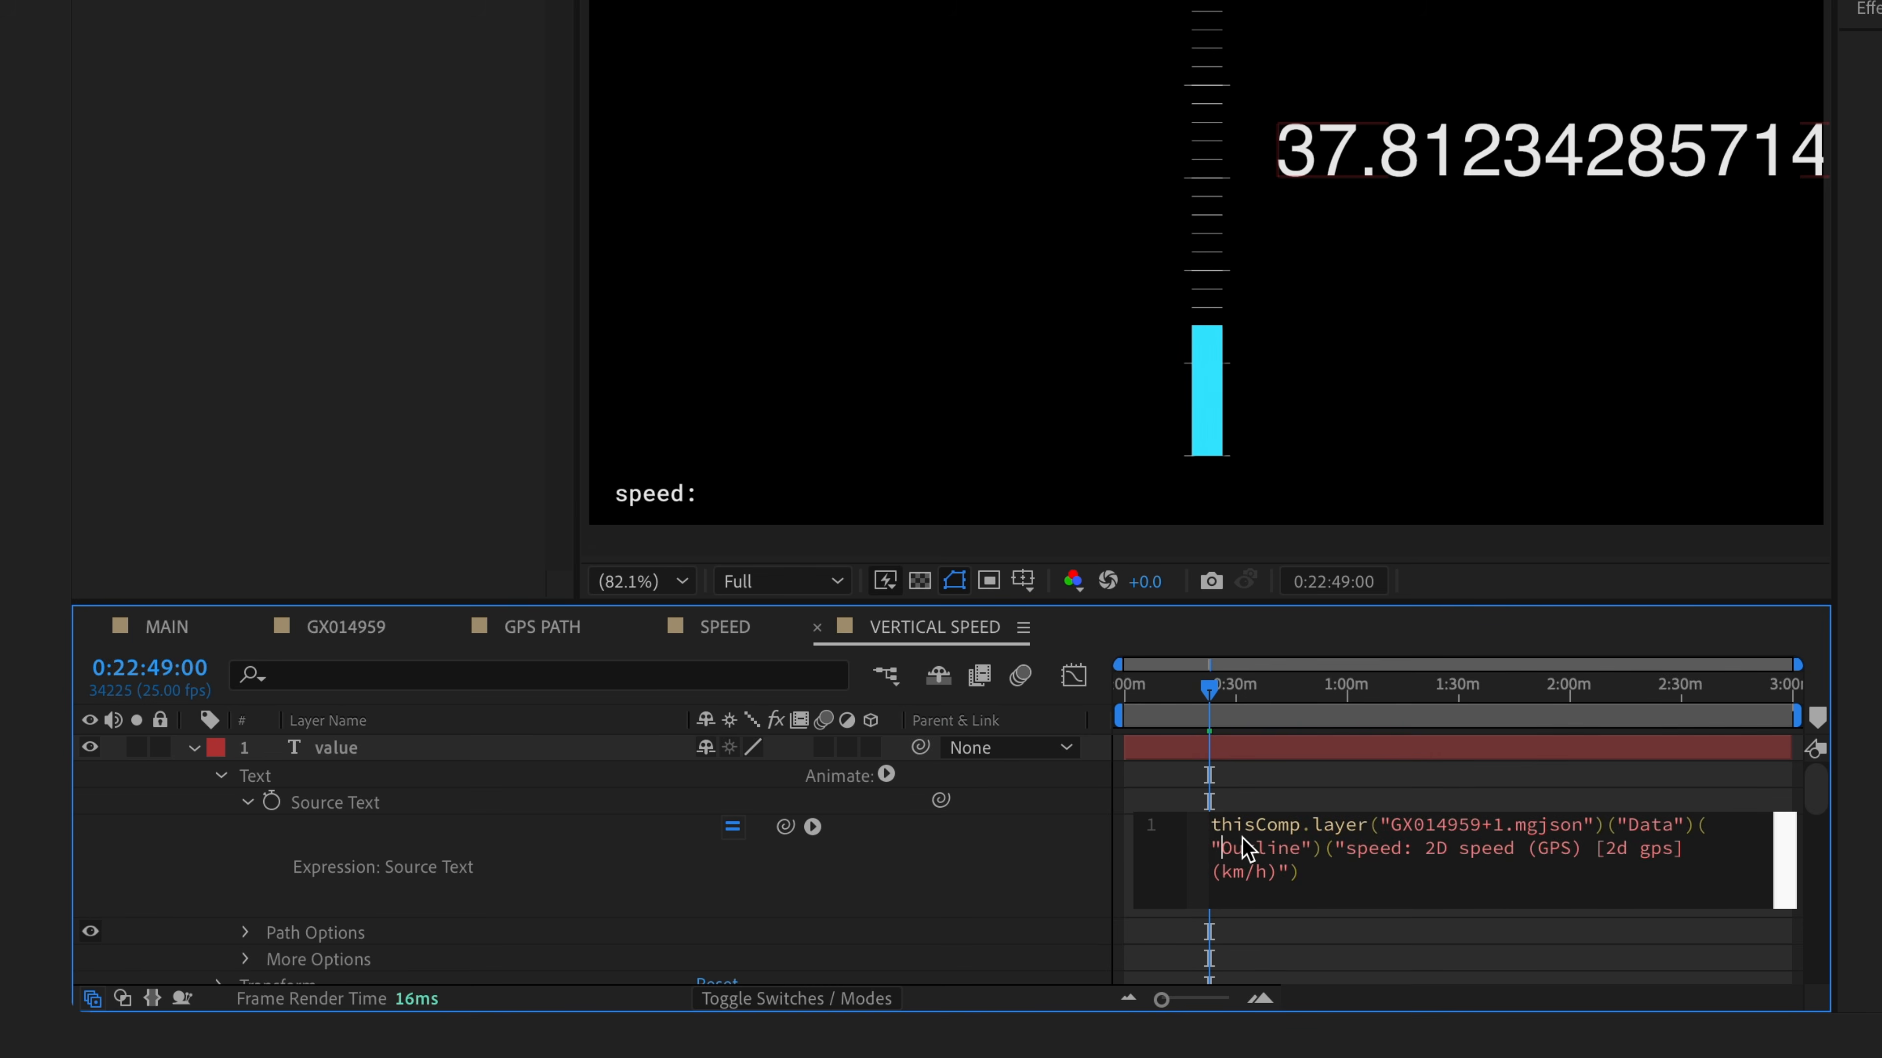
pyautogui.click(1208, 821)
pyautogui.write('val =')
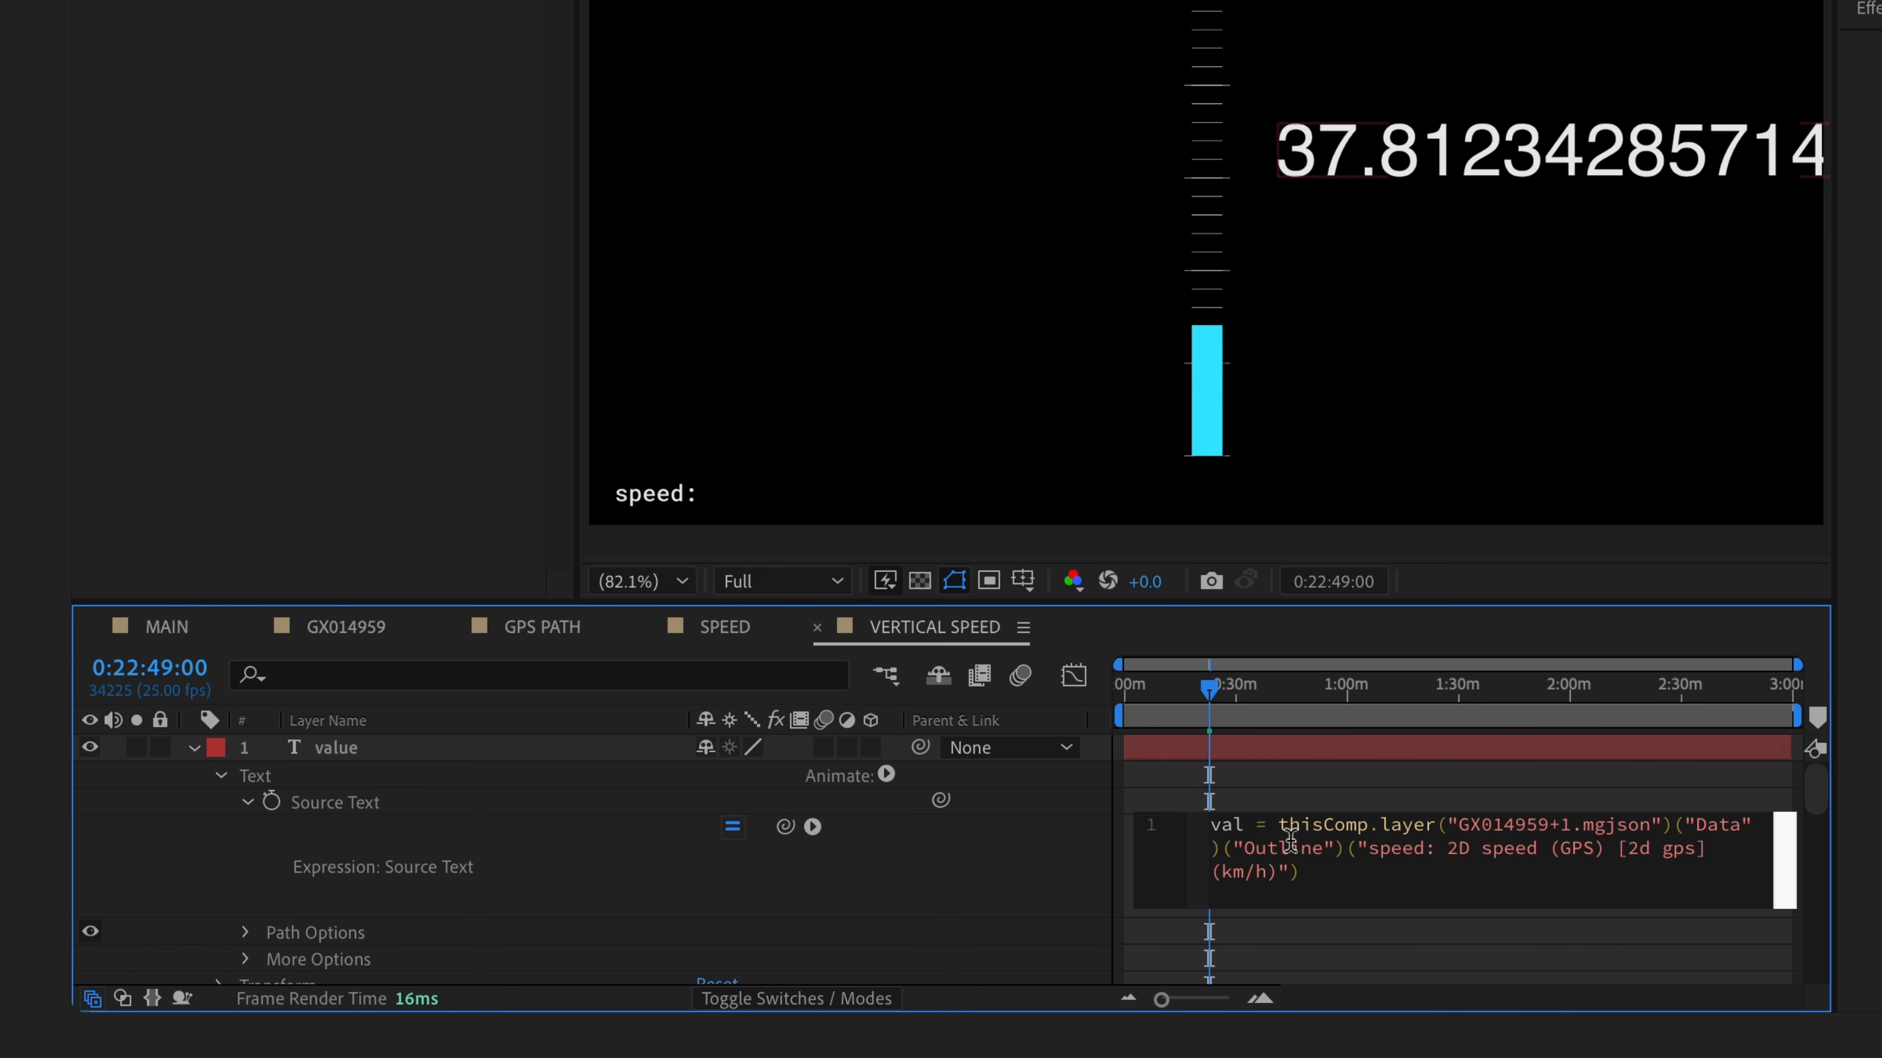
pyautogui.write(' +')
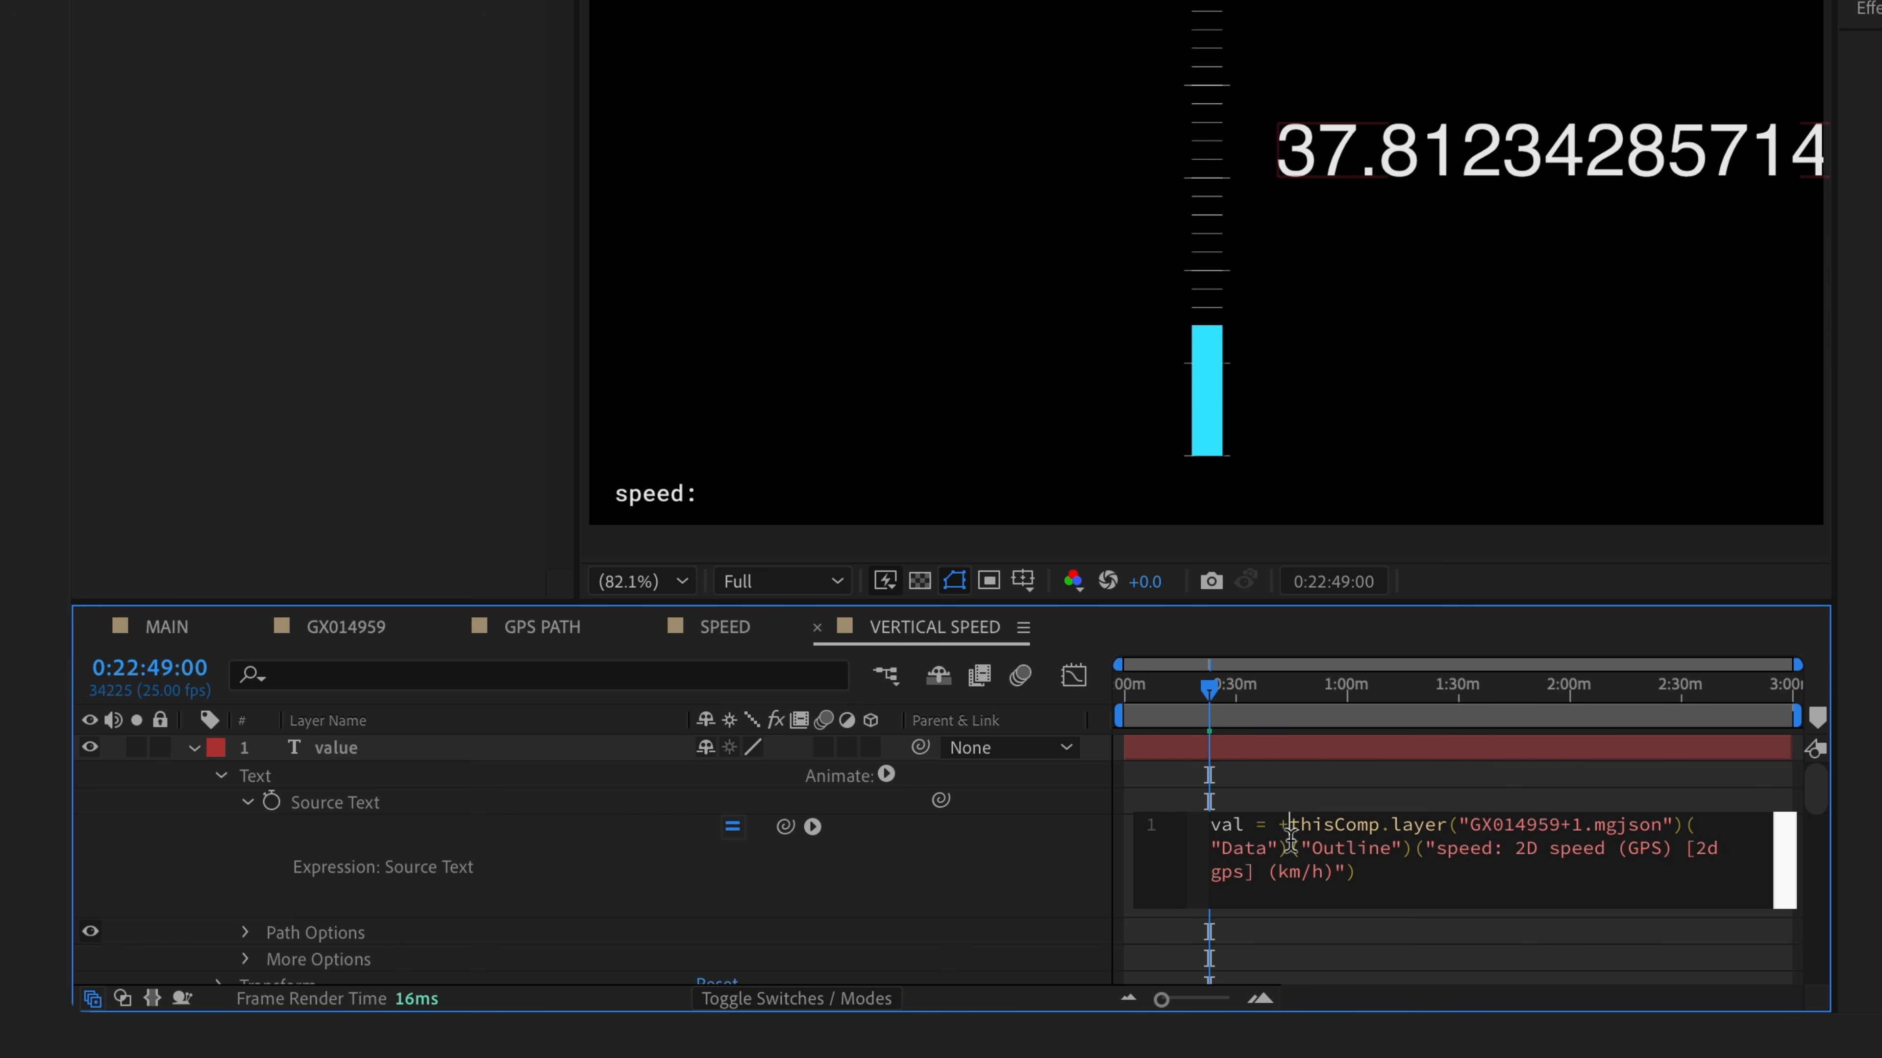
pyautogui.click(1403, 885)
pyautogui.press('Return')
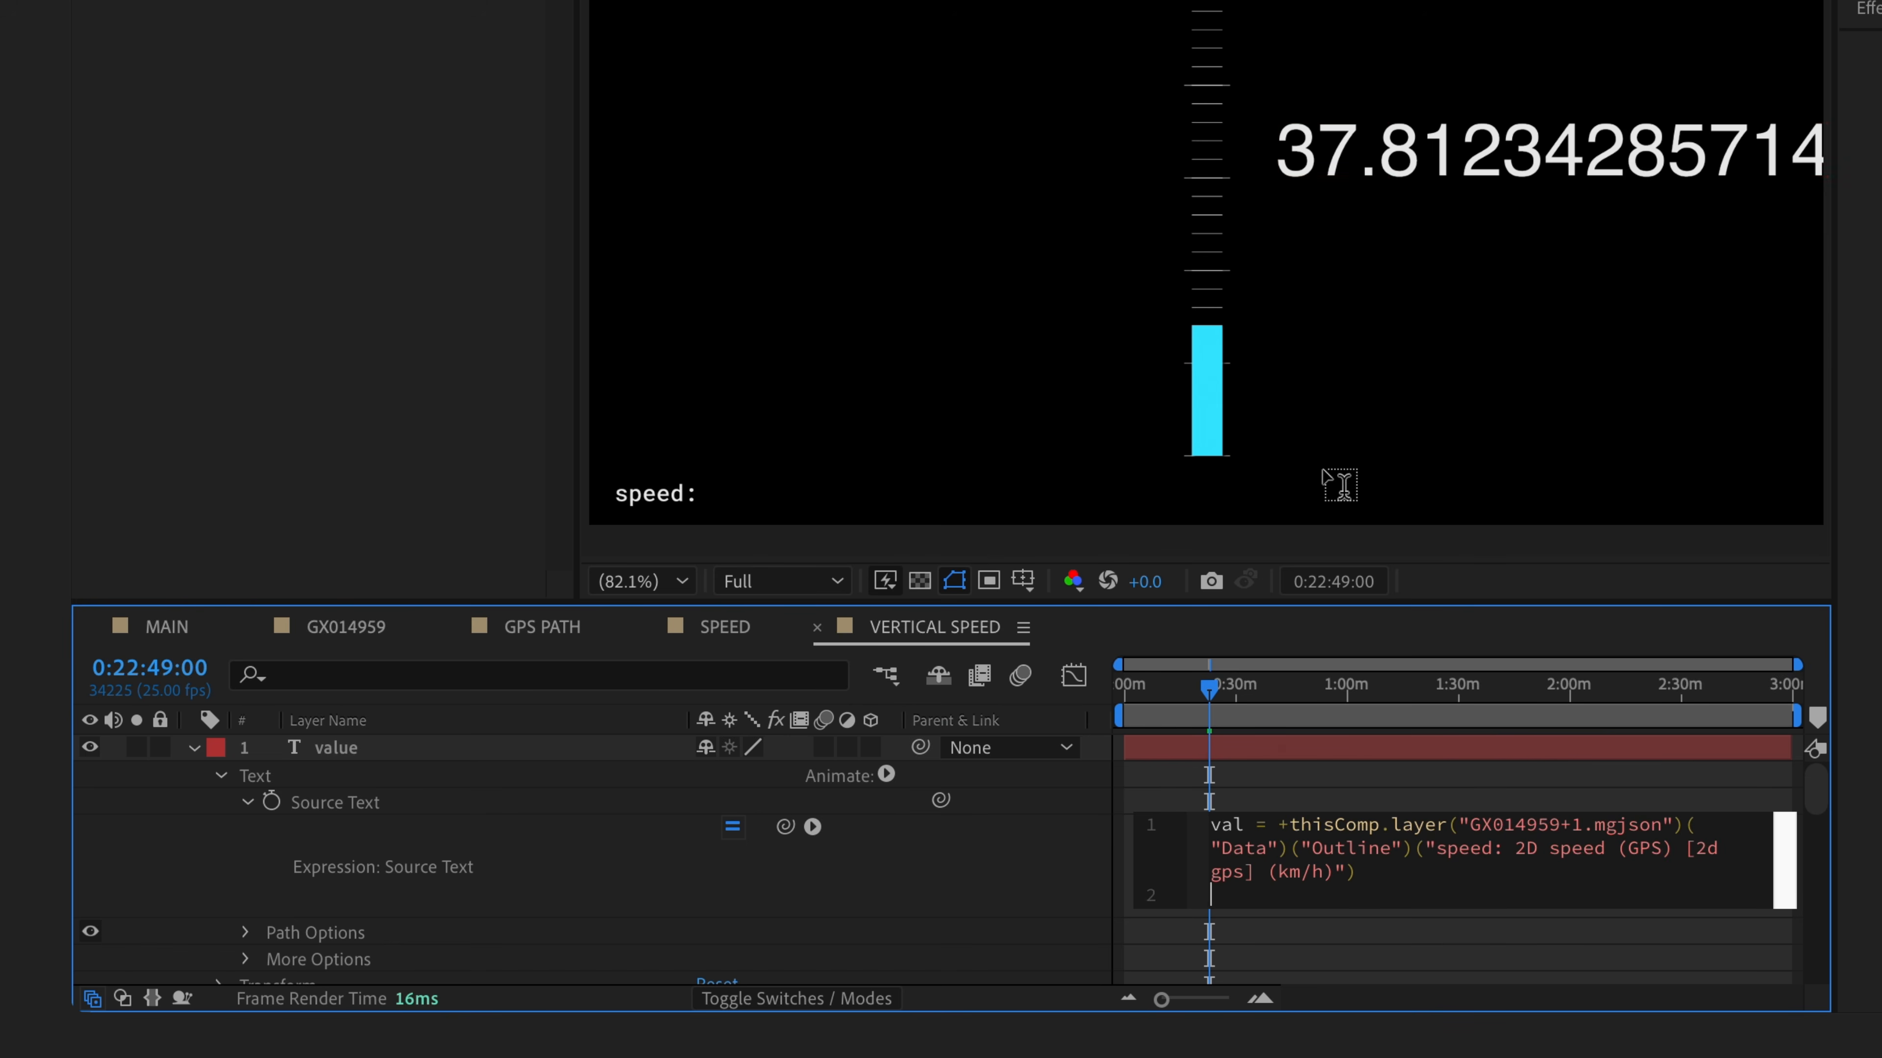
pyautogui.write('val')
pyautogui.write('toFixed(')
pyautogui.click(1041, 863)
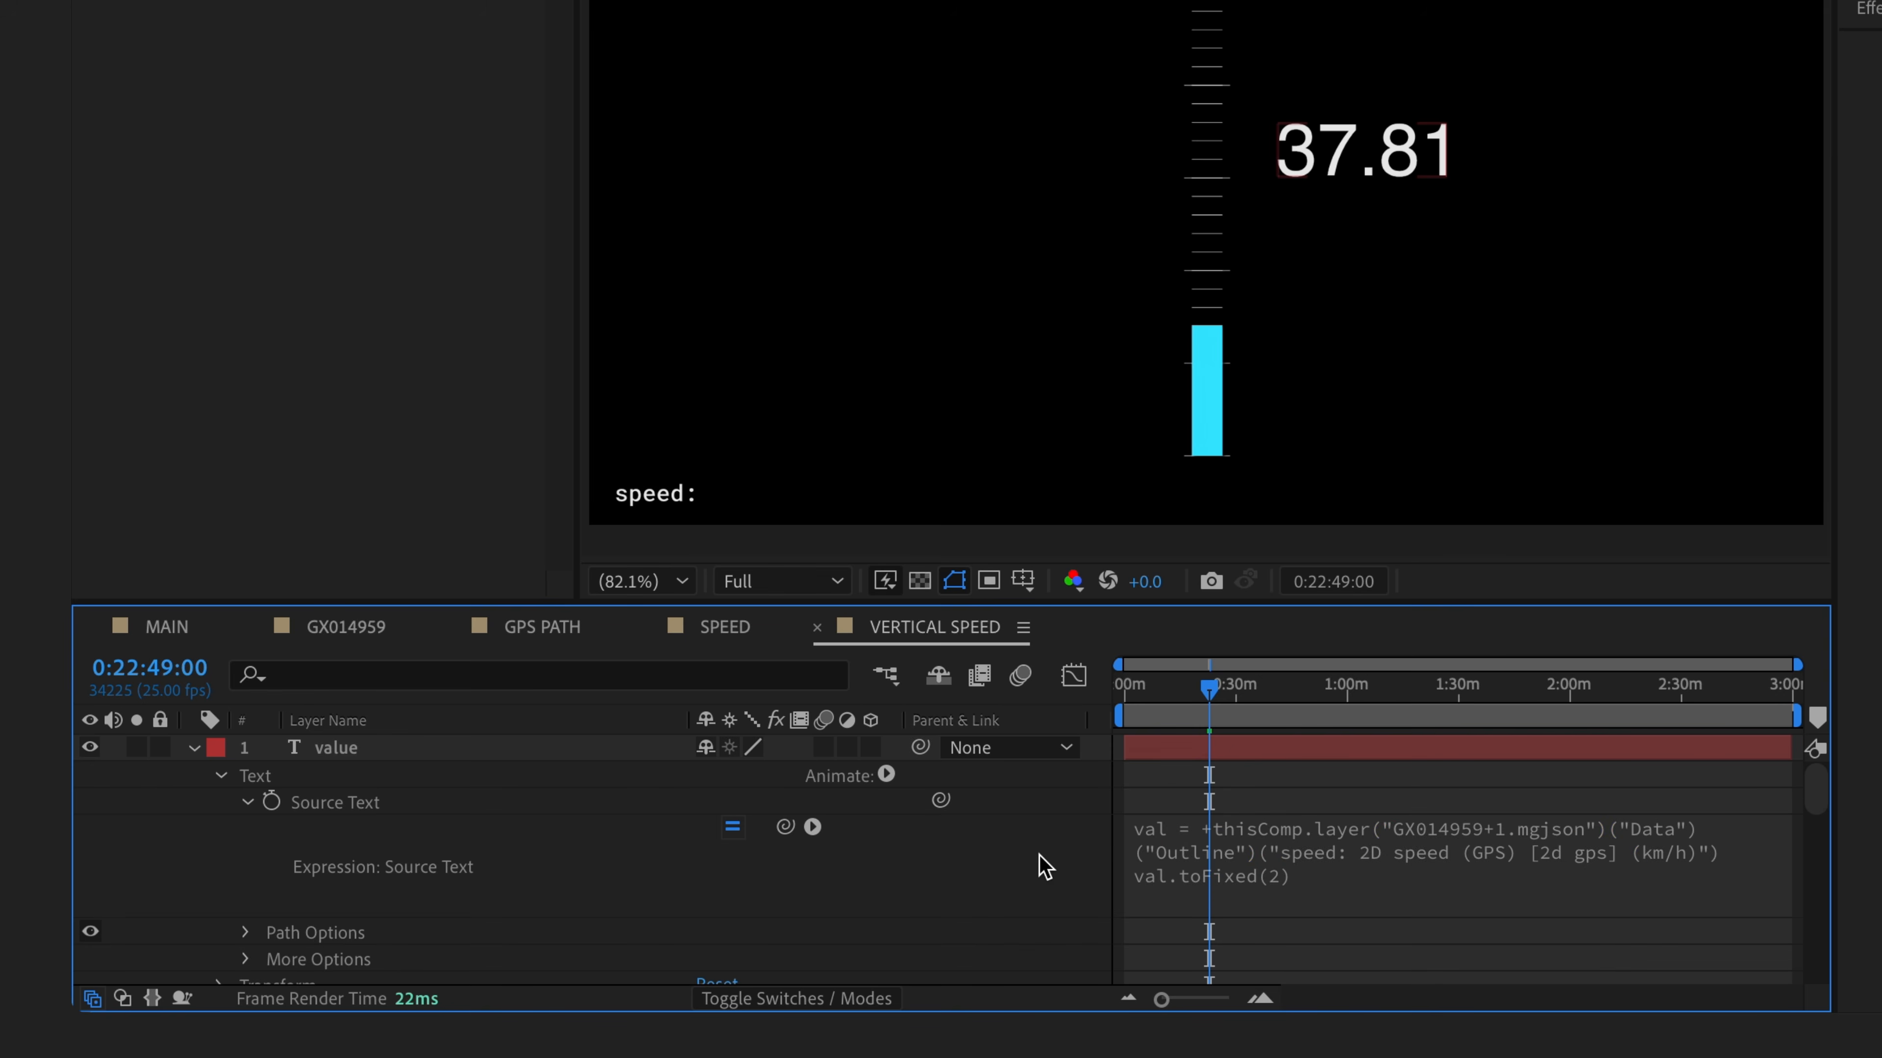
# - Round to one decimal with val.toFixed(1) and append ' km/h', showing 37.8 km/h
pyautogui.click(1382, 893)
pyautogui.click(1387, 886)
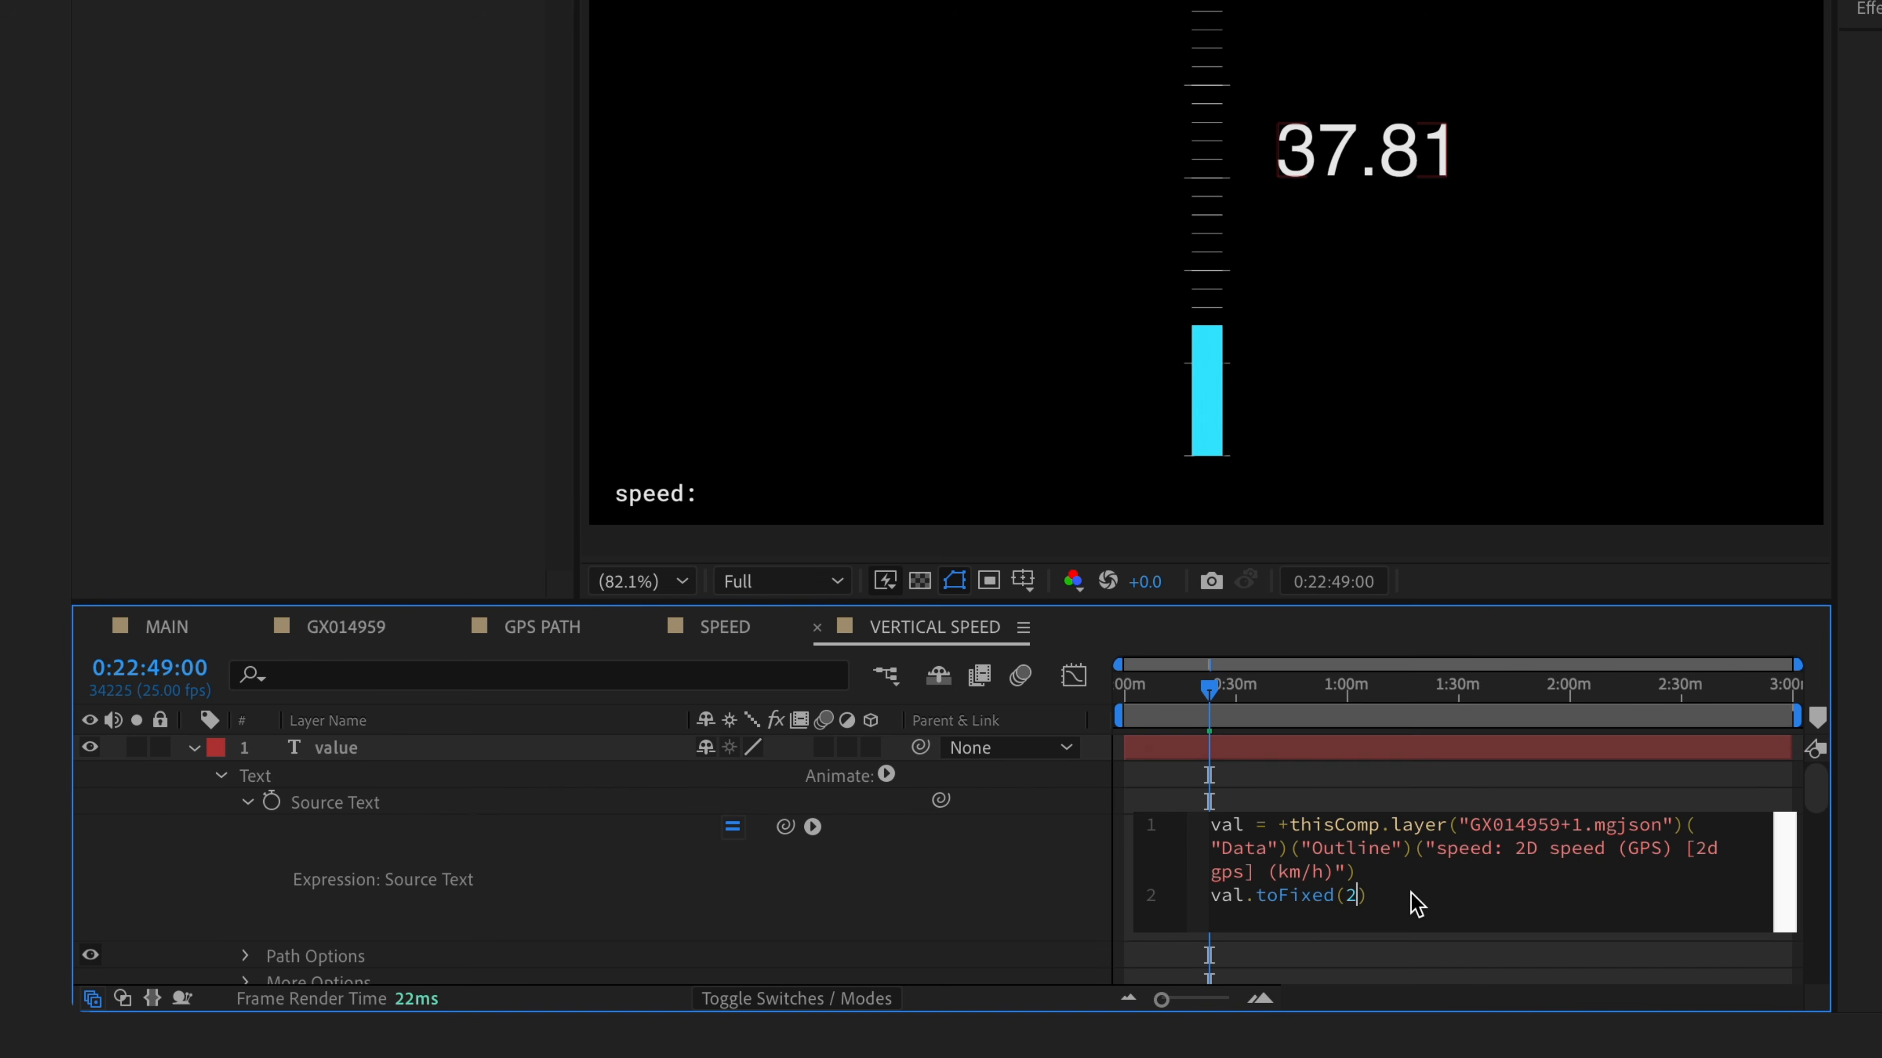
pyautogui.press('Left')
pyautogui.press('BackSpace')
pyautogui.write('1')
pyautogui.click(1001, 902)
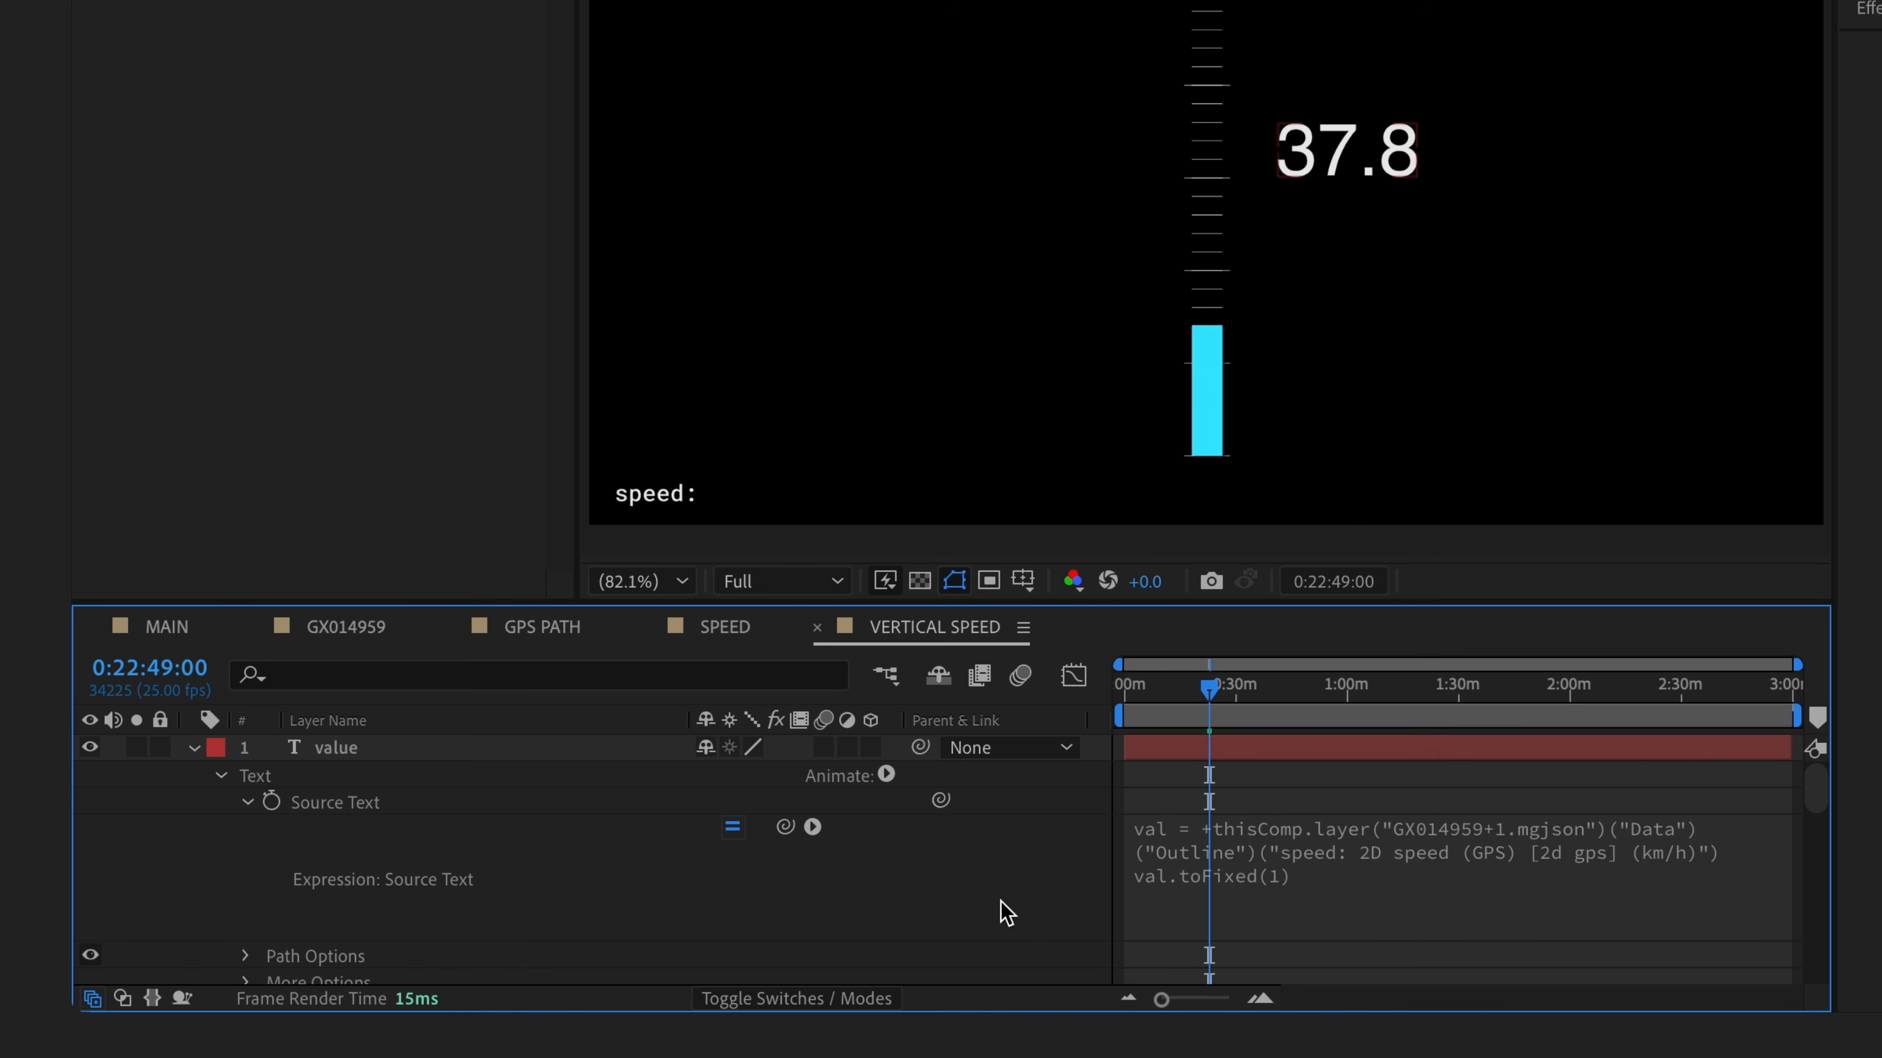
pyautogui.click(1350, 894)
pyautogui.click(1444, 898)
pyautogui.write("+ ' km/h")
pyautogui.click(990, 895)
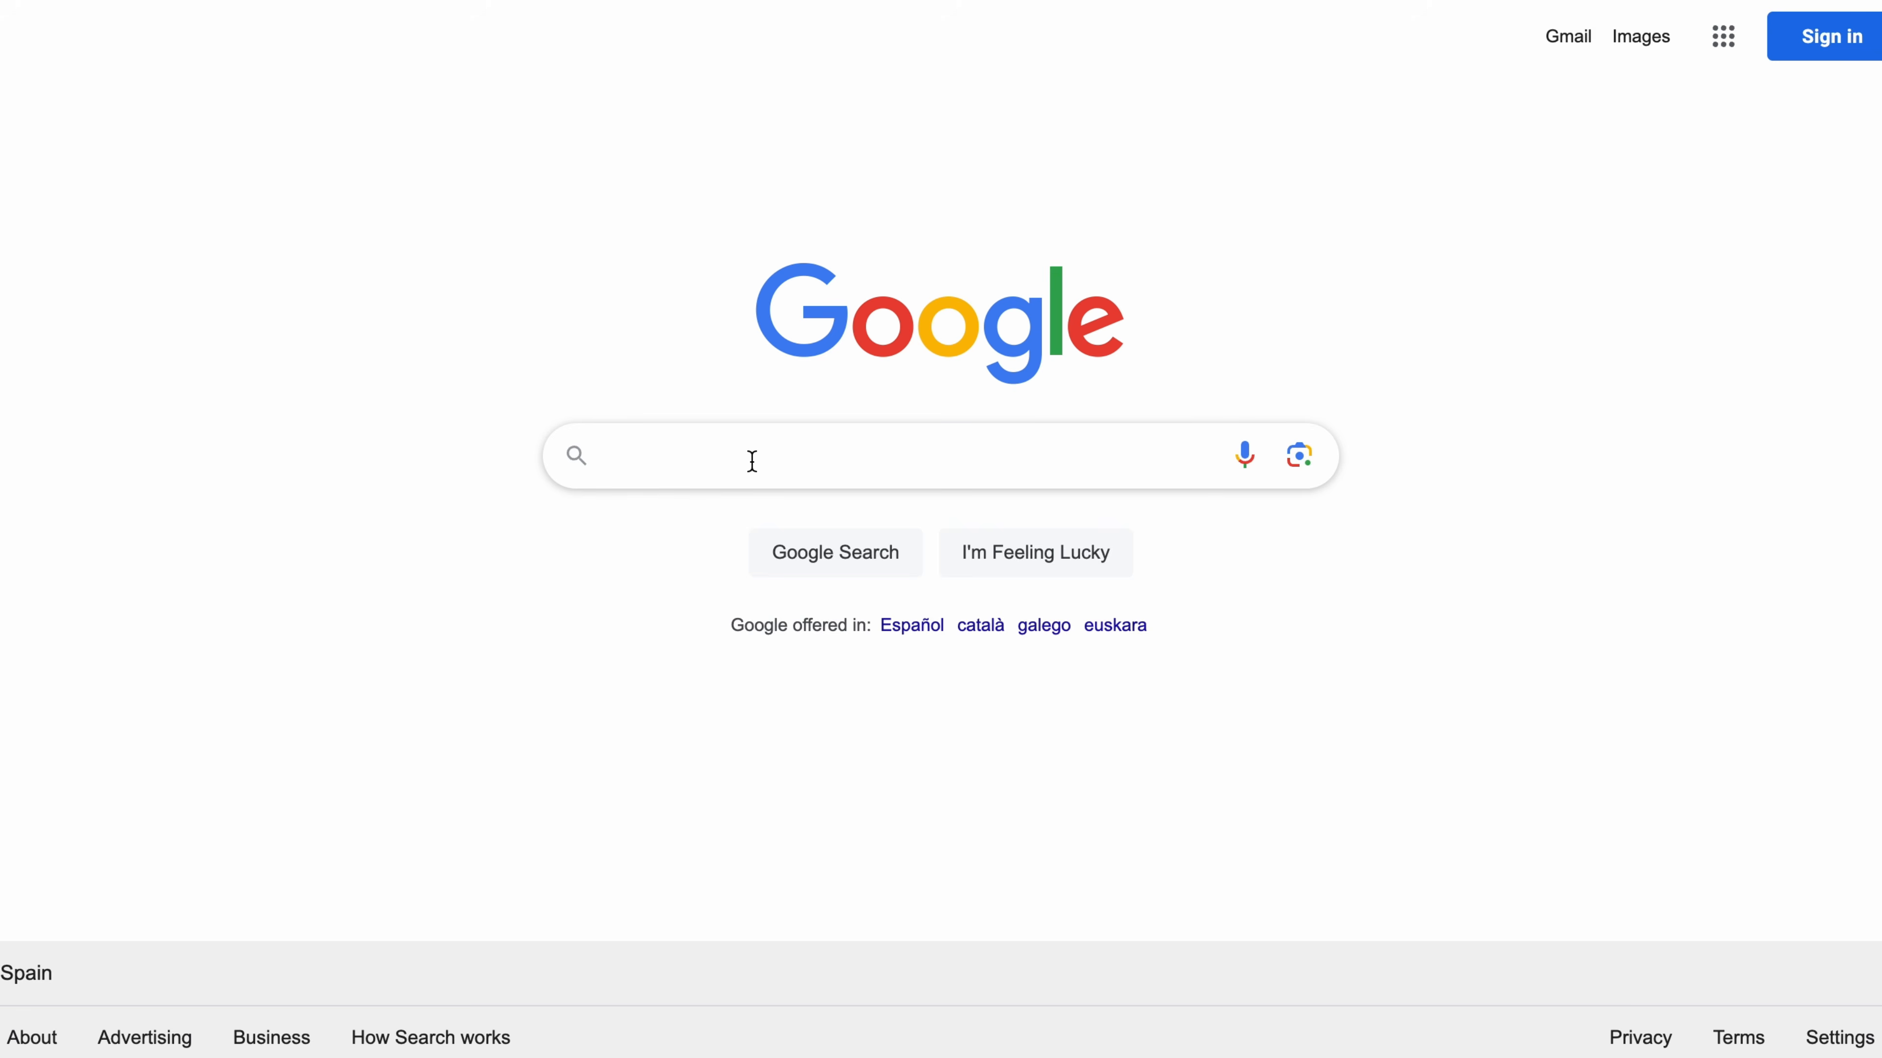
# - Search Google for 'km/h to mph' and copy the 0.621371 conversion factor
pyautogui.write('km/h to mph')
pyautogui.press('Return')
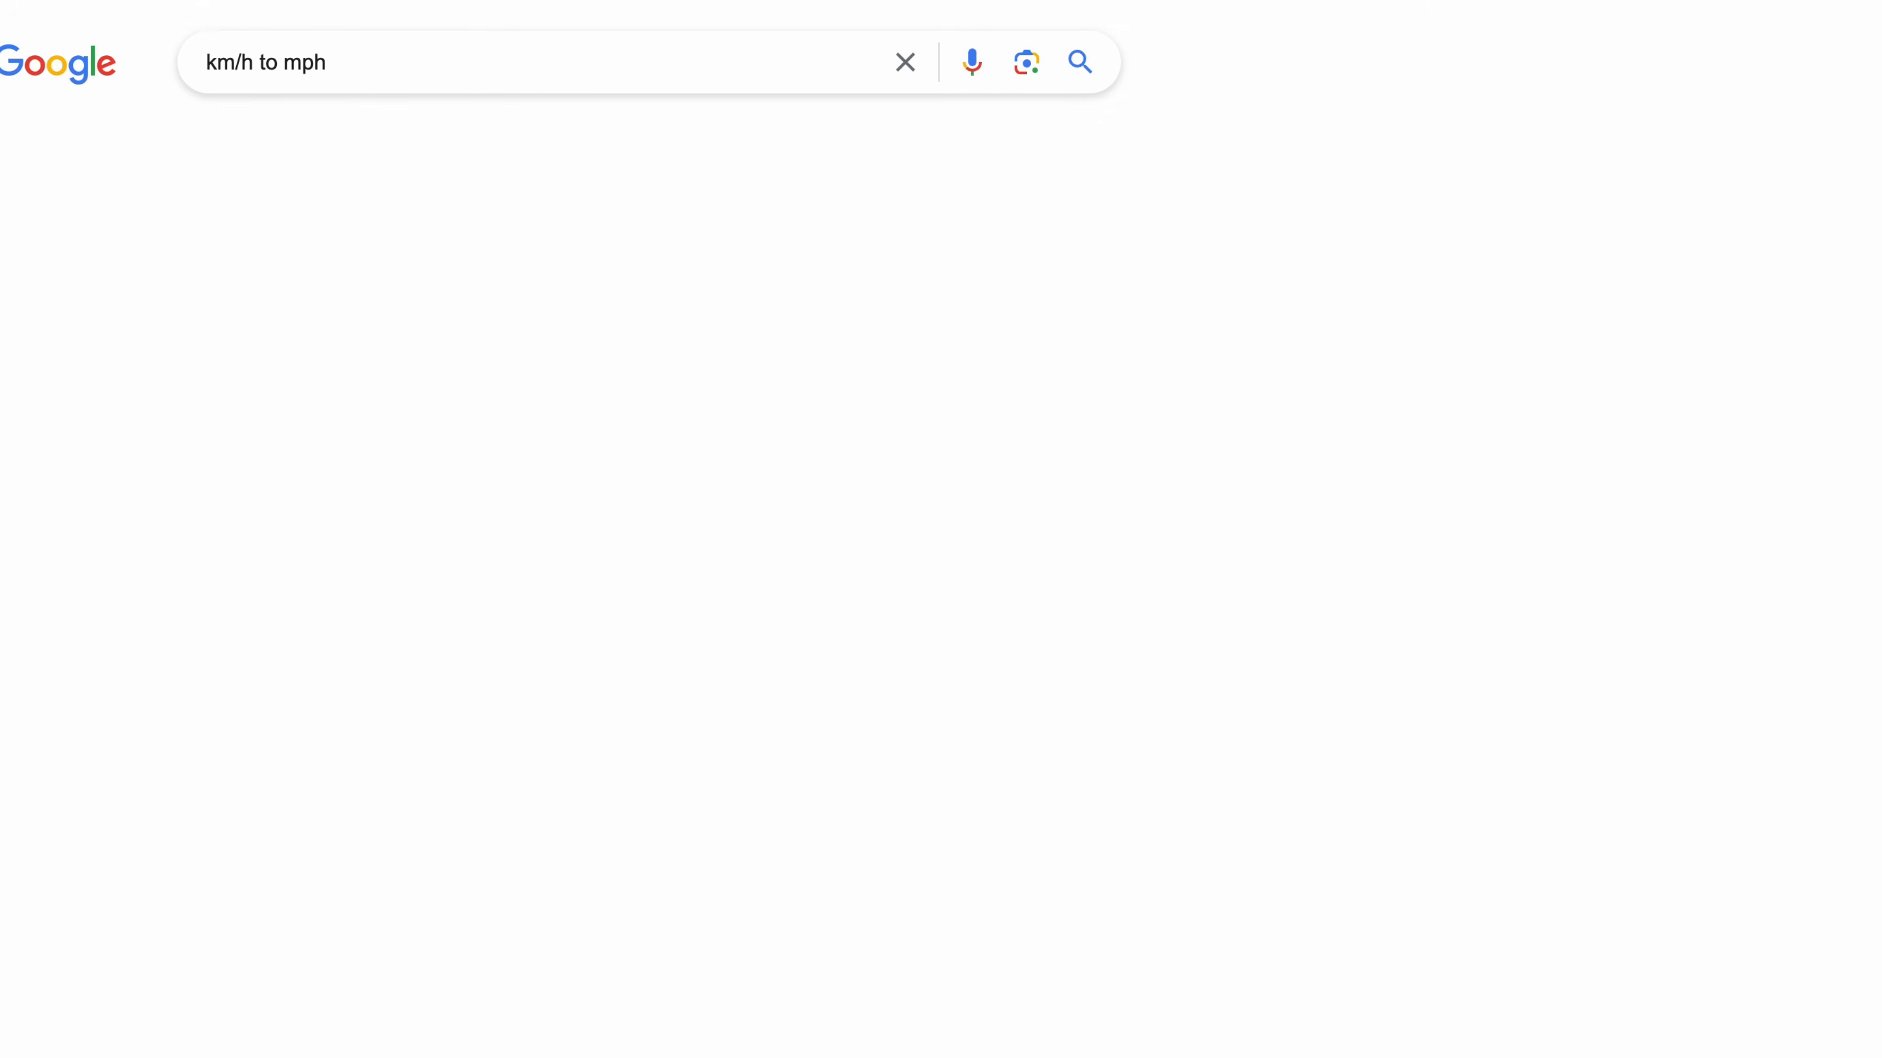
pyautogui.moveTo(769, 391); pyautogui.dragTo(611, 402)
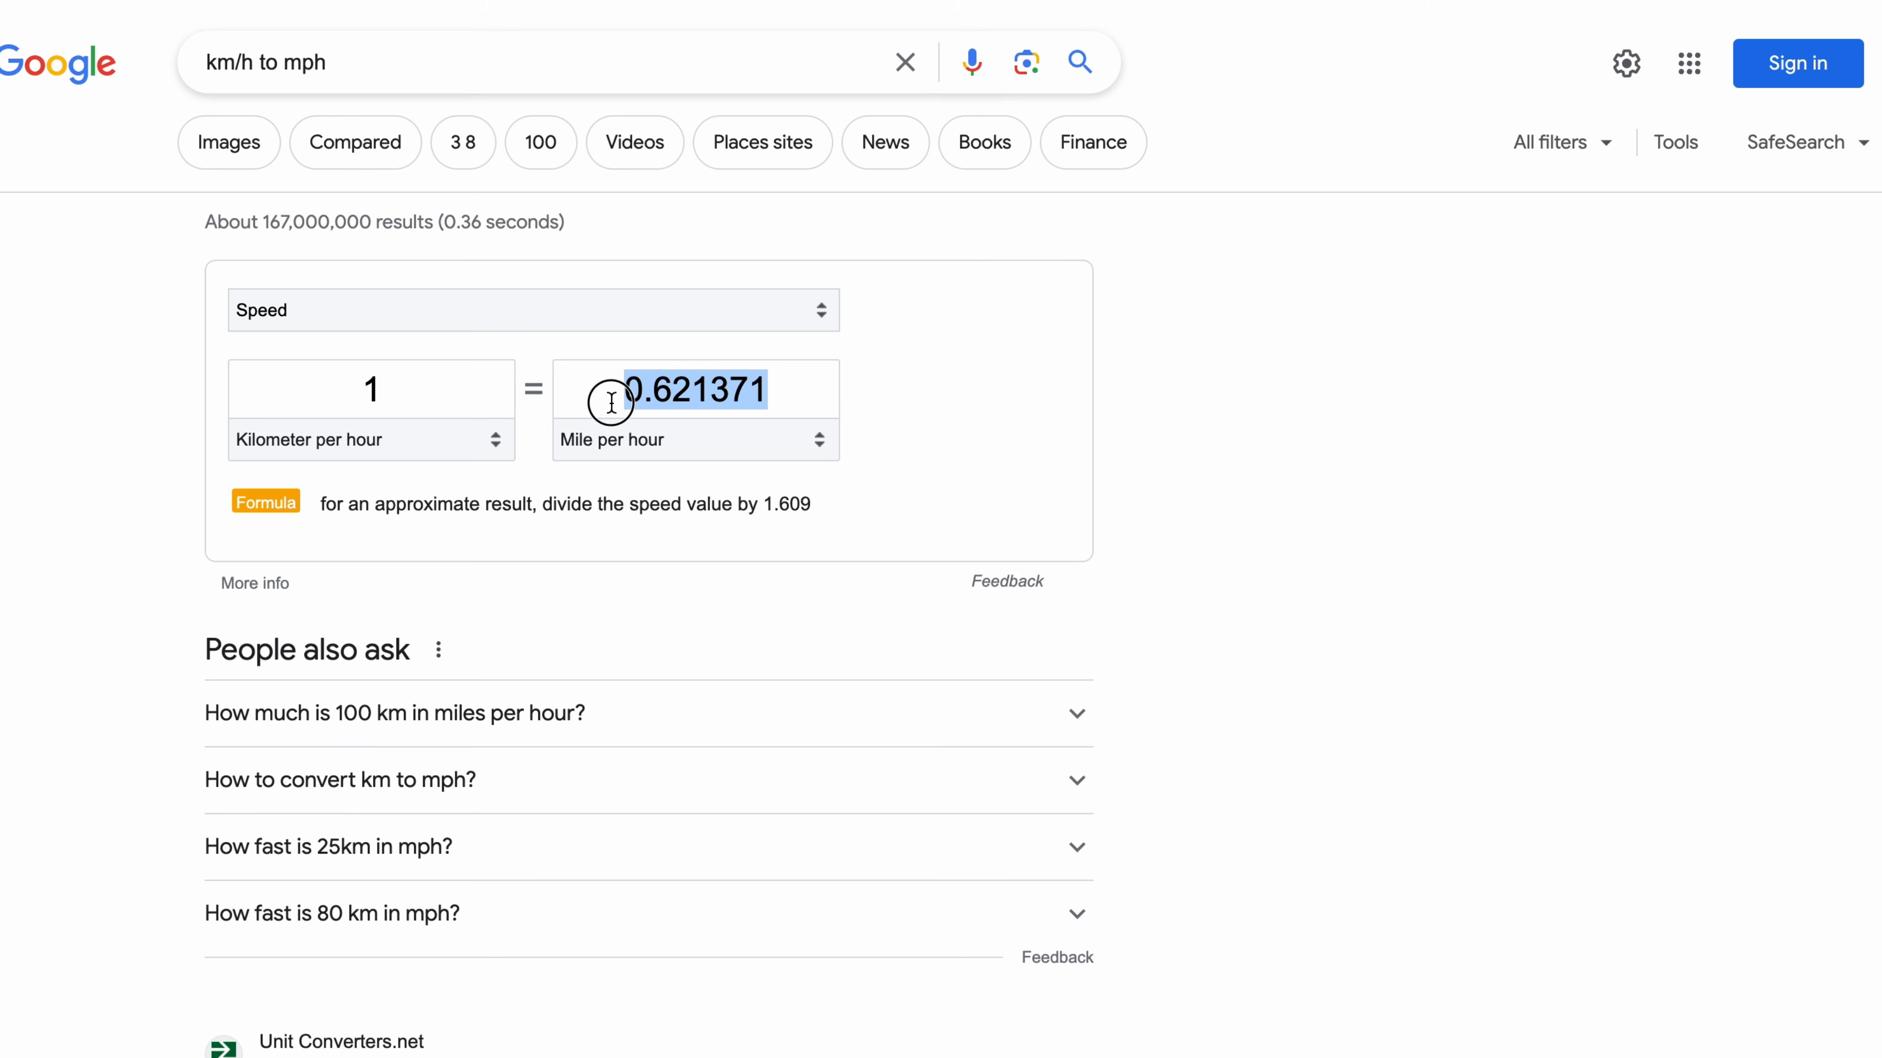
pyautogui.press('super+c')
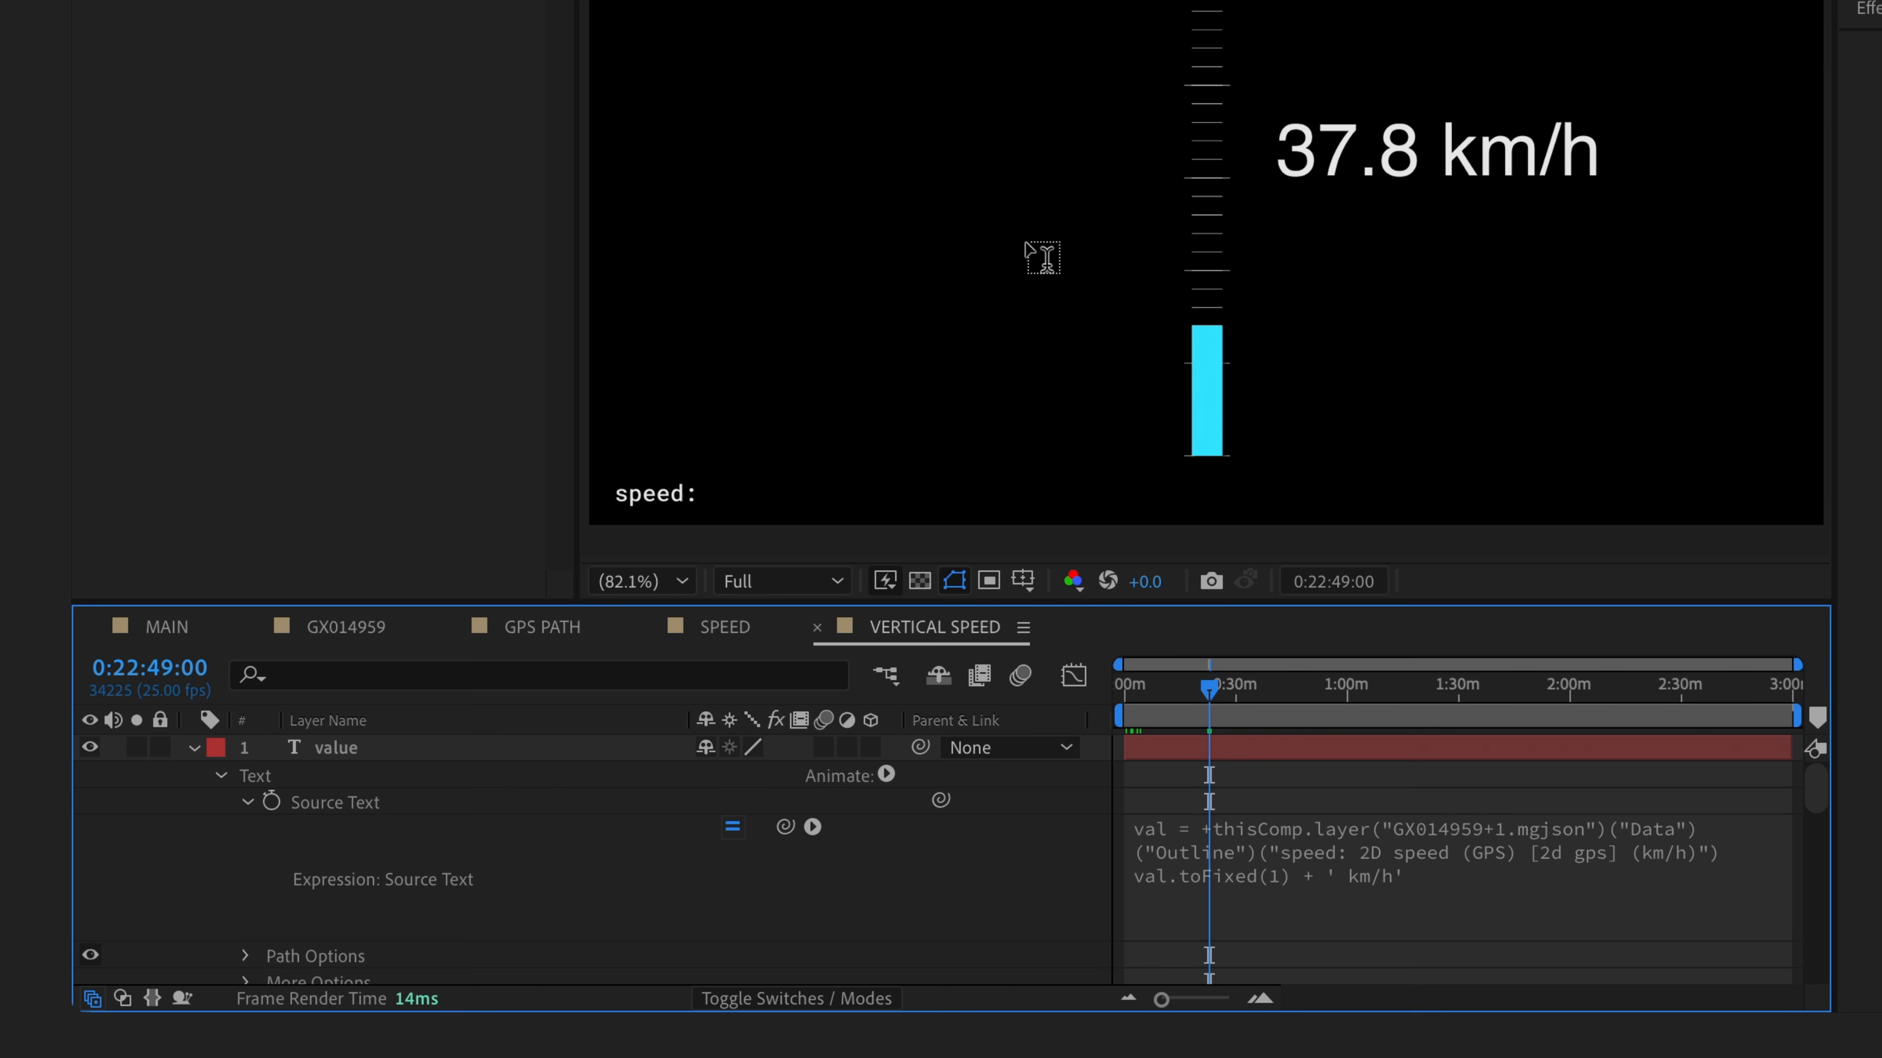
# - Add val = val * 0.621371 to the expression and change the unit to ' mph'
pyautogui.click(1556, 874)
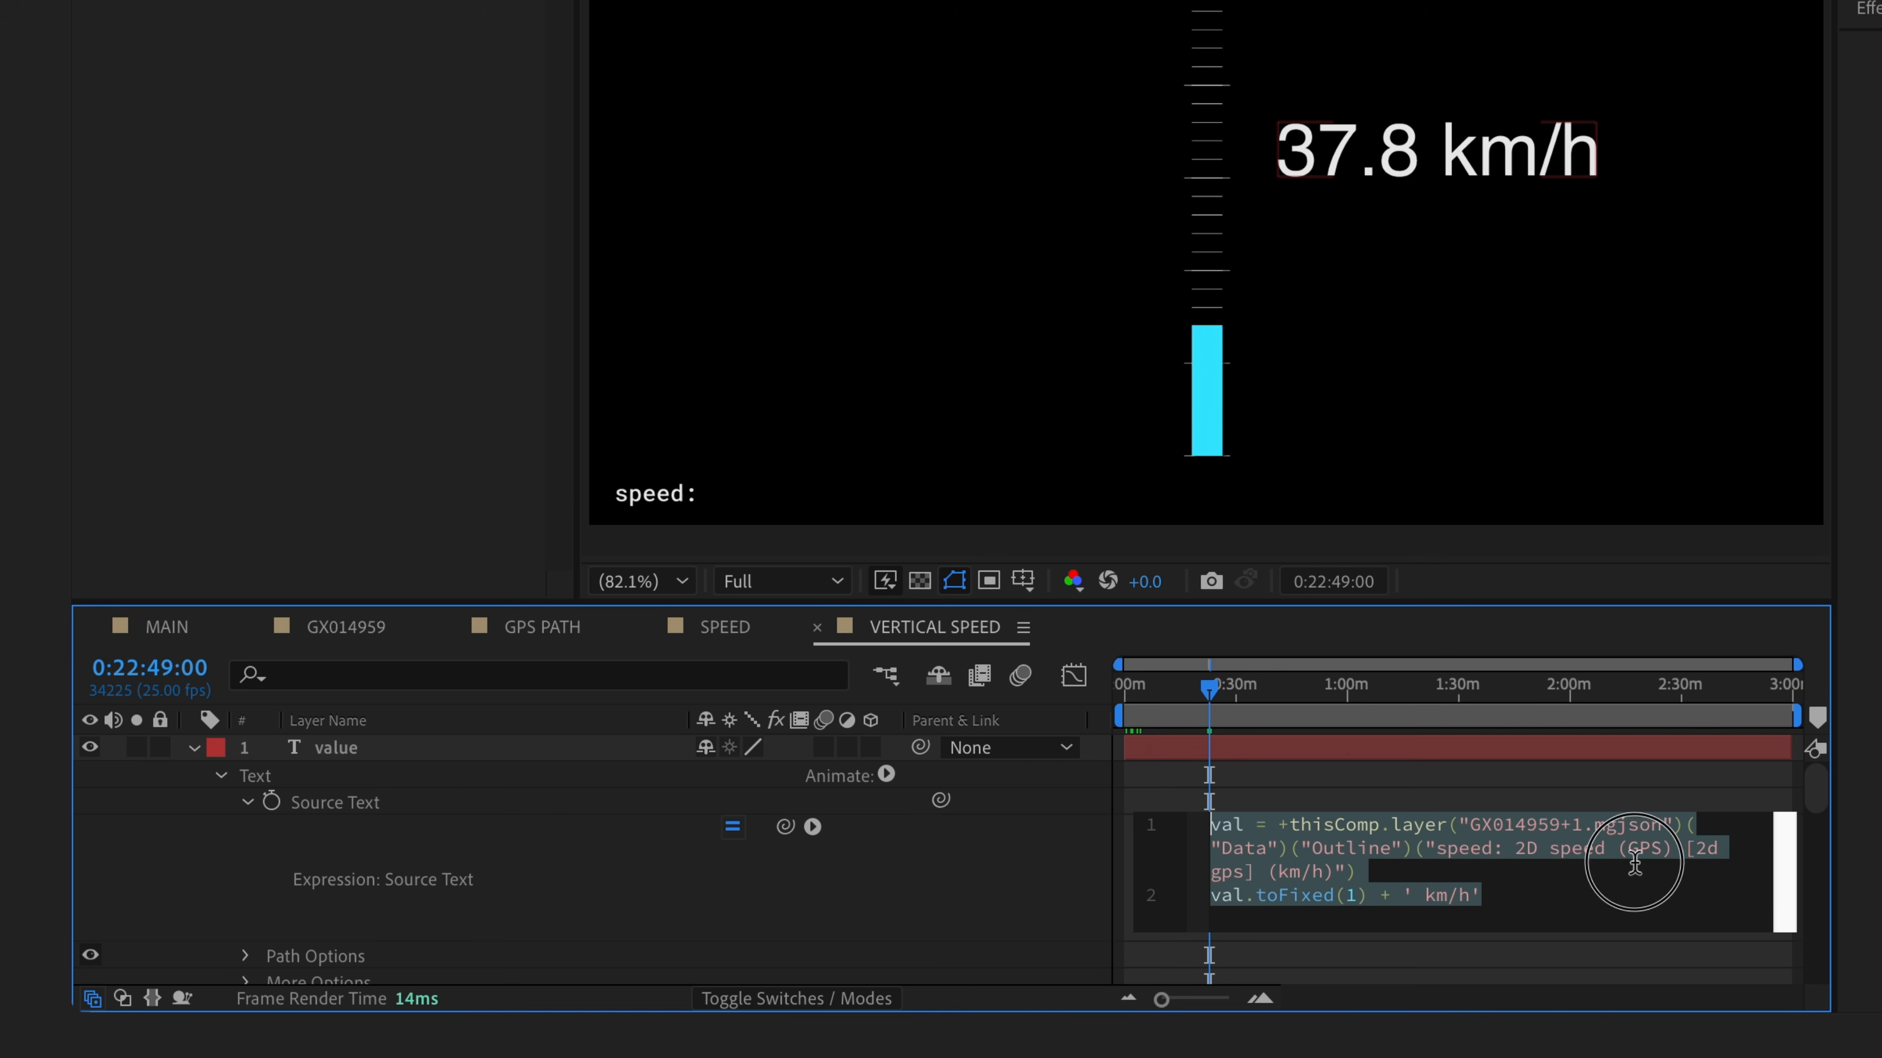
pyautogui.click(1482, 871)
pyautogui.press('Return')
pyautogui.write('val = val *')
pyautogui.hotkey('ctrl', 'v')
pyautogui.click(1472, 920)
pyautogui.press('BackSpace')
pyautogui.press('BackSpace')
pyautogui.press('BackSpace')
pyautogui.write('ph')
pyautogui.click(1052, 860)
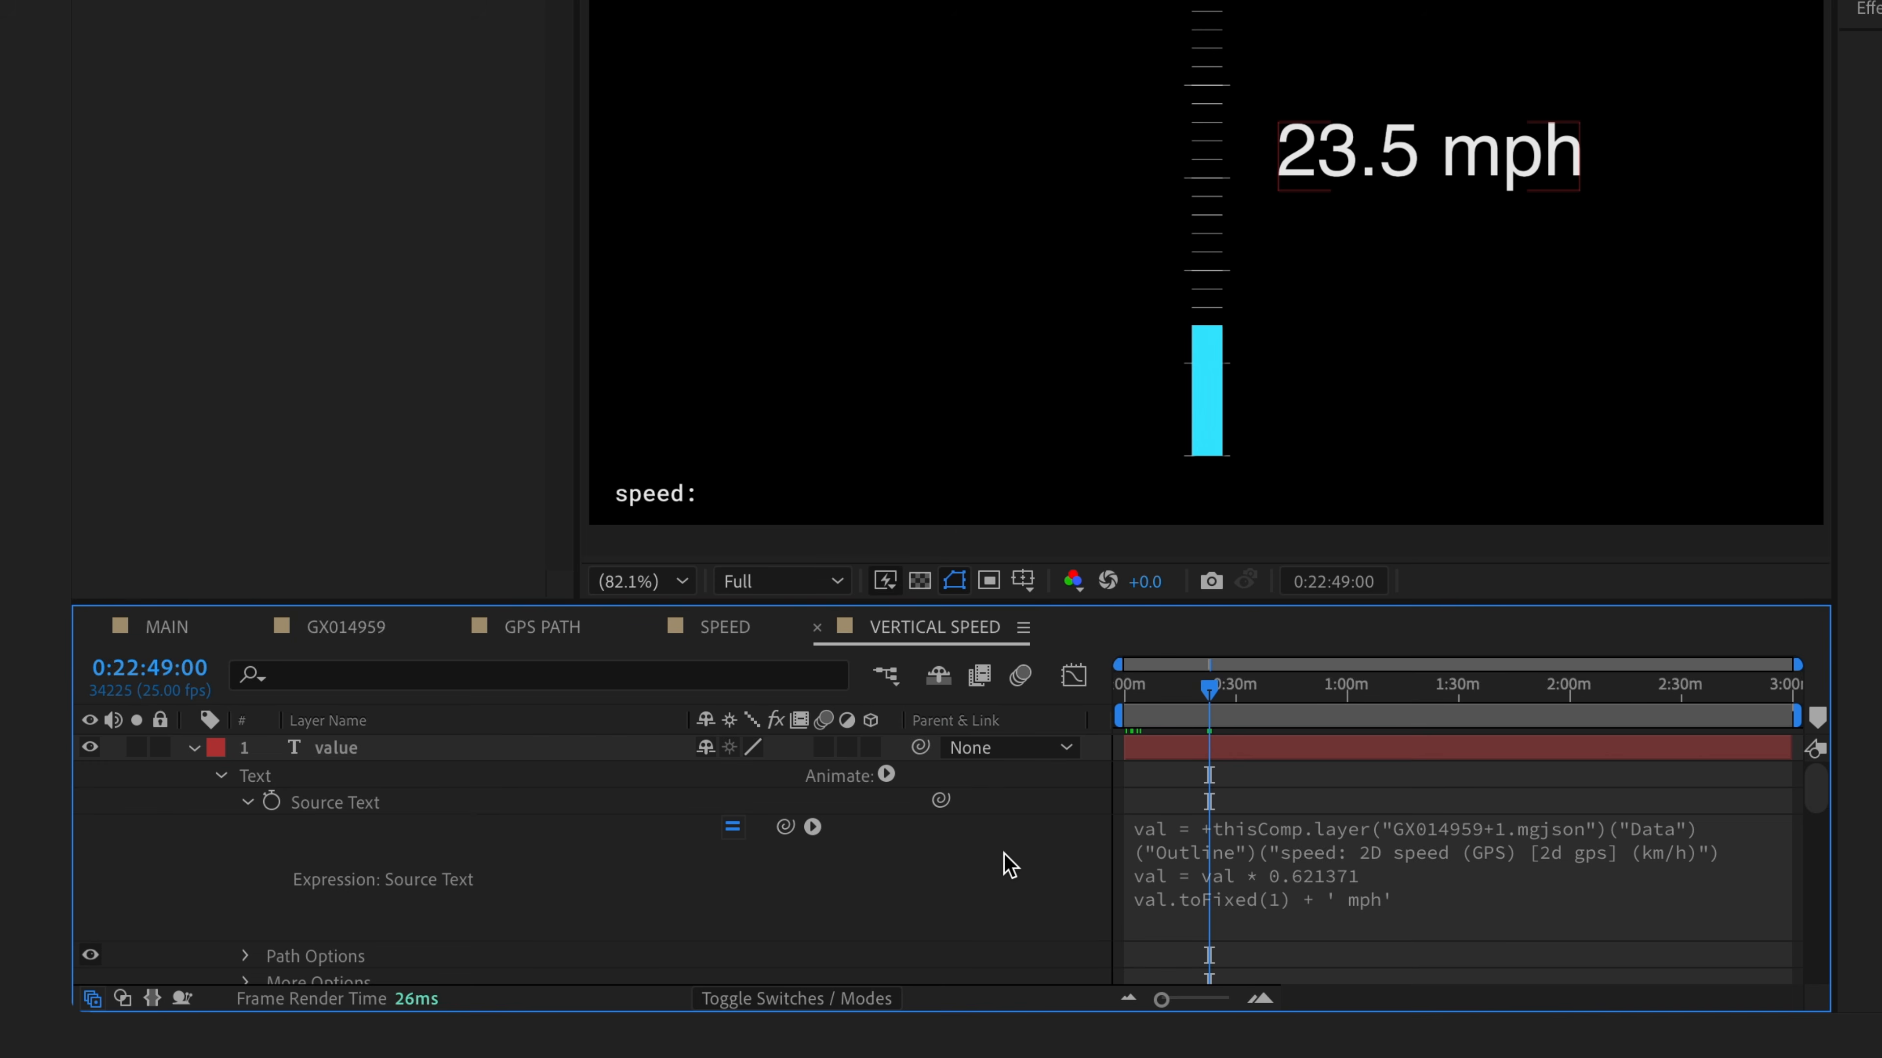
# - Set the value text's font to Impact, then return to the GX014959 composition
pyautogui.click(336, 749)
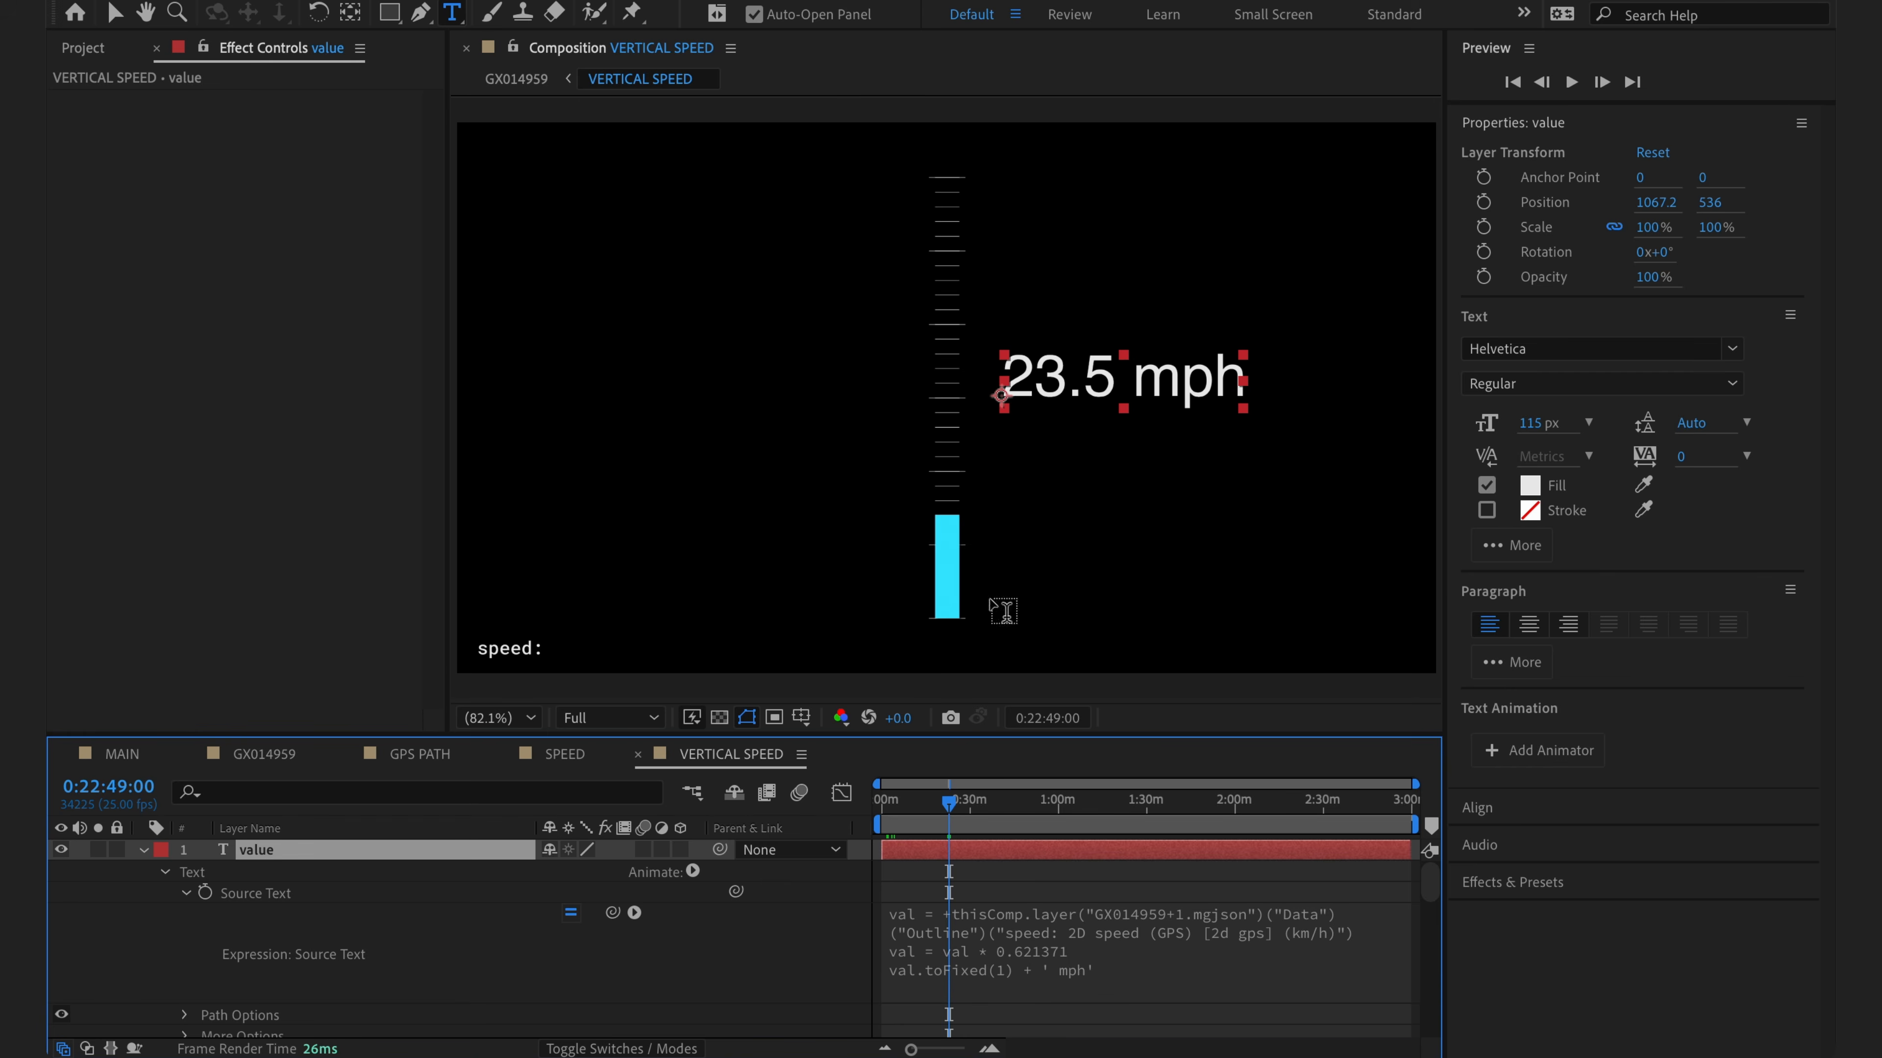
pyautogui.click(1732, 349)
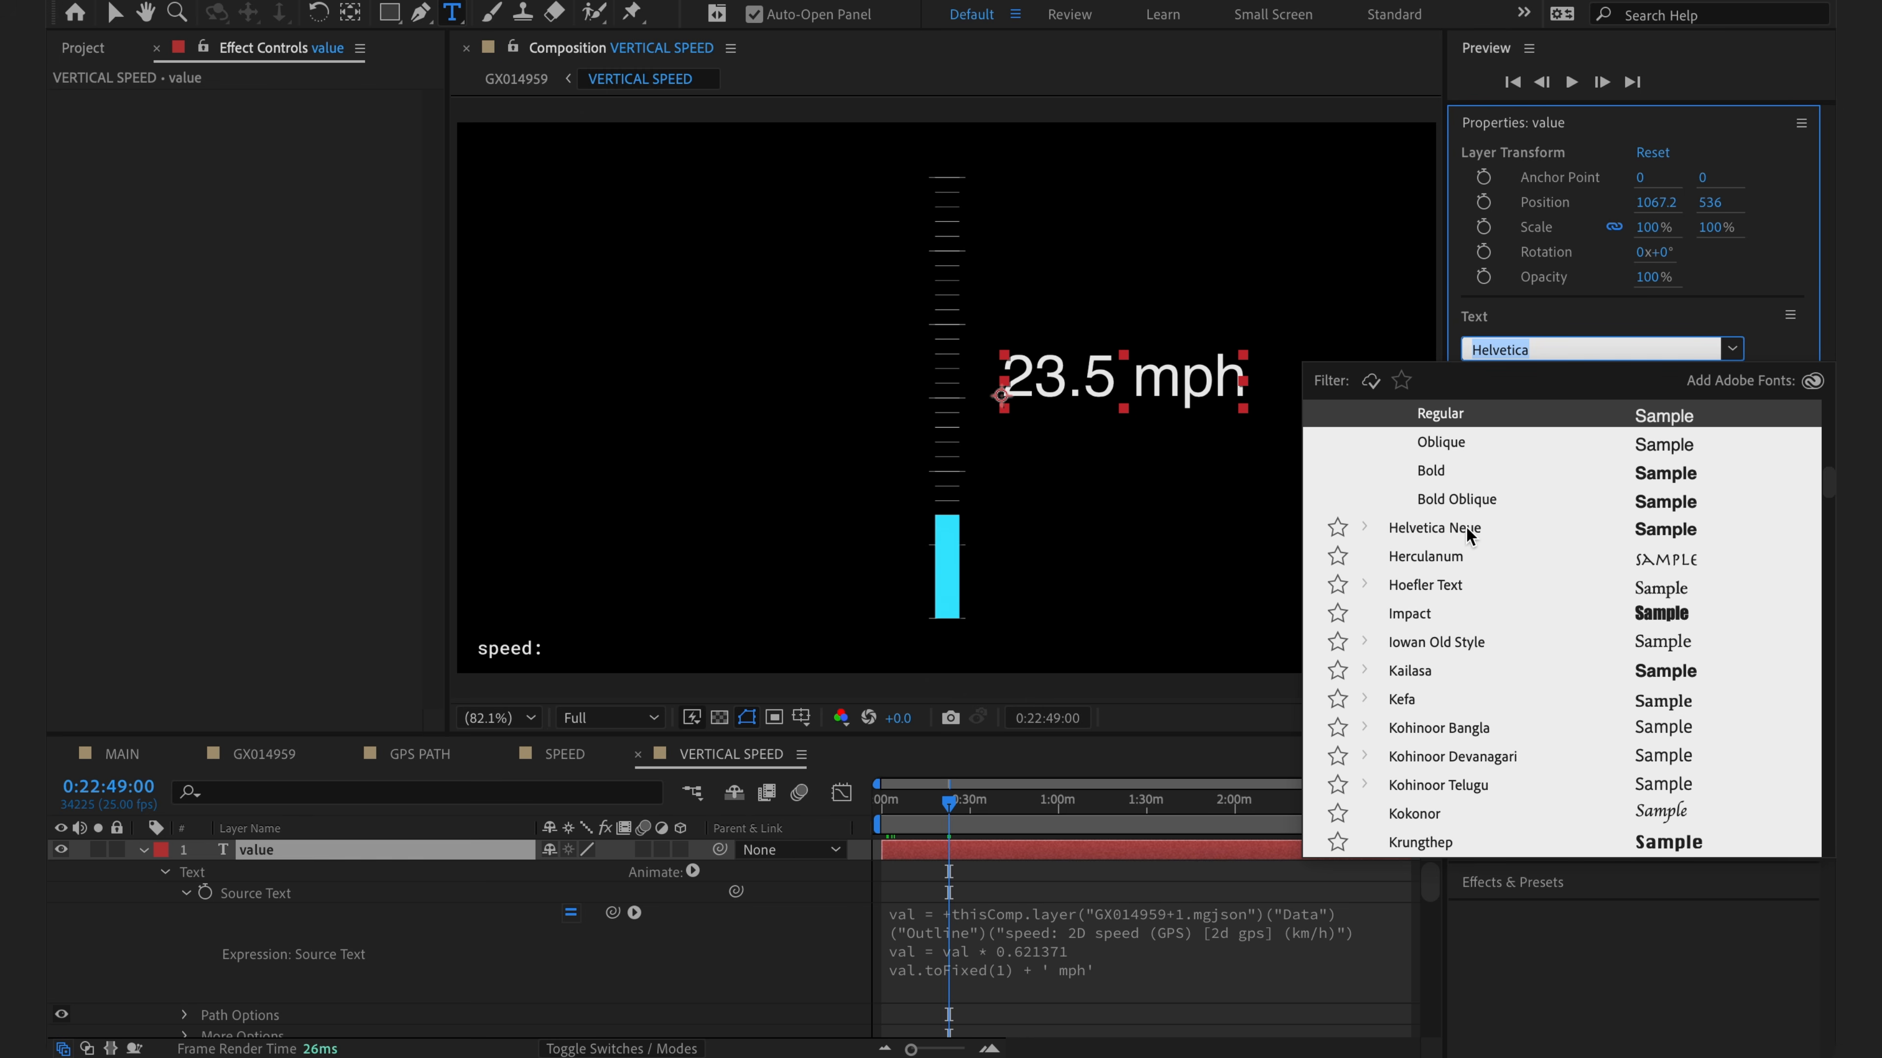
pyautogui.click(1438, 615)
pyautogui.click(485, 982)
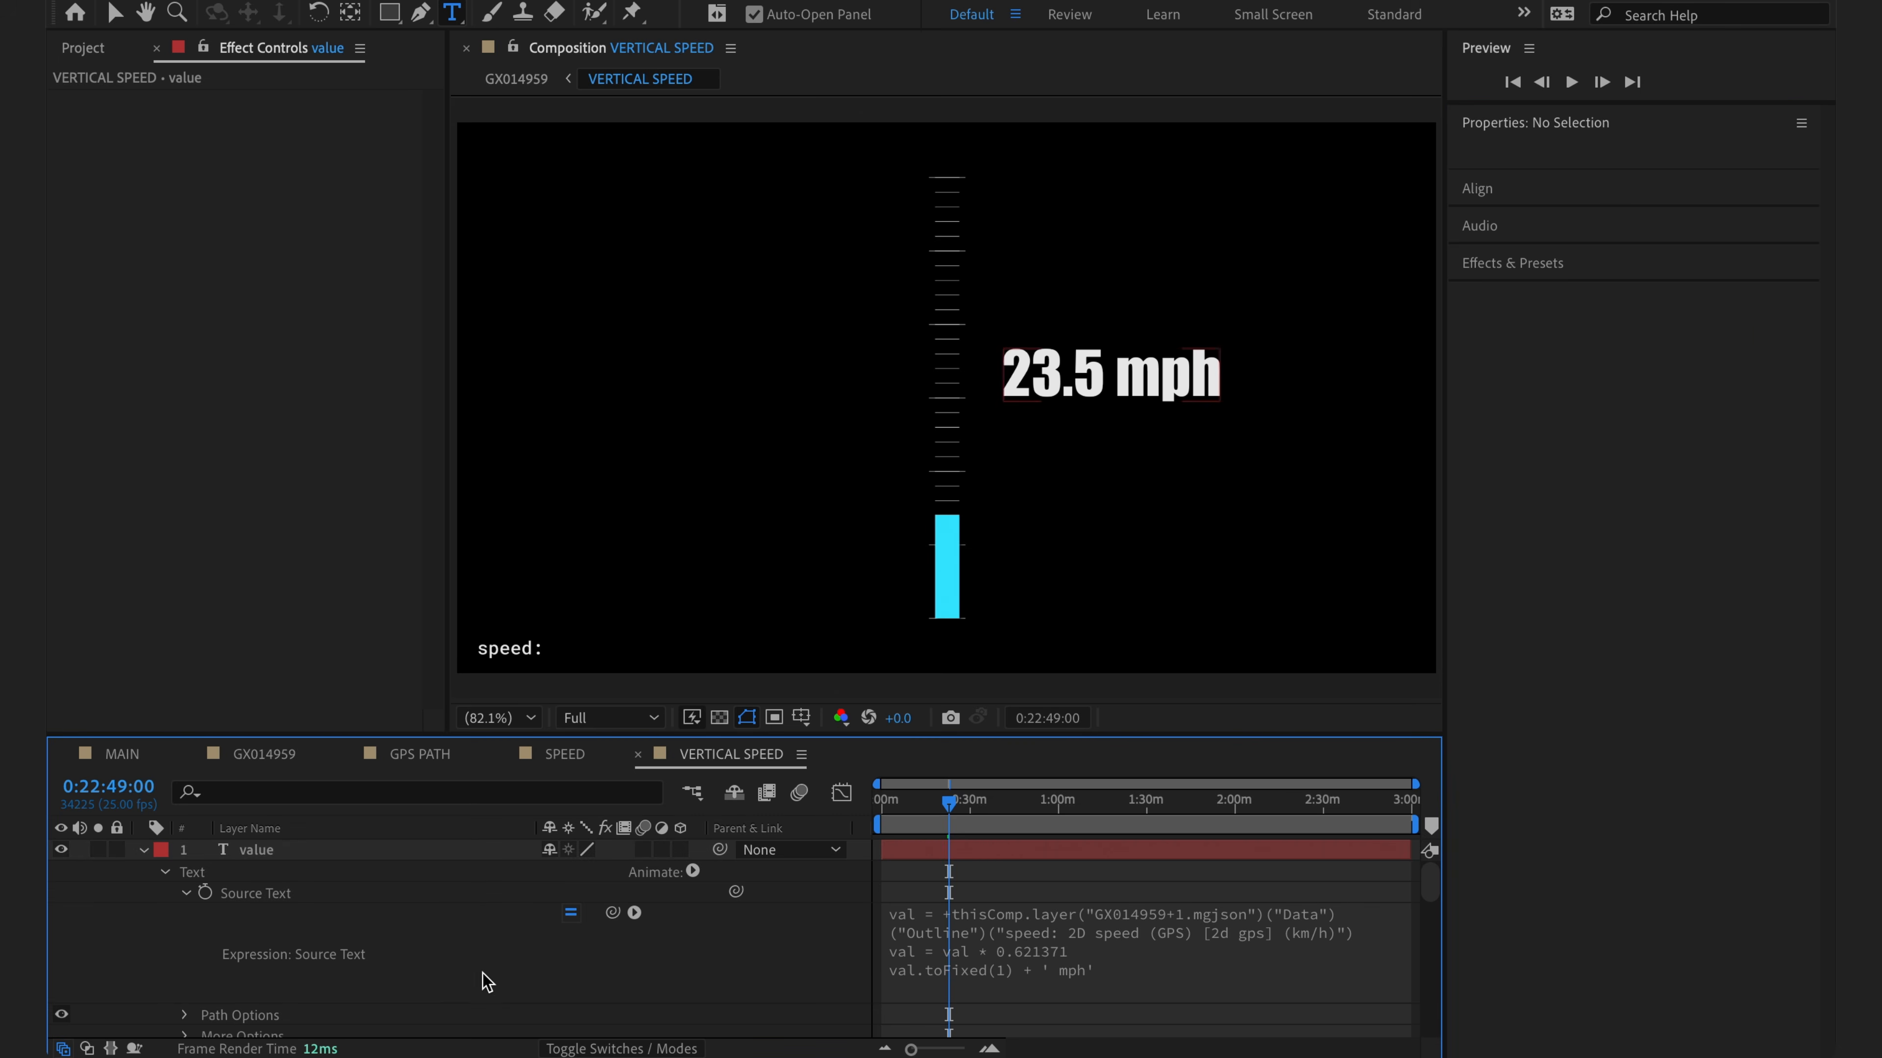
pyautogui.click(258, 761)
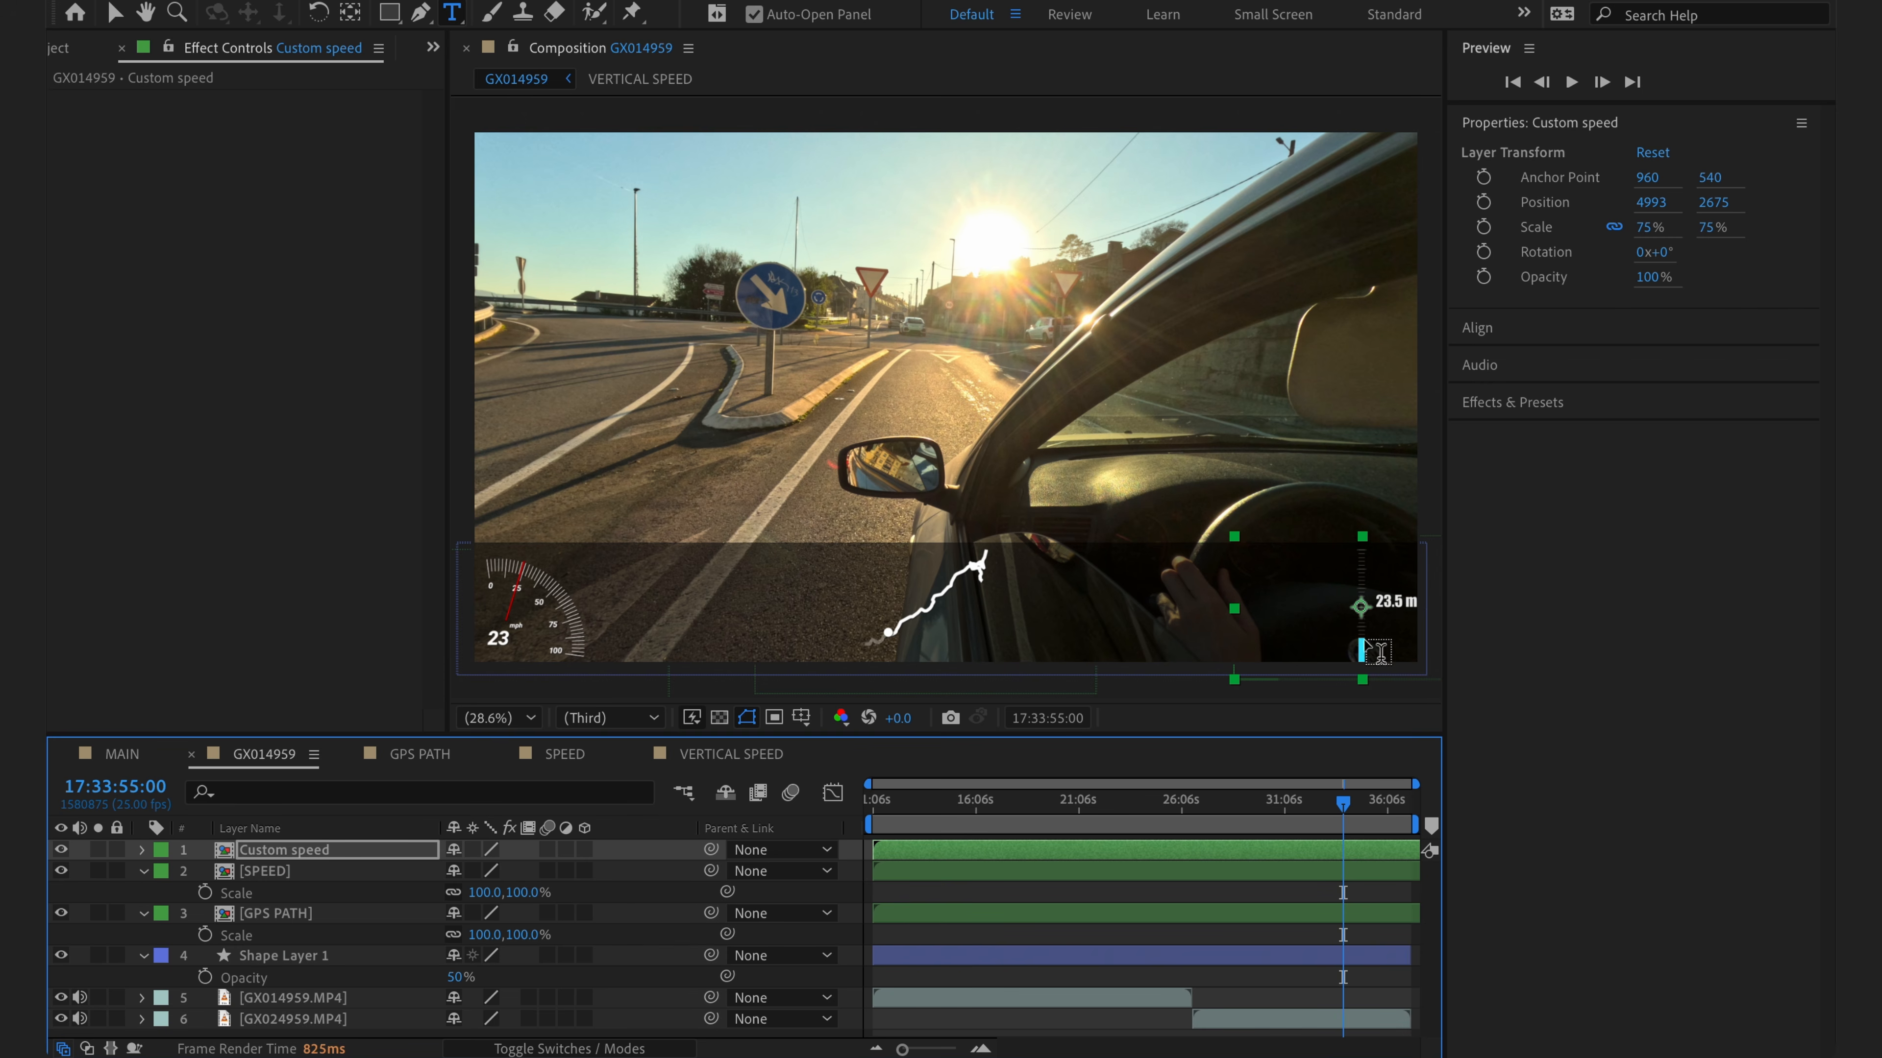
# - Move the Custom speed gauge left and check its mph readout at several moments
pyautogui.press('v')
pyautogui.moveTo(1365, 617); pyautogui.dragTo(1332, 615)
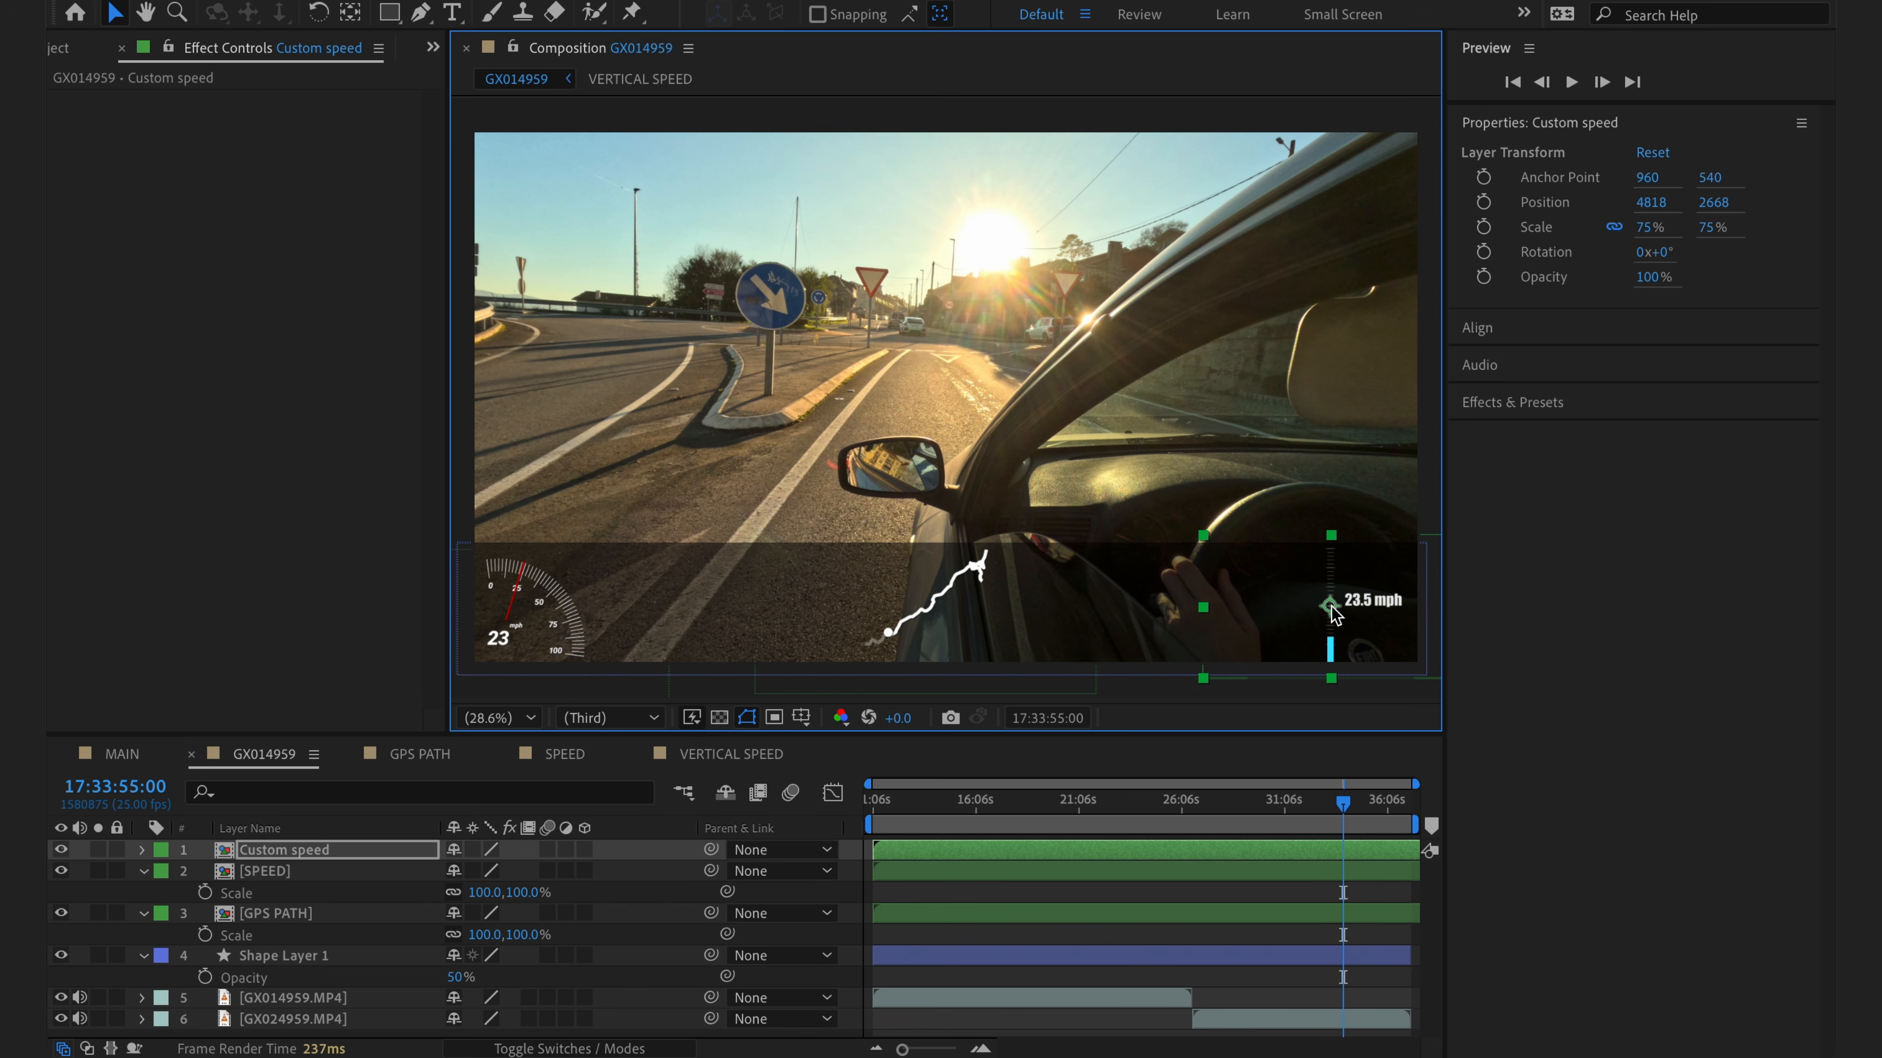
pyautogui.click(1290, 791)
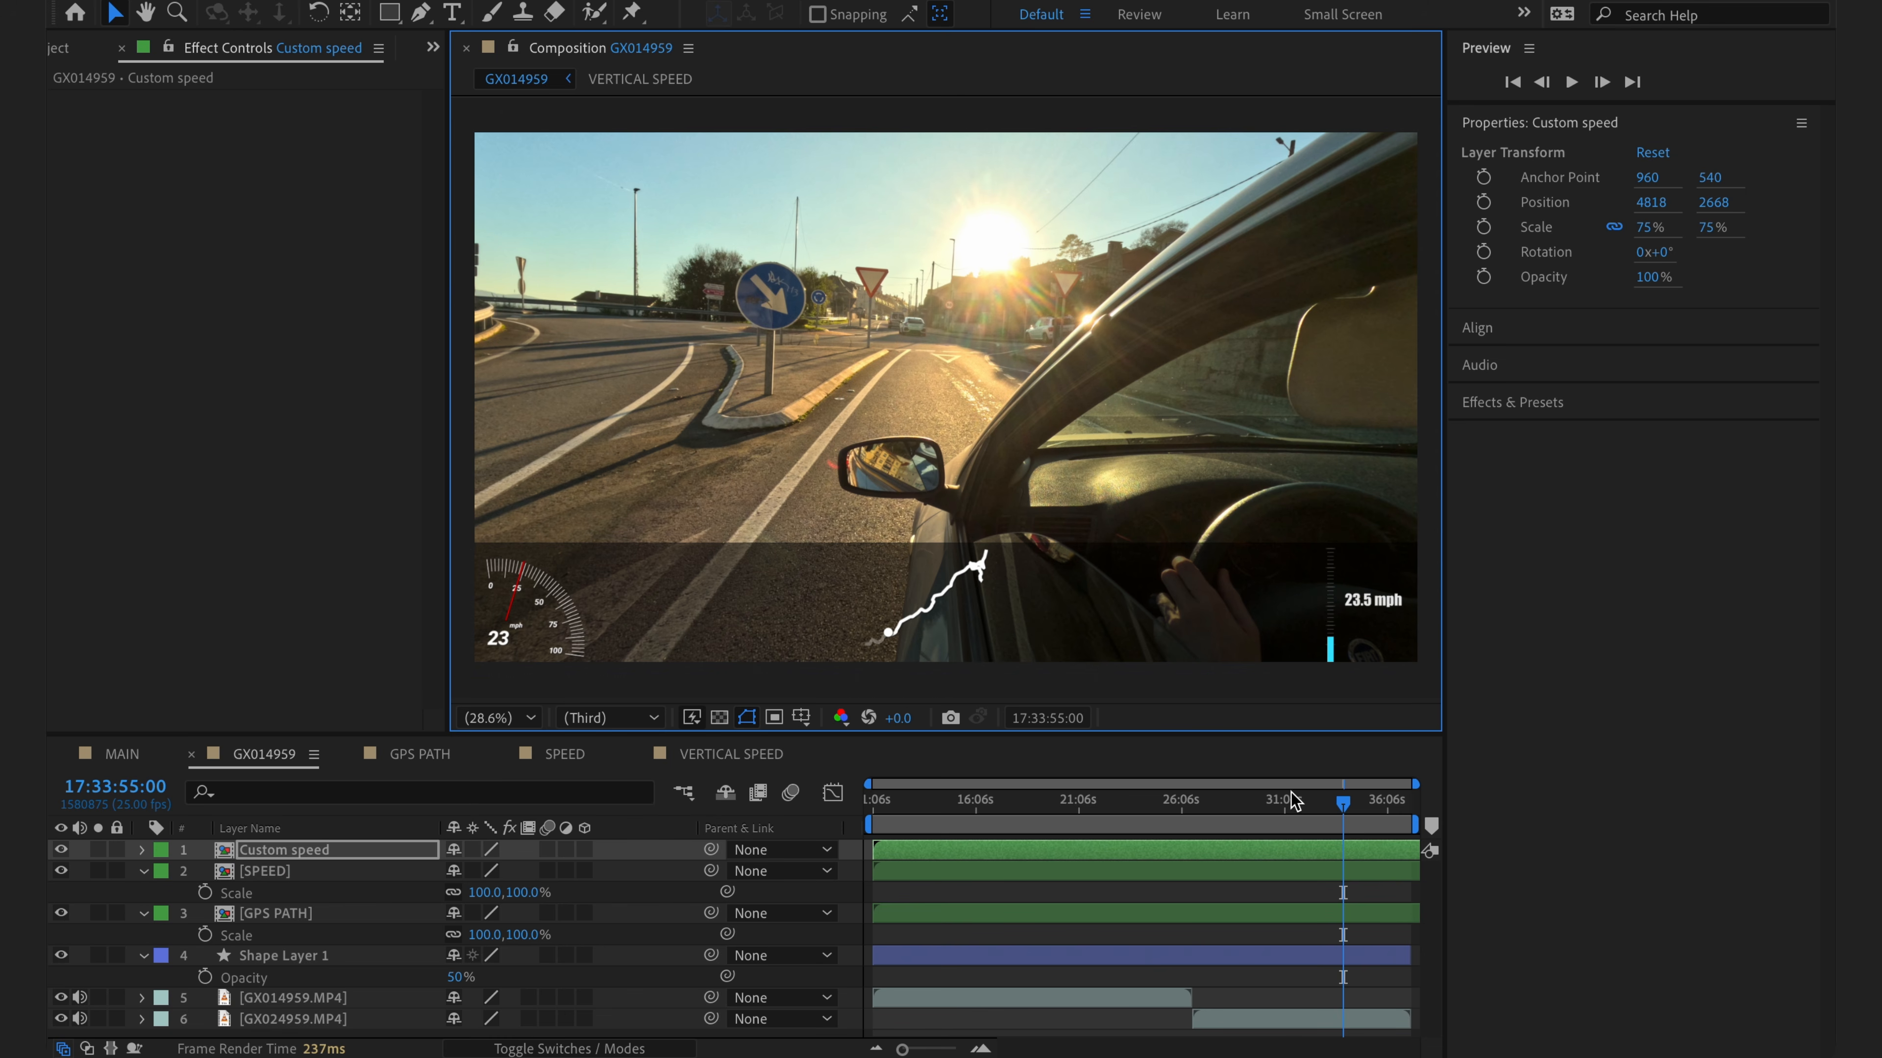
pyautogui.click(1315, 812)
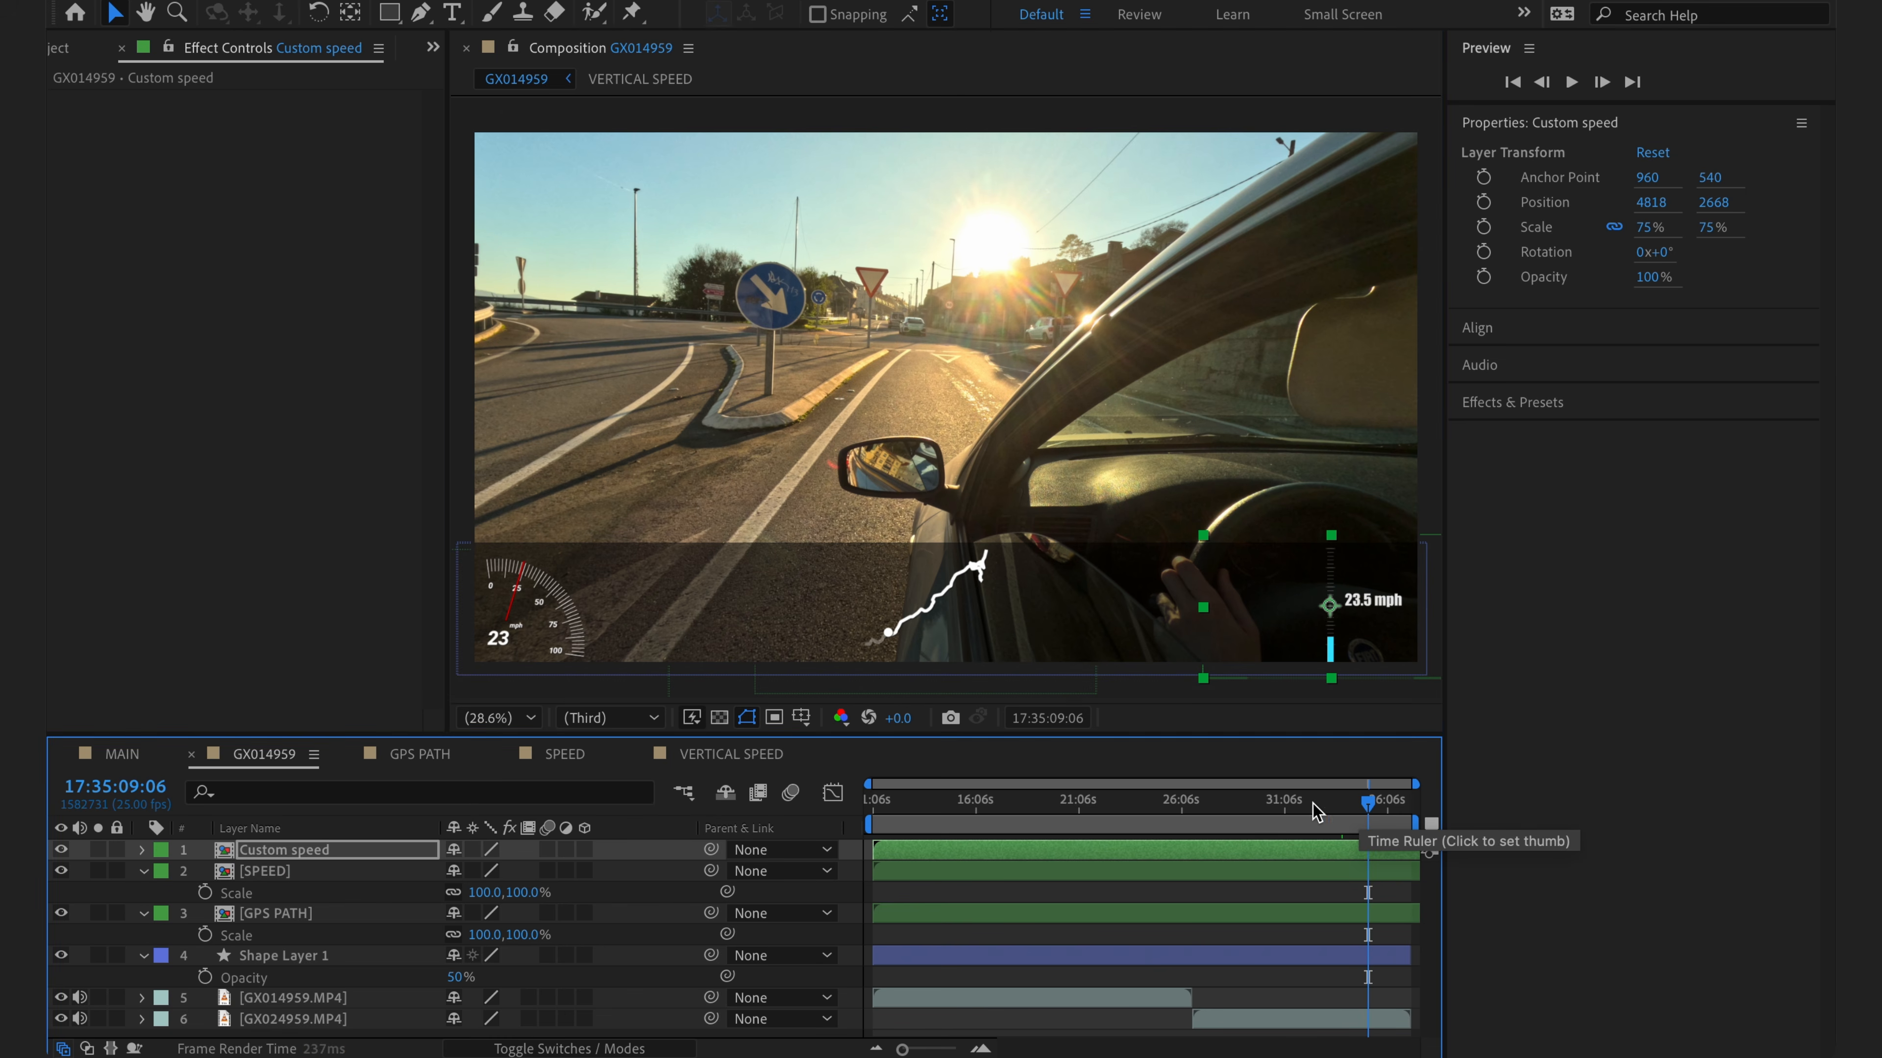
pyautogui.click(1280, 804)
pyautogui.click(1139, 804)
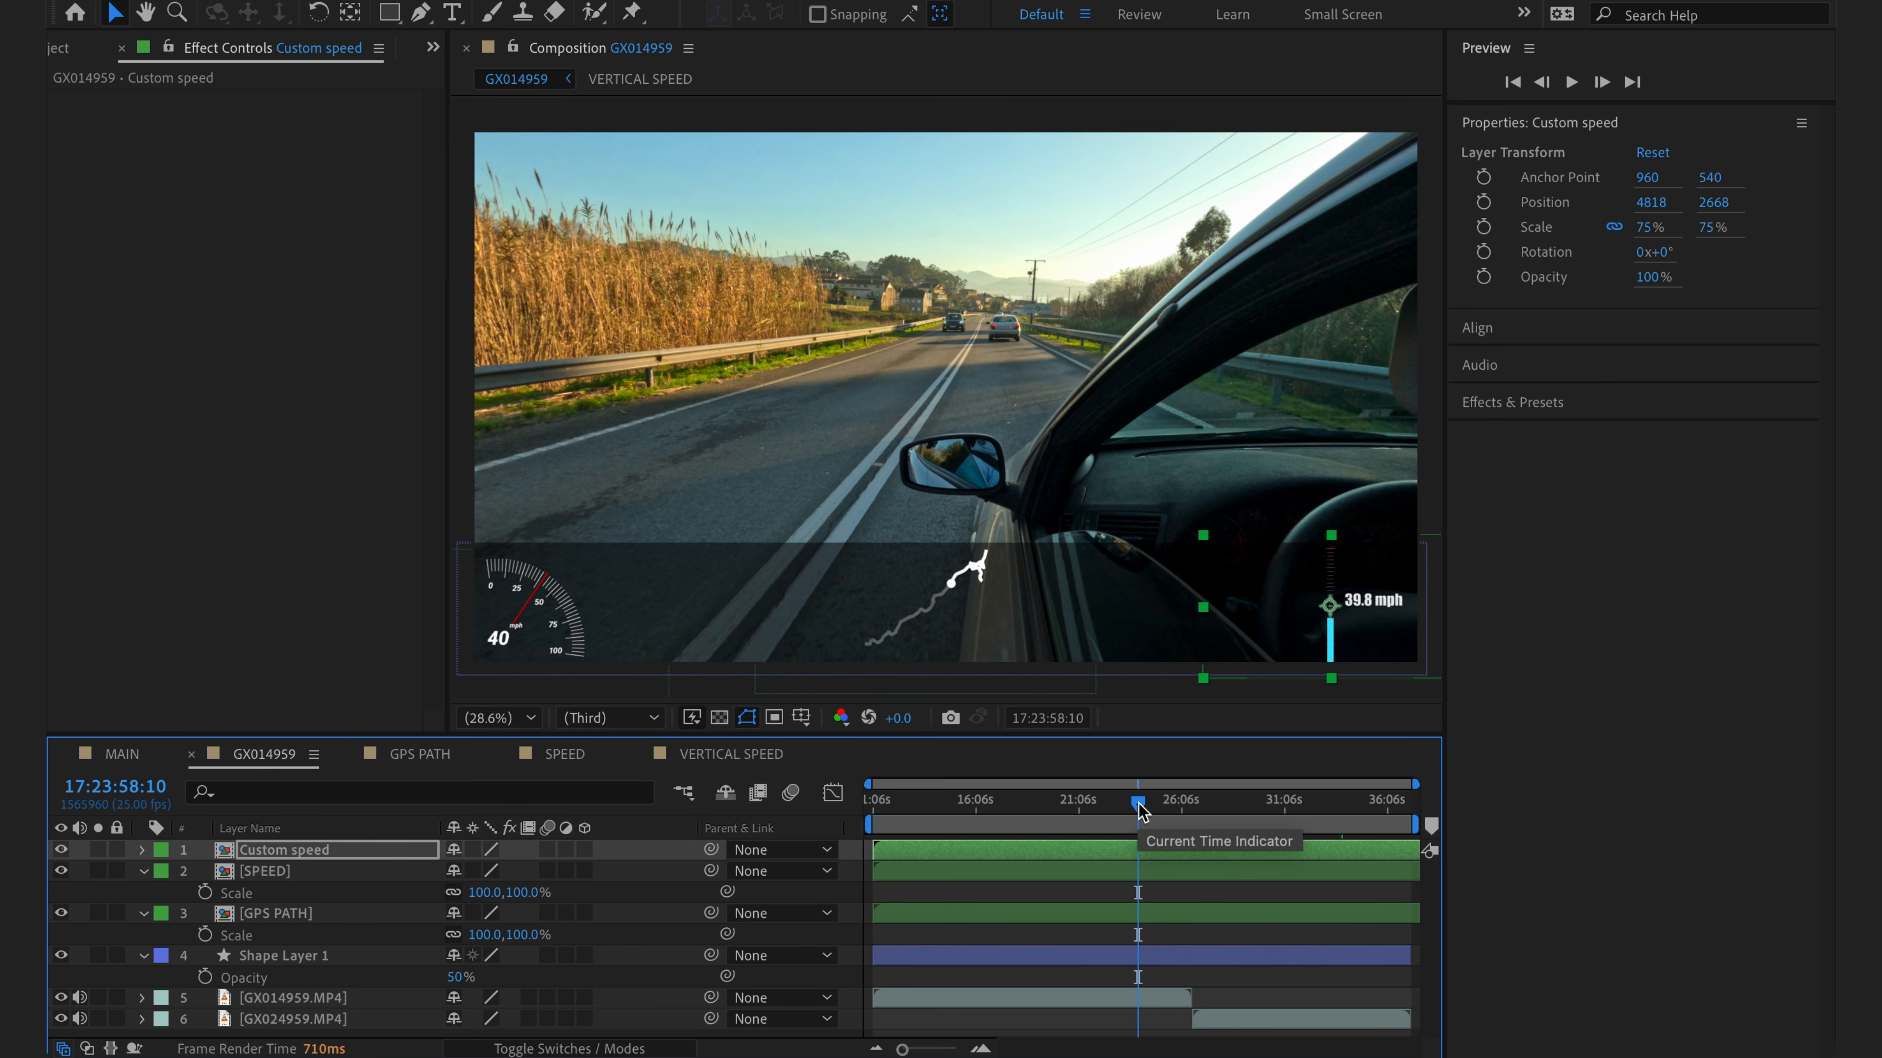
# - Open the MAIN composition and make the viewer taller and wider
pyautogui.click(122, 754)
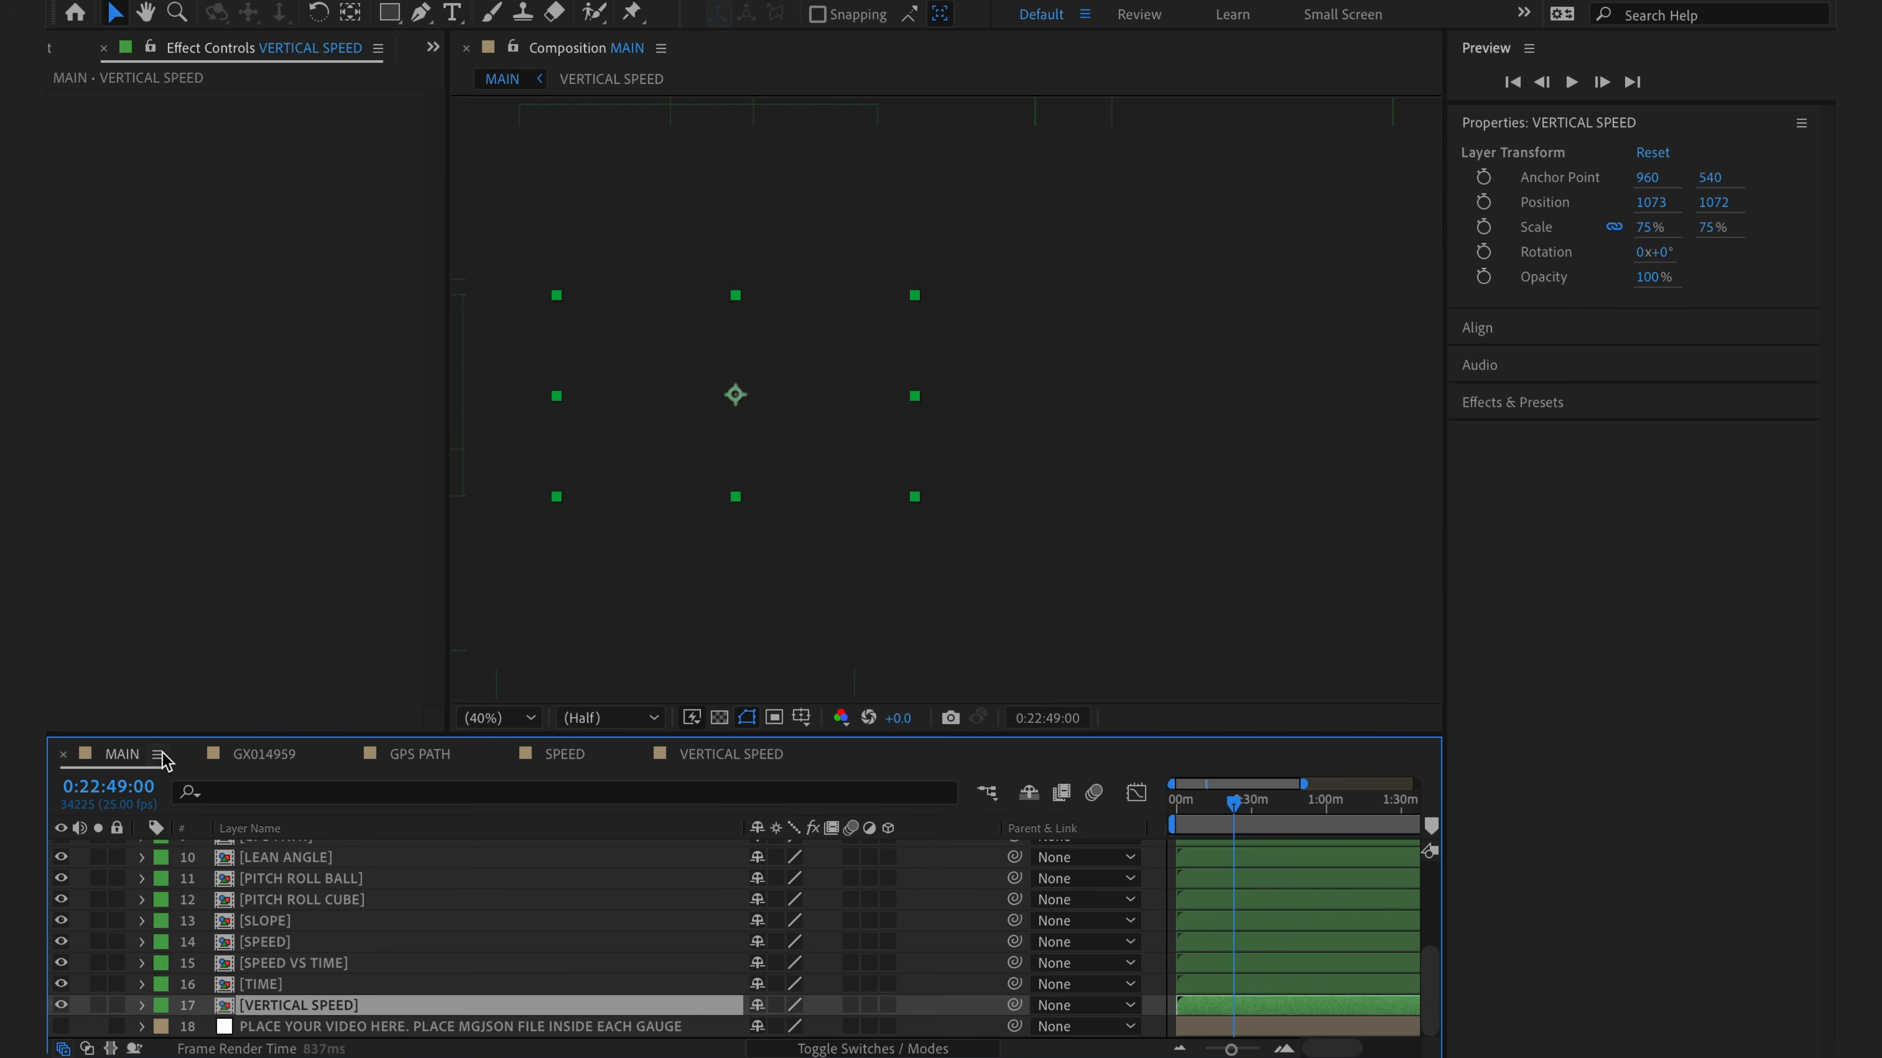
pyautogui.click(589, 746)
pyautogui.moveTo(589, 746); pyautogui.dragTo(585, 895)
pyautogui.click(448, 532)
pyautogui.moveTo(448, 532); pyautogui.dragTo(139, 521)
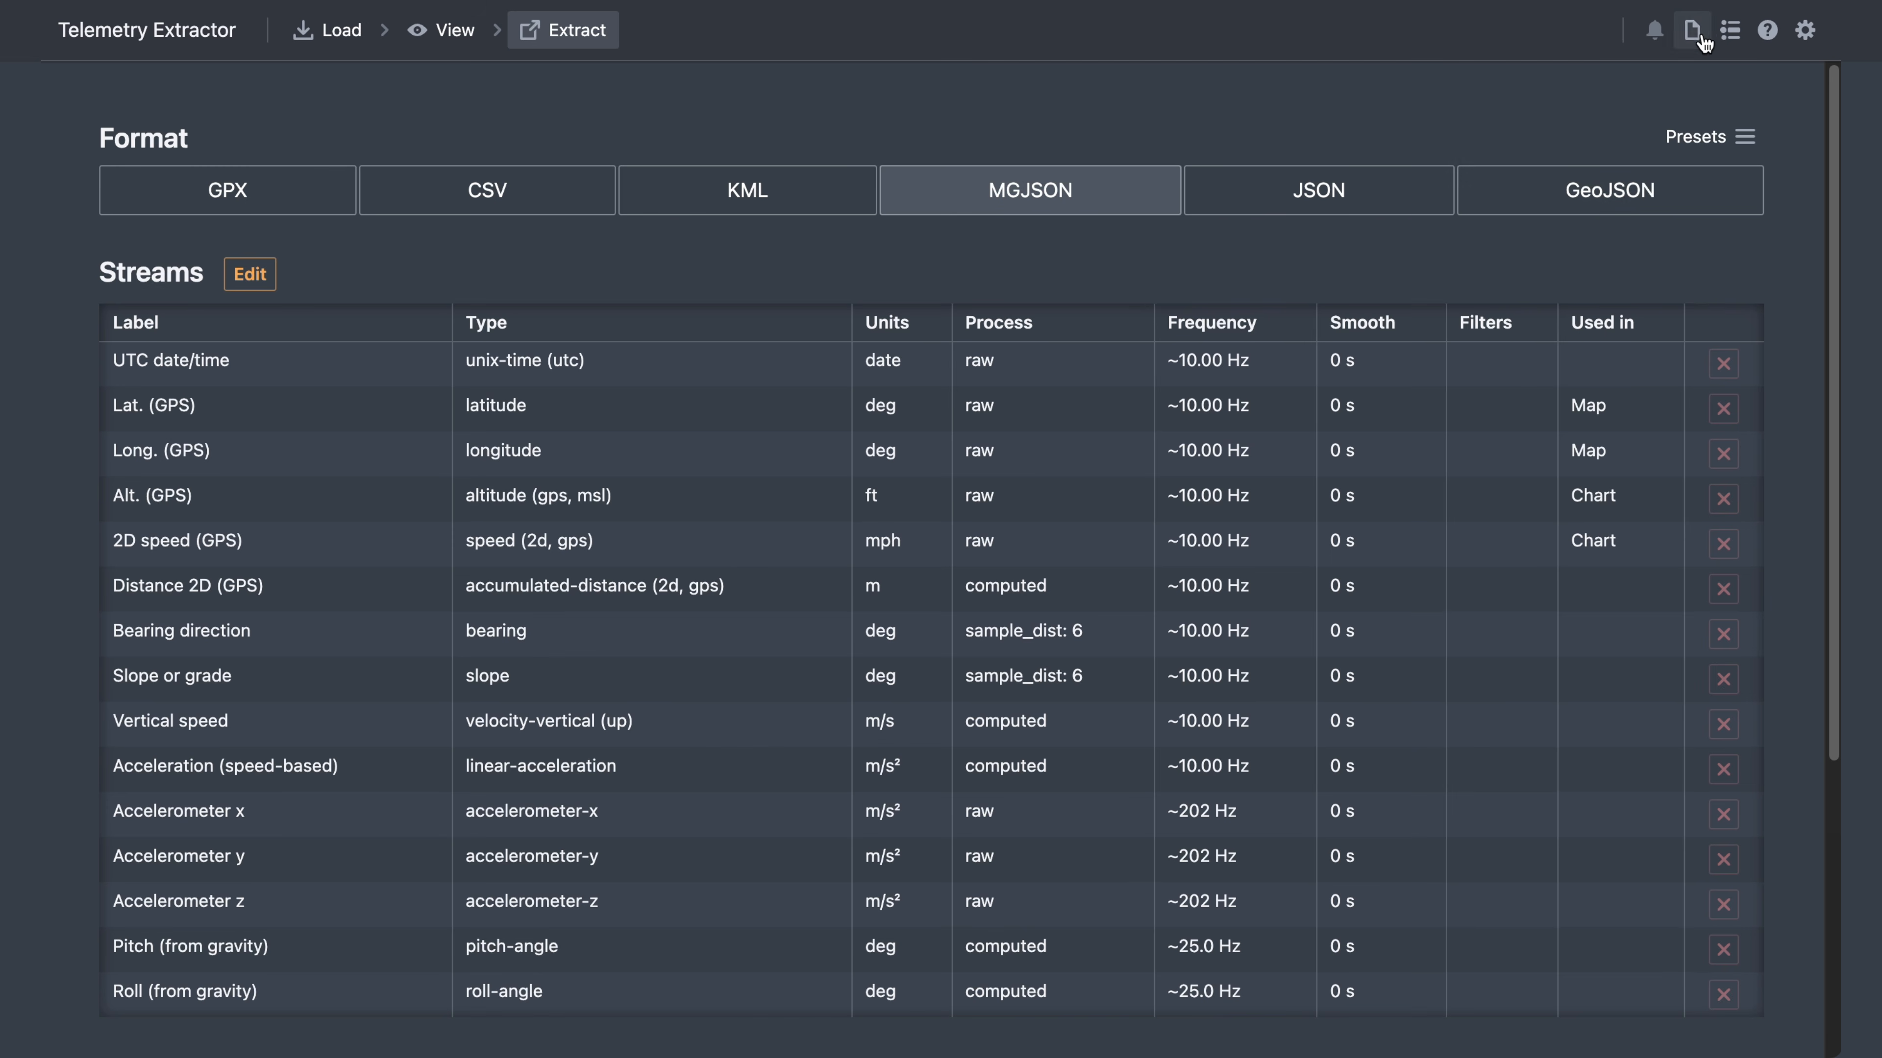
pyautogui.click(1767, 31)
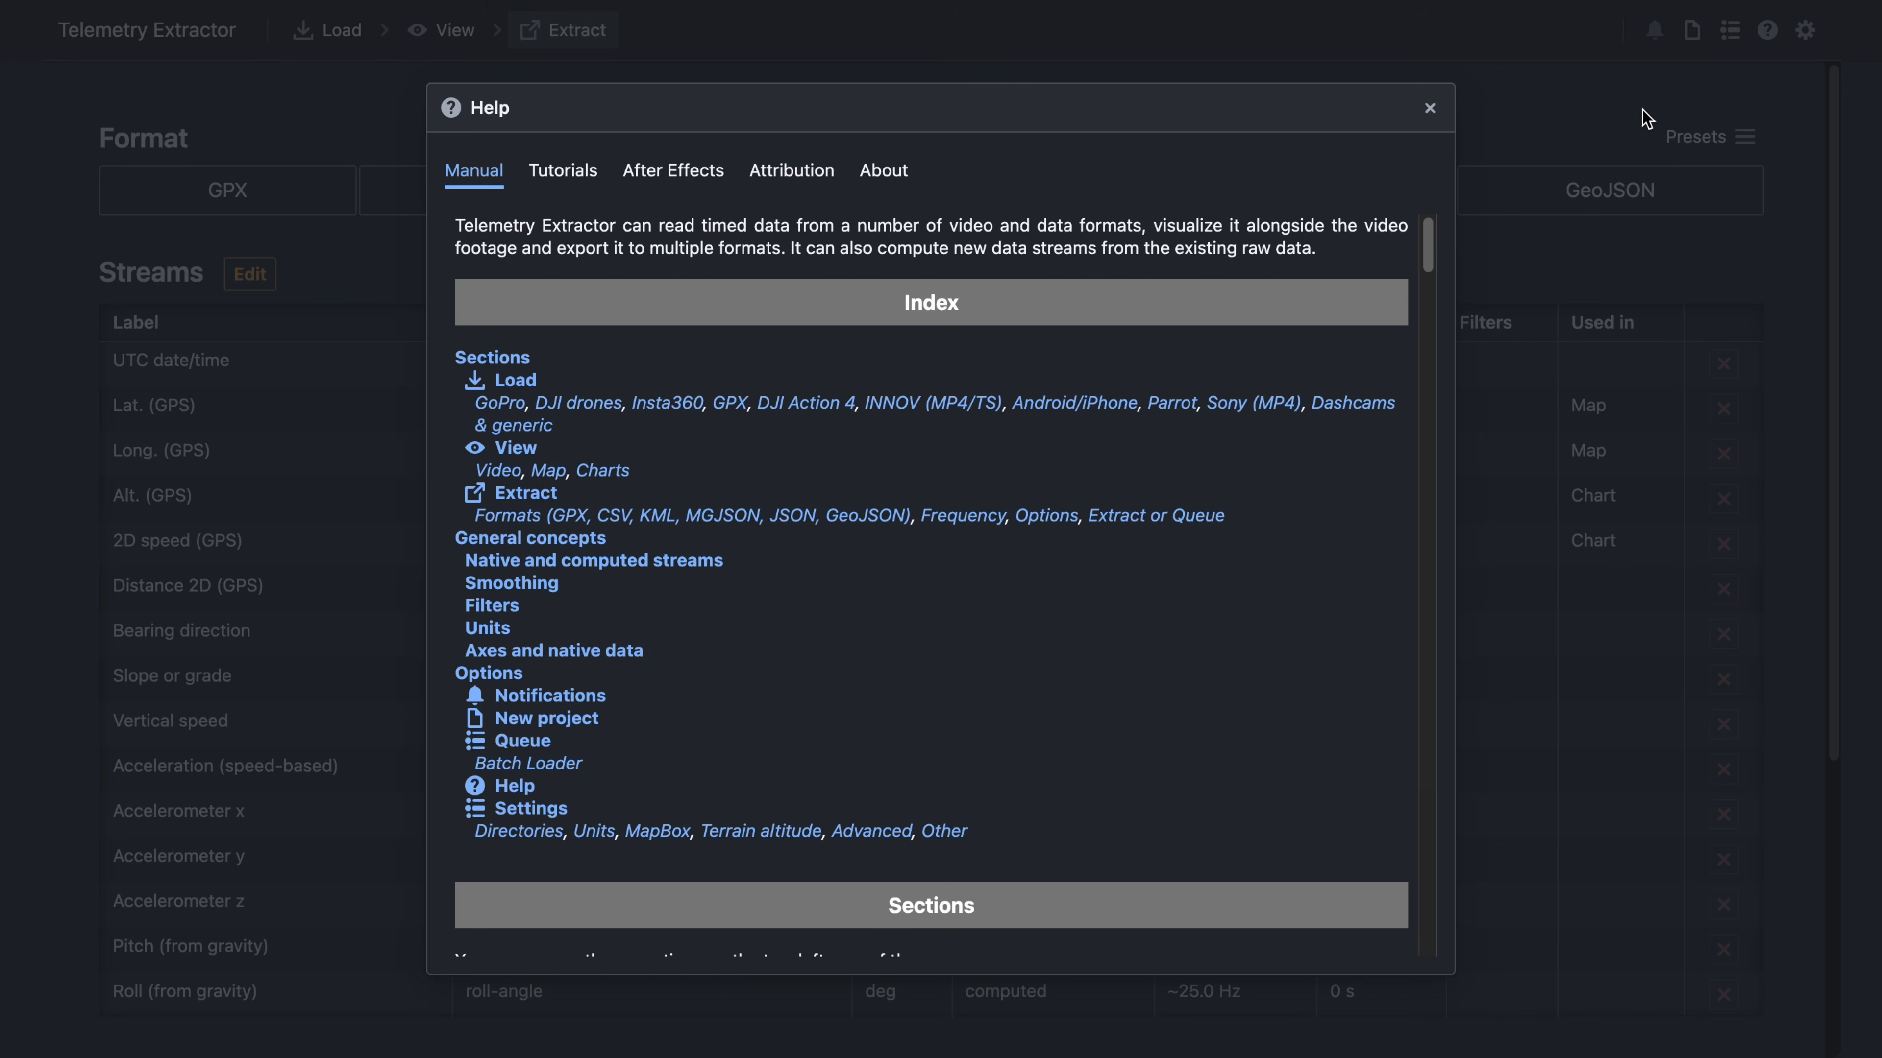
pyautogui.click(673, 169)
pyautogui.scroll(-10, 1116, 496)
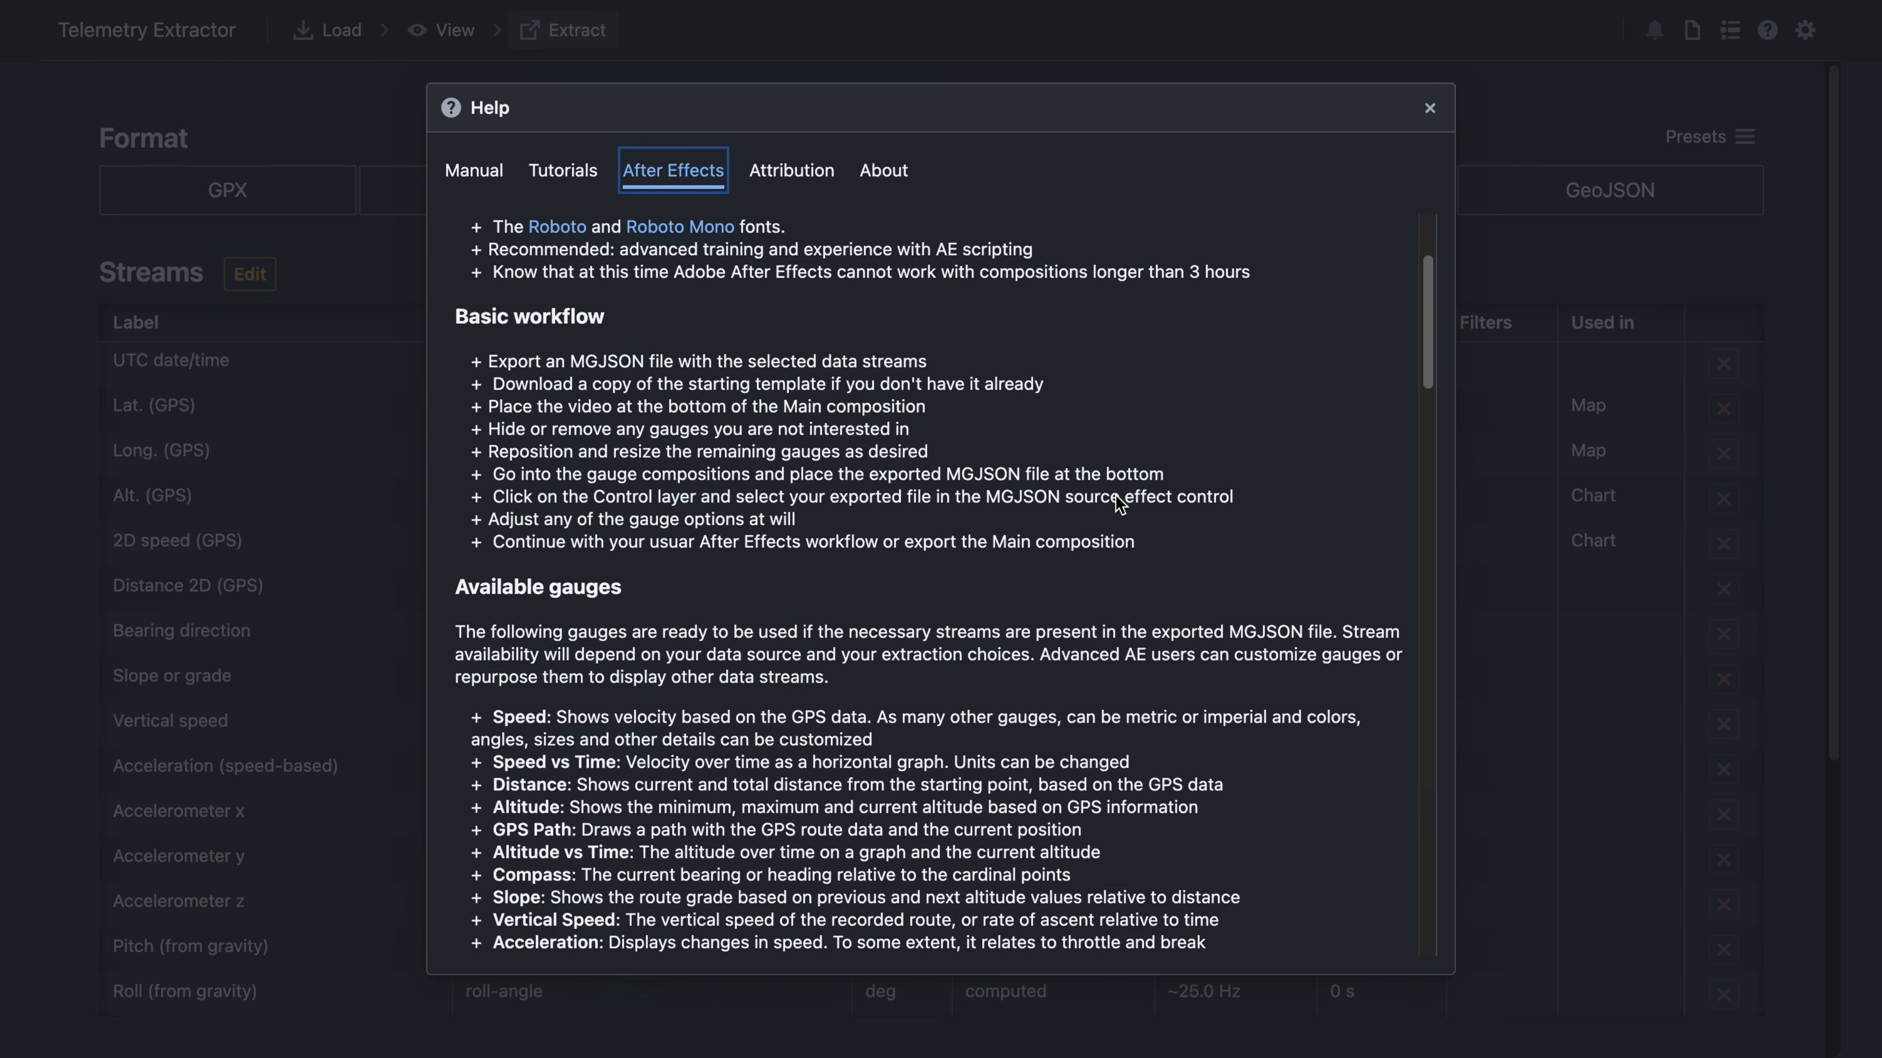
pyautogui.scroll(-15, 1115, 496)
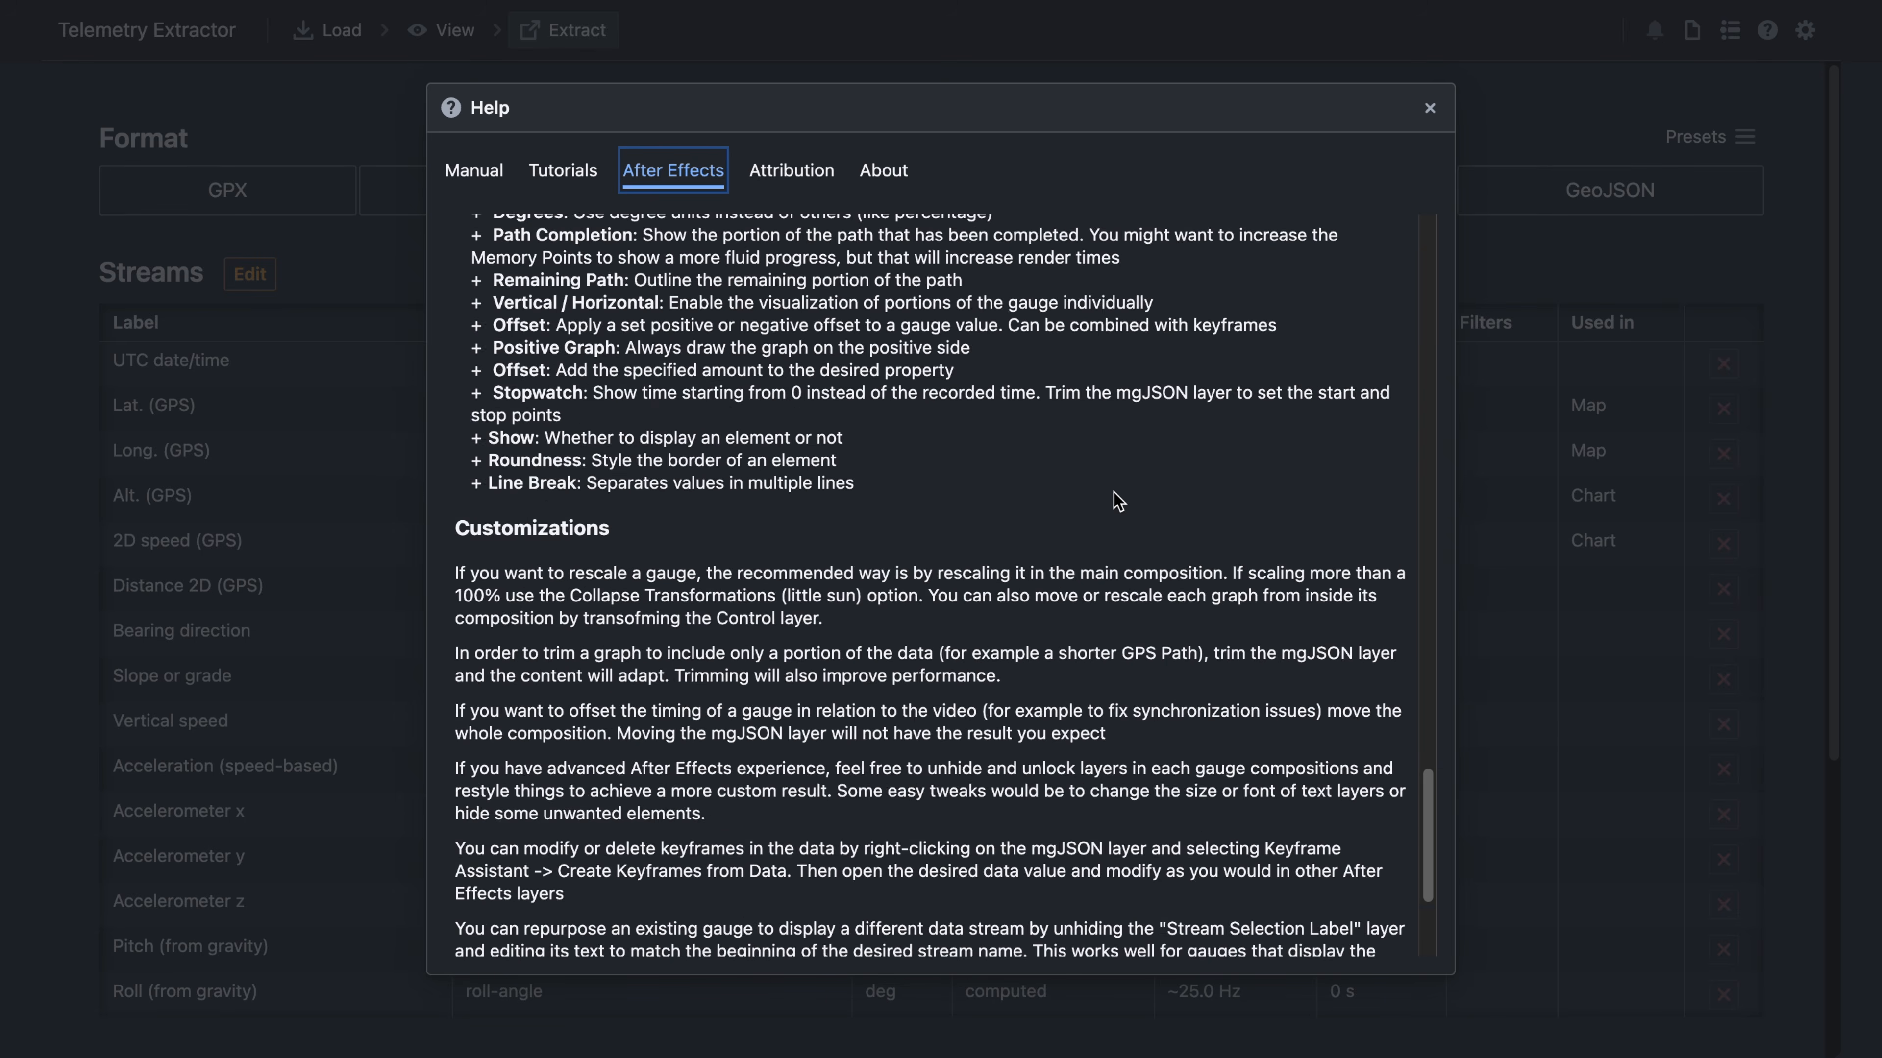
pyautogui.scroll(20, 1029, 579)
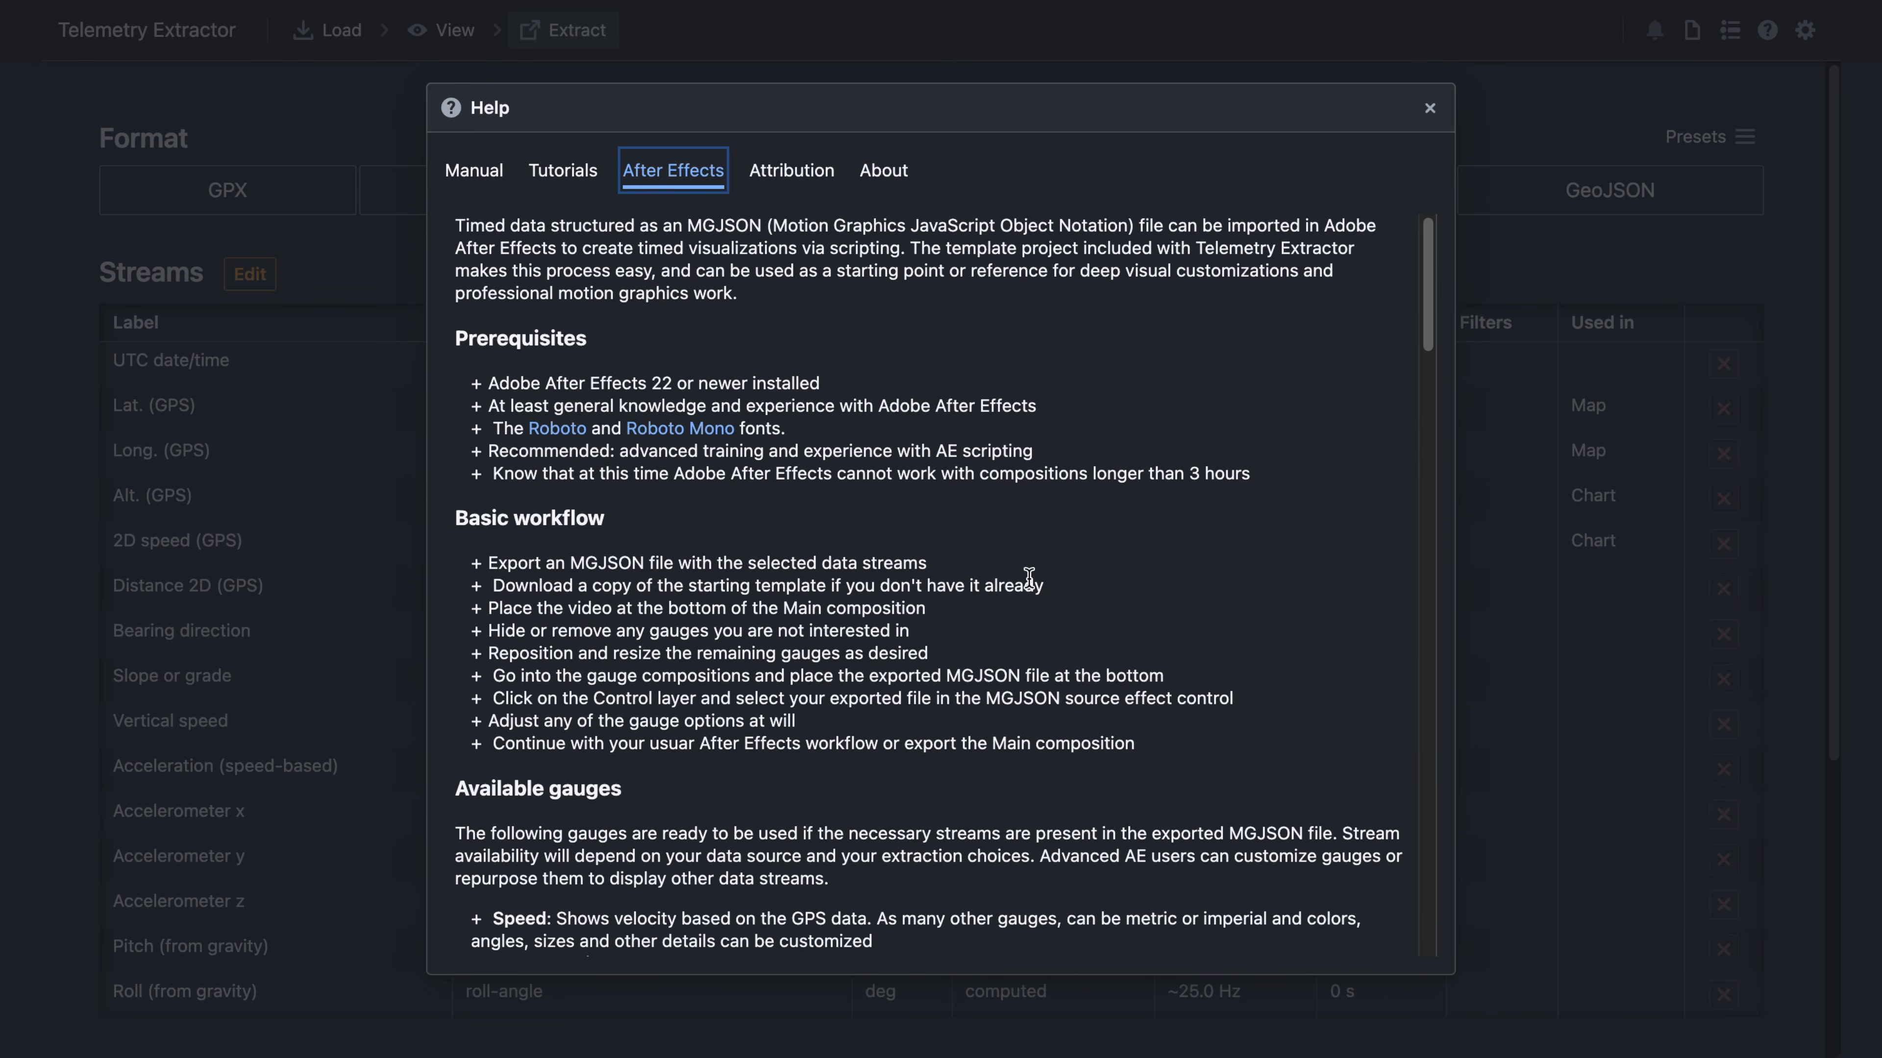
pyautogui.click(1588, 496)
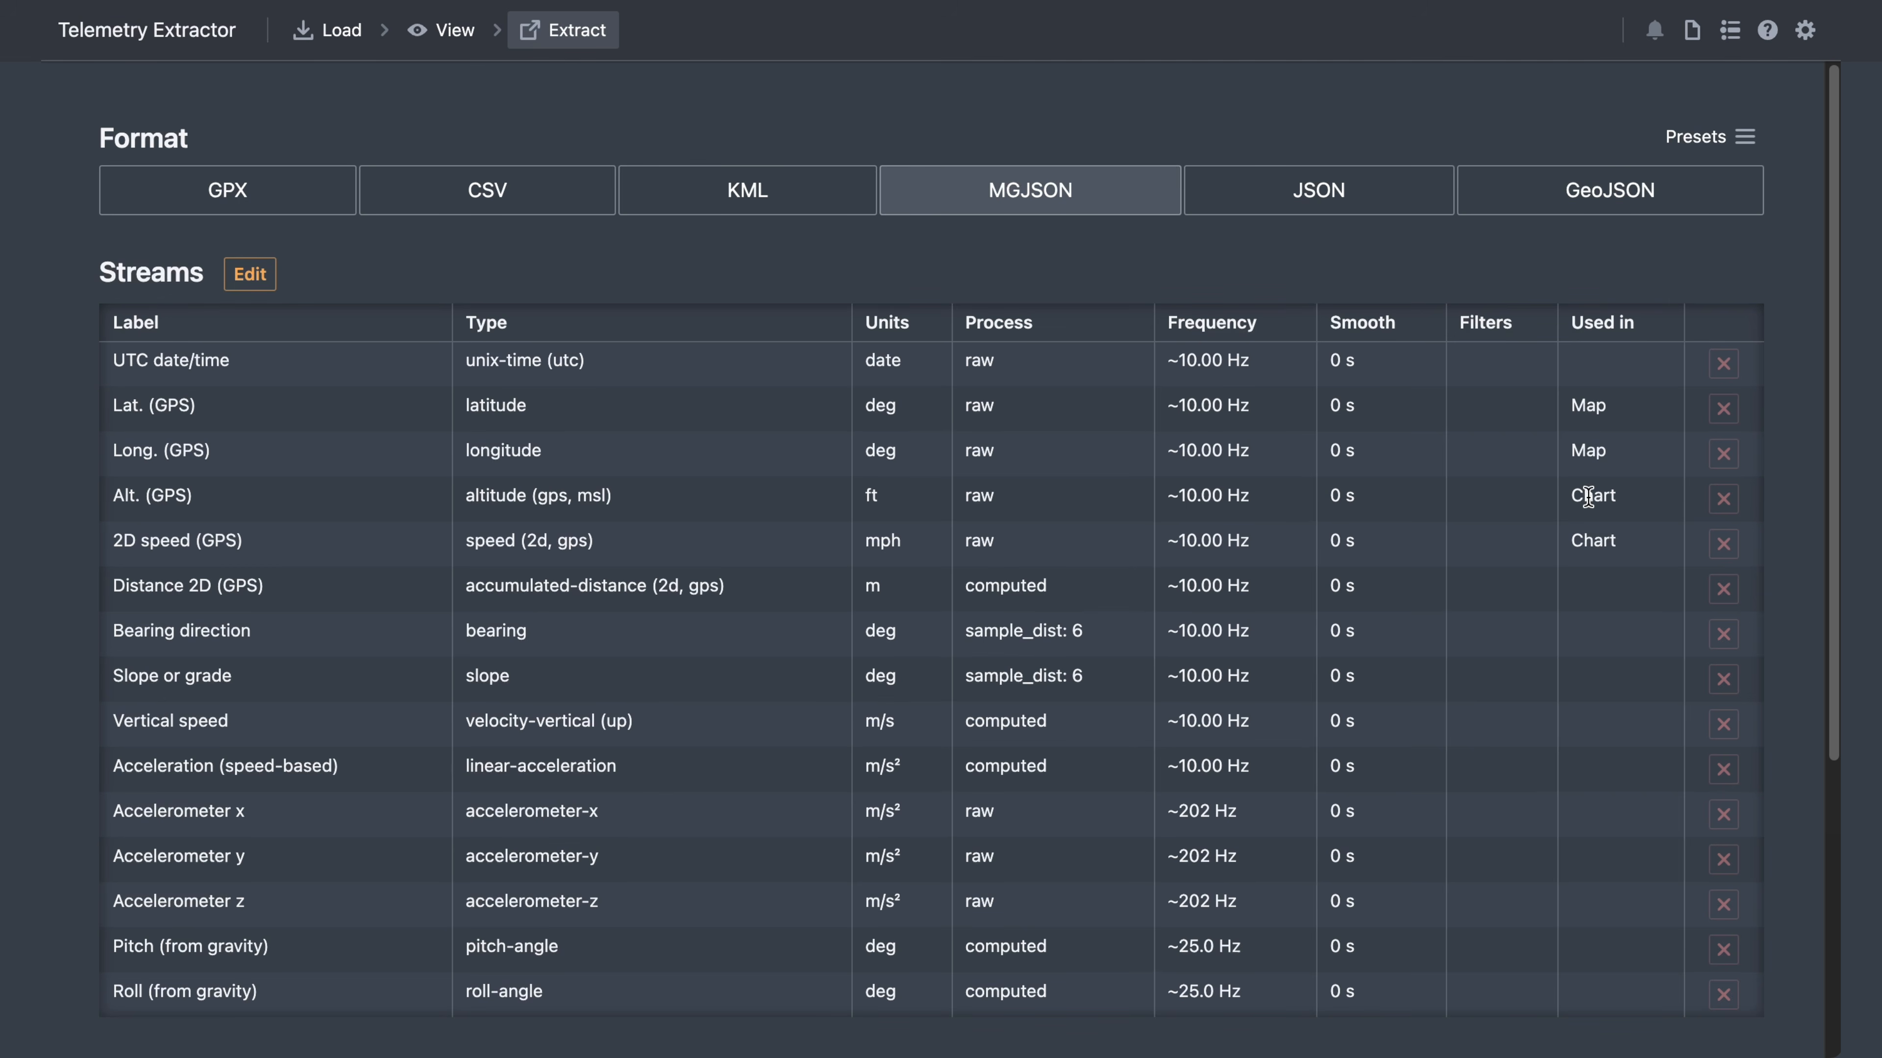